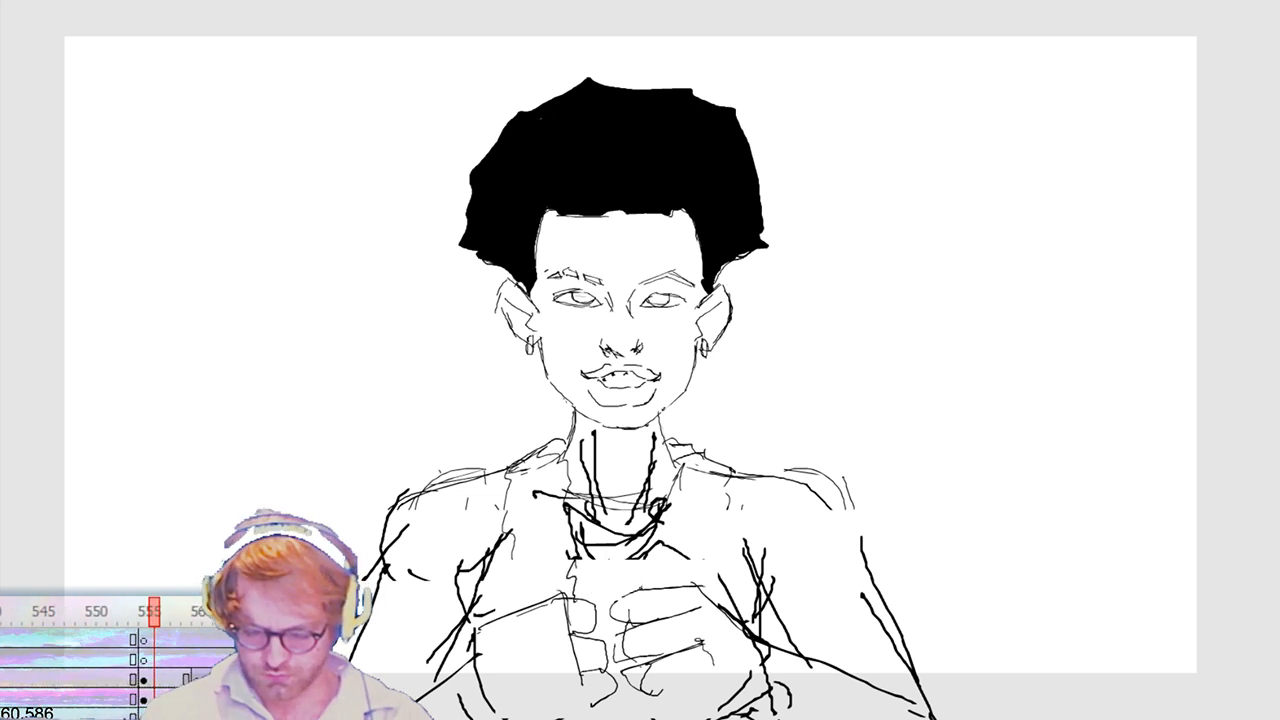
Step: Delete the heavy scribbles below the front-facing character's neck and sketch thin curved necklace and neckline strokes in their place
{"action": "left_click_drag", "start_coordinate": [538, 486], "coordinate": [690, 586]}
{"action": "key", "text": "Delete"}
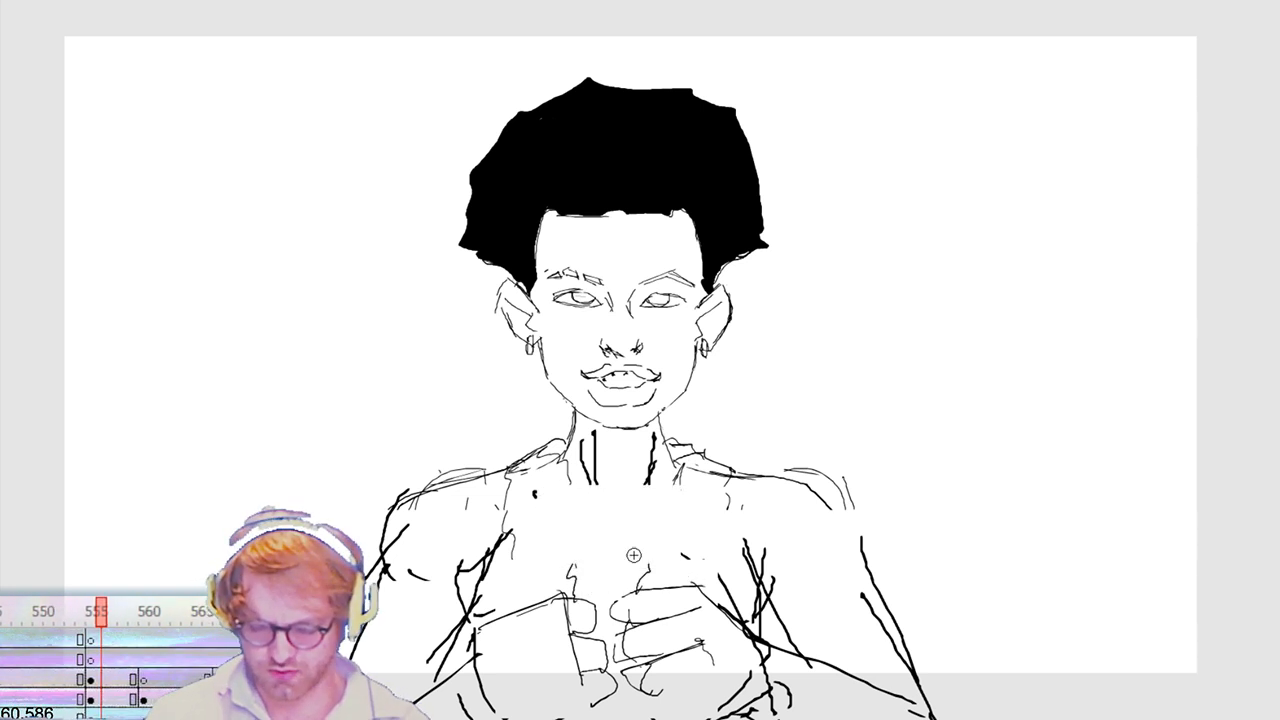
{"action": "left_click_drag", "start_coordinate": [569, 489], "coordinate": [664, 513]}
{"action": "left_click_drag", "start_coordinate": [566, 515], "coordinate": [664, 530]}
{"action": "left_click_drag", "start_coordinate": [568, 485], "coordinate": [575, 578]}
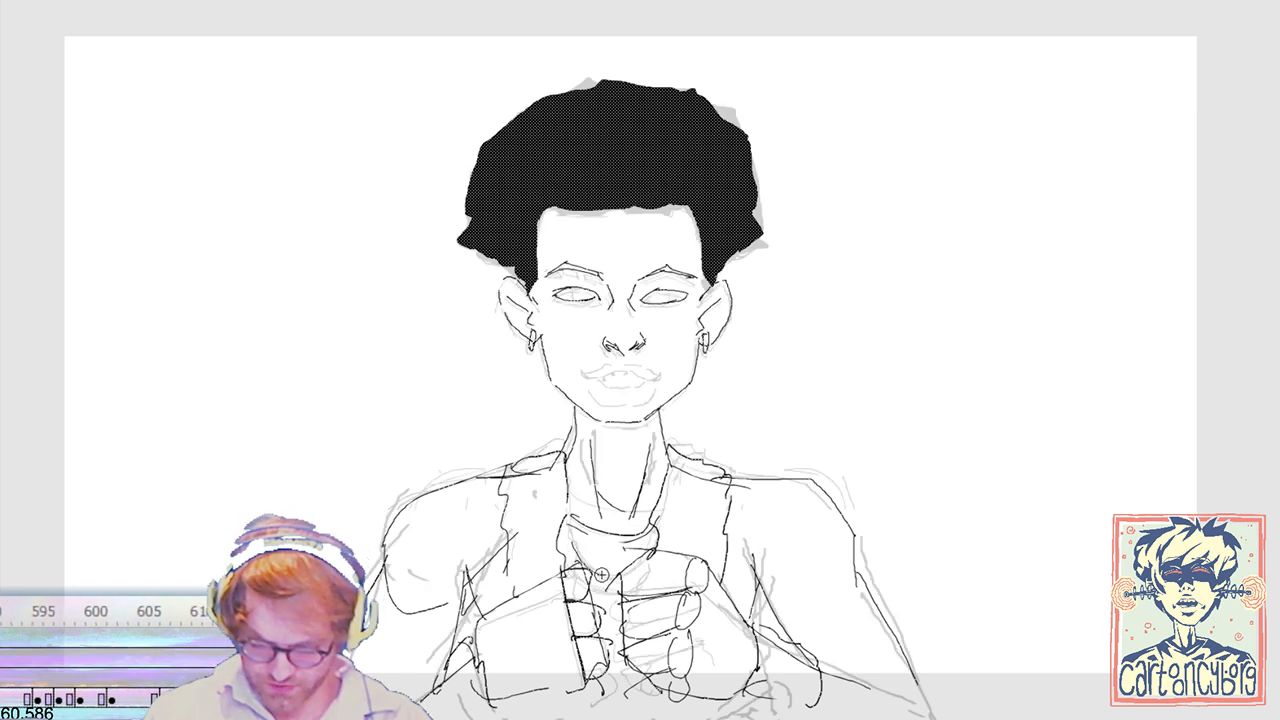
Step: Sketch the hanging necklace curves below the collar on the following two frames, where both fists are raised to the chest
{"action": "mouse_move", "coordinate": [567, 516]}
{"action": "left_mouse_down"}
{"action": "mouse_move", "coordinate": [562, 554]}
{"action": "mouse_move", "coordinate": [594, 570]}
{"action": "left_mouse_up"}
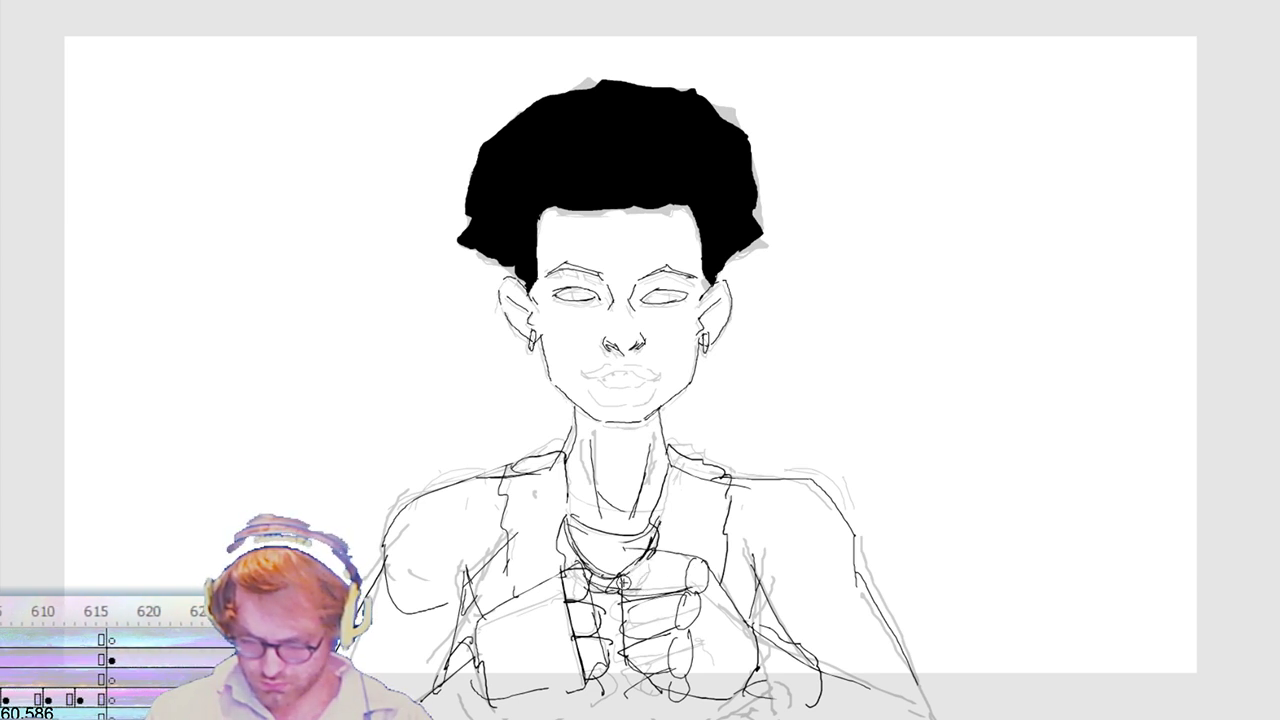
{"action": "key", "text": "."}
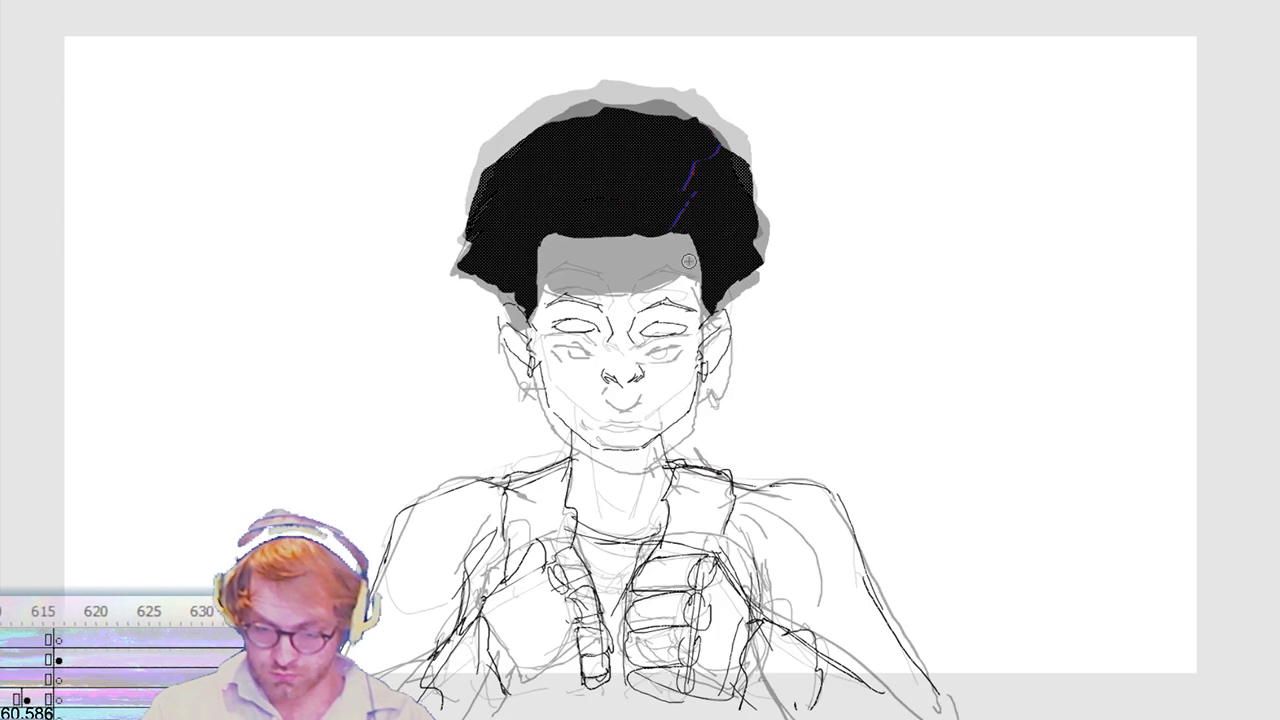
{"action": "left_click", "coordinate": [606, 592]}
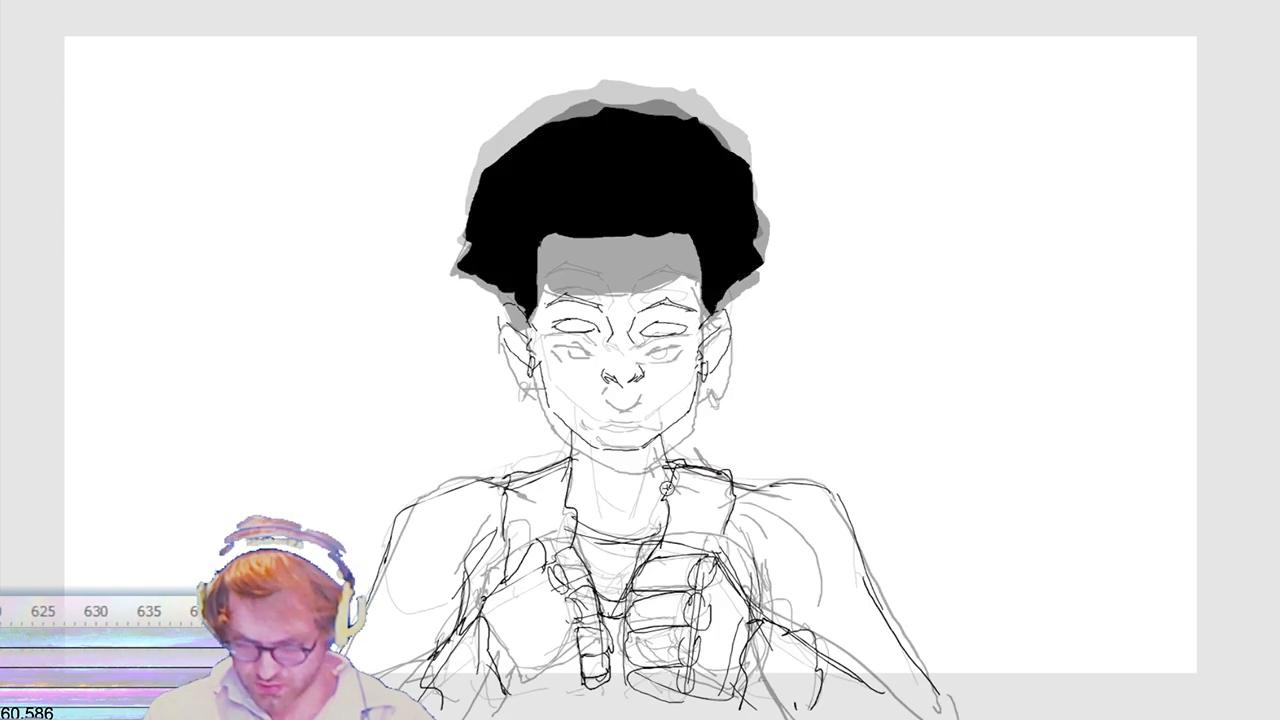
Step: Play back the animation and sketch short necklace strokes between the two fists on the following head-lowered frames
{"action": "key", "text": "Return"}
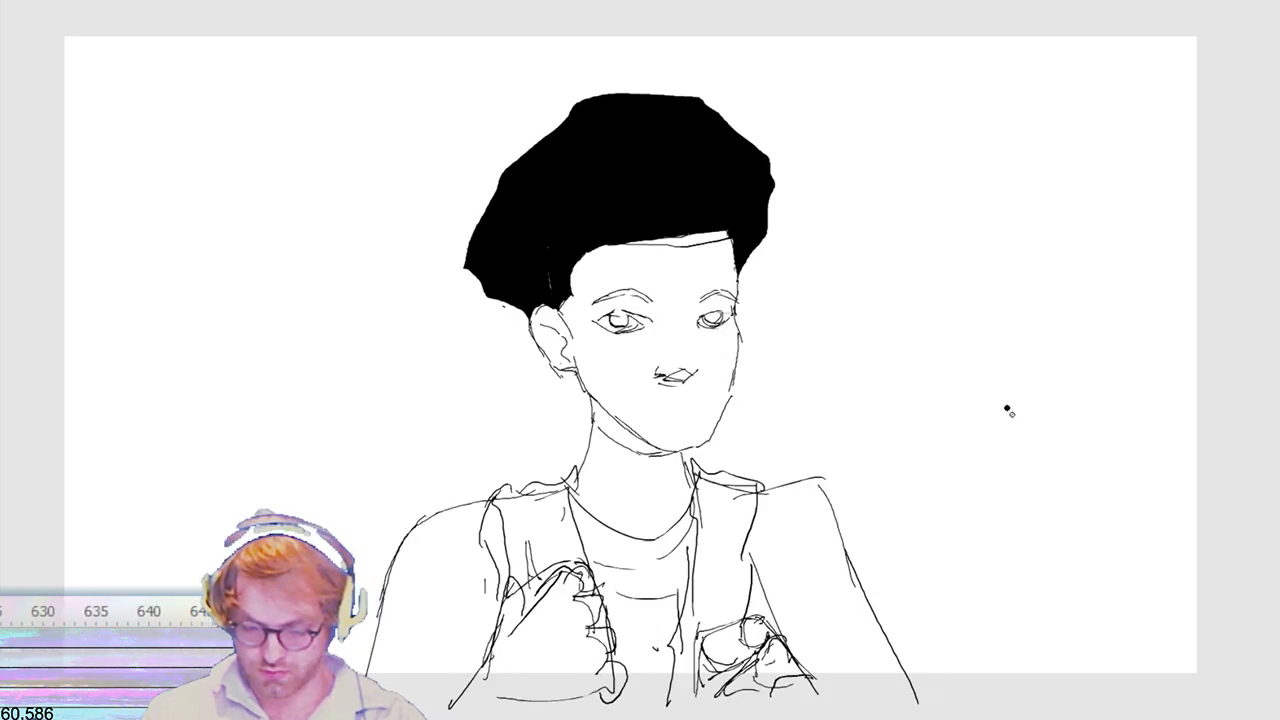
{"action": "key", "text": "Return"}
{"action": "key", "text": "."}
{"action": "key", "text": "."}
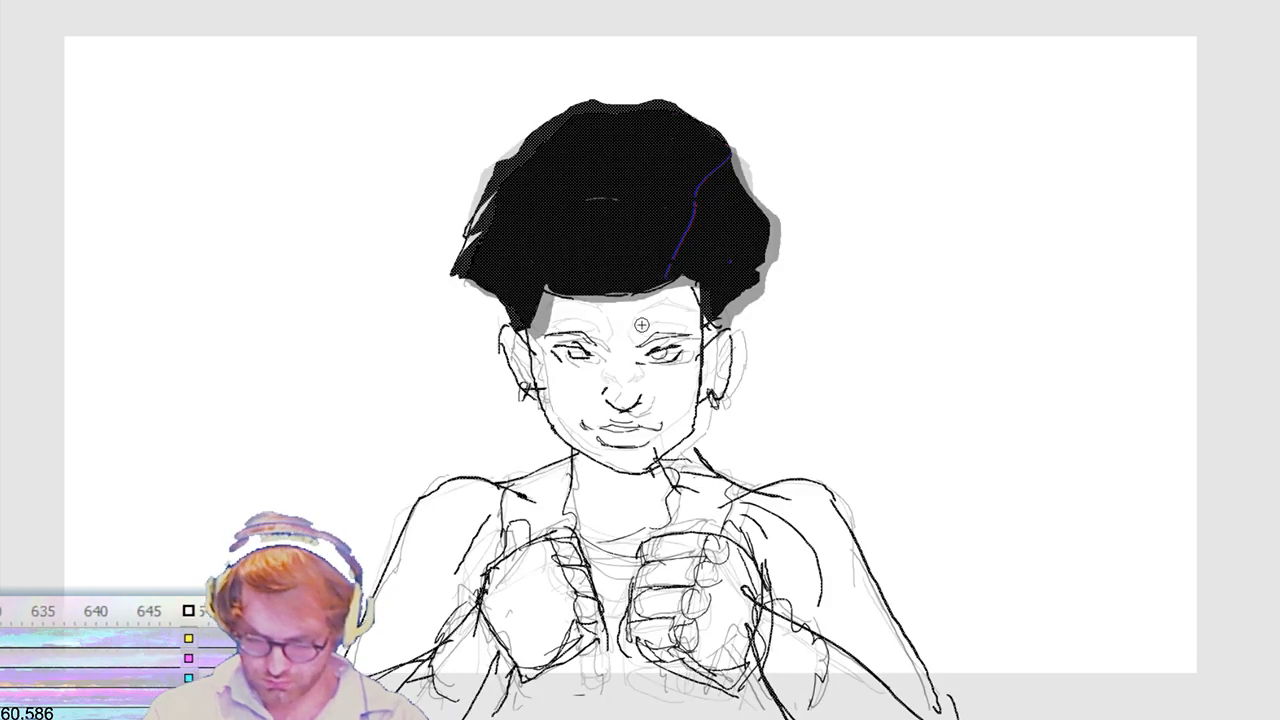
{"action": "left_click_drag", "start_coordinate": [606, 632], "coordinate": [628, 632]}
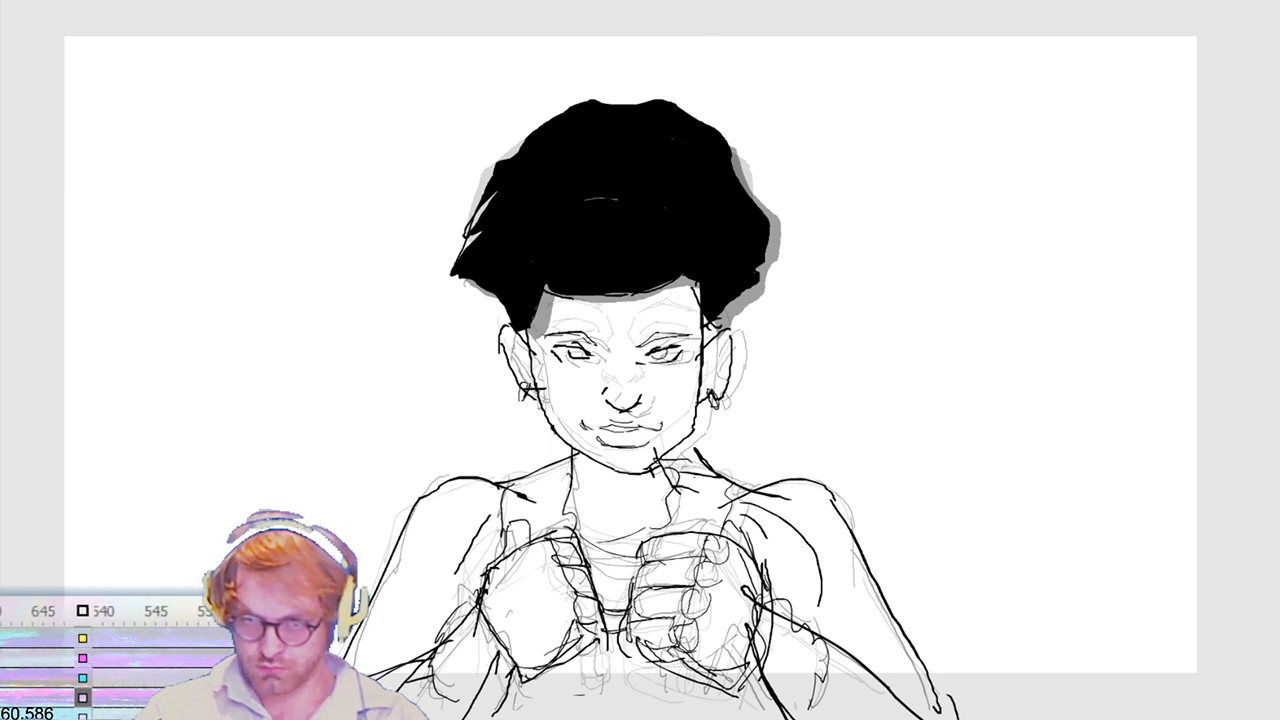
{"action": "key", "text": "."}
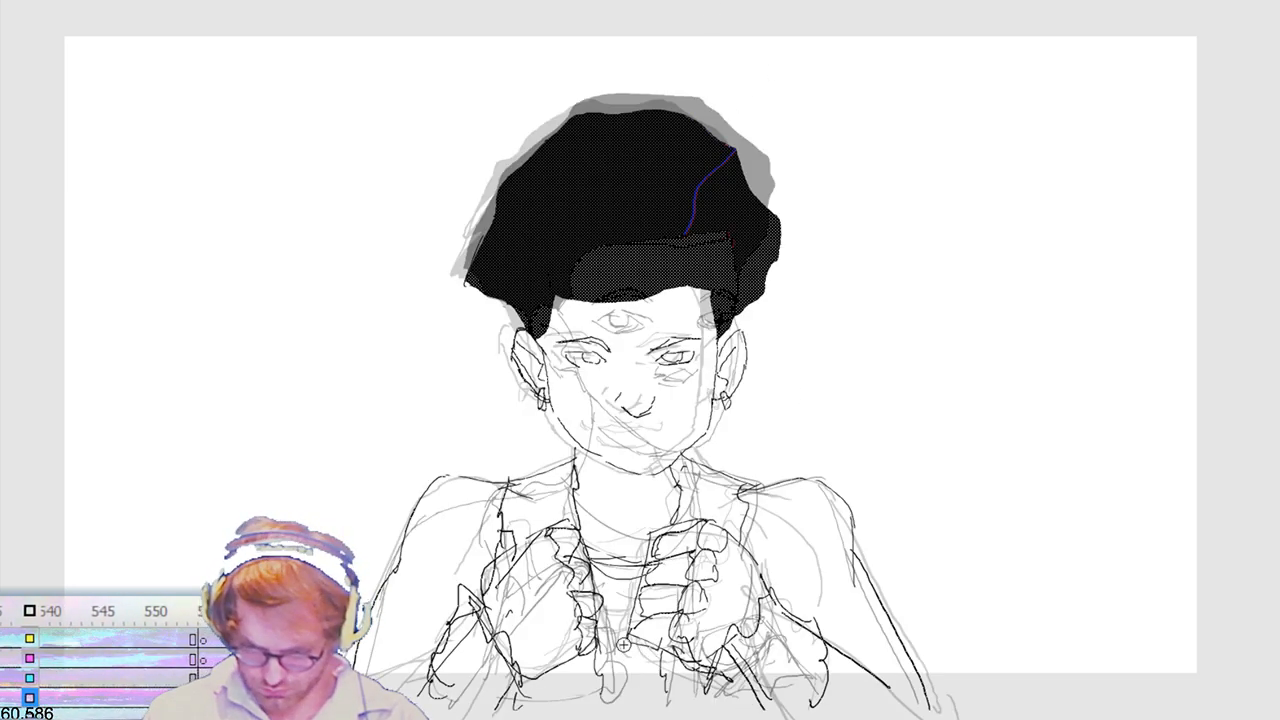
{"action": "left_click", "coordinate": [654, 613]}
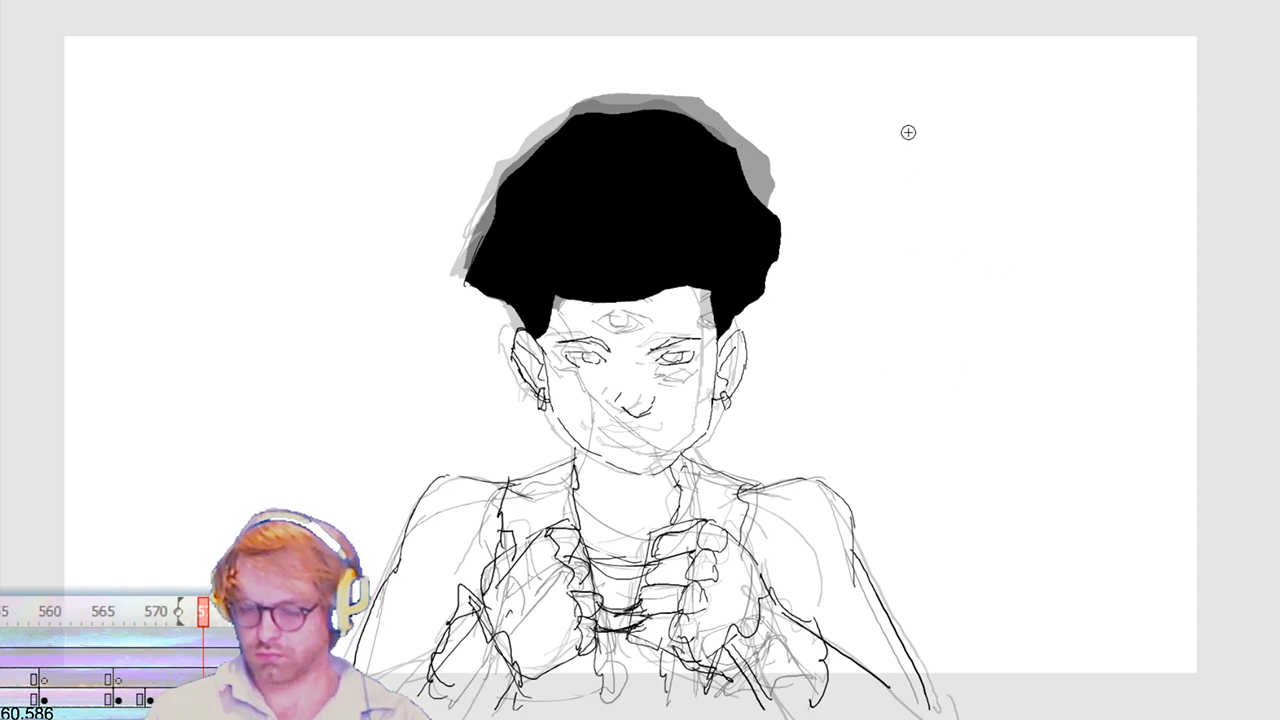
Step: Sketch curved necklace strokes across the open chest on the successive frames where the head turns to the side
{"action": "key", "text": "alt+period"}
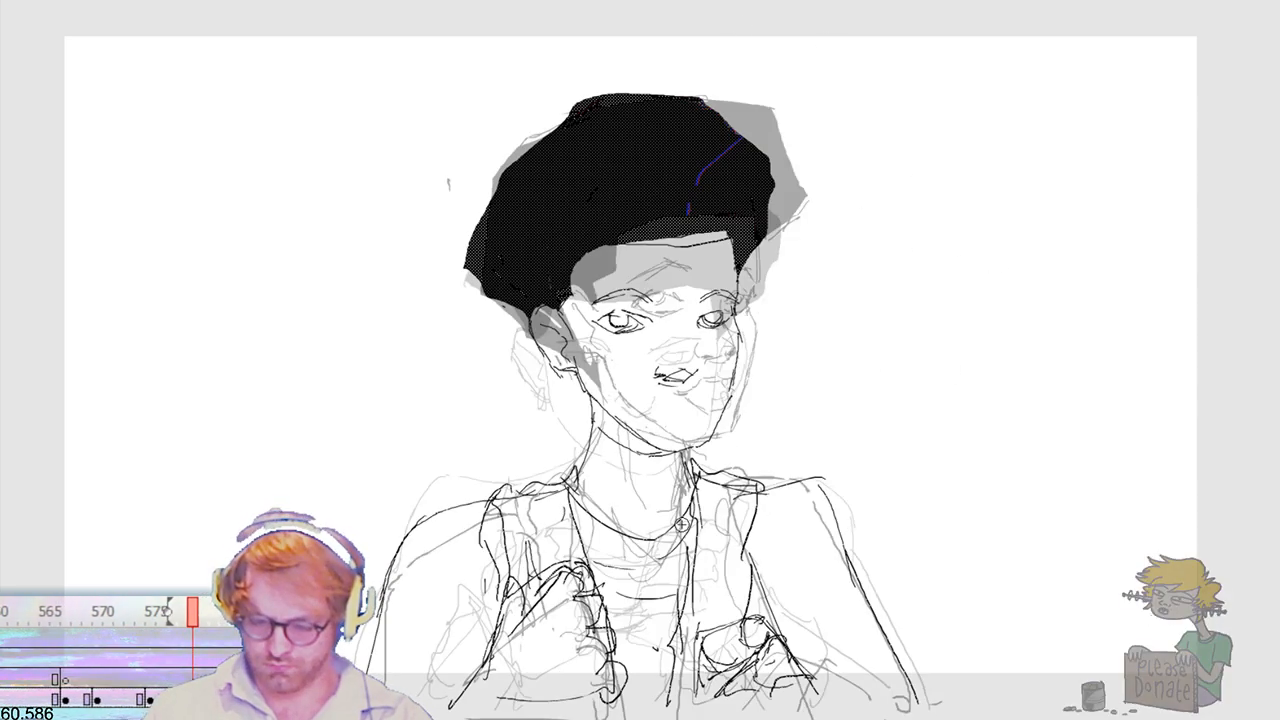
{"action": "left_click_drag", "start_coordinate": [595, 591], "coordinate": [692, 557]}
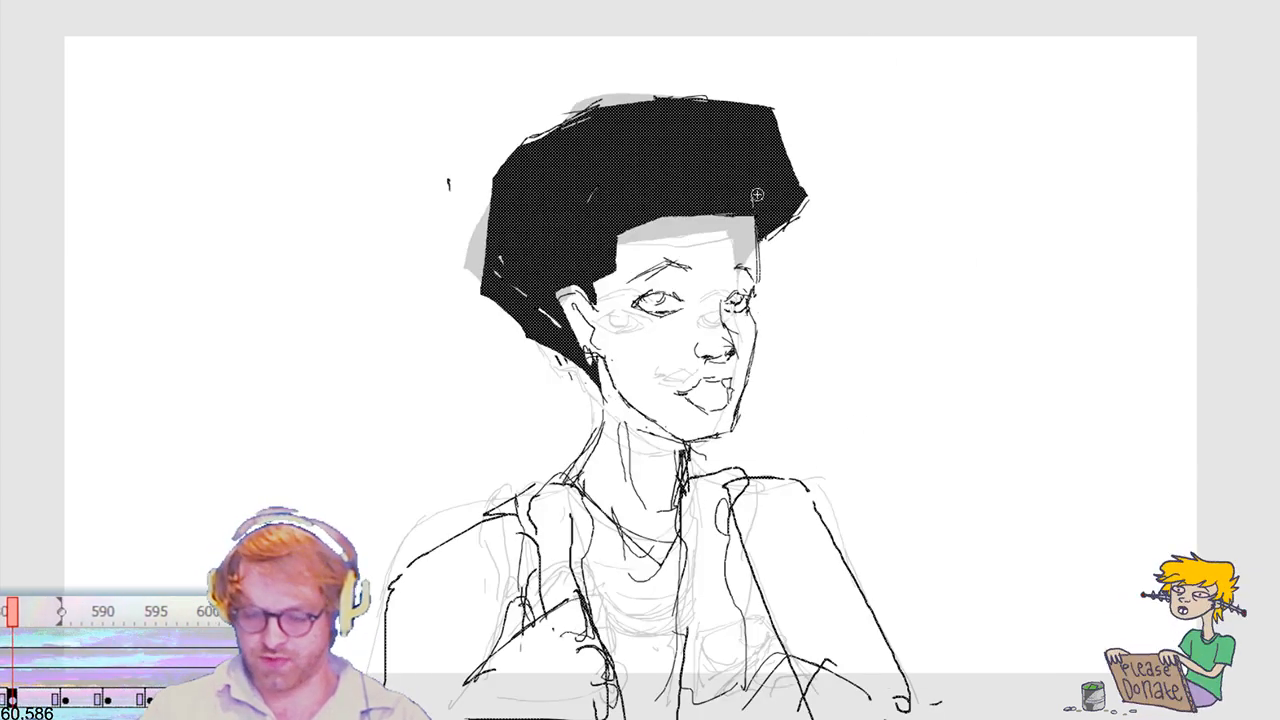
{"action": "mouse_move", "coordinate": [591, 576]}
{"action": "left_mouse_down"}
{"action": "mouse_move", "coordinate": [657, 616]}
{"action": "mouse_move", "coordinate": [678, 590]}
{"action": "left_mouse_up"}
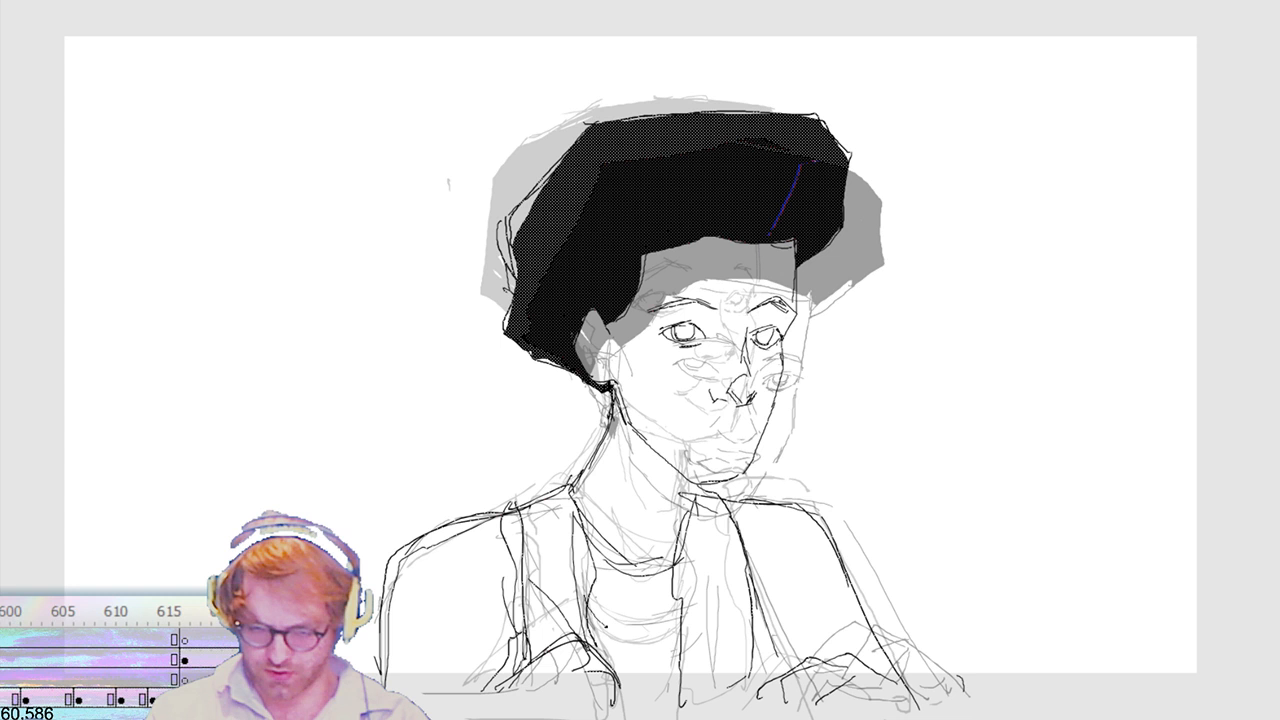
{"action": "left_click_drag", "start_coordinate": [606, 627], "coordinate": [657, 645]}
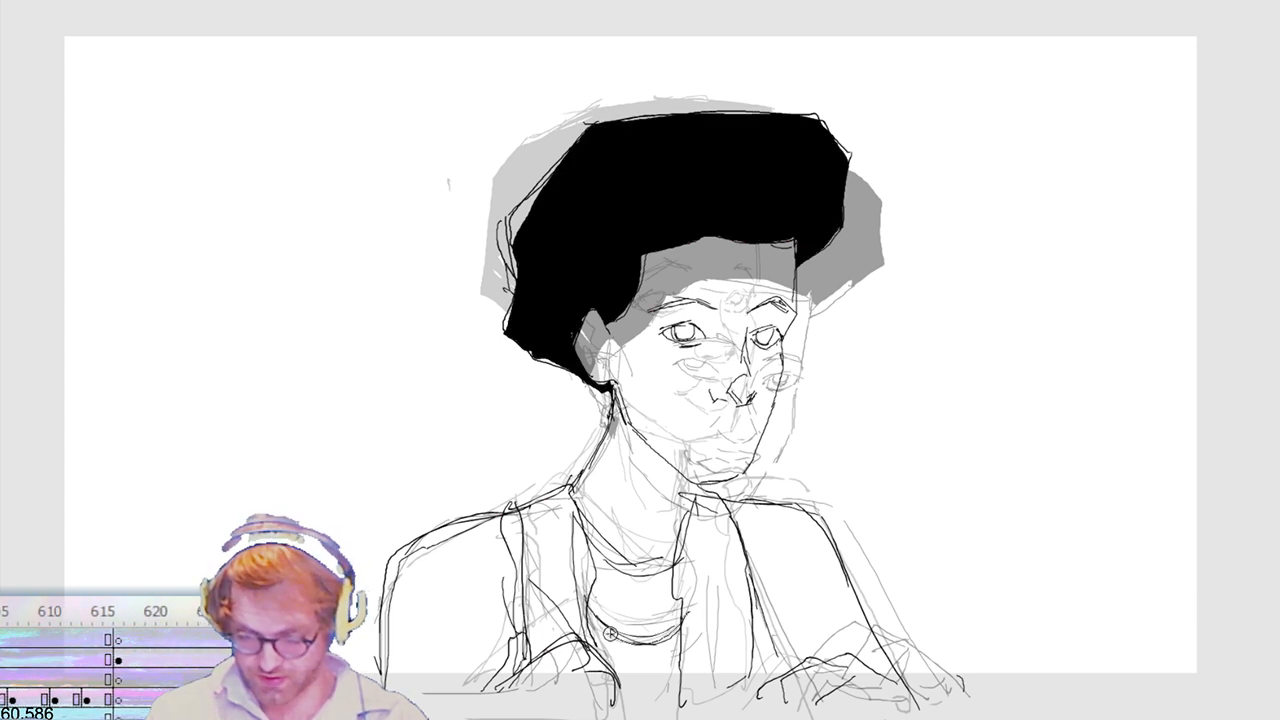
{"action": "mouse_move", "coordinate": [590, 636]}
{"action": "left_mouse_down"}
{"action": "mouse_move", "coordinate": [688, 648]}
{"action": "mouse_move", "coordinate": [630, 662]}
{"action": "mouse_move", "coordinate": [593, 635]}
{"action": "left_mouse_up"}
Step: Draw the earring and inner-ear lines on the turned head in the two-finger gesture frame, adjust them, and play back the animation
{"action": "key", "text": "period"}
{"action": "key", "text": "period"}
{"action": "key", "text": "period"}
{"action": "key", "text": "period"}
{"action": "key", "text": "period"}
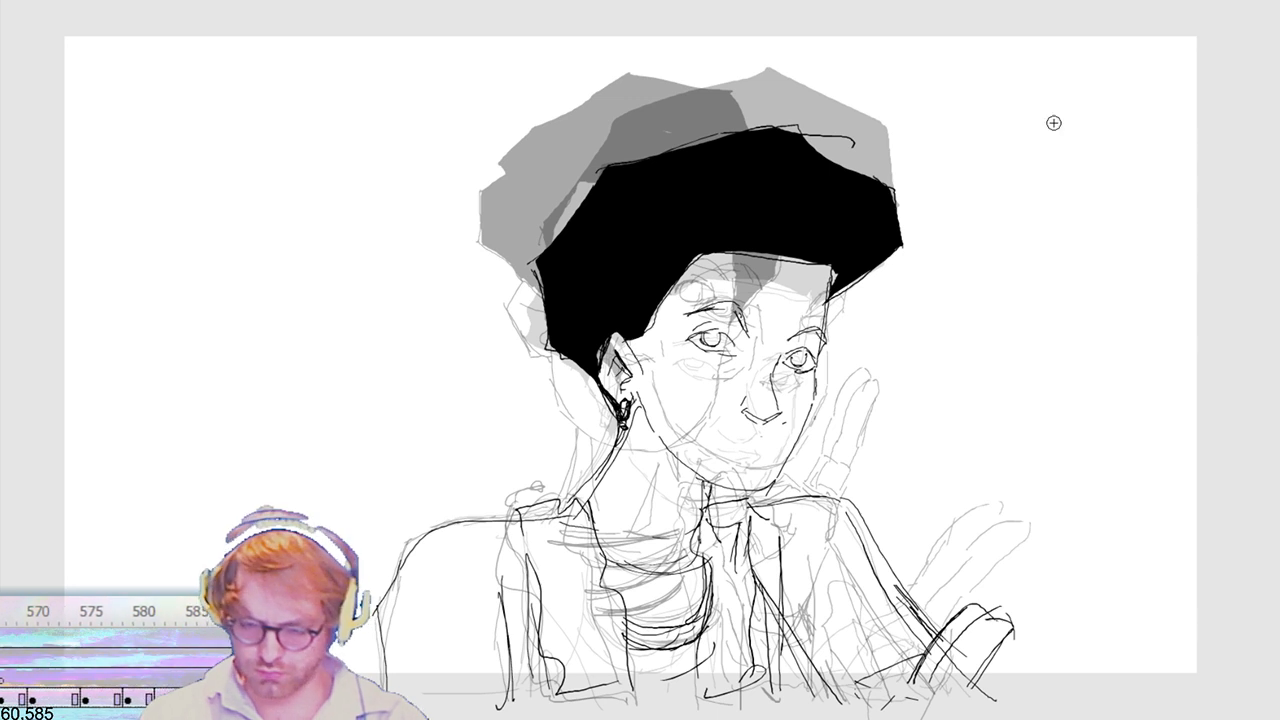
{"action": "key", "text": "period"}
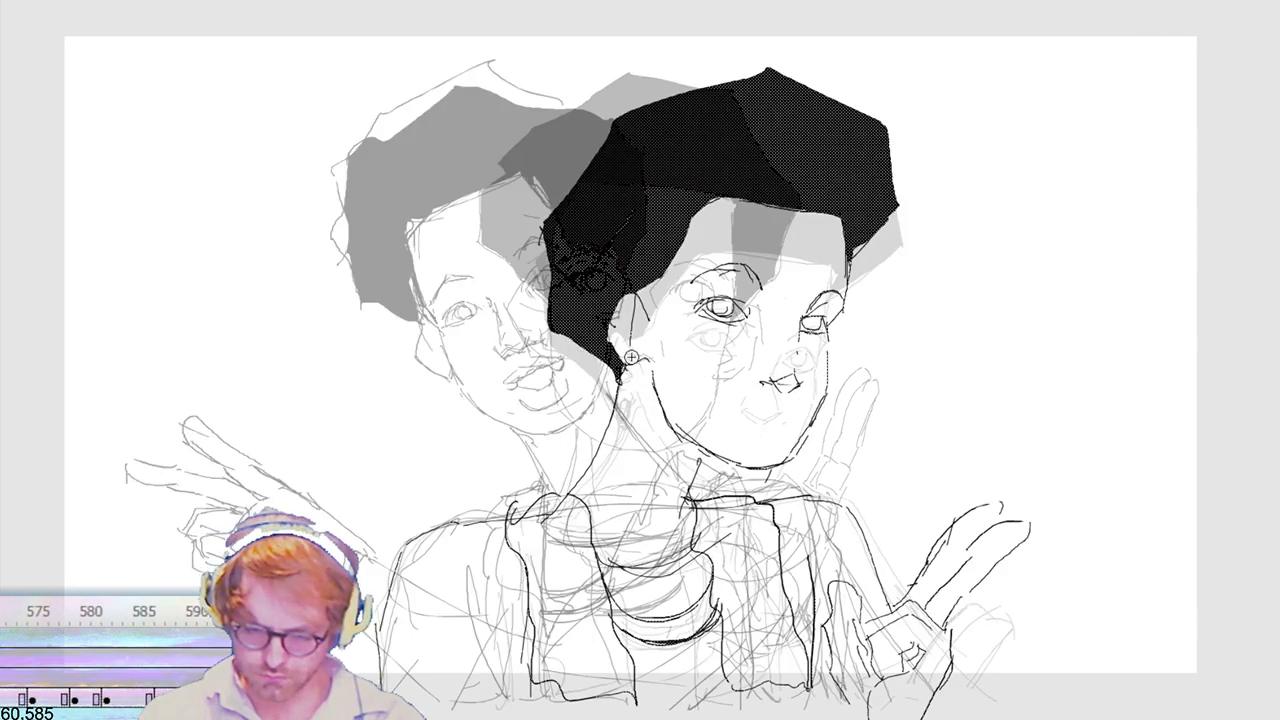
{"action": "left_click_drag", "start_coordinate": [632, 357], "coordinate": [633, 378]}
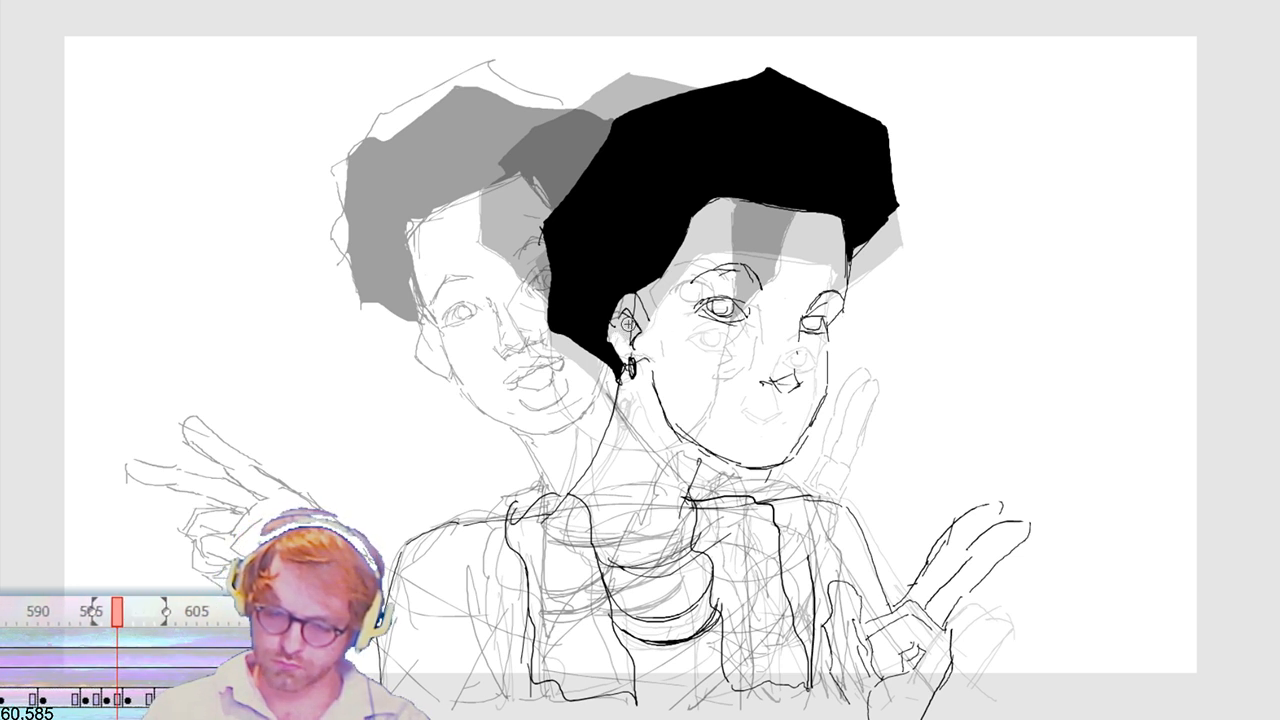
{"action": "key", "text": "v"}
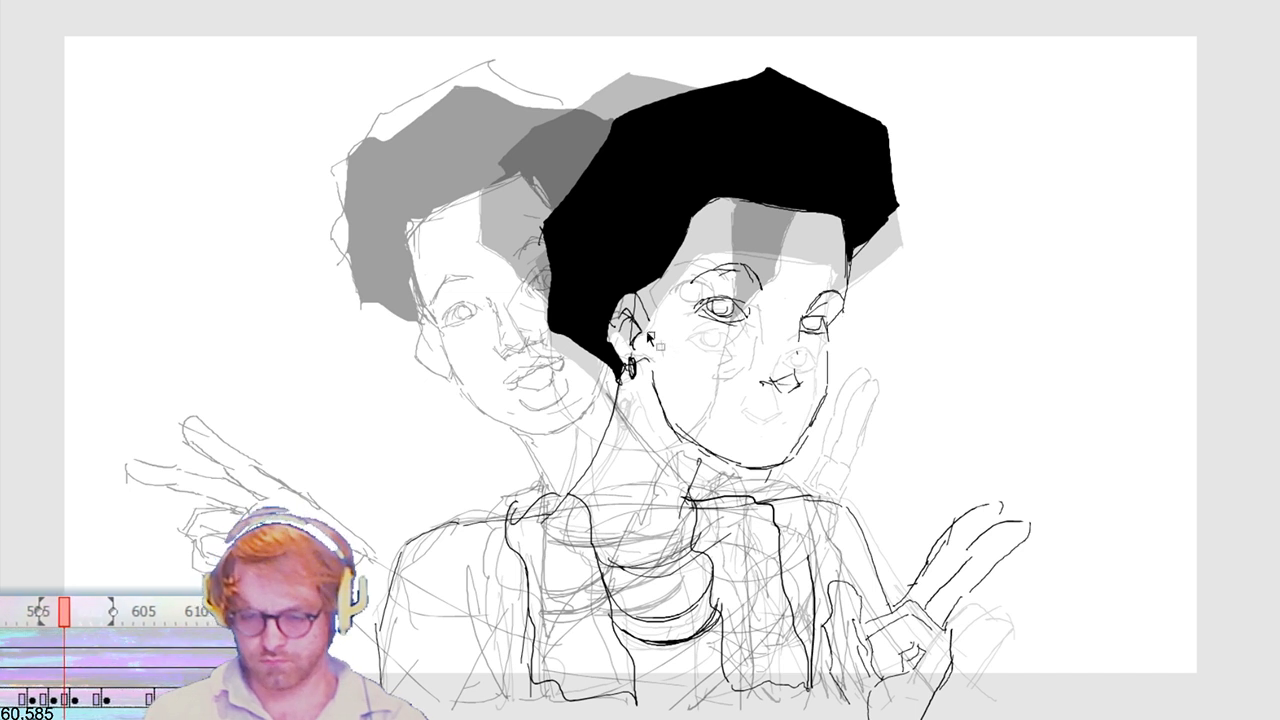
{"action": "mouse_move", "coordinate": [655, 340]}
{"action": "left_mouse_down"}
{"action": "mouse_move", "coordinate": [607, 288]}
{"action": "mouse_move", "coordinate": [632, 277]}
{"action": "left_mouse_up"}
{"action": "left_click", "coordinate": [723, 354]}
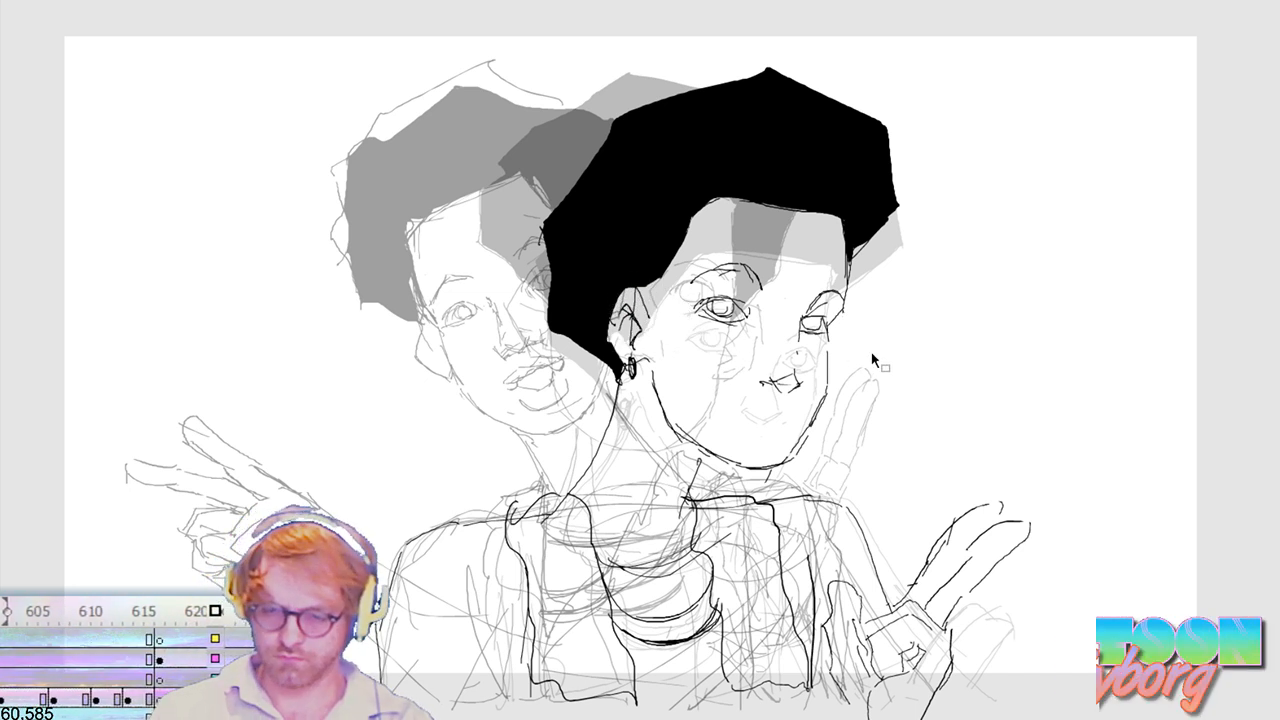
{"action": "key", "text": "Return"}
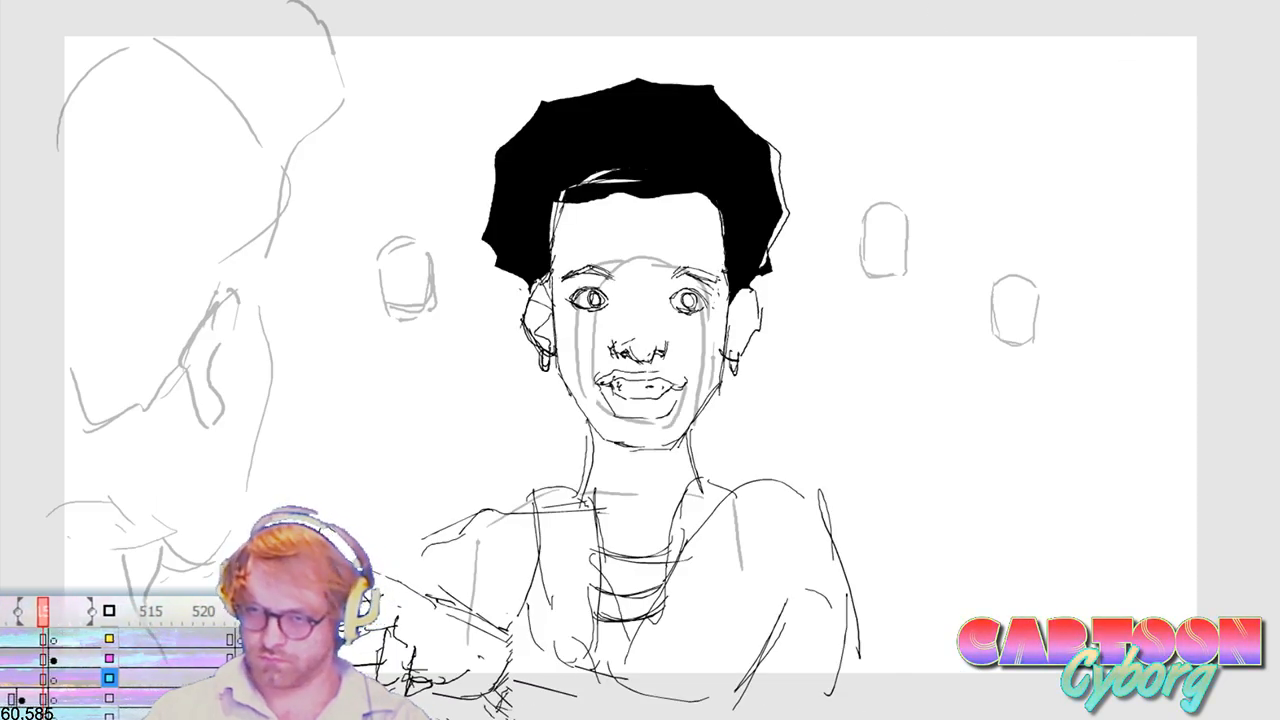
{"action": "key", "text": "Return"}
Step: Draw a small dangling earring under each ear on the front-facing frame with the raised hand, redoing the first one
{"action": "key", "text": "ctrl+a"}
{"action": "key", "text": "period"}
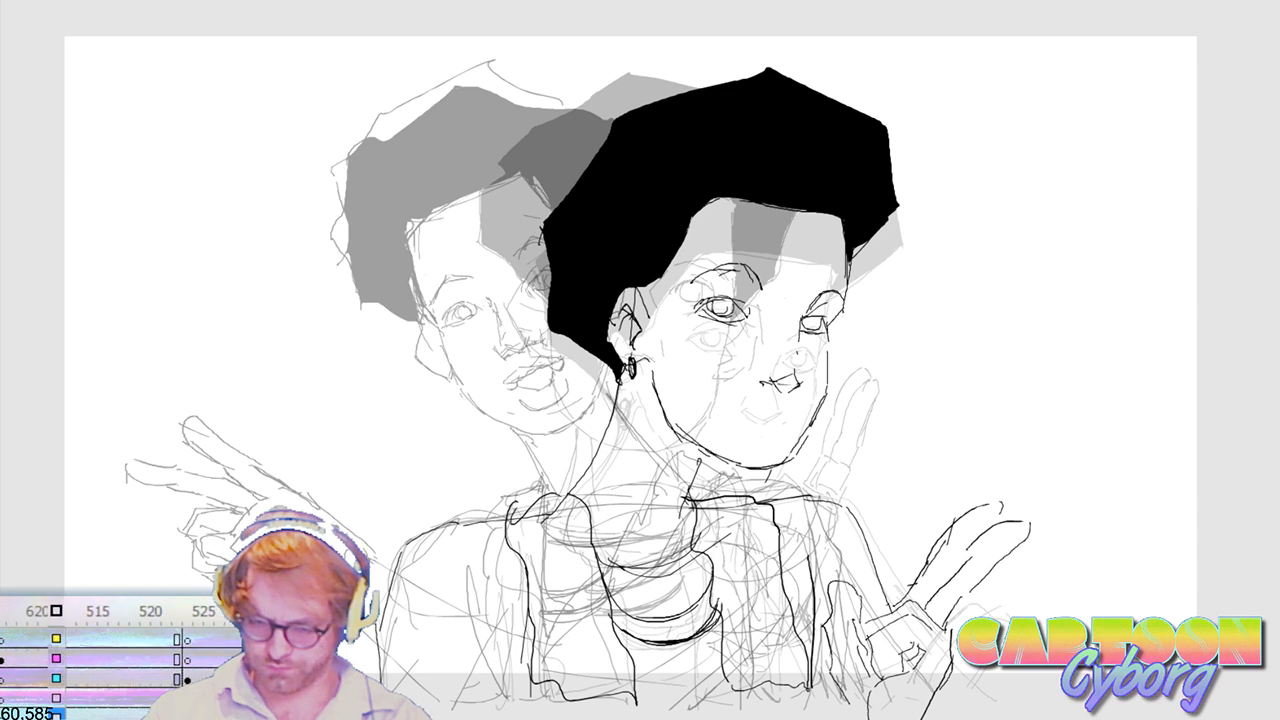
{"action": "key", "text": "comma"}
{"action": "key", "text": "ctrl+a"}
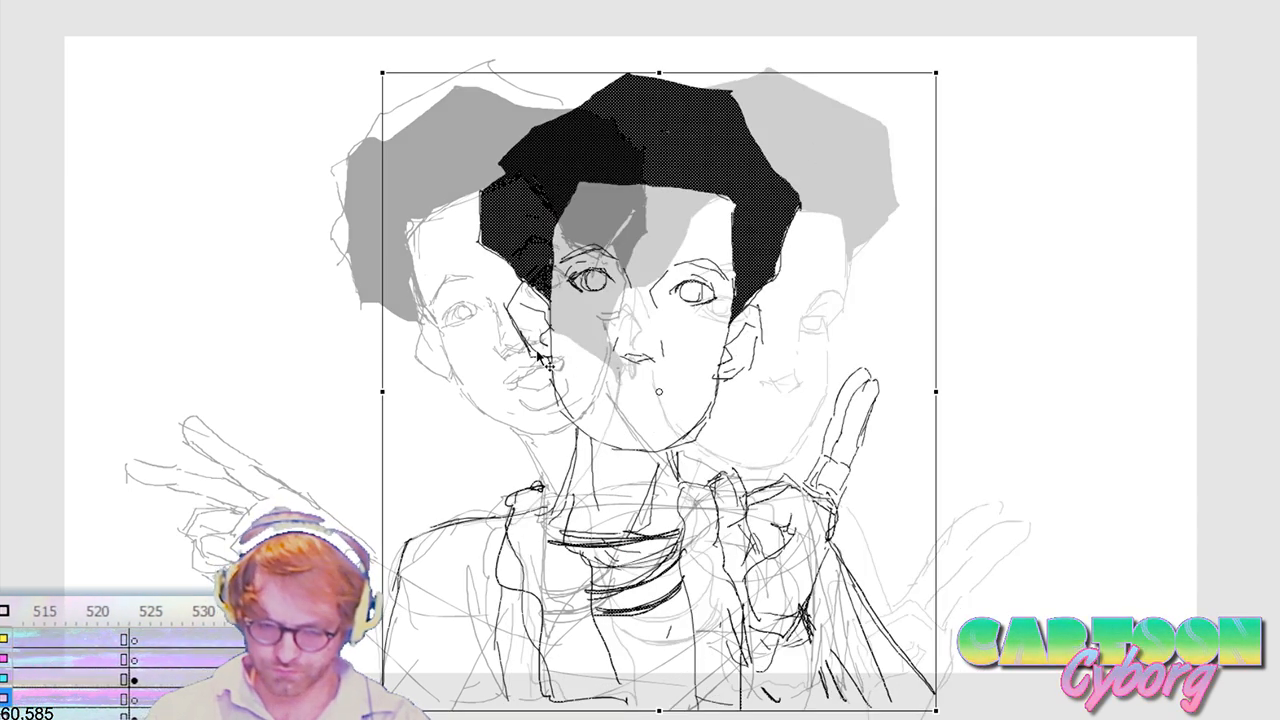
{"action": "left_click_drag", "start_coordinate": [546, 358], "coordinate": [550, 362]}
{"action": "key", "text": "b"}
{"action": "key", "text": "ctrl+z"}
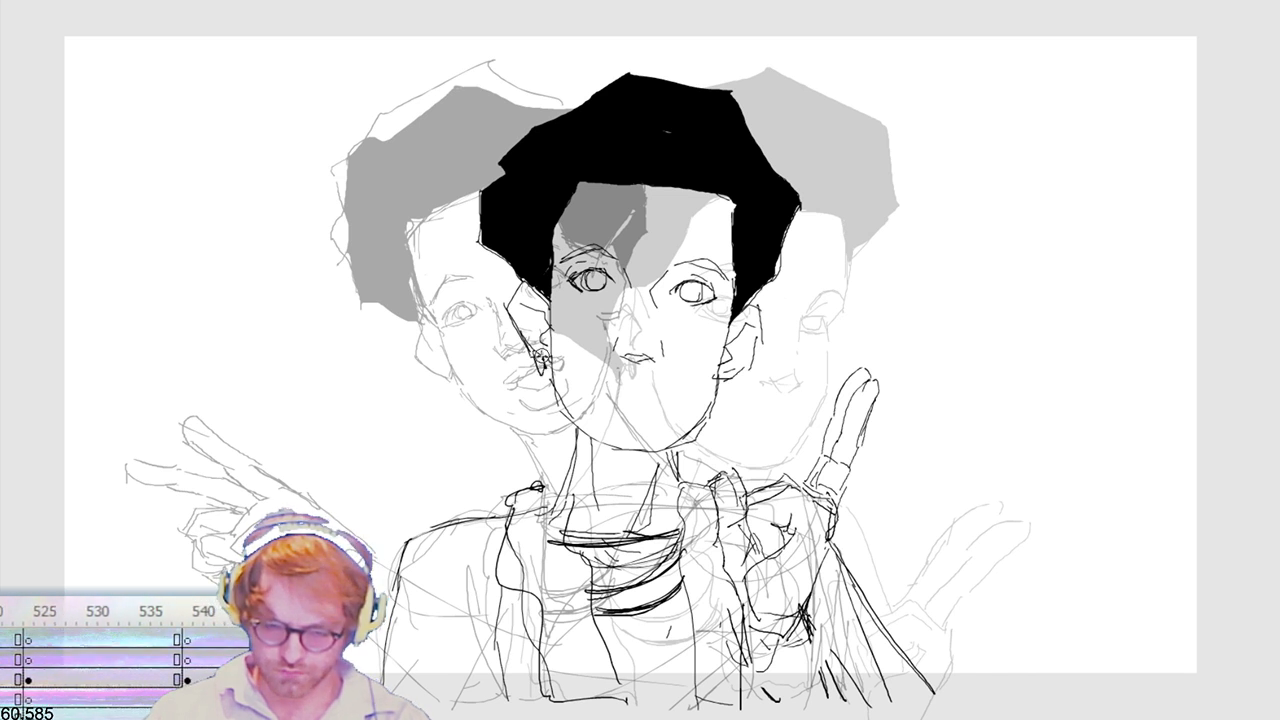
{"action": "key", "text": "ctrl+a"}
{"action": "key", "text": "b"}
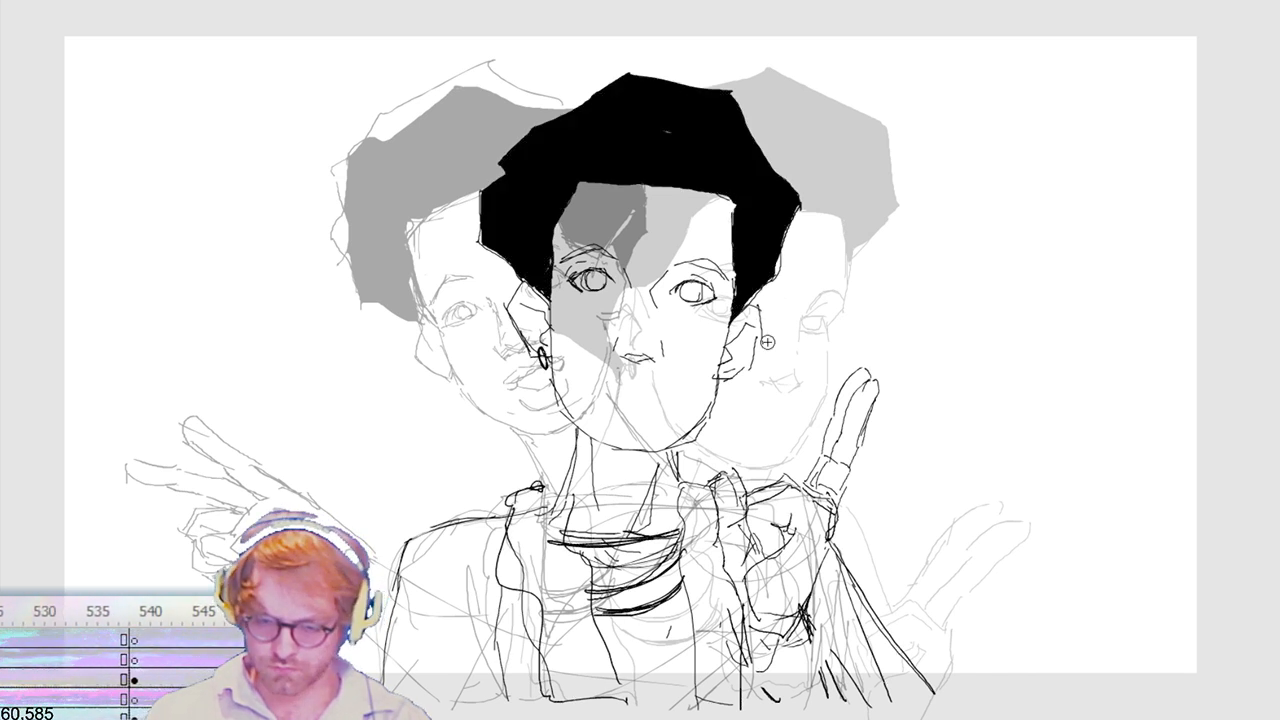
{"action": "left_click_drag", "start_coordinate": [726, 368], "coordinate": [728, 388]}
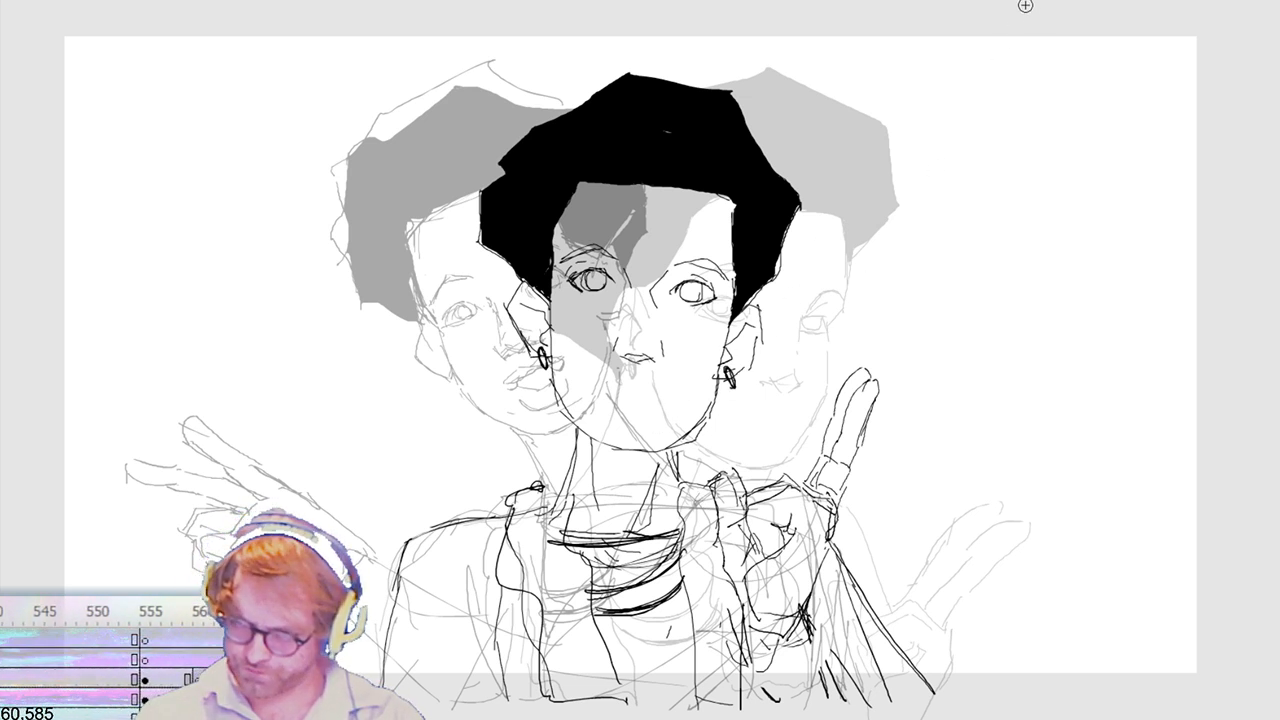
Step: Draw small dangling earrings under both ears on the two adjacent frames where the head tilts over the raised hand
{"action": "key", "text": "comma"}
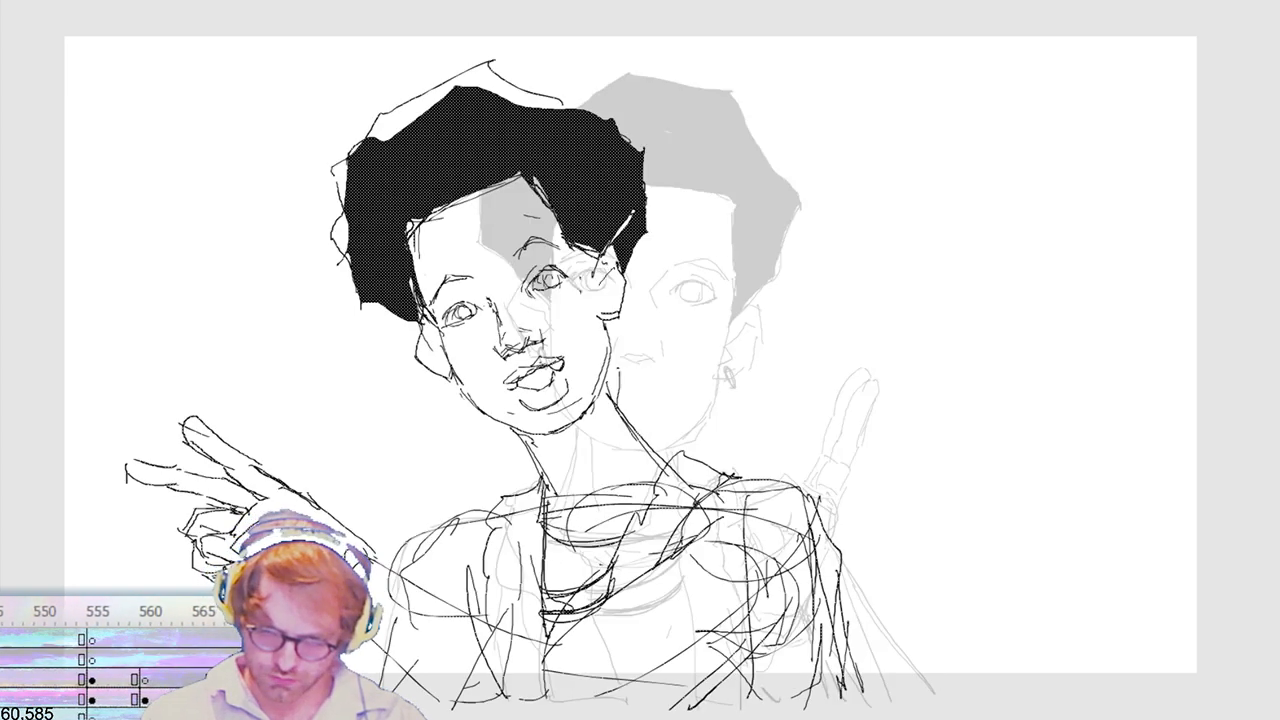
{"action": "left_click", "coordinate": [598, 291]}
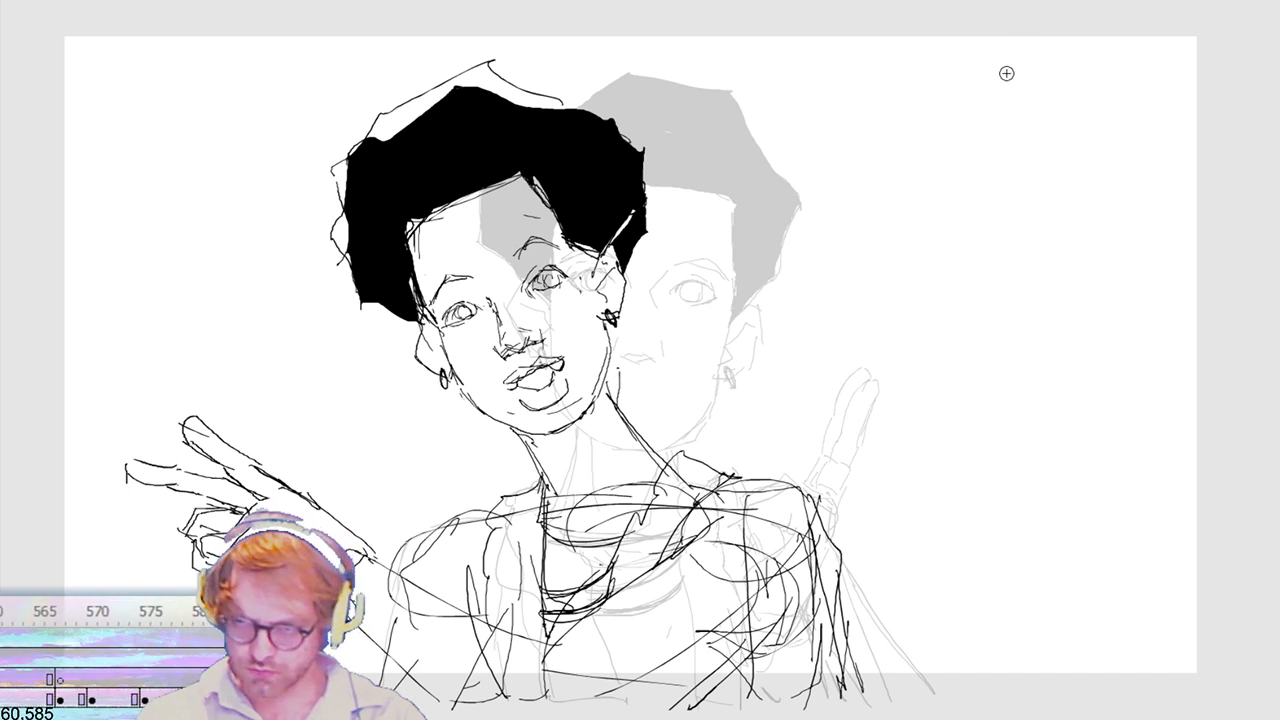
{"action": "key", "text": "period"}
{"action": "left_click_drag", "start_coordinate": [600, 319], "coordinate": [603, 338]}
{"action": "left_click_drag", "start_coordinate": [439, 386], "coordinate": [443, 397]}
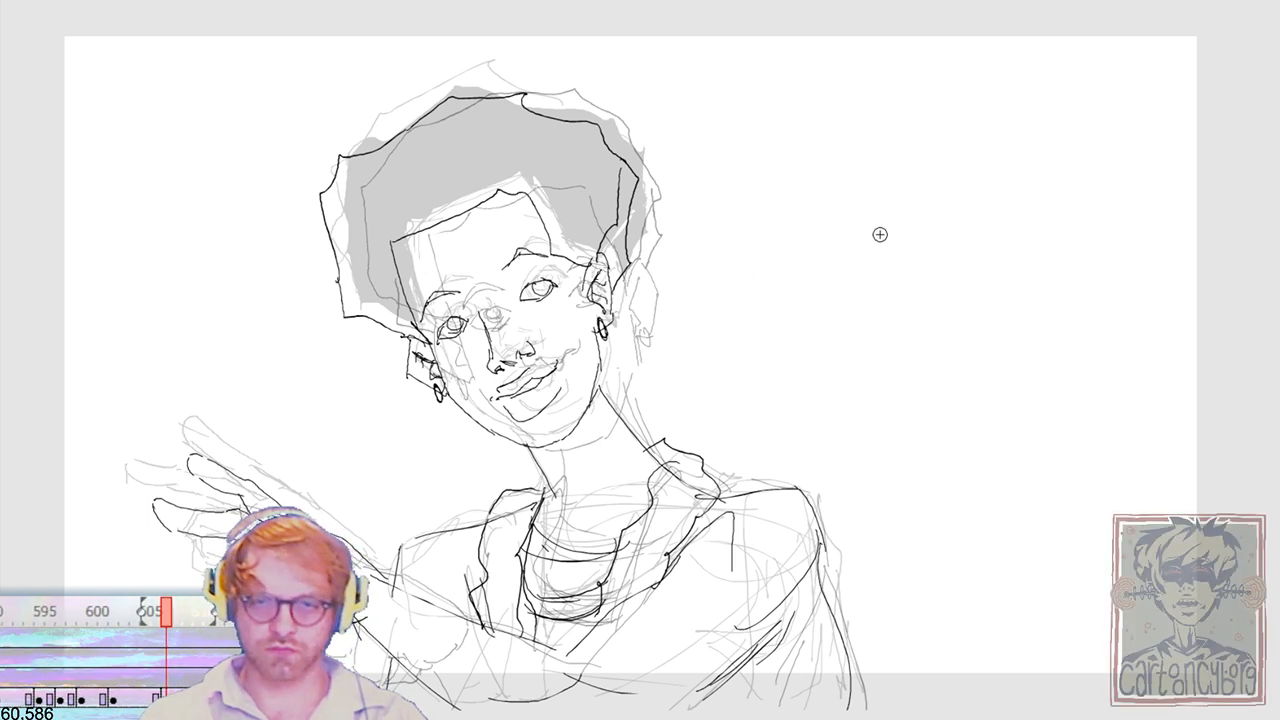
Step: Sketch the neck tendon lines converging toward the collar on the front-facing frame with the open-mouthed face
{"action": "key", "text": "Right"}
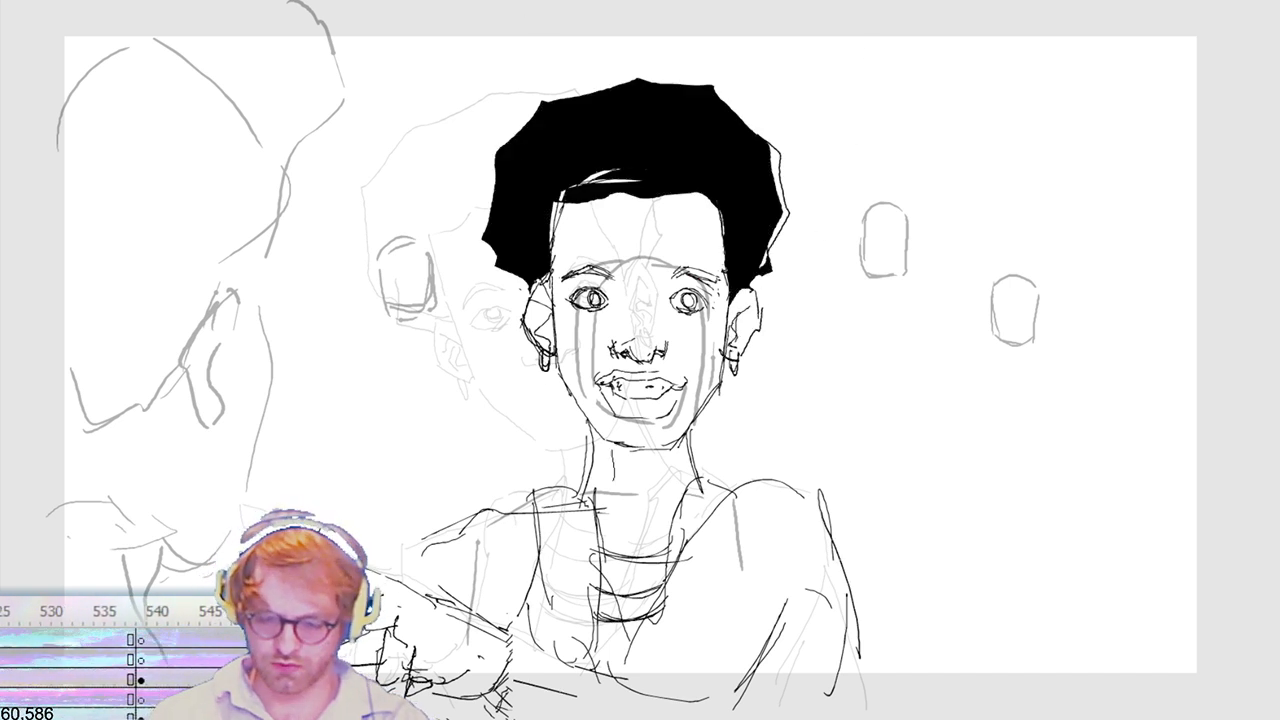
{"action": "left_click_drag", "start_coordinate": [602, 448], "coordinate": [624, 526]}
{"action": "left_click_drag", "start_coordinate": [672, 450], "coordinate": [638, 541]}
{"action": "left_click_drag", "start_coordinate": [638, 541], "coordinate": [671, 519]}
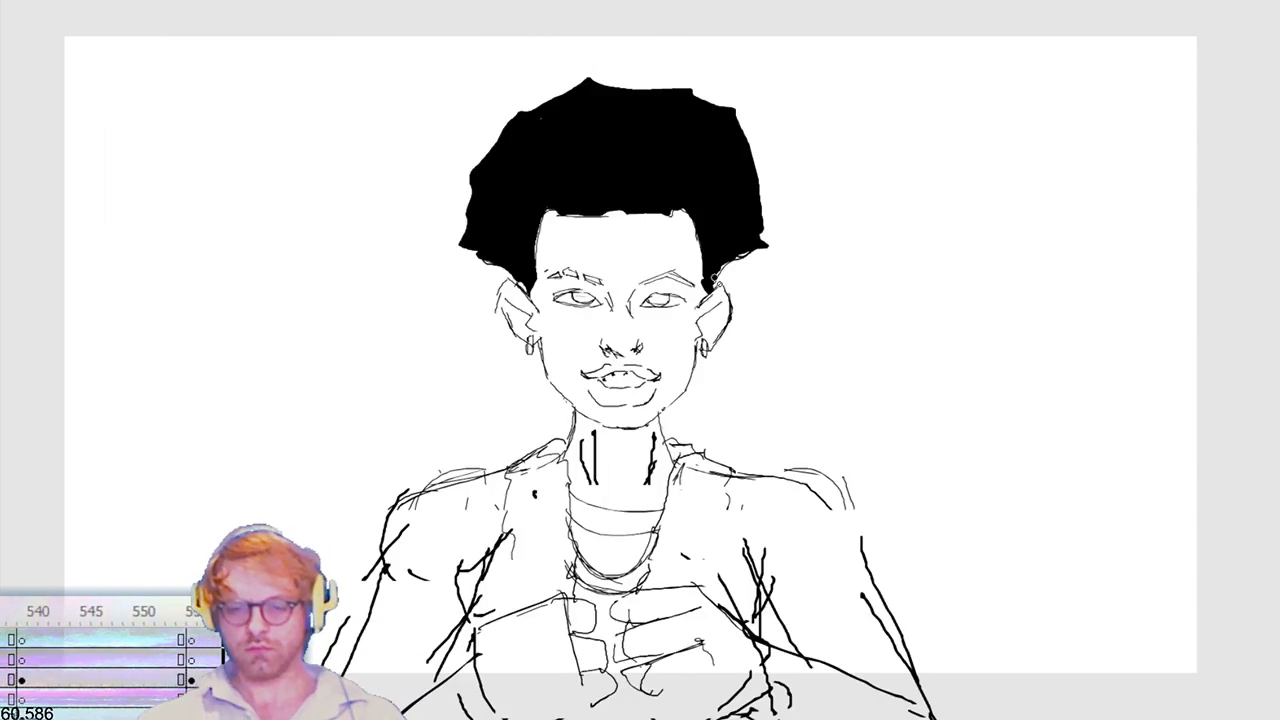
Step: Step through the animation frames to review the necklace and earring drawings across the poses
{"action": "key", "text": "period"}
{"action": "key", "text": "period"}
{"action": "key", "text": "period"}
{"action": "key", "text": "period"}
{"action": "key", "text": "period"}
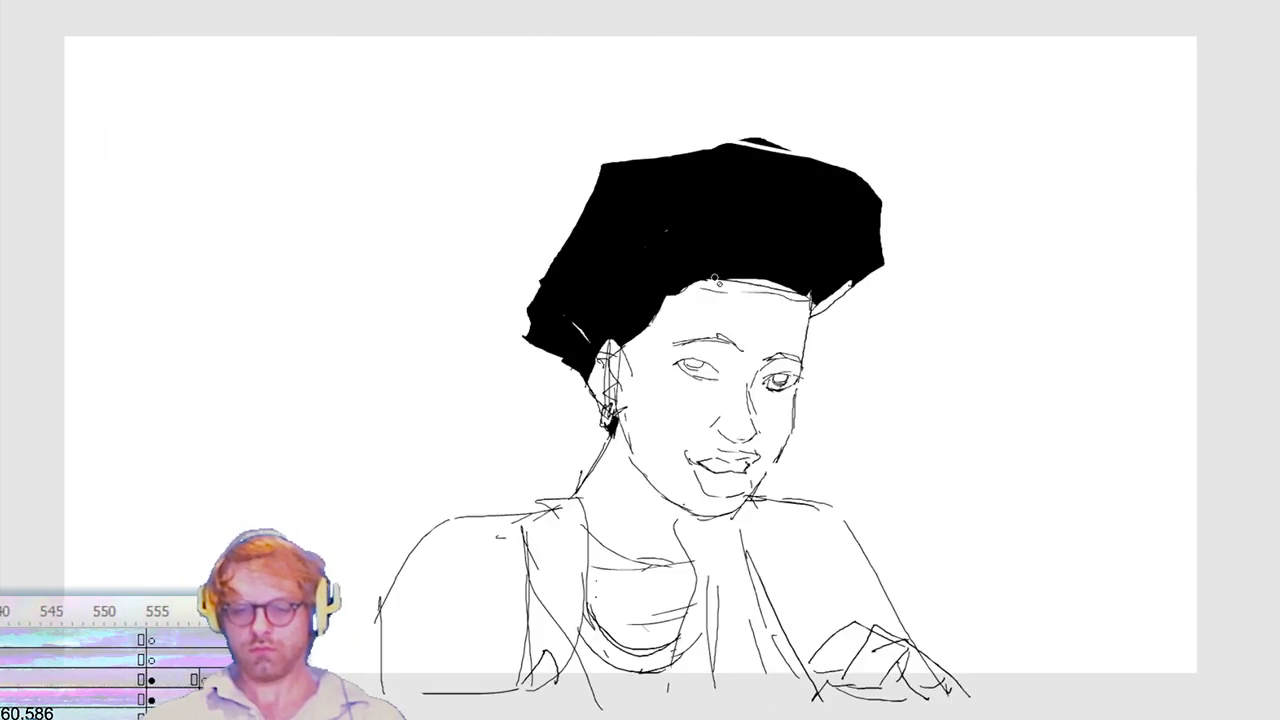
{"action": "key", "text": "period"}
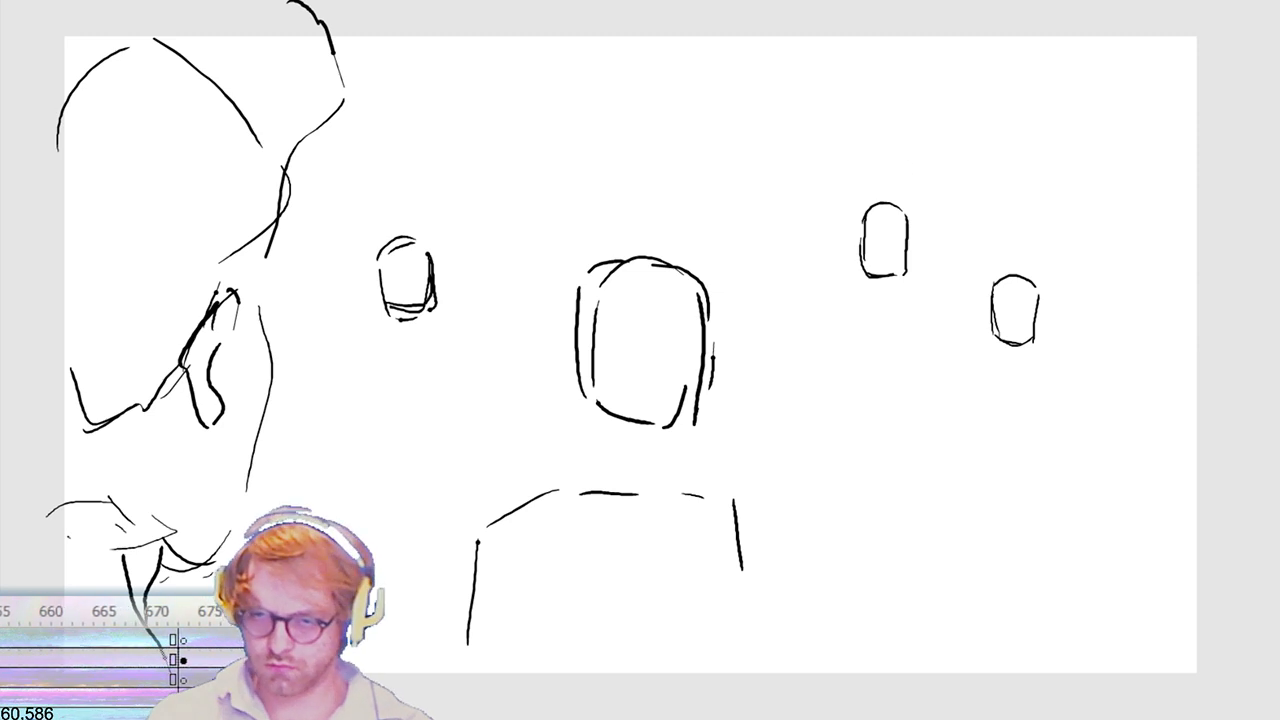
{"action": "key", "text": "period"}
{"action": "key", "text": "period"}
{"action": "key", "text": "period"}
{"action": "key", "text": "period"}
{"action": "key", "text": "period"}
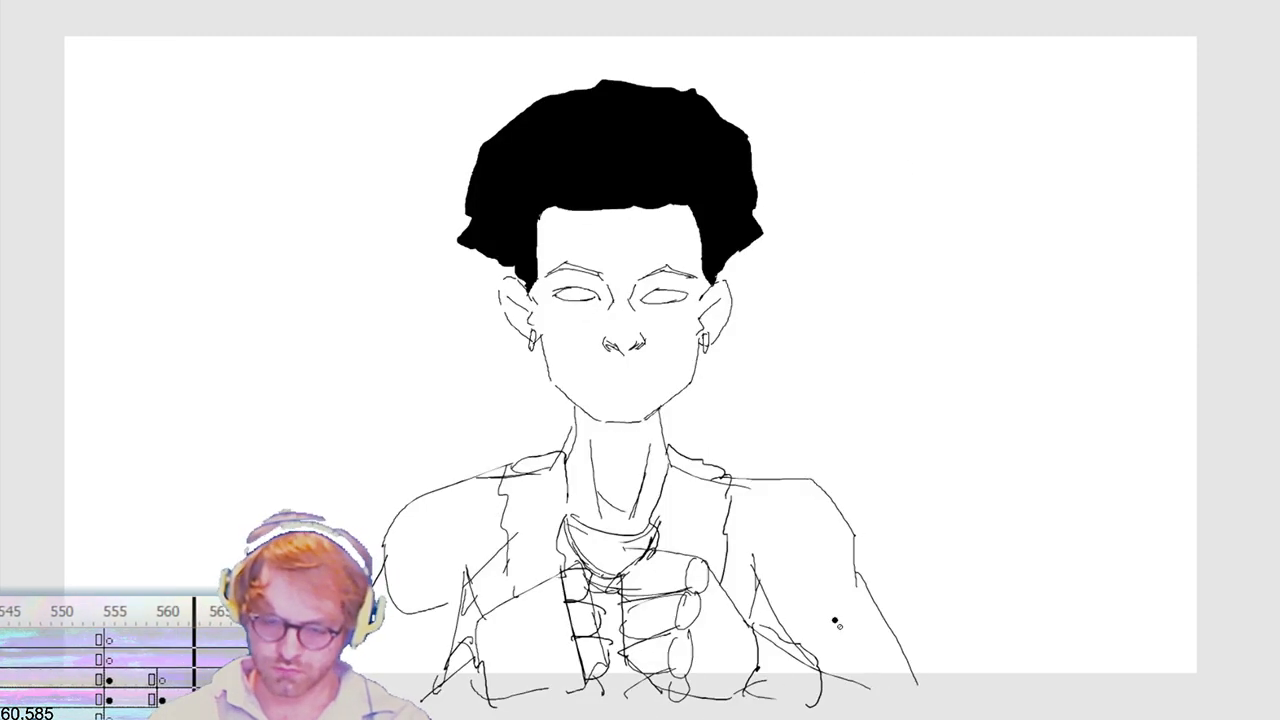
{"action": "key", "text": "period"}
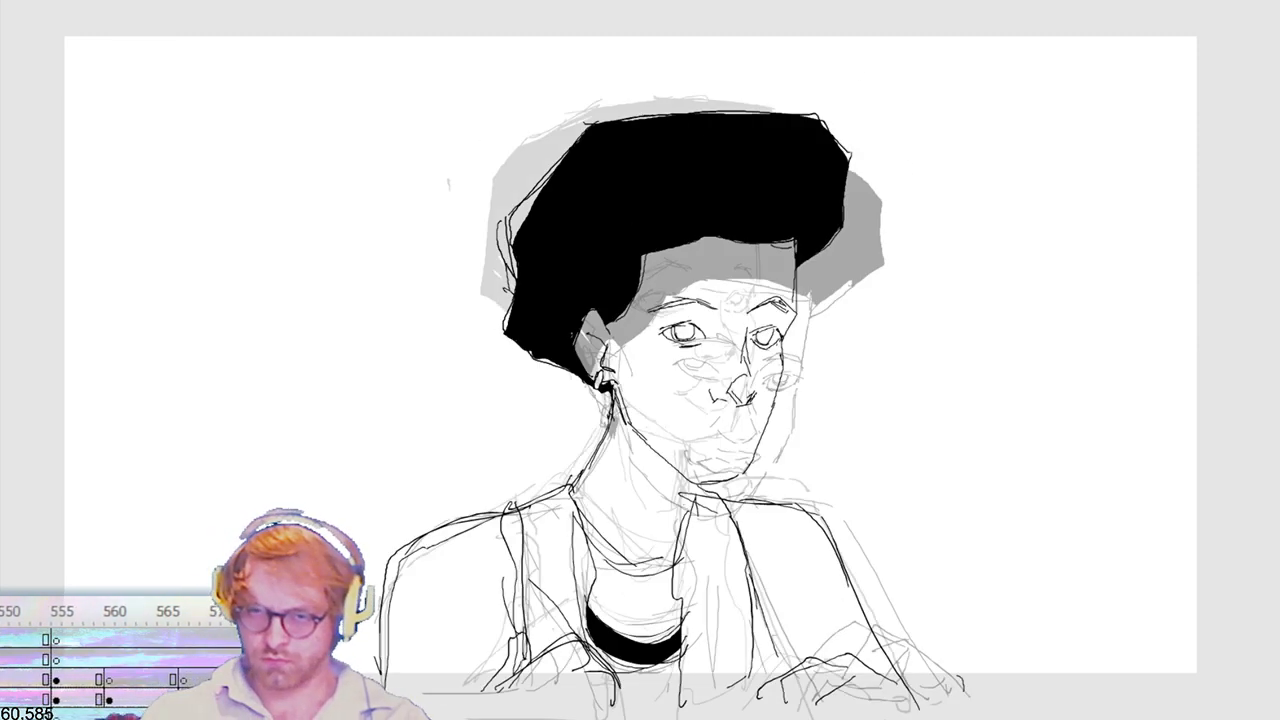
{"action": "key", "text": "period"}
{"action": "key", "text": "period"}
{"action": "key", "text": "period"}
{"action": "key", "text": "period"}
{"action": "key", "text": "period"}
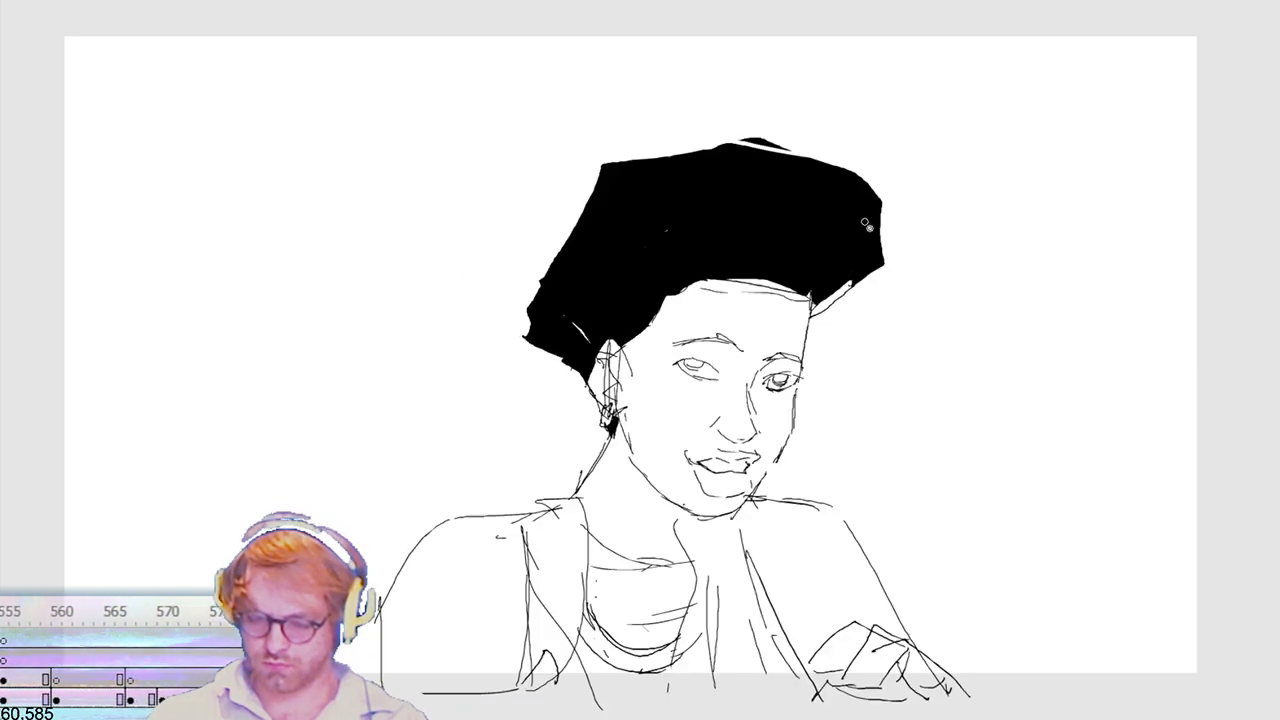
Step: Step through the animation frames from the three-quarter pose to the pose with both fists raised, comparing the drawings with onion skinning
{"action": "key", "text": "period"}
{"action": "key", "text": "period"}
{"action": "key", "text": "period"}
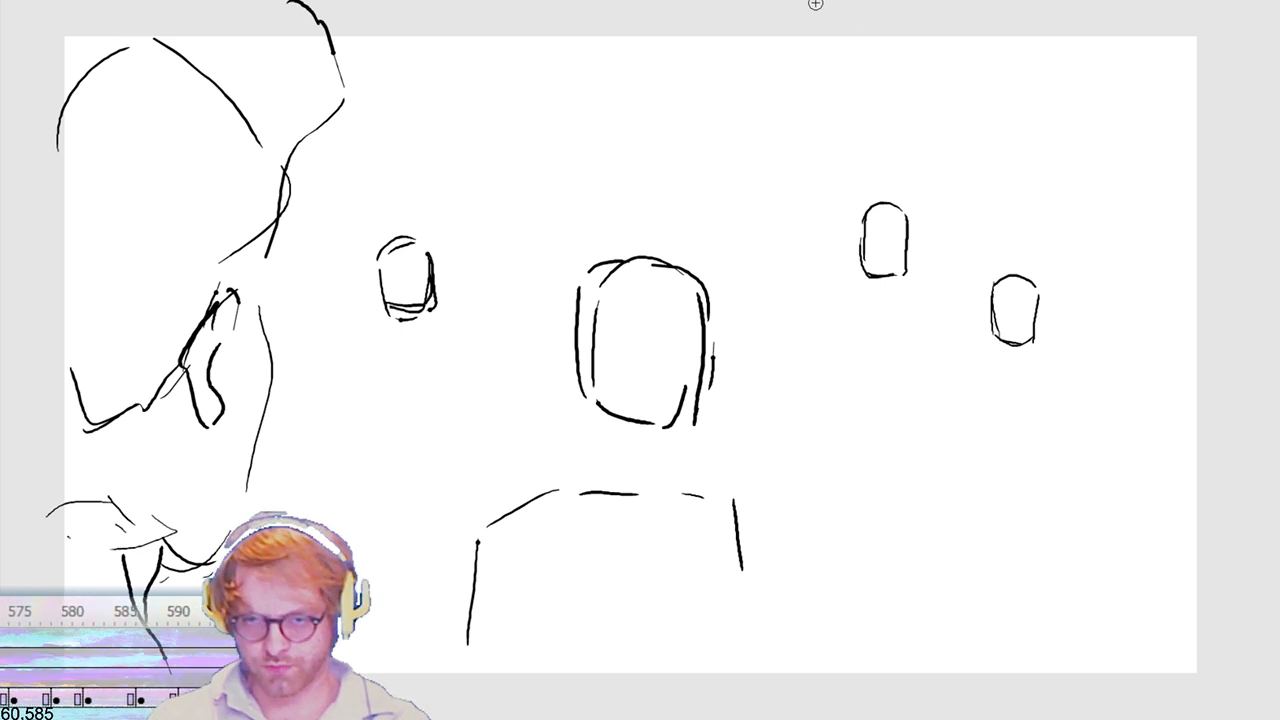
{"action": "key", "text": "period"}
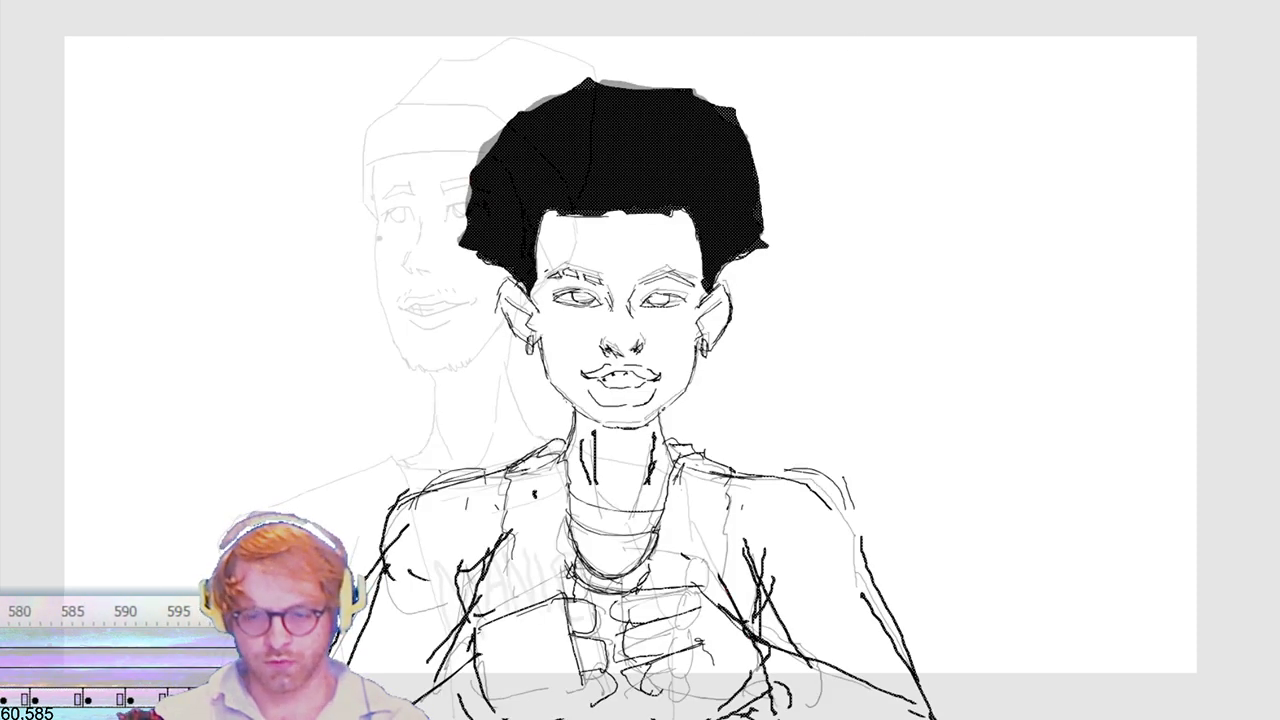
{"action": "key", "text": "period"}
{"action": "key", "text": "period"}
{"action": "key", "text": "period"}
{"action": "key", "text": "period"}
{"action": "key", "text": "period"}
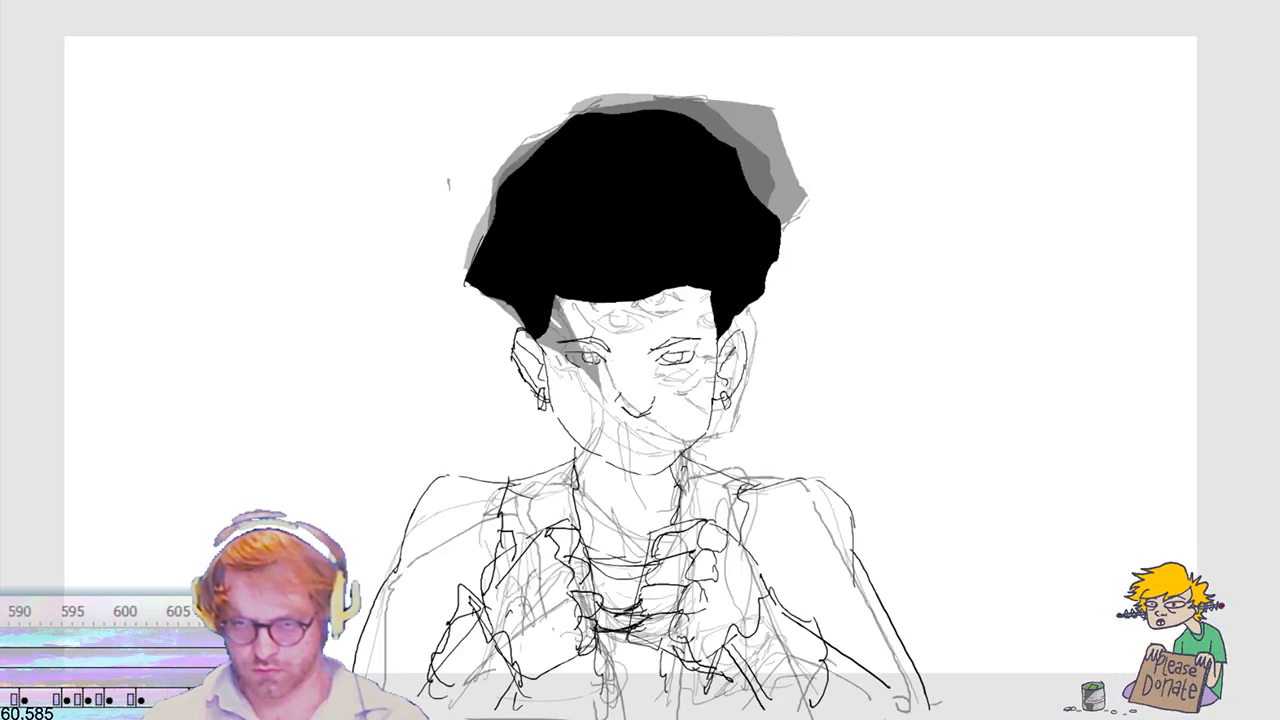
Step: Lasso the mouth on the frame with both fists raised, cut it, and paste it in place on the layer above
{"action": "key", "text": "period"}
{"action": "key", "text": "period"}
{"action": "mouse_move", "coordinate": [645, 424]}
{"action": "left_mouse_down"}
{"action": "mouse_move", "coordinate": [676, 414]}
{"action": "mouse_move", "coordinate": [598, 410]}
{"action": "mouse_move", "coordinate": [580, 440]}
{"action": "left_mouse_up"}
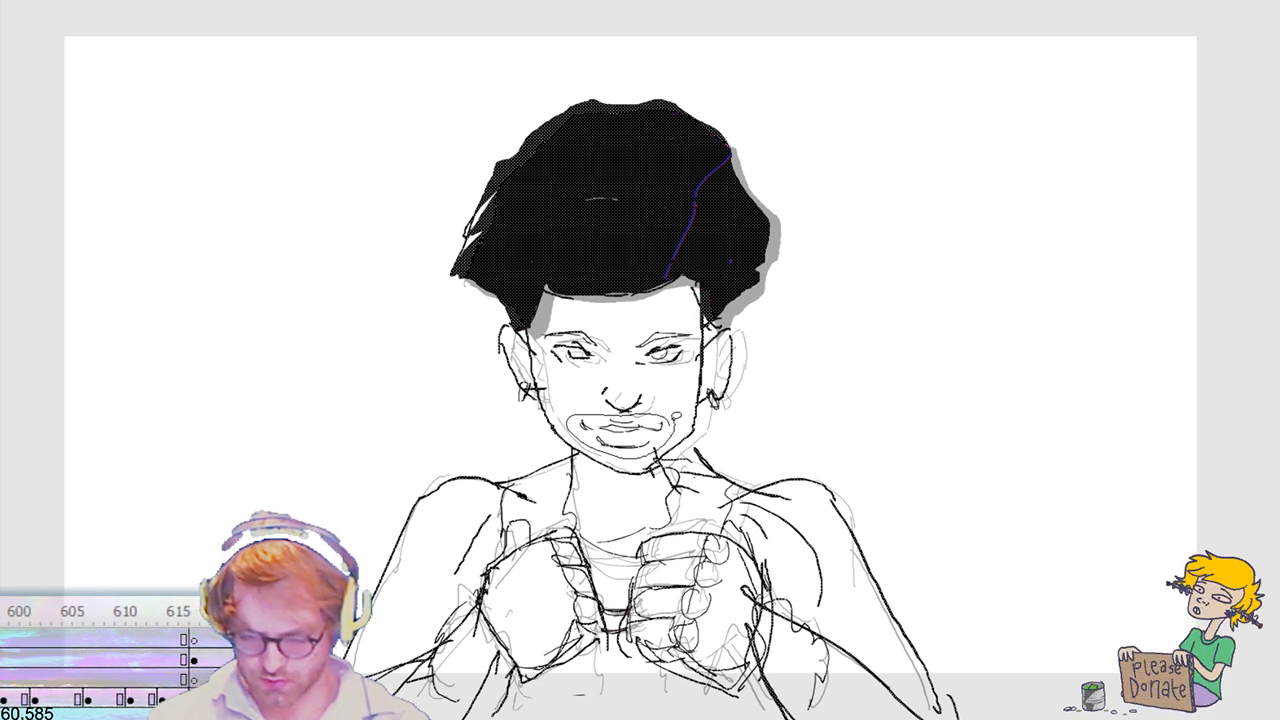
{"action": "key", "text": "period"}
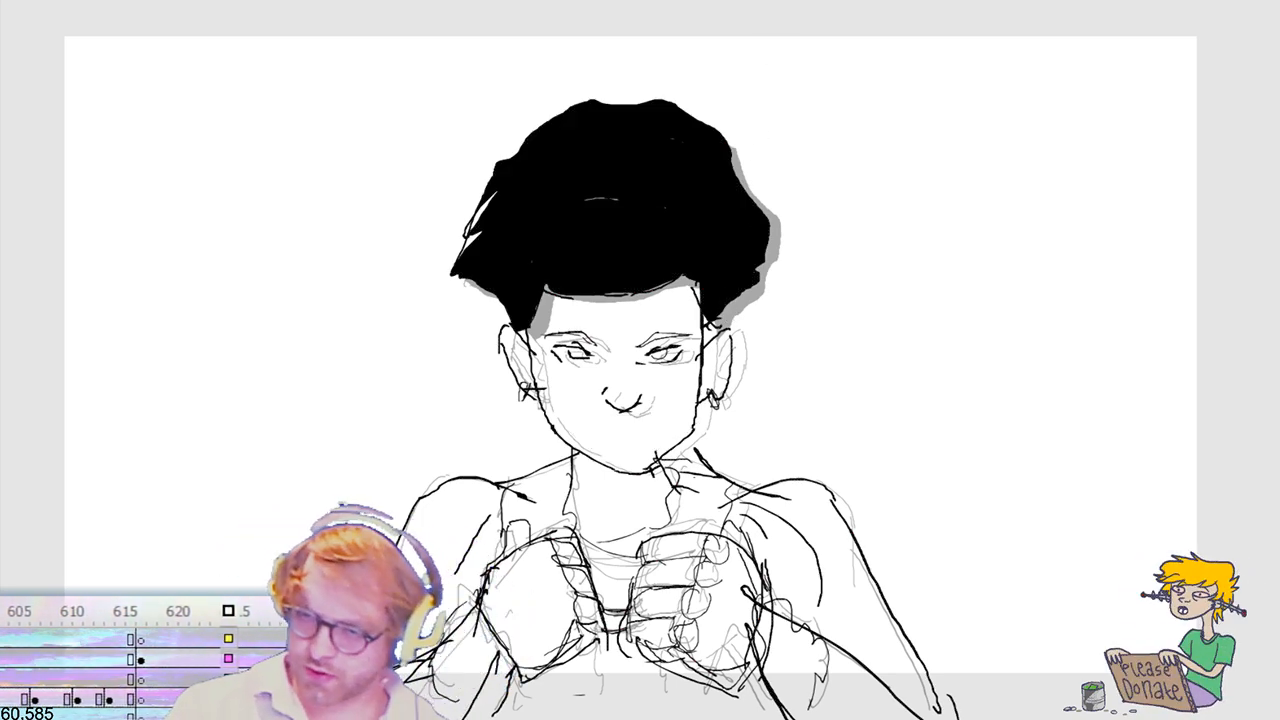
{"action": "key", "text": "period"}
{"action": "key", "text": "period"}
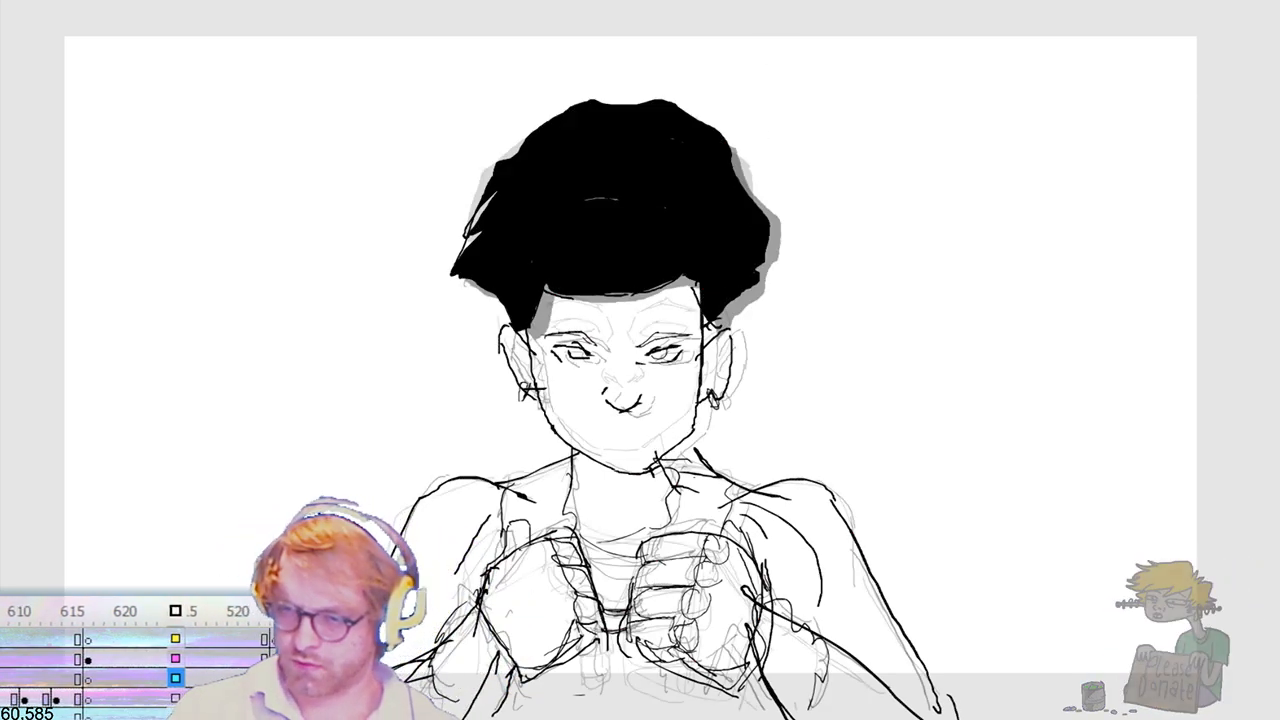
{"action": "key", "text": "period"}
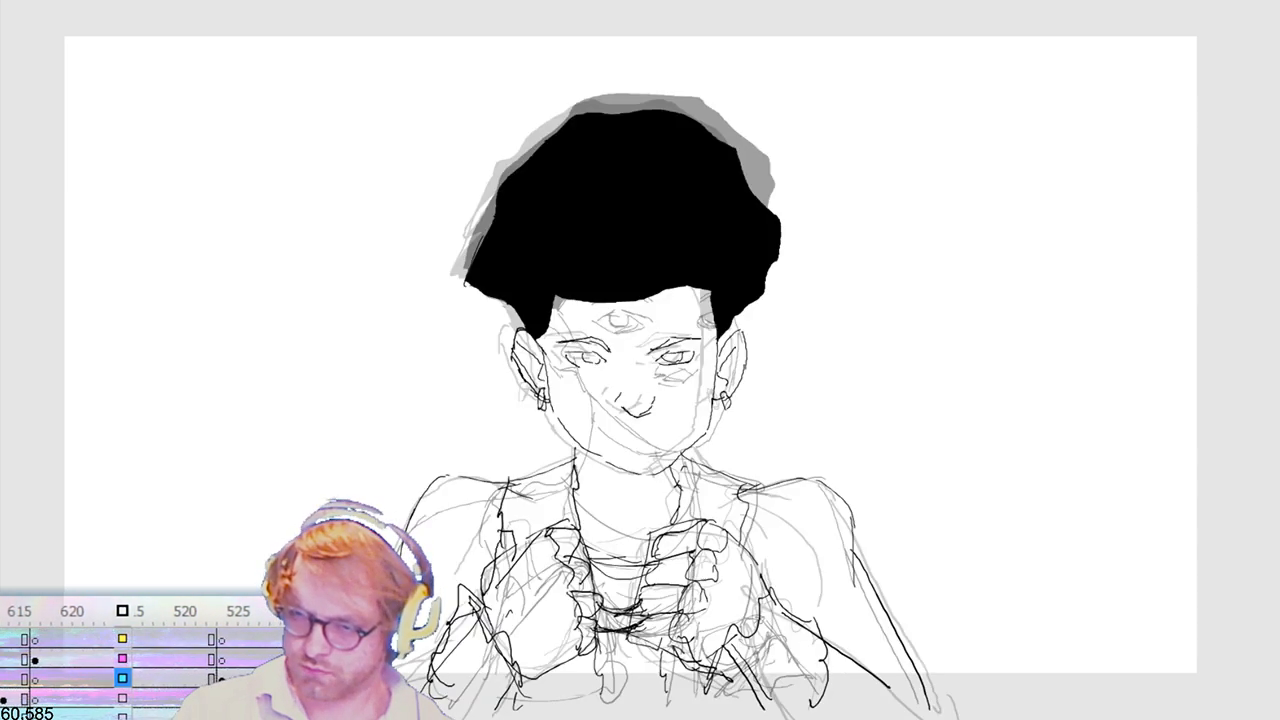
{"action": "key", "text": "period"}
{"action": "key", "text": "period"}
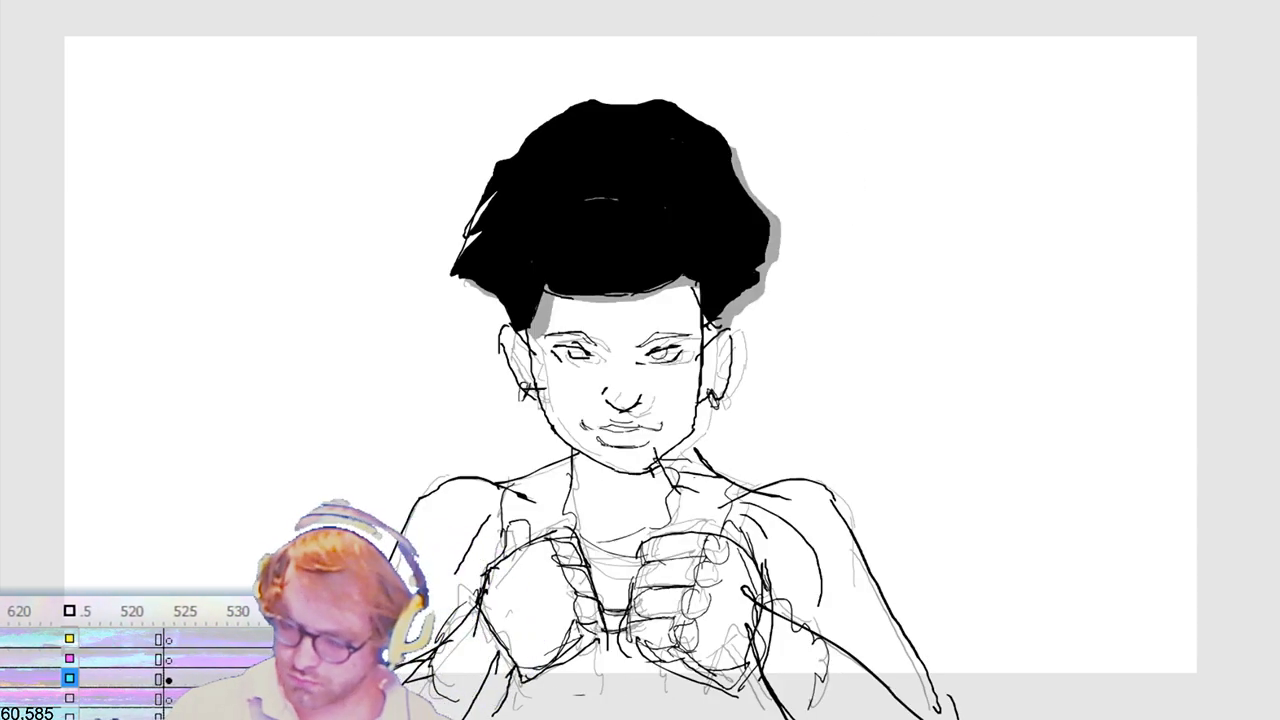
Step: Move the open mouth on the three-quarter frame with the raised head onto the layer above, keeping its position
{"action": "key", "text": "period"}
{"action": "key", "text": "period"}
{"action": "key", "text": "period"}
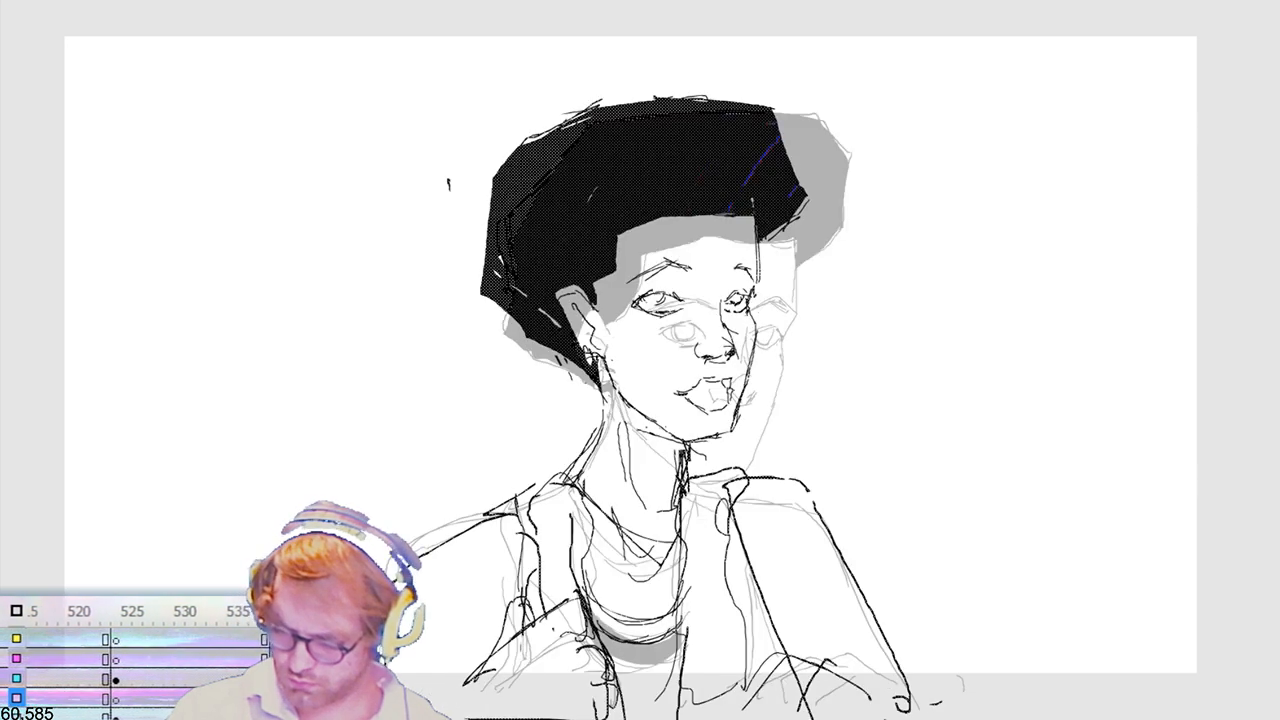
{"action": "key", "text": "period"}
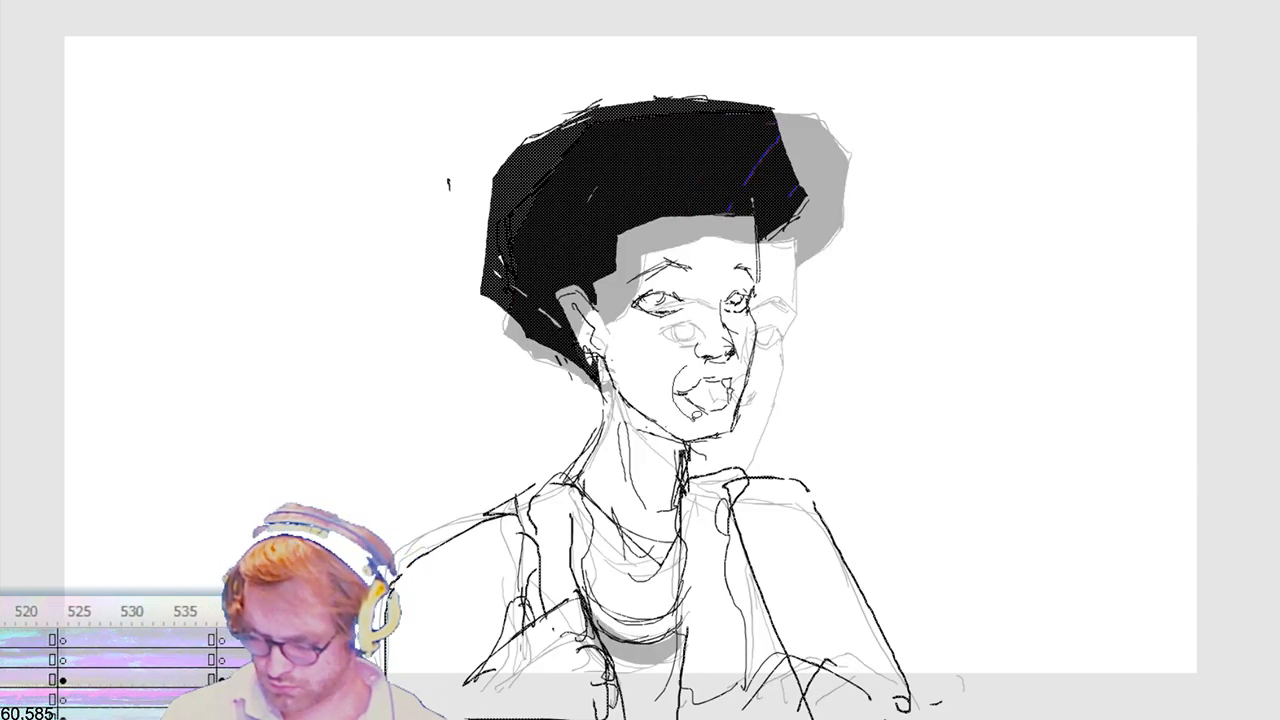
{"action": "key", "text": "period"}
{"action": "key", "text": "period"}
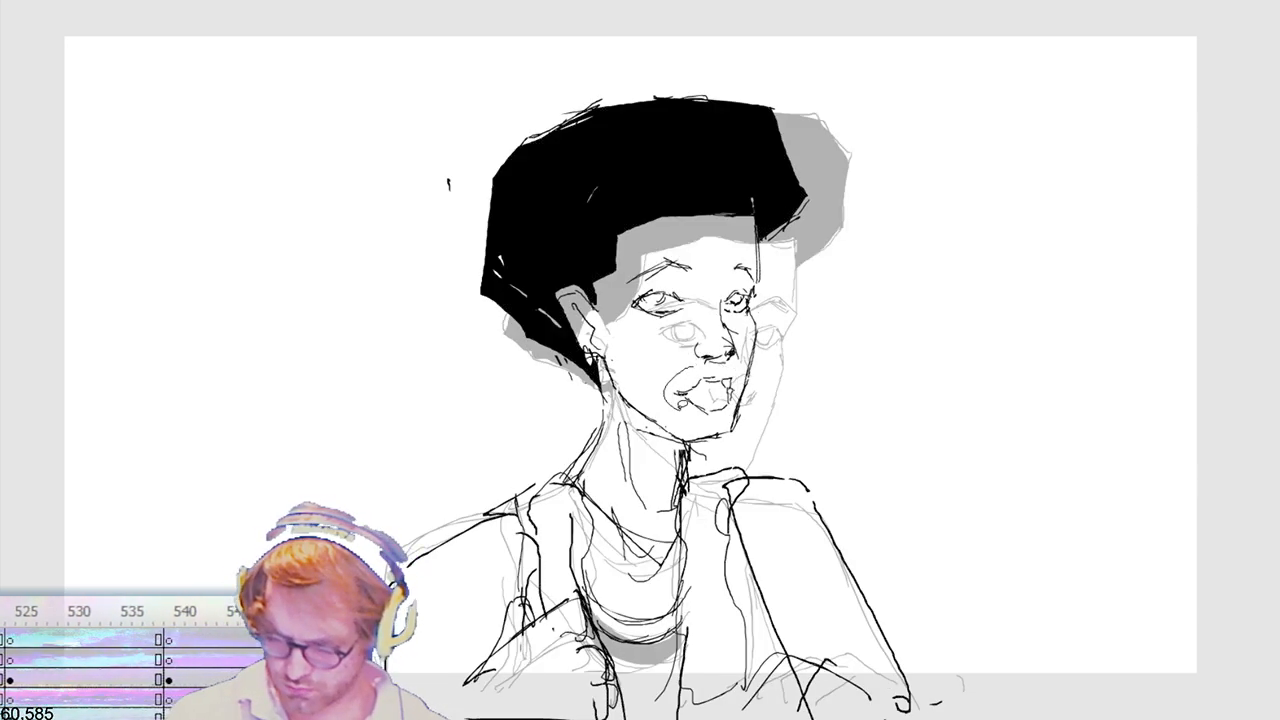
{"action": "key", "text": "period"}
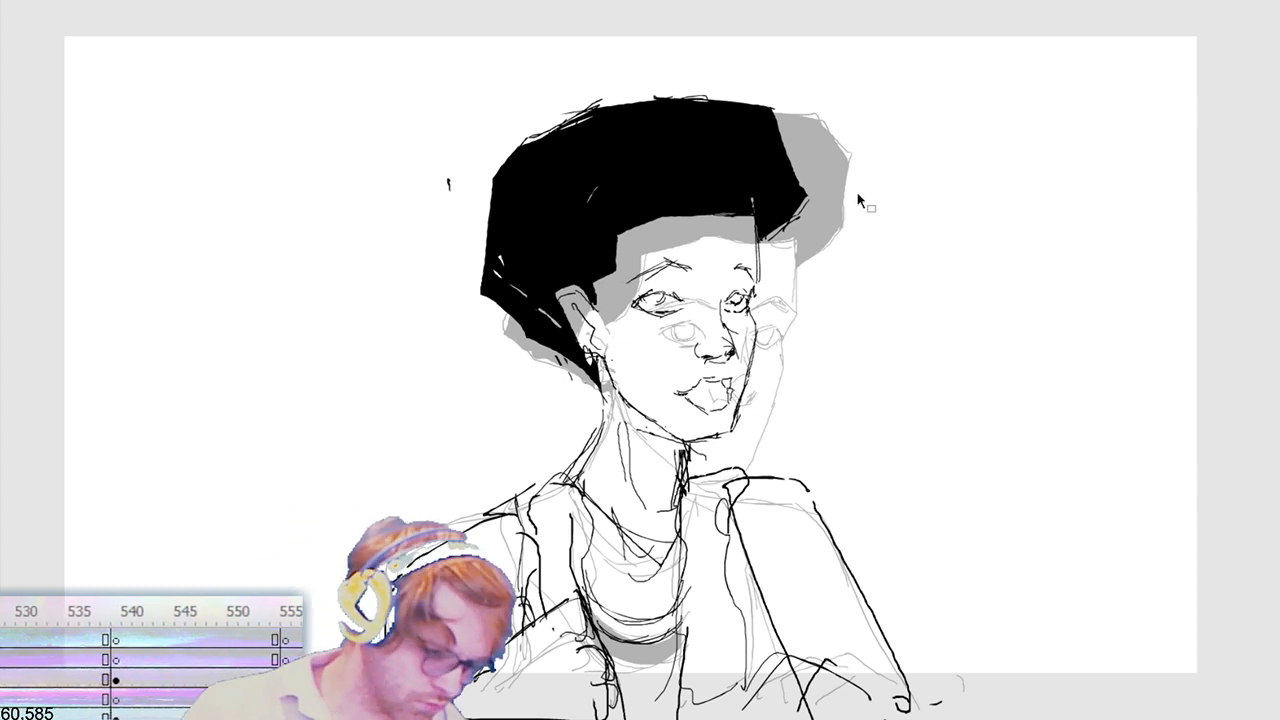
{"action": "key", "text": "period"}
{"action": "key", "text": "period"}
{"action": "key", "text": "period"}
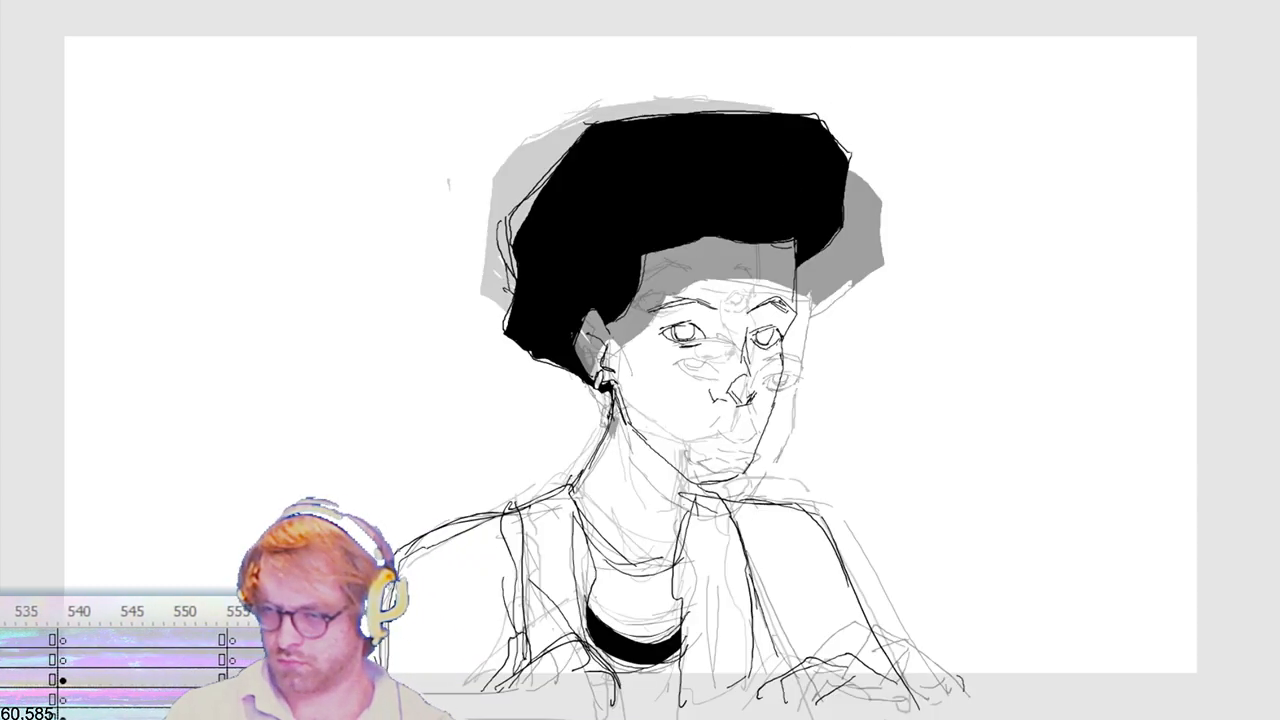
{"action": "key", "text": "period"}
{"action": "key", "text": "period"}
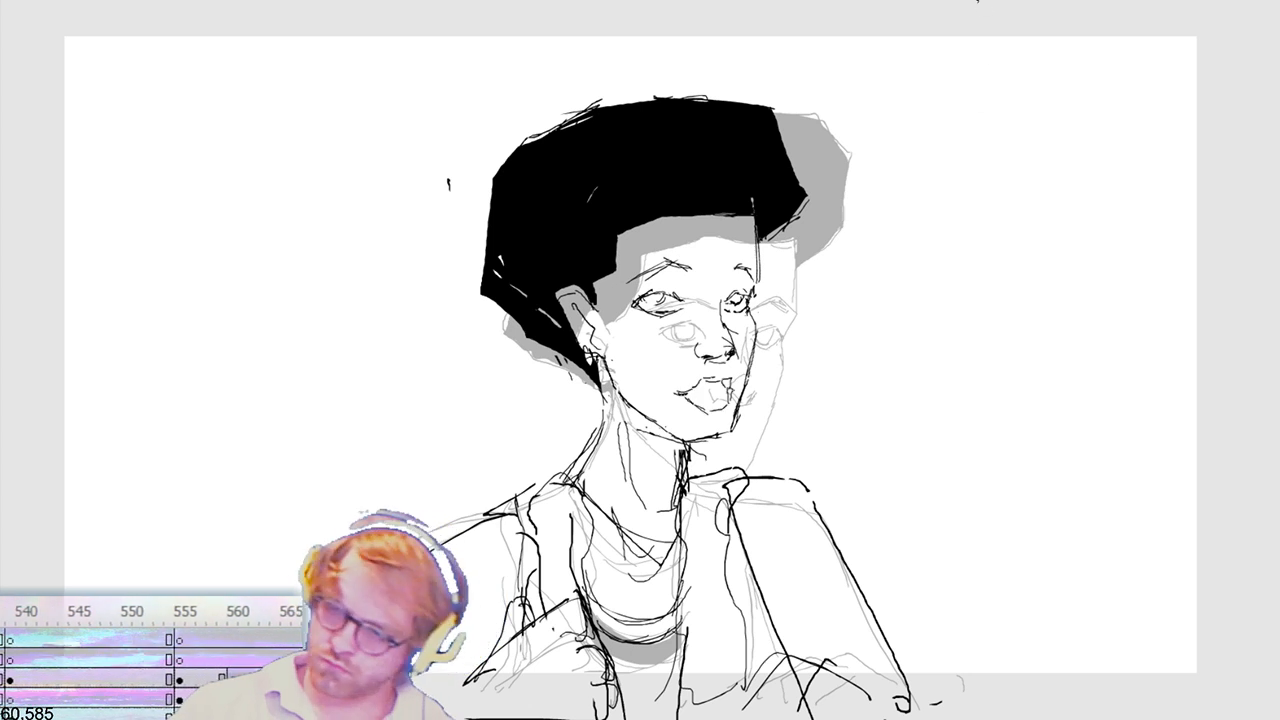
Step: Lasso the mouth on the three-quarter frame with the lowered head and cut it from the drawing layer
{"action": "key", "text": "period"}
{"action": "key", "text": "period"}
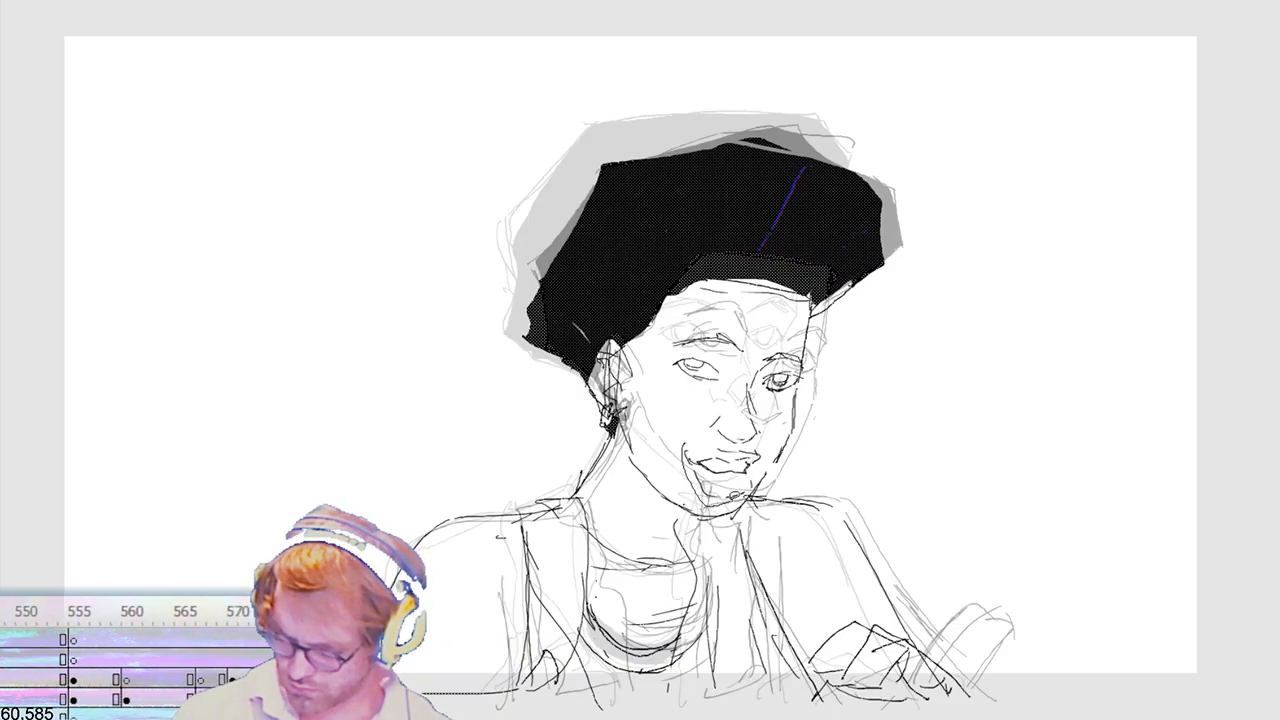
{"action": "key", "text": "period"}
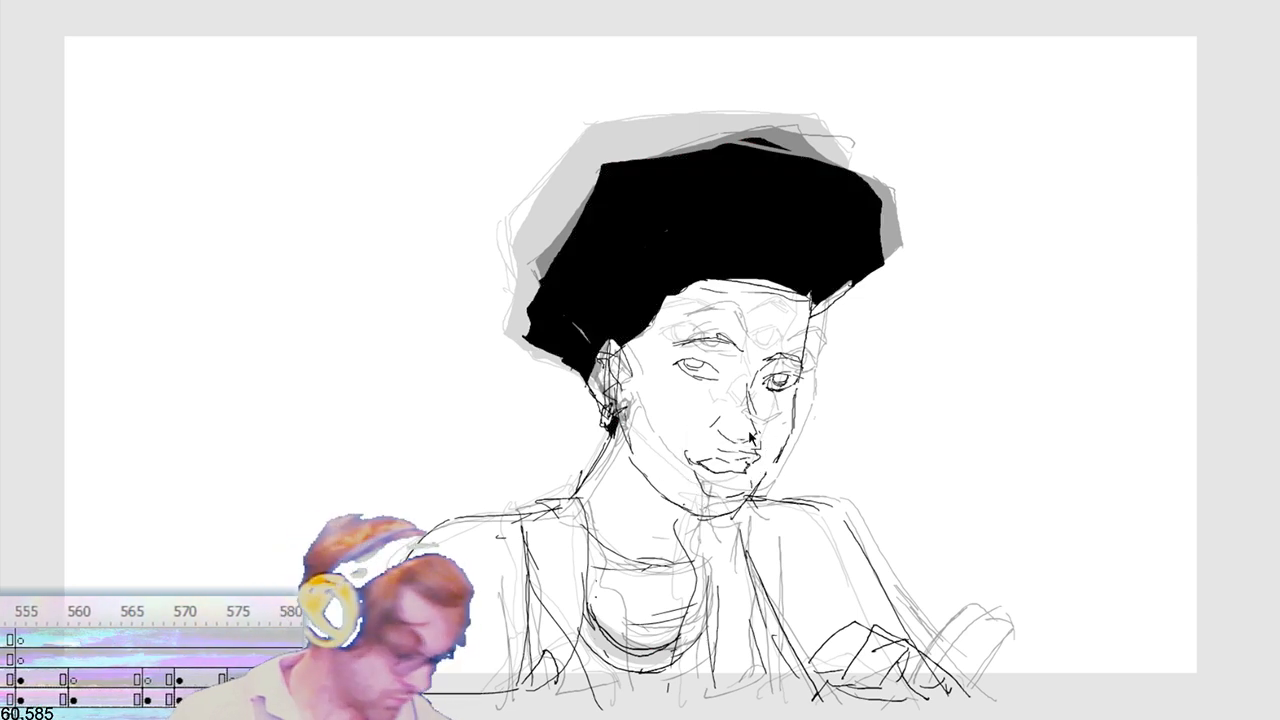
{"action": "key", "text": "period"}
{"action": "key", "text": "period"}
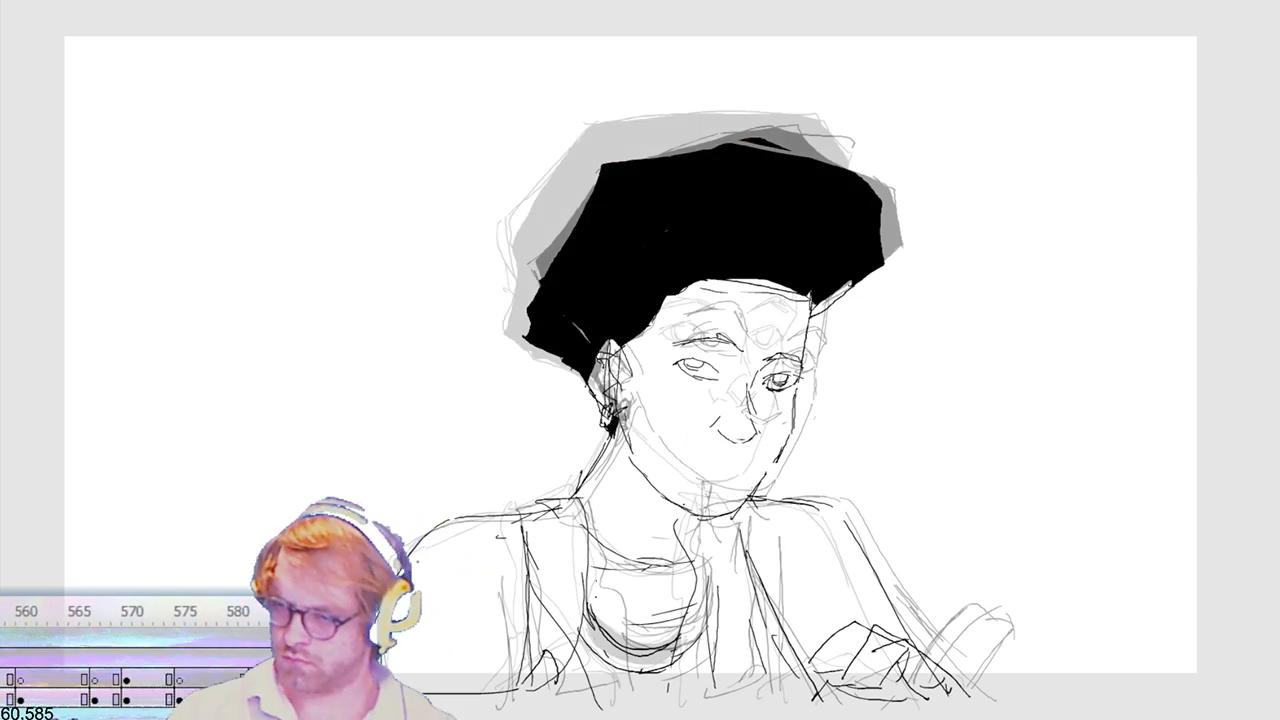
{"action": "key", "text": "period"}
{"action": "key", "text": "period"}
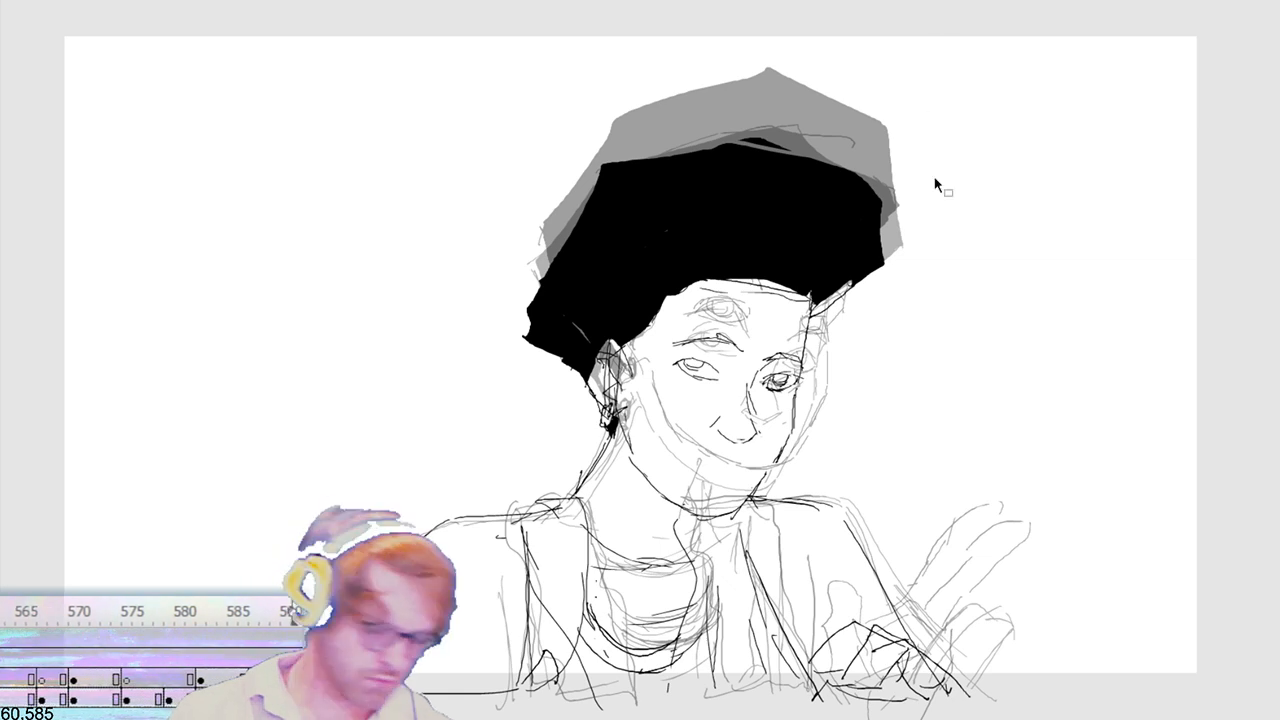
Step: Move the parted mouth on the filled-hair peace-sign frame onto the layer above by cutting it and pasting it in place
{"action": "key", "text": "period"}
{"action": "key", "text": "period"}
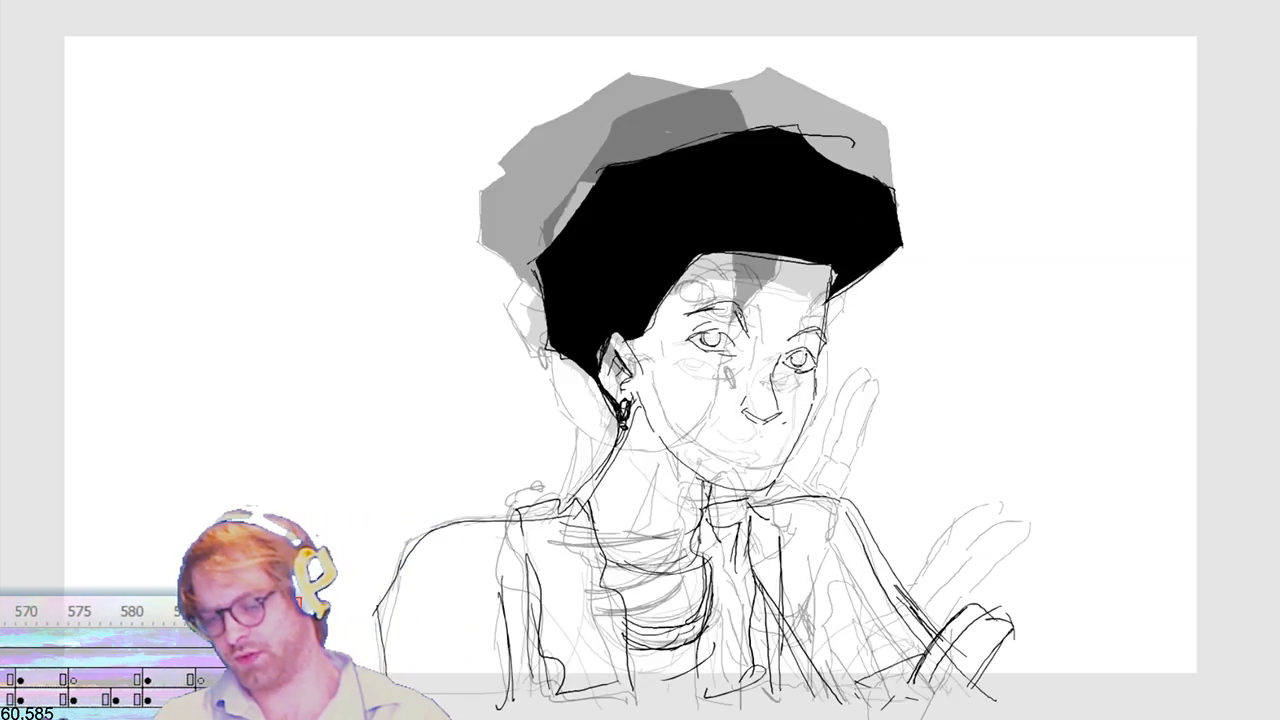
{"action": "key", "text": "period"}
{"action": "key", "text": "period"}
{"action": "key", "text": "period"}
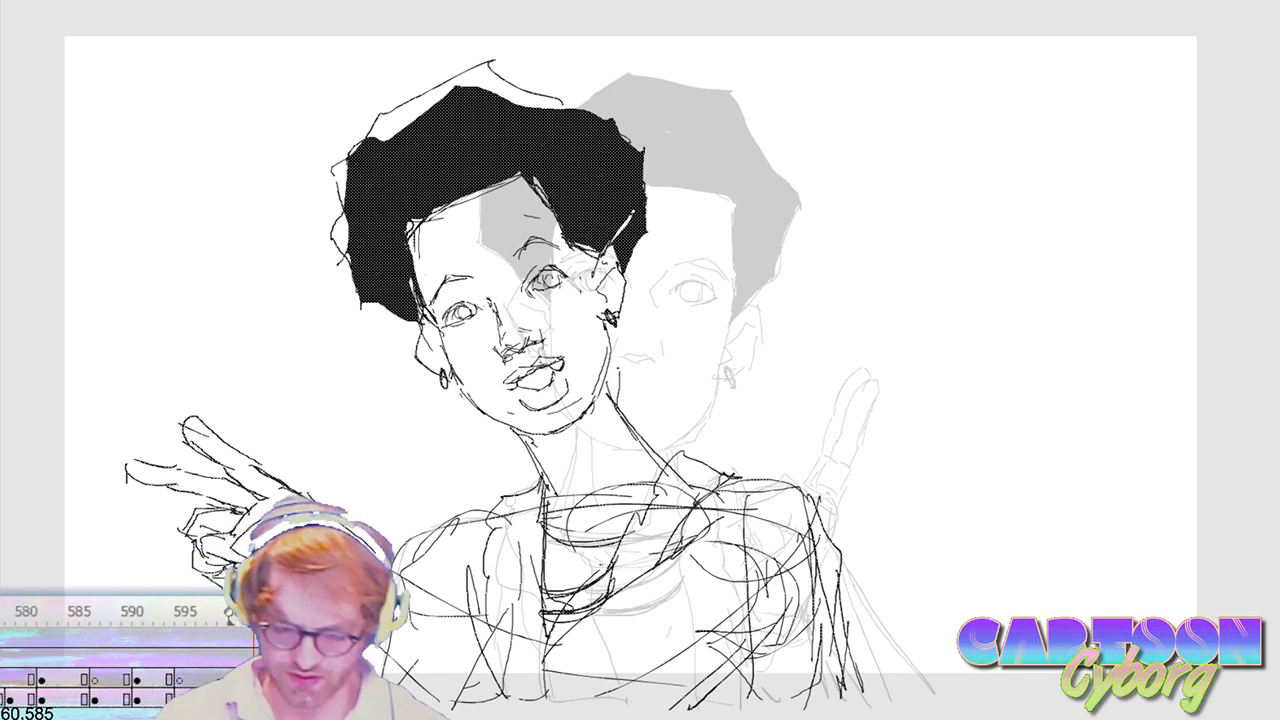
{"action": "key", "text": "period"}
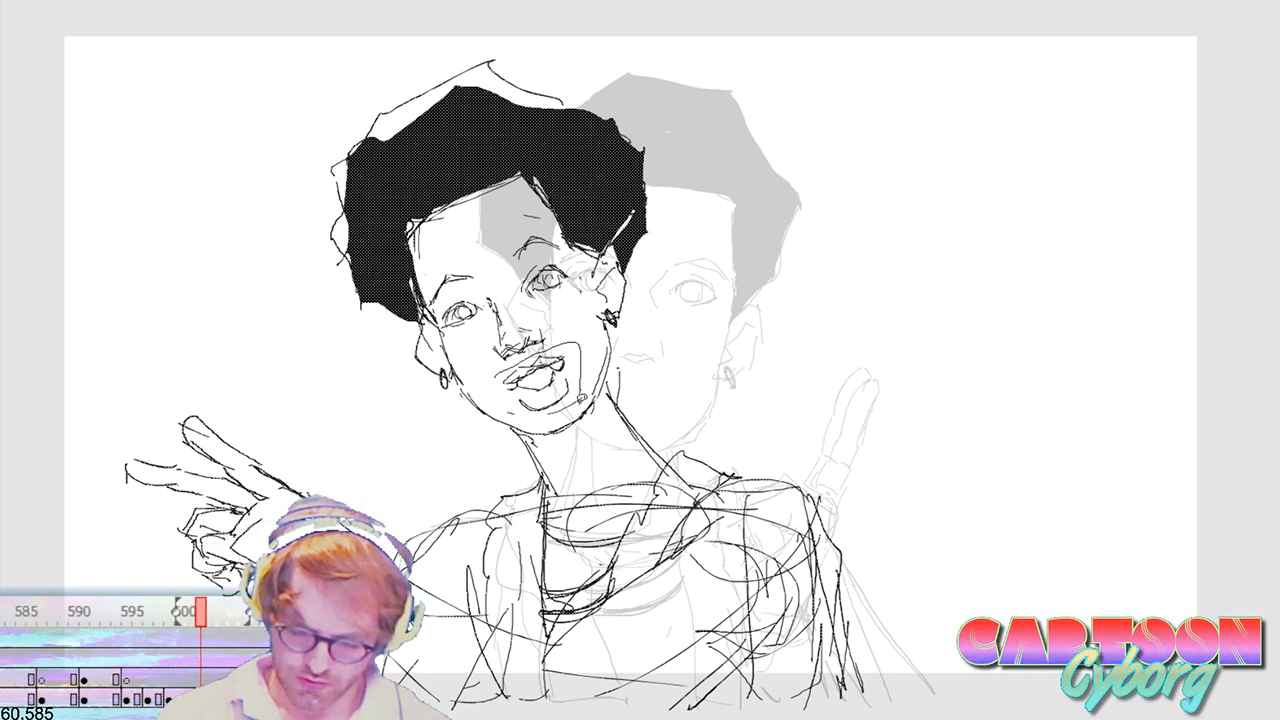
{"action": "key", "text": "period"}
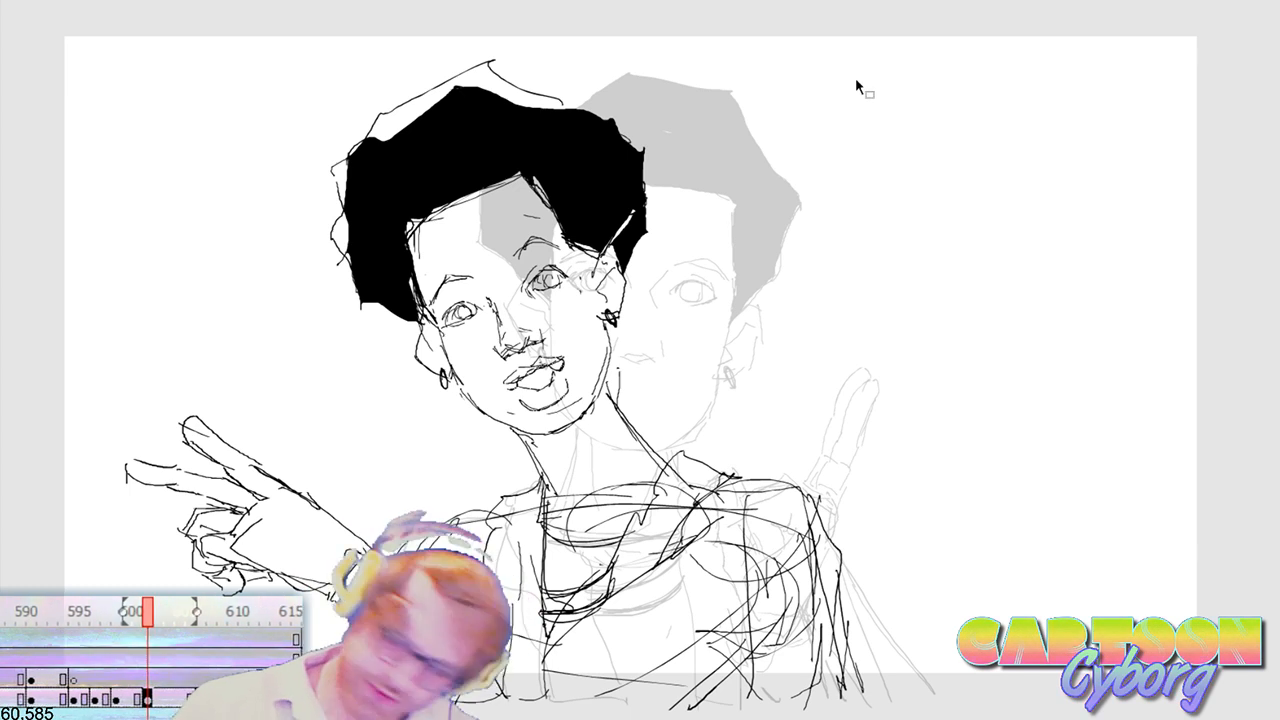
{"action": "key", "text": "period"}
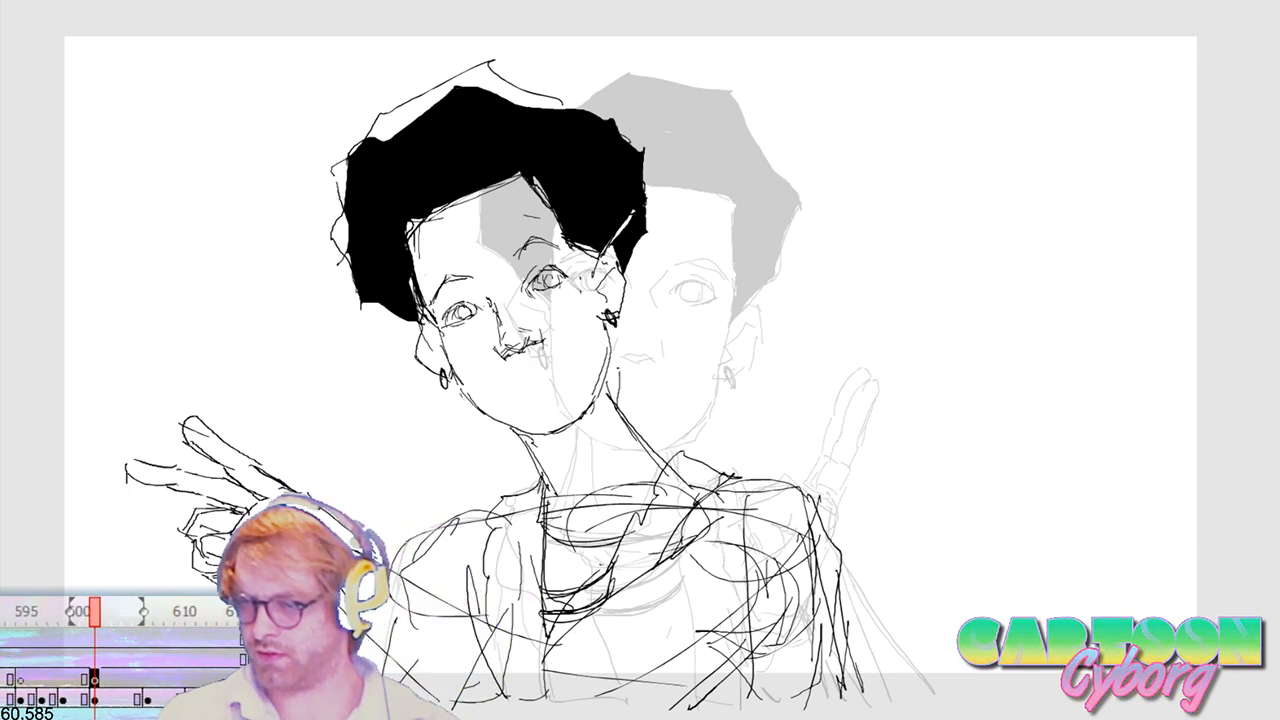
{"action": "key", "text": "period"}
{"action": "key", "text": "period"}
{"action": "key", "text": "period"}
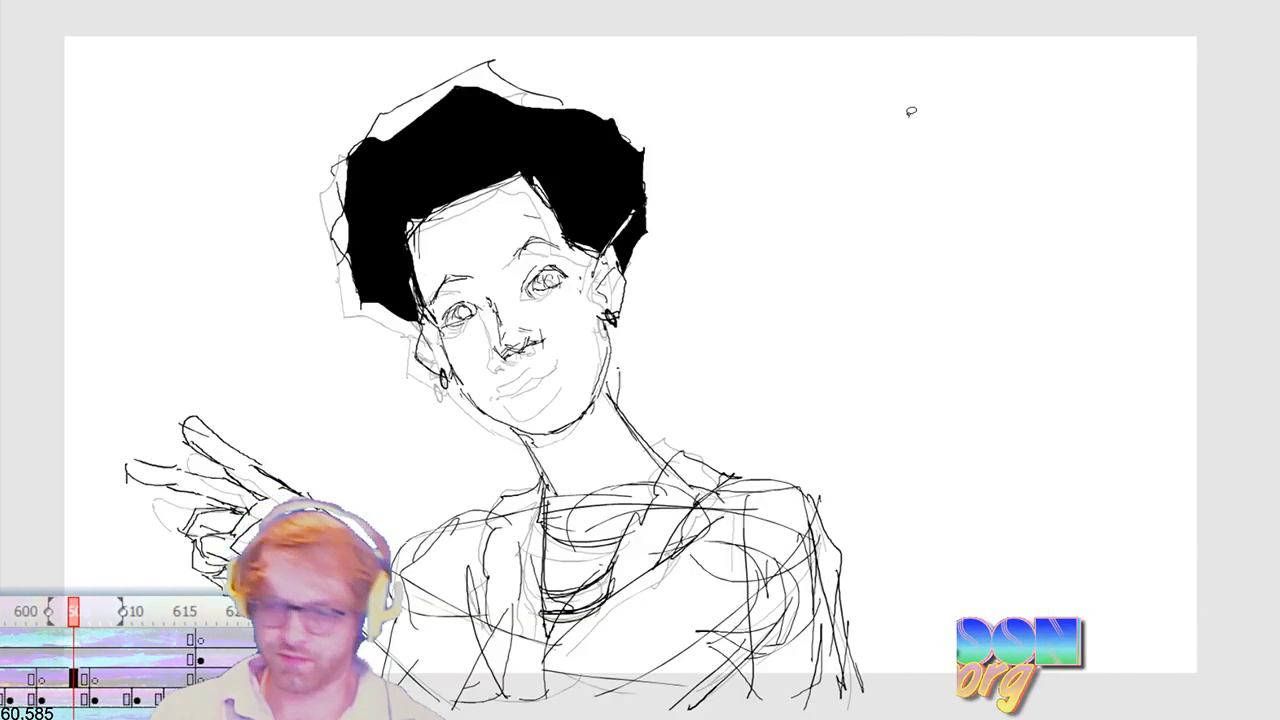
{"action": "key", "text": "period"}
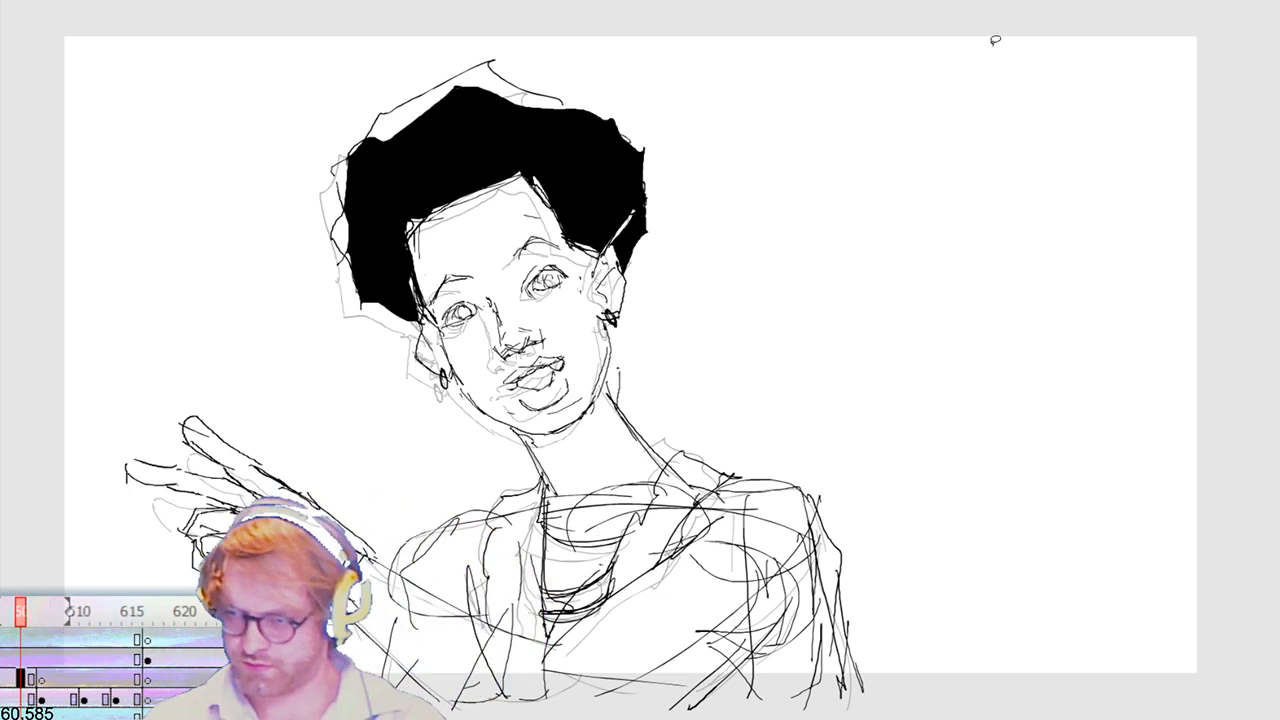
Step: Lasso the smiling mouth on the outlined tilted-head frame and cut it from the drawing layer
{"action": "key", "text": "period"}
{"action": "key", "text": "period"}
{"action": "key", "text": "period"}
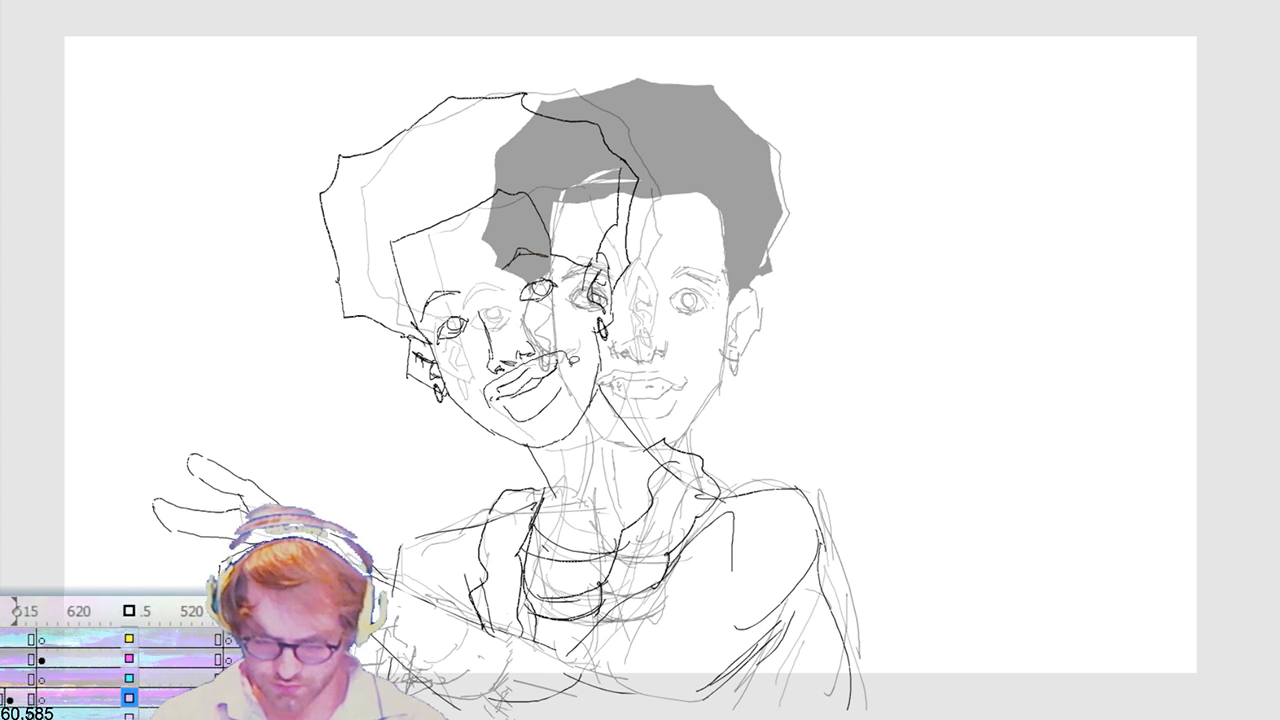
{"action": "key", "text": "period"}
{"action": "key", "text": "period"}
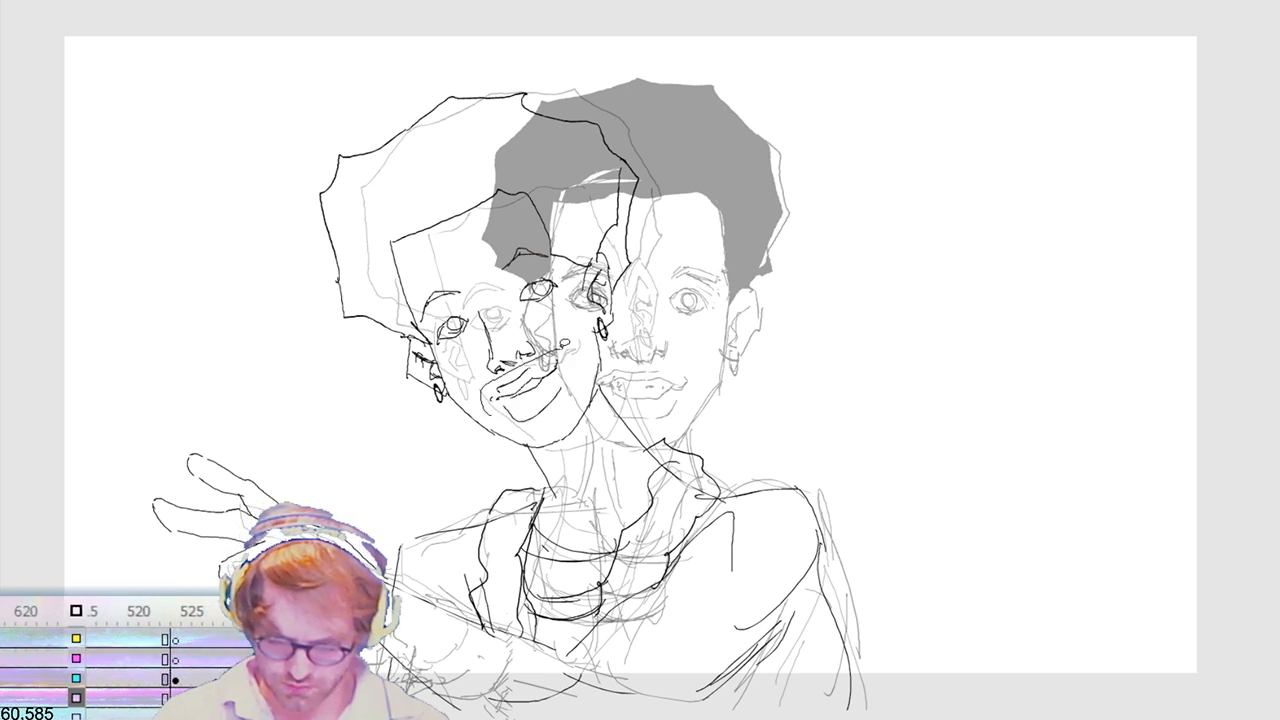
{"action": "key", "text": "period"}
{"action": "key", "text": "period"}
{"action": "key", "text": "period"}
{"action": "key", "text": "period"}
{"action": "key", "text": "period"}
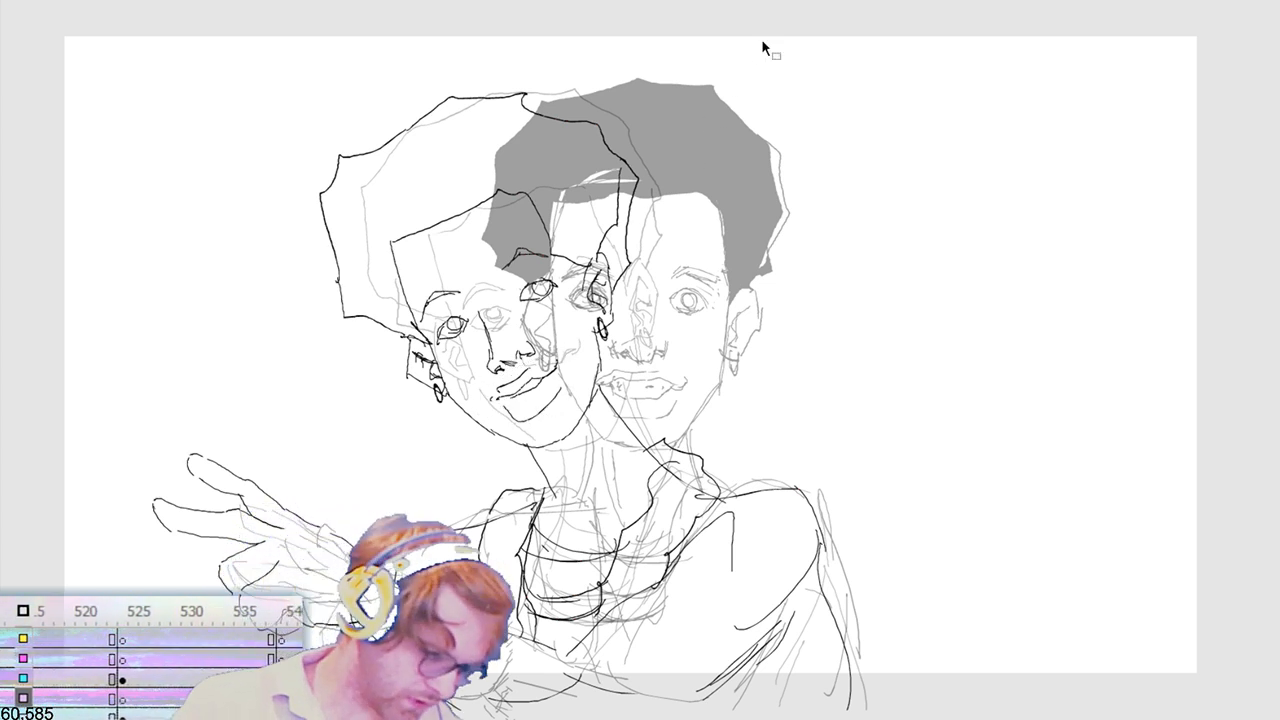
{"action": "key", "text": "period"}
{"action": "key", "text": "period"}
{"action": "key", "text": "period"}
{"action": "key", "text": "period"}
{"action": "key", "text": "period"}
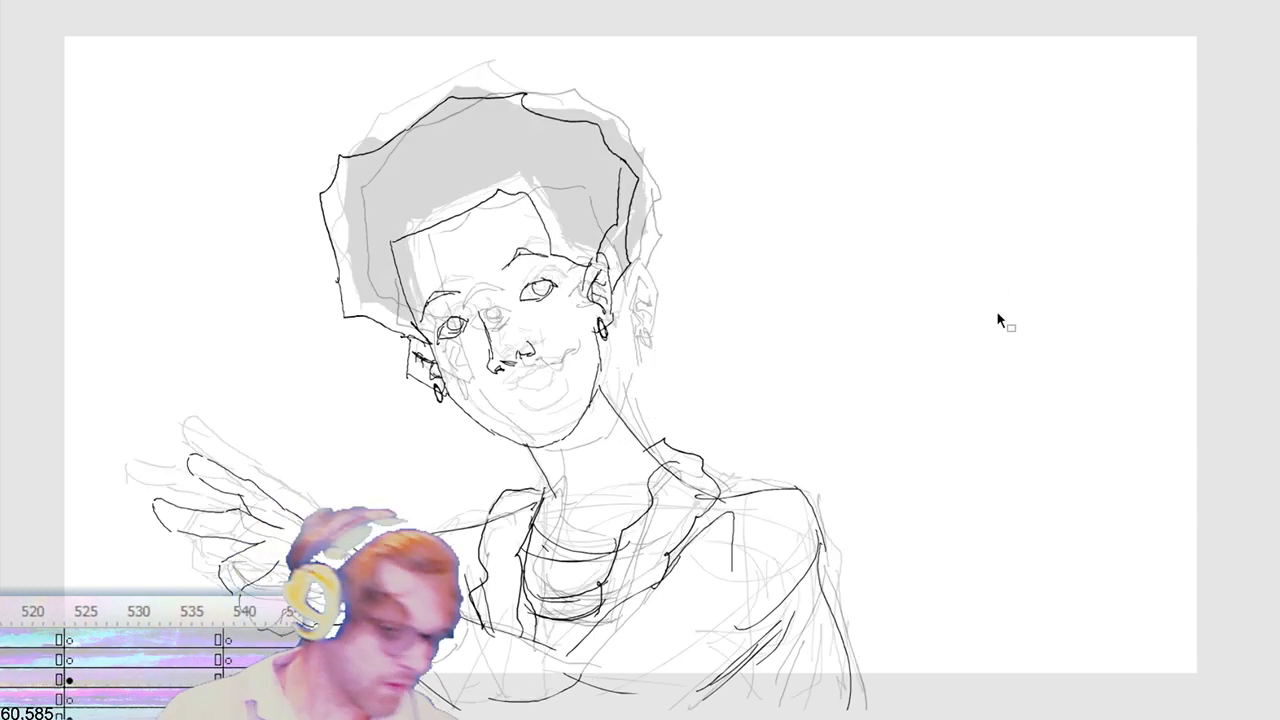
Step: Paste the smiling mouth in place on the layer above for the outlined tilted-head frame
{"action": "key", "text": "period"}
{"action": "key", "text": "period"}
{"action": "key", "text": "period"}
{"action": "key", "text": "period"}
{"action": "key", "text": "period"}
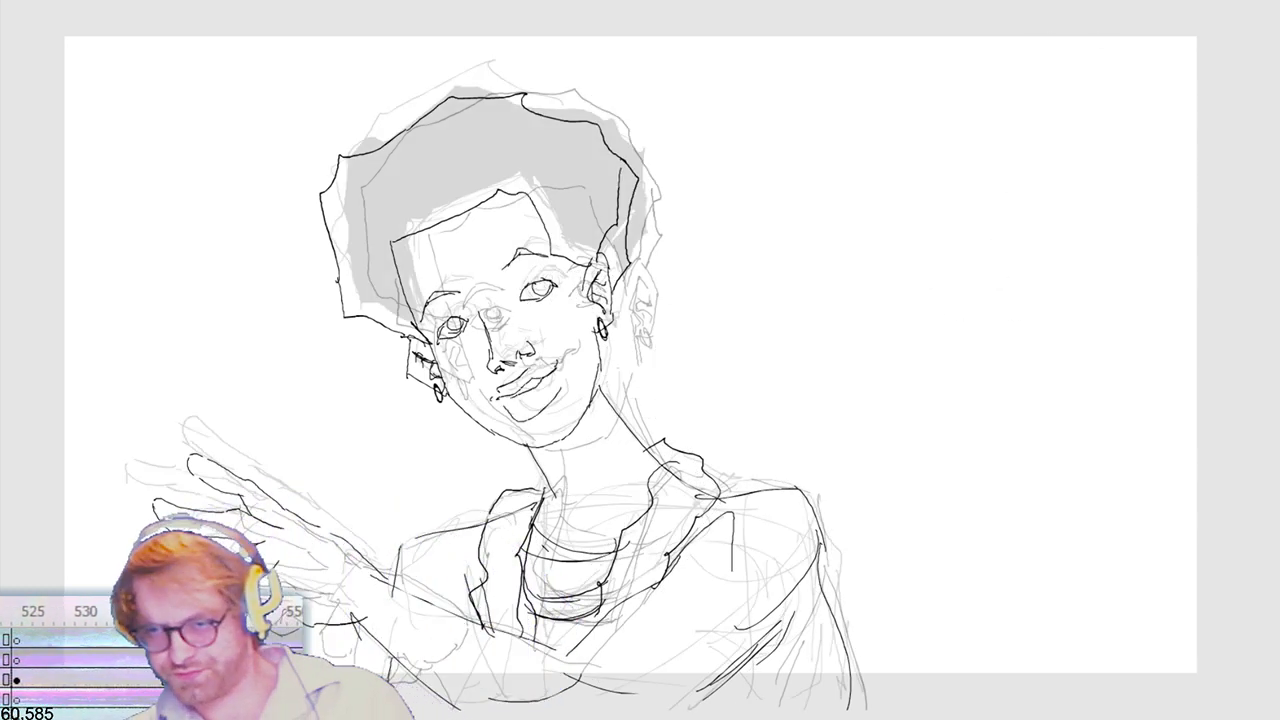
Step: Lasso the mouth on the wide-eyed front-facing frame with the forearm across the body and cut it from the drawing layer
{"action": "key", "text": "period"}
{"action": "key", "text": "period"}
{"action": "key", "text": "period"}
{"action": "key", "text": "period"}
{"action": "key", "text": "period"}
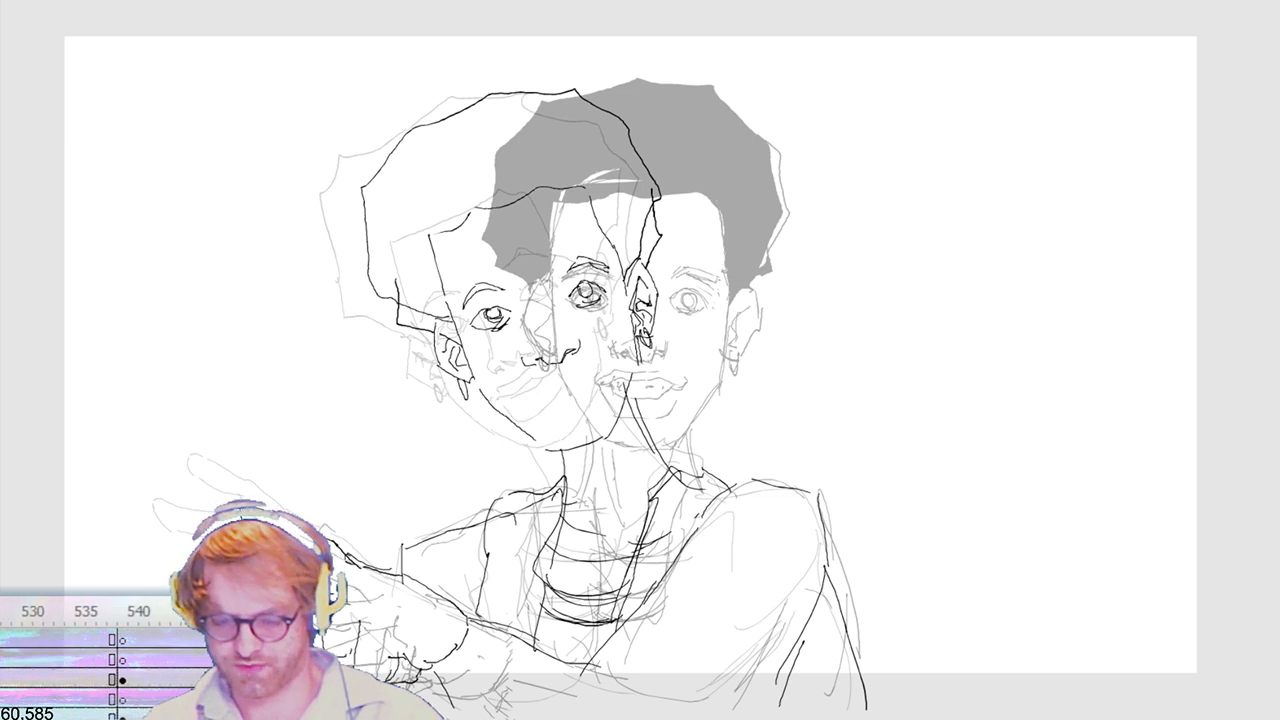
{"action": "key", "text": "period"}
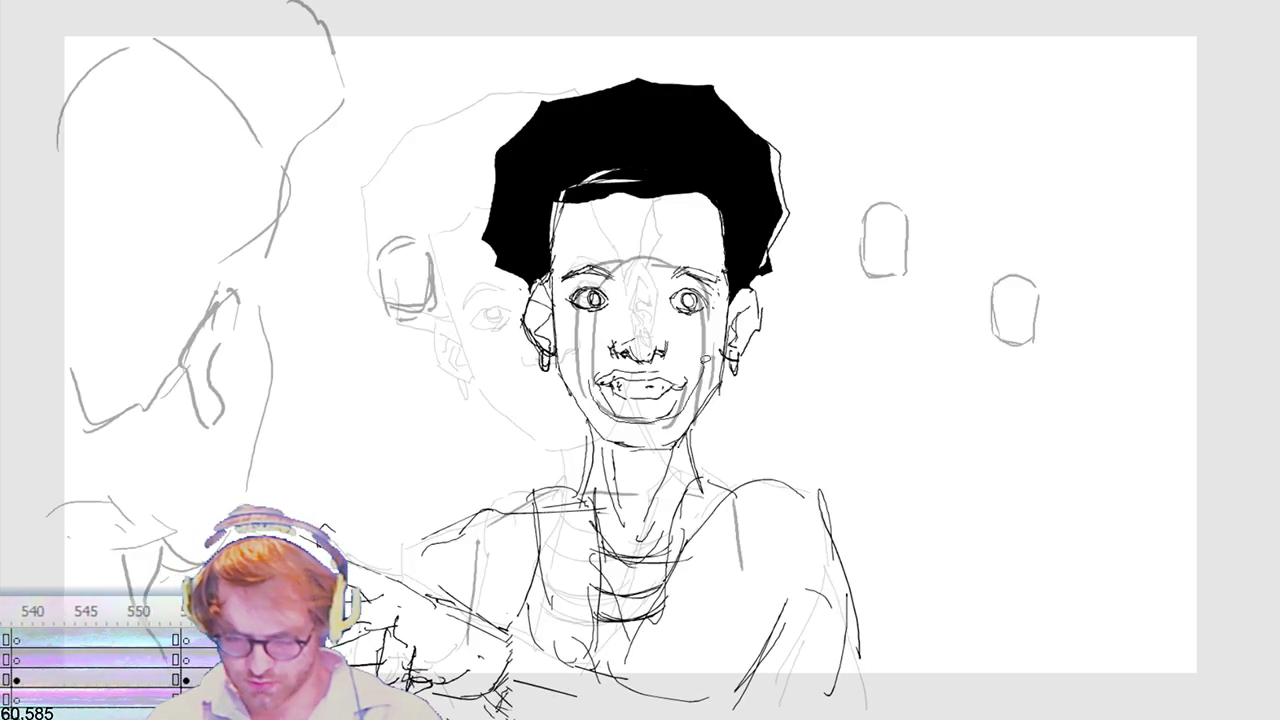
{"action": "key", "text": "period"}
{"action": "key", "text": "period"}
{"action": "key", "text": "period"}
{"action": "key", "text": "period"}
{"action": "key", "text": "period"}
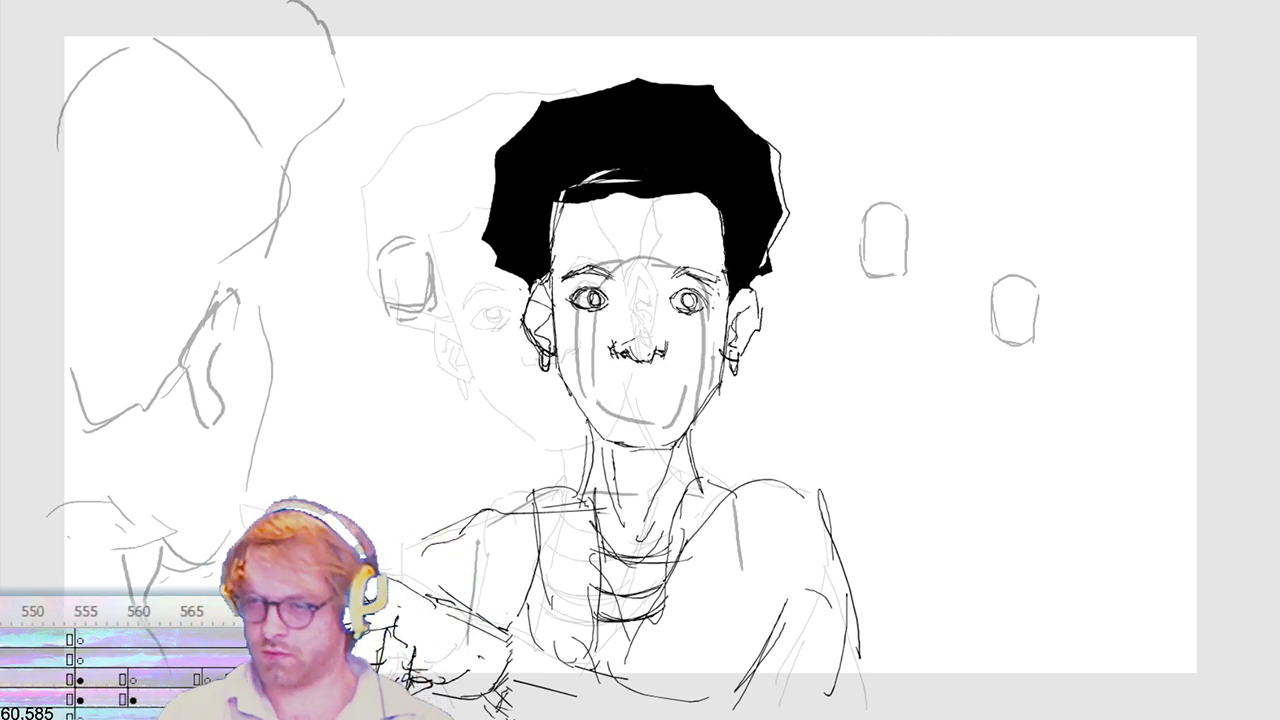
Step: Step through the frames without onion skinning to check the character's mouths and faces up to the rough crowd scene
{"action": "key", "text": "period"}
{"action": "key", "text": "period"}
{"action": "key", "text": "period"}
{"action": "key", "text": "period"}
{"action": "key", "text": "period"}
{"action": "key", "text": "period"}
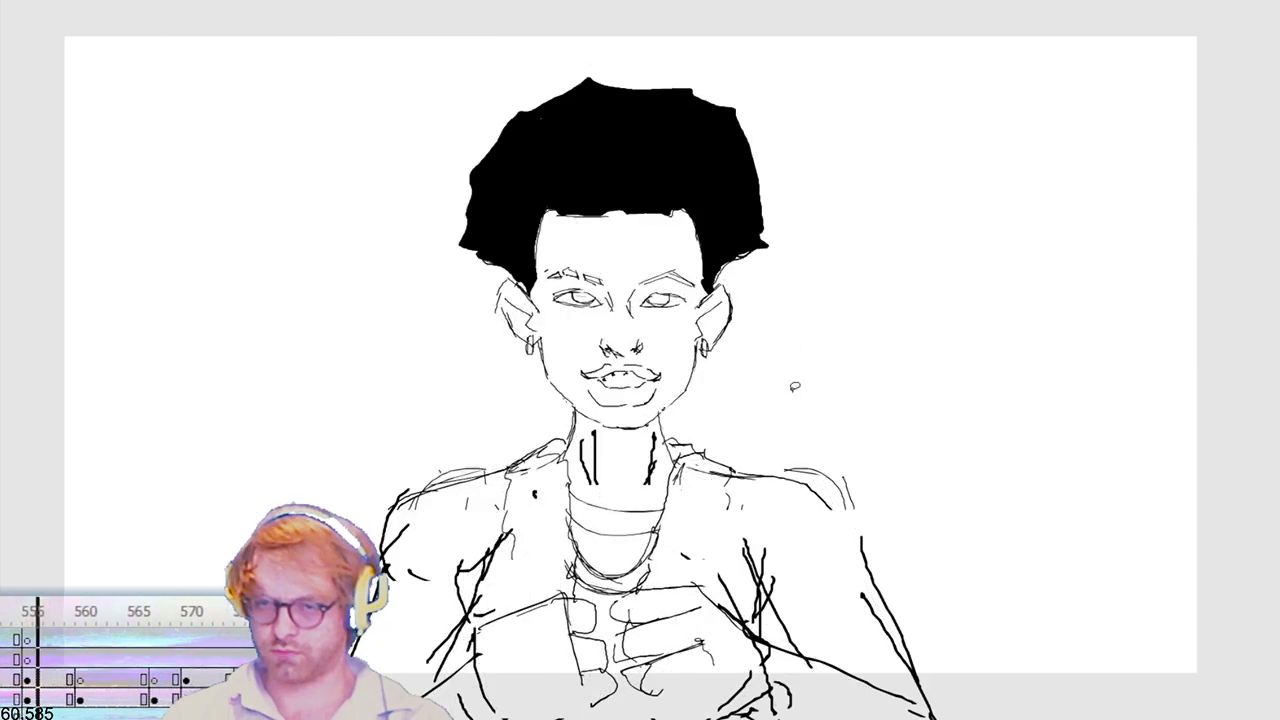
{"action": "key", "text": "period"}
{"action": "key", "text": "period"}
{"action": "key", "text": "period"}
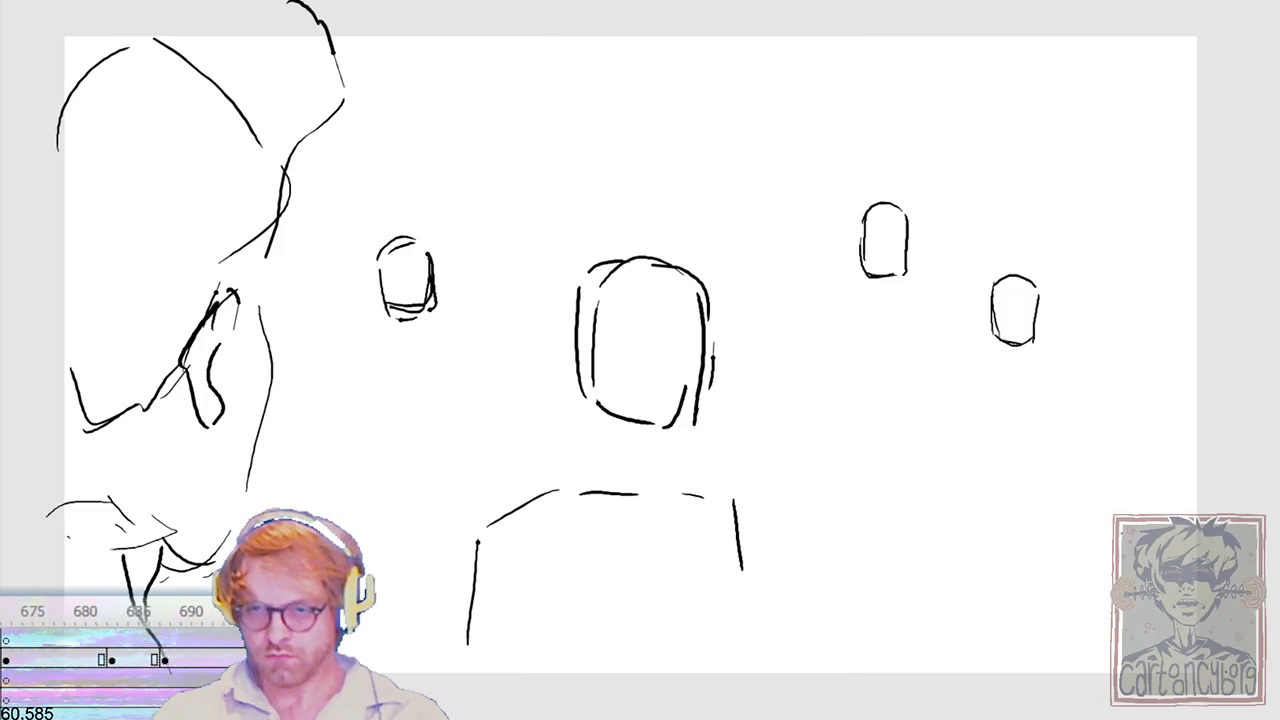
Step: Step through the animation frames to examine the character's face, mouth and neck details, with and without onion skinning
{"action": "key", "text": "period"}
{"action": "key", "text": "period"}
{"action": "key", "text": "period"}
{"action": "key", "text": "period"}
{"action": "key", "text": "period"}
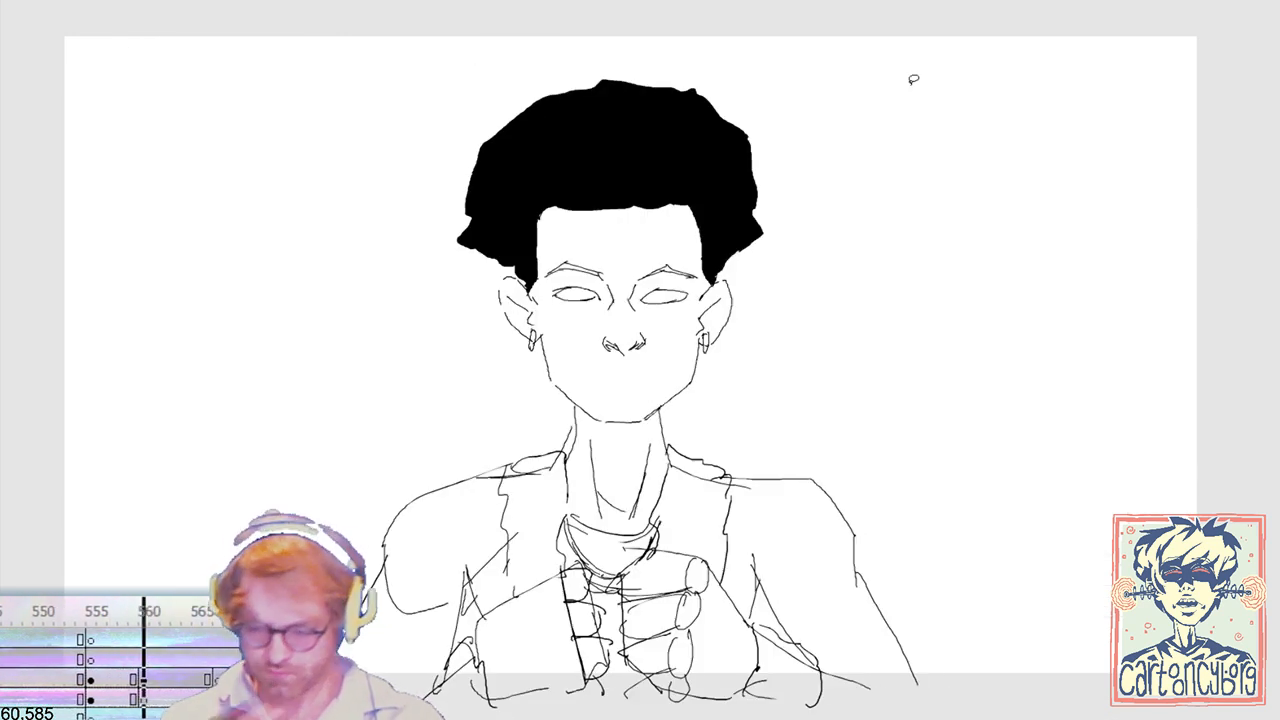
{"action": "key", "text": "period"}
{"action": "key", "text": "period"}
{"action": "key", "text": "period"}
{"action": "key", "text": "period"}
{"action": "key", "text": "period"}
{"action": "key", "text": "period"}
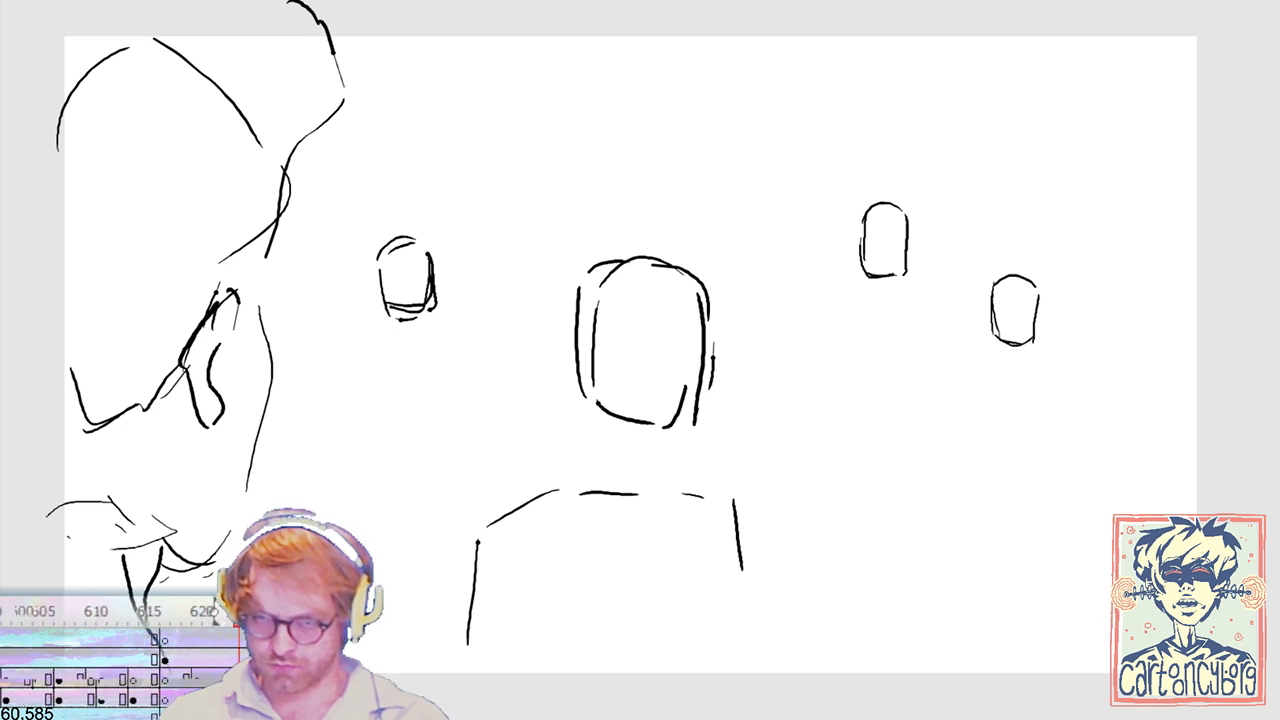
{"action": "key", "text": "period"}
{"action": "key", "text": "period"}
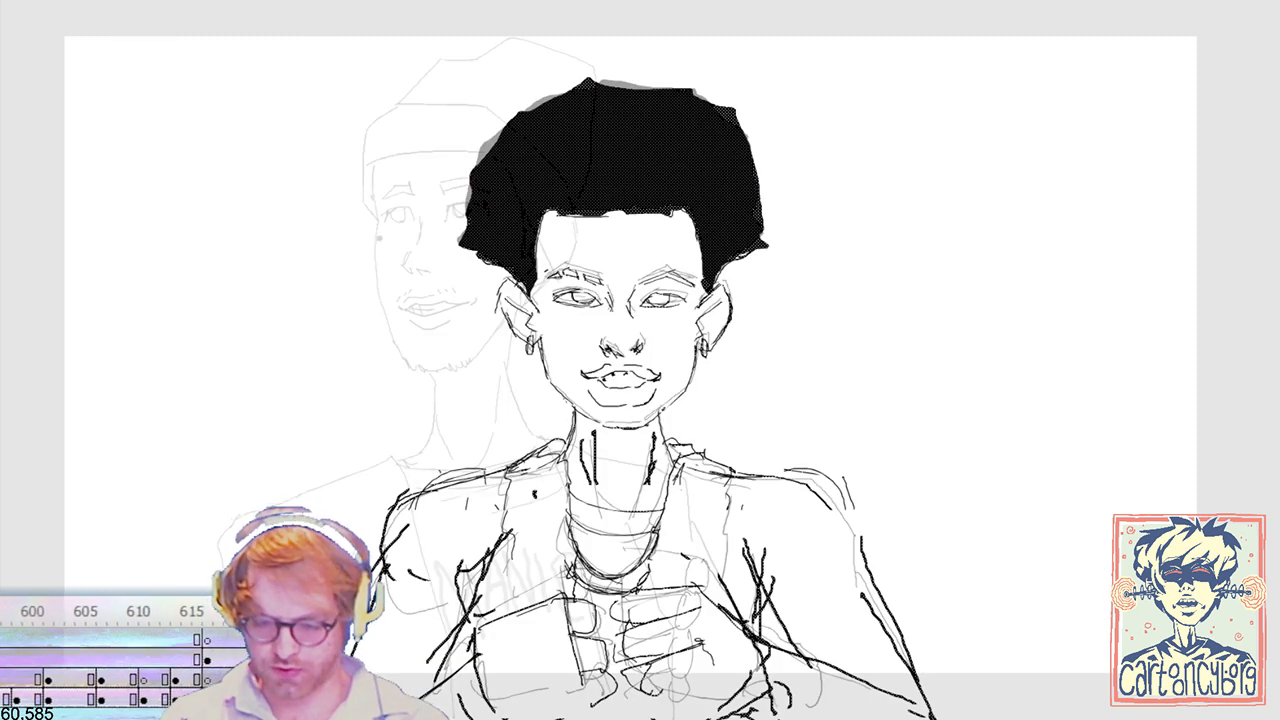
Step: Draw the neck tendon lines between chin and neckline on the empty-eyed, slightly lowered front-facing frame with both fists raised
{"action": "key", "text": "period"}
{"action": "key", "text": "period"}
{"action": "key", "text": "period"}
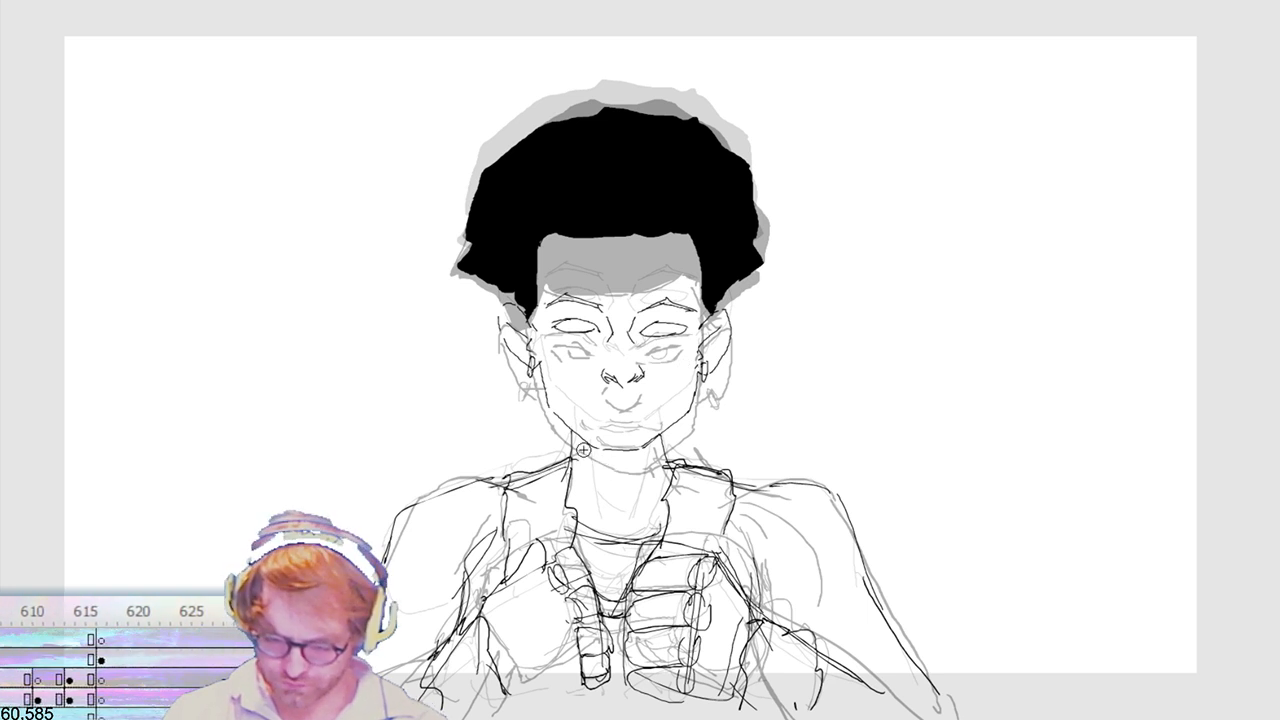
{"action": "left_click_drag", "start_coordinate": [632, 536], "coordinate": [650, 452]}
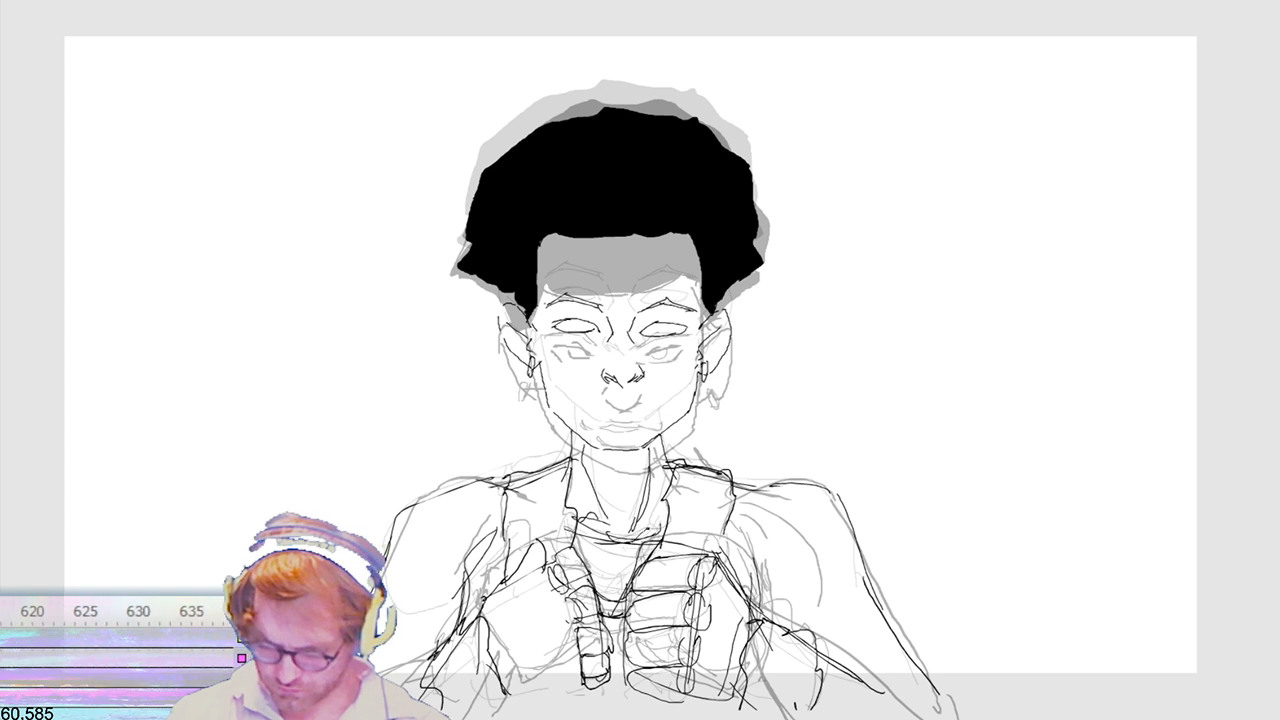
{"action": "key", "text": "period"}
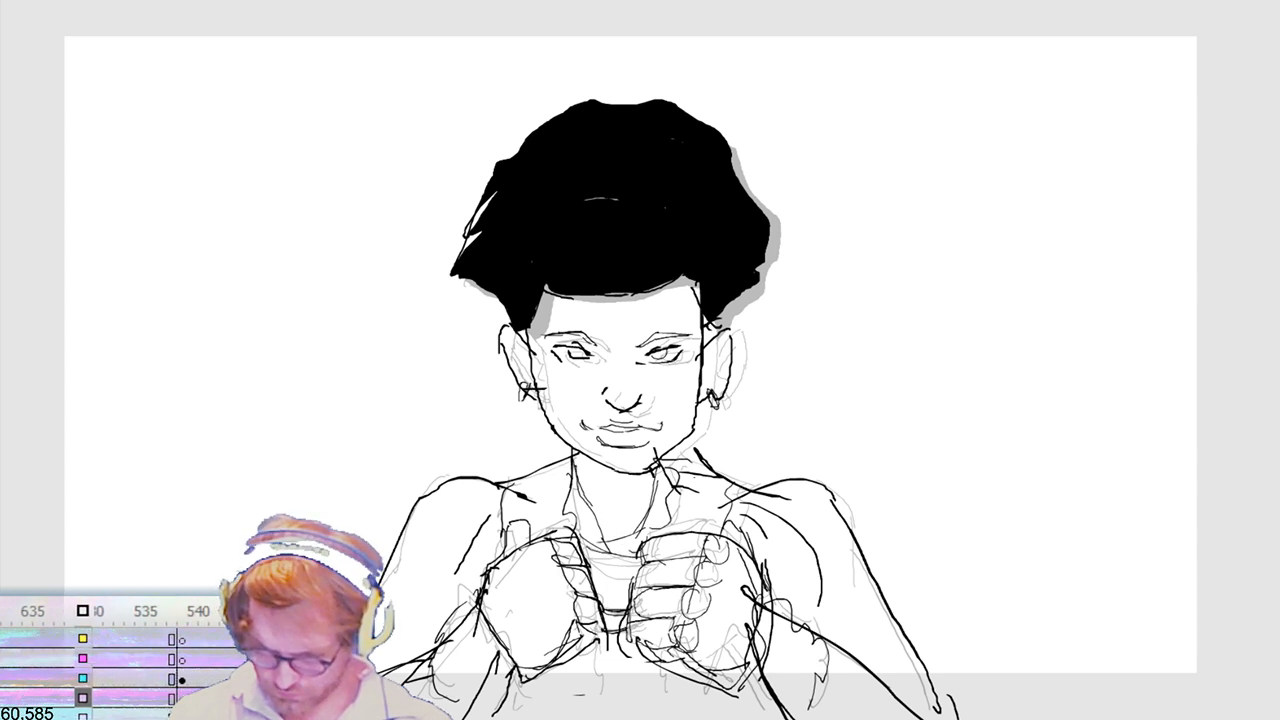
Step: Draw neck tendon lines converging at the collar on the three-quarter frame with the open mouth
{"action": "key", "text": "period"}
{"action": "key", "text": "period"}
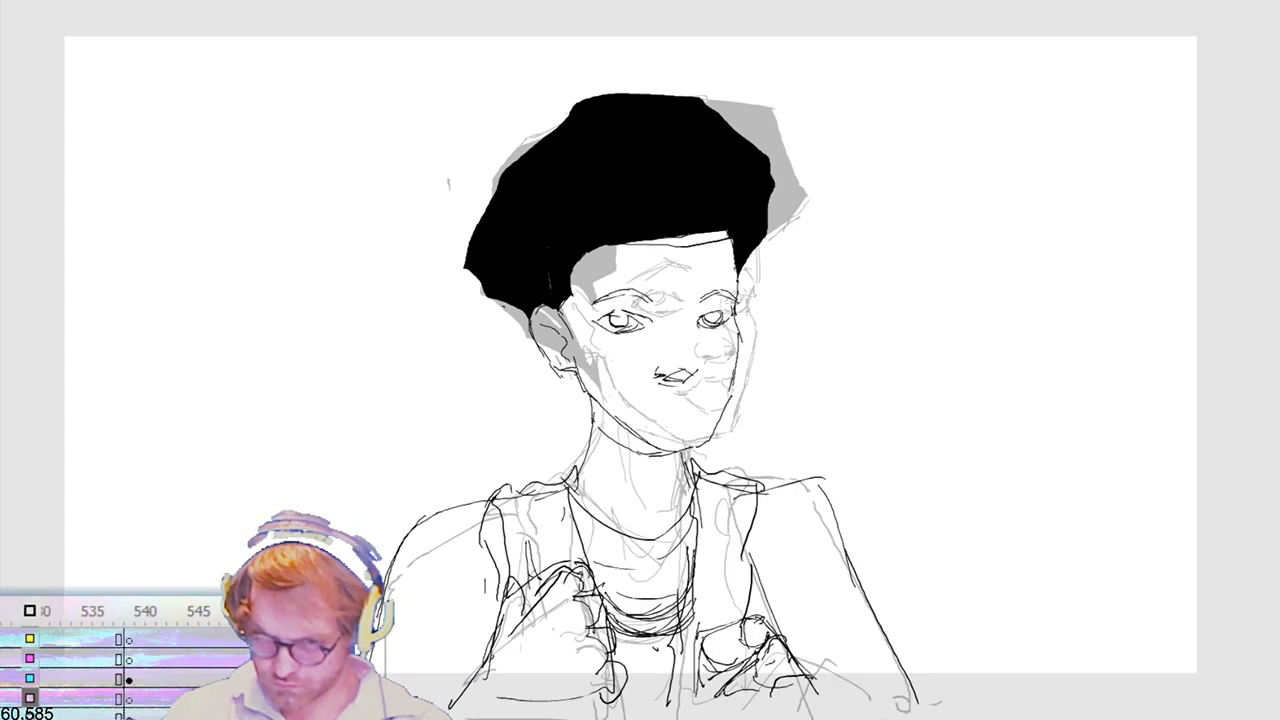
{"action": "key", "text": "o"}
{"action": "left_click_drag", "start_coordinate": [615, 497], "coordinate": [634, 534]}
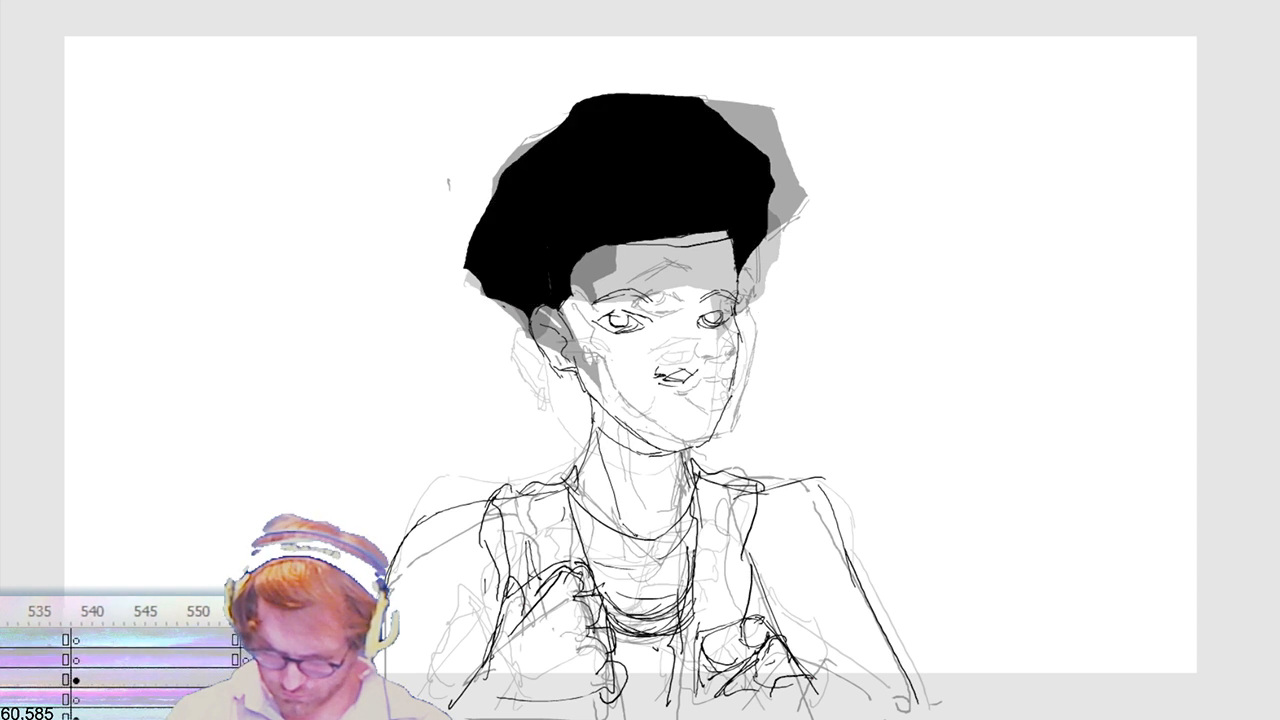
{"action": "left_click_drag", "start_coordinate": [604, 452], "coordinate": [636, 535]}
{"action": "left_click_drag", "start_coordinate": [688, 444], "coordinate": [668, 518]}
{"action": "left_click_drag", "start_coordinate": [690, 444], "coordinate": [665, 530]}
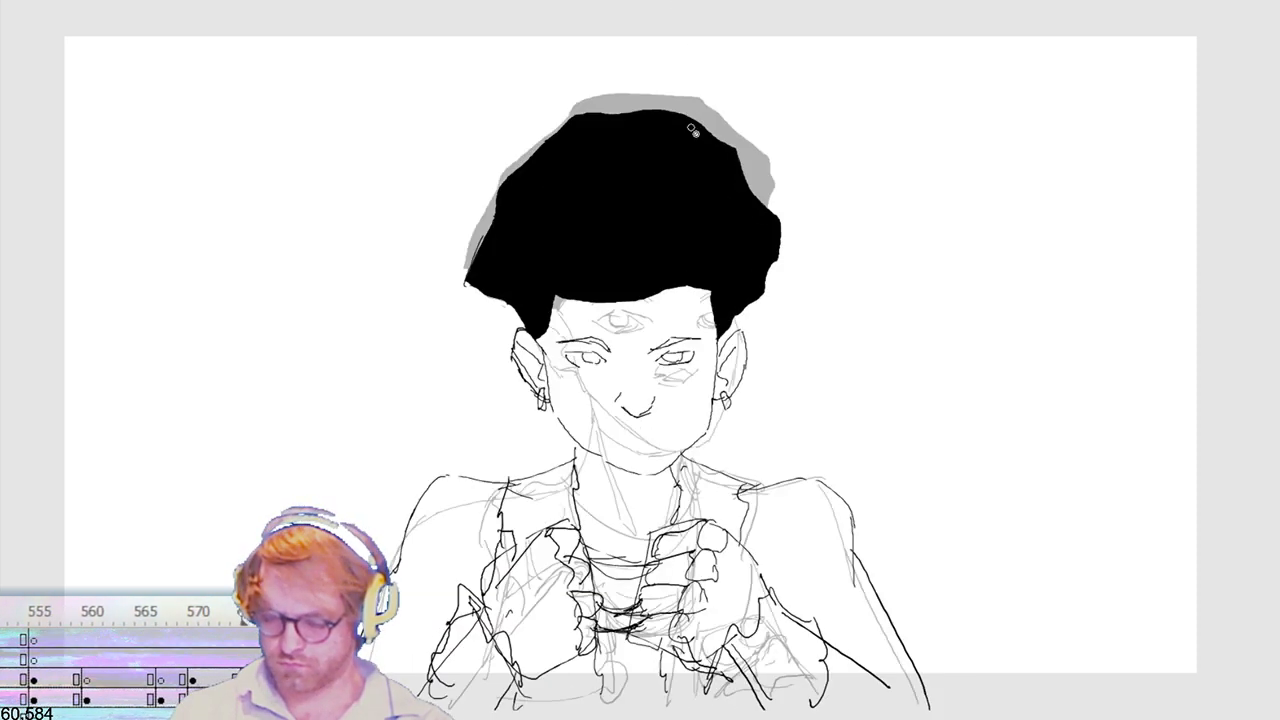
Step: Draw neck tendon lines running from the jaw to the throat on the mouthless lowered-head frame with both fists together
{"action": "key", "text": "F6"}
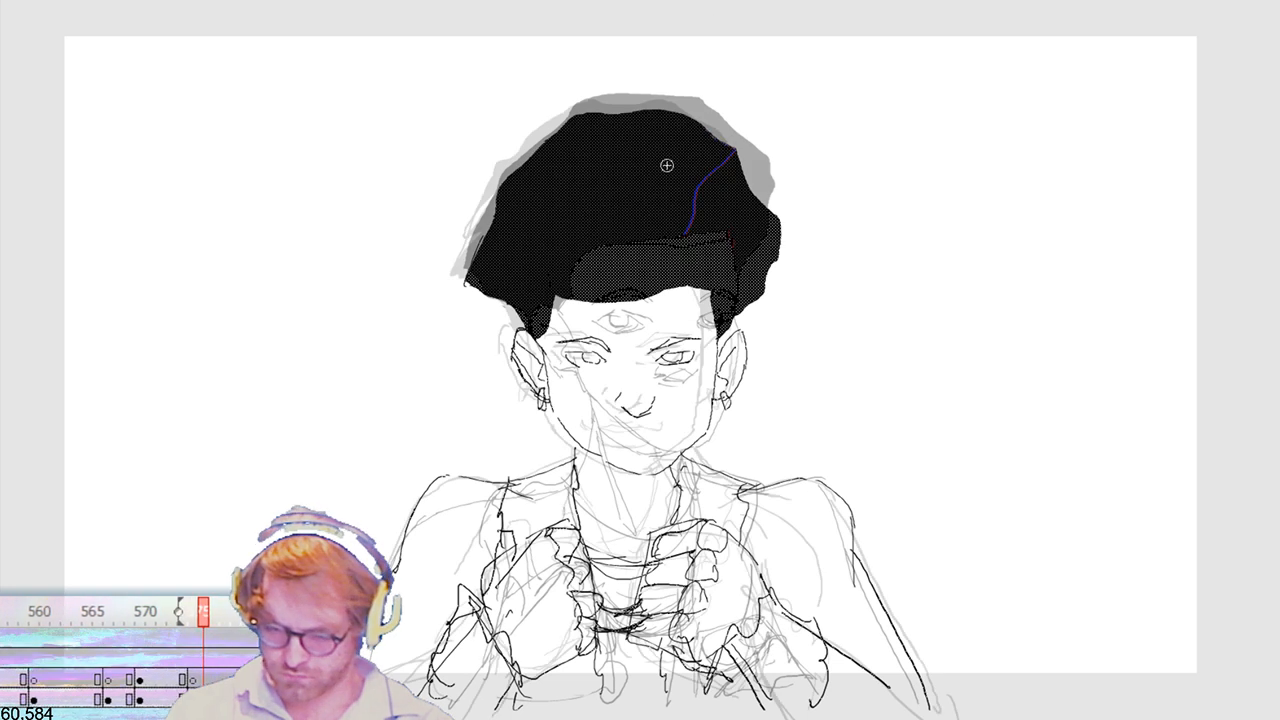
{"action": "left_click_drag", "start_coordinate": [576, 472], "coordinate": [619, 538]}
{"action": "left_click_drag", "start_coordinate": [574, 442], "coordinate": [626, 525]}
{"action": "mouse_move", "coordinate": [675, 459]}
{"action": "left_mouse_down"}
{"action": "mouse_move", "coordinate": [643, 522]}
{"action": "mouse_move", "coordinate": [629, 510]}
{"action": "left_mouse_up"}
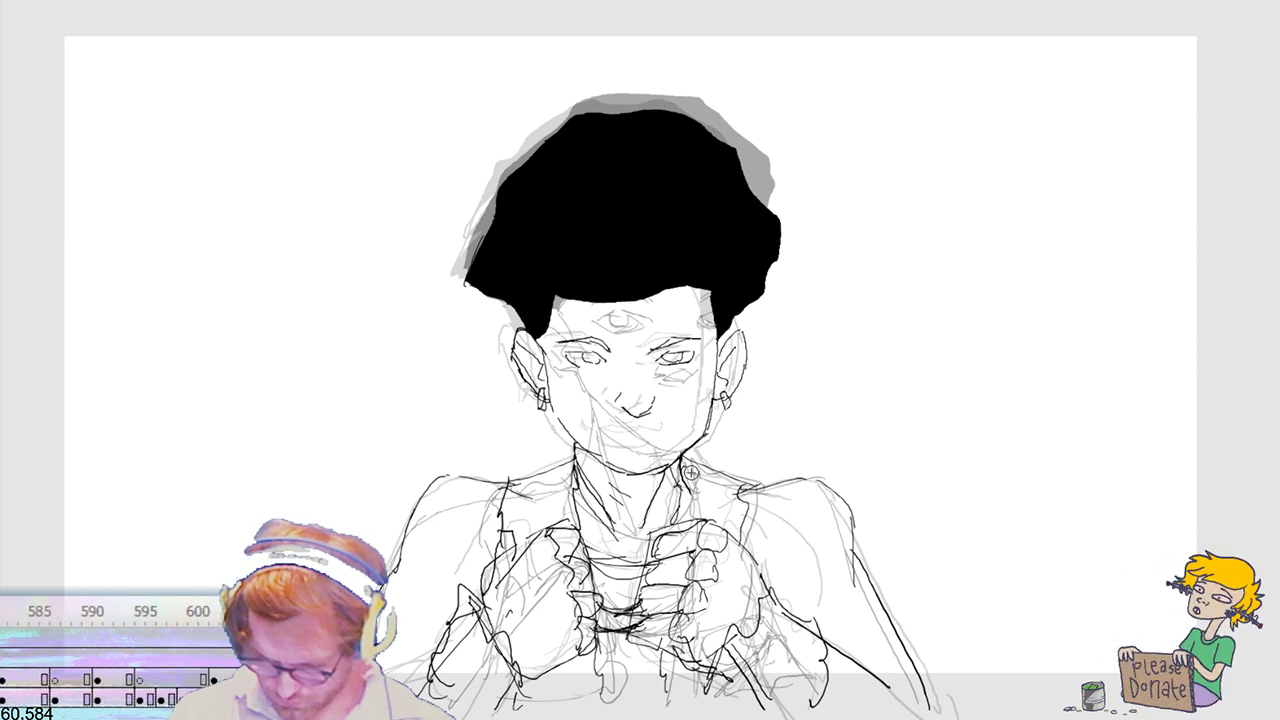
Step: Sketch ruffled collar edges on both sides of the neck on the mouthless lowered-head frame
{"action": "mouse_move", "coordinate": [706, 474]}
{"action": "left_mouse_down"}
{"action": "mouse_move", "coordinate": [692, 490]}
{"action": "mouse_move", "coordinate": [756, 486]}
{"action": "left_mouse_up"}
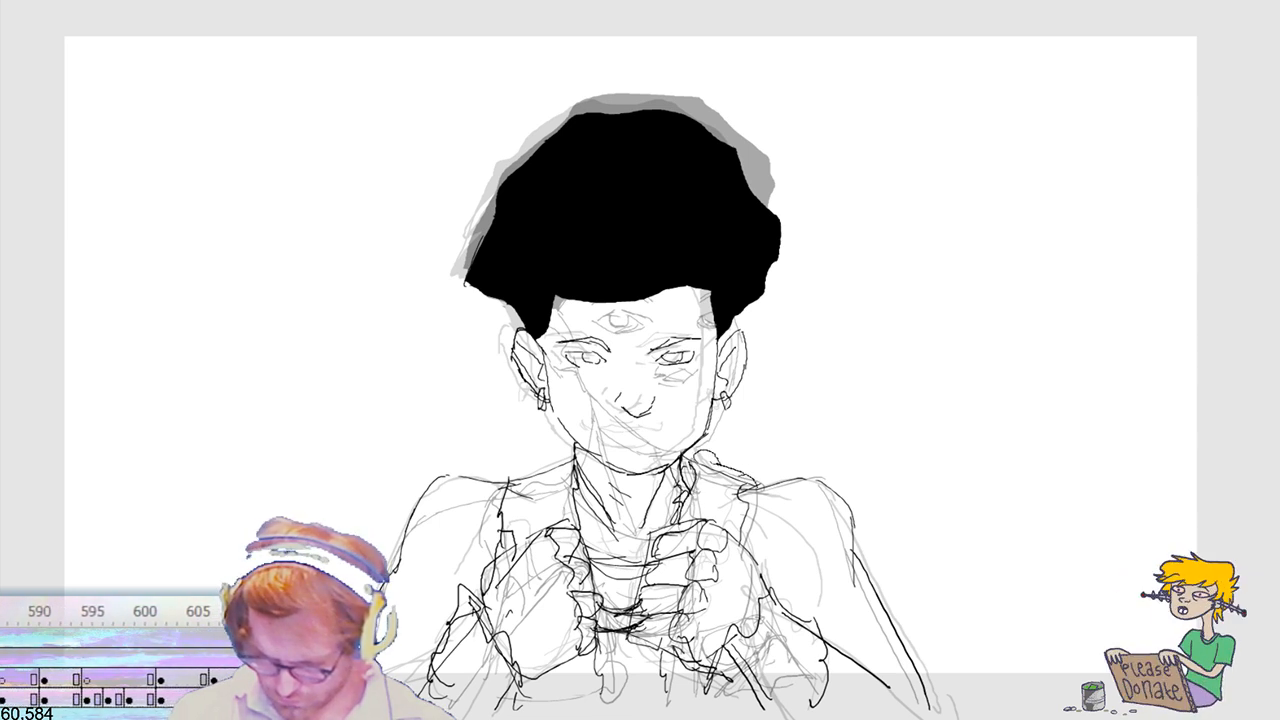
{"action": "left_click_drag", "start_coordinate": [694, 450], "coordinate": [758, 492]}
{"action": "left_click_drag", "start_coordinate": [588, 446], "coordinate": [530, 470]}
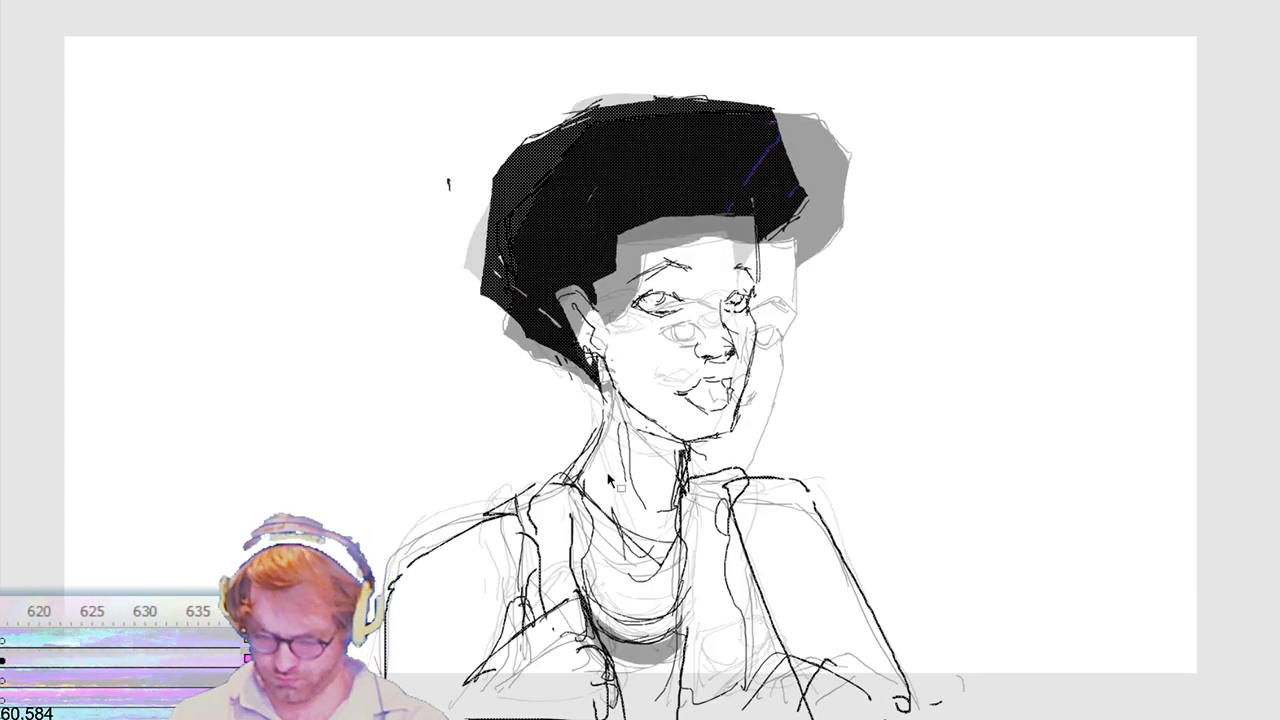
Step: Clean up the neck line on the three-quarter frame with the puckered lips and redraw it down to the collar
{"action": "left_click_drag", "start_coordinate": [606, 442], "coordinate": [671, 518]}
{"action": "key", "text": "Delete"}
{"action": "key", "text": "b"}
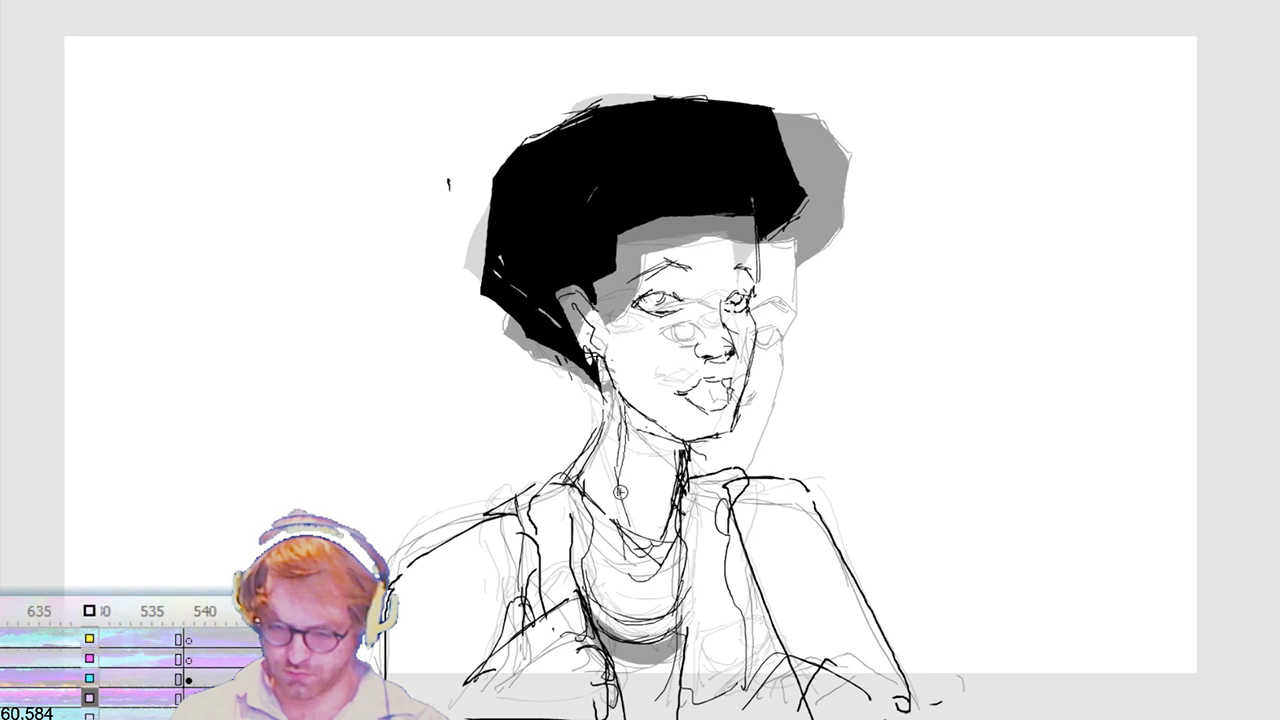
{"action": "left_click_drag", "start_coordinate": [620, 492], "coordinate": [635, 532]}
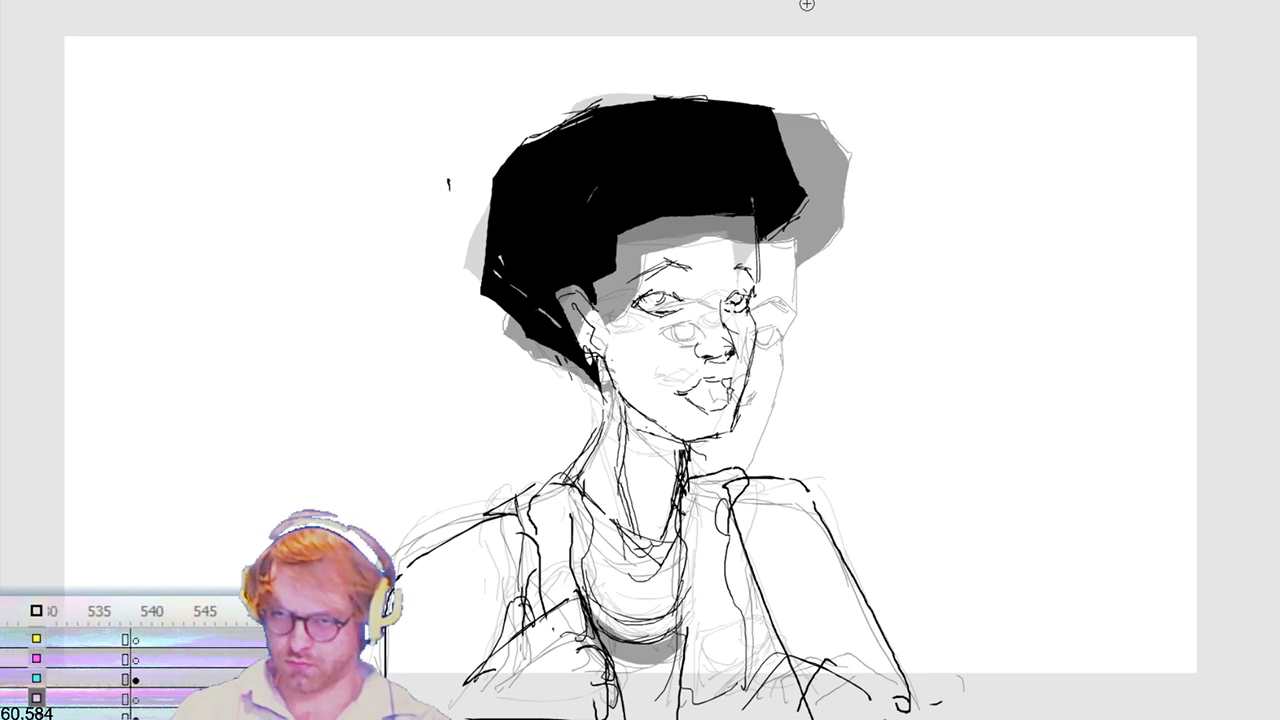
Step: Play back the animation and add neck tendon lines below the ear on the outlined tilted-head frame
{"action": "key", "text": "Return"}
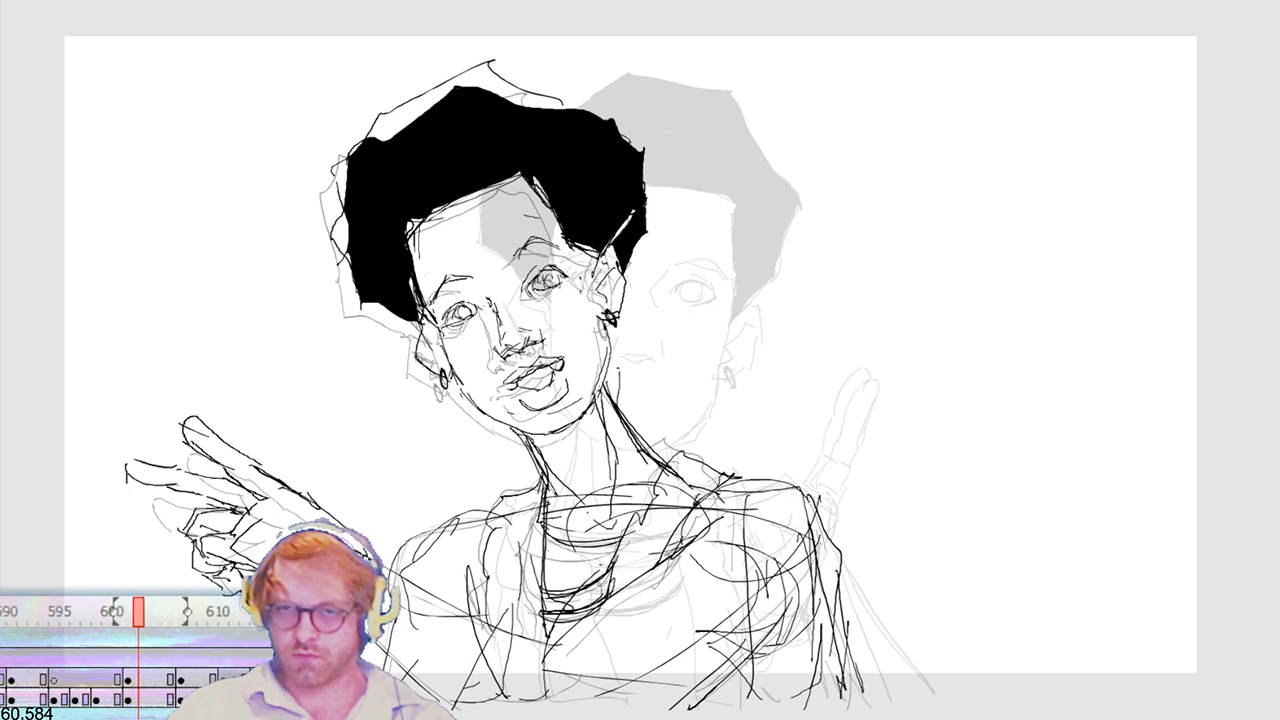
{"action": "key", "text": "space"}
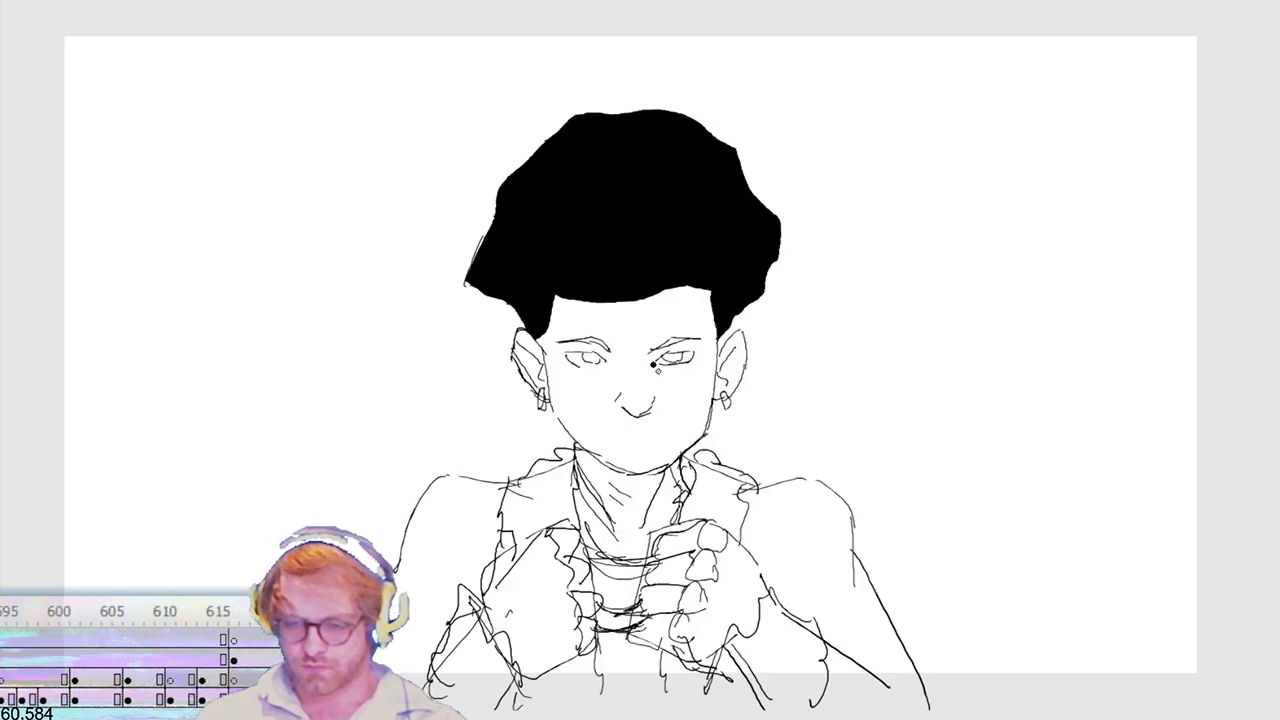
{"action": "key", "text": "space"}
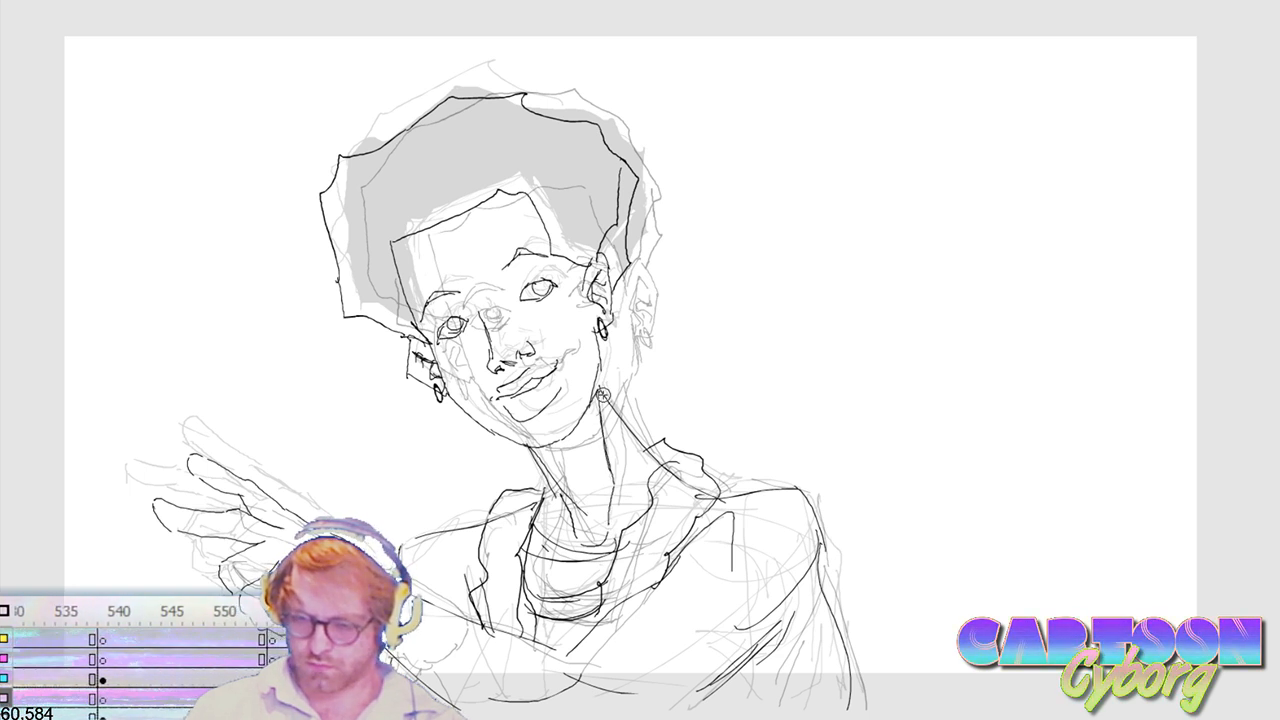
{"action": "left_click_drag", "start_coordinate": [598, 368], "coordinate": [612, 450]}
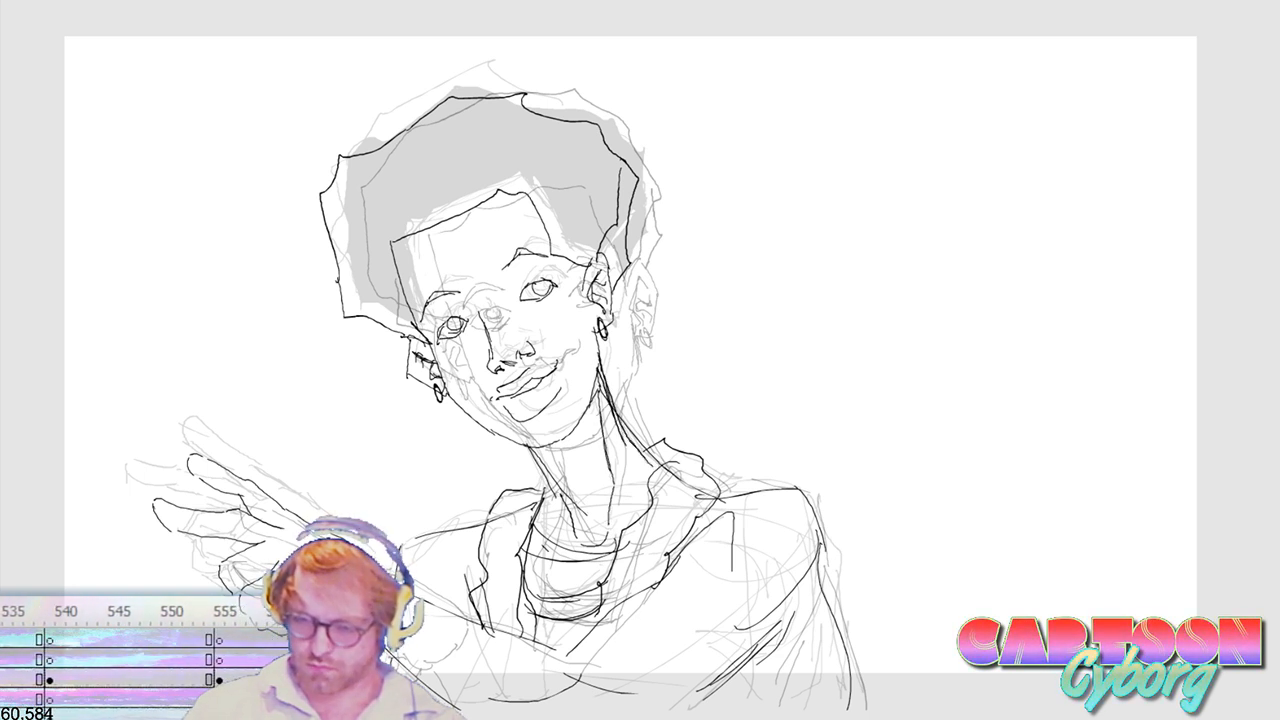
{"action": "left_click_drag", "start_coordinate": [598, 372], "coordinate": [660, 466]}
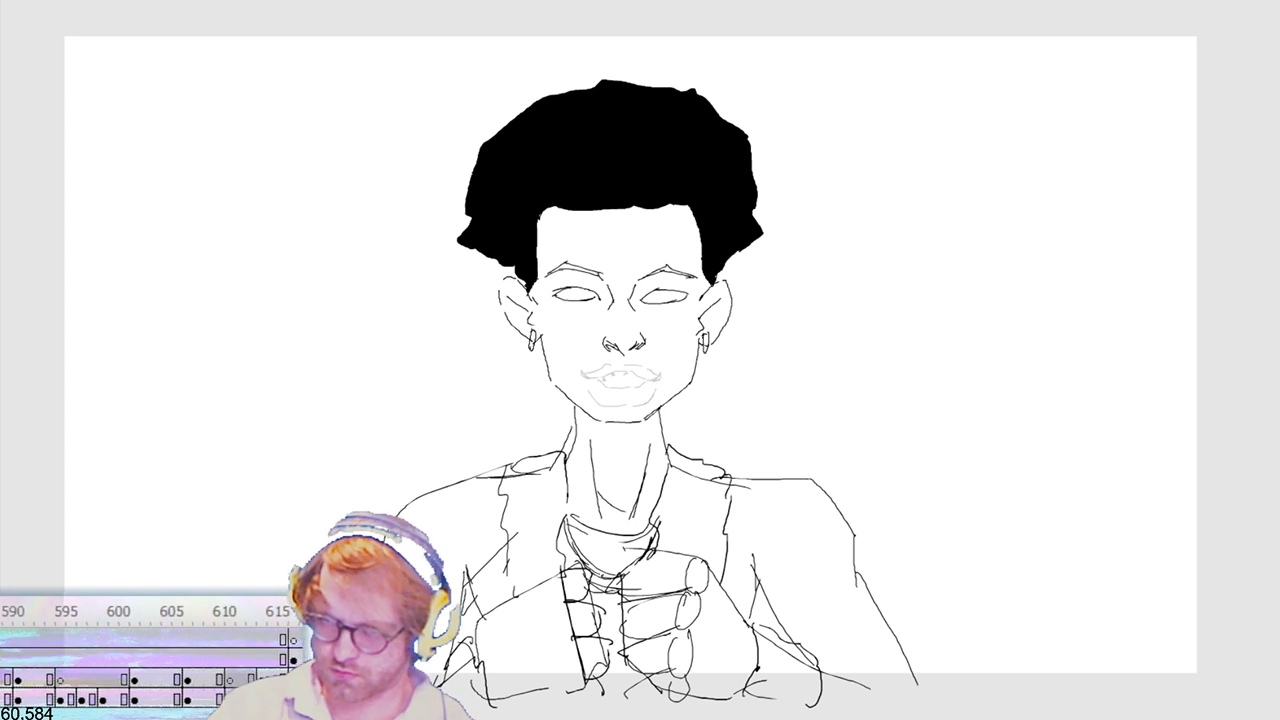
Step: Draw a softly smiling closed mouth with a lower-lip line on the front-facing frame with the thick neck lines
{"action": "key", "text": "."}
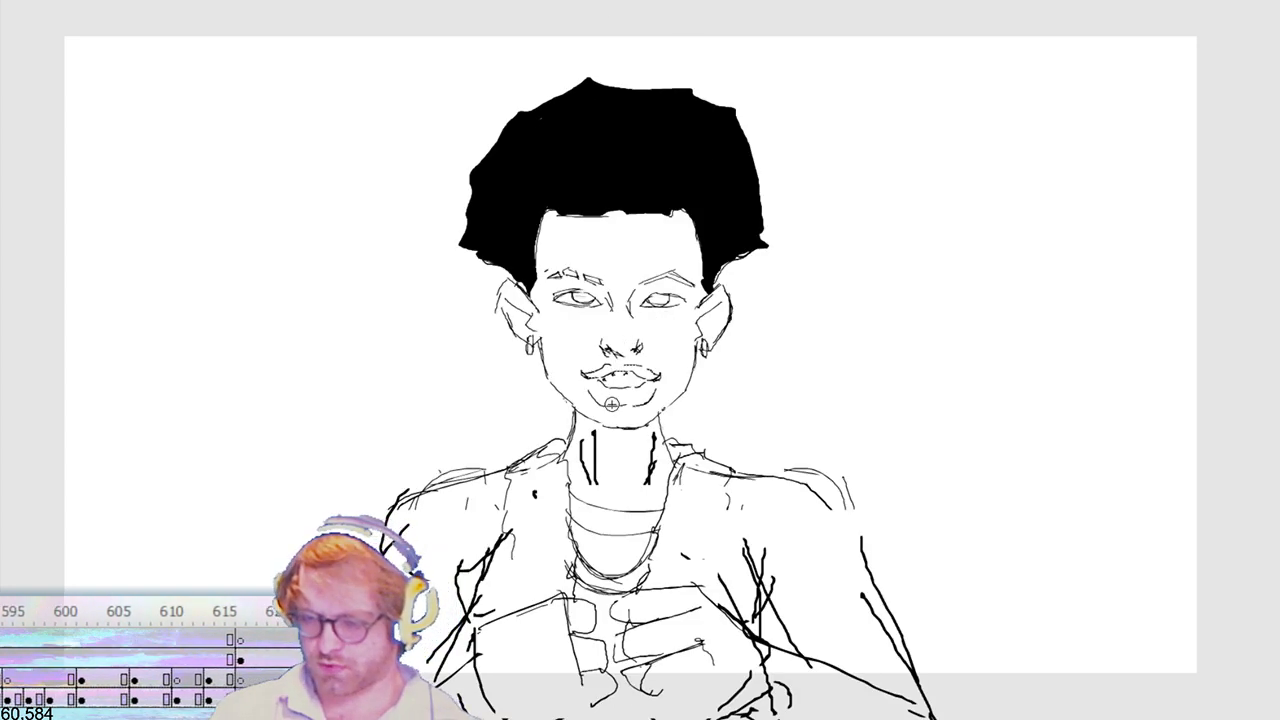
{"action": "key", "text": "."}
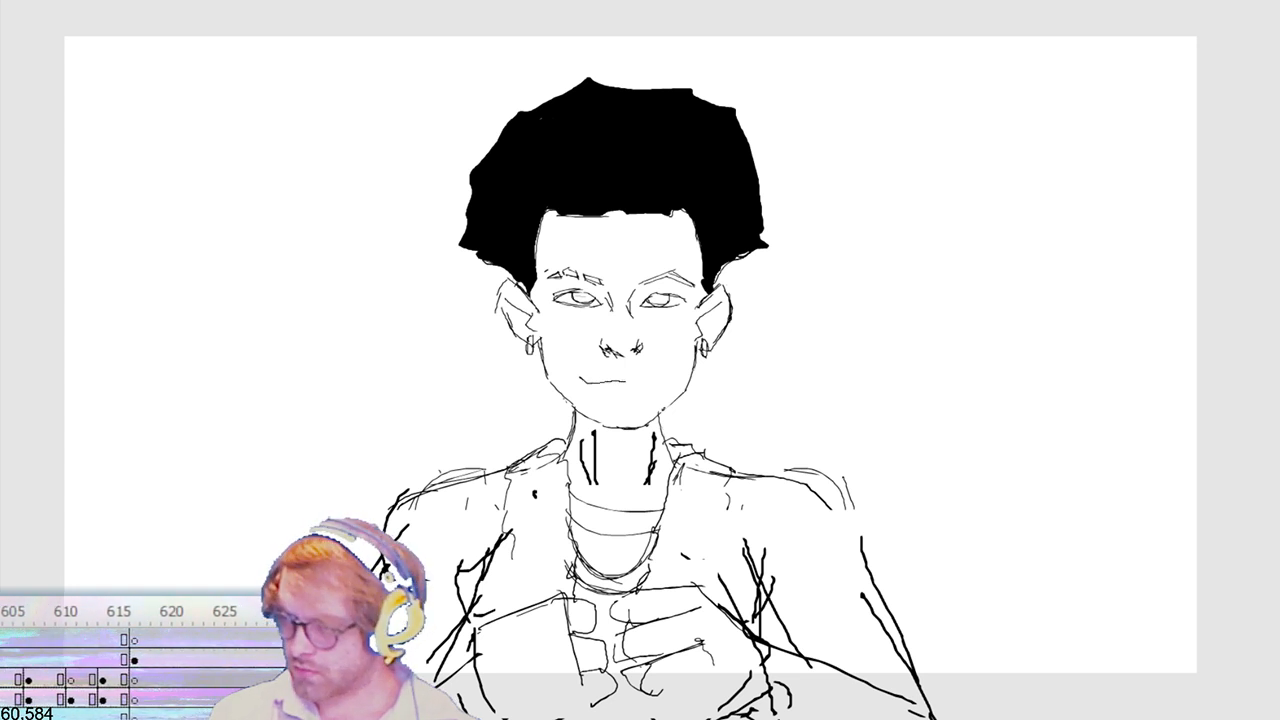
{"action": "key", "text": "."}
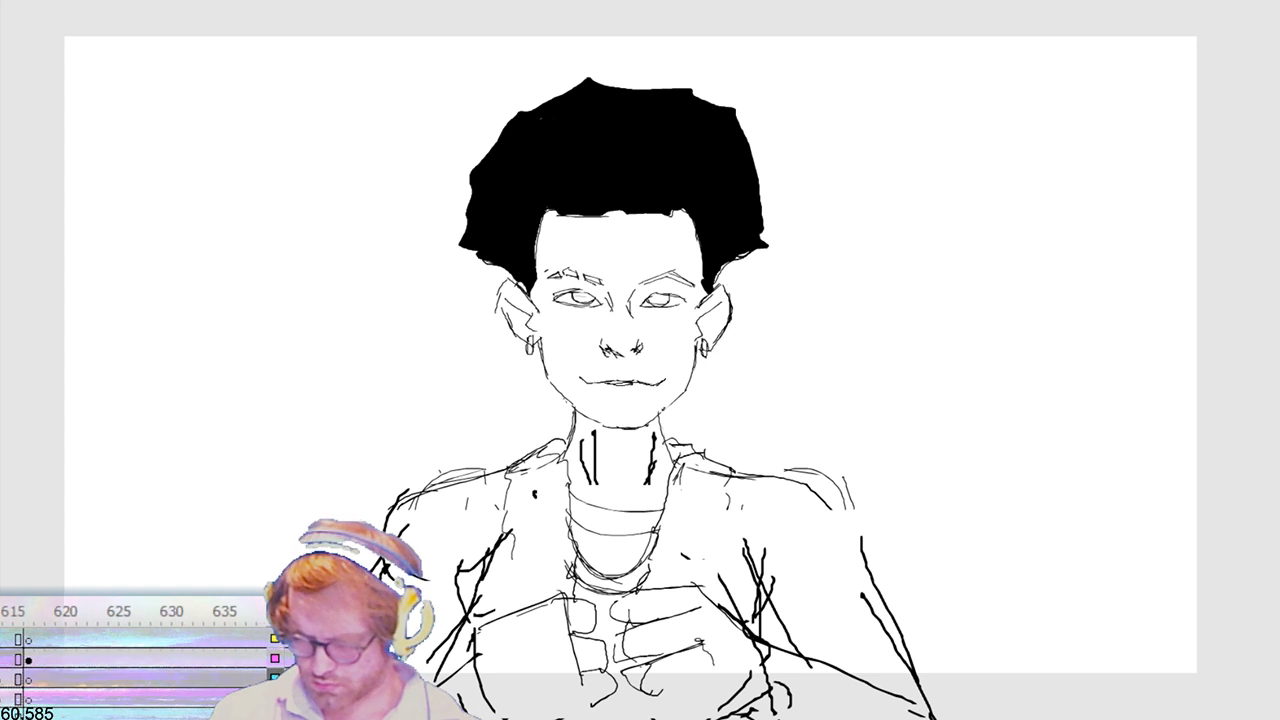
{"action": "key", "text": "."}
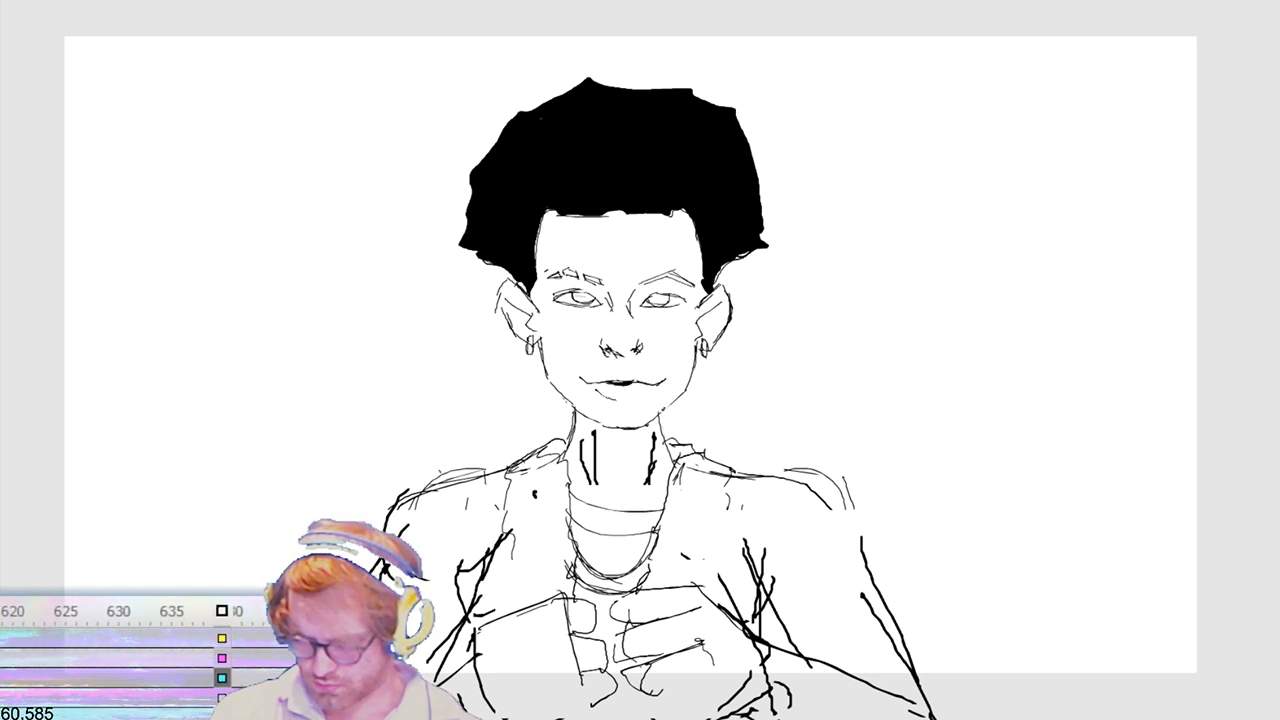
{"action": "key", "text": "."}
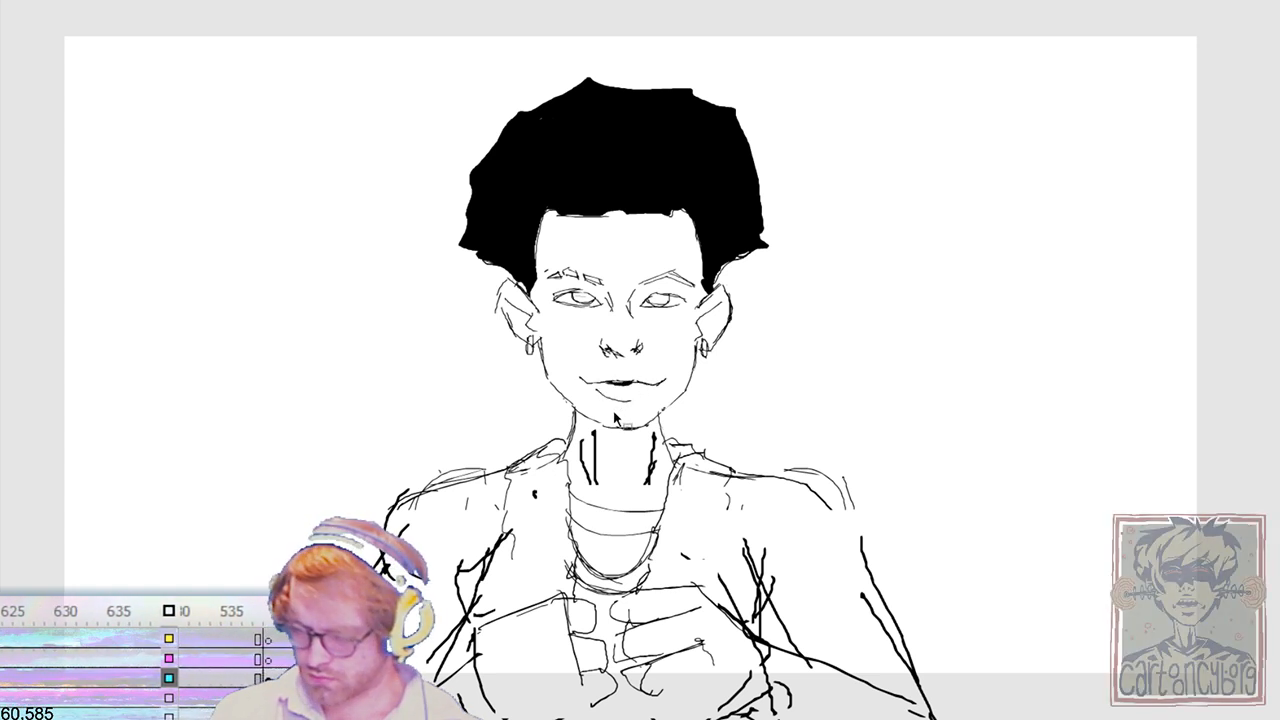
Step: Draw a downturned closed mouth for the following mouth drawing, removing part of its upper-lip line and redrawing it
{"action": "key", "text": "."}
{"action": "key", "text": "."}
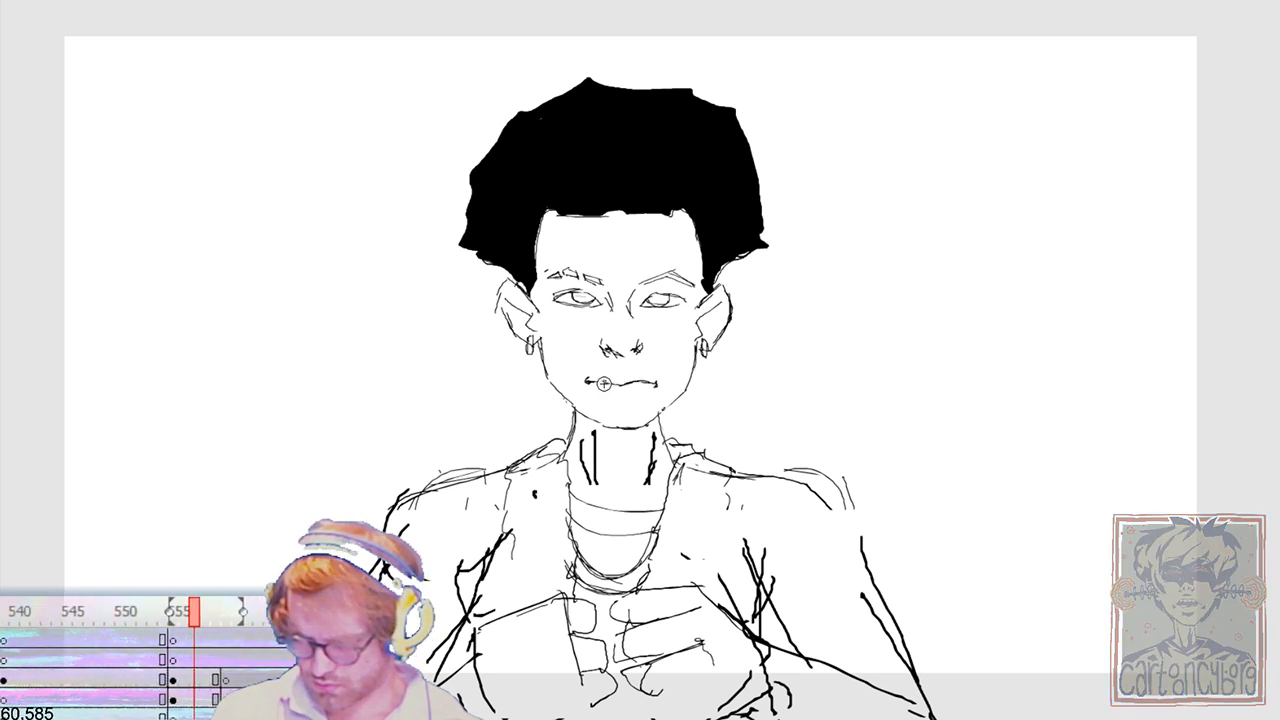
{"action": "left_click_drag", "start_coordinate": [597, 375], "coordinate": [636, 373]}
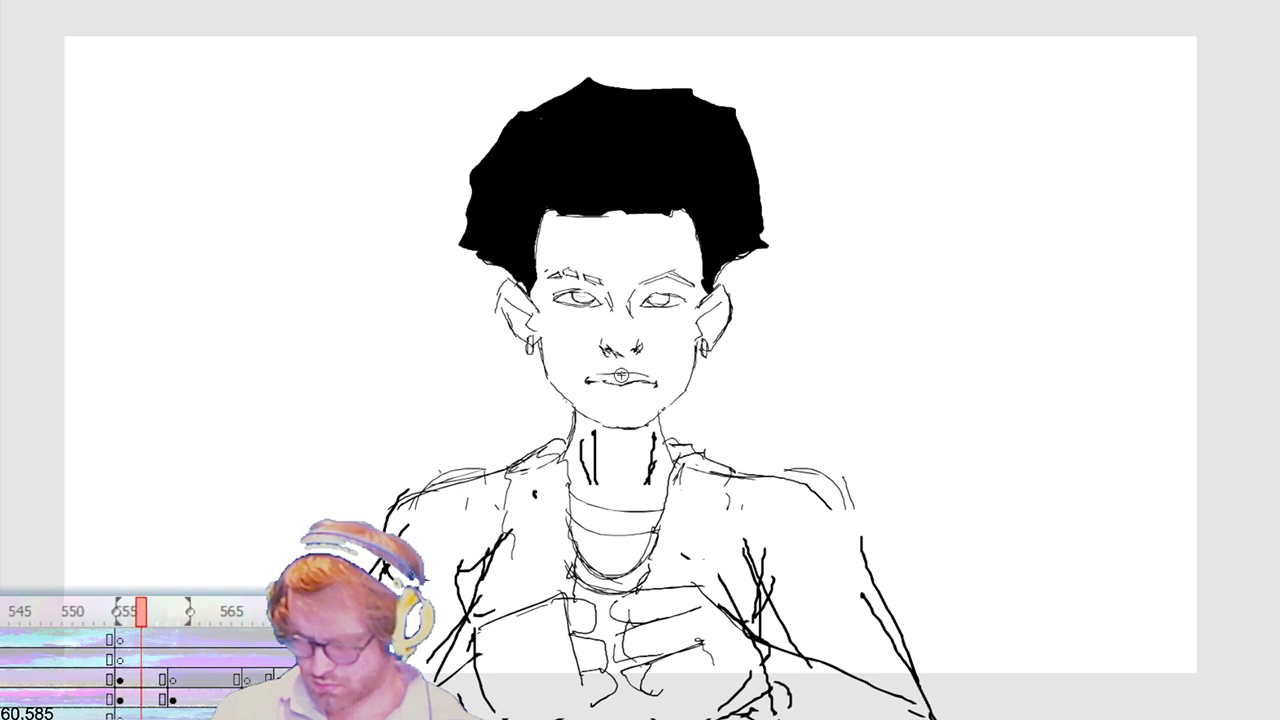
{"action": "left_click", "coordinate": [642, 375]}
{"action": "key", "text": "Delete"}
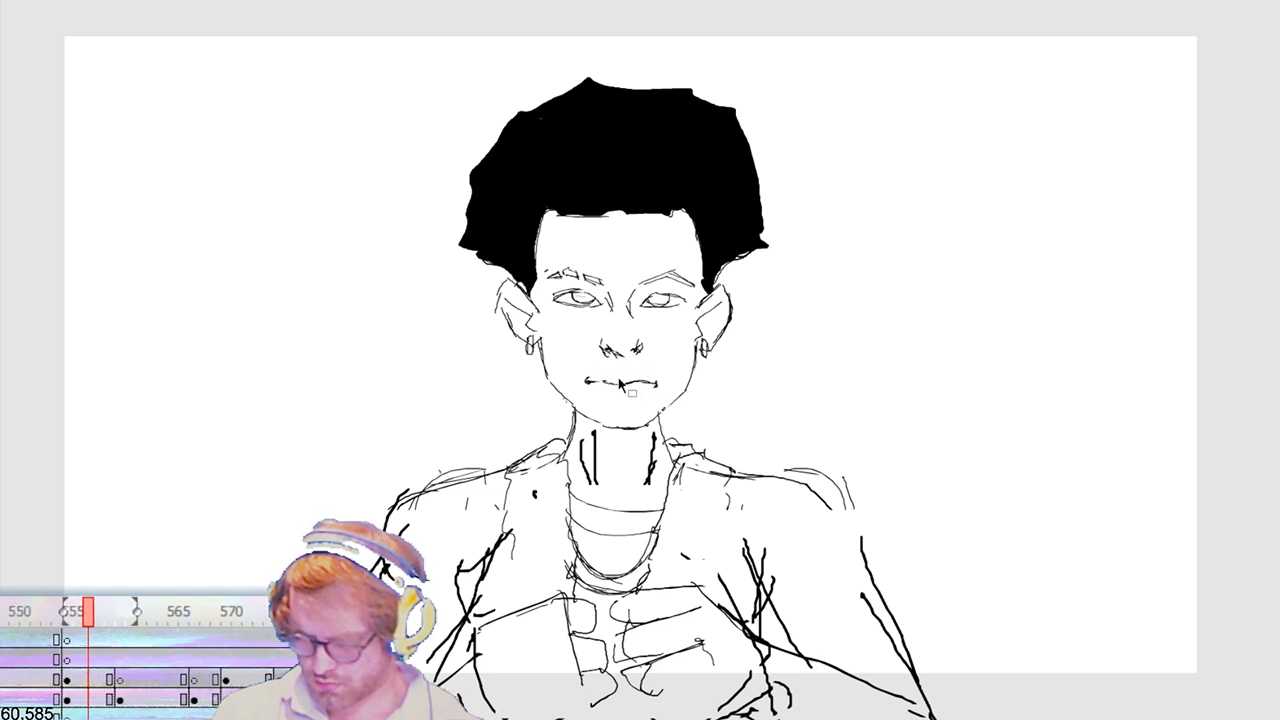
{"action": "key", "text": "b"}
{"action": "mouse_move", "coordinate": [620, 375]}
{"action": "left_mouse_down"}
{"action": "mouse_move", "coordinate": [590, 377]}
{"action": "mouse_move", "coordinate": [605, 400]}
{"action": "mouse_move", "coordinate": [592, 392]}
{"action": "mouse_move", "coordinate": [655, 391]}
{"action": "left_mouse_up"}
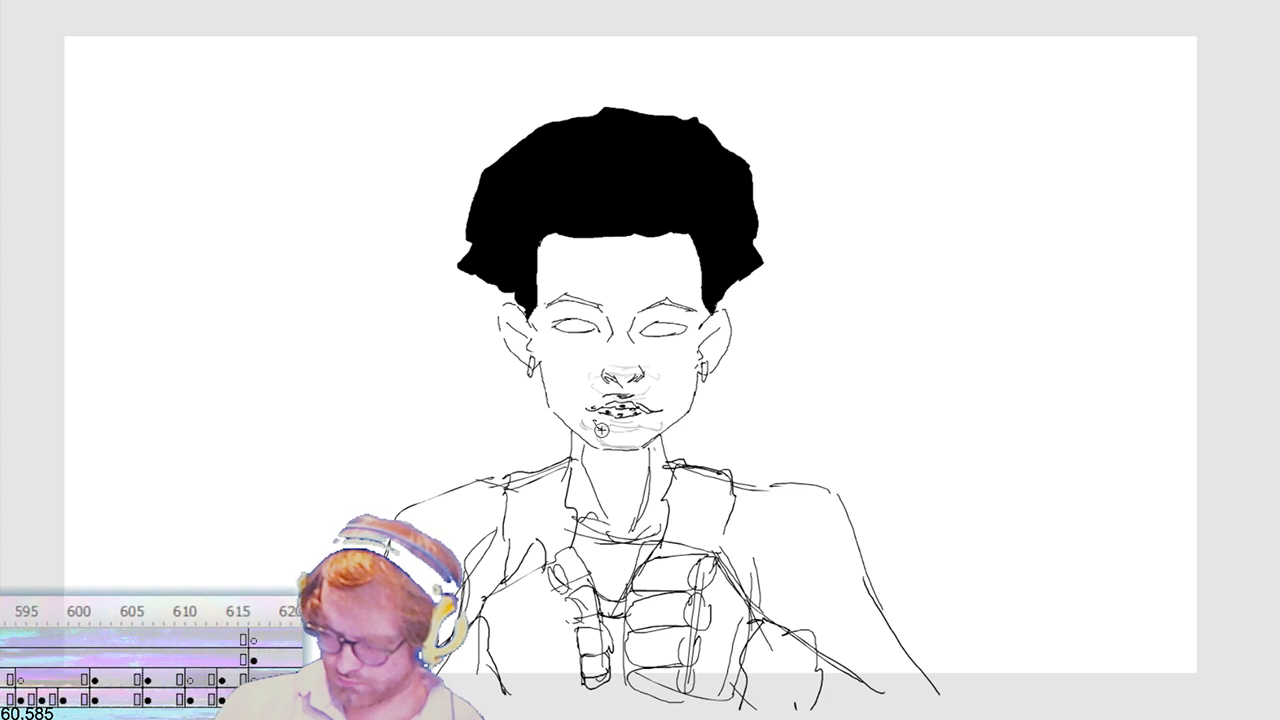
Step: Draw the lower lip under the toothy mouth and add irises to both eyes on the lowered front-facing frame
{"action": "left_click_drag", "start_coordinate": [601, 429], "coordinate": [648, 427]}
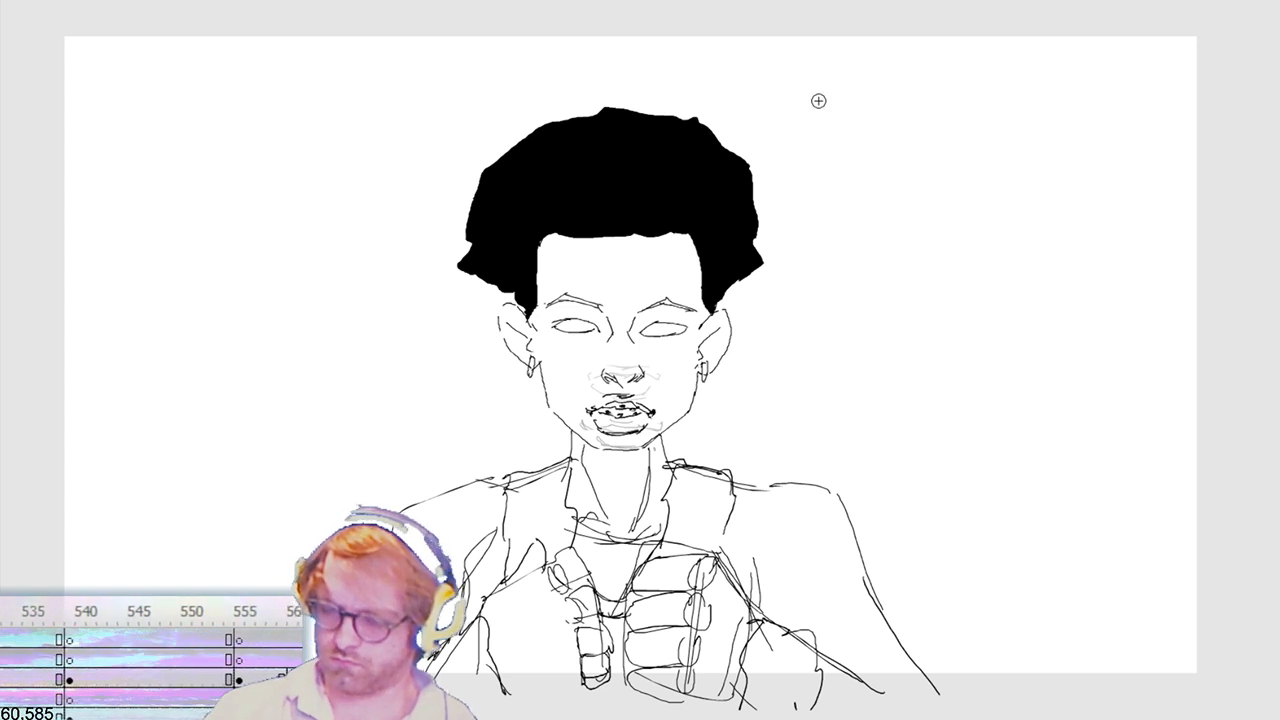
{"action": "left_click_drag", "start_coordinate": [562, 327], "coordinate": [571, 324]}
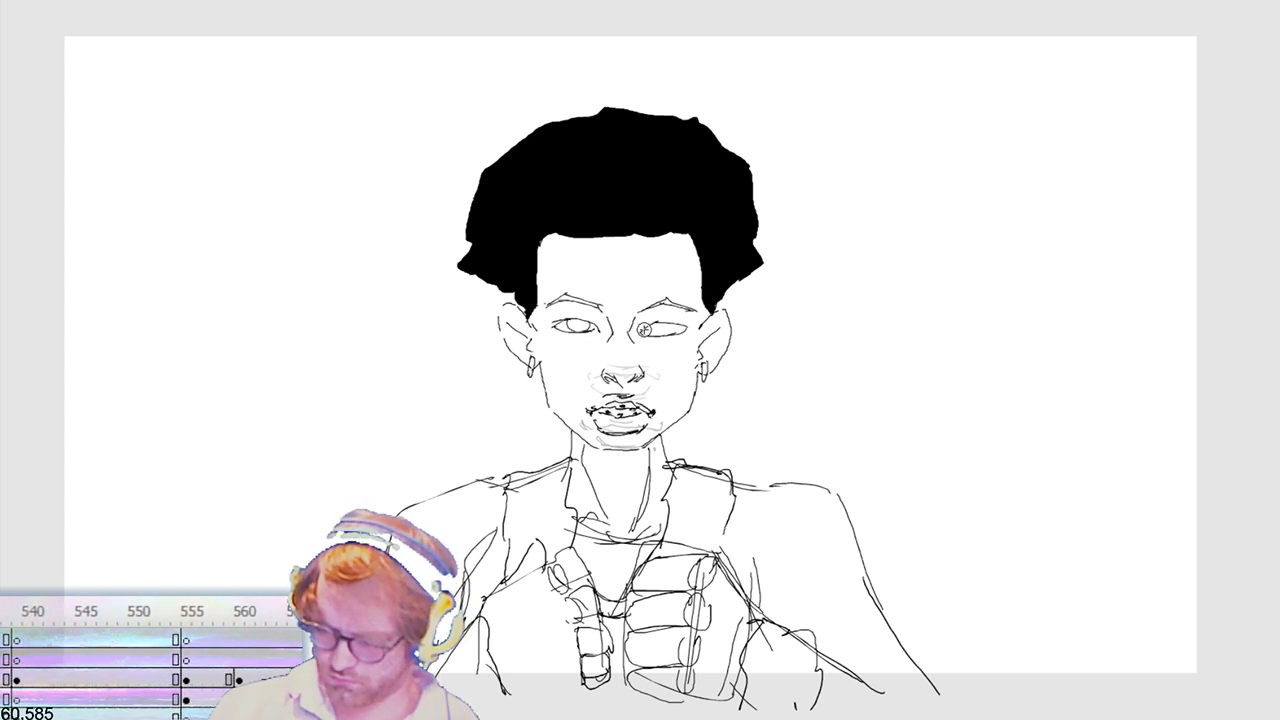
{"action": "left_click_drag", "start_coordinate": [660, 329], "coordinate": [668, 328]}
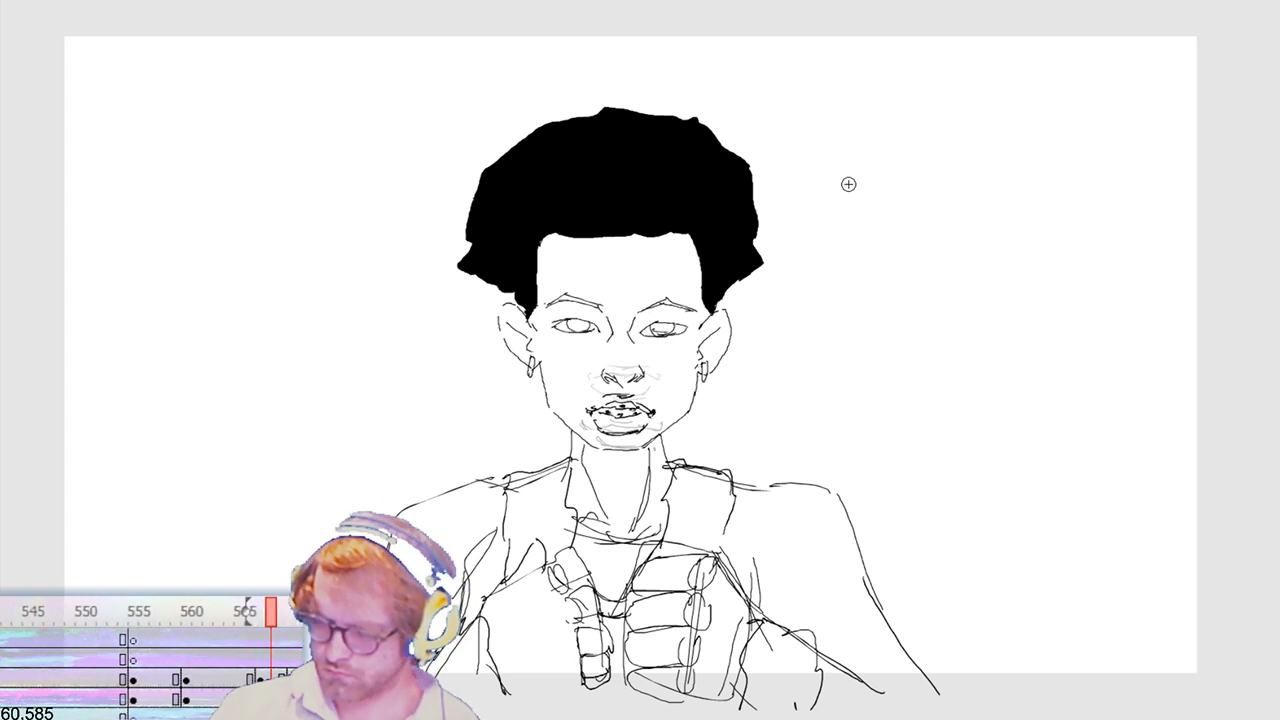
Step: Add irises to both empty eyes on the upright front-facing frame with the full closed lips
{"action": "key", "text": "Return"}
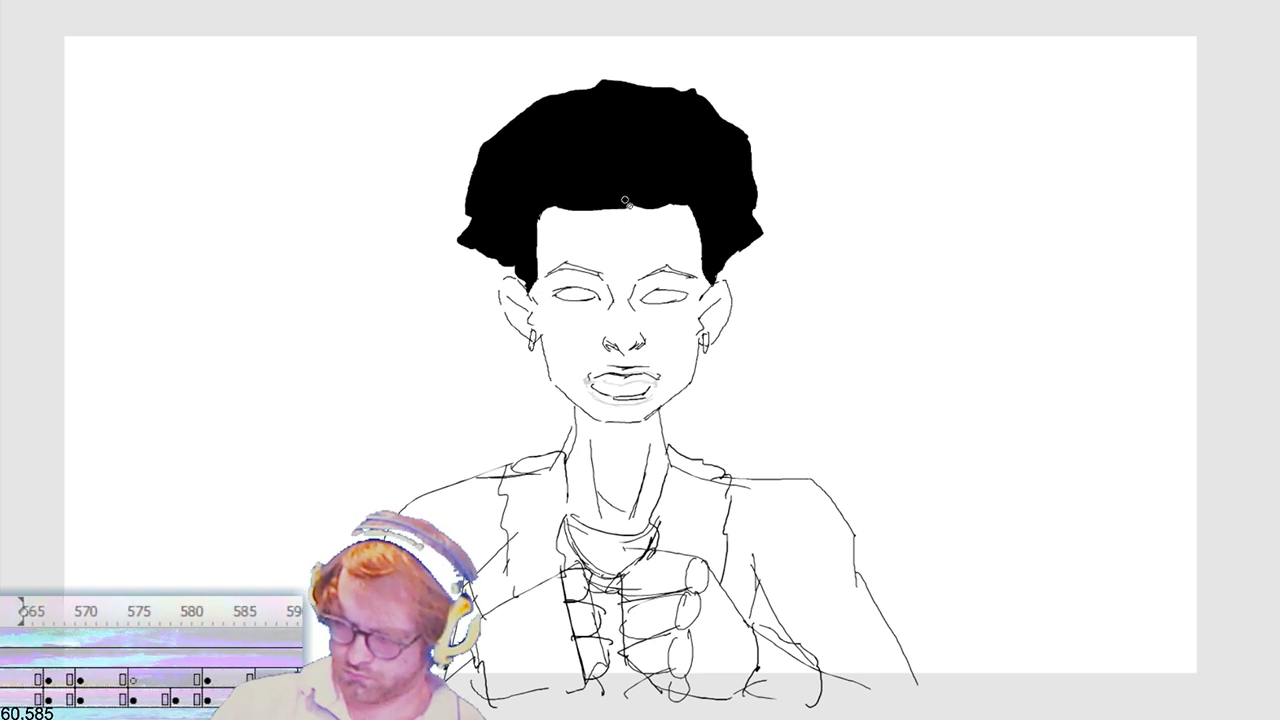
{"action": "key", "text": "Return"}
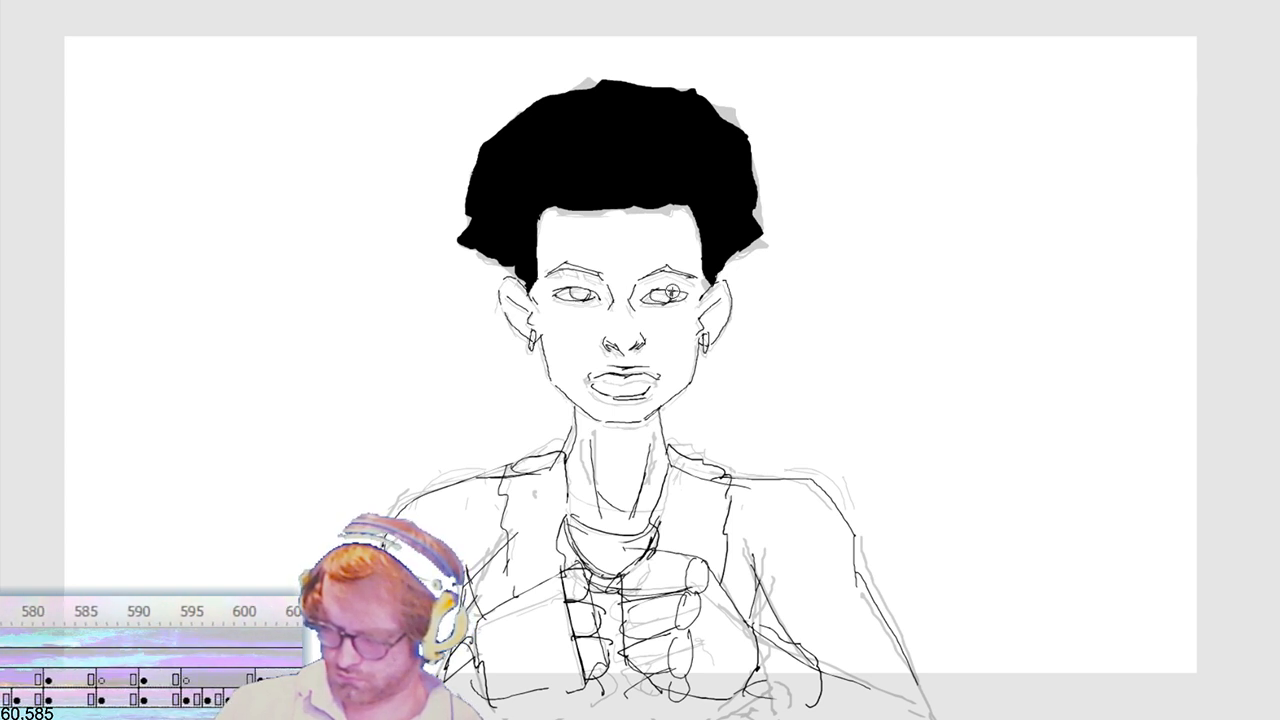
{"action": "key", "text": "period"}
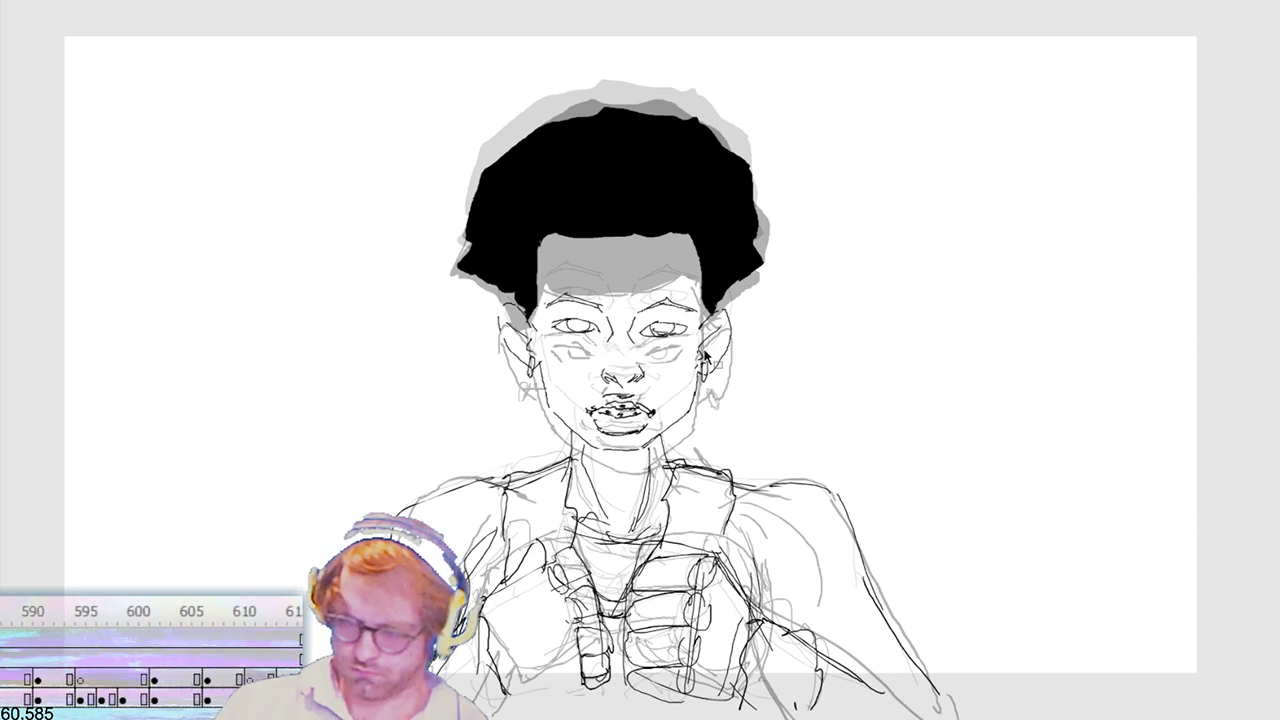
Step: Try to delete the eyes and eyebrows from the front-facing frame with the toothy mouth
{"action": "key", "text": "period"}
{"action": "key", "text": "period"}
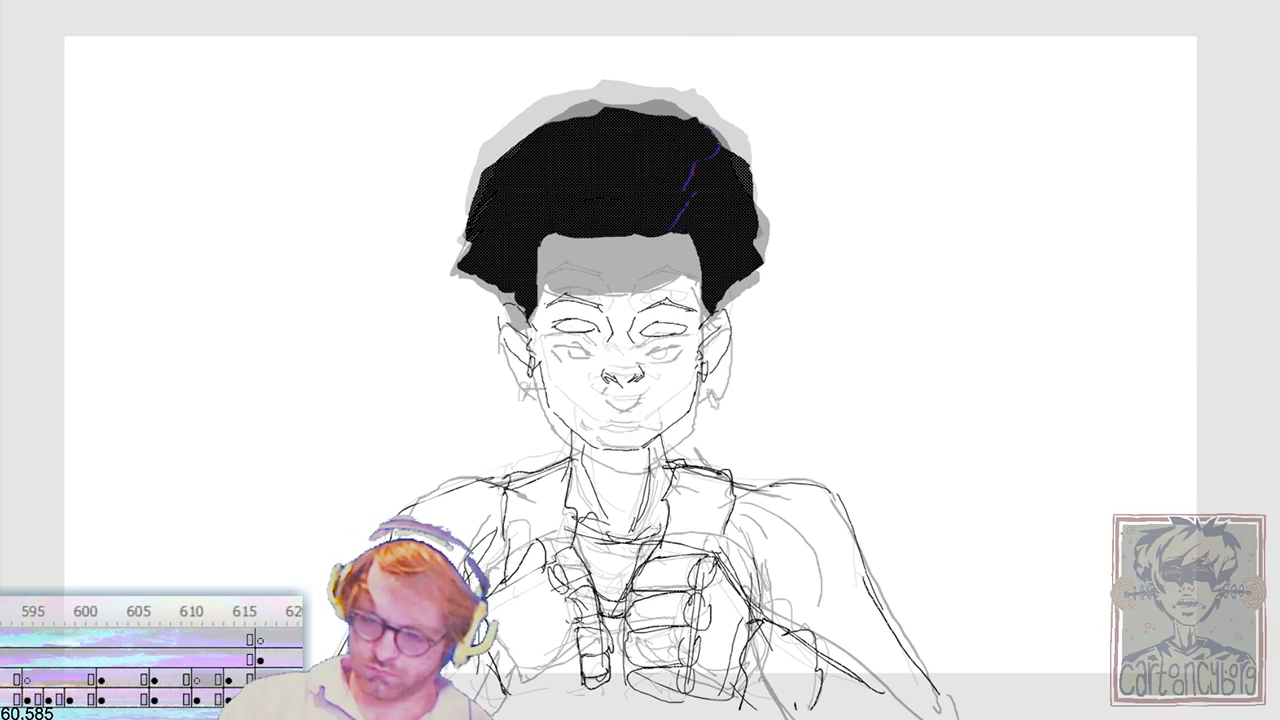
{"action": "key", "text": "comma"}
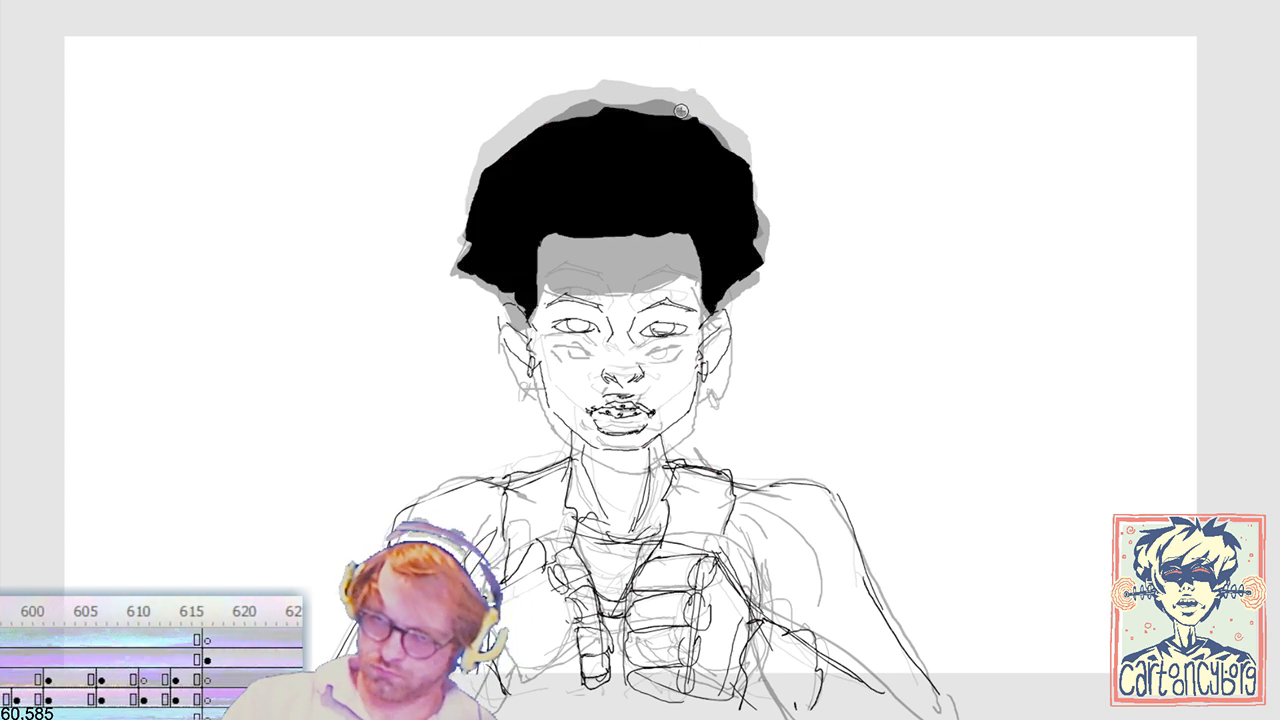
{"action": "key", "text": "period"}
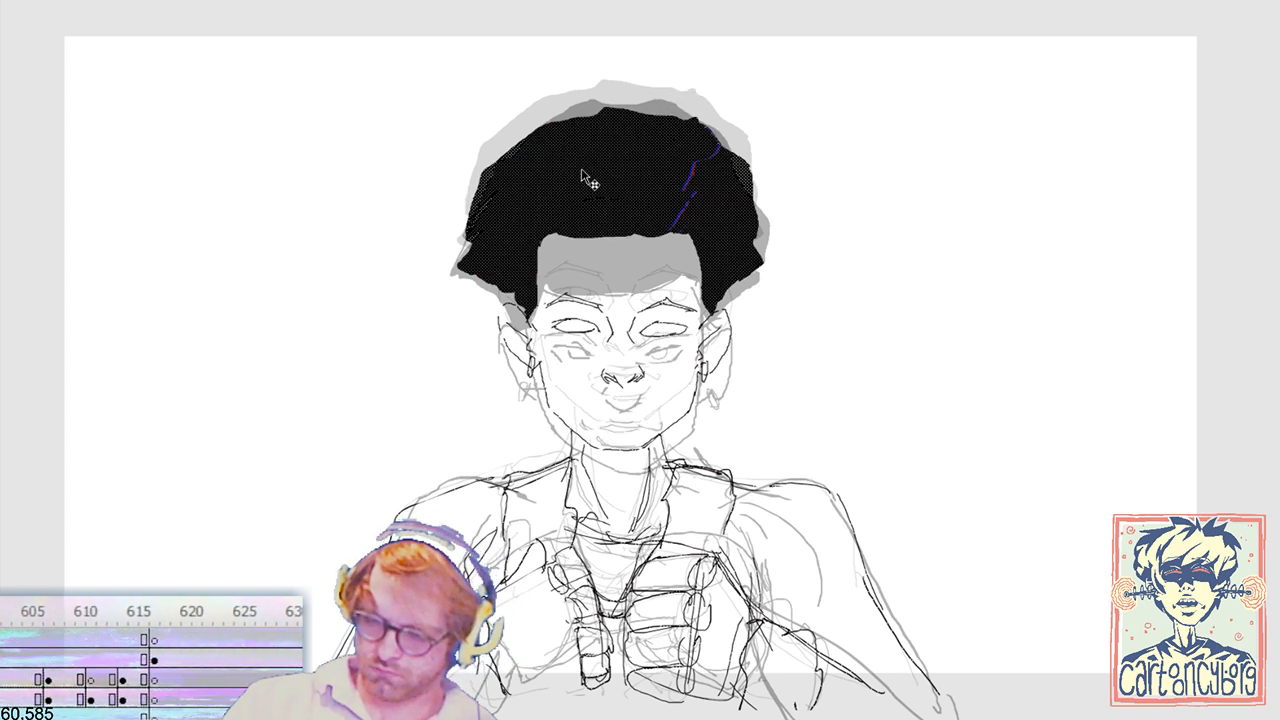
{"action": "key", "text": "comma"}
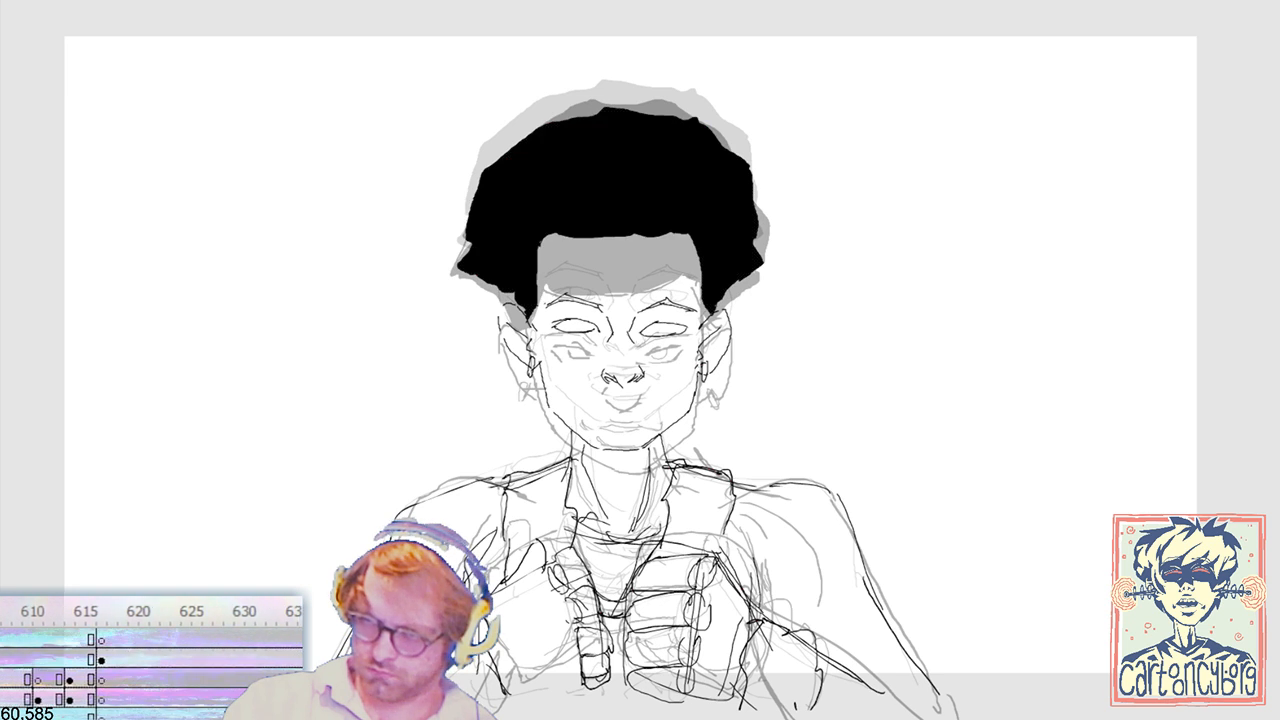
{"action": "mouse_move", "coordinate": [565, 295]}
{"action": "left_mouse_down"}
{"action": "mouse_move", "coordinate": [766, 371]}
{"action": "mouse_move", "coordinate": [757, 357]}
{"action": "left_mouse_up"}
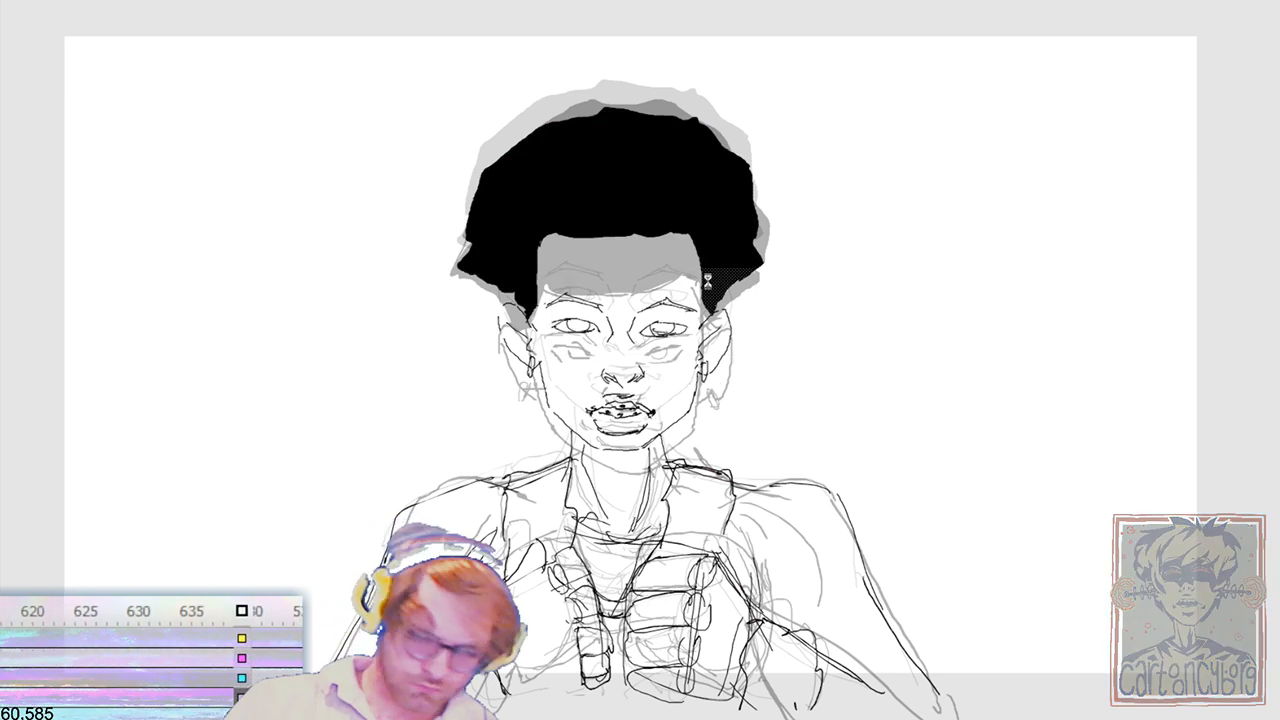
{"action": "key", "text": "Delete"}
{"action": "key", "text": "comma"}
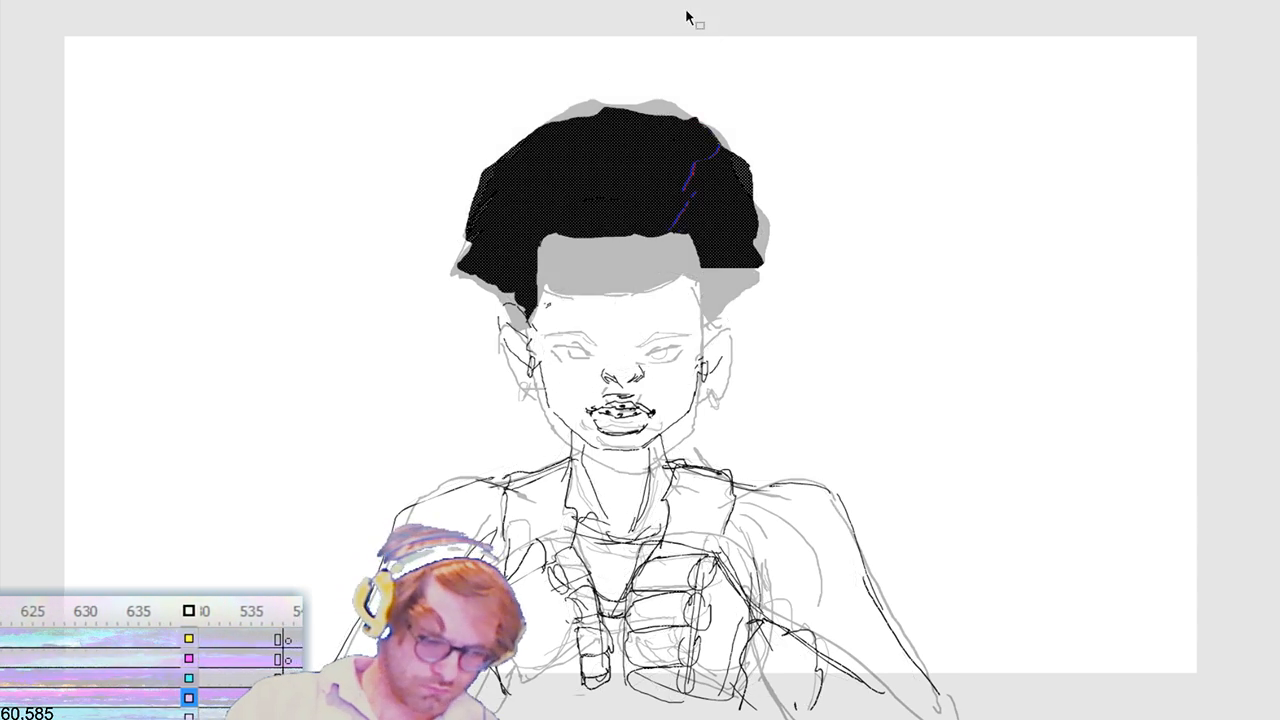
Step: Step through the front-facing, three-quarter and turning frames to check which heads still lack a mouth
{"action": "key", "text": "period"}
{"action": "key", "text": "period"}
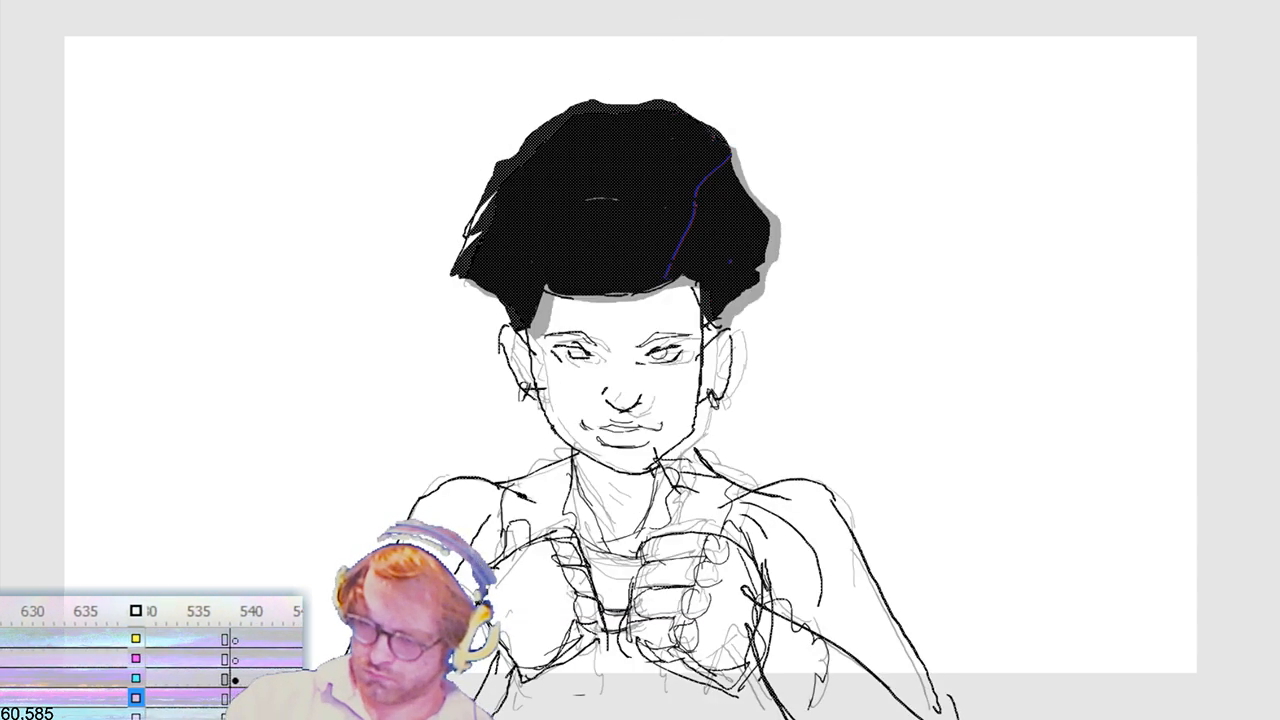
{"action": "key", "text": "period"}
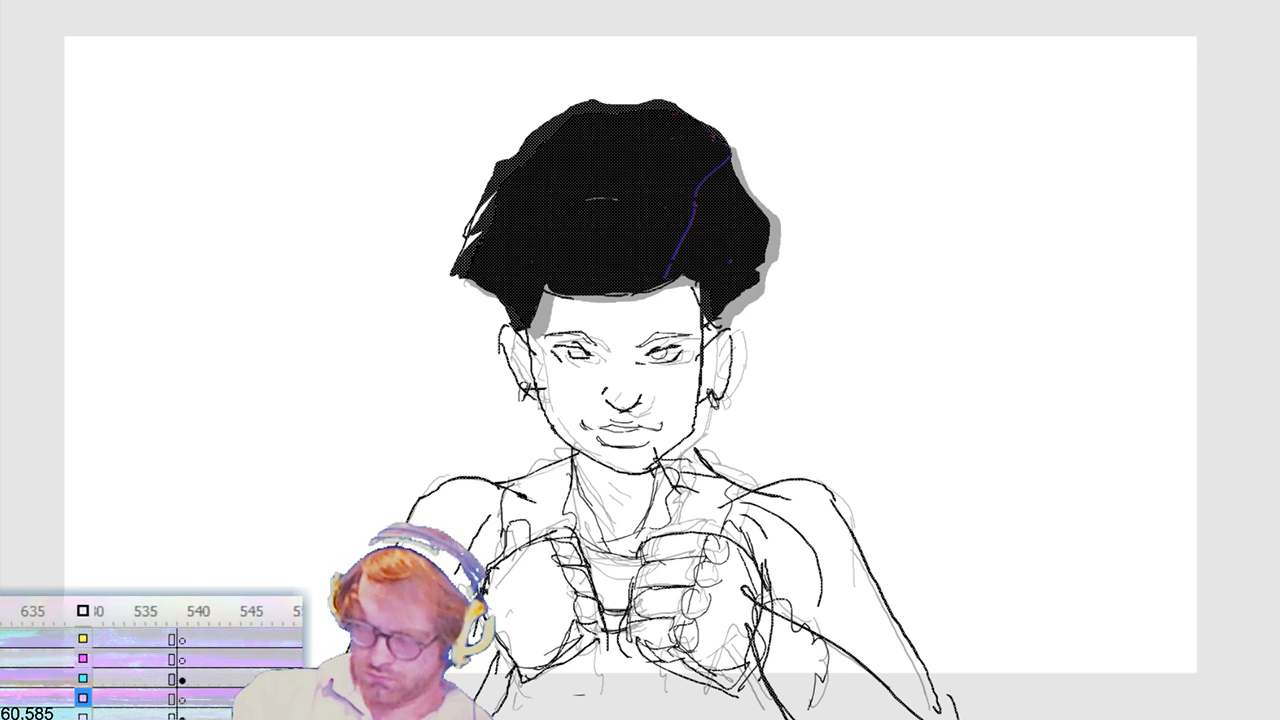
{"action": "key", "text": "period"}
{"action": "key", "text": "period"}
{"action": "key", "text": "period"}
{"action": "key", "text": "period"}
{"action": "key", "text": "period"}
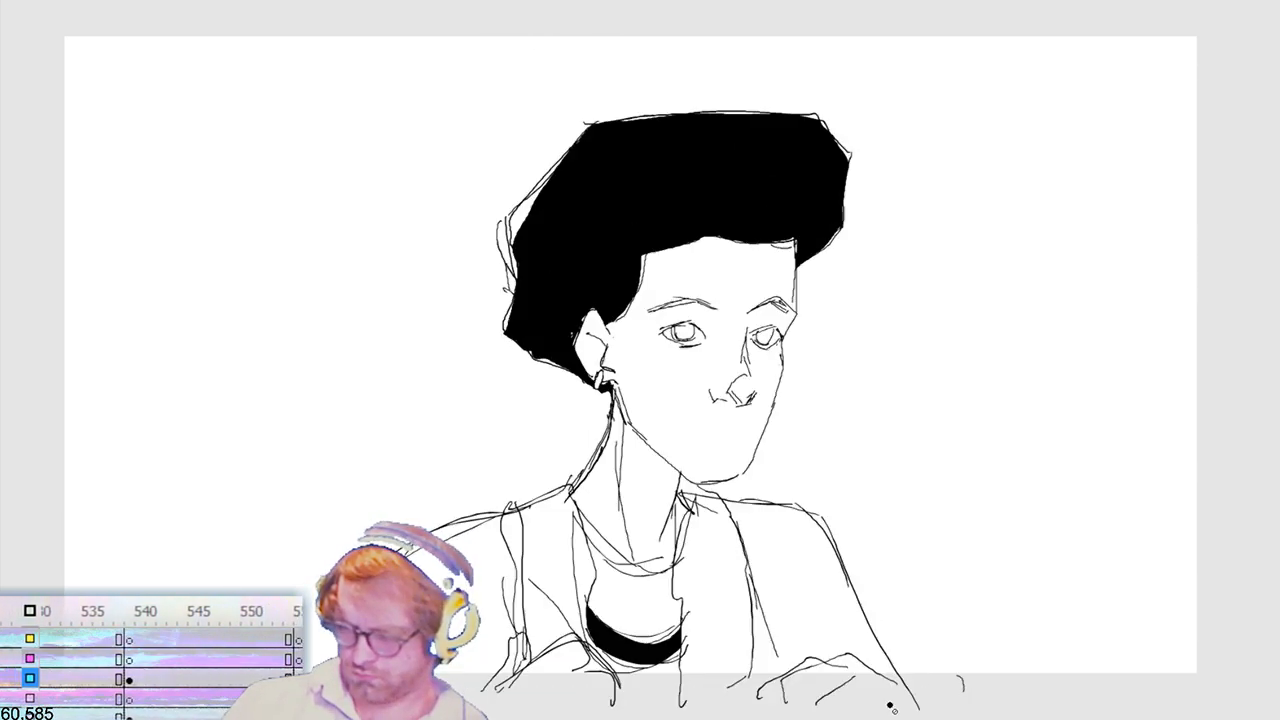
{"action": "key", "text": "period"}
{"action": "key", "text": "period"}
{"action": "key", "text": "period"}
{"action": "key", "text": "period"}
{"action": "key", "text": "period"}
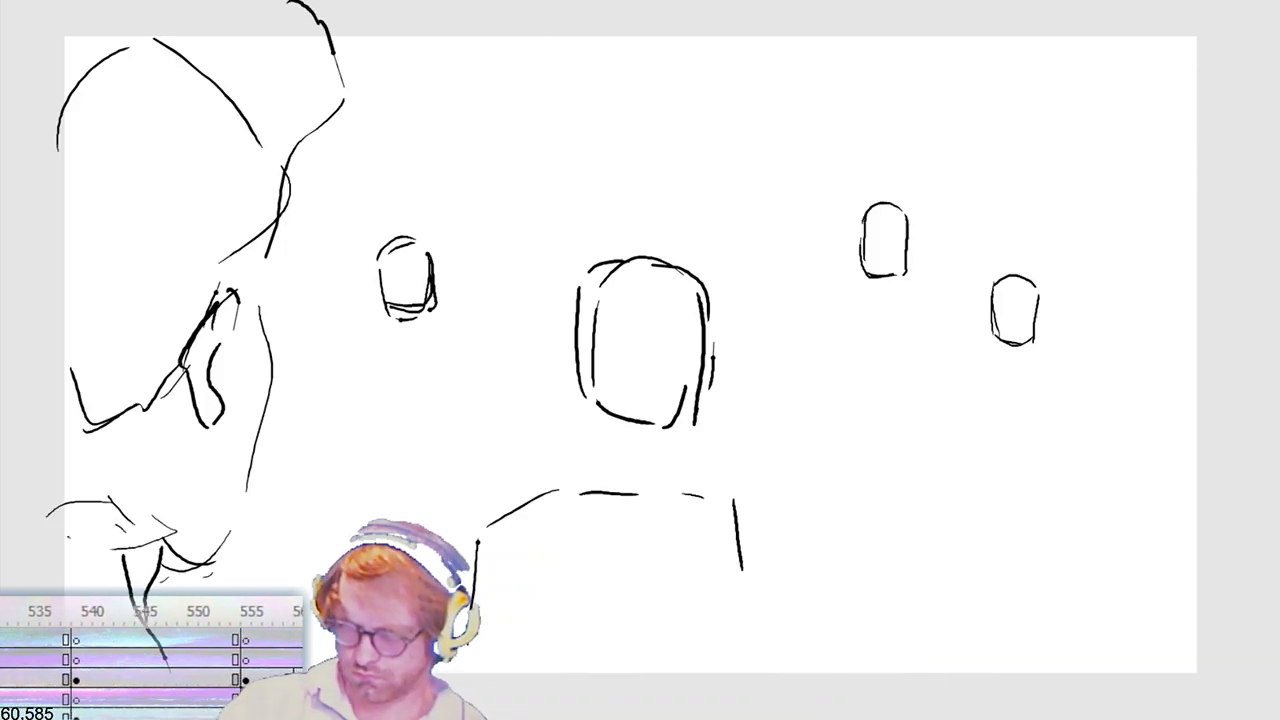
{"action": "key", "text": "period"}
{"action": "key", "text": "period"}
{"action": "key", "text": "period"}
{"action": "key", "text": "period"}
{"action": "key", "text": "period"}
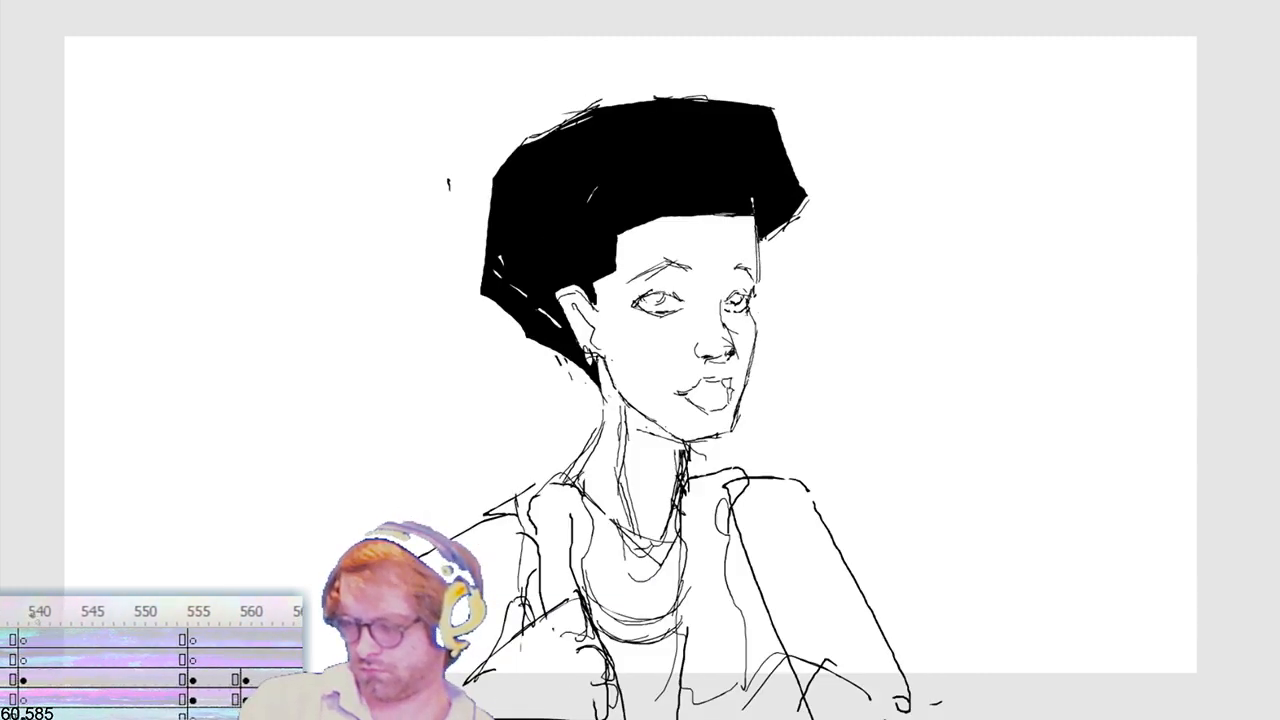
{"action": "key", "text": "period"}
{"action": "key", "text": "period"}
{"action": "key", "text": "period"}
{"action": "key", "text": "period"}
{"action": "key", "text": "period"}
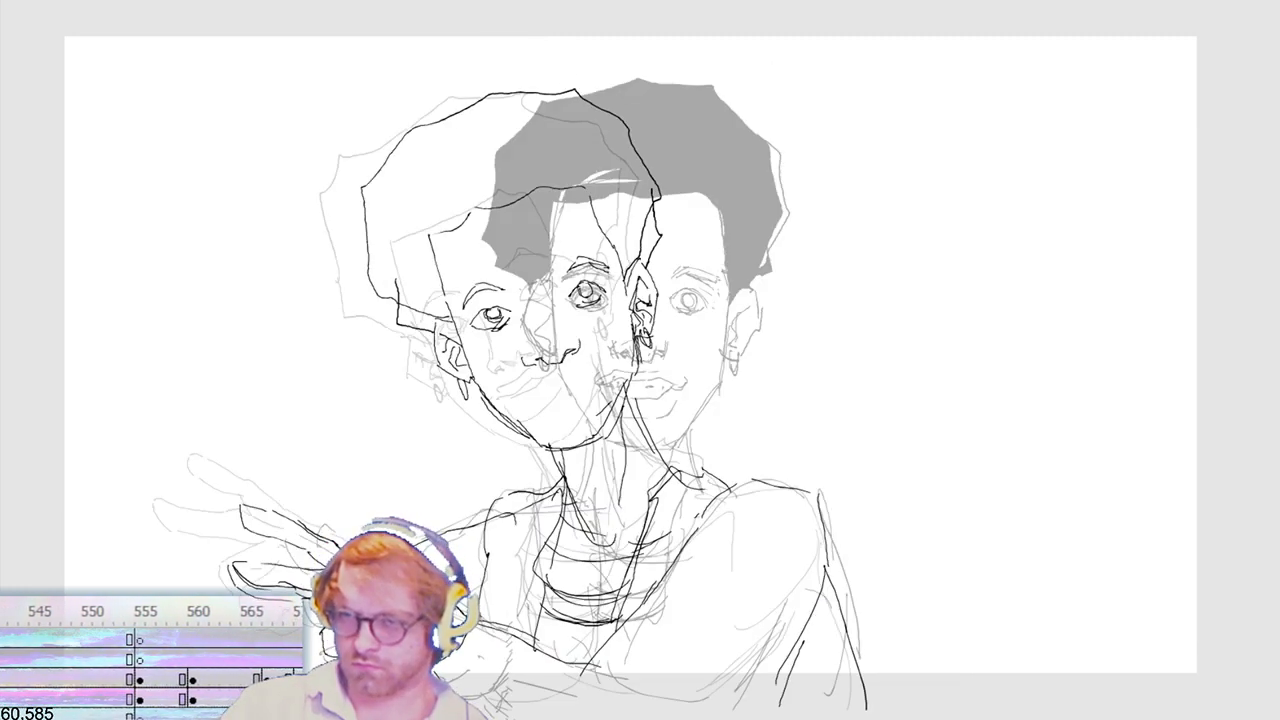
{"action": "key", "text": "period"}
{"action": "key", "text": "period"}
{"action": "key", "text": "period"}
{"action": "key", "text": "period"}
{"action": "key", "text": "period"}
{"action": "key", "text": "period"}
{"action": "key", "text": "period"}
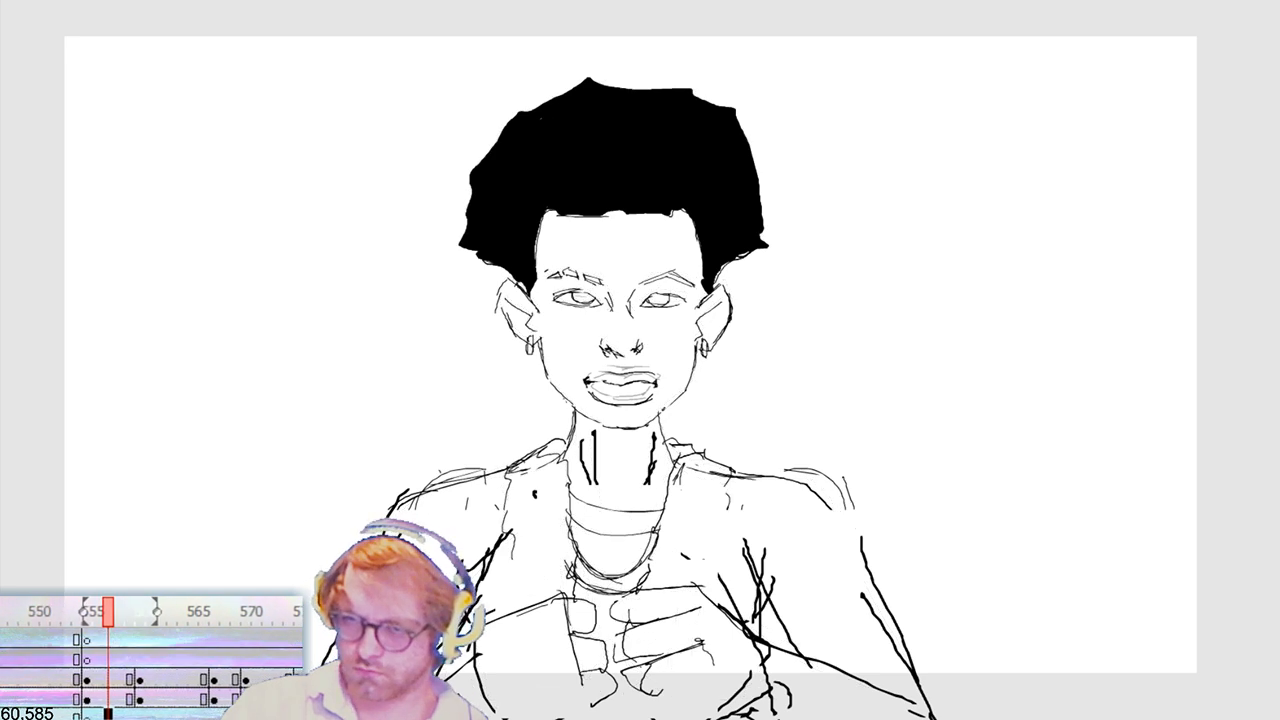
{"action": "key", "text": "period"}
{"action": "key", "text": "period"}
{"action": "key", "text": "period"}
{"action": "key", "text": "period"}
{"action": "key", "text": "period"}
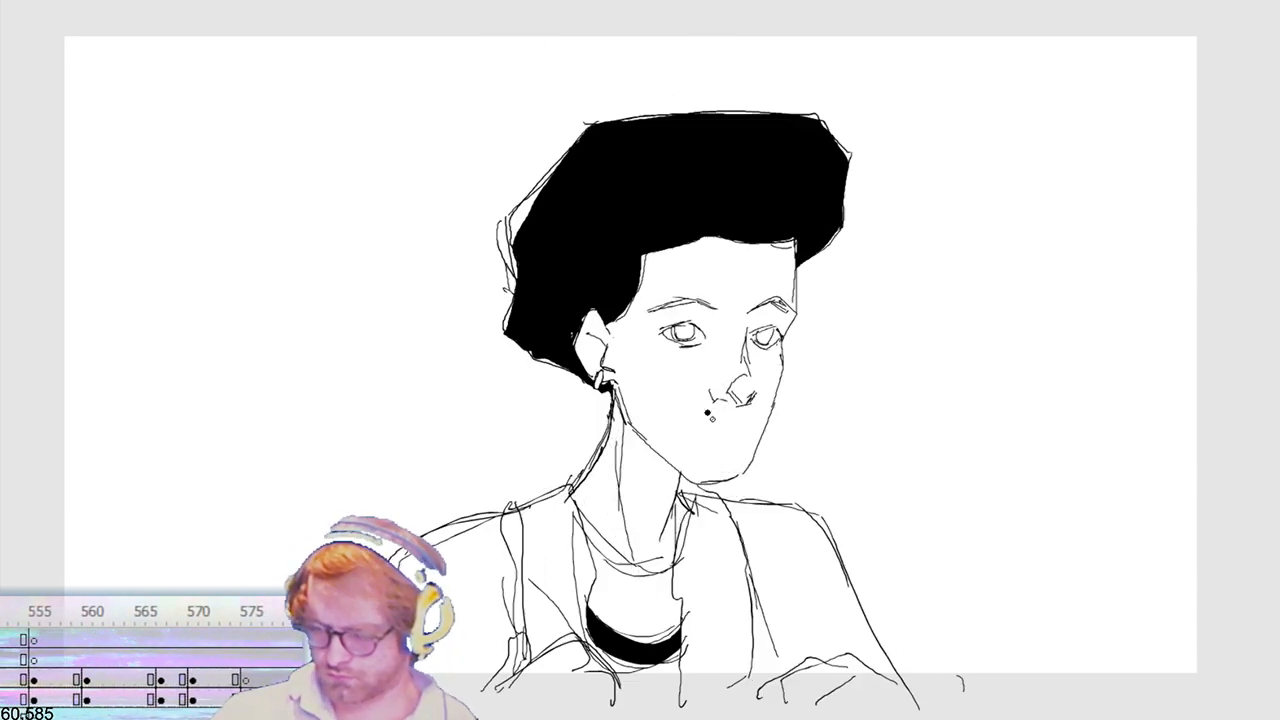
Step: Draw a slightly open mouth with upper teeth and a full lower lip on the lowered front-facing frame with raised fists
{"action": "key", "text": "period"}
{"action": "key", "text": "period"}
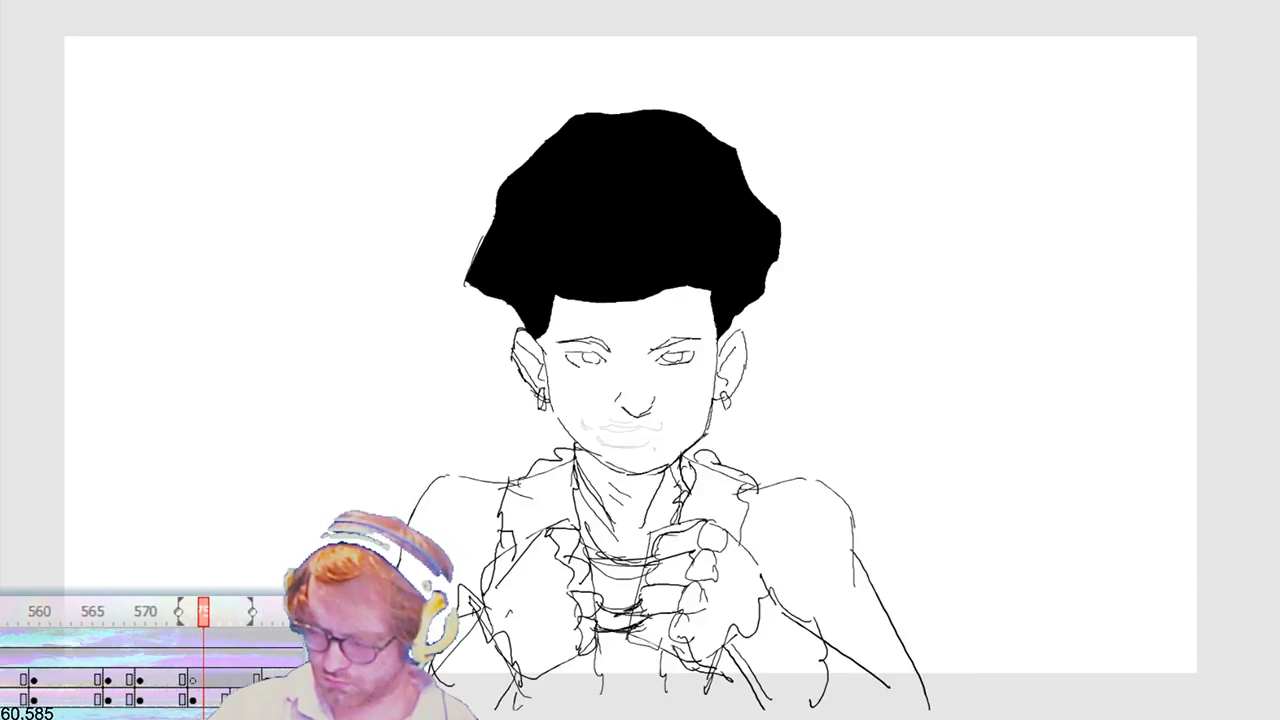
{"action": "key", "text": "comma"}
{"action": "key", "text": "comma"}
{"action": "key", "text": "comma"}
{"action": "key", "text": "comma"}
{"action": "key", "text": "comma"}
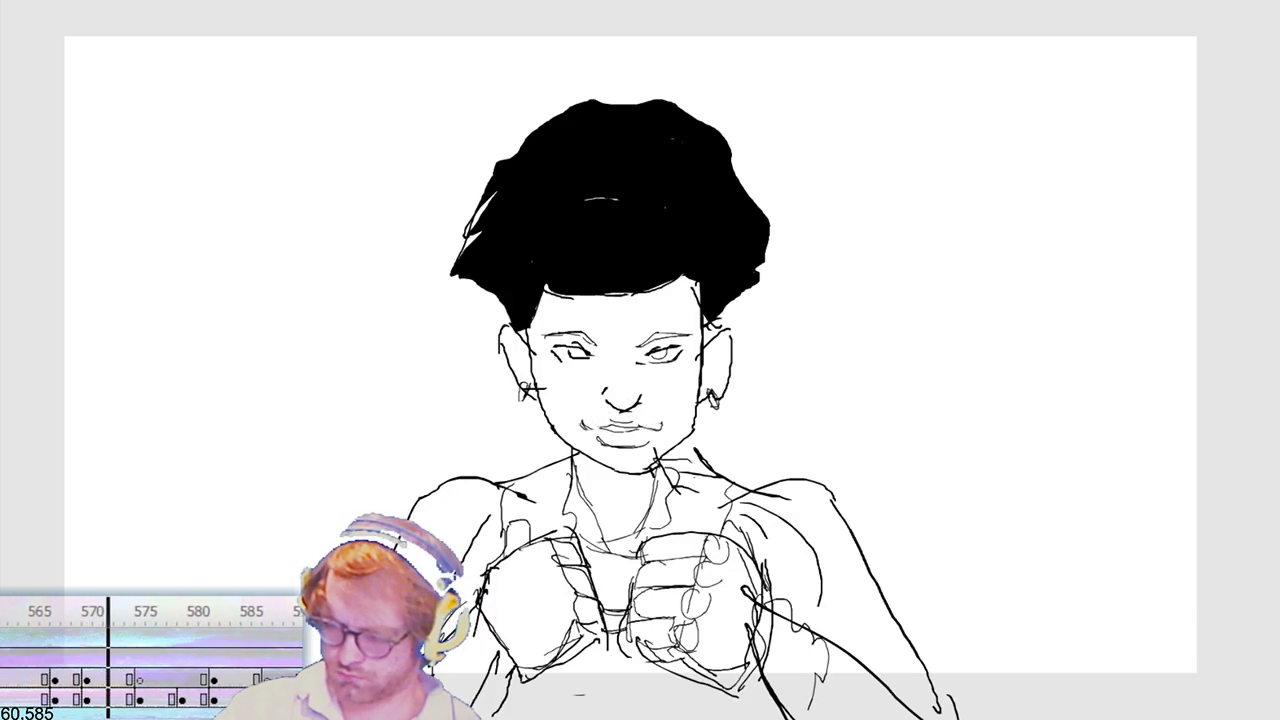
{"action": "key", "text": "period"}
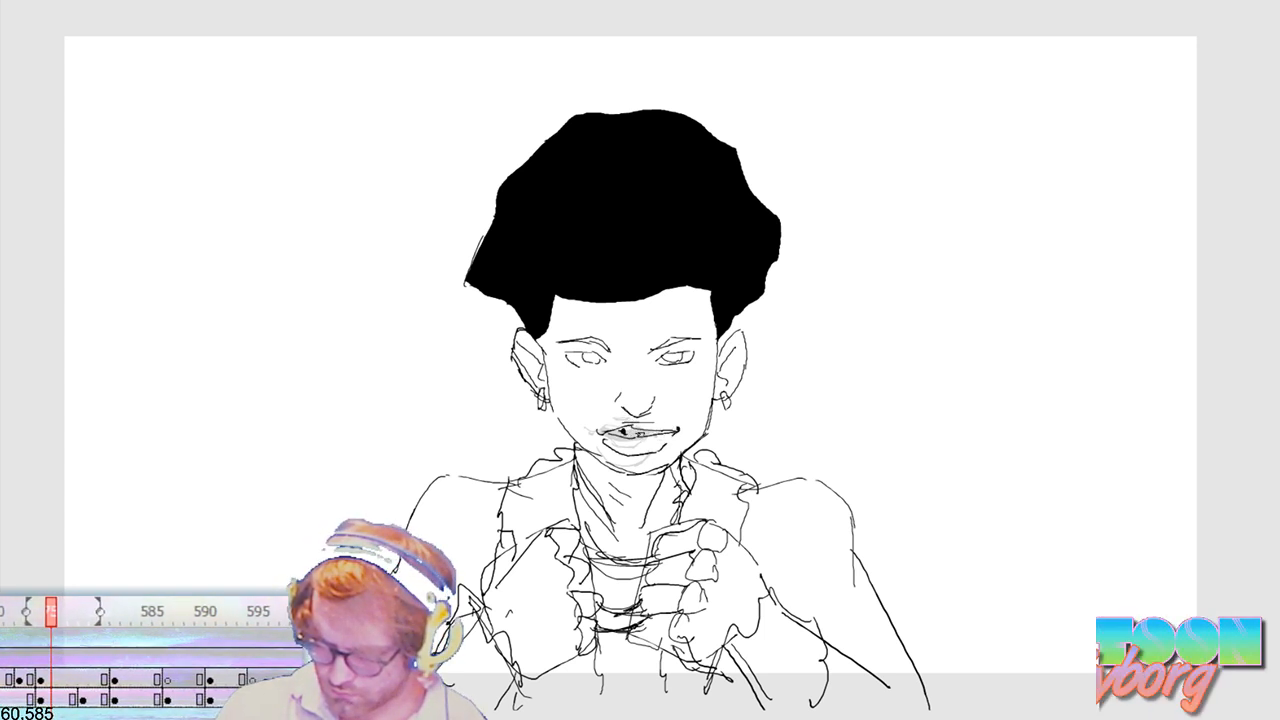
Step: Play back the new toothy mouth and insert a blank keyframe after it for the following mouth drawing
{"action": "key", "text": "Return"}
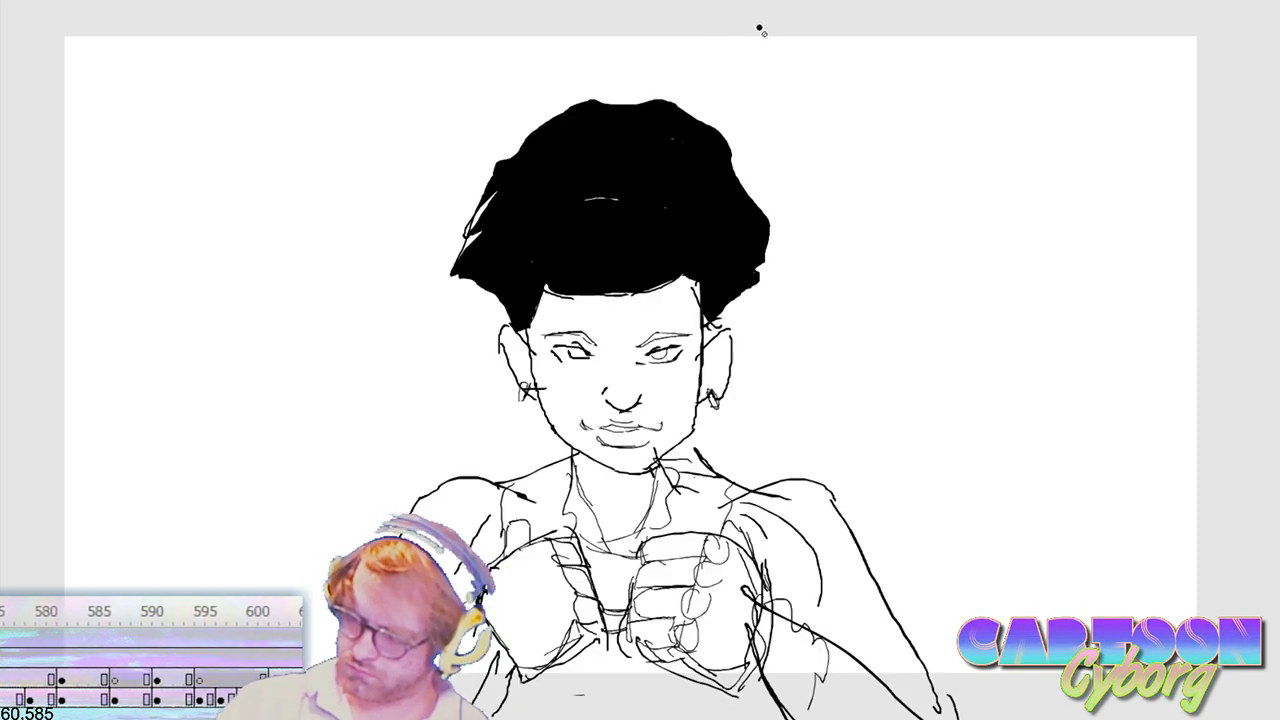
{"action": "key", "text": "Return"}
{"action": "key", "text": "comma"}
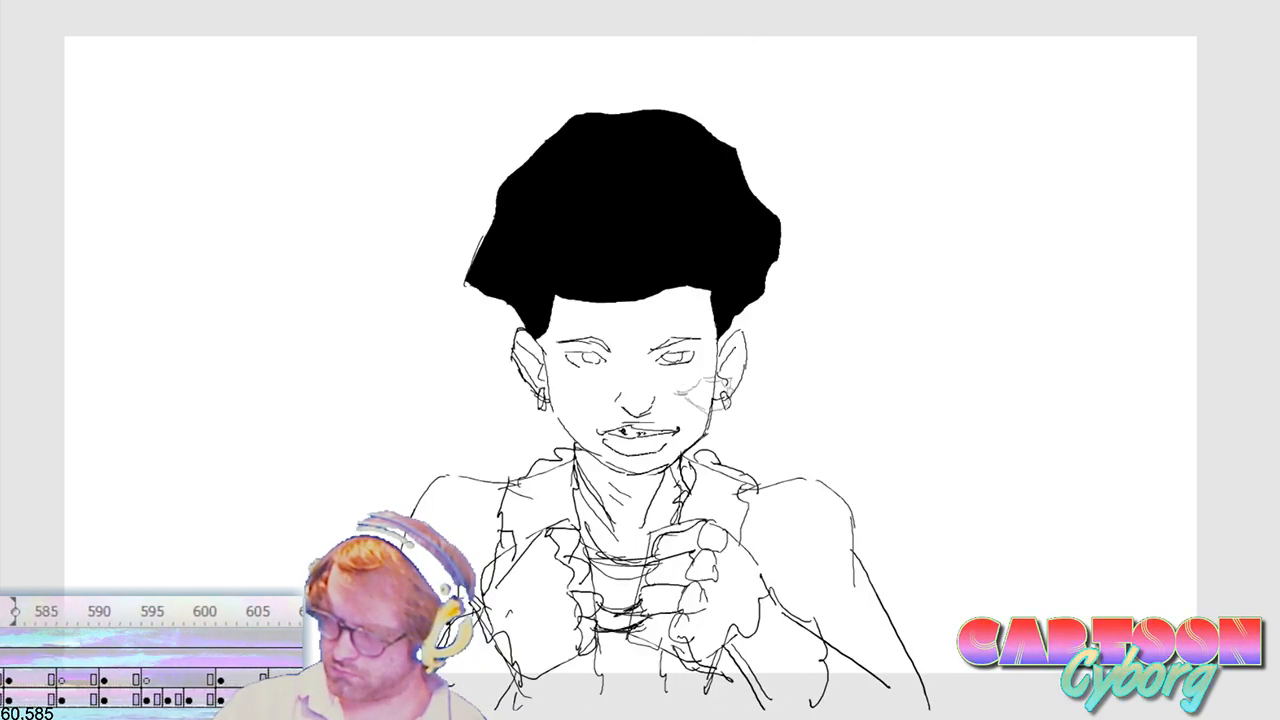
{"action": "key", "text": "period"}
{"action": "key", "text": "F7"}
{"action": "key", "text": "comma"}
{"action": "key", "text": "comma"}
{"action": "key", "text": "period"}
{"action": "key", "text": "comma"}
{"action": "key", "text": "comma"}
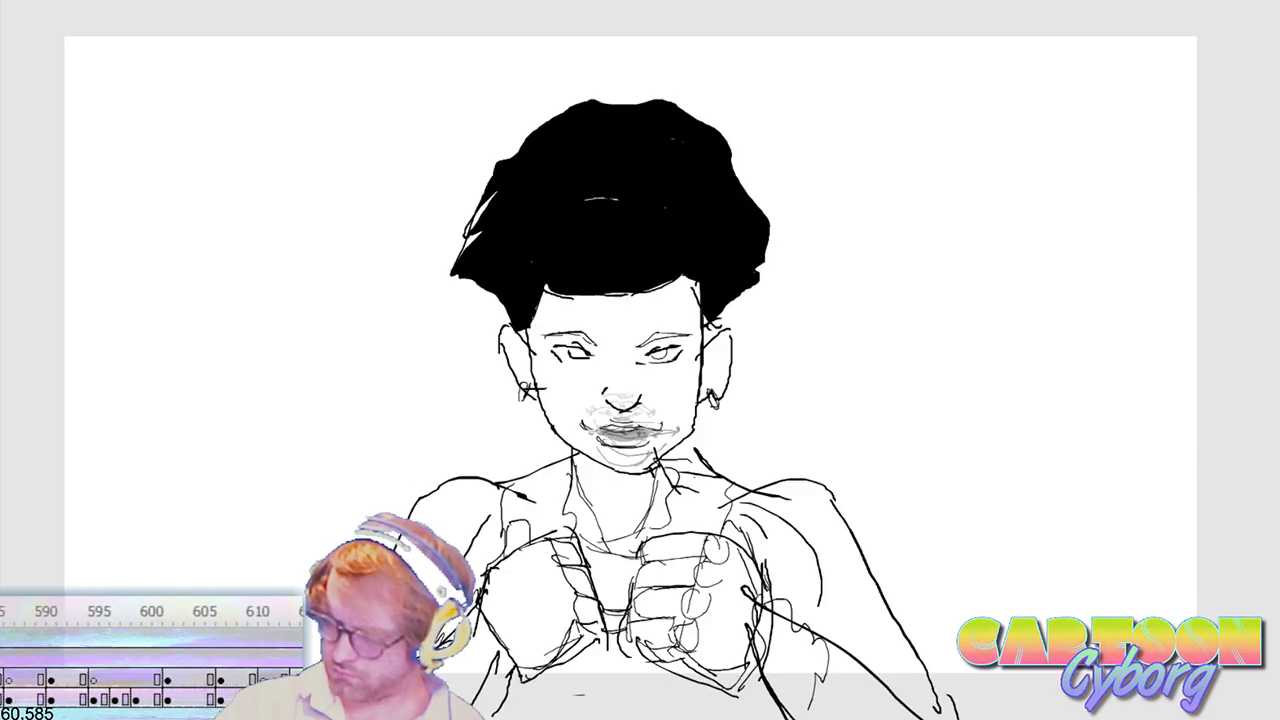
Step: Draw an open smiling mouth with a lower lip on the slightly turned frame with the rounded hair and empty mouth area
{"action": "key", "text": "period"}
{"action": "key", "text": "period"}
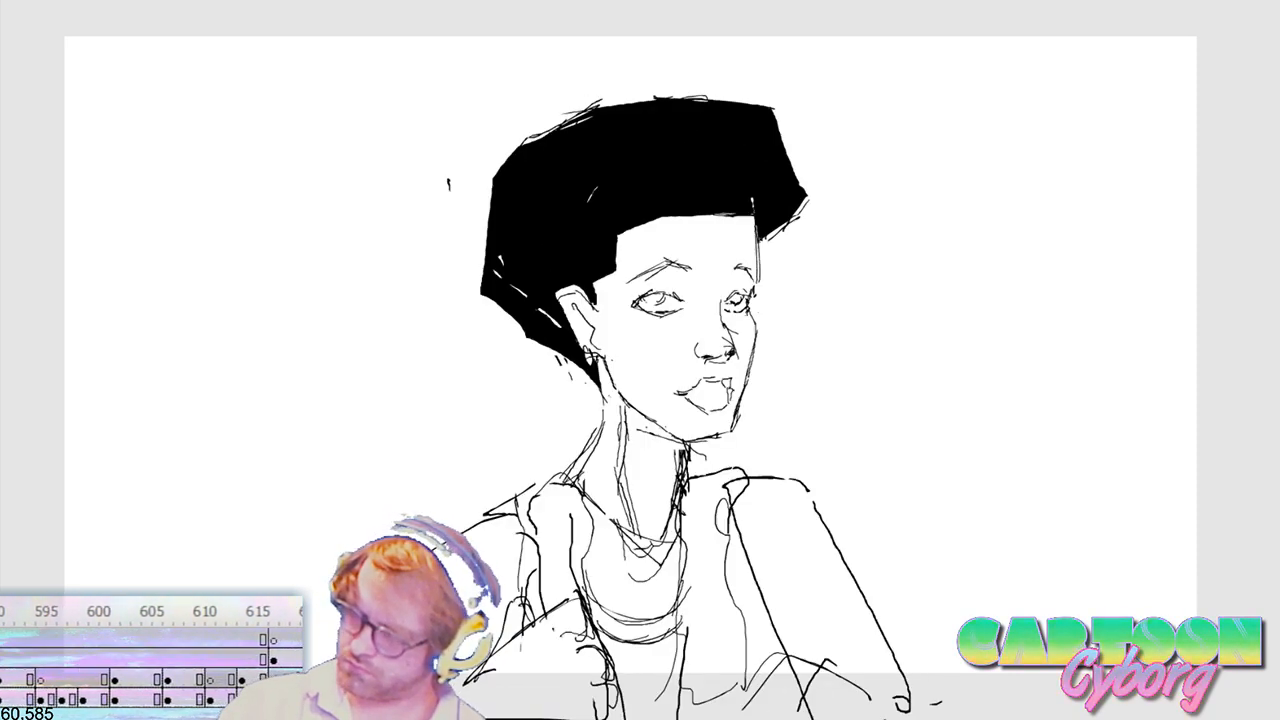
{"action": "key", "text": "period"}
{"action": "key", "text": "period"}
{"action": "key", "text": "period"}
{"action": "key", "text": "period"}
{"action": "key", "text": "period"}
{"action": "key", "text": "period"}
{"action": "key", "text": "period"}
{"action": "key", "text": "period"}
{"action": "key", "text": "period"}
{"action": "key", "text": "period"}
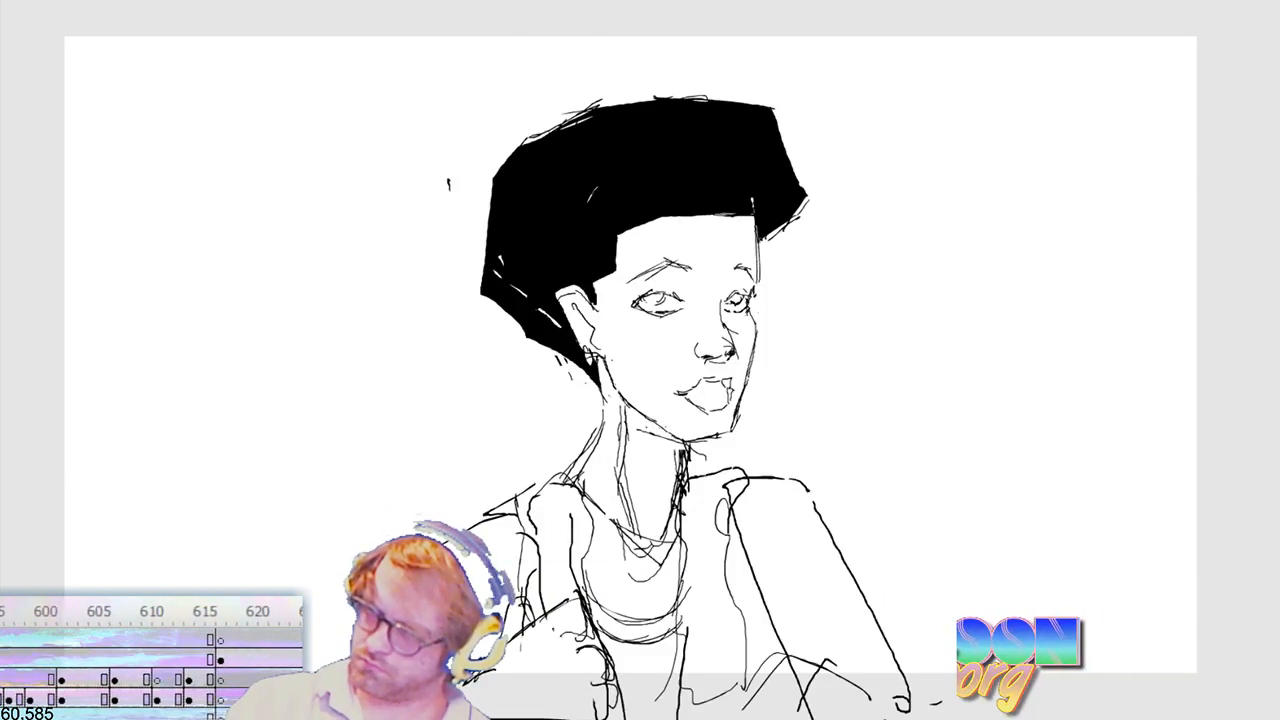
{"action": "key", "text": "period"}
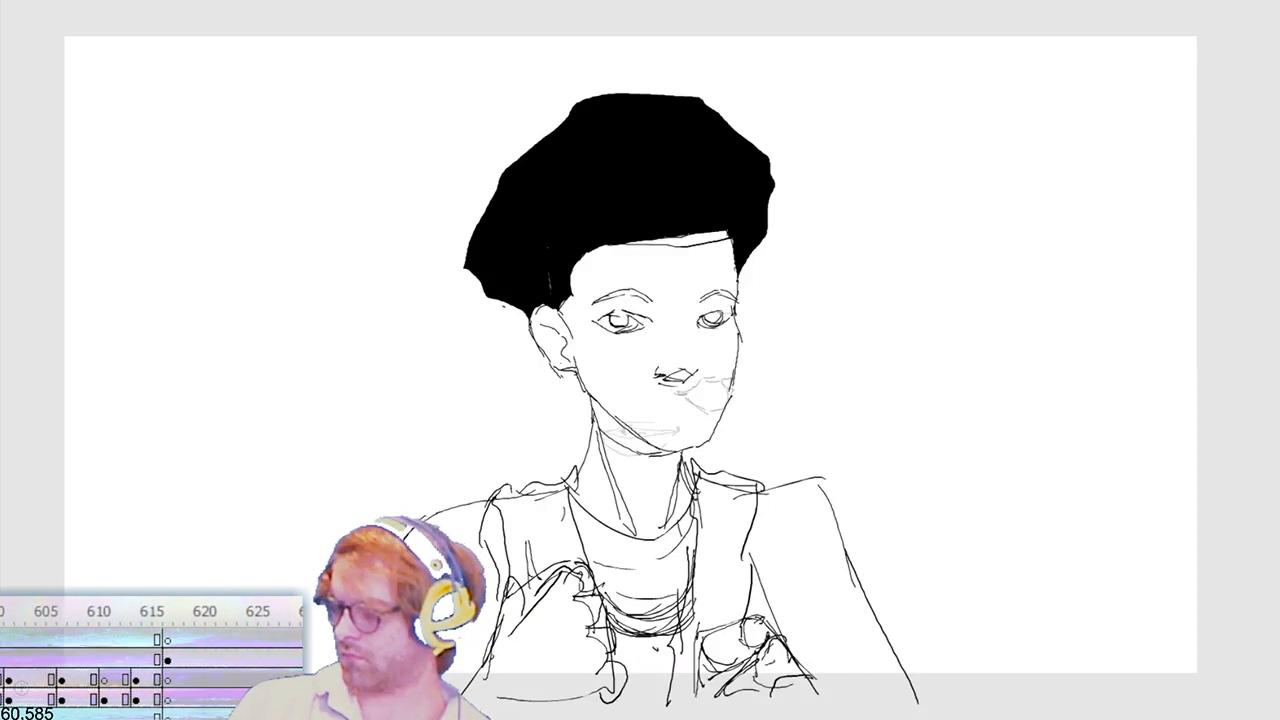
{"action": "key", "text": "period"}
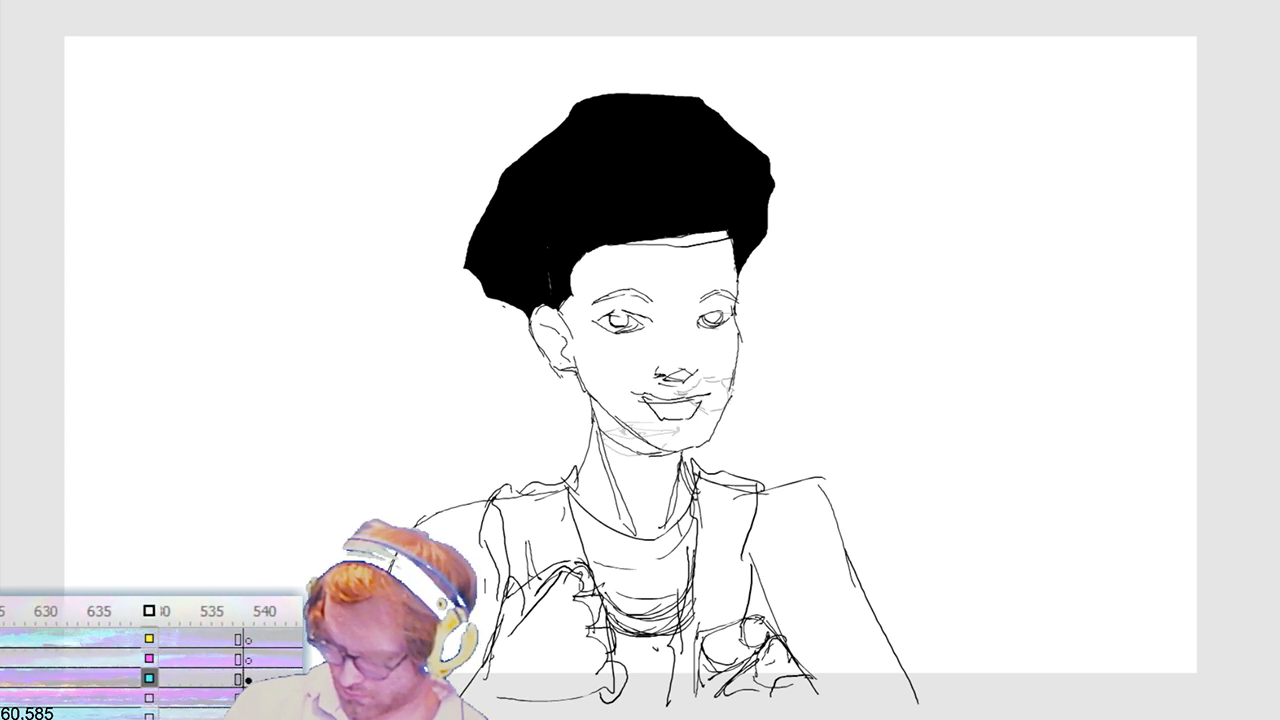
{"action": "left_click_drag", "start_coordinate": [648, 419], "coordinate": [658, 431]}
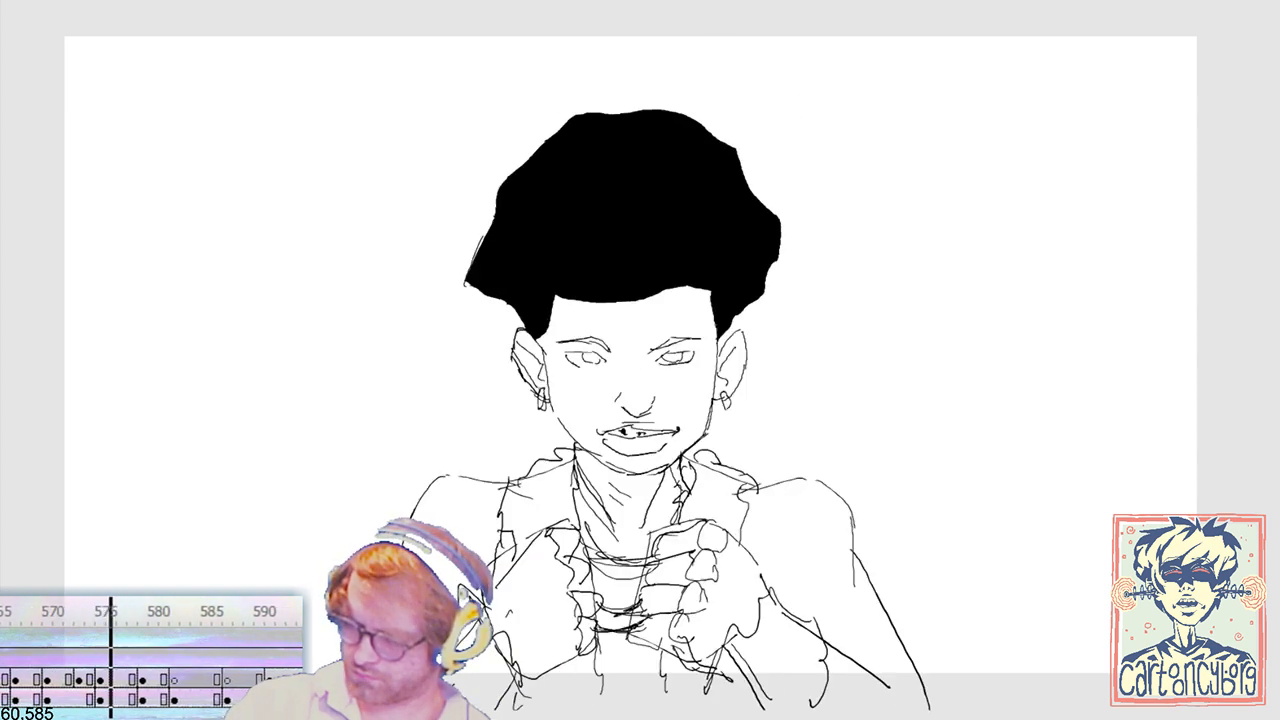
Step: Draw a closed smiling mouth and a following open, downturned mouth on the upright three-quarter head
{"action": "key", "text": "space"}
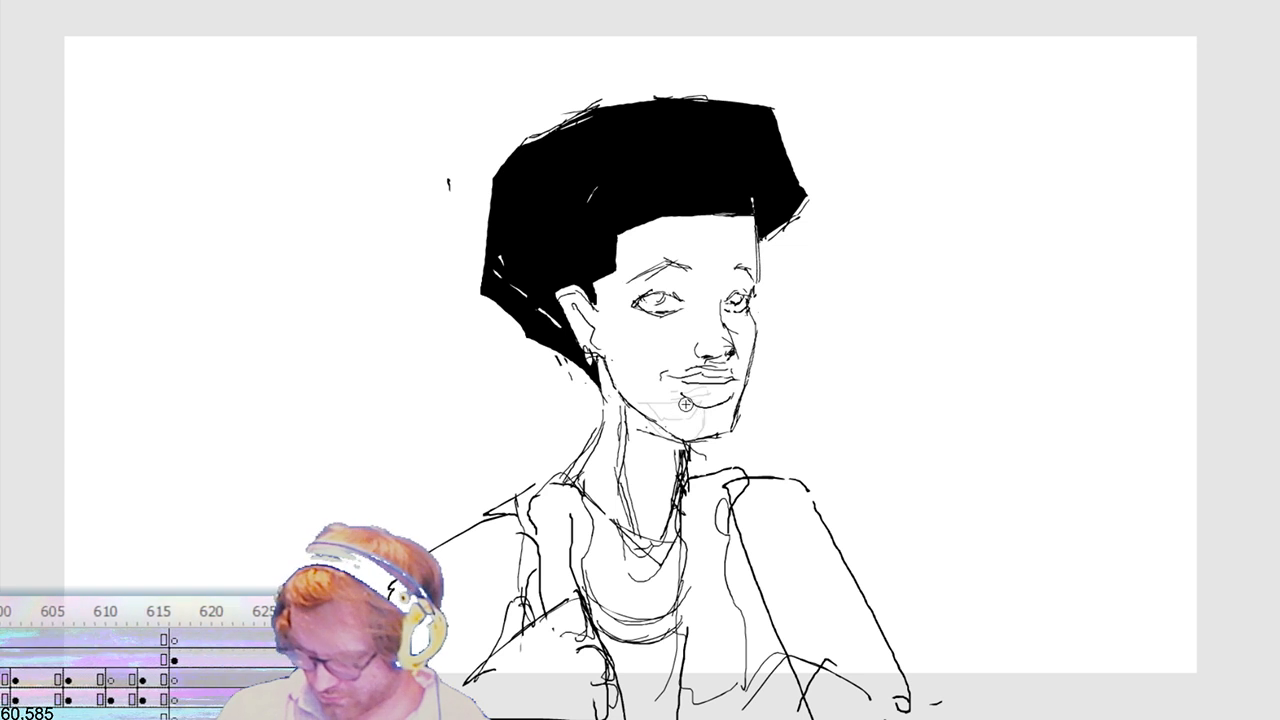
{"action": "left_click_drag", "start_coordinate": [642, 438], "coordinate": [738, 362]}
{"action": "left_click_drag", "start_coordinate": [812, 328], "coordinate": [743, 420]}
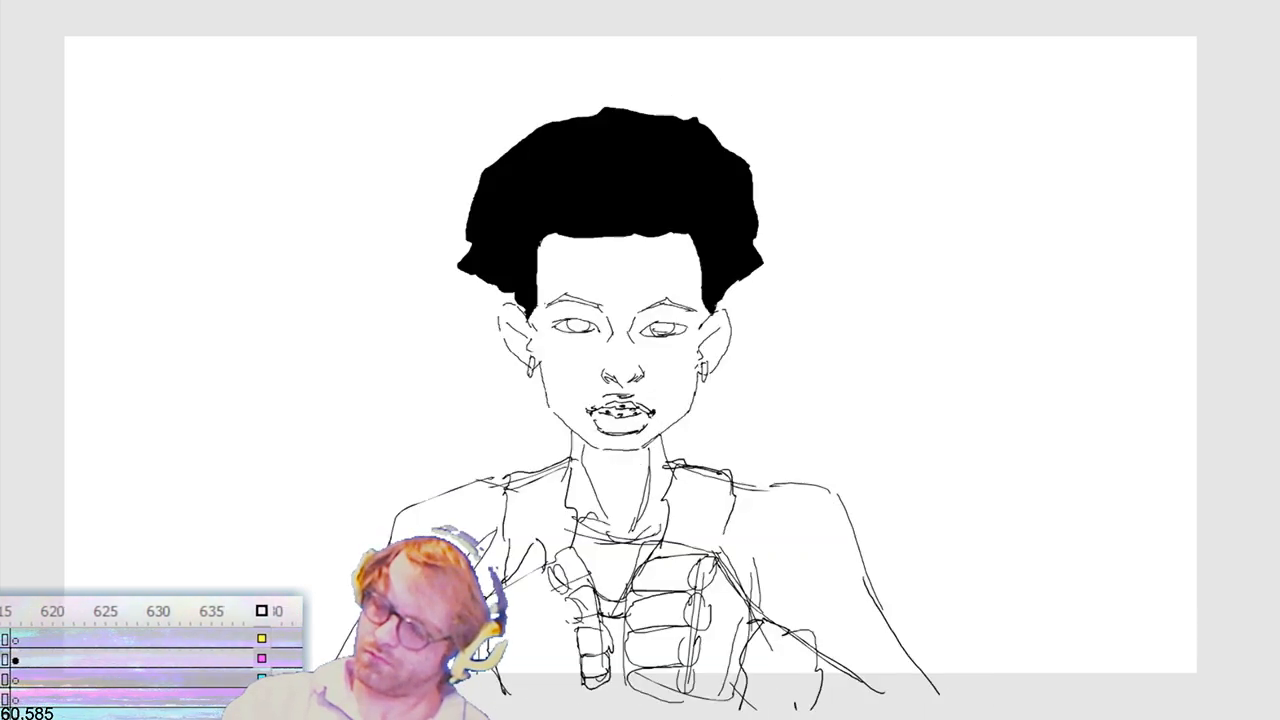
{"action": "left_click", "coordinate": [209, 678]}
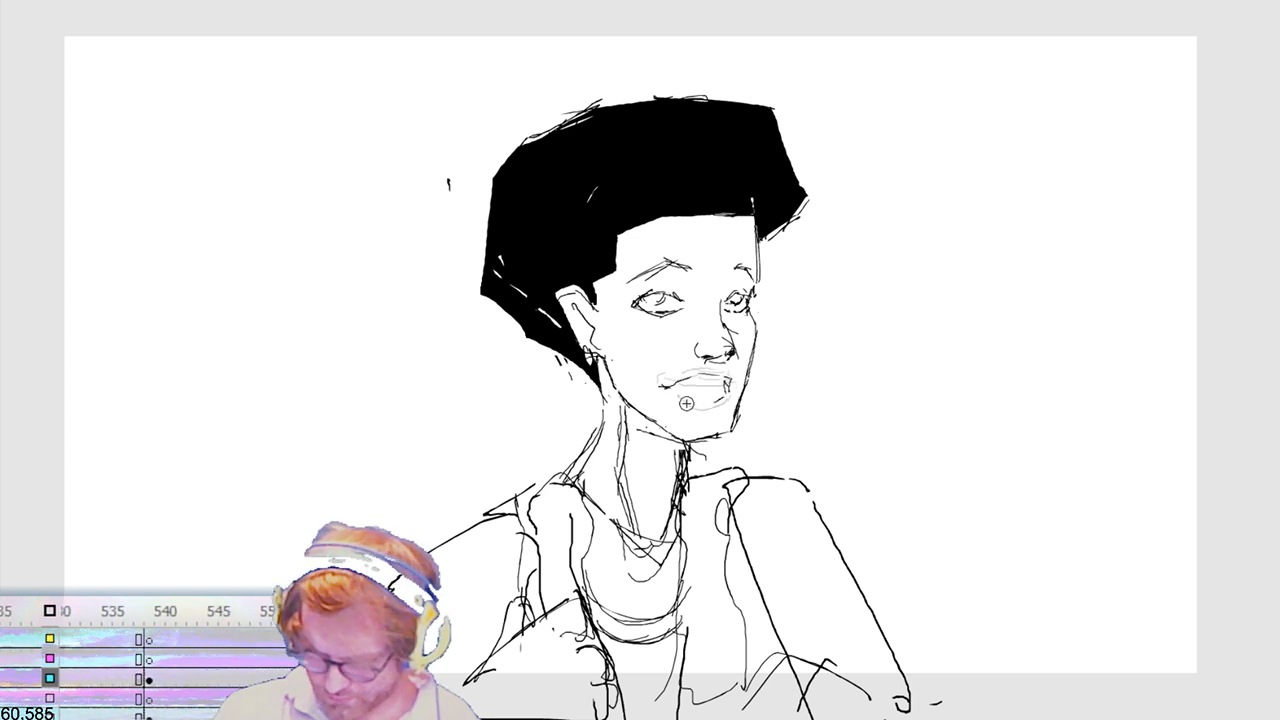
{"action": "left_click_drag", "start_coordinate": [716, 405], "coordinate": [678, 407]}
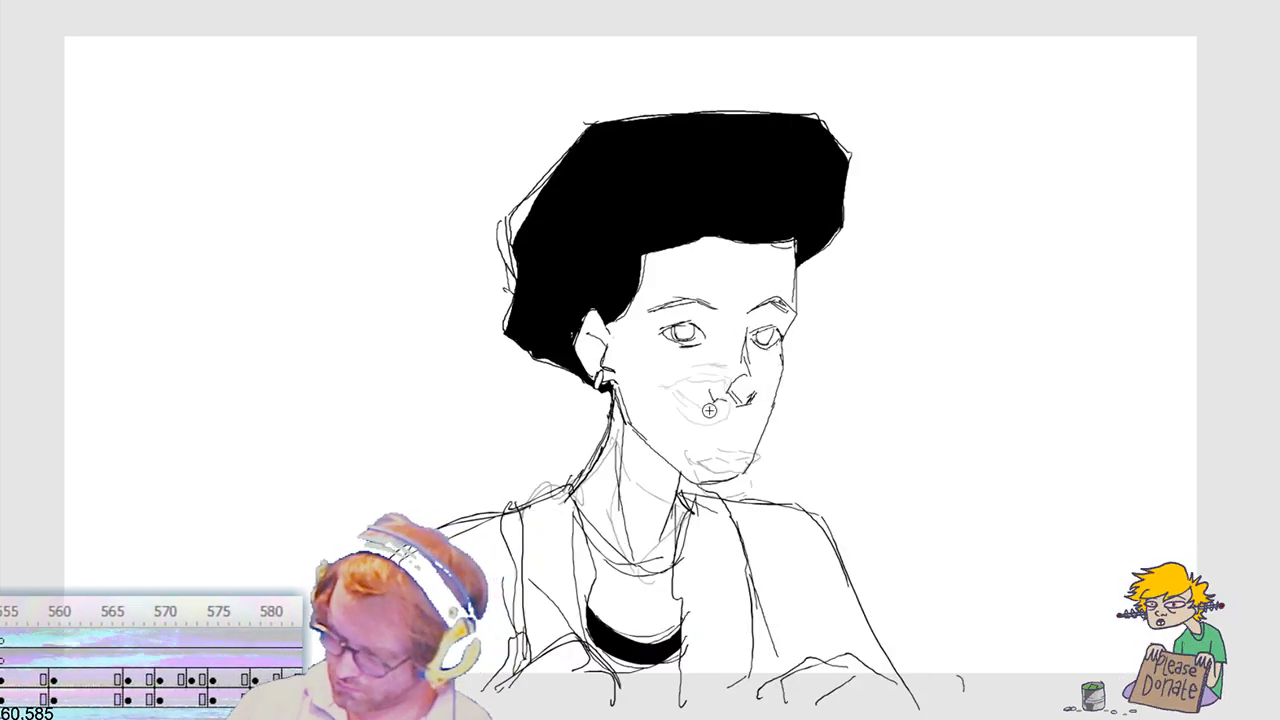
Step: Draw a smiling mouth with upper-lip and lower-lip lines on the lowered three-quarter frame with the black necklace shape
{"action": "mouse_move", "coordinate": [676, 412]}
{"action": "left_mouse_down"}
{"action": "mouse_move", "coordinate": [748, 421]}
{"action": "mouse_move", "coordinate": [733, 432]}
{"action": "mouse_move", "coordinate": [691, 421]}
{"action": "mouse_move", "coordinate": [708, 431]}
{"action": "left_mouse_up"}
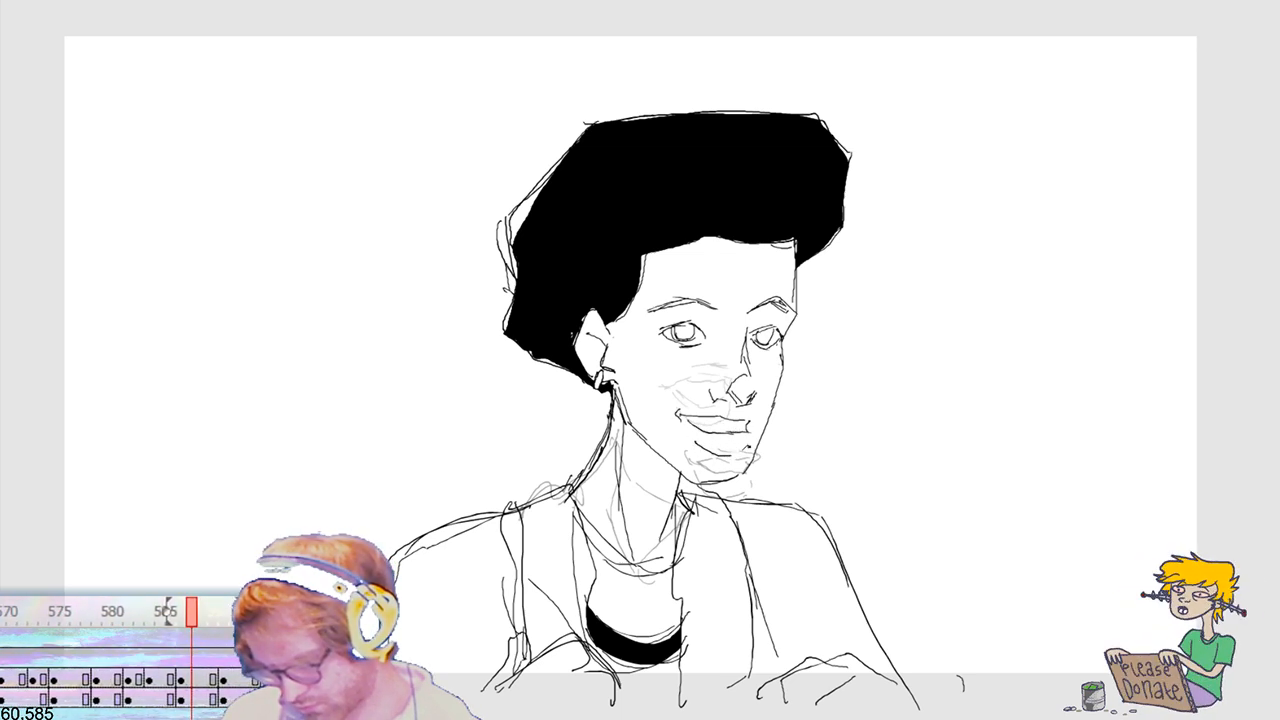
{"action": "left_click_drag", "start_coordinate": [698, 413], "coordinate": [742, 410]}
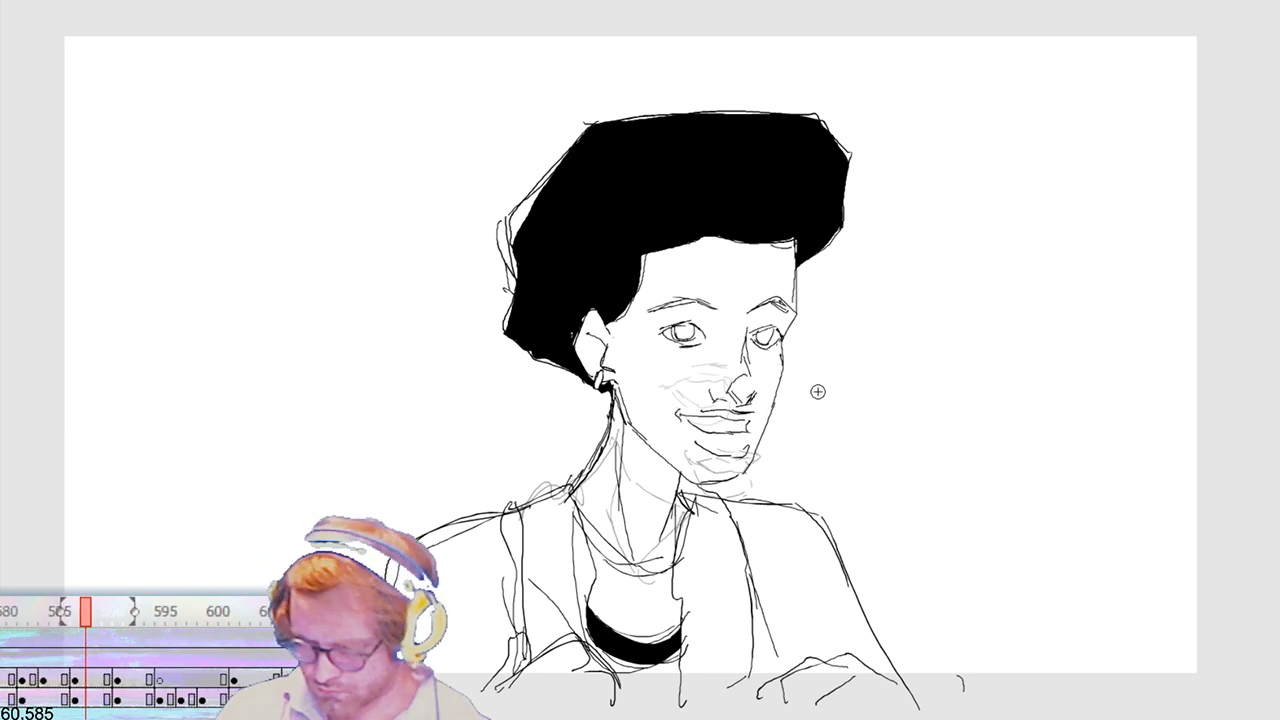
{"action": "left_click_drag", "start_coordinate": [816, 360], "coordinate": [750, 420]}
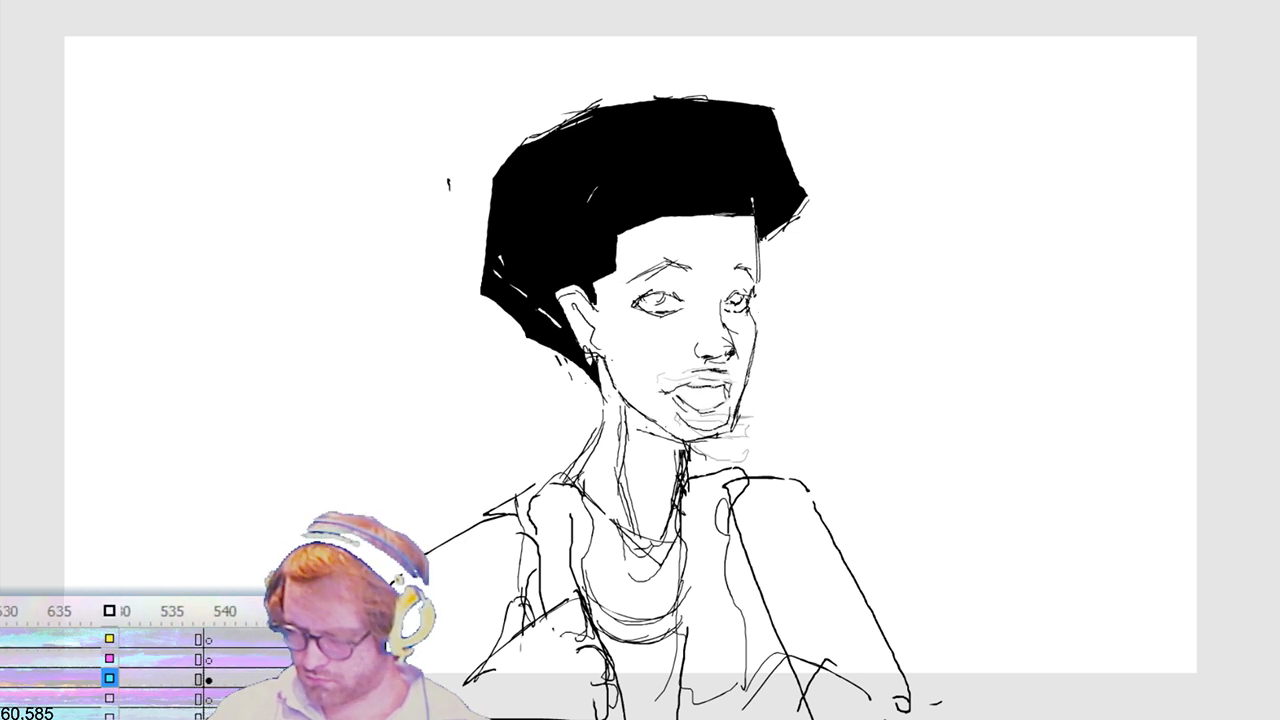
Step: Skew the open mouth on the upright three-quarter frame to follow the tilt of the face
{"action": "left_click_drag", "start_coordinate": [650, 421], "coordinate": [736, 372]}
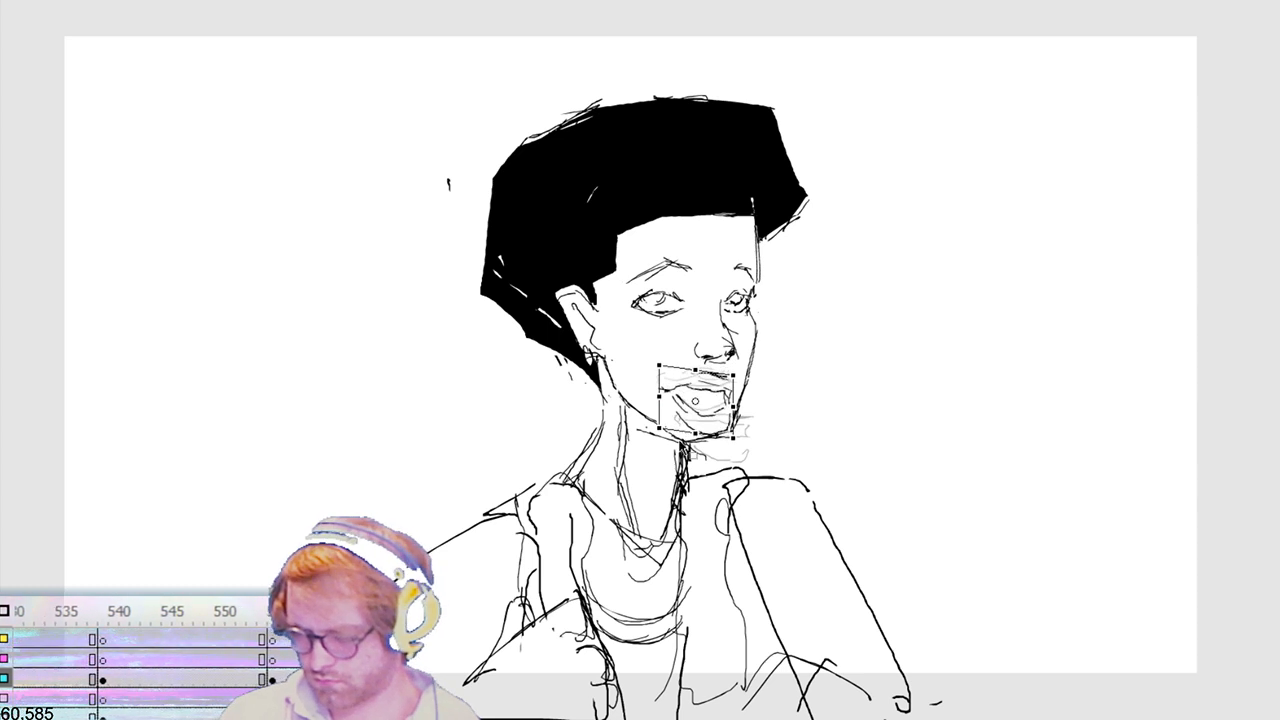
{"action": "left_click", "coordinate": [786, 441]}
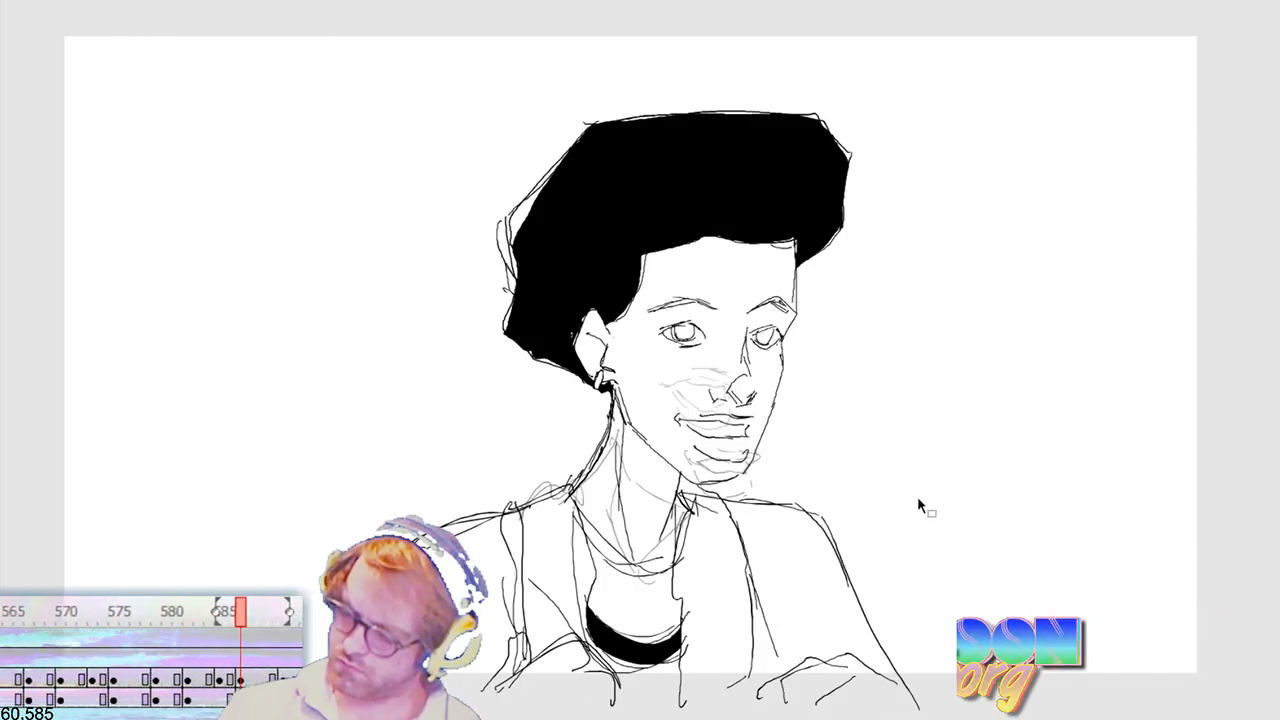
Step: Select the mouth on the three-quarter frame with black hair, delete the mouth on the earlier raised-head frame, and play back the animation
{"action": "key", "text": "space"}
{"action": "left_click_drag", "start_coordinate": [674, 411], "coordinate": [756, 465]}
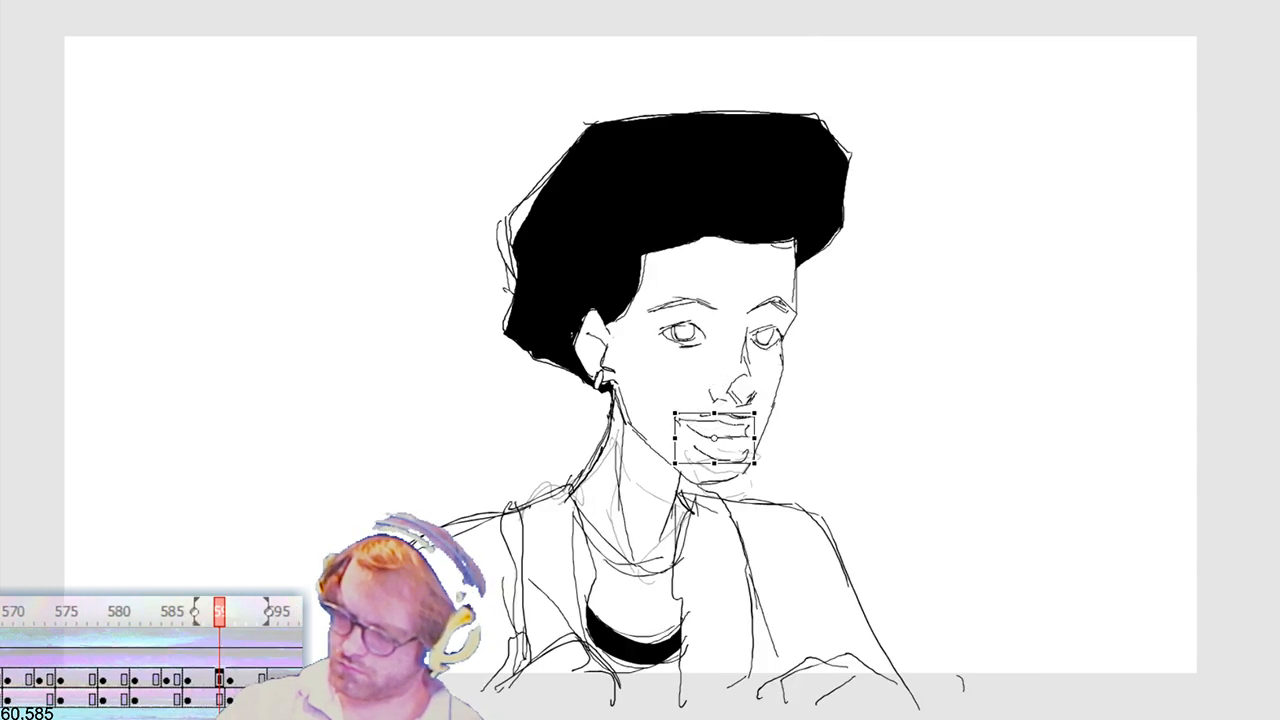
{"action": "key", "text": "Left"}
{"action": "key", "text": "Left"}
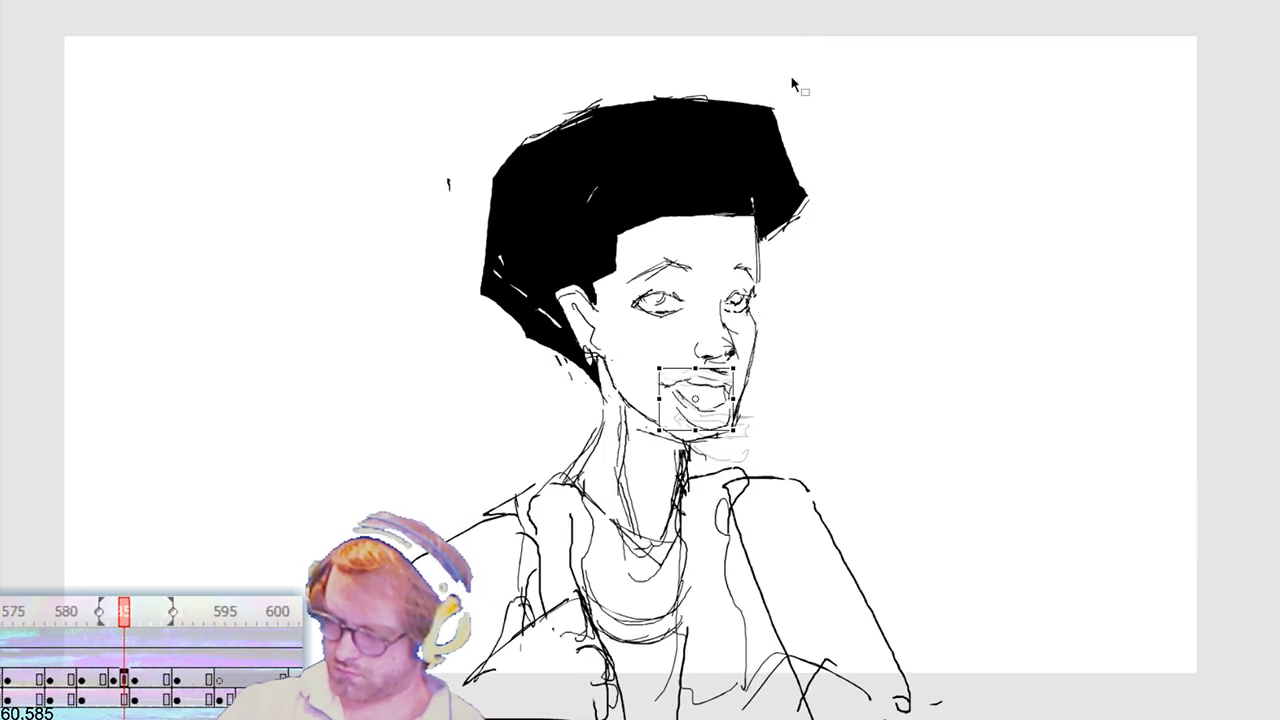
{"action": "key", "text": "Delete"}
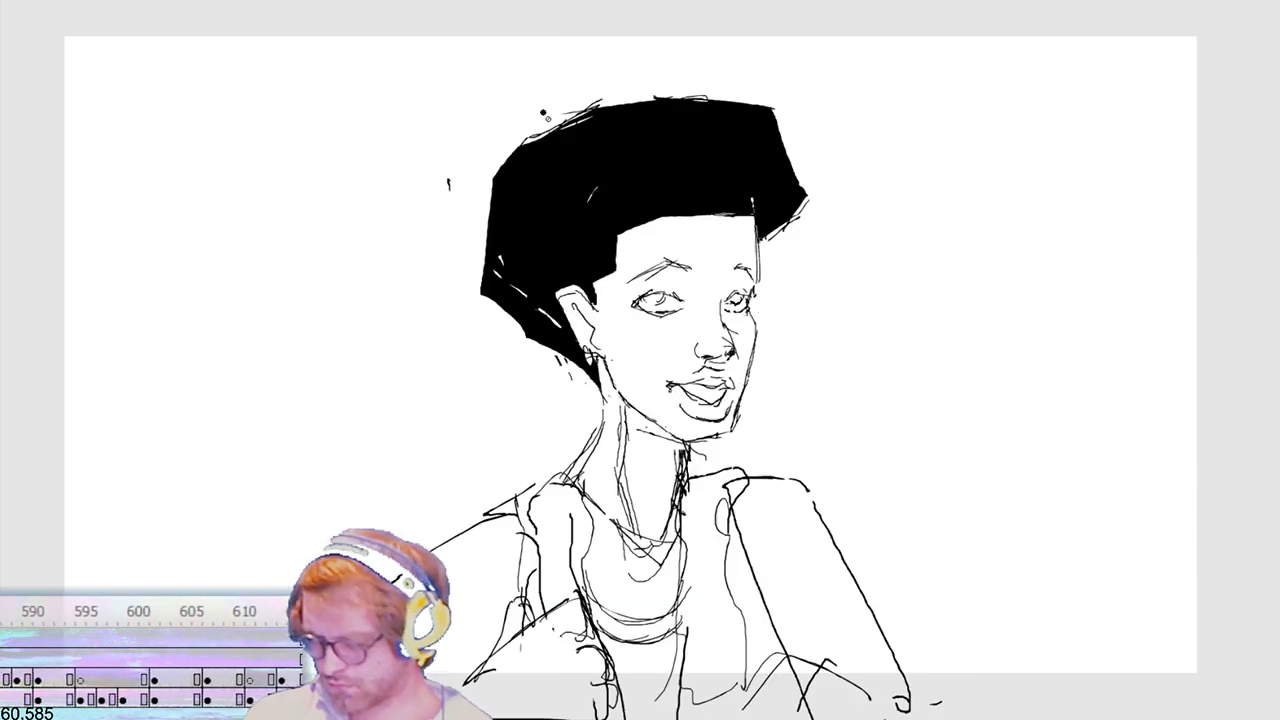
{"action": "key", "text": "space"}
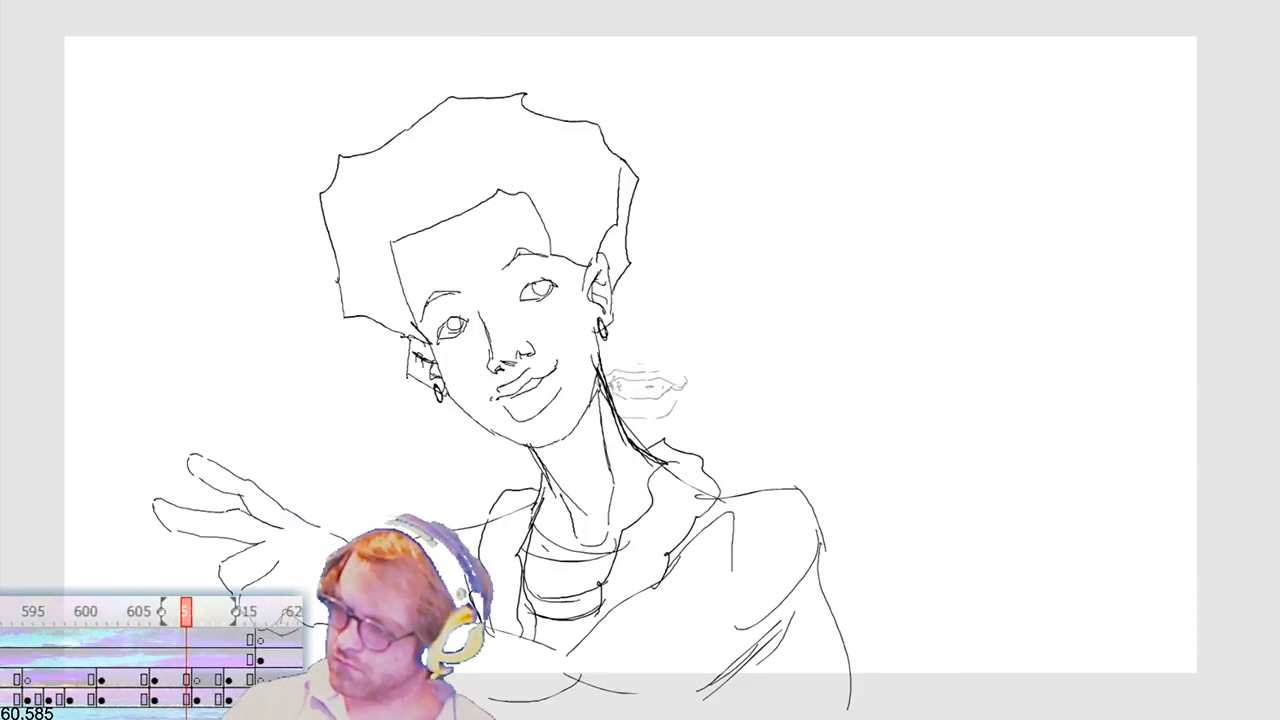
{"action": "key", "text": "space"}
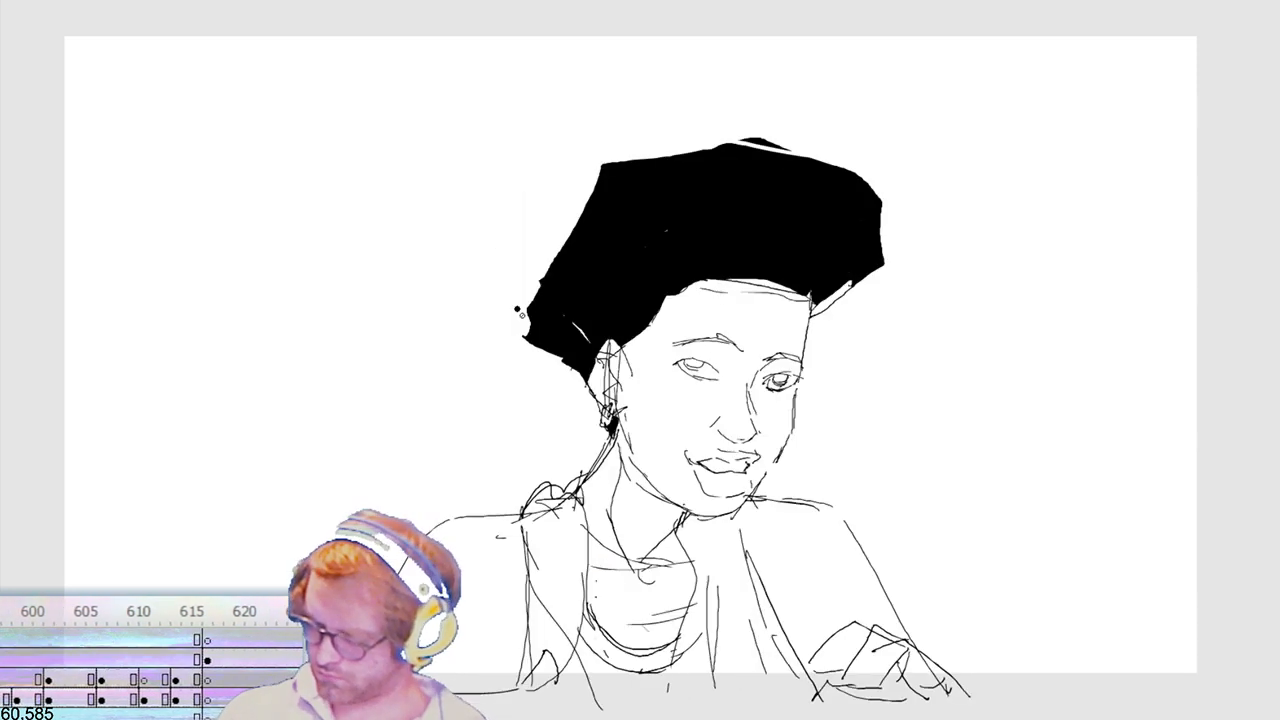
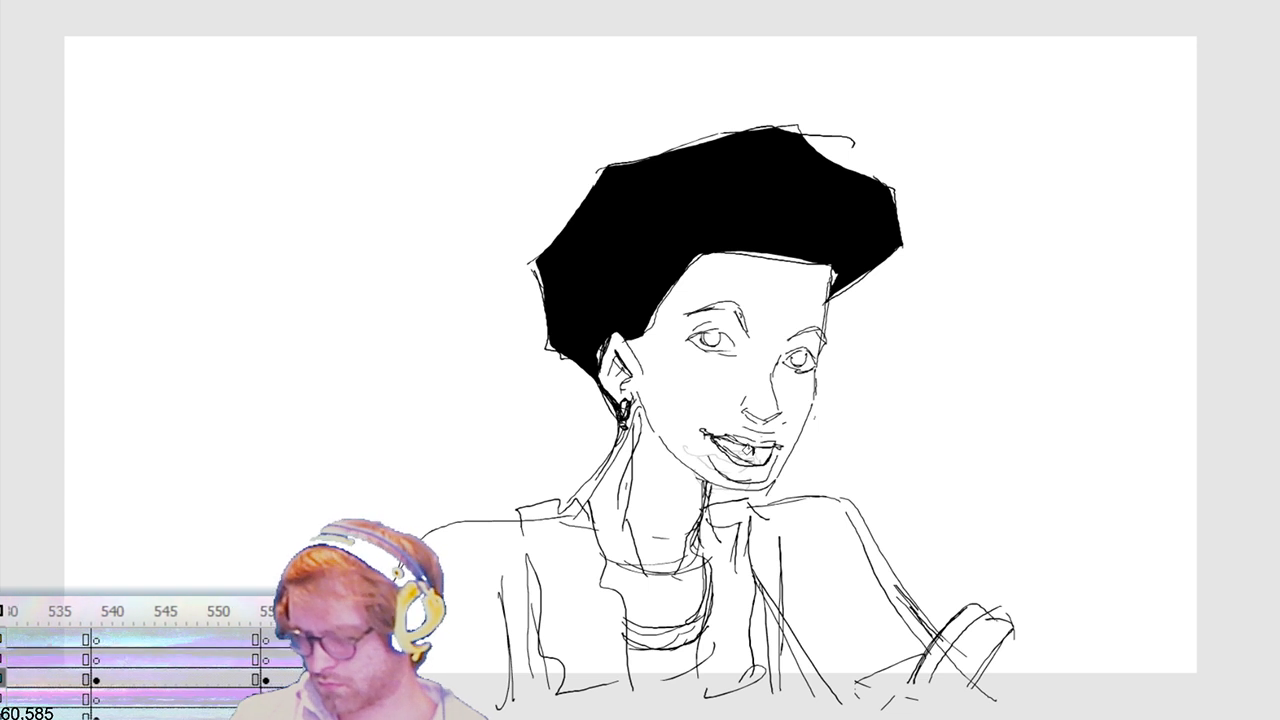
Step: Draw an open mouth with full lips and teeth on the turned black-haired frame with the raised fingers
{"action": "left_click", "coordinate": [751, 454]}
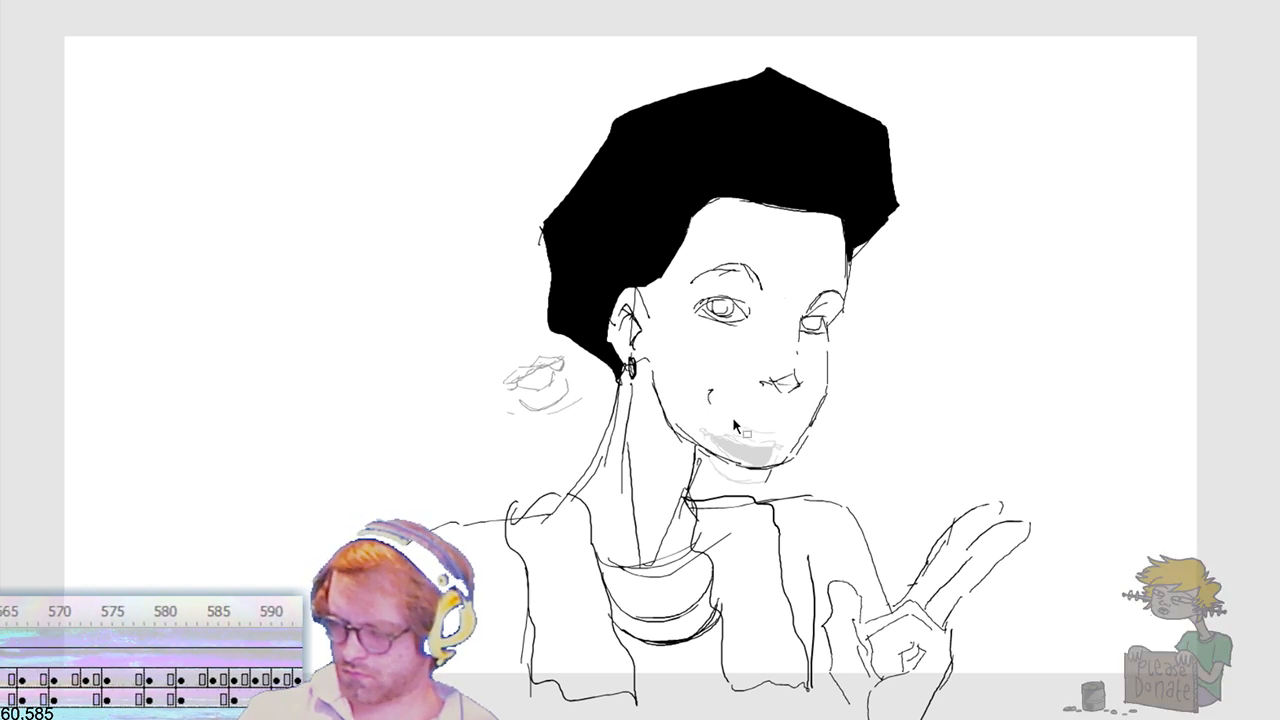
{"action": "left_click_drag", "start_coordinate": [714, 407], "coordinate": [729, 410]}
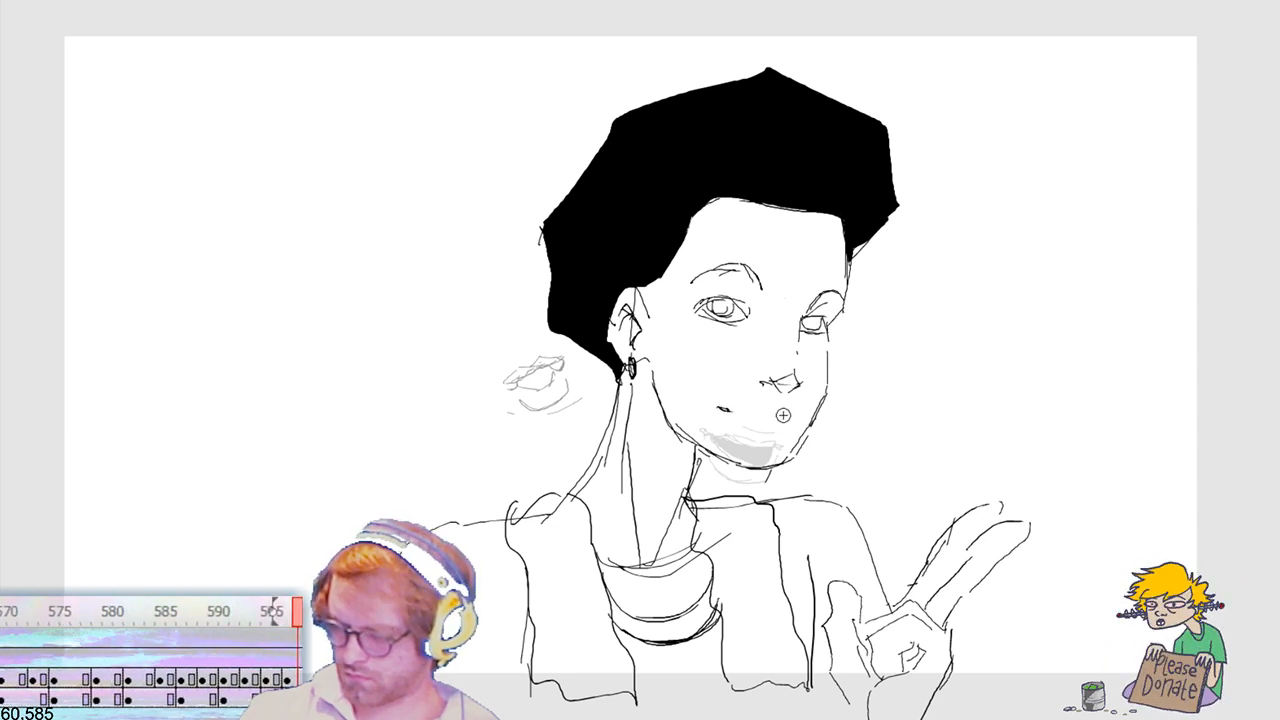
{"action": "left_click_drag", "start_coordinate": [758, 409], "coordinate": [790, 405]}
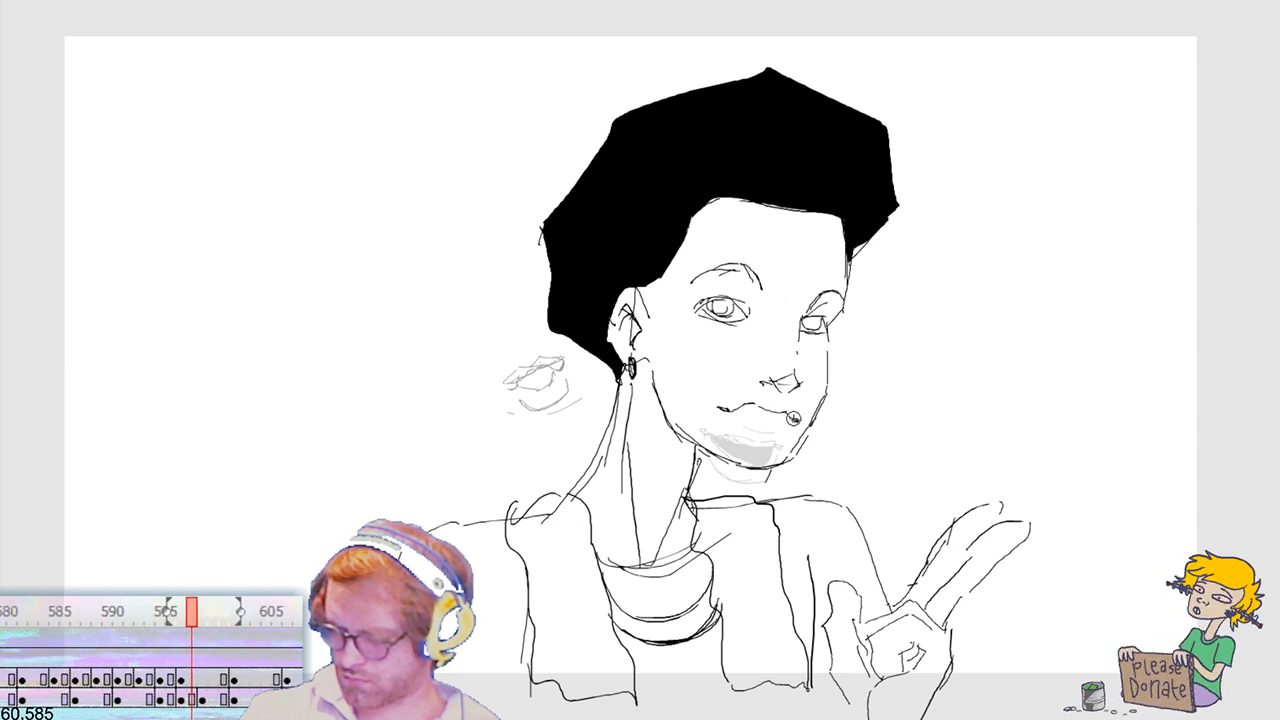
{"action": "mouse_move", "coordinate": [734, 416]}
{"action": "left_mouse_down"}
{"action": "mouse_move", "coordinate": [774, 428]}
{"action": "mouse_move", "coordinate": [736, 452]}
{"action": "mouse_move", "coordinate": [776, 460]}
{"action": "mouse_move", "coordinate": [720, 425]}
{"action": "mouse_move", "coordinate": [731, 452]}
{"action": "left_mouse_up"}
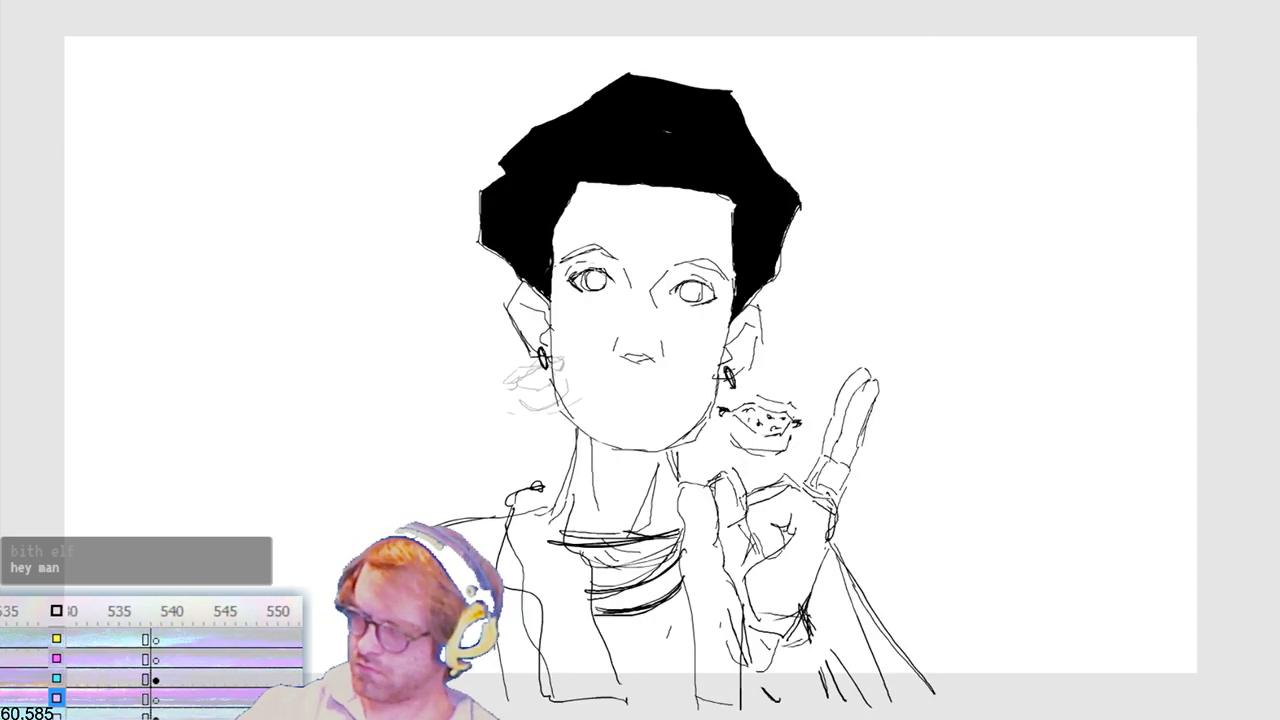
Step: Insert a blank mouth keyframe on the front-facing pointing frame, draw a wide-open rounded mouth, and compare it with the preceding frame
{"action": "key", "text": "F7"}
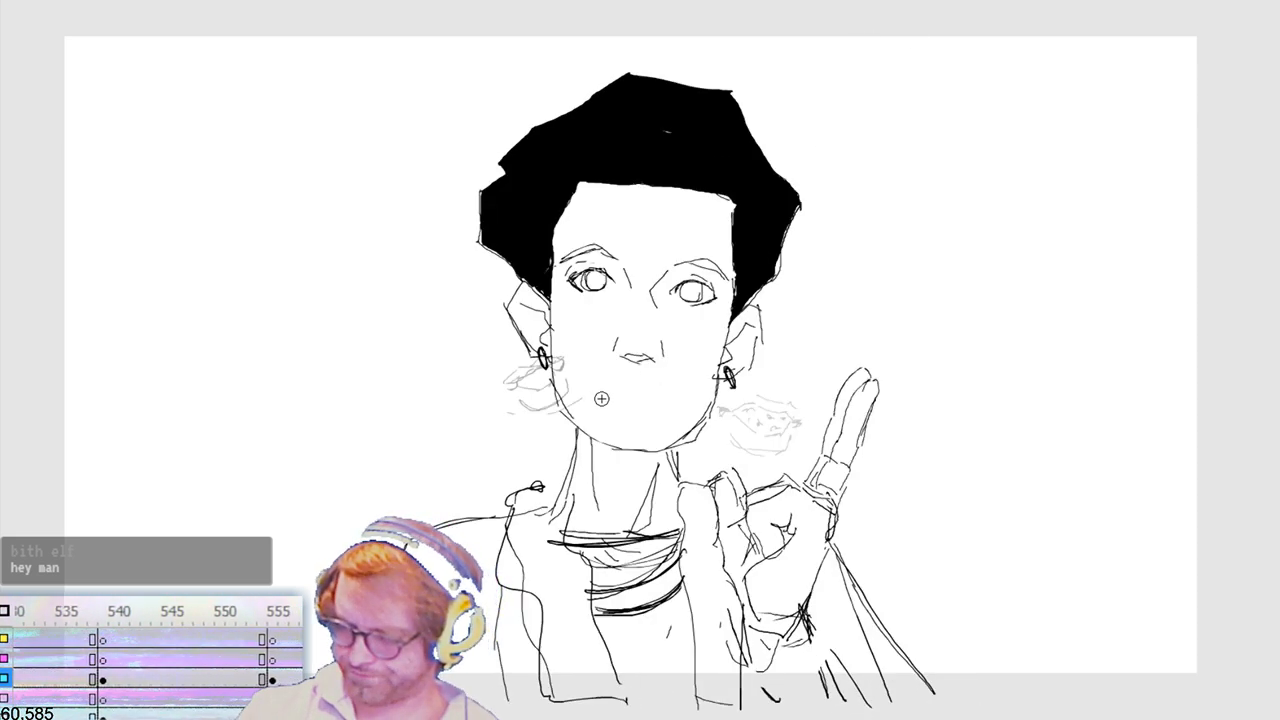
{"action": "mouse_move", "coordinate": [606, 384]}
{"action": "left_mouse_down"}
{"action": "mouse_move", "coordinate": [650, 382]}
{"action": "mouse_move", "coordinate": [675, 404]}
{"action": "left_mouse_up"}
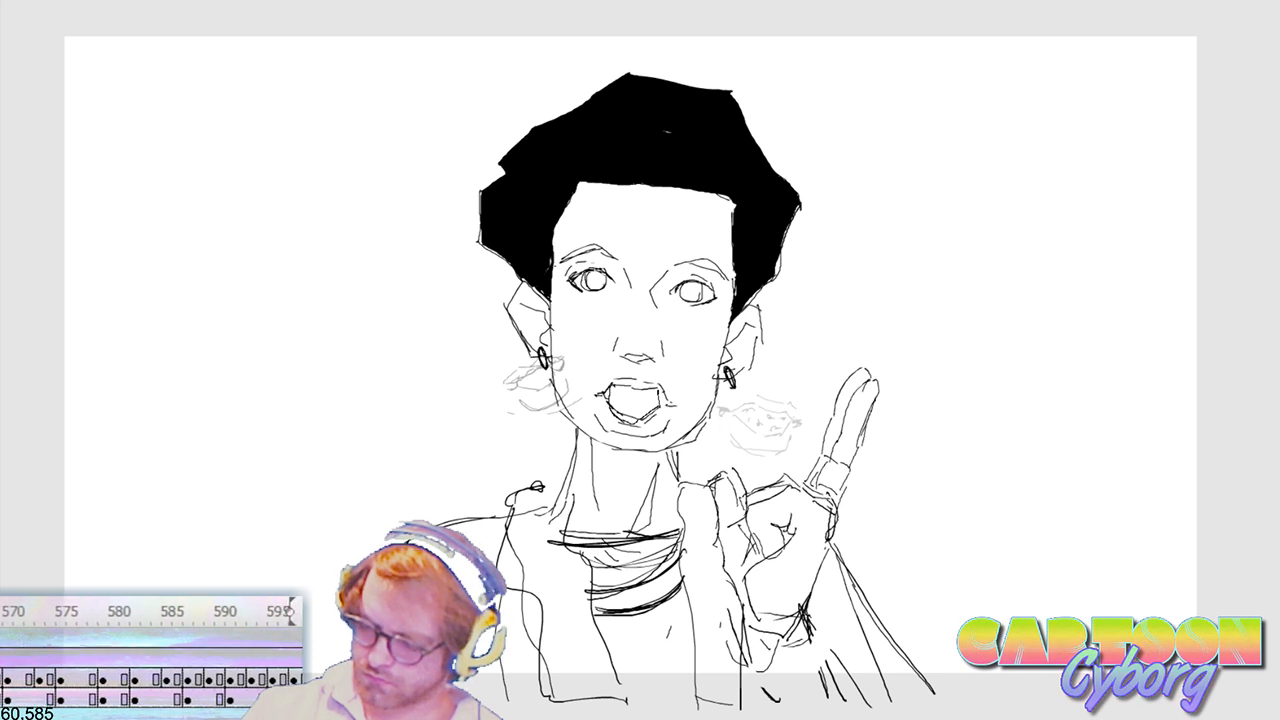
{"action": "key", "text": "Left"}
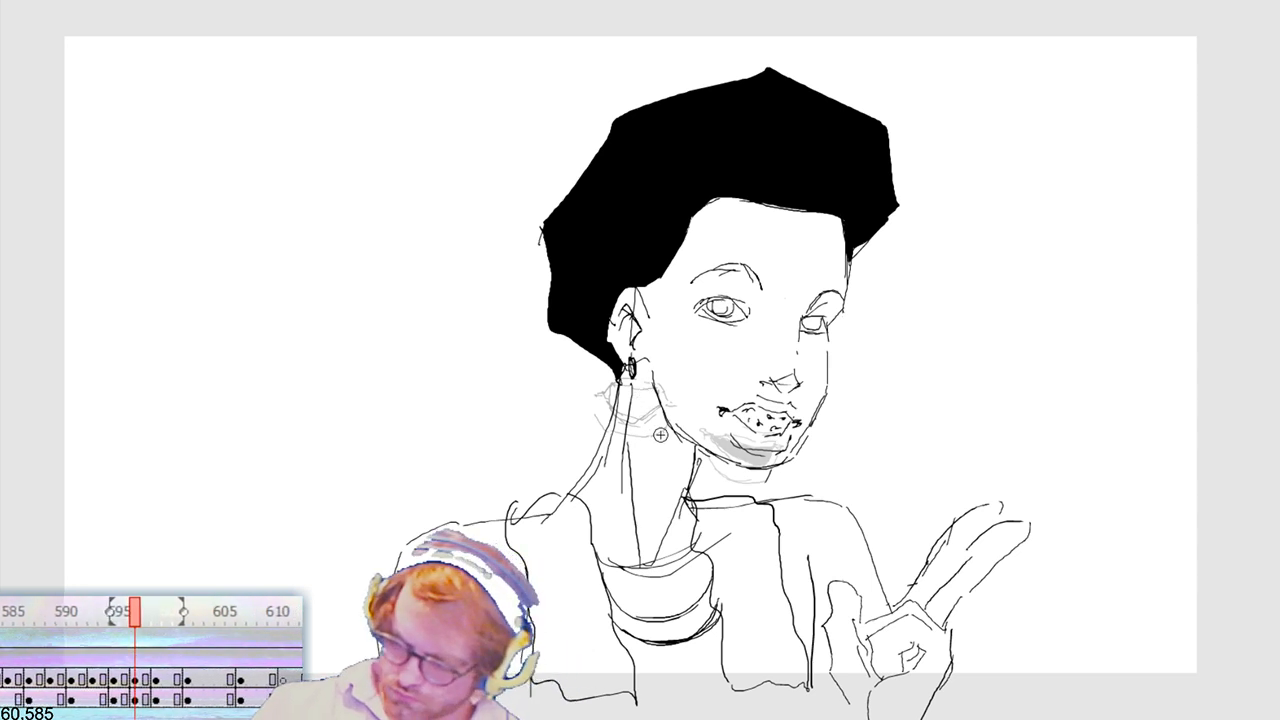
{"action": "key", "text": "Right"}
{"action": "key", "text": "Left"}
{"action": "key", "text": "Right"}
{"action": "key", "text": "Left"}
{"action": "key", "text": "Right"}
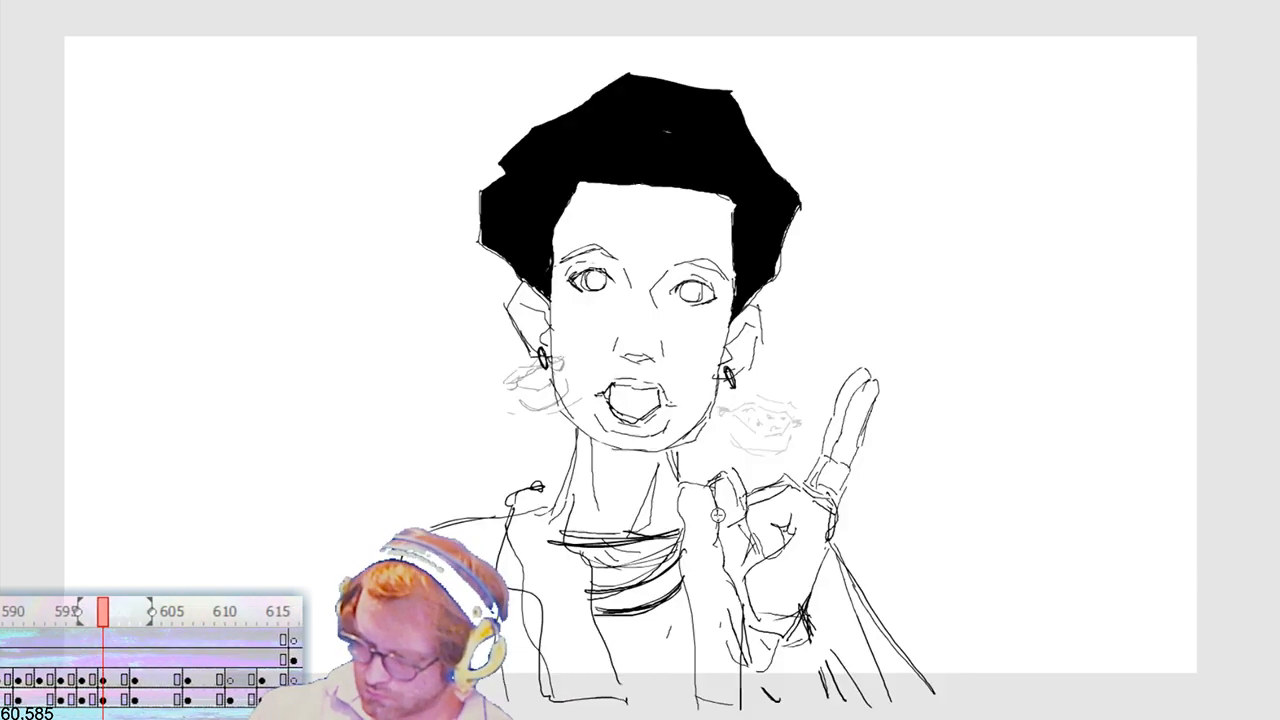
Step: Add small detail strokes inside the open mouth on the front-facing pointing frame
{"action": "left_click_drag", "start_coordinate": [634, 392], "coordinate": [646, 404]}
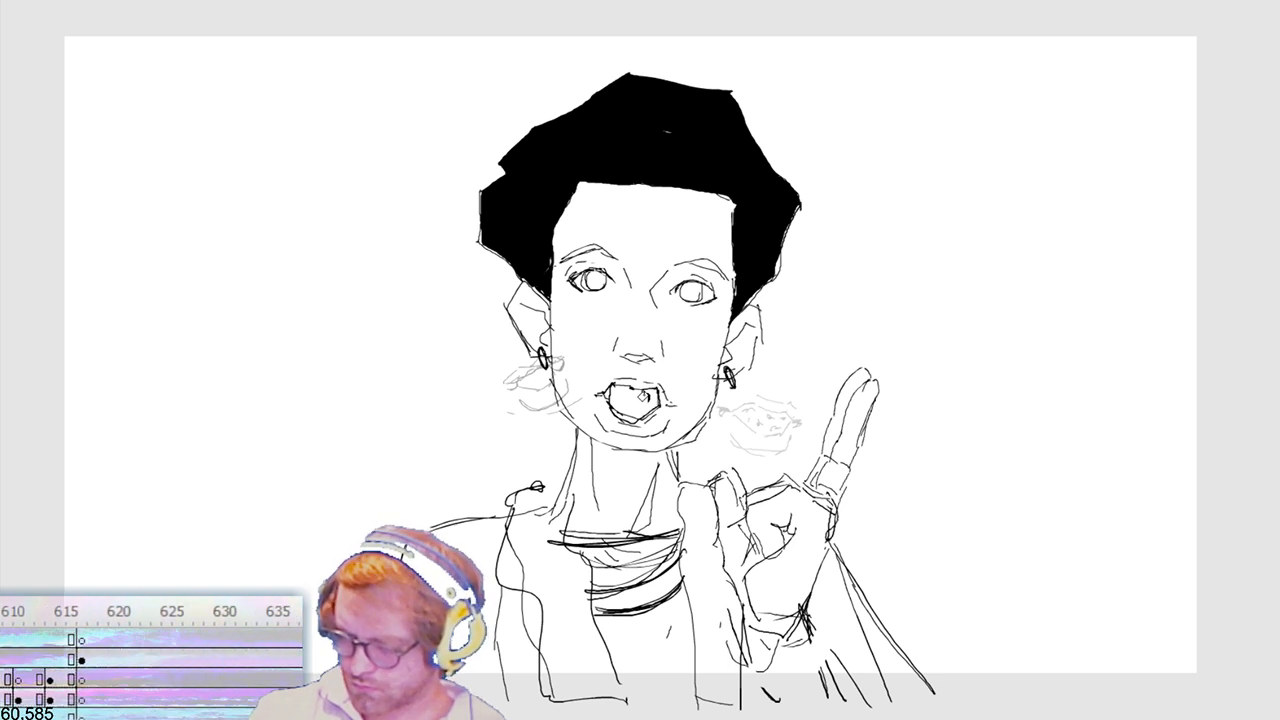
{"action": "left_click", "coordinate": [650, 398]}
{"action": "left_click_drag", "start_coordinate": [624, 414], "coordinate": [621, 406]}
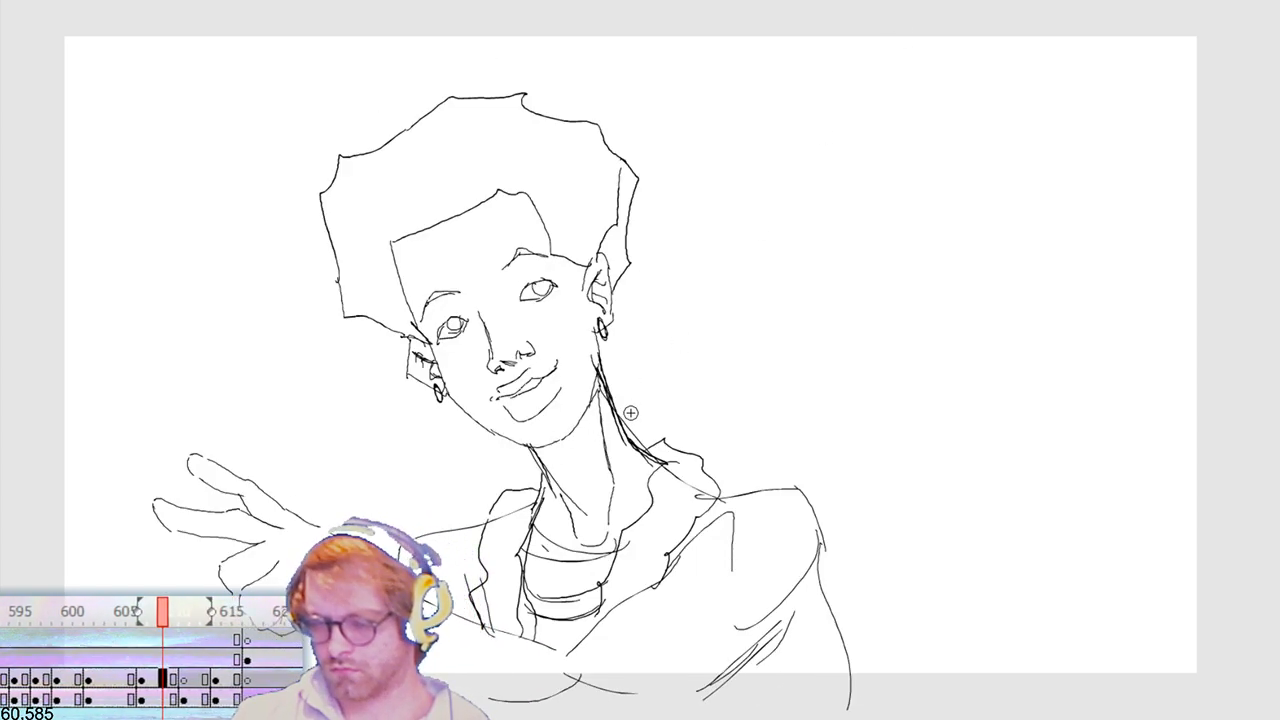
Step: Draw an open mouth with upper and lower lips on the tilted, unfilled-hair head and play back the animation
{"action": "left_click_drag", "start_coordinate": [560, 375], "coordinate": [506, 403]}
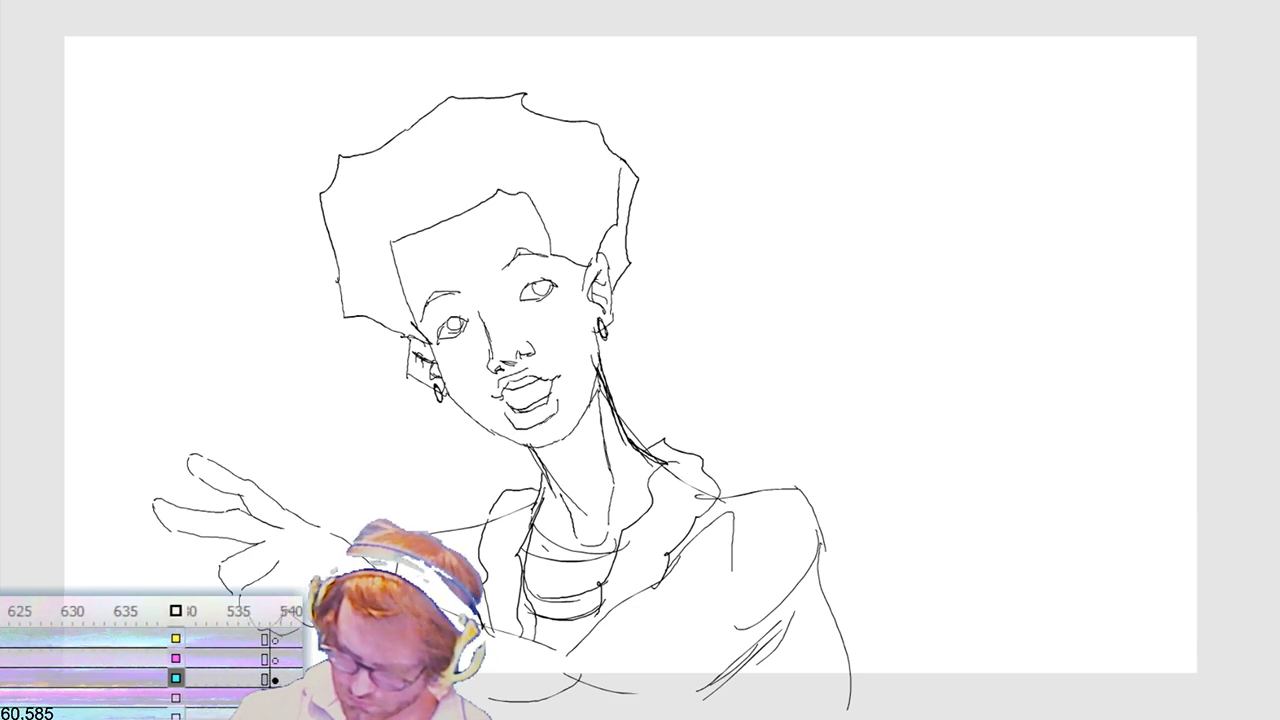
{"action": "key", "text": "space"}
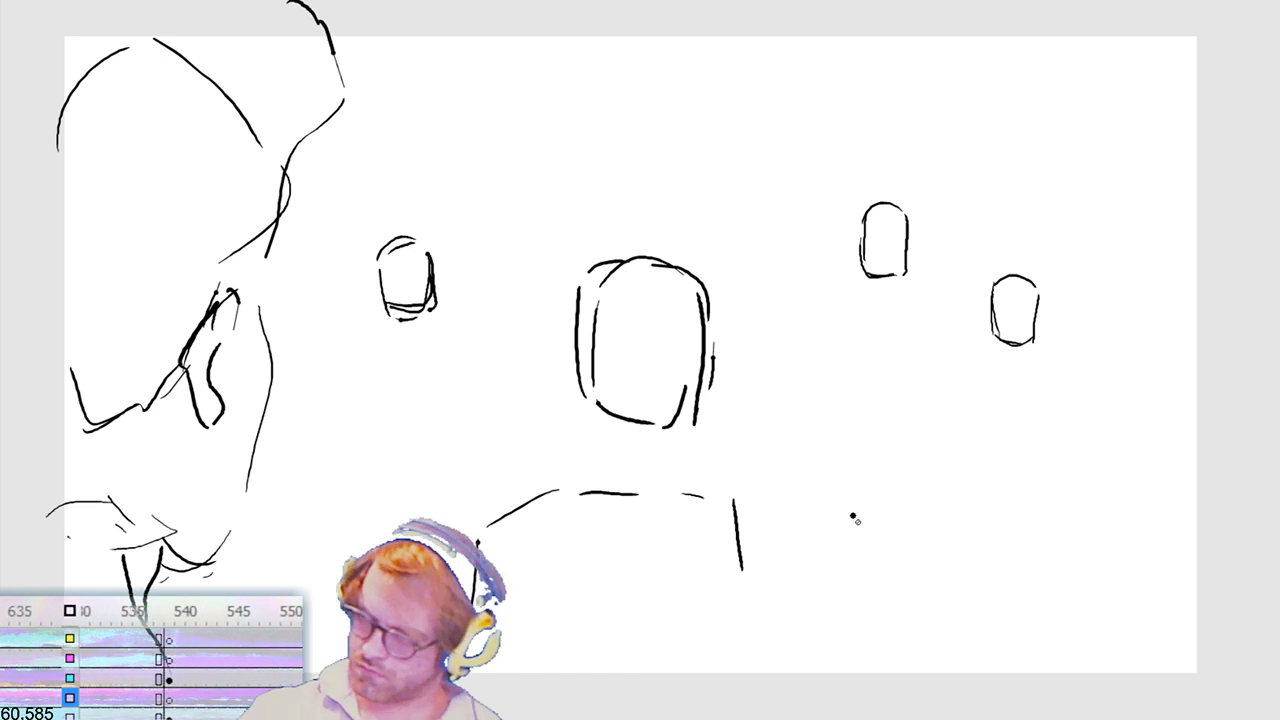
{"action": "key", "text": "space"}
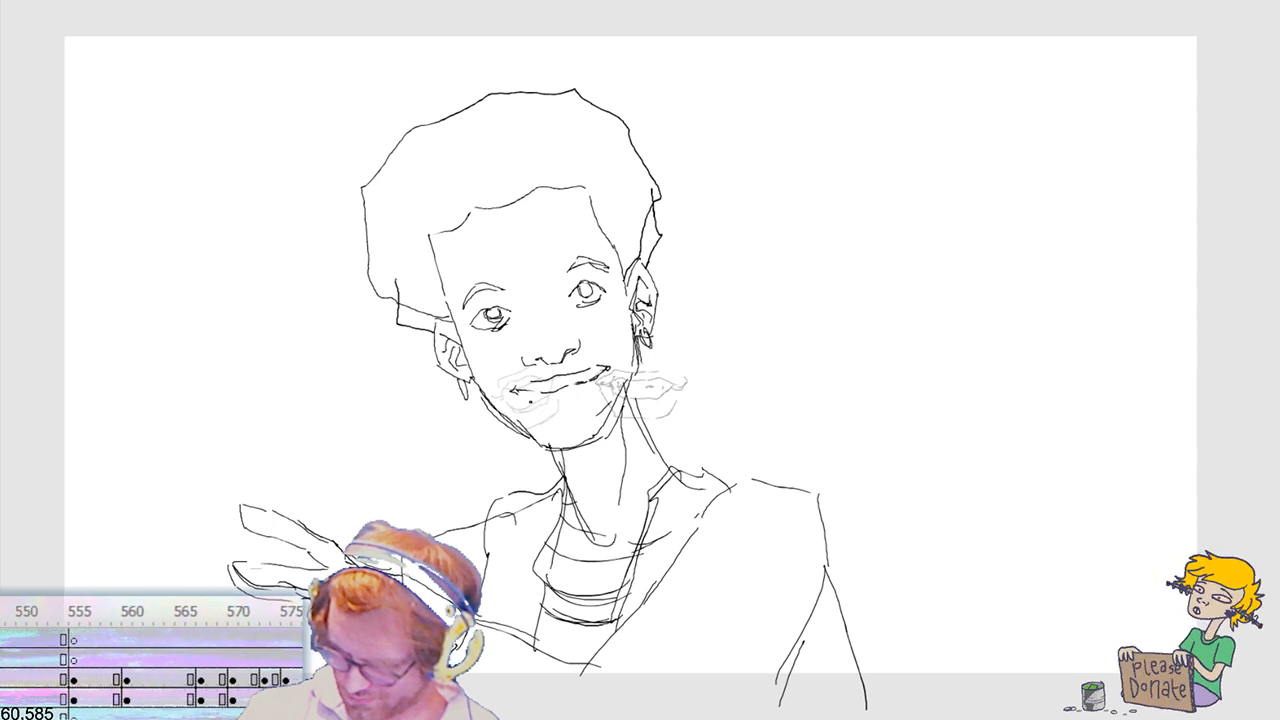
Step: Complete the wide smile with a lower-lip line and mouth corner on the slightly tilted, unfilled-hair head, then play it back
{"action": "mouse_move", "coordinate": [530, 400]}
{"action": "left_mouse_down"}
{"action": "mouse_move", "coordinate": [582, 410]}
{"action": "mouse_move", "coordinate": [606, 386]}
{"action": "left_mouse_up"}
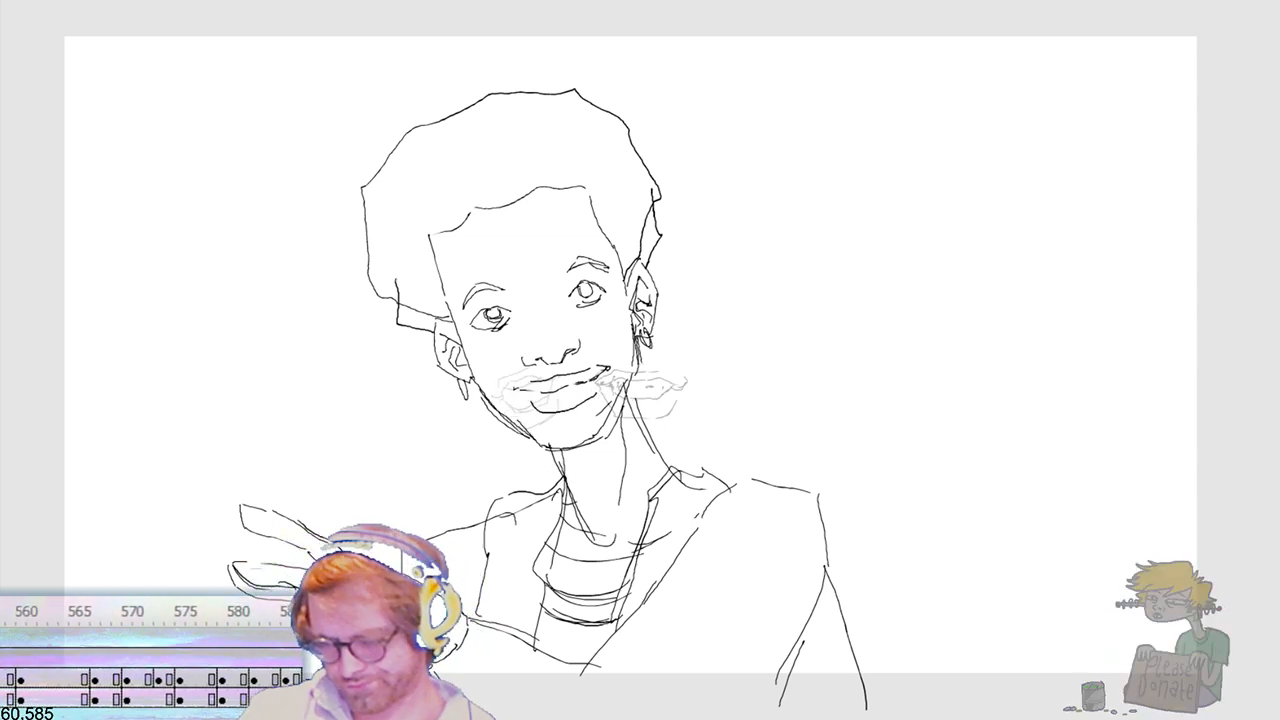
{"action": "left_click_drag", "start_coordinate": [514, 388], "coordinate": [532, 384]}
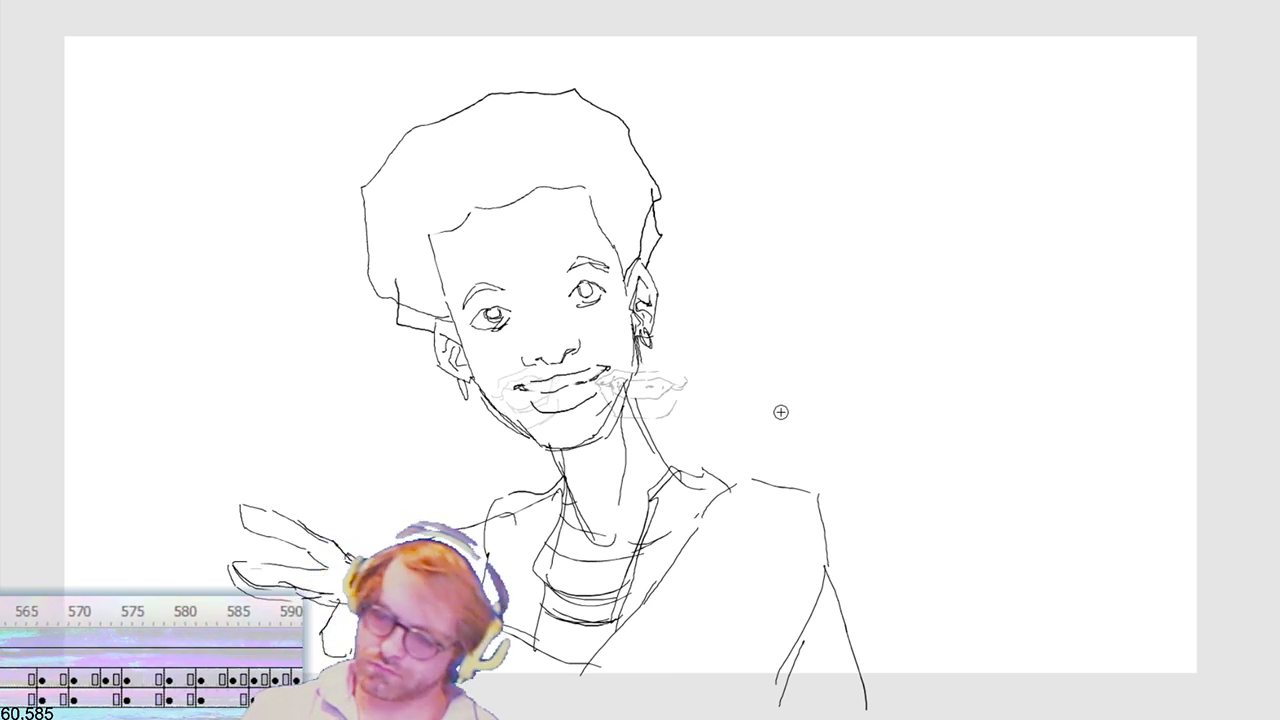
{"action": "key", "text": "space"}
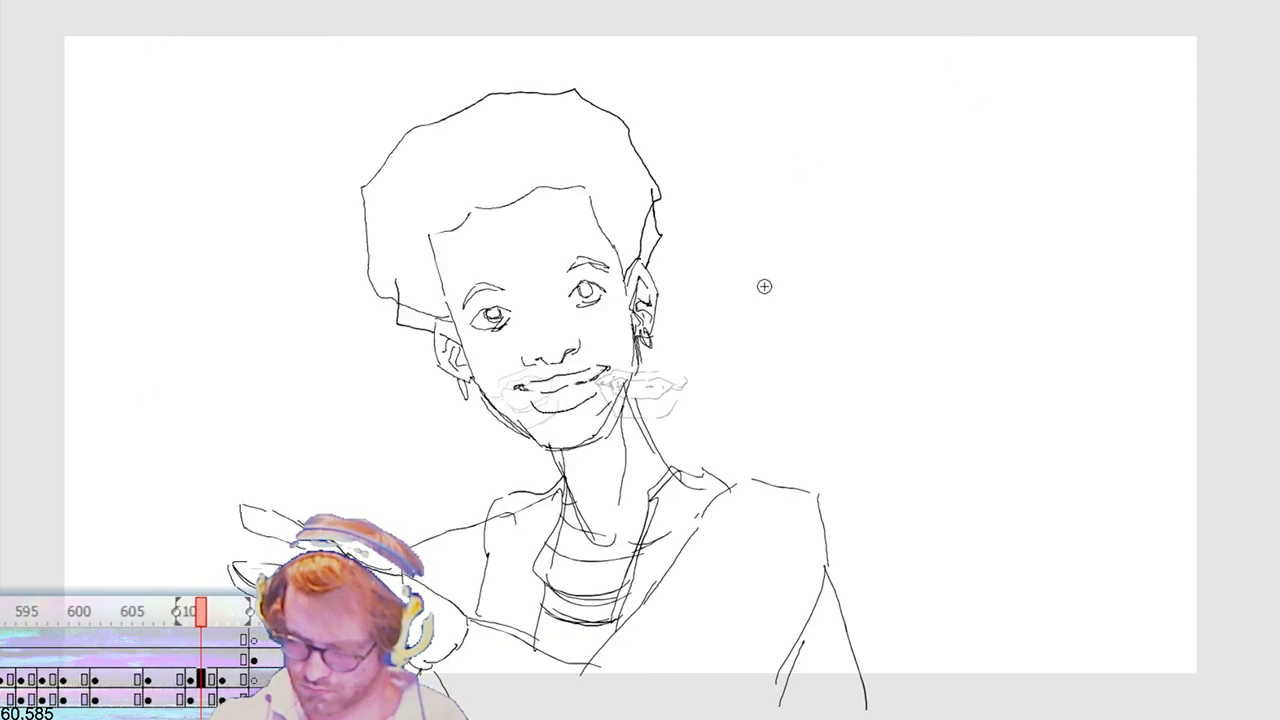
Step: Delete the wide smile on the slightly tilted head and draw a replacement mouth beneath the nose
{"action": "left_click_drag", "start_coordinate": [617, 350], "coordinate": [514, 442]}
{"action": "key", "text": "Delete"}
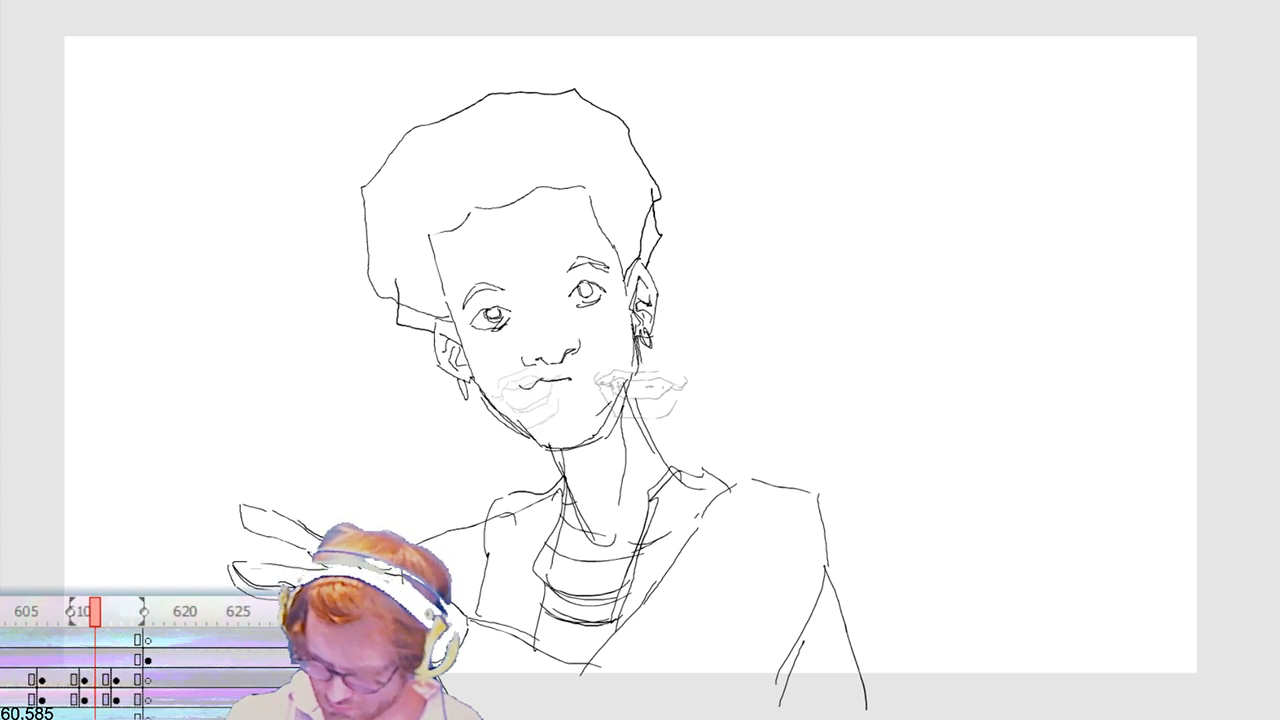
{"action": "mouse_move", "coordinate": [550, 391]}
{"action": "left_mouse_down"}
{"action": "mouse_move", "coordinate": [523, 386]}
{"action": "mouse_move", "coordinate": [589, 401]}
{"action": "mouse_move", "coordinate": [558, 374]}
{"action": "left_mouse_up"}
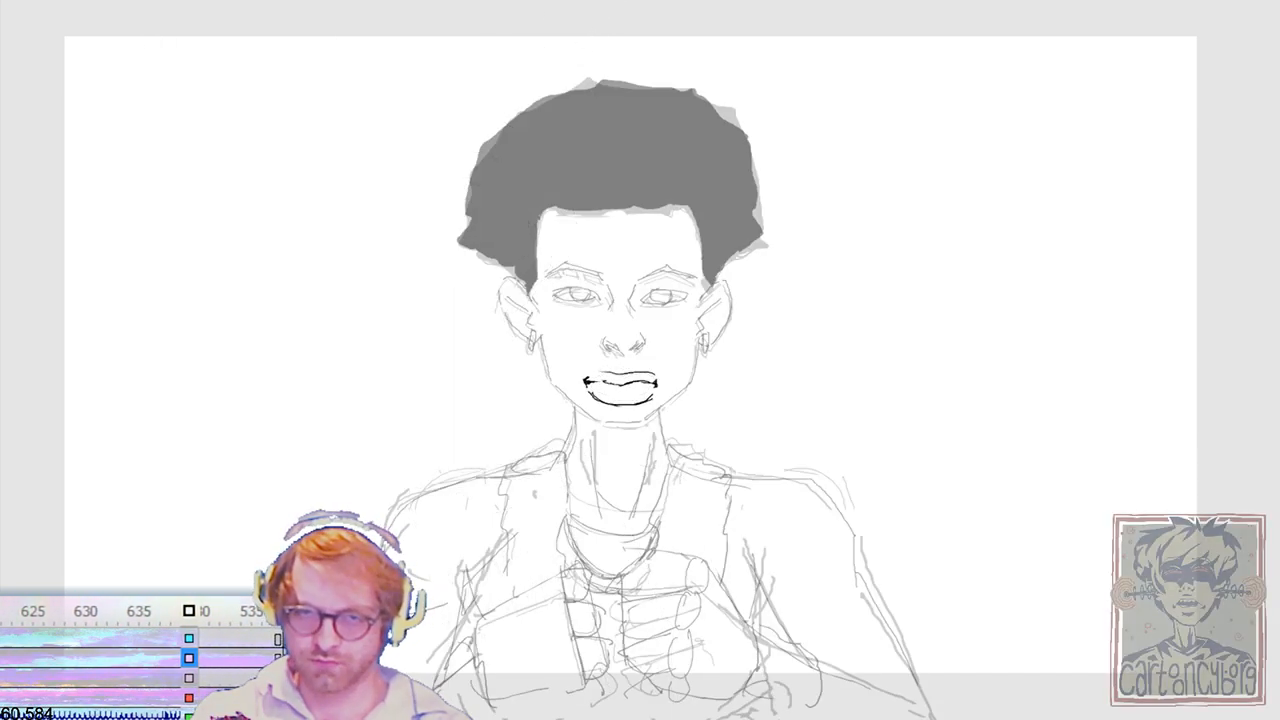
Step: Display the mouth layer as coloured outlines over the grey body sketch on the front-facing frame with the clenched hands
{"action": "key", "text": "Return"}
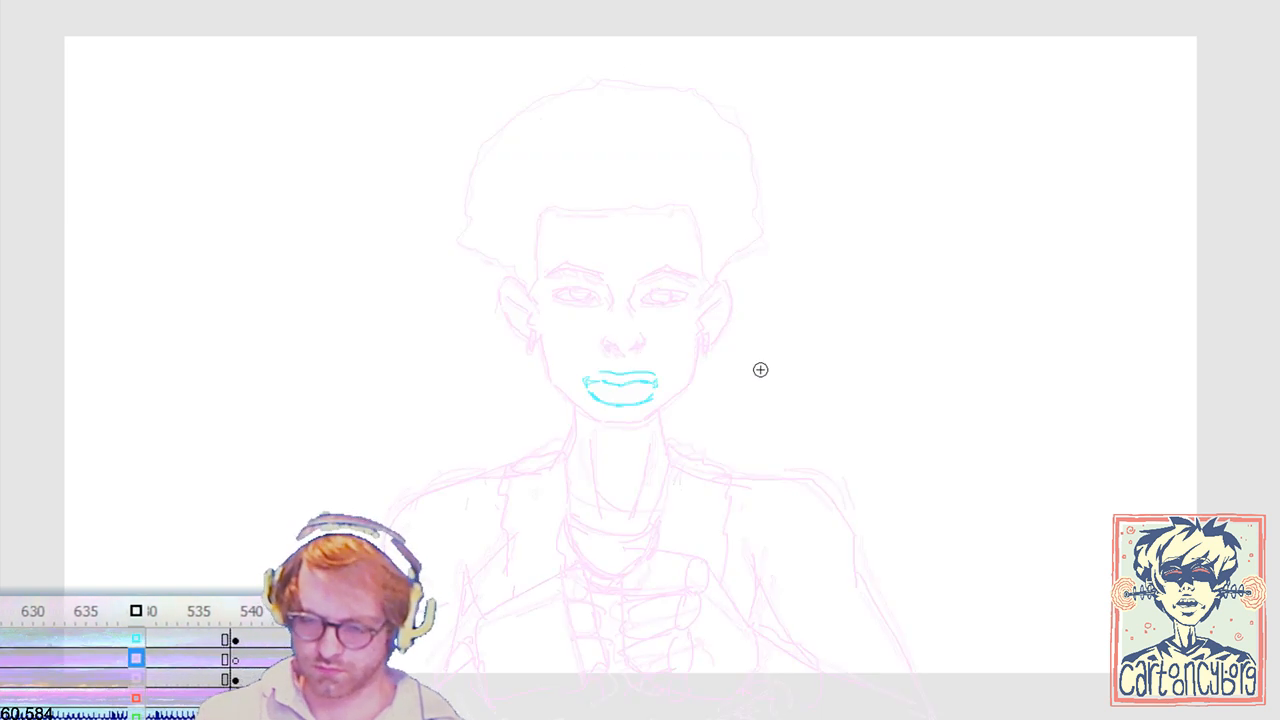
{"action": "key", "text": "Right"}
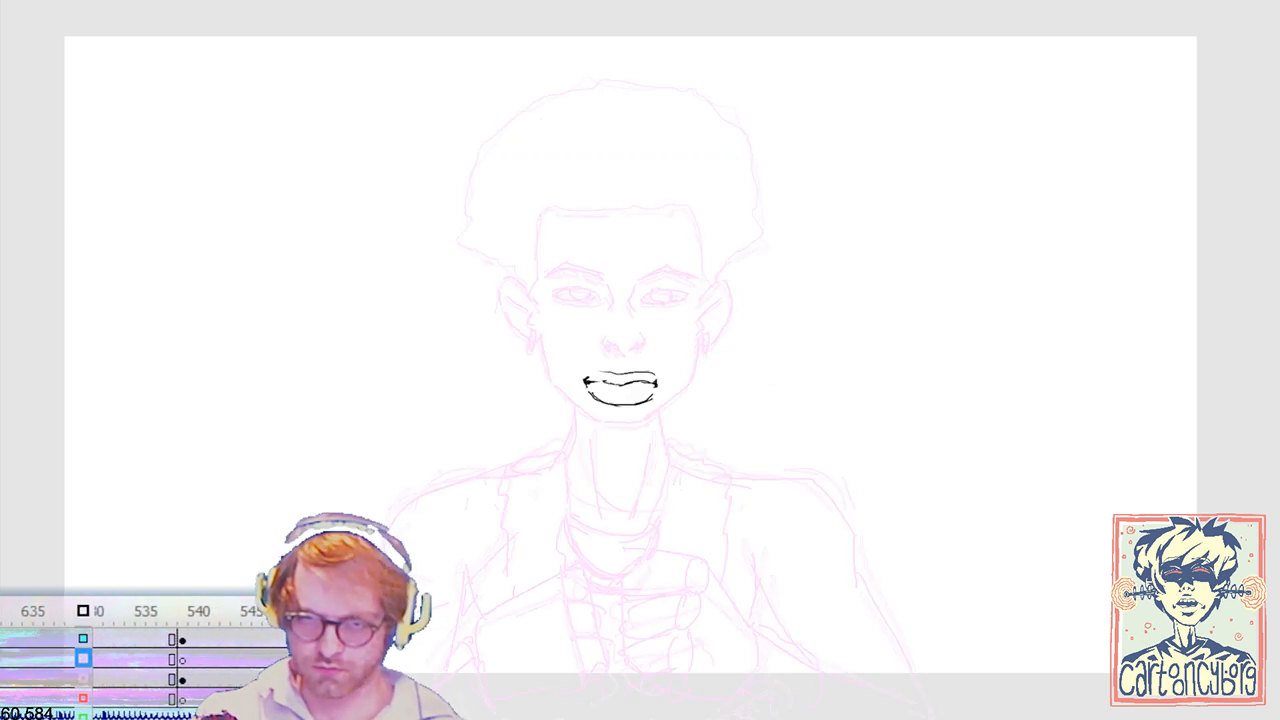
{"action": "key", "text": "Right"}
{"action": "key", "text": "Right"}
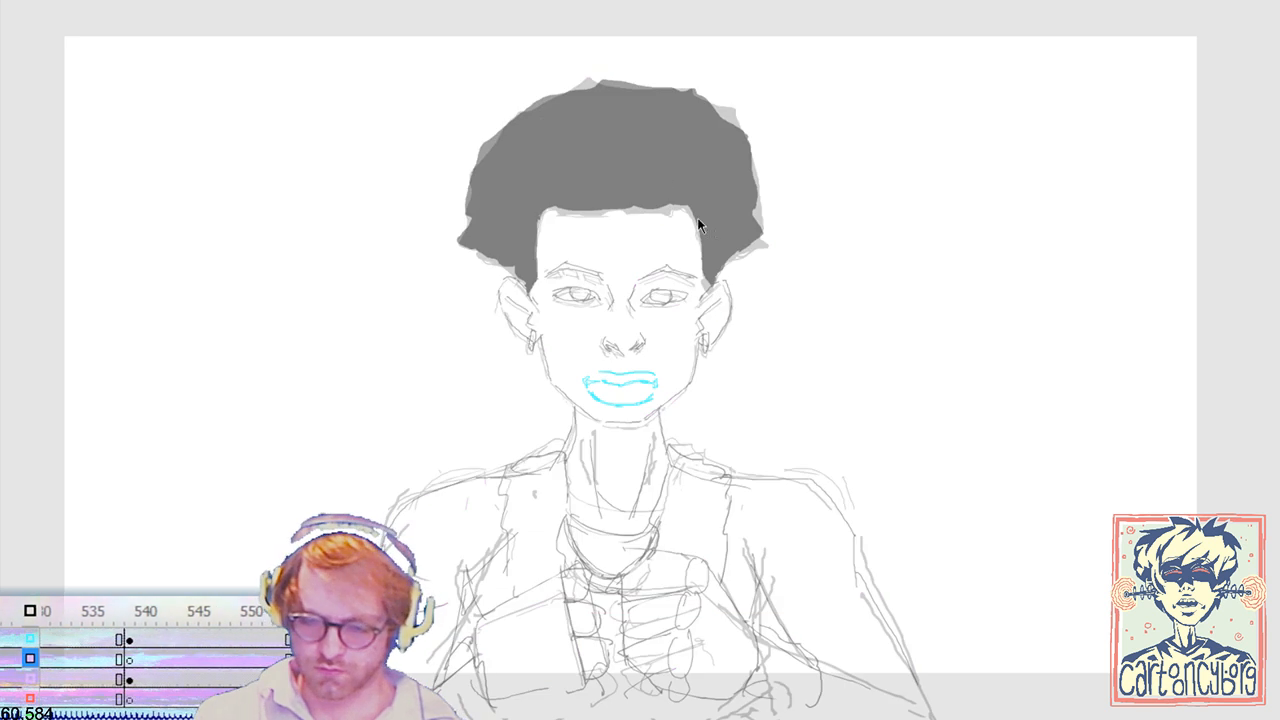
{"action": "key", "text": "Right"}
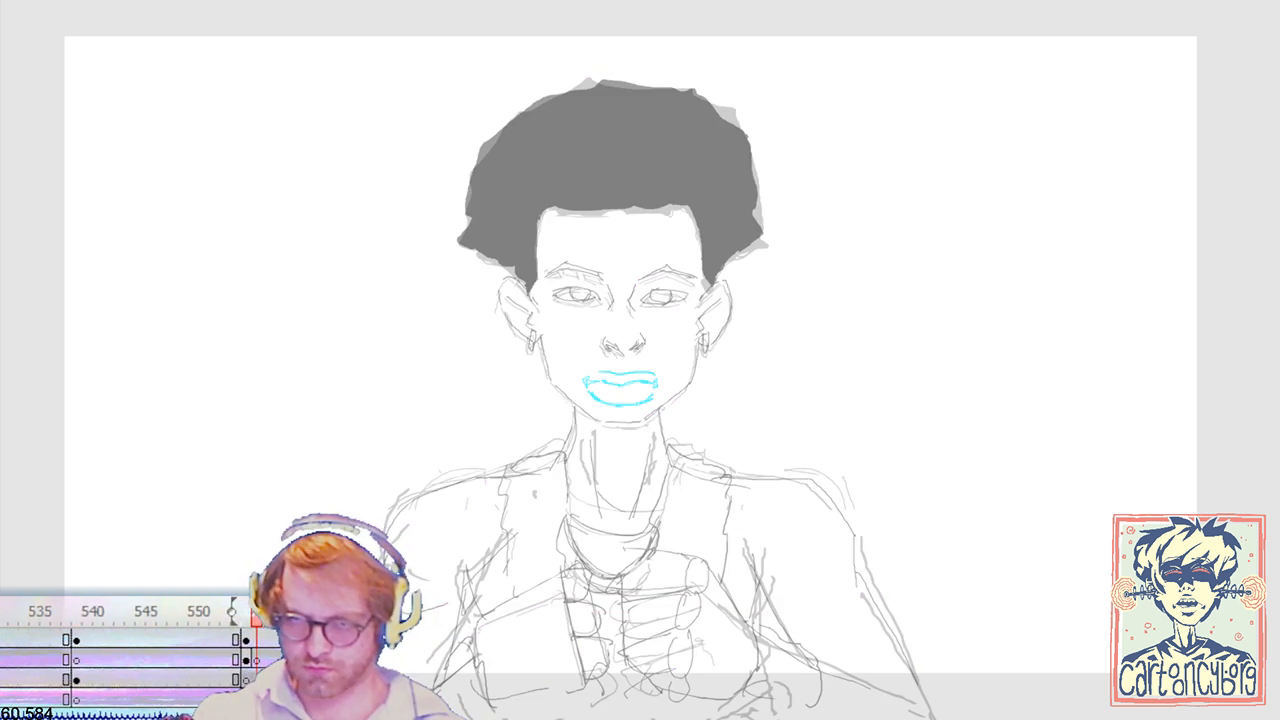
{"action": "key", "text": "Right"}
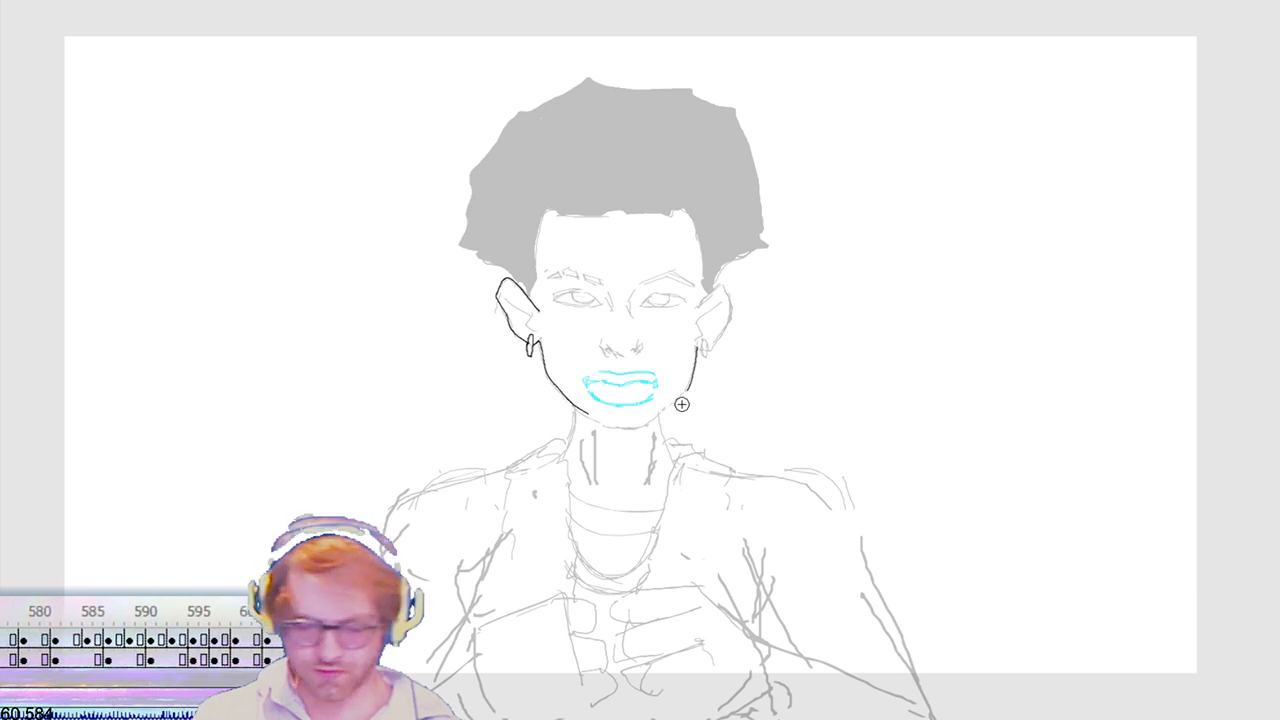
Step: Undo the rough right-hand jaw strokes and ink the jawline, earring and ear on that side of the front-facing head
{"action": "key", "text": "ctrl+z"}
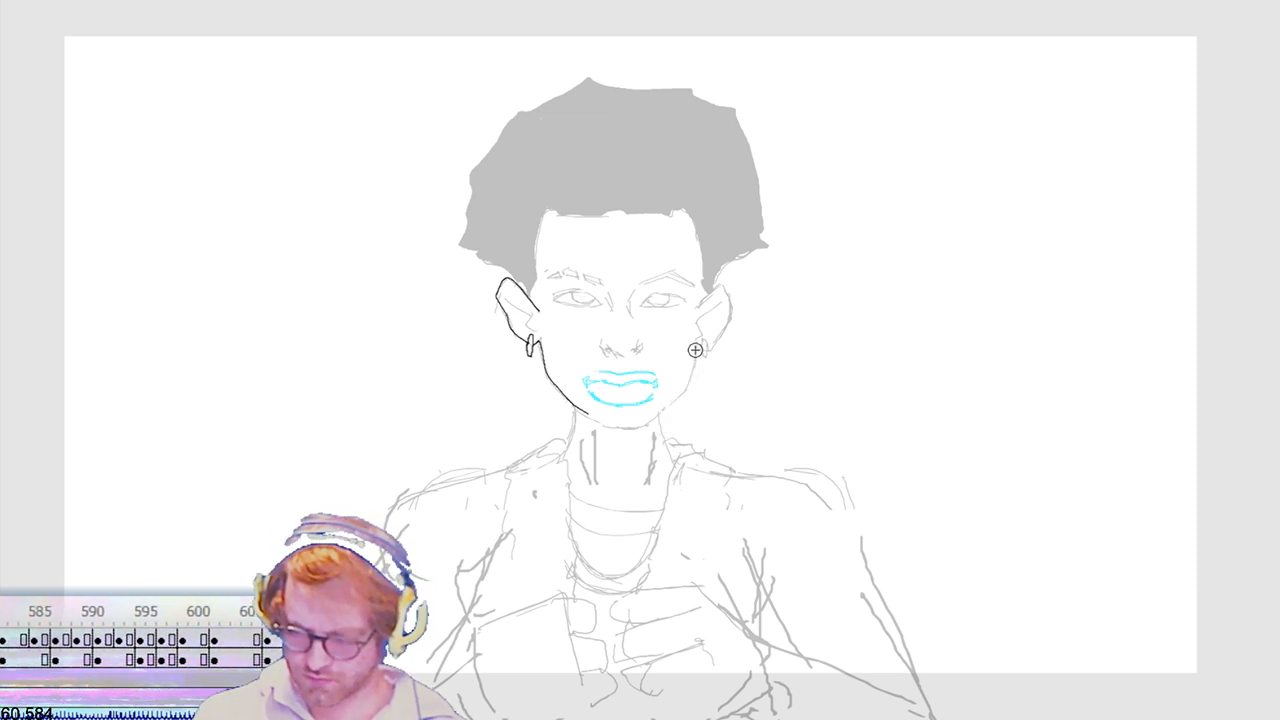
{"action": "key", "text": "ctrl+z"}
{"action": "left_click_drag", "start_coordinate": [691, 354], "coordinate": [693, 368]}
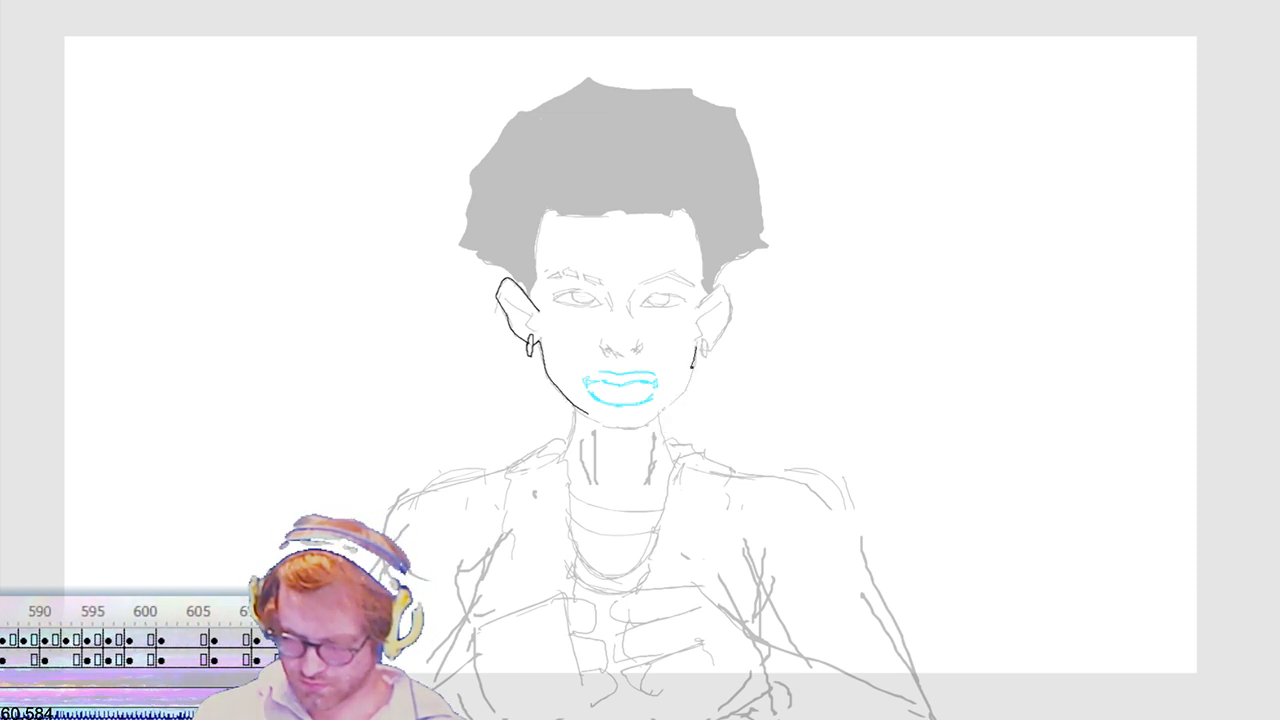
{"action": "key", "text": "ctrl+z"}
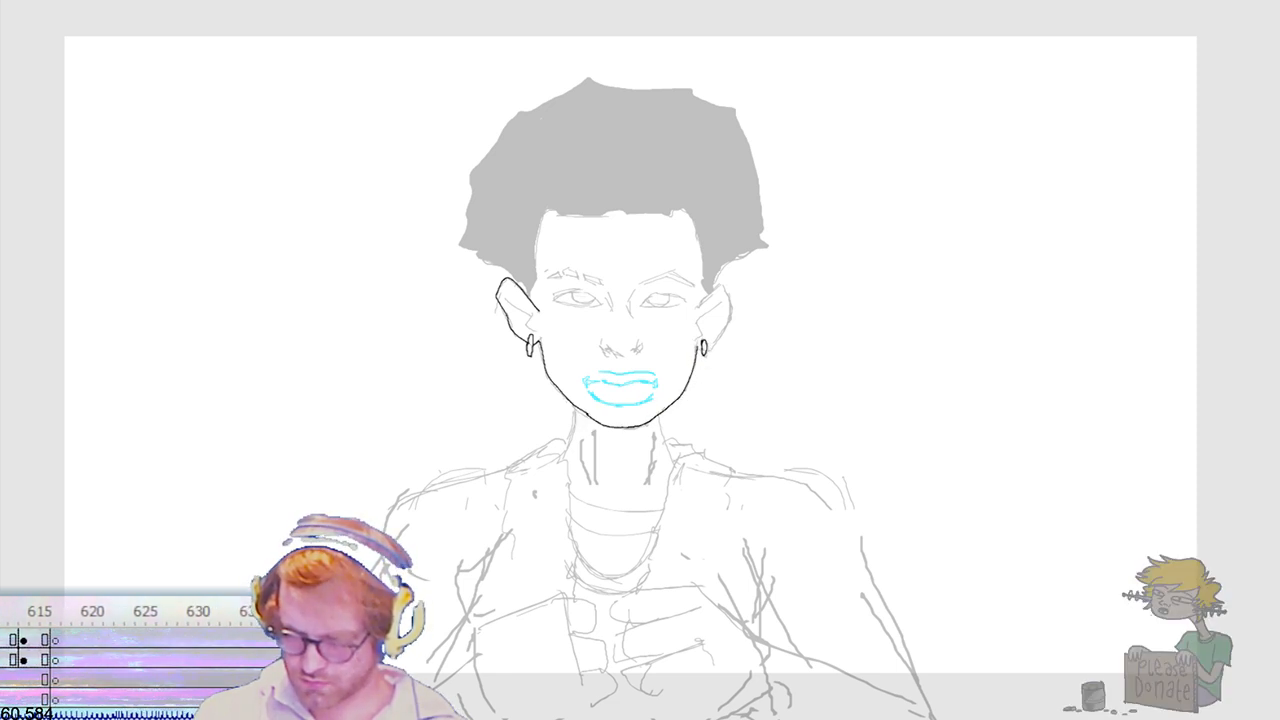
{"action": "mouse_move", "coordinate": [722, 340]}
{"action": "left_mouse_down"}
{"action": "mouse_move", "coordinate": [715, 289]}
{"action": "mouse_move", "coordinate": [698, 320]}
{"action": "left_mouse_up"}
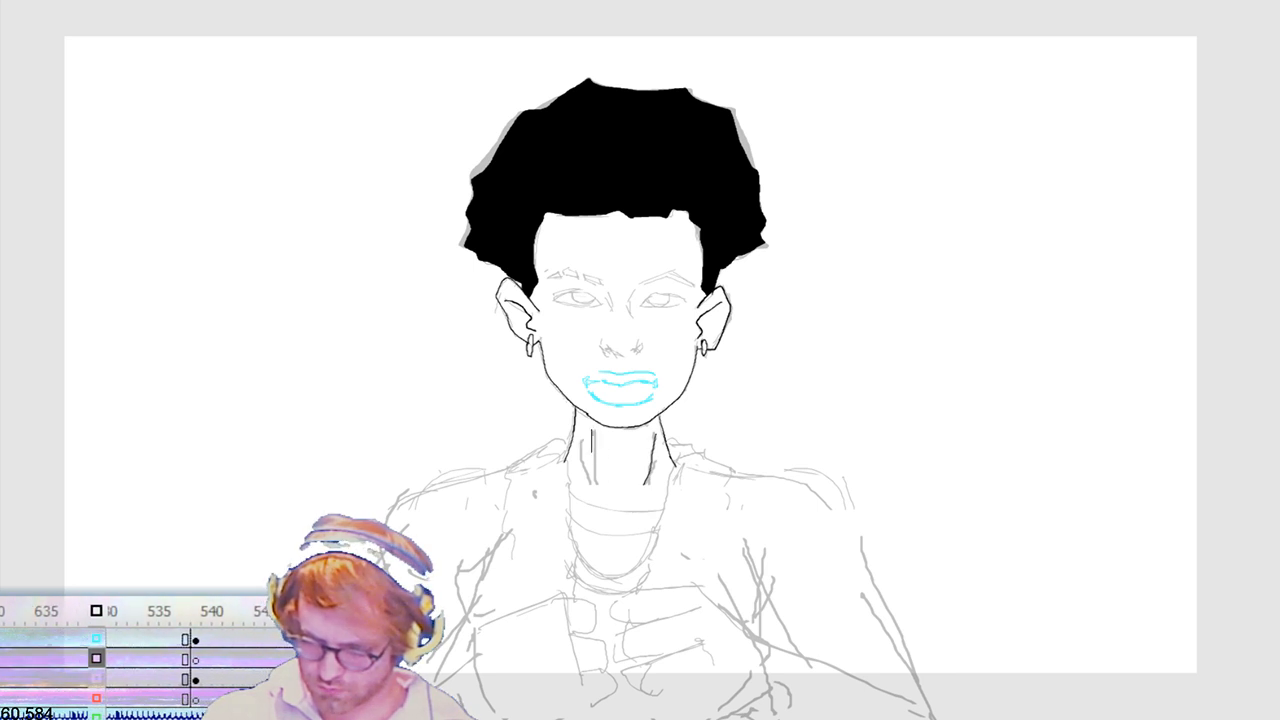
Step: Ink the inner neck line and the curved band at the base of the neck on the front-facing figure
{"action": "left_click_drag", "start_coordinate": [591, 440], "coordinate": [597, 490]}
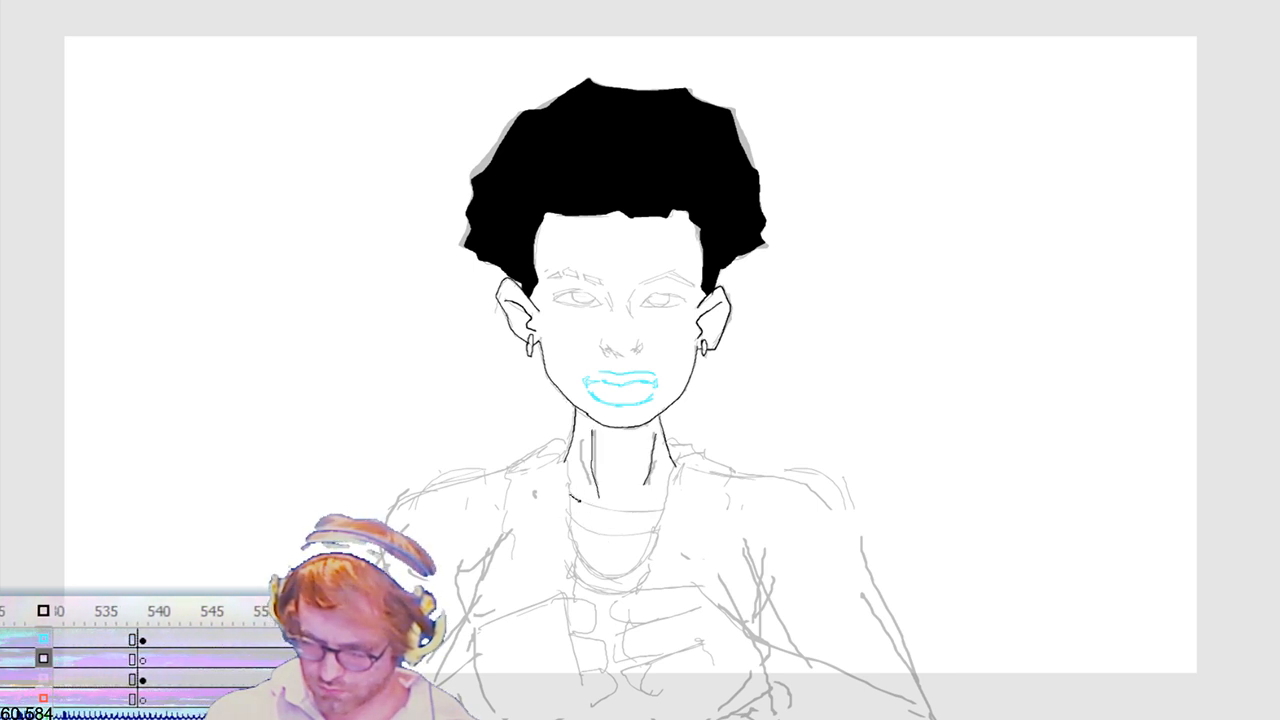
{"action": "left_click_drag", "start_coordinate": [663, 510], "coordinate": [662, 514]}
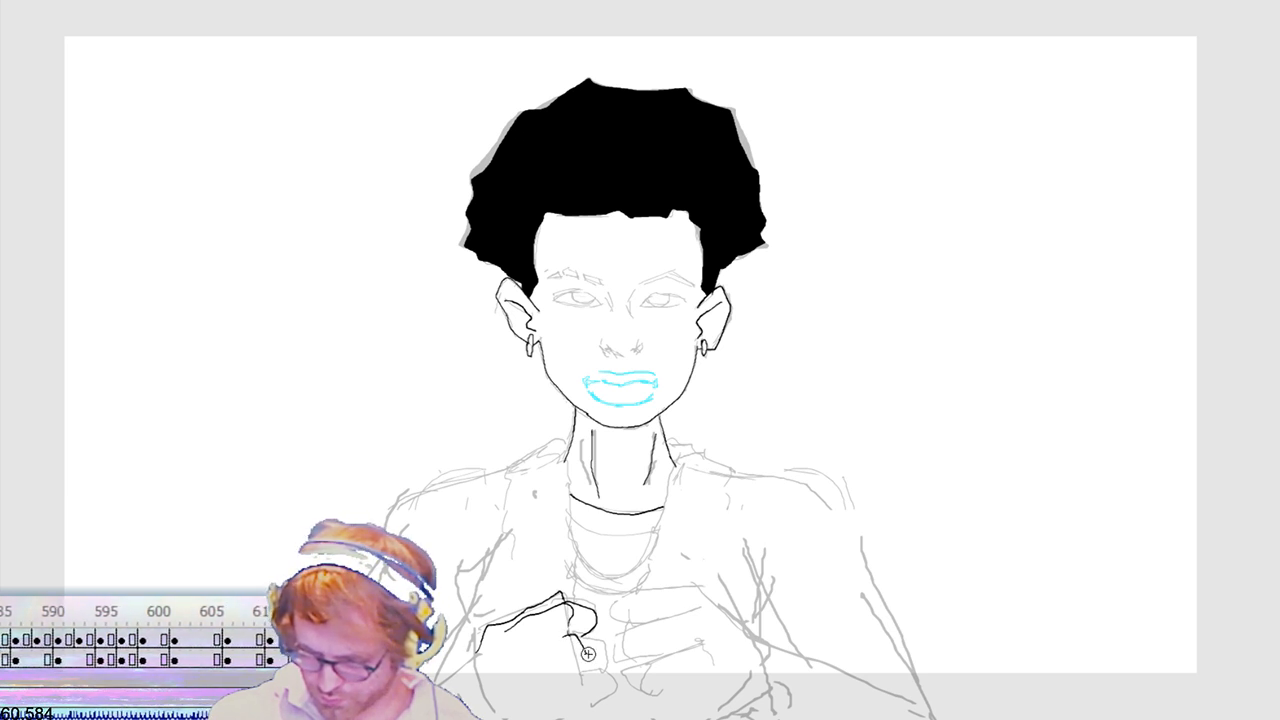
Step: Ink the curled fingers and lower edge of the fist on the left side of the front-facing figure
{"action": "left_click_drag", "start_coordinate": [579, 646], "coordinate": [583, 668]}
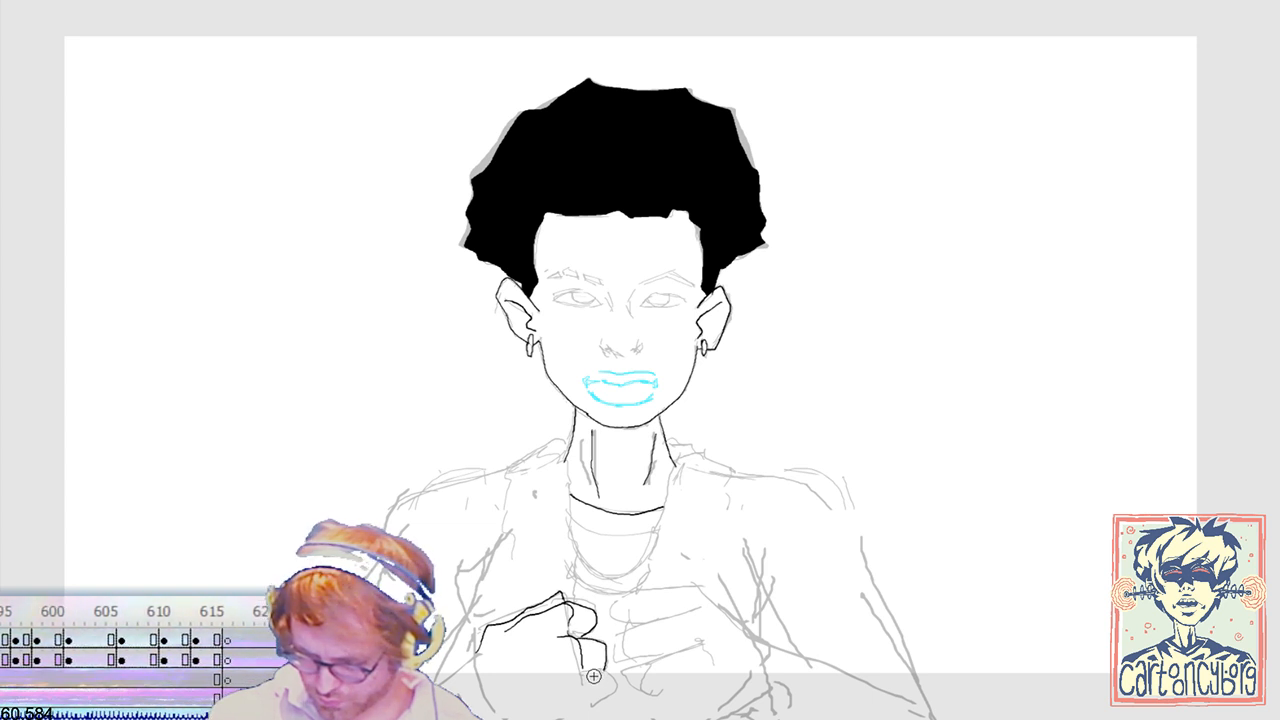
{"action": "left_click_drag", "start_coordinate": [584, 678], "coordinate": [586, 700]}
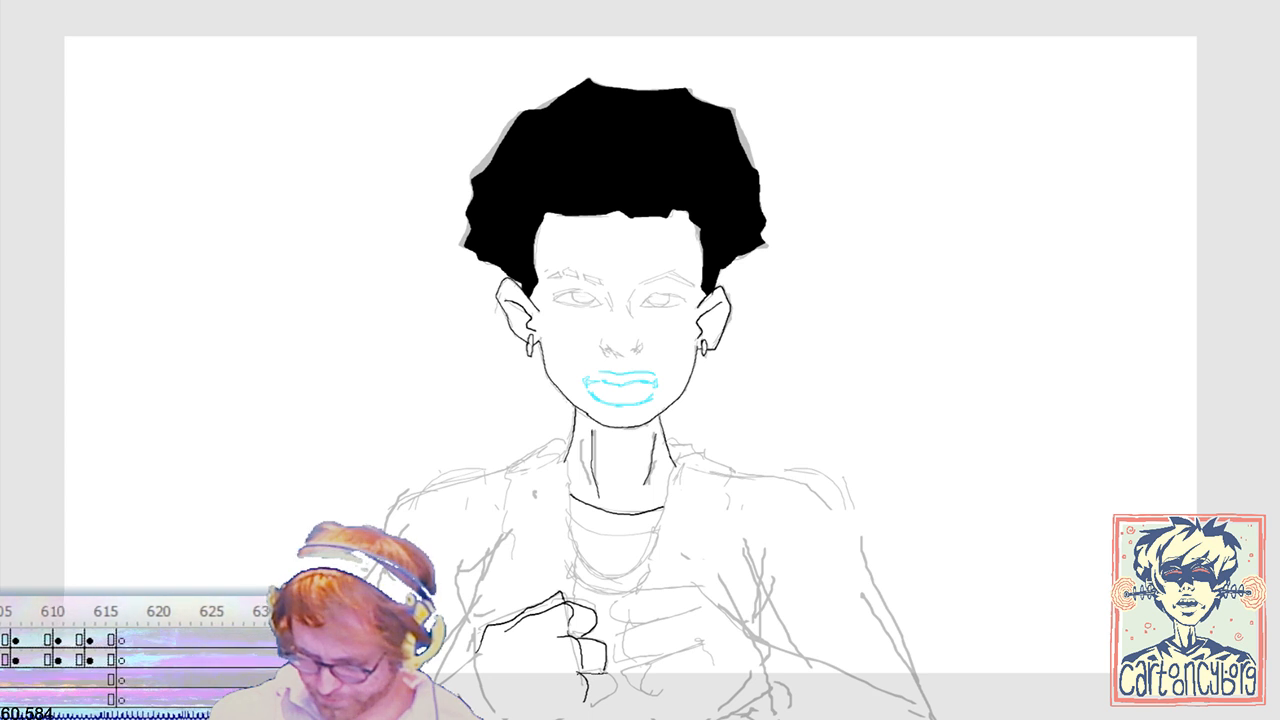
{"action": "left_click_drag", "start_coordinate": [583, 701], "coordinate": [604, 676]}
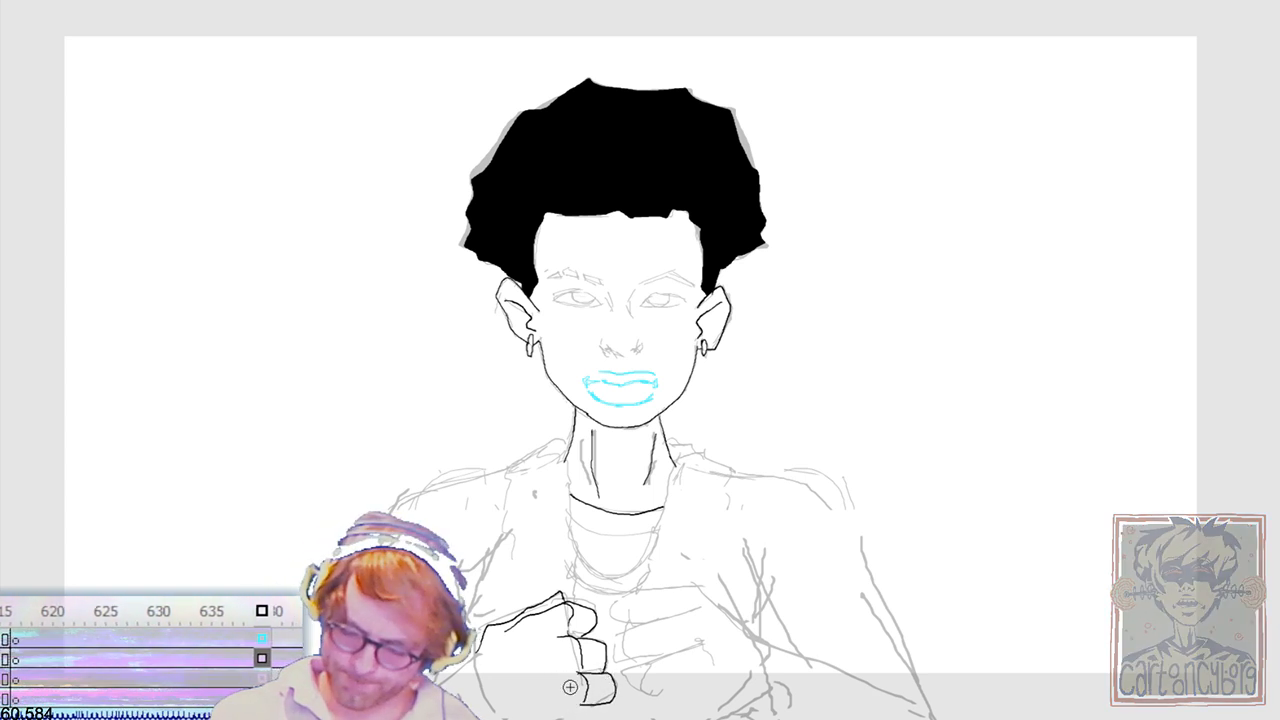
{"action": "left_click_drag", "start_coordinate": [570, 704], "coordinate": [492, 705]}
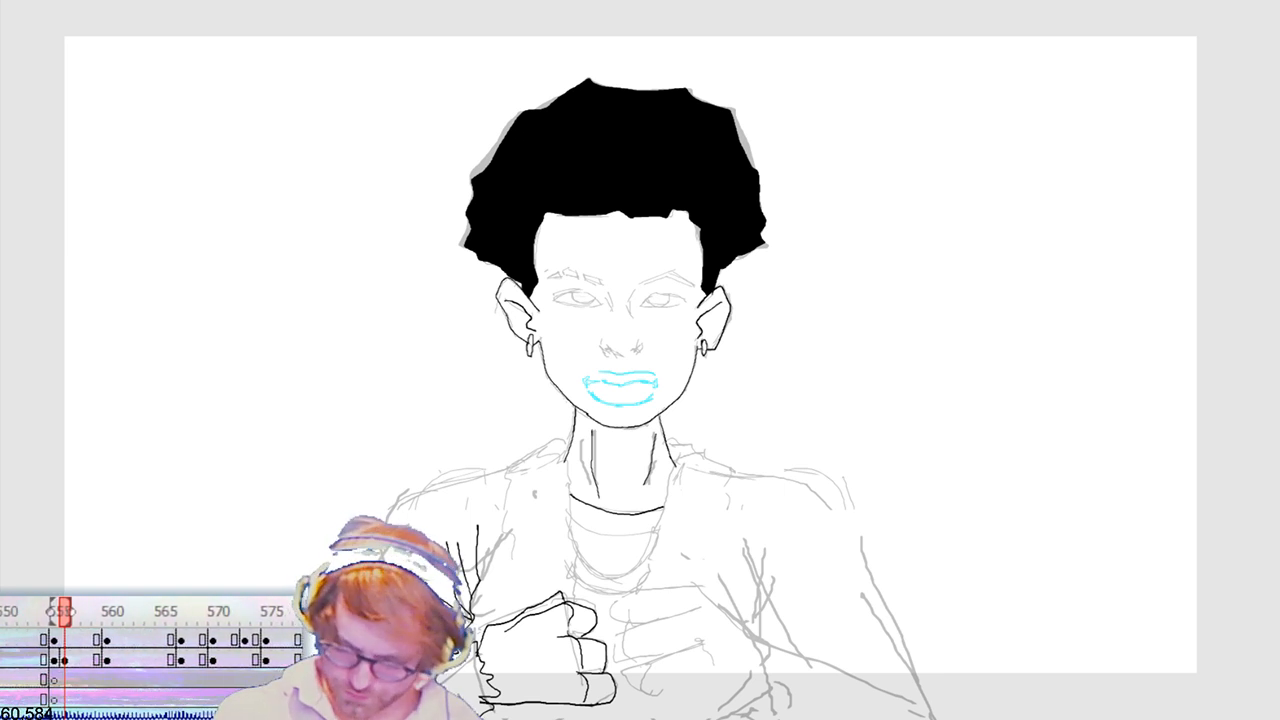
Step: Ink the wavy jacket collar at the left shoulder and the forearm sleeve and shoulder line on the right side of the figure
{"action": "left_click_drag", "start_coordinate": [511, 470], "coordinate": [570, 443]}
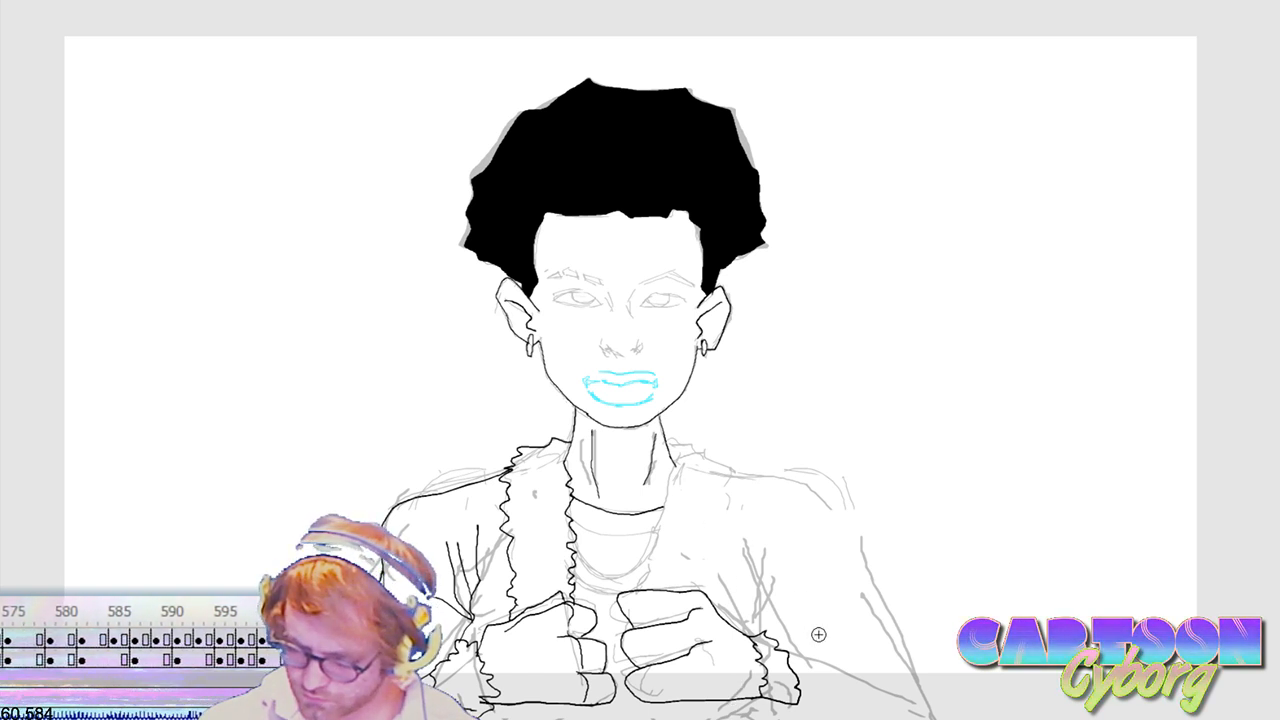
{"action": "left_click_drag", "start_coordinate": [779, 648], "coordinate": [918, 686]}
{"action": "left_click_drag", "start_coordinate": [845, 662], "coordinate": [912, 671]}
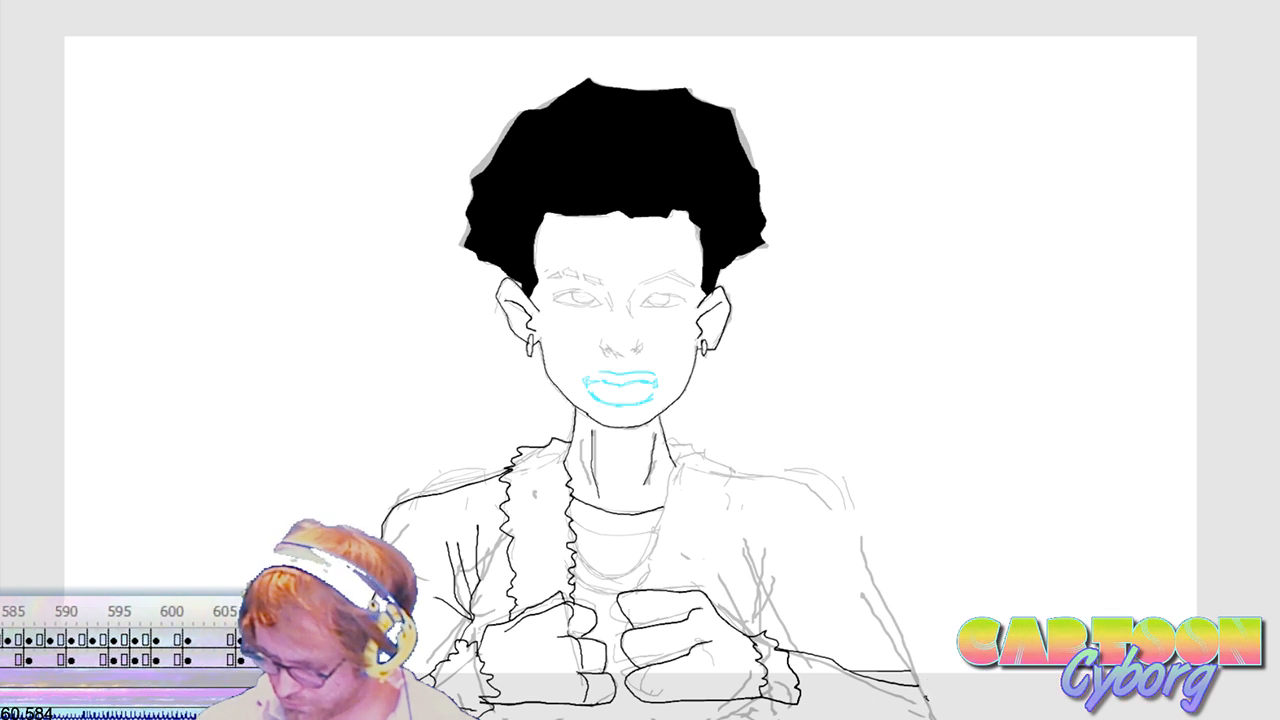
{"action": "mouse_move", "coordinate": [847, 508]}
{"action": "left_mouse_down"}
{"action": "mouse_move", "coordinate": [929, 718]}
{"action": "mouse_move", "coordinate": [788, 481]}
{"action": "mouse_move", "coordinate": [686, 456]}
{"action": "mouse_move", "coordinate": [732, 462]}
{"action": "mouse_move", "coordinate": [728, 477]}
{"action": "left_mouse_up"}
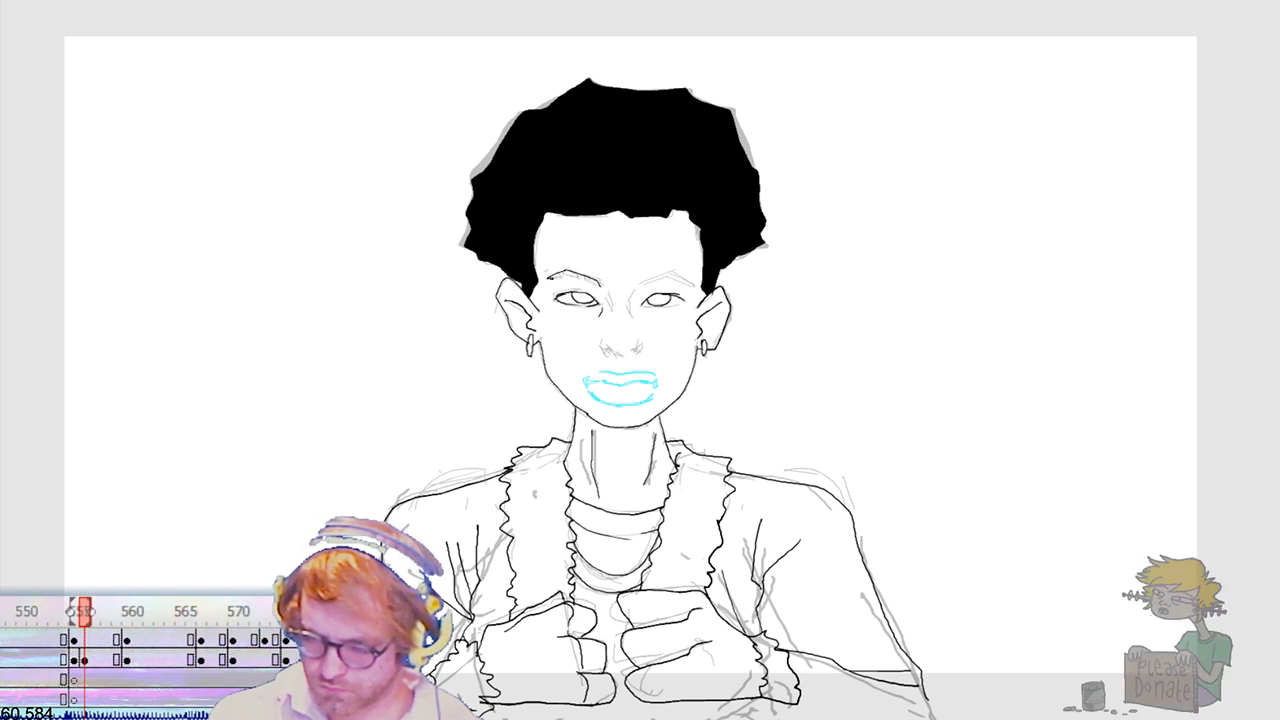
Step: Ink both eyebrows over the sketch and draw the lower edge of the right-hand sleeve
{"action": "left_click_drag", "start_coordinate": [596, 283], "coordinate": [552, 273]}
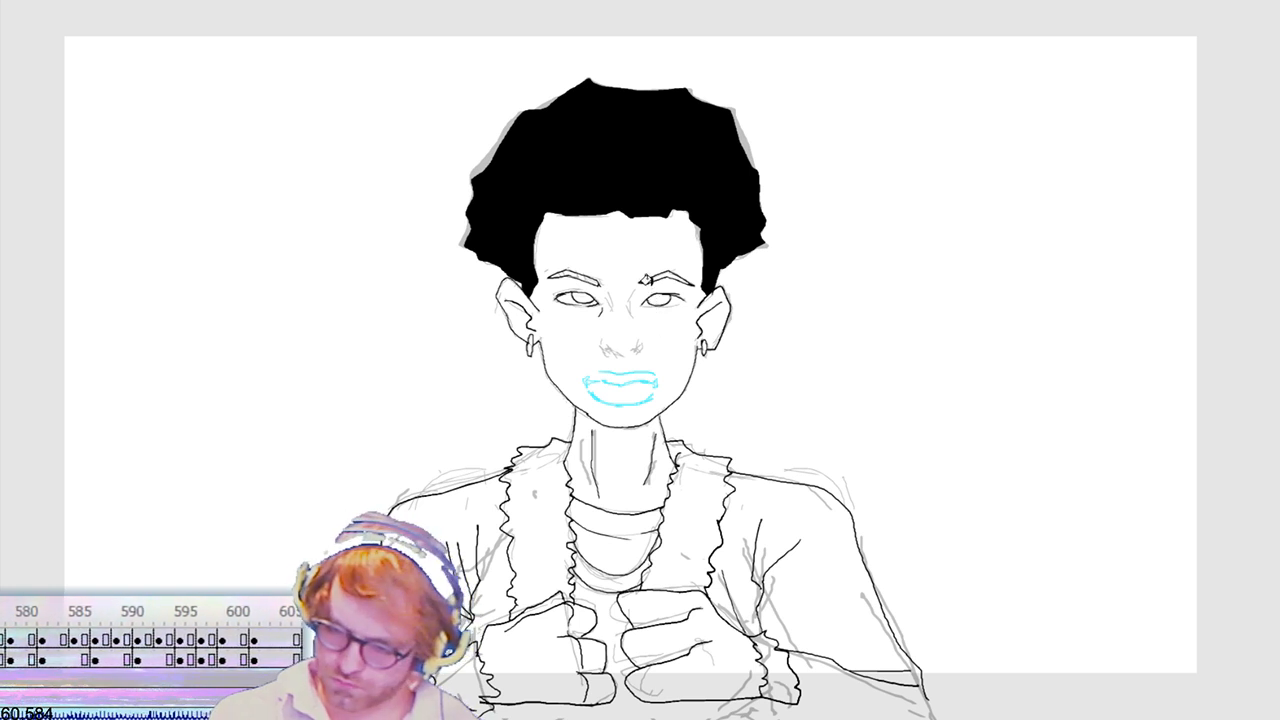
{"action": "left_click_drag", "start_coordinate": [645, 280], "coordinate": [690, 278]}
{"action": "left_click_drag", "start_coordinate": [597, 272], "coordinate": [549, 279]}
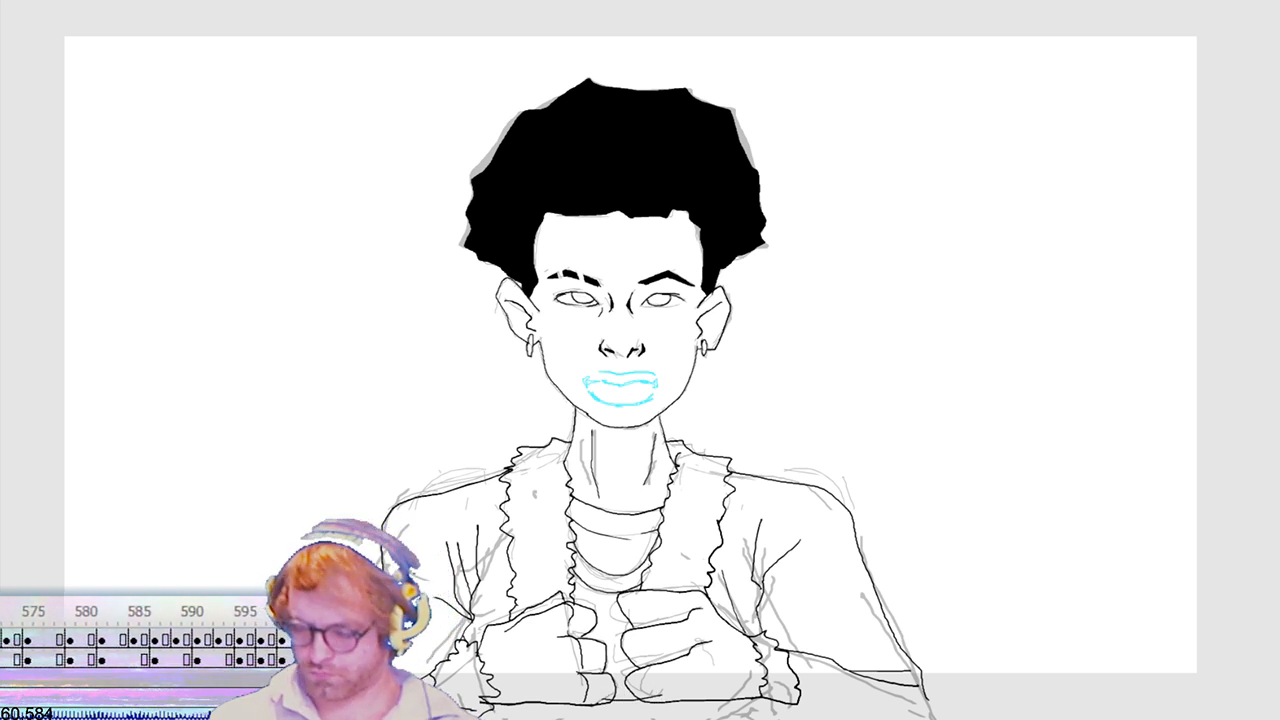
{"action": "left_click_drag", "start_coordinate": [805, 697], "coordinate": [945, 691]}
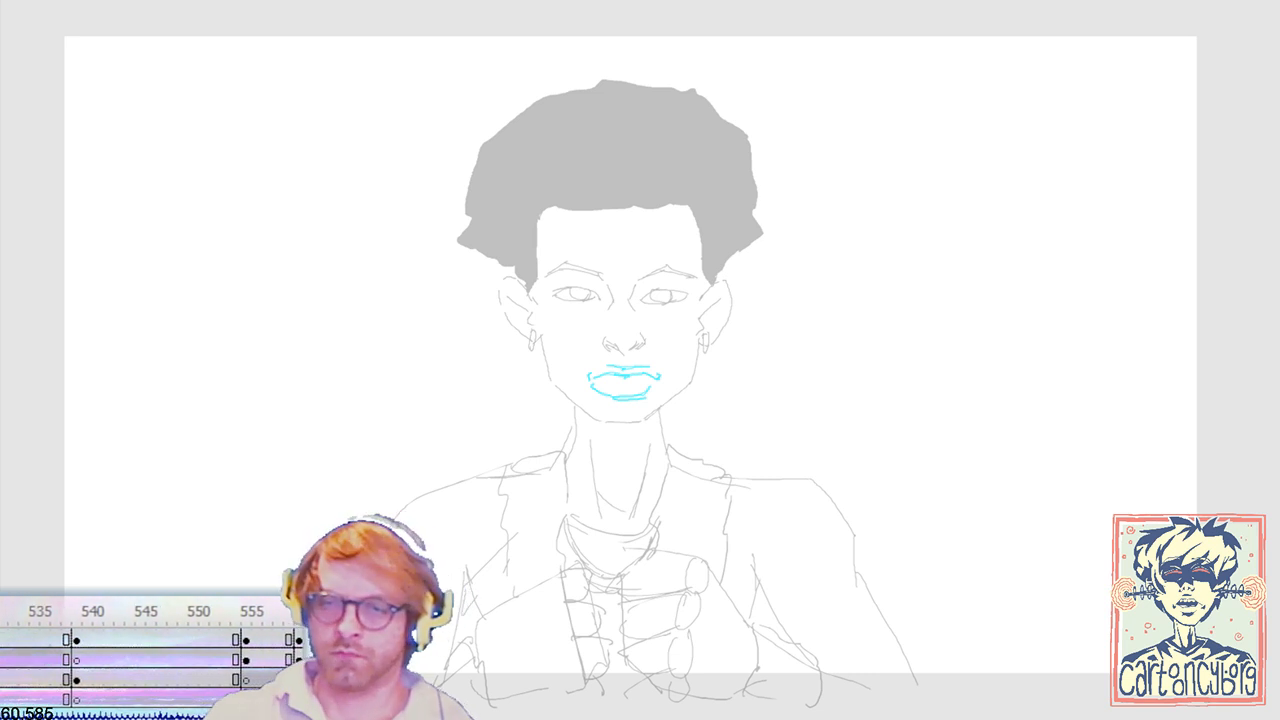
Step: Go to the uninked front-facing frame with the raised fists and ink the upper lid of its left-hand eye
{"action": "left_click", "coordinate": [8, 611]}
{"action": "key", "text": "Return"}
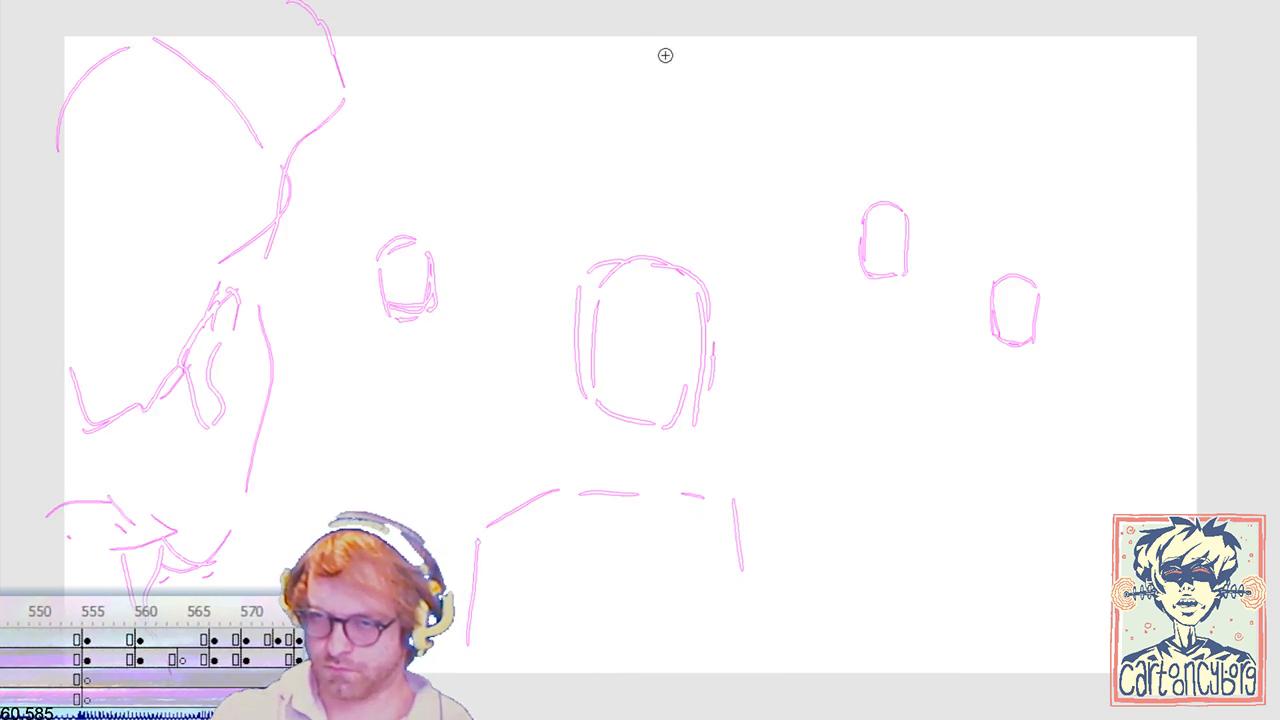
{"action": "key", "text": "Return"}
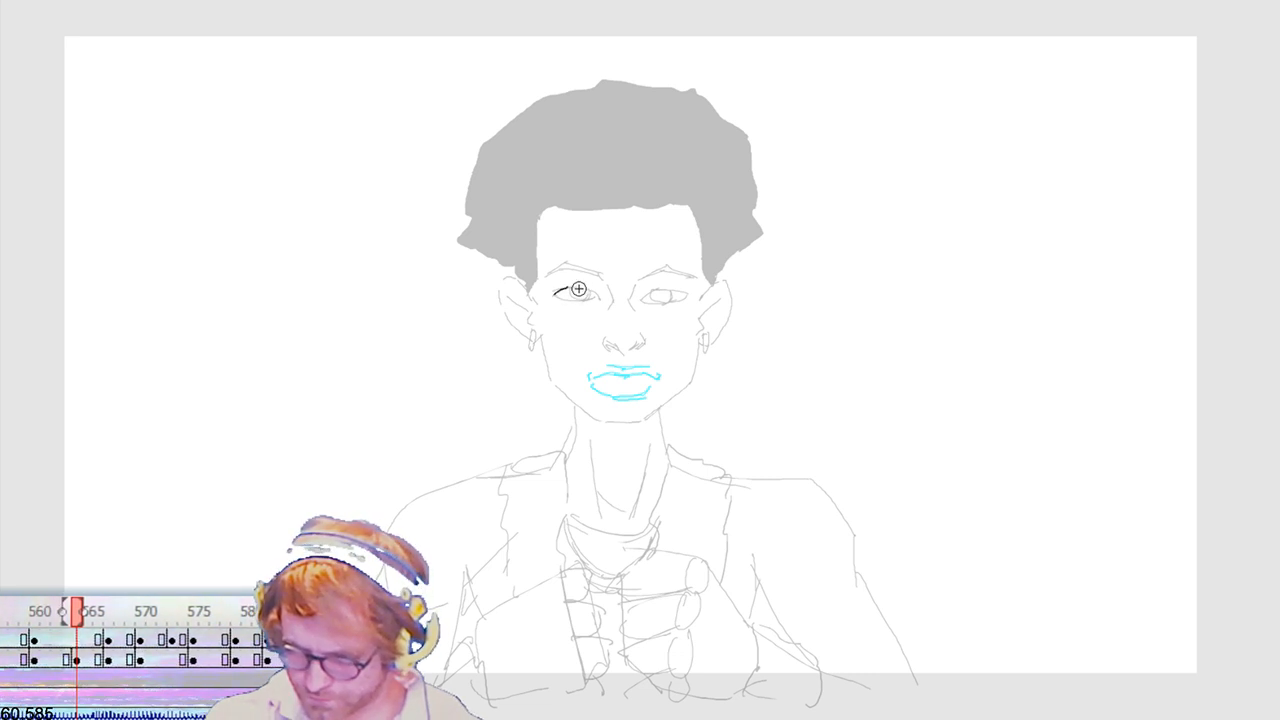
{"action": "left_click_drag", "start_coordinate": [554, 295], "coordinate": [590, 289]}
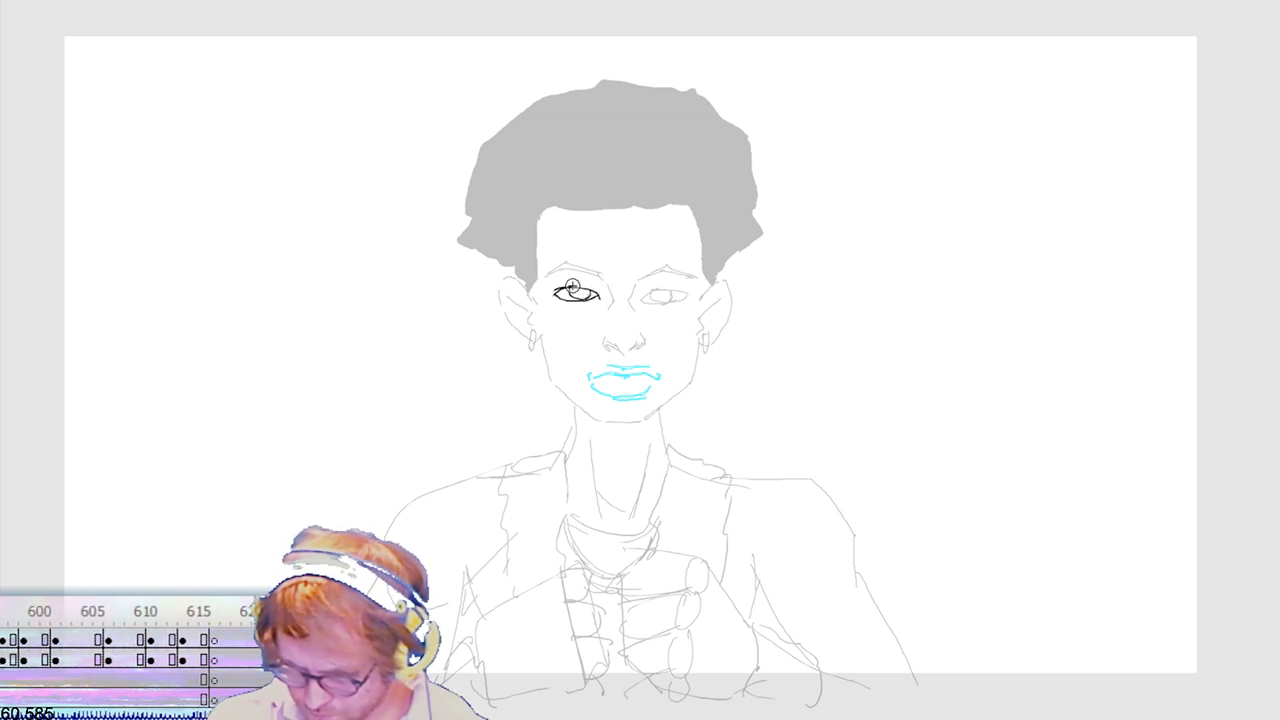
Step: Ink the face contour, ears with earrings and outer hair outline on the new frame, undoing stray strokes
{"action": "mouse_move", "coordinate": [531, 289]}
{"action": "left_mouse_down"}
{"action": "mouse_move", "coordinate": [537, 215]}
{"action": "mouse_move", "coordinate": [551, 208]}
{"action": "mouse_move", "coordinate": [677, 203]}
{"action": "mouse_move", "coordinate": [702, 232]}
{"action": "mouse_move", "coordinate": [702, 298]}
{"action": "mouse_move", "coordinate": [719, 284]}
{"action": "mouse_move", "coordinate": [731, 295]}
{"action": "mouse_move", "coordinate": [732, 314]}
{"action": "mouse_move", "coordinate": [699, 340]}
{"action": "mouse_move", "coordinate": [689, 385]}
{"action": "mouse_move", "coordinate": [664, 408]}
{"action": "mouse_move", "coordinate": [613, 424]}
{"action": "mouse_move", "coordinate": [584, 410]}
{"action": "mouse_move", "coordinate": [603, 451]}
{"action": "left_mouse_up"}
{"action": "key", "text": "ctrl+z"}
{"action": "key", "text": "ctrl+z"}
{"action": "key", "text": "Delete"}
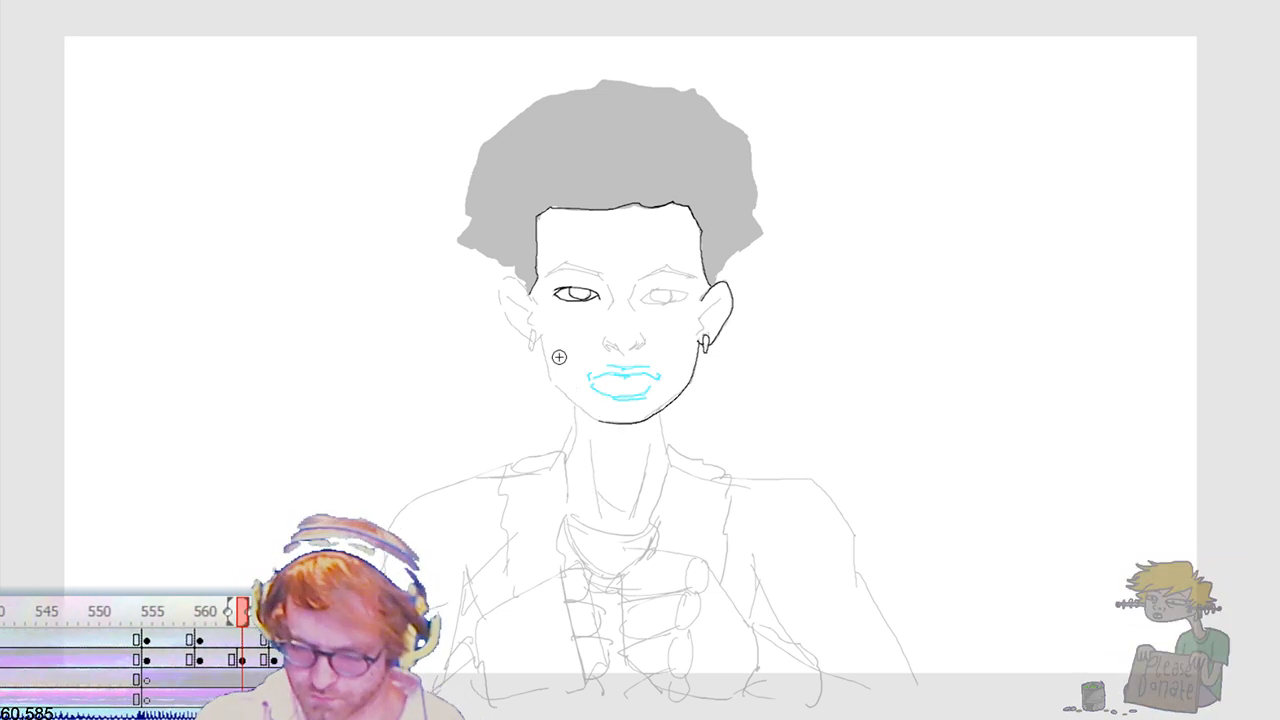
{"action": "mouse_move", "coordinate": [540, 334]}
{"action": "left_mouse_down"}
{"action": "mouse_move", "coordinate": [550, 378]}
{"action": "mouse_move", "coordinate": [591, 415]}
{"action": "left_mouse_up"}
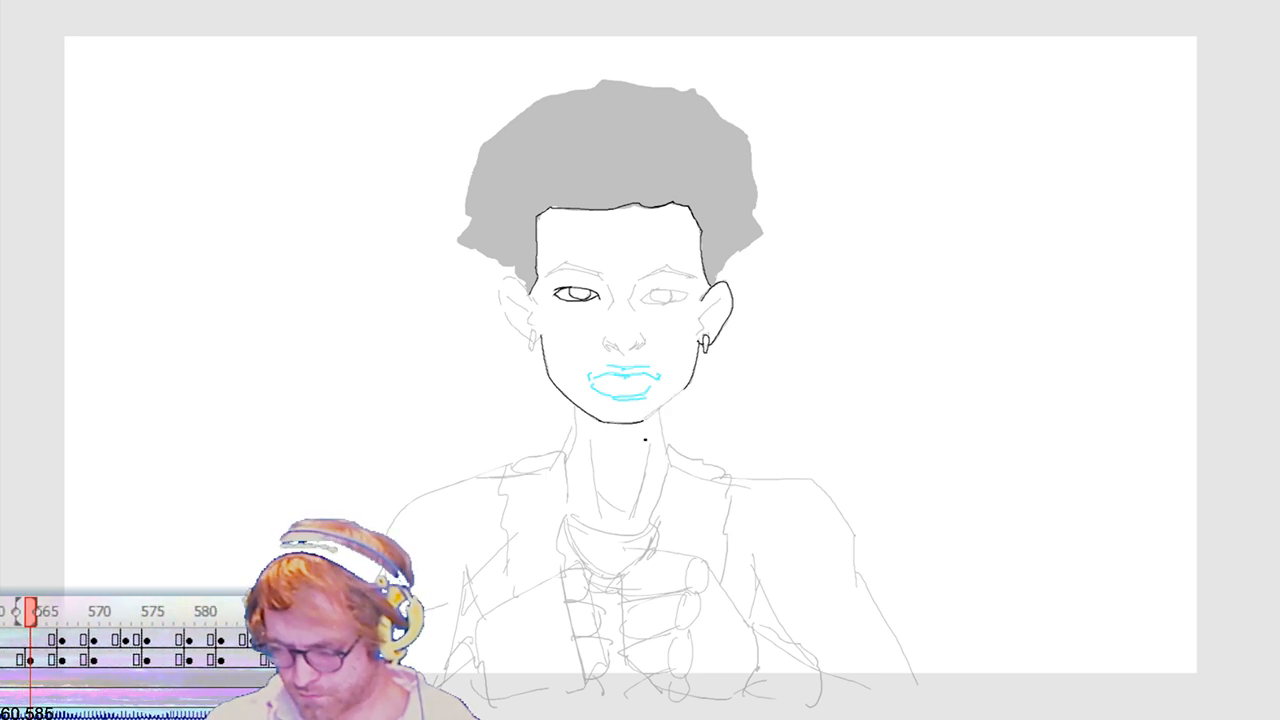
{"action": "left_click_drag", "start_coordinate": [642, 421], "coordinate": [675, 397]}
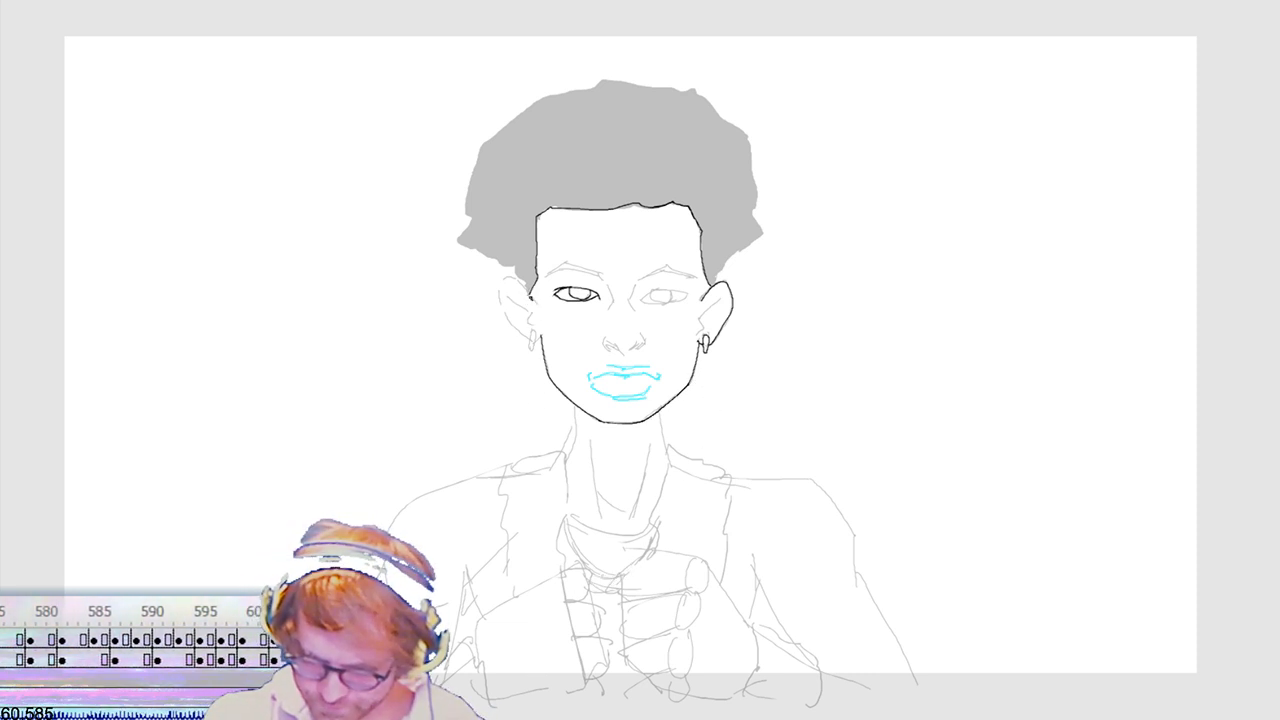
{"action": "mouse_move", "coordinate": [500, 281]}
{"action": "left_mouse_down"}
{"action": "mouse_move", "coordinate": [533, 350]}
{"action": "mouse_move", "coordinate": [528, 313]}
{"action": "left_mouse_up"}
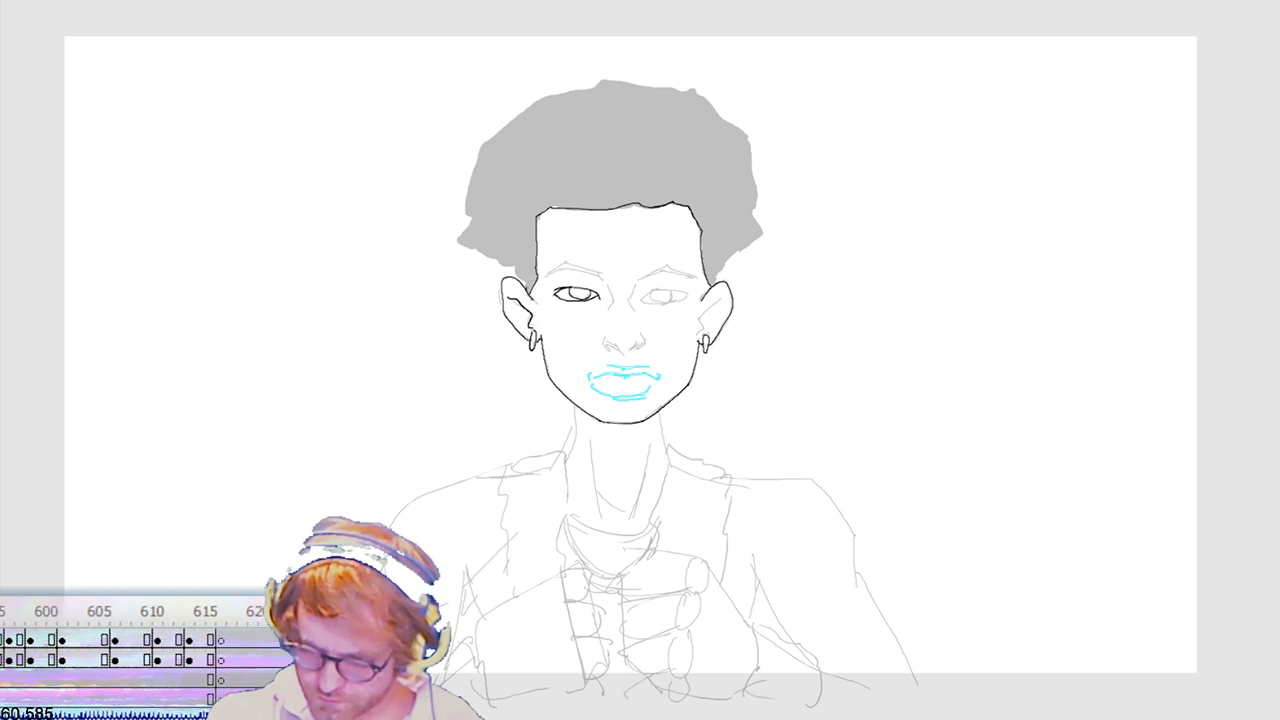
{"action": "mouse_move", "coordinate": [512, 266]}
{"action": "left_mouse_down"}
{"action": "mouse_move", "coordinate": [458, 241]}
{"action": "mouse_move", "coordinate": [476, 158]}
{"action": "mouse_move", "coordinate": [568, 90]}
{"action": "mouse_move", "coordinate": [657, 94]}
{"action": "left_mouse_up"}
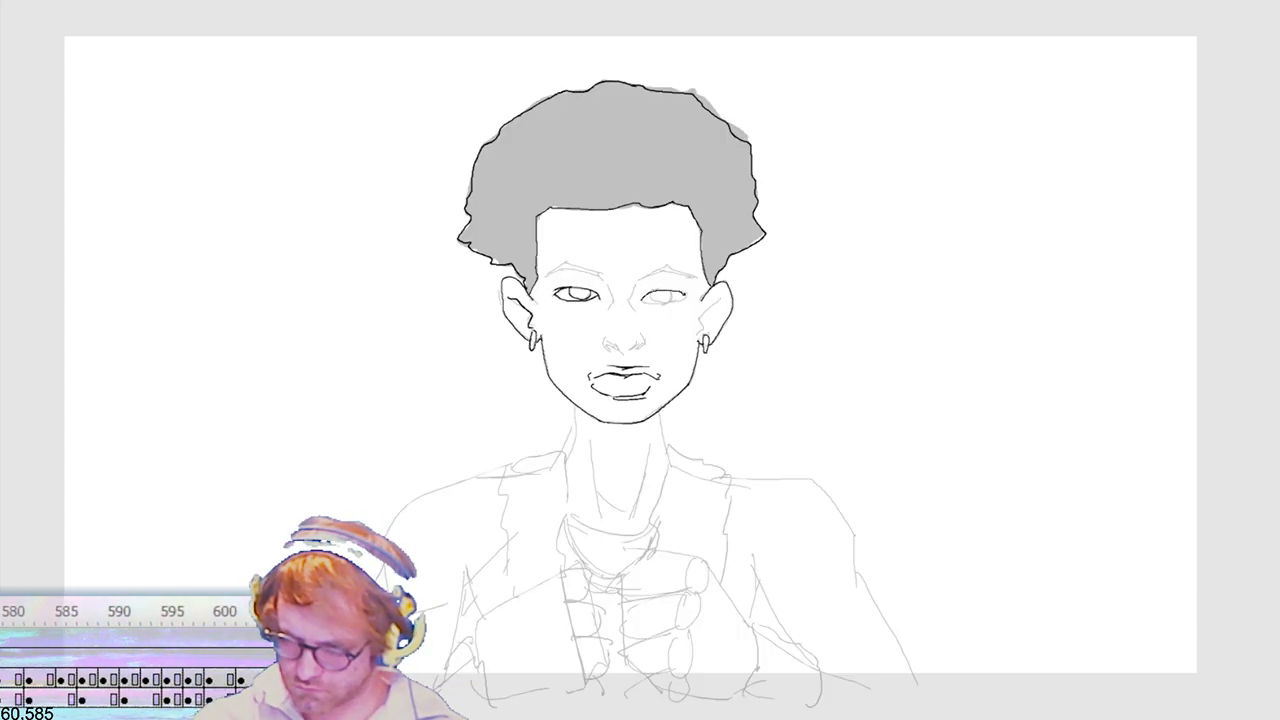
Step: Ink the right-hand eye and both eyebrows, redoing the left-hand brow, and fill the hair with solid black
{"action": "left_click_drag", "start_coordinate": [650, 292], "coordinate": [684, 297]}
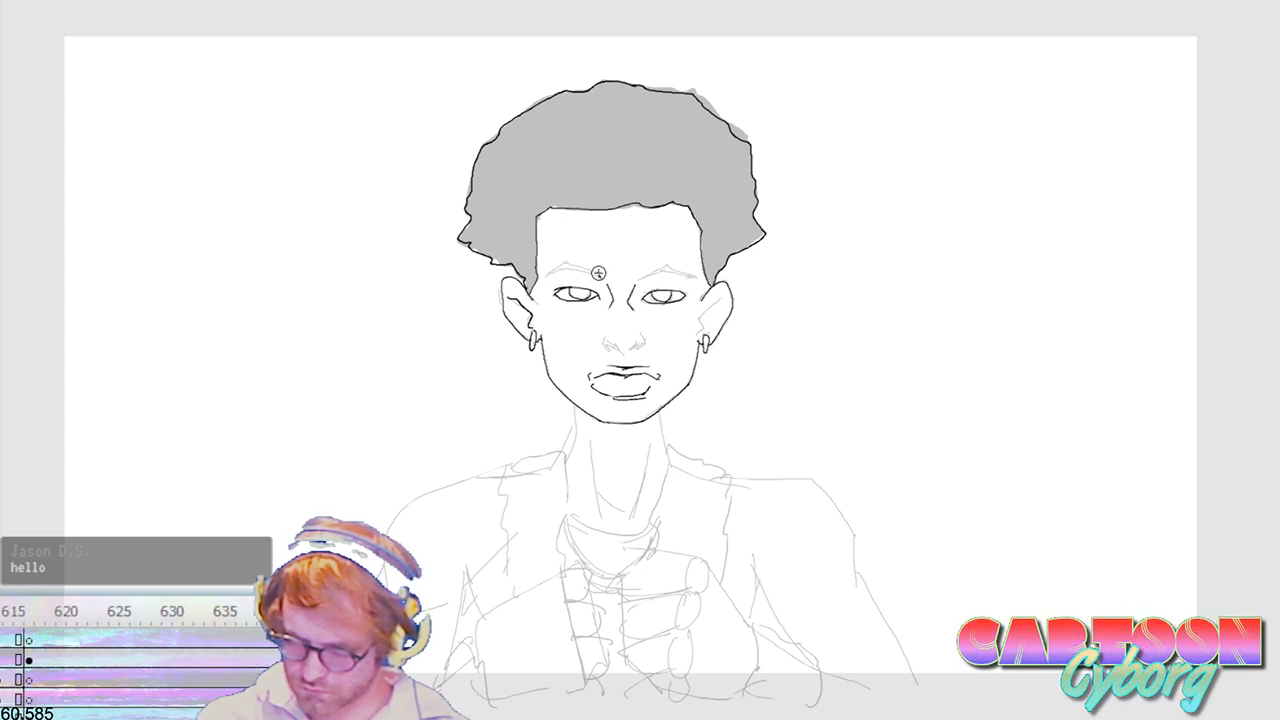
{"action": "left_click_drag", "start_coordinate": [602, 278], "coordinate": [559, 265]}
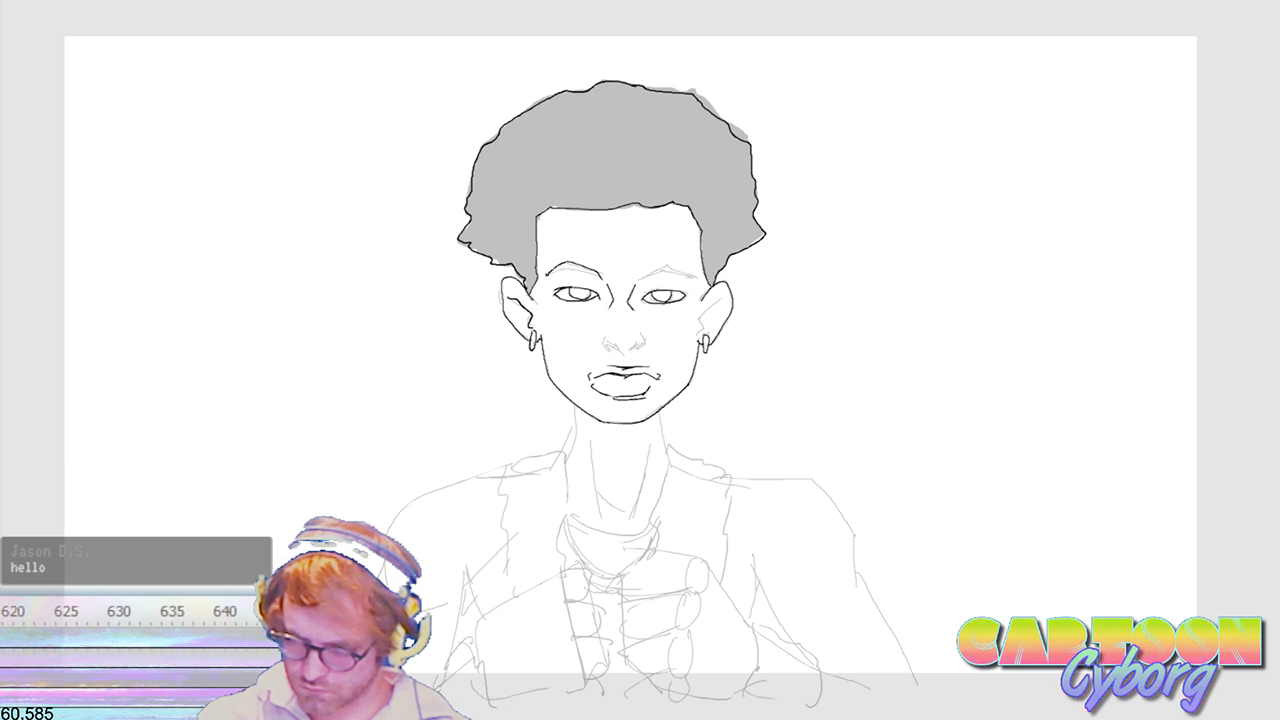
{"action": "key", "text": "ctrl+z"}
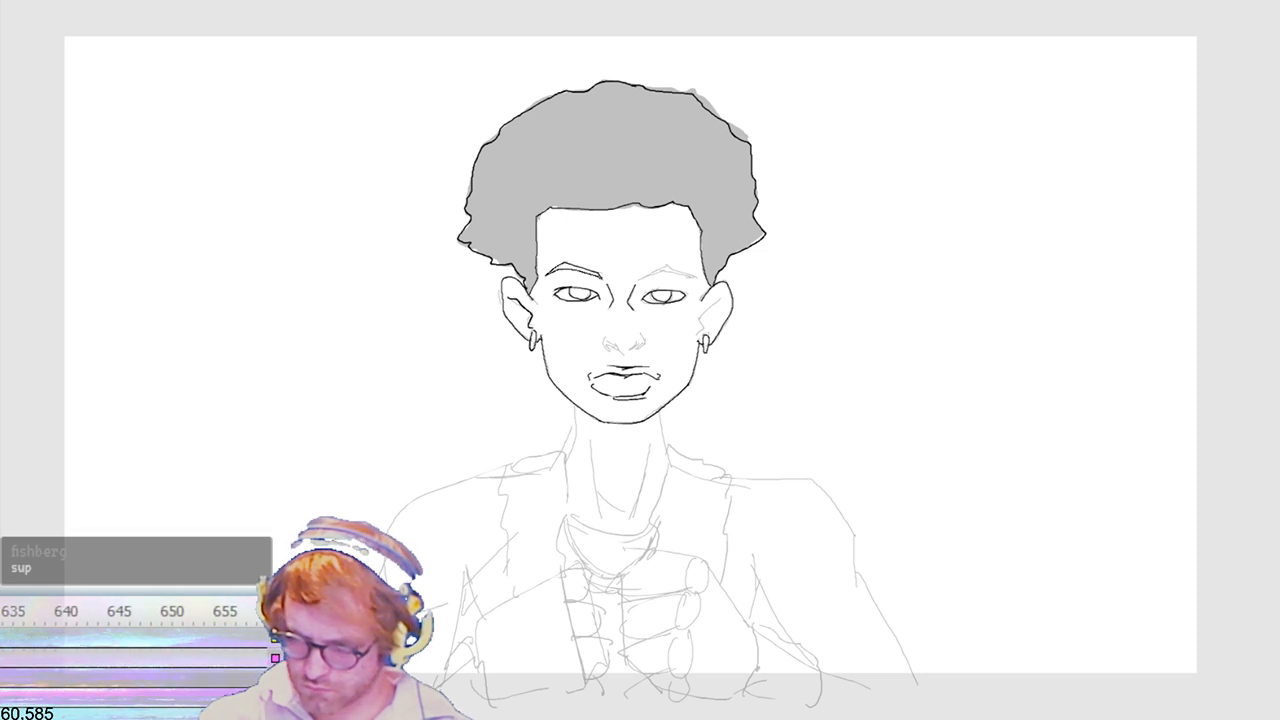
{"action": "left_click_drag", "start_coordinate": [600, 275], "coordinate": [550, 267]}
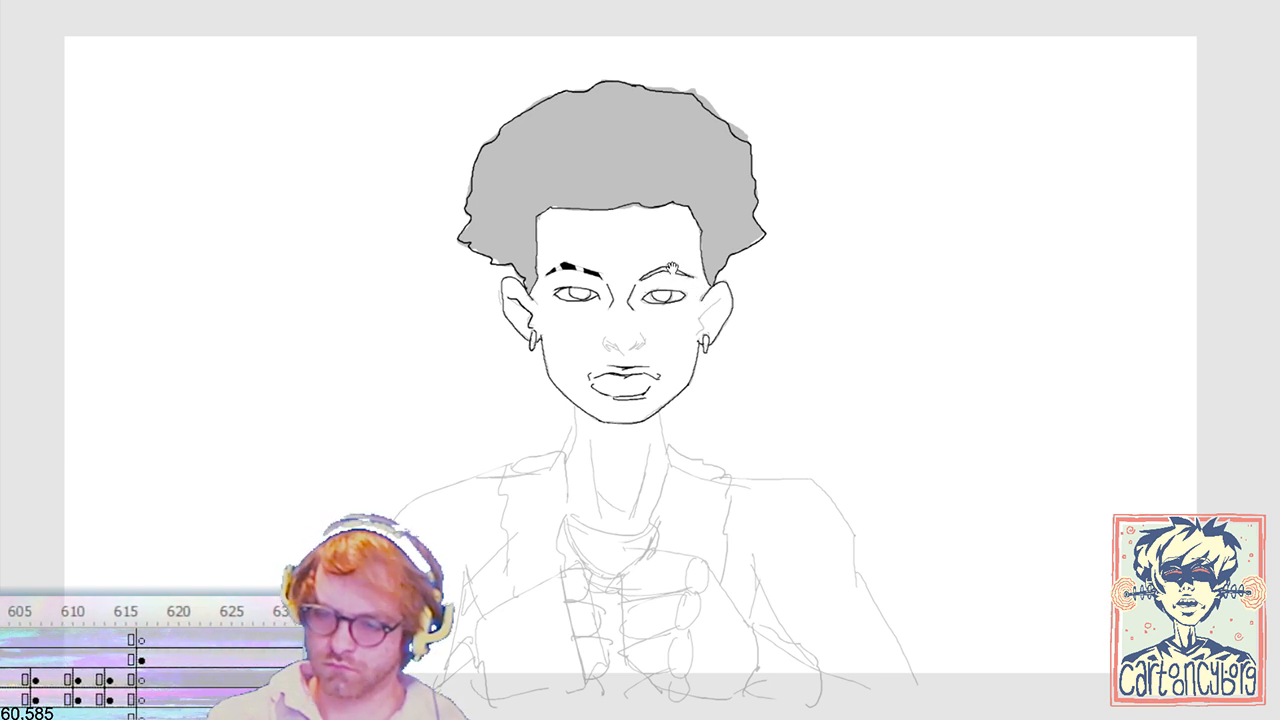
{"action": "left_click", "coordinate": [681, 175]}
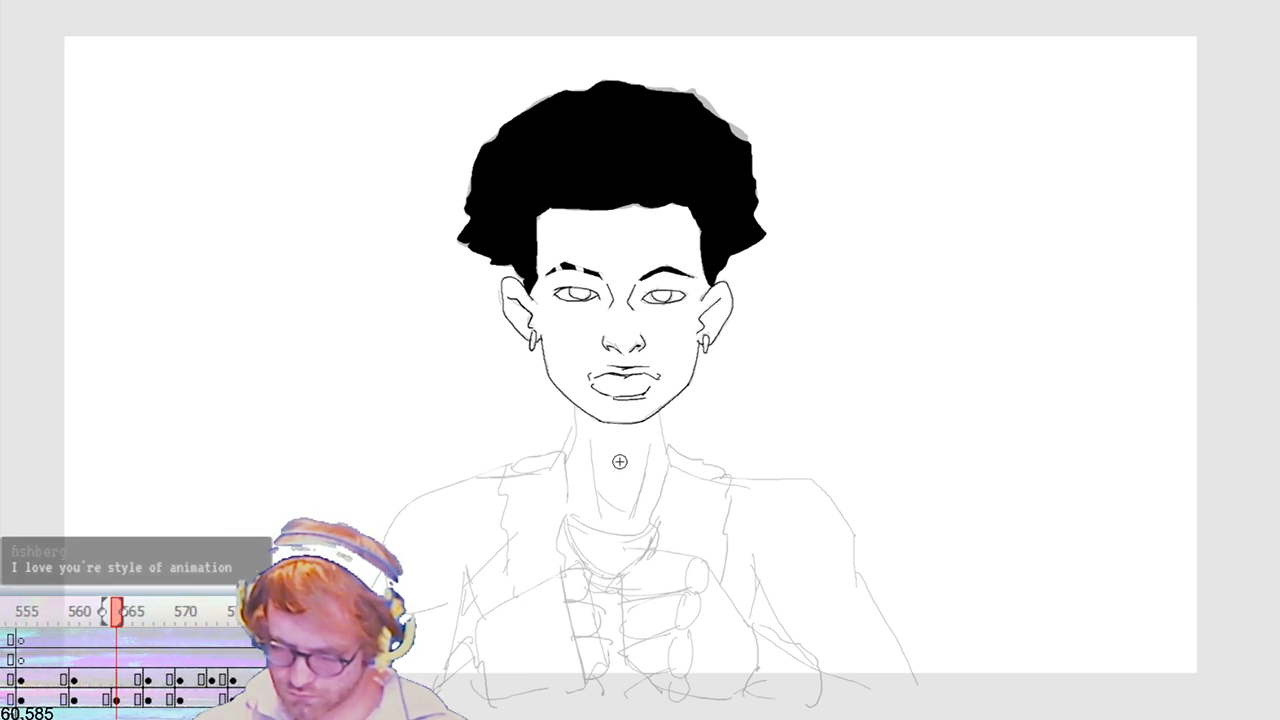
Step: Ink the neck lines and the wavy trim of the jacket collar over both shoulders
{"action": "mouse_move", "coordinate": [591, 440]}
{"action": "left_mouse_down"}
{"action": "mouse_move", "coordinate": [604, 514]}
{"action": "mouse_move", "coordinate": [639, 490]}
{"action": "mouse_move", "coordinate": [647, 451]}
{"action": "left_mouse_up"}
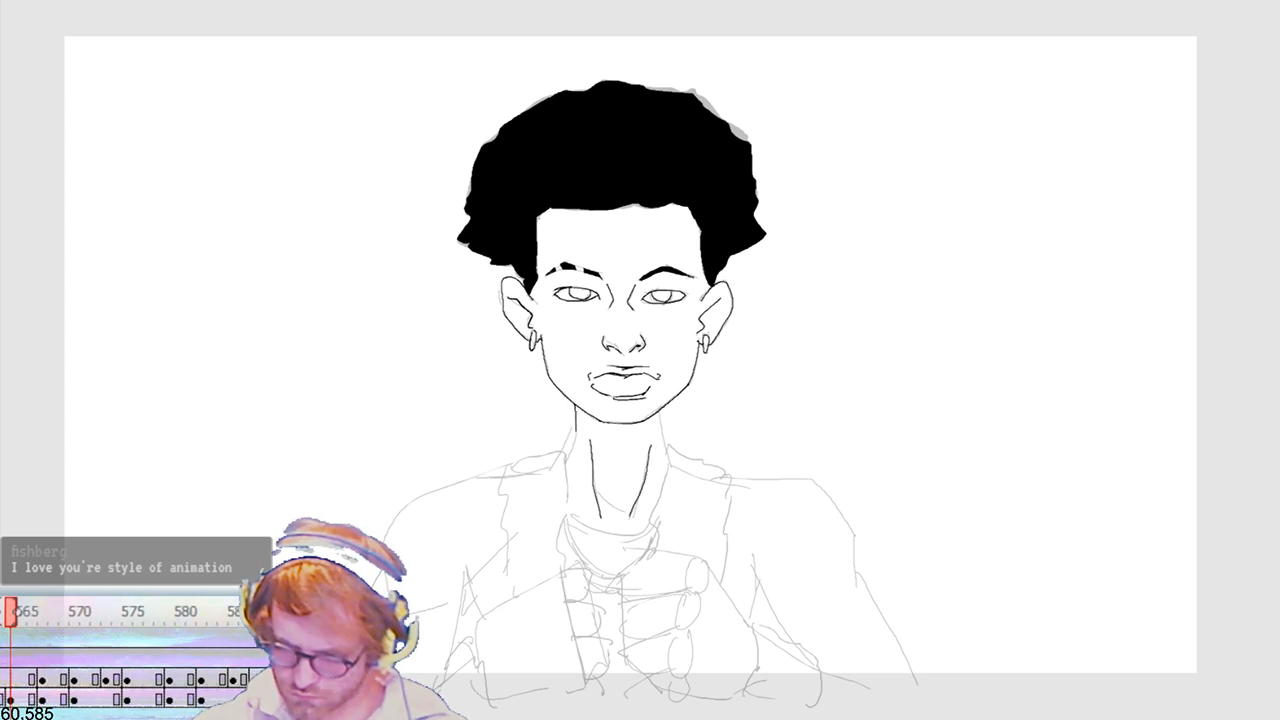
{"action": "left_click_drag", "start_coordinate": [575, 422], "coordinate": [564, 464]}
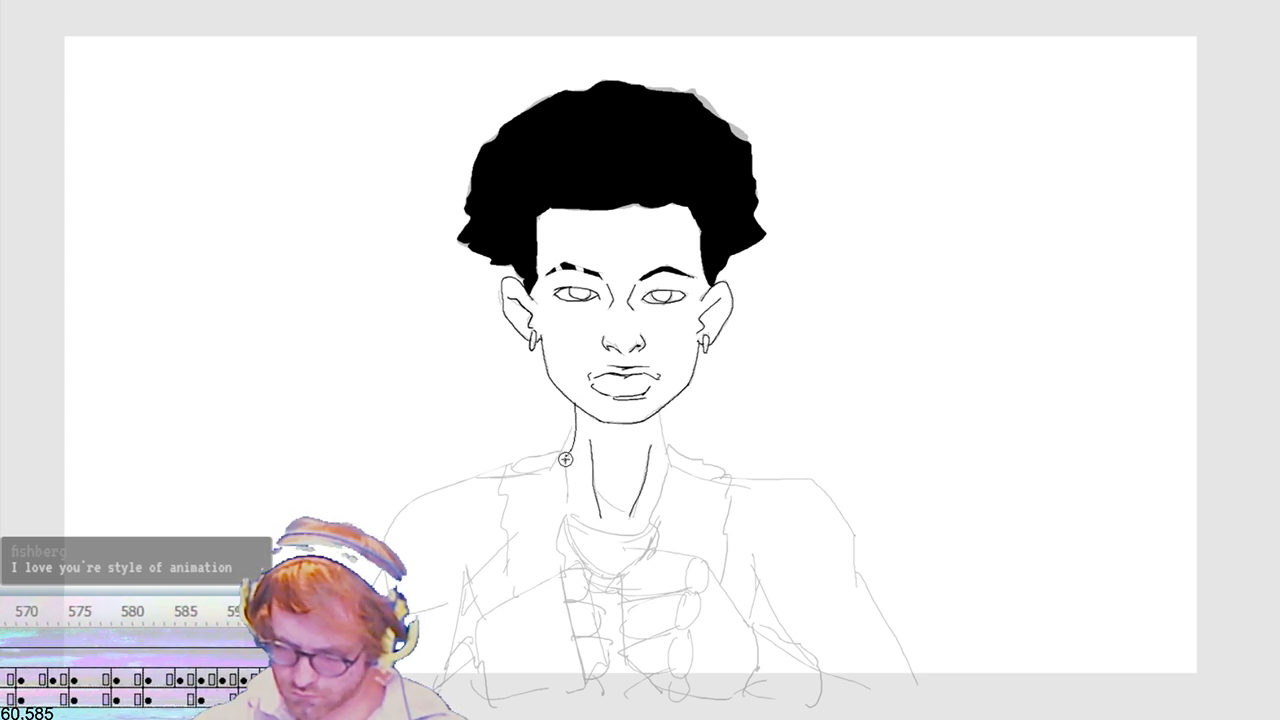
{"action": "key", "text": "ctrl+z"}
{"action": "mouse_move", "coordinate": [575, 404]}
{"action": "left_mouse_down"}
{"action": "mouse_move", "coordinate": [565, 454]}
{"action": "mouse_move", "coordinate": [507, 457]}
{"action": "mouse_move", "coordinate": [500, 491]}
{"action": "left_mouse_up"}
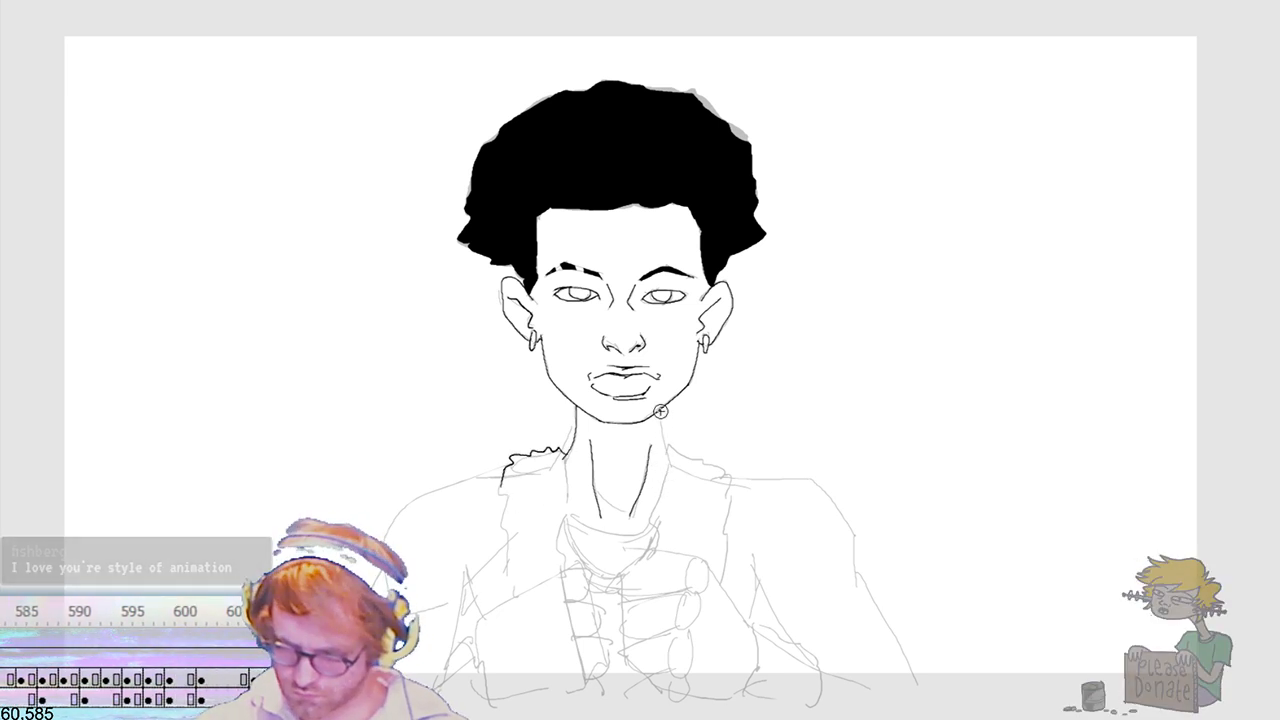
{"action": "mouse_move", "coordinate": [666, 448]}
{"action": "left_mouse_down"}
{"action": "mouse_move", "coordinate": [664, 466]}
{"action": "mouse_move", "coordinate": [690, 456]}
{"action": "mouse_move", "coordinate": [725, 482]}
{"action": "mouse_move", "coordinate": [719, 582]}
{"action": "left_mouse_up"}
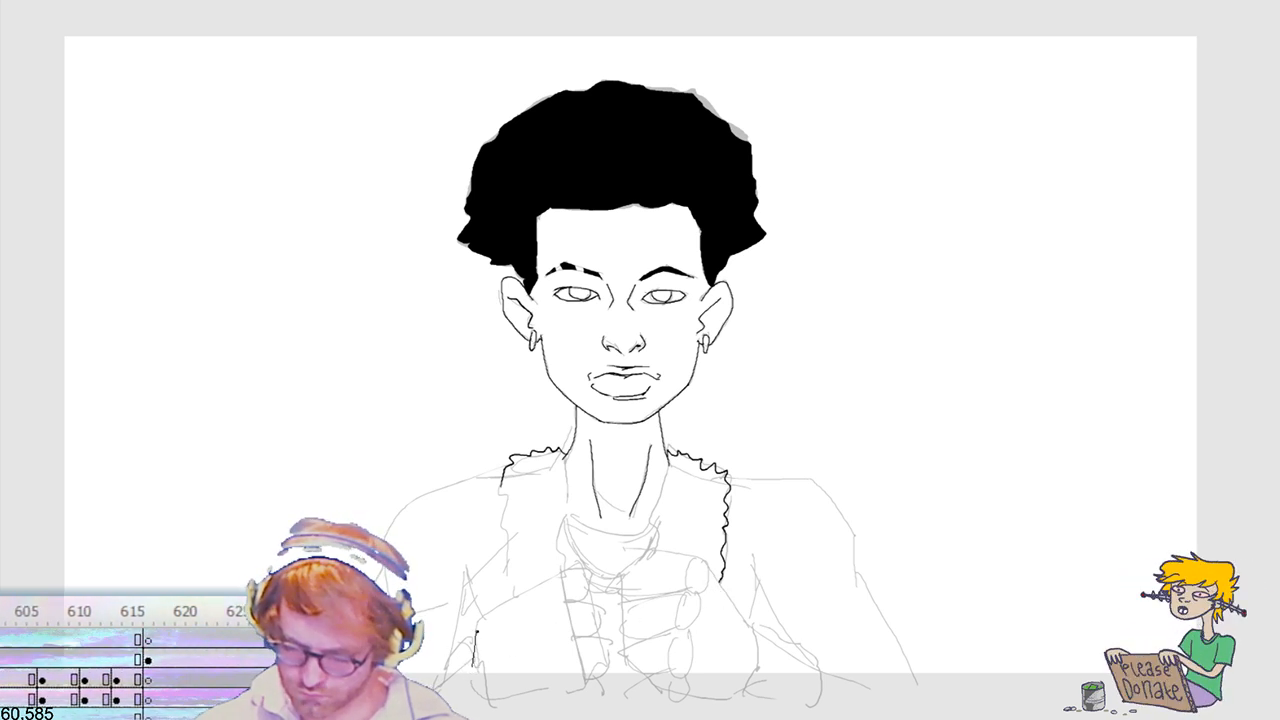
Step: Ink the back of the left-hand fist up to the knuckle, undoing and redrawing the contour until it fits the sketch
{"action": "mouse_move", "coordinate": [474, 662]}
{"action": "left_mouse_down"}
{"action": "mouse_move", "coordinate": [508, 608]}
{"action": "mouse_move", "coordinate": [540, 588]}
{"action": "left_mouse_up"}
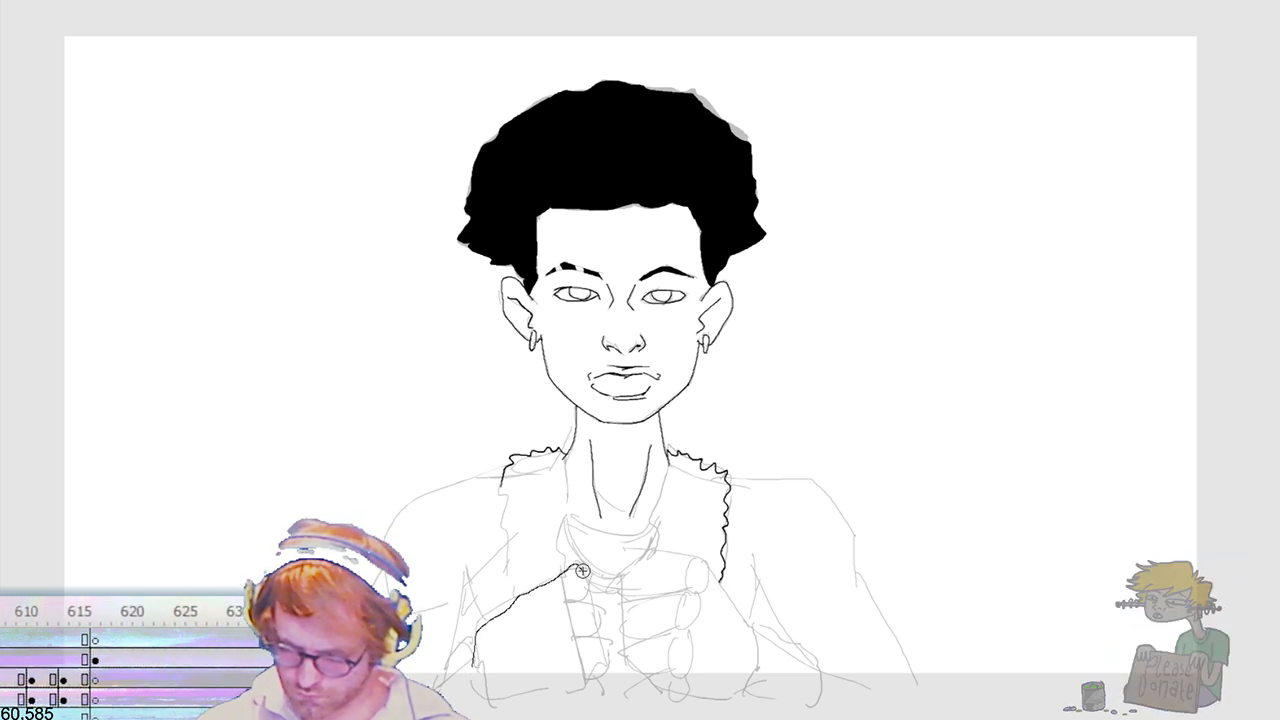
{"action": "key", "text": "ctrl+z"}
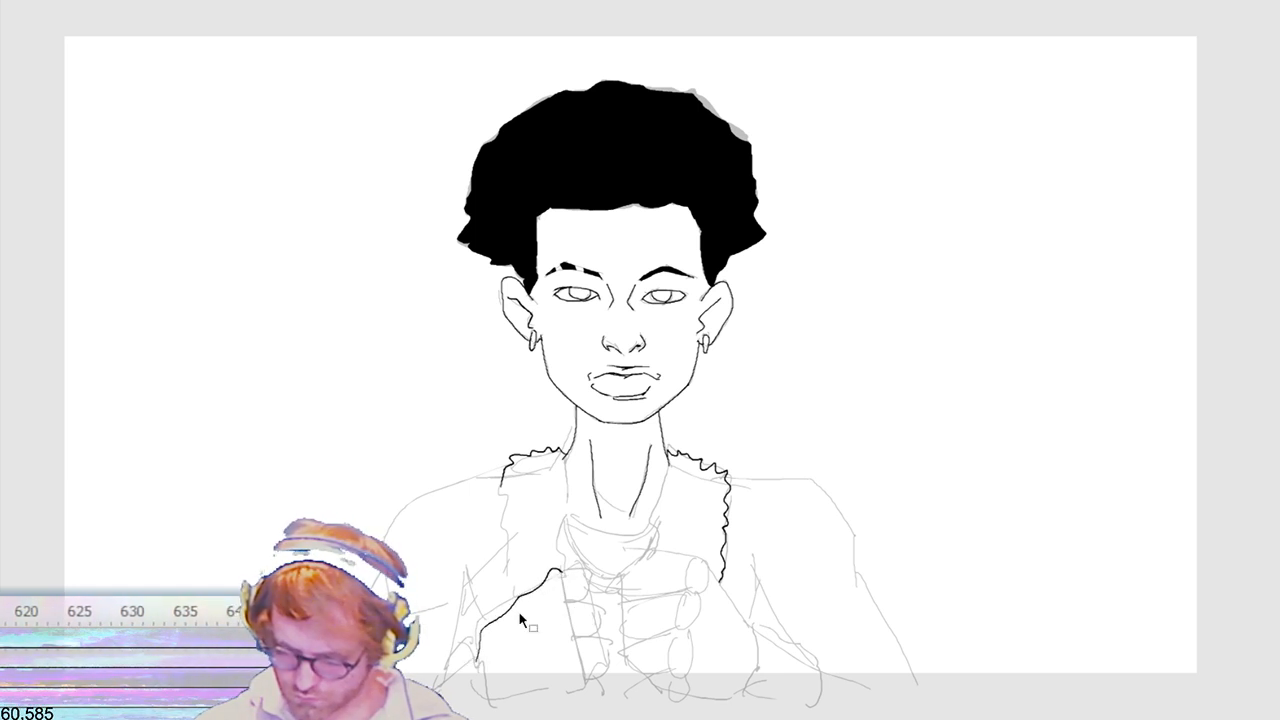
{"action": "key", "text": "ctrl+z"}
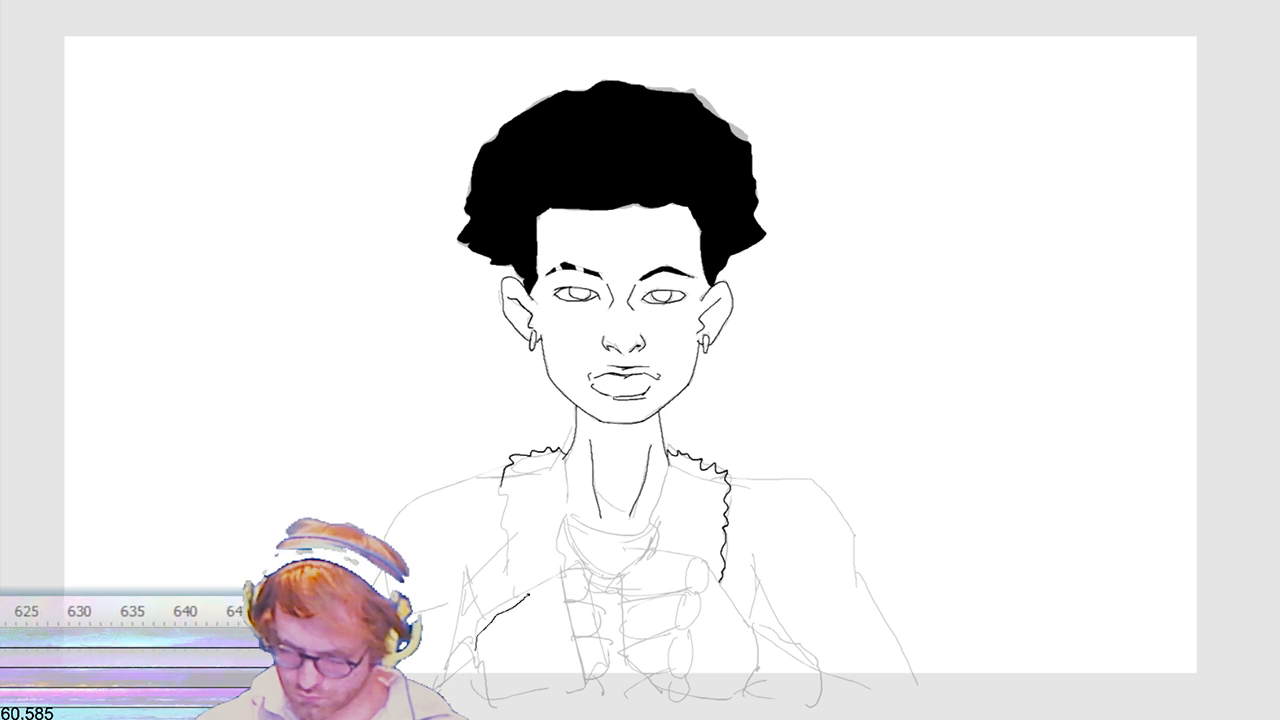
{"action": "left_click_drag", "start_coordinate": [478, 640], "coordinate": [550, 580]}
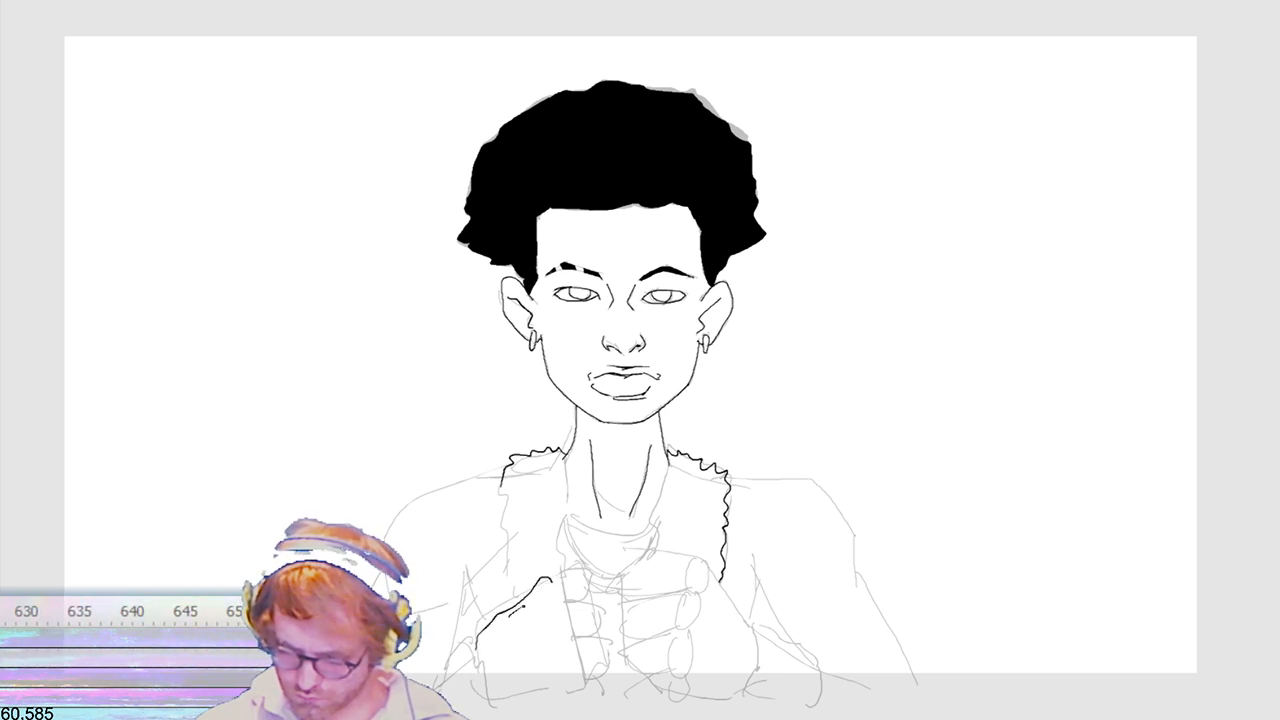
{"action": "key", "text": "ctrl+z"}
{"action": "mouse_move", "coordinate": [503, 617]}
{"action": "left_mouse_down"}
{"action": "mouse_move", "coordinate": [557, 578]}
{"action": "mouse_move", "coordinate": [589, 578]}
{"action": "mouse_move", "coordinate": [596, 600]}
{"action": "mouse_move", "coordinate": [555, 585]}
{"action": "left_mouse_up"}
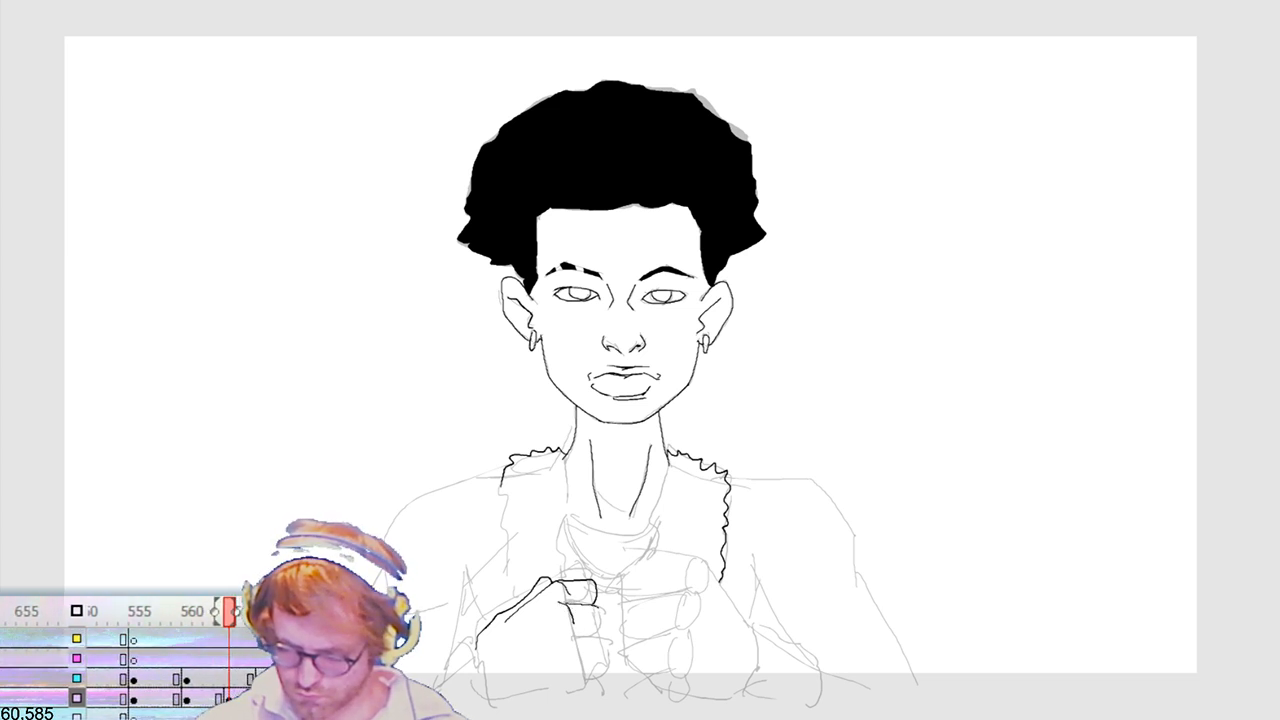
Step: Ink the curled fingers, flat lower edge and wavy cuff of the left-hand fist
{"action": "mouse_move", "coordinate": [598, 630]}
{"action": "left_mouse_down"}
{"action": "mouse_move", "coordinate": [606, 669]}
{"action": "mouse_move", "coordinate": [582, 673]}
{"action": "mouse_move", "coordinate": [593, 704]}
{"action": "left_mouse_up"}
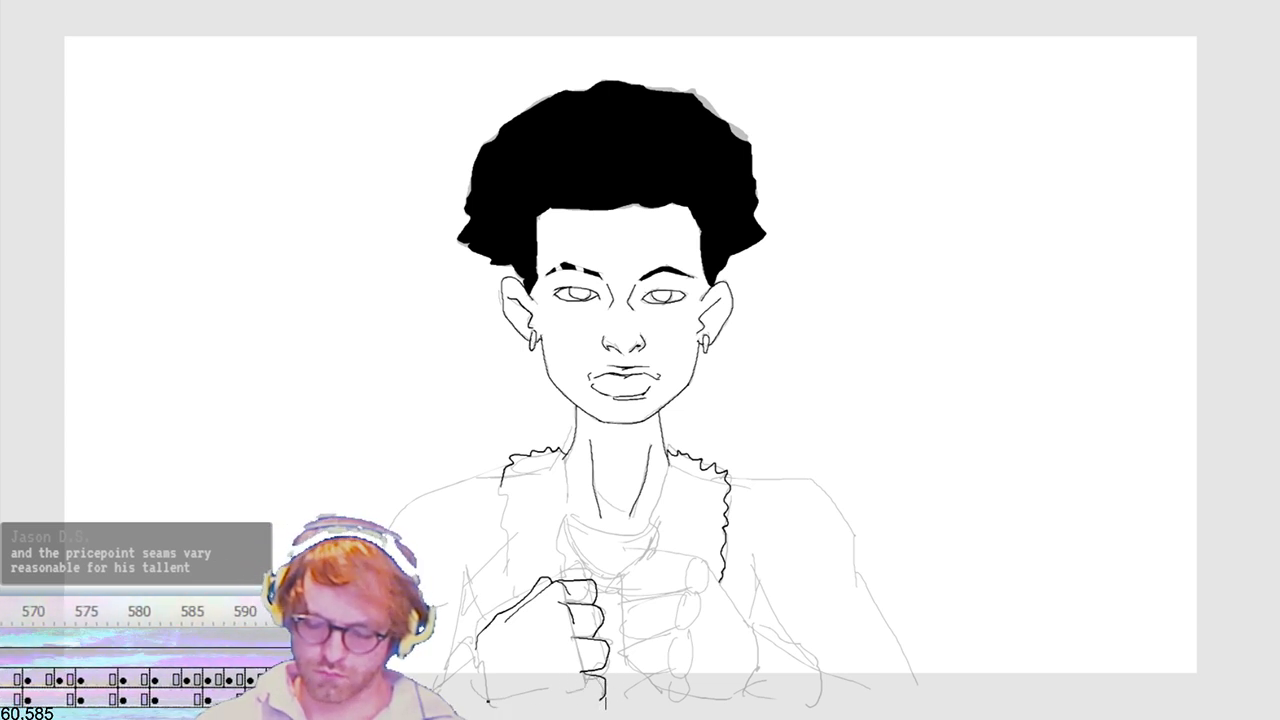
{"action": "left_click_drag", "start_coordinate": [512, 701], "coordinate": [607, 700]}
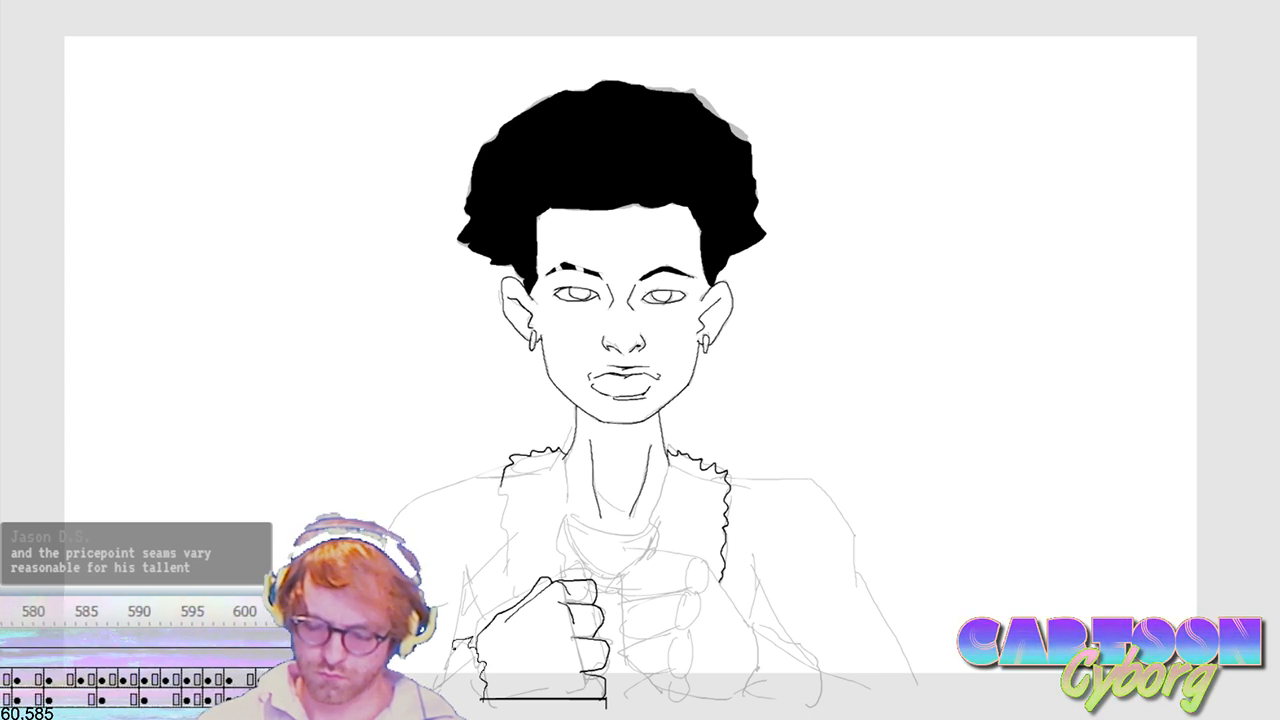
{"action": "mouse_move", "coordinate": [482, 638]}
{"action": "left_mouse_down"}
{"action": "mouse_move", "coordinate": [438, 678]}
{"action": "mouse_move", "coordinate": [447, 696]}
{"action": "mouse_move", "coordinate": [486, 672]}
{"action": "left_mouse_up"}
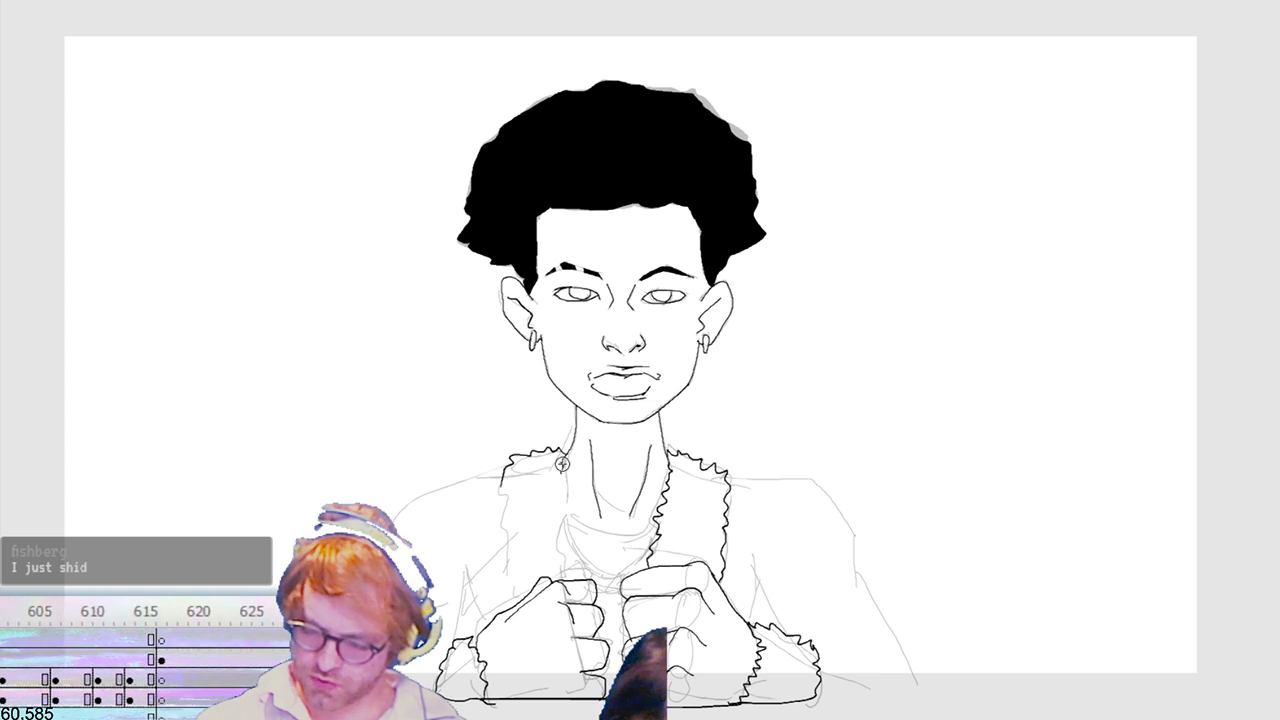
Step: Ink the left-hand collar trim and shirt neckline, plus the left-hand shoulder and sleeve lines
{"action": "left_click_drag", "start_coordinate": [564, 502], "coordinate": [568, 584]}
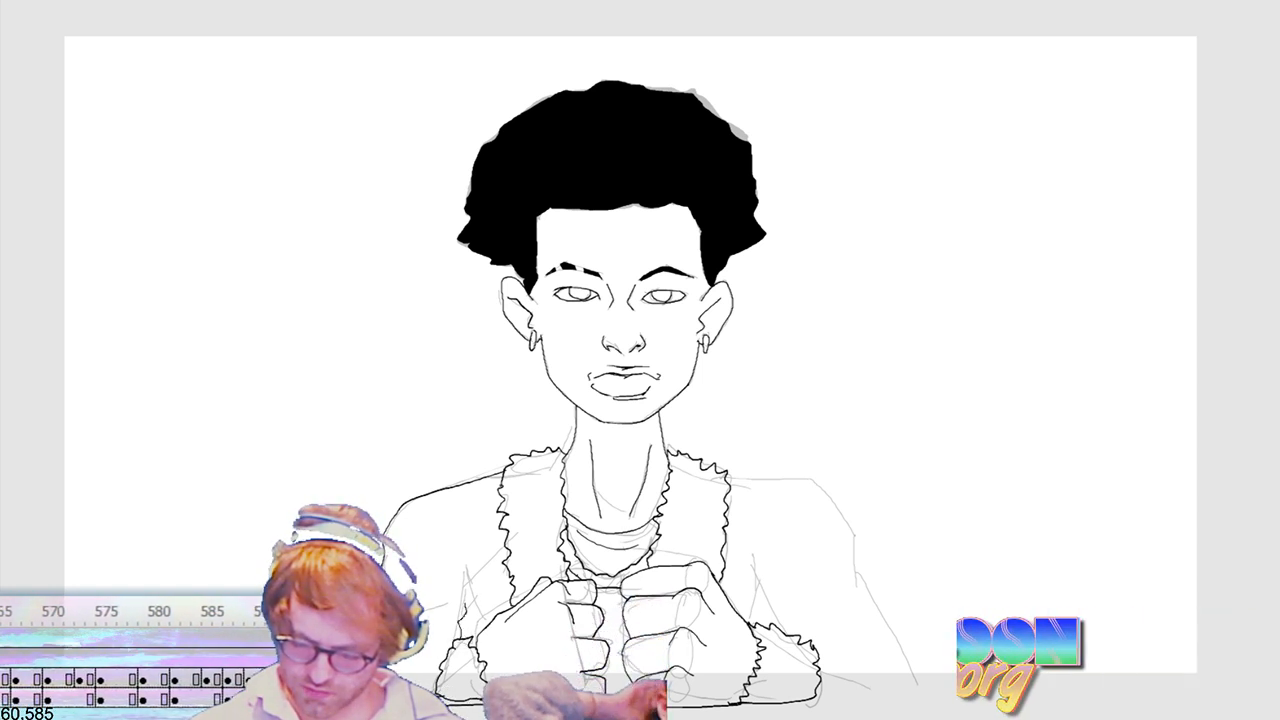
{"action": "left_click_drag", "start_coordinate": [468, 552], "coordinate": [461, 615]}
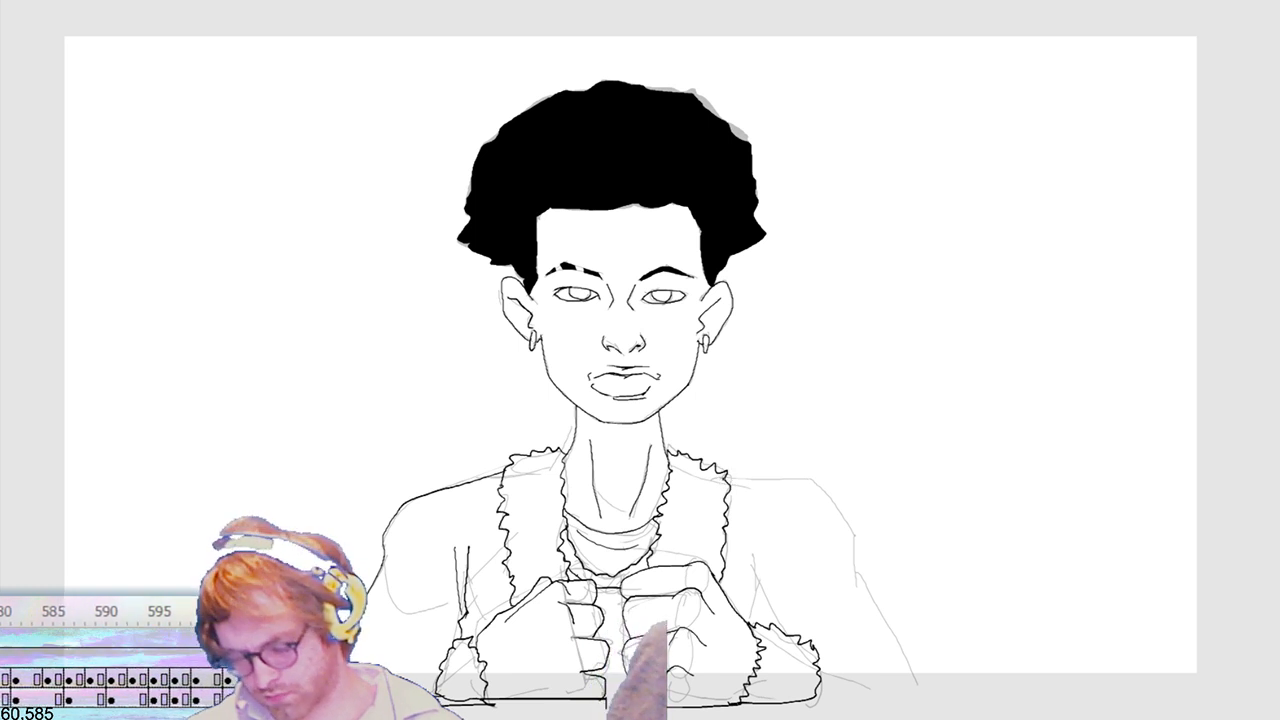
Step: Ink the right-hand shoulder, outer arm and sleeve folds, redoing the lower end of the arm contour
{"action": "mouse_move", "coordinate": [730, 479]}
{"action": "left_mouse_down"}
{"action": "mouse_move", "coordinate": [808, 480]}
{"action": "mouse_move", "coordinate": [848, 534]}
{"action": "mouse_move", "coordinate": [854, 584]}
{"action": "mouse_move", "coordinate": [886, 630]}
{"action": "left_mouse_up"}
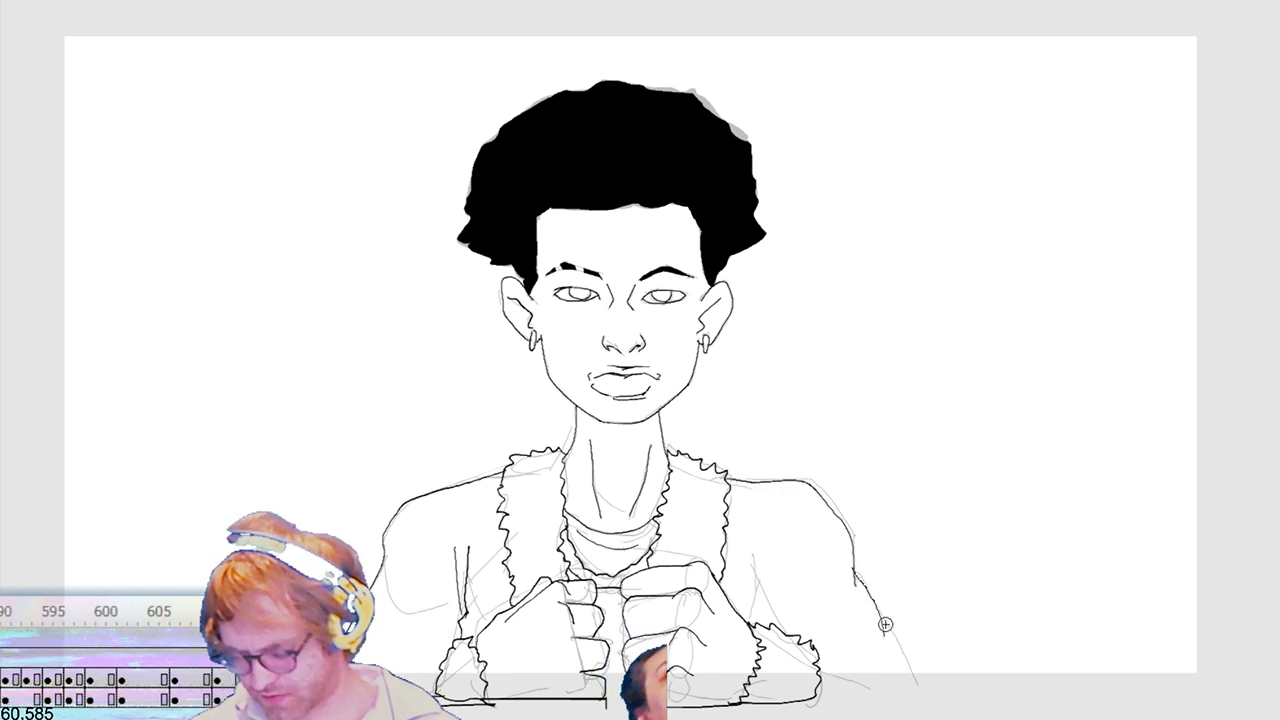
{"action": "key", "text": "ctrl+z"}
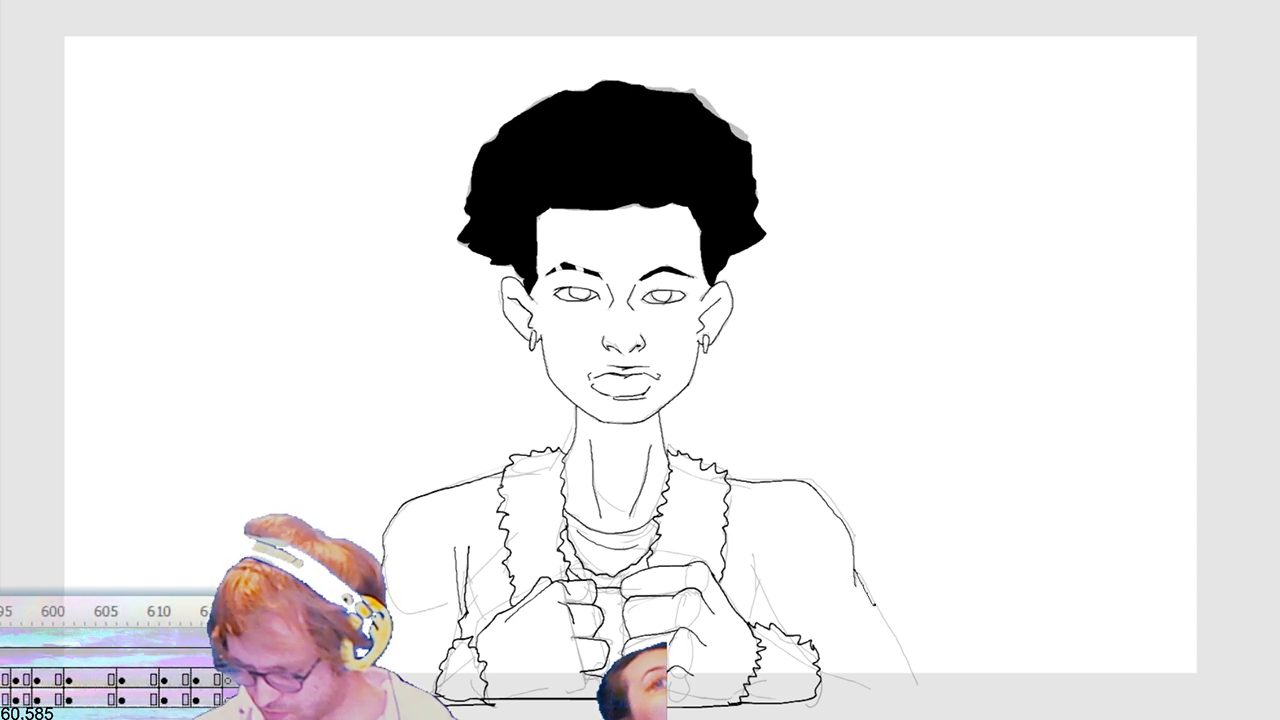
{"action": "left_click_drag", "start_coordinate": [912, 686], "coordinate": [853, 706]}
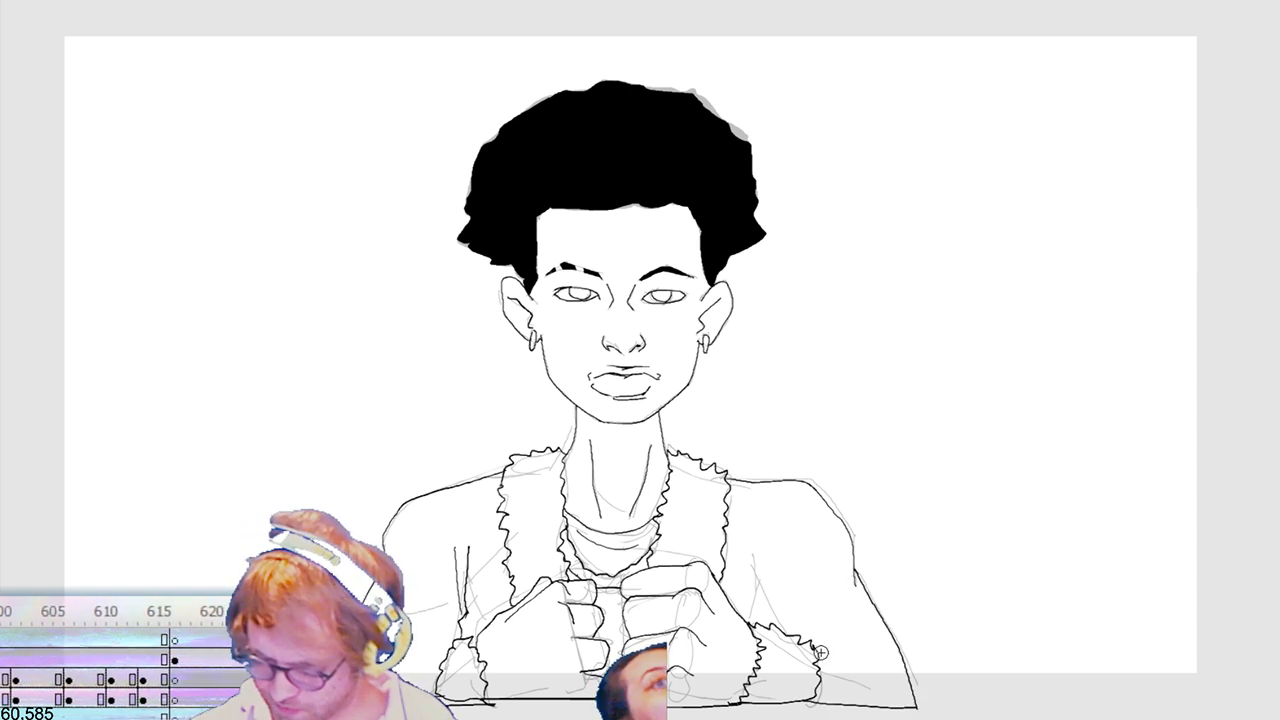
{"action": "mouse_move", "coordinate": [822, 660]}
{"action": "left_mouse_down"}
{"action": "mouse_move", "coordinate": [866, 667]}
{"action": "mouse_move", "coordinate": [884, 694]}
{"action": "left_mouse_up"}
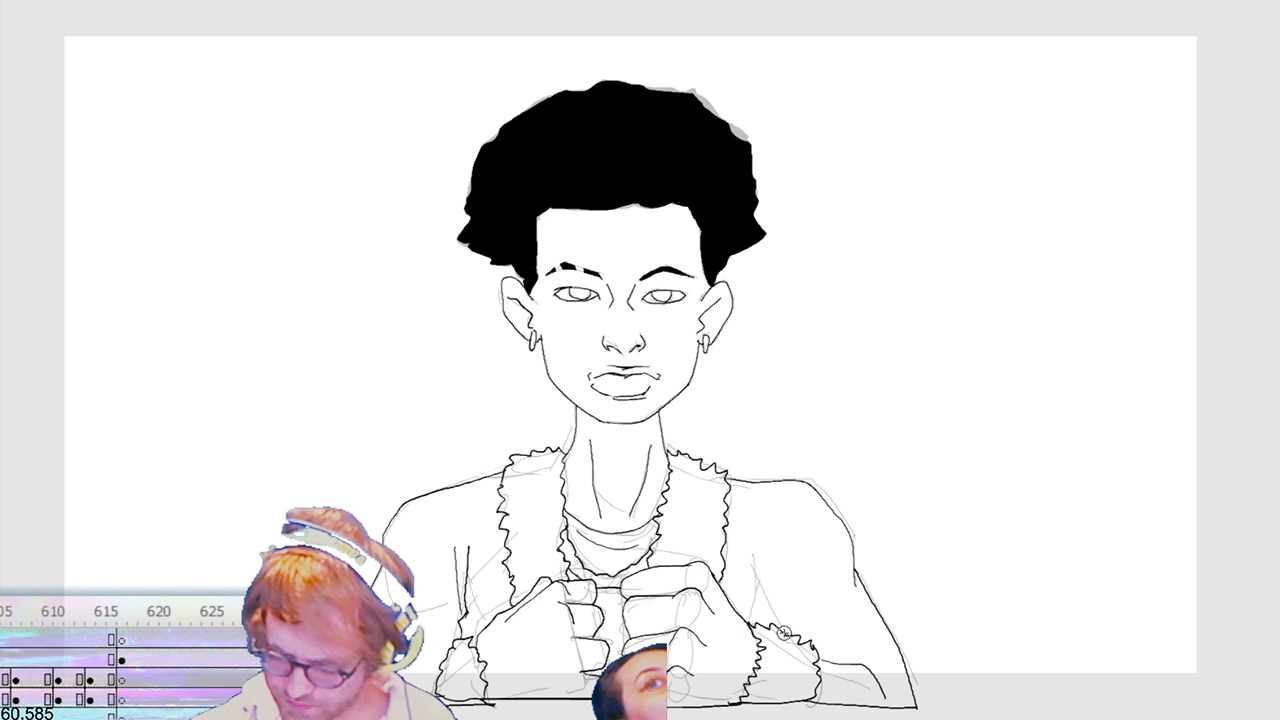
{"action": "mouse_move", "coordinate": [758, 590]}
{"action": "left_mouse_down"}
{"action": "mouse_move", "coordinate": [742, 528]}
{"action": "mouse_move", "coordinate": [758, 592]}
{"action": "left_mouse_up"}
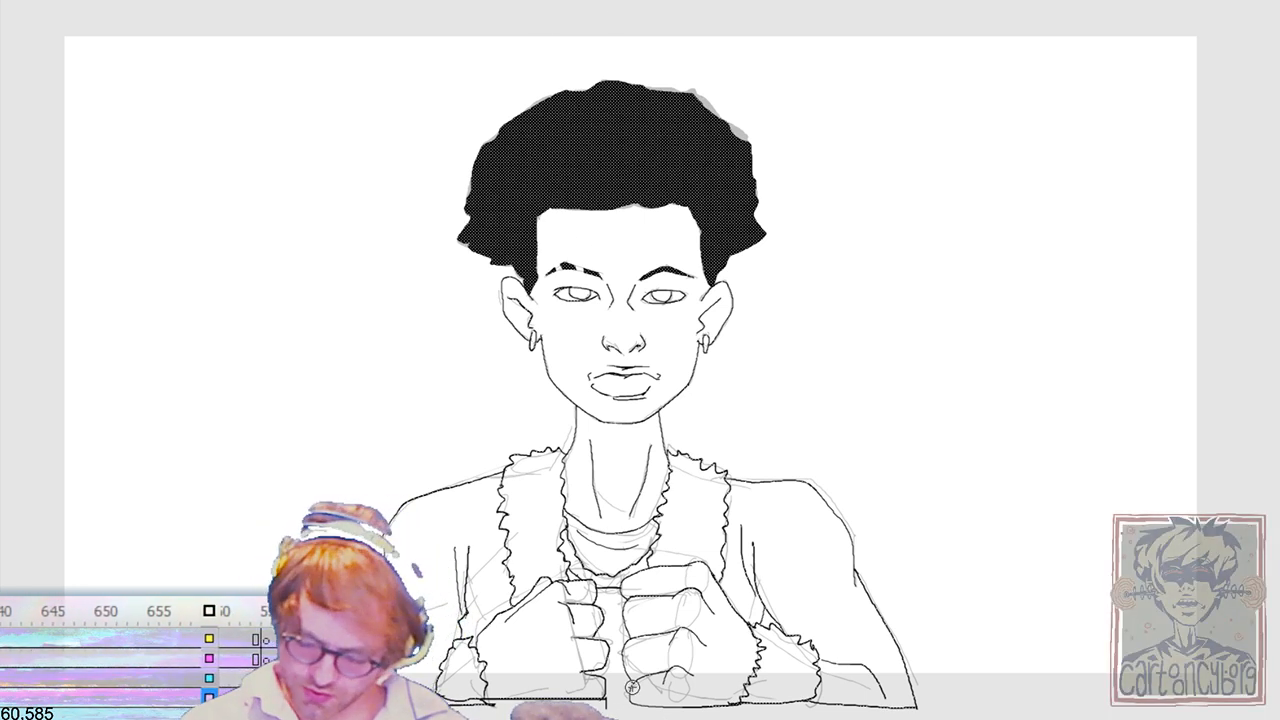
{"action": "key", "text": "ctrl+z"}
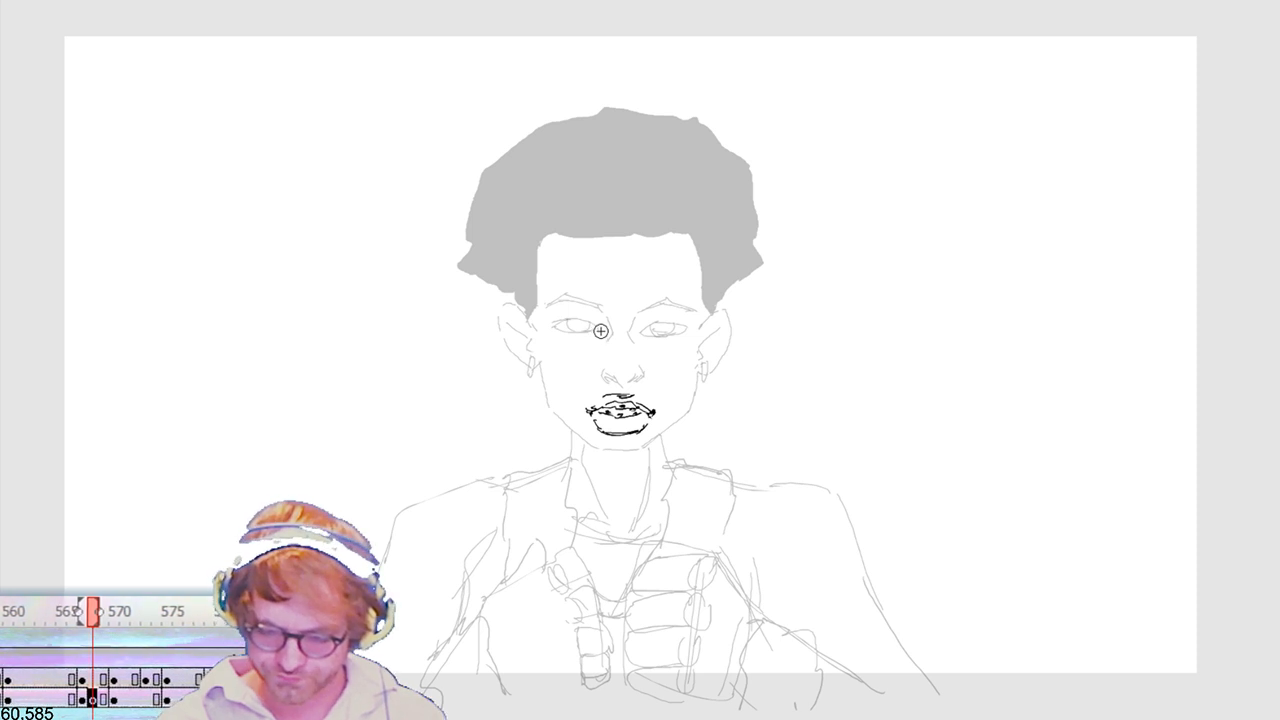
Step: On the sketch frame with the parted lips, ink the left-hand eye, redoing its upper lid and outer corner
{"action": "left_click_drag", "start_coordinate": [602, 323], "coordinate": [556, 326]}
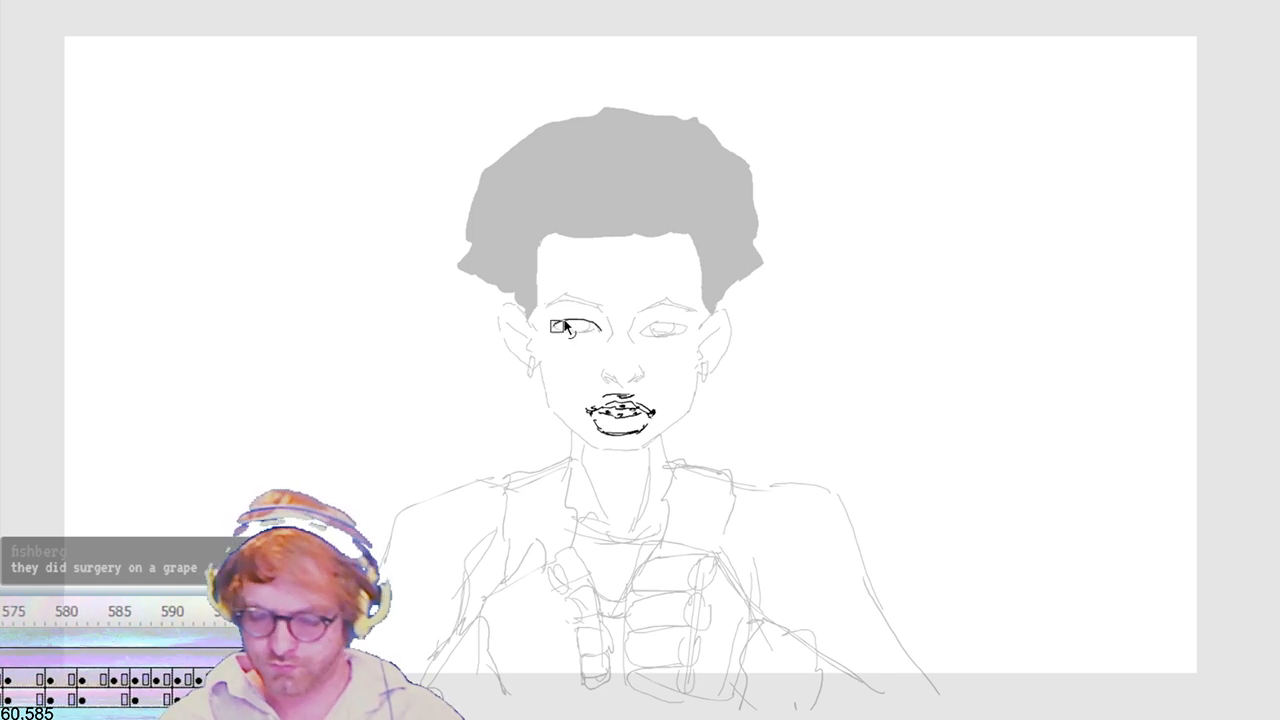
{"action": "key", "text": "ctrl+z"}
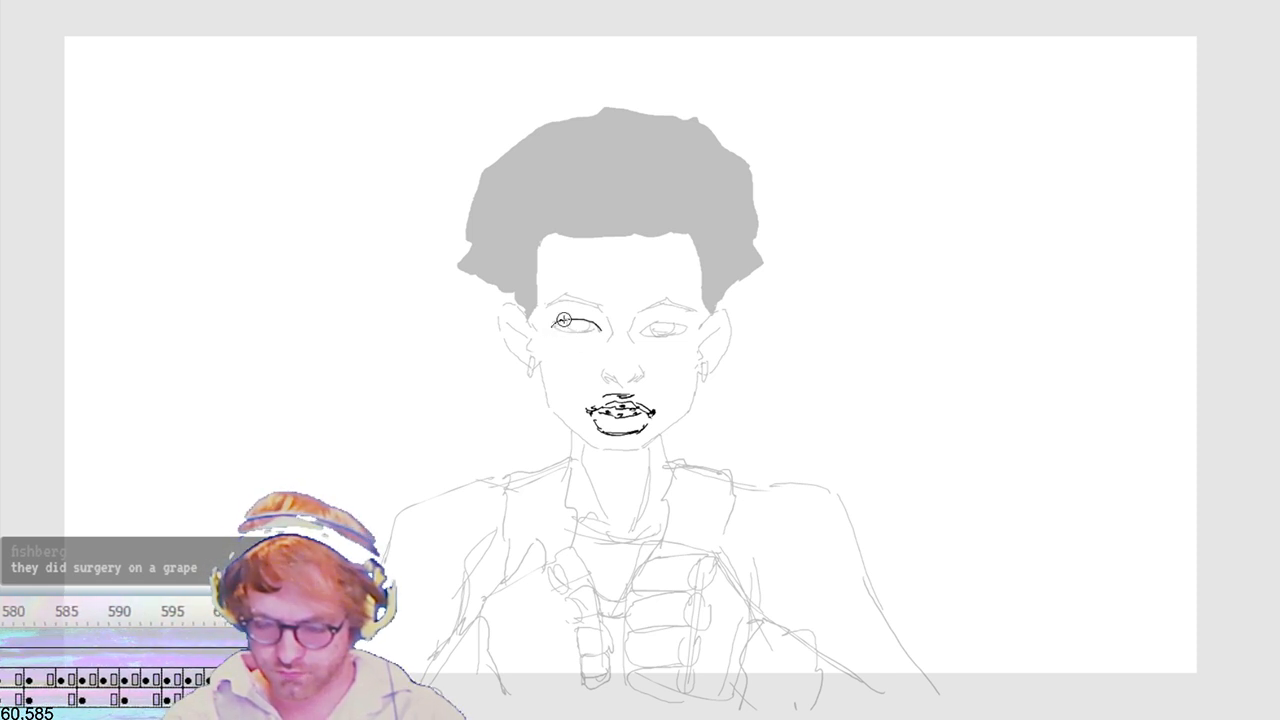
{"action": "mouse_move", "coordinate": [552, 326]}
{"action": "left_mouse_down"}
{"action": "mouse_move", "coordinate": [598, 330]}
{"action": "mouse_move", "coordinate": [578, 318]}
{"action": "mouse_move", "coordinate": [555, 329]}
{"action": "left_mouse_up"}
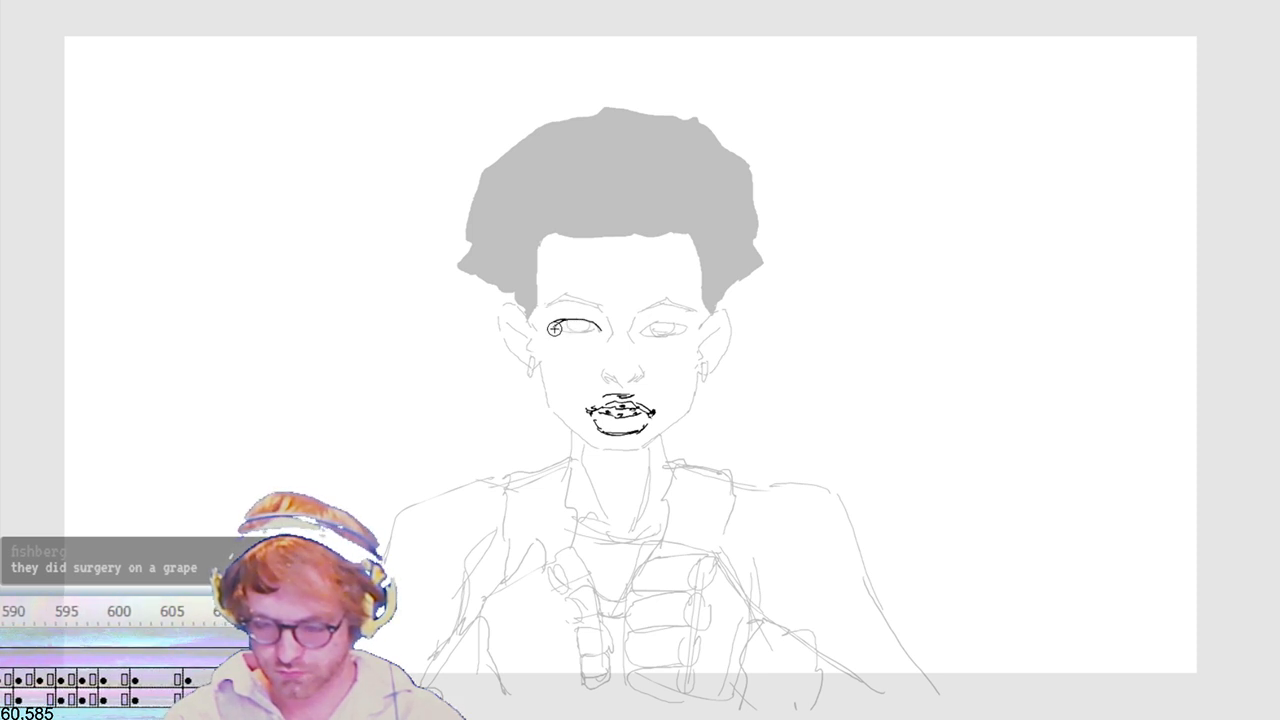
{"action": "key", "text": "ctrl+z"}
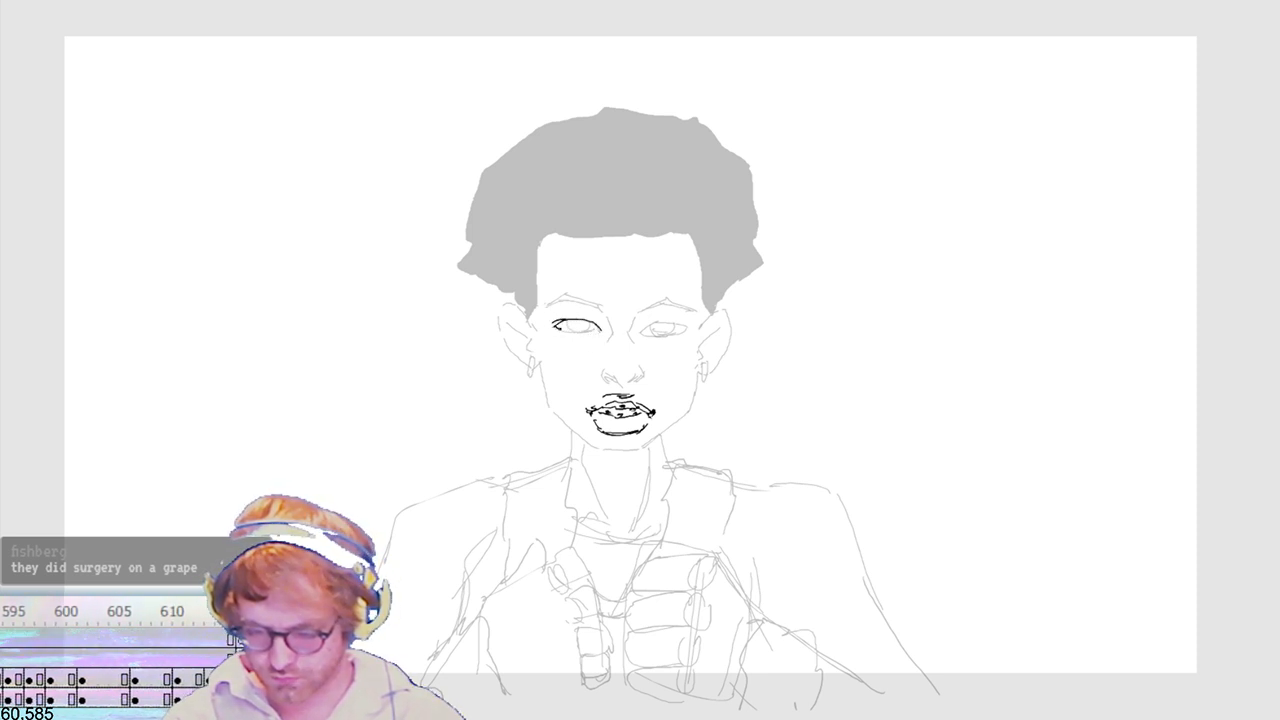
{"action": "left_click_drag", "start_coordinate": [555, 329], "coordinate": [598, 330]}
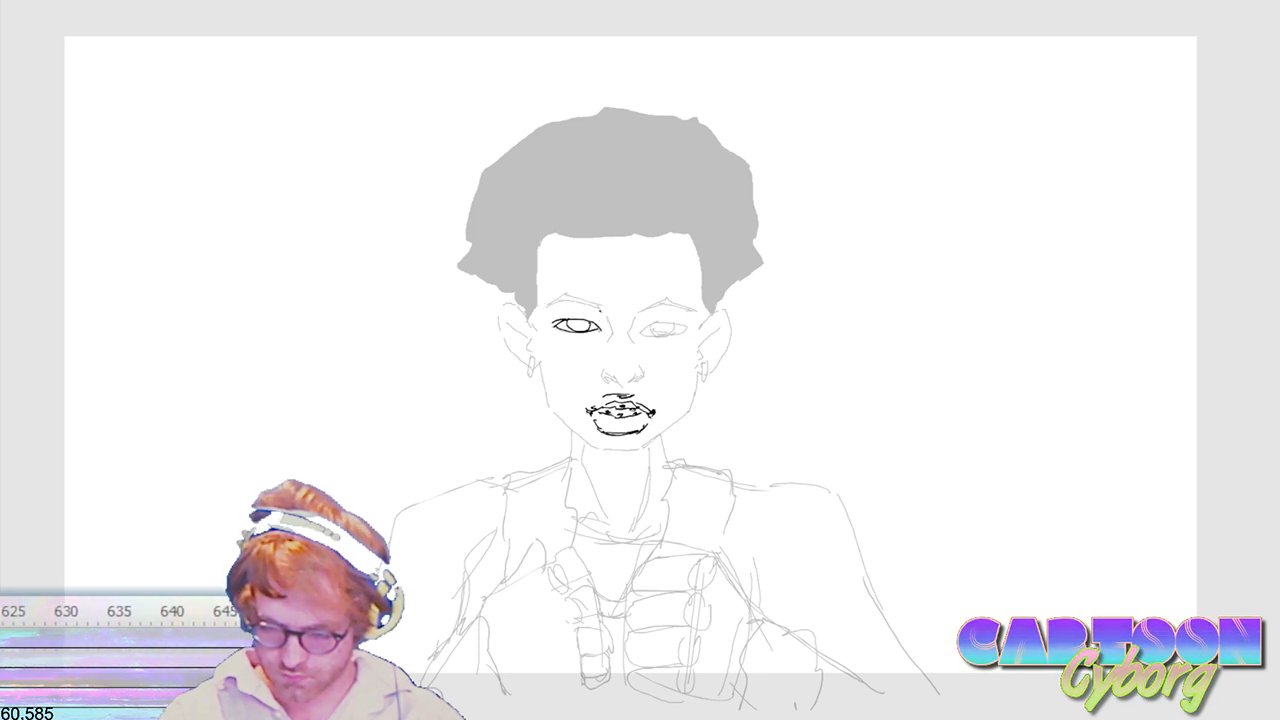
Step: Ink both eyebrows as solid black shapes and add the two short nose-bridge lines between the eyes
{"action": "left_click_drag", "start_coordinate": [600, 300], "coordinate": [543, 305]}
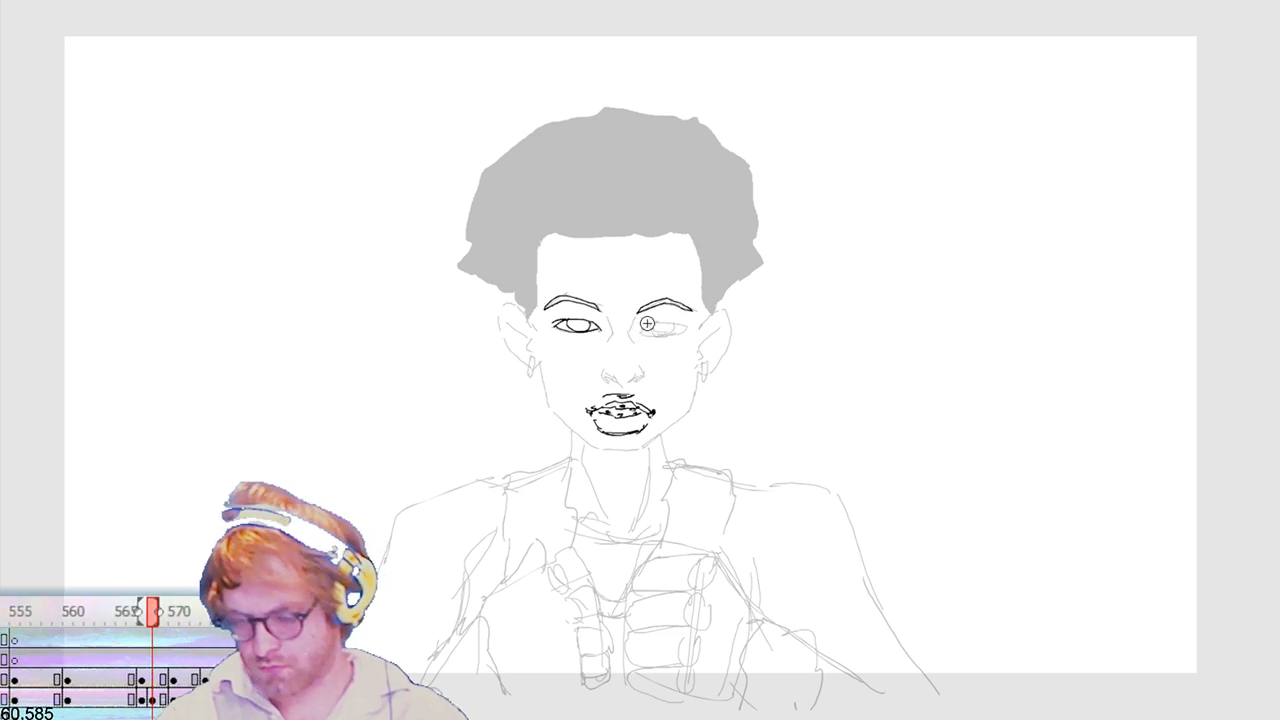
{"action": "left_click_drag", "start_coordinate": [638, 306], "coordinate": [690, 304]}
{"action": "mouse_move", "coordinate": [598, 300]}
{"action": "left_mouse_down"}
{"action": "mouse_move", "coordinate": [606, 308]}
{"action": "mouse_move", "coordinate": [598, 301]}
{"action": "left_mouse_up"}
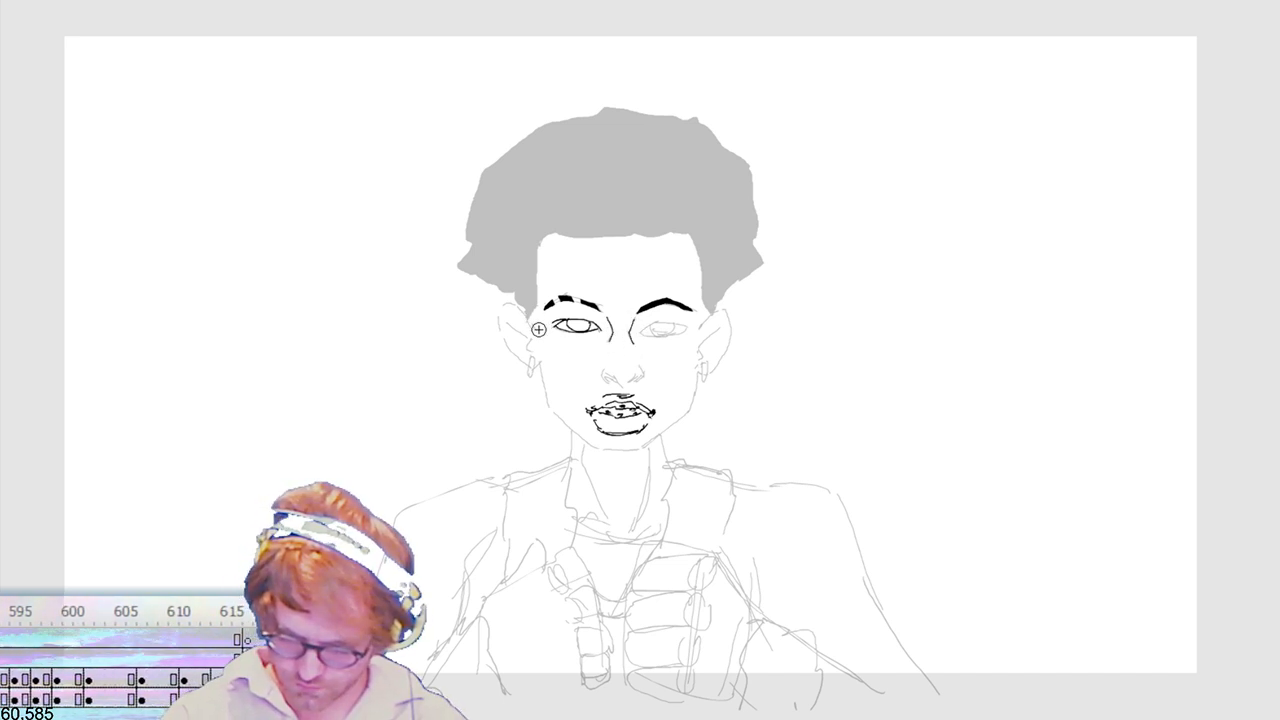
Step: Ink the left-hand ear with its hoop earring and the cheek and jaw contour below it
{"action": "left_click_drag", "start_coordinate": [504, 305], "coordinate": [499, 326]}
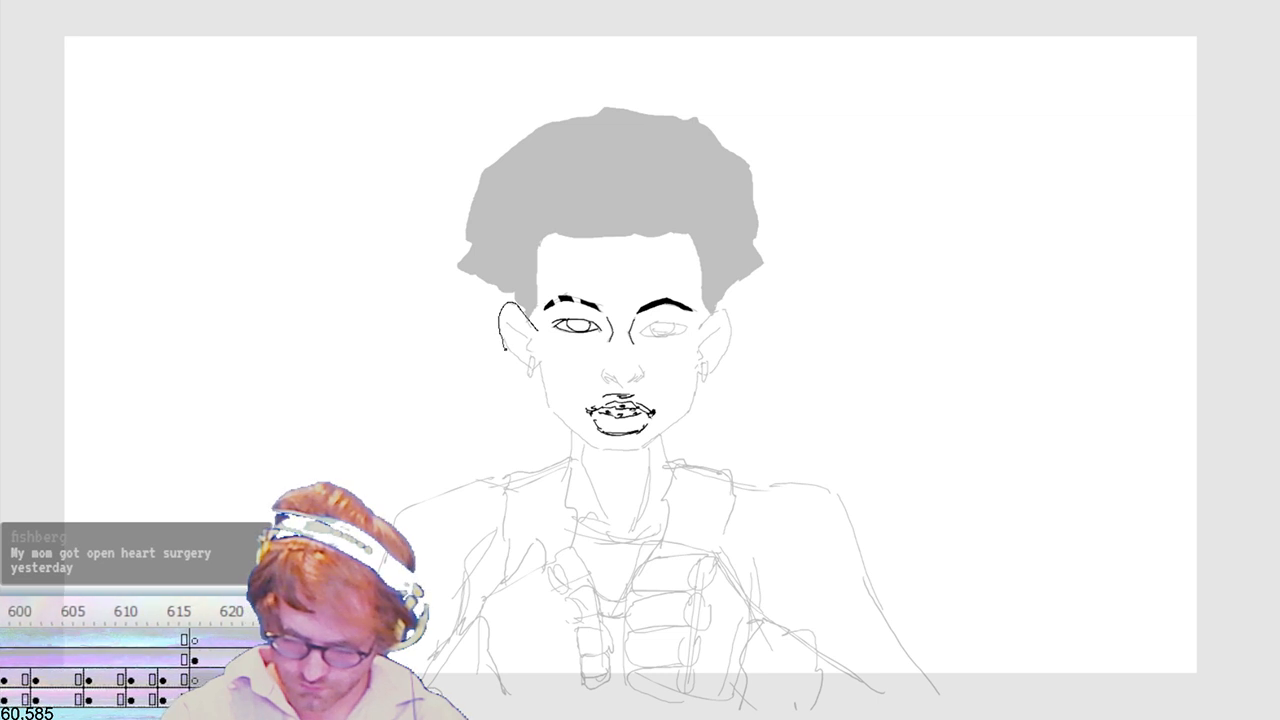
{"action": "left_click_drag", "start_coordinate": [525, 368], "coordinate": [537, 329]}
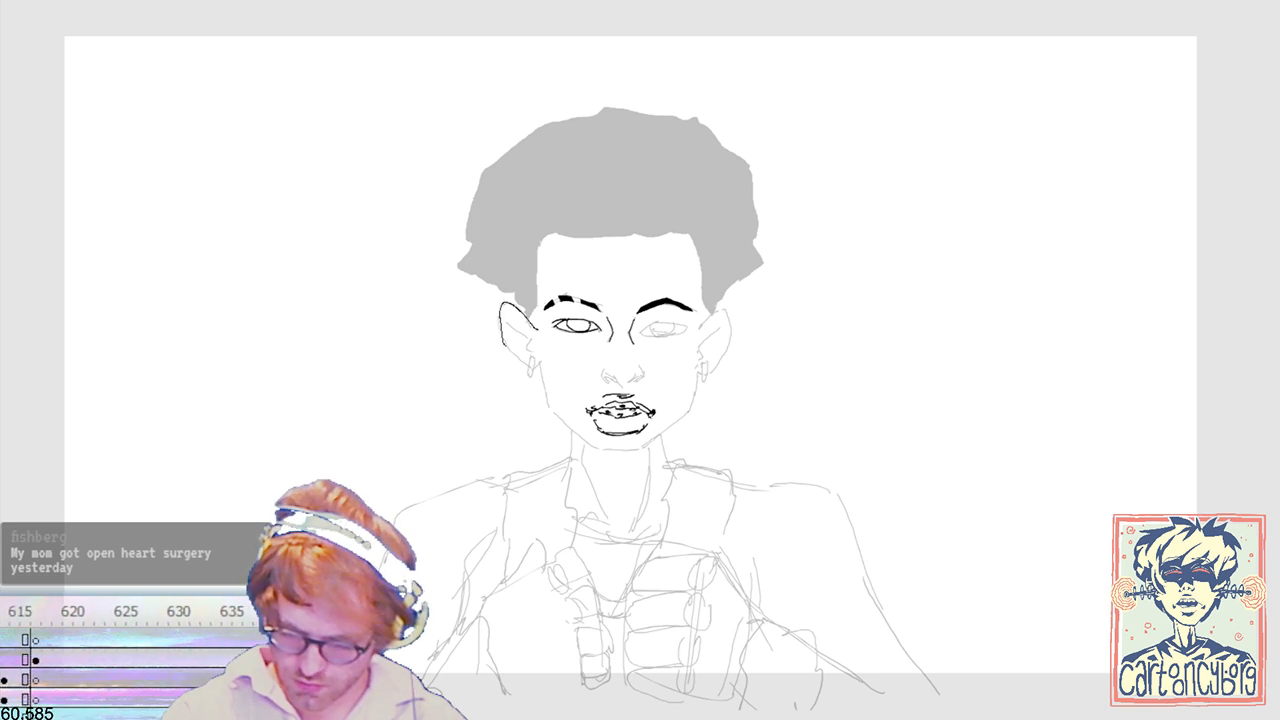
{"action": "left_click_drag", "start_coordinate": [525, 364], "coordinate": [528, 367]}
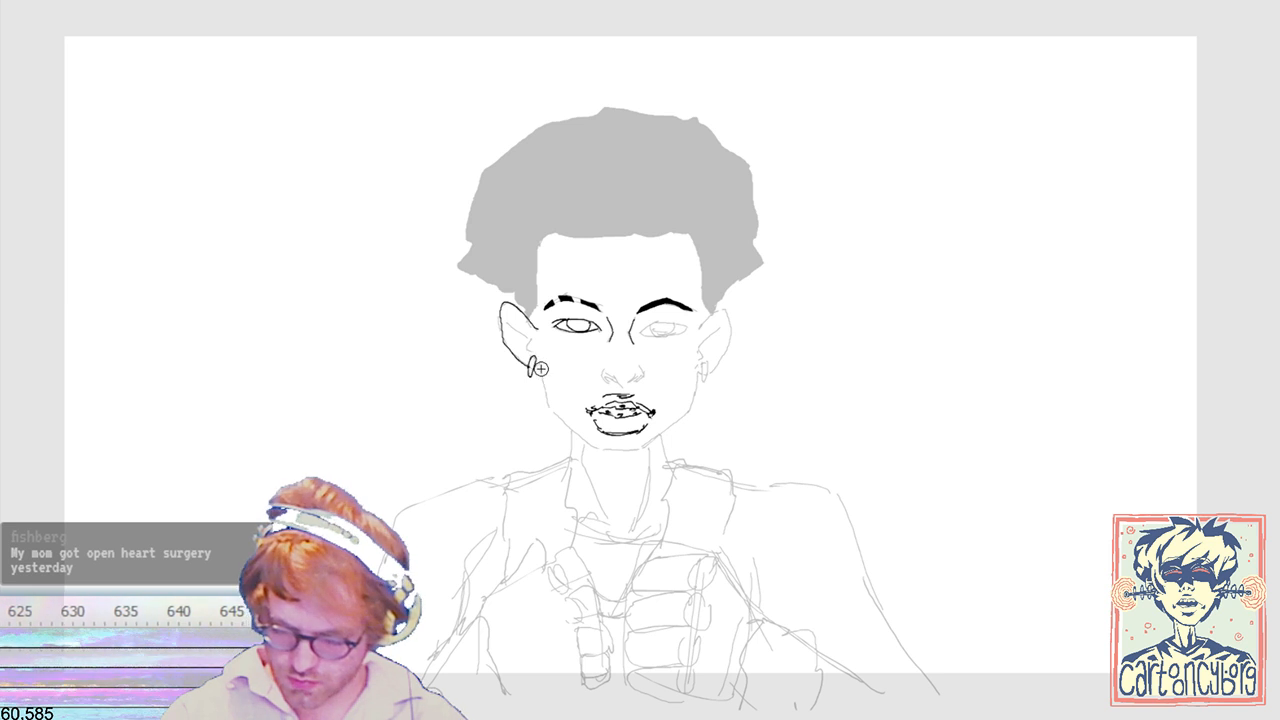
{"action": "left_click_drag", "start_coordinate": [541, 370], "coordinate": [545, 391]}
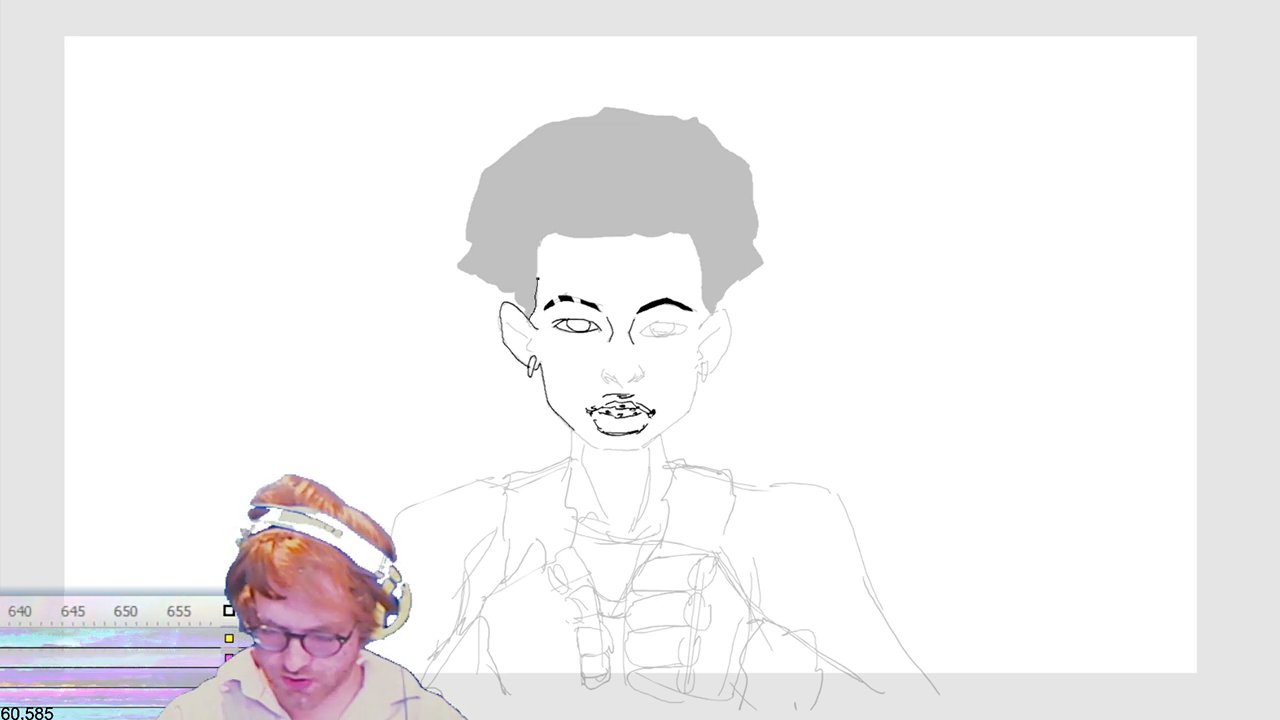
Step: Ink the hairline across the forehead, the right-hand ear with earring, the right-hand eye and the remaining jaw contour
{"action": "mouse_move", "coordinate": [600, 236]}
{"action": "left_mouse_down"}
{"action": "mouse_move", "coordinate": [620, 235]}
{"action": "mouse_move", "coordinate": [558, 234]}
{"action": "left_mouse_up"}
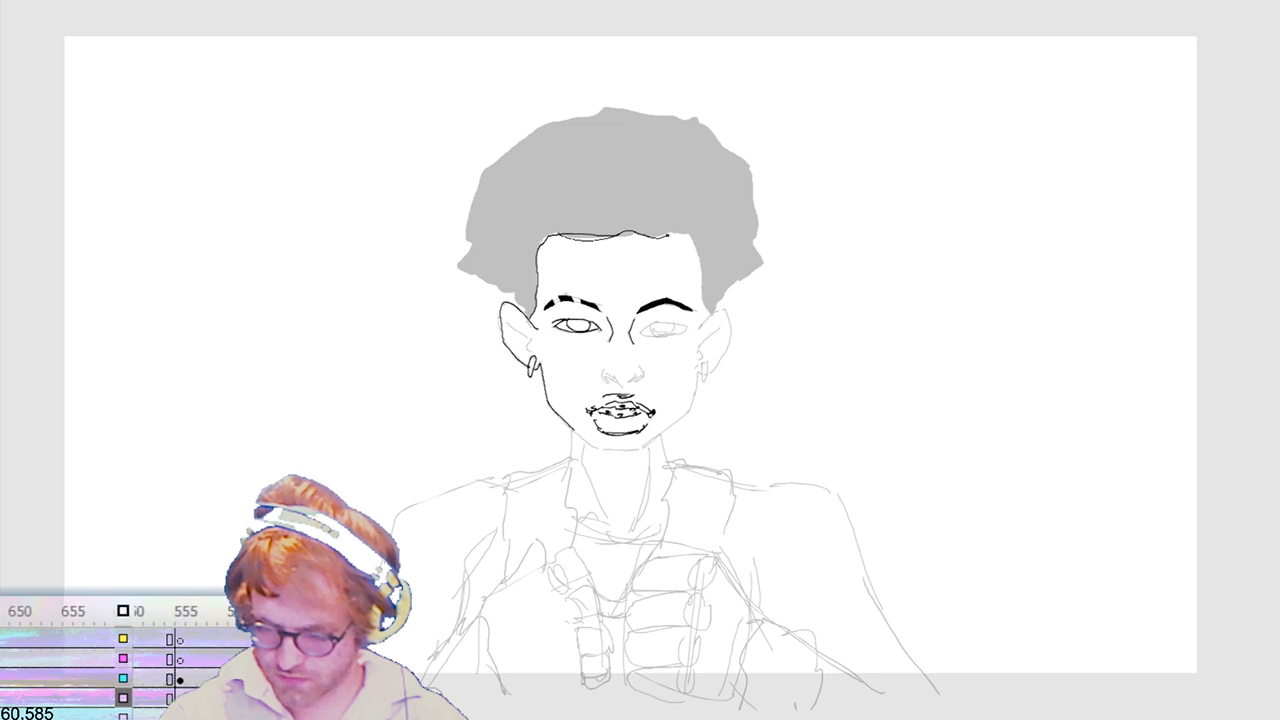
{"action": "left_click_drag", "start_coordinate": [698, 256], "coordinate": [704, 294]}
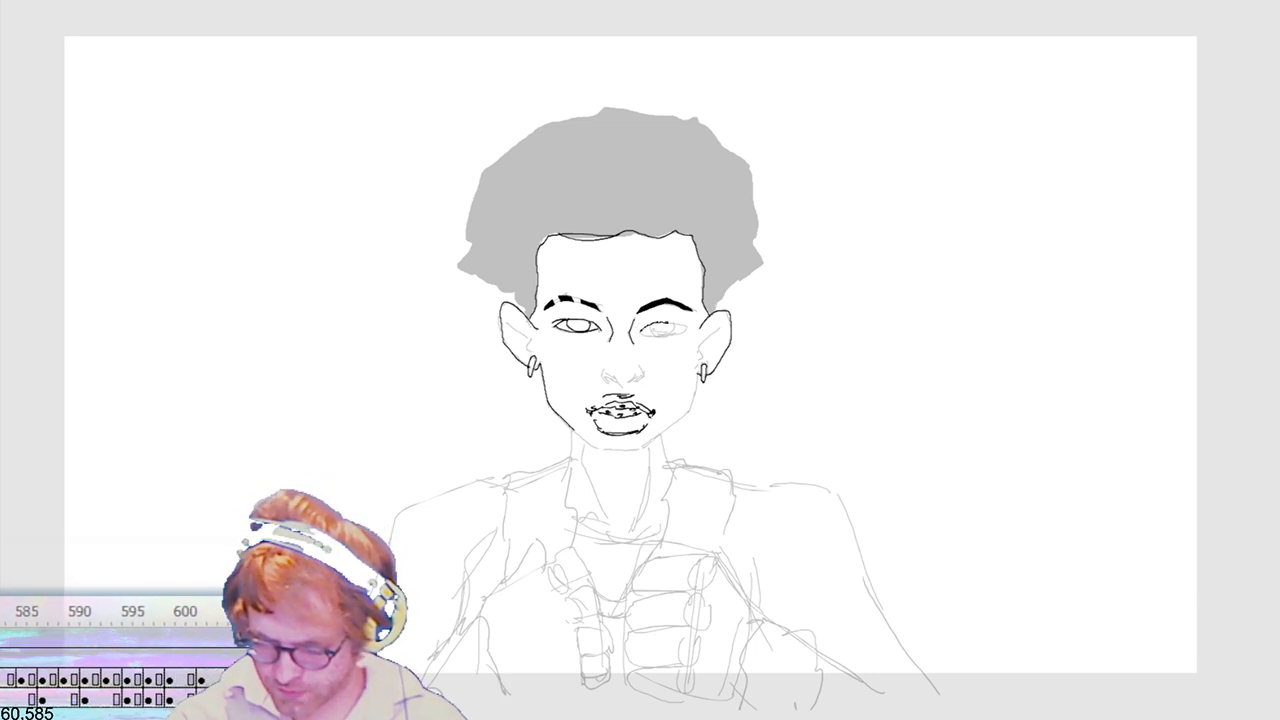
{"action": "left_click_drag", "start_coordinate": [652, 327], "coordinate": [688, 327]}
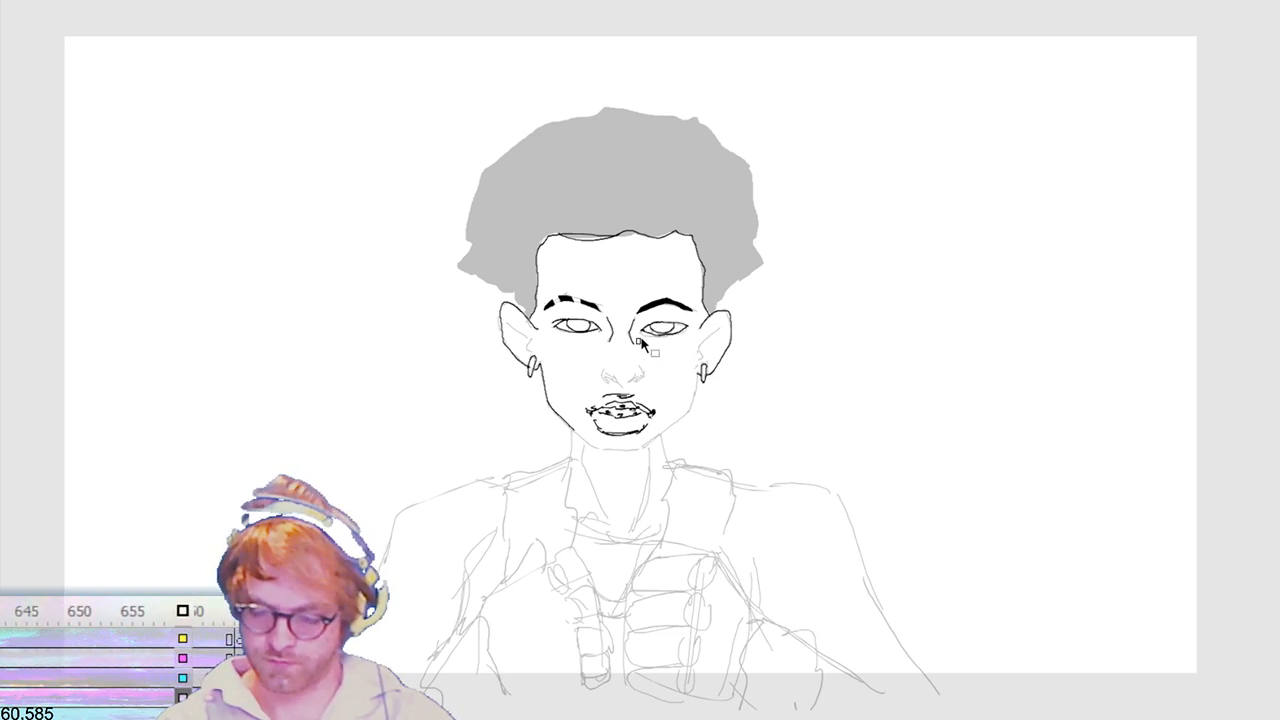
{"action": "left_click_drag", "start_coordinate": [637, 343], "coordinate": [697, 326]}
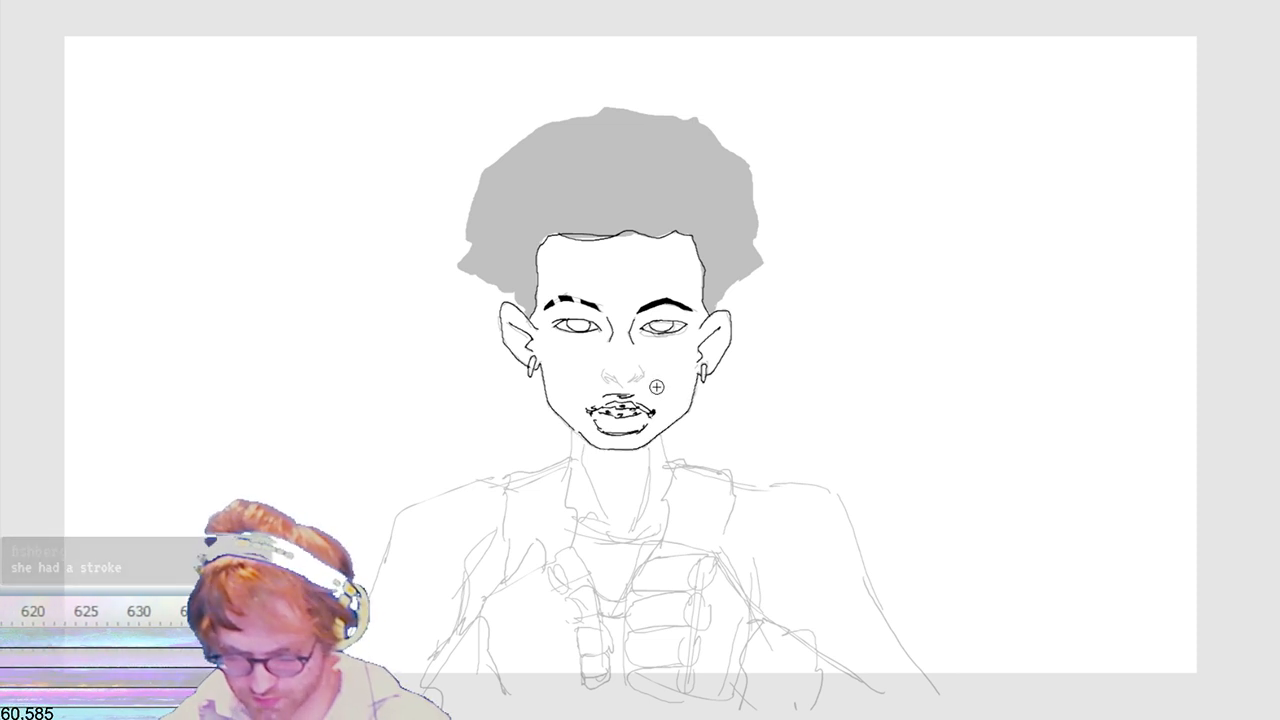
Step: Ink the nose and neck lines, then outline the hair and fill it with solid black
{"action": "key", "text": "v"}
{"action": "left_click_drag", "start_coordinate": [579, 430], "coordinate": [584, 455]}
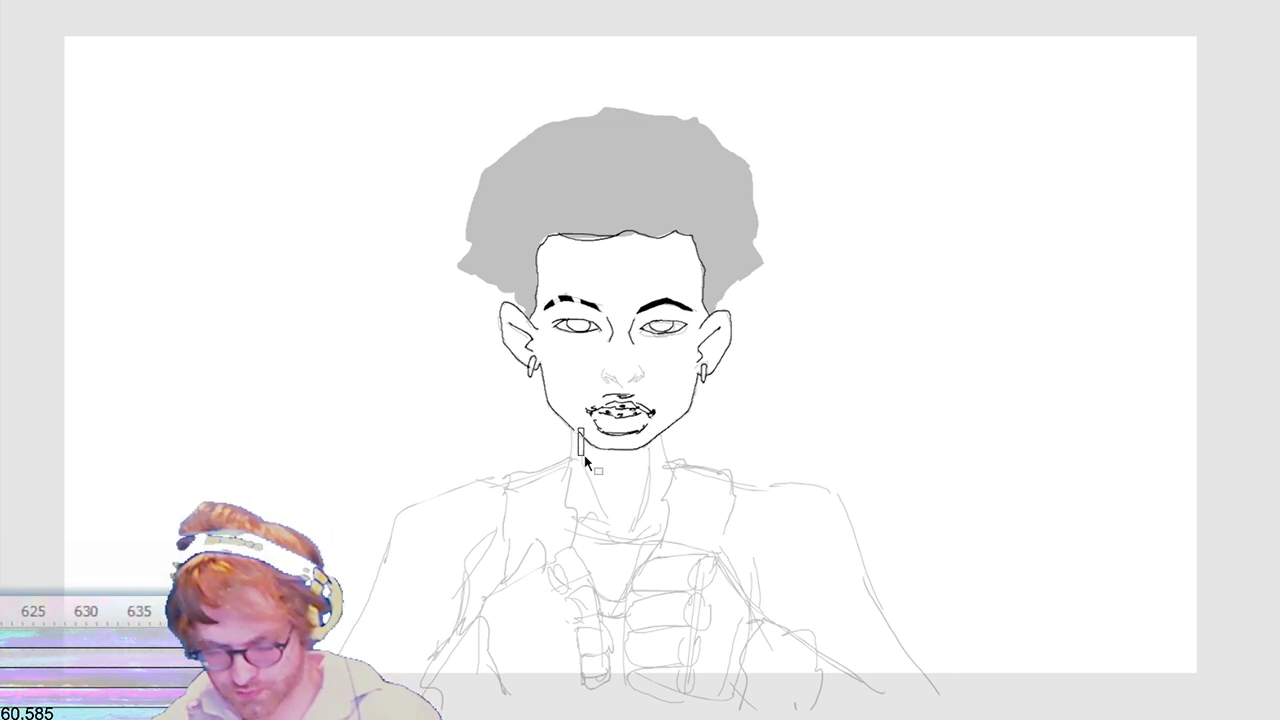
{"action": "key", "text": "b"}
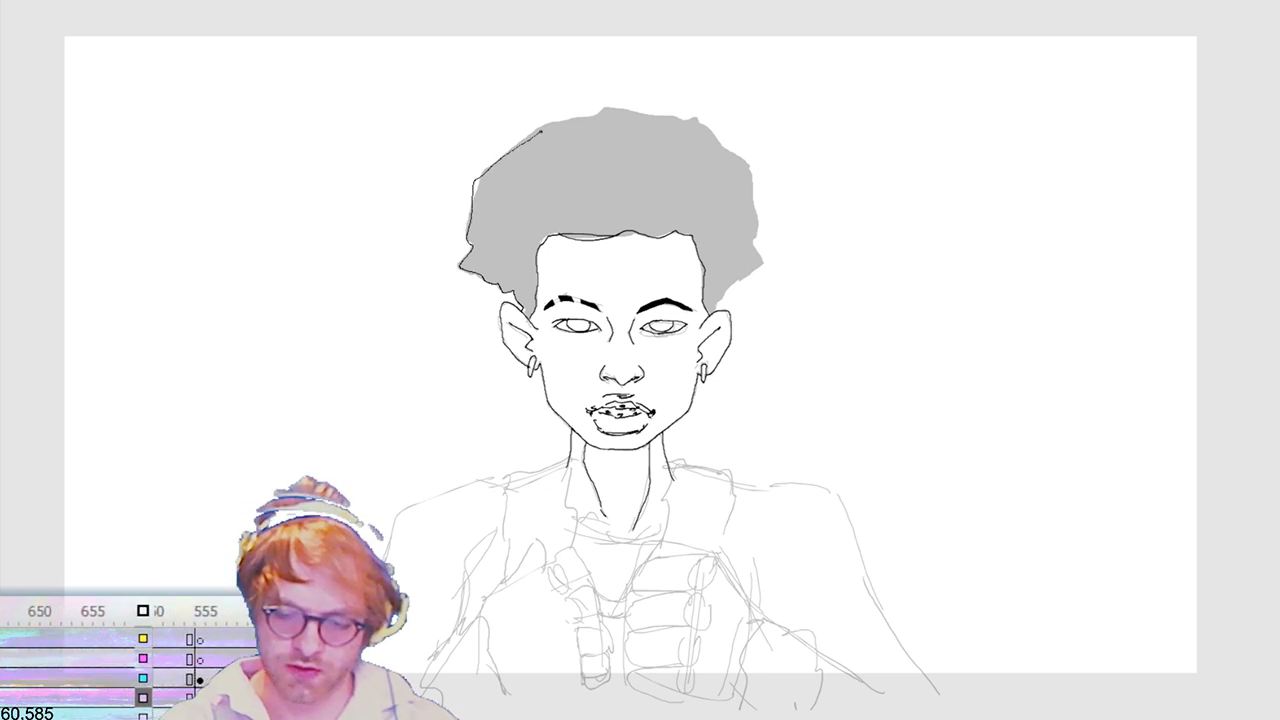
{"action": "mouse_move", "coordinate": [604, 108]}
{"action": "left_mouse_down"}
{"action": "mouse_move", "coordinate": [686, 120]}
{"action": "mouse_move", "coordinate": [744, 164]}
{"action": "mouse_move", "coordinate": [760, 240]}
{"action": "mouse_move", "coordinate": [722, 287]}
{"action": "mouse_move", "coordinate": [730, 271]}
{"action": "left_mouse_up"}
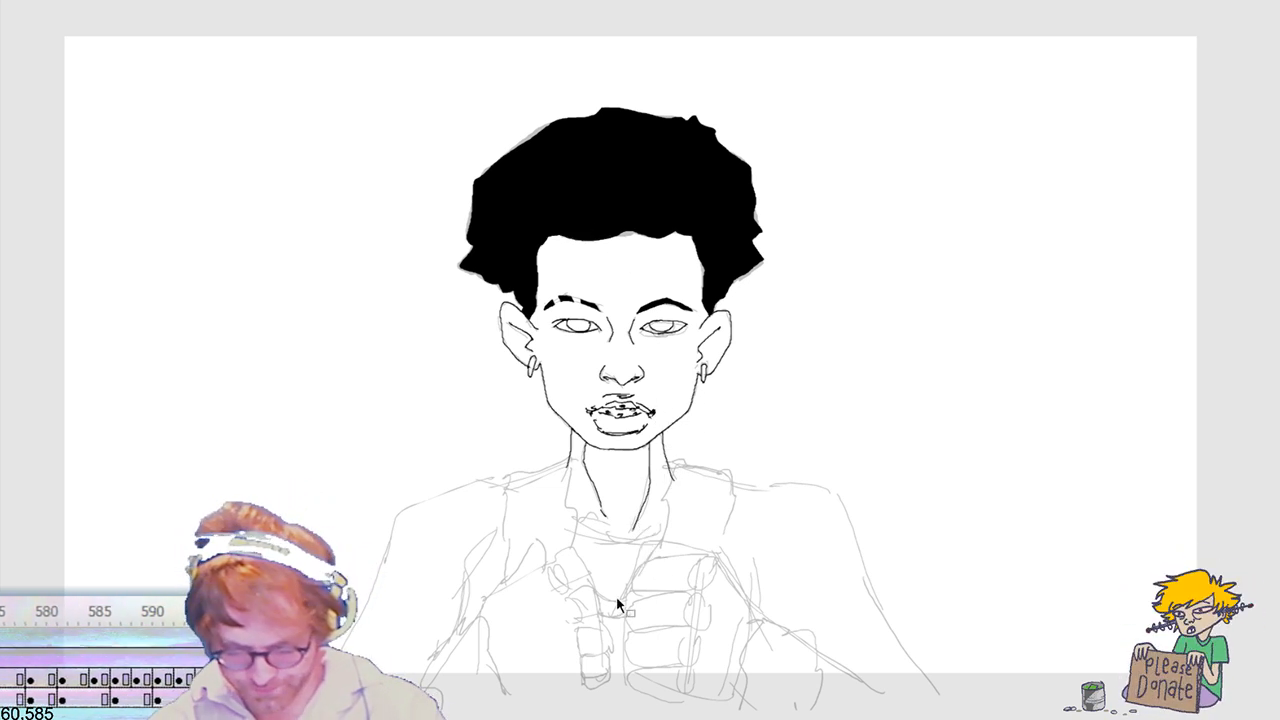
Step: Ink the left-hand fist with its curled fingers and raised thumb, redoing the knuckle contour and removing the crease lines
{"action": "mouse_move", "coordinate": [532, 579]}
{"action": "left_mouse_down"}
{"action": "mouse_move", "coordinate": [500, 592]}
{"action": "mouse_move", "coordinate": [549, 567]}
{"action": "left_mouse_up"}
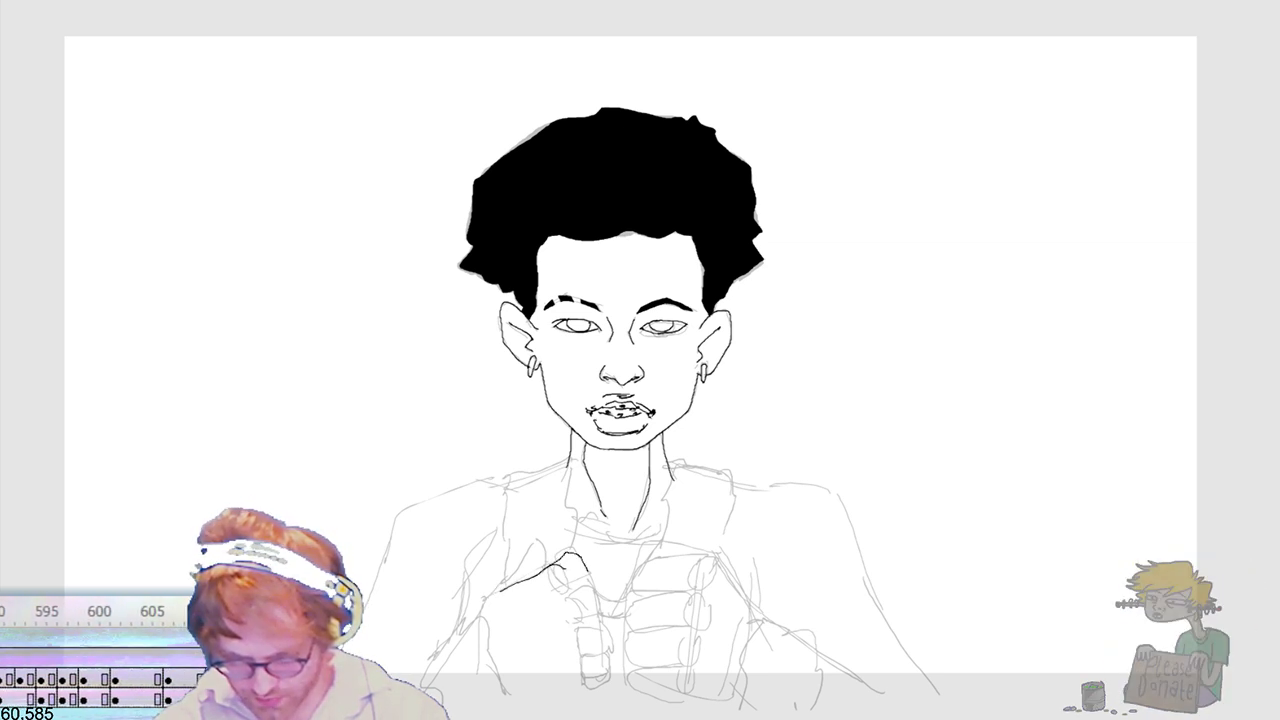
{"action": "mouse_move", "coordinate": [549, 567]}
{"action": "left_mouse_down"}
{"action": "mouse_move", "coordinate": [588, 575]}
{"action": "mouse_move", "coordinate": [563, 597]}
{"action": "left_mouse_up"}
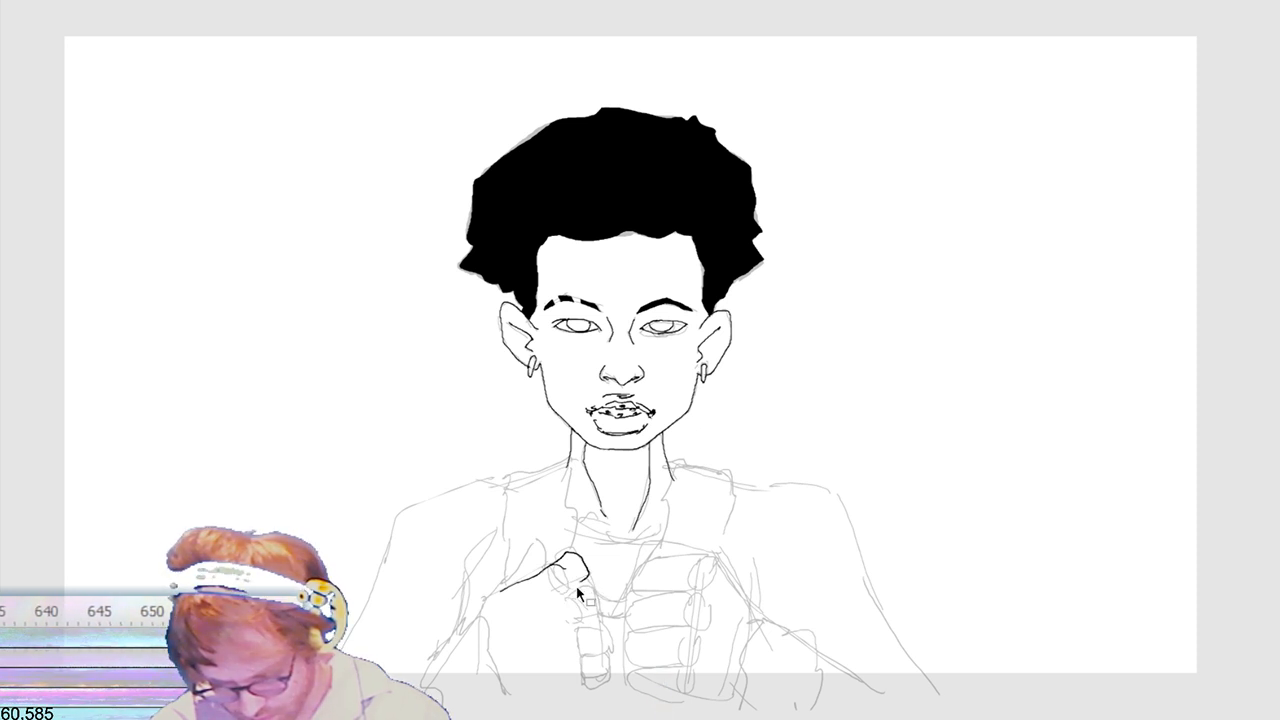
{"action": "key", "text": "ctrl+z"}
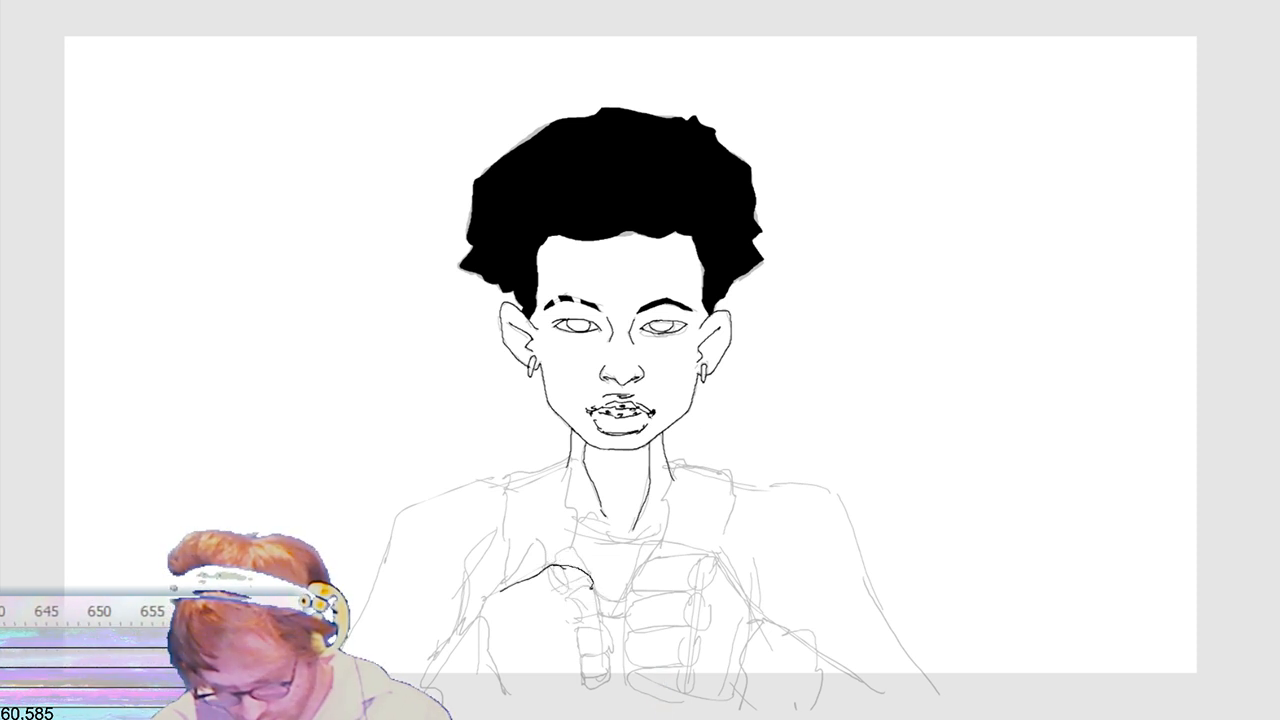
{"action": "mouse_move", "coordinate": [592, 587]}
{"action": "left_mouse_down"}
{"action": "mouse_move", "coordinate": [578, 620]}
{"action": "mouse_move", "coordinate": [596, 680]}
{"action": "left_mouse_up"}
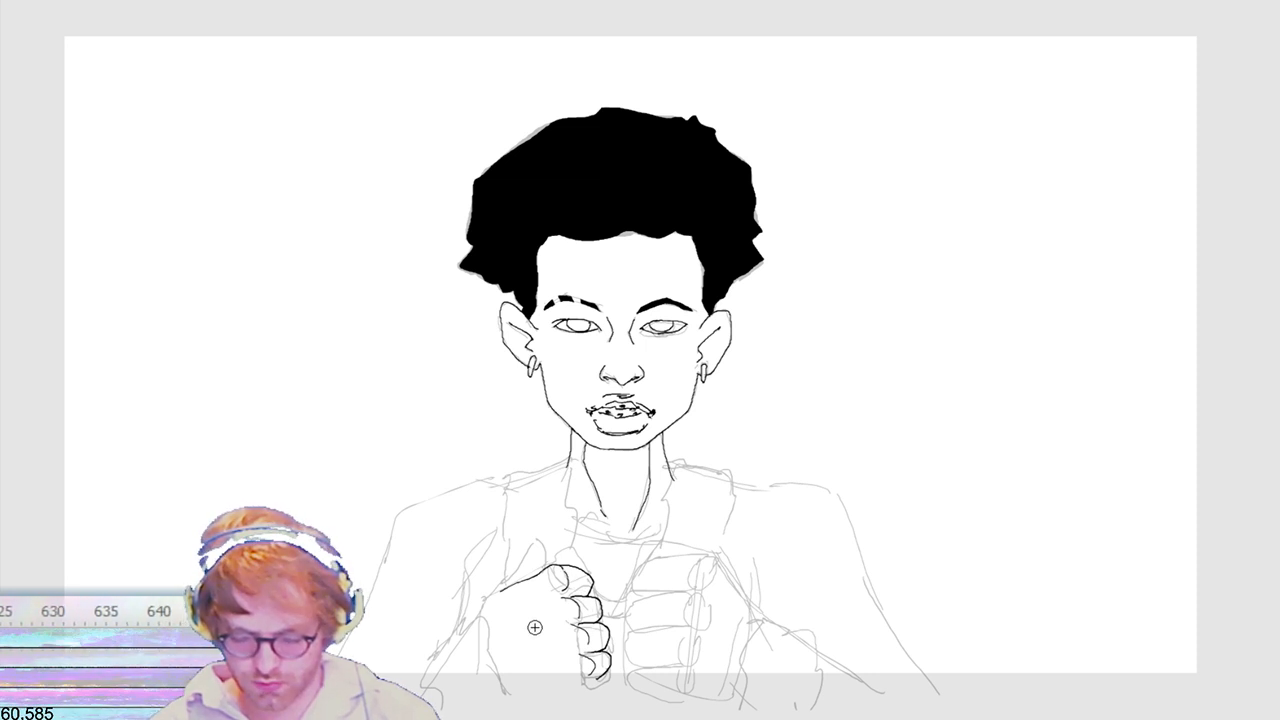
{"action": "mouse_move", "coordinate": [514, 613]}
{"action": "left_mouse_down"}
{"action": "mouse_move", "coordinate": [543, 595]}
{"action": "mouse_move", "coordinate": [529, 625]}
{"action": "mouse_move", "coordinate": [560, 622]}
{"action": "mouse_move", "coordinate": [538, 645]}
{"action": "mouse_move", "coordinate": [571, 640]}
{"action": "left_mouse_up"}
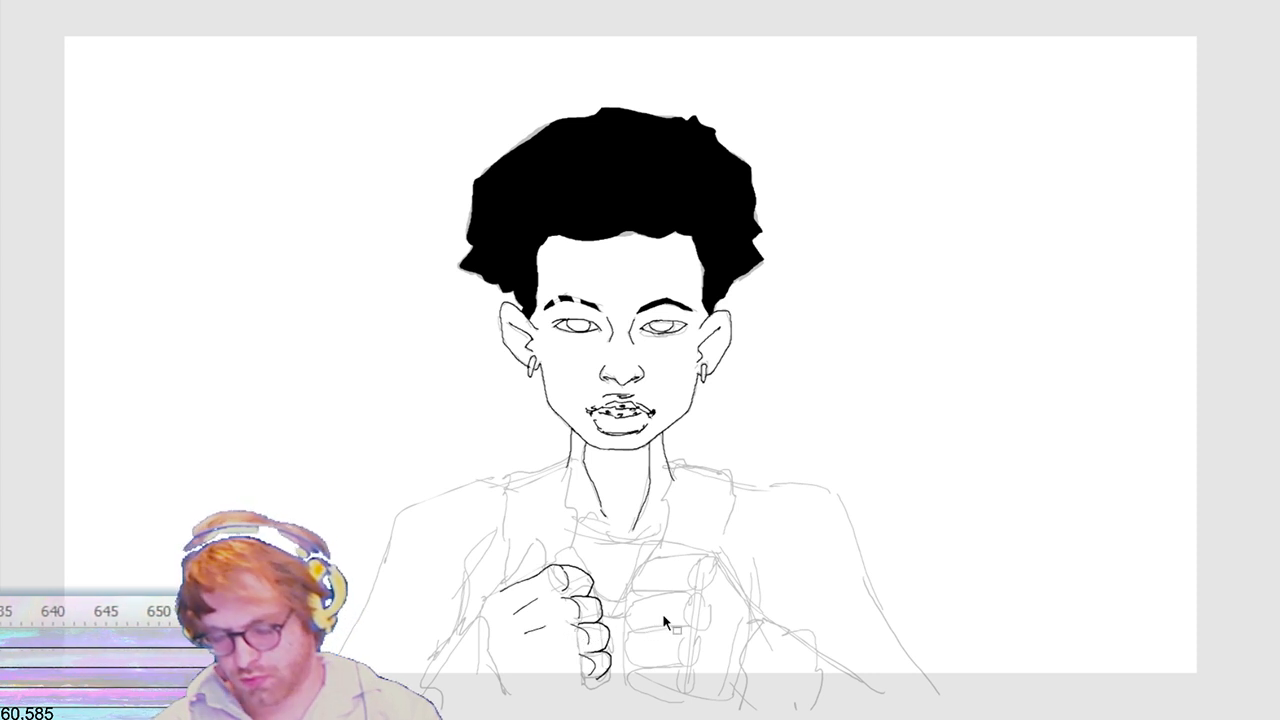
{"action": "key", "text": "ctrl+z"}
{"action": "key", "text": "ctrl+z"}
{"action": "left_click_drag", "start_coordinate": [481, 605], "coordinate": [500, 591]}
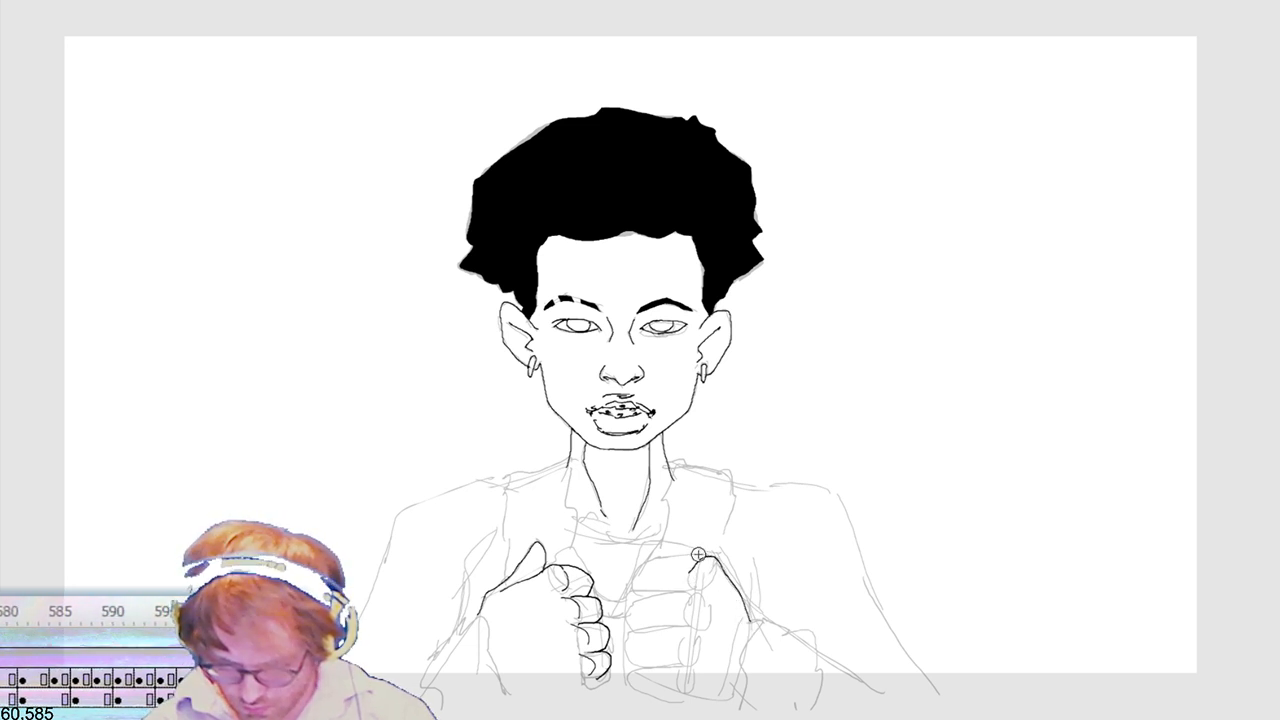
Step: Ink the right-hand fist with its four stacked fingers and squash the fist drawing slightly in height
{"action": "key", "text": "ctrl+z"}
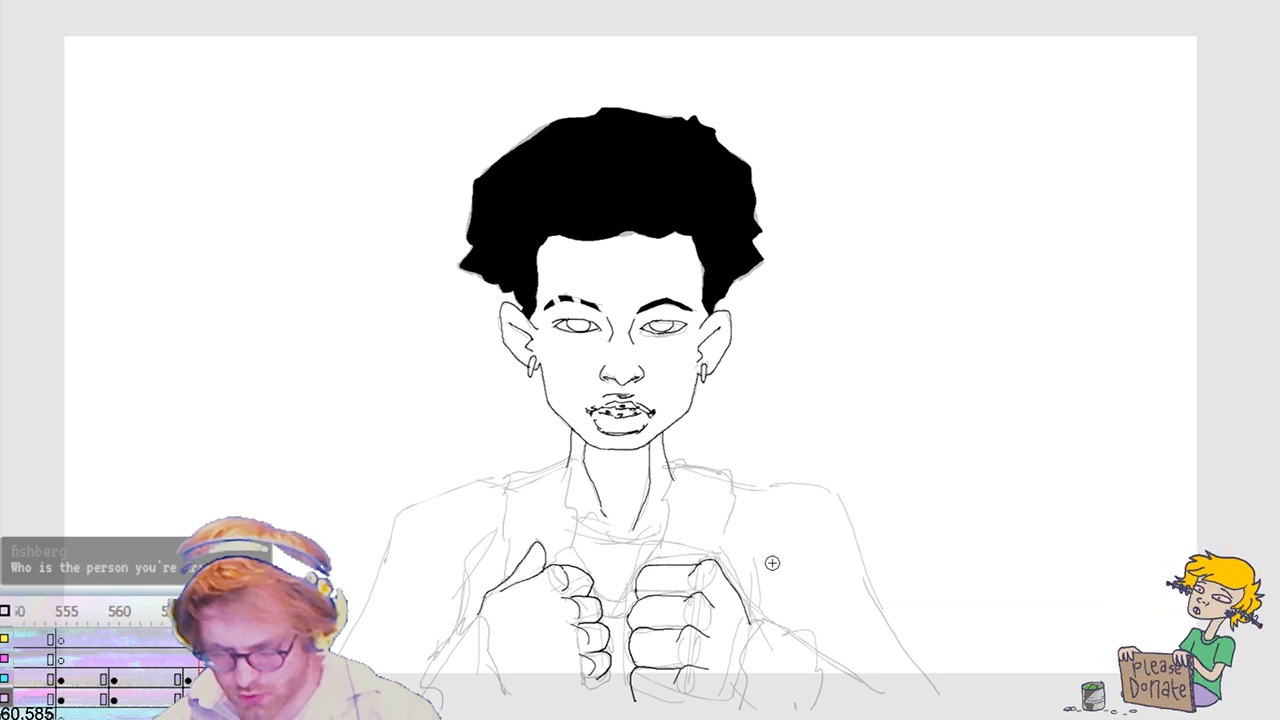
{"action": "left_click_drag", "start_coordinate": [780, 538], "coordinate": [716, 637]}
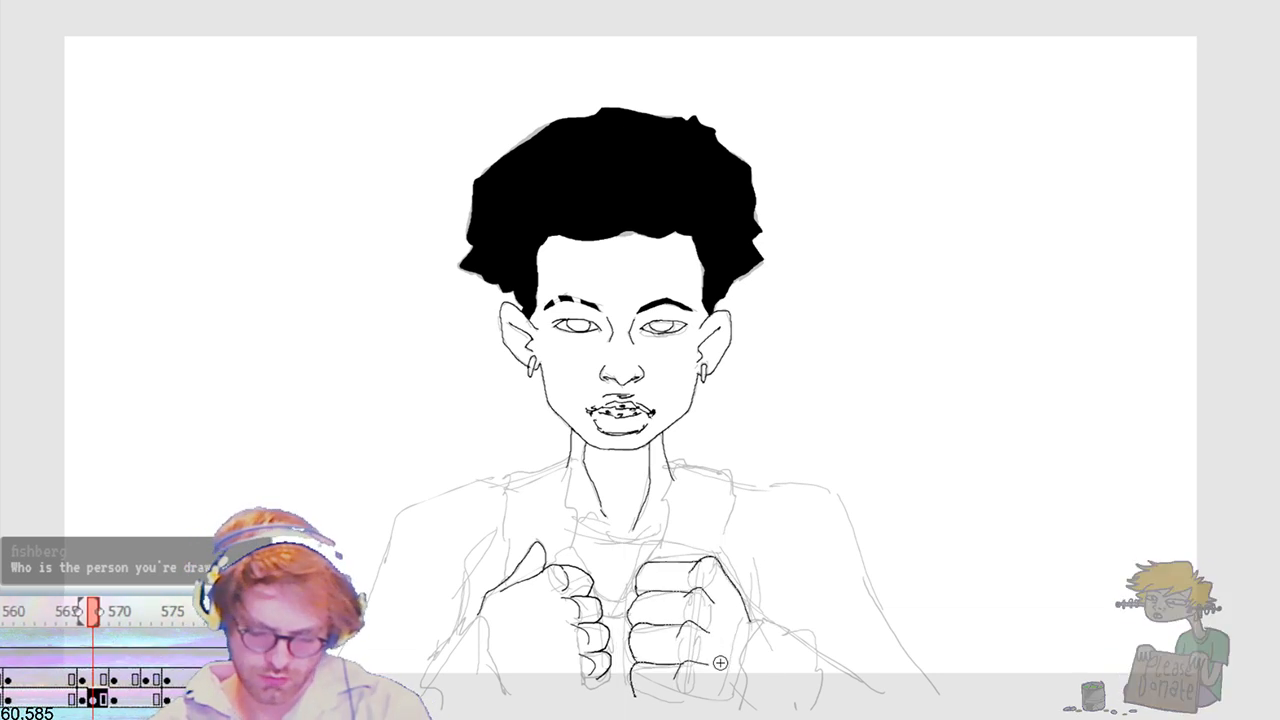
{"action": "left_click", "coordinate": [689, 675]}
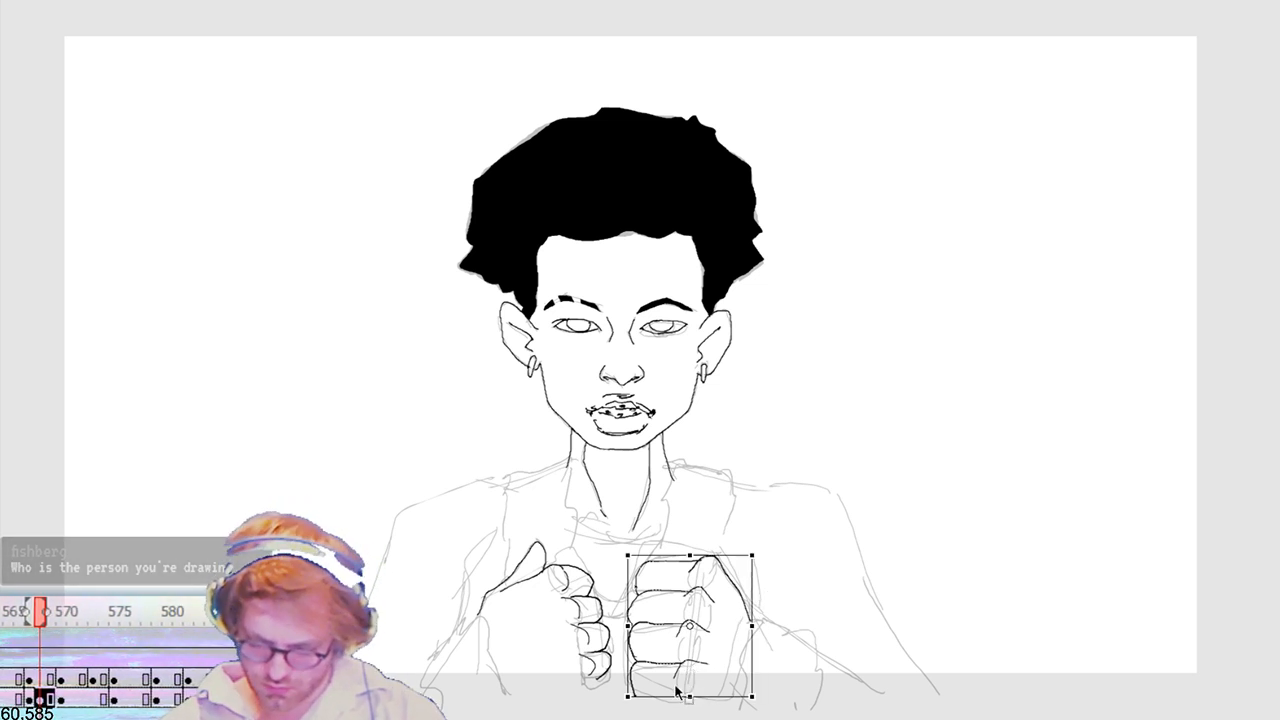
{"action": "left_click_drag", "start_coordinate": [692, 678], "coordinate": [693, 680]}
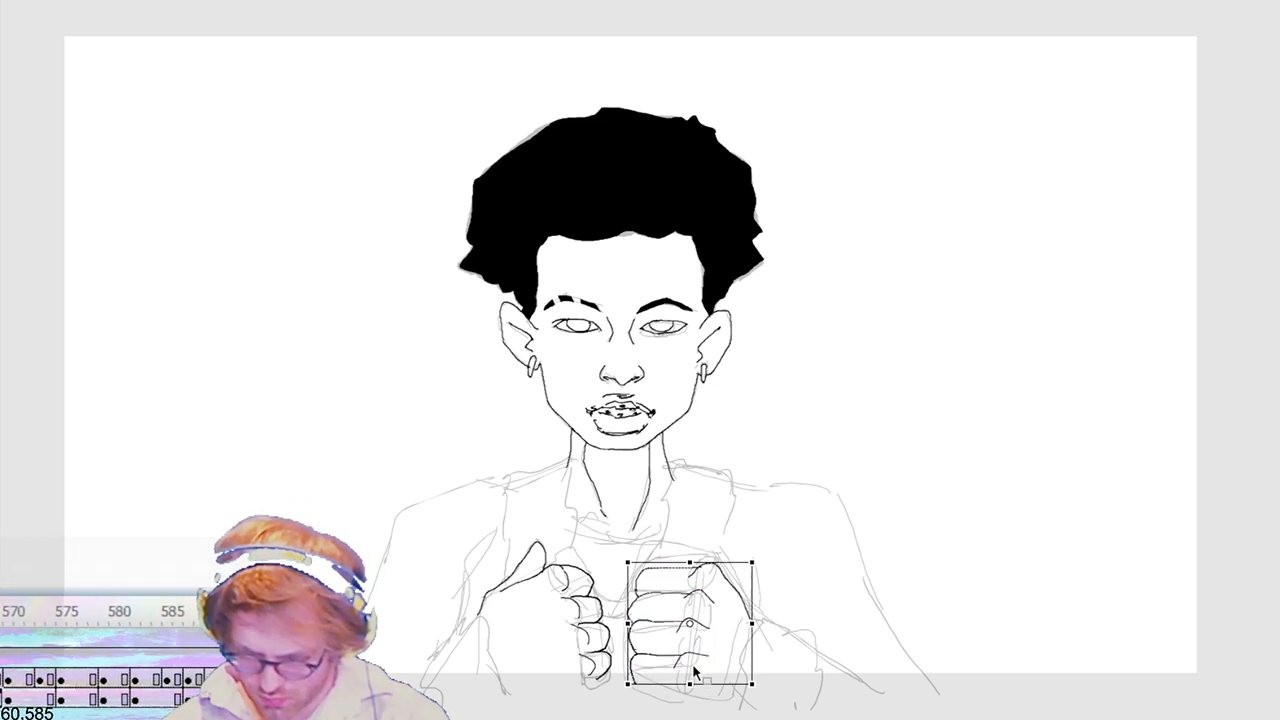
{"action": "left_click", "coordinate": [828, 632]}
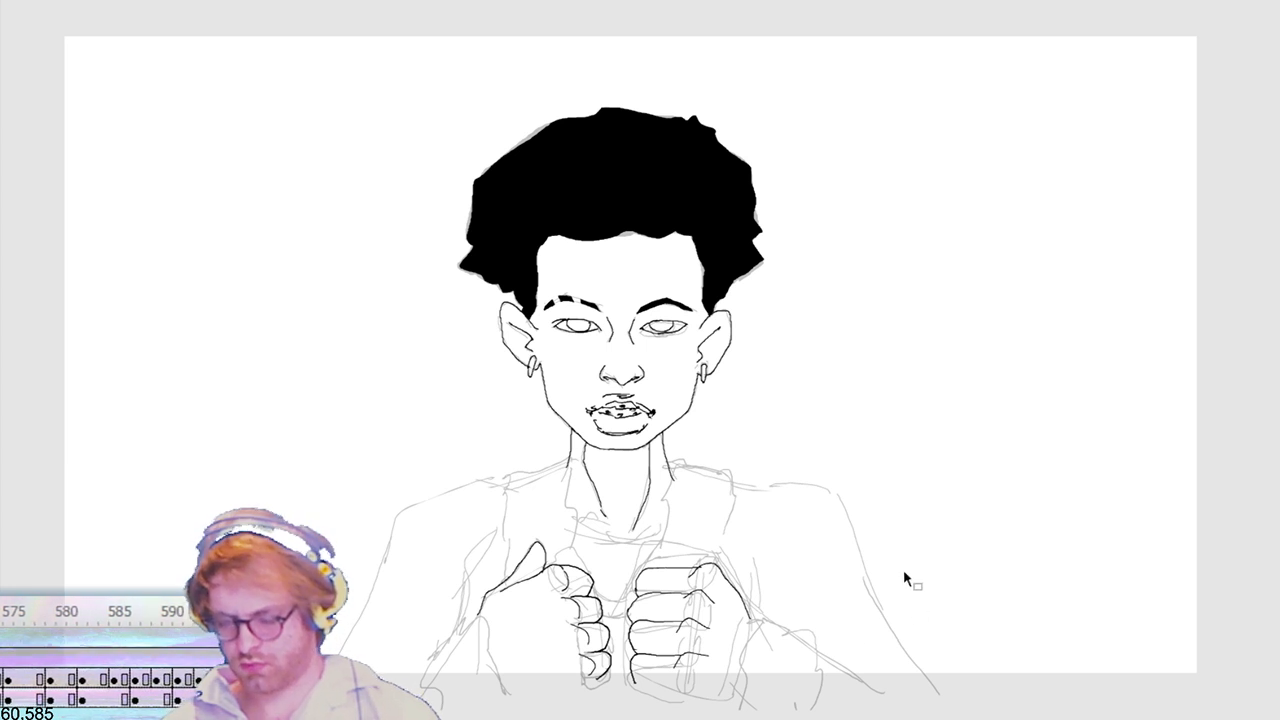
Step: Ink the ruffled cuffs on both wrists, the left-hand sleeve folds and the ruffled garment edges on both sides of the neck
{"action": "key", "text": "b"}
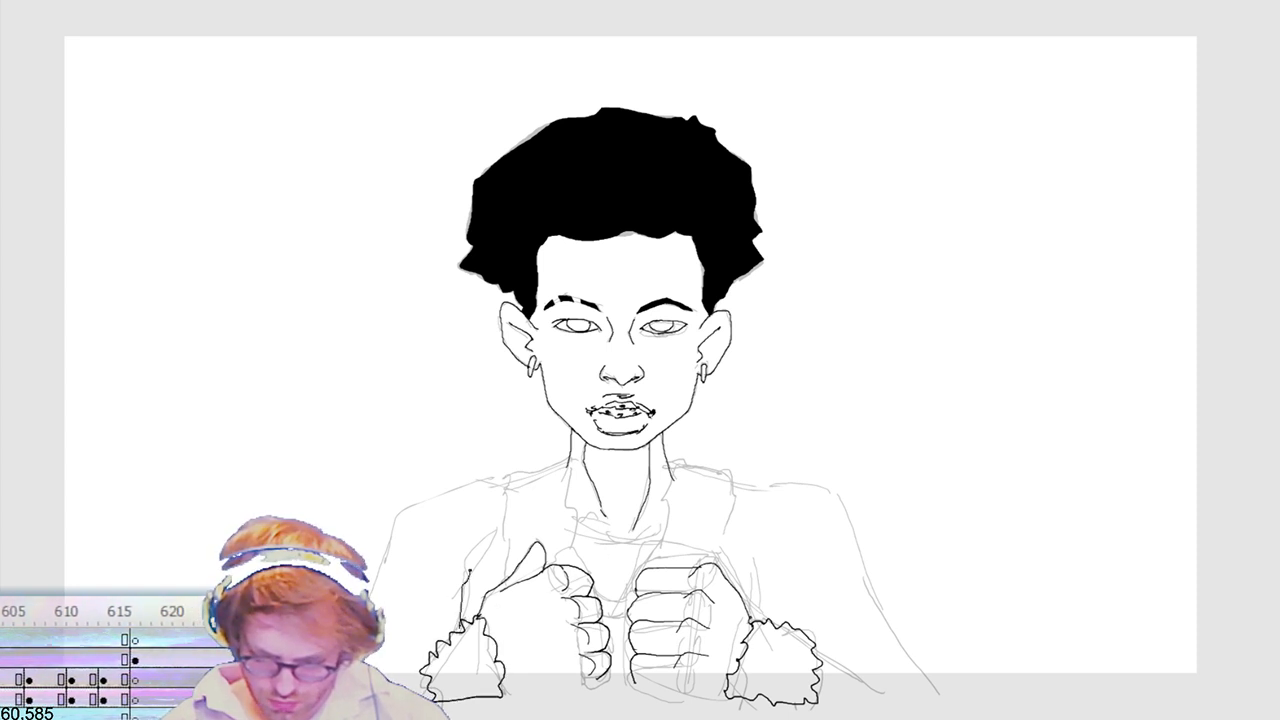
{"action": "left_click_drag", "start_coordinate": [470, 528], "coordinate": [466, 626]}
{"action": "left_click_drag", "start_coordinate": [472, 530], "coordinate": [468, 596]}
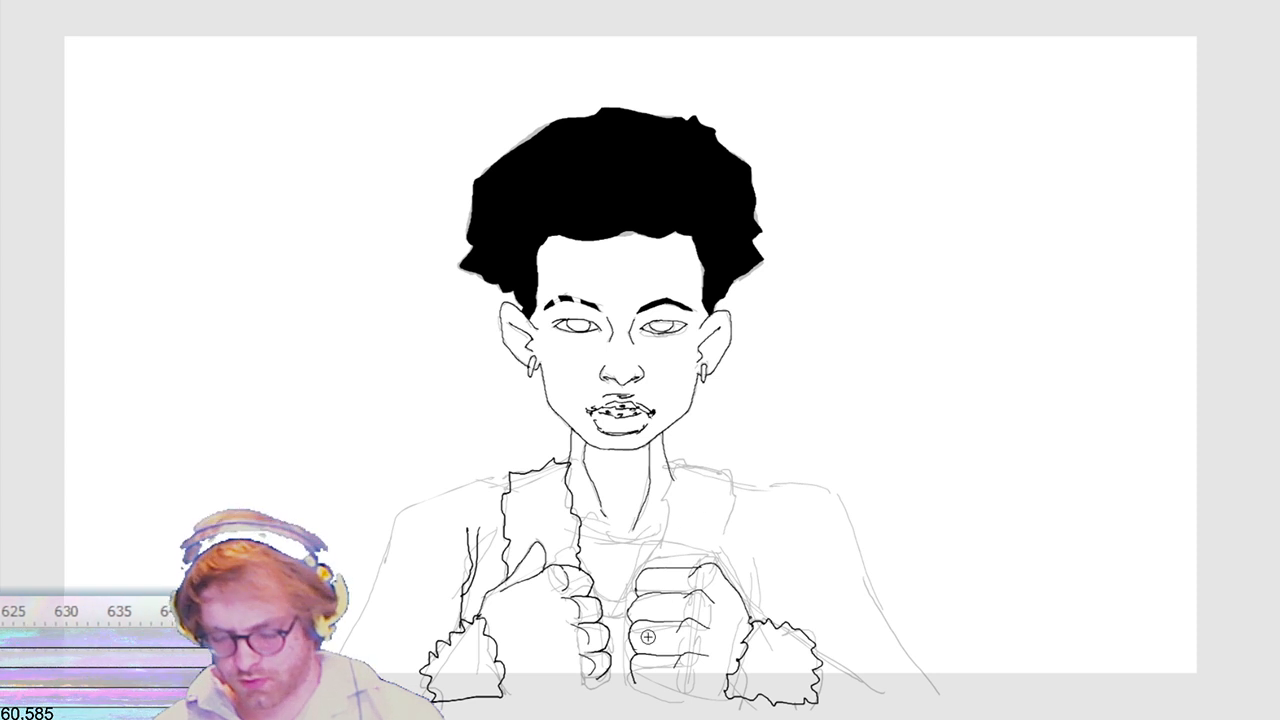
{"action": "left_click_drag", "start_coordinate": [657, 542], "coordinate": [657, 566]}
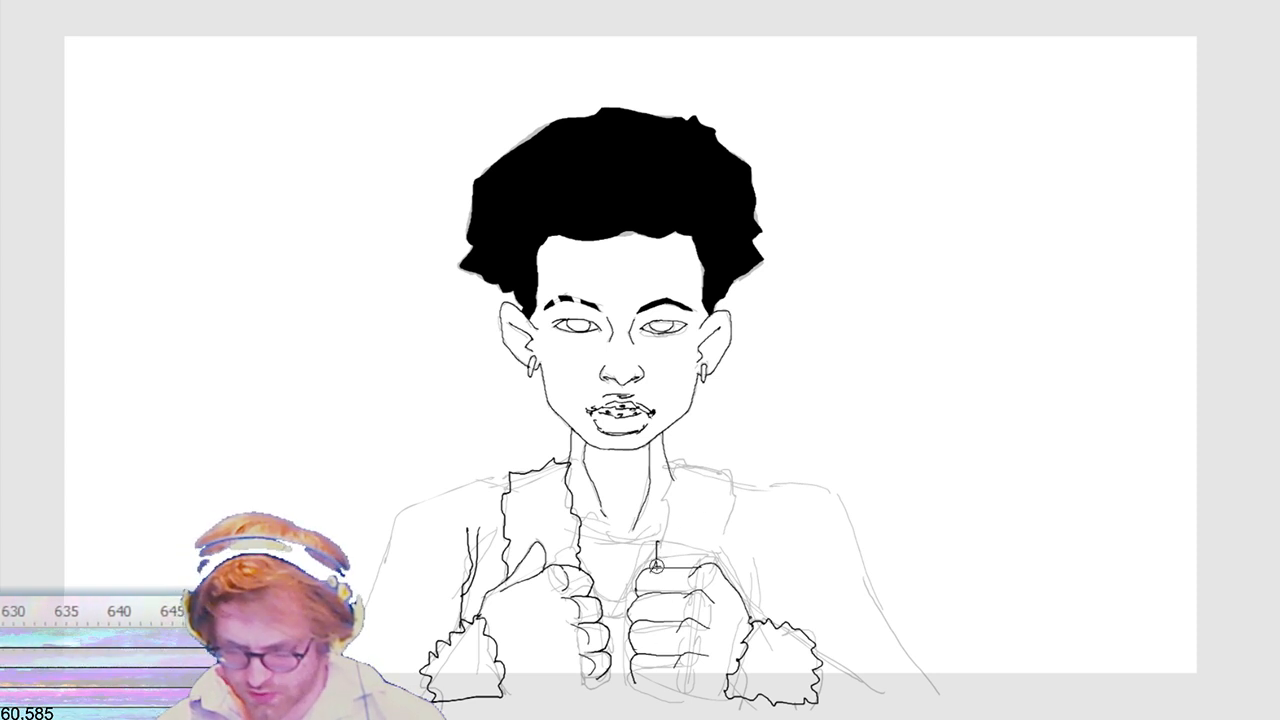
{"action": "key", "text": "ctrl+z"}
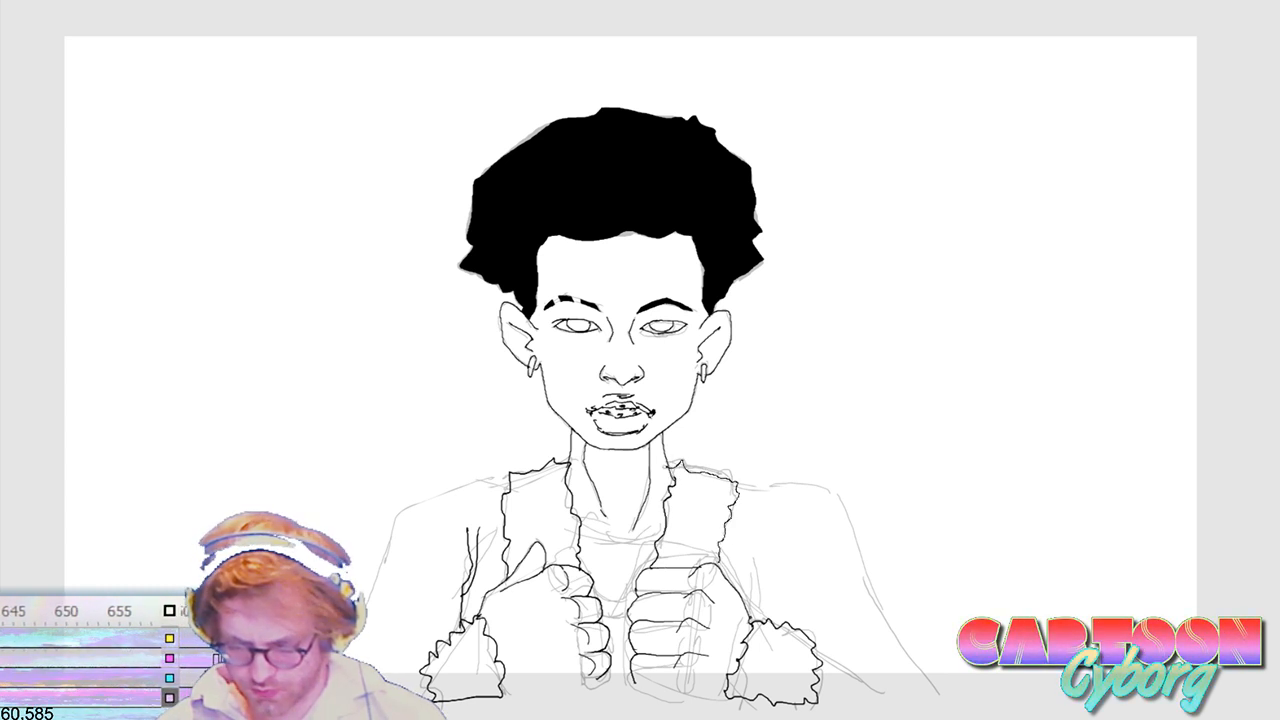
{"action": "key", "text": "F6"}
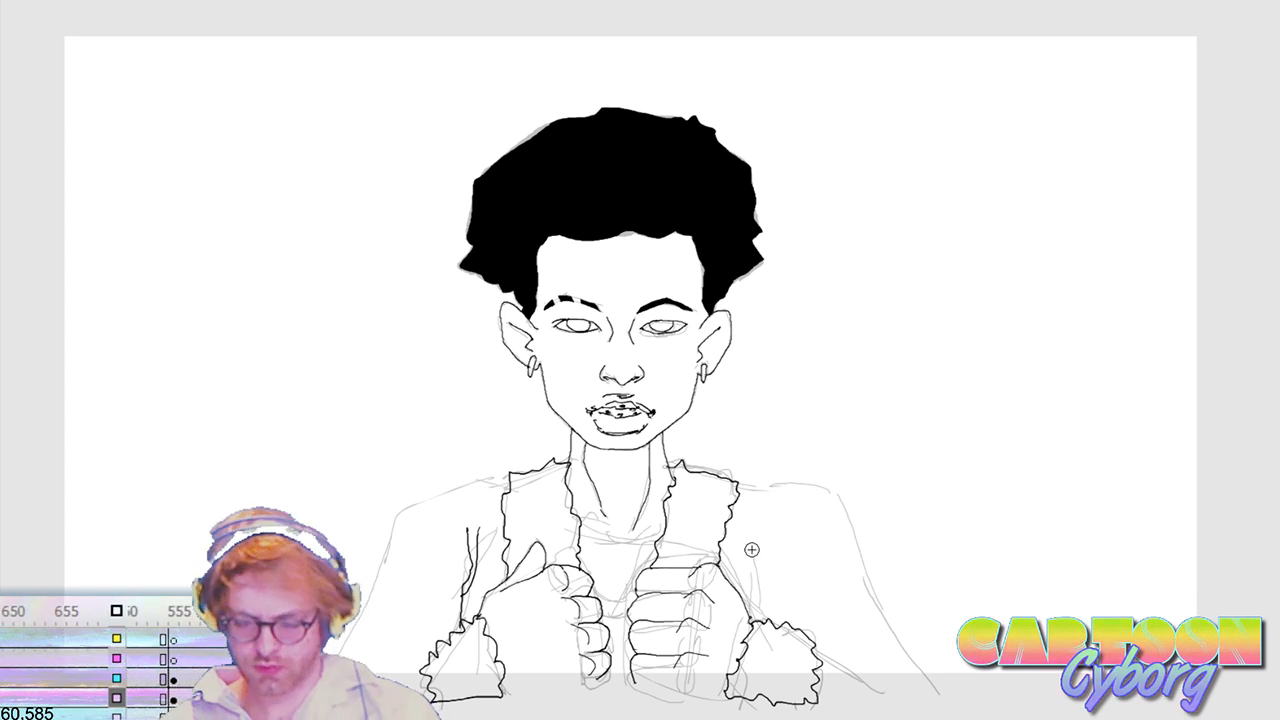
{"action": "key", "text": "F6"}
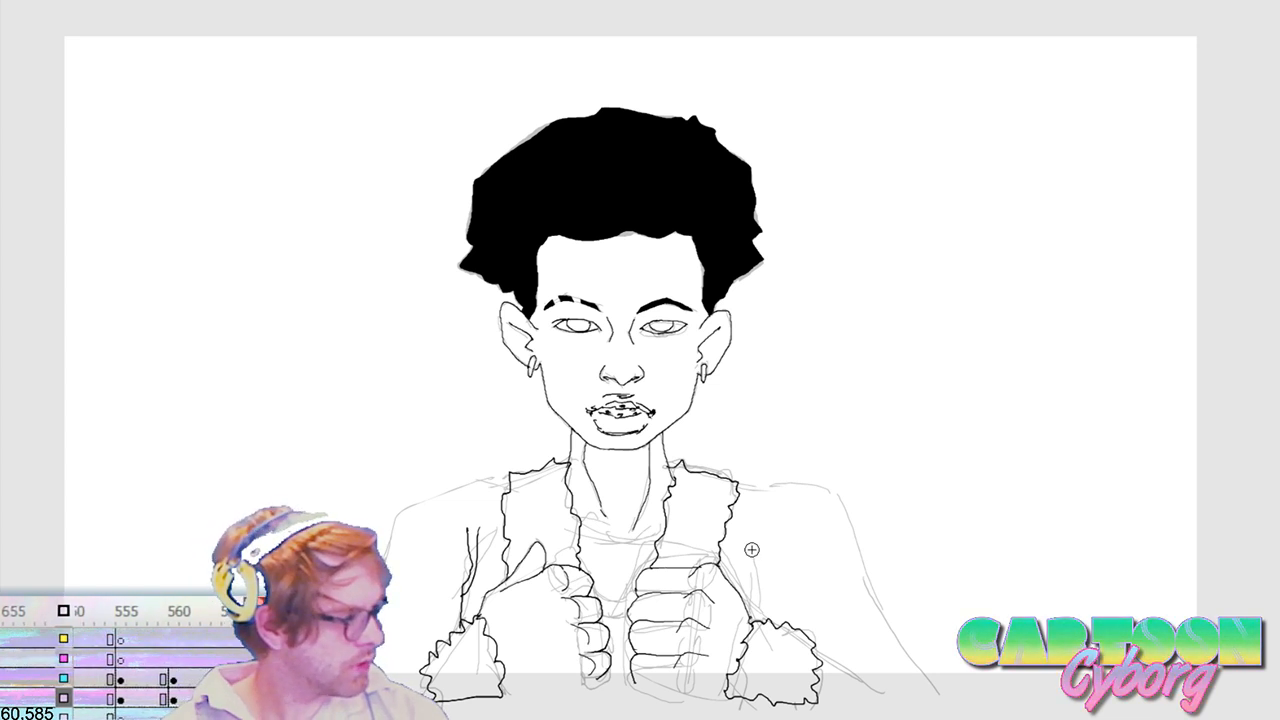
{"action": "key", "text": "F6"}
{"action": "key", "text": "F6"}
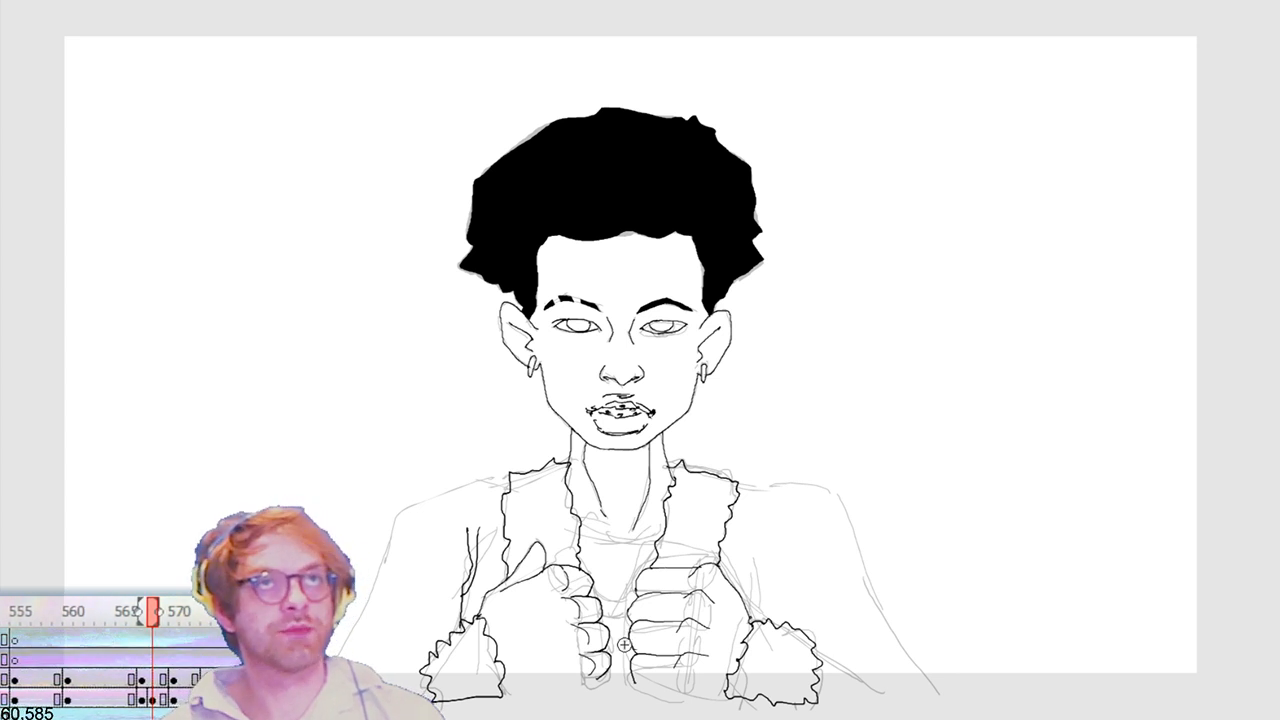
{"action": "key", "text": "F6"}
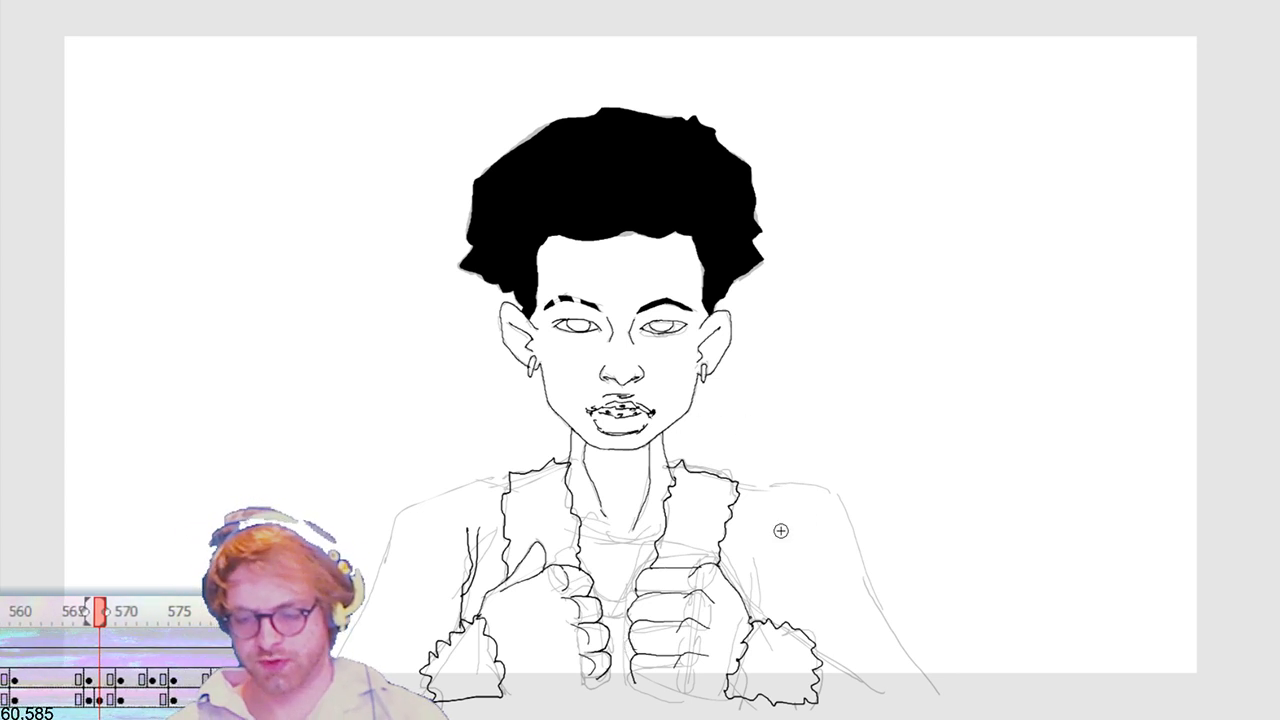
{"action": "key", "text": "F6"}
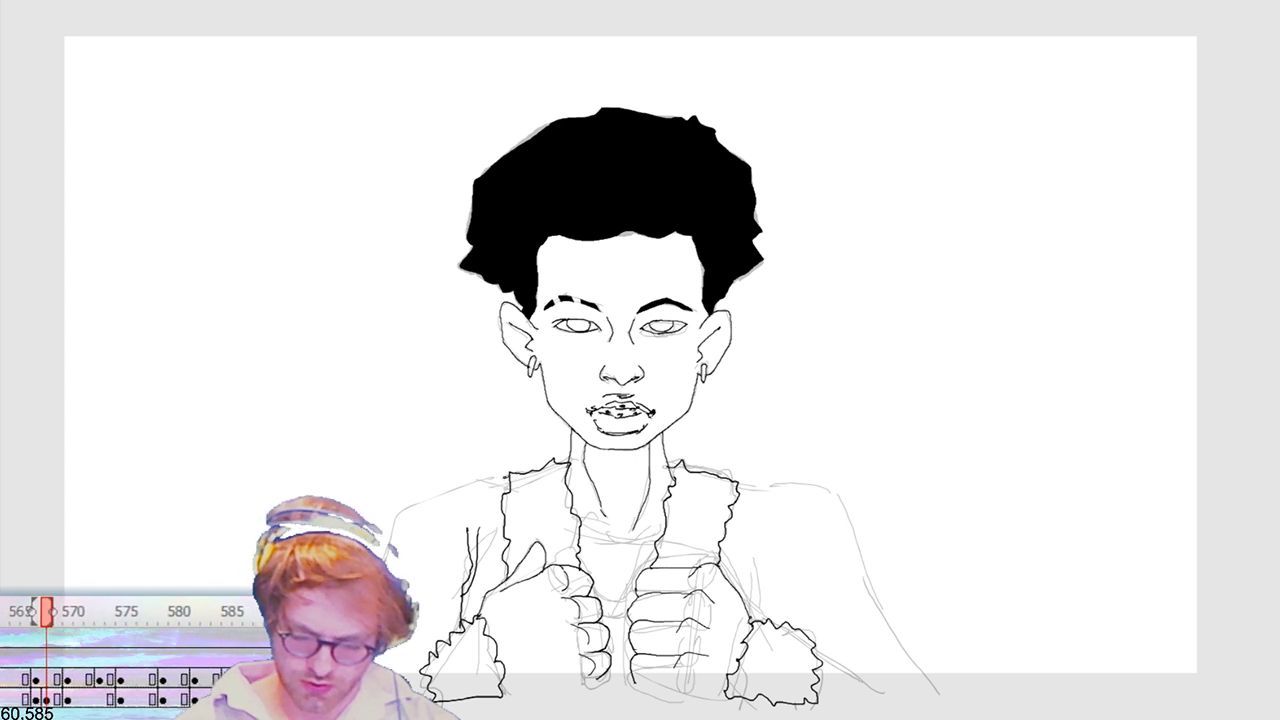
Step: Ink the left-hand shoulder and arm contour and a straight horizontal line across the figure just below the canvas edge
{"action": "key", "text": "F6"}
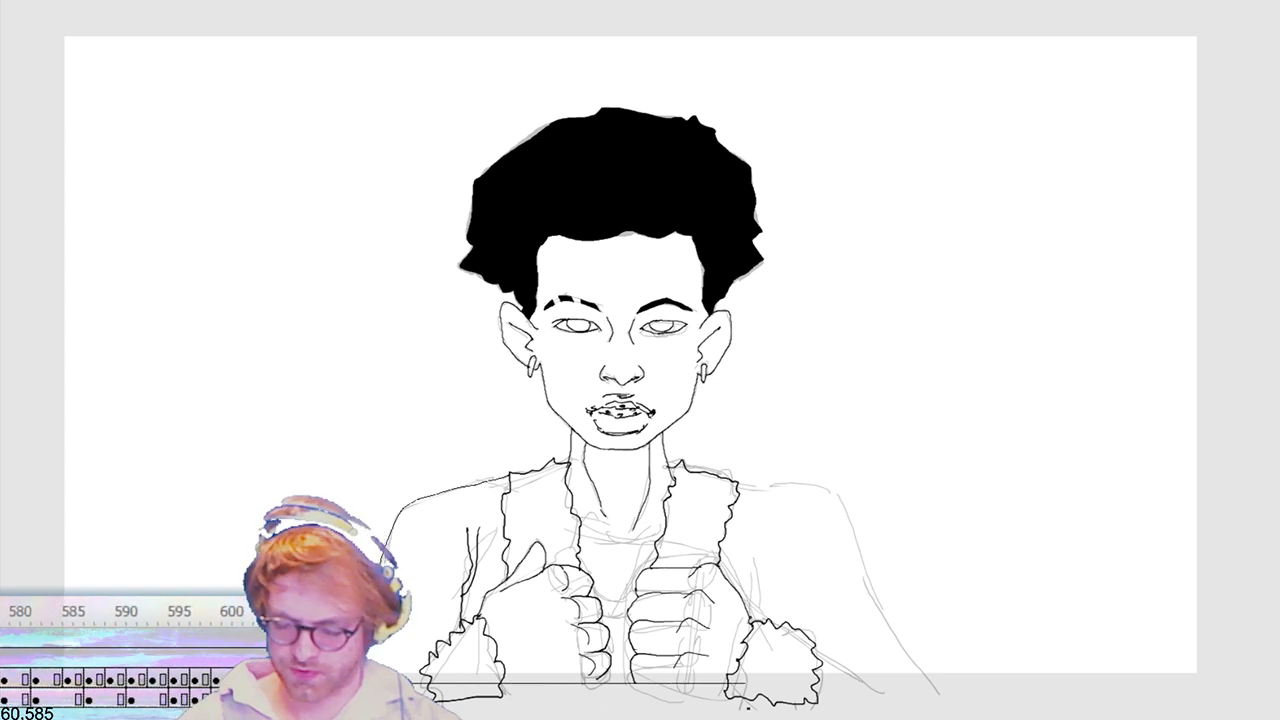
{"action": "key", "text": "F6"}
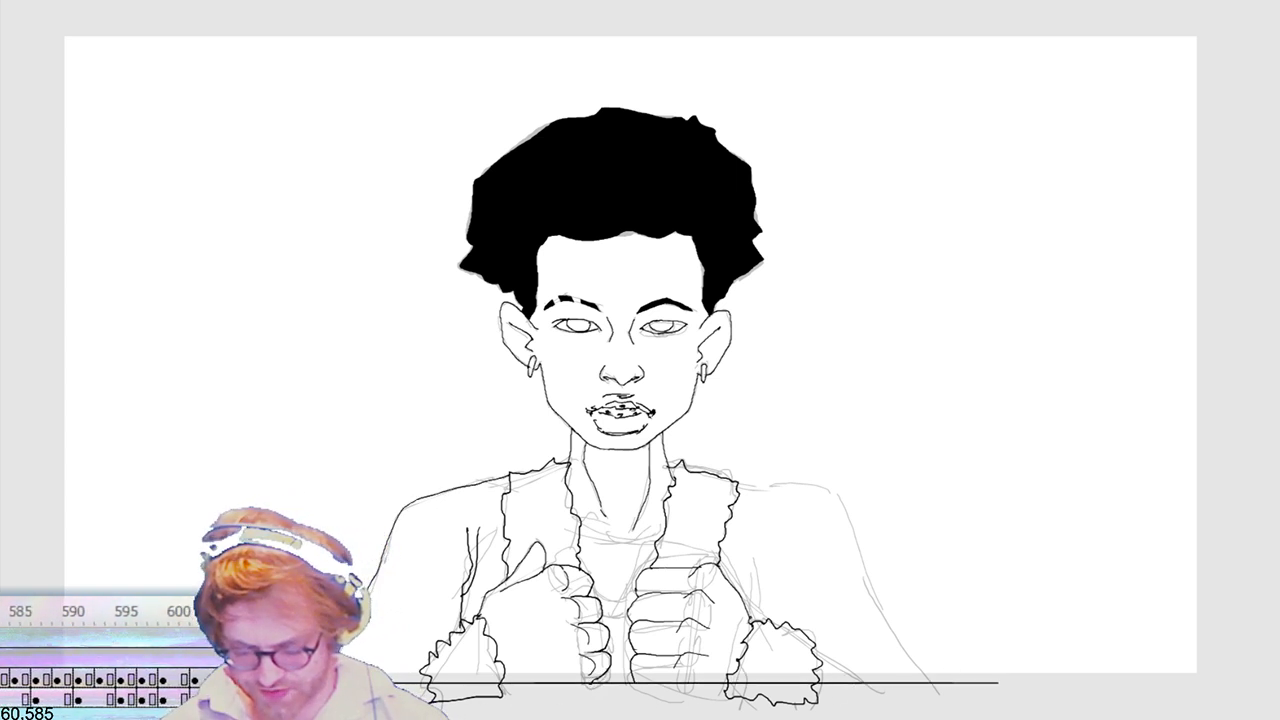
{"action": "key", "text": "F6"}
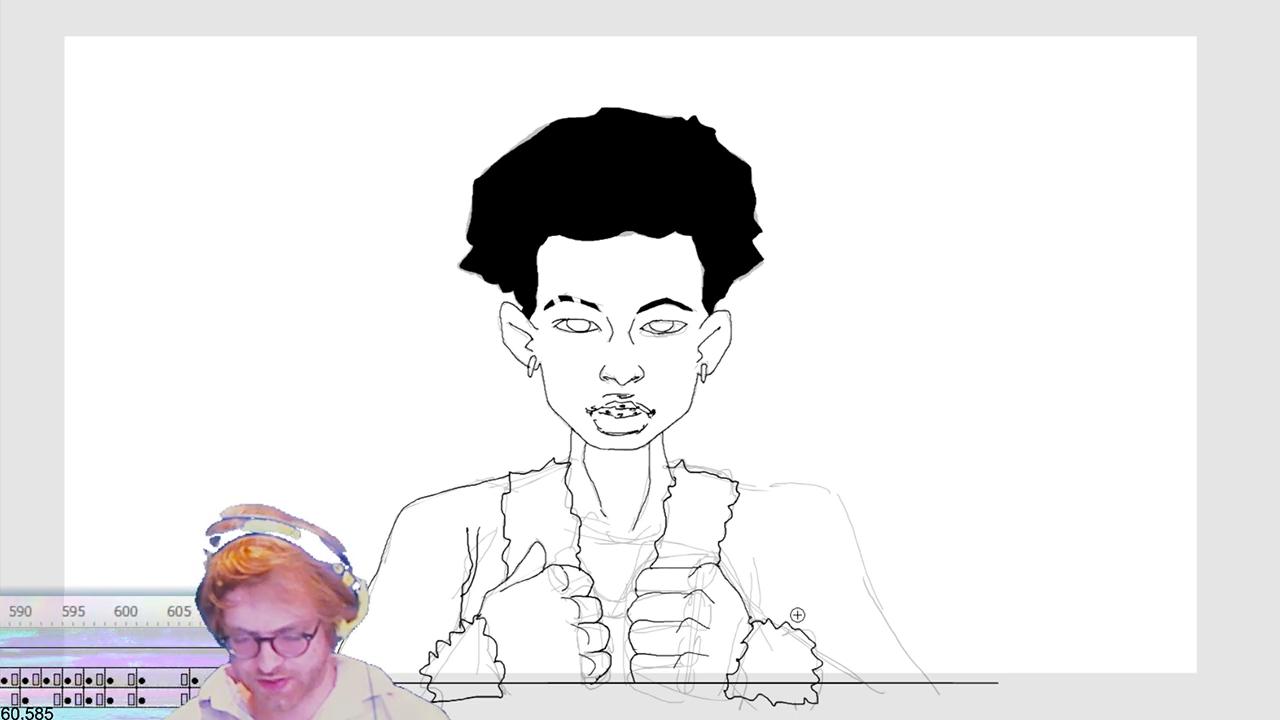
Step: Ink the lower curved chest lines joining the ruffled edges between the two fists
{"action": "key", "text": "F6"}
{"action": "key", "text": "F6"}
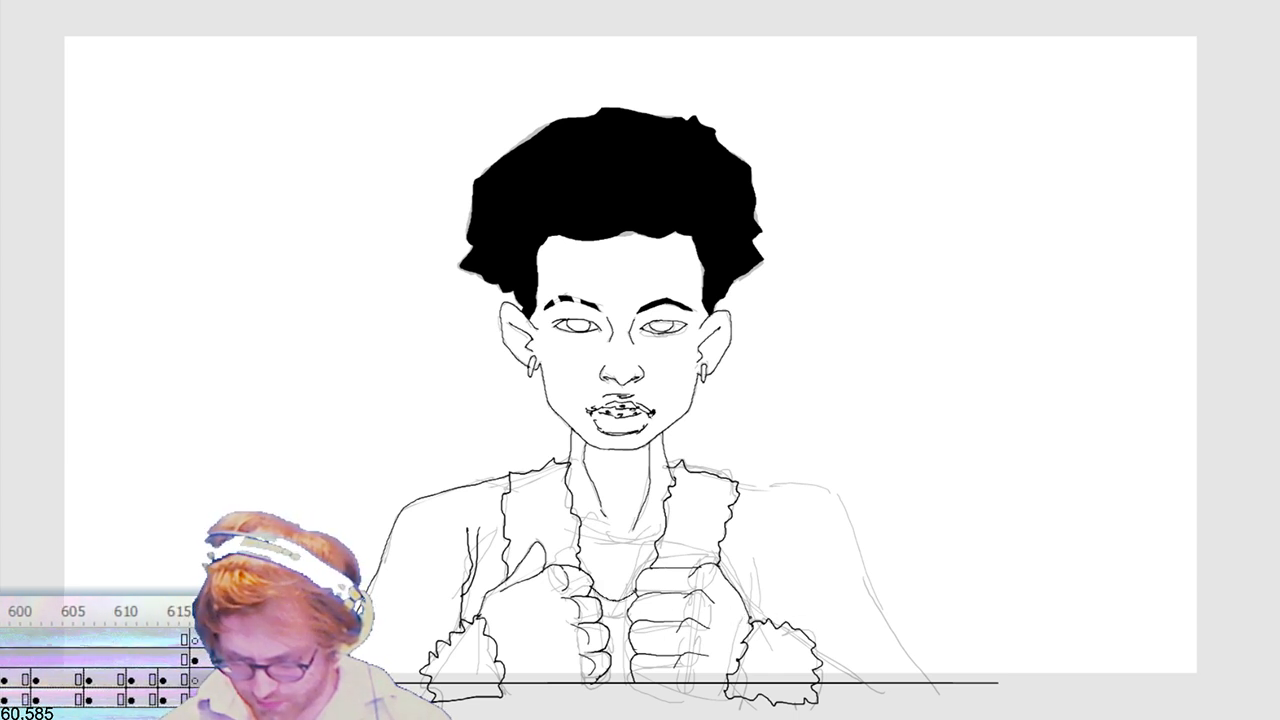
{"action": "key", "text": "F6"}
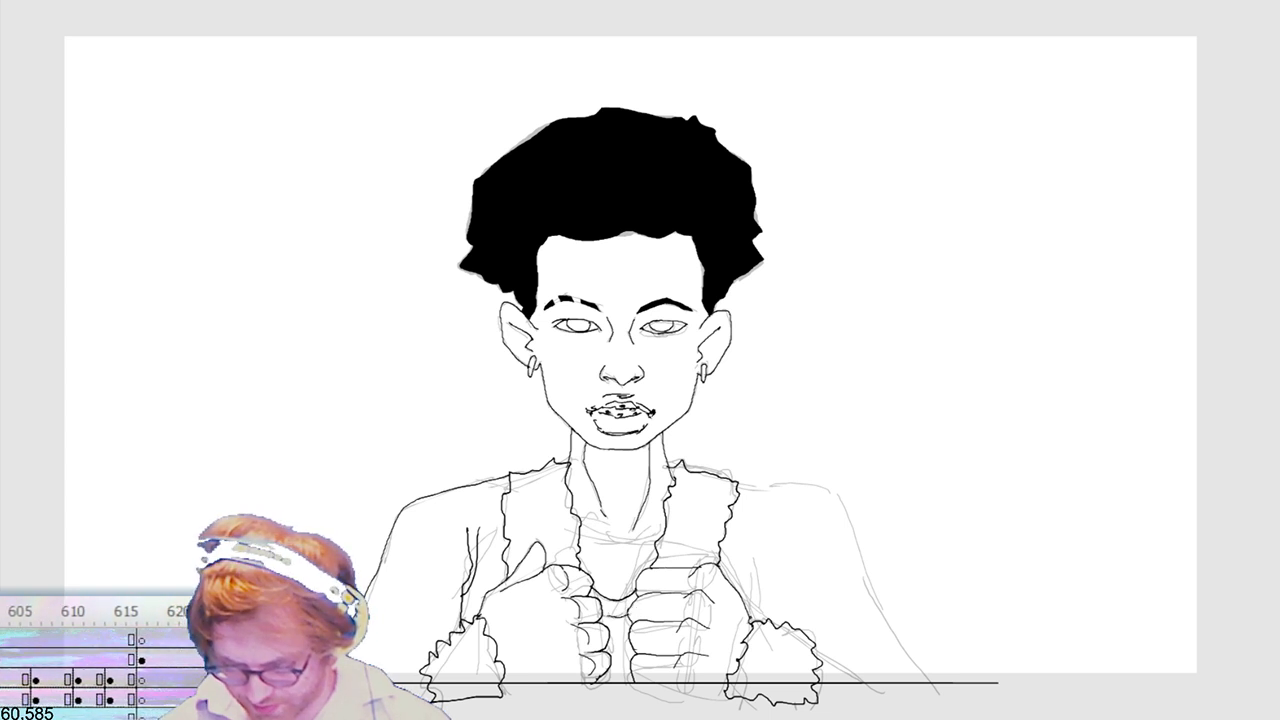
{"action": "key", "text": "F6"}
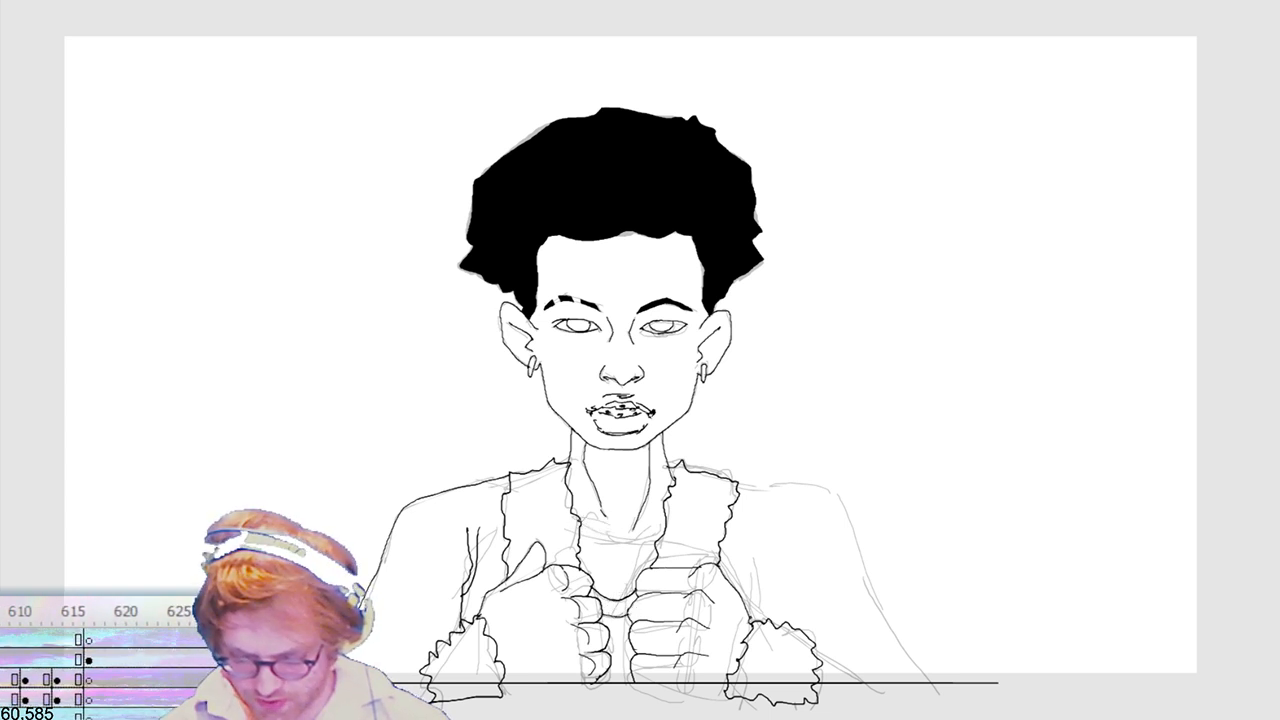
Step: Ink the shirt collar as a double curved line across the base of the neck
{"action": "key", "text": "F6"}
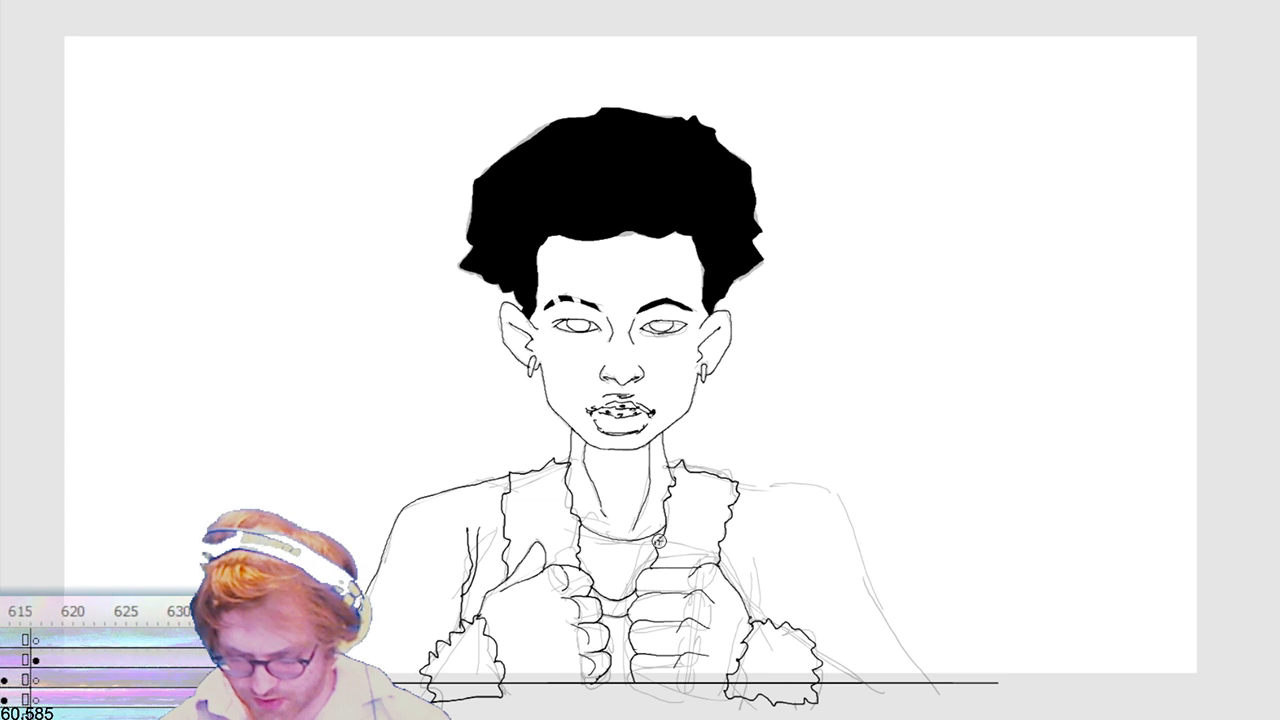
{"action": "key", "text": "F6"}
{"action": "key", "text": "F6"}
{"action": "key", "text": "F6"}
{"action": "key", "text": "F6"}
{"action": "key", "text": "F6"}
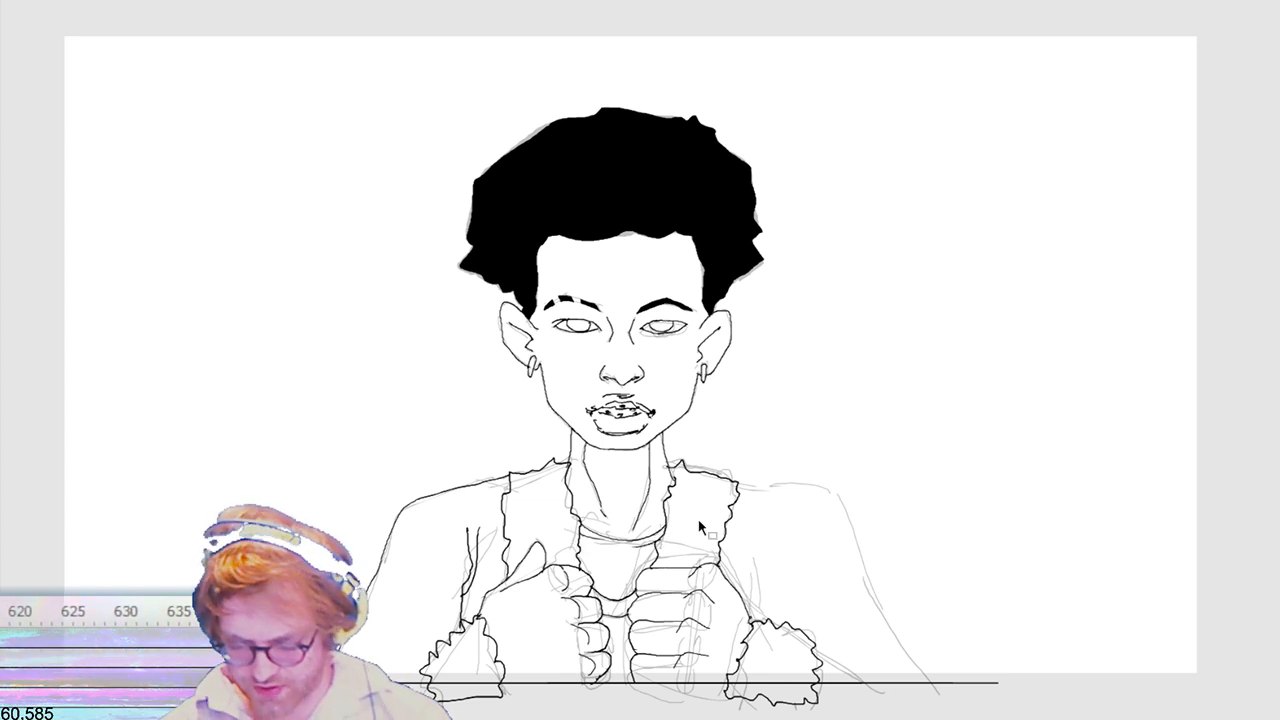
{"action": "key", "text": "F6"}
{"action": "key", "text": "F6"}
{"action": "key", "text": "F6"}
{"action": "key", "text": "F6"}
{"action": "key", "text": "F6"}
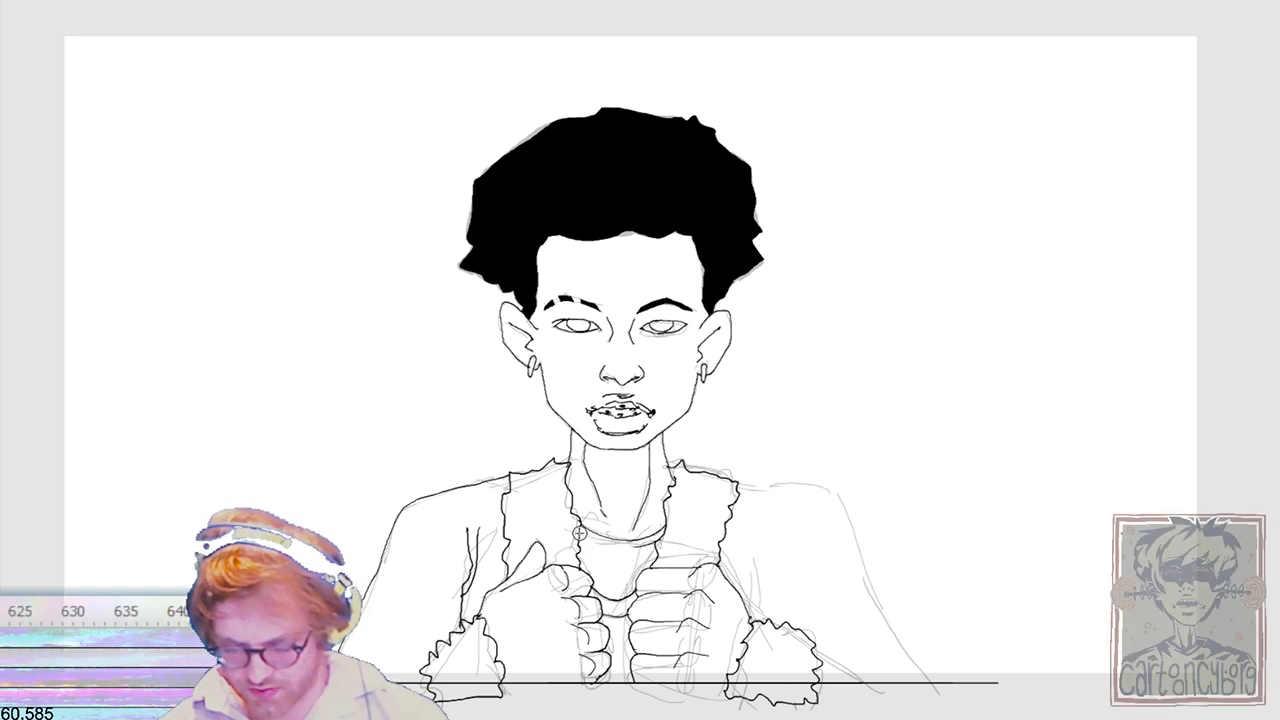
{"action": "key", "text": "F6"}
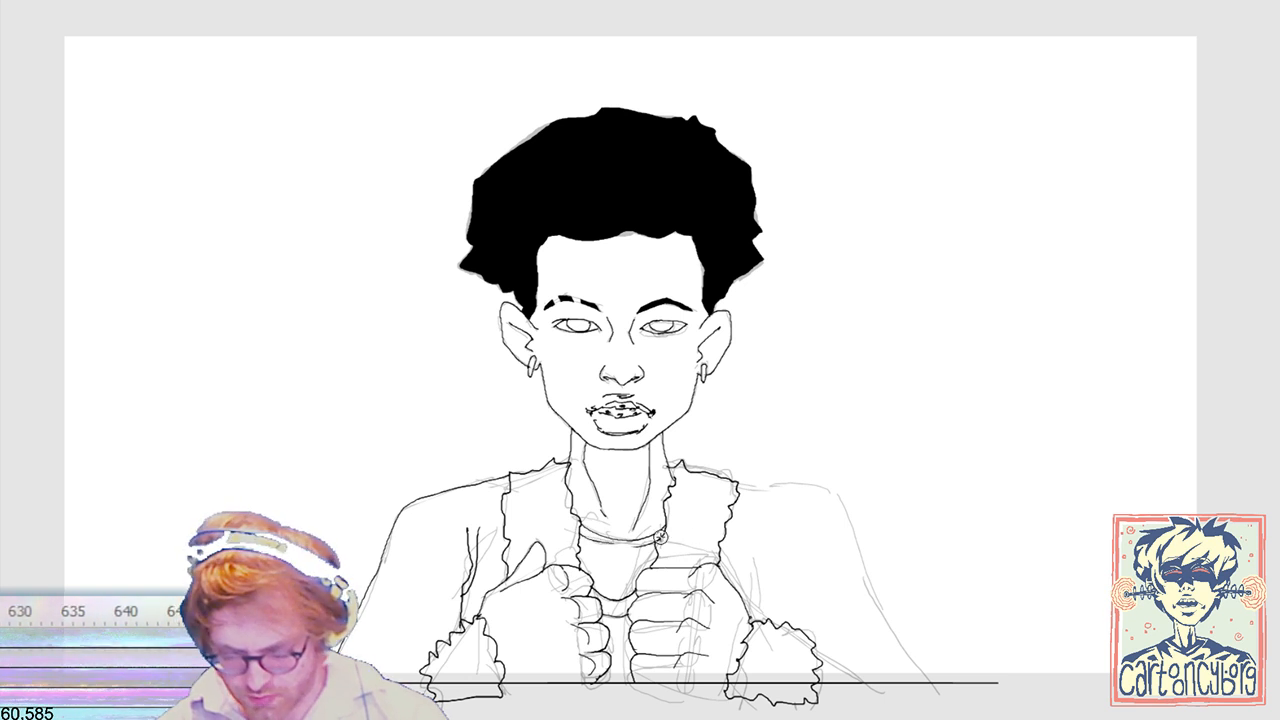
Step: Ink the right-hand shoulder and outer arm contour, redoing the shoulder line as one continuous curve
{"action": "key", "text": "F6"}
{"action": "key", "text": "F6"}
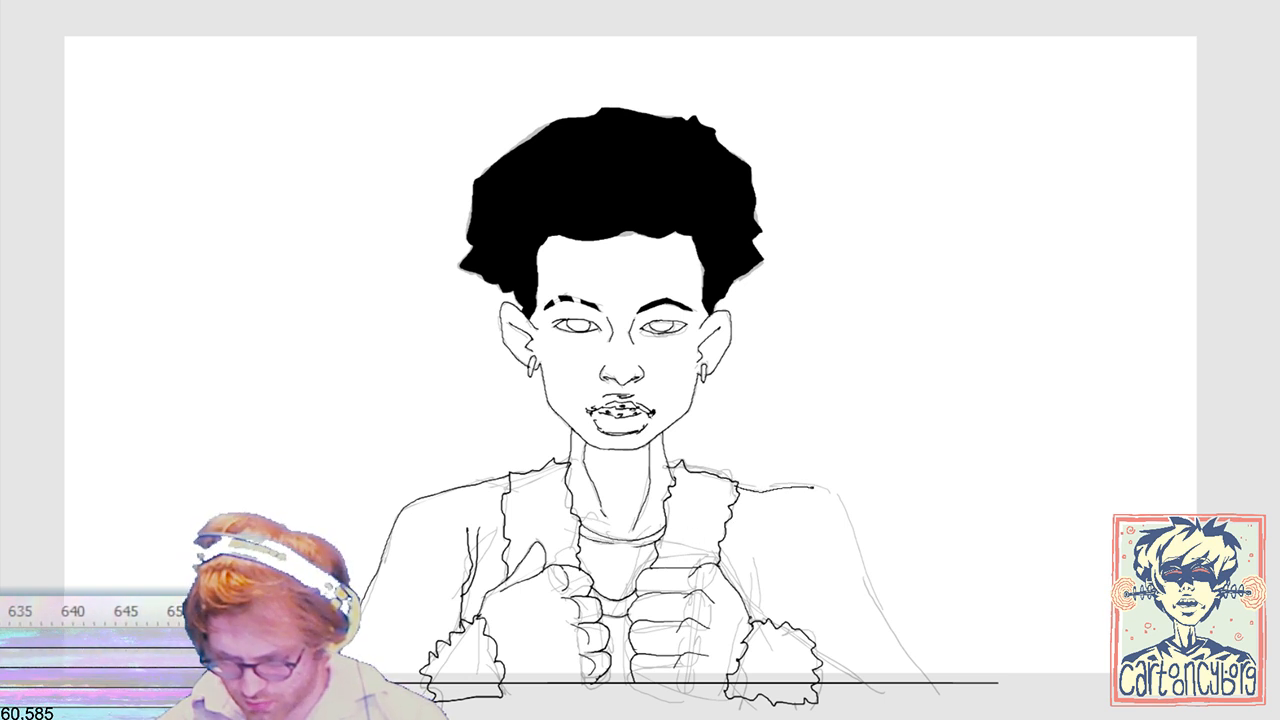
{"action": "key", "text": "F6"}
{"action": "key", "text": "F6"}
{"action": "key", "text": "F6"}
{"action": "key", "text": "F6"}
{"action": "key", "text": "F6"}
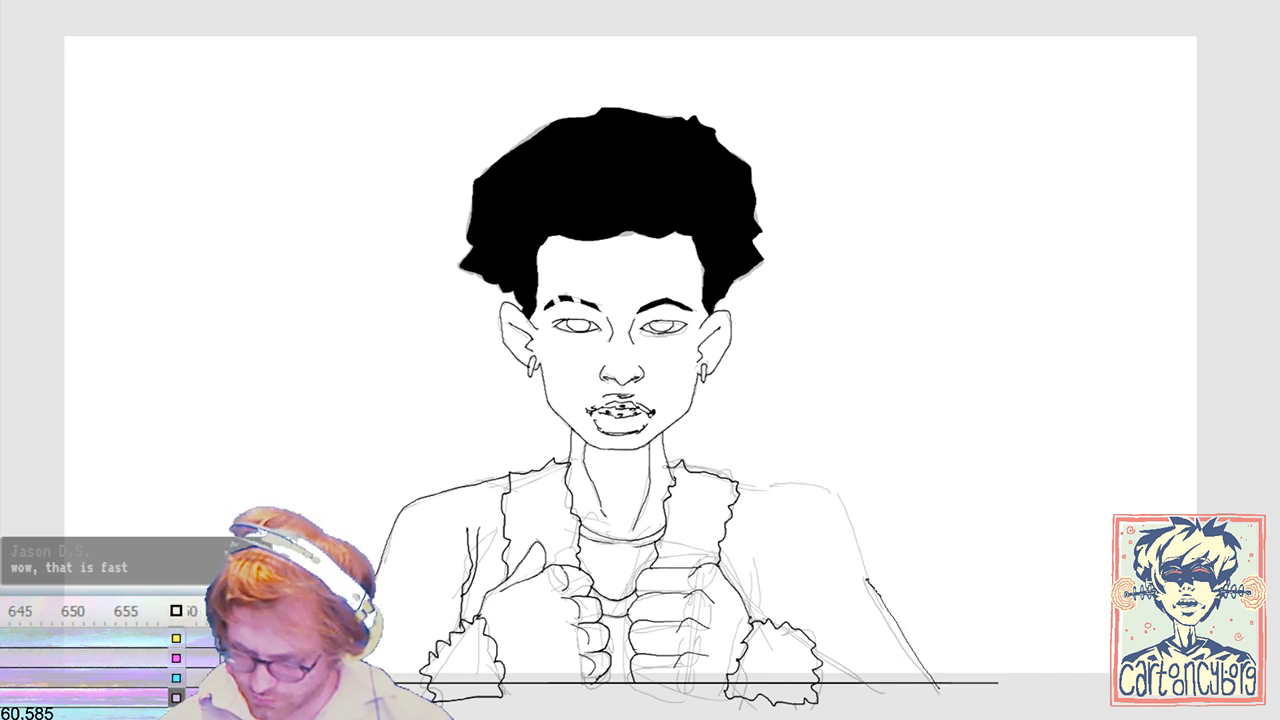
{"action": "key", "text": "F6"}
{"action": "mouse_move", "coordinate": [868, 590]}
{"action": "left_mouse_down"}
{"action": "mouse_move", "coordinate": [836, 507]}
{"action": "mouse_move", "coordinate": [809, 488]}
{"action": "mouse_move", "coordinate": [740, 485]}
{"action": "left_mouse_up"}
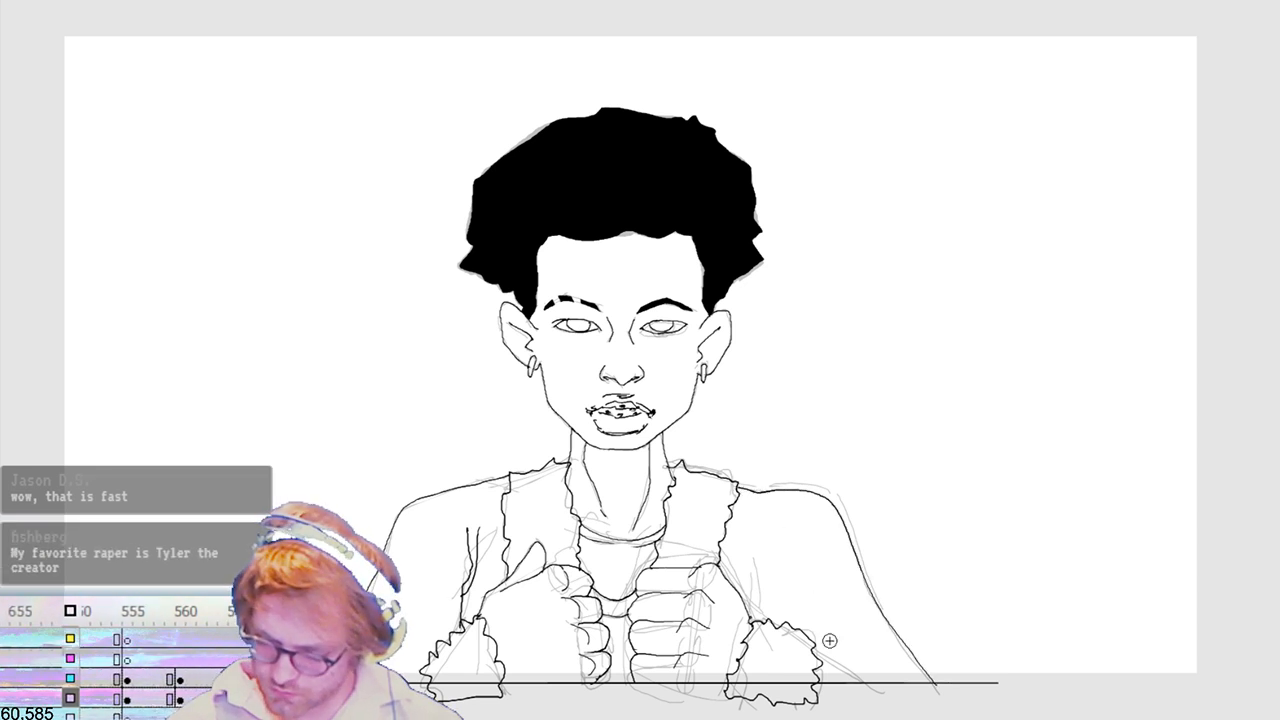
Step: Ink the right-hand sleeve folds above the ruffled cuff and the forearm line running outward from it
{"action": "key", "text": "F6"}
{"action": "key", "text": "F6"}
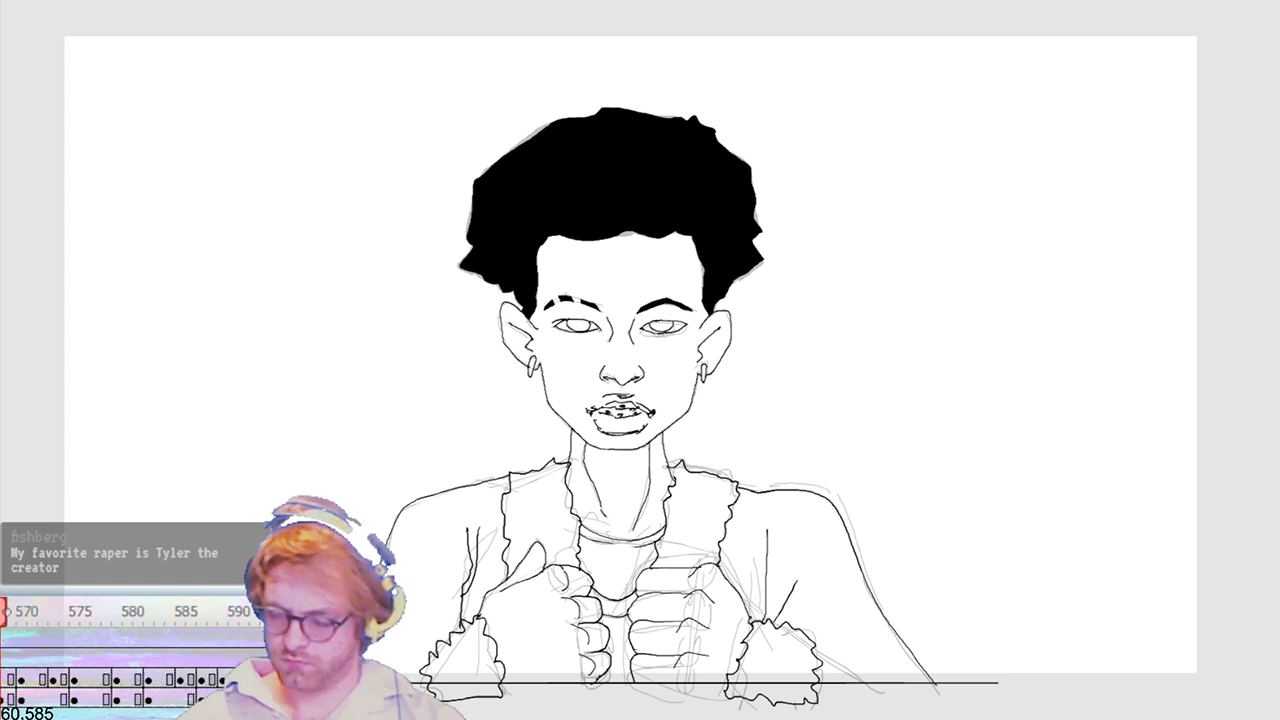
{"action": "left_click_drag", "start_coordinate": [815, 651], "coordinate": [898, 708]}
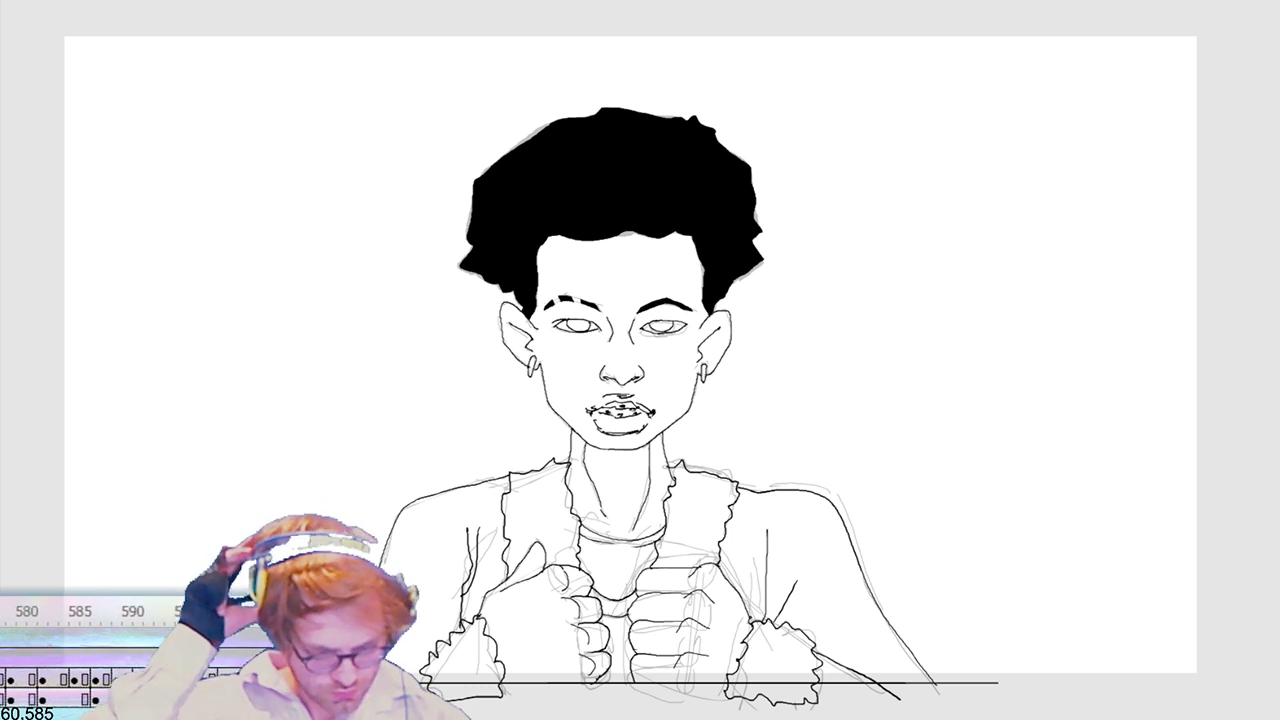
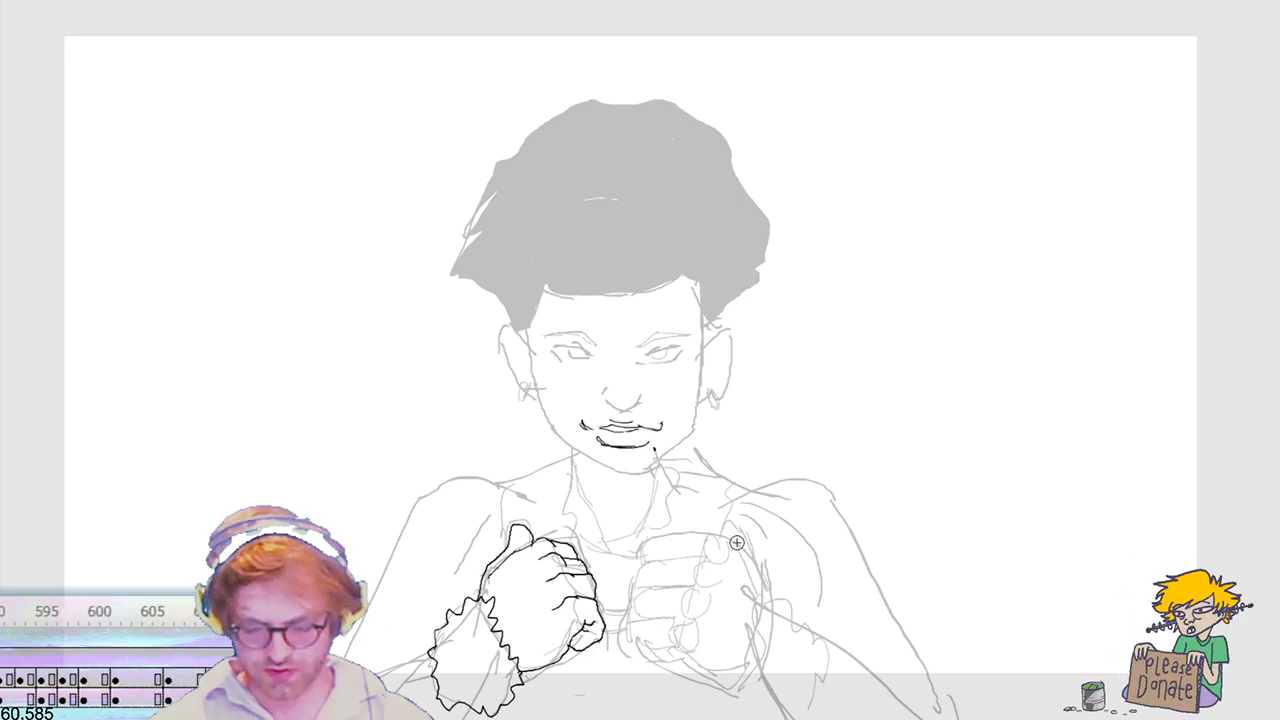
Step: Ink the right-hand fist's fingers, knuckles and raised thumb, together with the ruffled cuff around its wrist
{"action": "mouse_move", "coordinate": [697, 626]}
{"action": "left_mouse_down"}
{"action": "mouse_move", "coordinate": [633, 622]}
{"action": "mouse_move", "coordinate": [630, 638]}
{"action": "mouse_move", "coordinate": [672, 664]}
{"action": "left_mouse_up"}
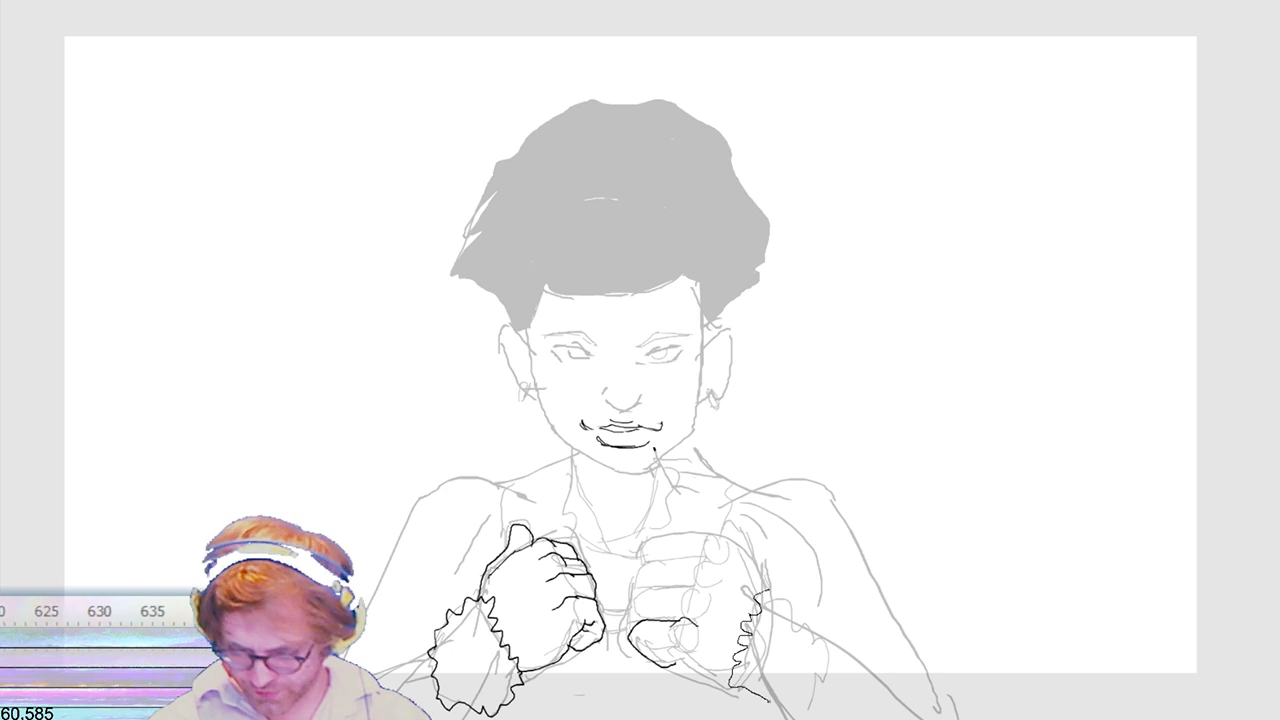
{"action": "left_click_drag", "start_coordinate": [810, 706], "coordinate": [818, 658]}
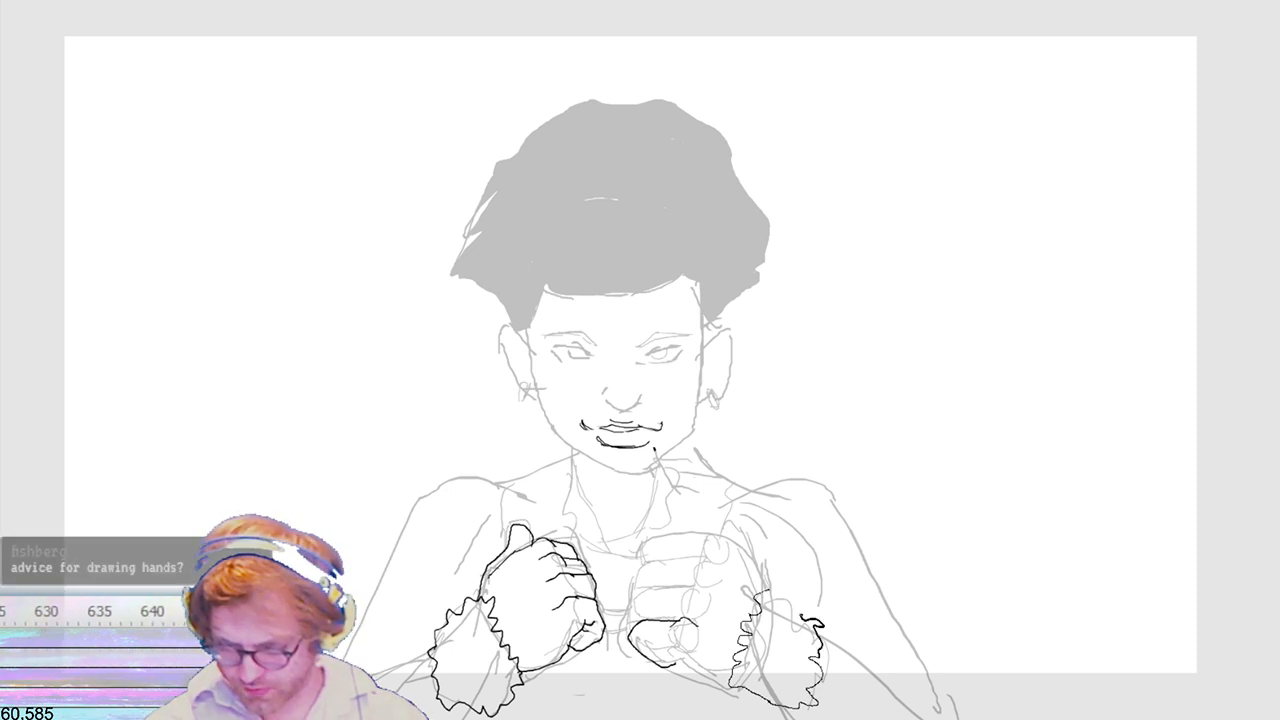
{"action": "left_click_drag", "start_coordinate": [767, 586], "coordinate": [774, 596]}
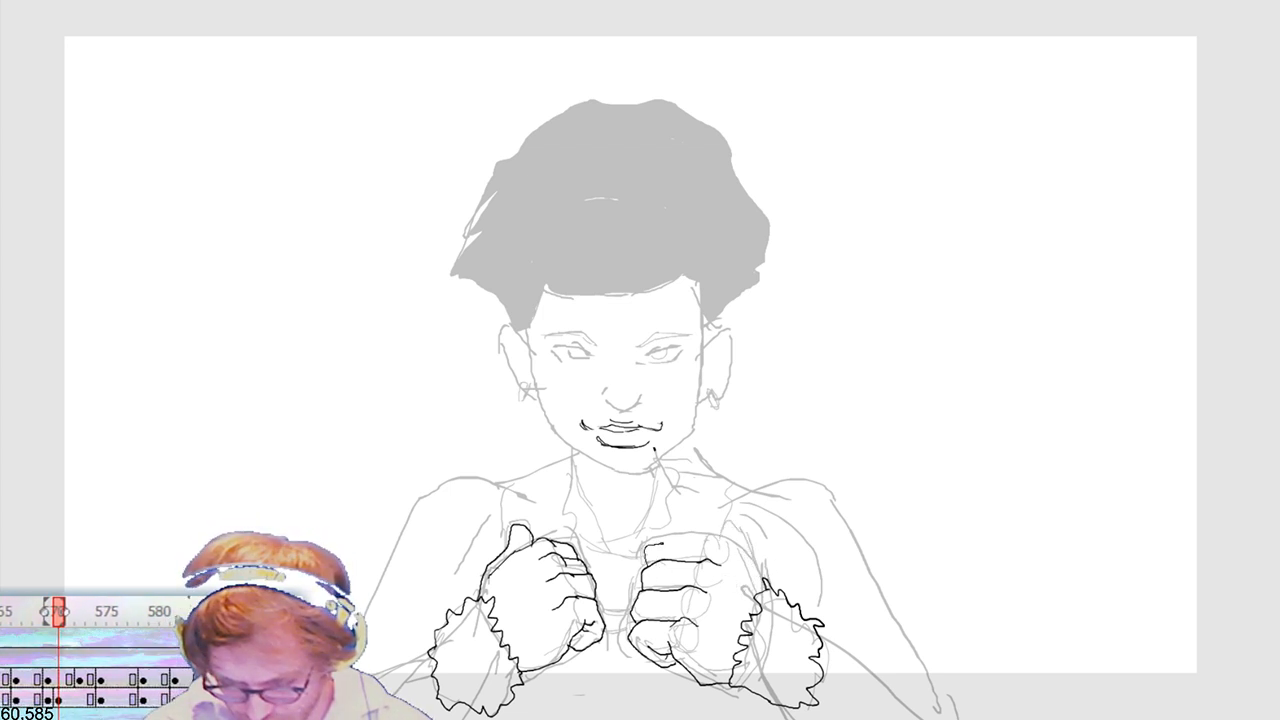
{"action": "left_click_drag", "start_coordinate": [646, 546], "coordinate": [733, 547]}
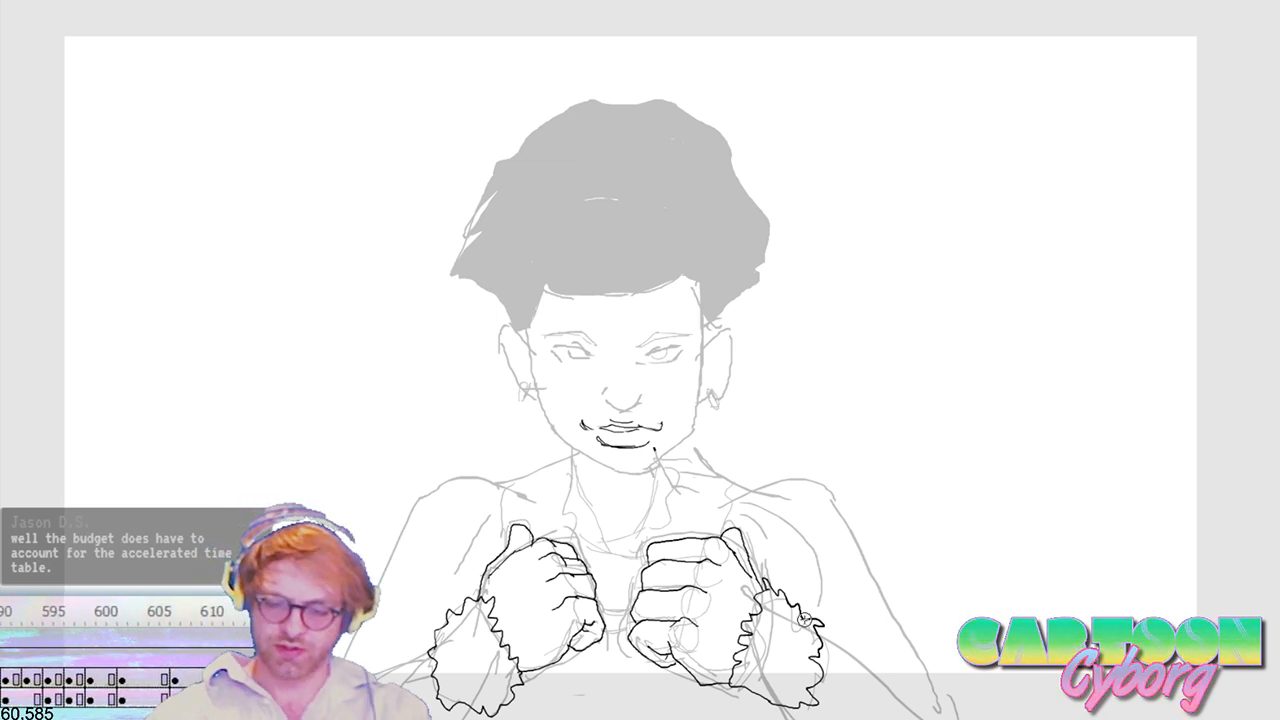
Step: Reshape the upper finger lines of the right-hand fist slightly lower and ink the forearm line running outward from the cuff
{"action": "left_click_drag", "start_coordinate": [633, 502], "coordinate": [765, 595]}
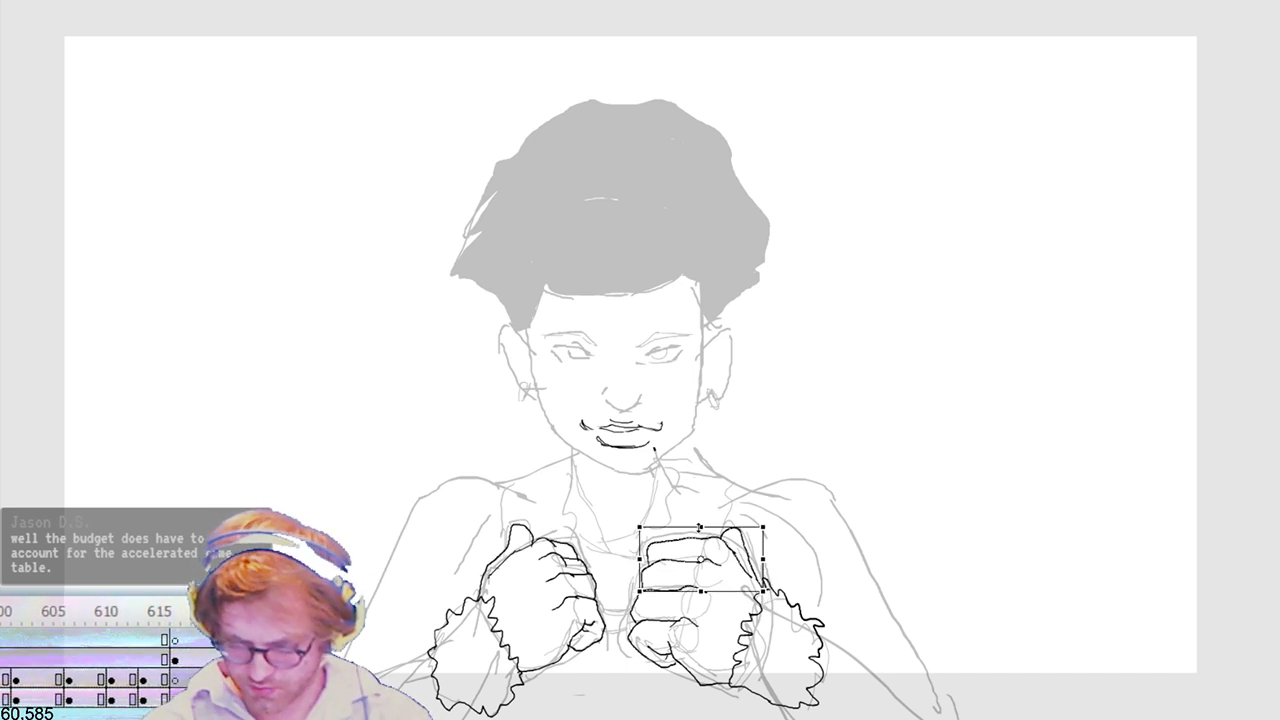
{"action": "left_click_drag", "start_coordinate": [701, 527], "coordinate": [701, 538]}
{"action": "mouse_move", "coordinate": [701, 592]}
{"action": "left_mouse_down"}
{"action": "mouse_move", "coordinate": [718, 601]}
{"action": "mouse_move", "coordinate": [698, 602]}
{"action": "left_mouse_up"}
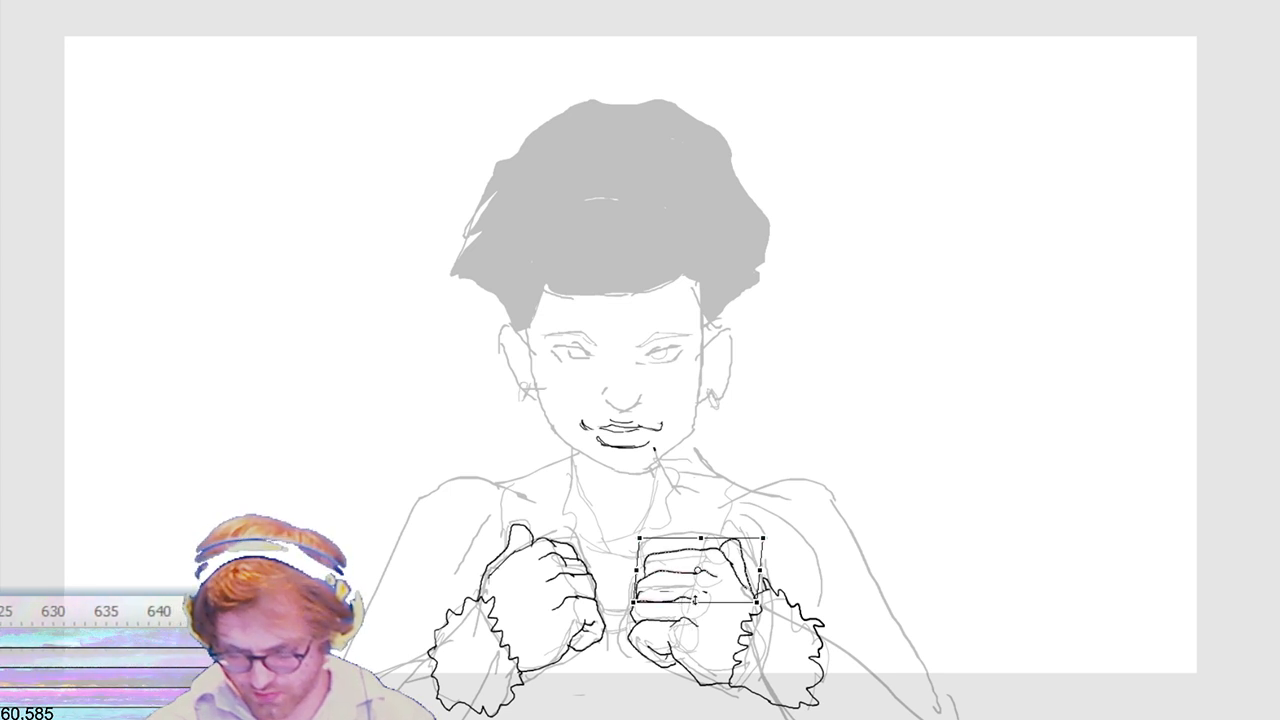
{"action": "key", "text": "Return"}
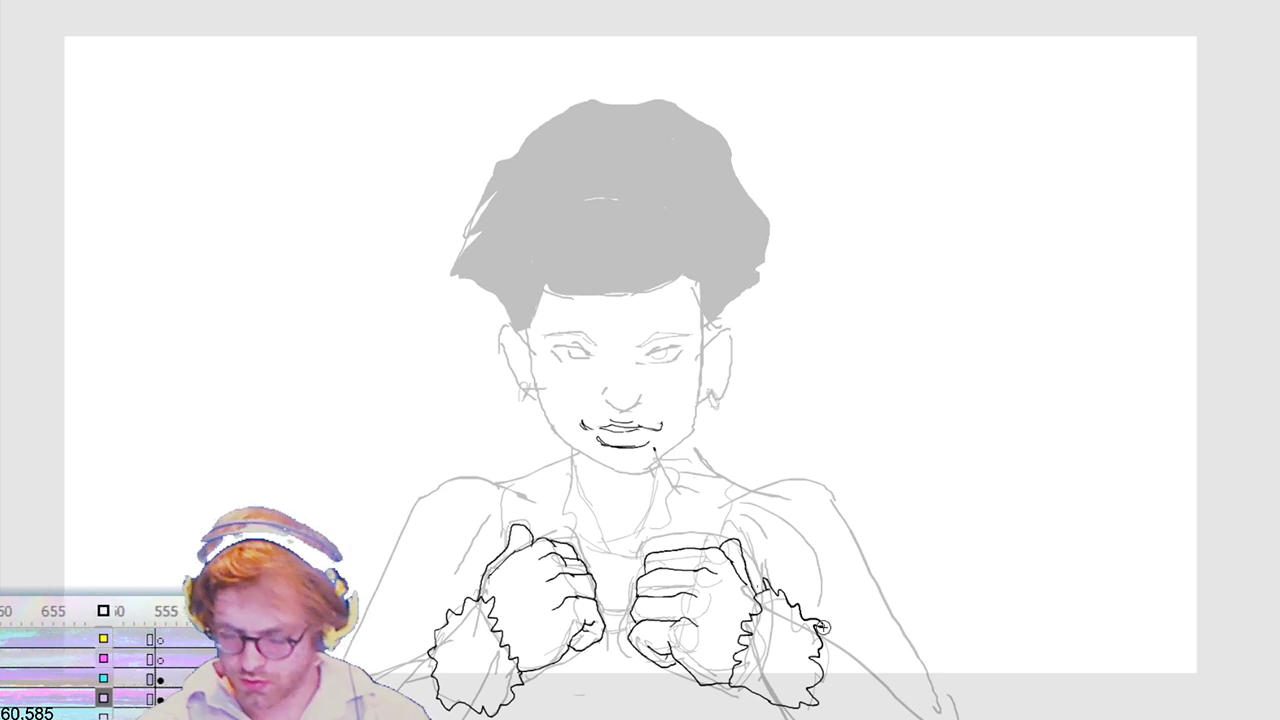
{"action": "left_click_drag", "start_coordinate": [830, 645], "coordinate": [912, 706]}
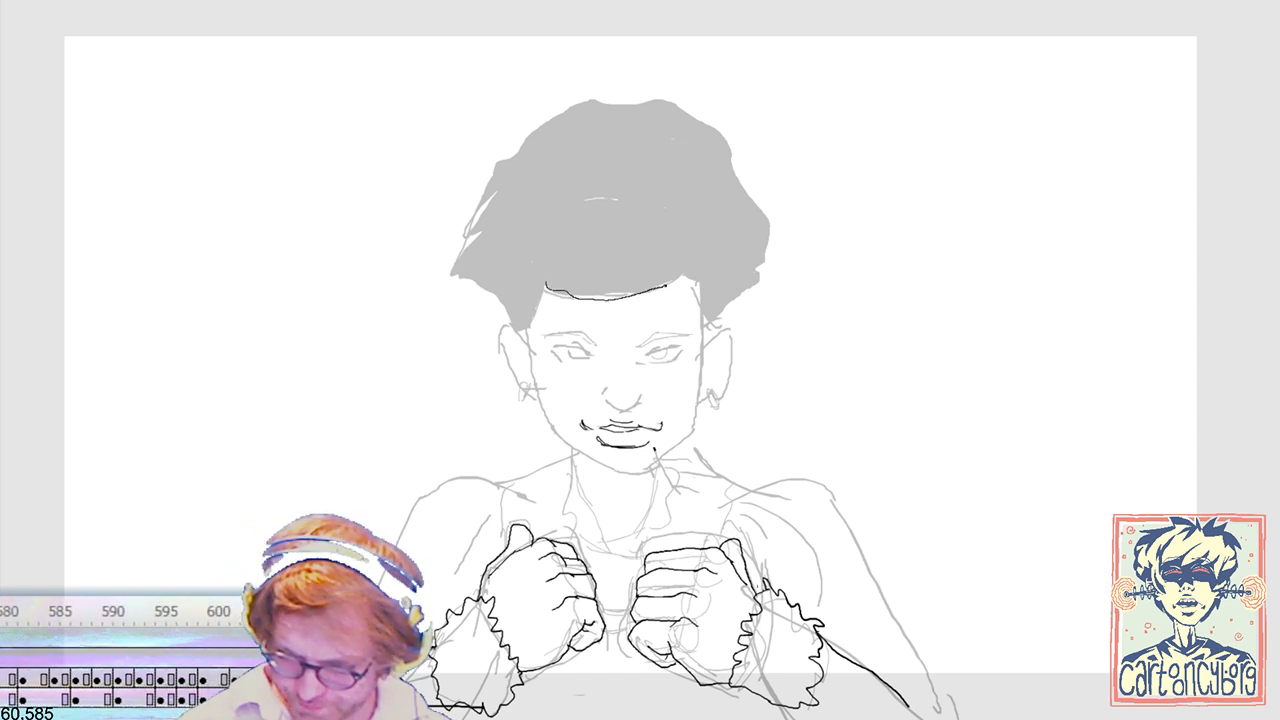
Step: Ink the right-hand side of the hairline and the ear, redrawing the ear's outer curve and adding its small hoop earring
{"action": "left_click_drag", "start_coordinate": [701, 315], "coordinate": [703, 323]}
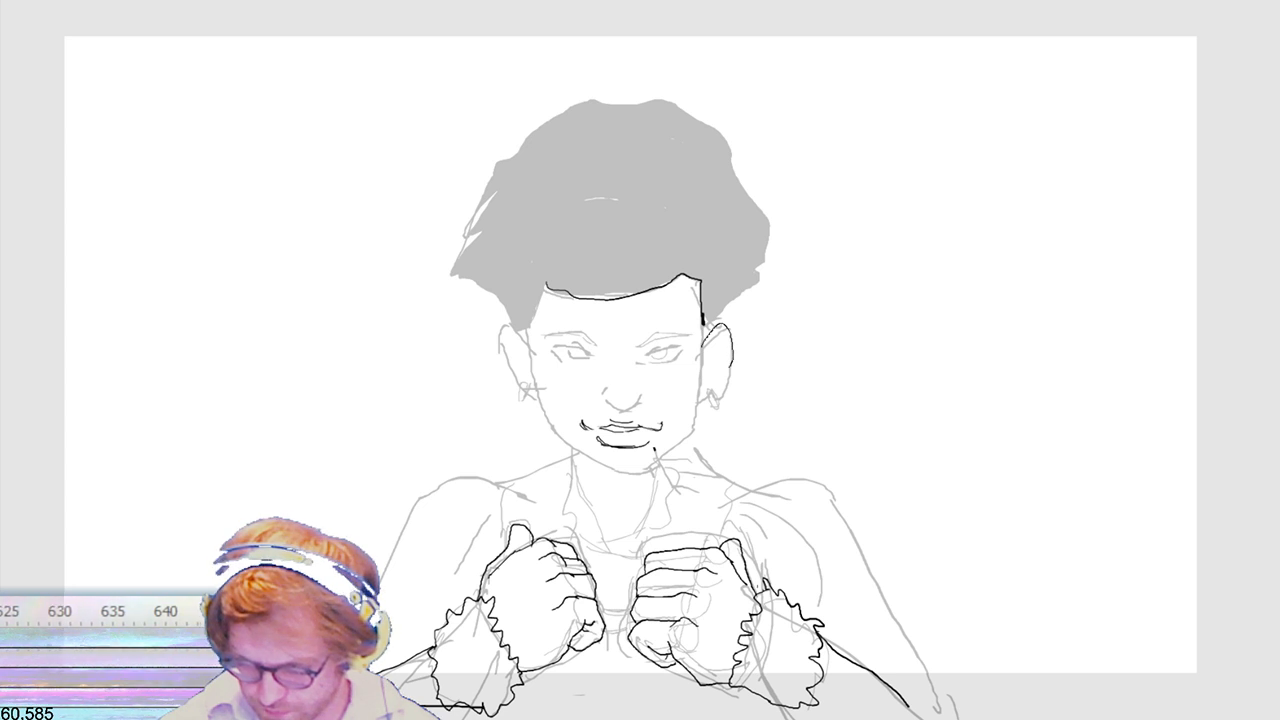
{"action": "key", "text": "ctrl+z"}
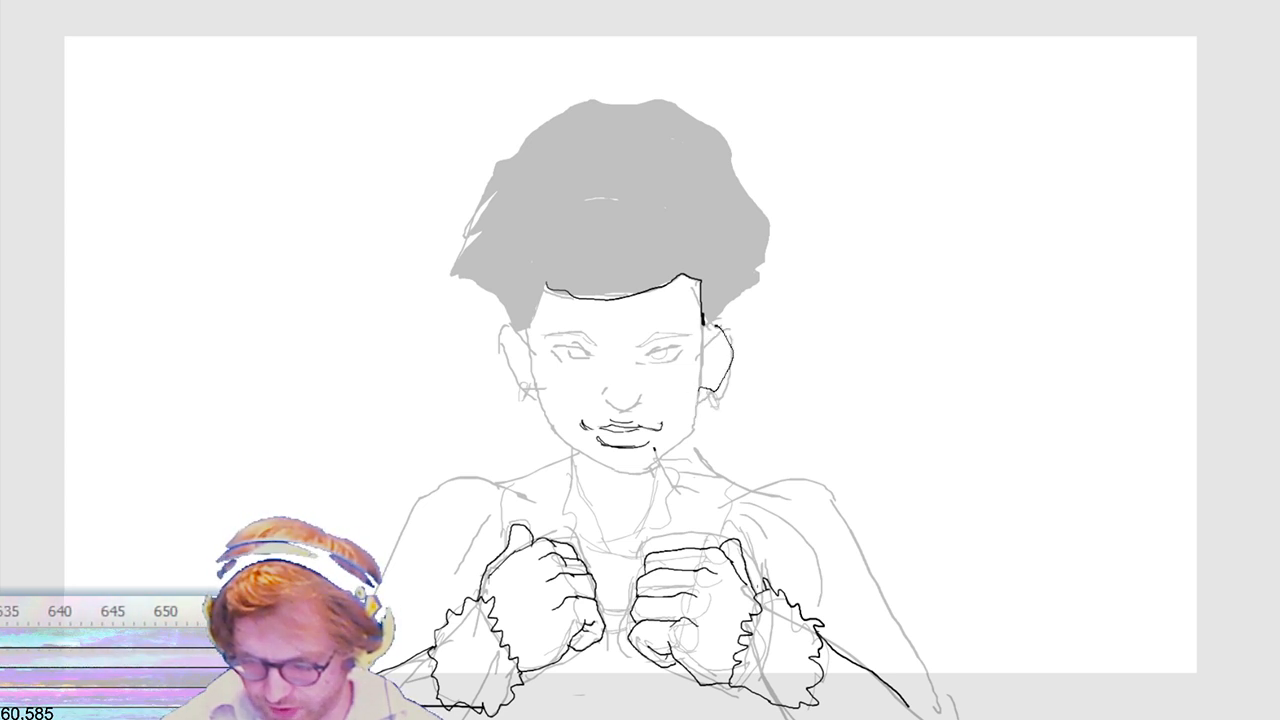
{"action": "key", "text": "ctrl+z"}
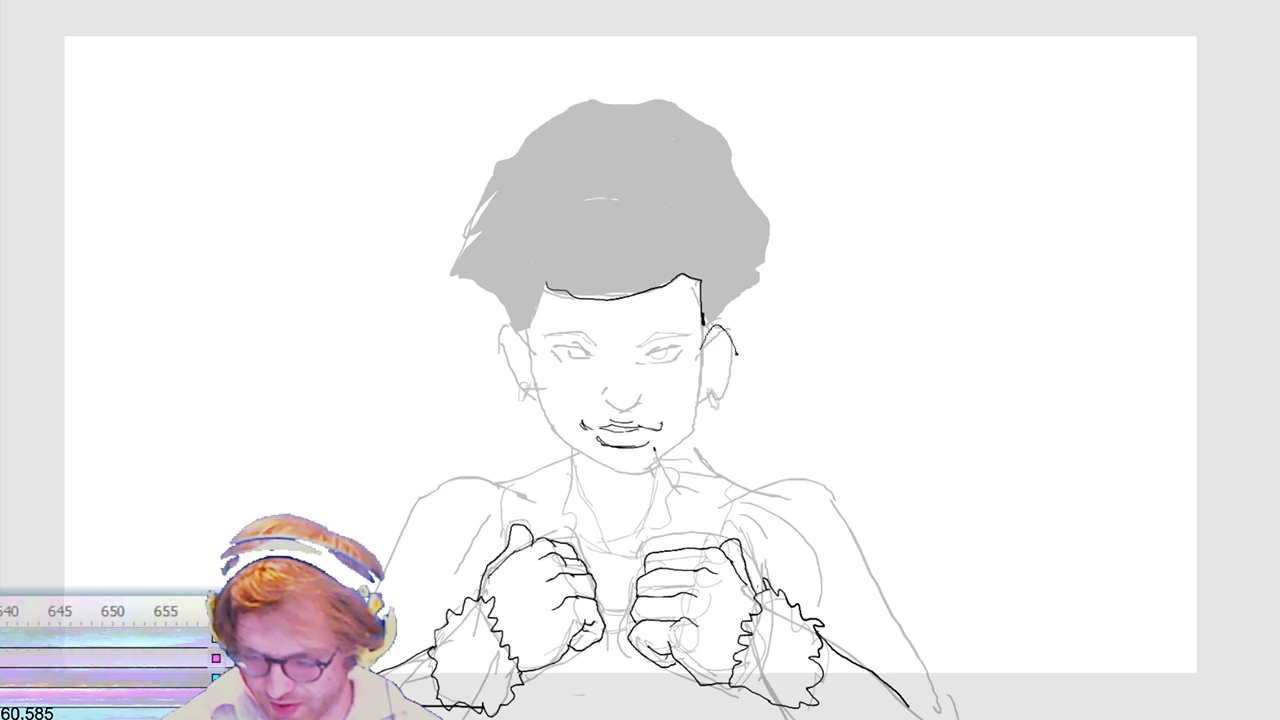
{"action": "left_click_drag", "start_coordinate": [722, 387], "coordinate": [701, 395]}
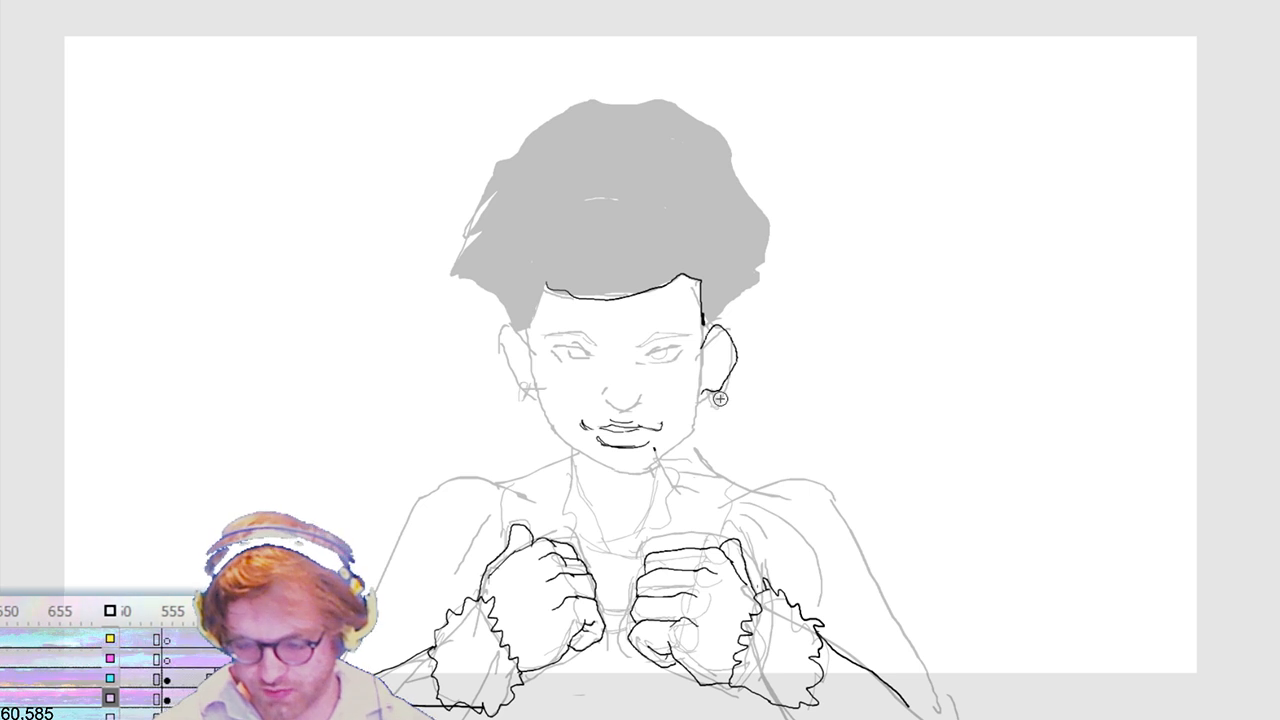
{"action": "left_click", "coordinate": [720, 392]}
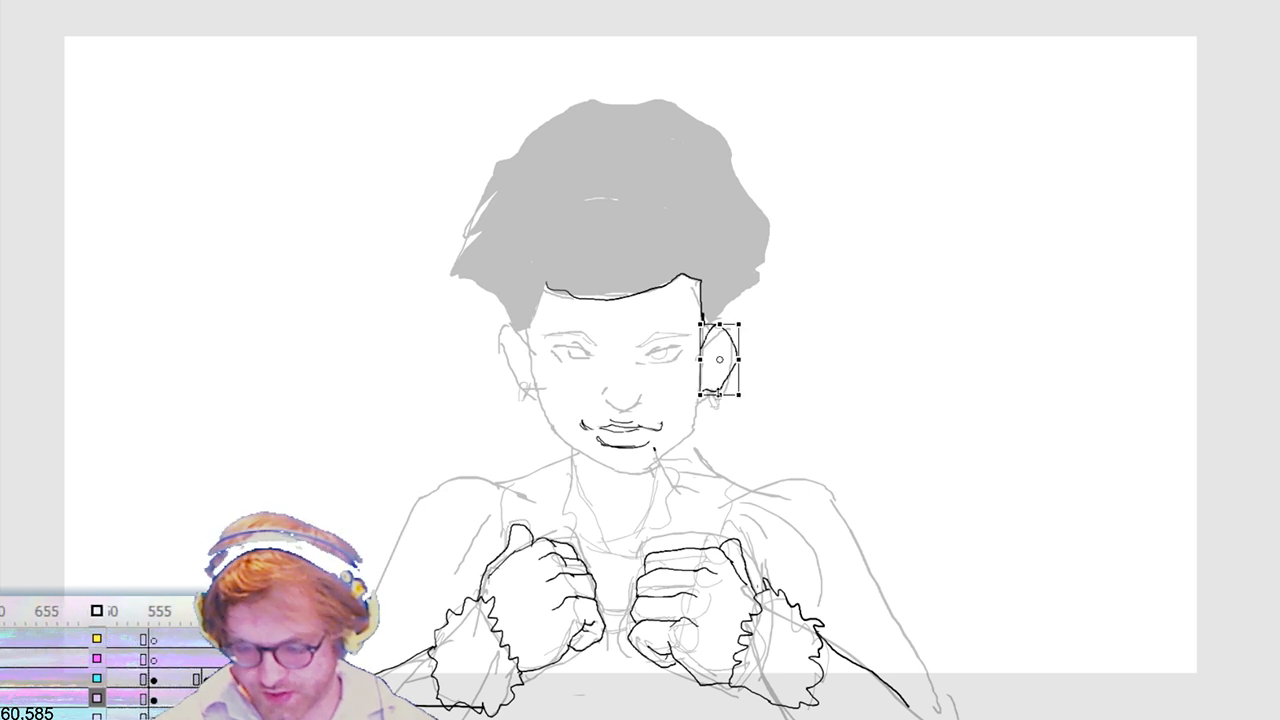
{"action": "left_click", "coordinate": [741, 373]}
{"action": "left_click_drag", "start_coordinate": [716, 390], "coordinate": [712, 404]}
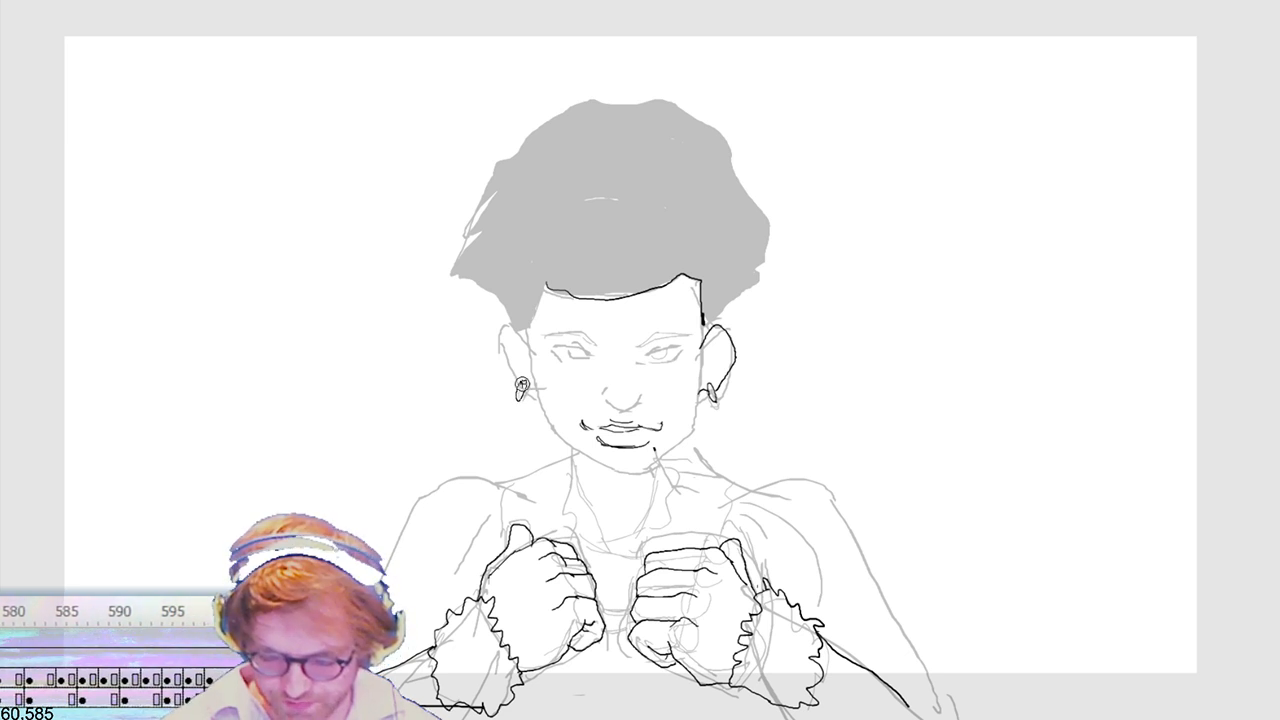
Step: Ink the left-hand earring, shoulder and ruffled collar, plus the neck lines and the jaw contour
{"action": "left_click_drag", "start_coordinate": [522, 385], "coordinate": [524, 388]}
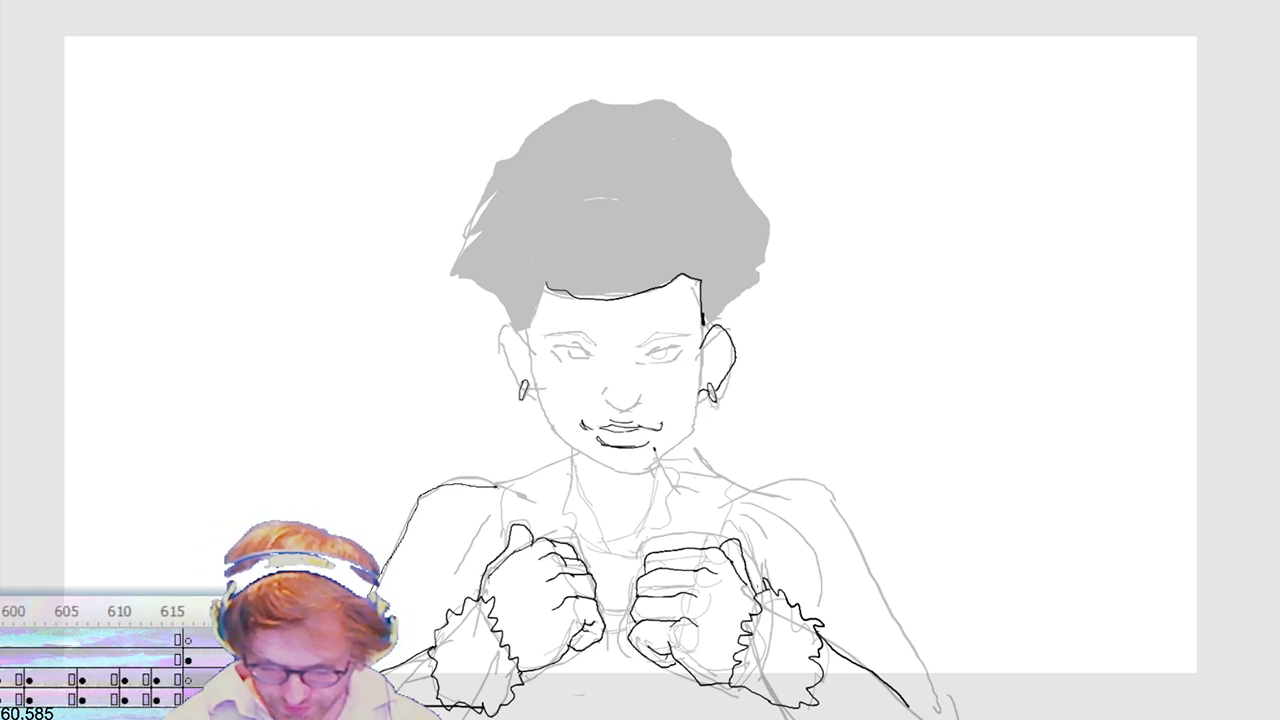
{"action": "left_click_drag", "start_coordinate": [550, 468], "coordinate": [505, 492]}
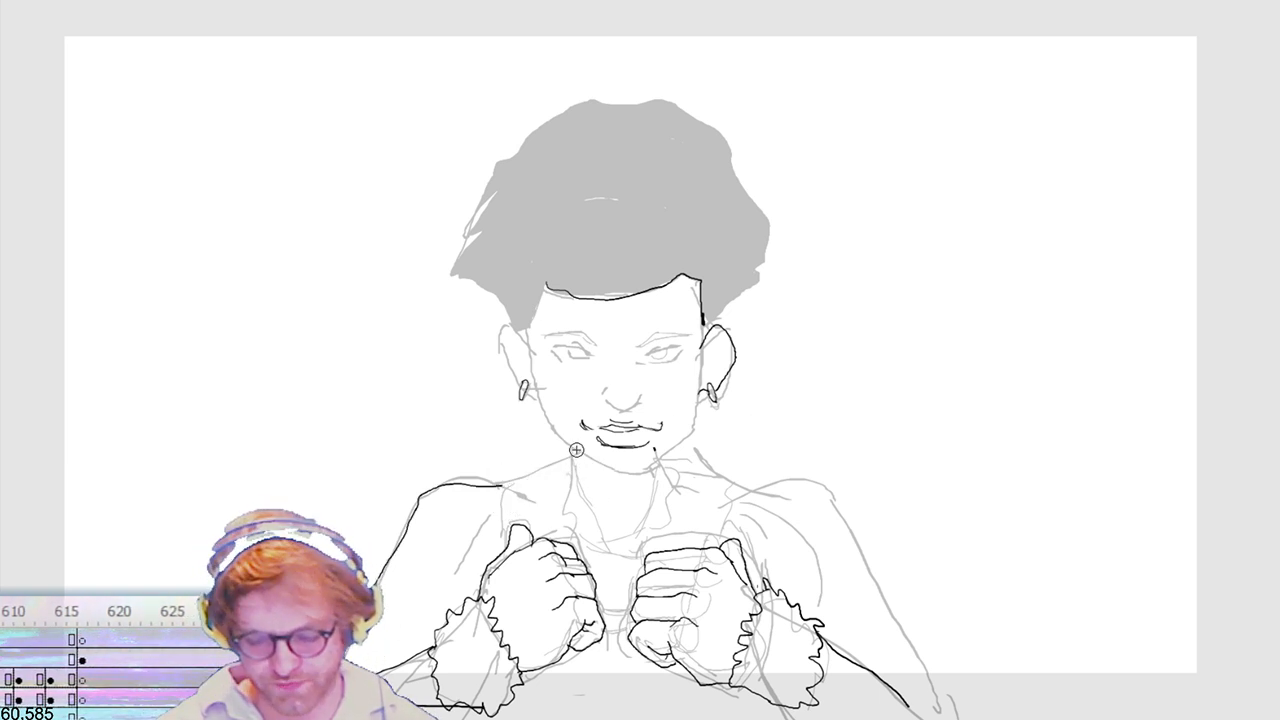
{"action": "left_click_drag", "start_coordinate": [576, 450], "coordinate": [553, 452]}
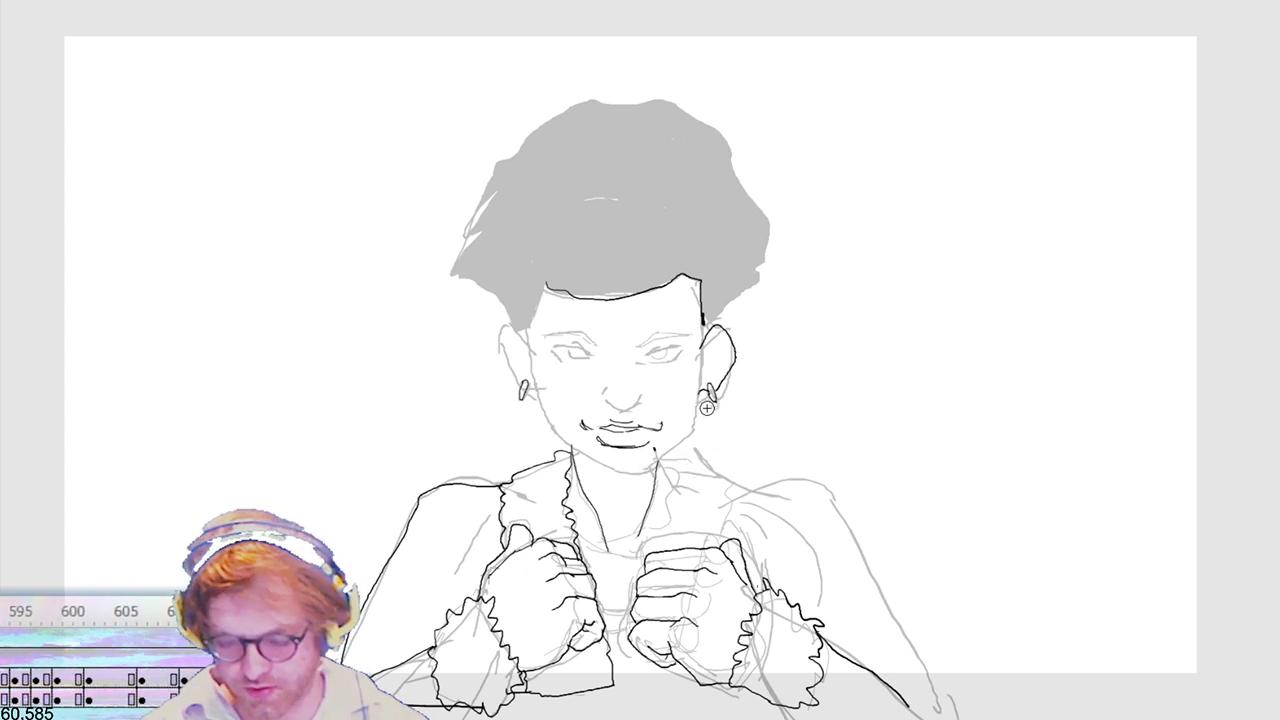
{"action": "left_click_drag", "start_coordinate": [702, 390], "coordinate": [696, 415]}
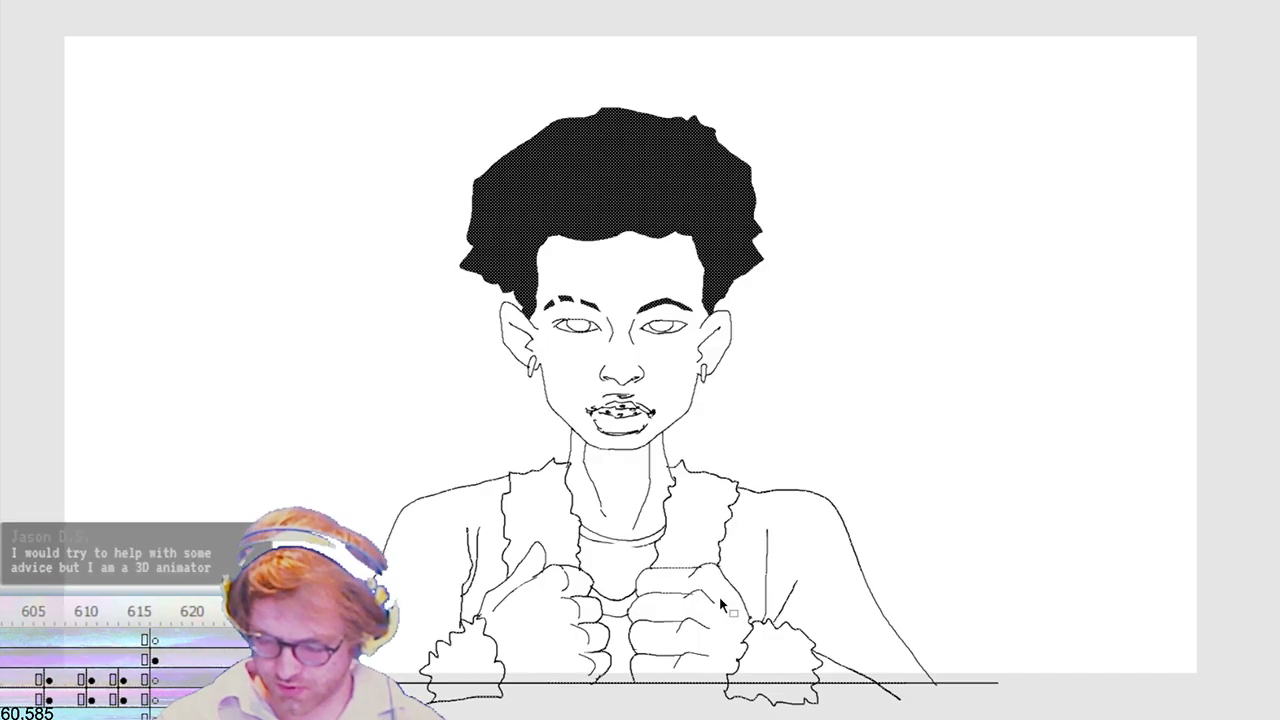
Step: On neighbouring finished frames, stretch the right-hand fist's finger lines slightly upward, delete its lower strip, and select the other frame's fist
{"action": "left_click_drag", "start_coordinate": [724, 584], "coordinate": [676, 662]}
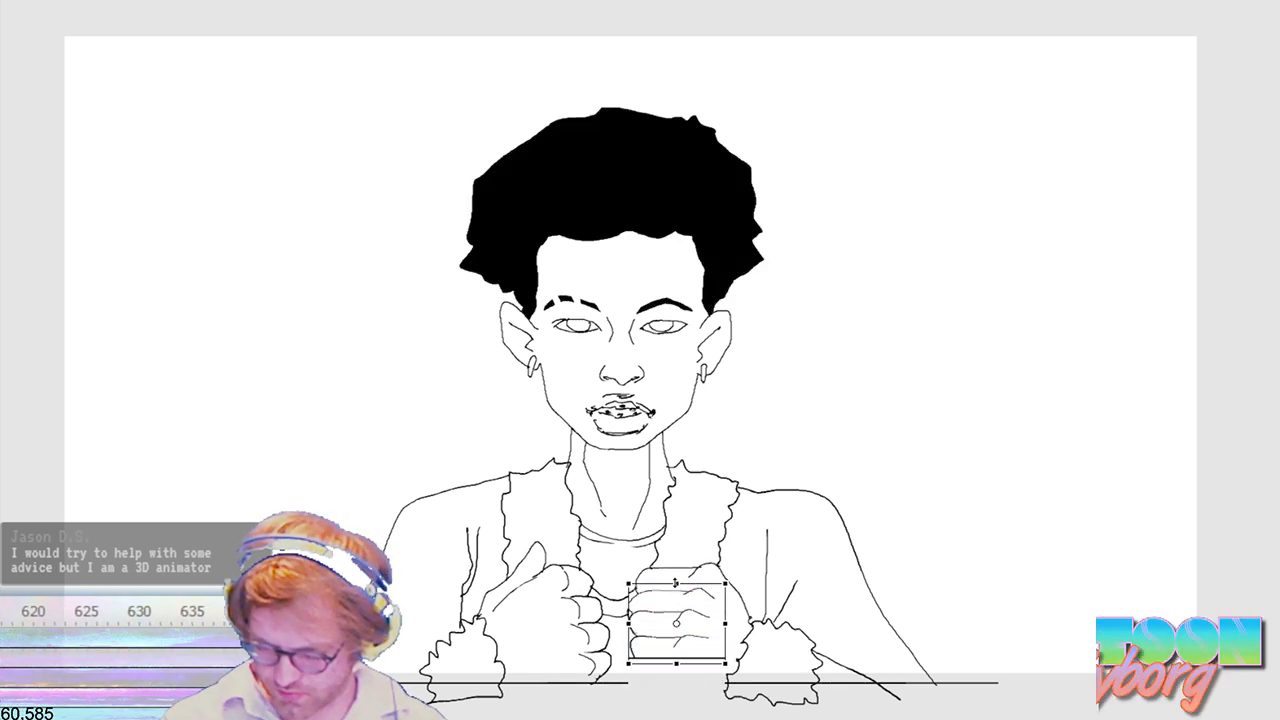
{"action": "left_click_drag", "start_coordinate": [676, 582], "coordinate": [676, 578]}
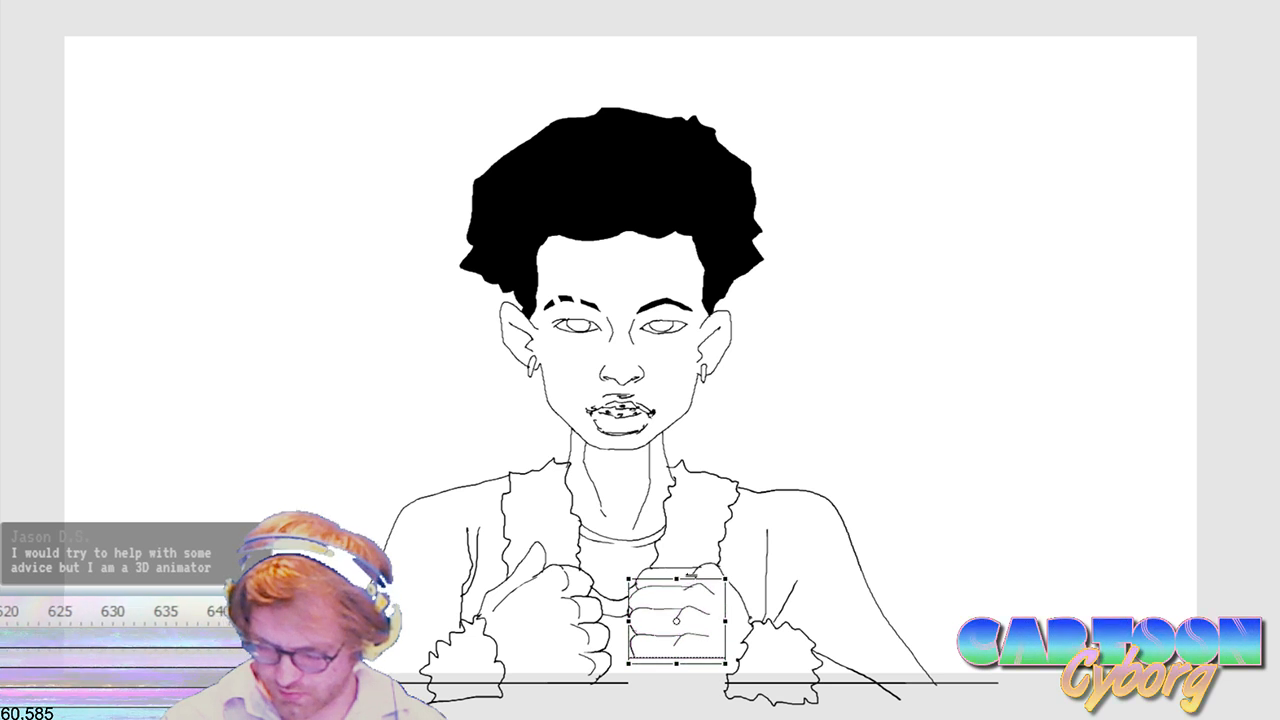
{"action": "left_click", "coordinate": [678, 680]}
{"action": "left_click_drag", "start_coordinate": [630, 651], "coordinate": [707, 657]}
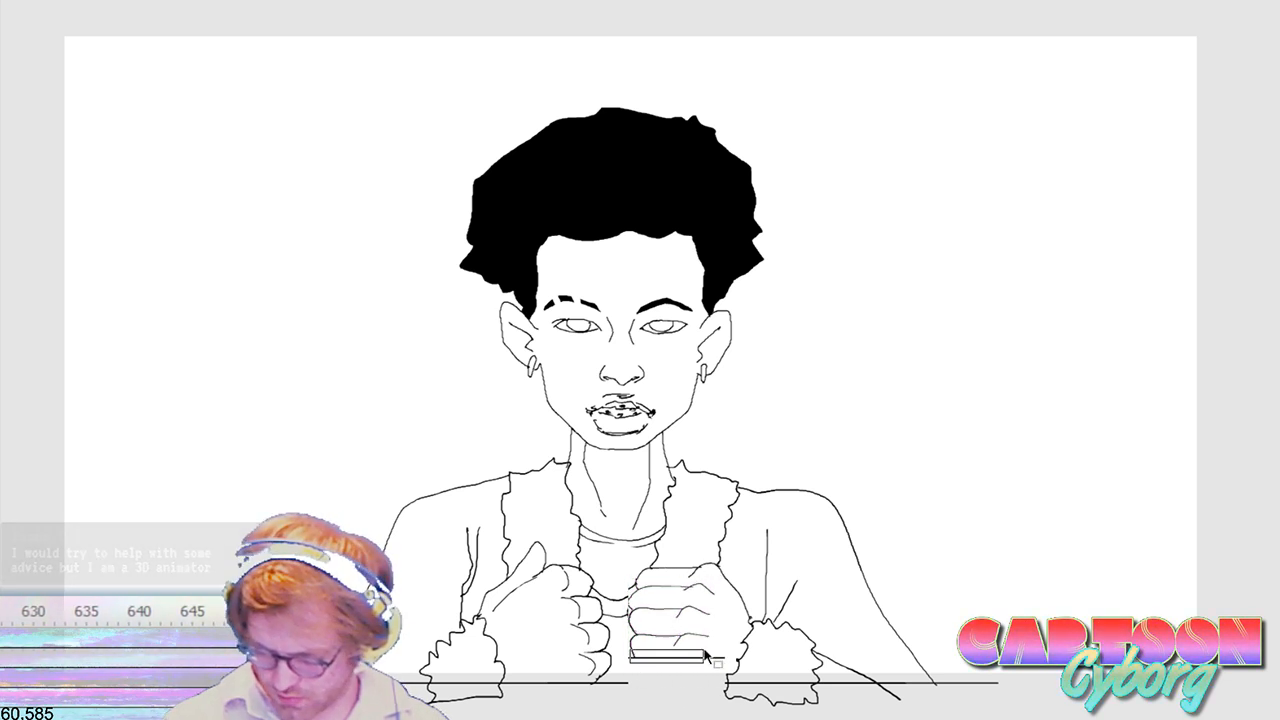
{"action": "key", "text": "Delete"}
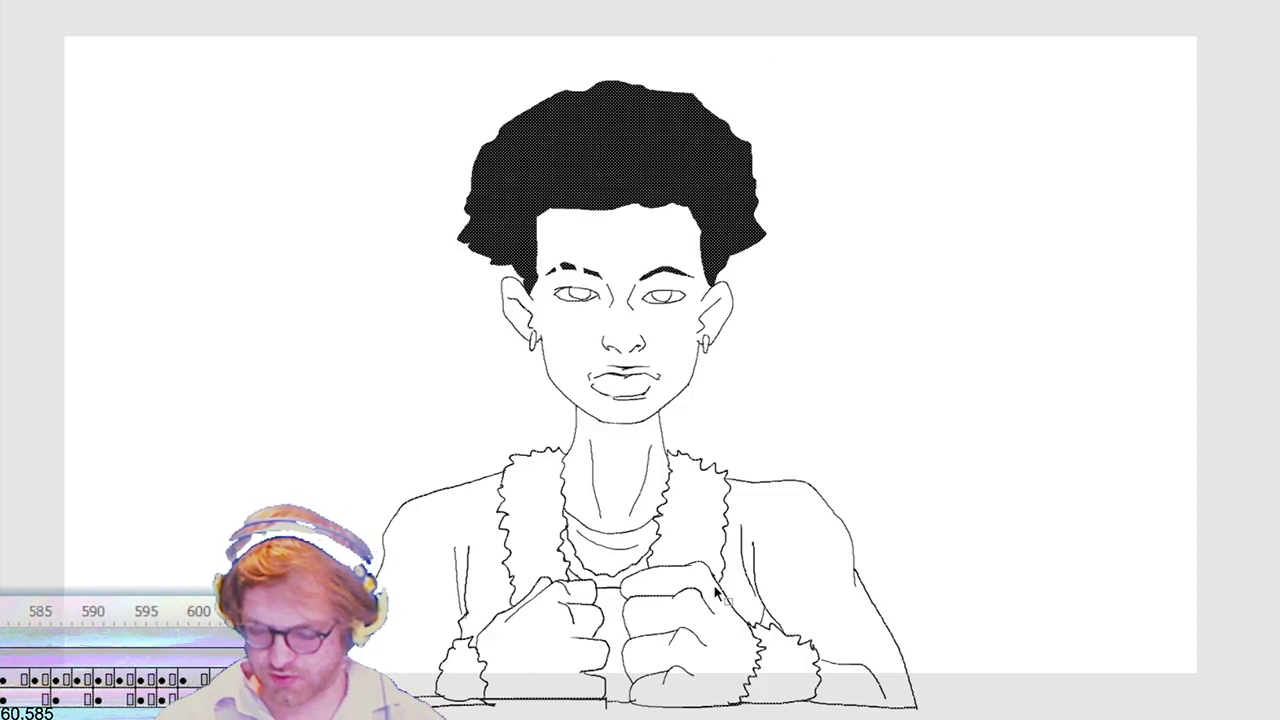
{"action": "left_click_drag", "start_coordinate": [714, 586], "coordinate": [630, 712]}
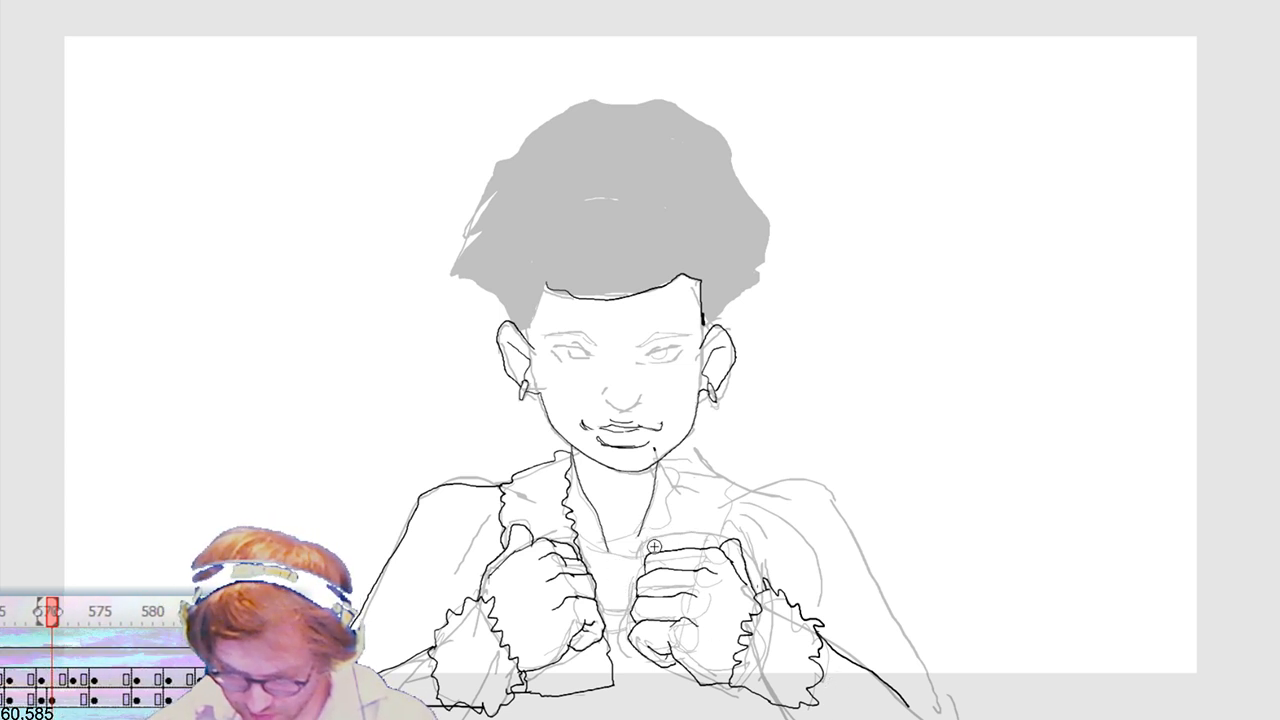
Step: Ink the right-hand ruffled collar edge, the garment edge below the fist, and the shoulder, outer arm and base line
{"action": "left_click_drag", "start_coordinate": [663, 538], "coordinate": [676, 477]}
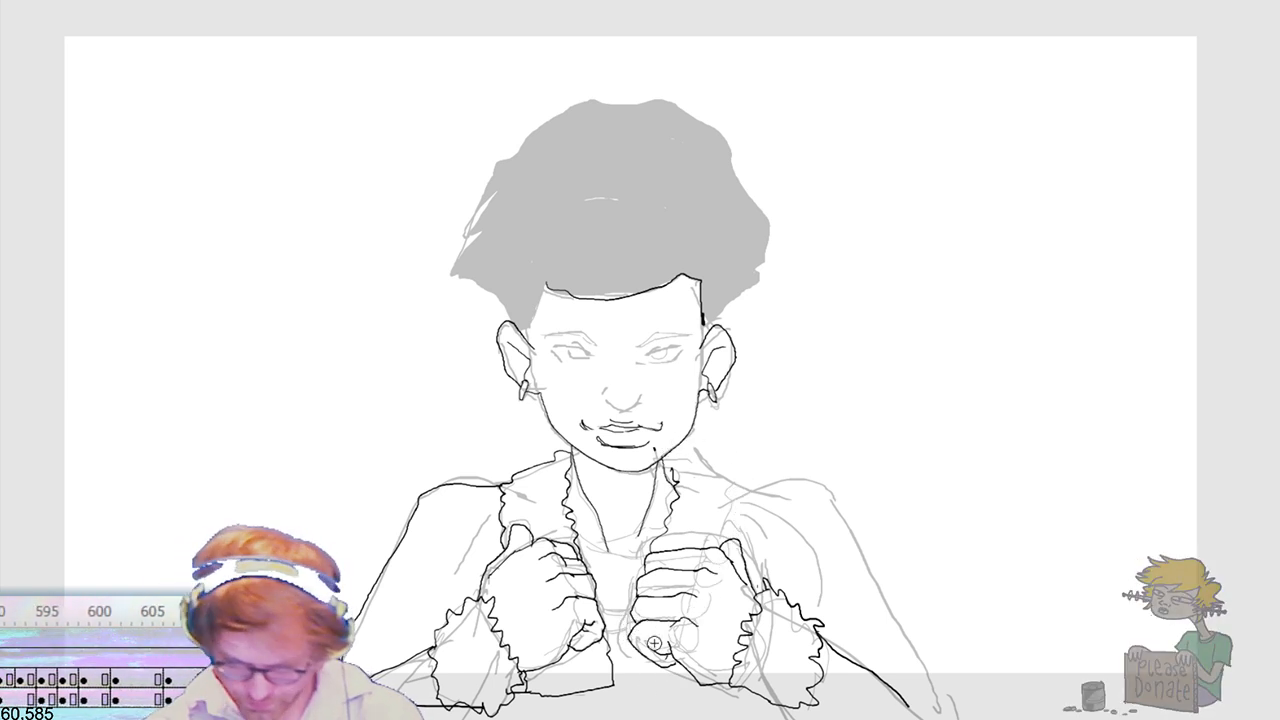
{"action": "mouse_move", "coordinate": [640, 649]}
{"action": "left_mouse_down"}
{"action": "mouse_move", "coordinate": [649, 688]}
{"action": "mouse_move", "coordinate": [708, 696]}
{"action": "left_mouse_up"}
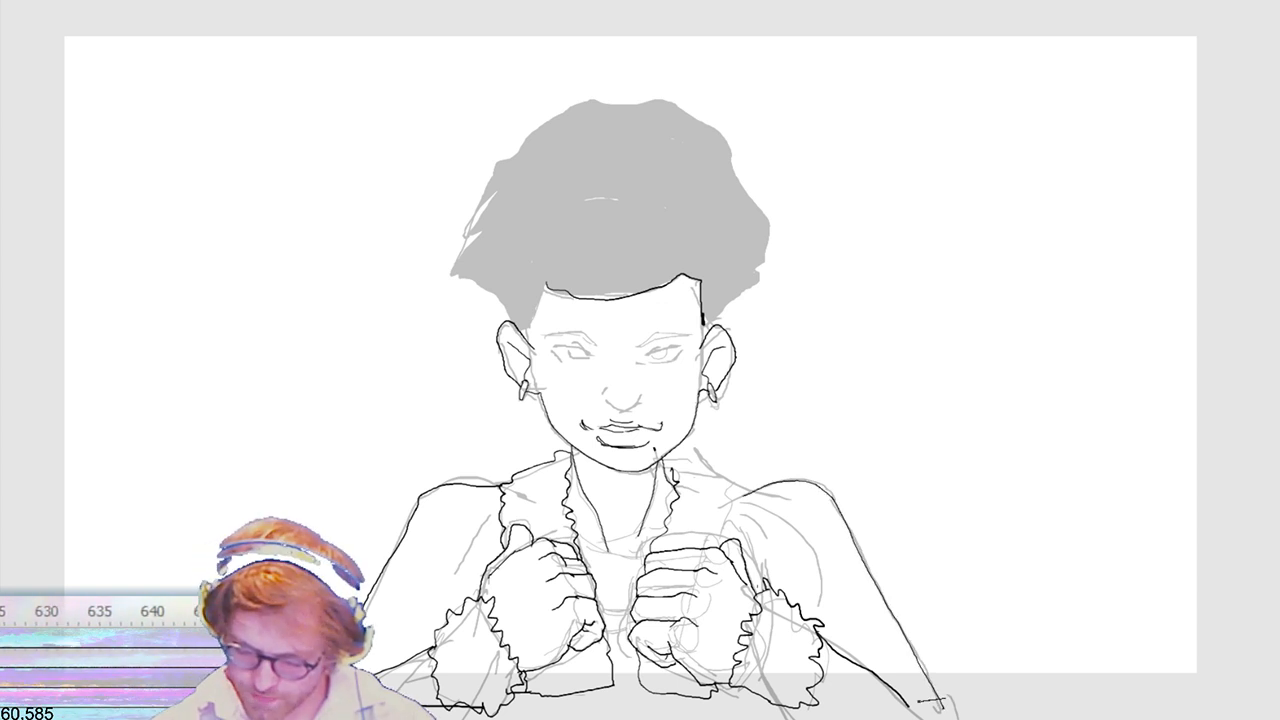
{"action": "left_click_drag", "start_coordinate": [926, 703], "coordinate": [796, 698]}
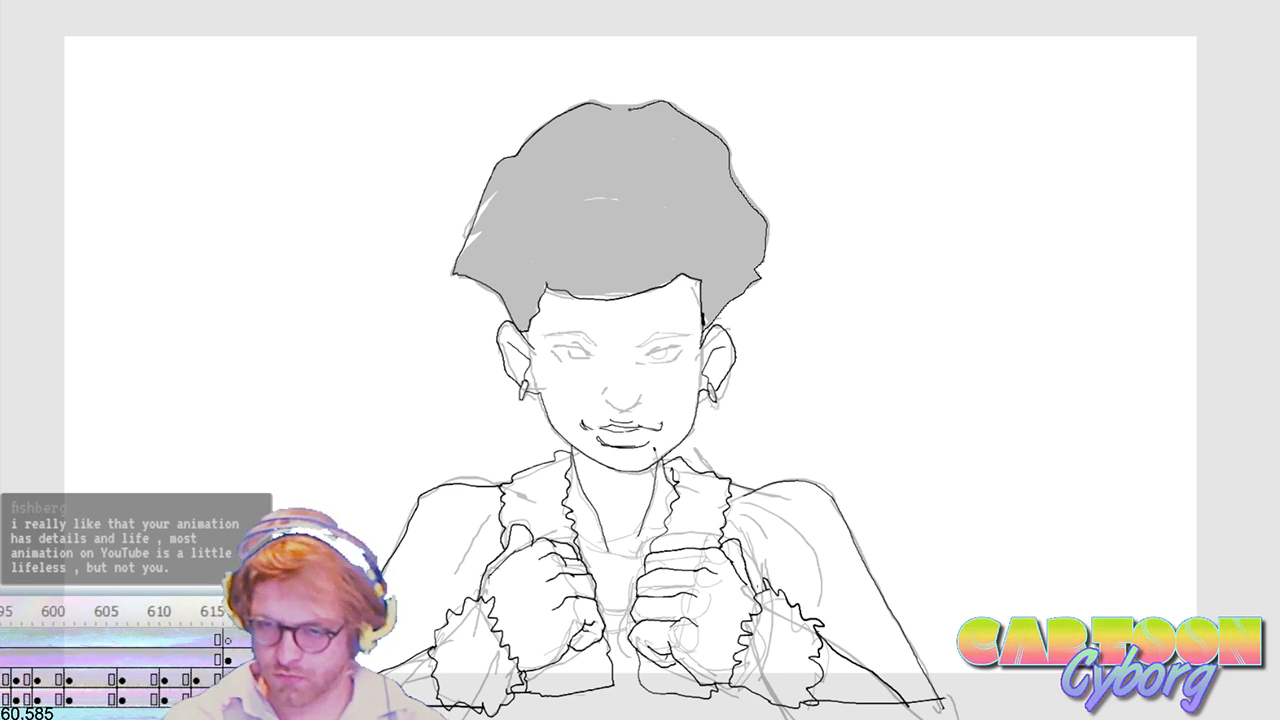
Step: Close the hair outline at the crown and fill the whole hair shape with solid black
{"action": "left_click", "coordinate": [631, 171]}
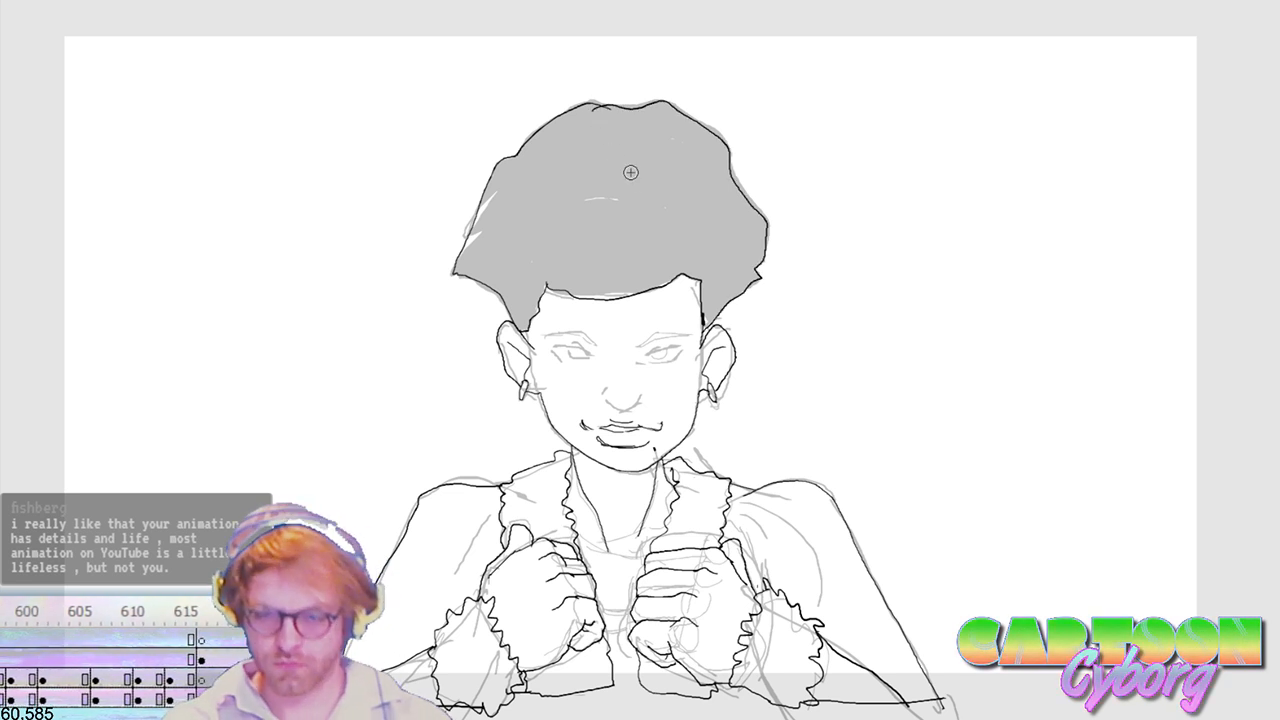
{"action": "left_click", "coordinate": [723, 276]}
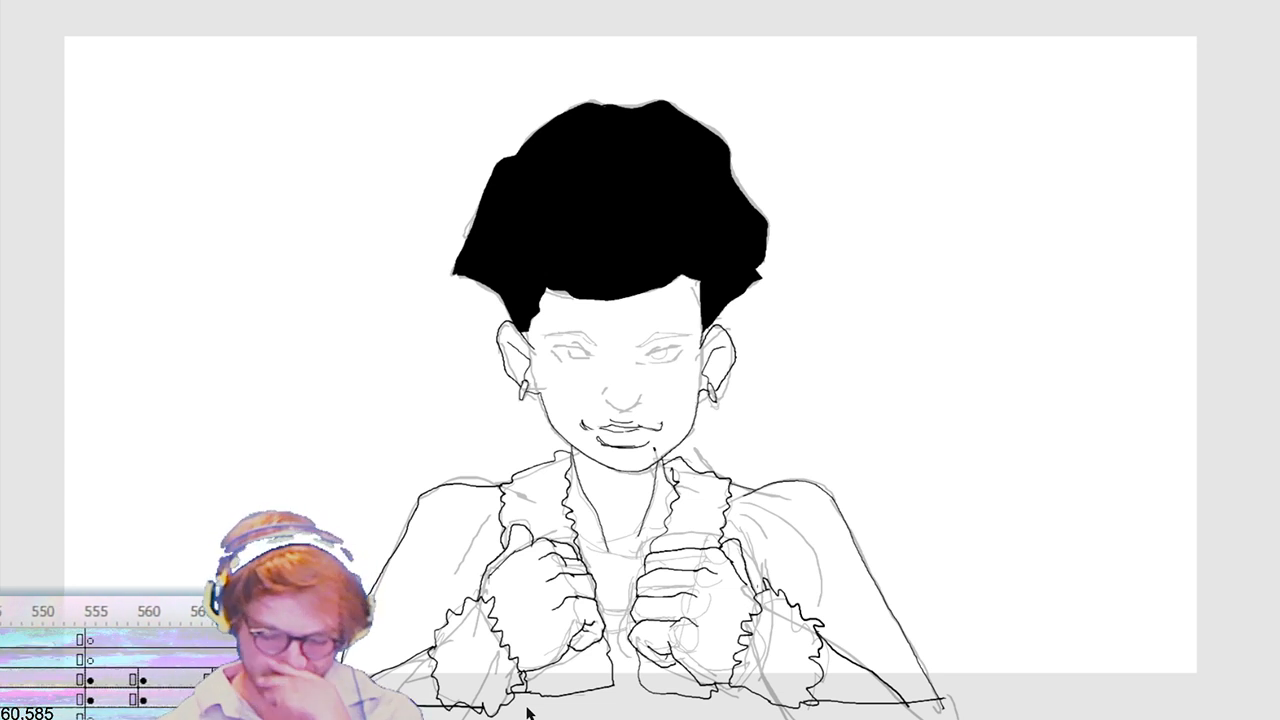
{"action": "left_click", "coordinate": [634, 545]}
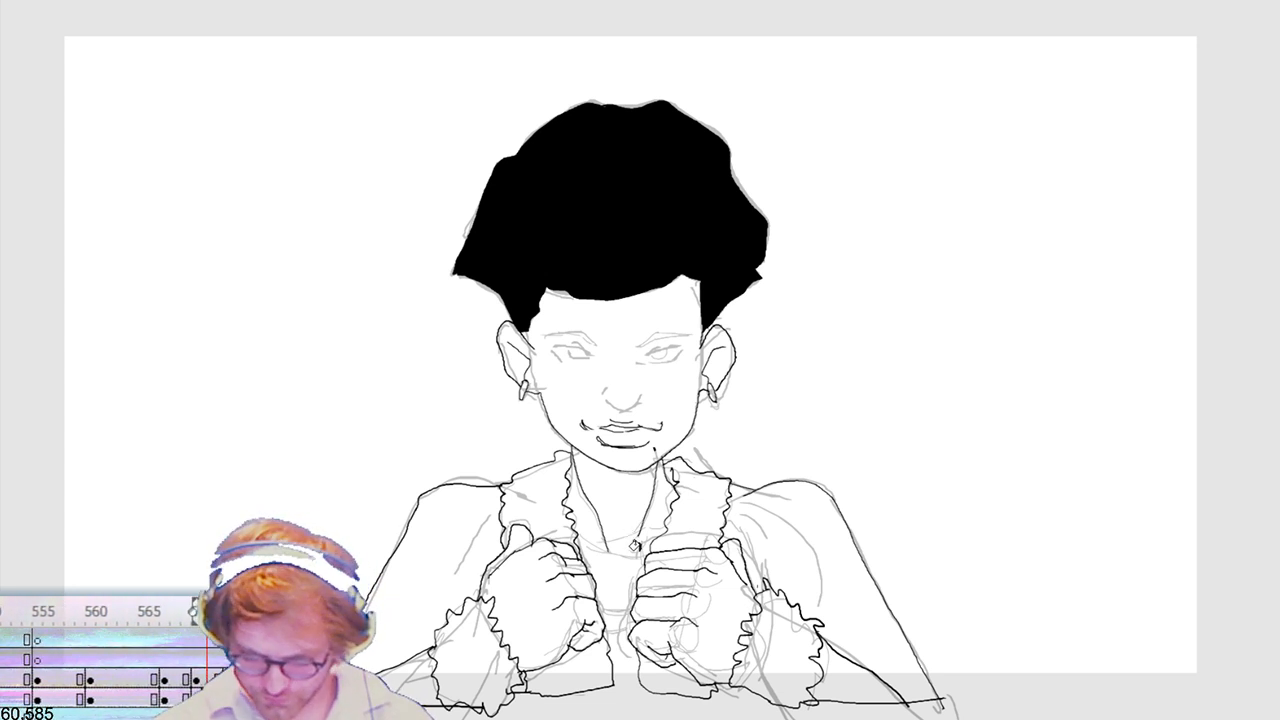
{"action": "left_click", "coordinate": [620, 551]}
{"action": "left_click", "coordinate": [621, 574]}
{"action": "left_click", "coordinate": [619, 550]}
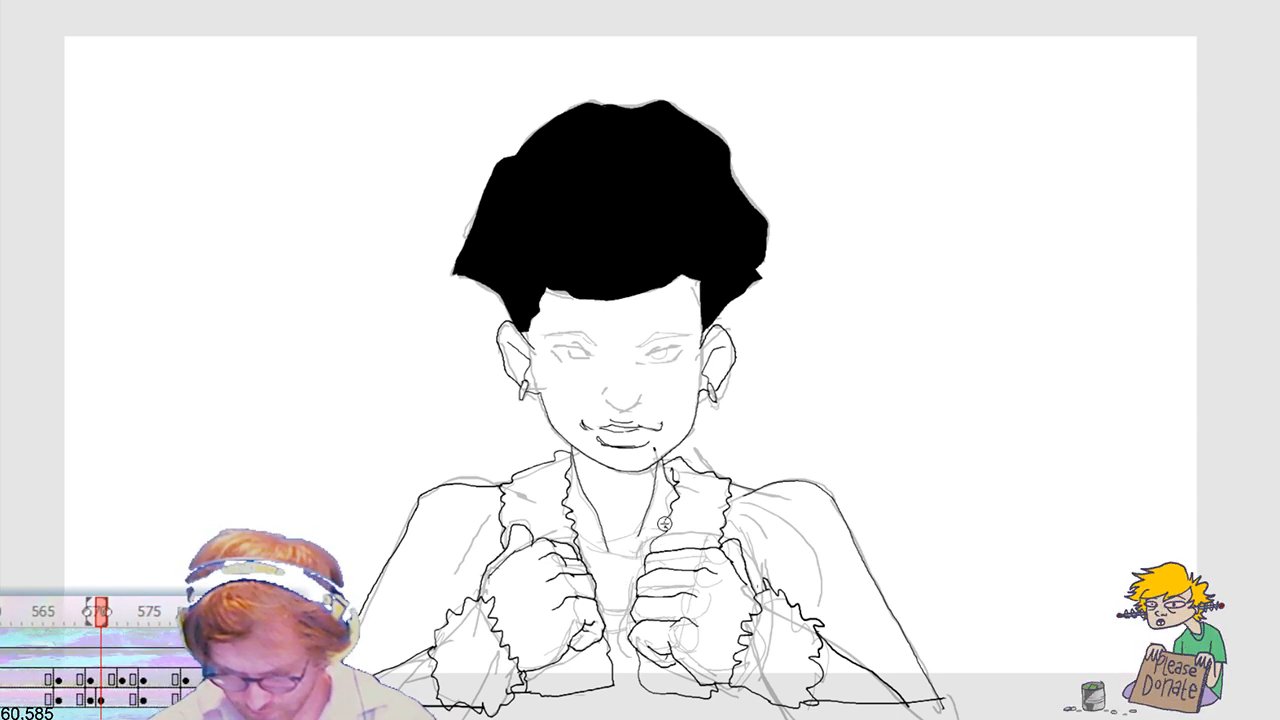
Step: Step forward and backward through the neighbouring frames to compare the new inked drawing with the earlier ones
{"action": "key", "text": "period"}
{"action": "key", "text": "period"}
{"action": "key", "text": "v"}
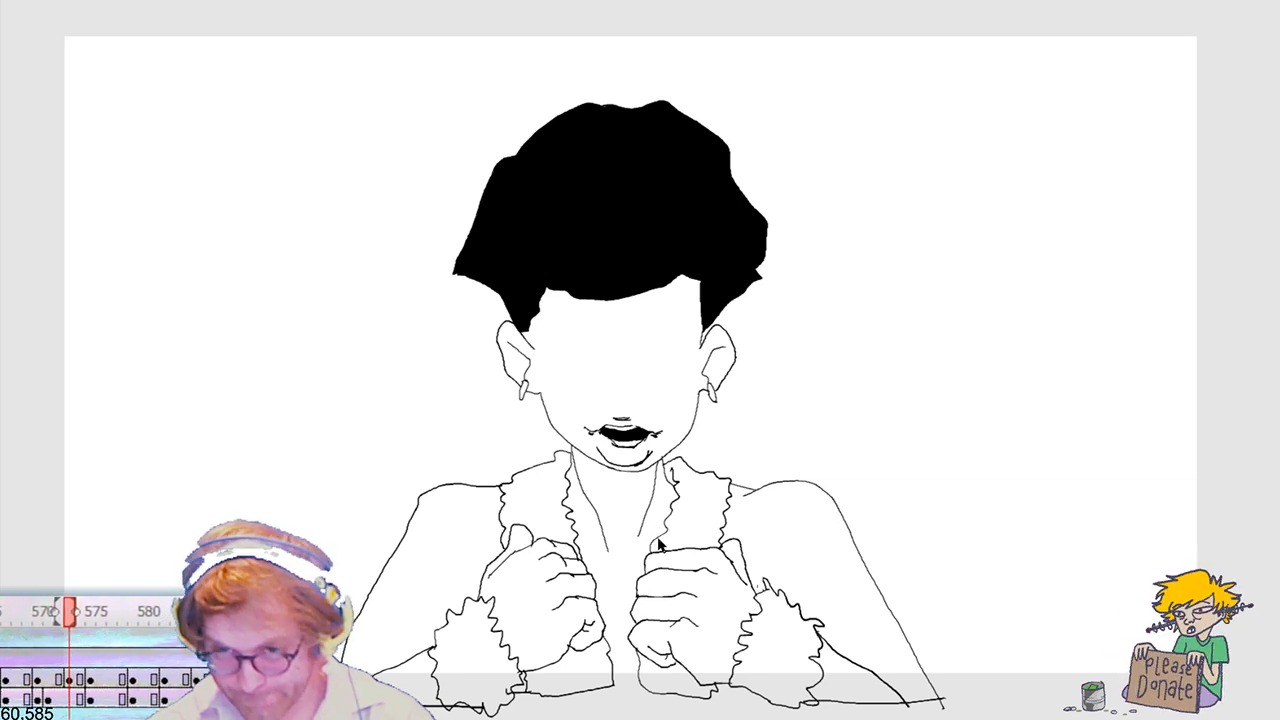
{"action": "key", "text": "comma"}
{"action": "key", "text": "comma"}
{"action": "key", "text": "comma"}
{"action": "key", "text": "comma"}
{"action": "key", "text": "comma"}
{"action": "key", "text": "comma"}
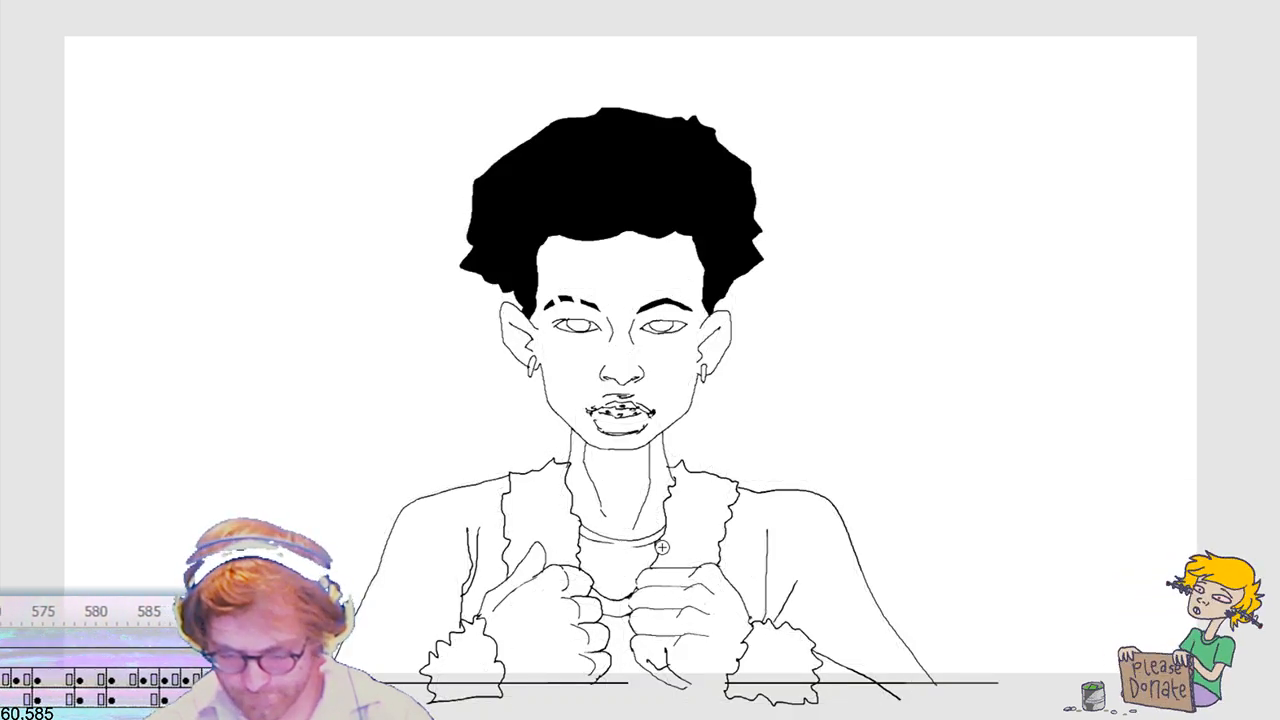
{"action": "key", "text": "period"}
{"action": "key", "text": "period"}
{"action": "key", "text": "period"}
{"action": "key", "text": "period"}
{"action": "key", "text": "period"}
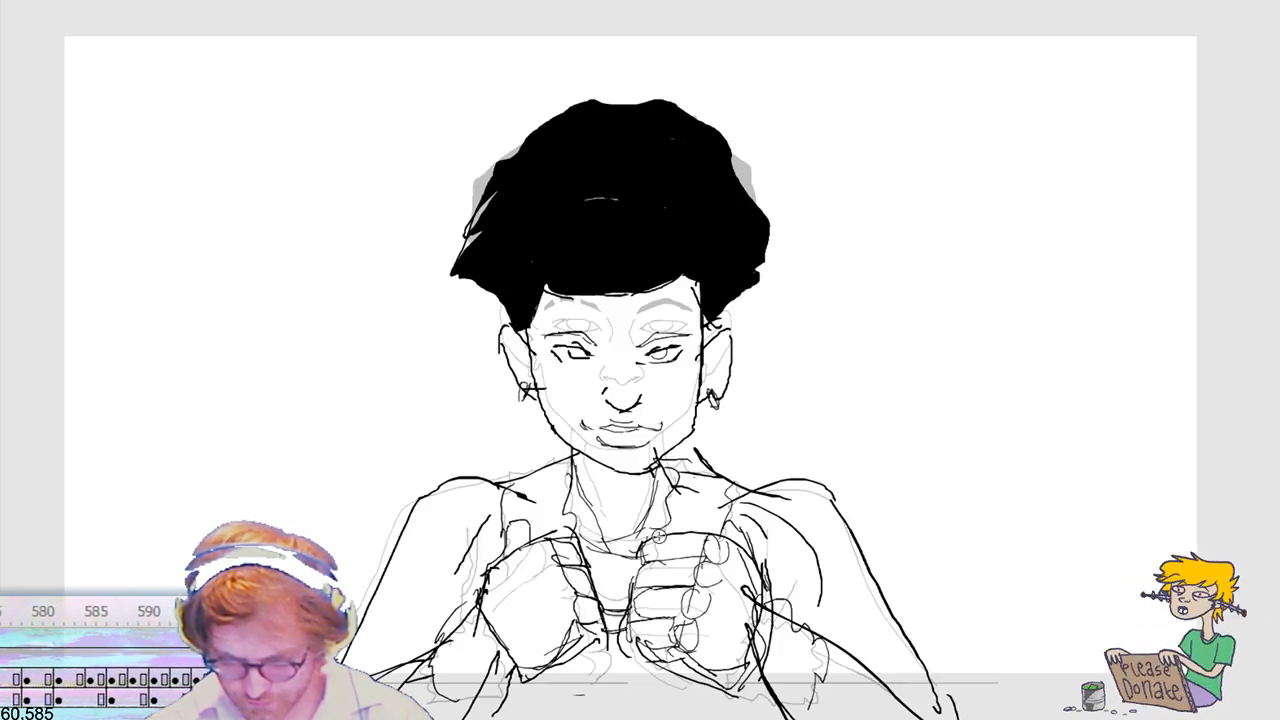
Step: Ink the shirt neckline and both eyes over the rough sketch on the next closed-mouth frame
{"action": "key", "text": "period"}
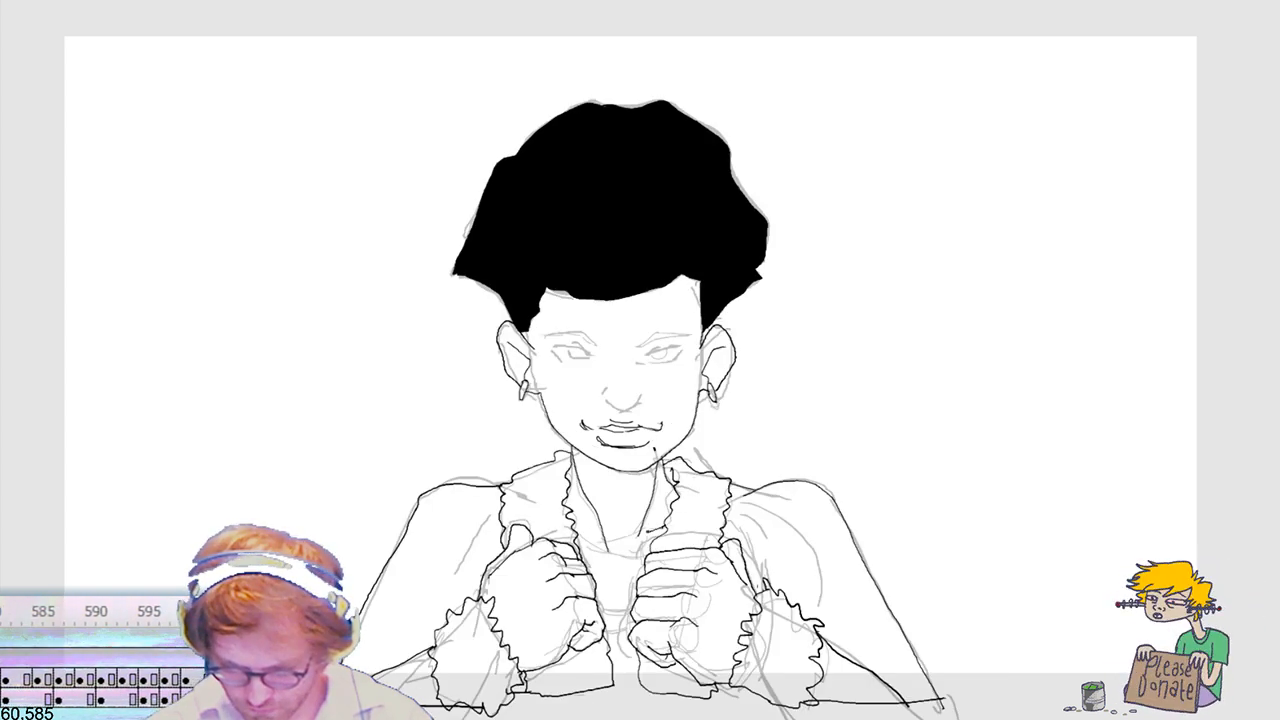
{"action": "mouse_move", "coordinate": [665, 528]}
{"action": "left_mouse_down"}
{"action": "mouse_move", "coordinate": [610, 548]}
{"action": "mouse_move", "coordinate": [579, 540]}
{"action": "mouse_move", "coordinate": [640, 557]}
{"action": "left_mouse_up"}
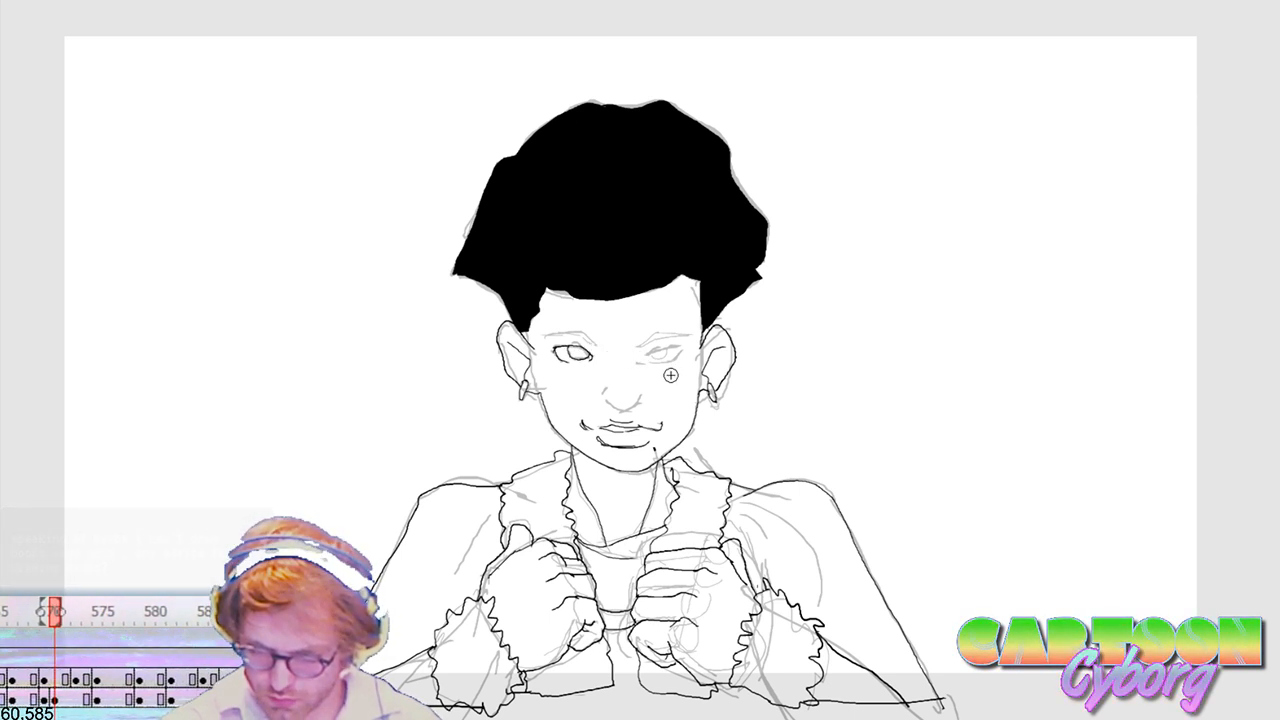
{"action": "mouse_move", "coordinate": [652, 350]}
{"action": "left_mouse_down"}
{"action": "mouse_move", "coordinate": [680, 346]}
{"action": "mouse_move", "coordinate": [672, 362]}
{"action": "left_mouse_up"}
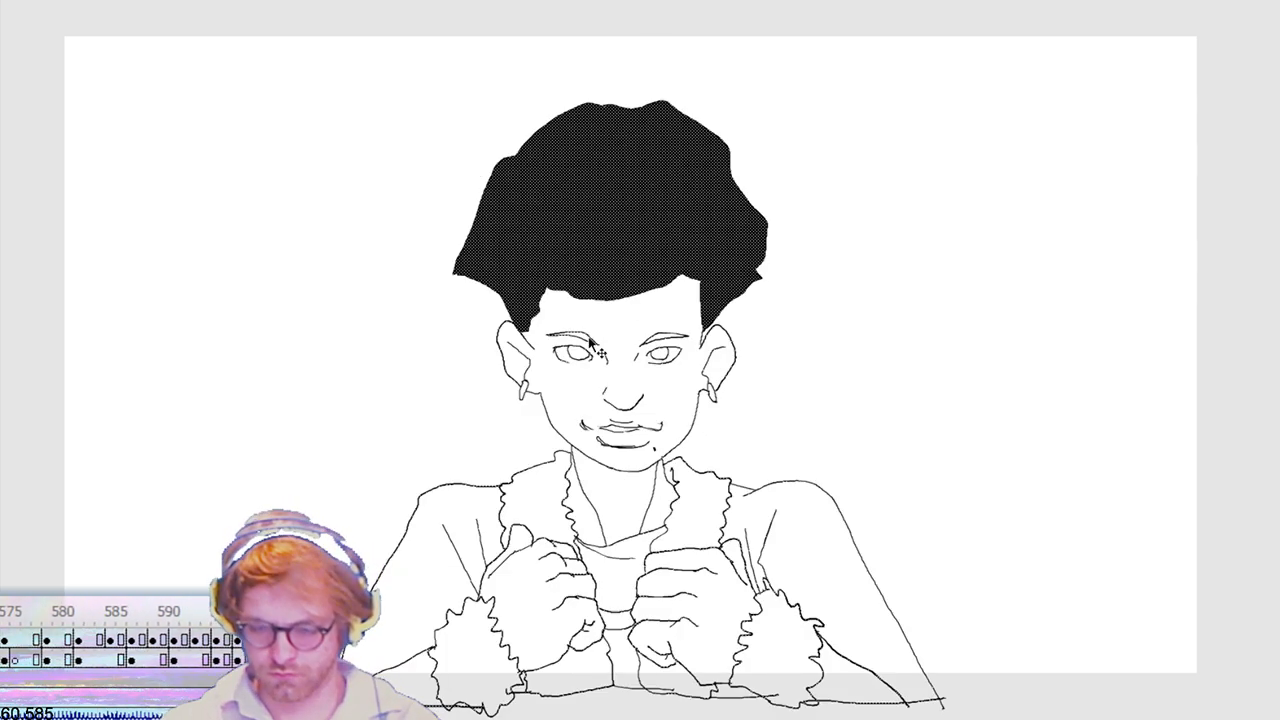
Step: Fill both eyebrows with black and undo the stray fill that covers the face
{"action": "left_click_drag", "start_coordinate": [550, 336], "coordinate": [686, 335]}
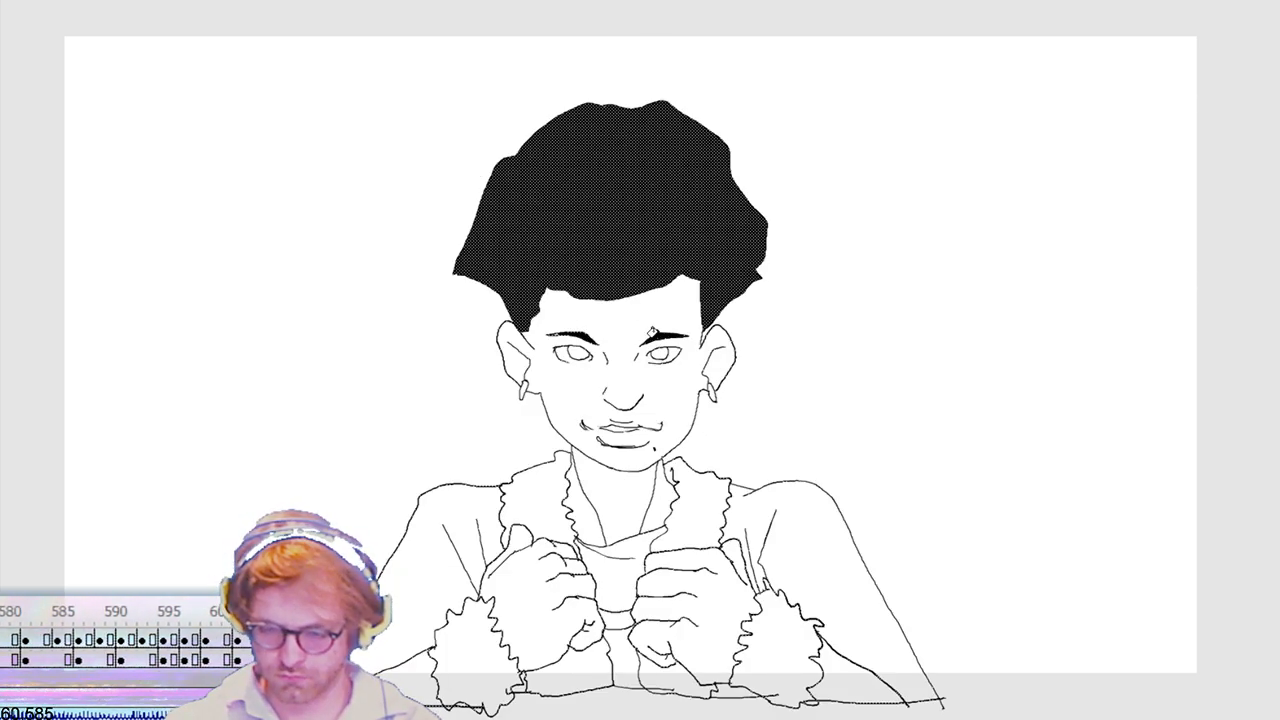
{"action": "left_click", "coordinate": [549, 329]}
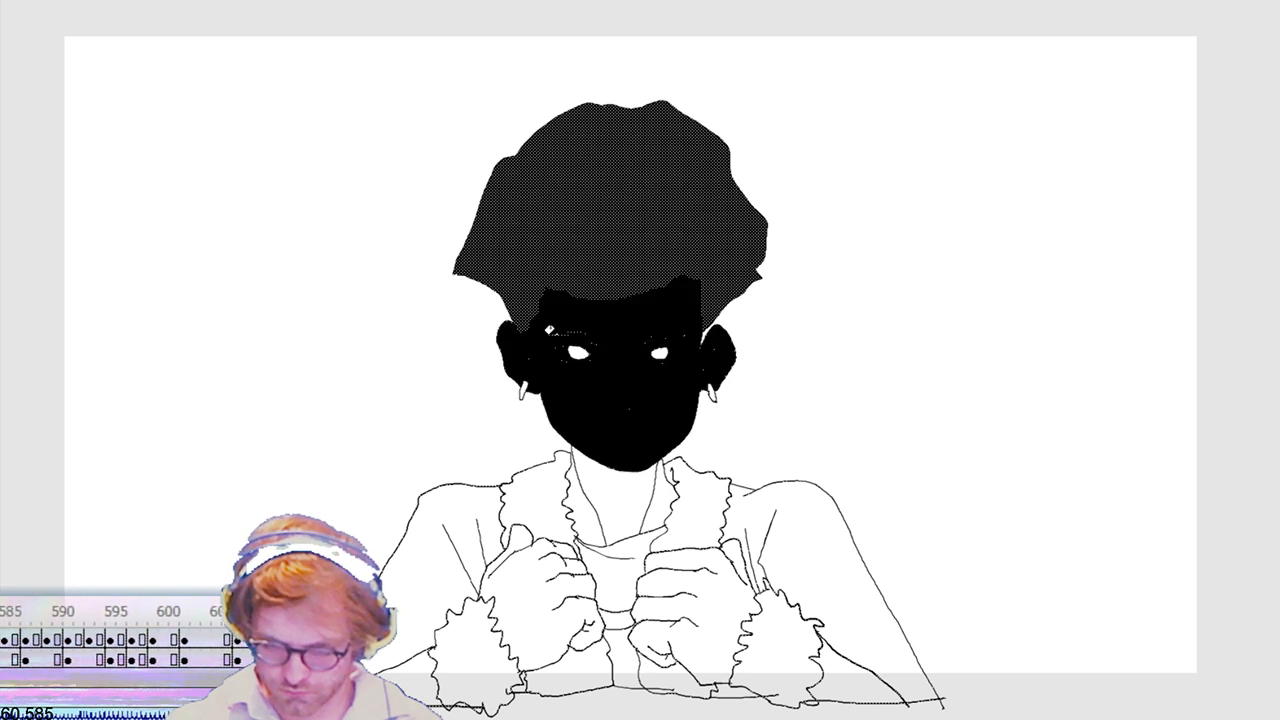
{"action": "key", "text": "ctrl+z"}
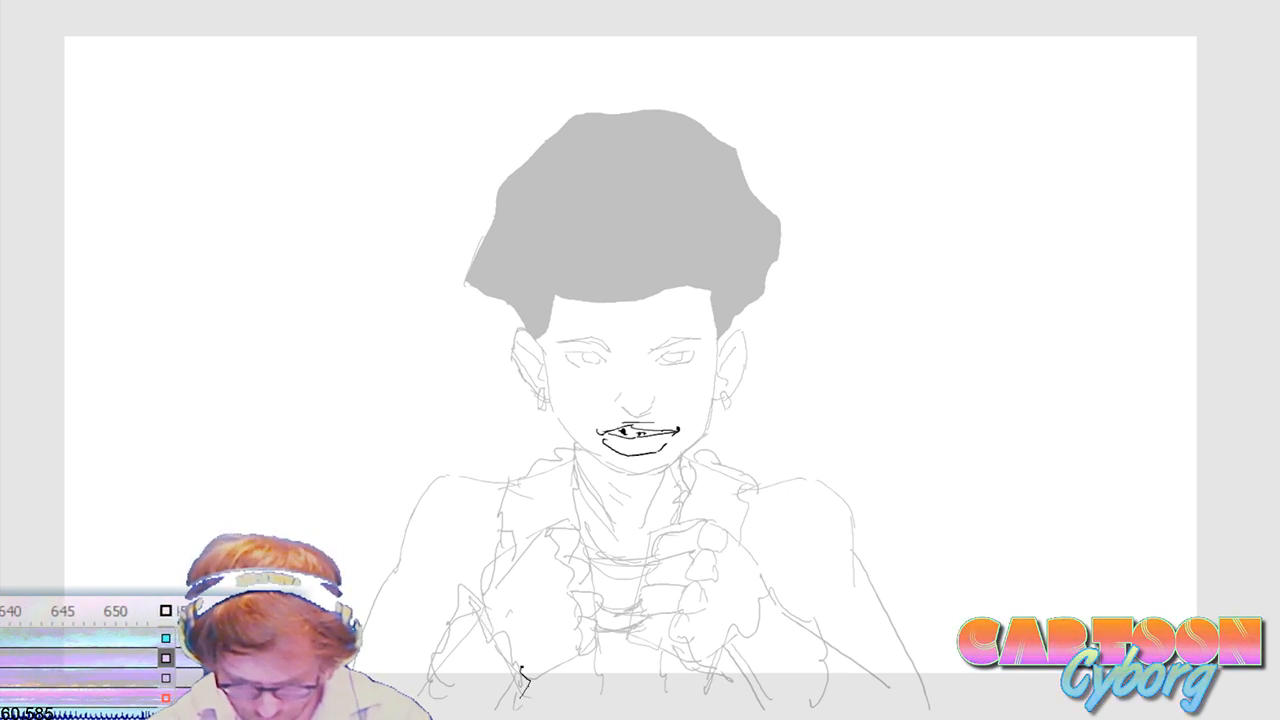
Step: On the bared-teeth frame, ink the ruffled cuff, thumb and fingers of the fist on the figure's left side
{"action": "mouse_move", "coordinate": [455, 590]}
{"action": "left_mouse_down"}
{"action": "mouse_move", "coordinate": [500, 628]}
{"action": "mouse_move", "coordinate": [527, 688]}
{"action": "mouse_move", "coordinate": [432, 697]}
{"action": "left_mouse_up"}
{"action": "left_click_drag", "start_coordinate": [432, 697], "coordinate": [456, 598]}
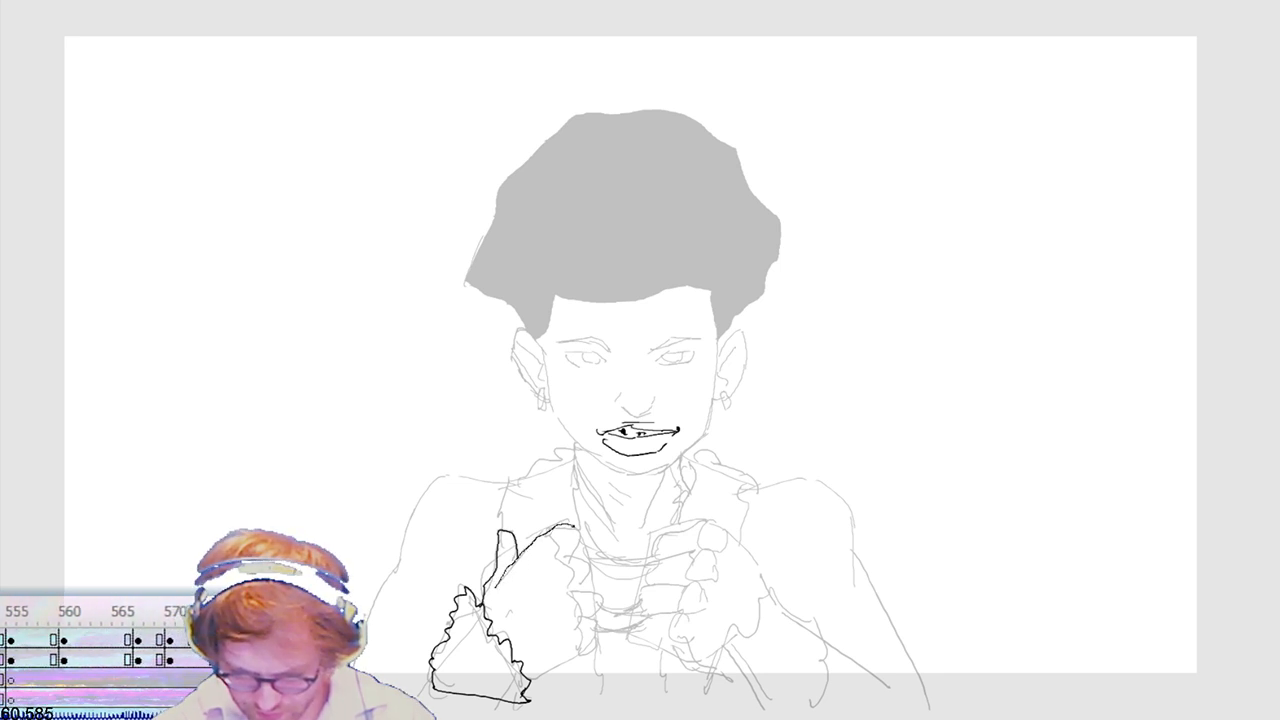
{"action": "left_click_drag", "start_coordinate": [576, 546], "coordinate": [579, 555]}
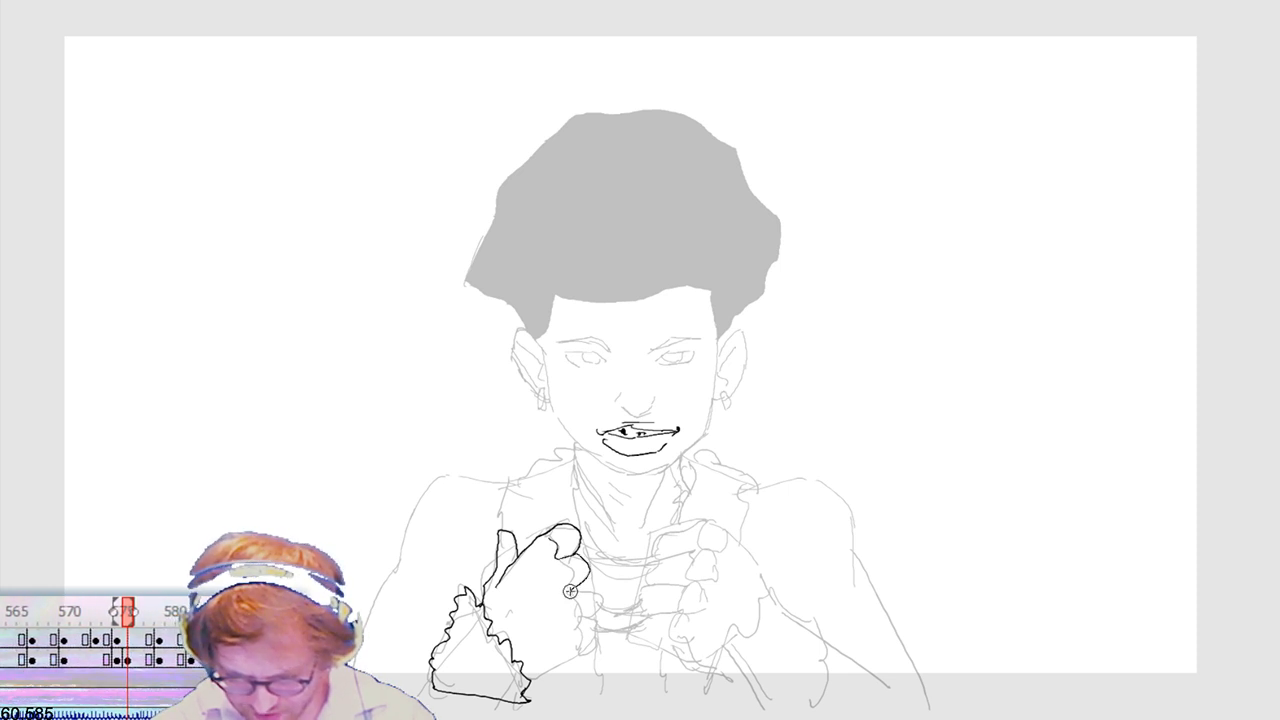
{"action": "left_click_drag", "start_coordinate": [583, 566], "coordinate": [575, 600]}
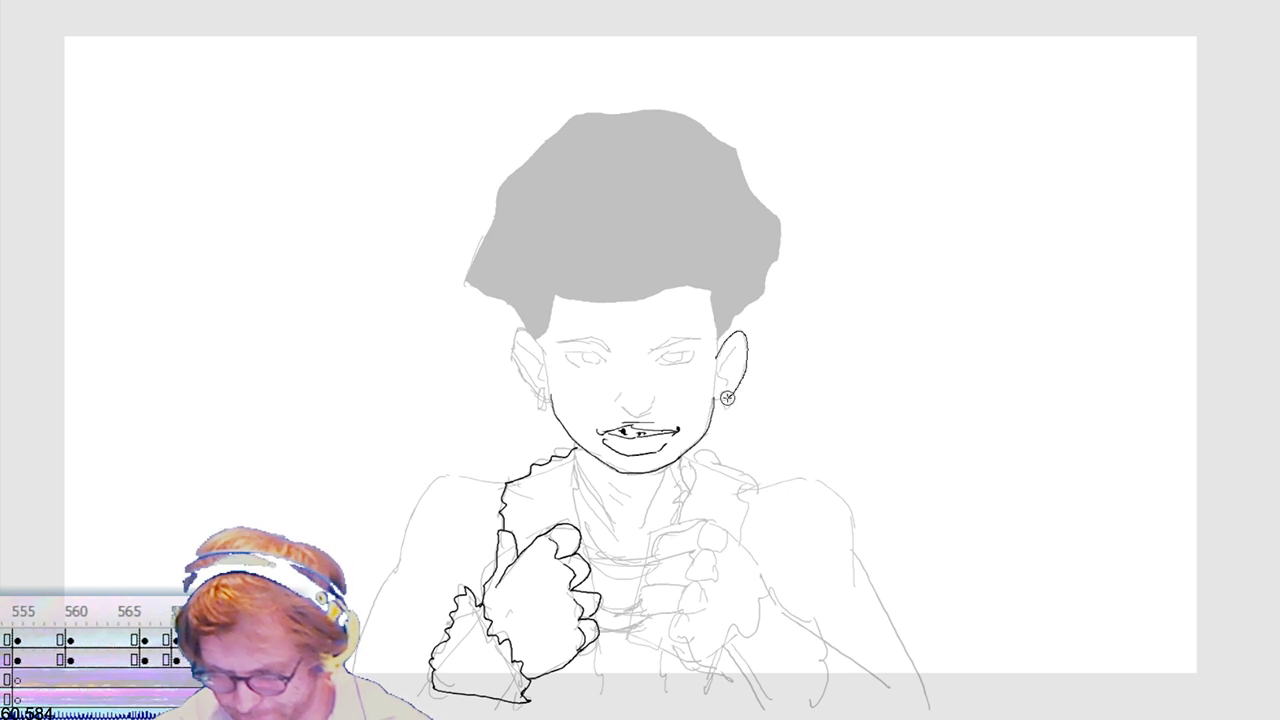
Step: Ink both ears and their hoop earrings over the sketch, undoing stray strokes
{"action": "left_click_drag", "start_coordinate": [727, 398], "coordinate": [720, 395]}
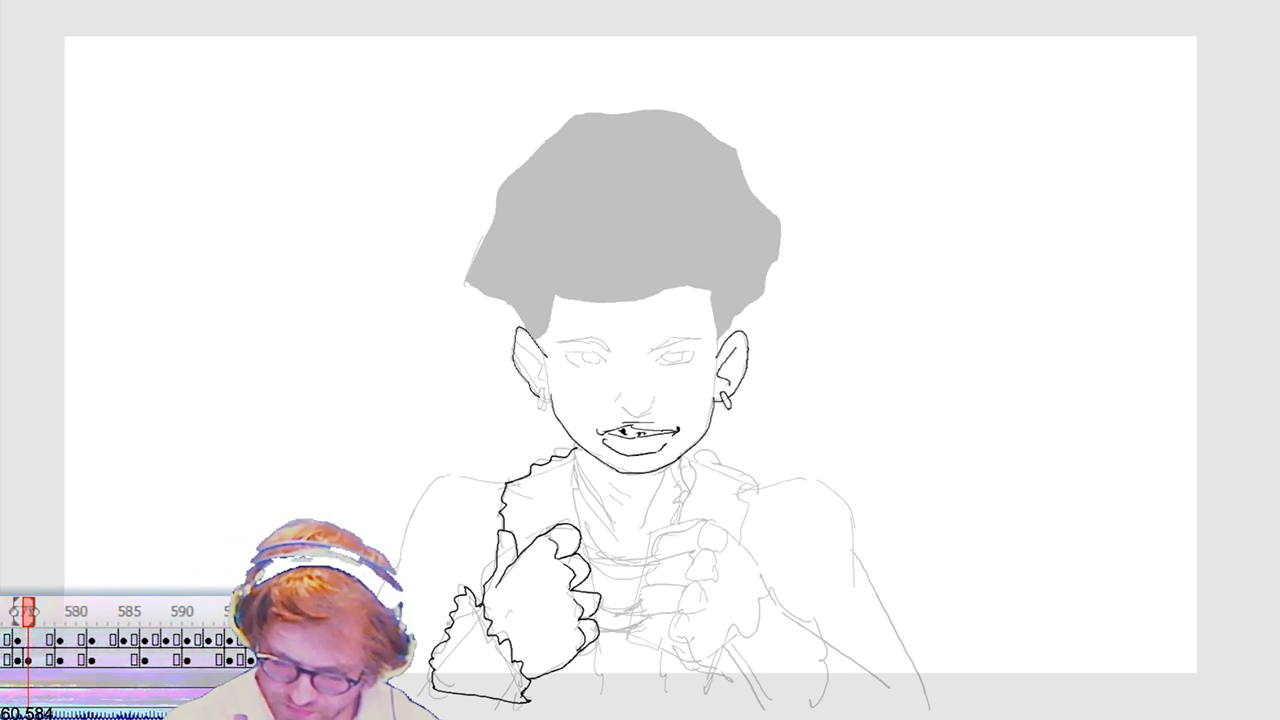
{"action": "key", "text": "ctrl+z"}
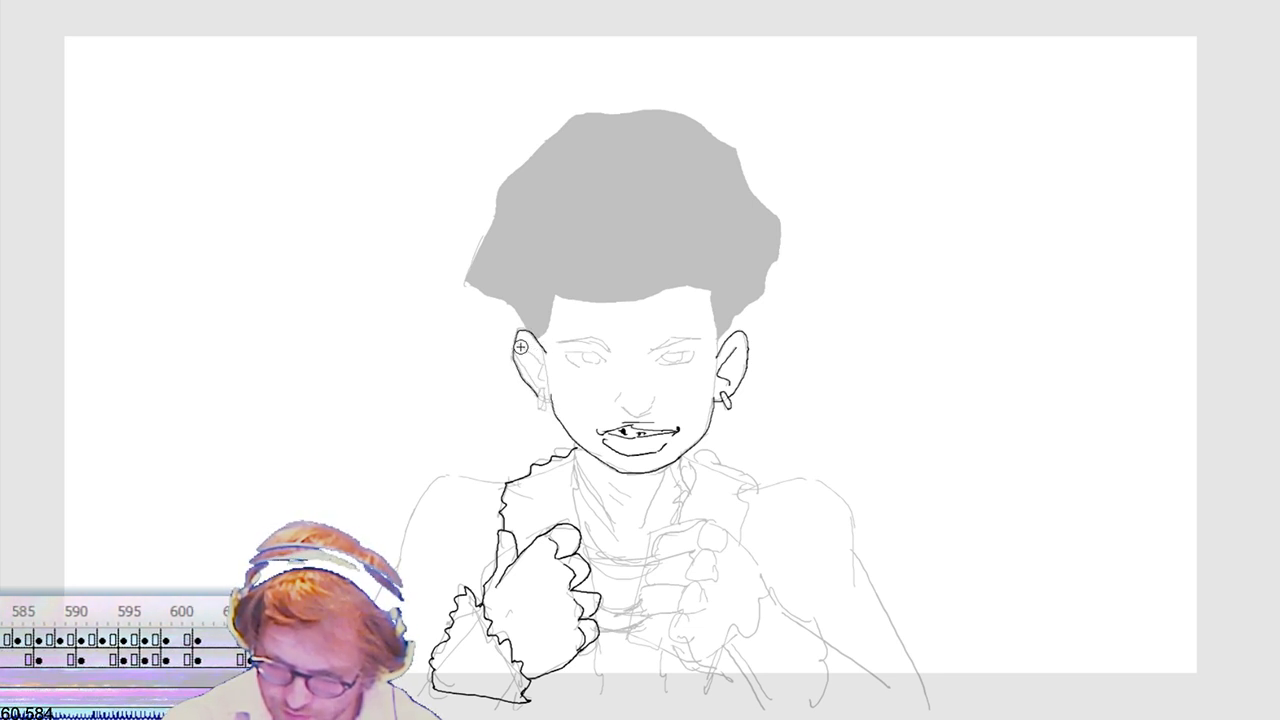
{"action": "left_click_drag", "start_coordinate": [539, 369], "coordinate": [542, 407]}
{"action": "key", "text": "ctrl+z"}
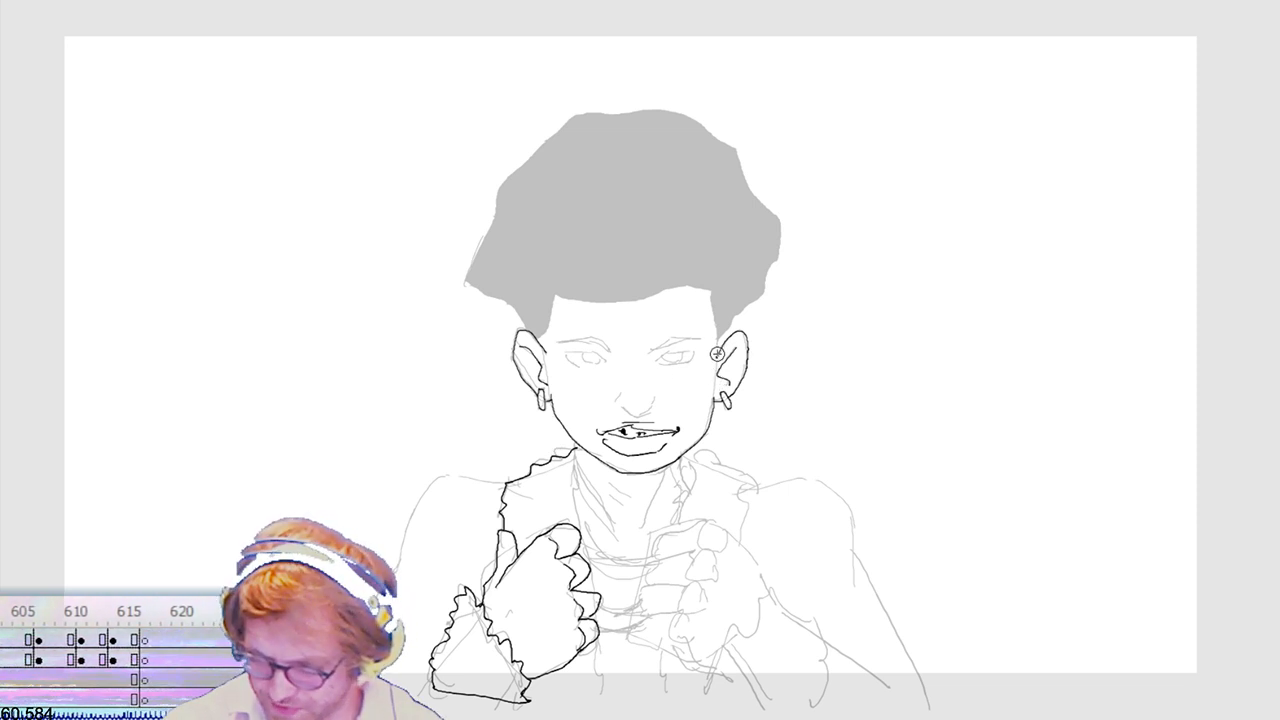
Step: Outline the whole hair shape along the grey sketch and fill it with black
{"action": "mouse_move", "coordinate": [712, 292]}
{"action": "left_mouse_down"}
{"action": "mouse_move", "coordinate": [558, 297]}
{"action": "mouse_move", "coordinate": [536, 342]}
{"action": "mouse_move", "coordinate": [462, 282]}
{"action": "mouse_move", "coordinate": [496, 228]}
{"action": "mouse_move", "coordinate": [500, 183]}
{"action": "mouse_move", "coordinate": [582, 112]}
{"action": "mouse_move", "coordinate": [634, 115]}
{"action": "left_mouse_up"}
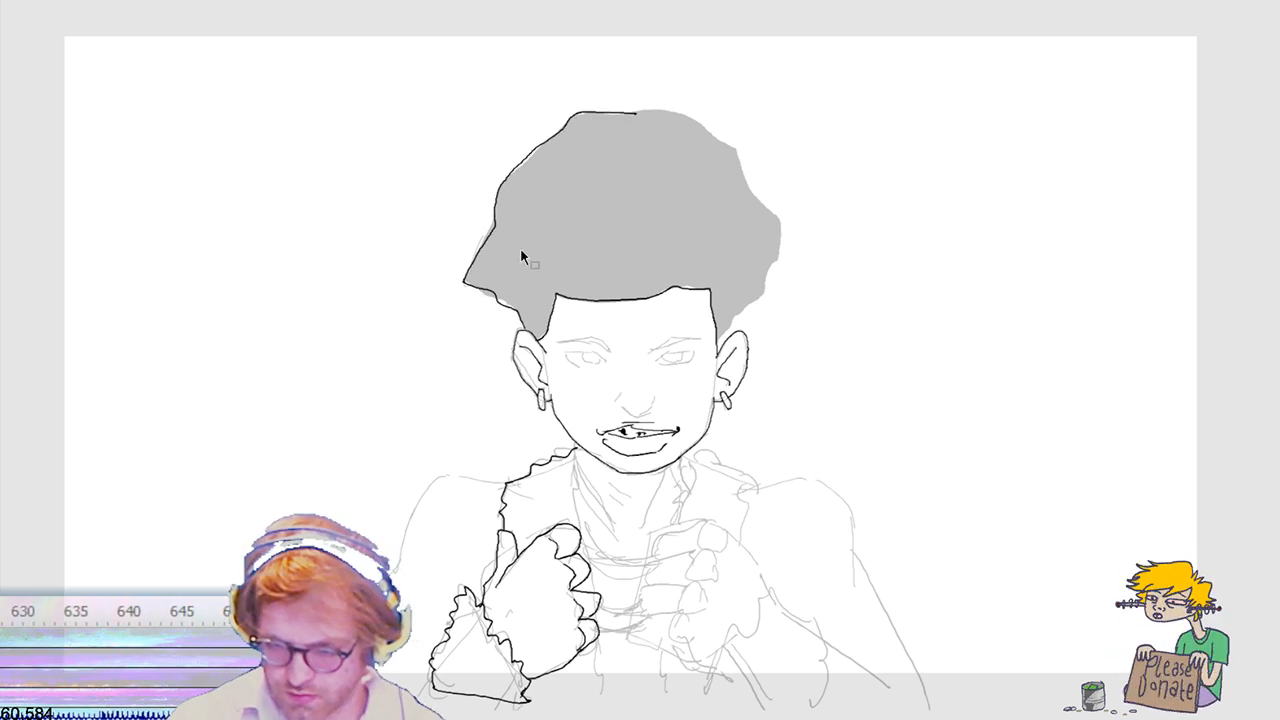
{"action": "left_click_drag", "start_coordinate": [477, 278], "coordinate": [529, 314]}
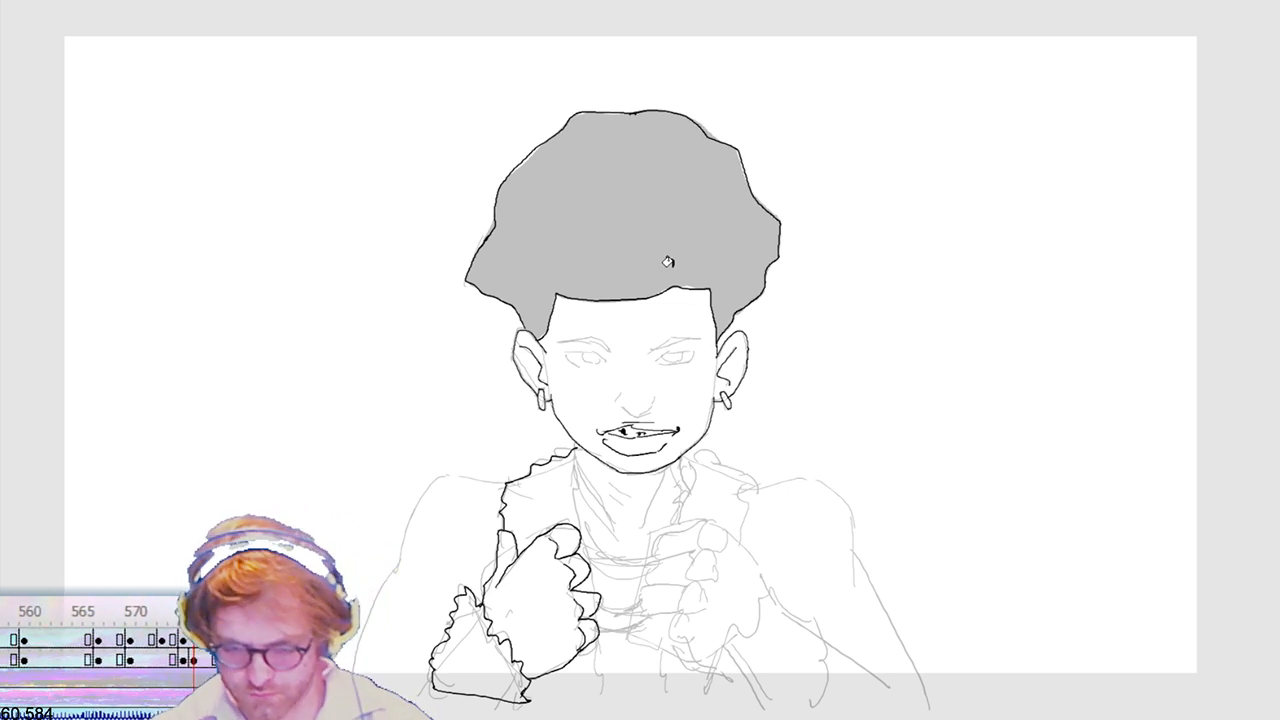
{"action": "left_click", "coordinate": [538, 310]}
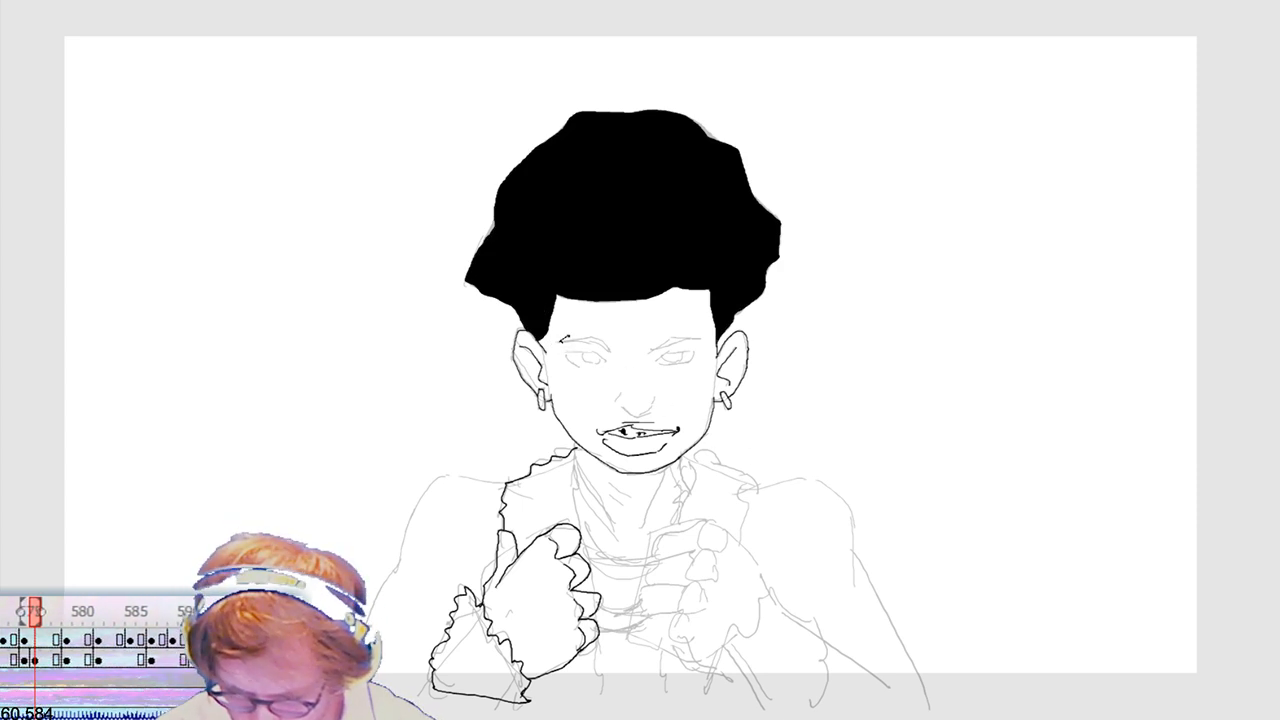
Step: Ink the outline of the left eyebrow, undoing and redrawing the strokes to match the sketch
{"action": "key", "text": "ctrl+z"}
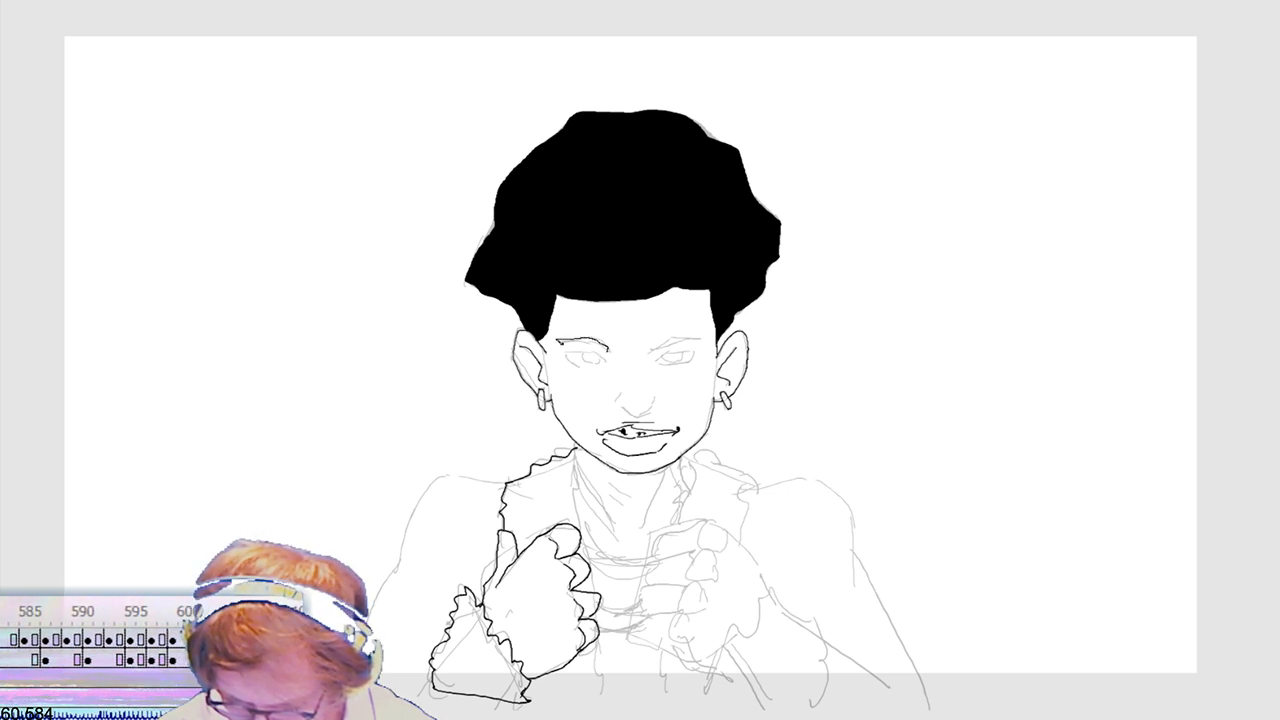
{"action": "left_click_drag", "start_coordinate": [556, 342], "coordinate": [608, 349]}
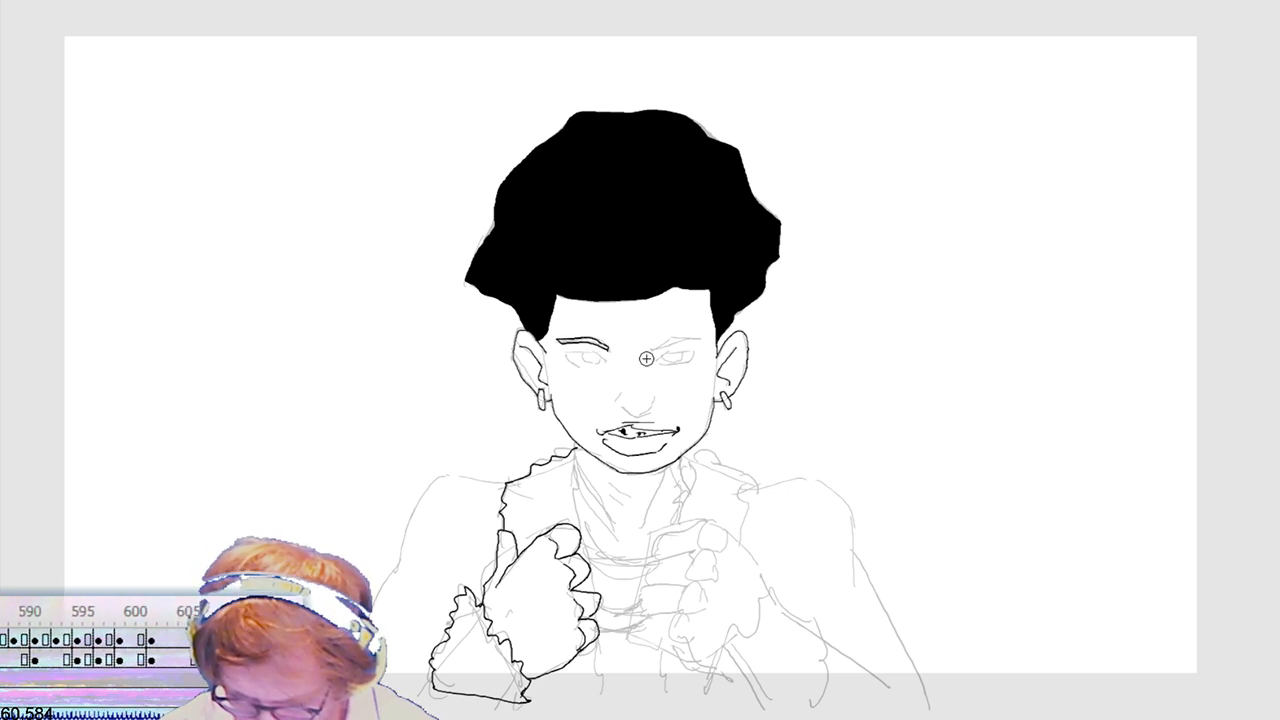
{"action": "key", "text": "ctrl+z"}
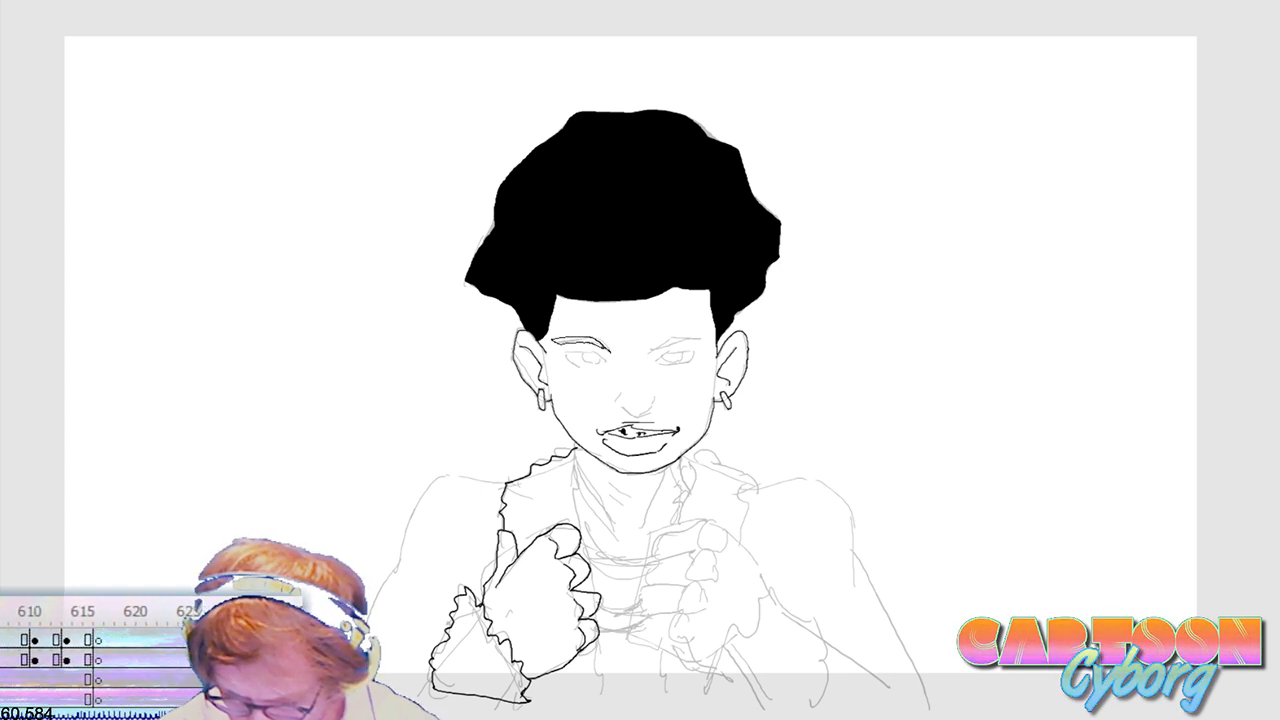
{"action": "key", "text": "ctrl+y"}
{"action": "key", "text": "ctrl+z"}
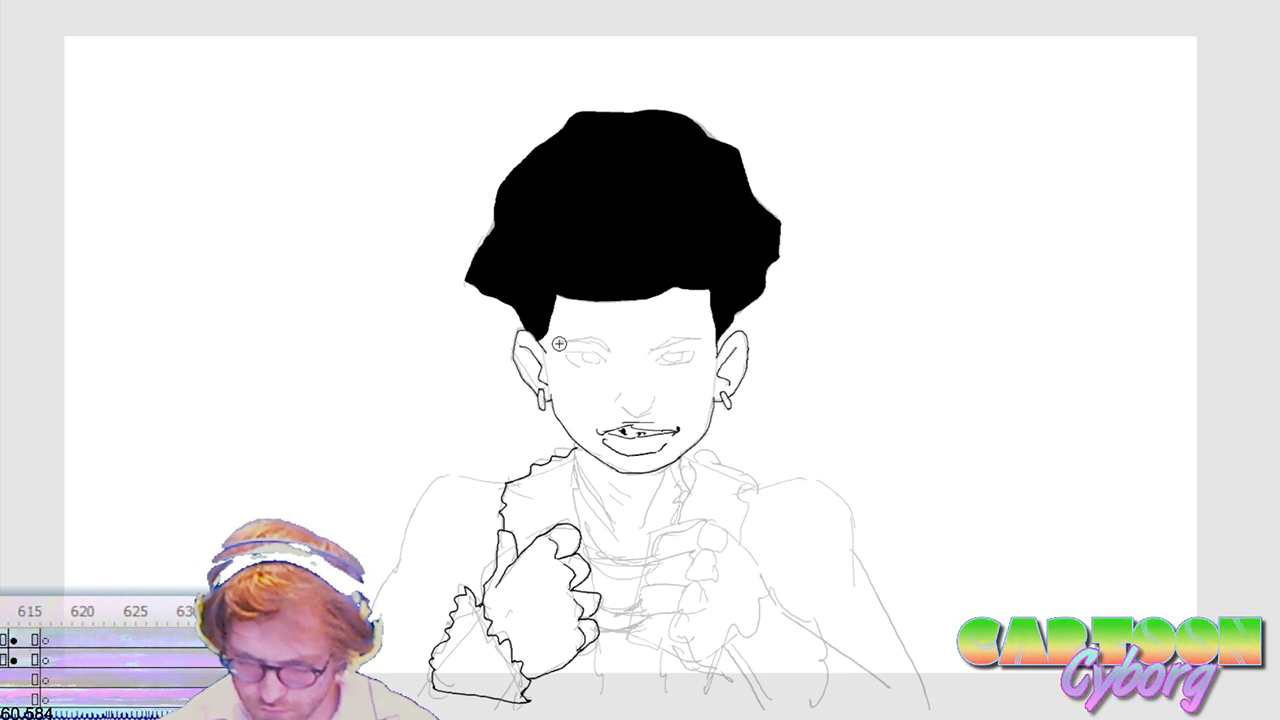
{"action": "key", "text": "ctrl+y"}
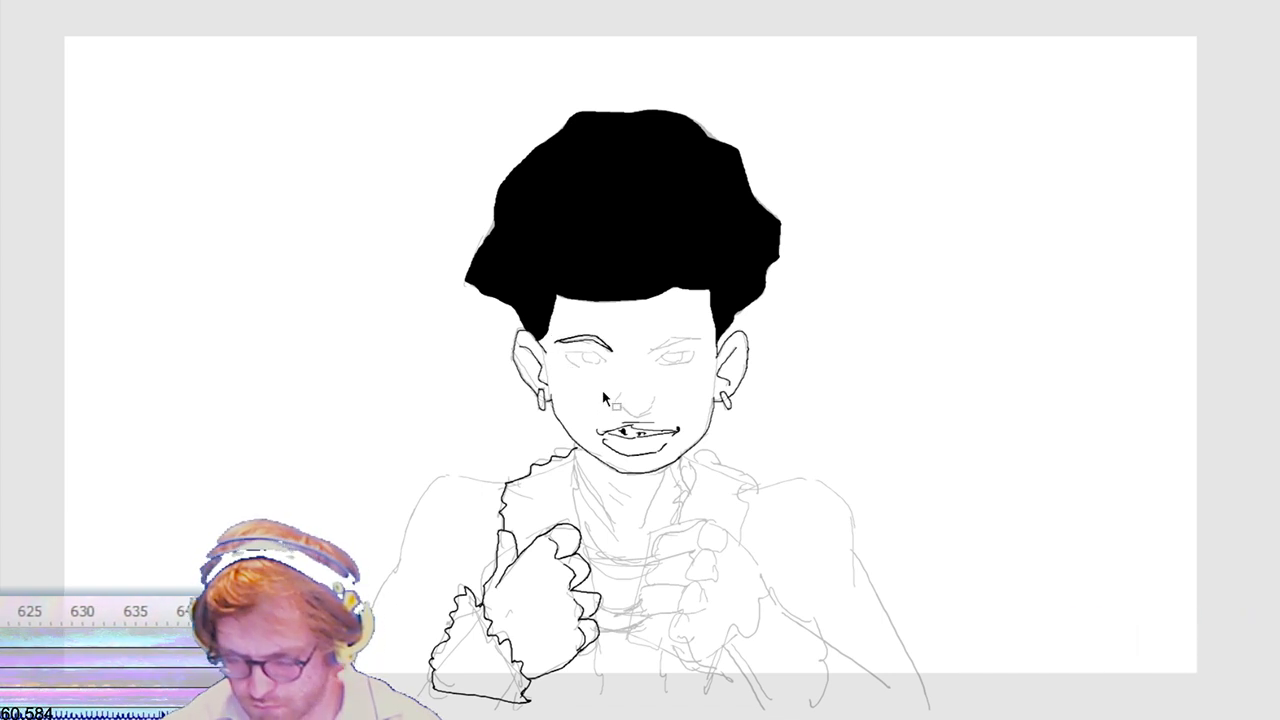
{"action": "key", "text": "ctrl+z"}
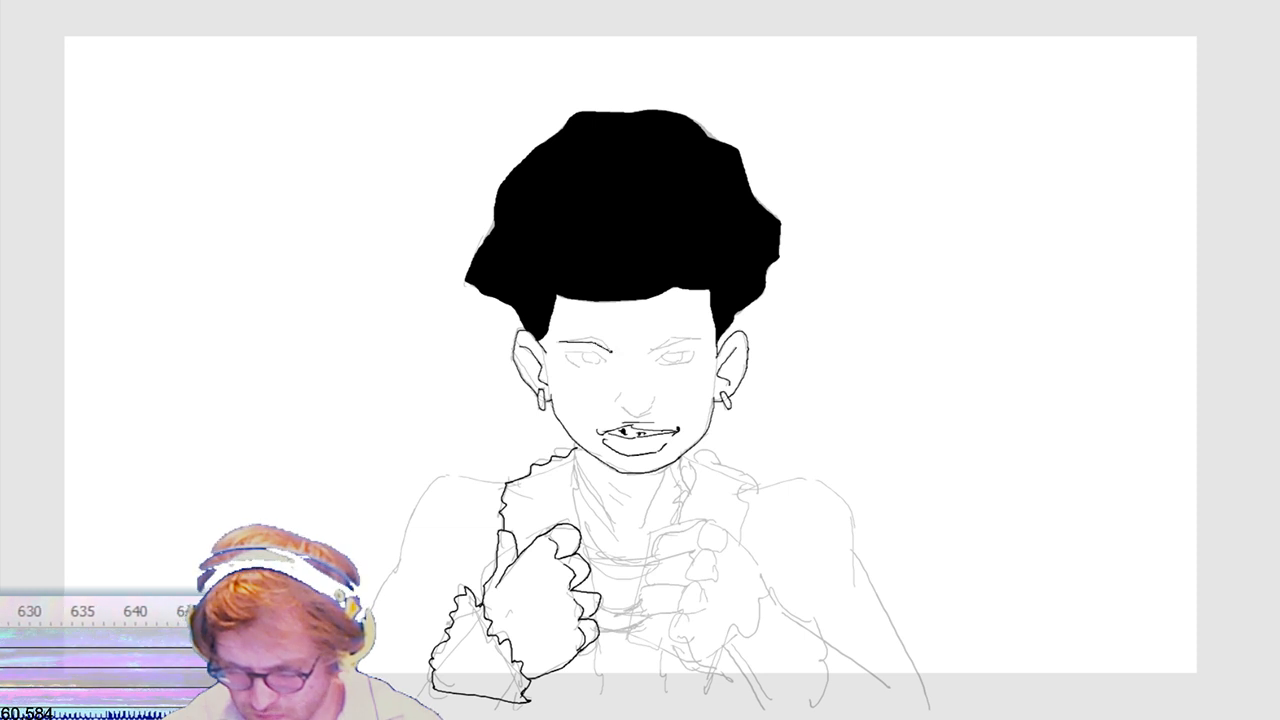
{"action": "key", "text": "ctrl+y"}
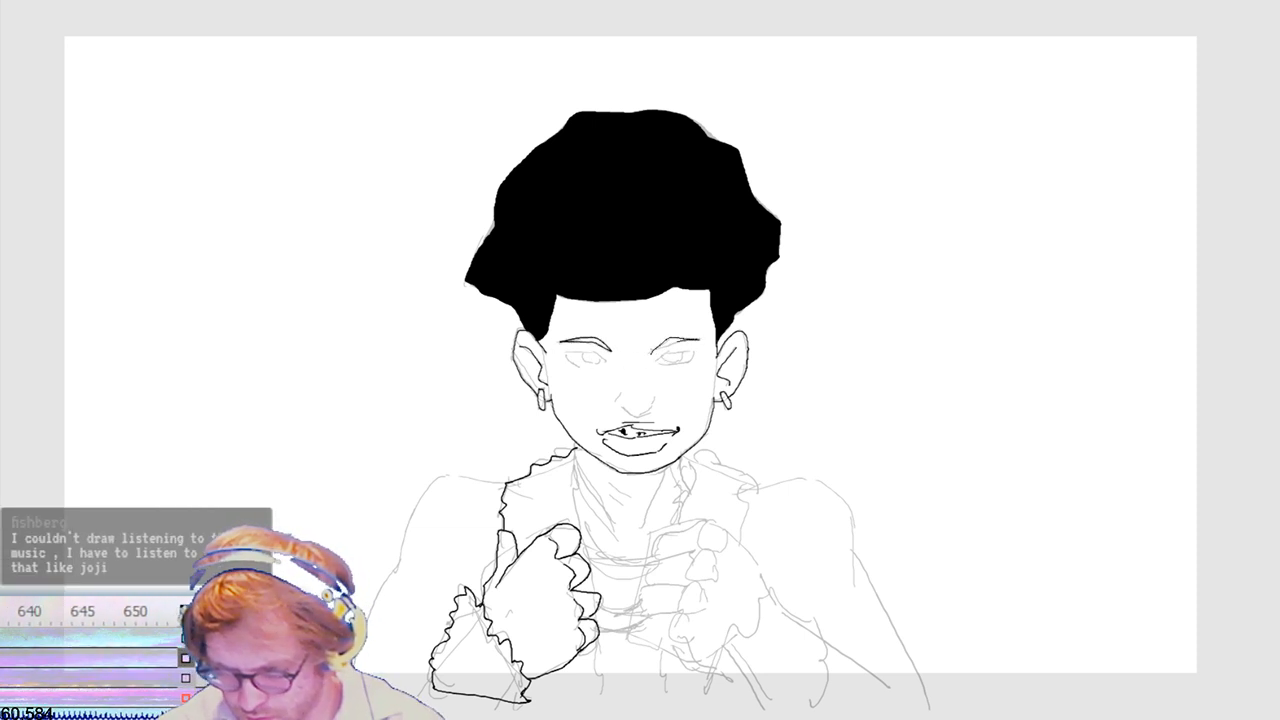
Step: Ink the outline of the right eyebrow and fill both eyebrows with black
{"action": "left_click_drag", "start_coordinate": [650, 350], "coordinate": [698, 346]}
{"action": "key", "text": "ctrl+z"}
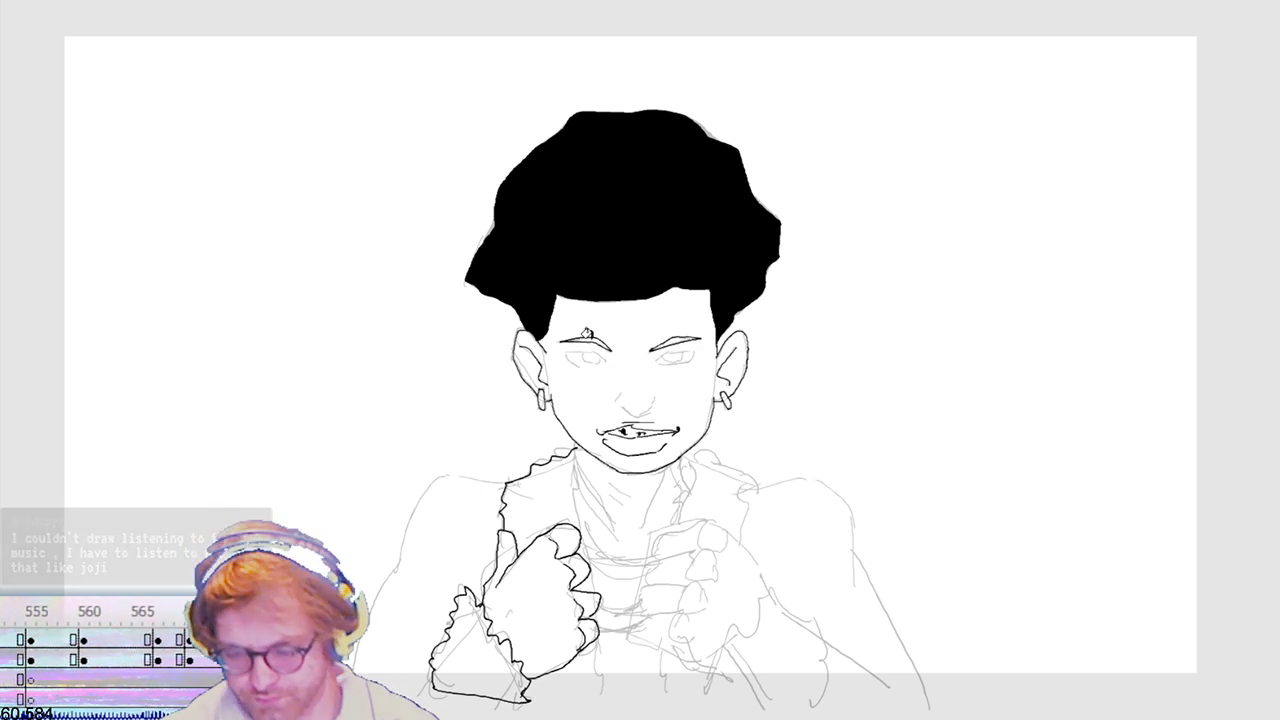
{"action": "left_click_drag", "start_coordinate": [562, 342], "coordinate": [698, 340]}
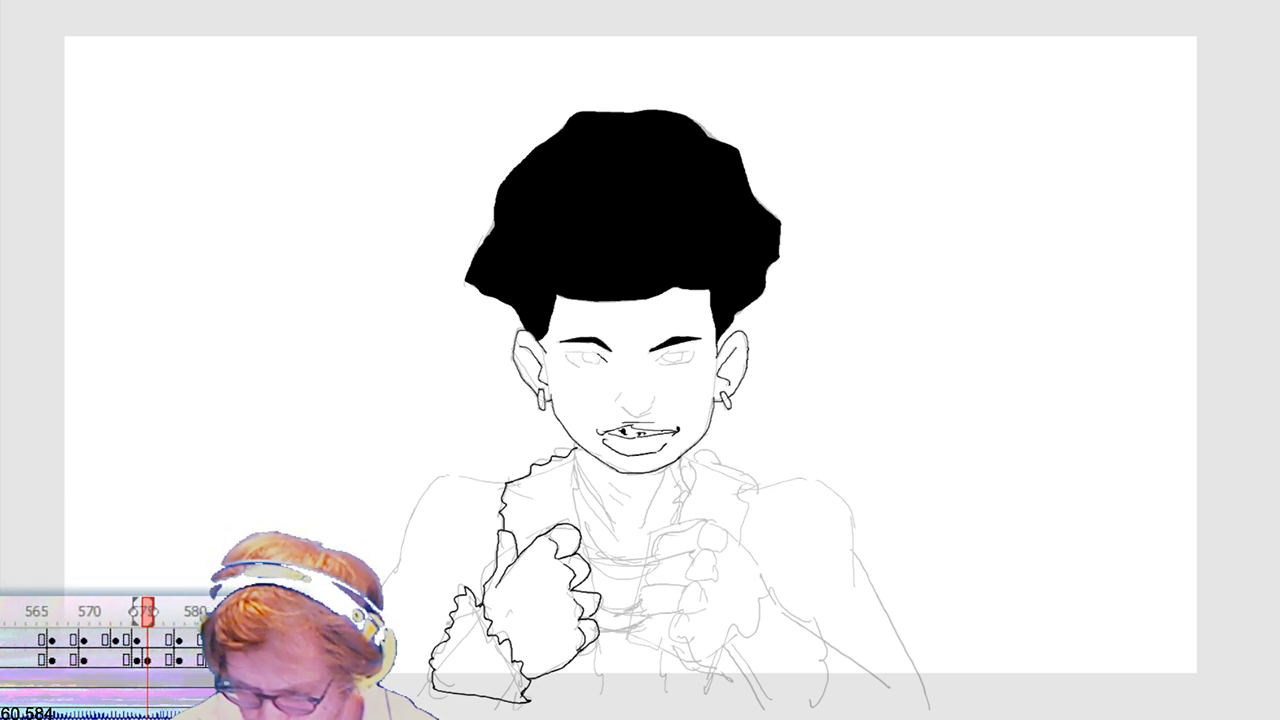
Step: Ink both eyes, the neck lines, and the right fist with its ruffled cuff
{"action": "left_click_drag", "start_coordinate": [600, 352], "coordinate": [566, 358]}
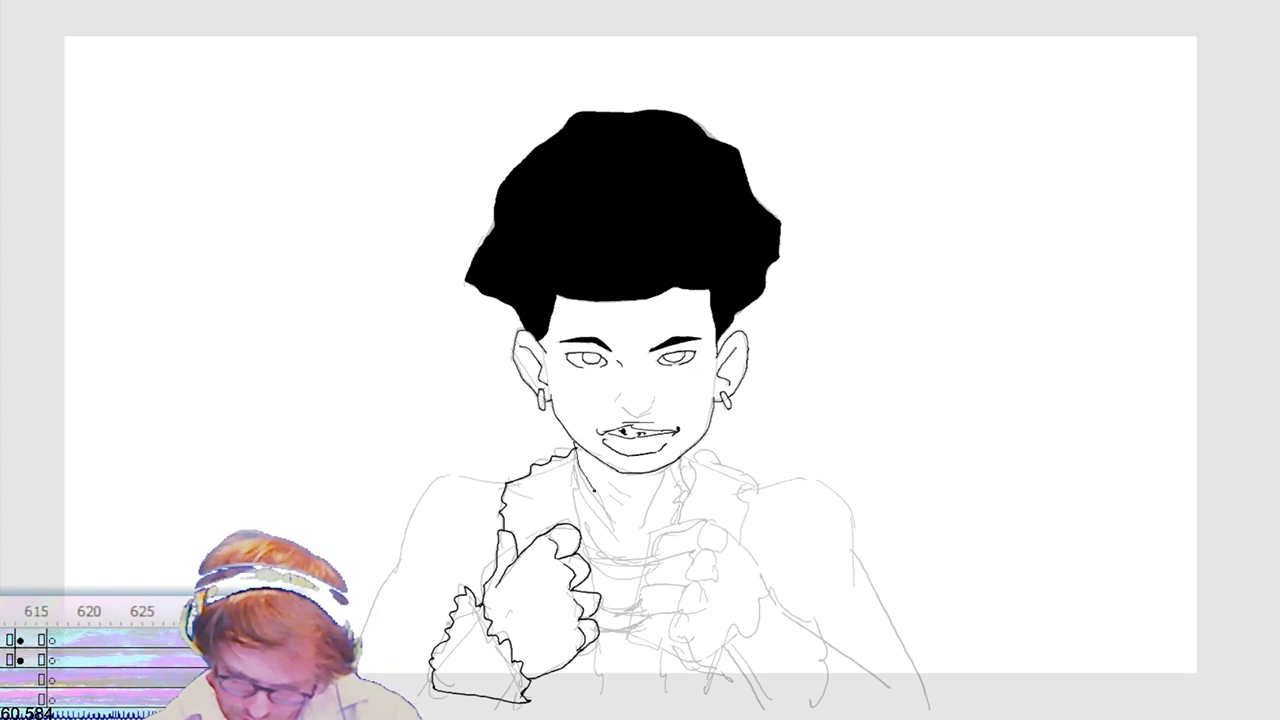
{"action": "left_click_drag", "start_coordinate": [648, 500], "coordinate": [641, 530]}
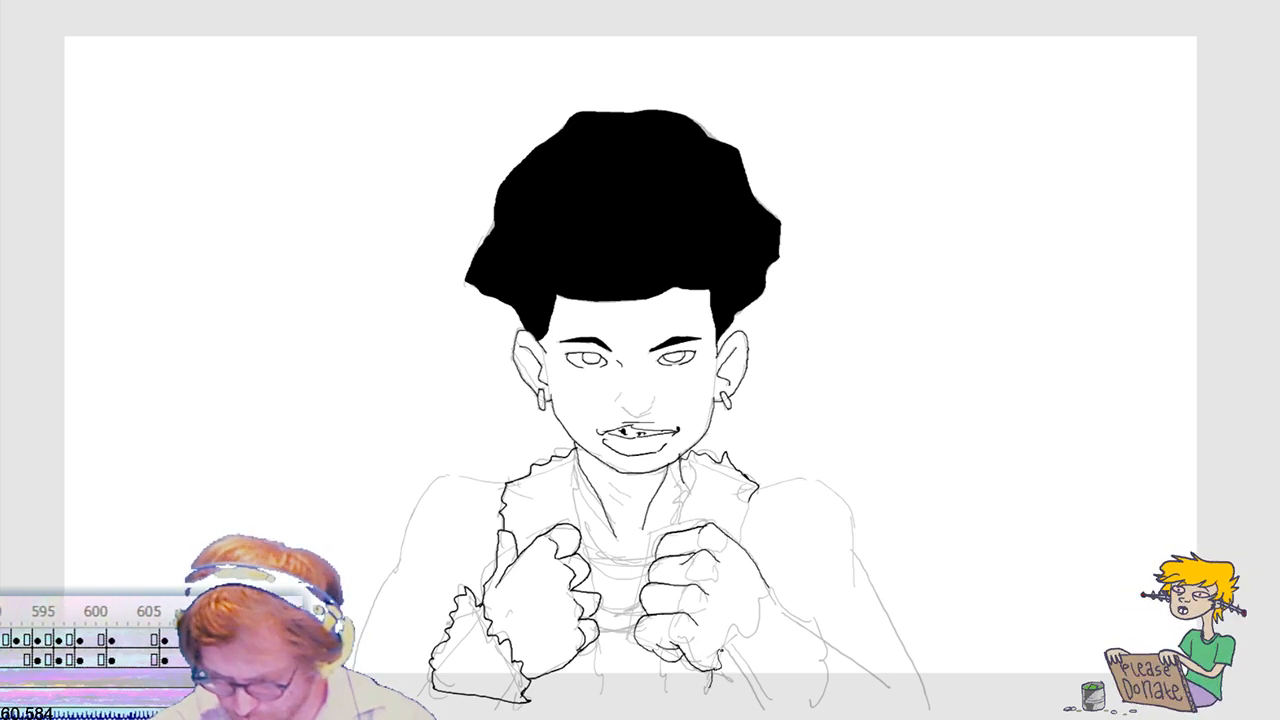
{"action": "mouse_move", "coordinate": [724, 648]}
{"action": "left_mouse_down"}
{"action": "mouse_move", "coordinate": [772, 588]}
{"action": "mouse_move", "coordinate": [814, 616]}
{"action": "mouse_move", "coordinate": [825, 668]}
{"action": "left_mouse_up"}
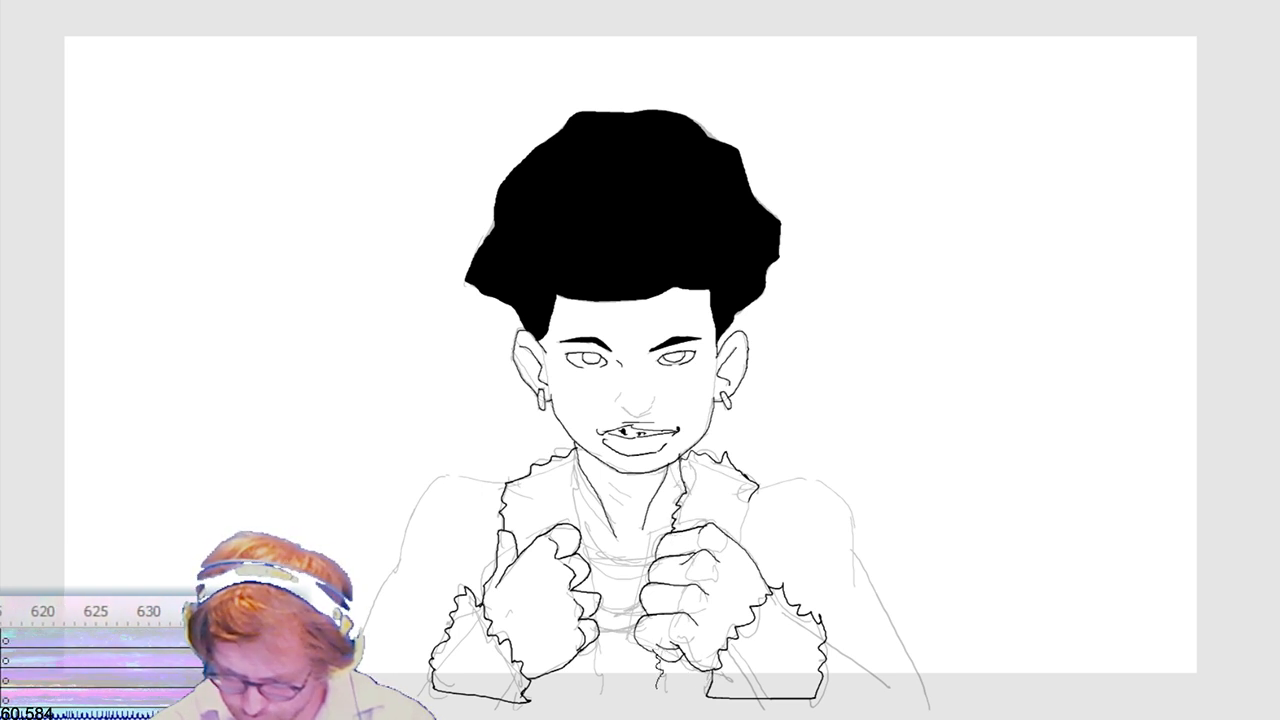
Step: Ink the jacket's ruffled front edges and bottom hem, plus both shoulders and sleeves
{"action": "left_click_drag", "start_coordinate": [722, 688], "coordinate": [612, 696]}
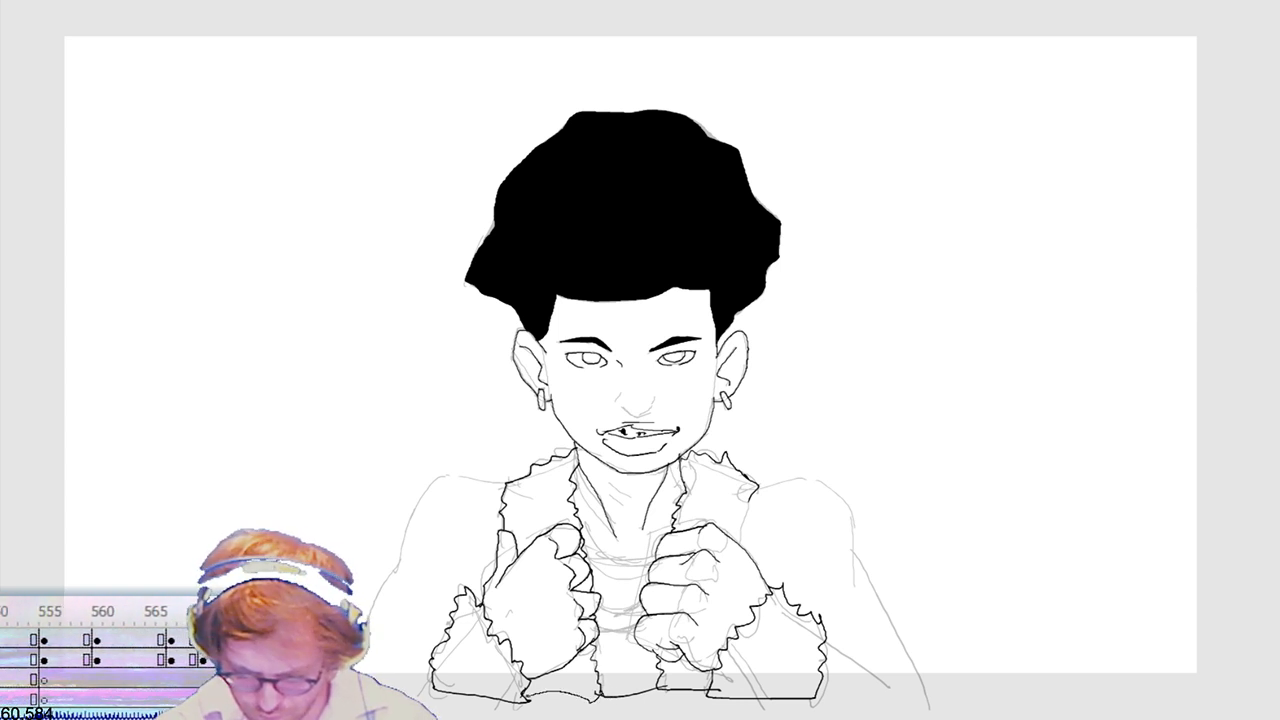
{"action": "left_click_drag", "start_coordinate": [520, 697], "coordinate": [598, 695]}
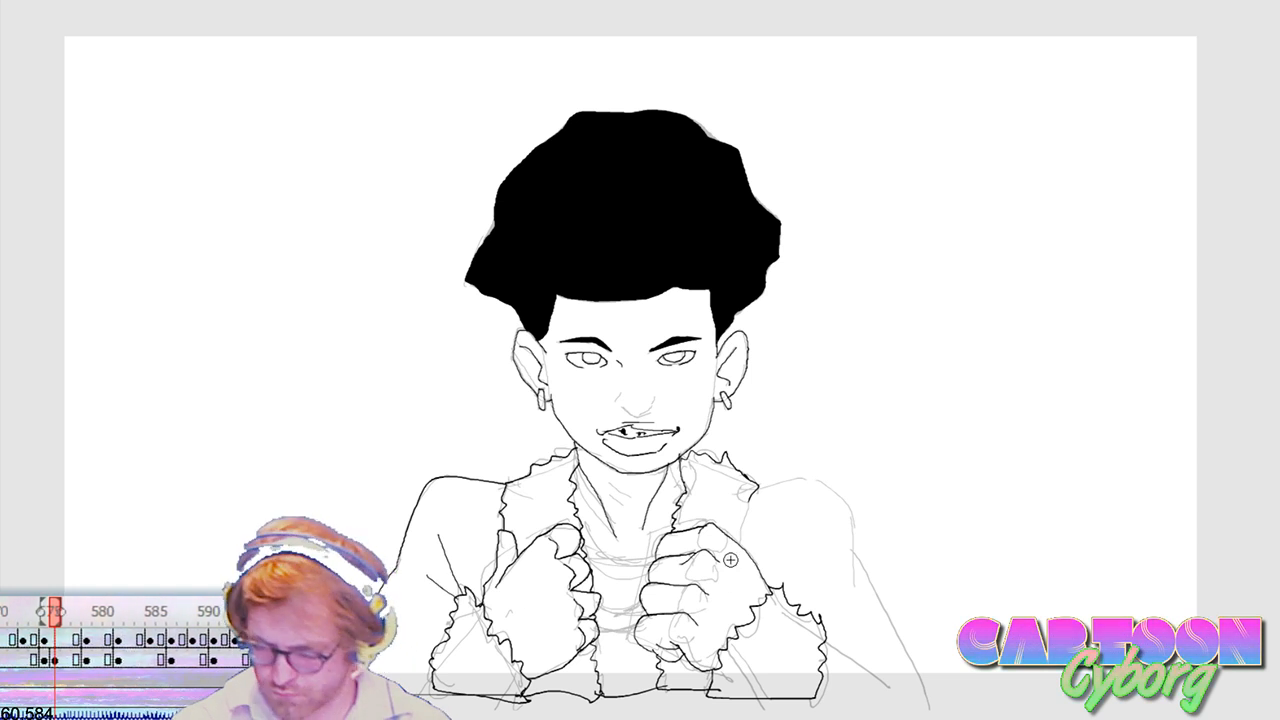
{"action": "mouse_move", "coordinate": [760, 493]}
{"action": "left_mouse_down"}
{"action": "mouse_move", "coordinate": [816, 478]}
{"action": "mouse_move", "coordinate": [855, 570]}
{"action": "left_mouse_up"}
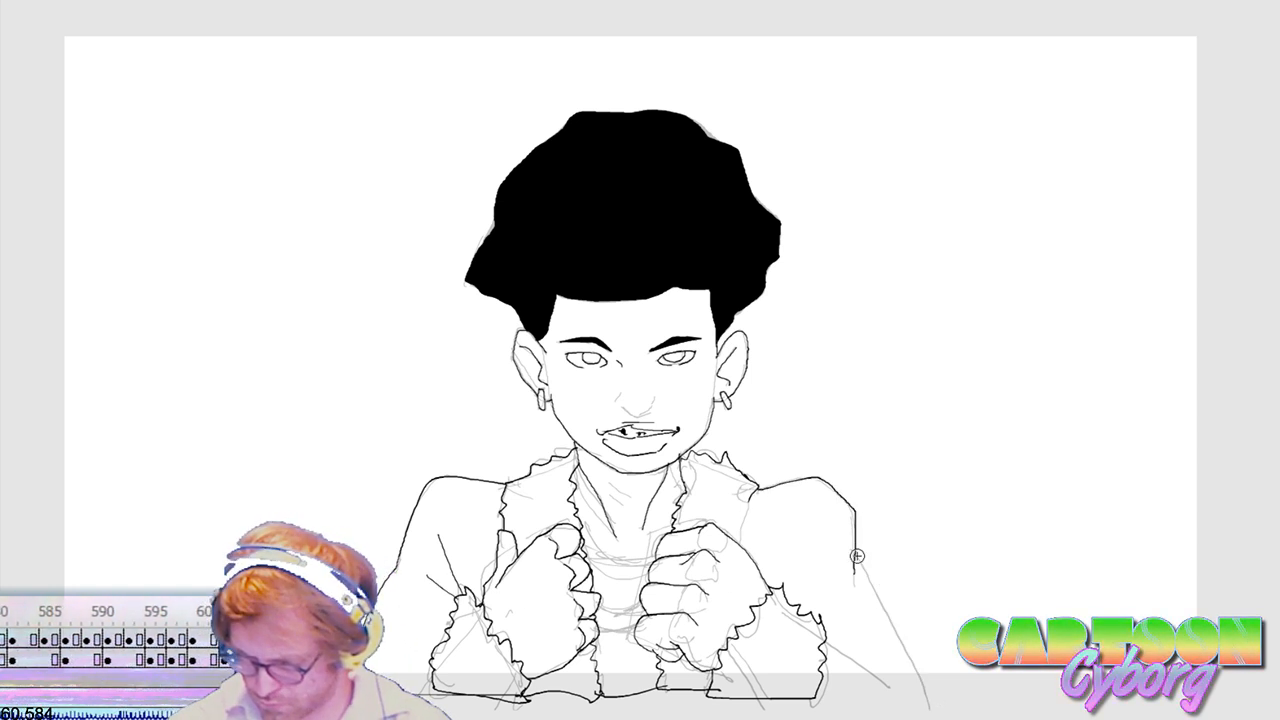
{"action": "mouse_move", "coordinate": [857, 553]}
{"action": "left_mouse_down"}
{"action": "mouse_move", "coordinate": [913, 675]}
{"action": "mouse_move", "coordinate": [853, 704]}
{"action": "mouse_move", "coordinate": [786, 706]}
{"action": "left_mouse_up"}
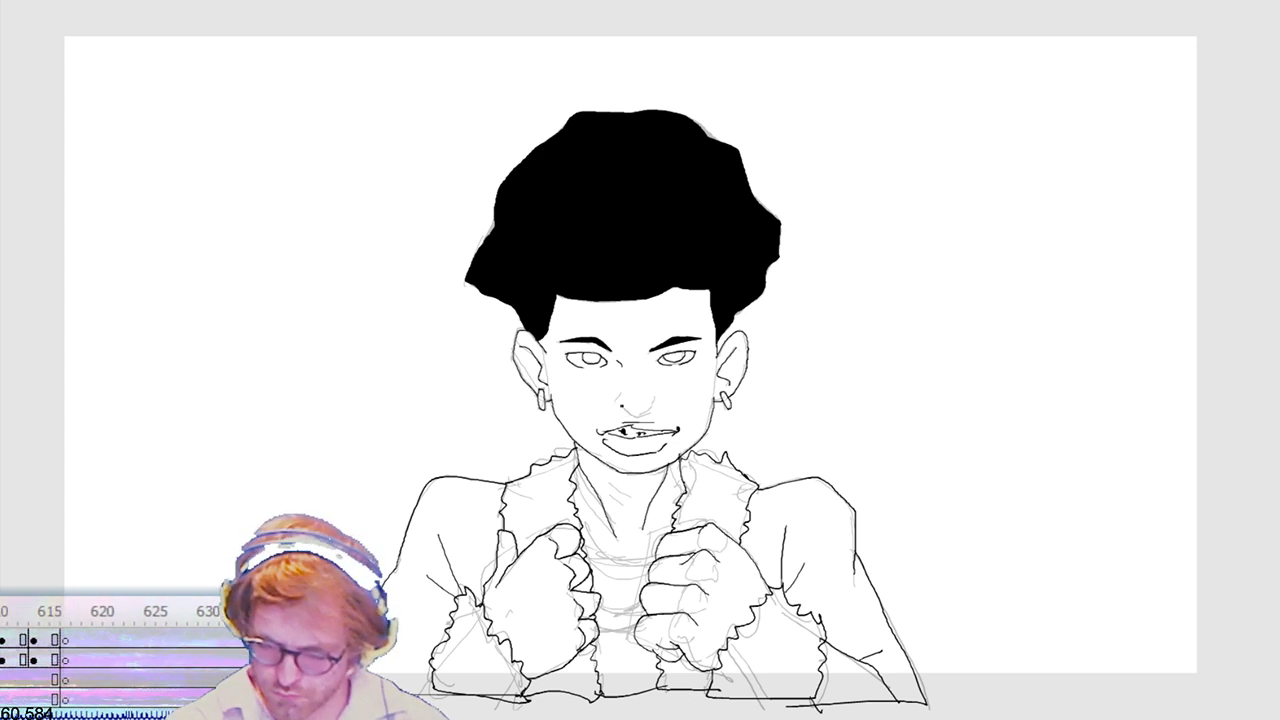
Step: Ink the nose and shirt neckline folds, and select all the line art on the frame
{"action": "left_click_drag", "start_coordinate": [622, 406], "coordinate": [638, 414]}
{"action": "key", "text": "ctrl+z"}
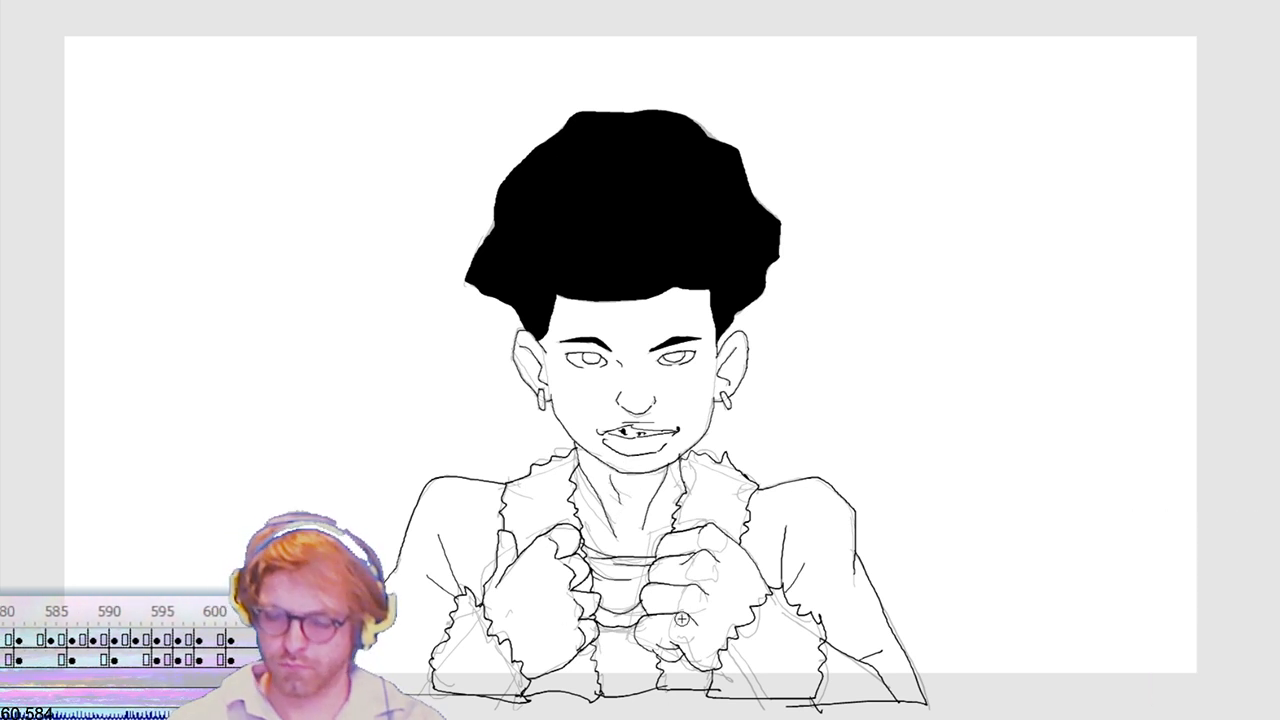
{"action": "key", "text": "ctrl+a"}
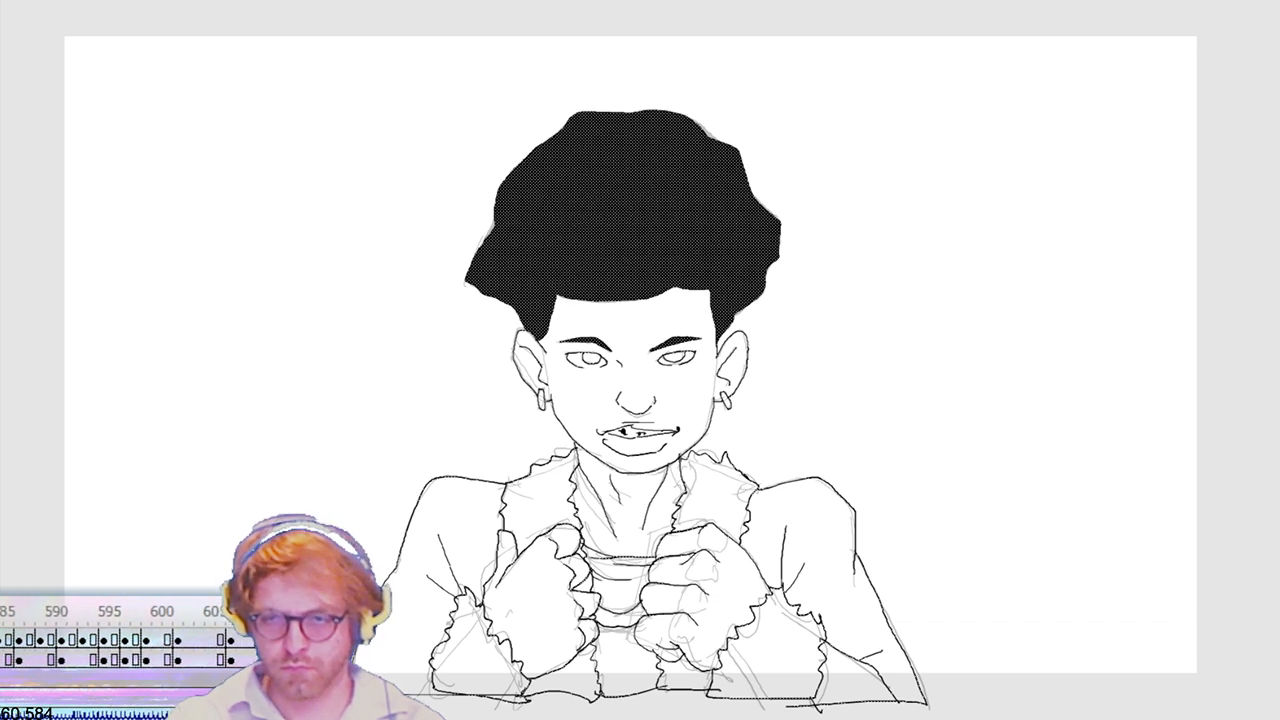
Step: Advance to the next unfinished frame and ink the nose plus the near eye with its iris
{"action": "key", "text": "period"}
{"action": "key", "text": "period"}
{"action": "key", "text": "period"}
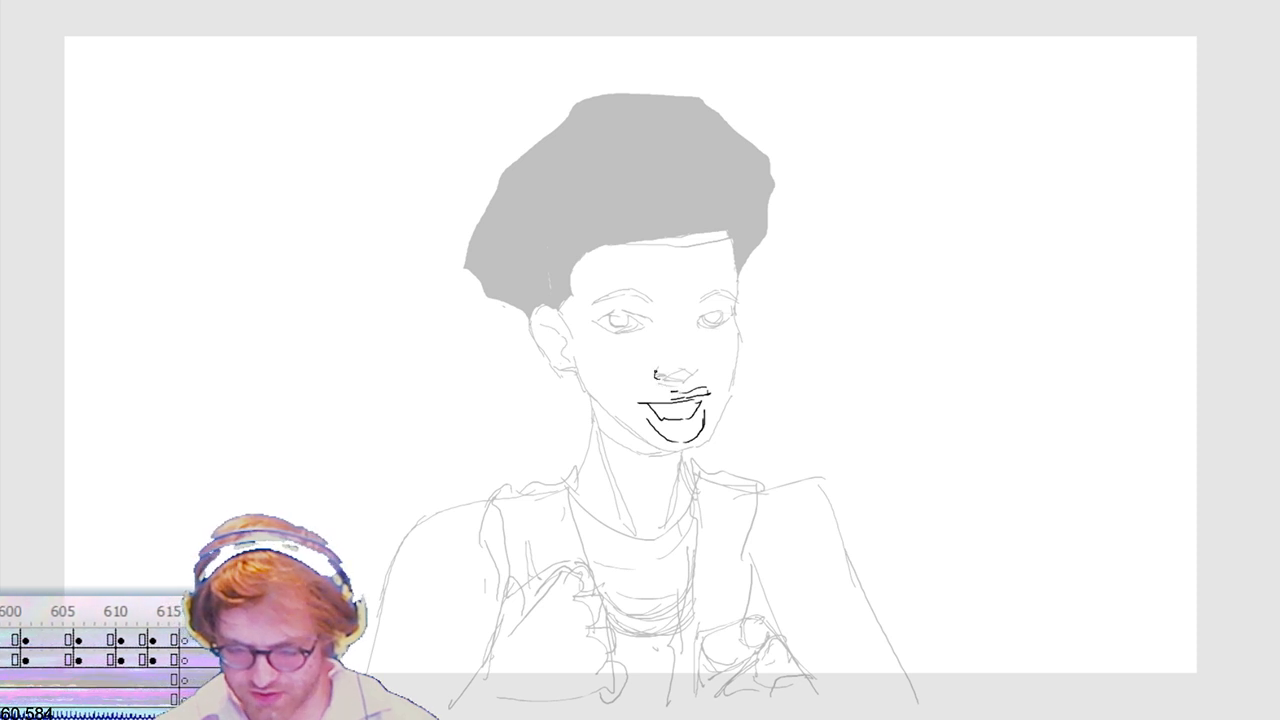
{"action": "mouse_move", "coordinate": [656, 367]}
{"action": "left_mouse_down"}
{"action": "mouse_move", "coordinate": [697, 382]}
{"action": "mouse_move", "coordinate": [695, 369]}
{"action": "left_mouse_up"}
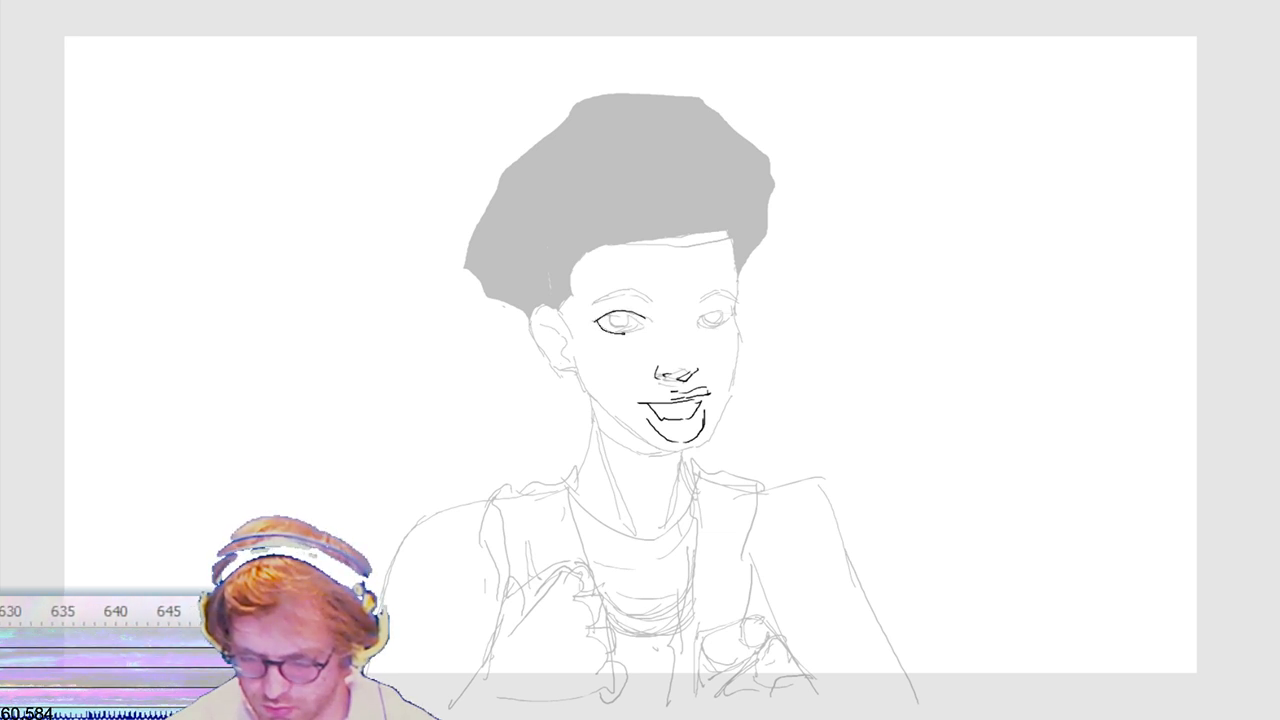
{"action": "mouse_move", "coordinate": [624, 332]}
{"action": "left_mouse_down"}
{"action": "mouse_move", "coordinate": [640, 330]}
{"action": "mouse_move", "coordinate": [612, 318]}
{"action": "left_mouse_up"}
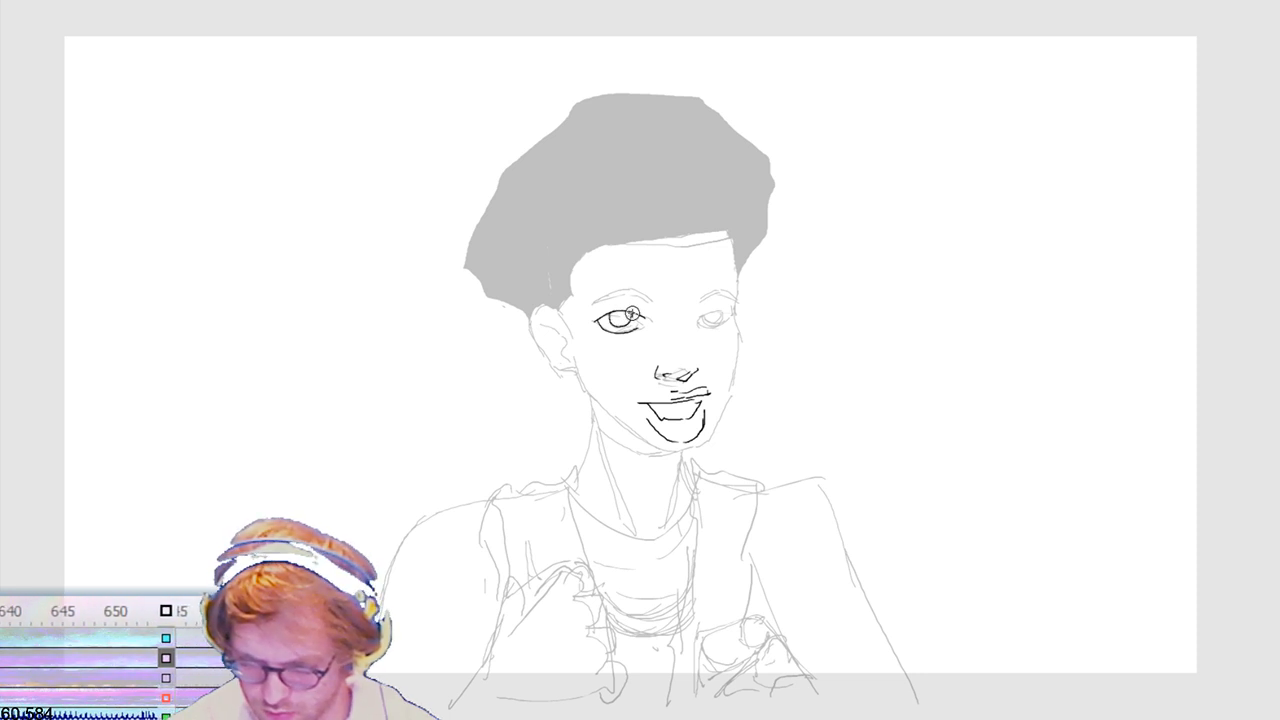
Step: Ink the outlines of both eyebrows and the far edge of the forehead, undoing the misplaced strokes
{"action": "left_click_drag", "start_coordinate": [595, 299], "coordinate": [649, 296]}
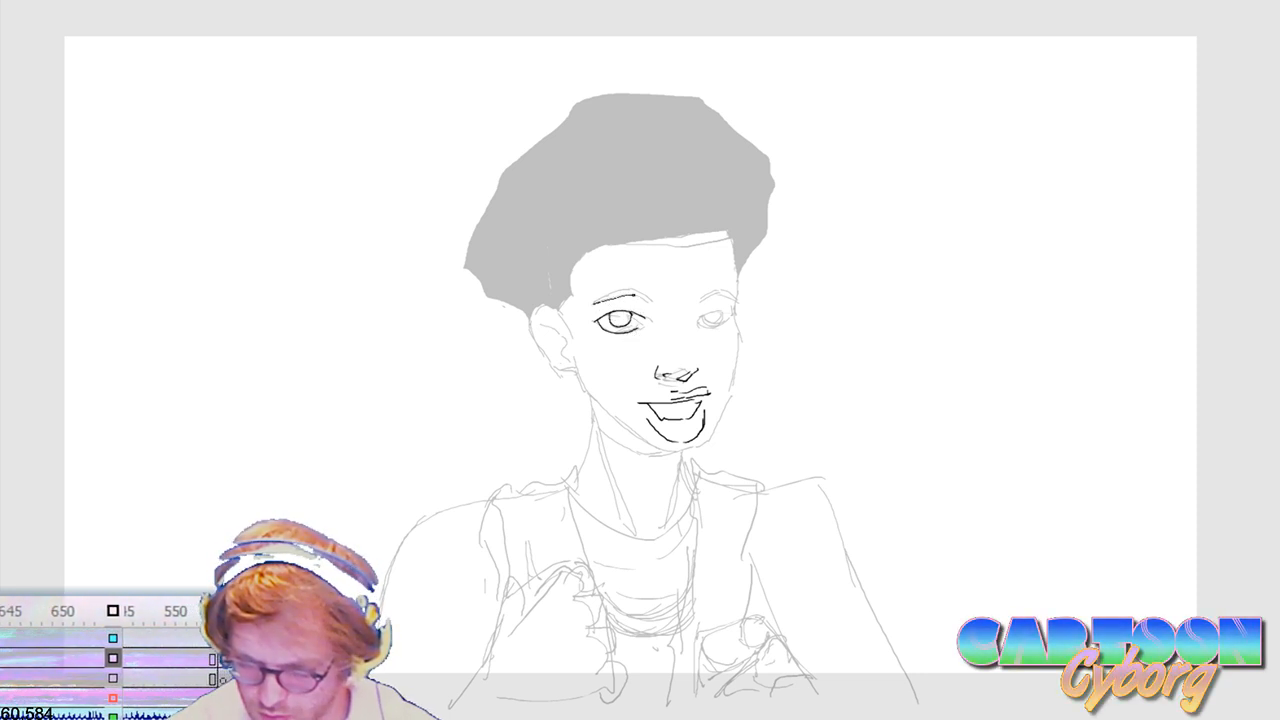
{"action": "key", "text": "ctrl+z"}
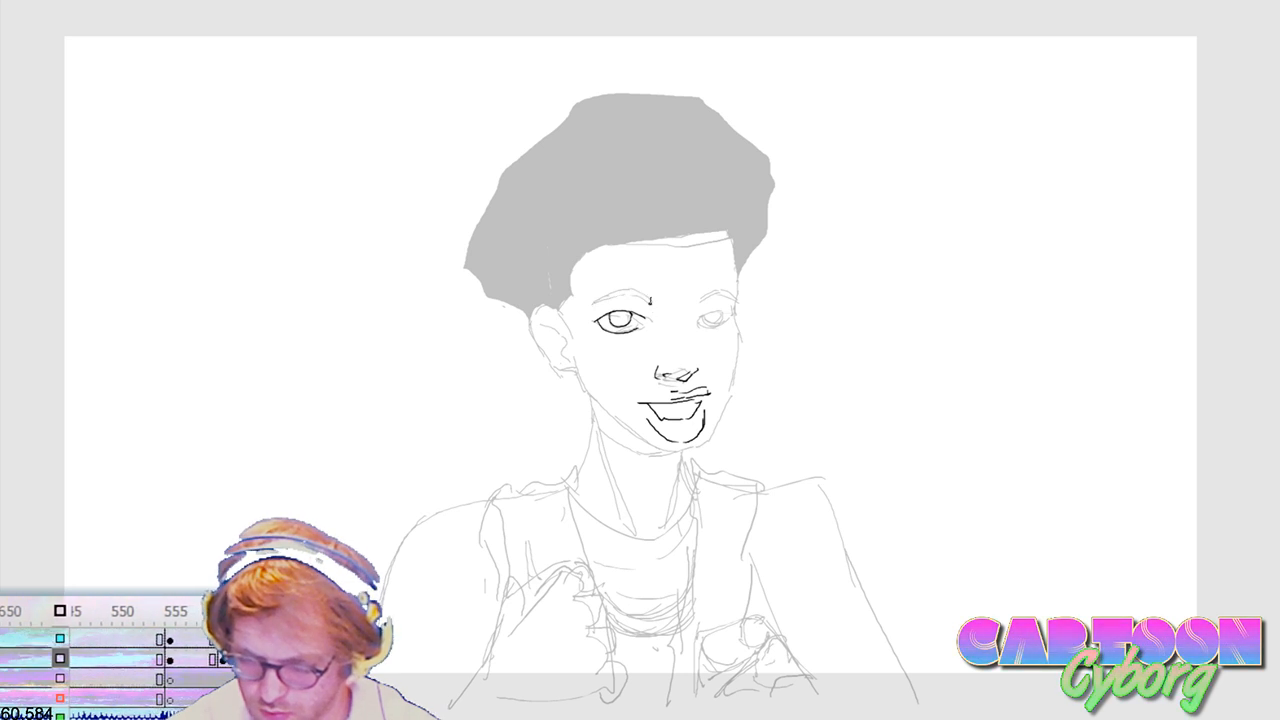
{"action": "left_click_drag", "start_coordinate": [620, 297], "coordinate": [738, 297]}
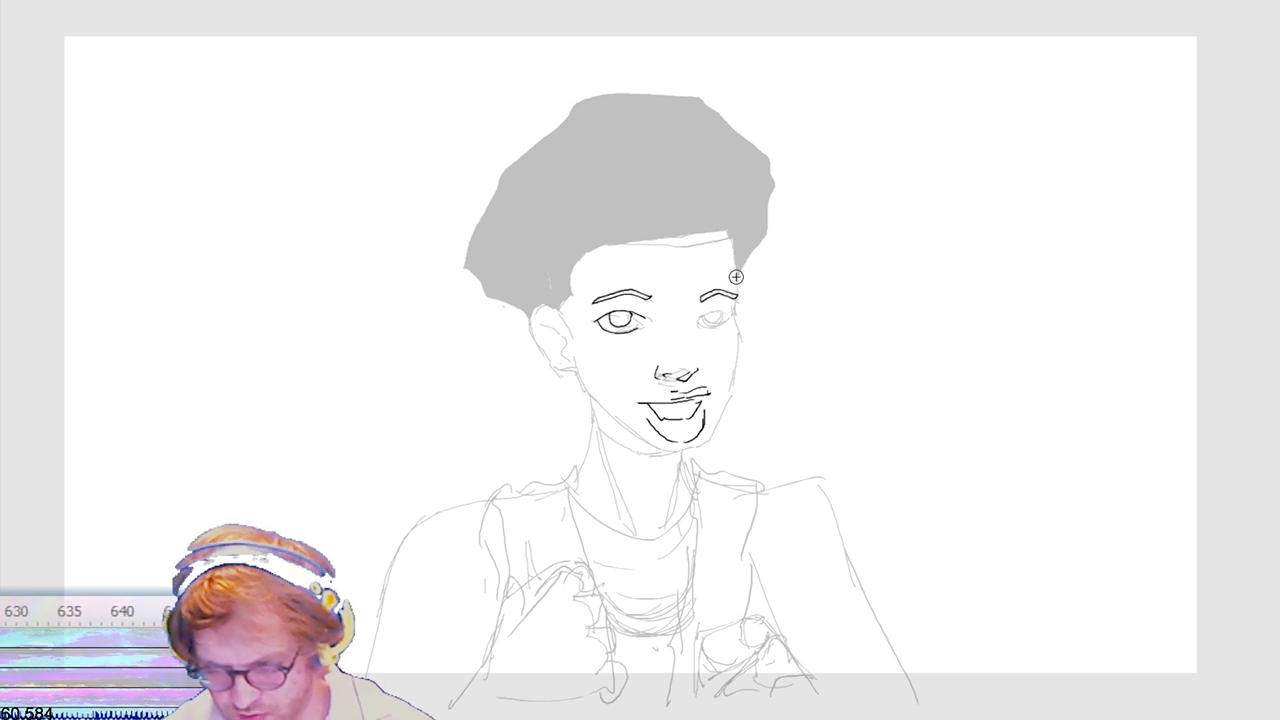
{"action": "key", "text": "ctrl+z"}
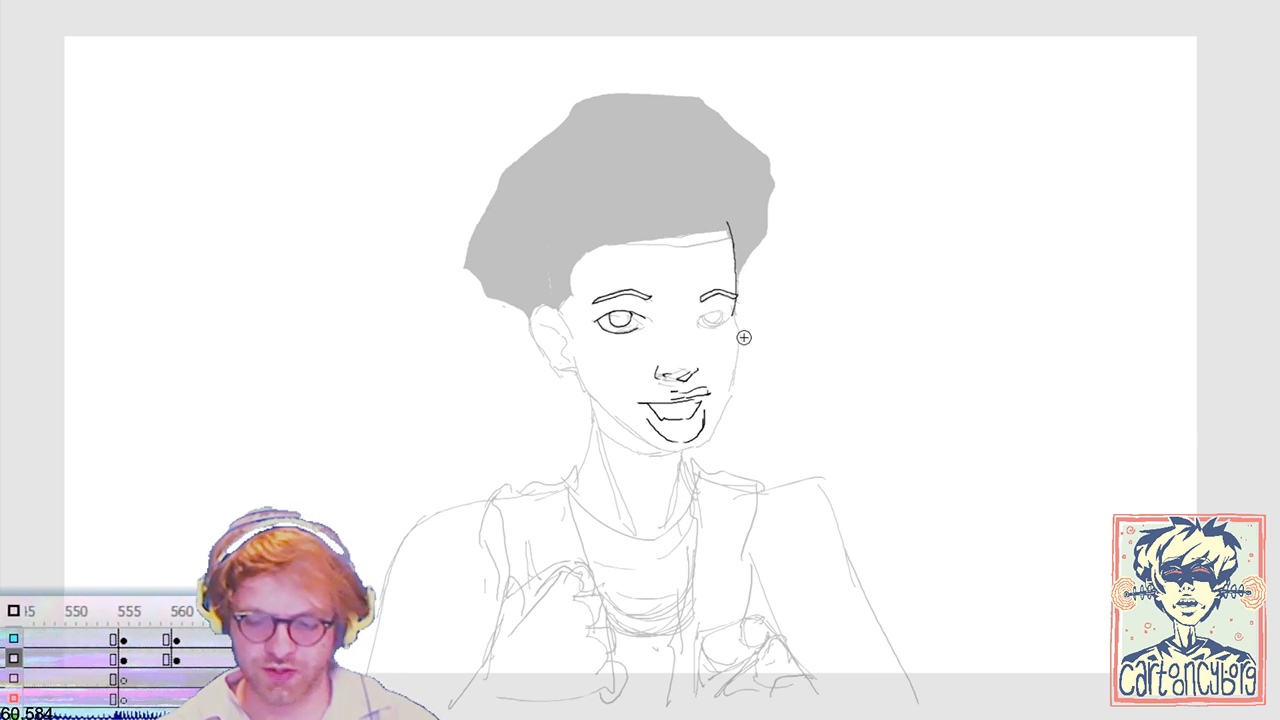
{"action": "left_click_drag", "start_coordinate": [736, 314], "coordinate": [739, 331]}
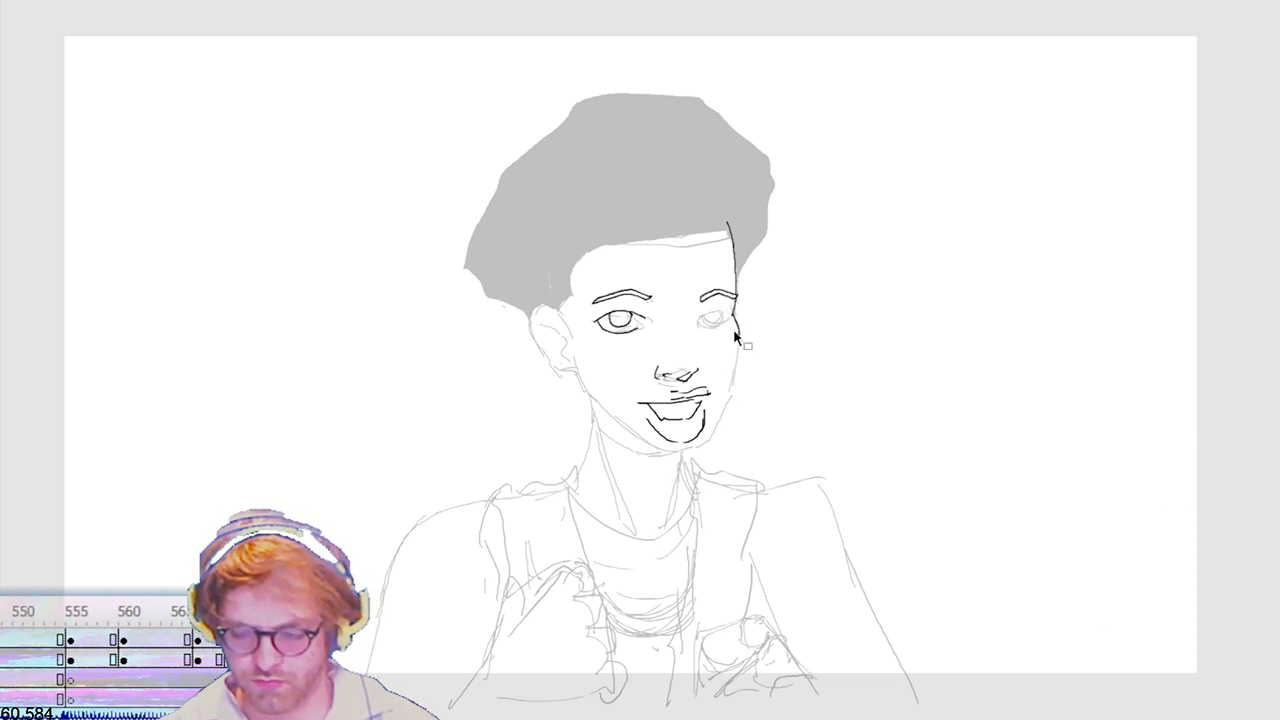
{"action": "key", "text": "ctrl+z"}
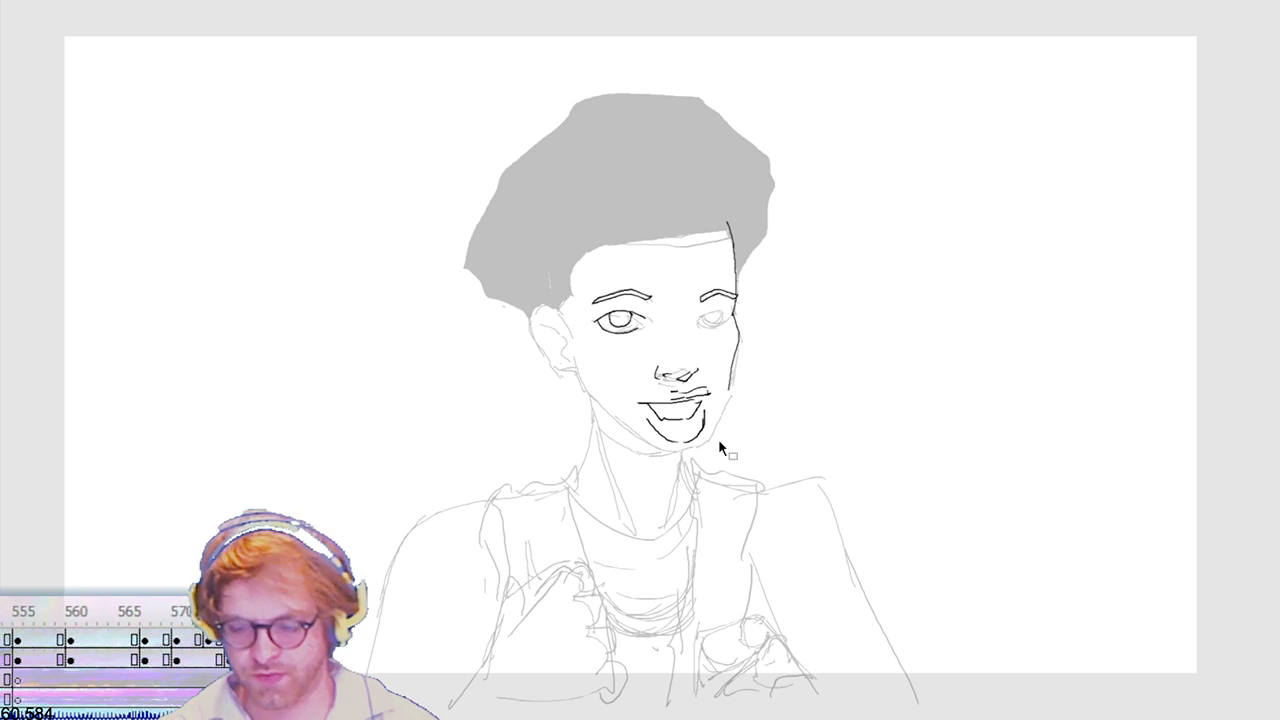
{"action": "key", "text": "ctrl+z"}
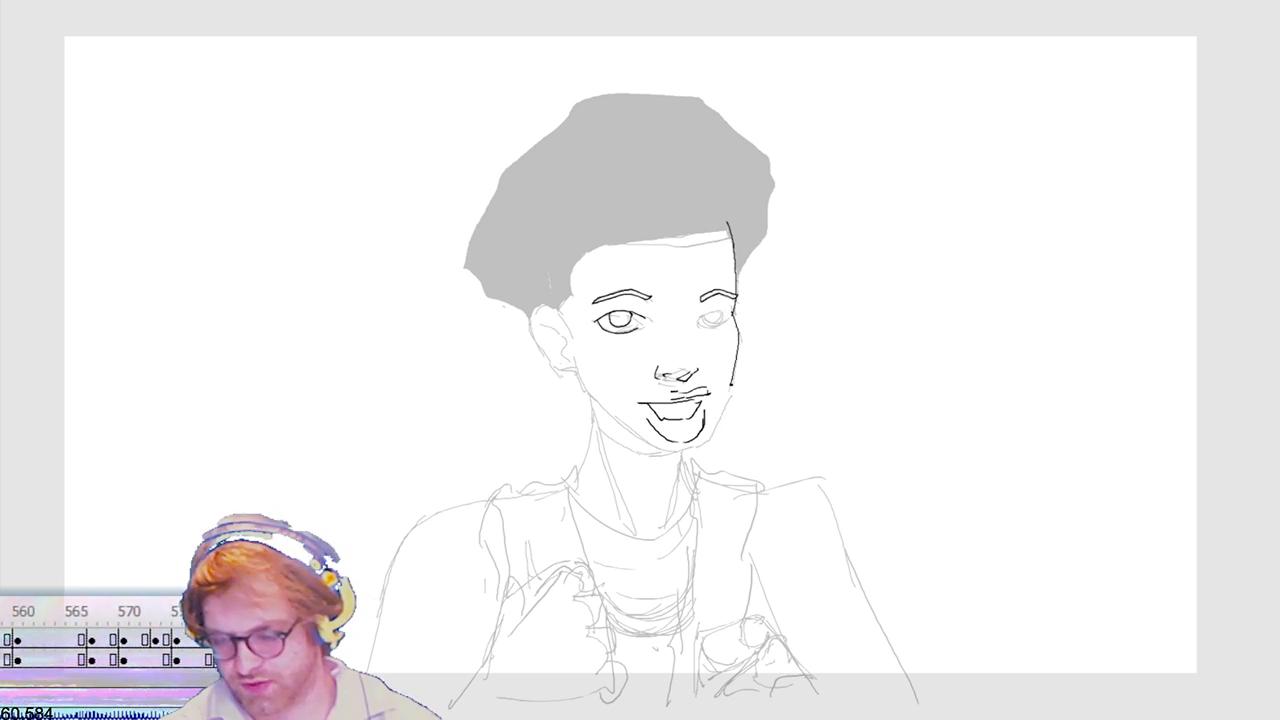
{"action": "left_click_drag", "start_coordinate": [735, 330], "coordinate": [730, 402]}
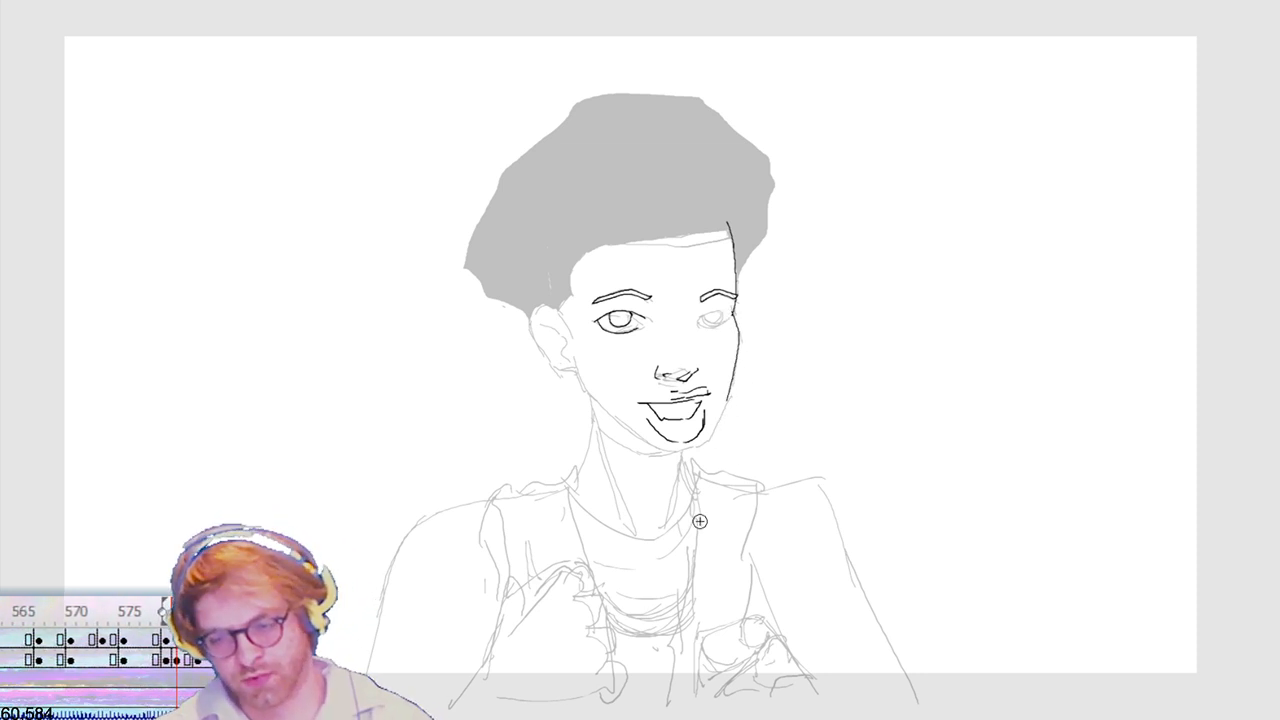
{"action": "key", "text": "ctrl+z"}
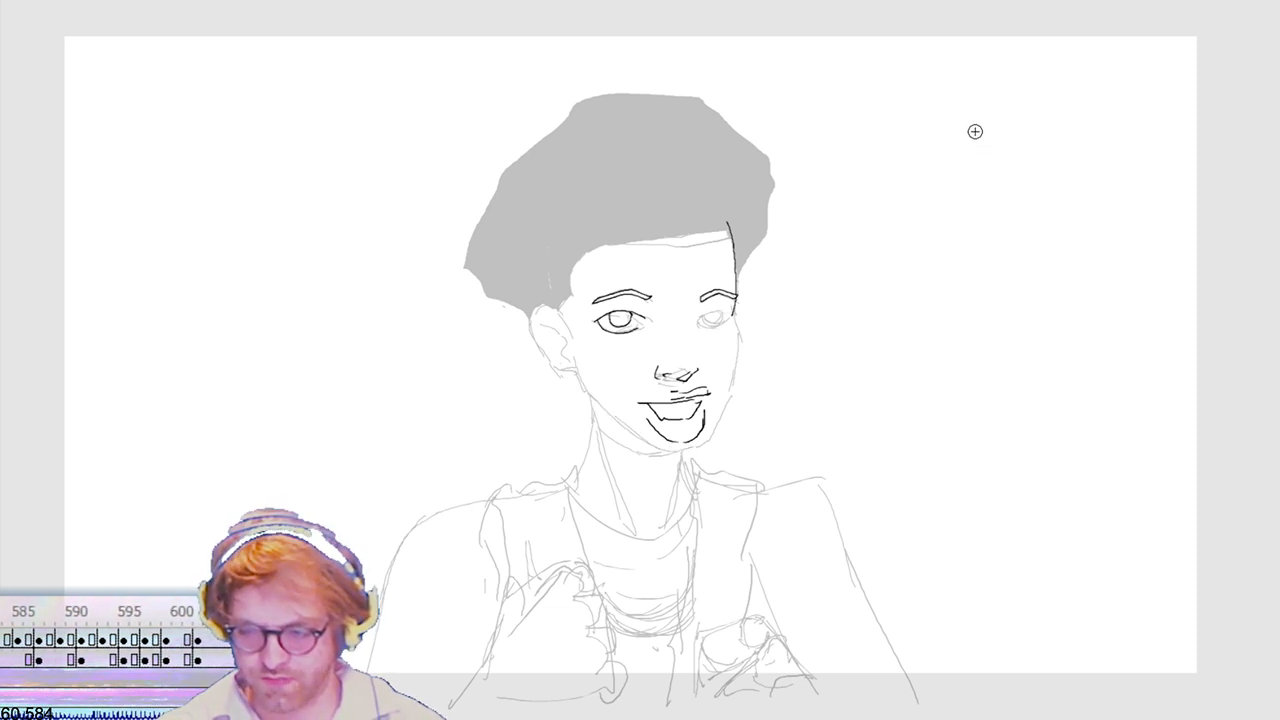
Step: Doodle a ball of loose curved strokes in the empty area beside the character and delete it
{"action": "mouse_move", "coordinate": [962, 184]}
{"action": "left_mouse_down"}
{"action": "mouse_move", "coordinate": [925, 188]}
{"action": "mouse_move", "coordinate": [931, 257]}
{"action": "mouse_move", "coordinate": [958, 185]}
{"action": "mouse_move", "coordinate": [904, 246]}
{"action": "mouse_move", "coordinate": [971, 197]}
{"action": "mouse_move", "coordinate": [922, 197]}
{"action": "mouse_move", "coordinate": [966, 226]}
{"action": "mouse_move", "coordinate": [904, 220]}
{"action": "mouse_move", "coordinate": [958, 231]}
{"action": "mouse_move", "coordinate": [964, 218]}
{"action": "mouse_move", "coordinate": [915, 228]}
{"action": "mouse_move", "coordinate": [980, 212]}
{"action": "left_mouse_up"}
{"action": "left_click_drag", "start_coordinate": [963, 169], "coordinate": [976, 200]}
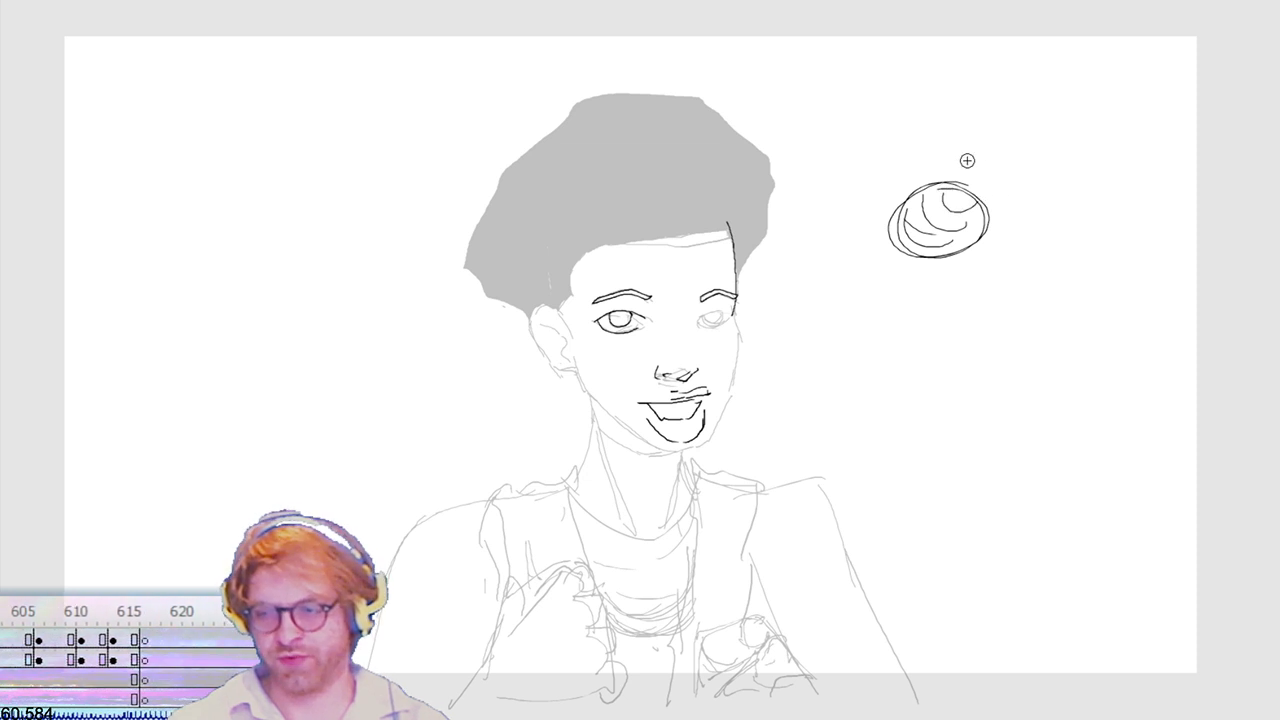
{"action": "mouse_move", "coordinate": [957, 124]}
{"action": "left_mouse_down"}
{"action": "mouse_move", "coordinate": [890, 207]}
{"action": "mouse_move", "coordinate": [988, 247]}
{"action": "mouse_move", "coordinate": [1006, 217]}
{"action": "mouse_move", "coordinate": [924, 263]}
{"action": "left_mouse_up"}
{"action": "left_click_drag", "start_coordinate": [1050, 107], "coordinate": [826, 330]}
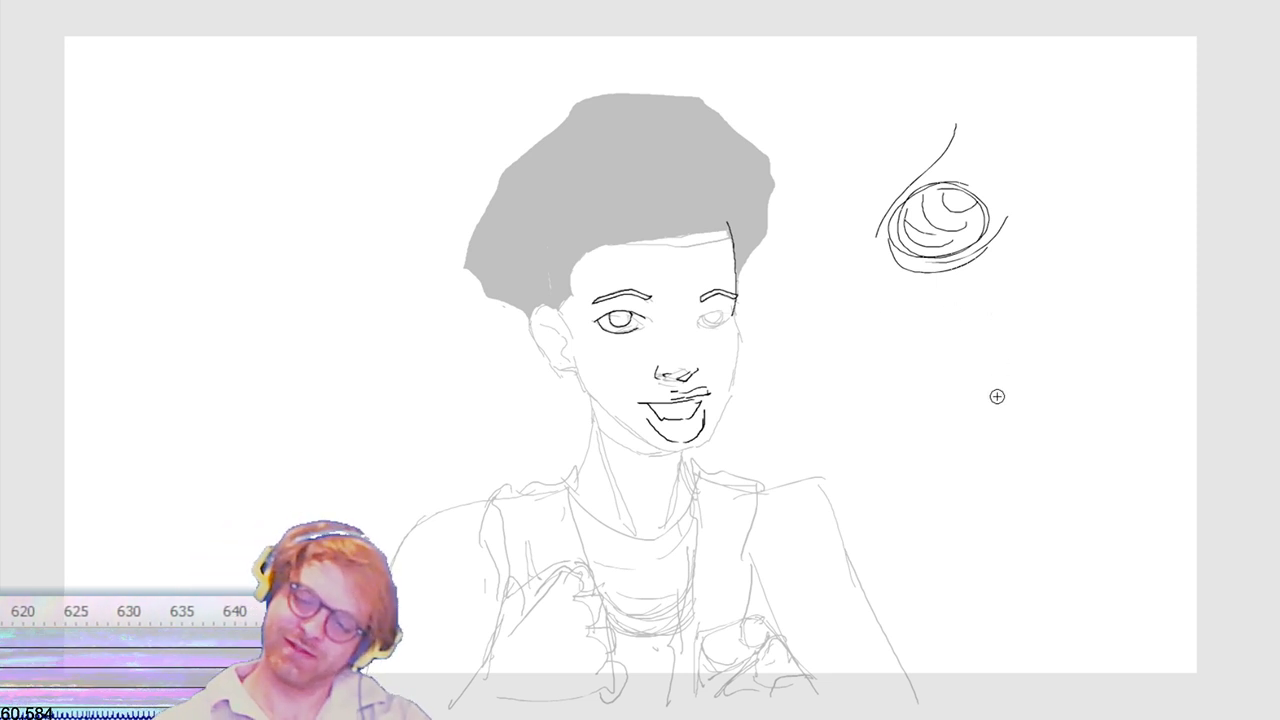
{"action": "mouse_move", "coordinate": [1037, 63]}
{"action": "left_mouse_down"}
{"action": "mouse_move", "coordinate": [914, 234]}
{"action": "mouse_move", "coordinate": [850, 355]}
{"action": "left_mouse_up"}
{"action": "key", "text": "Delete"}
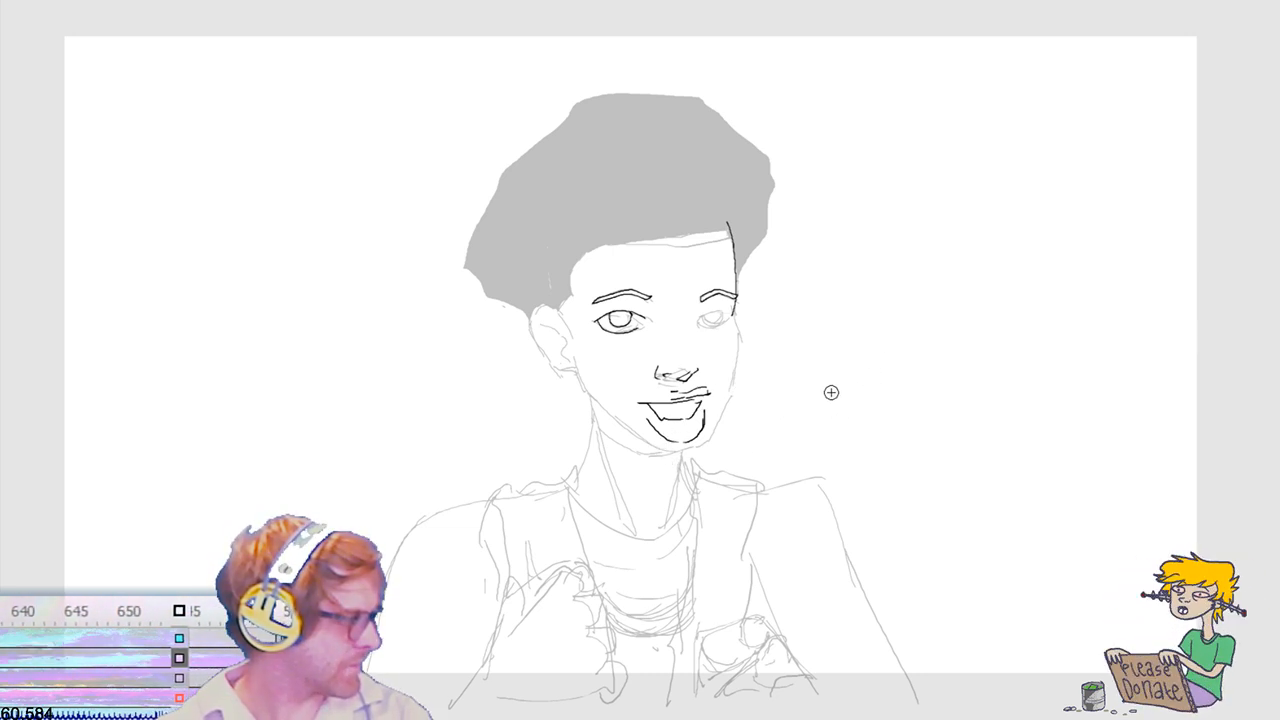
Step: Doodle three pairs of rounded shapes with small inner curls beside the character, and delete them all
{"action": "mouse_move", "coordinate": [1028, 157]}
{"action": "left_mouse_down"}
{"action": "mouse_move", "coordinate": [1000, 153]}
{"action": "mouse_move", "coordinate": [1033, 235]}
{"action": "left_mouse_up"}
{"action": "mouse_move", "coordinate": [1137, 172]}
{"action": "left_mouse_down"}
{"action": "mouse_move", "coordinate": [1112, 170]}
{"action": "mouse_move", "coordinate": [1151, 230]}
{"action": "left_mouse_up"}
{"action": "key", "text": "ctrl+z"}
{"action": "left_click_drag", "start_coordinate": [1135, 171], "coordinate": [1149, 213]}
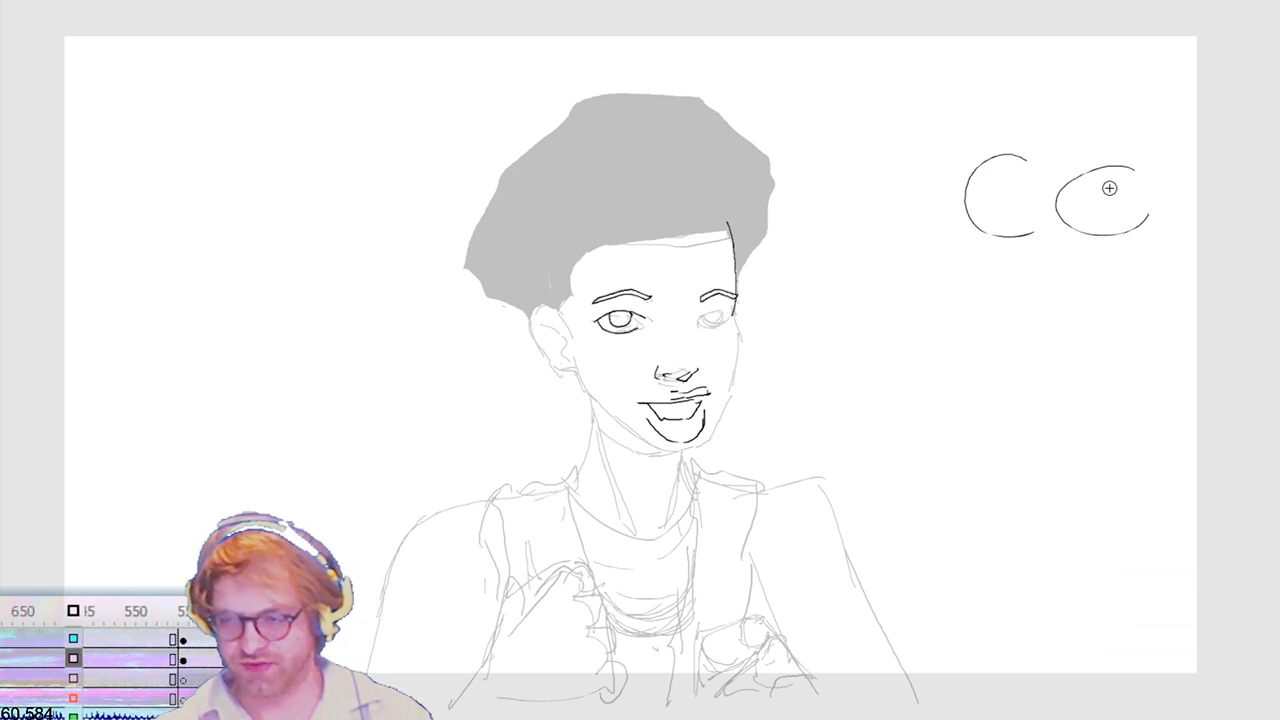
{"action": "key", "text": "ctrl+z"}
{"action": "mouse_move", "coordinate": [1113, 158]}
{"action": "left_mouse_down"}
{"action": "mouse_move", "coordinate": [1058, 203]}
{"action": "mouse_move", "coordinate": [1158, 228]}
{"action": "left_mouse_up"}
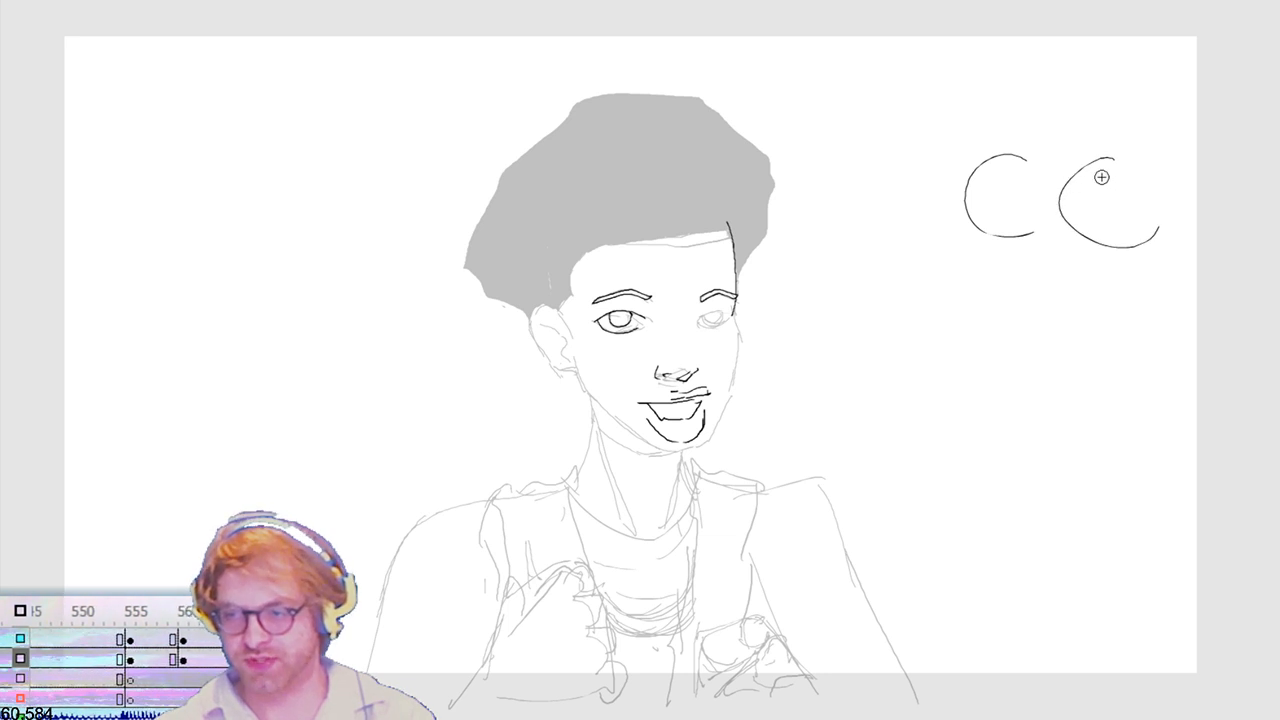
{"action": "mouse_move", "coordinate": [1016, 162]}
{"action": "left_mouse_down"}
{"action": "mouse_move", "coordinate": [988, 168]}
{"action": "mouse_move", "coordinate": [1020, 177]}
{"action": "left_mouse_up"}
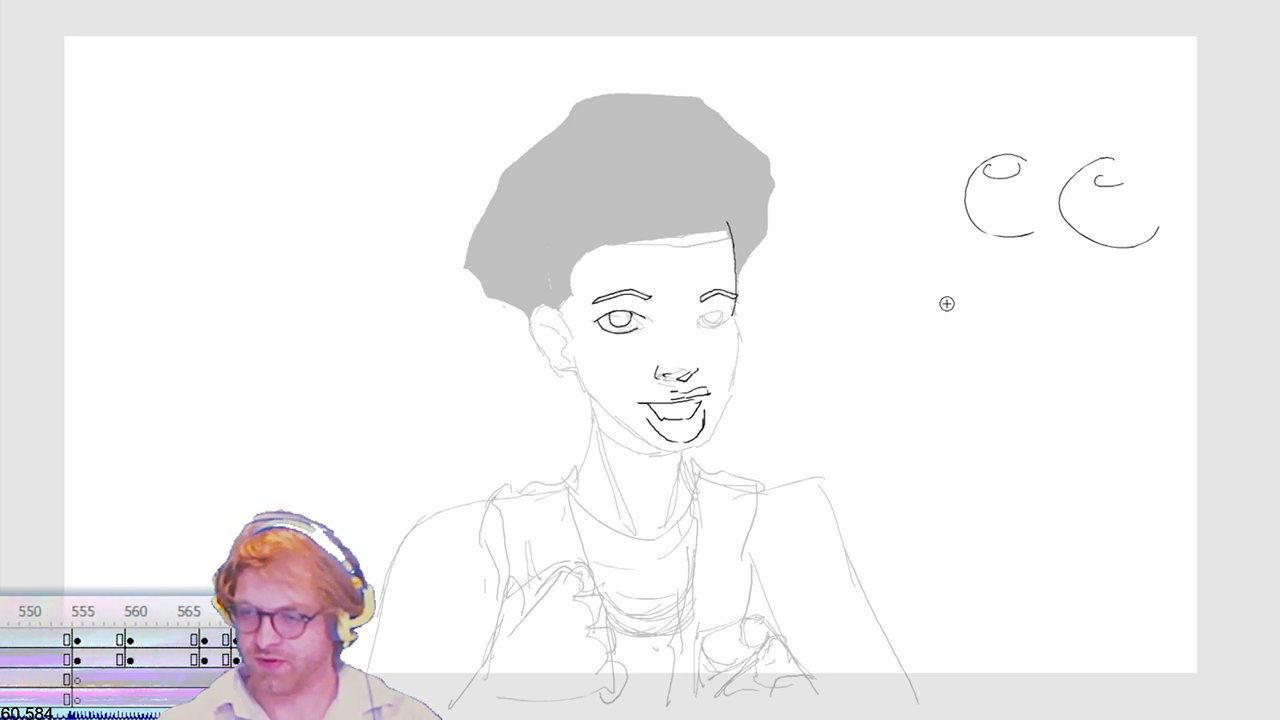
{"action": "left_click_drag", "start_coordinate": [885, 334], "coordinate": [948, 358]}
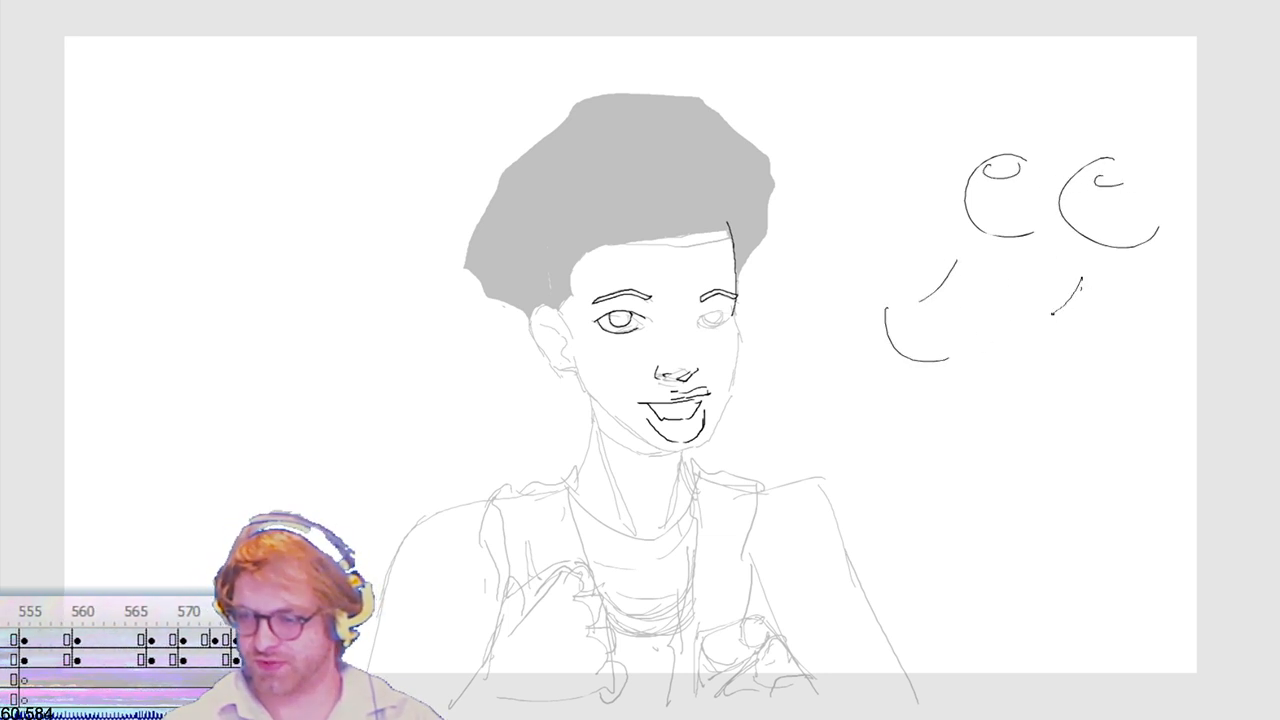
{"action": "mouse_move", "coordinate": [1017, 268]}
{"action": "left_mouse_down"}
{"action": "mouse_move", "coordinate": [985, 323]}
{"action": "mouse_move", "coordinate": [1050, 379]}
{"action": "mouse_move", "coordinate": [1084, 305]}
{"action": "mouse_move", "coordinate": [1081, 321]}
{"action": "mouse_move", "coordinate": [1022, 374]}
{"action": "left_mouse_up"}
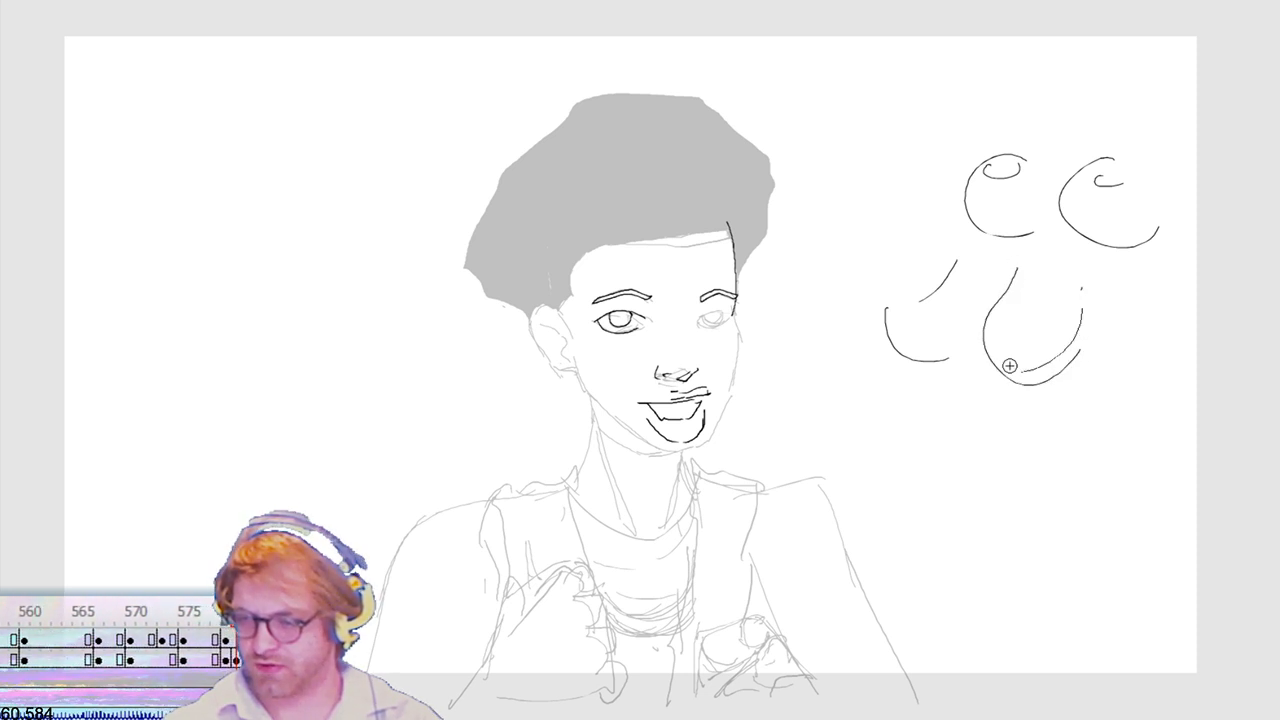
{"action": "left_click_drag", "start_coordinate": [1016, 314], "coordinate": [1017, 330]}
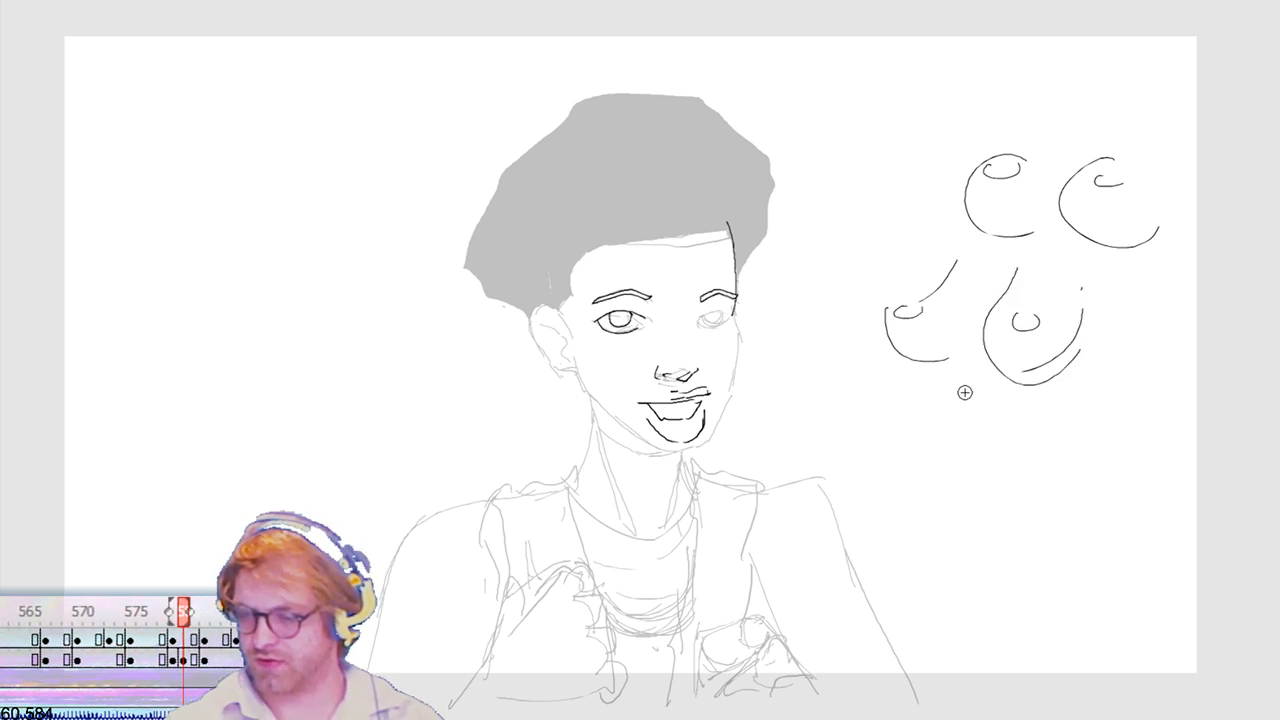
{"action": "mouse_move", "coordinate": [957, 380]}
{"action": "left_mouse_down"}
{"action": "mouse_move", "coordinate": [916, 486]}
{"action": "mouse_move", "coordinate": [986, 530]}
{"action": "mouse_move", "coordinate": [955, 517]}
{"action": "left_mouse_up"}
{"action": "mouse_move", "coordinate": [1027, 408]}
{"action": "left_mouse_down"}
{"action": "mouse_move", "coordinate": [1074, 496]}
{"action": "mouse_move", "coordinate": [1048, 520]}
{"action": "left_mouse_up"}
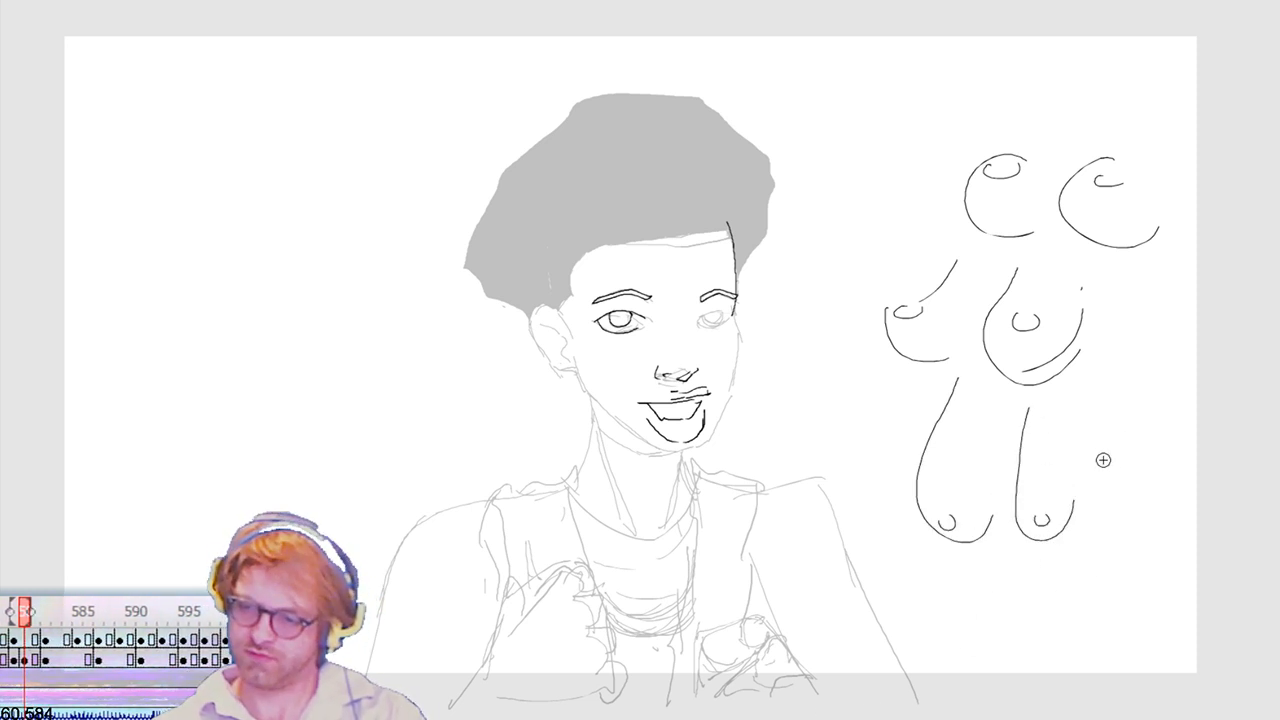
{"action": "left_click_drag", "start_coordinate": [873, 556], "coordinate": [1255, 70]}
{"action": "key", "text": "Delete"}
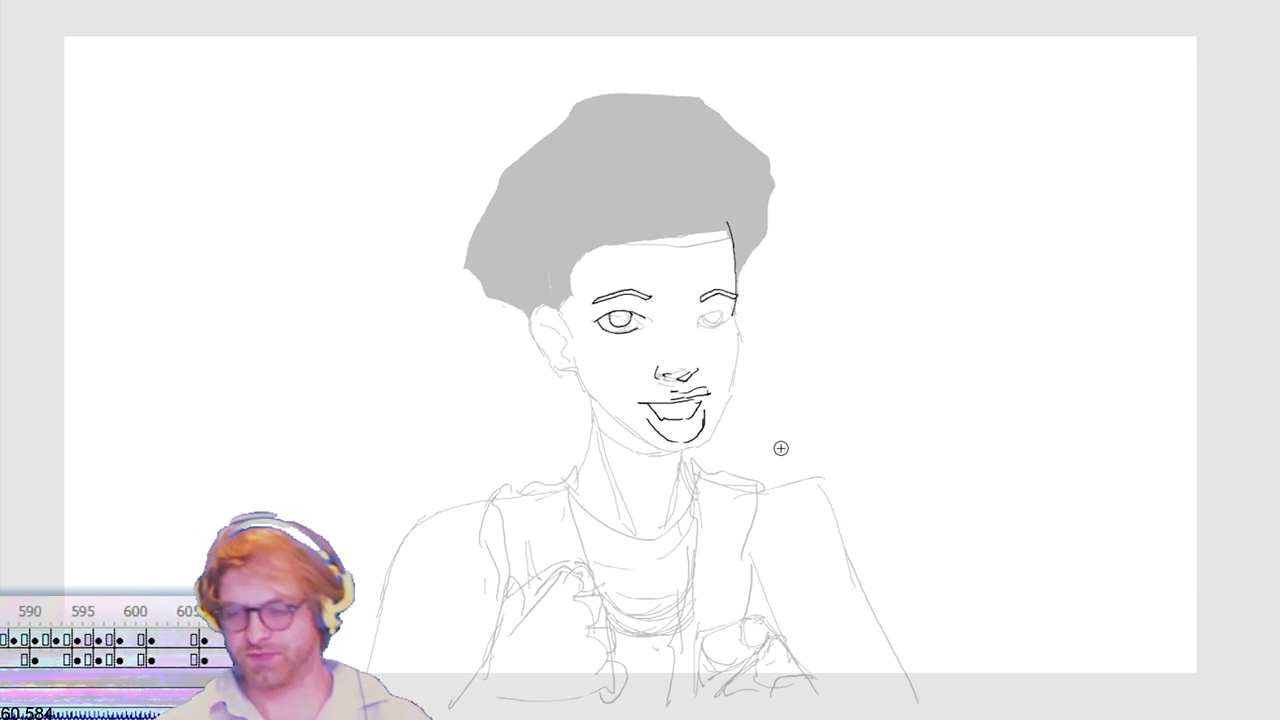
Step: Sketch a tilted oval with a small inner mark beside the character and undo the doodle
{"action": "mouse_move", "coordinate": [948, 336]}
{"action": "left_mouse_down"}
{"action": "mouse_move", "coordinate": [961, 378]}
{"action": "mouse_move", "coordinate": [937, 340]}
{"action": "mouse_move", "coordinate": [915, 370]}
{"action": "left_mouse_up"}
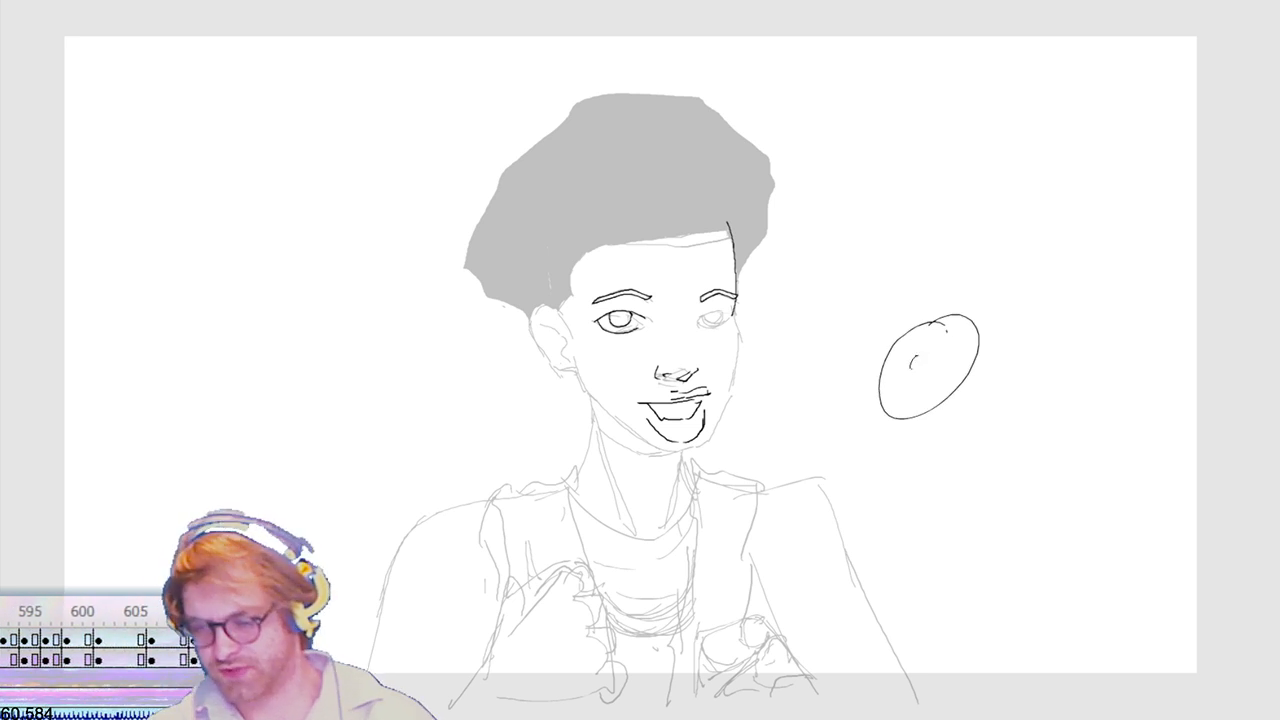
{"action": "mouse_move", "coordinate": [1063, 343]}
{"action": "left_mouse_down"}
{"action": "mouse_move", "coordinate": [1049, 354]}
{"action": "mouse_move", "coordinate": [1094, 361]}
{"action": "left_mouse_up"}
{"action": "key", "text": "ctrl+z"}
{"action": "key", "text": "ctrl+z"}
{"action": "key", "text": "ctrl+z"}
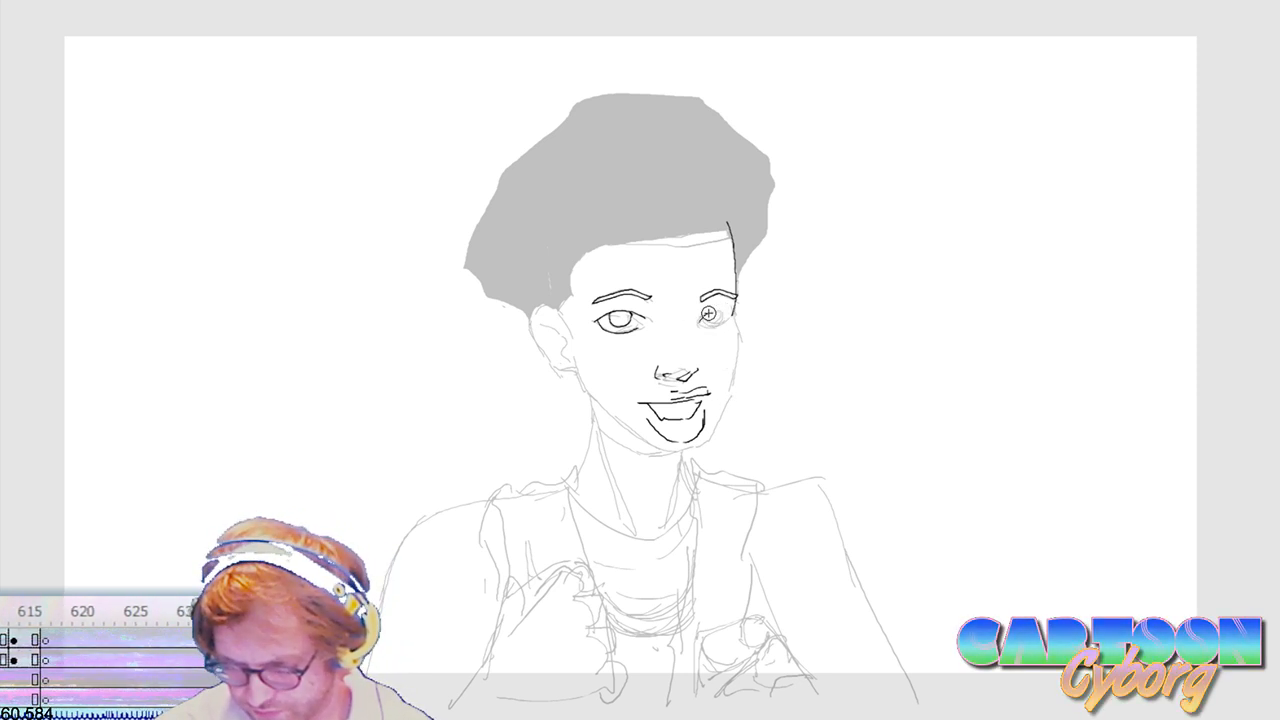
Step: Ink the outline of the far eye over the rough sketch
{"action": "left_click_drag", "start_coordinate": [731, 316], "coordinate": [699, 322]}
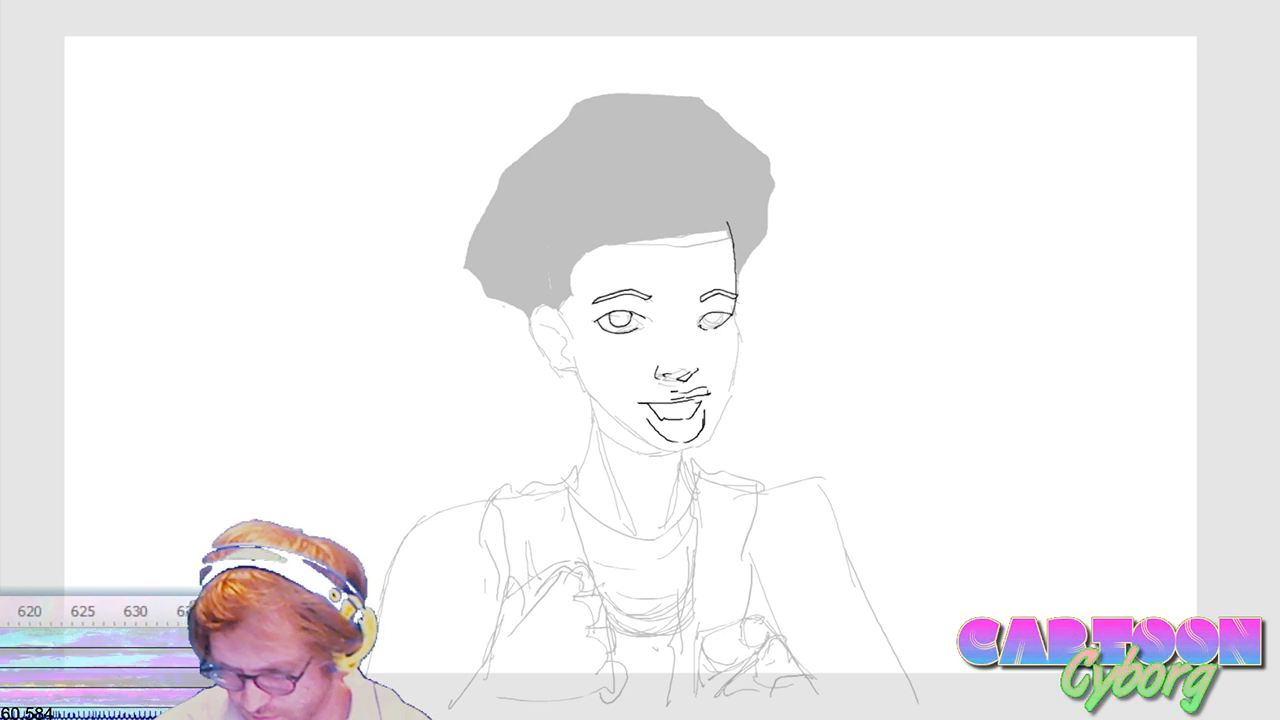
Step: Doodle two upright ovals side by side inside a boxy rounded outline in the empty area beside the character
{"action": "left_click_drag", "start_coordinate": [910, 172], "coordinate": [937, 295]}
{"action": "left_click_drag", "start_coordinate": [966, 228], "coordinate": [960, 290]}
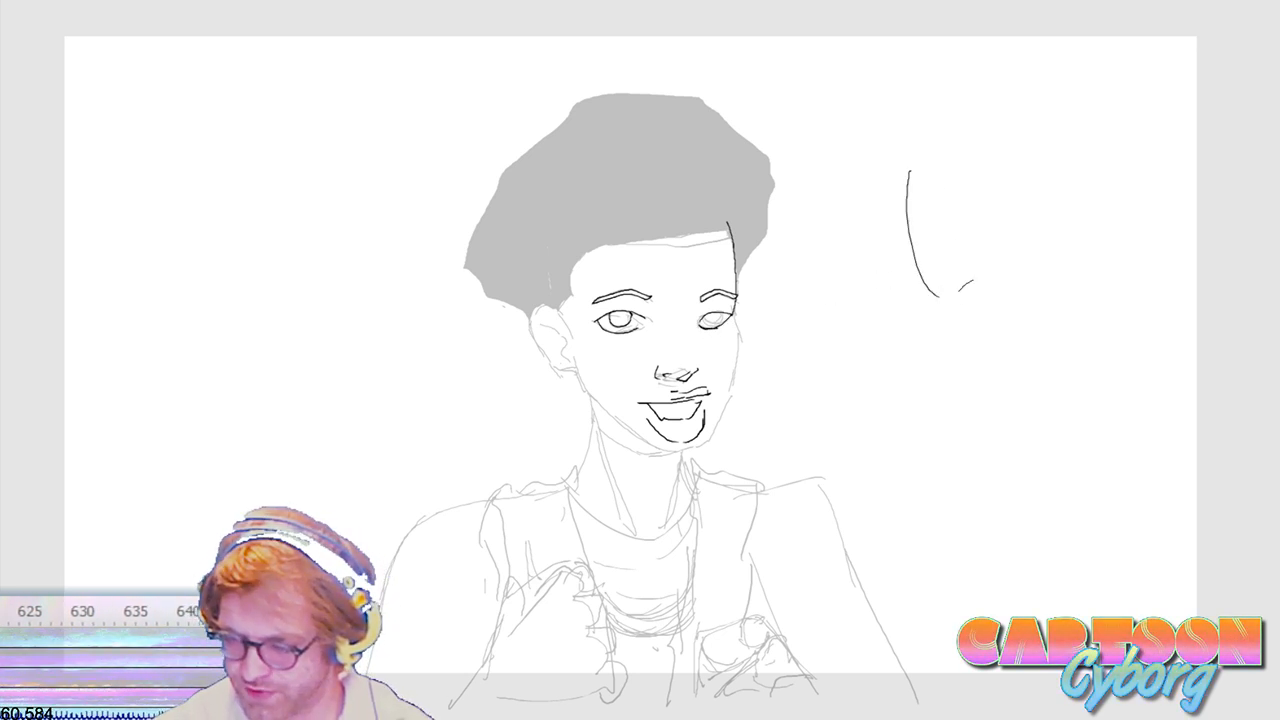
{"action": "mouse_move", "coordinate": [965, 202]}
{"action": "left_mouse_down"}
{"action": "mouse_move", "coordinate": [980, 239]}
{"action": "mouse_move", "coordinate": [1033, 282]}
{"action": "mouse_move", "coordinate": [1065, 275]}
{"action": "mouse_move", "coordinate": [1088, 257]}
{"action": "mouse_move", "coordinate": [1112, 143]}
{"action": "mouse_move", "coordinate": [1105, 112]}
{"action": "mouse_move", "coordinate": [923, 127]}
{"action": "mouse_move", "coordinate": [899, 177]}
{"action": "mouse_move", "coordinate": [930, 263]}
{"action": "mouse_move", "coordinate": [956, 287]}
{"action": "mouse_move", "coordinate": [1010, 279]}
{"action": "left_mouse_up"}
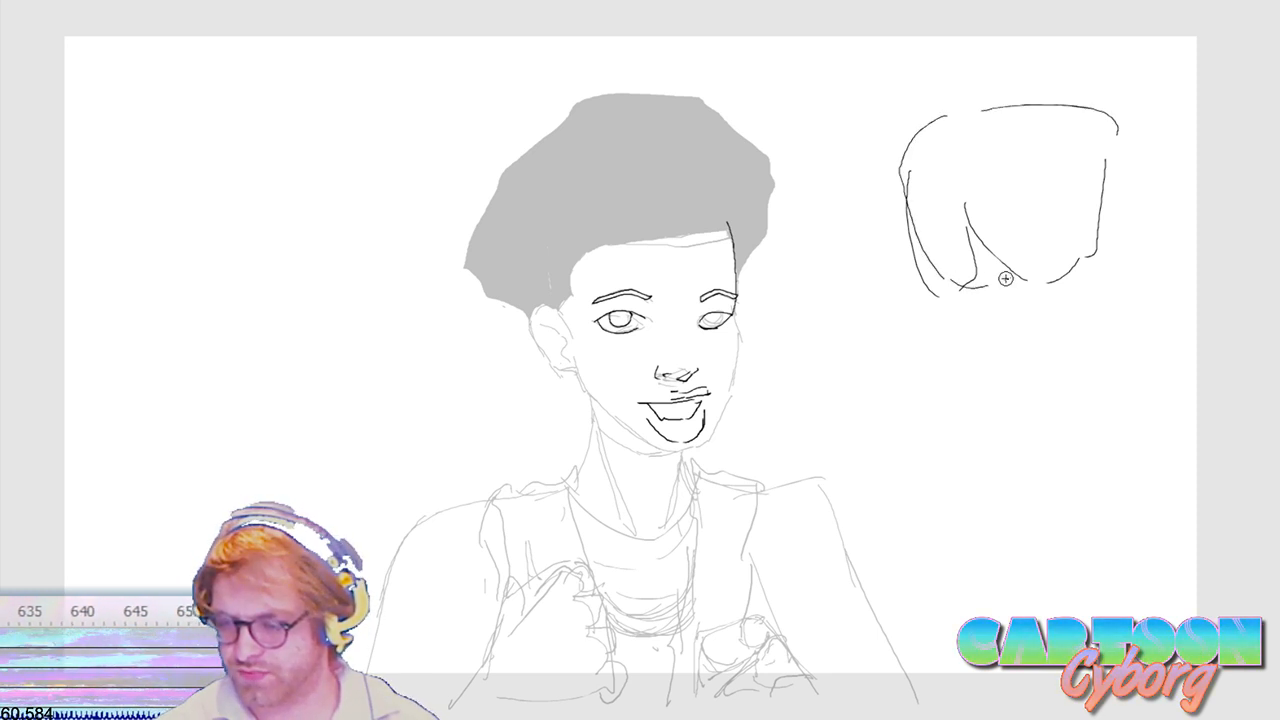
{"action": "mouse_move", "coordinate": [922, 175]}
{"action": "left_mouse_down"}
{"action": "mouse_move", "coordinate": [929, 153]}
{"action": "mouse_move", "coordinate": [976, 168]}
{"action": "mouse_move", "coordinate": [975, 217]}
{"action": "left_mouse_up"}
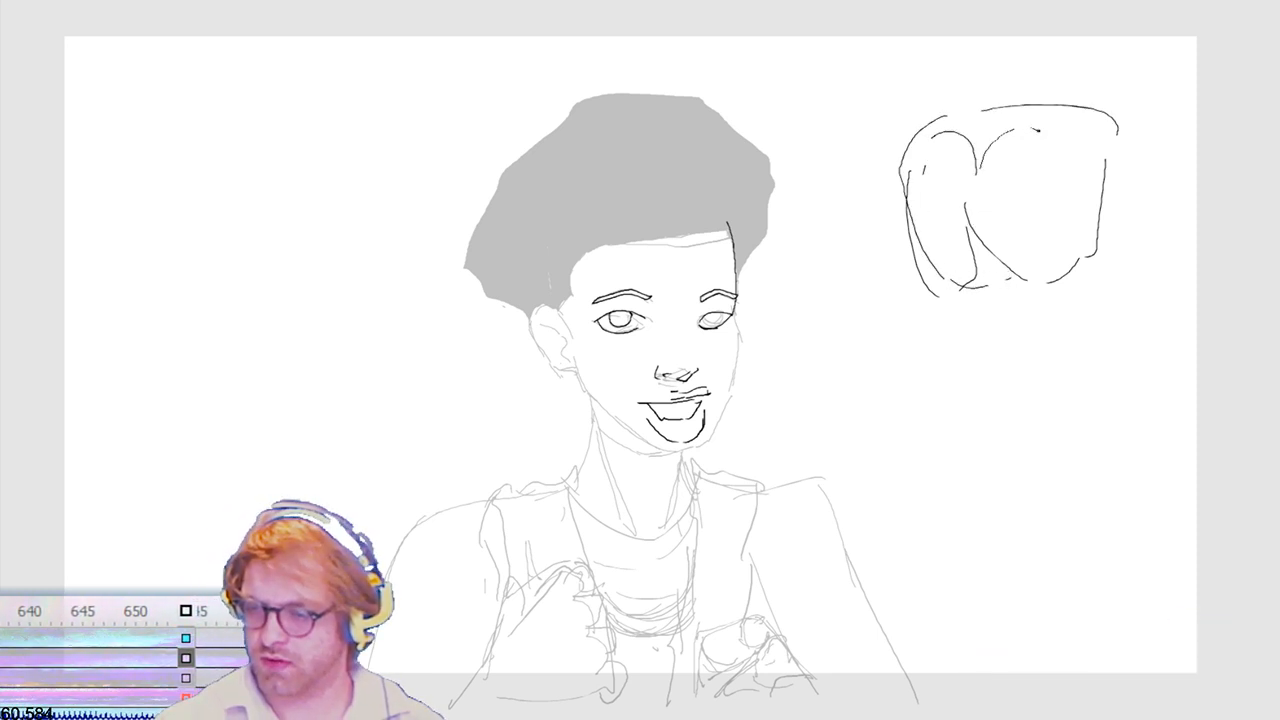
{"action": "left_click_drag", "start_coordinate": [1036, 130], "coordinate": [1060, 190]}
{"action": "left_click_drag", "start_coordinate": [1049, 235], "coordinate": [1040, 270]}
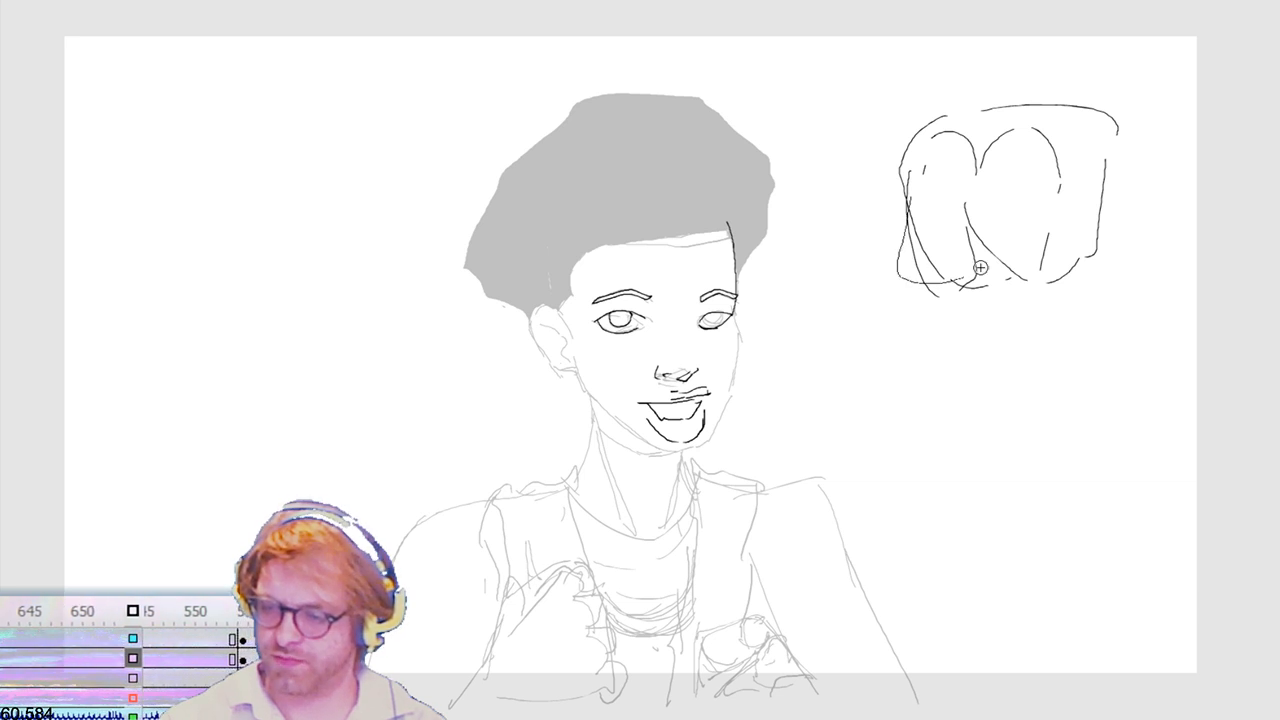
Step: Round off the lower ends of the two upright ovals and add a straight line across their tops
{"action": "left_click_drag", "start_coordinate": [963, 270], "coordinate": [986, 228]}
{"action": "left_click_drag", "start_coordinate": [915, 259], "coordinate": [990, 272]}
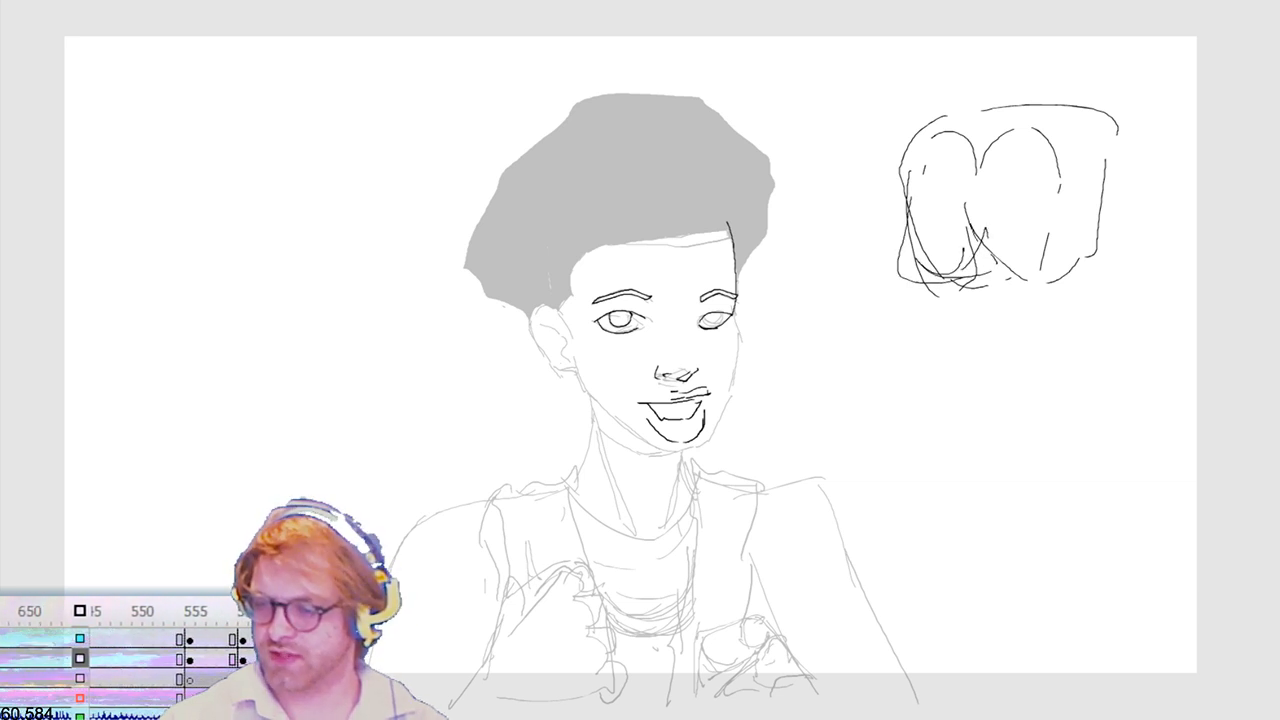
{"action": "left_click_drag", "start_coordinate": [971, 226], "coordinate": [1018, 271]}
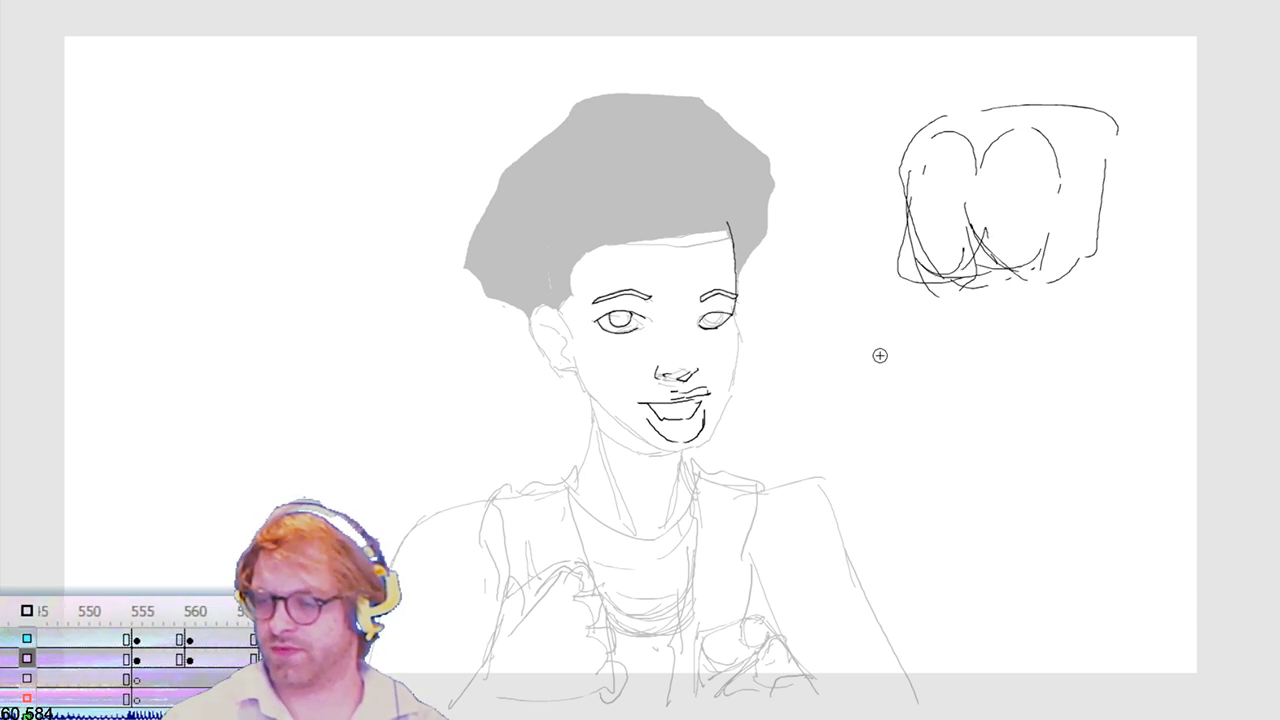
{"action": "left_click_drag", "start_coordinate": [932, 130], "coordinate": [1060, 131]}
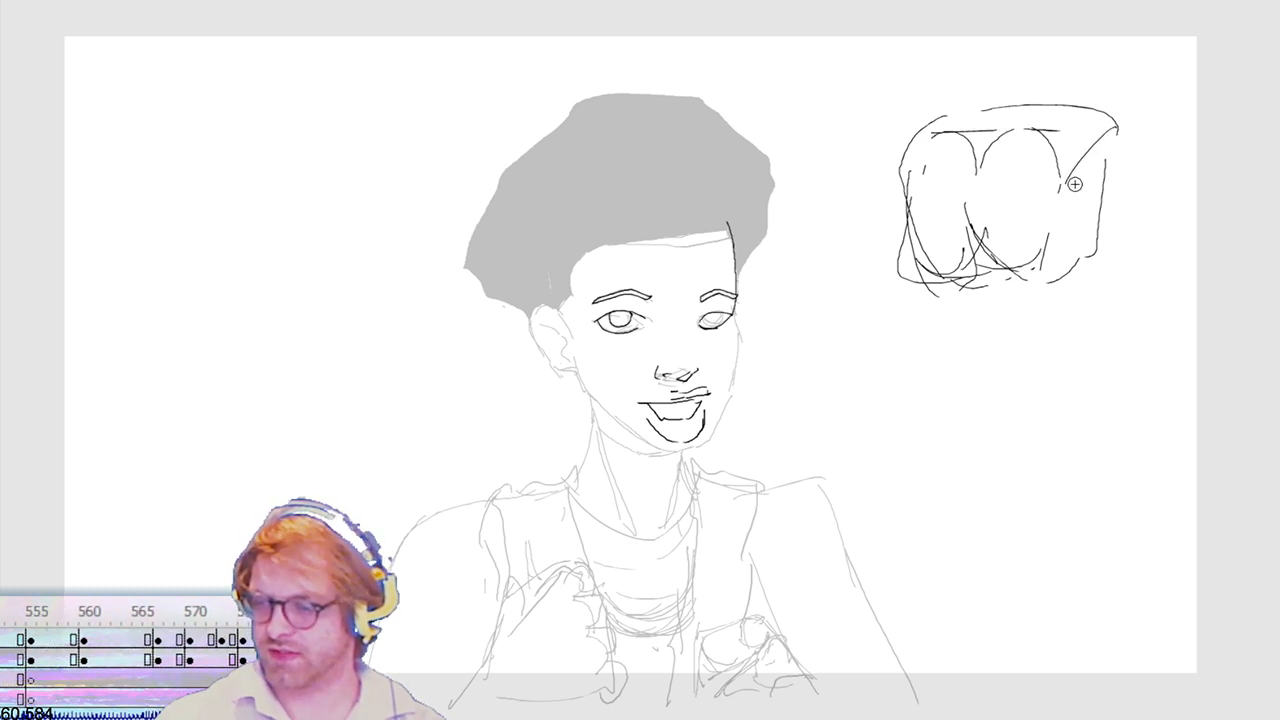
Step: Extend the doodle into a simplified torso with shoulders, upper arms on both sides and a rounded waist below
{"action": "mouse_move", "coordinate": [1070, 180]}
{"action": "left_mouse_down"}
{"action": "mouse_move", "coordinate": [1143, 100]}
{"action": "mouse_move", "coordinate": [905, 93]}
{"action": "left_mouse_up"}
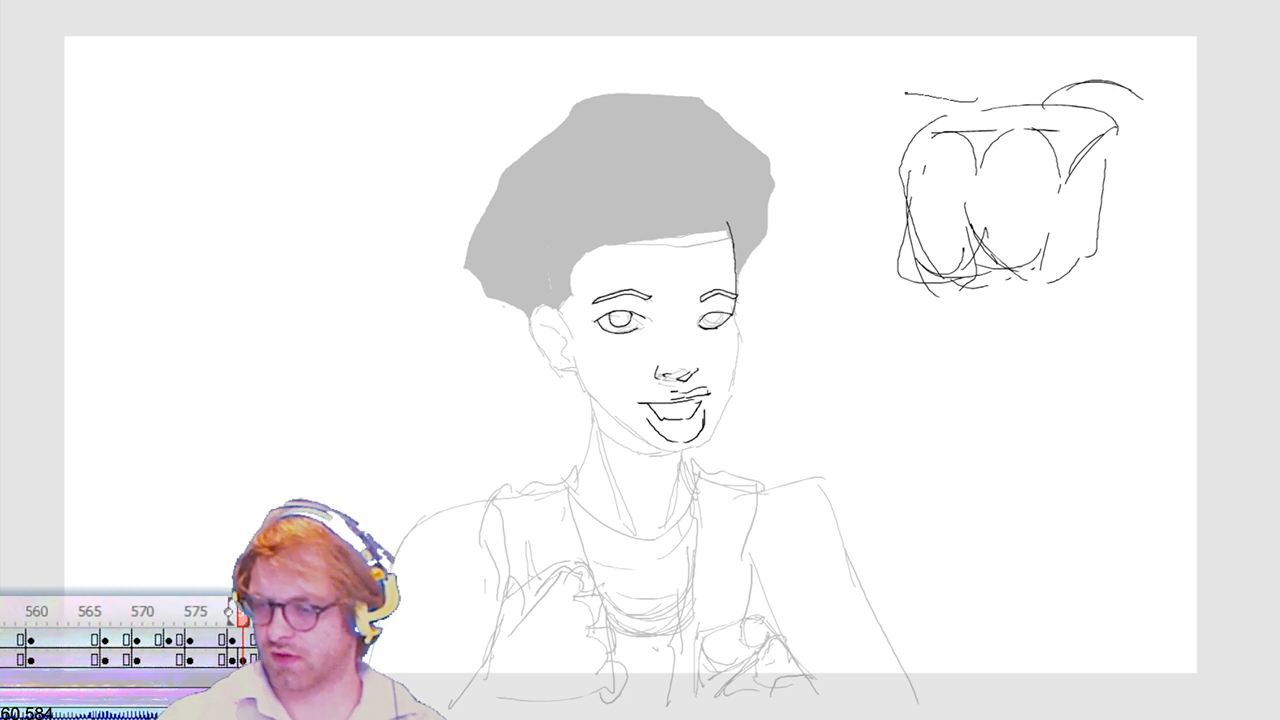
{"action": "mouse_move", "coordinate": [856, 156]}
{"action": "left_mouse_down"}
{"action": "mouse_move", "coordinate": [917, 103]}
{"action": "mouse_move", "coordinate": [820, 251]}
{"action": "mouse_move", "coordinate": [842, 268]}
{"action": "left_mouse_up"}
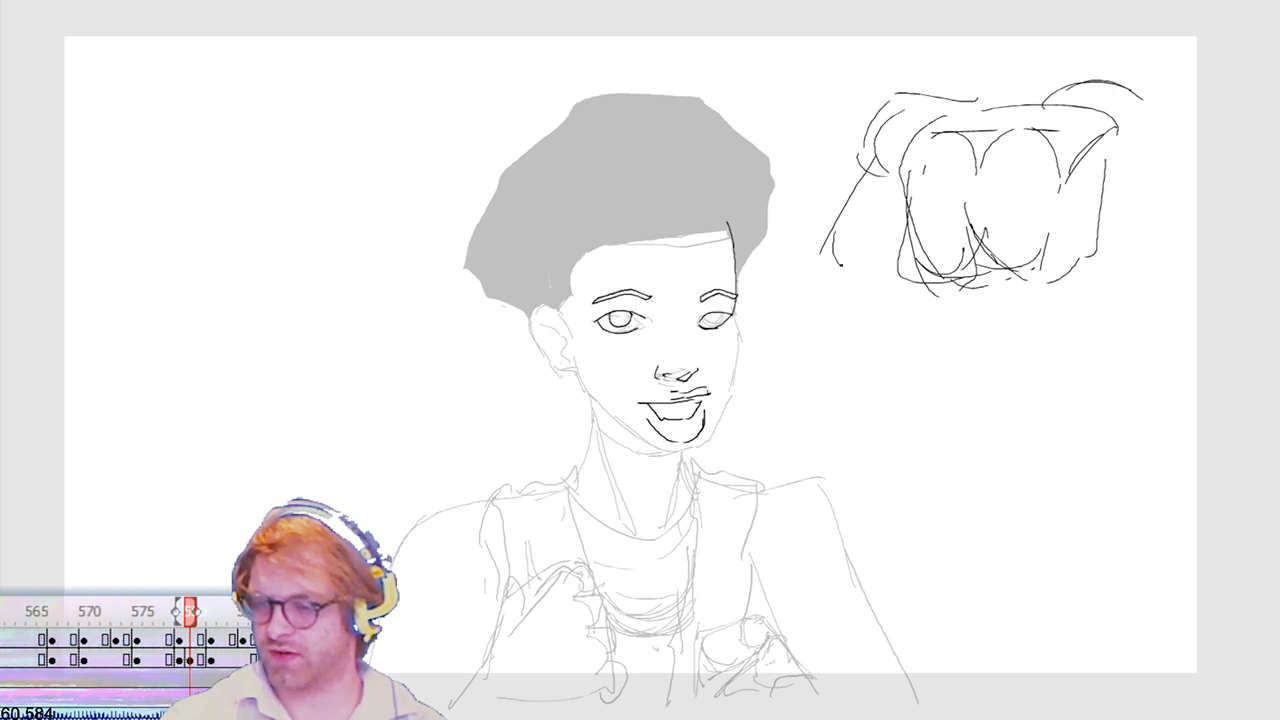
{"action": "left_click_drag", "start_coordinate": [905, 200], "coordinate": [849, 291]}
{"action": "left_click_drag", "start_coordinate": [1074, 203], "coordinate": [1112, 270]}
{"action": "mouse_move", "coordinate": [1125, 168]}
{"action": "left_mouse_down"}
{"action": "mouse_move", "coordinate": [1142, 265]}
{"action": "mouse_move", "coordinate": [1160, 250]}
{"action": "left_mouse_up"}
{"action": "mouse_move", "coordinate": [945, 282]}
{"action": "left_mouse_down"}
{"action": "mouse_move", "coordinate": [963, 339]}
{"action": "mouse_move", "coordinate": [1065, 363]}
{"action": "left_mouse_up"}
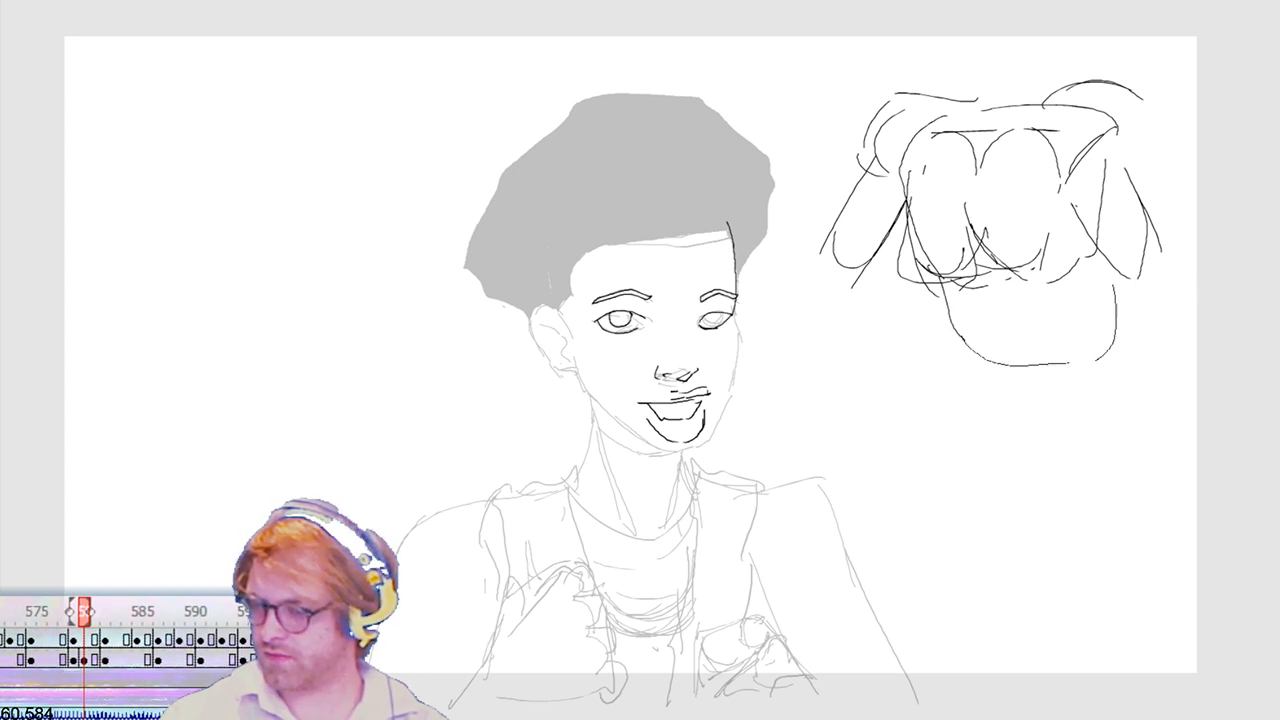
{"action": "left_click_drag", "start_coordinate": [960, 340], "coordinate": [1088, 345]}
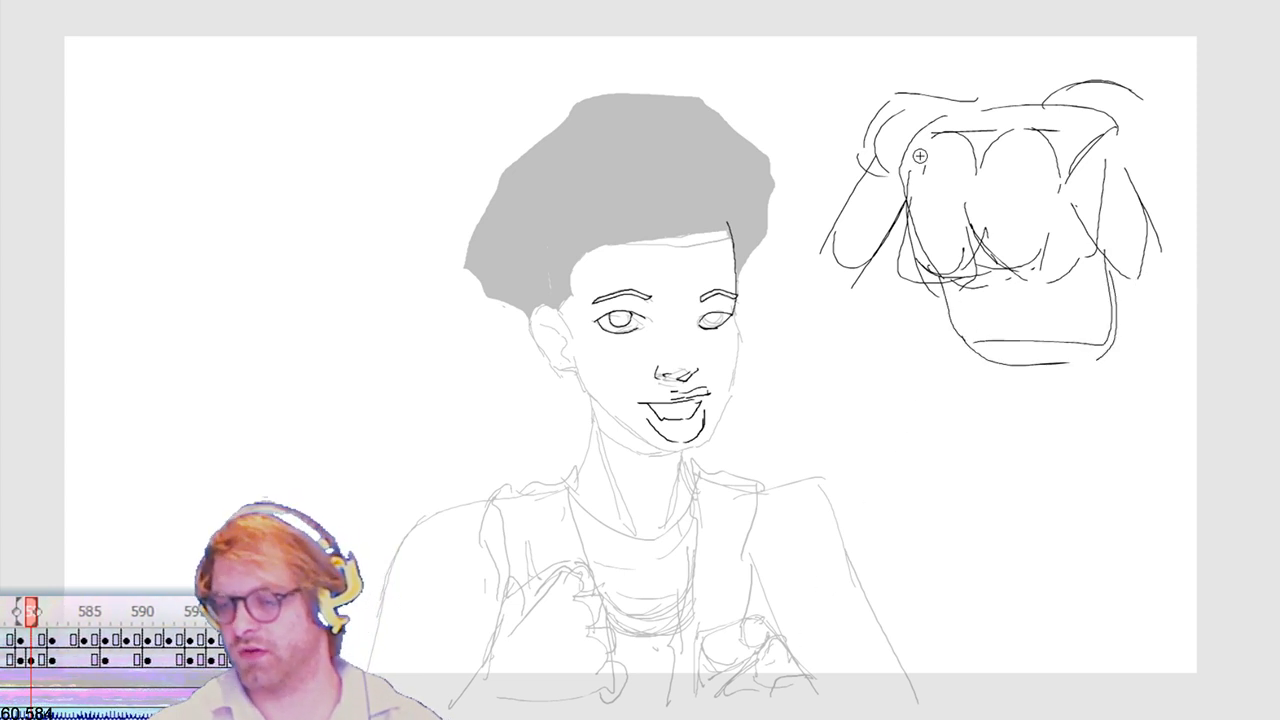
Step: Try a fuller outline around one of the upright ovals on the torso doodle and undo the strokes
{"action": "mouse_move", "coordinate": [908, 178]}
{"action": "left_mouse_down"}
{"action": "mouse_move", "coordinate": [985, 274]}
{"action": "mouse_move", "coordinate": [900, 310]}
{"action": "left_mouse_up"}
{"action": "mouse_move", "coordinate": [900, 204]}
{"action": "left_mouse_down"}
{"action": "mouse_move", "coordinate": [920, 312]}
{"action": "mouse_move", "coordinate": [975, 277]}
{"action": "left_mouse_up"}
{"action": "left_click_drag", "start_coordinate": [886, 280], "coordinate": [980, 270]}
{"action": "key", "text": "ctrl+z"}
{"action": "key", "text": "ctrl+z"}
{"action": "key", "text": "ctrl+z"}
{"action": "key", "text": "ctrl+z"}
{"action": "key", "text": "ctrl+z"}
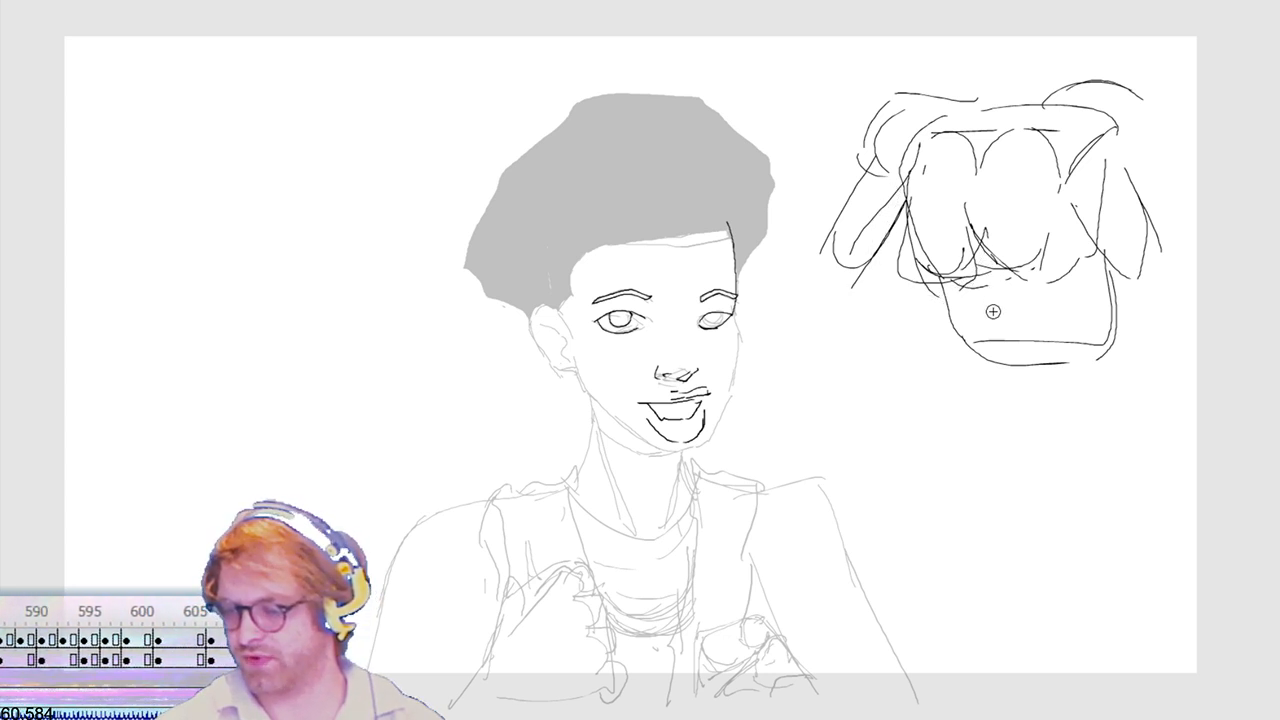
Step: Delete the ovals inside the torso doodle and redraw them as two longer rounded forms that hang lower
{"action": "left_click_drag", "start_coordinate": [1074, 147], "coordinate": [896, 300]}
{"action": "key", "text": "Delete"}
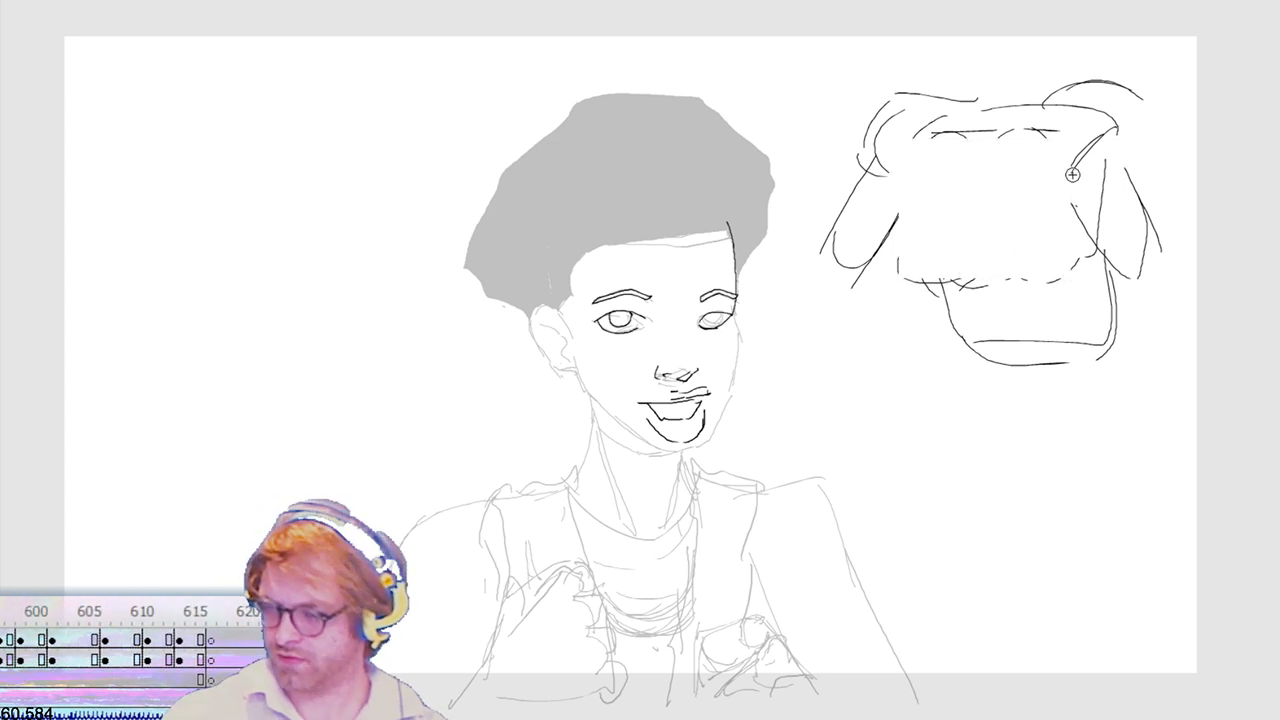
{"action": "left_click_drag", "start_coordinate": [1070, 172], "coordinate": [1050, 228]}
{"action": "left_click_drag", "start_coordinate": [1084, 150], "coordinate": [1018, 304]}
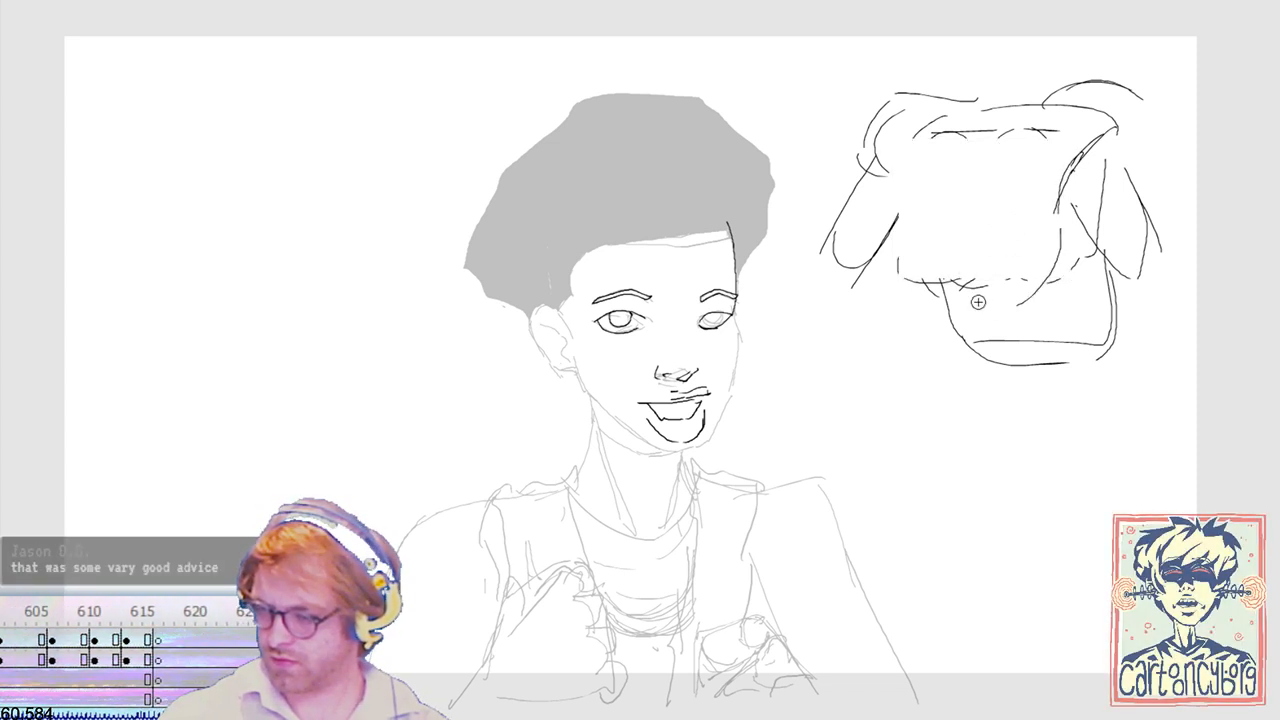
{"action": "mouse_move", "coordinate": [966, 228]}
{"action": "left_mouse_down"}
{"action": "mouse_move", "coordinate": [995, 299]}
{"action": "mouse_move", "coordinate": [1064, 262]}
{"action": "left_mouse_up"}
{"action": "mouse_move", "coordinate": [959, 204]}
{"action": "left_mouse_down"}
{"action": "mouse_move", "coordinate": [957, 278]}
{"action": "mouse_move", "coordinate": [983, 139]}
{"action": "mouse_move", "coordinate": [959, 221]}
{"action": "left_mouse_up"}
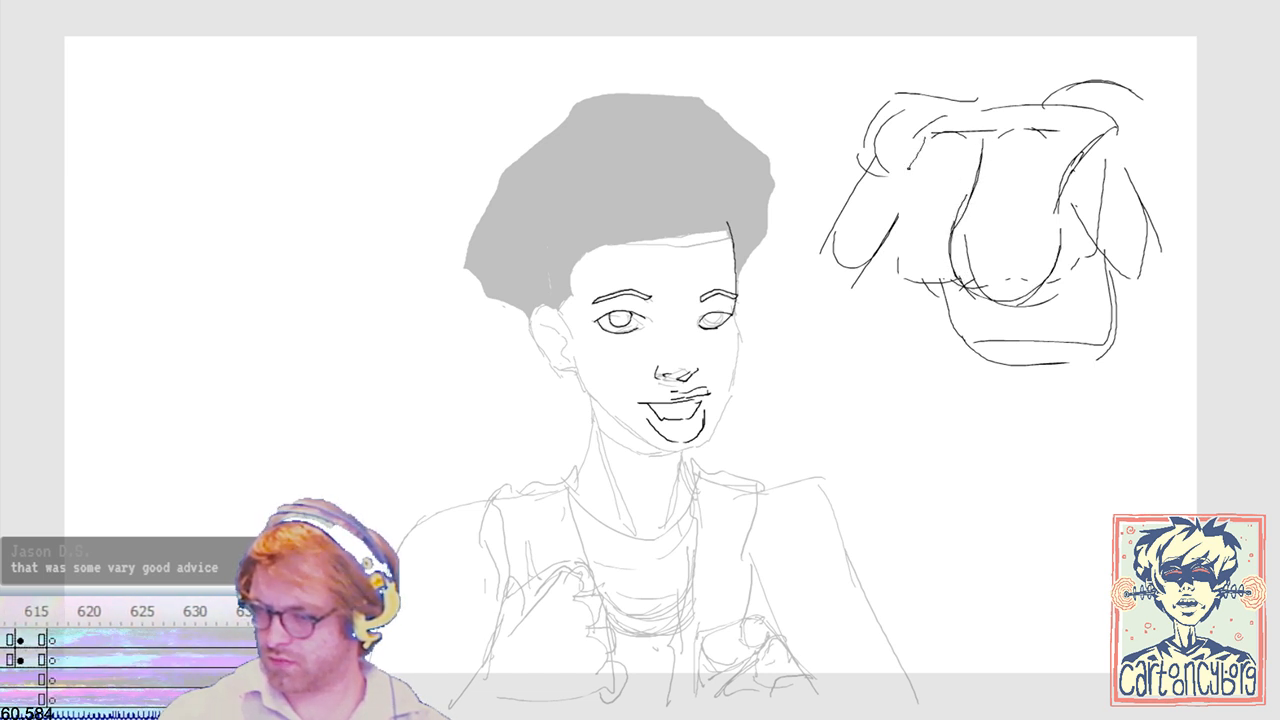
{"action": "mouse_move", "coordinate": [872, 228]}
{"action": "left_mouse_down"}
{"action": "mouse_move", "coordinate": [966, 288]}
{"action": "mouse_move", "coordinate": [912, 304]}
{"action": "left_mouse_up"}
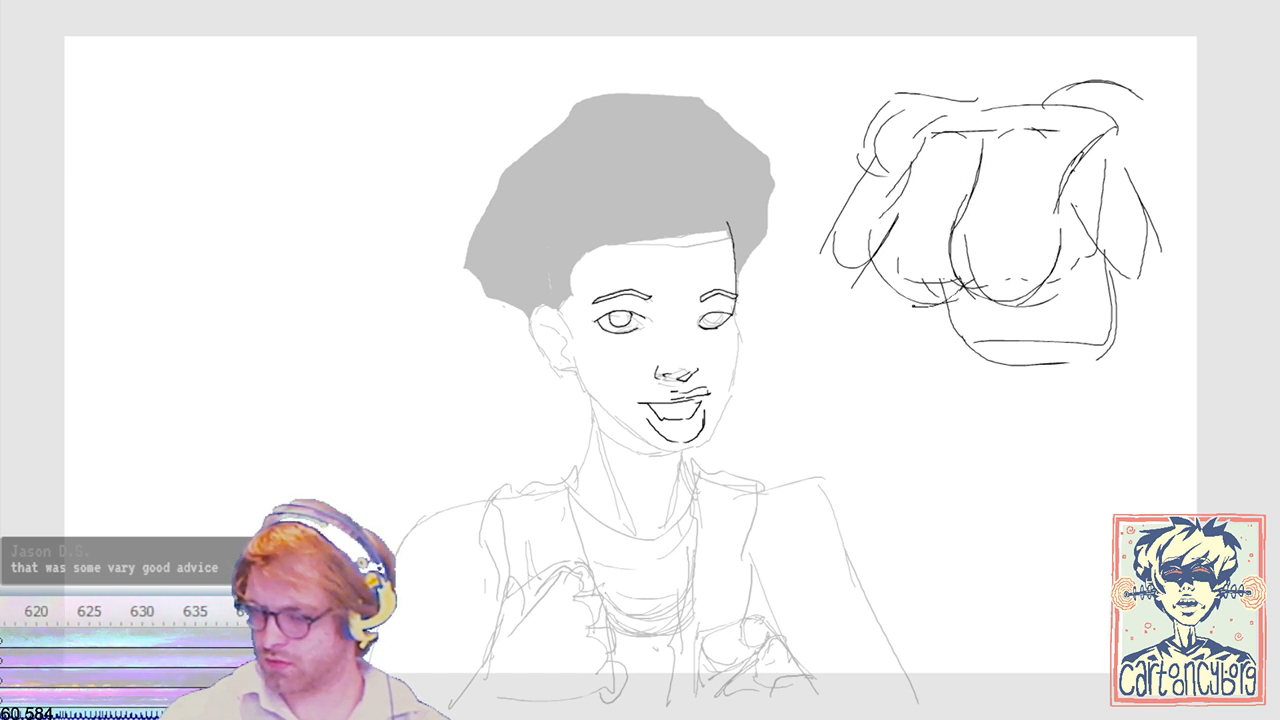
{"action": "mouse_move", "coordinate": [881, 213]}
{"action": "left_mouse_down"}
{"action": "mouse_move", "coordinate": [900, 296]}
{"action": "mouse_move", "coordinate": [960, 270]}
{"action": "left_mouse_up"}
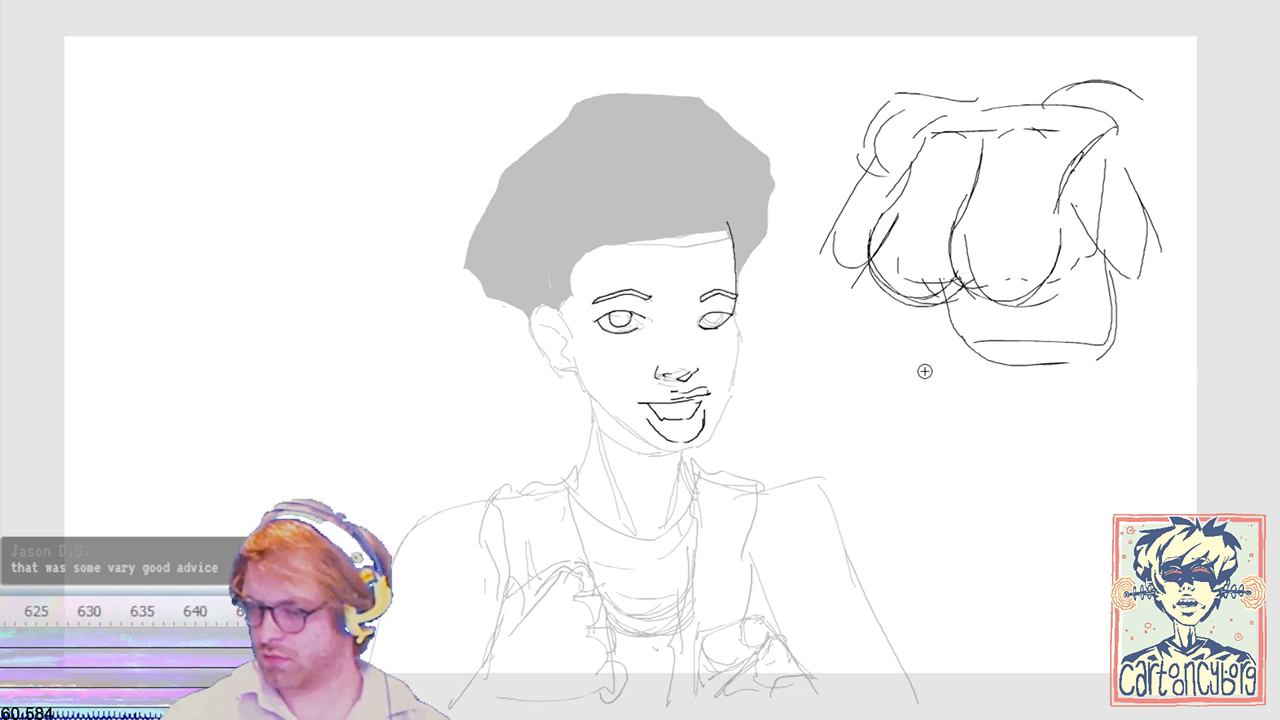
Step: Add waist contours, reinforce the edges of the two rounded forms, and draw a small circle on each
{"action": "left_click_drag", "start_coordinate": [942, 322], "coordinate": [972, 348]}
{"action": "mouse_move", "coordinate": [918, 300]}
{"action": "left_mouse_down"}
{"action": "mouse_move", "coordinate": [990, 354]}
{"action": "mouse_move", "coordinate": [1040, 328]}
{"action": "left_mouse_up"}
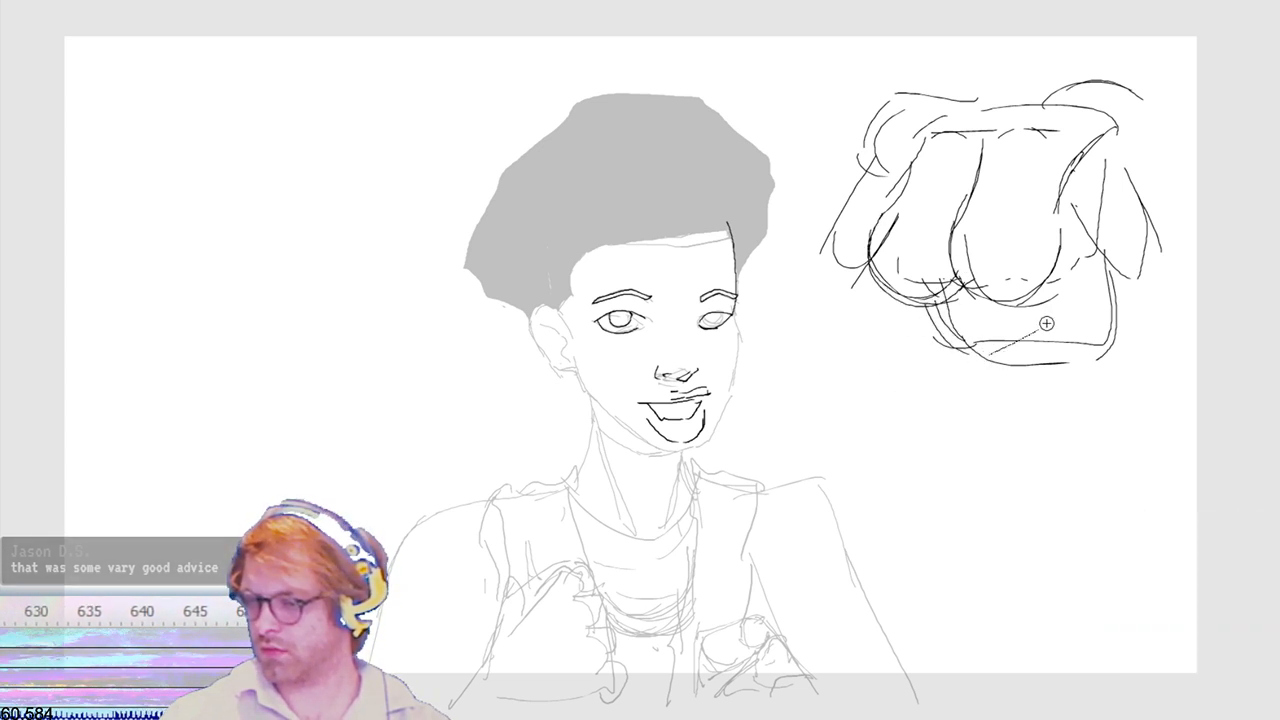
{"action": "left_click_drag", "start_coordinate": [1060, 262], "coordinate": [1053, 243]}
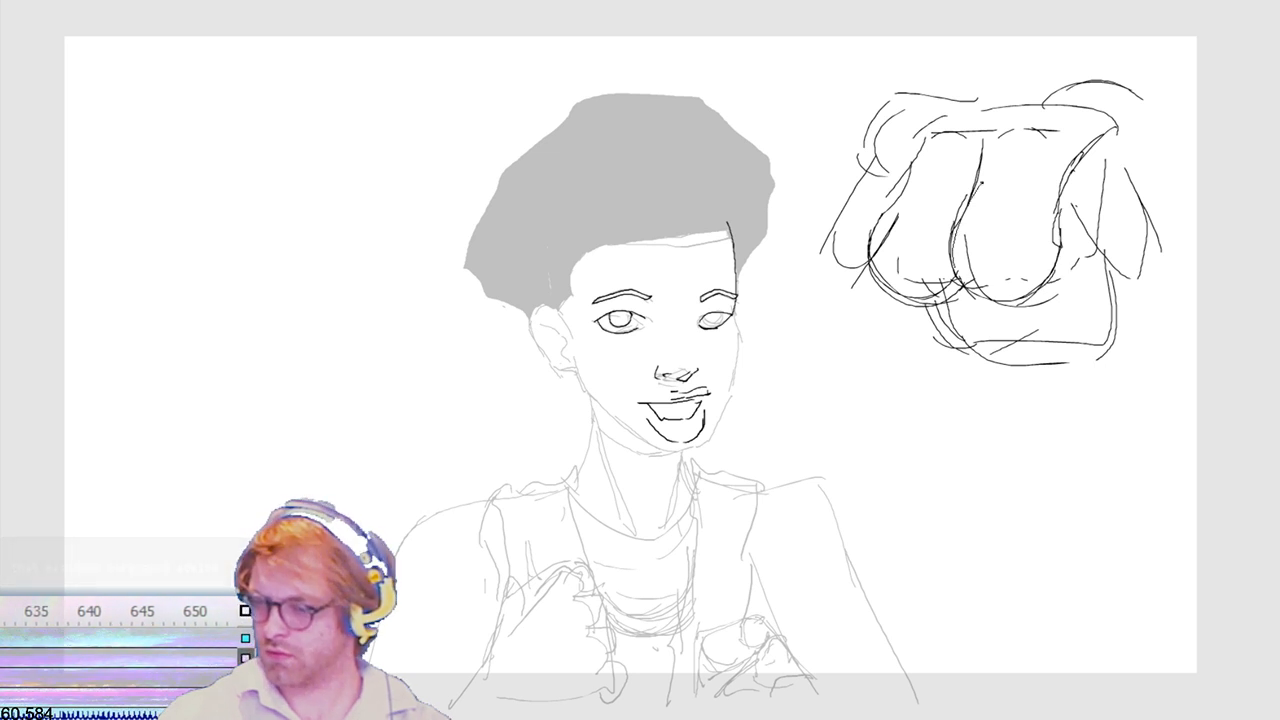
{"action": "mouse_move", "coordinate": [984, 172]}
{"action": "left_mouse_down"}
{"action": "mouse_move", "coordinate": [965, 207]}
{"action": "mouse_move", "coordinate": [984, 153]}
{"action": "mouse_move", "coordinate": [960, 210]}
{"action": "mouse_move", "coordinate": [951, 187]}
{"action": "mouse_move", "coordinate": [957, 252]}
{"action": "left_mouse_up"}
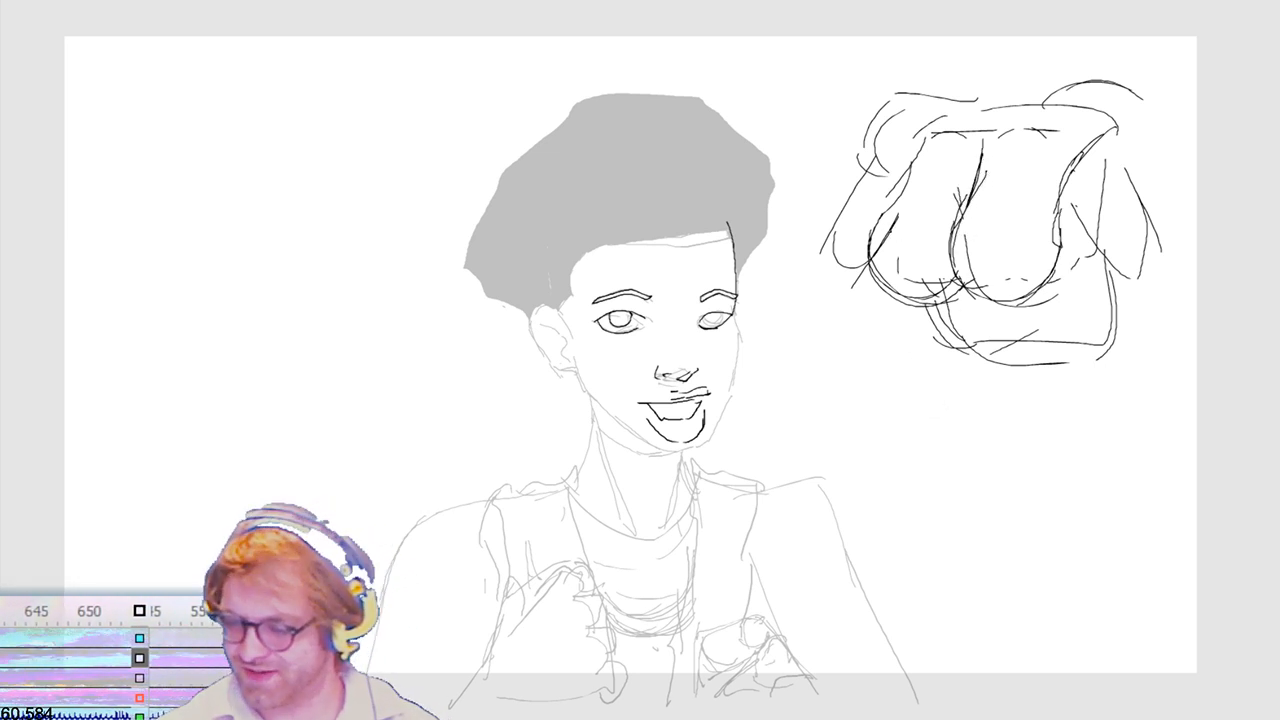
{"action": "mouse_move", "coordinate": [1004, 230]}
{"action": "left_mouse_down"}
{"action": "mouse_move", "coordinate": [1008, 254]}
{"action": "mouse_move", "coordinate": [998, 230]}
{"action": "left_mouse_up"}
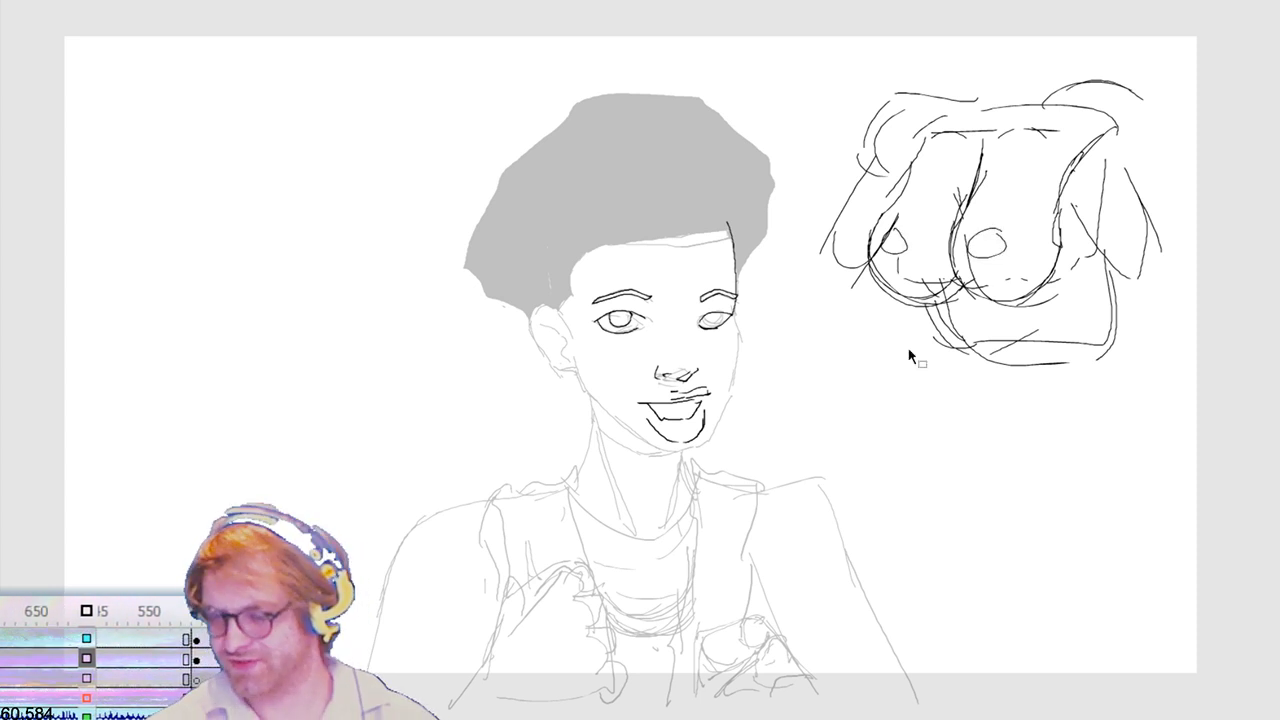
Step: Delete the whole torso doodle and undo the last extra stroke at the character's far eye
{"action": "left_click_drag", "start_coordinate": [1160, 80], "coordinate": [794, 434]}
{"action": "key", "text": "Delete"}
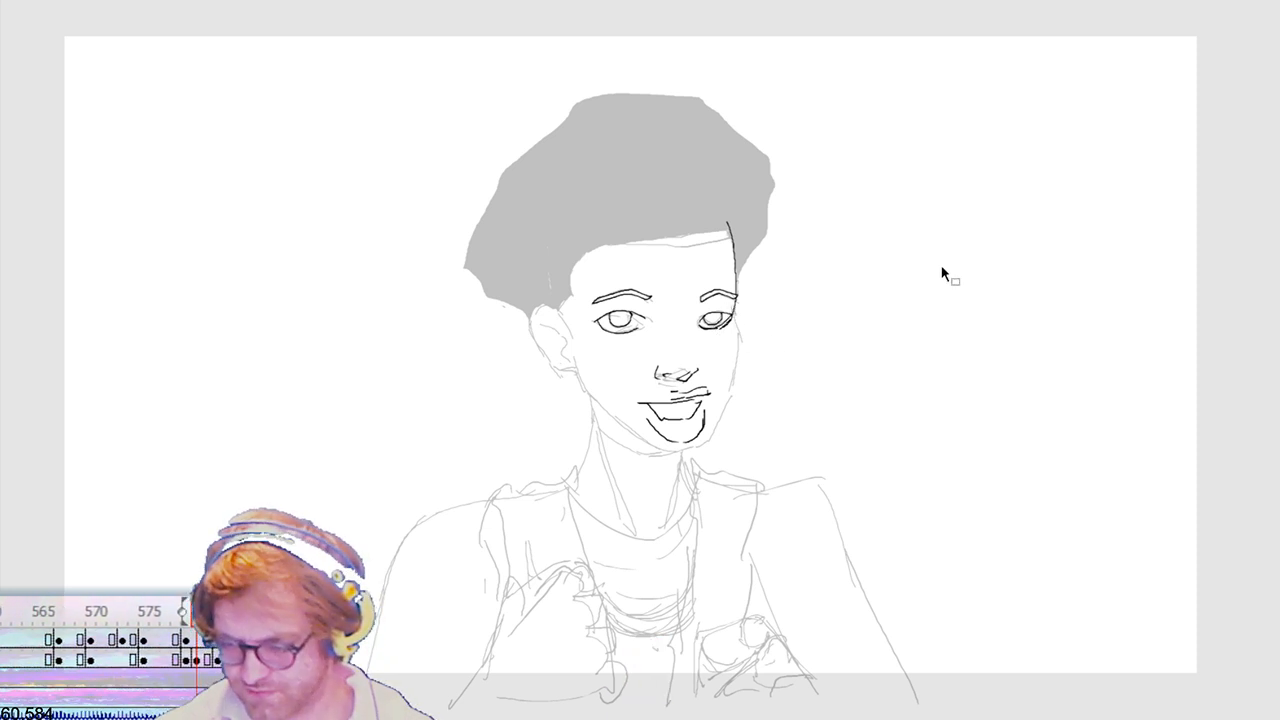
{"action": "key", "text": "ctrl+z"}
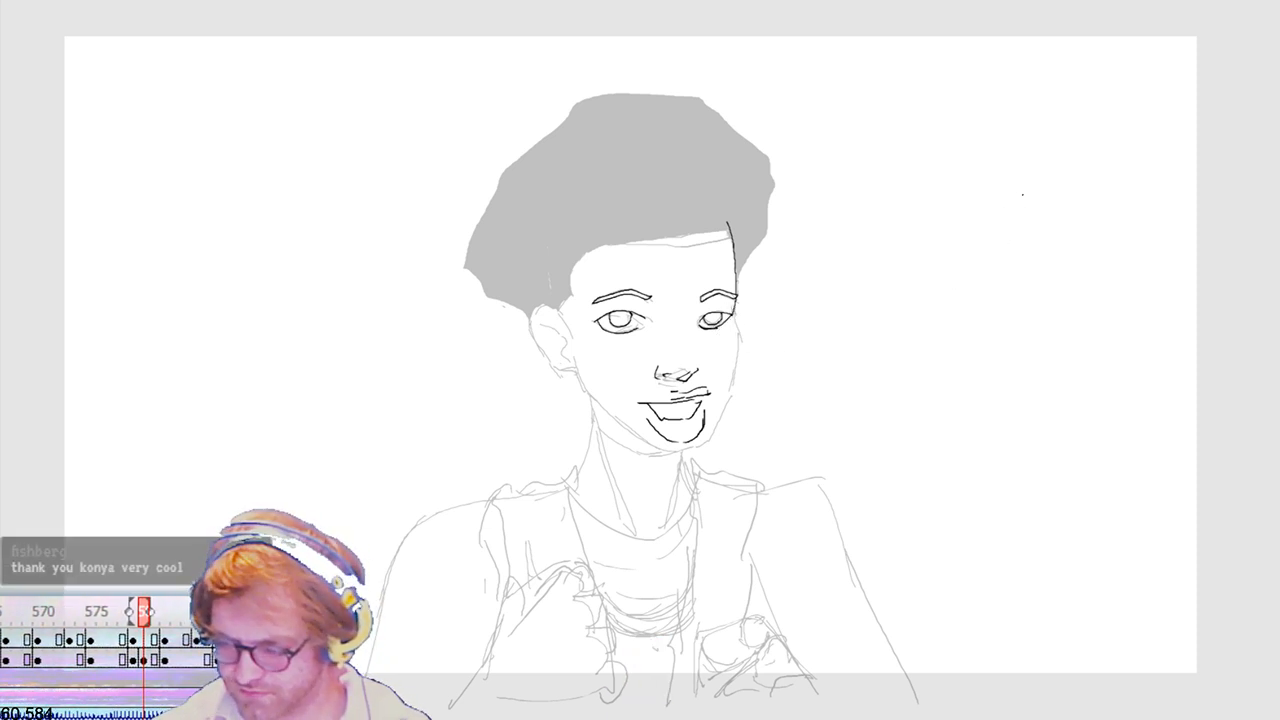
Step: Doodle a rounded form in side view beside the character, with a front-view round form and small inner mark next to it
{"action": "left_click_drag", "start_coordinate": [981, 370], "coordinate": [1017, 357]}
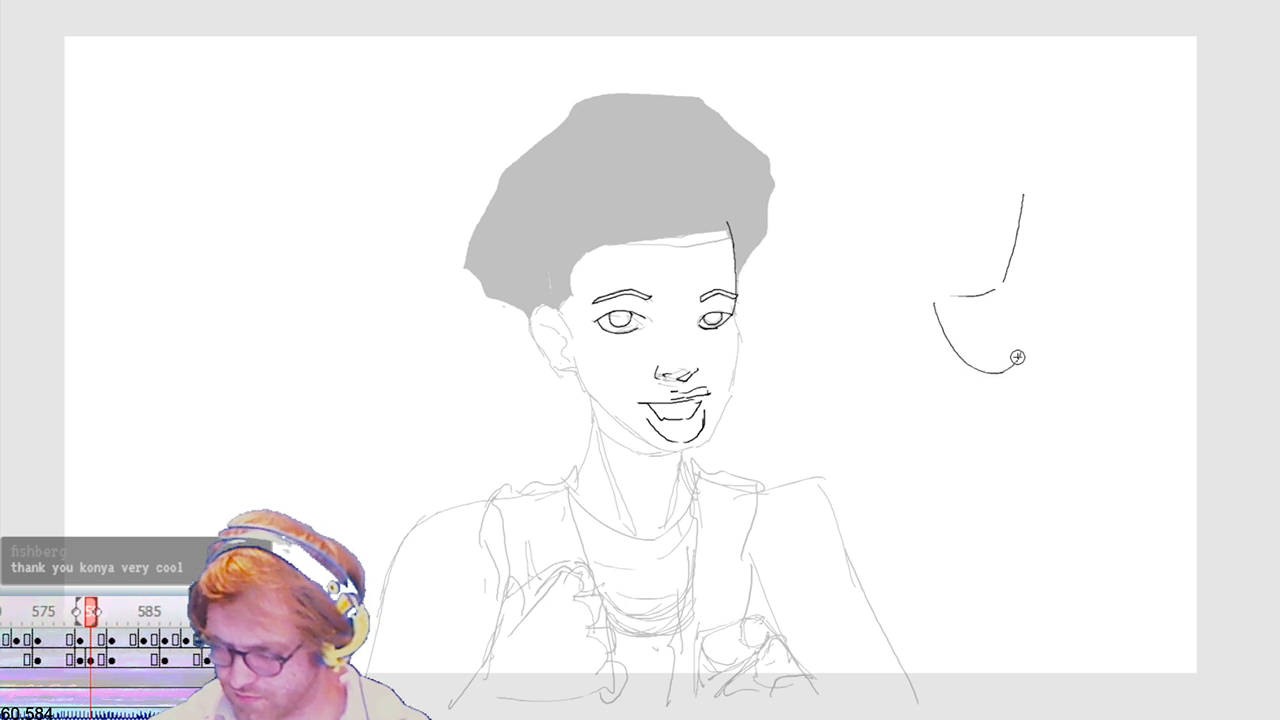
{"action": "left_click_drag", "start_coordinate": [952, 295], "coordinate": [1010, 284]}
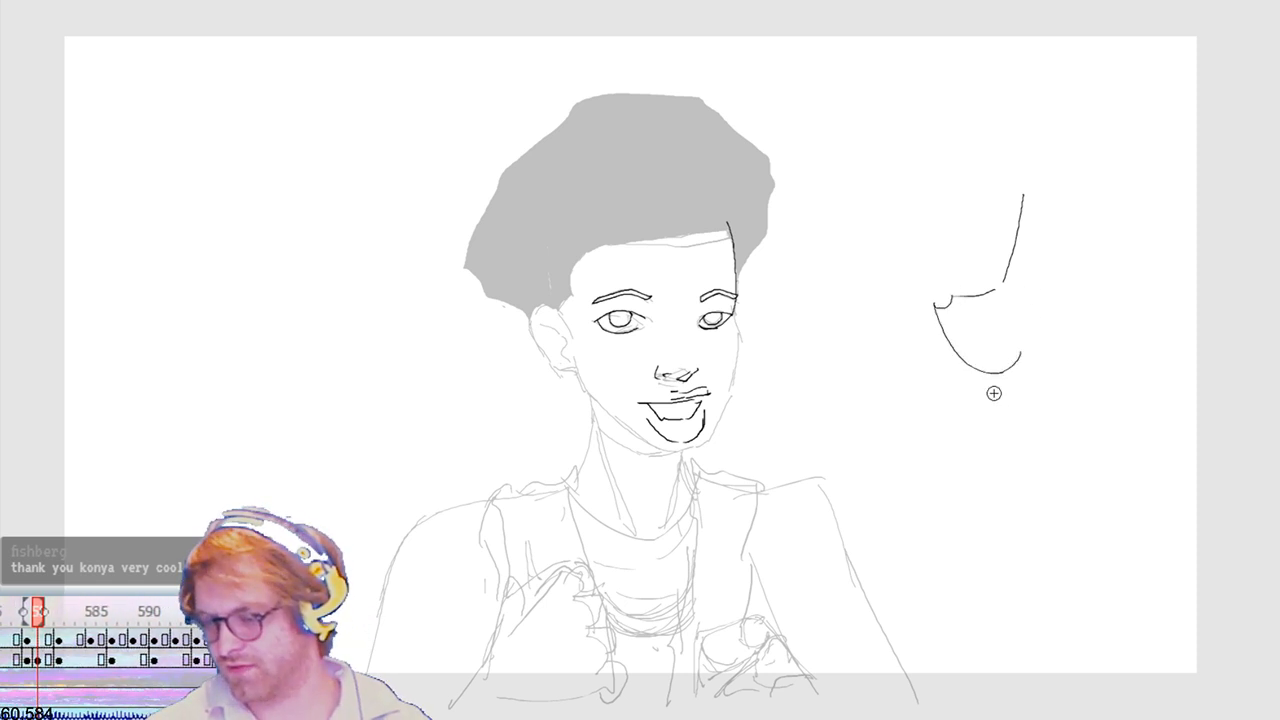
{"action": "mouse_move", "coordinate": [1088, 284]}
{"action": "left_mouse_down"}
{"action": "mouse_move", "coordinate": [1031, 329]}
{"action": "mouse_move", "coordinate": [1116, 334]}
{"action": "left_mouse_up"}
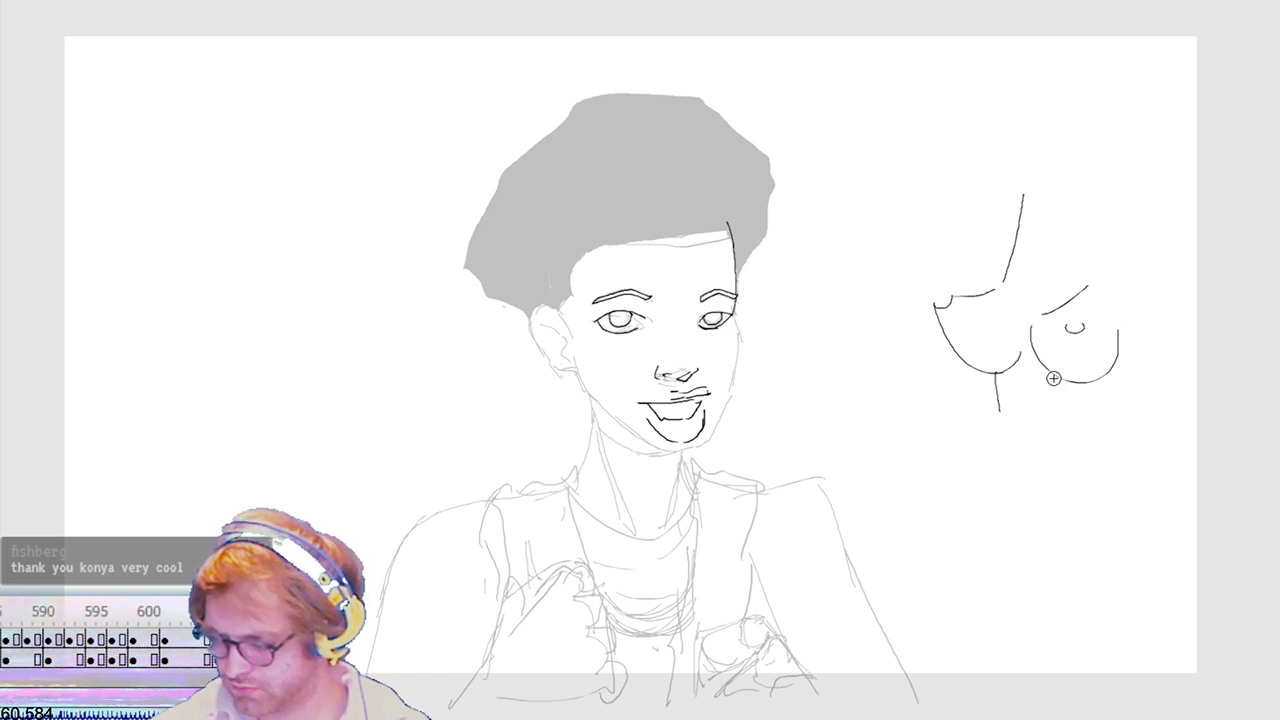
{"action": "mouse_move", "coordinate": [1034, 317]}
{"action": "left_mouse_down"}
{"action": "mouse_move", "coordinate": [1062, 298]}
{"action": "mouse_move", "coordinate": [1117, 335]}
{"action": "left_mouse_up"}
Step: Delete the long slanted line above the side-view form and replace it with a short arched stroke
{"action": "left_click_drag", "start_coordinate": [1051, 157], "coordinate": [994, 286]}
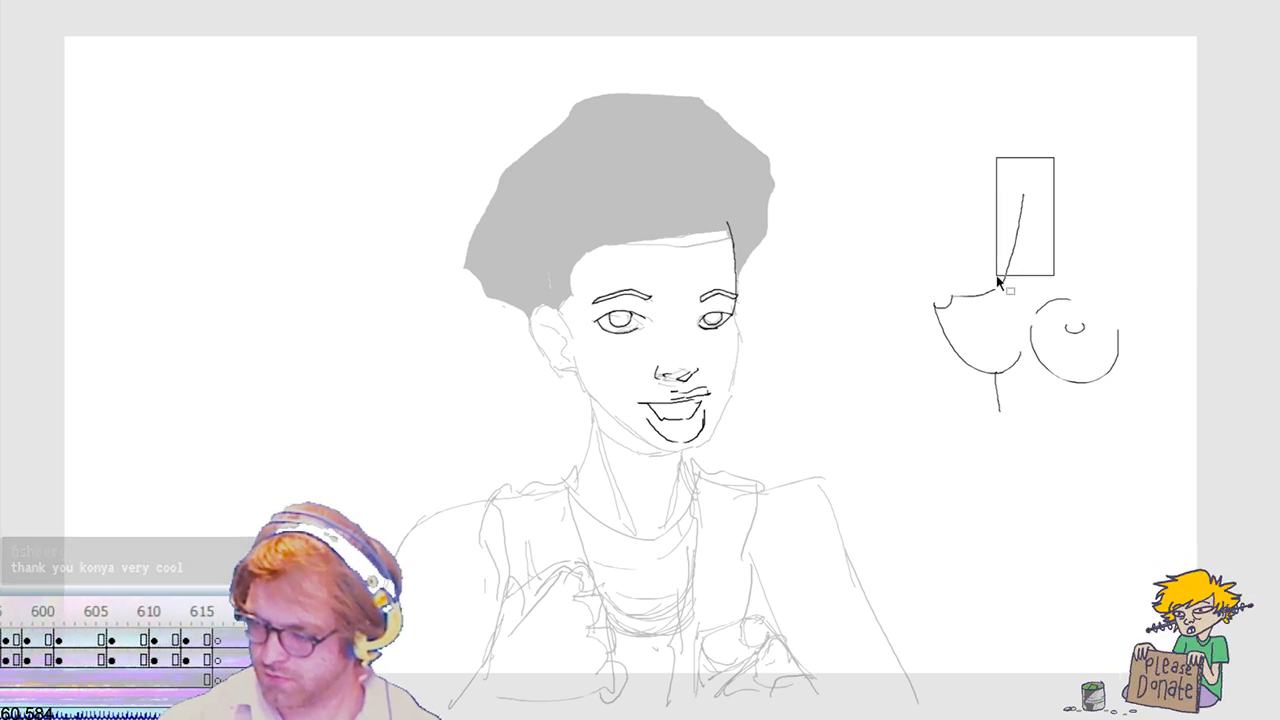
{"action": "key", "text": "ctrl+d"}
{"action": "key", "text": "Delete"}
{"action": "left_click_drag", "start_coordinate": [1031, 229], "coordinate": [955, 271]}
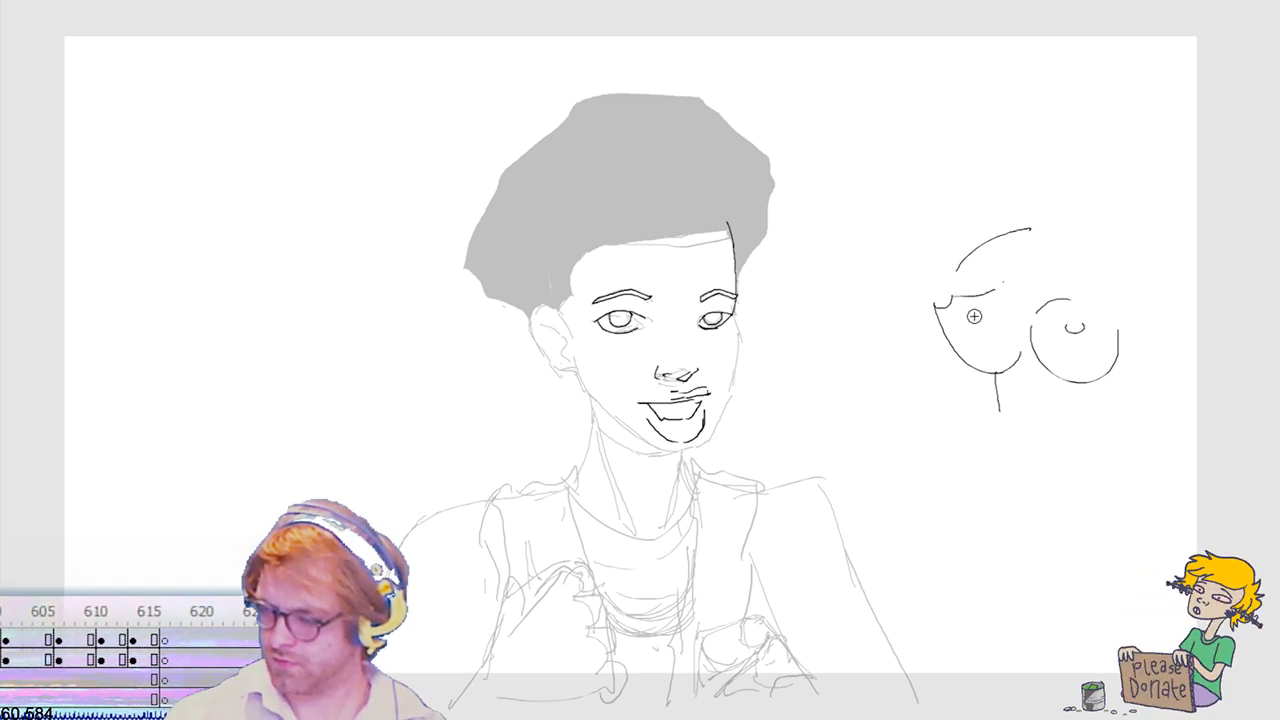
{"action": "key", "text": "ctrl+z"}
{"action": "left_click_drag", "start_coordinate": [1028, 243], "coordinate": [962, 256]}
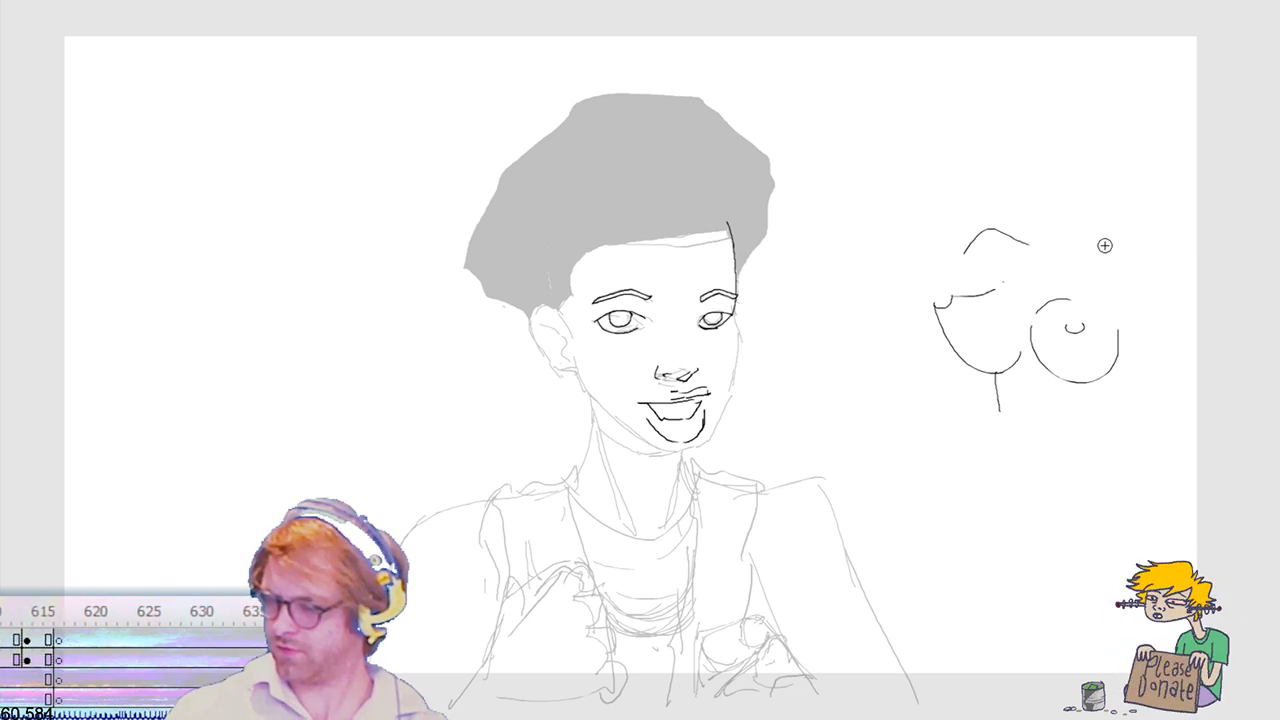
Step: Try shoulder and arm lines beside the two rounded forms, undo them, and delete the whole doodle
{"action": "mouse_move", "coordinate": [1100, 244]}
{"action": "left_mouse_down"}
{"action": "mouse_move", "coordinate": [1135, 250]}
{"action": "mouse_move", "coordinate": [1222, 314]}
{"action": "left_mouse_up"}
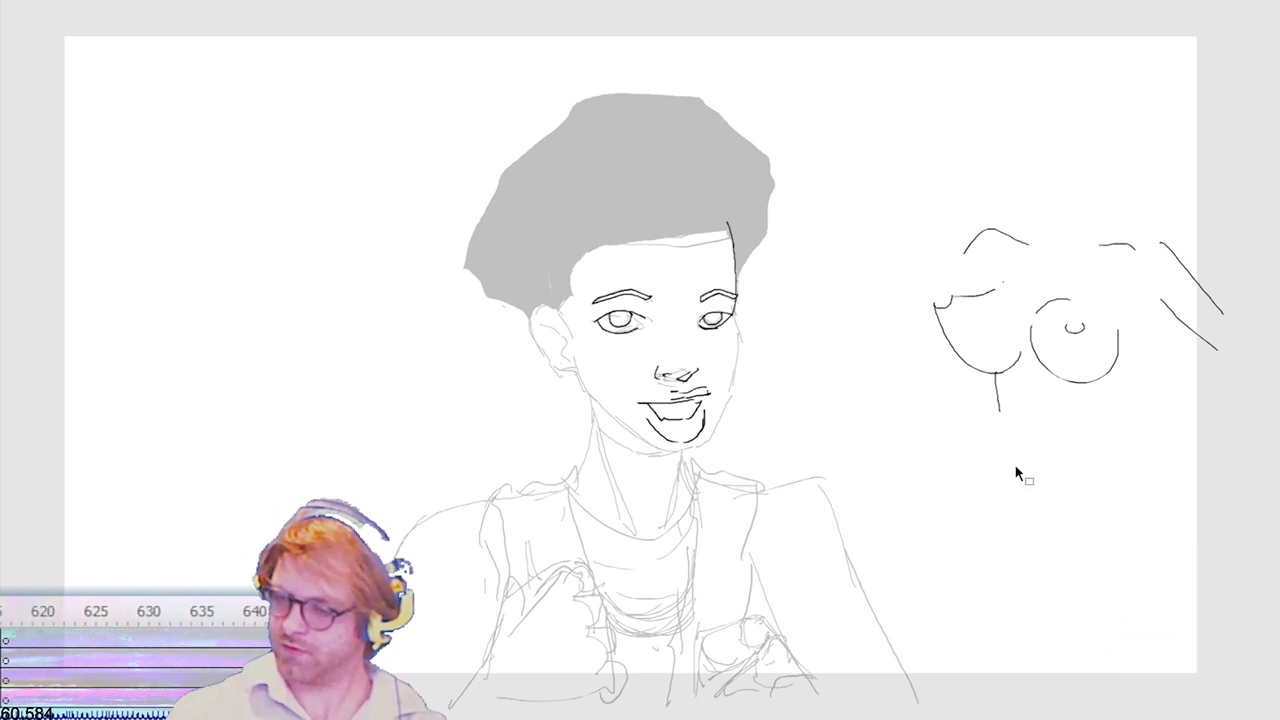
{"action": "key", "text": "ctrl+z"}
{"action": "key", "text": "ctrl+z"}
{"action": "left_click_drag", "start_coordinate": [925, 440], "coordinate": [1200, 170]}
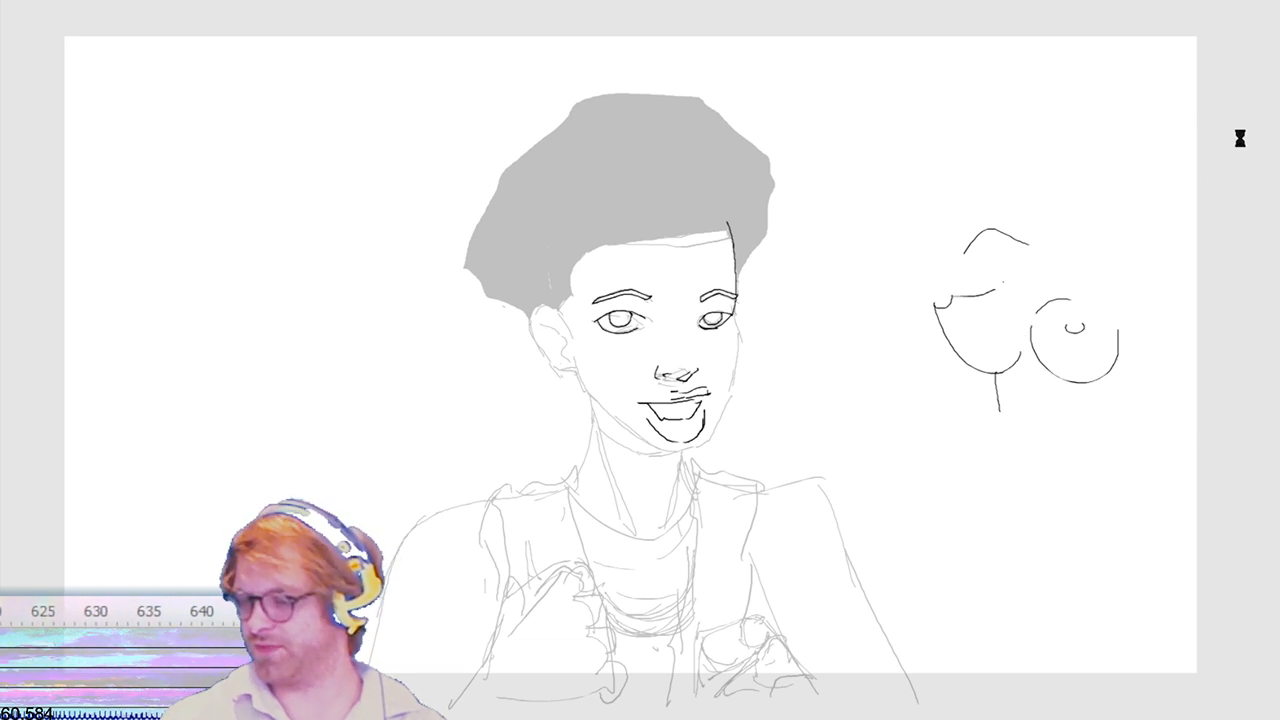
{"action": "key", "text": "Delete"}
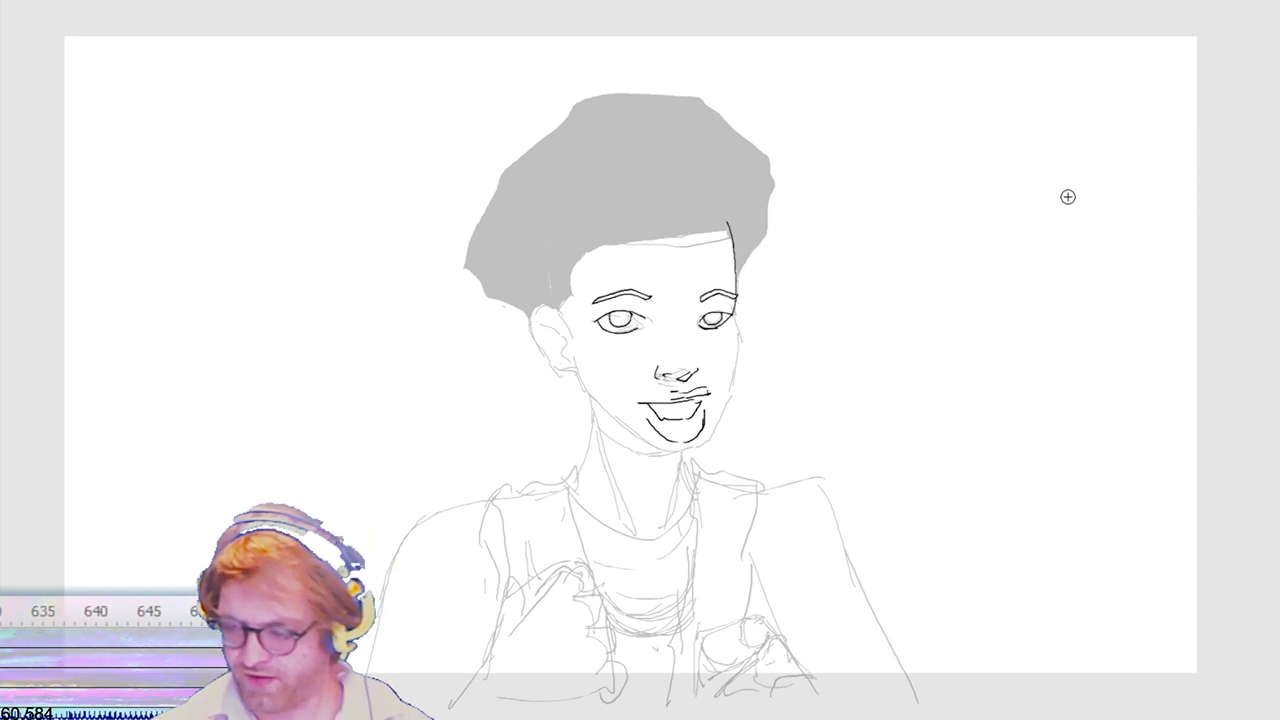
Step: Doodle a large rounded form beside the character with a slanting upper contour and a deep curved underside
{"action": "left_click_drag", "start_coordinate": [1056, 132], "coordinate": [971, 194]}
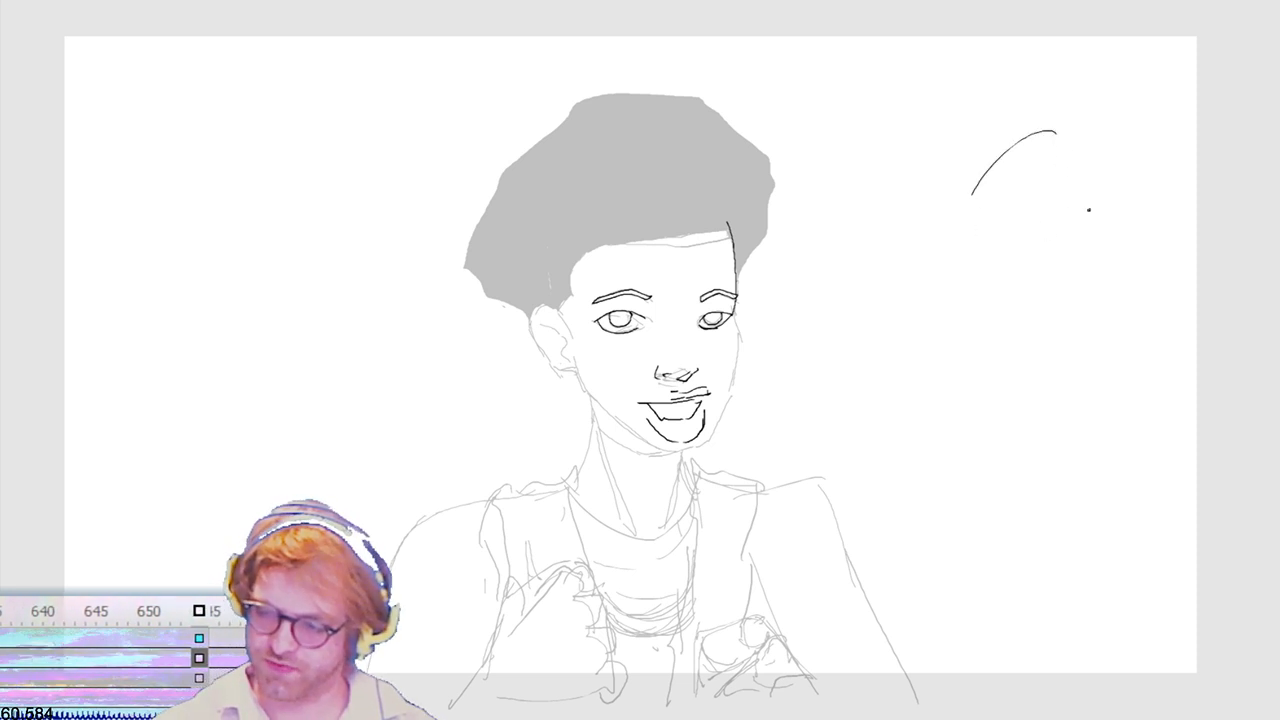
{"action": "left_click_drag", "start_coordinate": [1089, 210], "coordinate": [981, 283]}
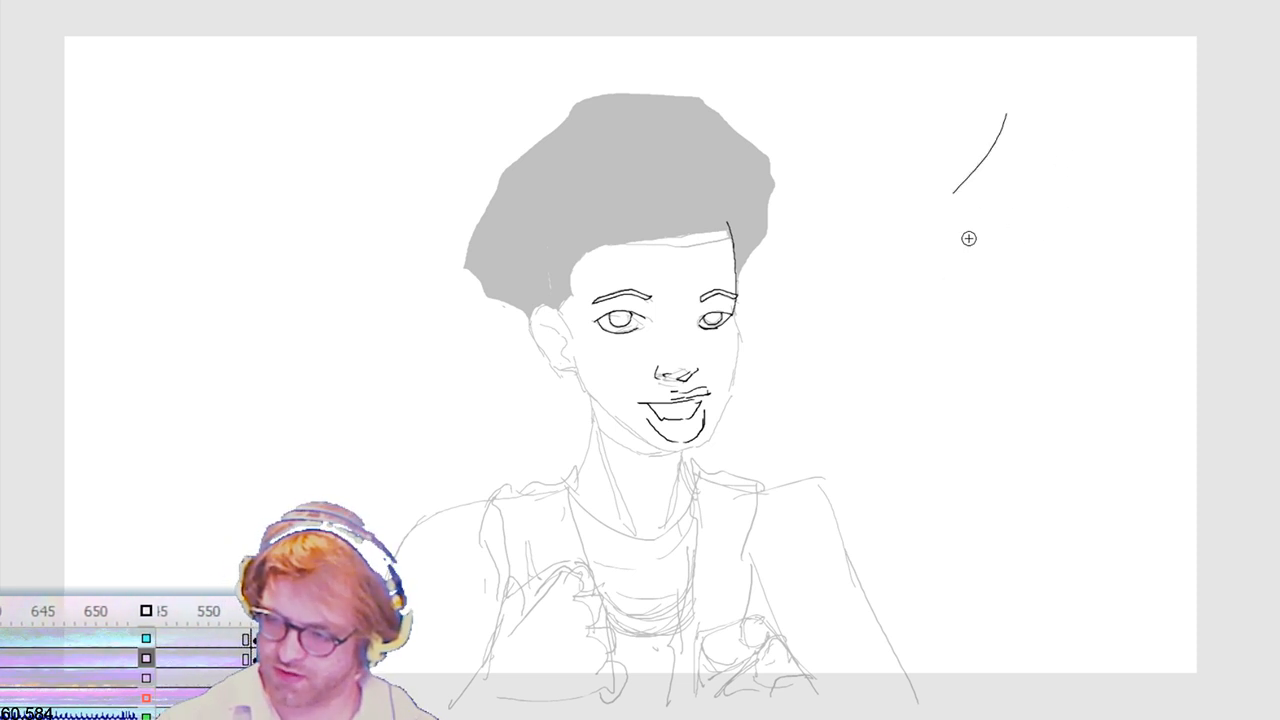
{"action": "left_click_drag", "start_coordinate": [1061, 262], "coordinate": [974, 331]}
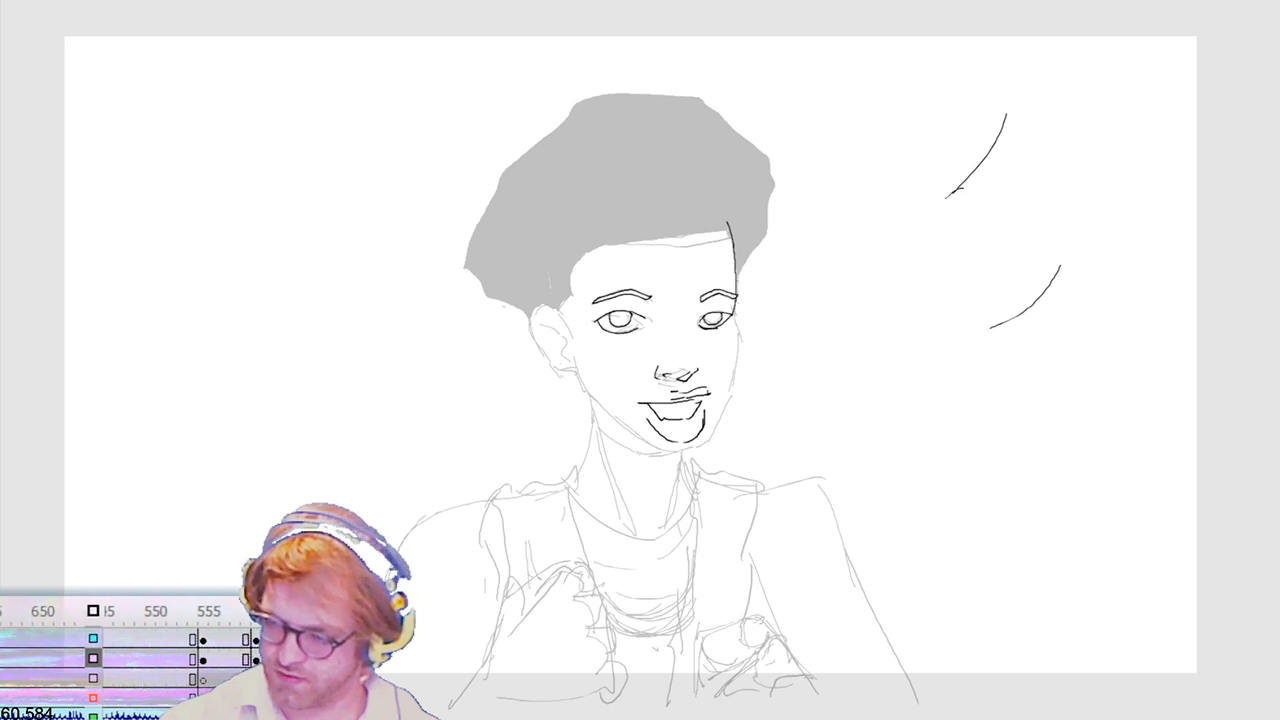
{"action": "left_click_drag", "start_coordinate": [891, 313], "coordinate": [1007, 325]}
{"action": "left_click_drag", "start_coordinate": [922, 205], "coordinate": [955, 328]}
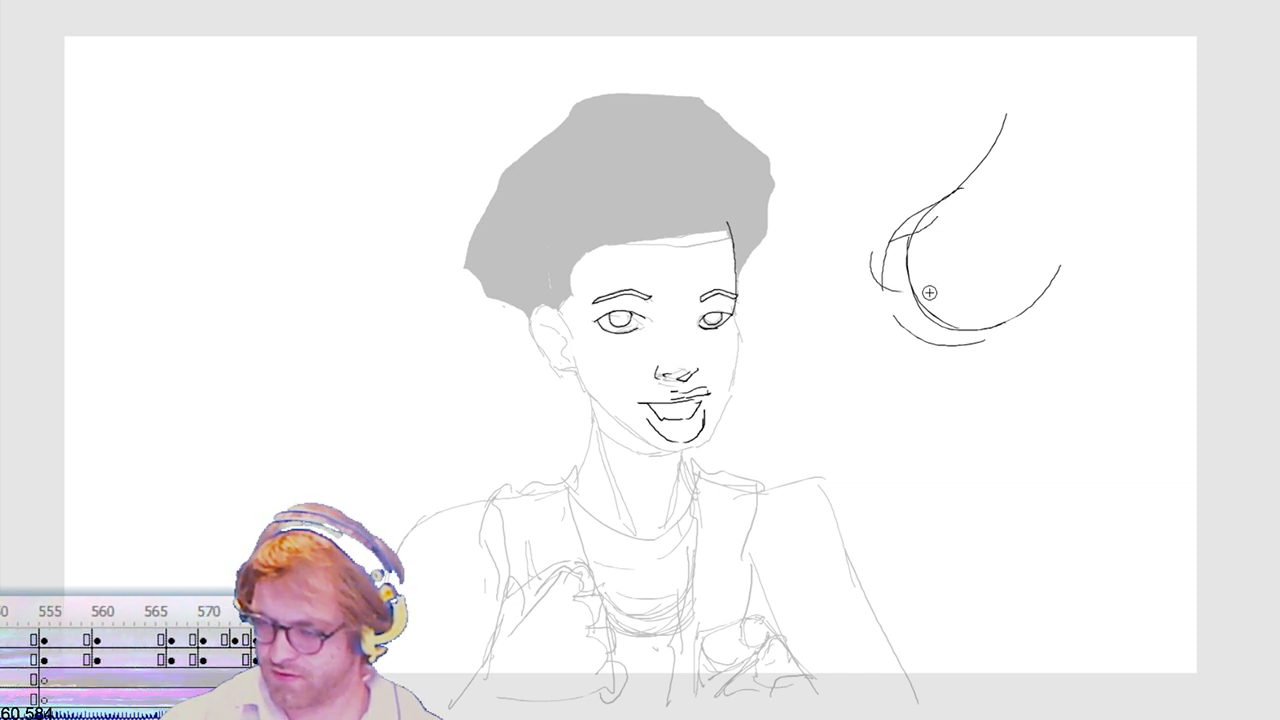
Step: Add a smaller rounded form with a nub to the doodle, retrace its deep curved underside, and delete most of the doodle
{"action": "left_click_drag", "start_coordinate": [929, 292], "coordinate": [881, 248]}
{"action": "left_click_drag", "start_coordinate": [954, 263], "coordinate": [943, 226]}
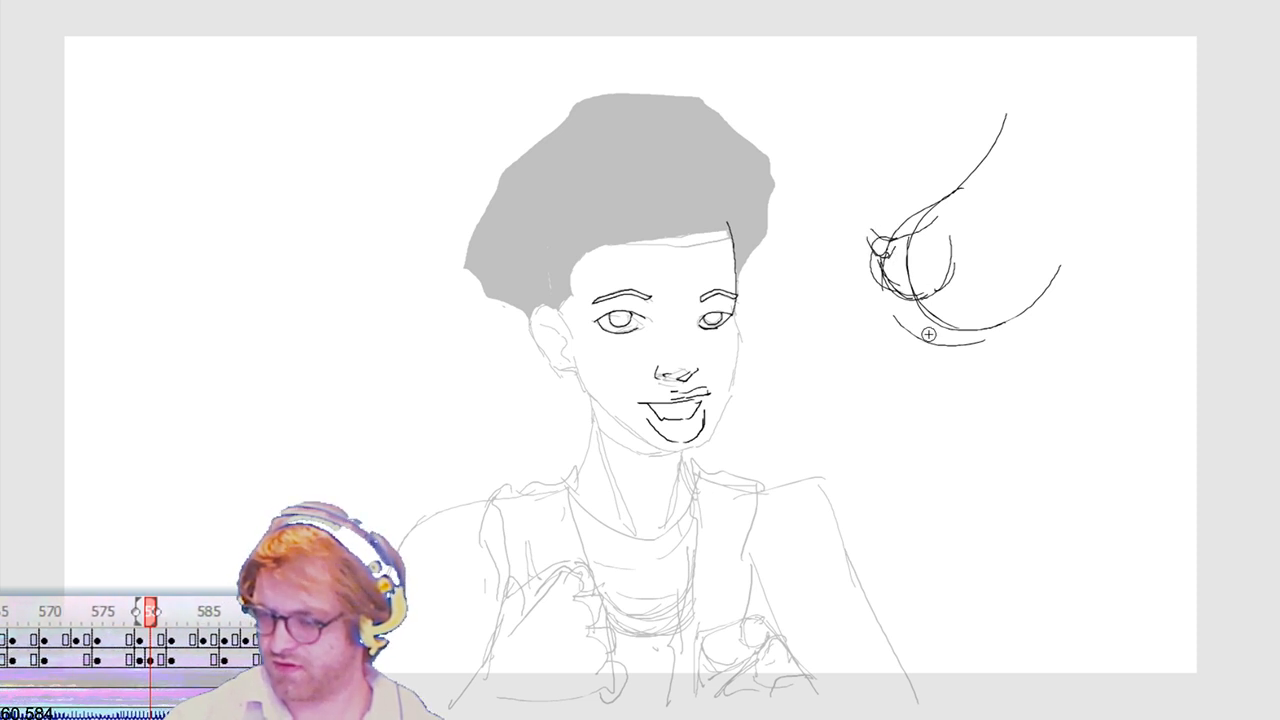
{"action": "left_click_drag", "start_coordinate": [906, 300], "coordinate": [990, 328]}
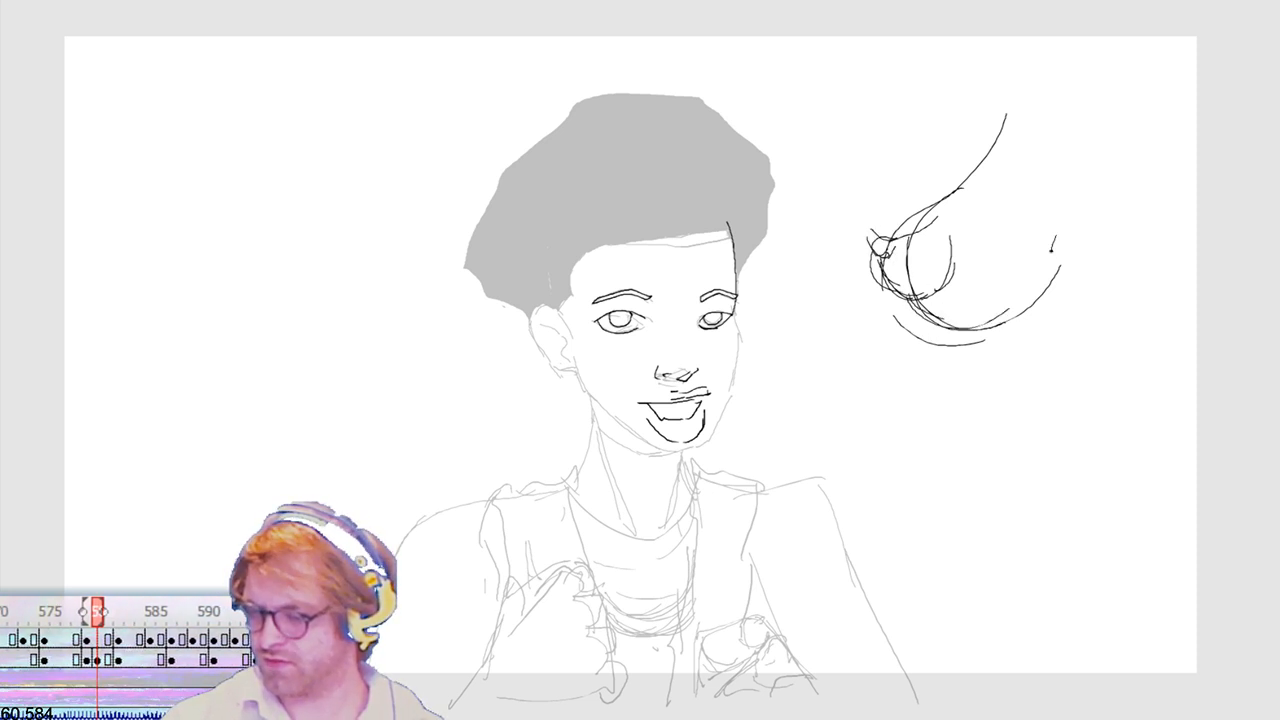
{"action": "left_click_drag", "start_coordinate": [1052, 243], "coordinate": [970, 328]}
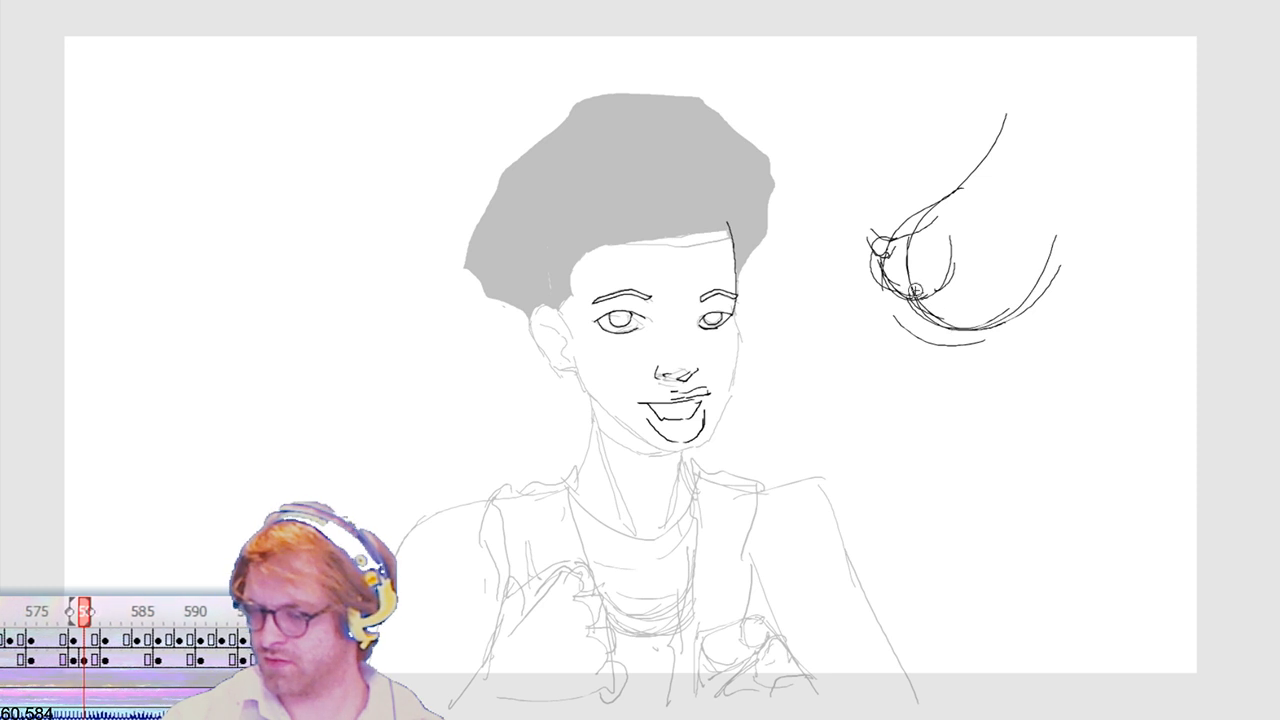
{"action": "left_click", "coordinate": [961, 192]}
{"action": "key", "text": "Delete"}
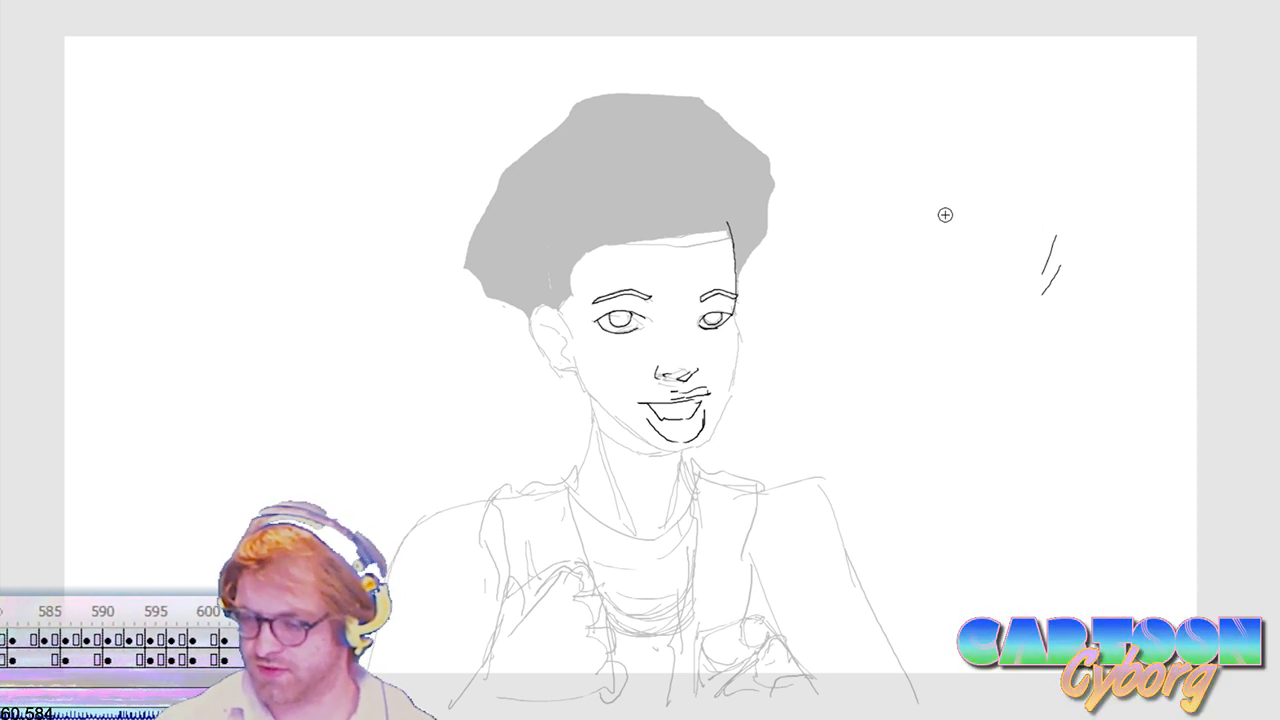
Step: Doodle a drooping side-view form with a small pointed nub, a deep curved underside and a long slanting upper contour
{"action": "mouse_move", "coordinate": [943, 214]}
{"action": "left_mouse_down"}
{"action": "mouse_move", "coordinate": [895, 280]}
{"action": "mouse_move", "coordinate": [963, 251]}
{"action": "left_mouse_up"}
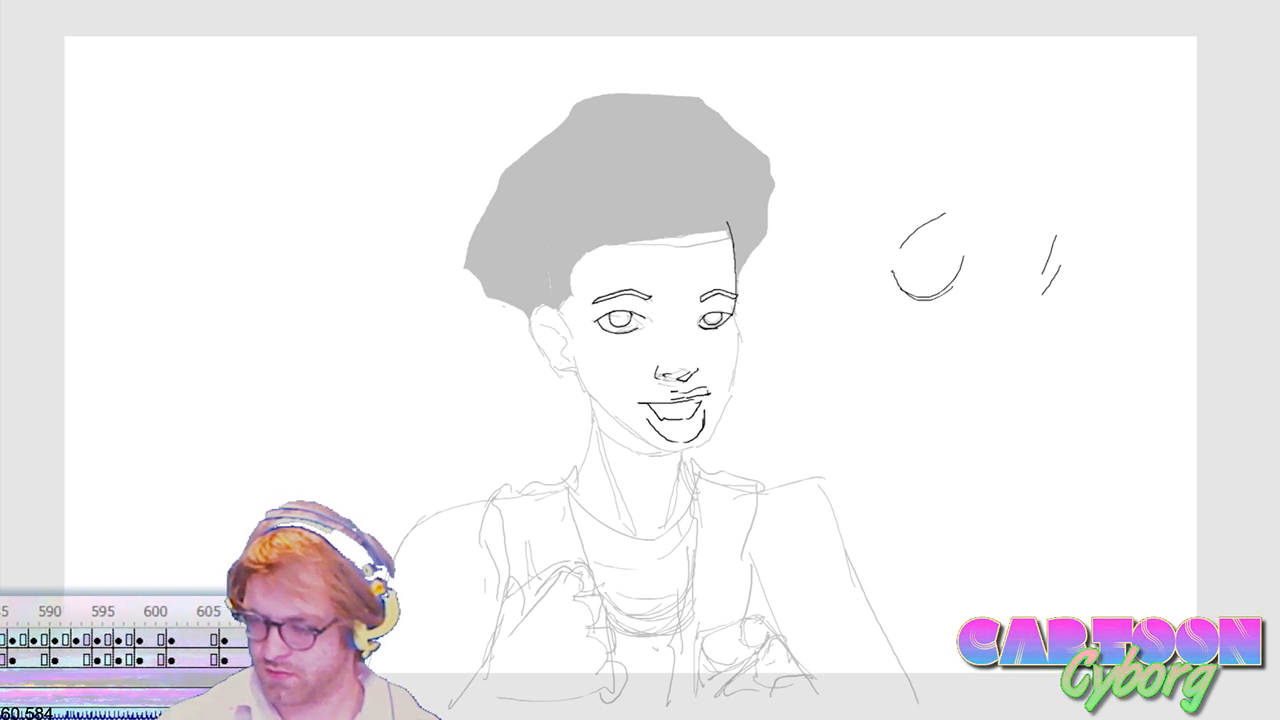
{"action": "mouse_move", "coordinate": [890, 266]}
{"action": "left_mouse_down"}
{"action": "mouse_move", "coordinate": [872, 254]}
{"action": "mouse_move", "coordinate": [905, 236]}
{"action": "left_mouse_up"}
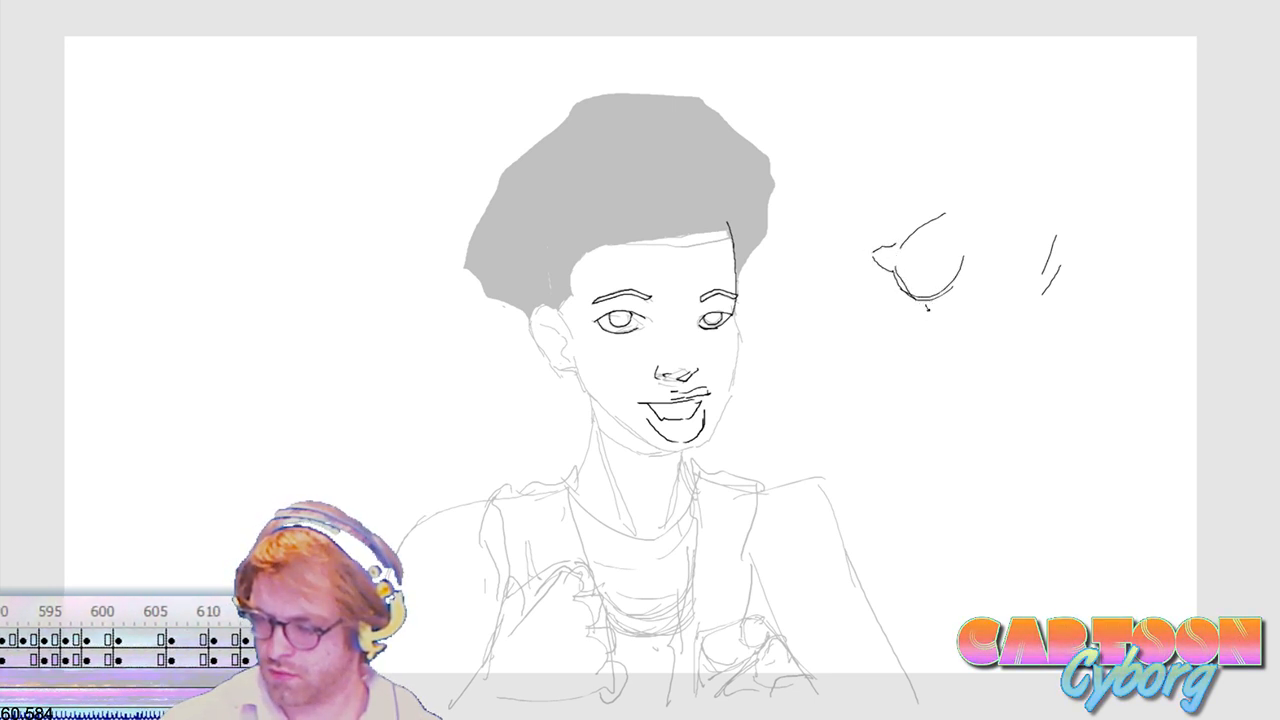
{"action": "mouse_move", "coordinate": [920, 297]}
{"action": "left_mouse_down"}
{"action": "mouse_move", "coordinate": [992, 378]}
{"action": "mouse_move", "coordinate": [1045, 386]}
{"action": "left_mouse_up"}
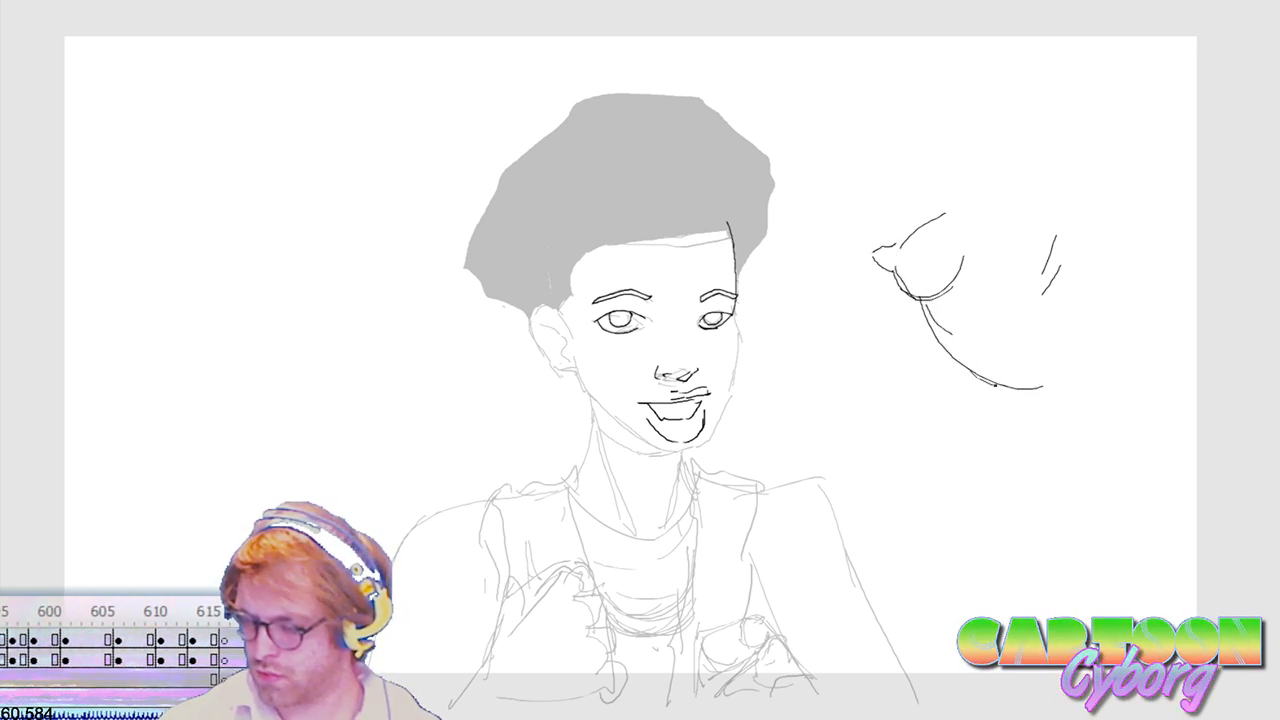
{"action": "mouse_move", "coordinate": [1113, 231]}
{"action": "left_mouse_down"}
{"action": "mouse_move", "coordinate": [1104, 285]}
{"action": "mouse_move", "coordinate": [1050, 380]}
{"action": "left_mouse_up"}
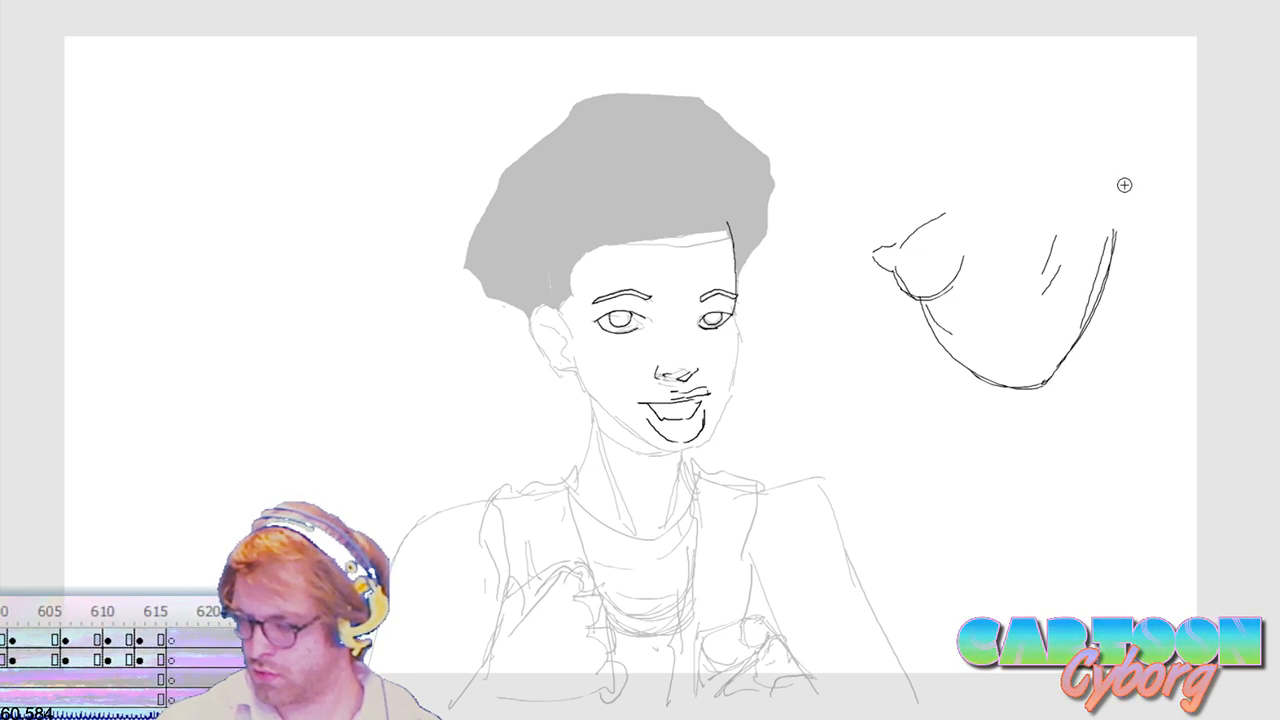
{"action": "mouse_move", "coordinate": [1132, 165]}
{"action": "left_mouse_down"}
{"action": "mouse_move", "coordinate": [1076, 90]}
{"action": "mouse_move", "coordinate": [970, 205]}
{"action": "left_mouse_up"}
{"action": "left_click_drag", "start_coordinate": [1074, 92], "coordinate": [940, 224]}
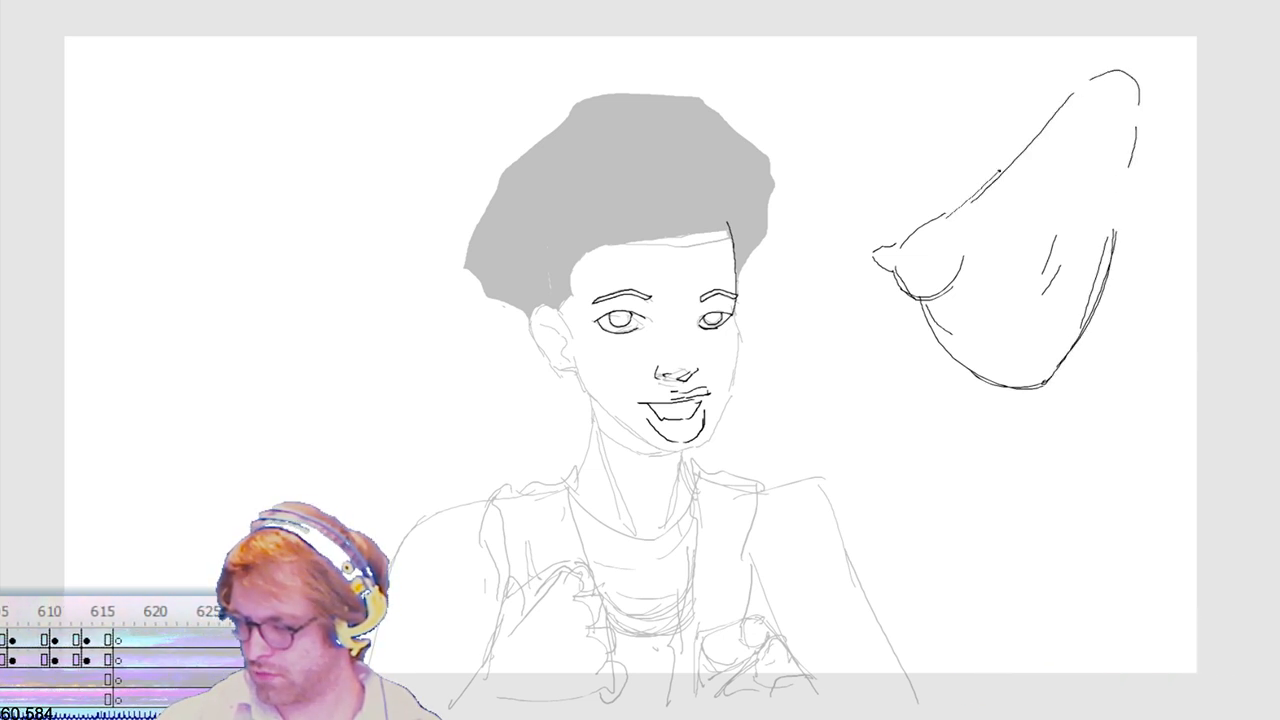
{"action": "left_click_drag", "start_coordinate": [1088, 48], "coordinate": [968, 188]}
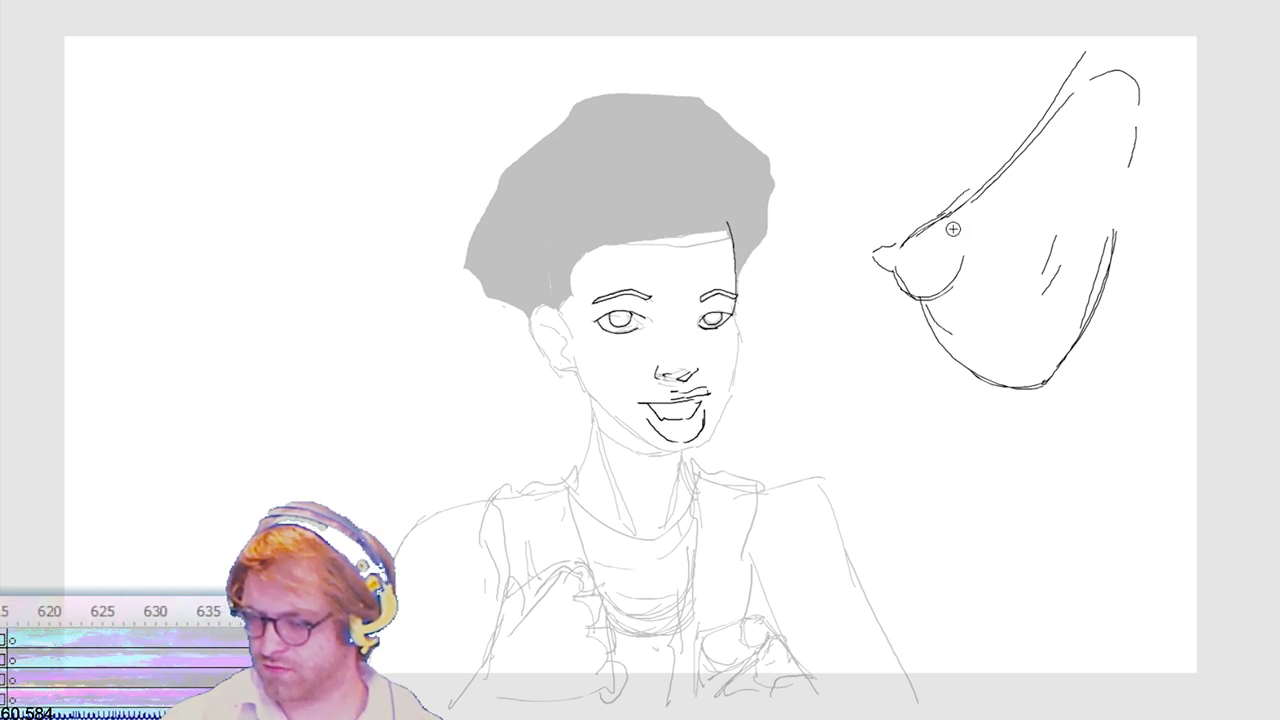
Step: Redraw the stroke above the nub, delete the inner arcs, and clean up the lower contour of the drooping form
{"action": "left_click_drag", "start_coordinate": [906, 171], "coordinate": [957, 263]}
{"action": "key", "text": "Delete"}
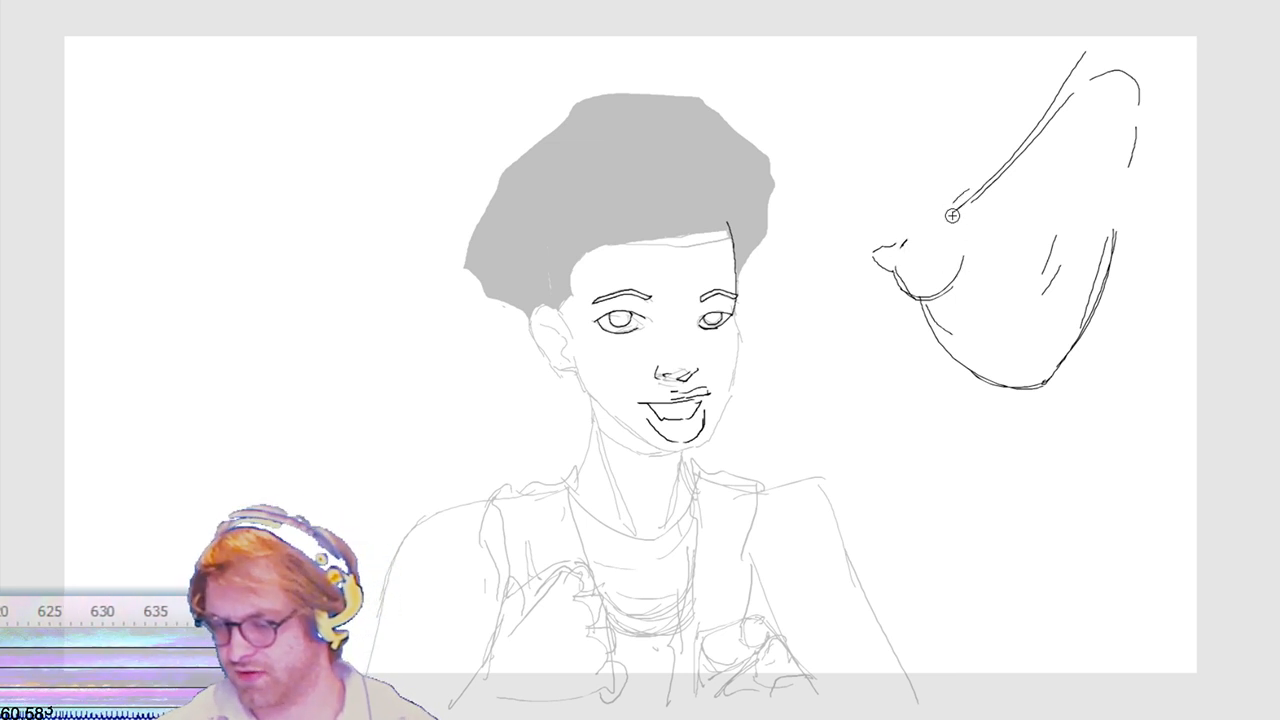
{"action": "left_click_drag", "start_coordinate": [951, 209], "coordinate": [902, 250]}
{"action": "left_click_drag", "start_coordinate": [1008, 248], "coordinate": [910, 306]}
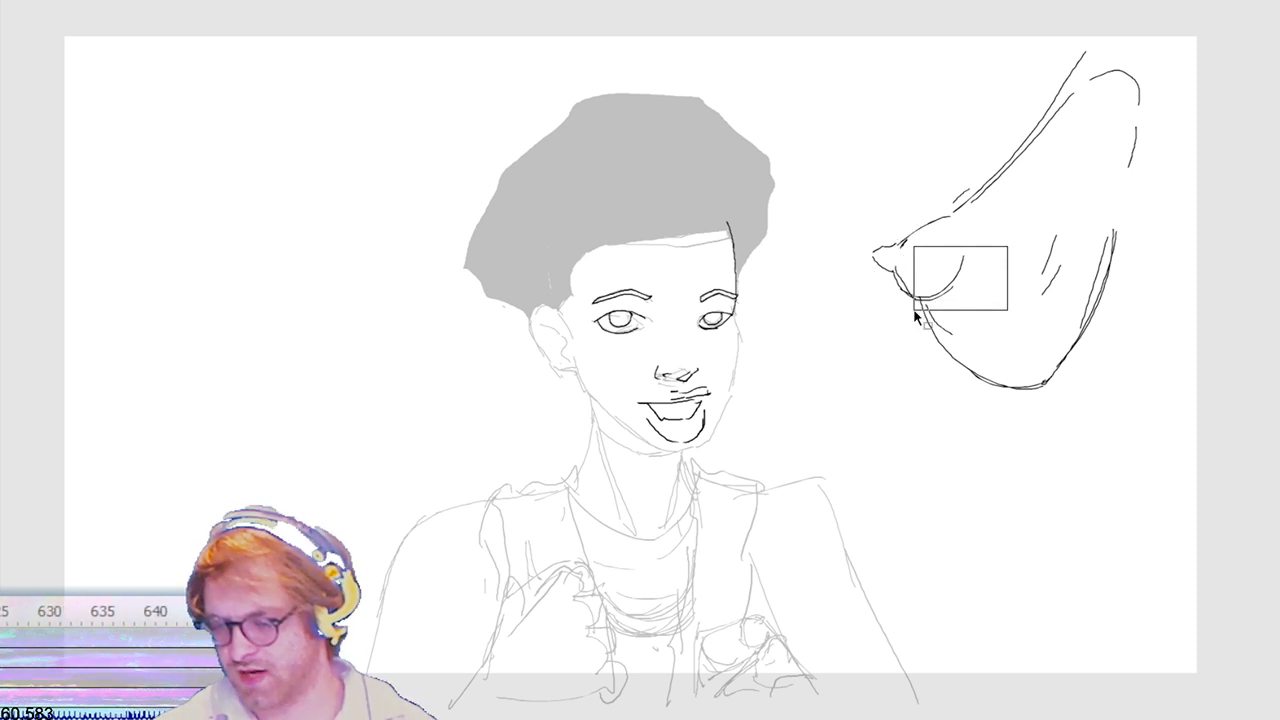
{"action": "key", "text": "Delete"}
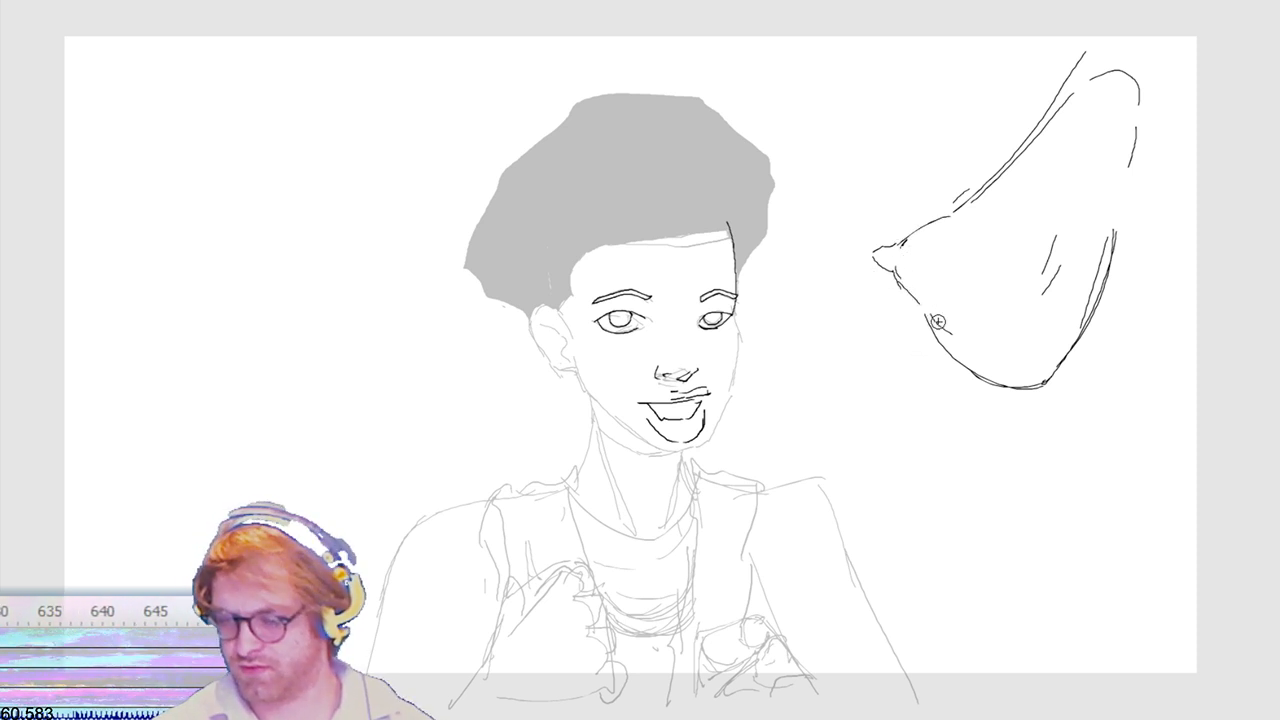
{"action": "left_click_drag", "start_coordinate": [936, 322], "coordinate": [912, 300]}
{"action": "key", "text": "Delete"}
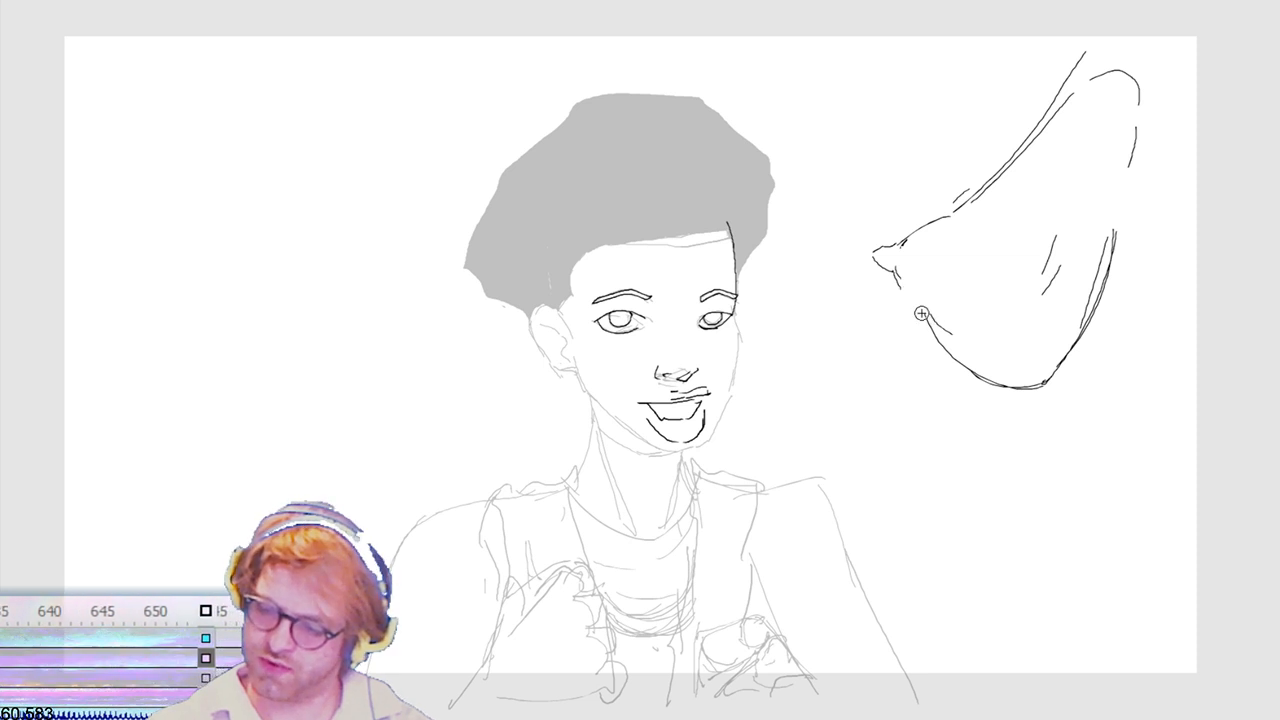
{"action": "left_click_drag", "start_coordinate": [1045, 372], "coordinate": [925, 316]}
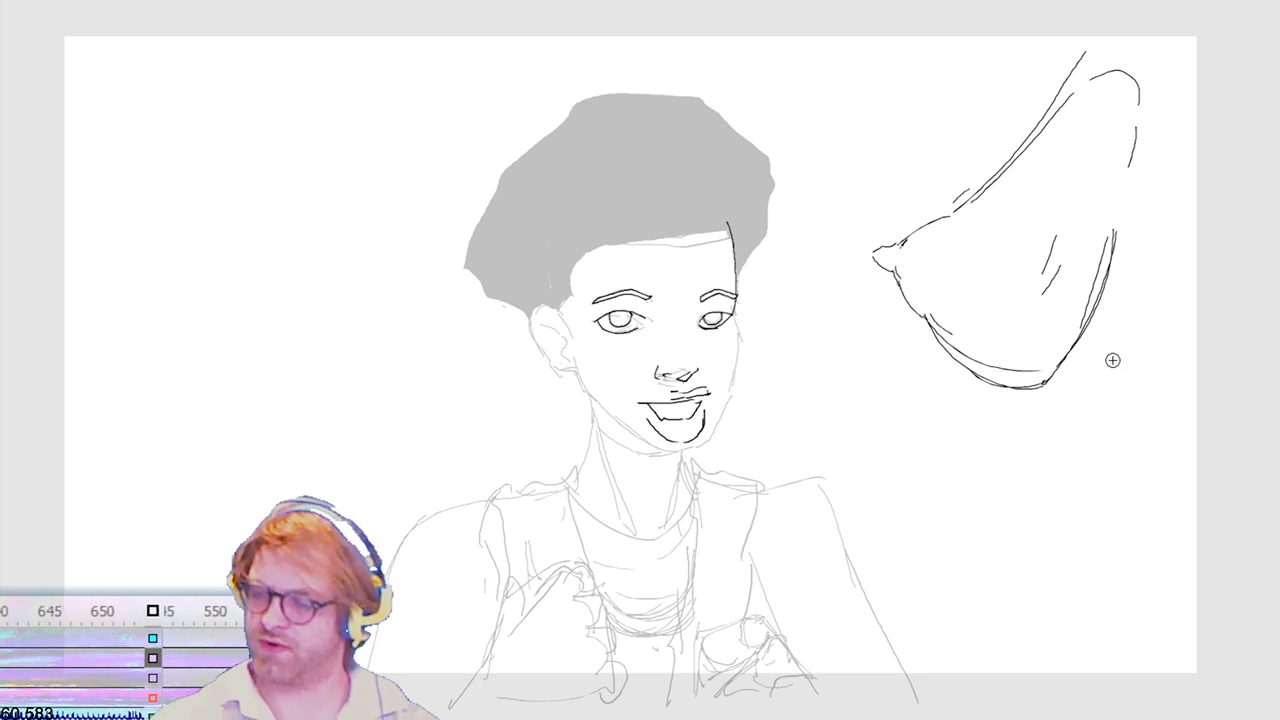
Step: Delete the whole drooping side-view doodle beside the character
{"action": "left_click_drag", "start_coordinate": [886, 420], "coordinate": [1198, 32]}
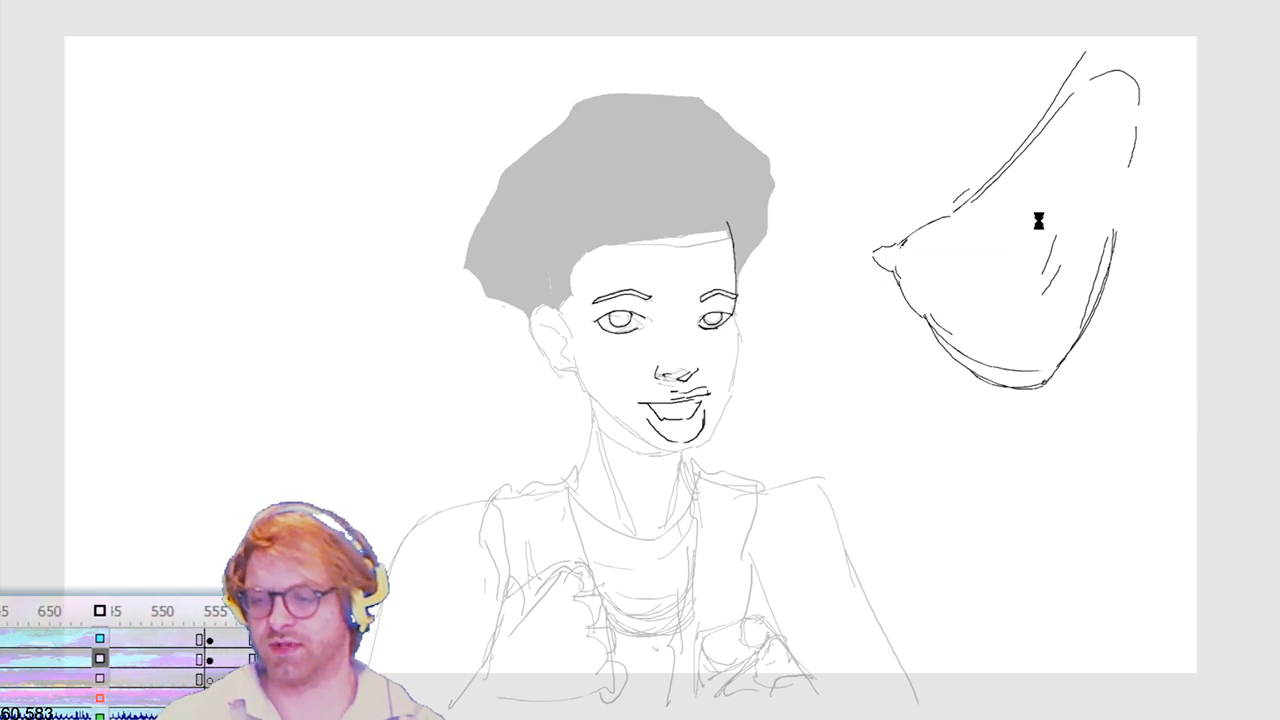
{"action": "key", "text": "Delete"}
{"action": "left_click_drag", "start_coordinate": [968, 190], "coordinate": [840, 350]}
{"action": "key", "text": "Delete"}
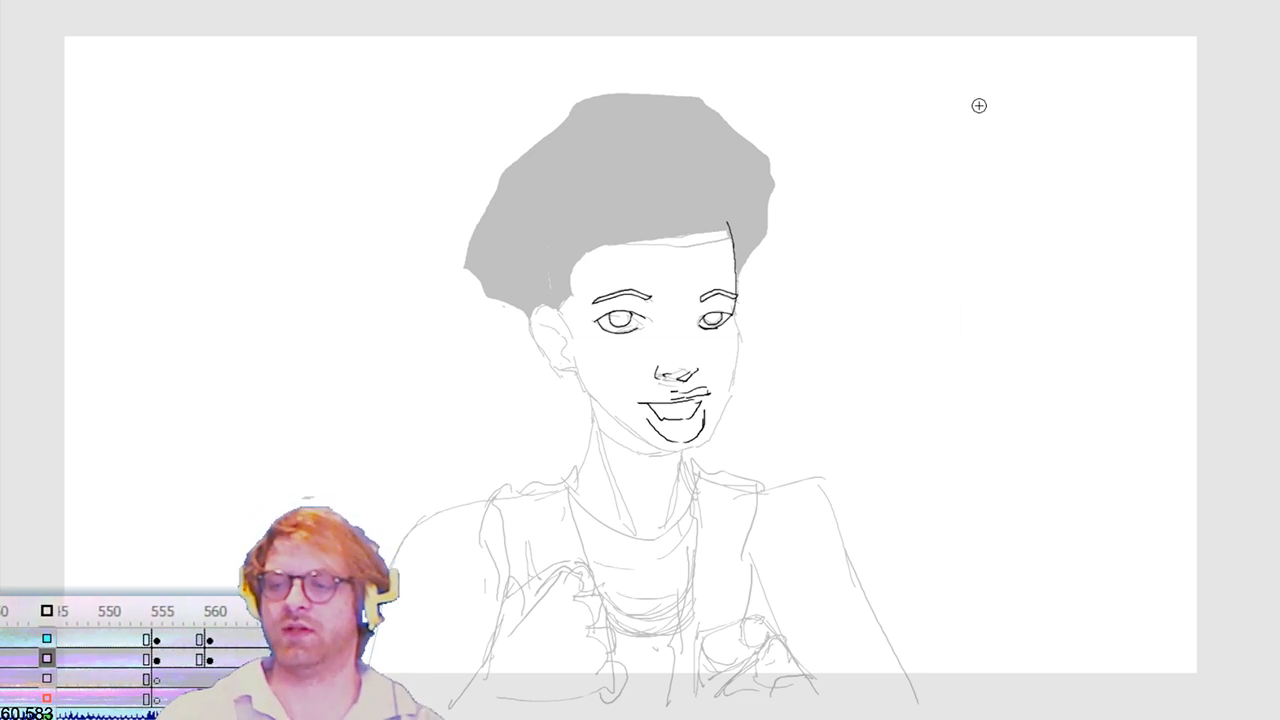
Step: Doodle an elongated oval beside the character, hanging between two long slanted guide lines
{"action": "left_click_drag", "start_coordinate": [979, 105], "coordinate": [928, 272]}
{"action": "mouse_move", "coordinate": [1076, 152]}
{"action": "left_mouse_down"}
{"action": "mouse_move", "coordinate": [1046, 271]}
{"action": "mouse_move", "coordinate": [1004, 358]}
{"action": "left_mouse_up"}
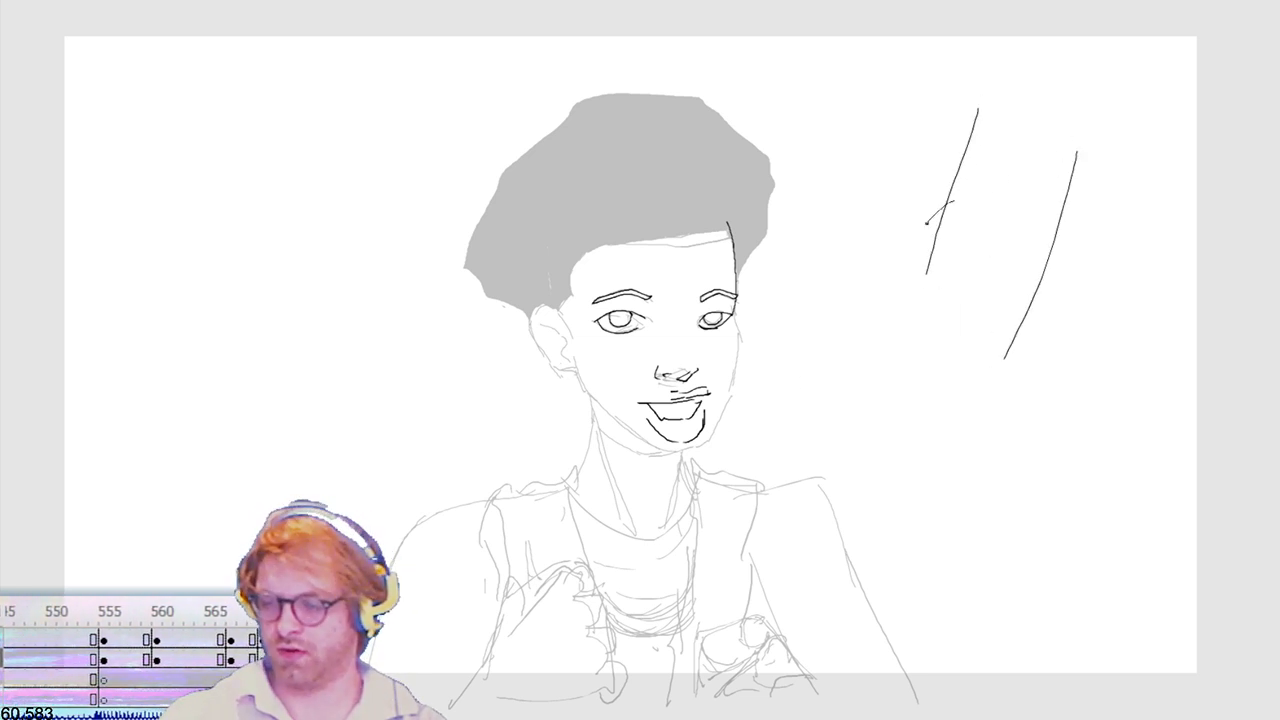
{"action": "mouse_move", "coordinate": [930, 220]}
{"action": "left_mouse_down"}
{"action": "mouse_move", "coordinate": [1008, 374]}
{"action": "mouse_move", "coordinate": [1026, 310]}
{"action": "left_mouse_up"}
{"action": "left_click_drag", "start_coordinate": [868, 352], "coordinate": [992, 393]}
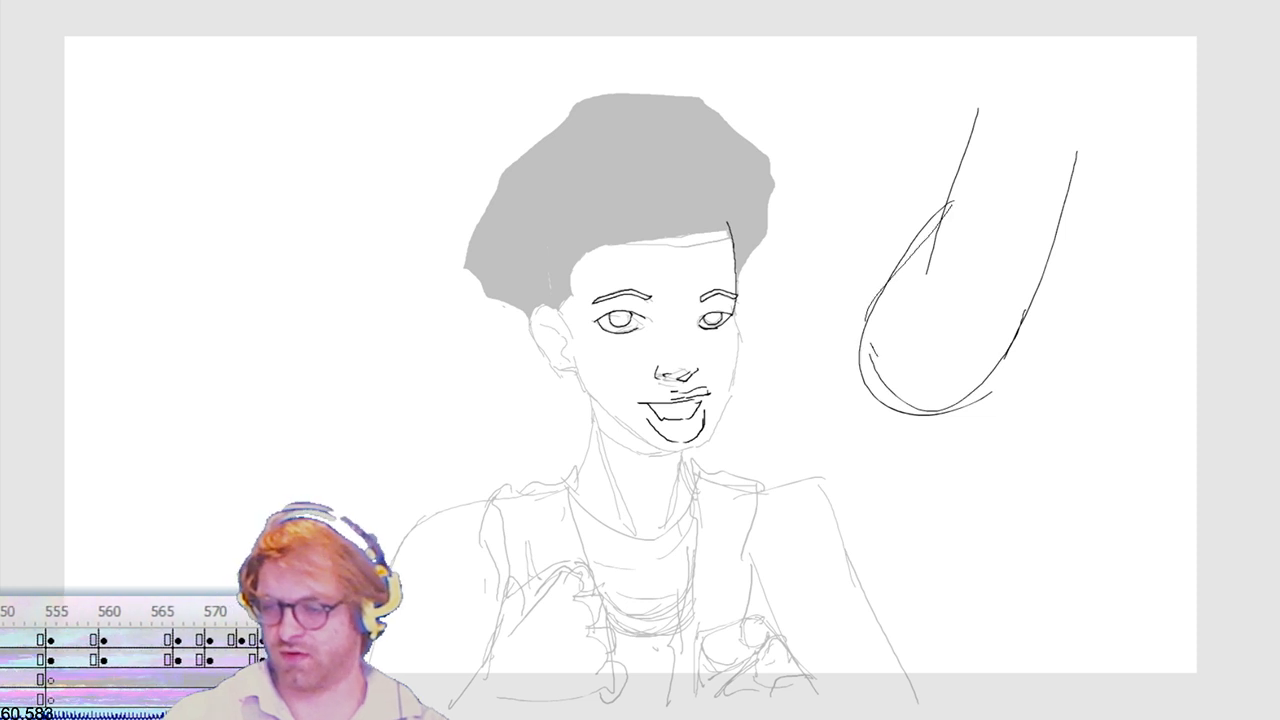
{"action": "mouse_move", "coordinate": [942, 215]}
{"action": "left_mouse_down"}
{"action": "mouse_move", "coordinate": [866, 360]}
{"action": "mouse_move", "coordinate": [995, 398]}
{"action": "mouse_move", "coordinate": [856, 337]}
{"action": "mouse_move", "coordinate": [1026, 298]}
{"action": "mouse_move", "coordinate": [880, 383]}
{"action": "mouse_move", "coordinate": [998, 190]}
{"action": "left_mouse_up"}
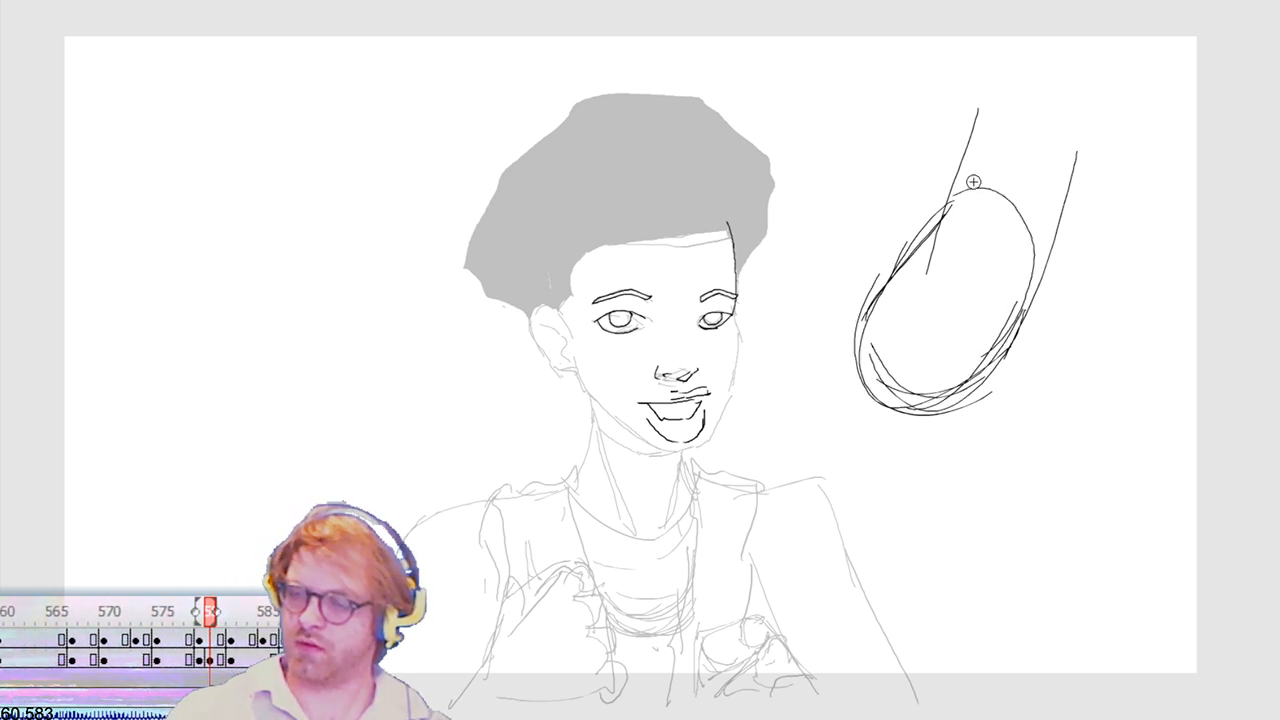
Step: Extend the oval upward with a rounded top and doodle a second elongated rounded form next to it
{"action": "left_click_drag", "start_coordinate": [1041, 292], "coordinate": [1066, 146]}
{"action": "left_click_drag", "start_coordinate": [1071, 101], "coordinate": [961, 137]}
{"action": "mouse_move", "coordinate": [964, 172]}
{"action": "left_mouse_down"}
{"action": "mouse_move", "coordinate": [959, 212]}
{"action": "mouse_move", "coordinate": [982, 147]}
{"action": "left_mouse_up"}
{"action": "mouse_move", "coordinate": [1032, 118]}
{"action": "left_mouse_down"}
{"action": "mouse_move", "coordinate": [1054, 240]}
{"action": "mouse_move", "coordinate": [1070, 172]}
{"action": "left_mouse_up"}
{"action": "left_click_drag", "start_coordinate": [1071, 147], "coordinate": [1052, 322]}
{"action": "mouse_move", "coordinate": [1058, 327]}
{"action": "left_mouse_down"}
{"action": "mouse_move", "coordinate": [1066, 399]}
{"action": "mouse_move", "coordinate": [1197, 398]}
{"action": "left_mouse_up"}
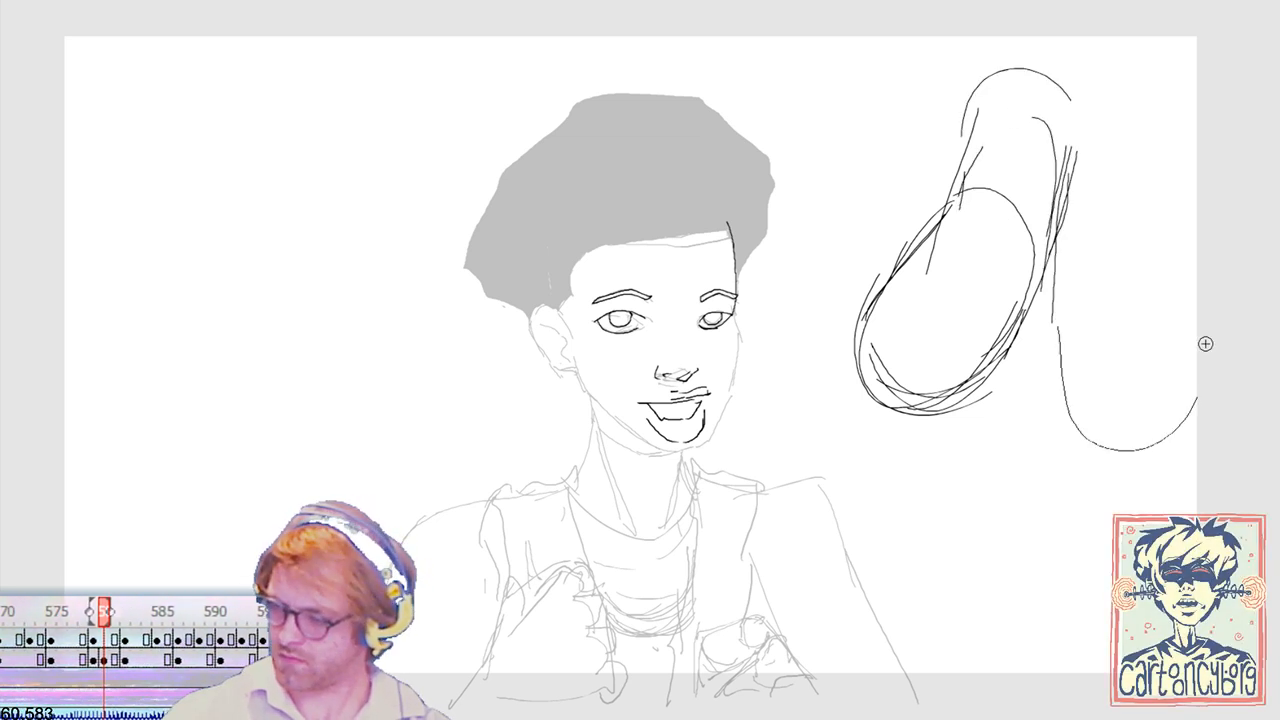
{"action": "mouse_move", "coordinate": [1189, 273]}
{"action": "left_mouse_down"}
{"action": "mouse_move", "coordinate": [1183, 412]}
{"action": "mouse_move", "coordinate": [1062, 316]}
{"action": "left_mouse_up"}
{"action": "left_click_drag", "start_coordinate": [1170, 262], "coordinate": [1172, 134]}
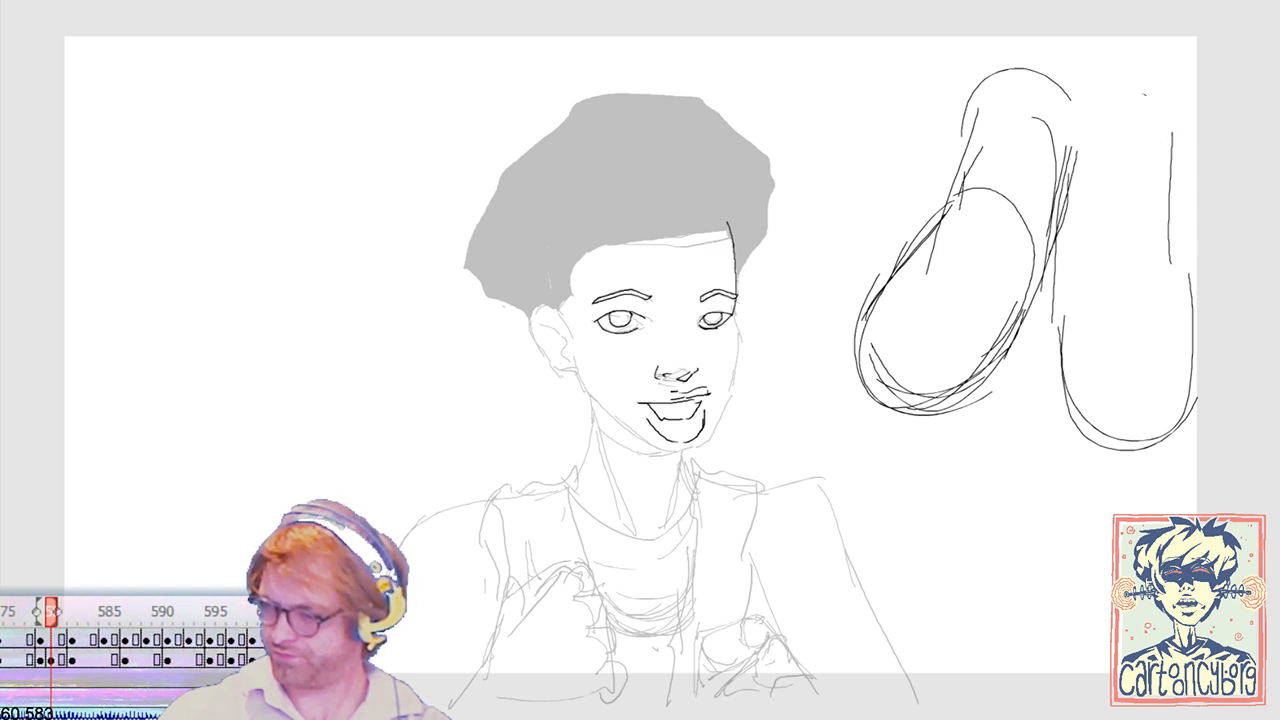
{"action": "mouse_move", "coordinate": [1144, 93]}
{"action": "left_mouse_down"}
{"action": "mouse_move", "coordinate": [1055, 298]}
{"action": "mouse_move", "coordinate": [1115, 95]}
{"action": "left_mouse_up"}
Step: Add small oval marks inside both elongated forms and sketch short contour lines and curves beneath them
{"action": "mouse_move", "coordinate": [1103, 320]}
{"action": "left_mouse_down"}
{"action": "mouse_move", "coordinate": [1135, 365]}
{"action": "mouse_move", "coordinate": [1168, 337]}
{"action": "mouse_move", "coordinate": [1130, 364]}
{"action": "mouse_move", "coordinate": [1129, 258]}
{"action": "mouse_move", "coordinate": [1146, 295]}
{"action": "mouse_move", "coordinate": [1118, 338]}
{"action": "mouse_move", "coordinate": [1111, 273]}
{"action": "left_mouse_up"}
{"action": "left_click_drag", "start_coordinate": [885, 316], "coordinate": [913, 257]}
{"action": "left_click_drag", "start_coordinate": [922, 277], "coordinate": [898, 317]}
{"action": "left_click_drag", "start_coordinate": [929, 253], "coordinate": [914, 322]}
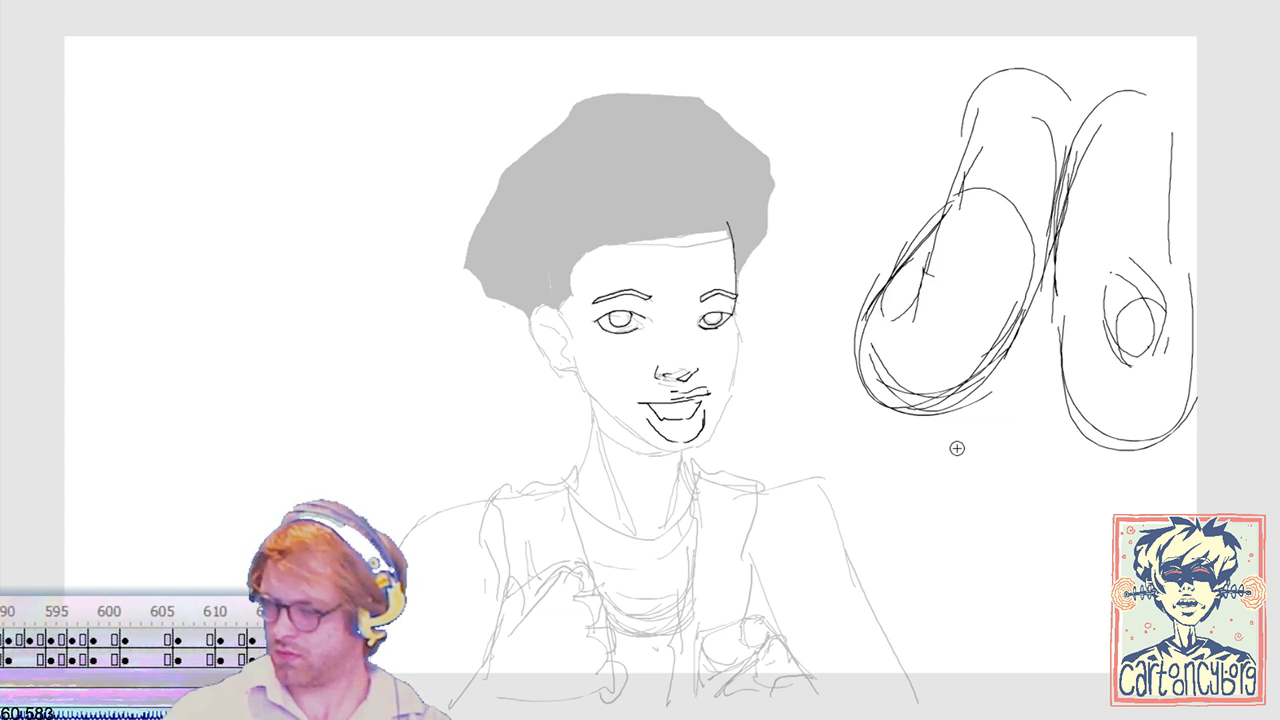
{"action": "mouse_move", "coordinate": [973, 396]}
{"action": "left_mouse_down"}
{"action": "mouse_move", "coordinate": [992, 448]}
{"action": "mouse_move", "coordinate": [1049, 465]}
{"action": "mouse_move", "coordinate": [1098, 444]}
{"action": "left_mouse_up"}
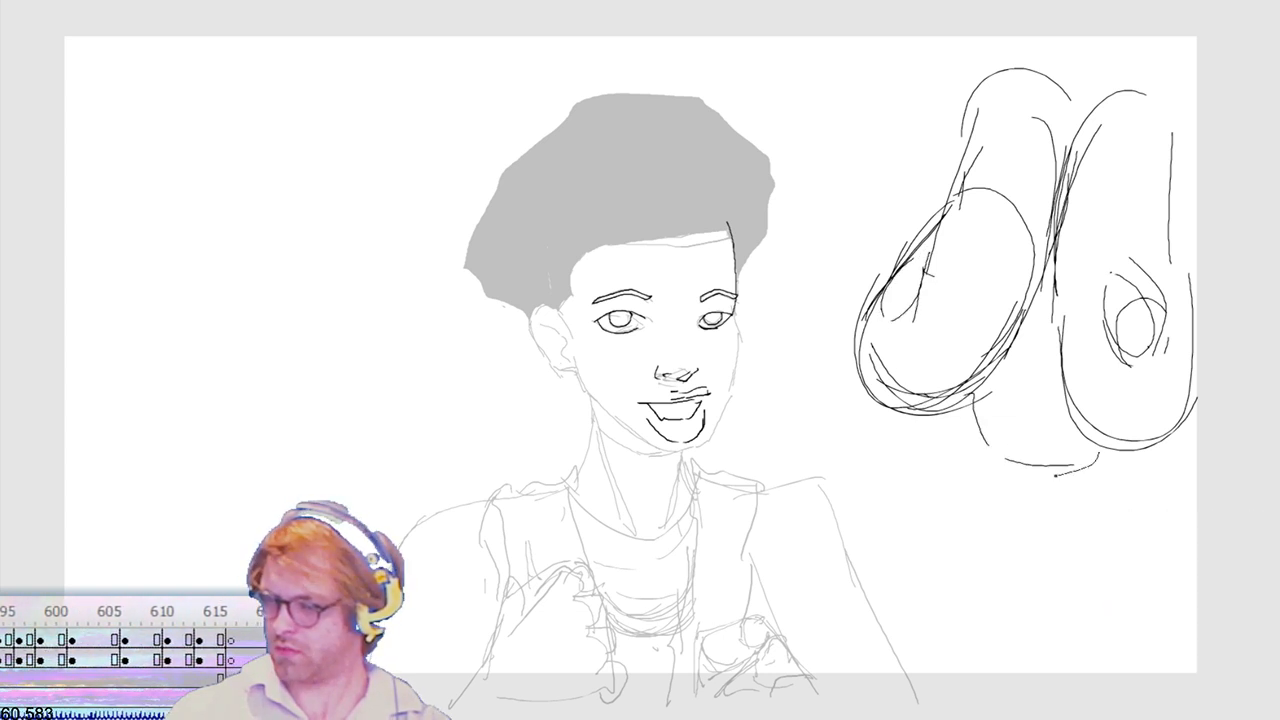
{"action": "left_click_drag", "start_coordinate": [1022, 372], "coordinate": [1058, 462]}
{"action": "left_click_drag", "start_coordinate": [1160, 466], "coordinate": [1072, 472]}
{"action": "left_click_drag", "start_coordinate": [1097, 478], "coordinate": [987, 482]}
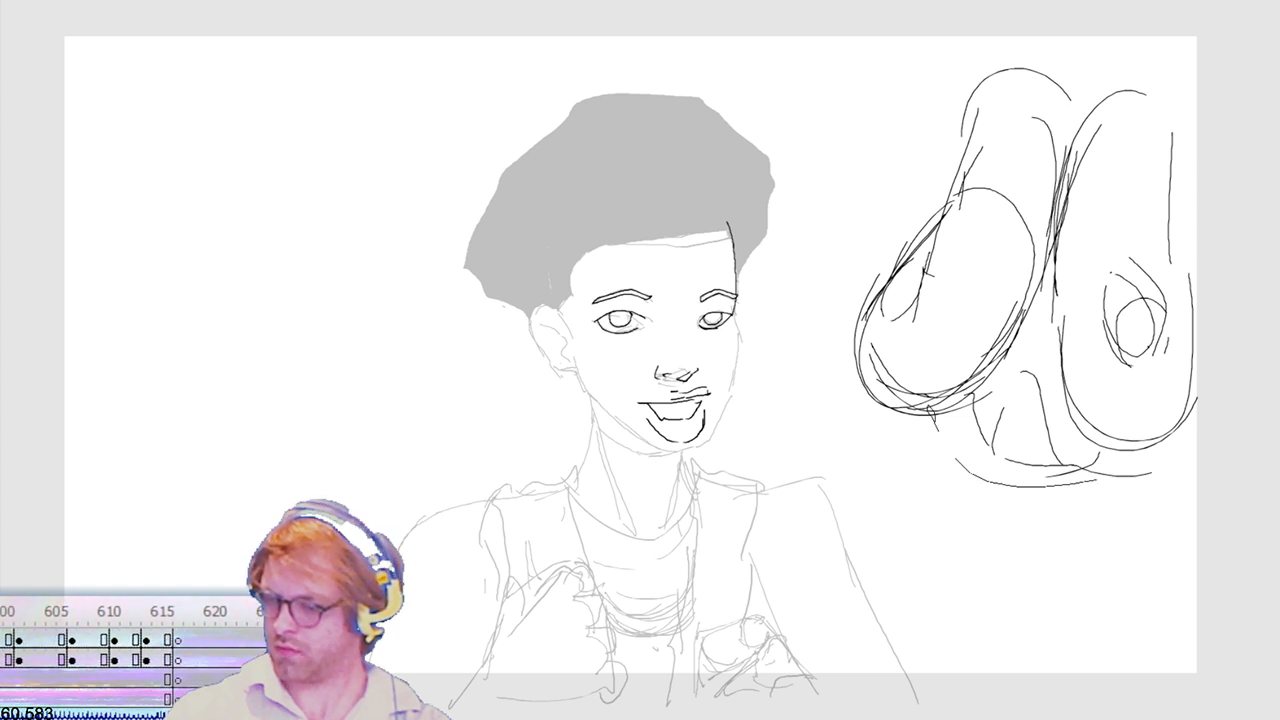
Step: Sketch waist and leg lines below the two elongated forms, plus a shoulder and bent arm outline beside them
{"action": "mouse_move", "coordinate": [934, 420]}
{"action": "left_mouse_down"}
{"action": "mouse_move", "coordinate": [969, 511]}
{"action": "mouse_move", "coordinate": [900, 645]}
{"action": "left_mouse_up"}
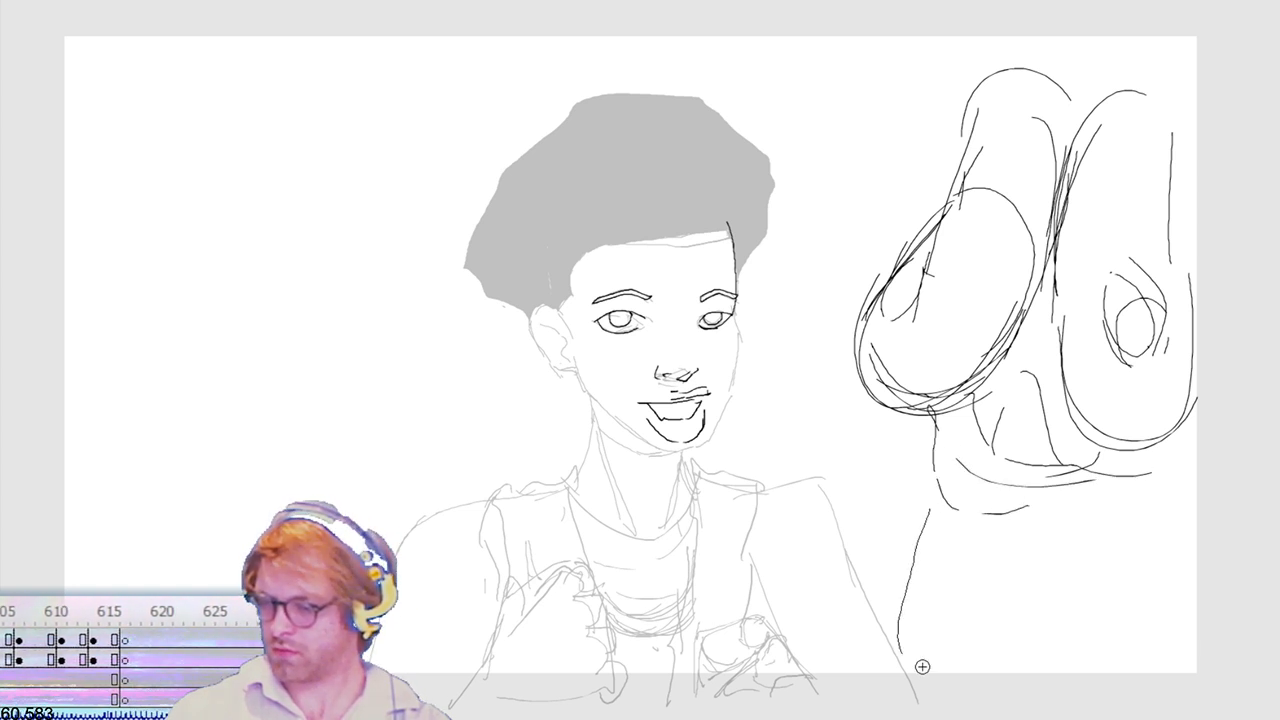
{"action": "left_click_drag", "start_coordinate": [1003, 530], "coordinate": [1042, 688]}
{"action": "mouse_move", "coordinate": [1165, 678]}
{"action": "left_mouse_down"}
{"action": "mouse_move", "coordinate": [1200, 676]}
{"action": "mouse_move", "coordinate": [1184, 459]}
{"action": "left_mouse_up"}
{"action": "left_click_drag", "start_coordinate": [1186, 498], "coordinate": [1196, 585]}
{"action": "mouse_move", "coordinate": [1003, 9]}
{"action": "left_mouse_down"}
{"action": "mouse_move", "coordinate": [951, 34]}
{"action": "mouse_move", "coordinate": [842, 262]}
{"action": "left_mouse_up"}
{"action": "left_click_drag", "start_coordinate": [797, 345], "coordinate": [842, 476]}
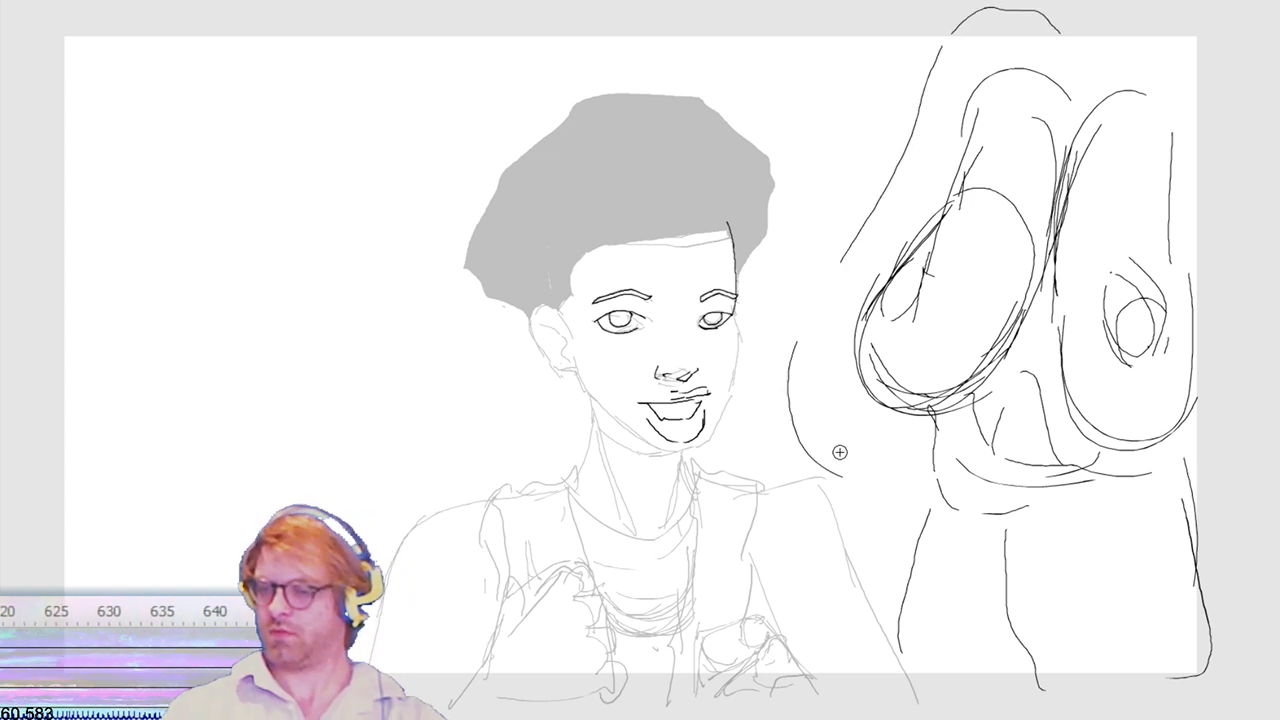
{"action": "left_click_drag", "start_coordinate": [868, 428], "coordinate": [834, 453]}
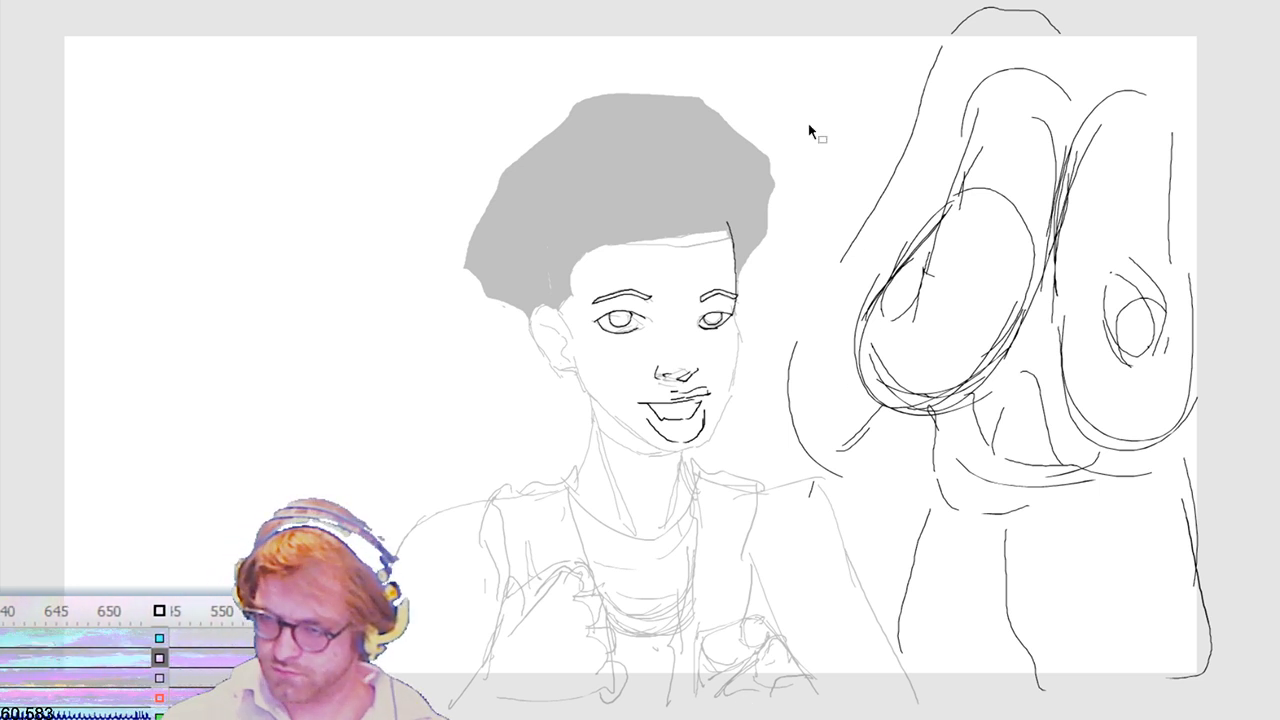
Step: Select the entire figure doodle beside the character and delete it
{"action": "left_click_drag", "start_coordinate": [737, 7], "coordinate": [951, 513]}
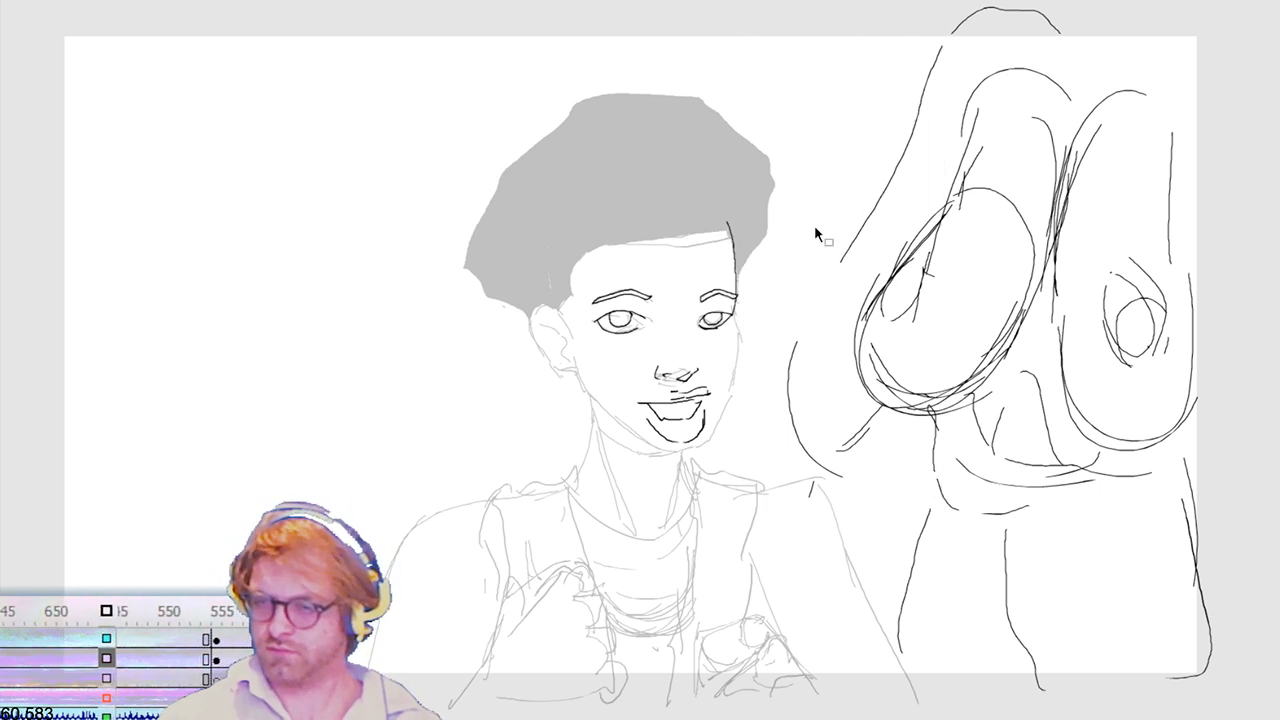
{"action": "mouse_move", "coordinate": [780, 1]}
{"action": "left_mouse_down"}
{"action": "mouse_move", "coordinate": [1006, 523]}
{"action": "mouse_move", "coordinate": [1279, 690]}
{"action": "left_mouse_up"}
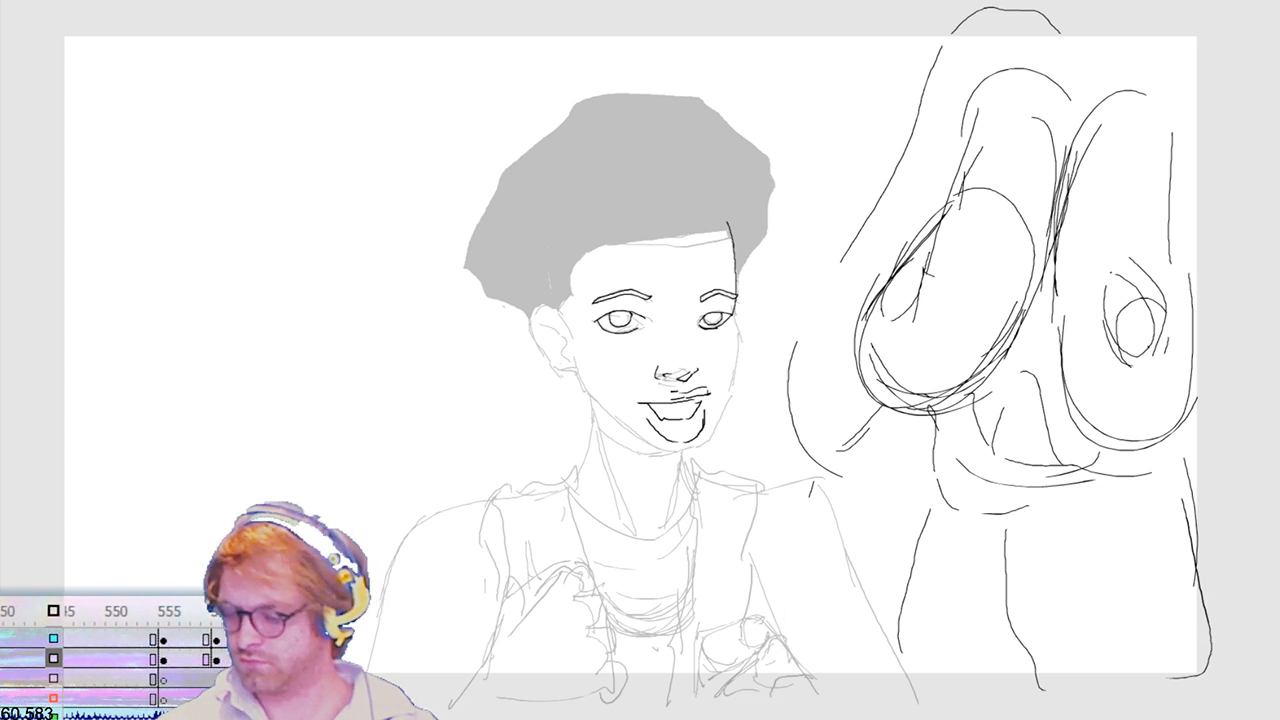
{"action": "key", "text": "Delete"}
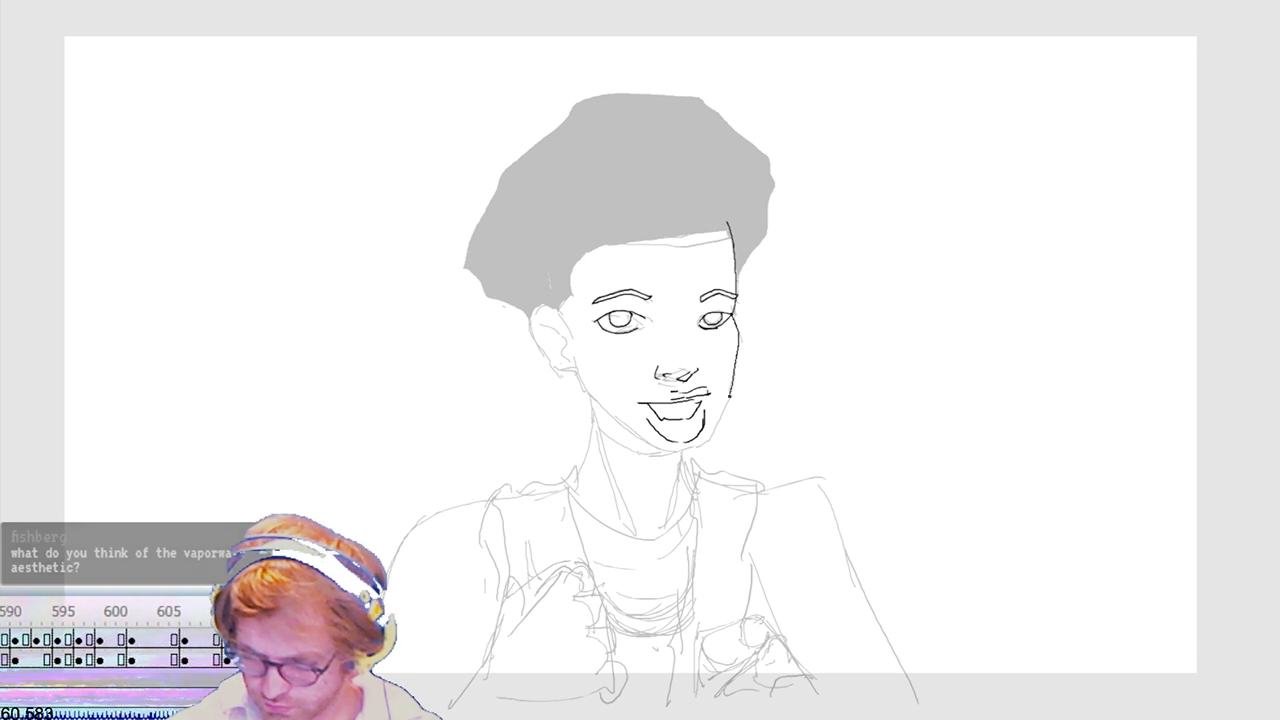
Step: Ink the character's jawline from the ear around the chin and up the far cheek, undoing and redrawing unsatisfactory strokes
{"action": "left_click_drag", "start_coordinate": [730, 397], "coordinate": [713, 437]}
{"action": "key", "text": "ctrl+z"}
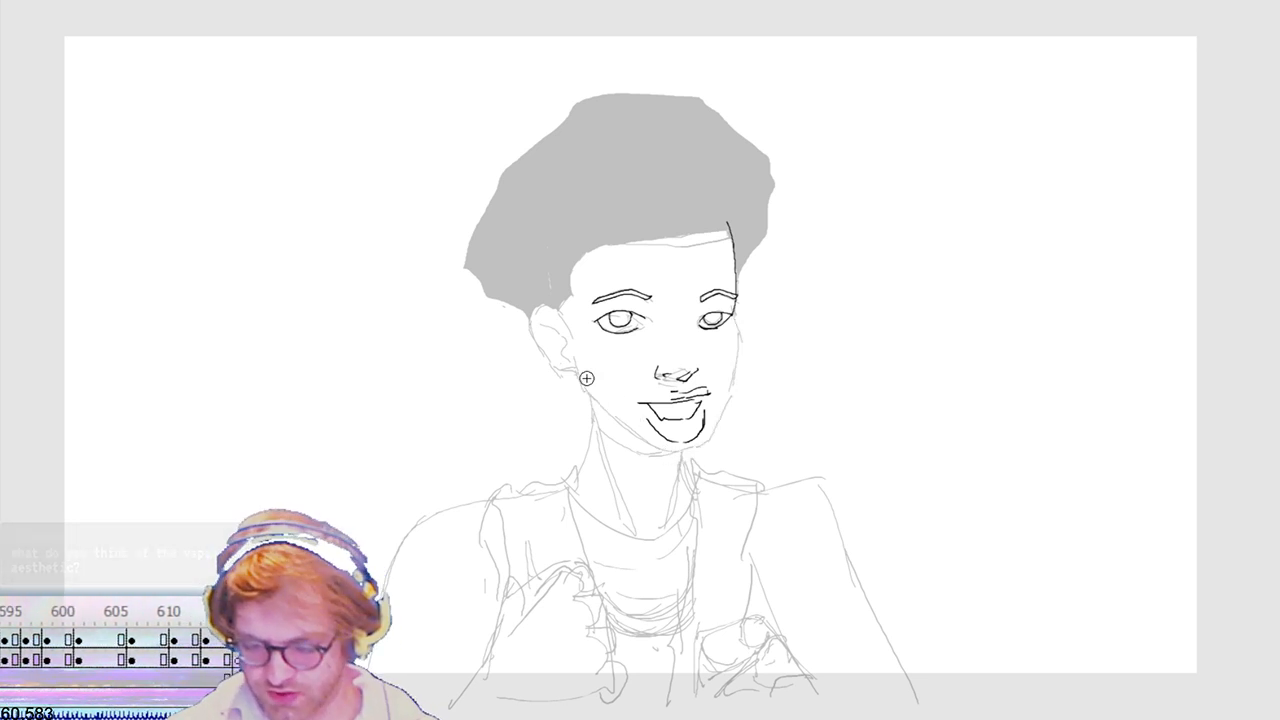
{"action": "left_click_drag", "start_coordinate": [636, 430], "coordinate": [647, 434]}
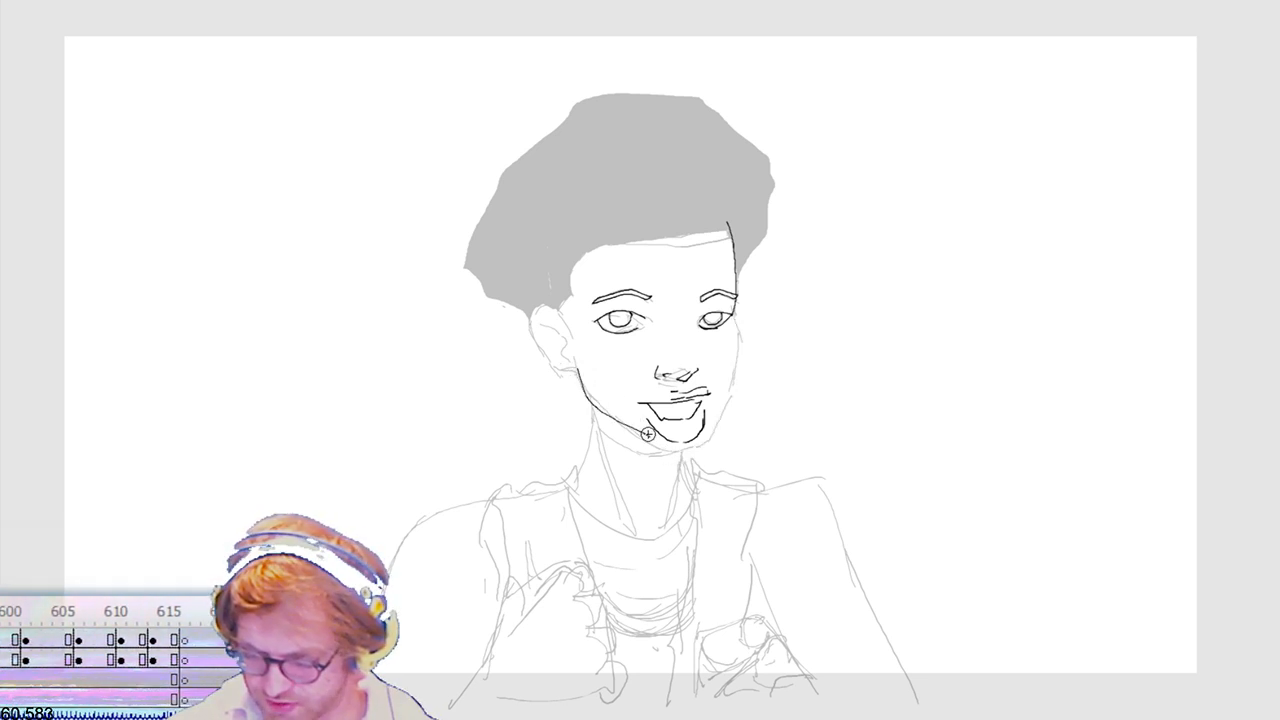
{"action": "key", "text": "ctrl+z"}
{"action": "left_click_drag", "start_coordinate": [577, 368], "coordinate": [584, 382]}
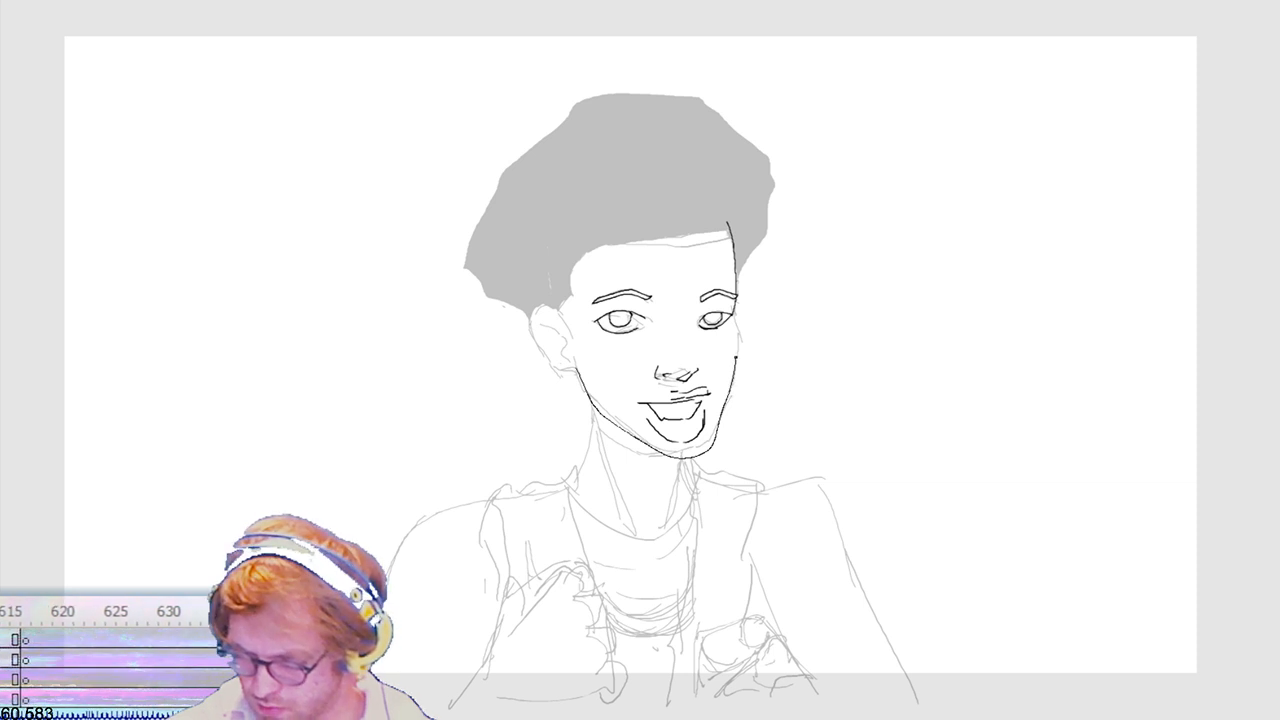
{"action": "key", "text": "ctrl+z"}
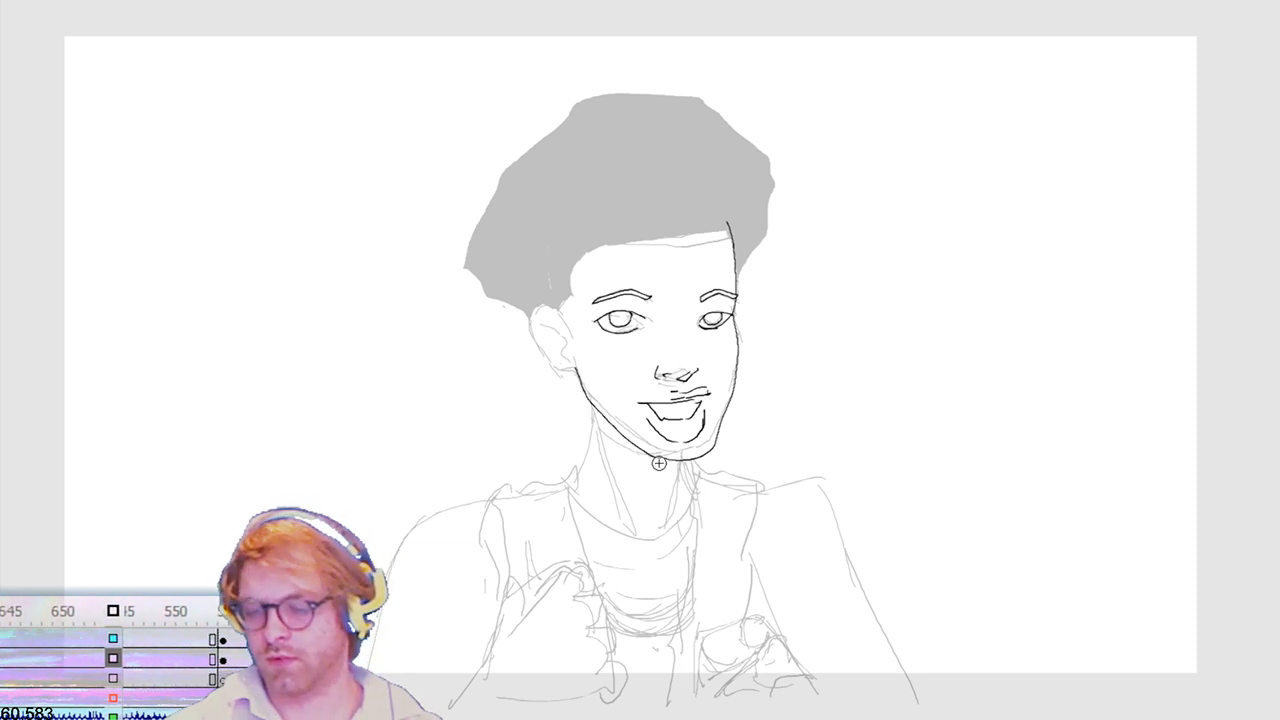
Step: Adjust the inked jaw stroke between ear and chin and redraw the chin line to join the far cheek
{"action": "mouse_move", "coordinate": [634, 478]}
{"action": "left_mouse_down"}
{"action": "mouse_move", "coordinate": [674, 430]}
{"action": "mouse_move", "coordinate": [649, 486]}
{"action": "mouse_move", "coordinate": [662, 466]}
{"action": "mouse_move", "coordinate": [654, 477]}
{"action": "mouse_move", "coordinate": [576, 368]}
{"action": "left_mouse_up"}
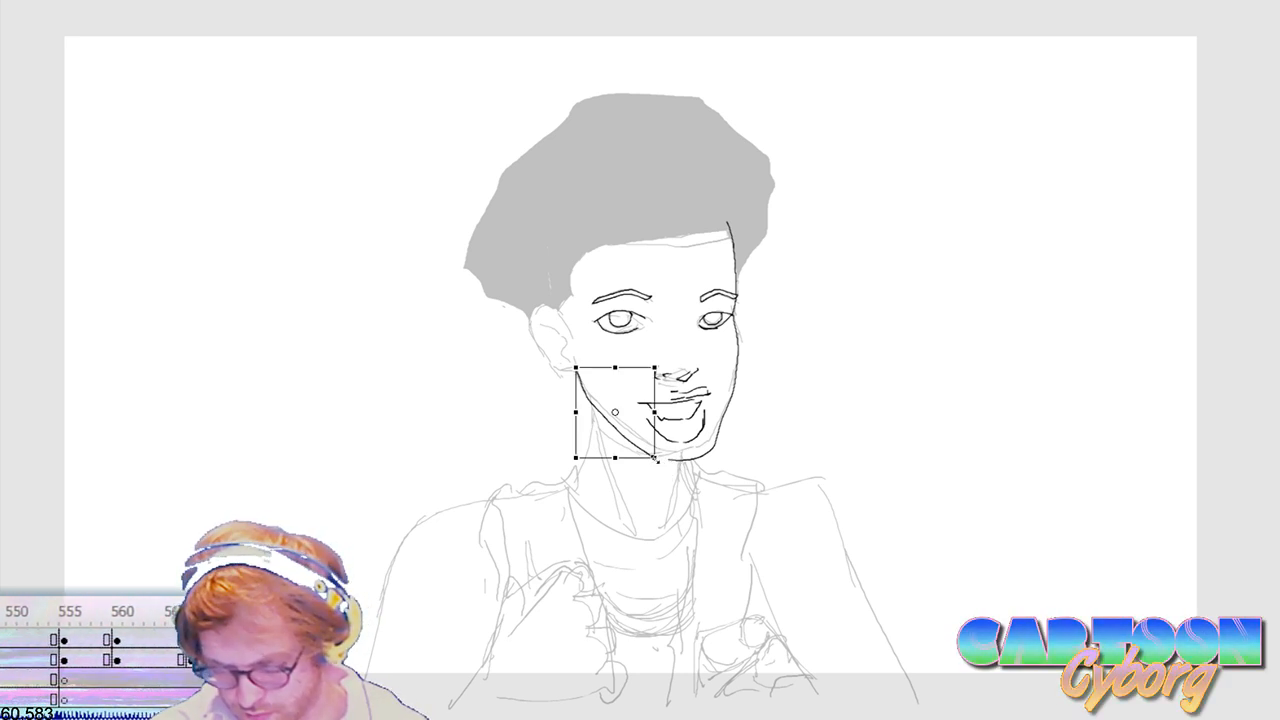
{"action": "left_click_drag", "start_coordinate": [655, 457], "coordinate": [714, 449]}
{"action": "left_click", "coordinate": [727, 472]}
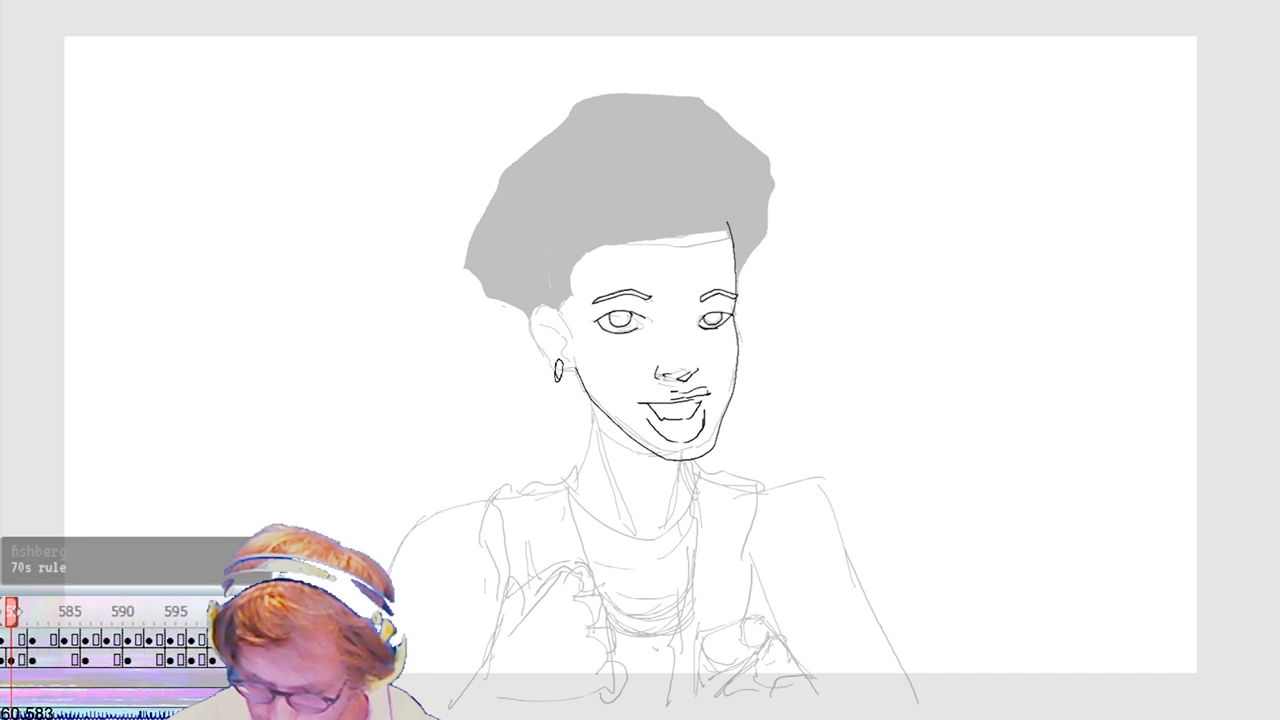
Step: Ink the hoop earring and ear outline, undoing and redrawing the unsatisfactory ear strokes
{"action": "mouse_move", "coordinate": [562, 360]}
{"action": "left_mouse_down"}
{"action": "mouse_move", "coordinate": [552, 367]}
{"action": "mouse_move", "coordinate": [577, 354]}
{"action": "mouse_move", "coordinate": [560, 367]}
{"action": "left_mouse_up"}
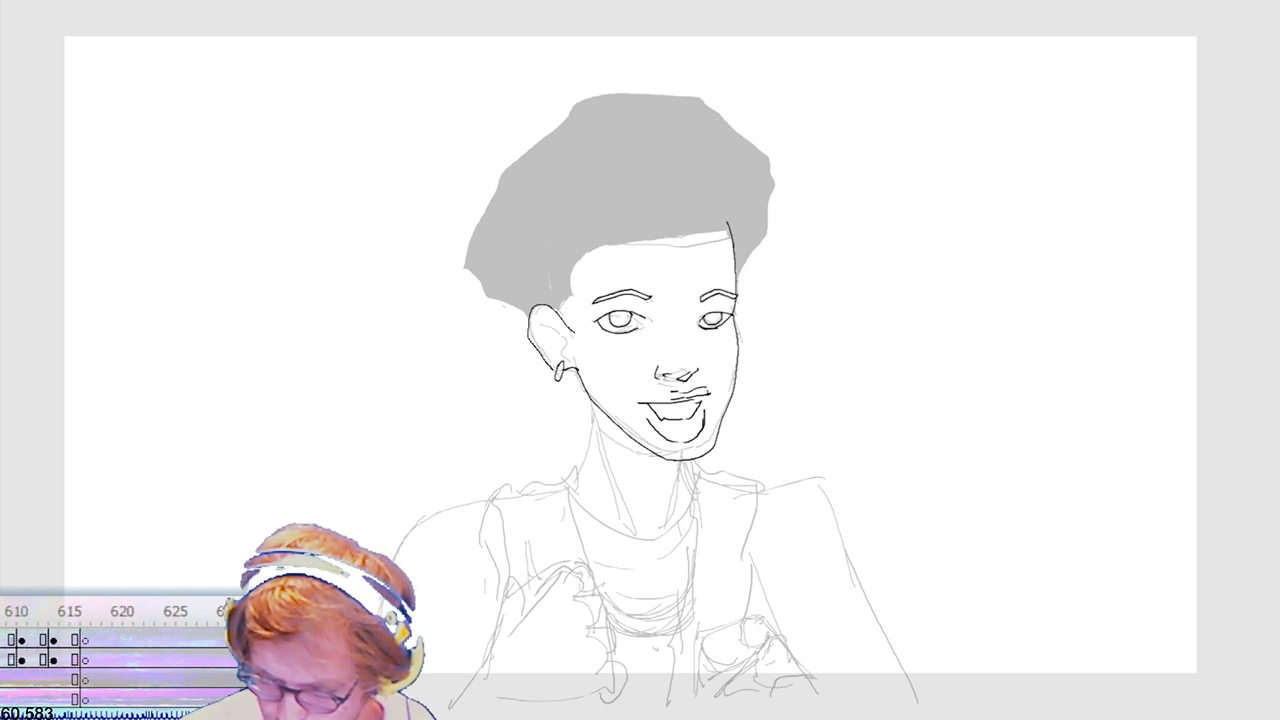
{"action": "key", "text": "ctrl+z"}
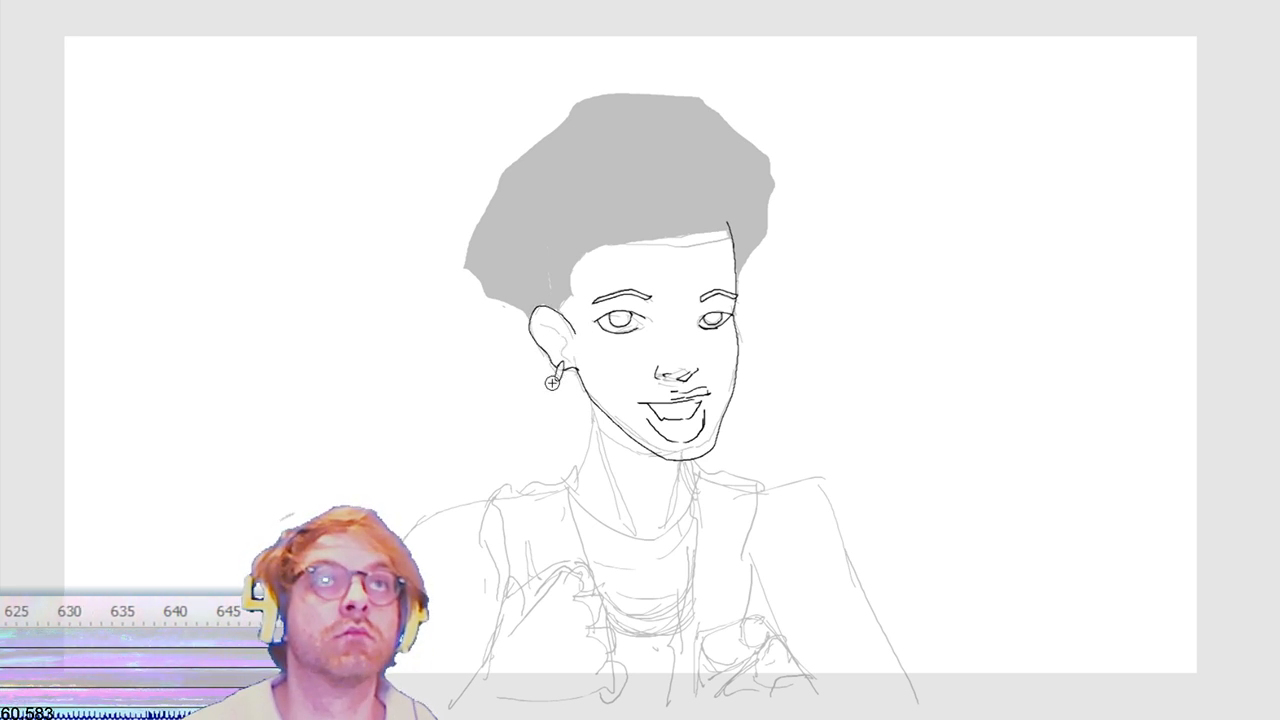
{"action": "key", "text": "ctrl+z"}
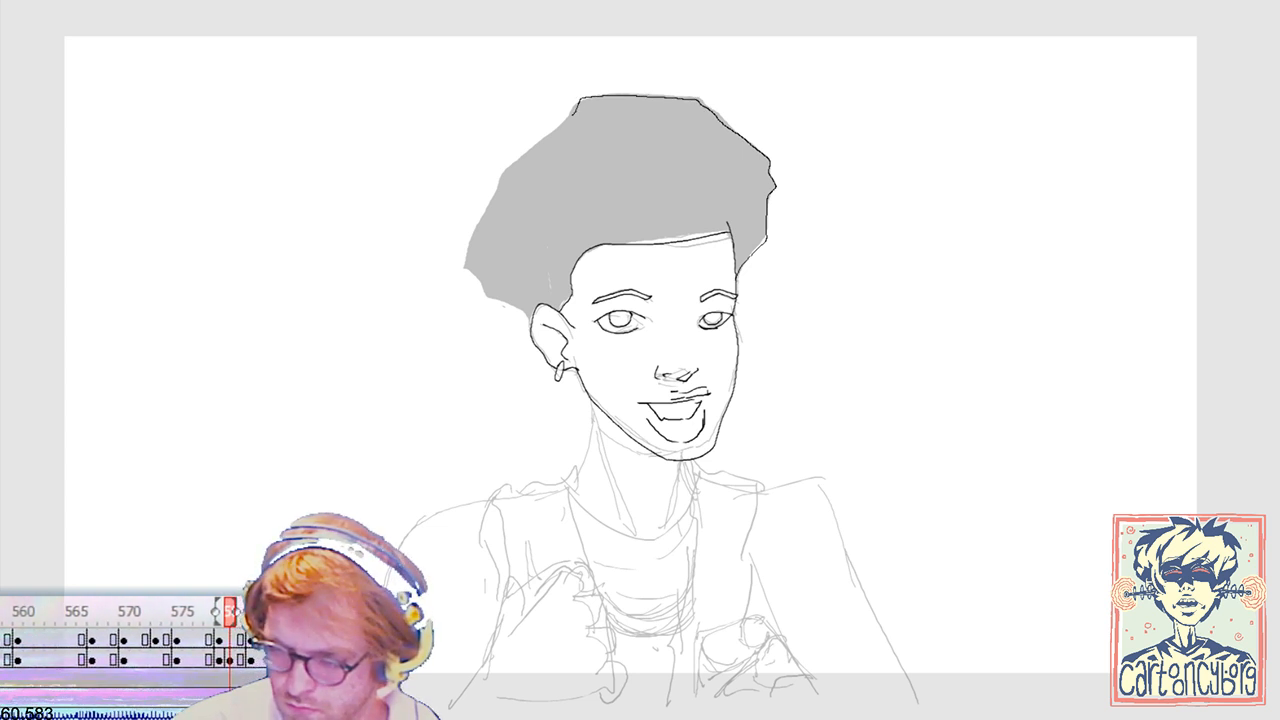
Step: Finish the hair outline and fill it solid black, and ink the neck line below the chin
{"action": "left_click_drag", "start_coordinate": [530, 146], "coordinate": [488, 210]}
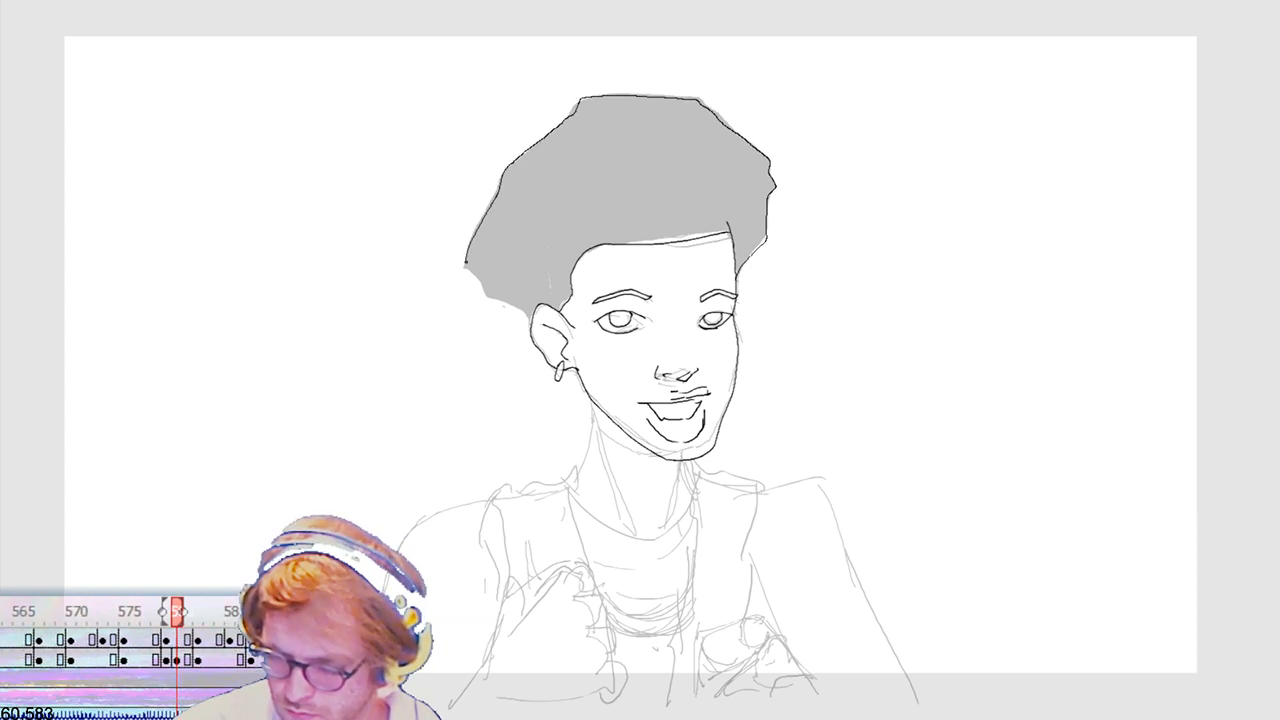
{"action": "left_click", "coordinate": [560, 280]}
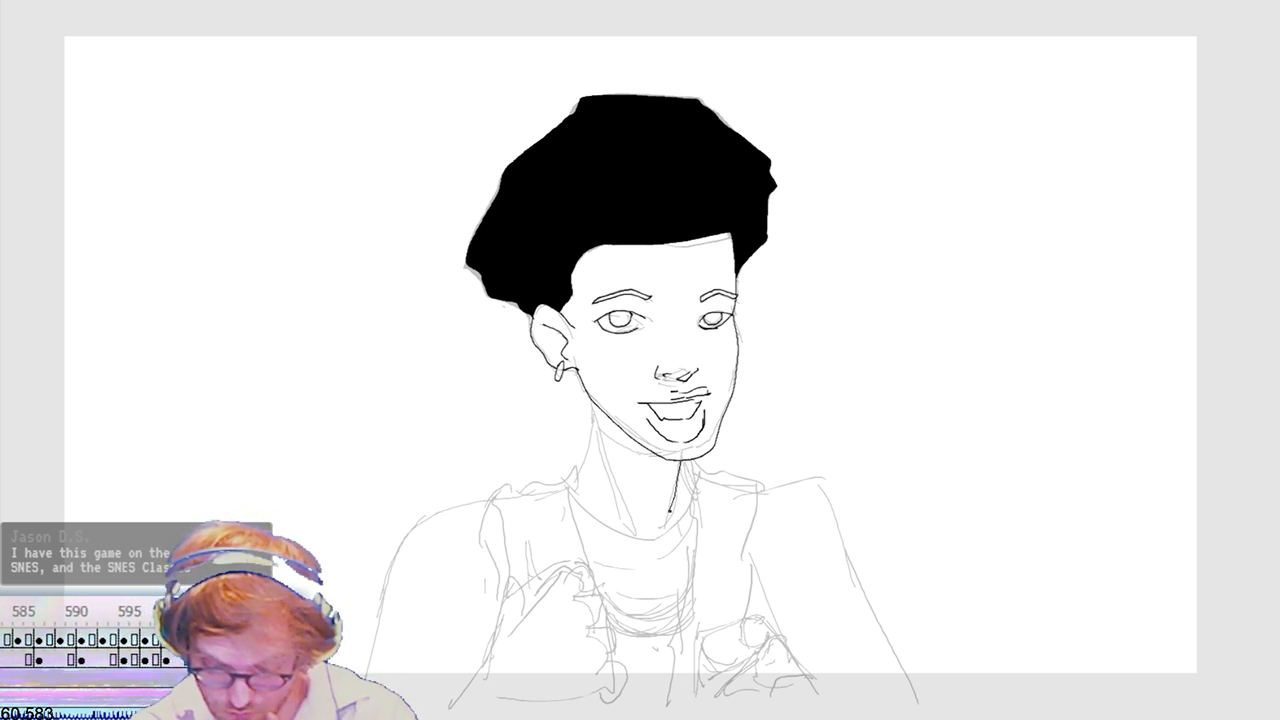
{"action": "left_click_drag", "start_coordinate": [670, 508], "coordinate": [662, 537]}
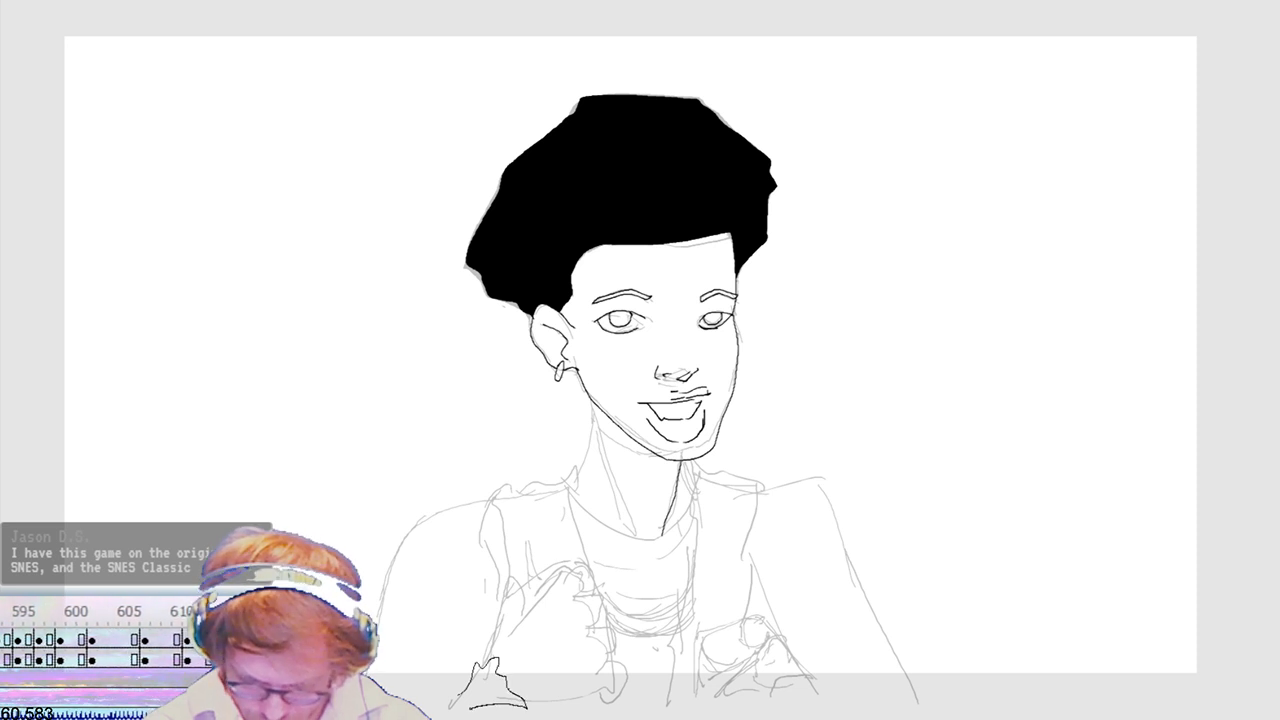
Step: Ink the flared sleeve cuff beside the raised hand and the fold lines running up the sleeve
{"action": "left_click_drag", "start_coordinate": [478, 645], "coordinate": [482, 668]}
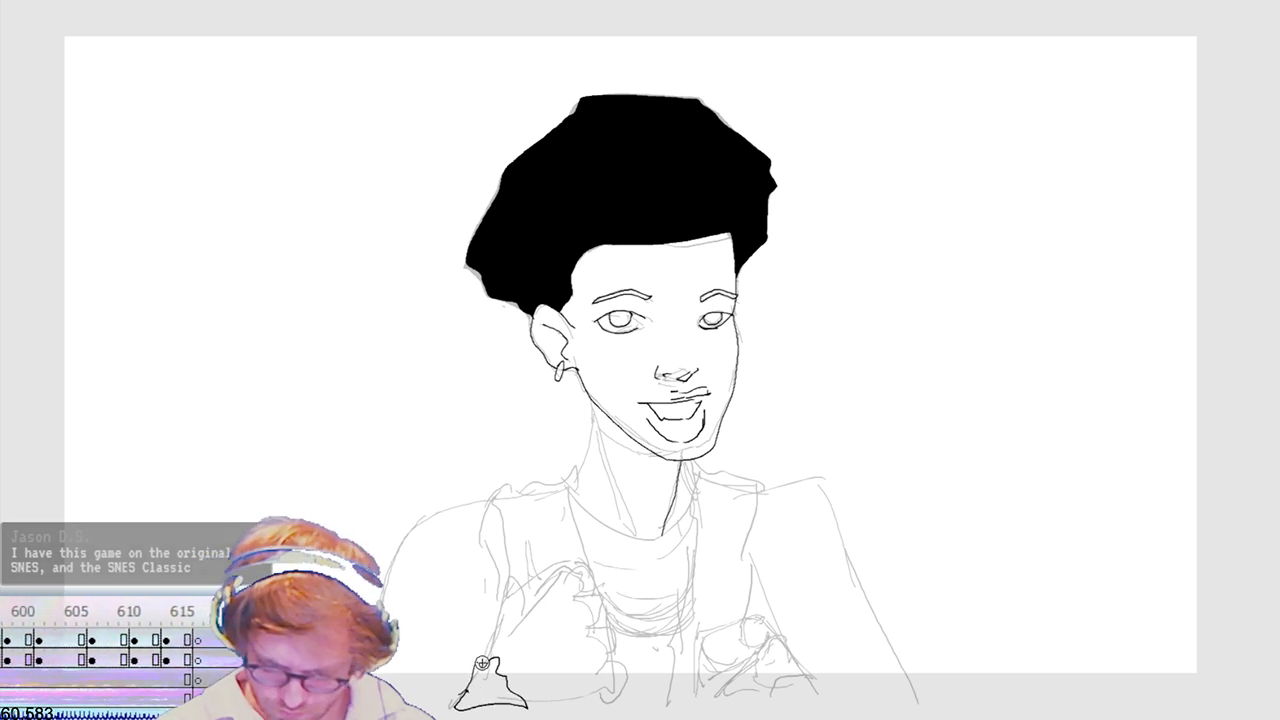
{"action": "left_click_drag", "start_coordinate": [463, 555], "coordinate": [480, 652]}
{"action": "left_click_drag", "start_coordinate": [447, 588], "coordinate": [478, 645]}
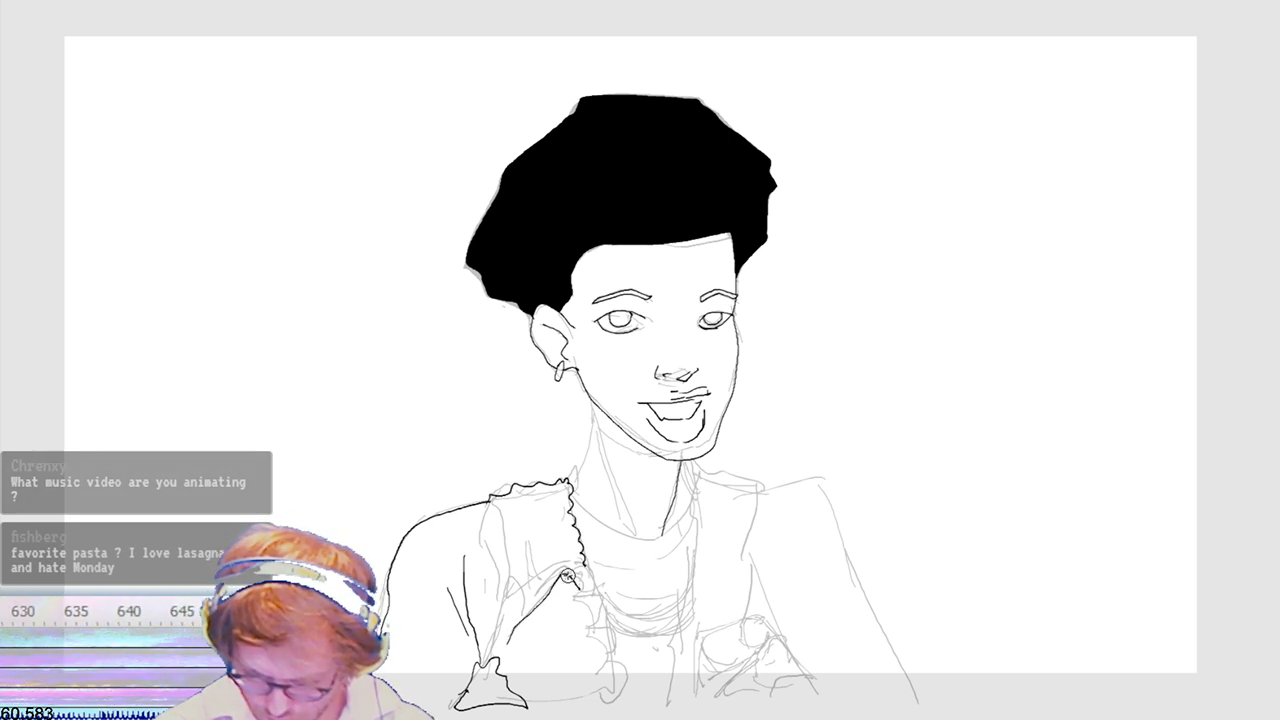
Step: Ink the thumb and curled fingers of the raised hand, undoing and redrawing unsatisfactory finger strokes
{"action": "left_click_drag", "start_coordinate": [562, 573], "coordinate": [593, 592]}
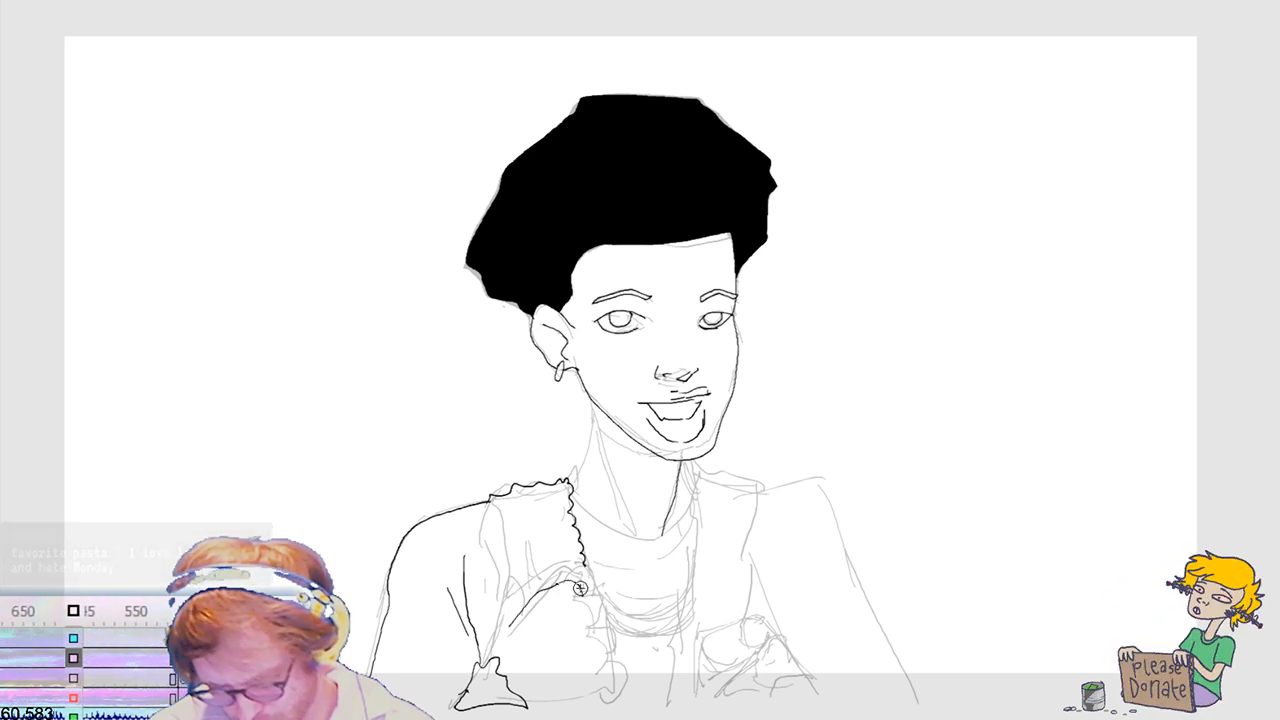
{"action": "mouse_move", "coordinate": [591, 593]}
{"action": "left_mouse_down"}
{"action": "mouse_move", "coordinate": [576, 590]}
{"action": "mouse_move", "coordinate": [603, 612]}
{"action": "mouse_move", "coordinate": [590, 636]}
{"action": "mouse_move", "coordinate": [610, 668]}
{"action": "mouse_move", "coordinate": [585, 683]}
{"action": "left_mouse_up"}
{"action": "key", "text": "ctrl+z"}
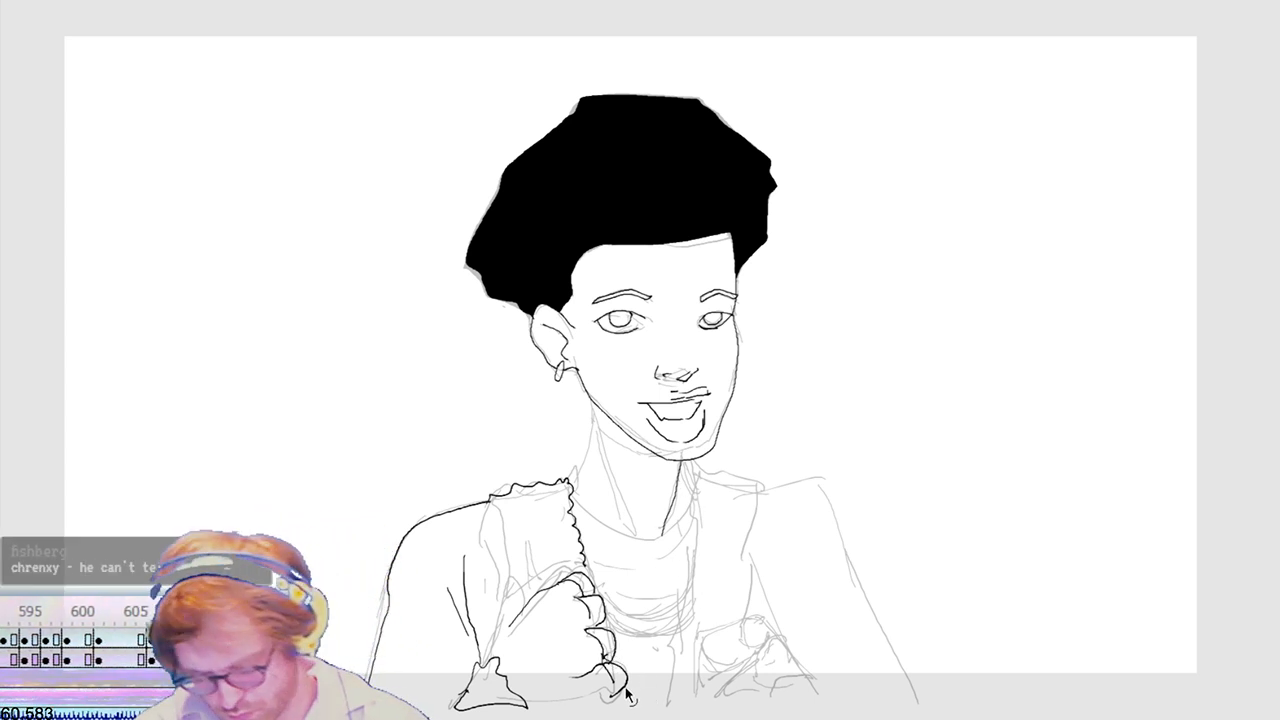
{"action": "mouse_move", "coordinate": [647, 651]}
{"action": "left_mouse_down"}
{"action": "mouse_move", "coordinate": [560, 716]}
{"action": "mouse_move", "coordinate": [598, 683]}
{"action": "left_mouse_up"}
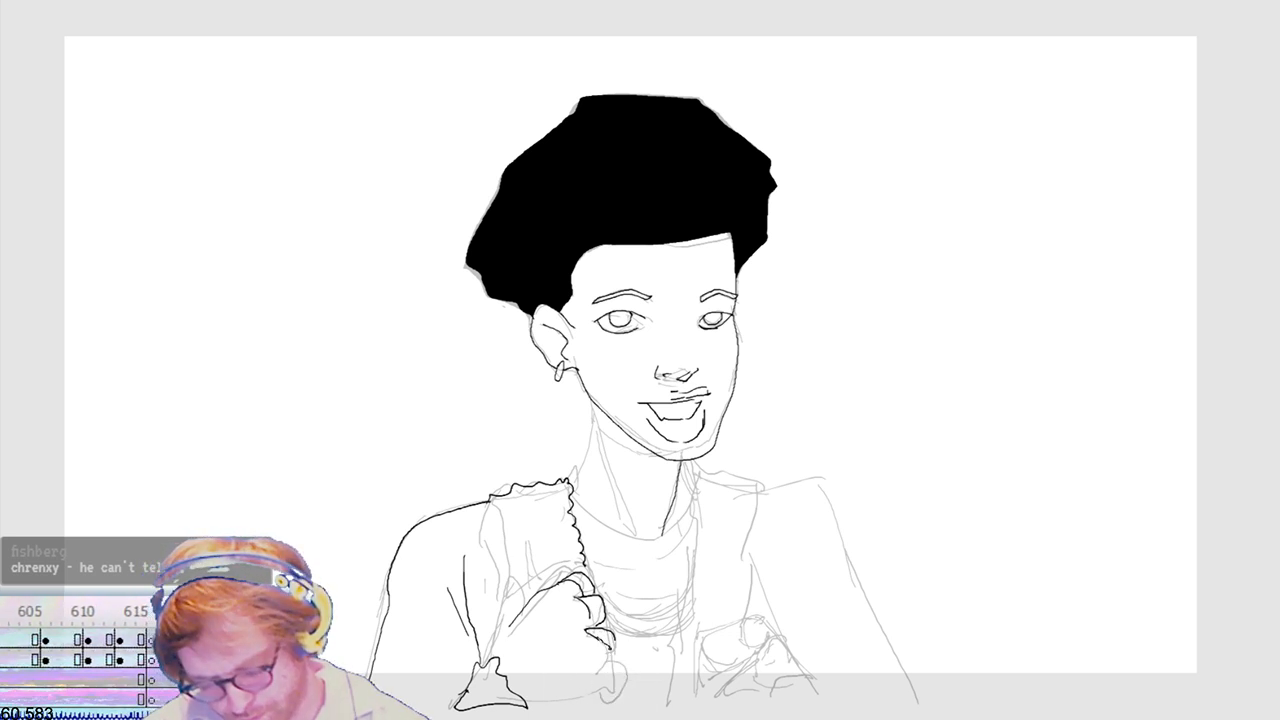
{"action": "left_click_drag", "start_coordinate": [599, 665], "coordinate": [602, 642]}
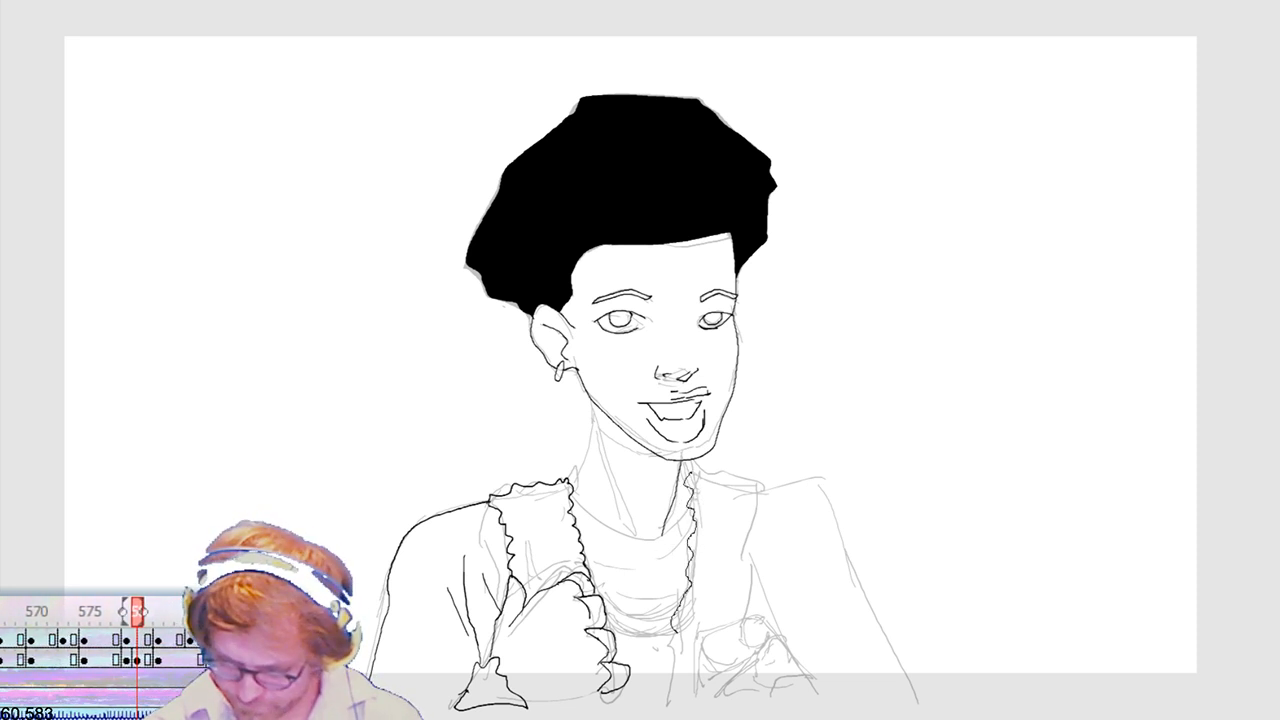
Step: Ink the wavy ruffled edges of the vest's far panel, plus the second hand's cuff and far shoulder
{"action": "left_click_drag", "start_coordinate": [670, 712], "coordinate": [670, 718]}
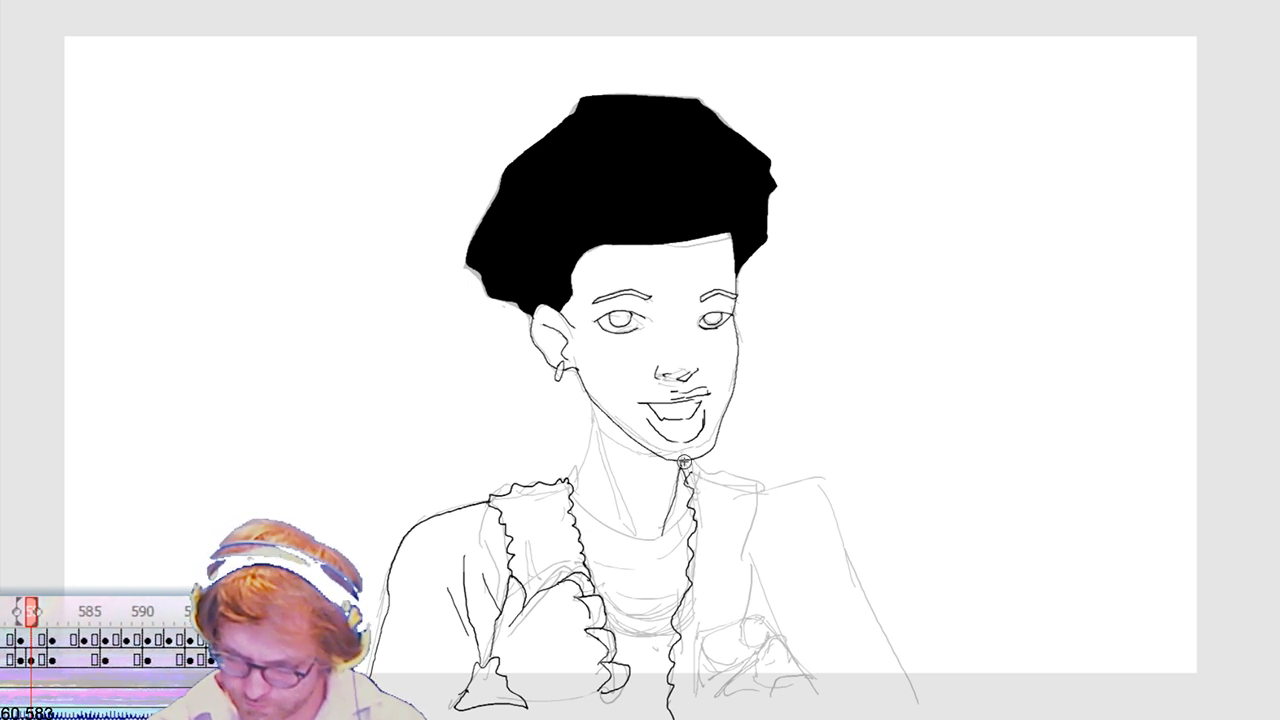
{"action": "left_click_drag", "start_coordinate": [758, 488], "coordinate": [748, 535]}
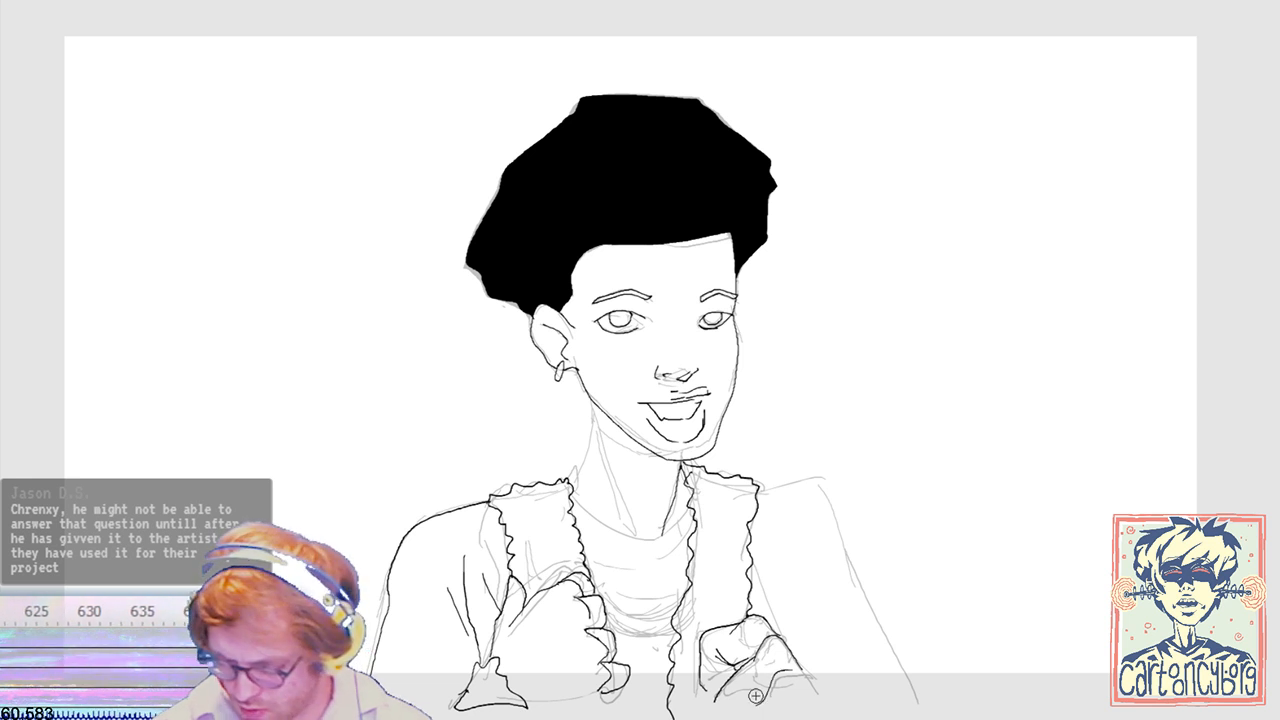
{"action": "left_click_drag", "start_coordinate": [705, 690], "coordinate": [819, 687]}
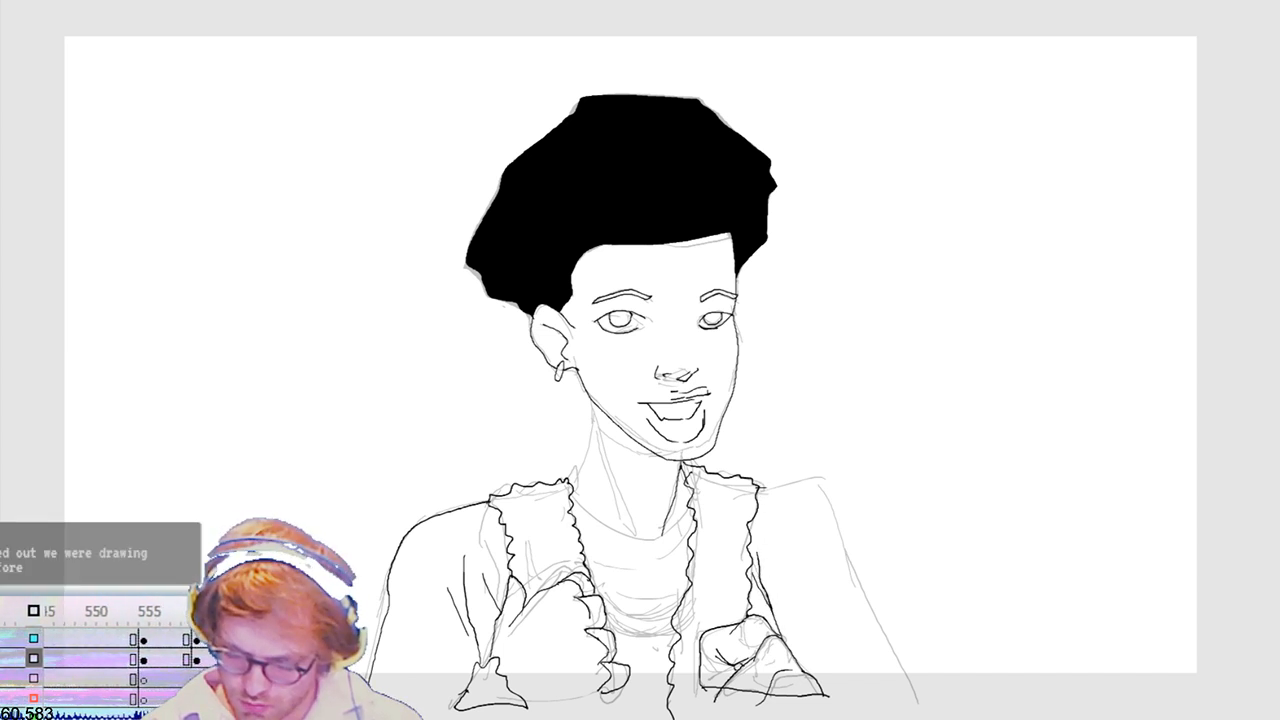
{"action": "mouse_move", "coordinate": [766, 486]}
{"action": "left_mouse_down"}
{"action": "mouse_move", "coordinate": [820, 485]}
{"action": "mouse_move", "coordinate": [855, 590]}
{"action": "left_mouse_up"}
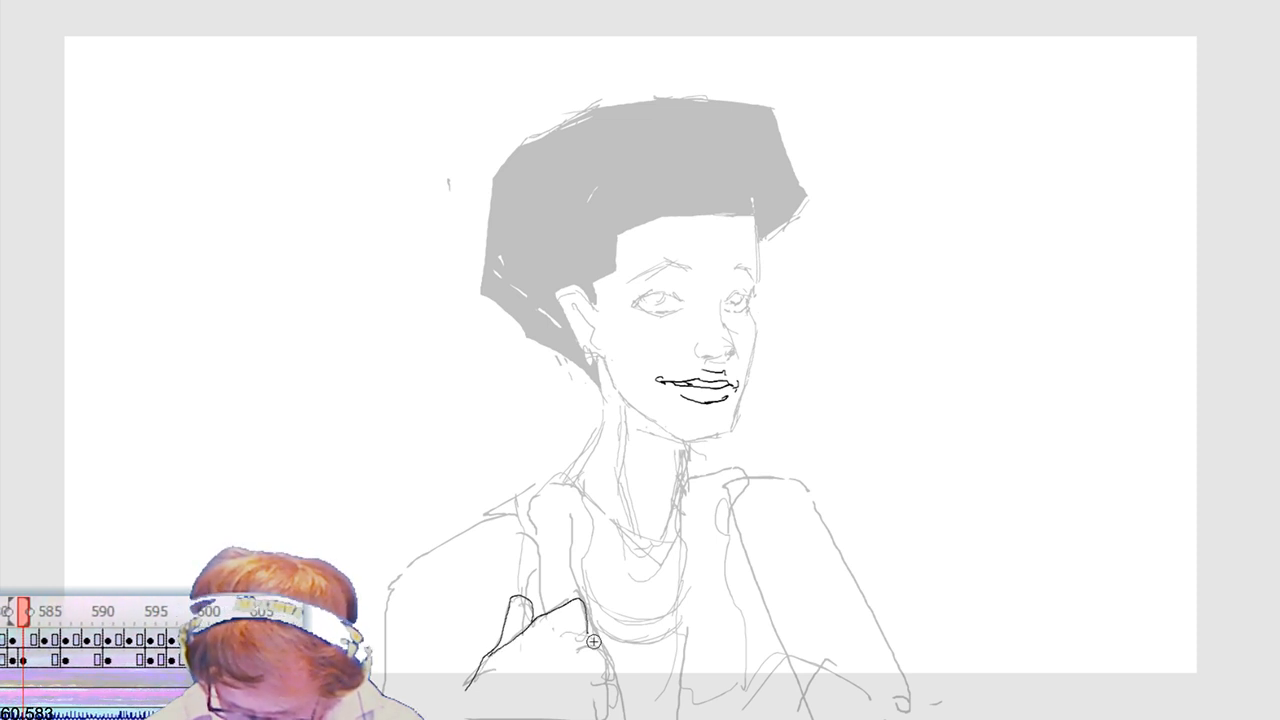
Step: On the frame with the closed-mouth smile, ink the knuckles and curled fingers of the raised hand
{"action": "left_click_drag", "start_coordinate": [614, 594], "coordinate": [573, 654]}
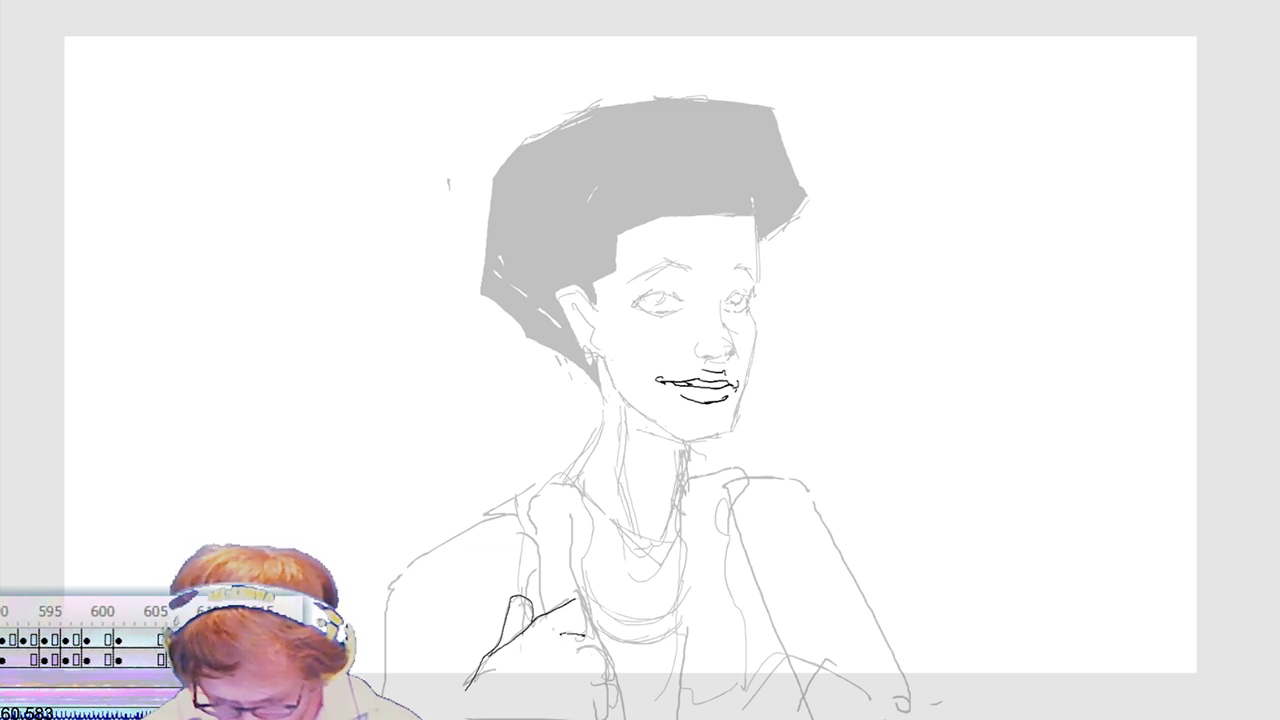
{"action": "left_click_drag", "start_coordinate": [598, 660], "coordinate": [562, 636]}
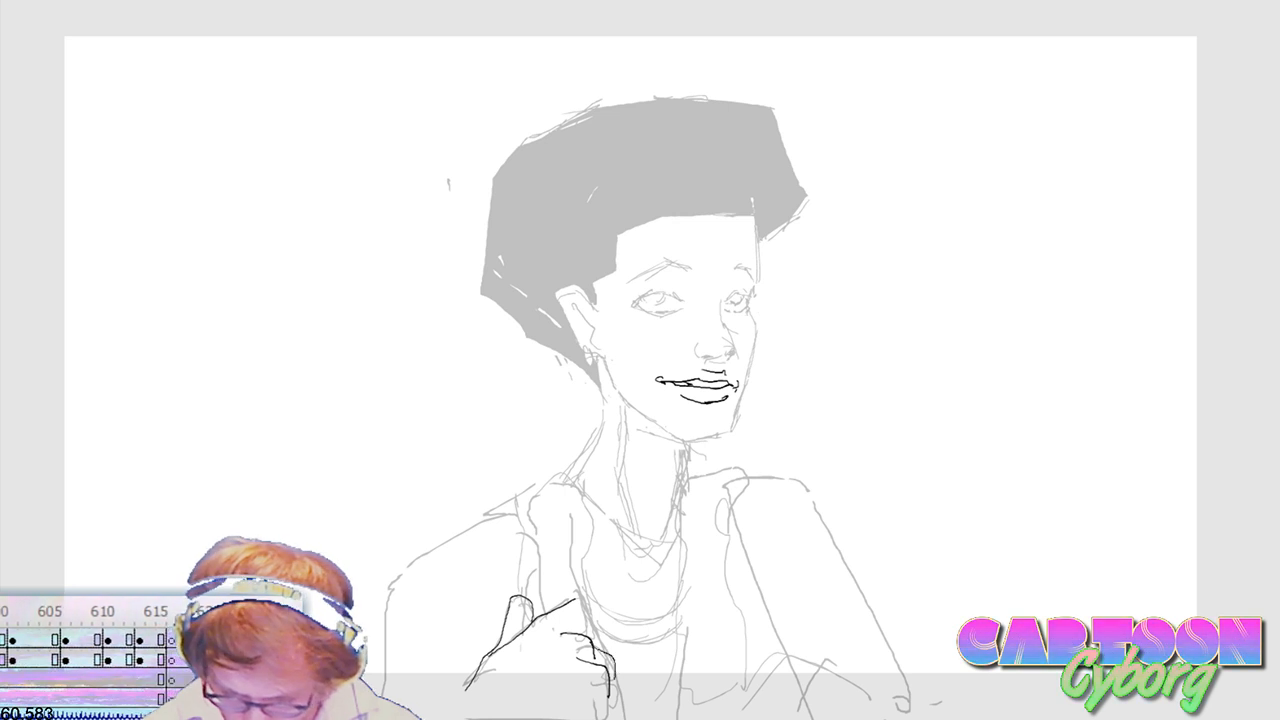
{"action": "mouse_move", "coordinate": [600, 645]}
{"action": "left_mouse_down"}
{"action": "mouse_move", "coordinate": [625, 700]}
{"action": "mouse_move", "coordinate": [616, 708]}
{"action": "left_mouse_up"}
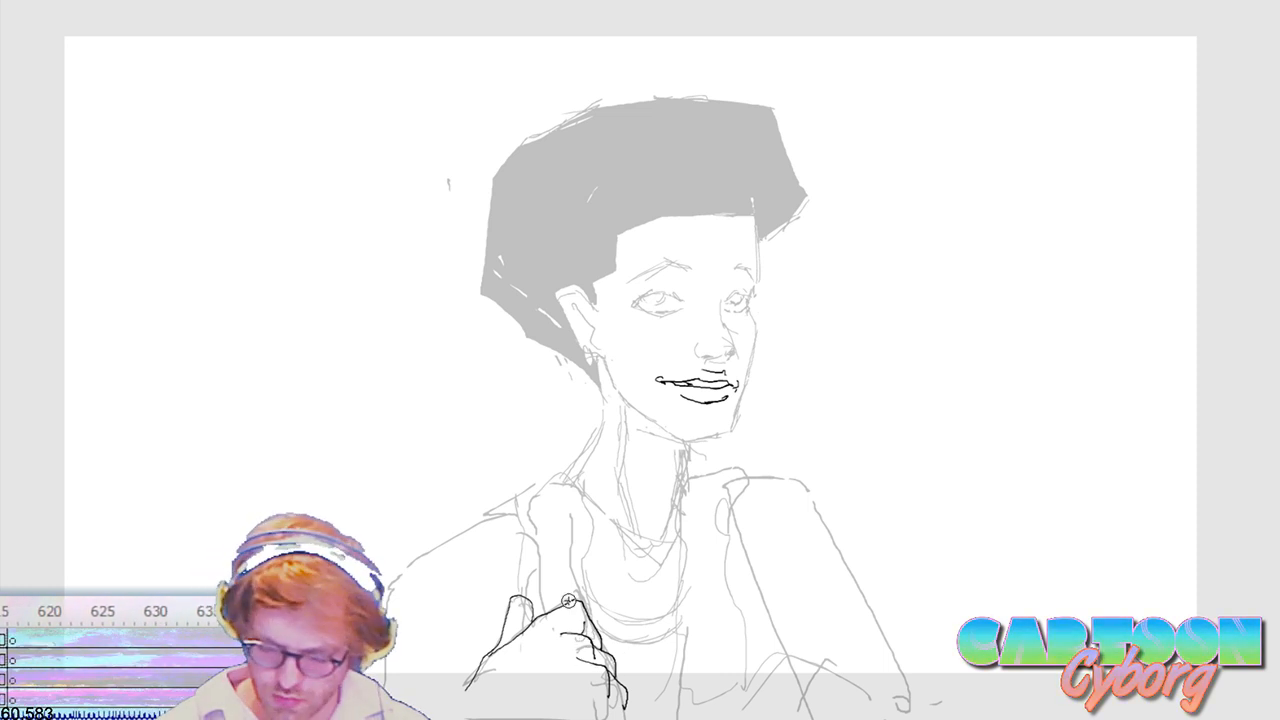
Step: Ink the near ruffled vest panel and the sleeve with its folds, extending a baseline under the figure
{"action": "left_click_drag", "start_coordinate": [532, 585], "coordinate": [529, 566]}
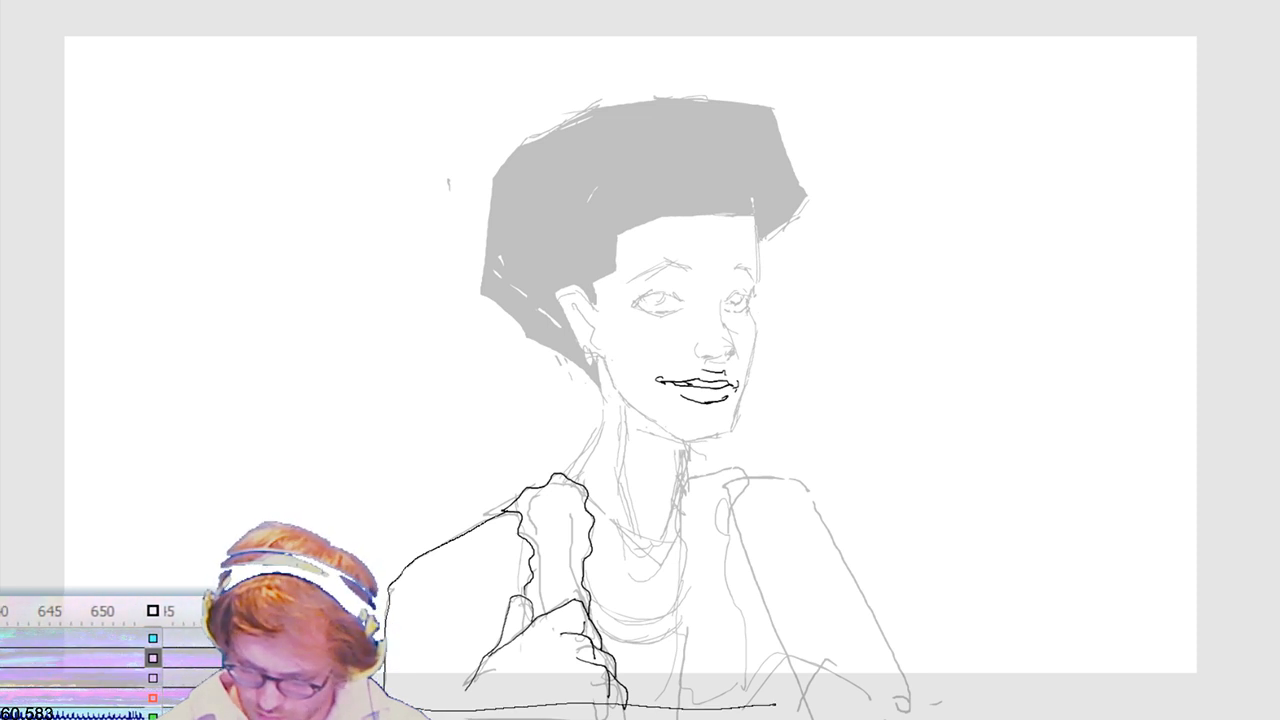
{"action": "left_click_drag", "start_coordinate": [775, 705], "coordinate": [926, 697]}
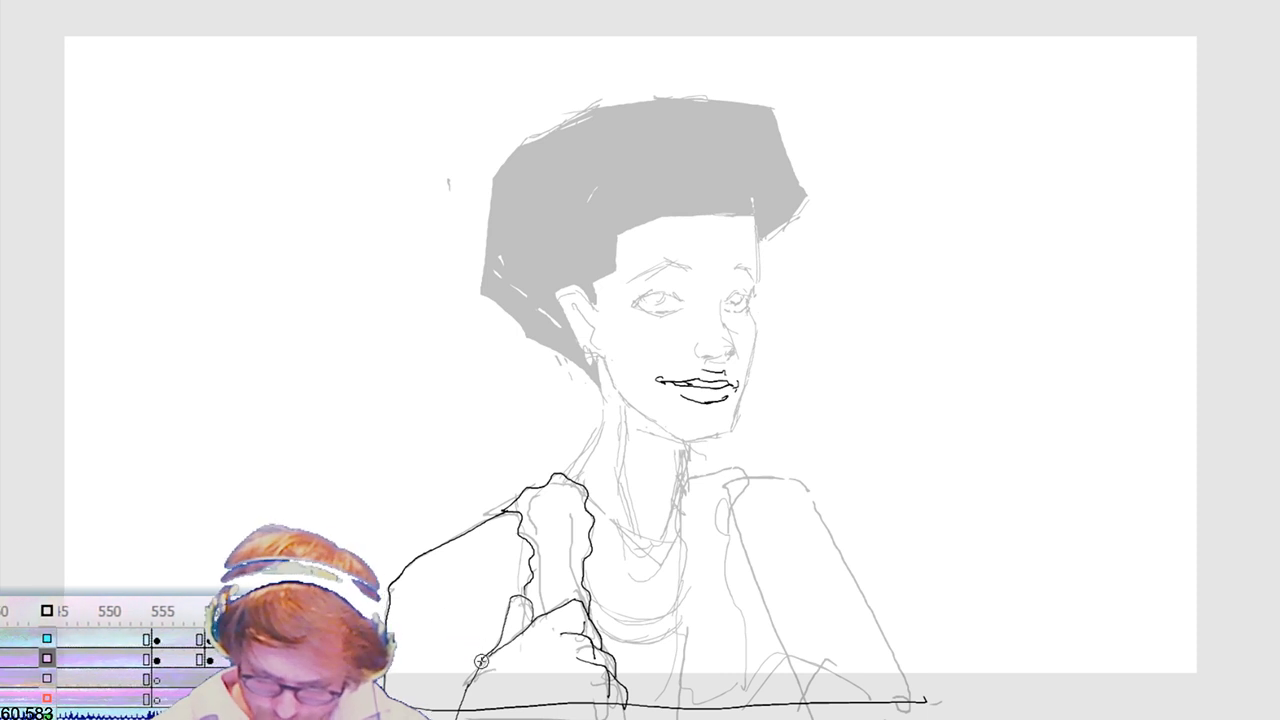
{"action": "left_click_drag", "start_coordinate": [475, 640], "coordinate": [434, 568]}
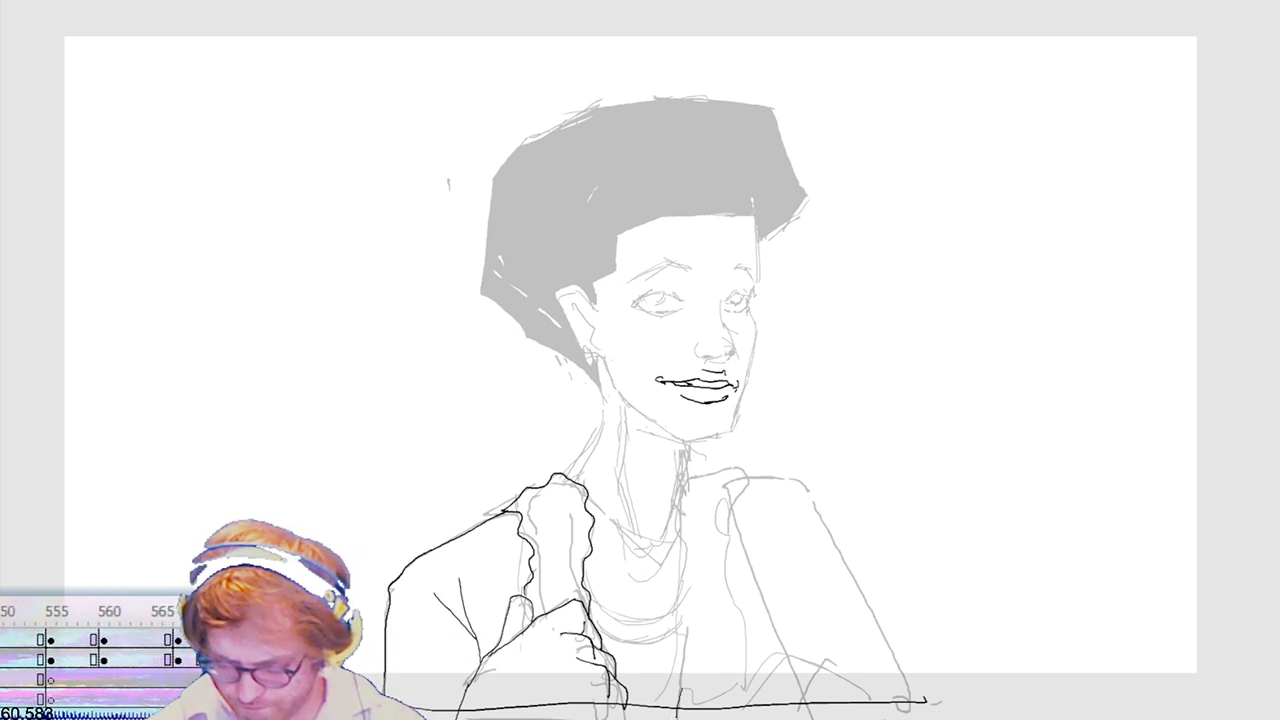
Step: Ink the far vest panel's ruffled edges and the curved necklace between the panels, undoing an unsatisfactory stroke
{"action": "left_click_drag", "start_coordinate": [678, 630], "coordinate": [683, 515]}
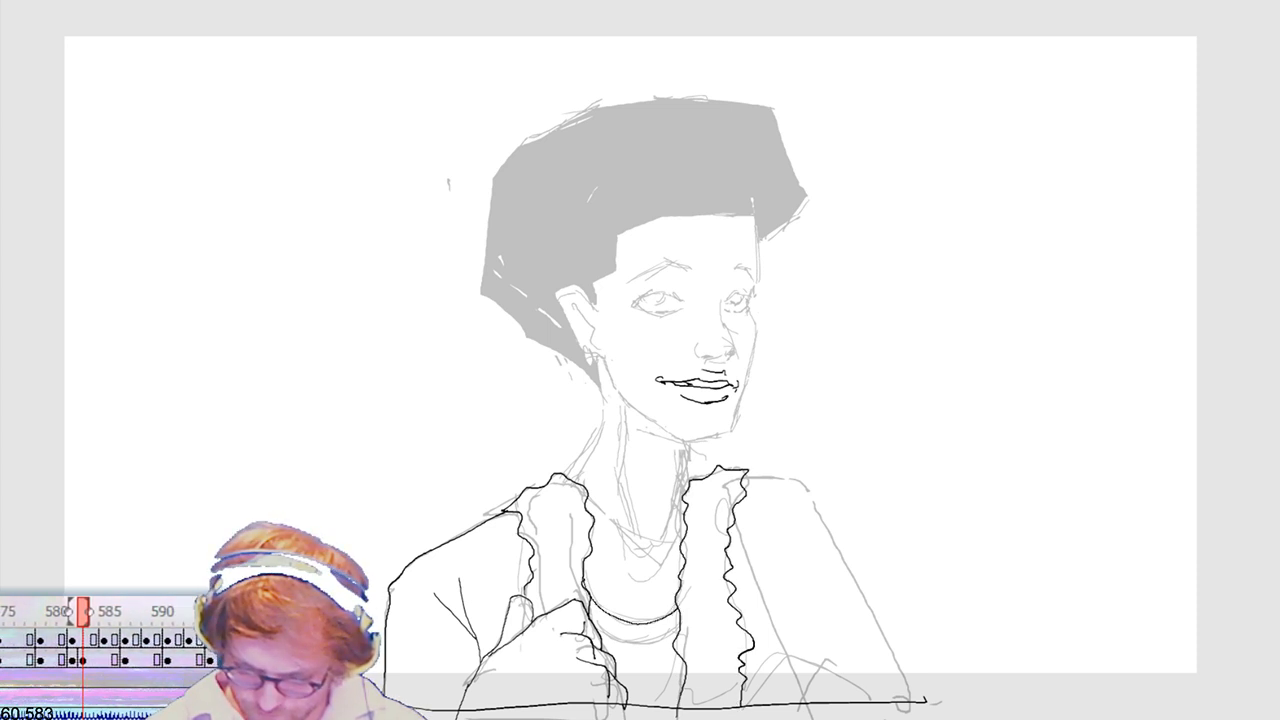
{"action": "left_click_drag", "start_coordinate": [592, 580], "coordinate": [667, 619]}
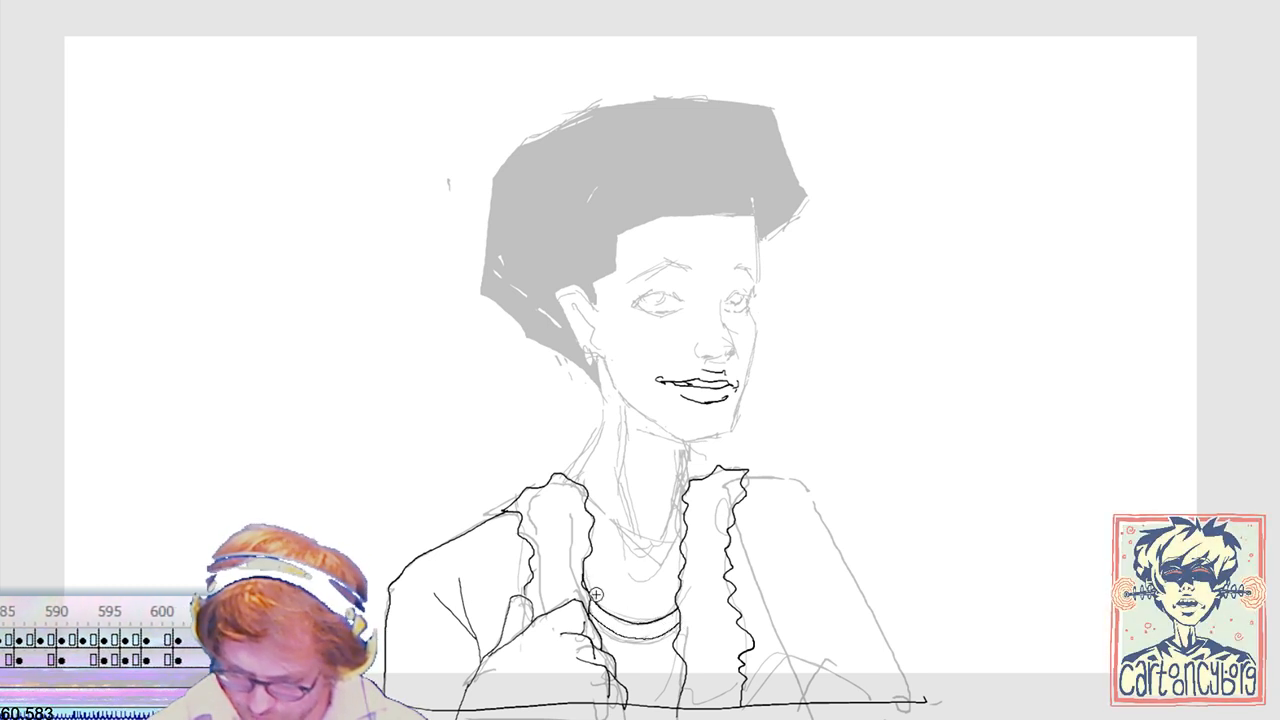
{"action": "key", "text": "ctrl+z"}
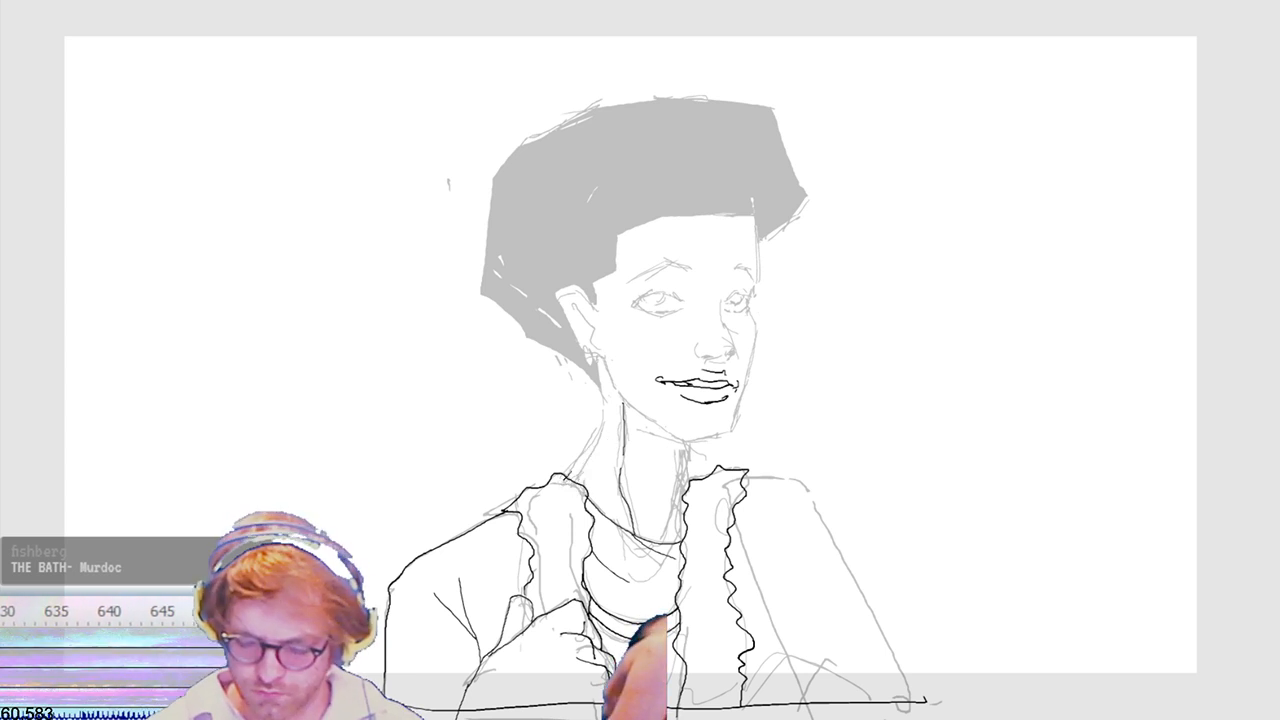
Step: Ink the back contour of the neck from below the ear down to the vest's shoulder
{"action": "left_click_drag", "start_coordinate": [588, 450], "coordinate": [568, 478]}
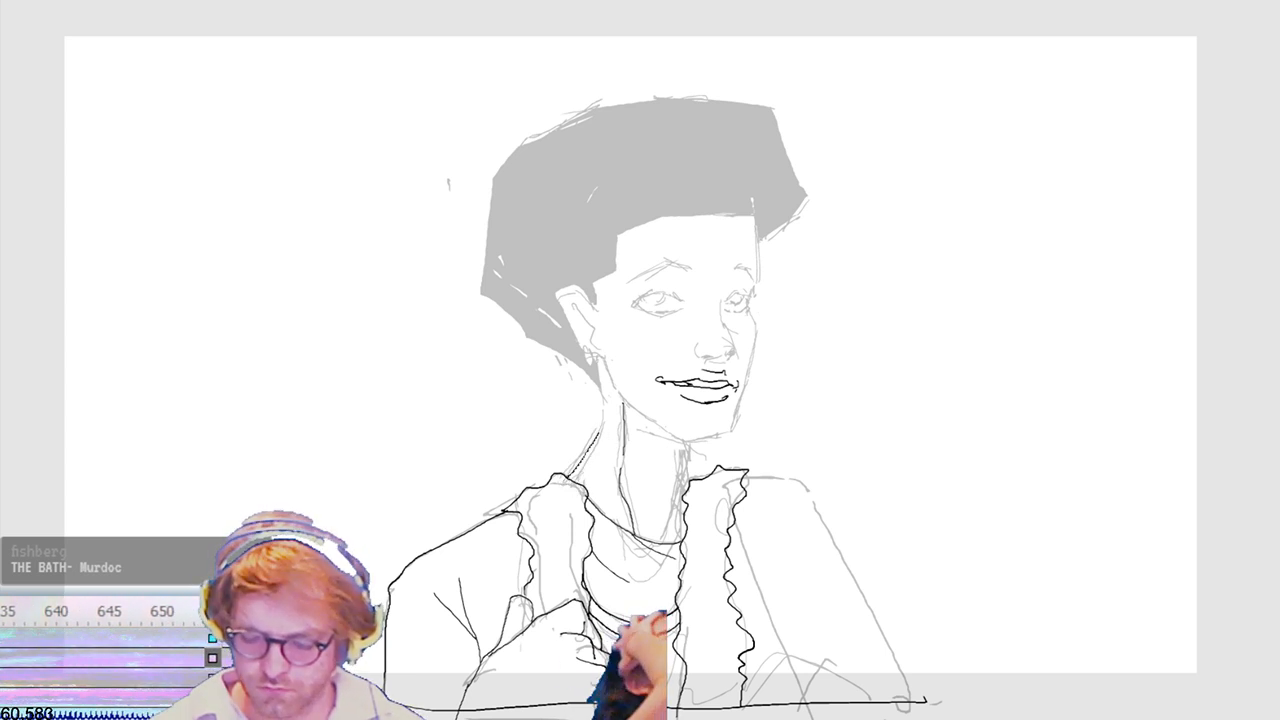
{"action": "mouse_move", "coordinate": [604, 426]}
{"action": "left_mouse_down"}
{"action": "mouse_move", "coordinate": [598, 362]}
{"action": "mouse_move", "coordinate": [600, 450]}
{"action": "left_mouse_up"}
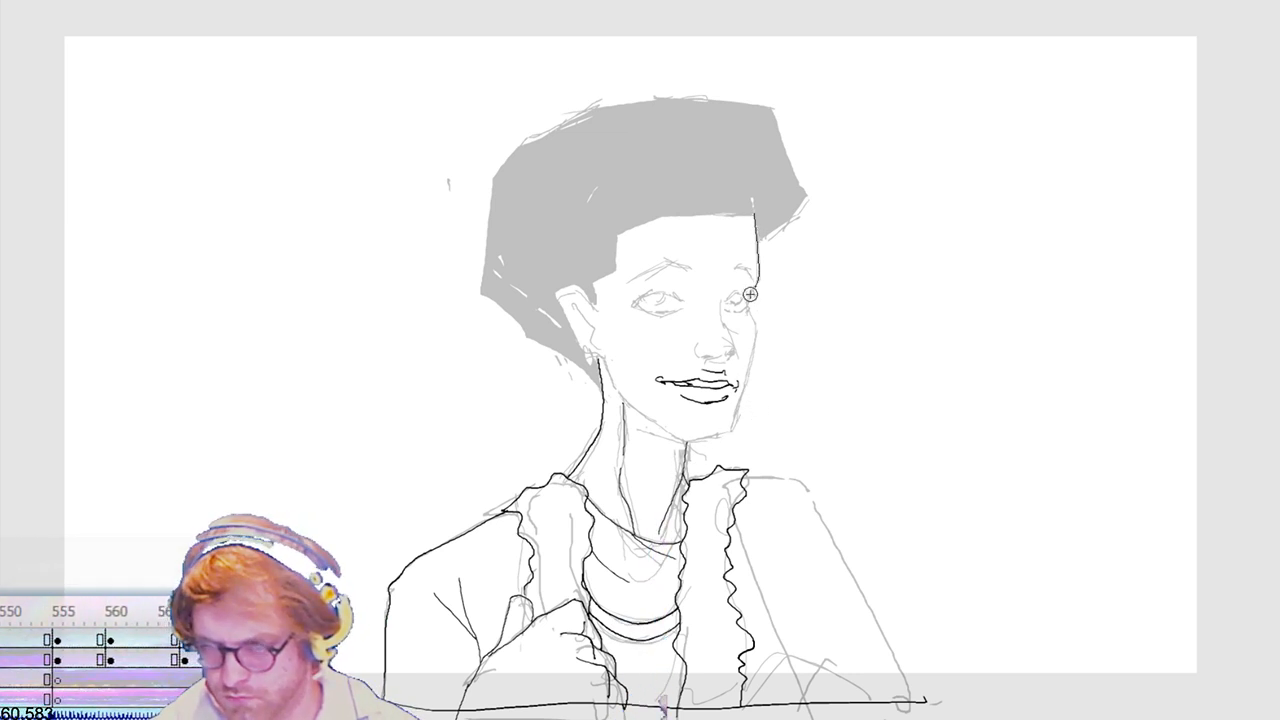
Step: Redraw the far forehead and cheek contour and ink the hairline from the ear across the forehead
{"action": "key", "text": "ctrl+z"}
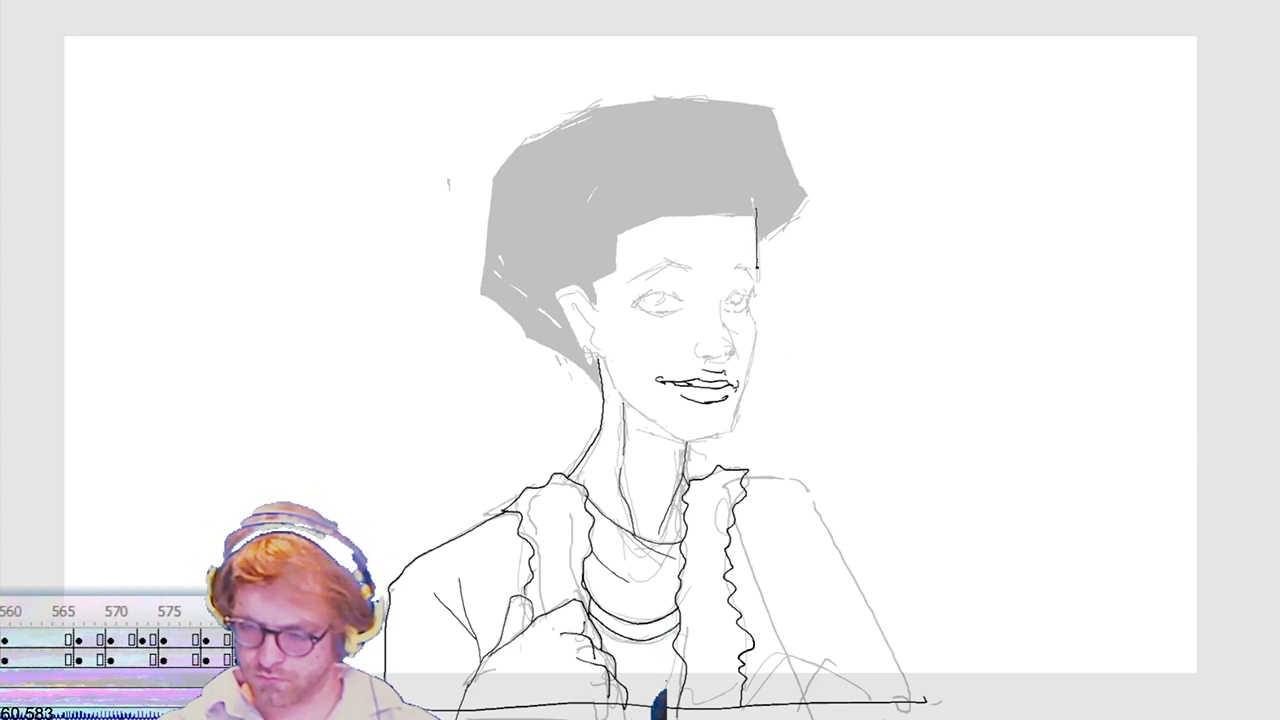
{"action": "left_click_drag", "start_coordinate": [745, 282], "coordinate": [756, 332]}
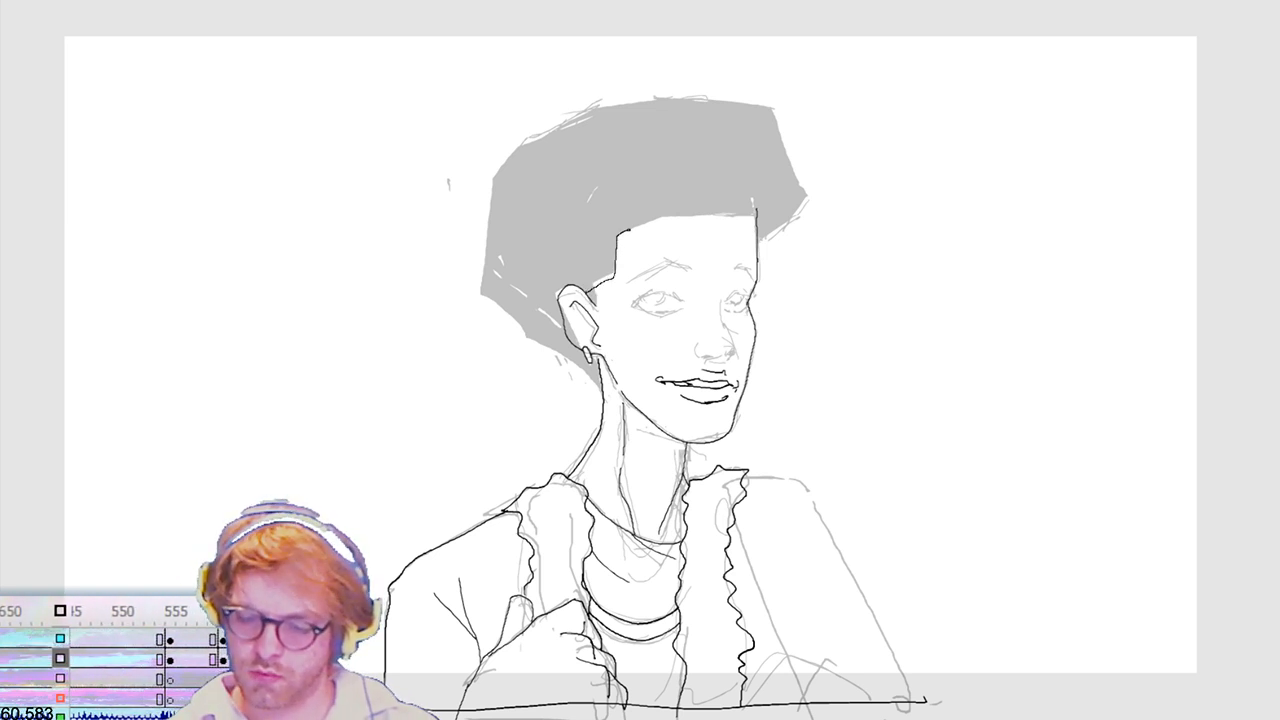
{"action": "left_click_drag", "start_coordinate": [586, 290], "coordinate": [757, 213]}
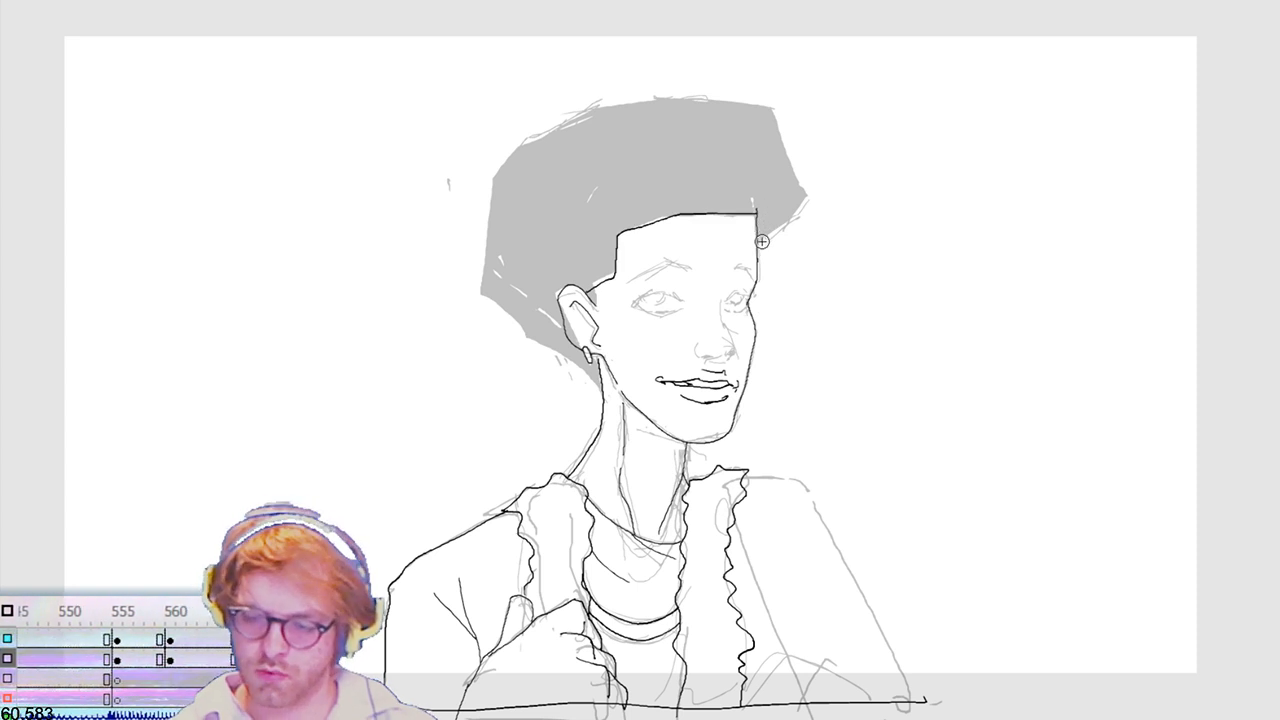
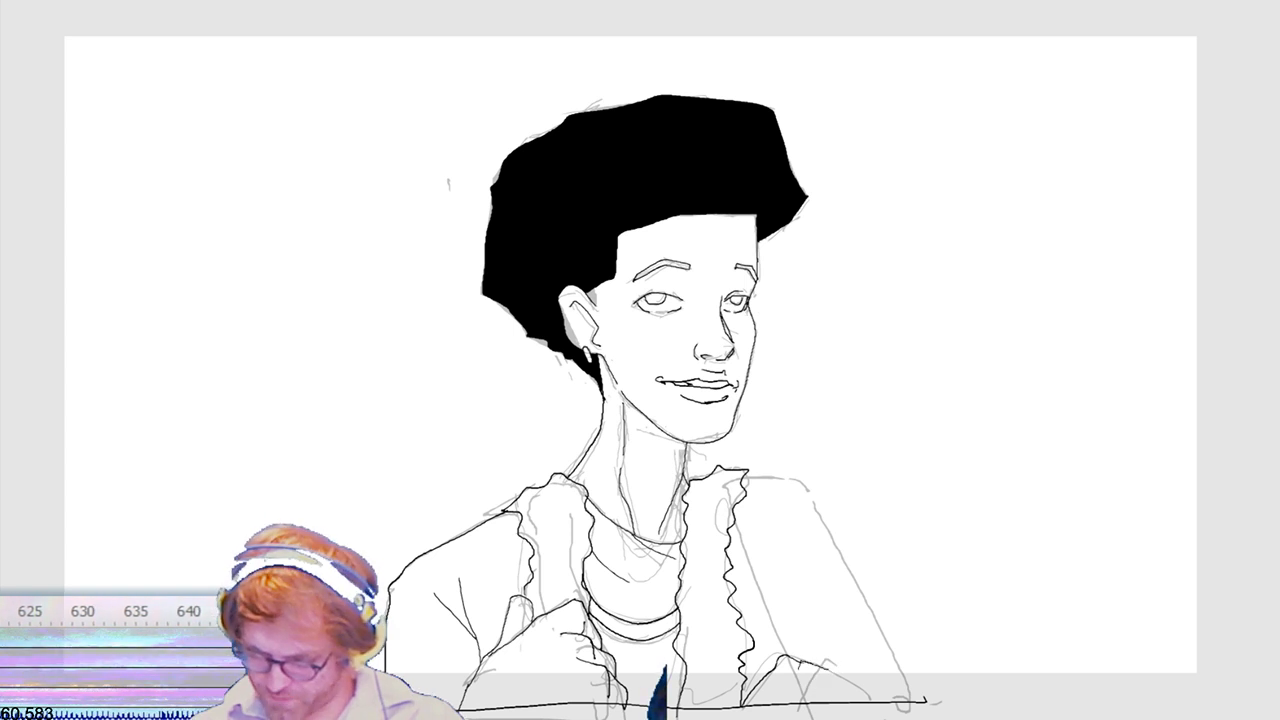
Step: Ink the far hand and far sleeve from shoulder to baseline, and fill both eyebrows solid black
{"action": "left_click_drag", "start_coordinate": [762, 702], "coordinate": [812, 660]}
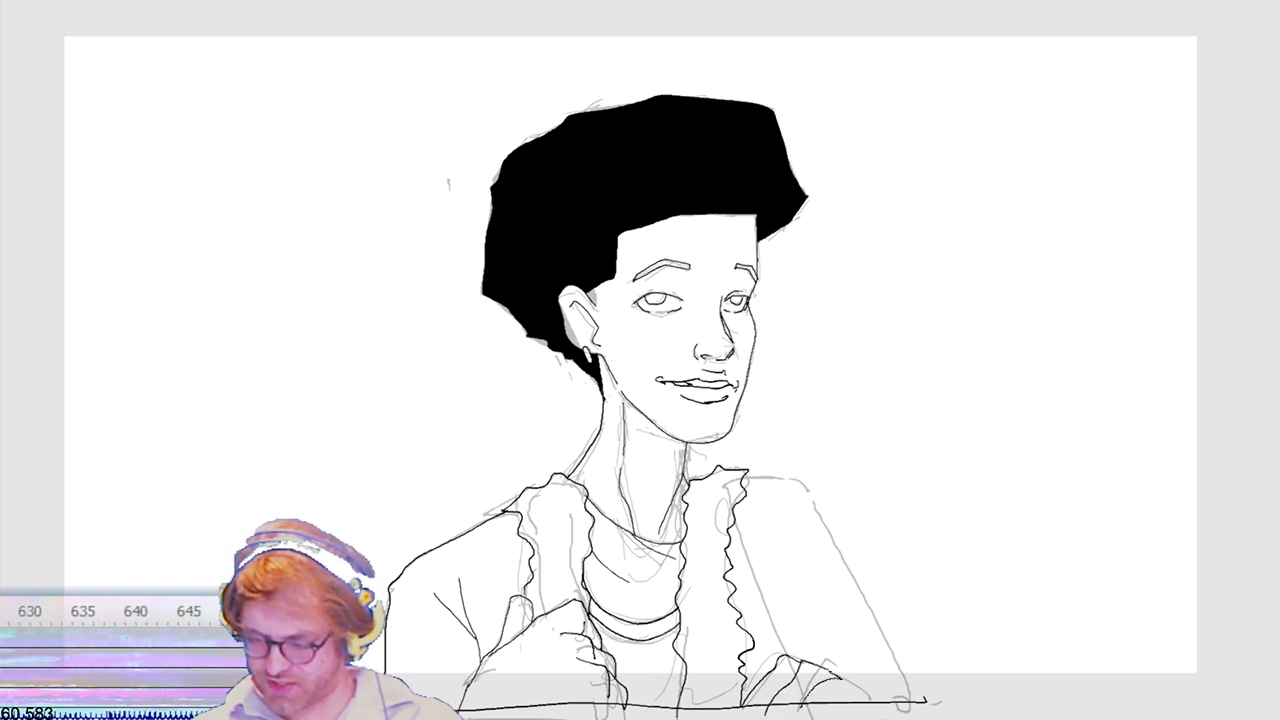
{"action": "key", "text": "ctrl+z"}
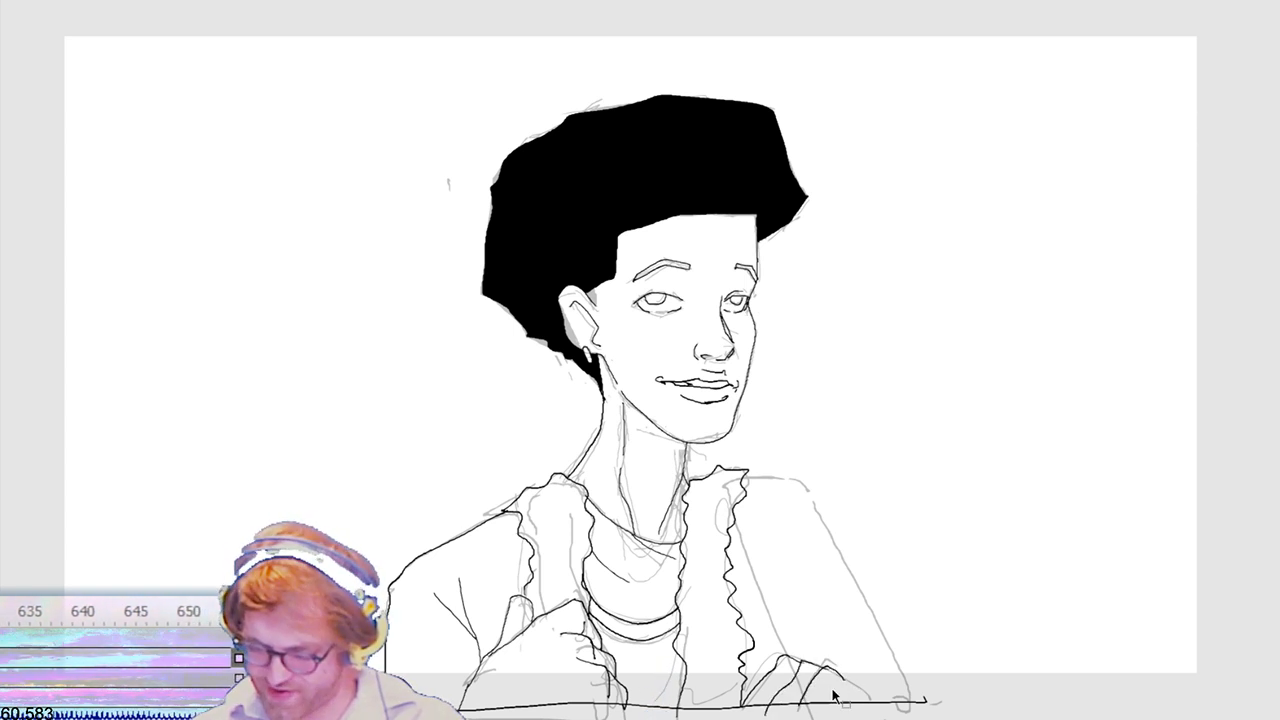
{"action": "mouse_move", "coordinate": [805, 698]}
{"action": "left_mouse_down"}
{"action": "mouse_move", "coordinate": [850, 672]}
{"action": "mouse_move", "coordinate": [872, 705]}
{"action": "mouse_move", "coordinate": [890, 702]}
{"action": "left_mouse_up"}
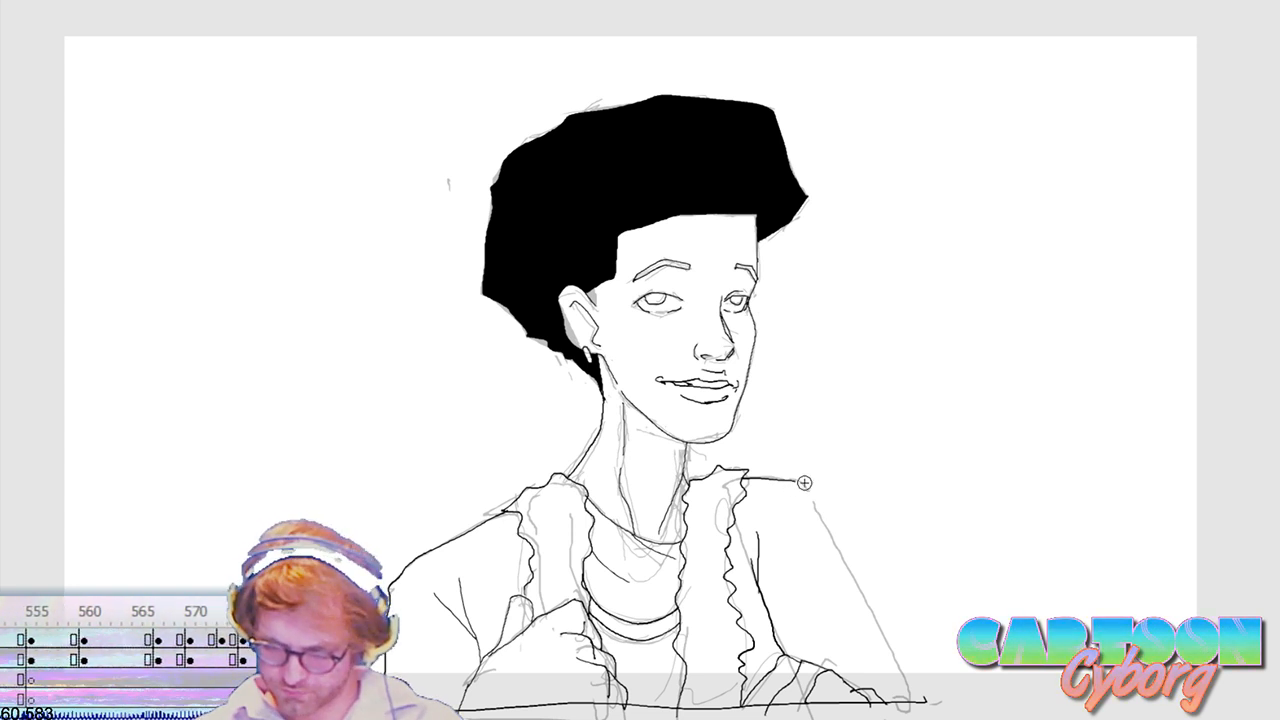
{"action": "left_click_drag", "start_coordinate": [800, 481], "coordinate": [816, 514]}
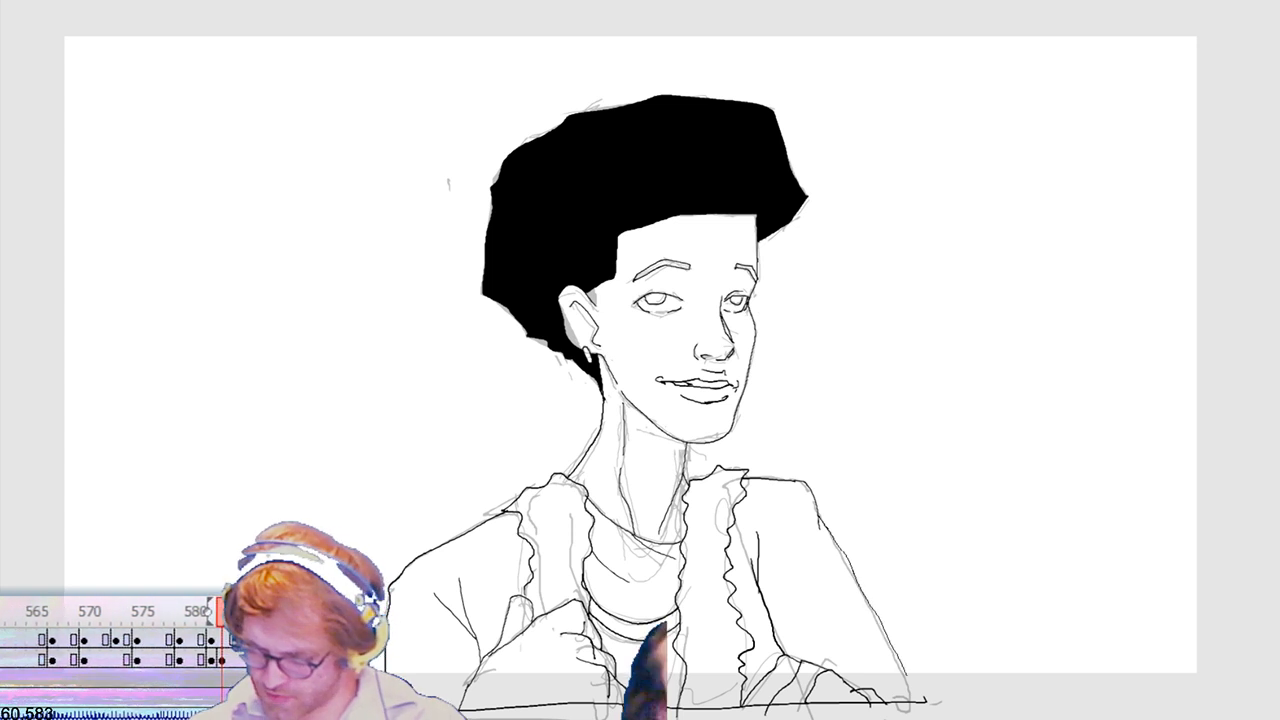
{"action": "left_click_drag", "start_coordinate": [817, 511], "coordinate": [920, 700]}
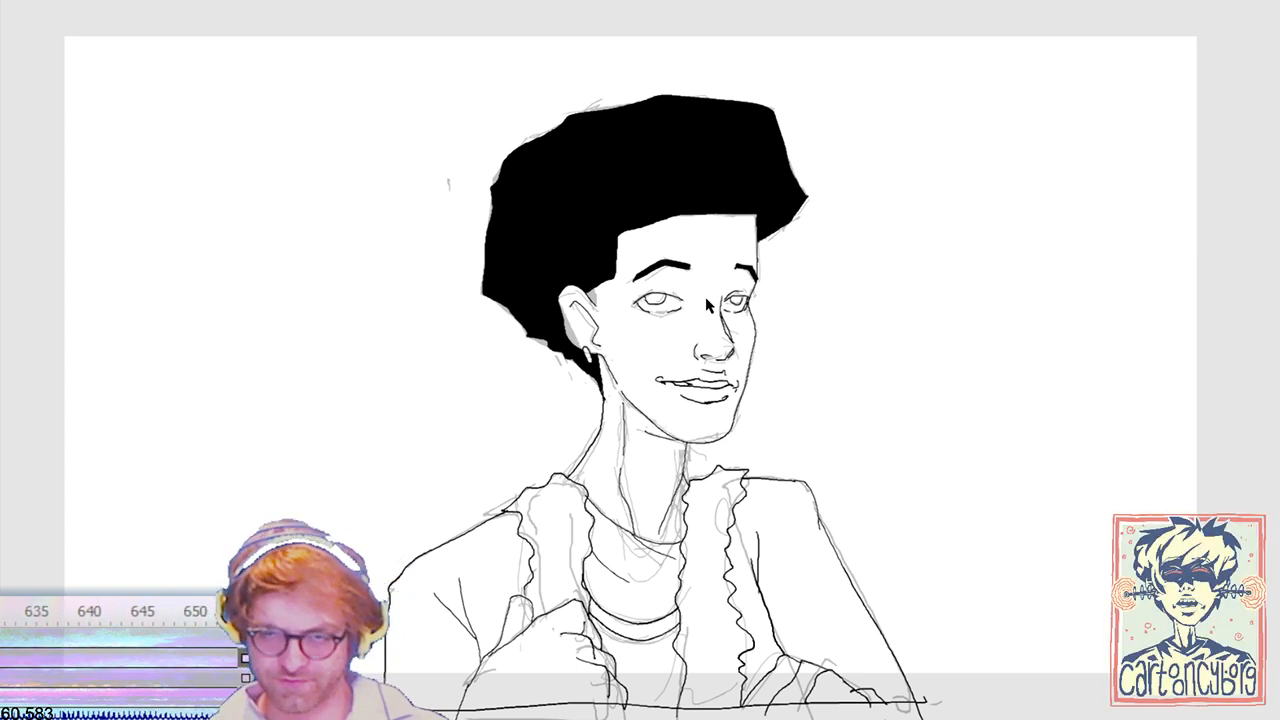
Step: Step through the animation frames to compare the eyebrows, hair and line art with the other inked poses
{"action": "key", "text": "ctrl+a"}
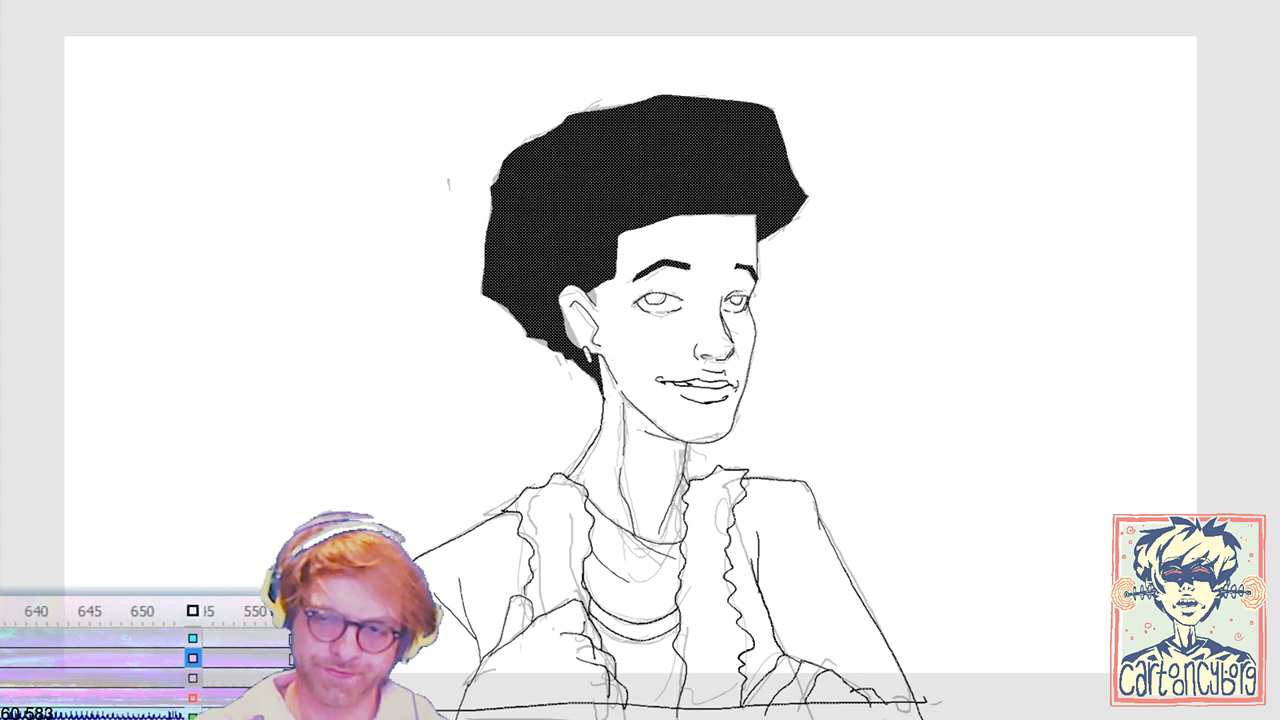
{"action": "key", "text": "period"}
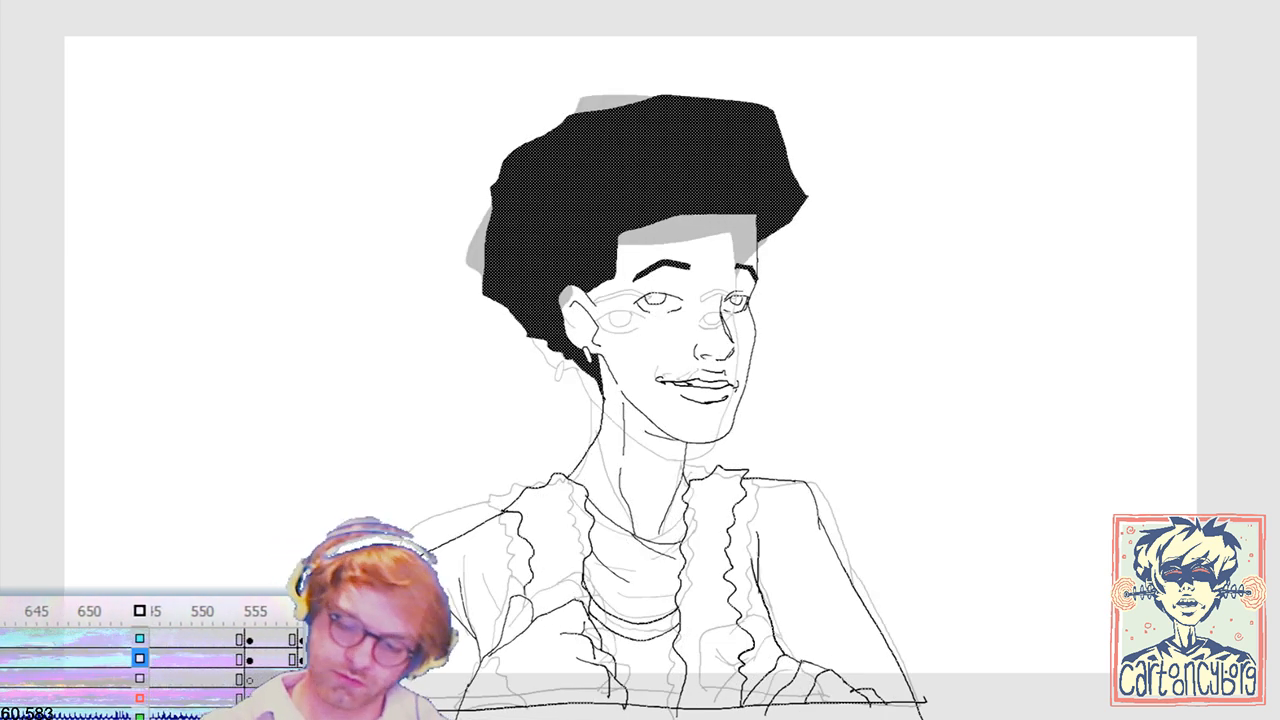
{"action": "key", "text": "period"}
{"action": "key", "text": "period"}
{"action": "key", "text": "period"}
{"action": "key", "text": "period"}
{"action": "key", "text": "period"}
{"action": "key", "text": "period"}
{"action": "key", "text": "period"}
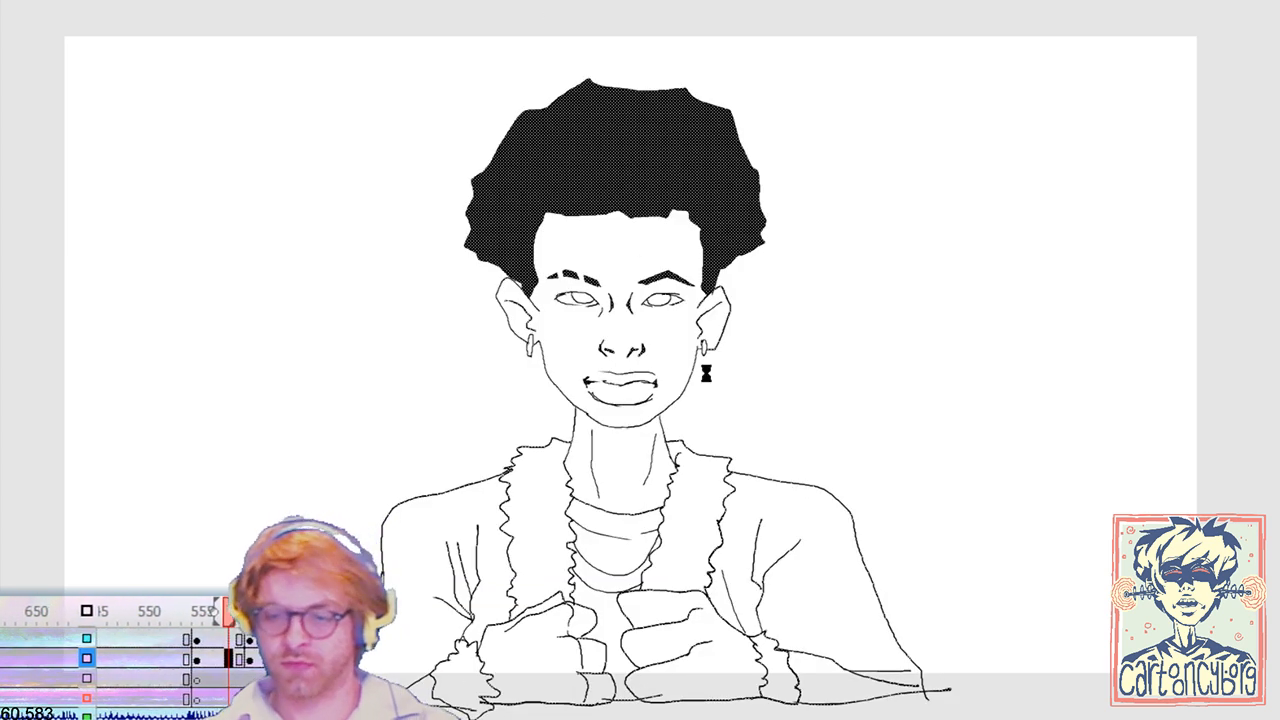
{"action": "key", "text": "period"}
{"action": "key", "text": "period"}
{"action": "key", "text": "period"}
{"action": "key", "text": "period"}
{"action": "key", "text": "period"}
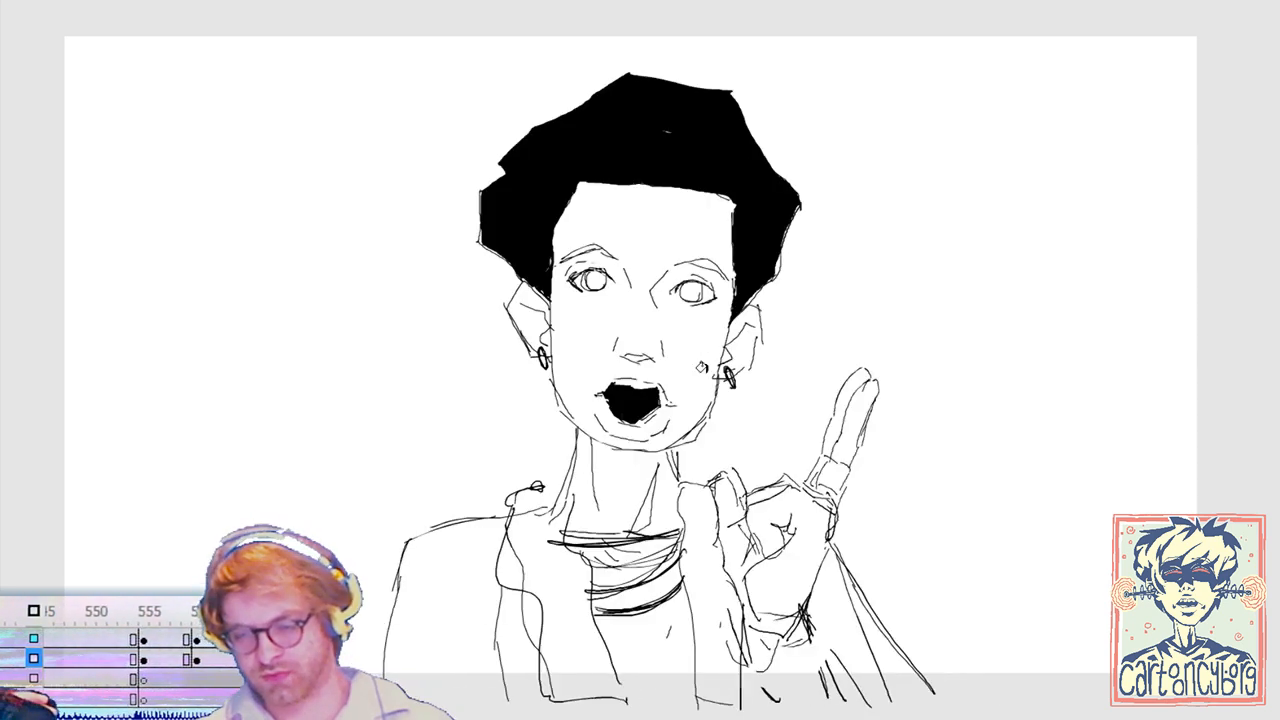
{"action": "key", "text": "period"}
{"action": "key", "text": "period"}
{"action": "key", "text": "period"}
{"action": "key", "text": "period"}
{"action": "key", "text": "period"}
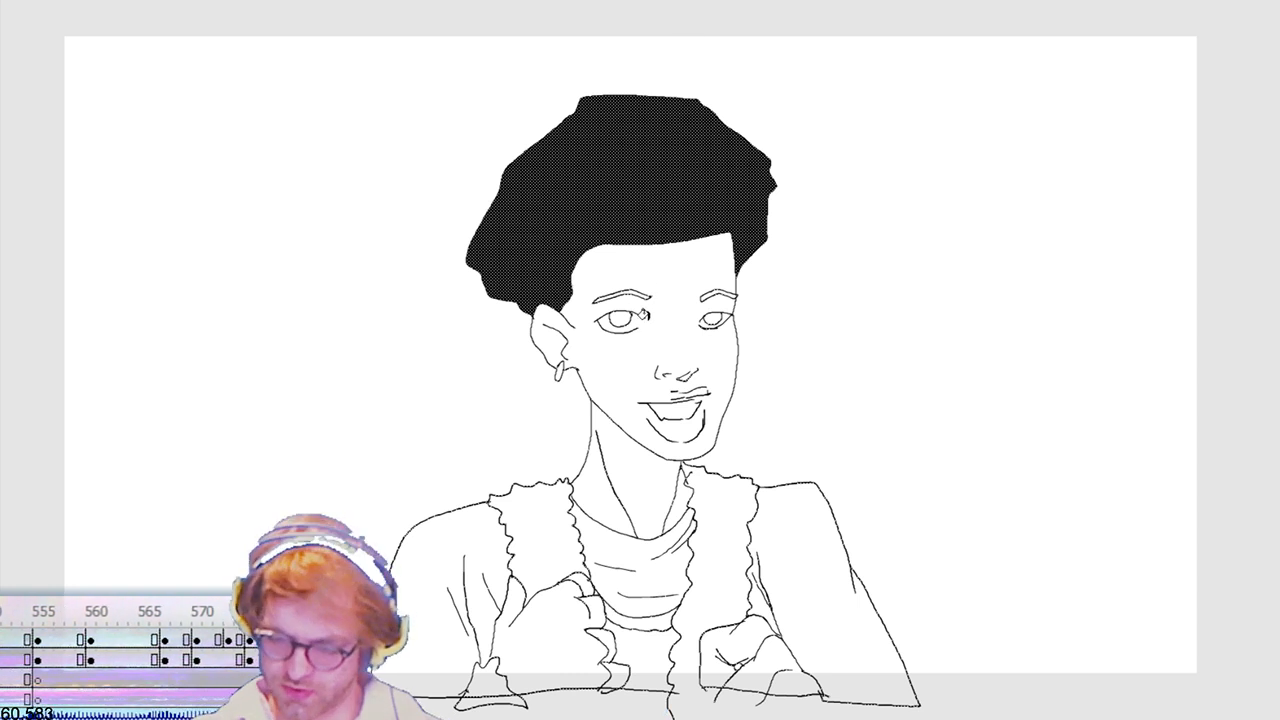
Step: Fill the eyebrows black on the open-mouthed smiling frame and cut slits in the near eyebrow, also cutting the head-lowered frame's eyebrow
{"action": "left_click_drag", "start_coordinate": [596, 301], "coordinate": [737, 296]}
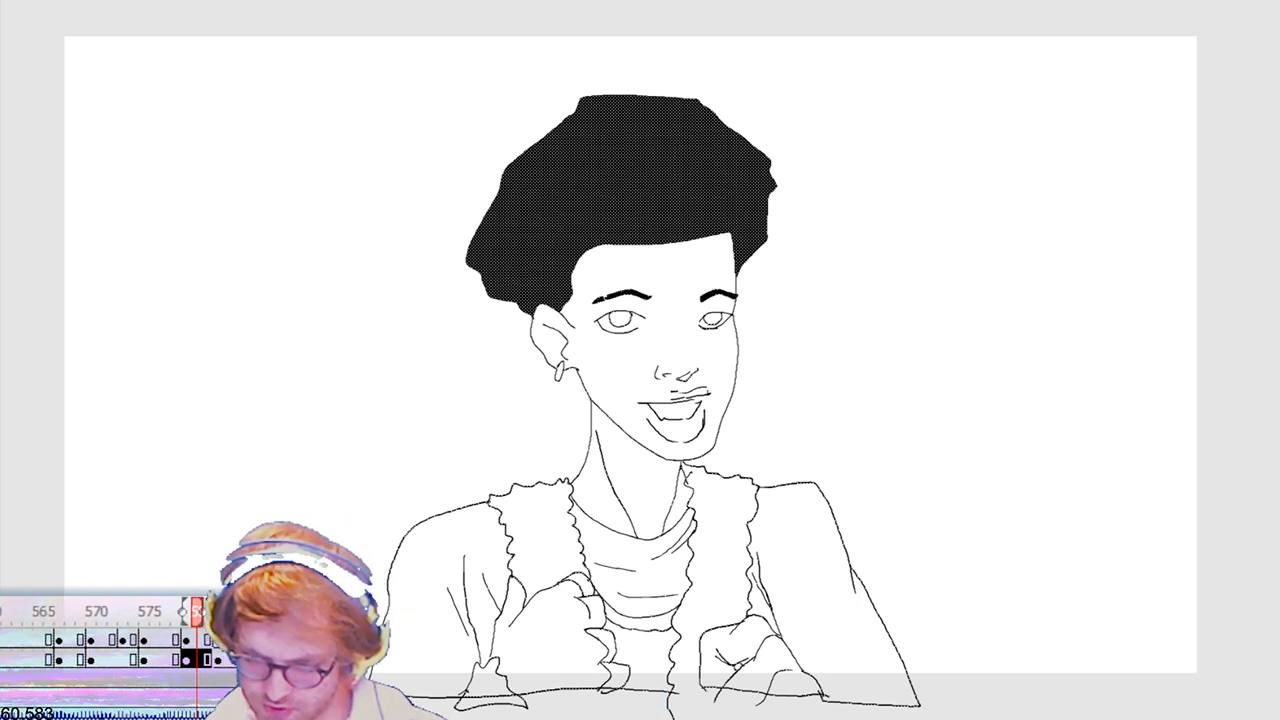
{"action": "left_click_drag", "start_coordinate": [610, 296], "coordinate": [627, 294]}
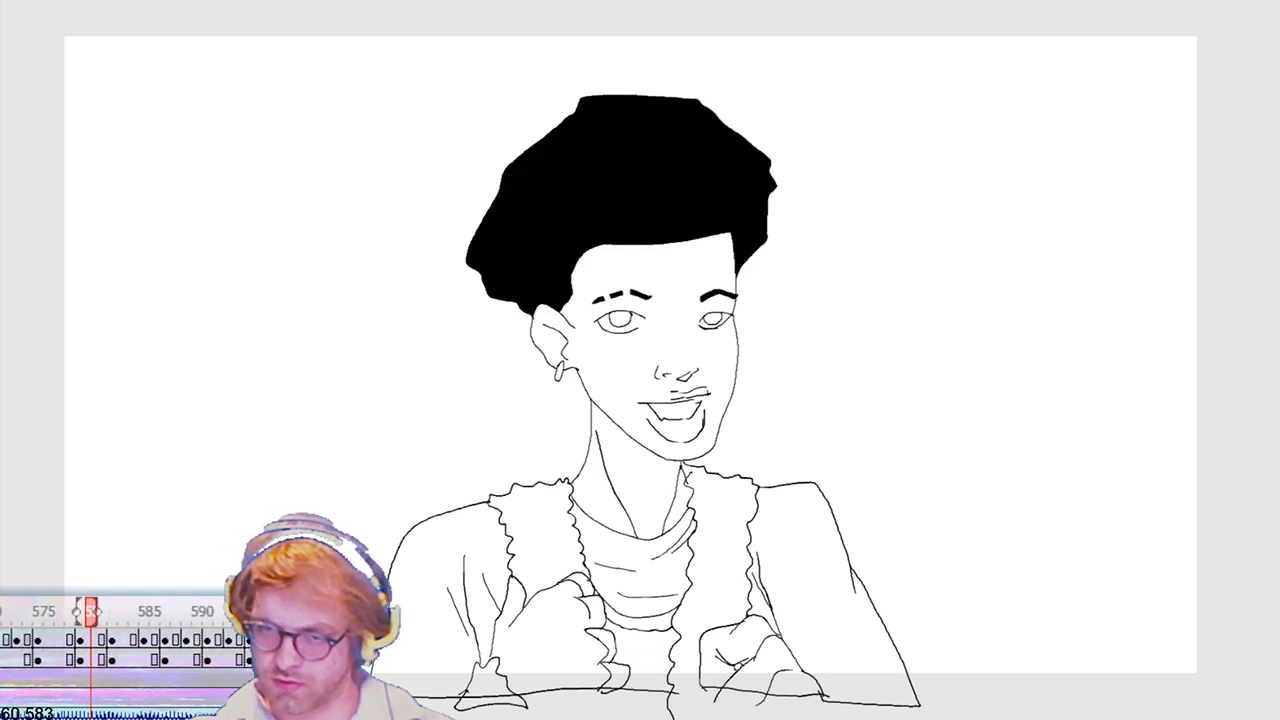
{"action": "key", "text": "comma"}
{"action": "key", "text": "comma"}
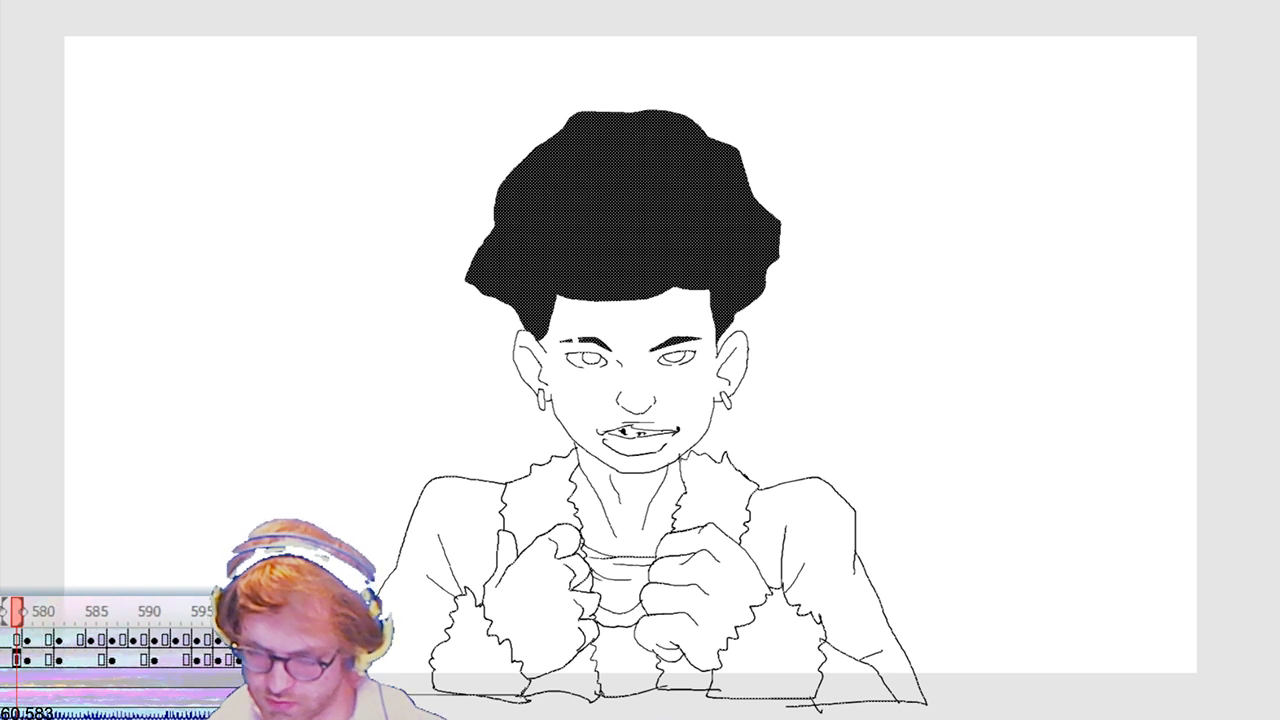
{"action": "left_click_drag", "start_coordinate": [594, 339], "coordinate": [596, 338]}
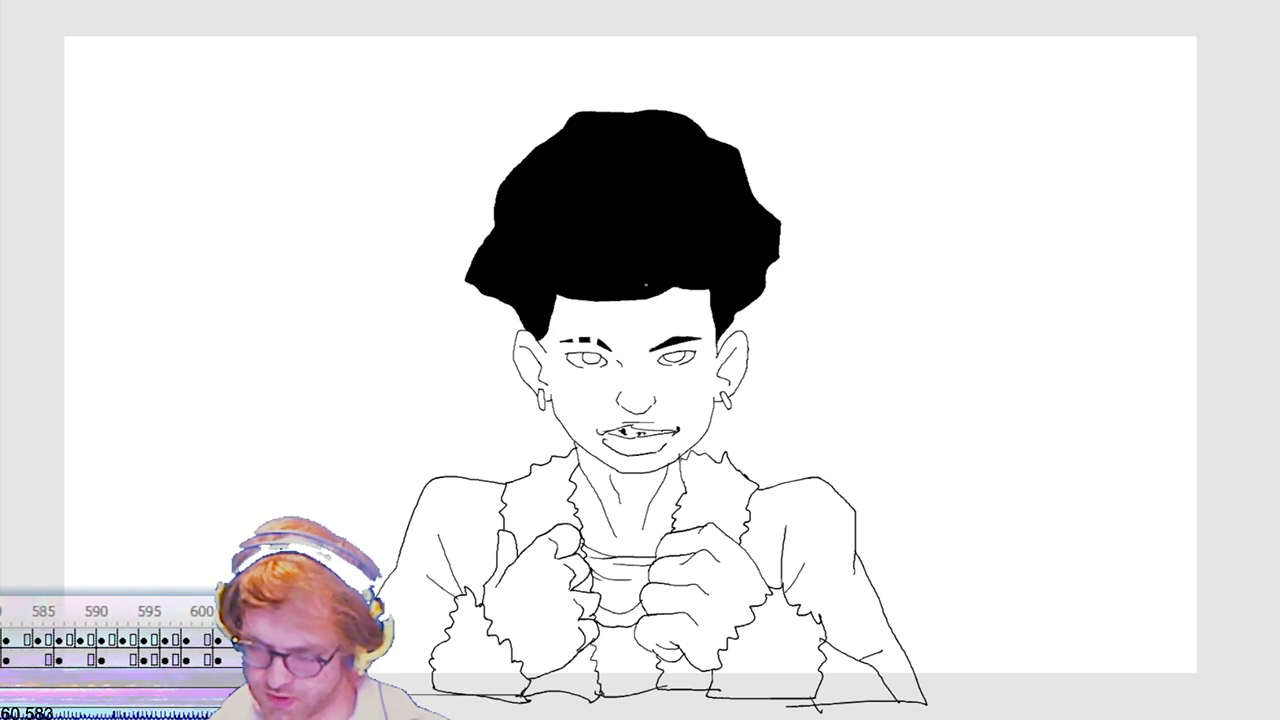
Step: Cut two slits in the near eyebrow on the turned-head smirking frame
{"action": "key", "text": "period"}
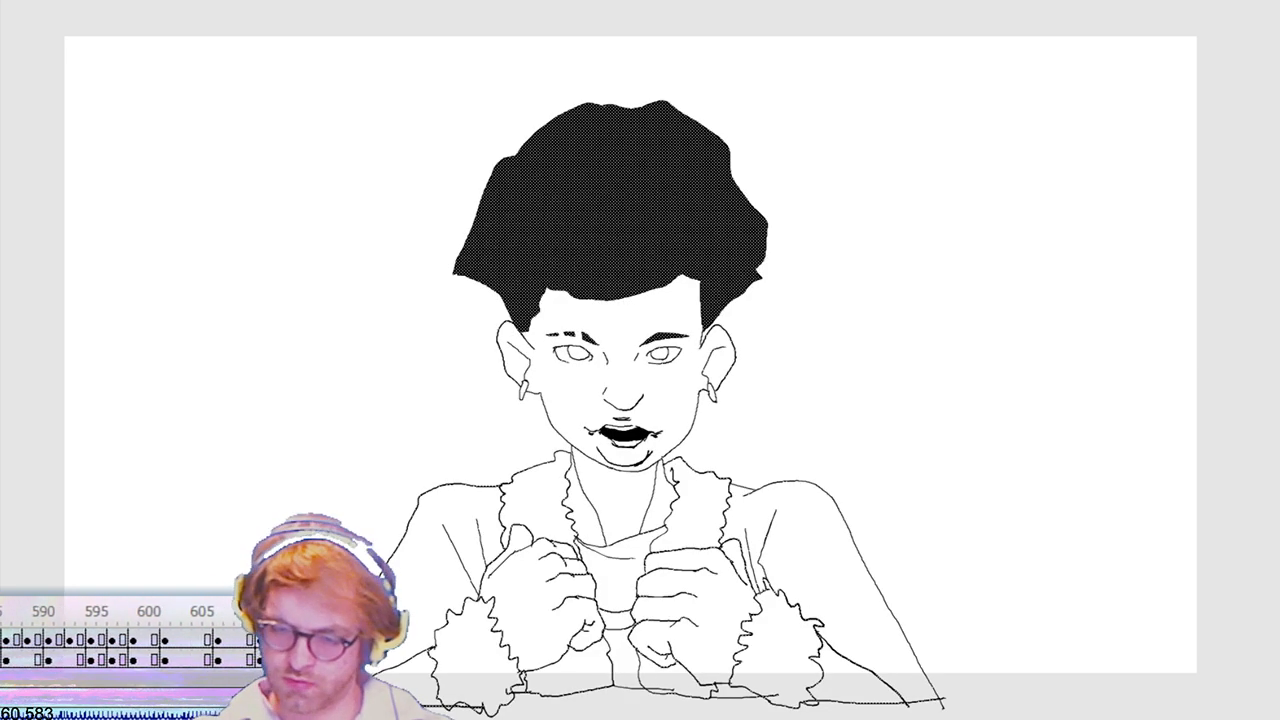
{"action": "key", "text": "period"}
{"action": "key", "text": "period"}
{"action": "key", "text": "period"}
{"action": "key", "text": "period"}
{"action": "key", "text": "period"}
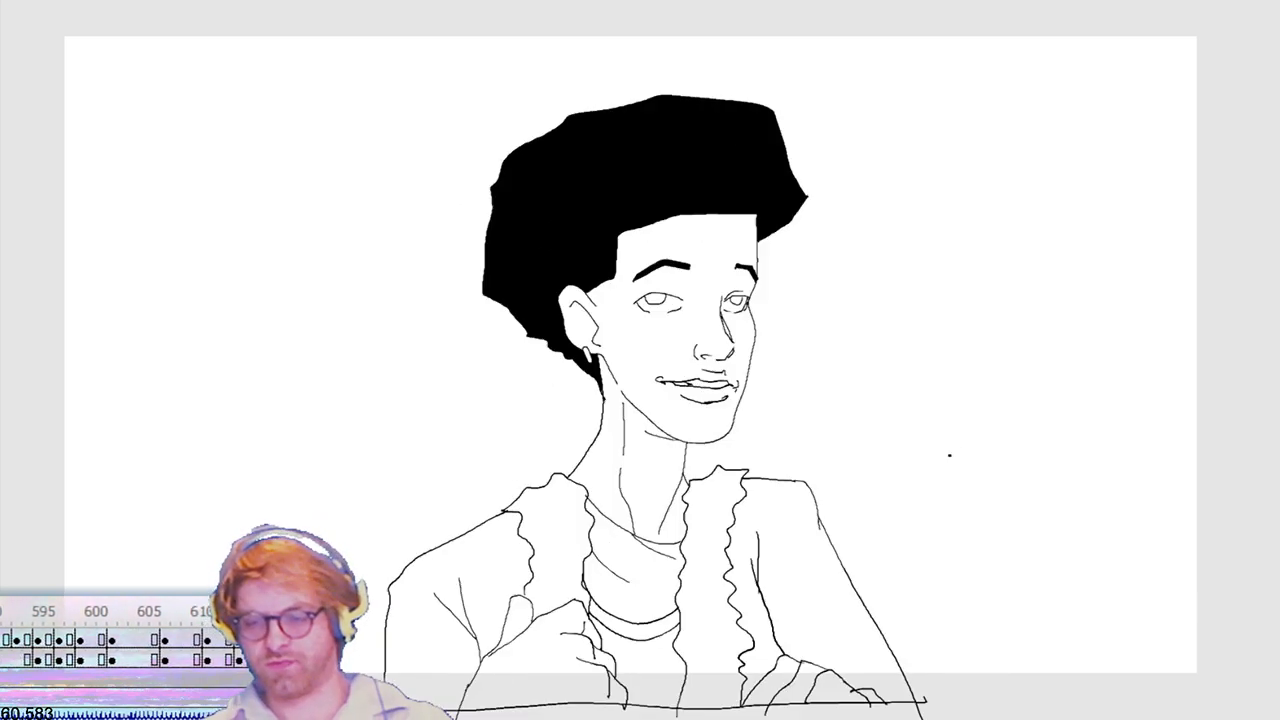
{"action": "key", "text": "period"}
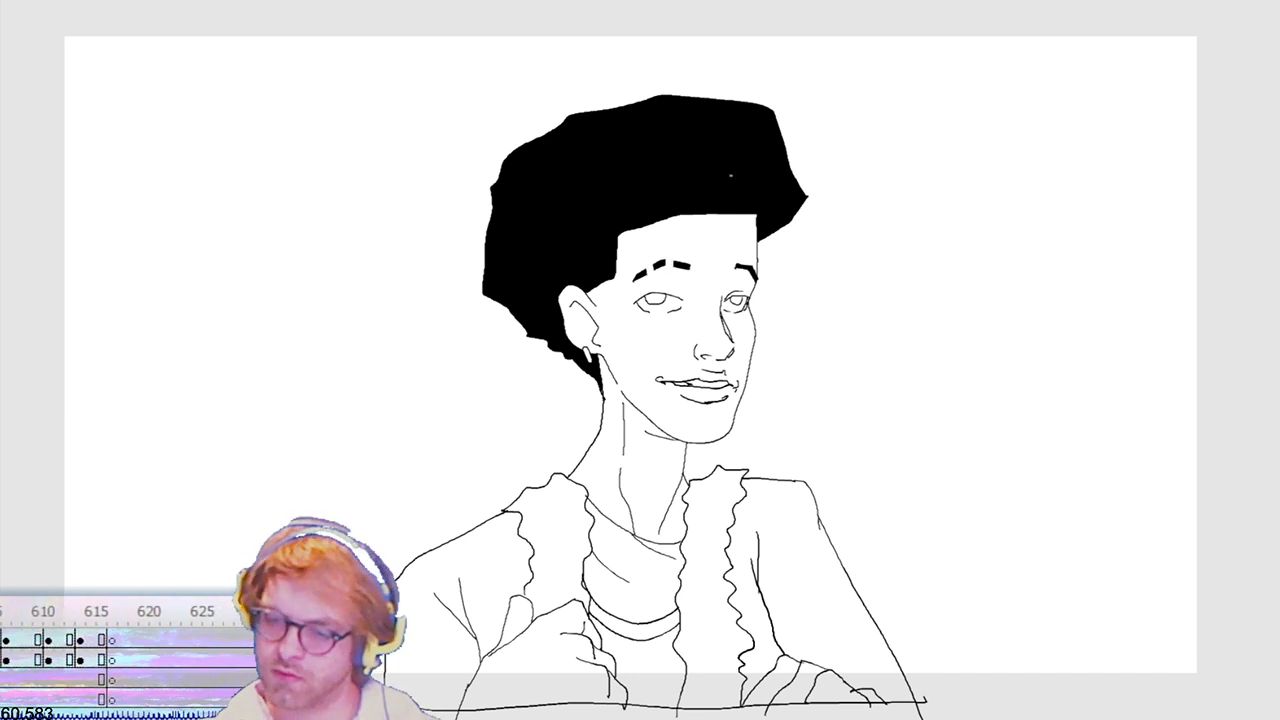
Step: Step through the inked and rough frames to review the character's poses and locate the next sketch needing ink
{"action": "key", "text": "period"}
{"action": "key", "text": "period"}
{"action": "key", "text": "period"}
{"action": "key", "text": "period"}
{"action": "key", "text": "period"}
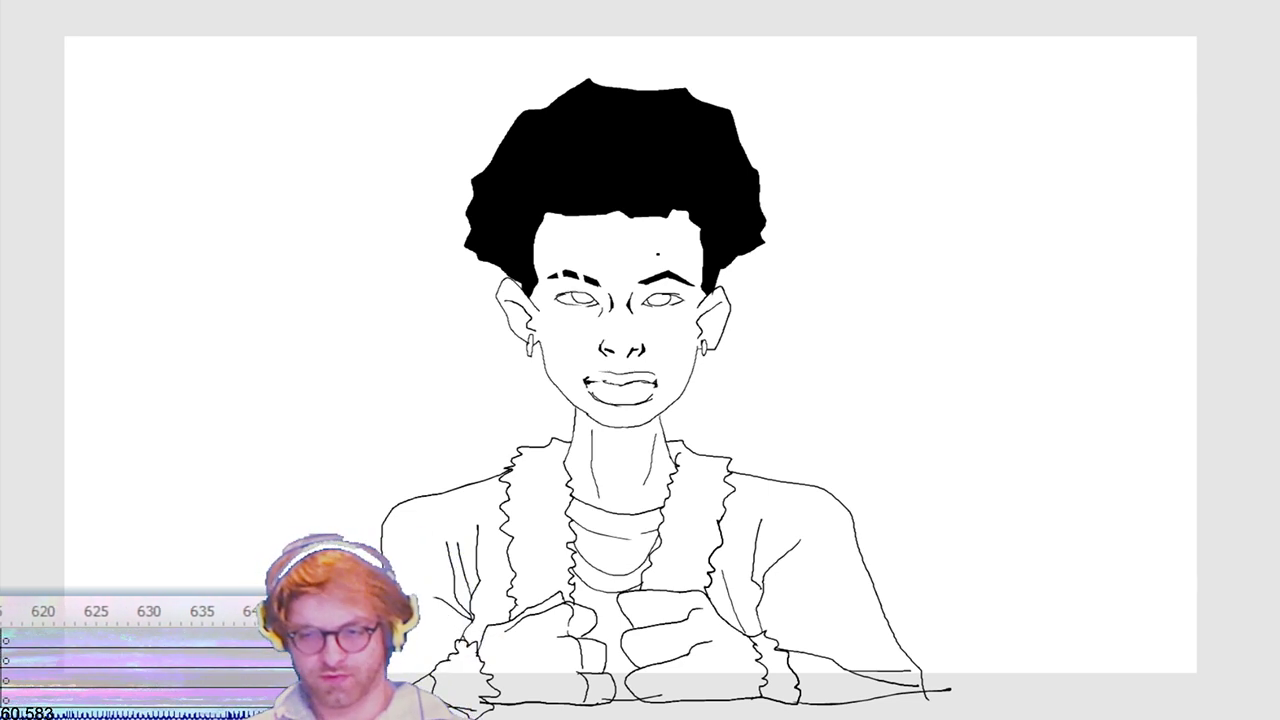
{"action": "key", "text": "period"}
{"action": "key", "text": "period"}
{"action": "key", "text": "period"}
{"action": "key", "text": "period"}
{"action": "key", "text": "period"}
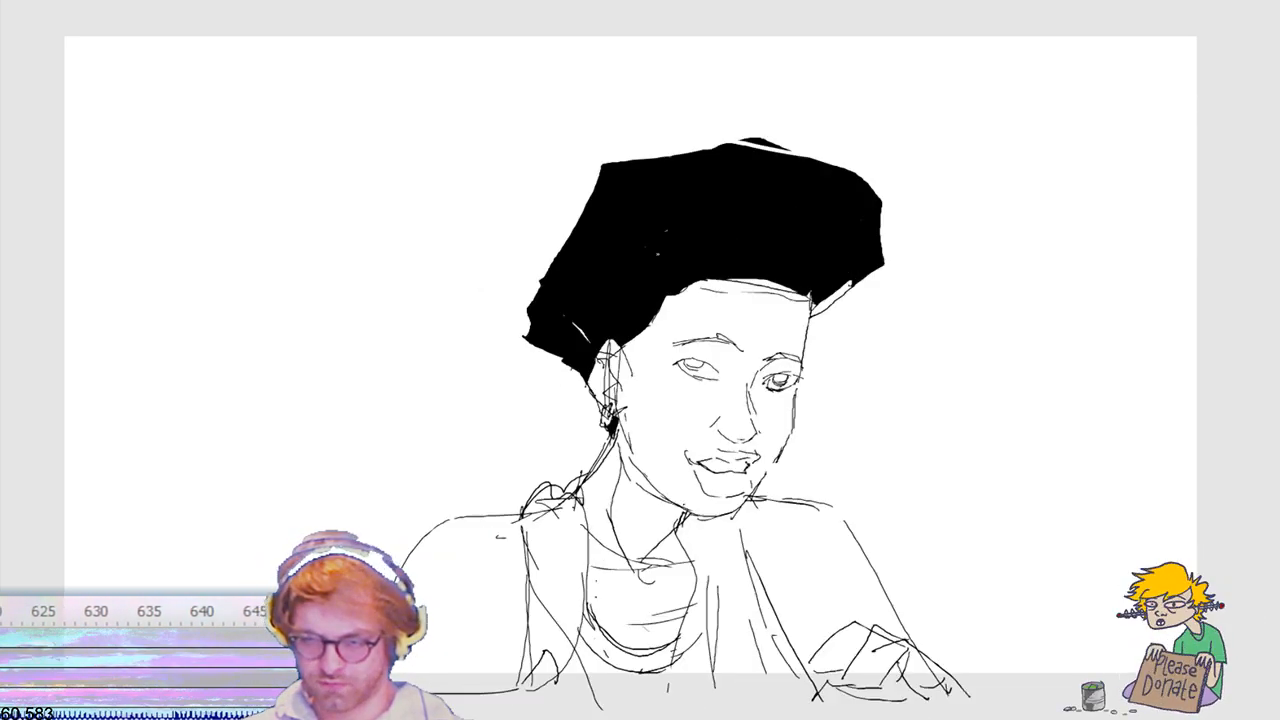
{"action": "key", "text": "period"}
{"action": "key", "text": "period"}
{"action": "key", "text": "period"}
{"action": "key", "text": "period"}
{"action": "key", "text": "period"}
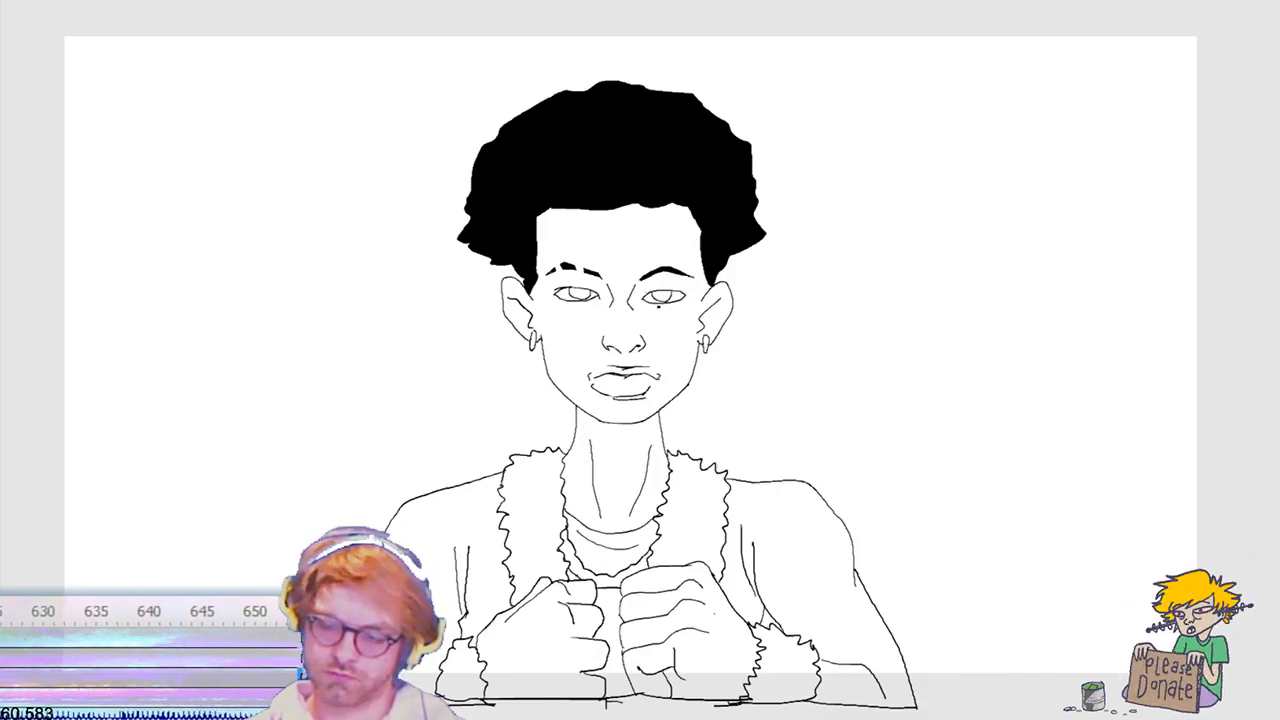
{"action": "key", "text": "period"}
{"action": "key", "text": "period"}
{"action": "key", "text": "period"}
{"action": "key", "text": "period"}
{"action": "key", "text": "period"}
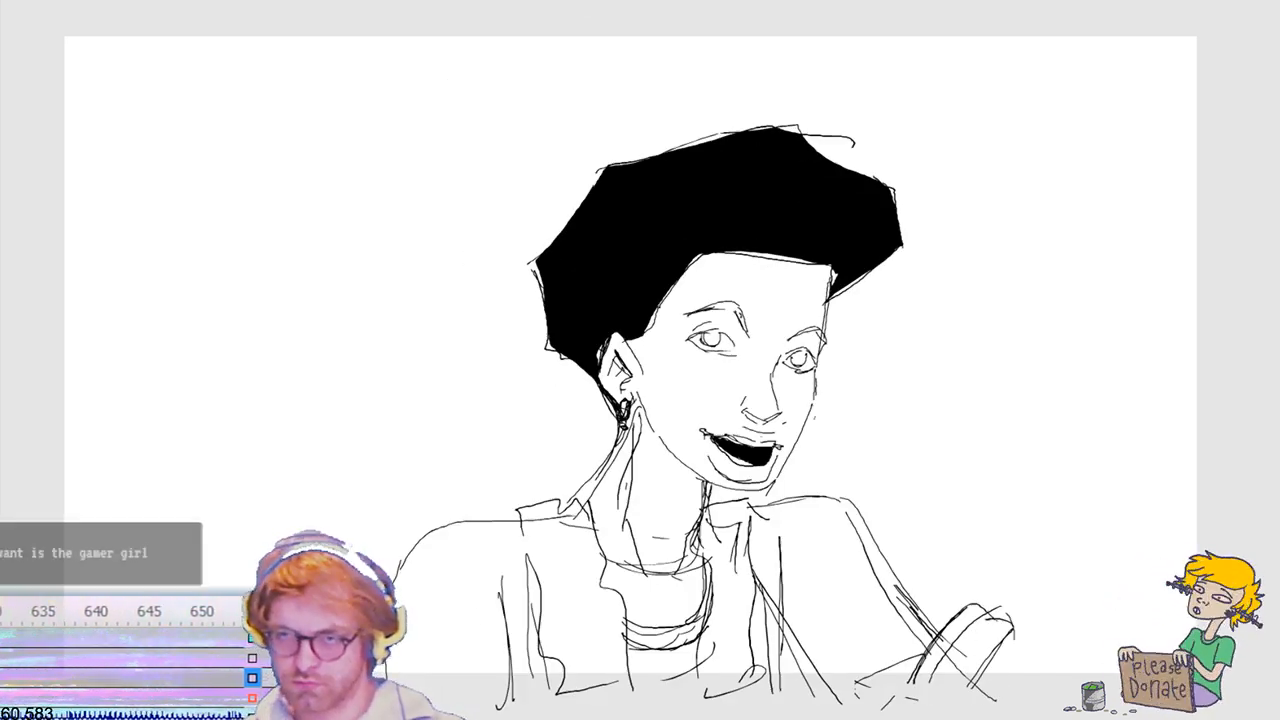
{"action": "key", "text": "period"}
{"action": "key", "text": "period"}
{"action": "key", "text": "period"}
{"action": "key", "text": "period"}
{"action": "key", "text": "period"}
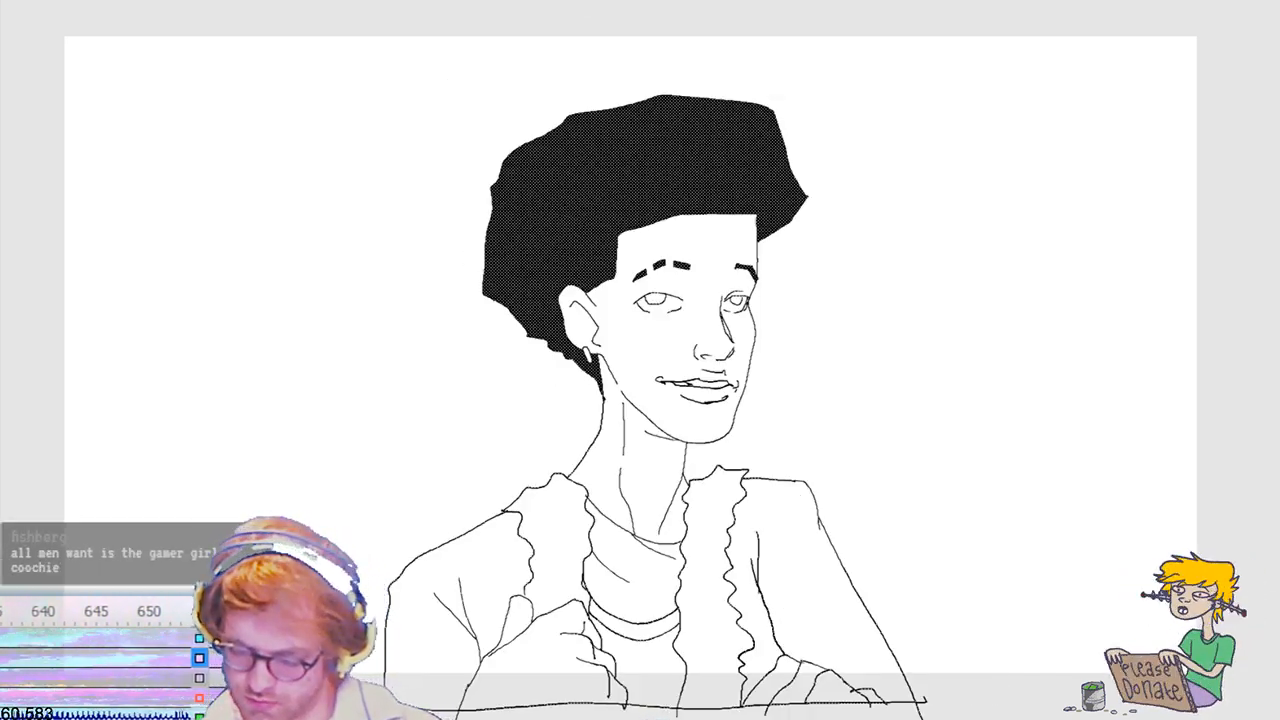
{"action": "key", "text": "period"}
{"action": "key", "text": "period"}
{"action": "key", "text": "period"}
{"action": "key", "text": "period"}
{"action": "key", "text": "period"}
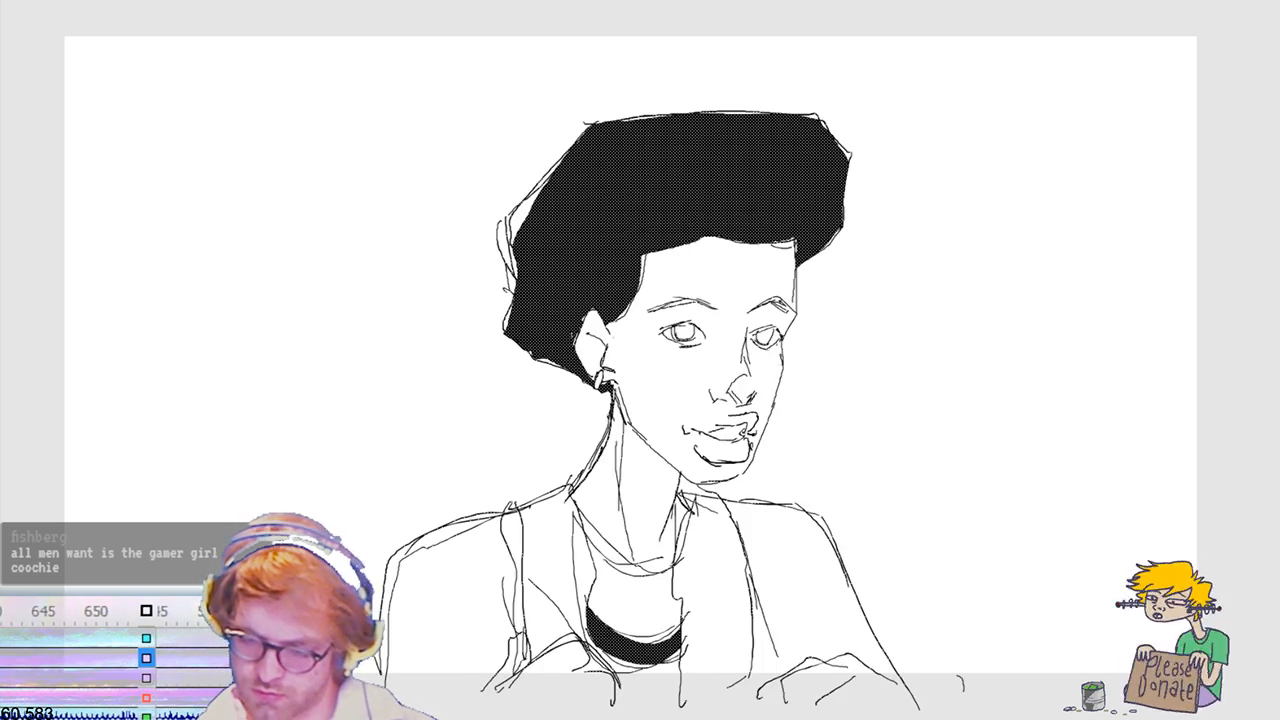
Step: Ink the lips and nose, plus the ear with its earring, over the next rough turned-head sketch
{"action": "key", "text": "period"}
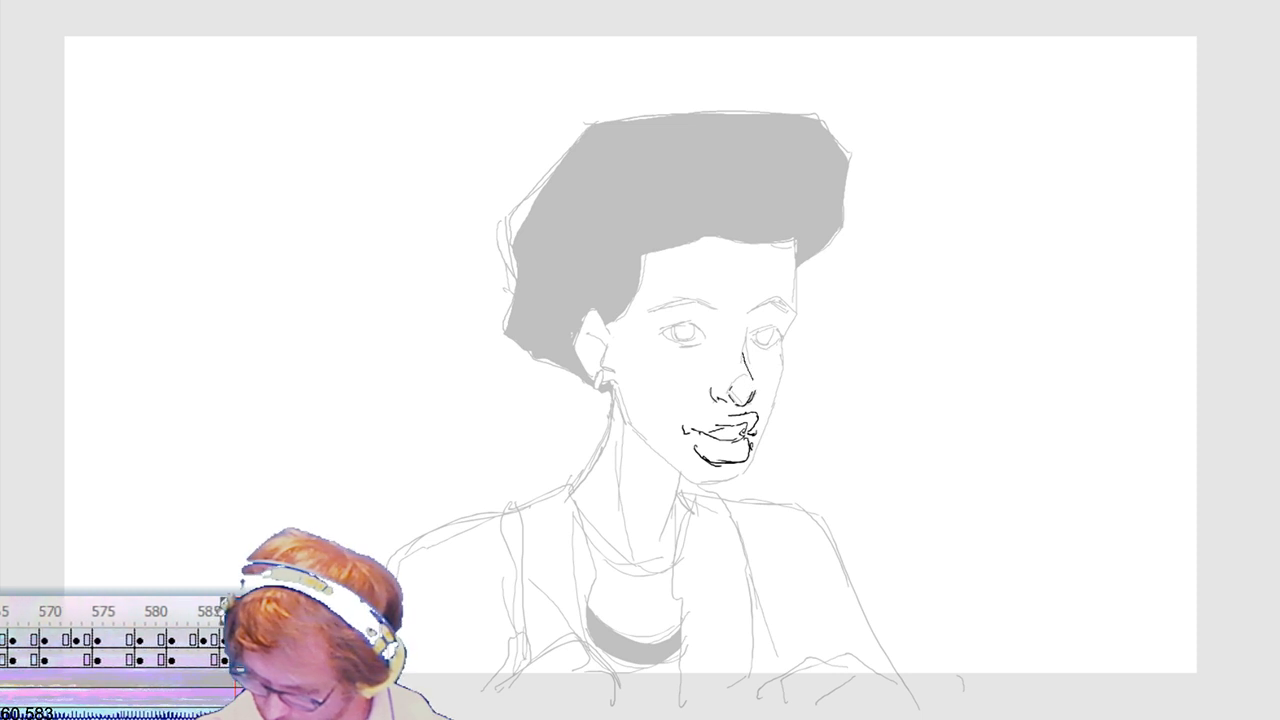
{"action": "left_click_drag", "start_coordinate": [743, 352], "coordinate": [748, 329]}
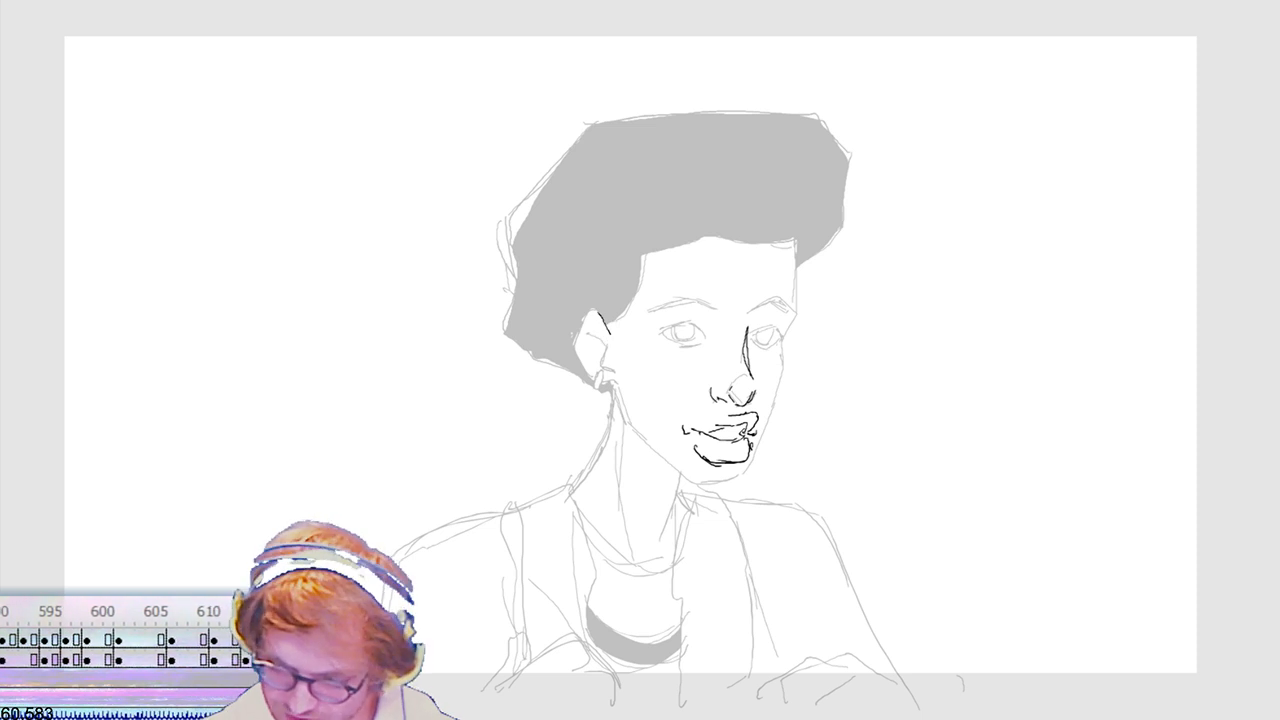
{"action": "left_click_drag", "start_coordinate": [588, 372], "coordinate": [596, 381]}
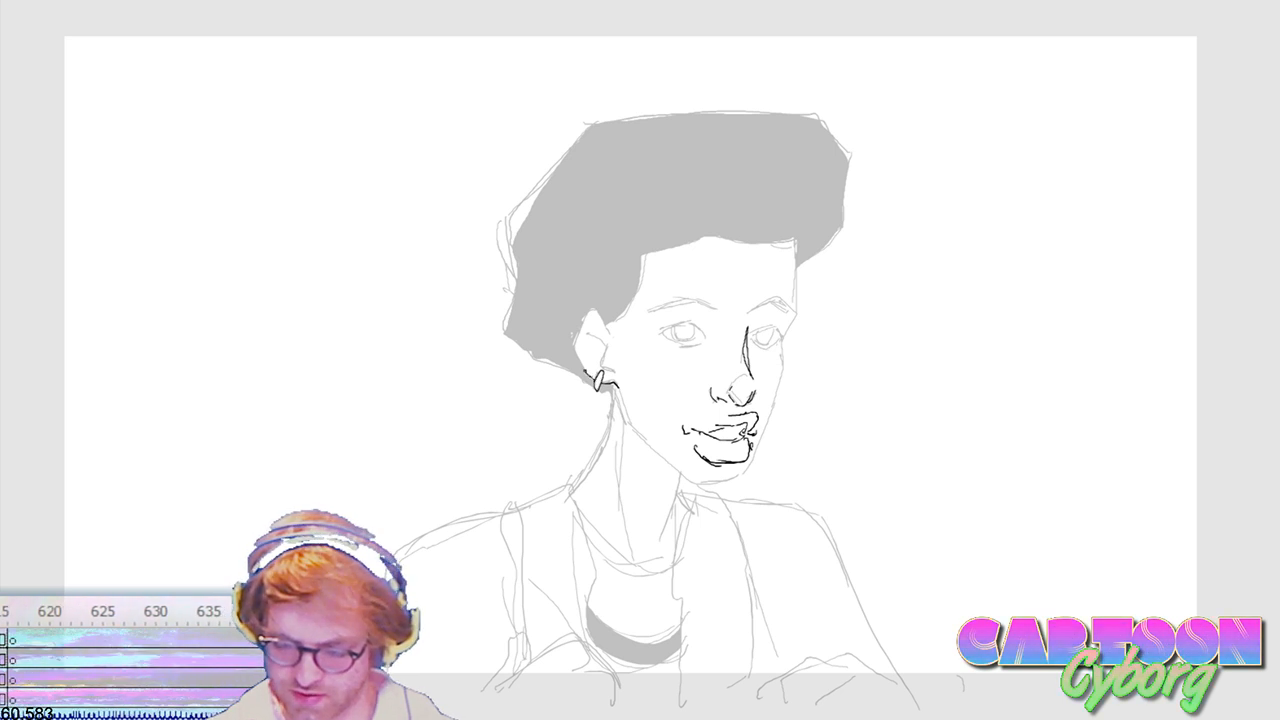
{"action": "mouse_move", "coordinate": [572, 343]}
{"action": "left_mouse_down"}
{"action": "mouse_move", "coordinate": [585, 317]}
{"action": "mouse_move", "coordinate": [607, 330]}
{"action": "left_mouse_up"}
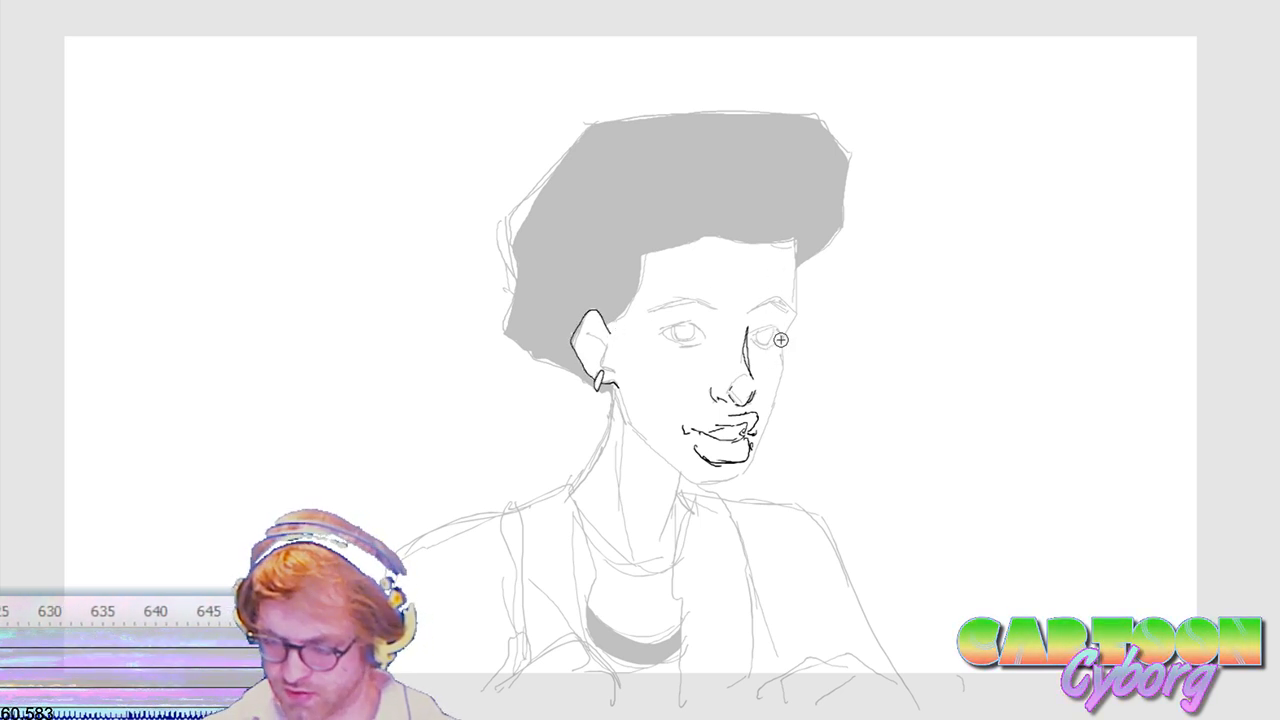
Step: Ink the far cheek contour and the near jawline from the earring to the chin, replacing an unsatisfactory stroke
{"action": "mouse_move", "coordinate": [774, 340]}
{"action": "left_mouse_down"}
{"action": "mouse_move", "coordinate": [778, 416]}
{"action": "mouse_move", "coordinate": [744, 481]}
{"action": "mouse_move", "coordinate": [702, 492]}
{"action": "mouse_move", "coordinate": [810, 493]}
{"action": "left_mouse_up"}
{"action": "key", "text": "b"}
{"action": "key", "text": "Delete"}
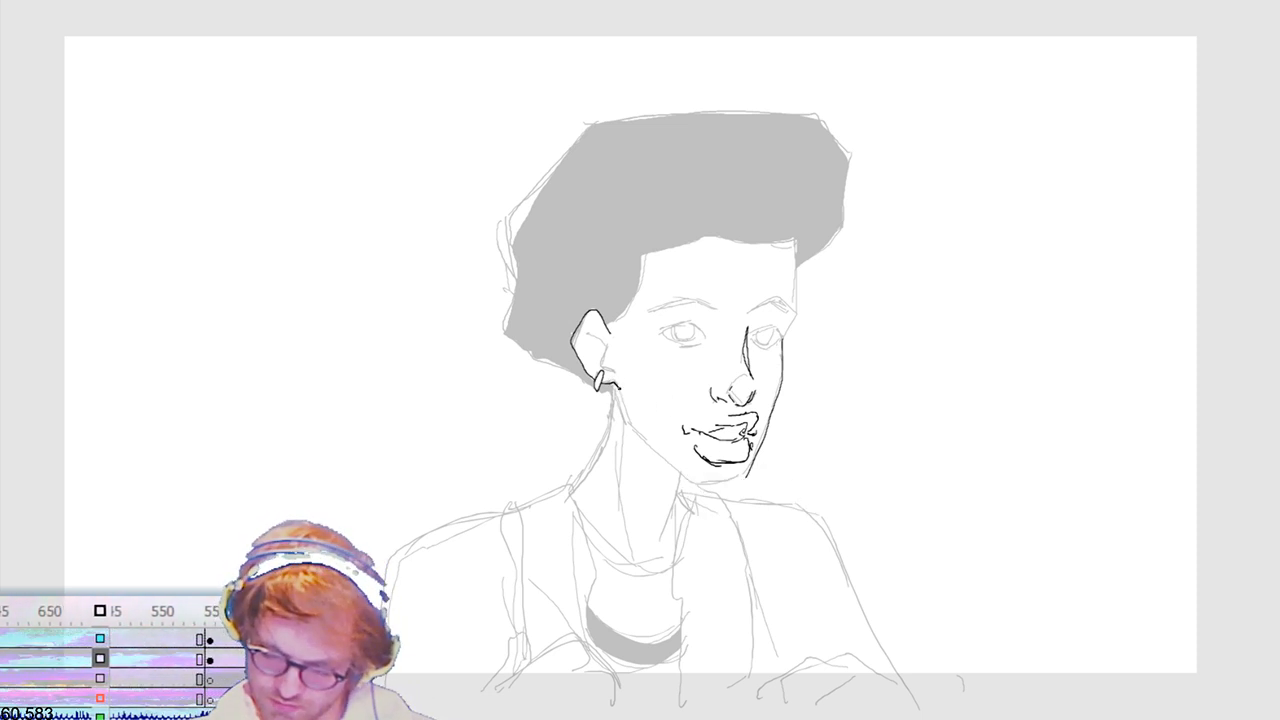
{"action": "left_click_drag", "start_coordinate": [616, 392], "coordinate": [640, 440]}
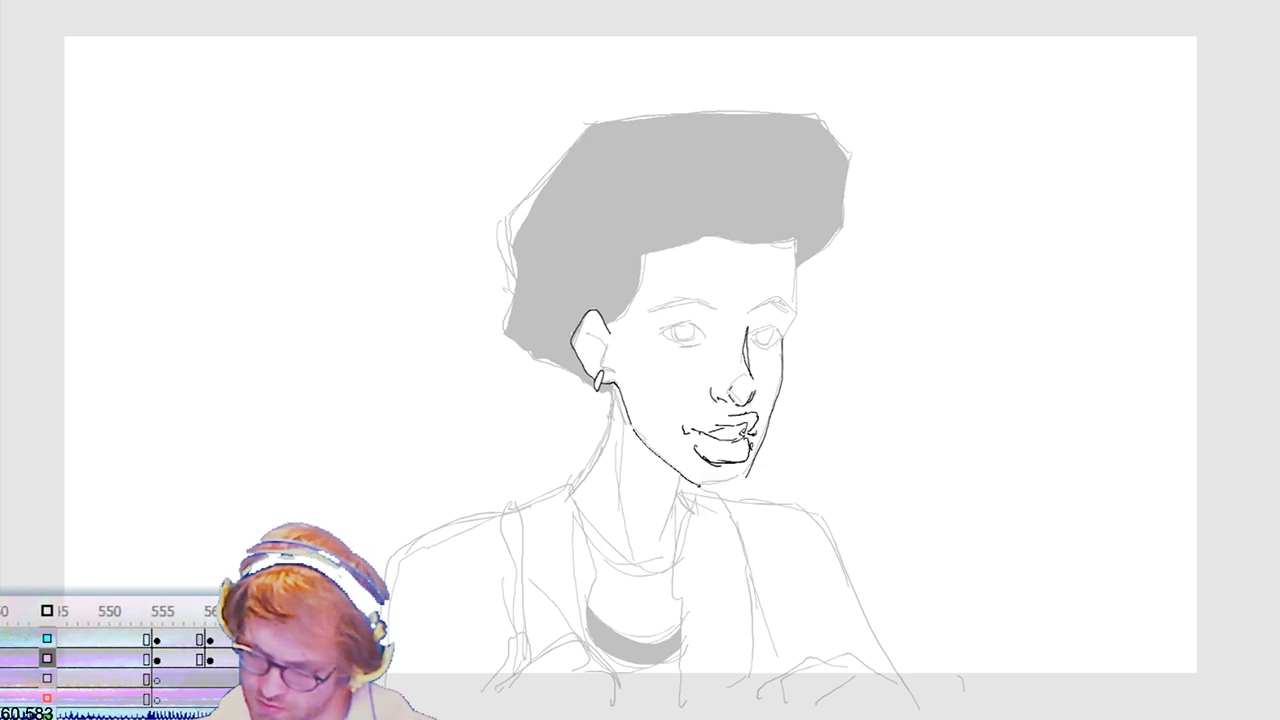
{"action": "key", "text": "ctrl+z"}
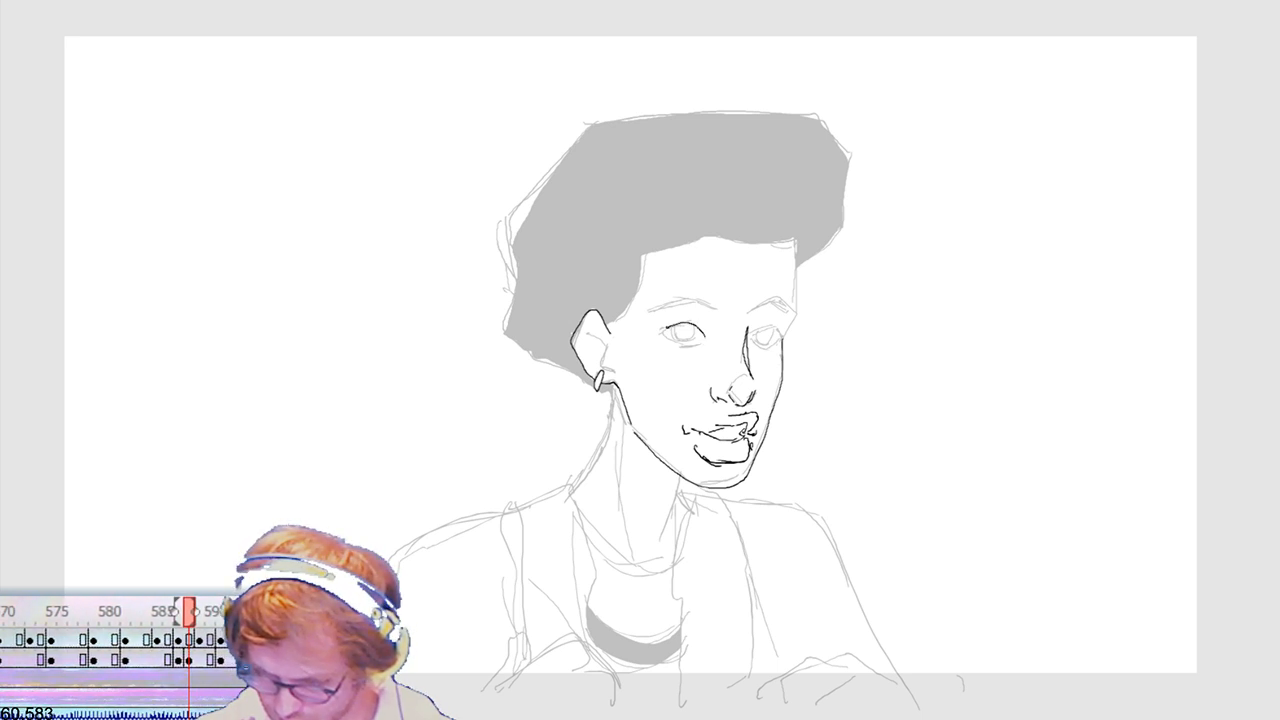
Step: Ink both eyes with their irises and the far edge of the forehead
{"action": "left_click_drag", "start_coordinate": [657, 325], "coordinate": [699, 326]}
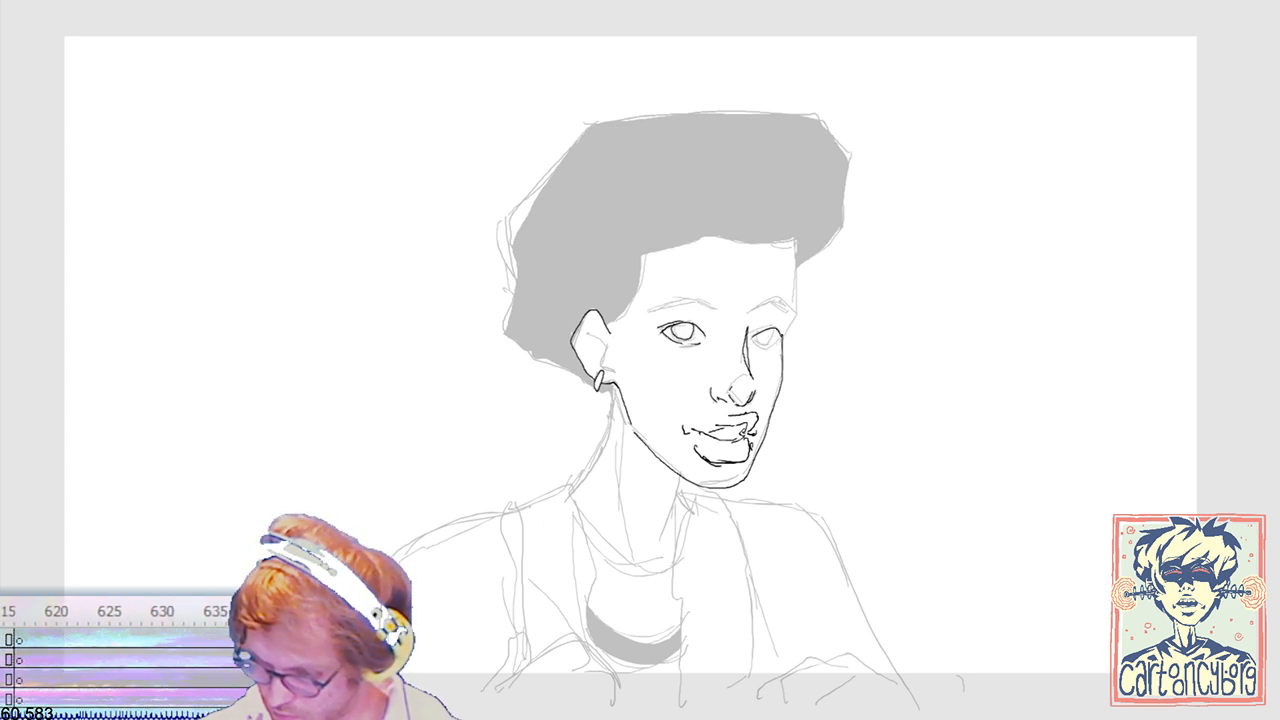
{"action": "left_click_drag", "start_coordinate": [770, 348], "coordinate": [757, 334]}
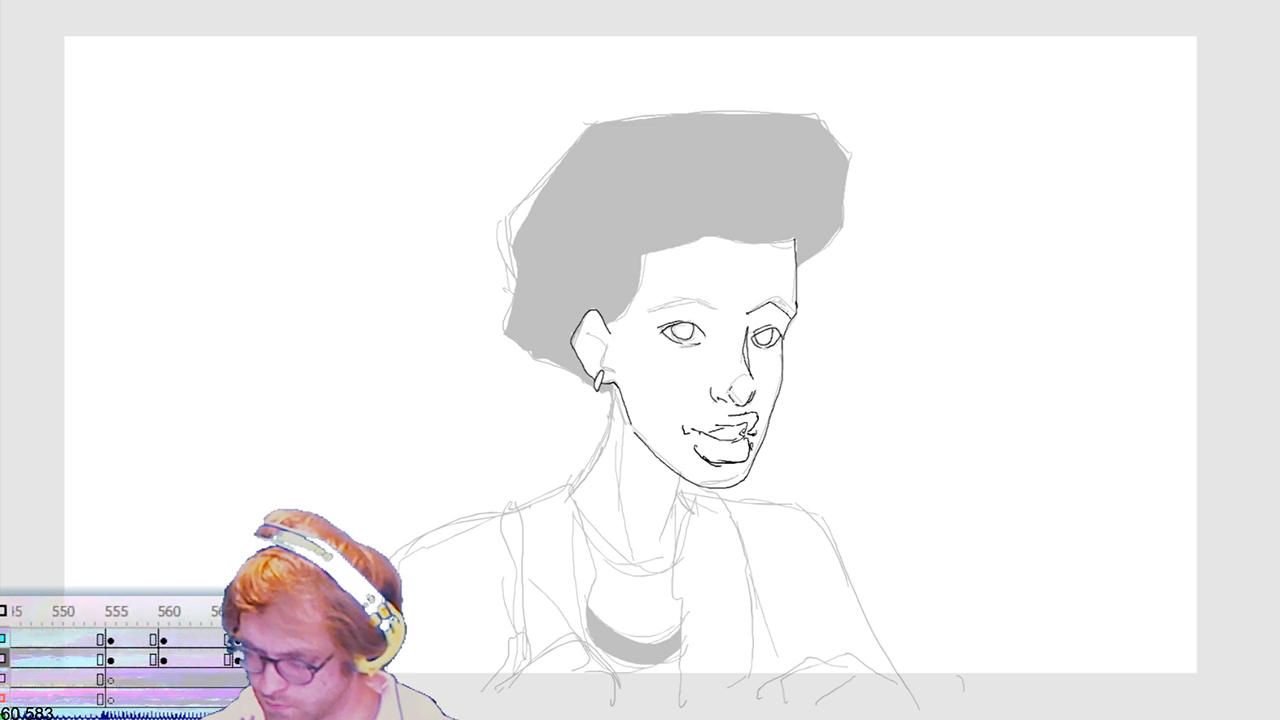
Step: Ink both eyebrow outlines, the hairline over the forehead and the outer contour of the hair
{"action": "key", "text": "ctrl+z"}
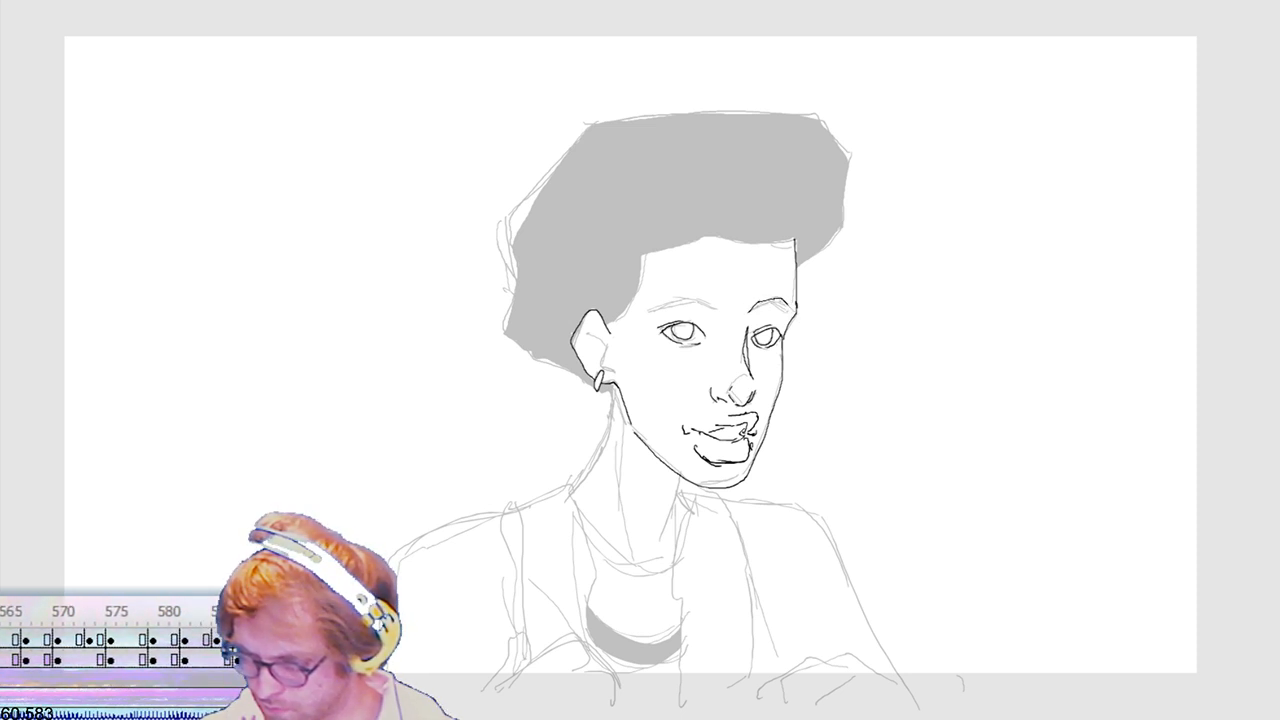
{"action": "left_click_drag", "start_coordinate": [760, 300], "coordinate": [795, 315]}
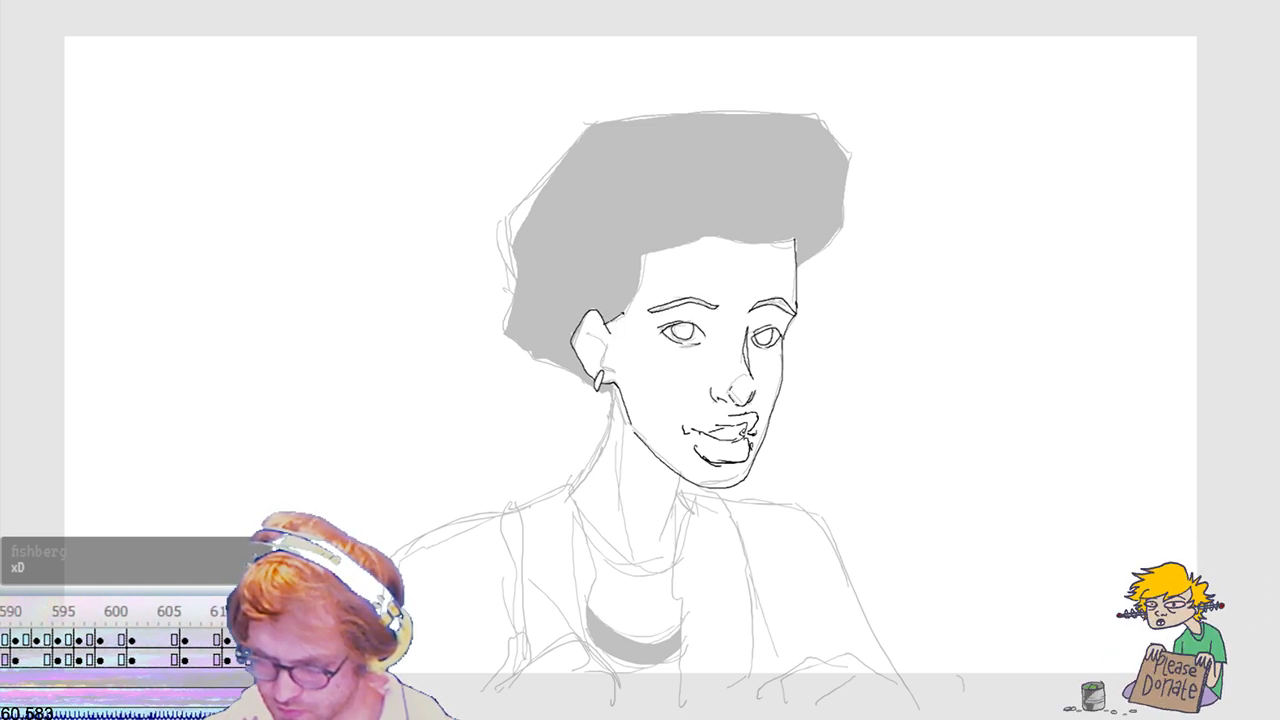
{"action": "mouse_move", "coordinate": [645, 254]}
{"action": "left_mouse_down"}
{"action": "mouse_move", "coordinate": [794, 236]}
{"action": "mouse_move", "coordinate": [797, 267]}
{"action": "mouse_move", "coordinate": [836, 233]}
{"action": "left_mouse_up"}
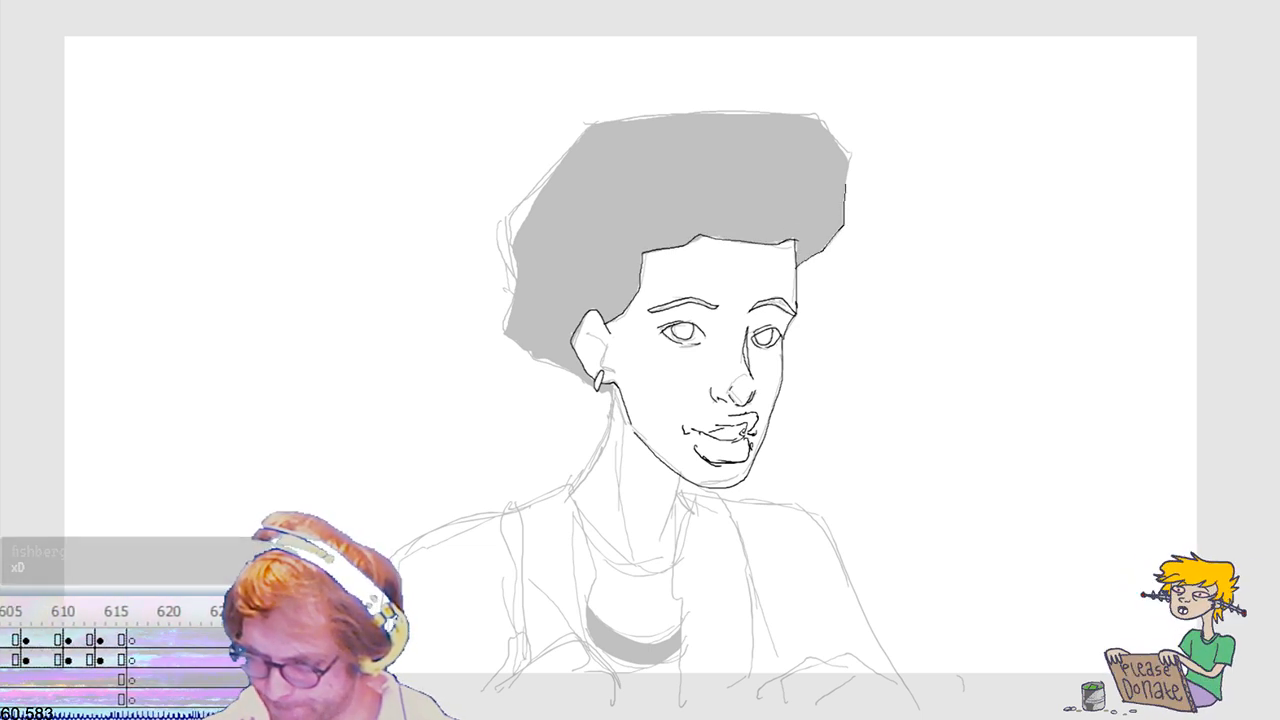
{"action": "mouse_move", "coordinate": [815, 124]}
{"action": "left_mouse_down"}
{"action": "mouse_move", "coordinate": [850, 164]}
{"action": "mouse_move", "coordinate": [816, 118]}
{"action": "left_mouse_up"}
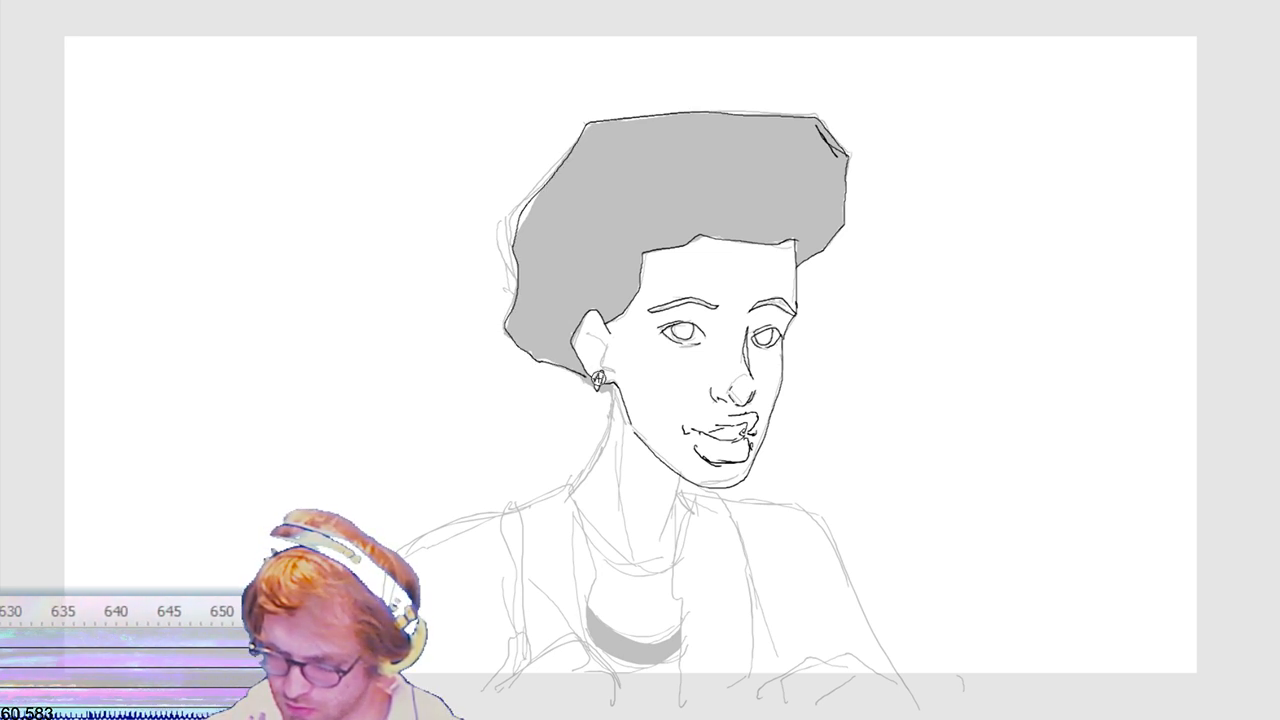
Step: Ink the back of the neck from the earring down to the shoulder
{"action": "mouse_move", "coordinate": [596, 374]}
{"action": "left_mouse_down"}
{"action": "mouse_move", "coordinate": [600, 433]}
{"action": "mouse_move", "coordinate": [616, 388]}
{"action": "left_mouse_up"}
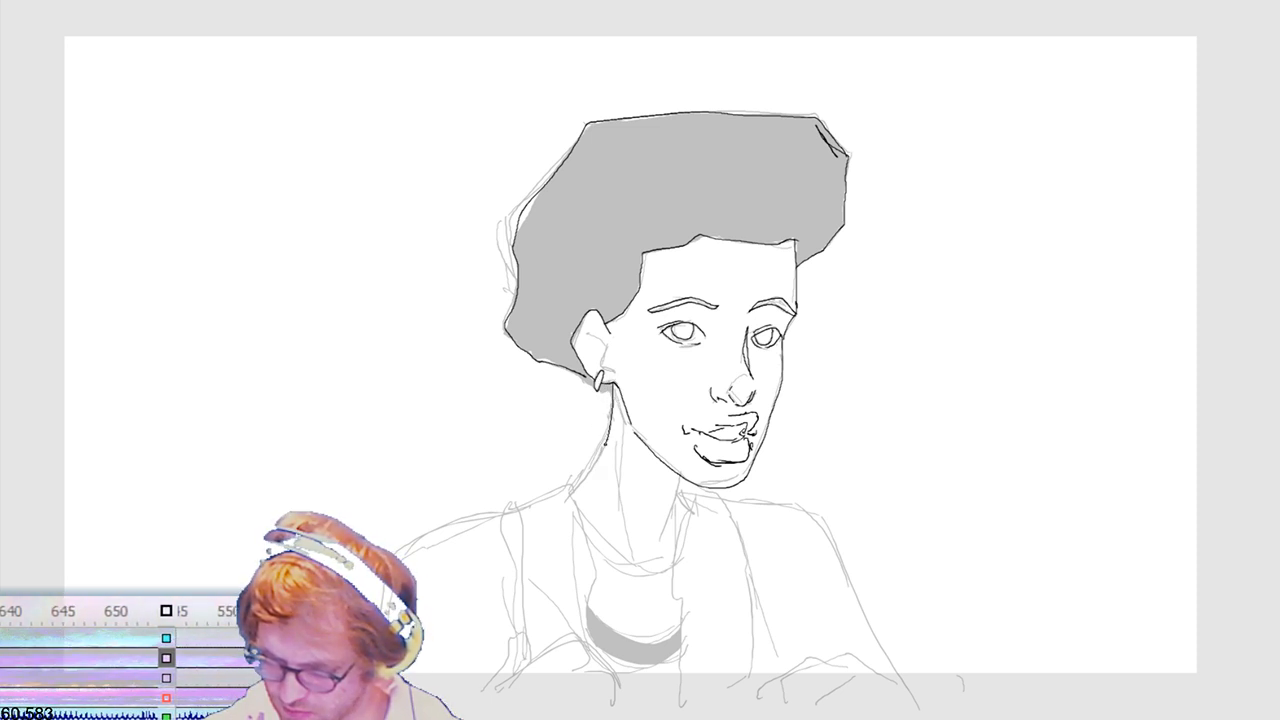
{"action": "left_click_drag", "start_coordinate": [572, 494], "coordinate": [611, 400]}
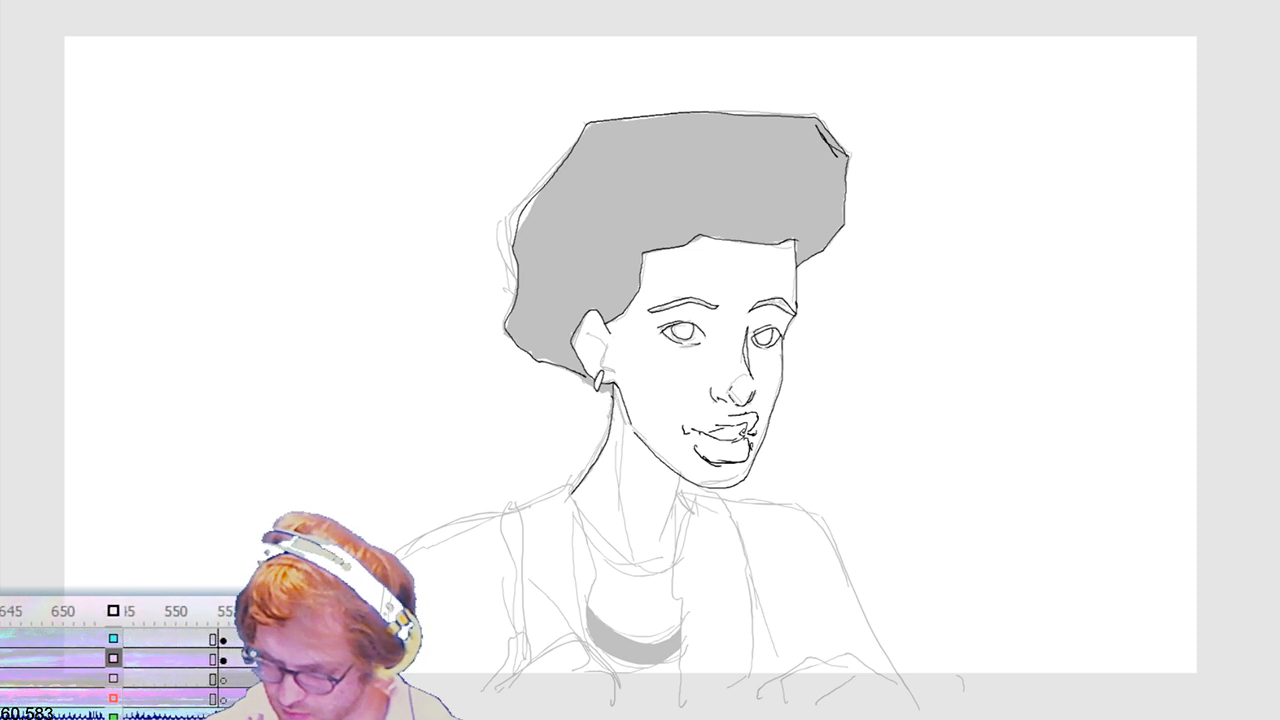
{"action": "key", "text": "ctrl+z"}
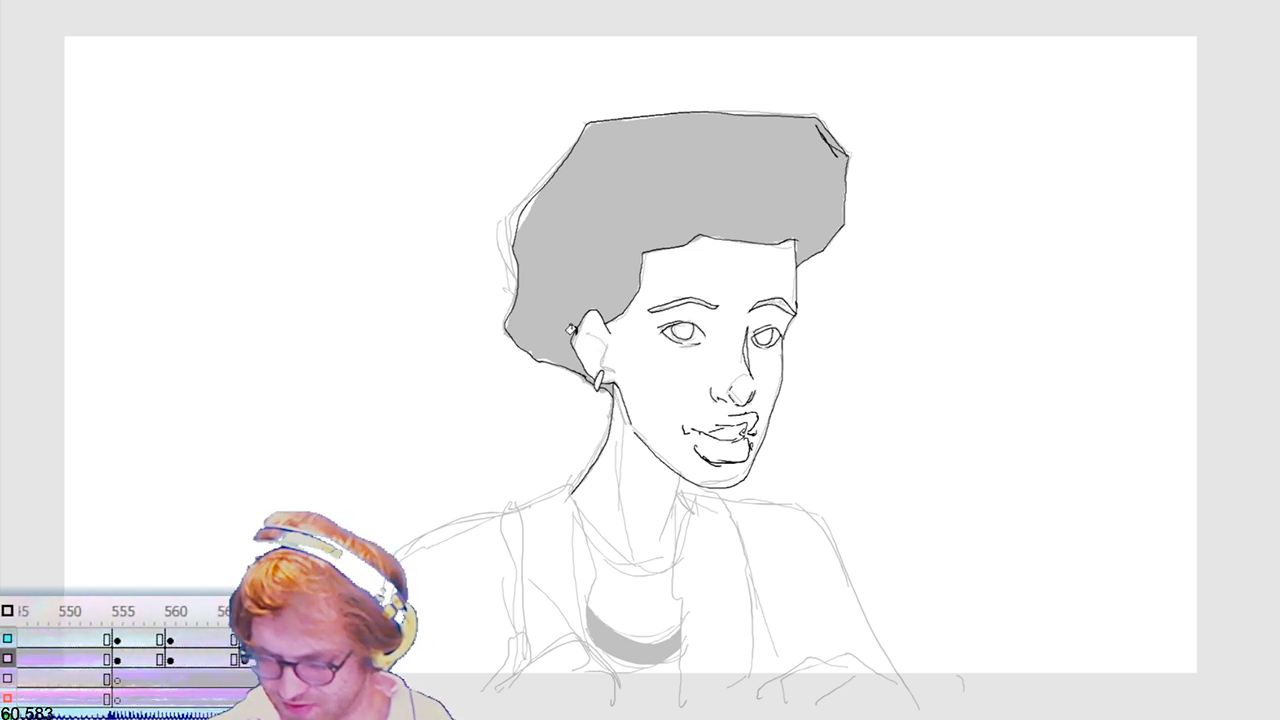
Step: Fill the hair and slit eyebrows solid black, and ink the front and inner neck lines
{"action": "left_click", "coordinate": [577, 308]}
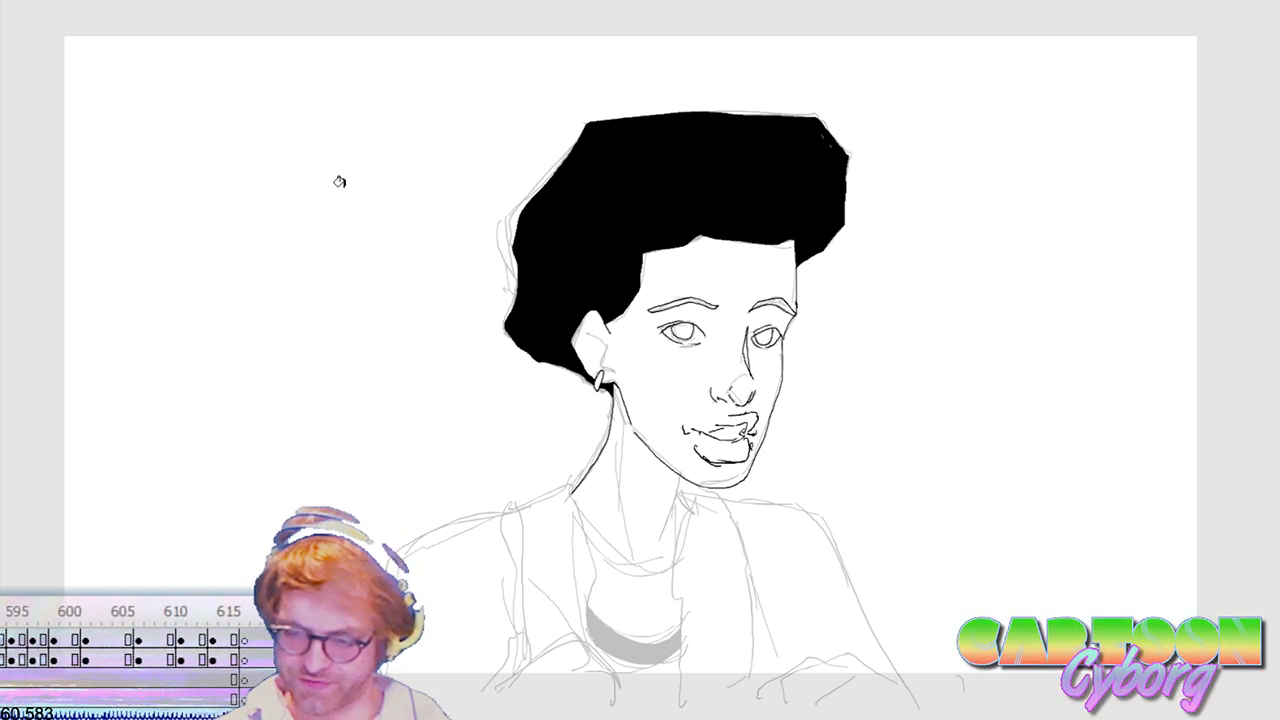
{"action": "left_click_drag", "start_coordinate": [649, 311], "coordinate": [717, 303]}
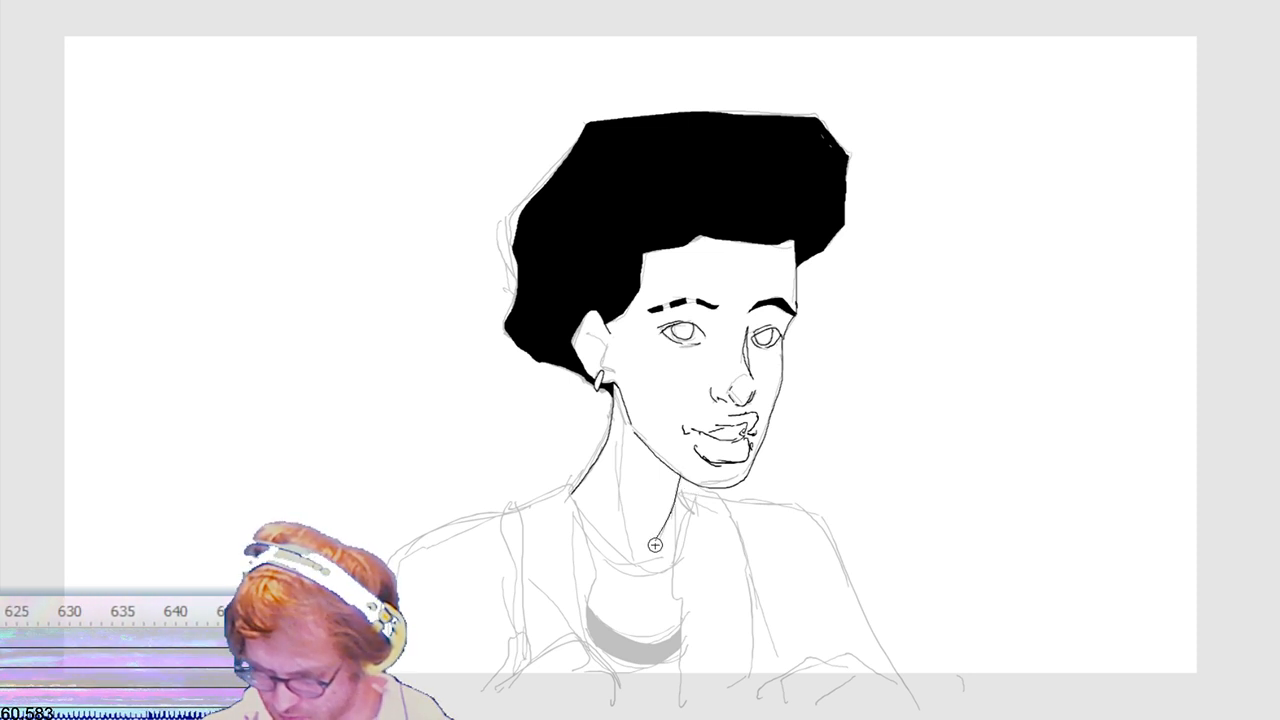
{"action": "left_click_drag", "start_coordinate": [626, 530], "coordinate": [631, 557]}
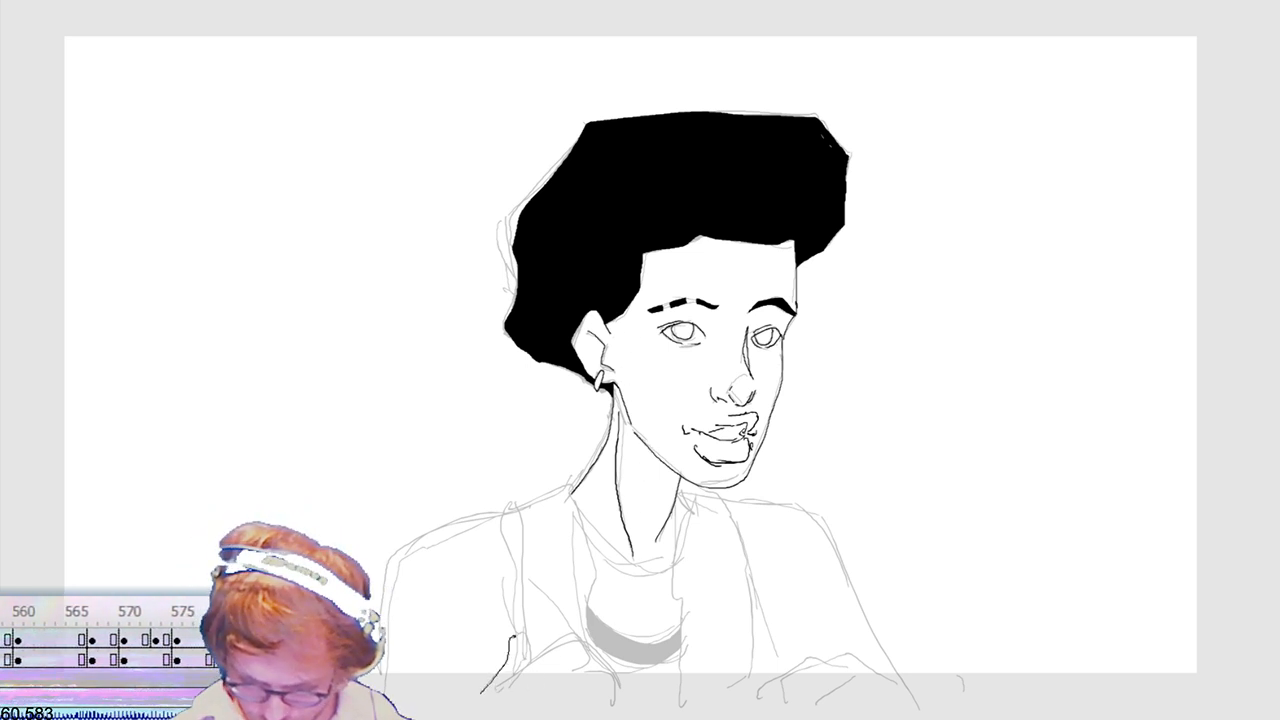
Step: Ink the near hand resting at the table edge, replacing unsatisfactory strokes
{"action": "mouse_move", "coordinate": [530, 666]}
{"action": "left_mouse_down"}
{"action": "mouse_move", "coordinate": [500, 686]}
{"action": "mouse_move", "coordinate": [590, 646]}
{"action": "mouse_move", "coordinate": [561, 687]}
{"action": "mouse_move", "coordinate": [612, 688]}
{"action": "mouse_move", "coordinate": [589, 693]}
{"action": "left_mouse_up"}
{"action": "key", "text": "ctrl+z"}
{"action": "key", "text": "ctrl+z"}
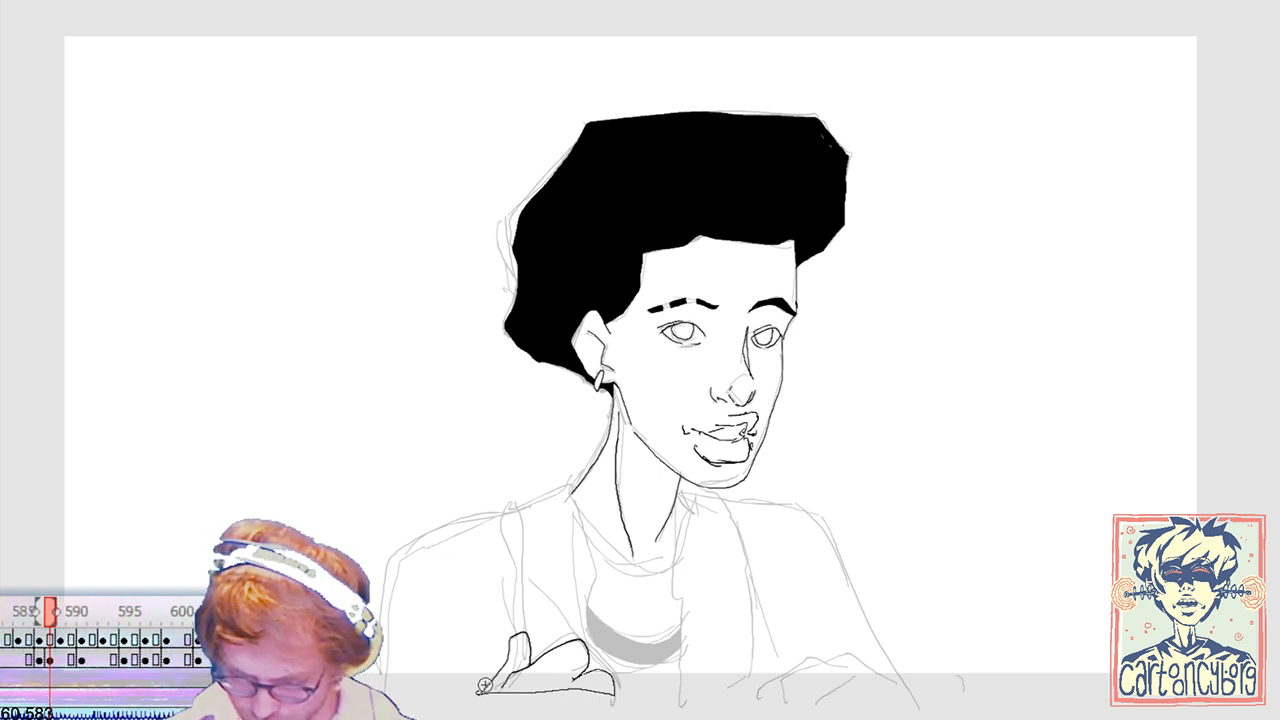
{"action": "left_click_drag", "start_coordinate": [485, 685], "coordinate": [515, 627]}
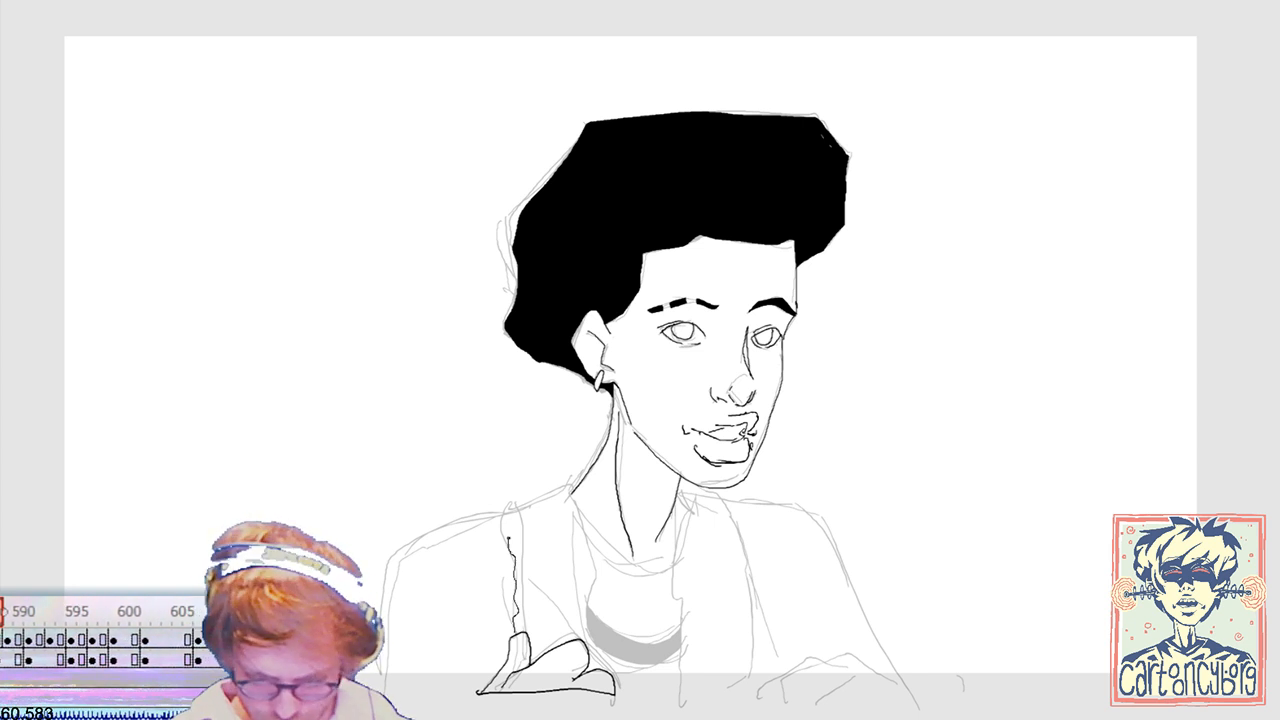
Step: Ink the near shoulder, sleeve folds and ruffled jacket edges, plus the straight table edge across the bottom of the drawing
{"action": "left_click_drag", "start_coordinate": [510, 512], "coordinate": [570, 483]}
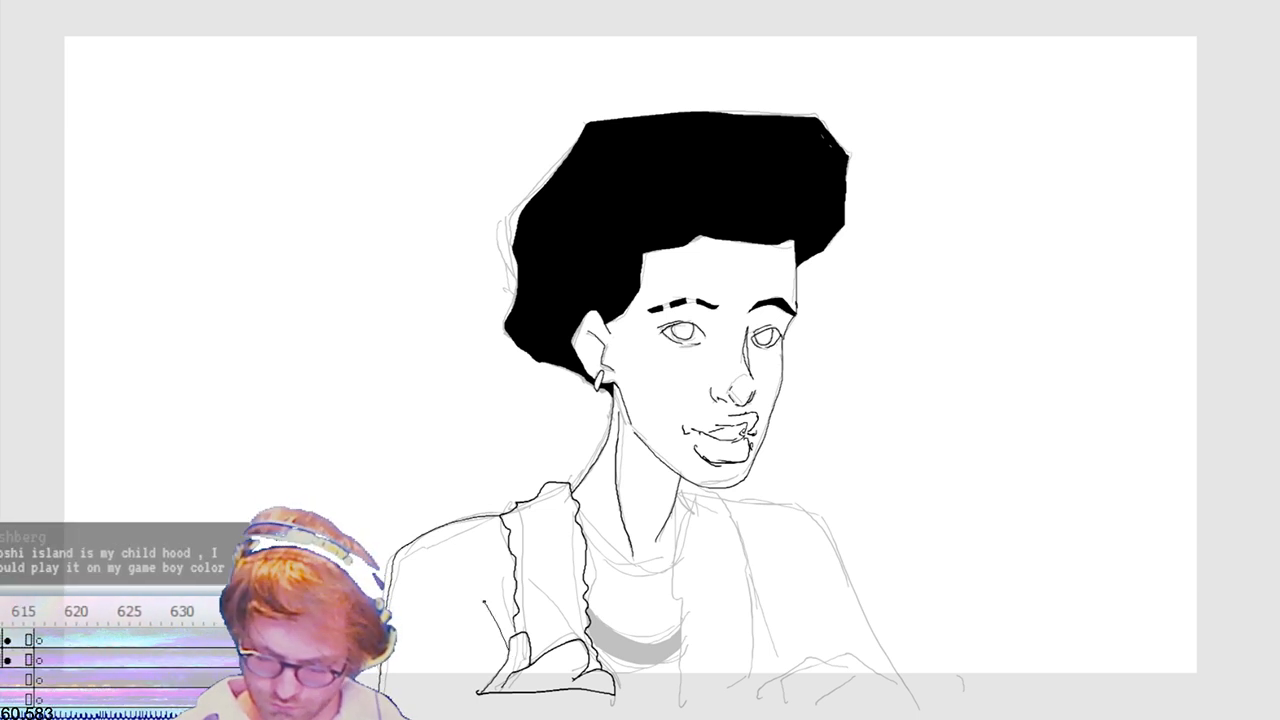
{"action": "left_click_drag", "start_coordinate": [464, 552], "coordinate": [486, 600]}
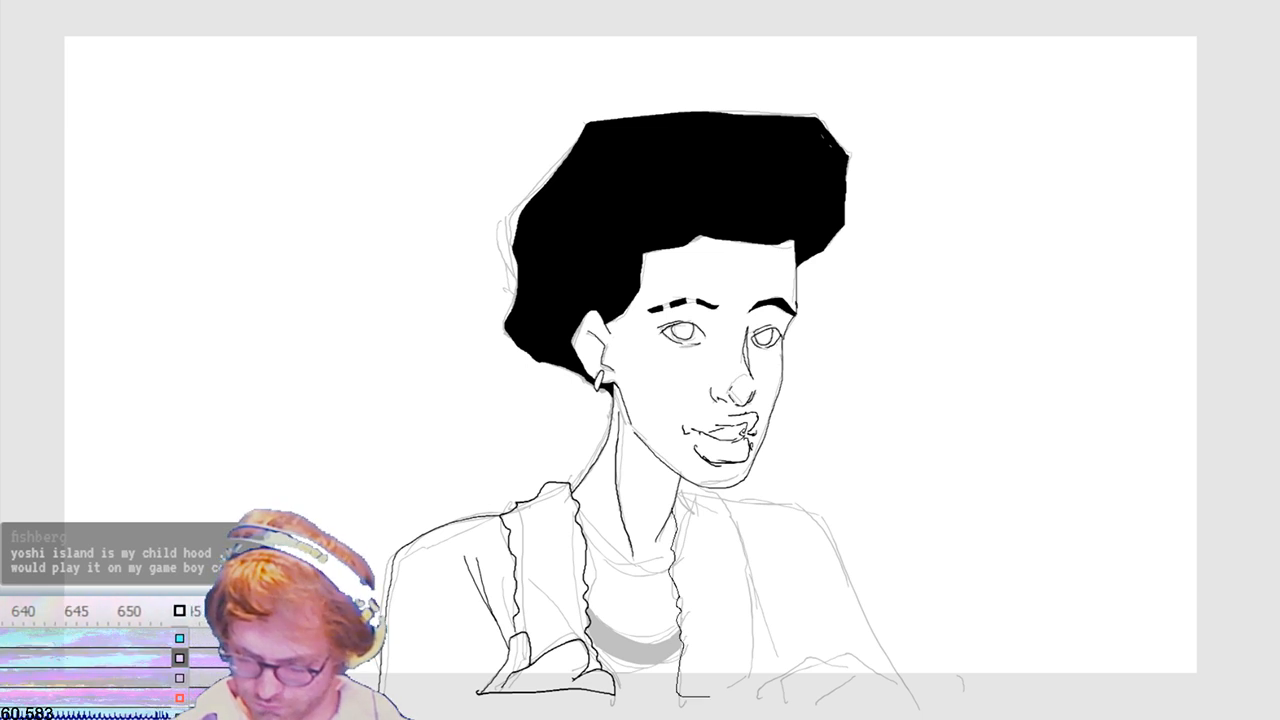
{"action": "left_click_drag", "start_coordinate": [935, 699], "coordinate": [937, 697]}
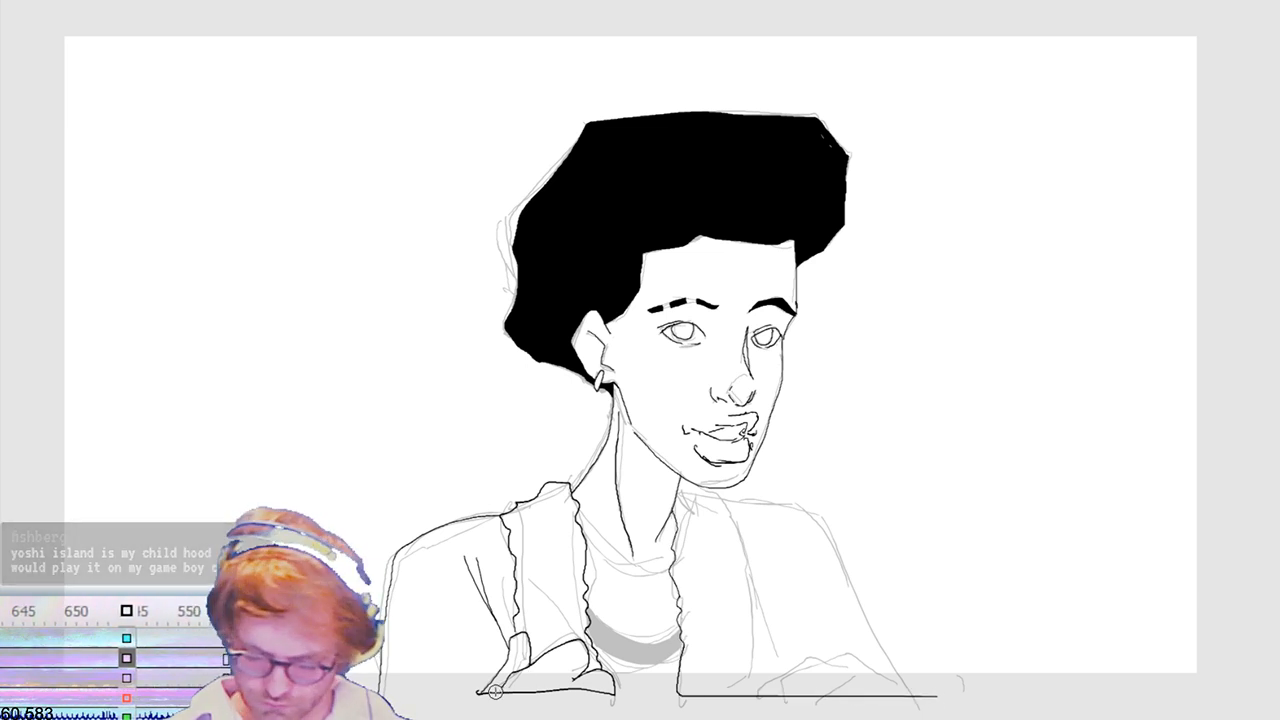
{"action": "left_click_drag", "start_coordinate": [480, 692], "coordinate": [450, 691]}
{"action": "key", "text": "v"}
{"action": "key", "text": "b"}
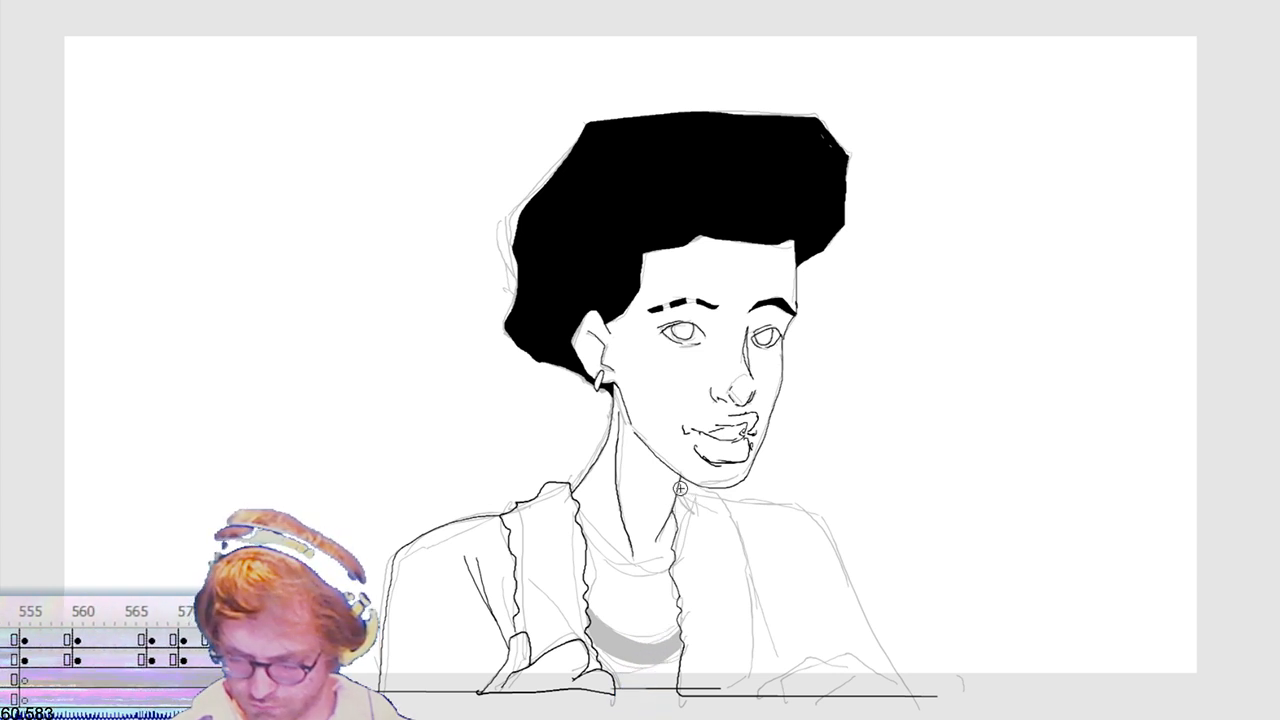
Step: Ink the far jacket side with its hand and the shirt neckline, and extend the solid black hair at the back
{"action": "mouse_move", "coordinate": [720, 498]}
{"action": "left_mouse_down"}
{"action": "mouse_move", "coordinate": [742, 549]}
{"action": "mouse_move", "coordinate": [751, 678]}
{"action": "left_mouse_up"}
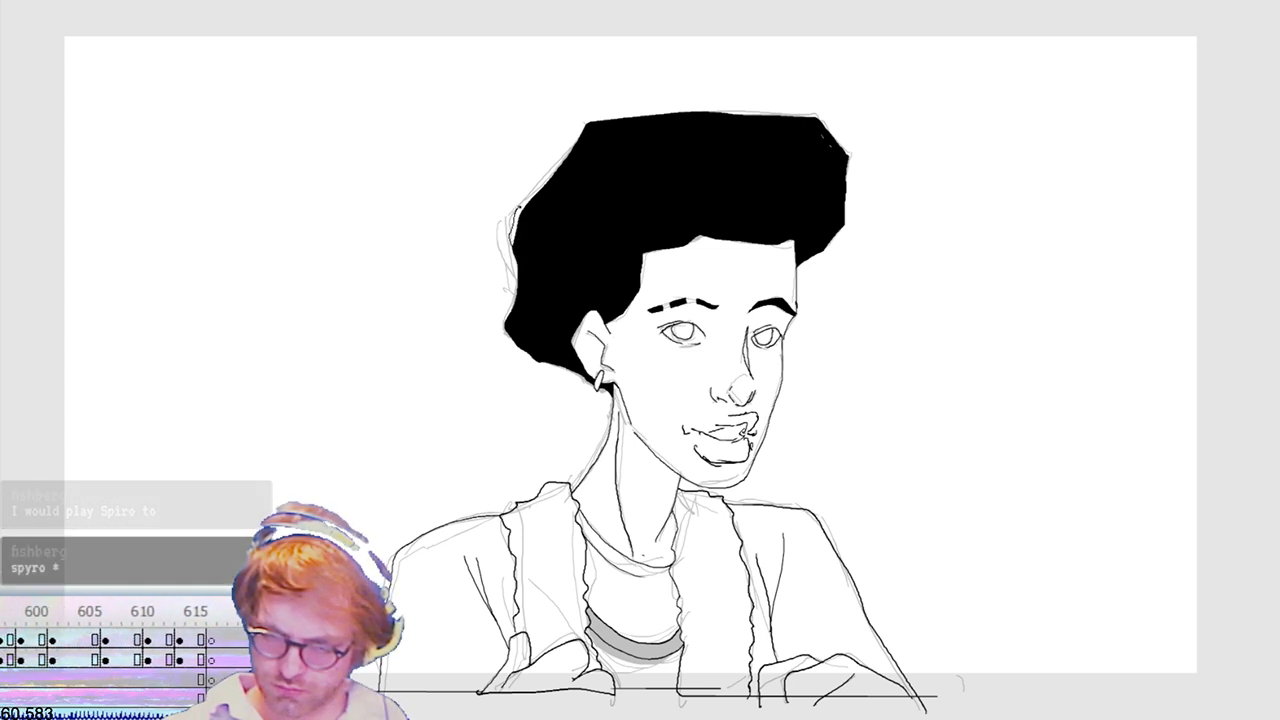
{"action": "left_click_drag", "start_coordinate": [580, 143], "coordinate": [526, 193]}
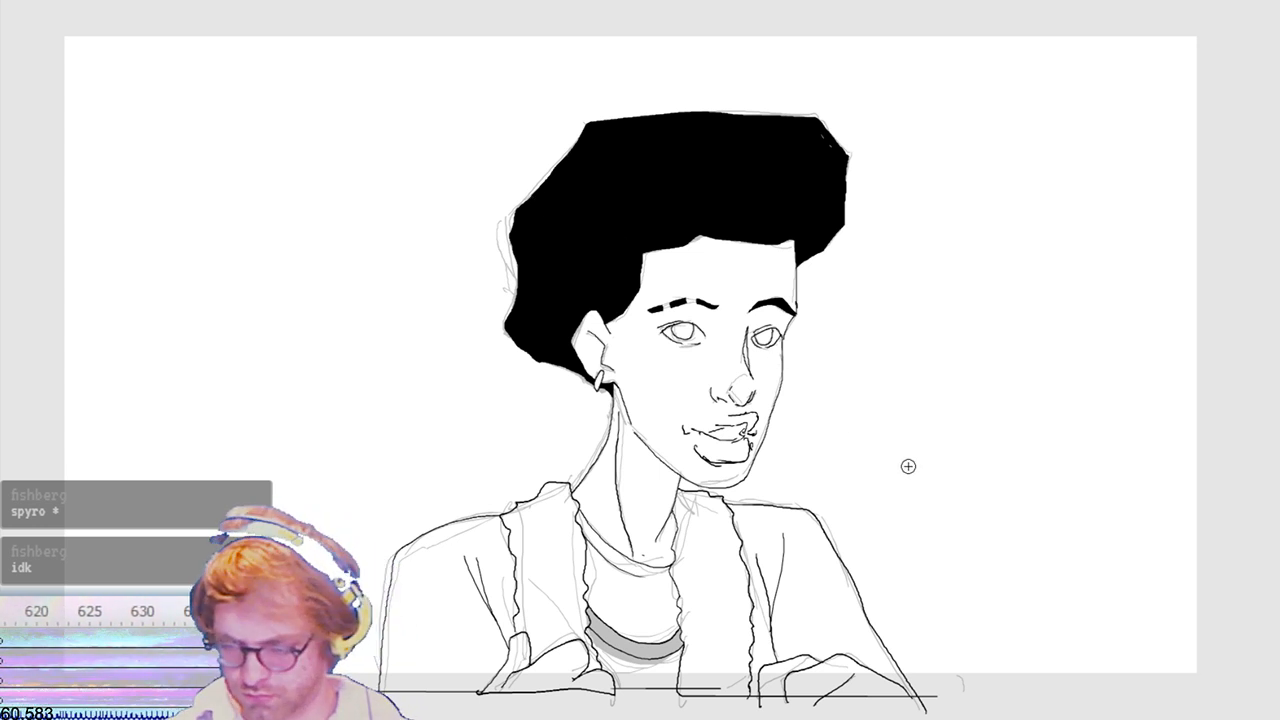
{"action": "key", "text": "g"}
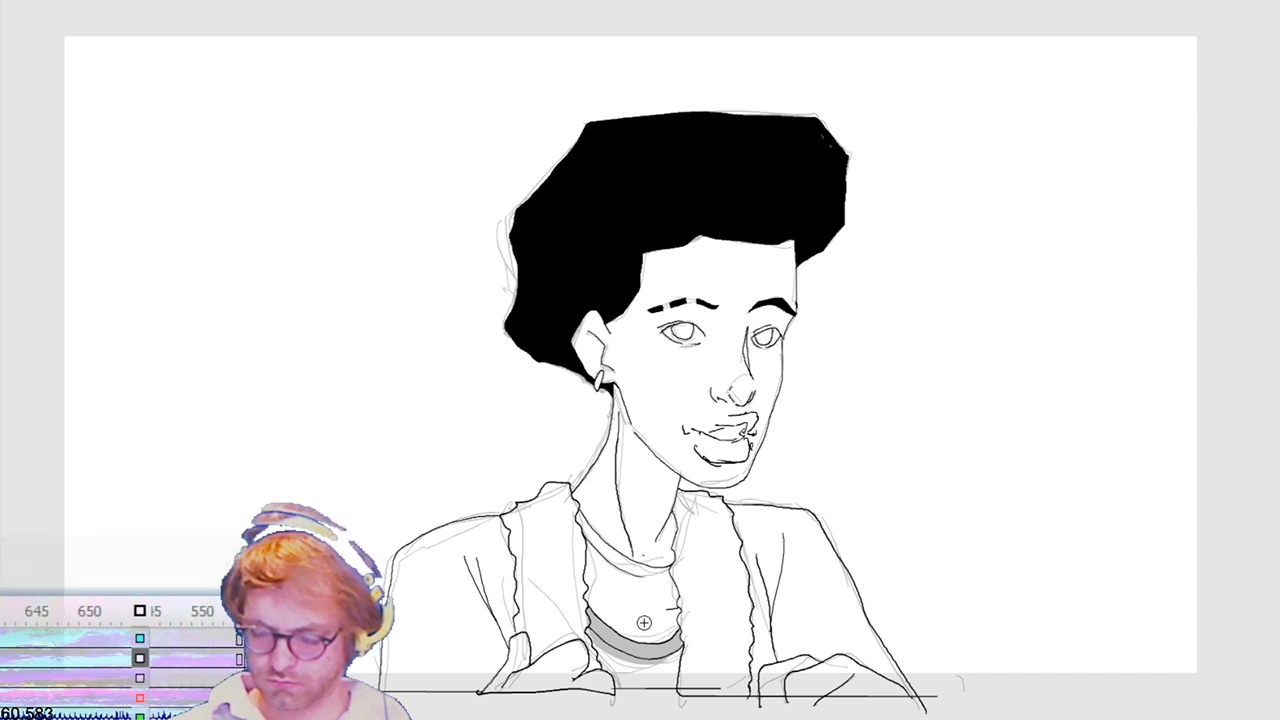
{"action": "left_click", "coordinate": [680, 180]}
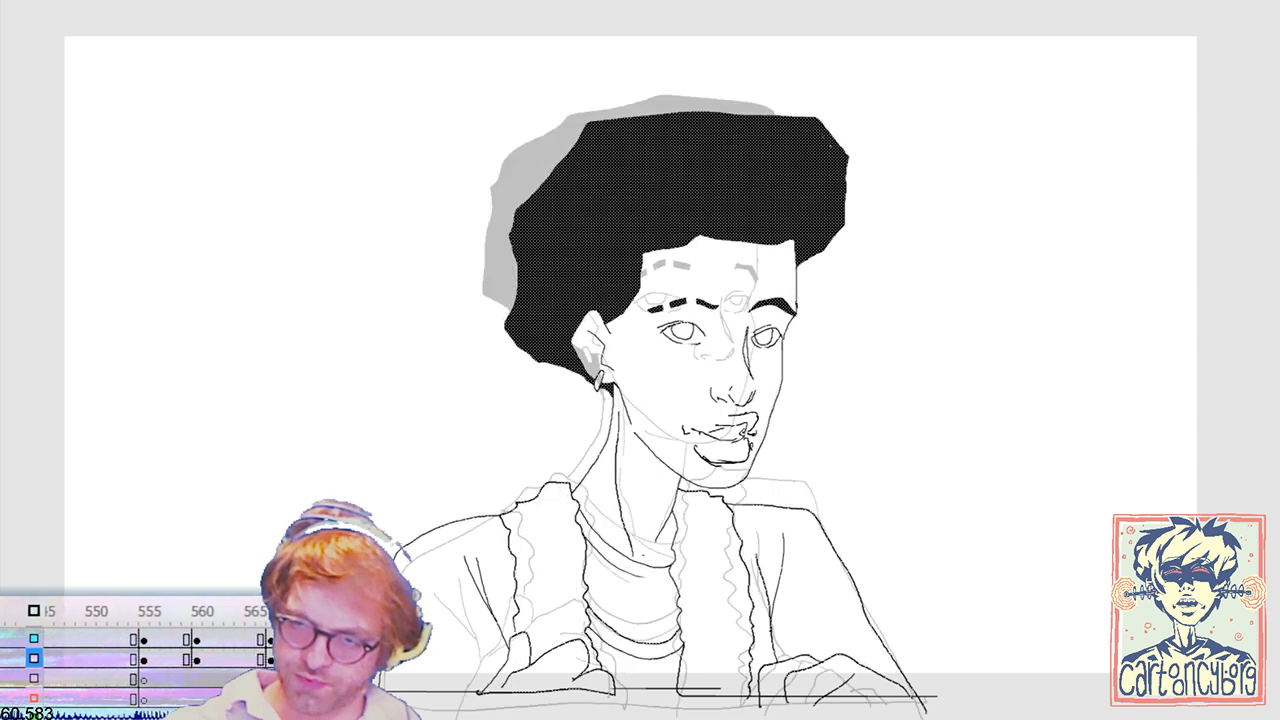
Step: Go to the next rough sketch and ink the open lips and the near eye with its iris, redrawing the eyelid strokes
{"action": "key", "text": "Right"}
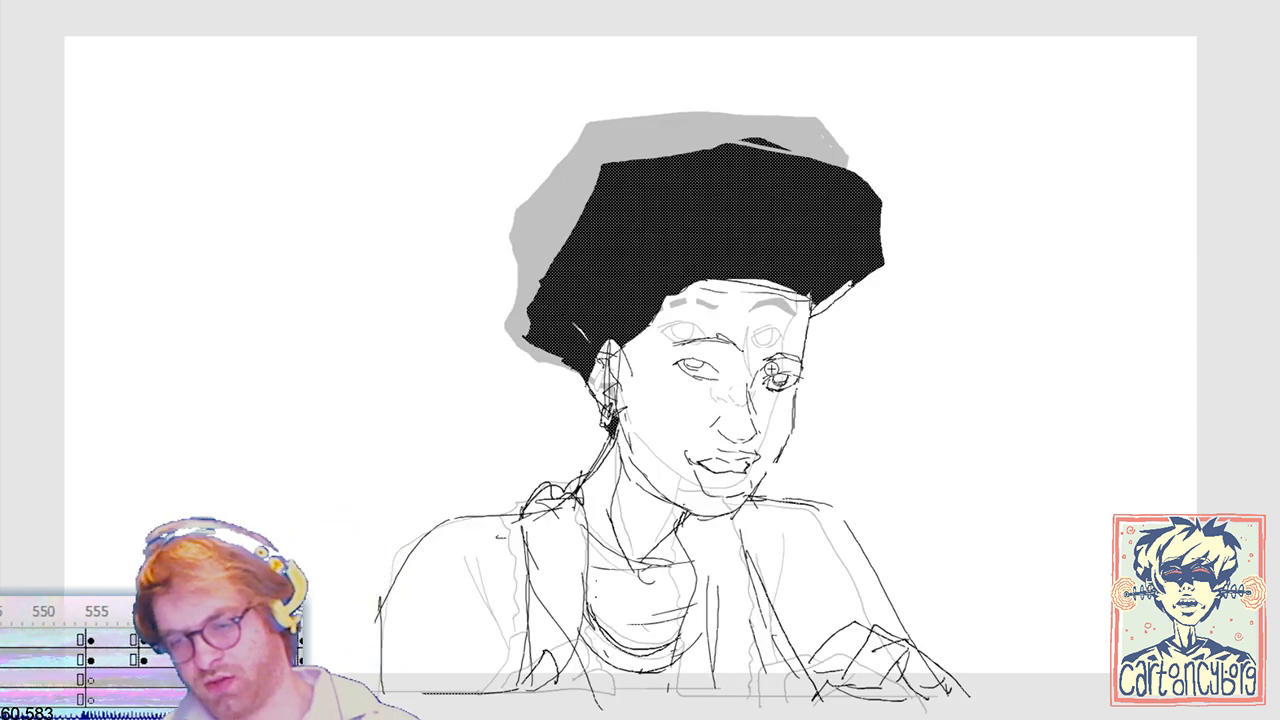
{"action": "key", "text": "Right"}
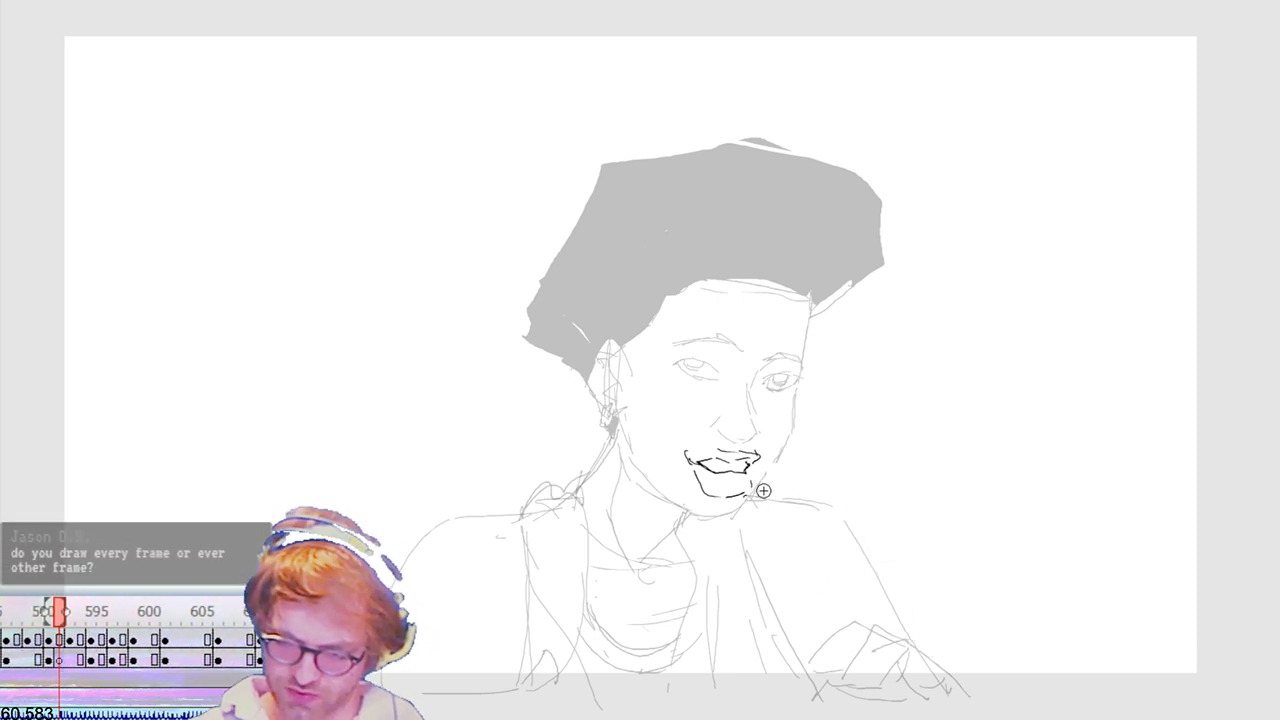
{"action": "left_click_drag", "start_coordinate": [673, 362], "coordinate": [677, 364]}
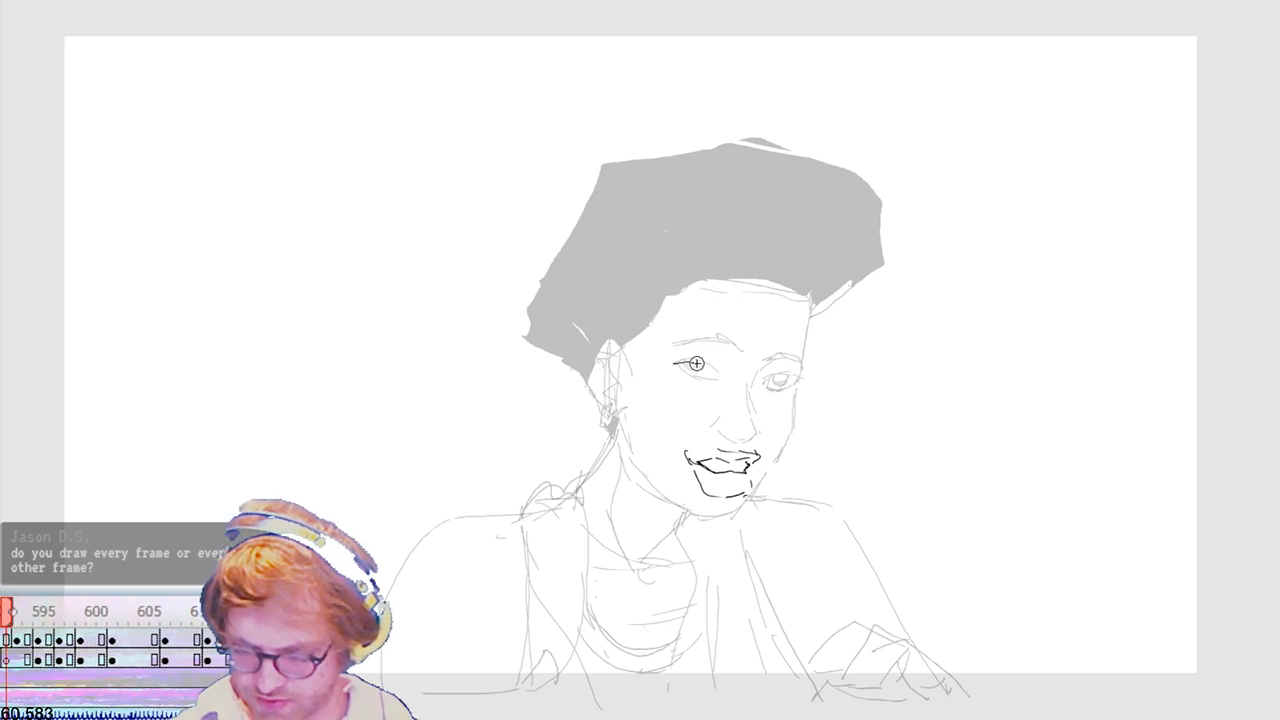
{"action": "key", "text": "ctrl+z"}
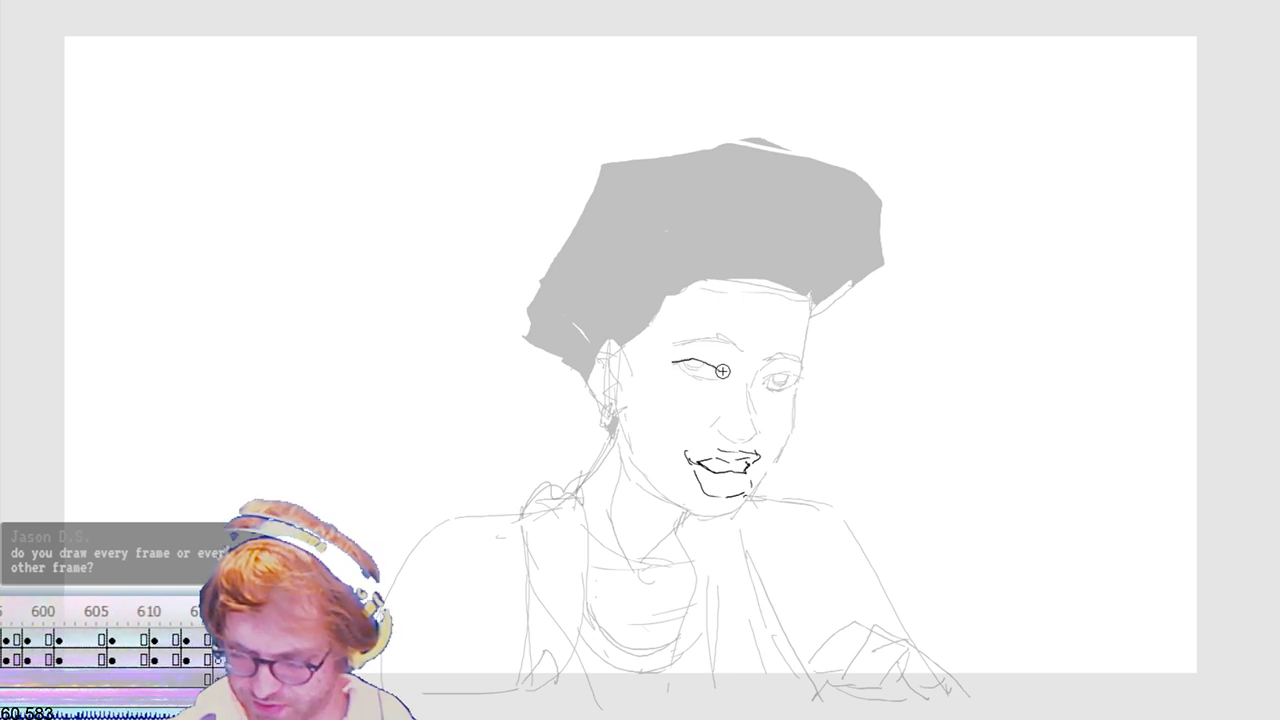
{"action": "key", "text": "ctrl+z"}
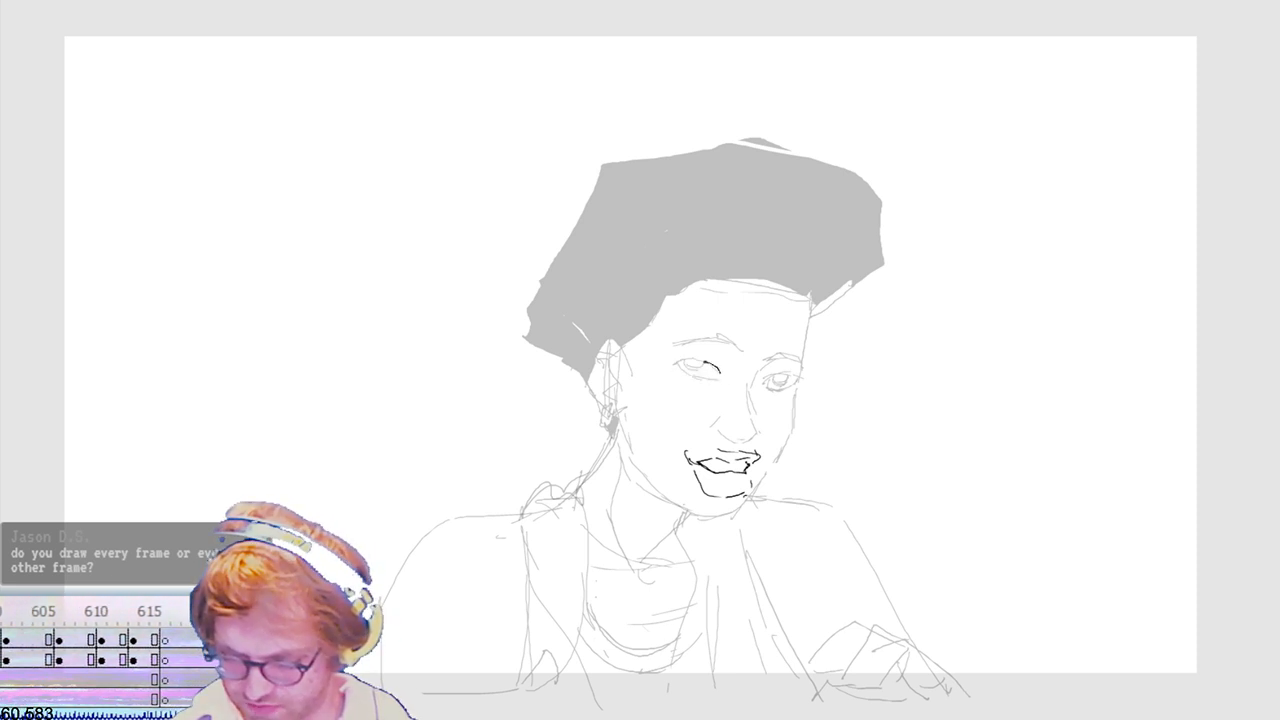
{"action": "key", "text": "ctrl+z"}
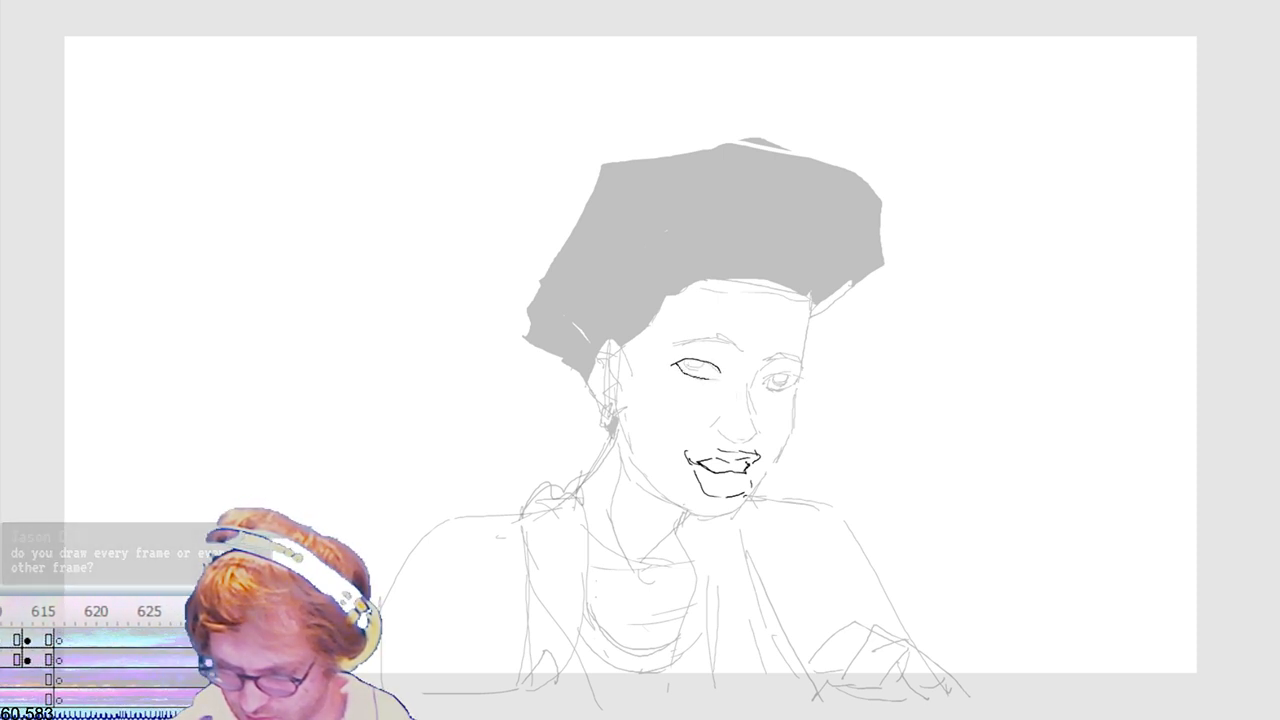
{"action": "key", "text": "ctrl+z"}
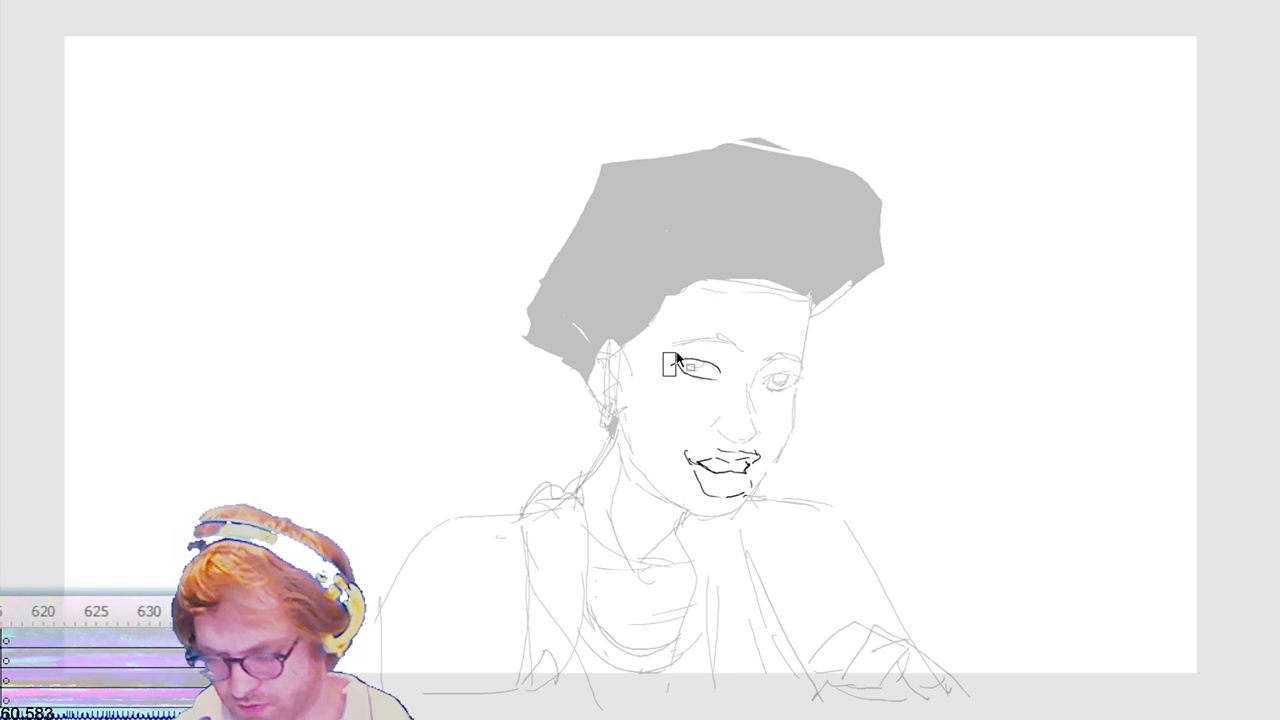
{"action": "key", "text": "ctrl+shift+z"}
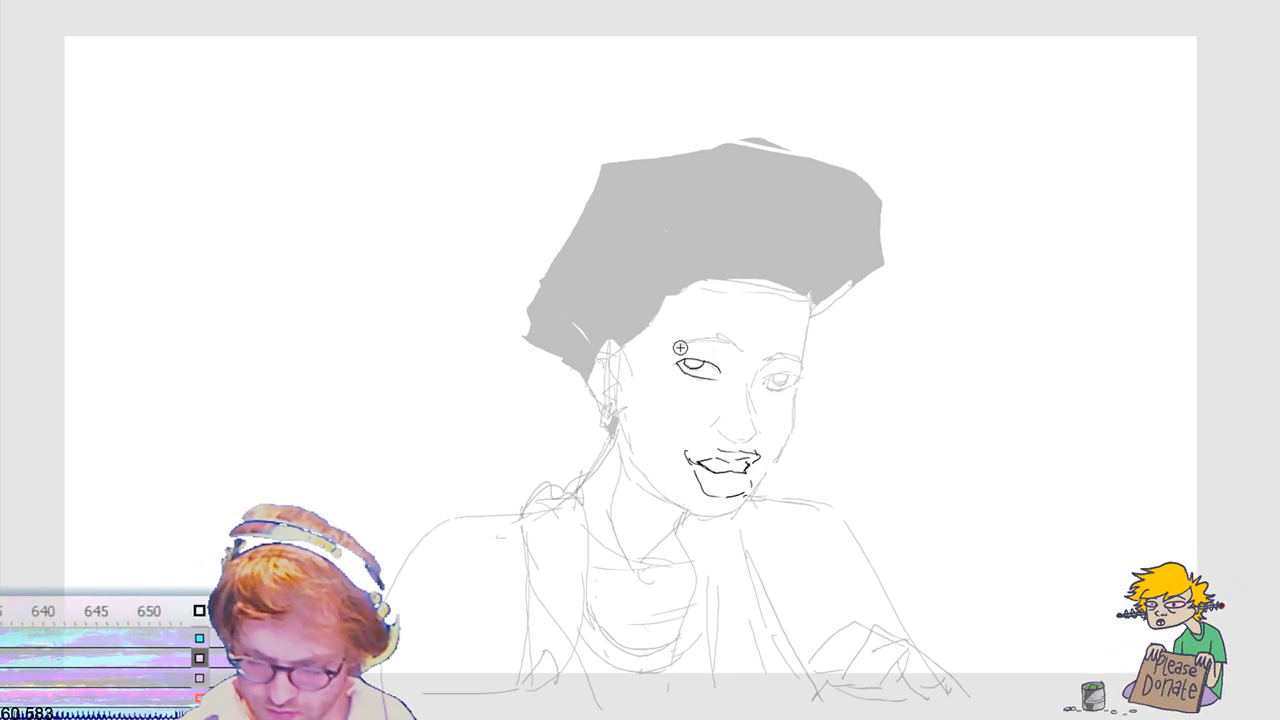
Step: Ink the ear with its earring, and the face contour from the jaw around the chin to the far forehead
{"action": "mouse_move", "coordinate": [630, 372]}
{"action": "left_mouse_down"}
{"action": "mouse_move", "coordinate": [605, 342]}
{"action": "mouse_move", "coordinate": [588, 380]}
{"action": "left_mouse_up"}
{"action": "key", "text": "ctrl+z"}
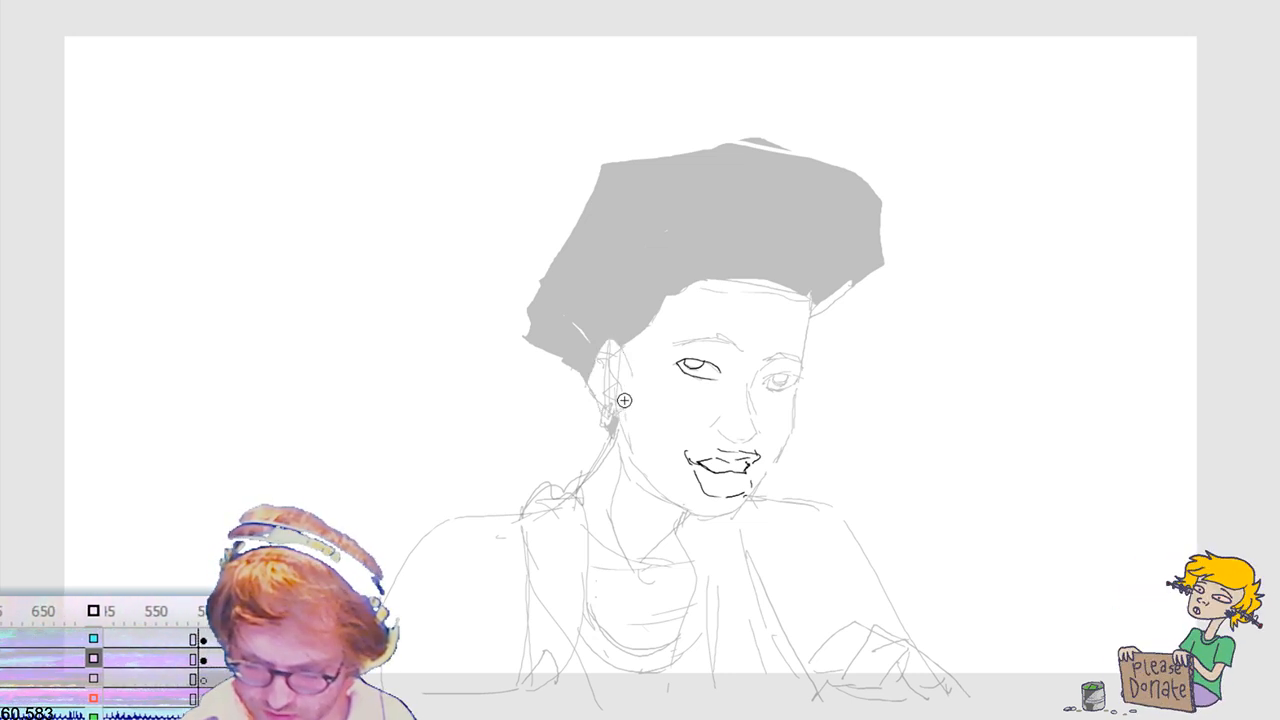
{"action": "mouse_move", "coordinate": [630, 372]}
{"action": "left_mouse_down"}
{"action": "mouse_move", "coordinate": [594, 368]}
{"action": "mouse_move", "coordinate": [606, 424]}
{"action": "left_mouse_up"}
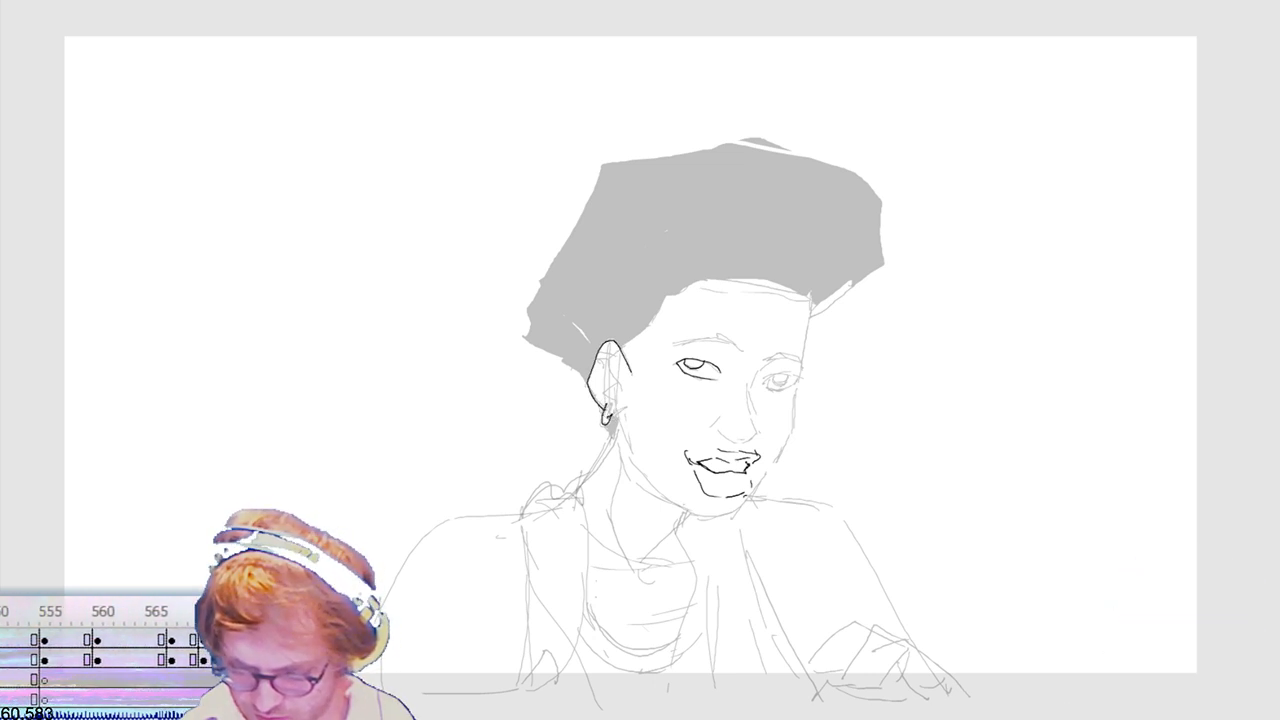
{"action": "left_click_drag", "start_coordinate": [612, 410], "coordinate": [626, 410]}
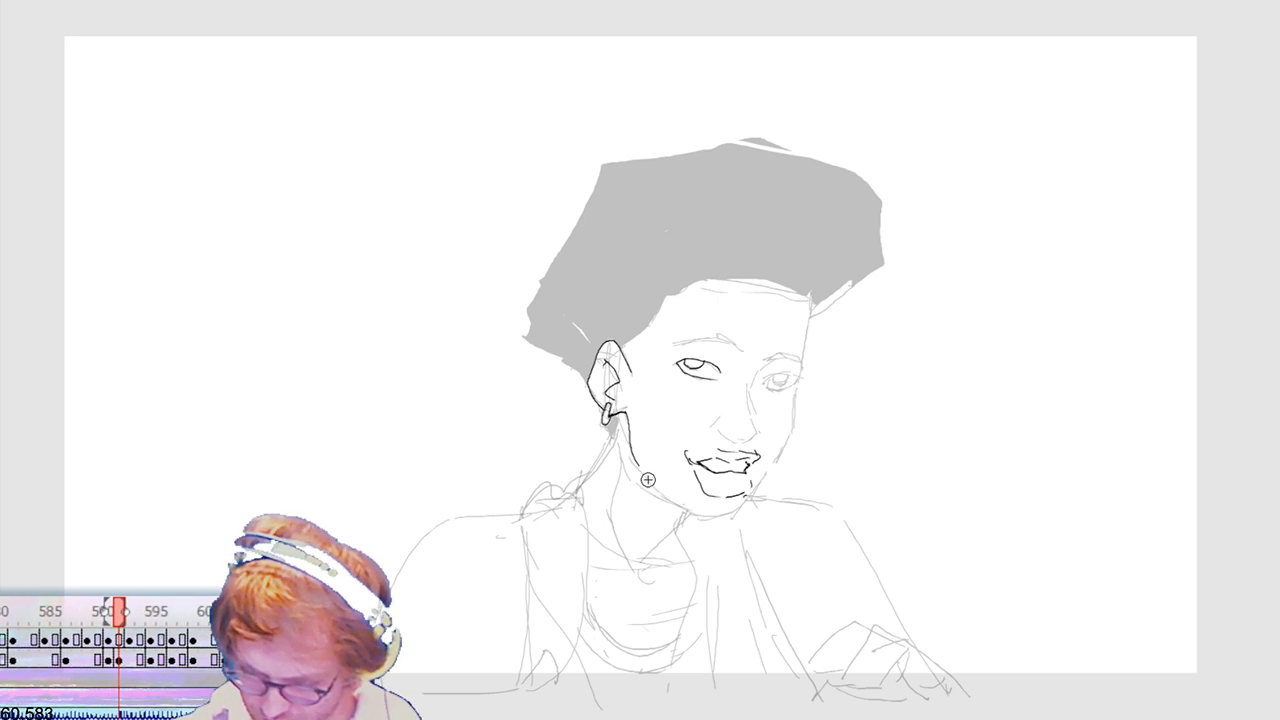
{"action": "key", "text": "ctrl+z"}
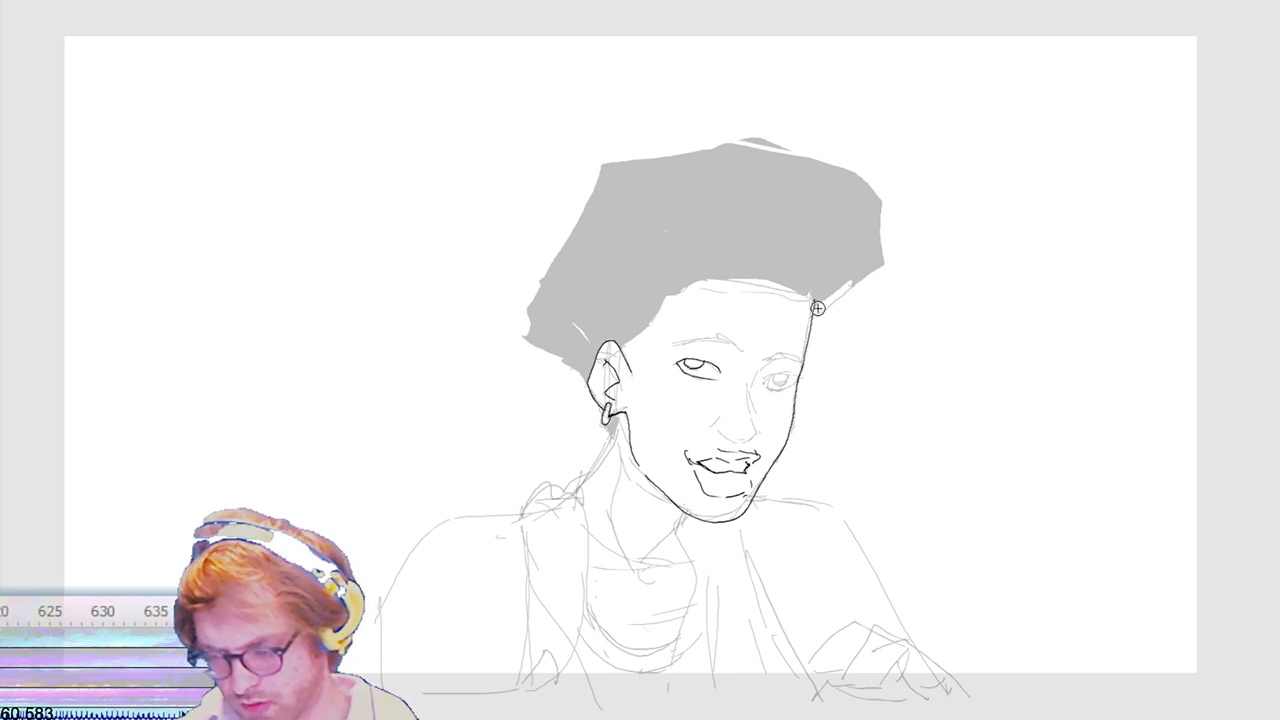
{"action": "left_click_drag", "start_coordinate": [618, 350], "coordinate": [658, 305]}
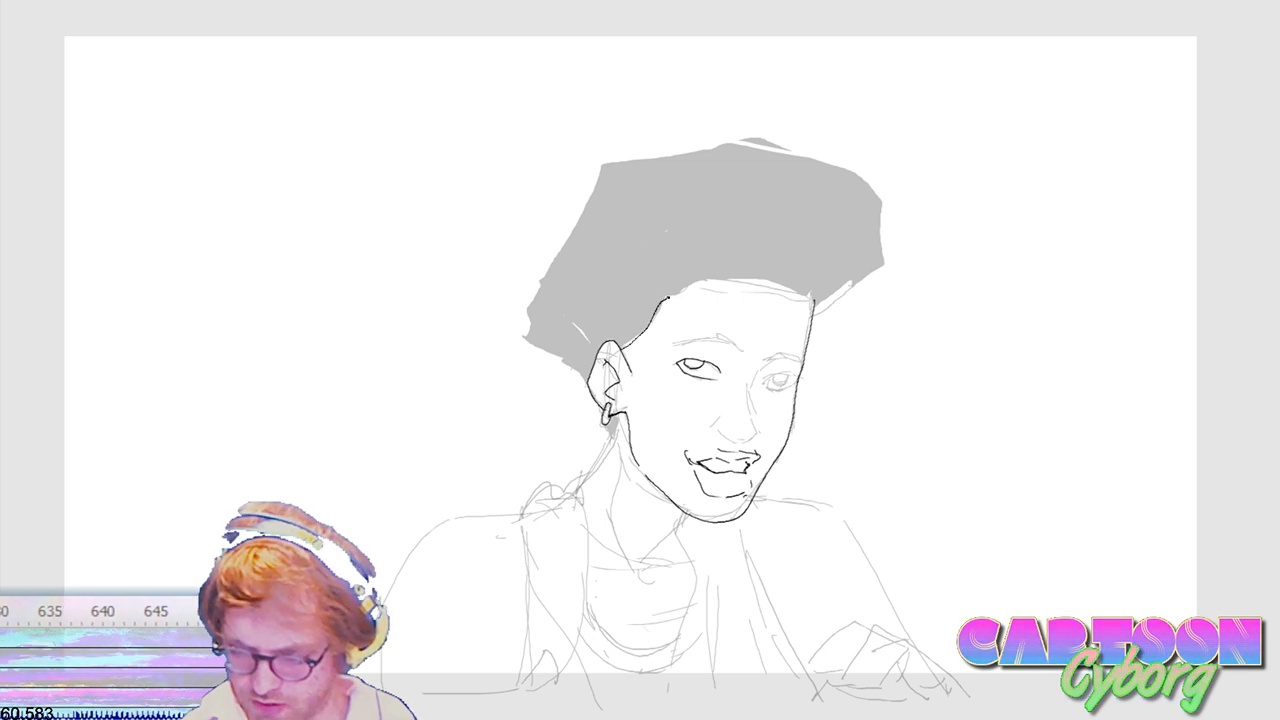
{"action": "mouse_move", "coordinate": [658, 305]}
{"action": "left_mouse_down"}
{"action": "mouse_move", "coordinate": [750, 280]}
{"action": "mouse_move", "coordinate": [812, 298]}
{"action": "left_mouse_up"}
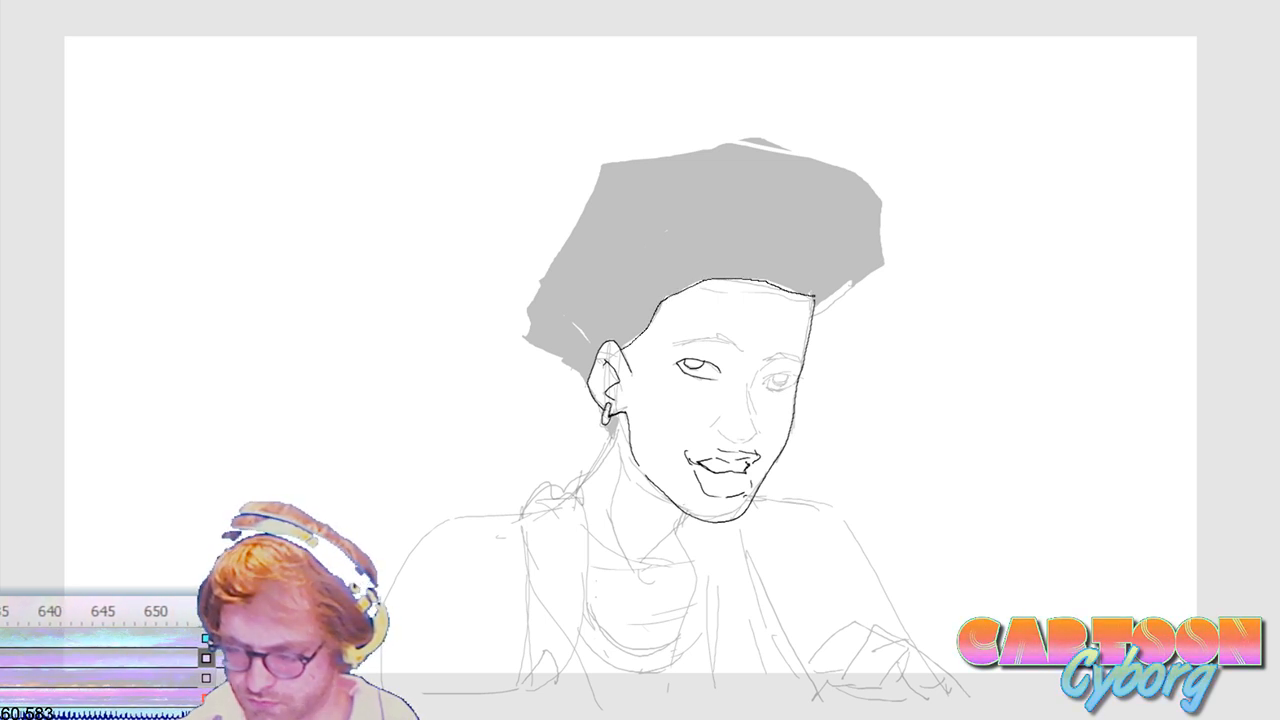
{"action": "key", "text": "ctrl+z"}
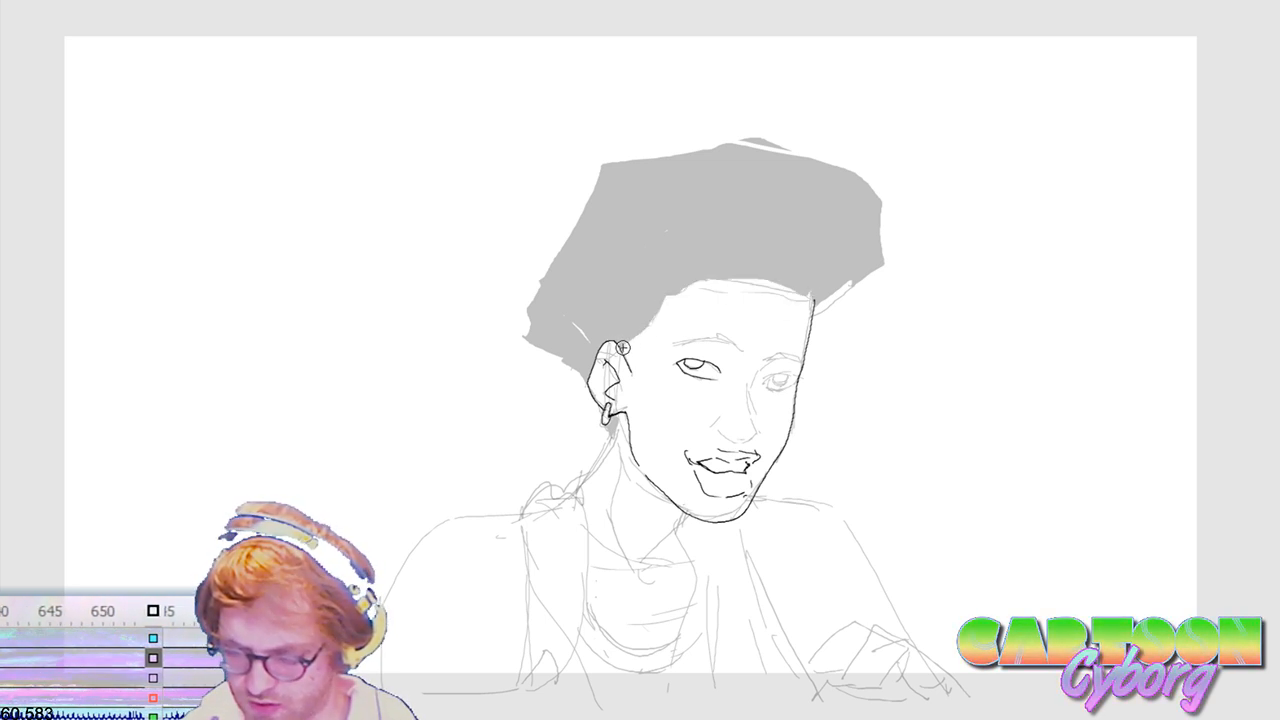
Step: Ink the hair outline around the face and down the back, add the back-of-neck line, and fill the hair solid black
{"action": "mouse_move", "coordinate": [622, 346]}
{"action": "left_mouse_down"}
{"action": "mouse_move", "coordinate": [694, 285]}
{"action": "mouse_move", "coordinate": [745, 279]}
{"action": "mouse_move", "coordinate": [816, 300]}
{"action": "left_mouse_up"}
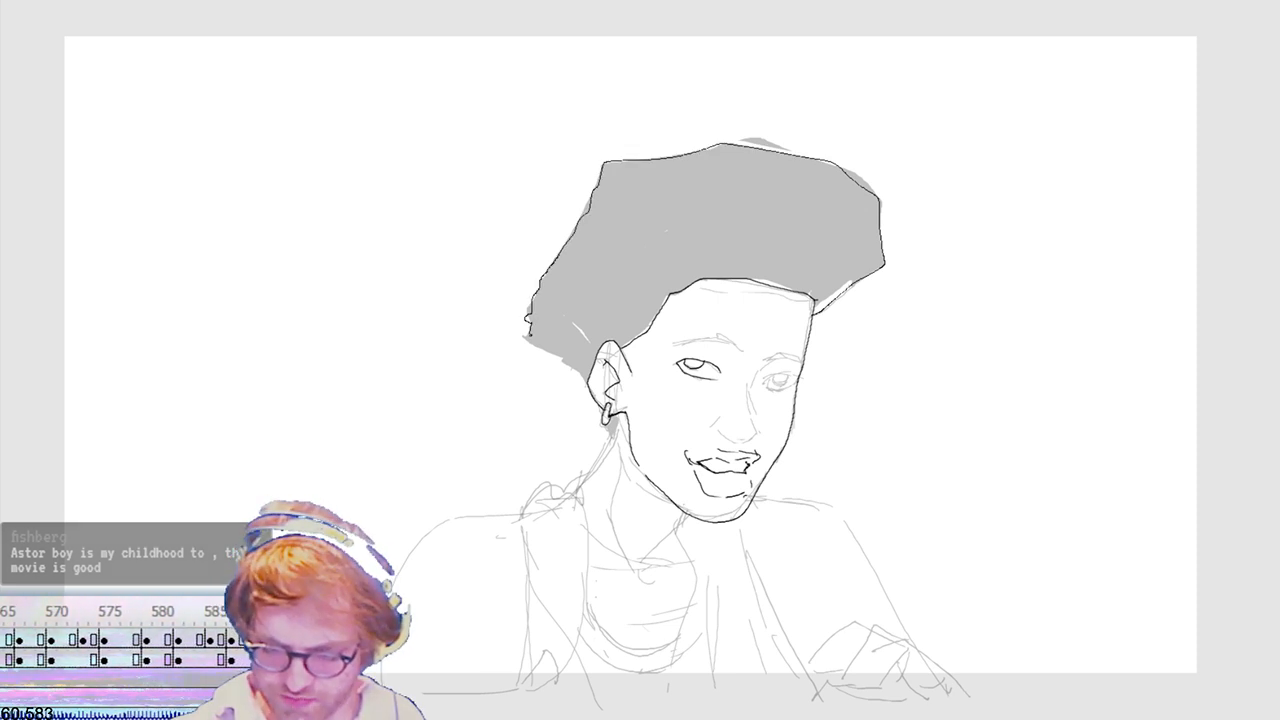
{"action": "left_click_drag", "start_coordinate": [528, 334], "coordinate": [588, 378]}
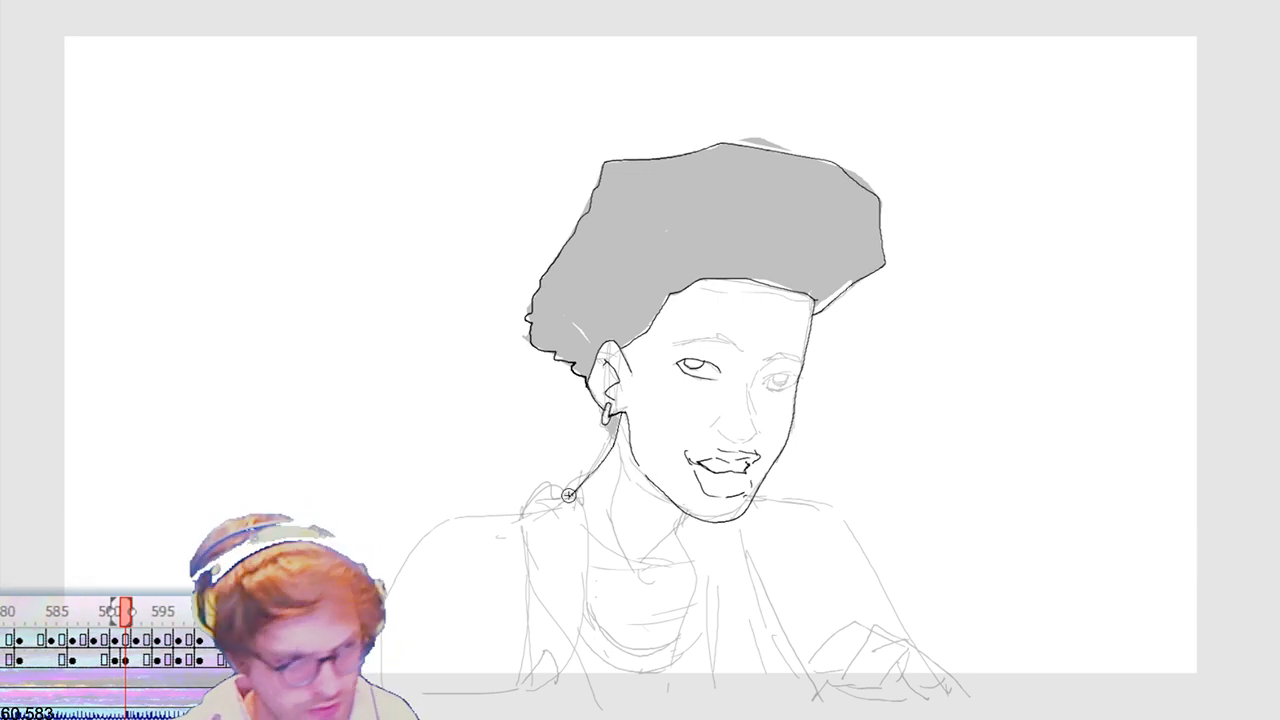
{"action": "left_click_drag", "start_coordinate": [568, 494], "coordinate": [567, 497]}
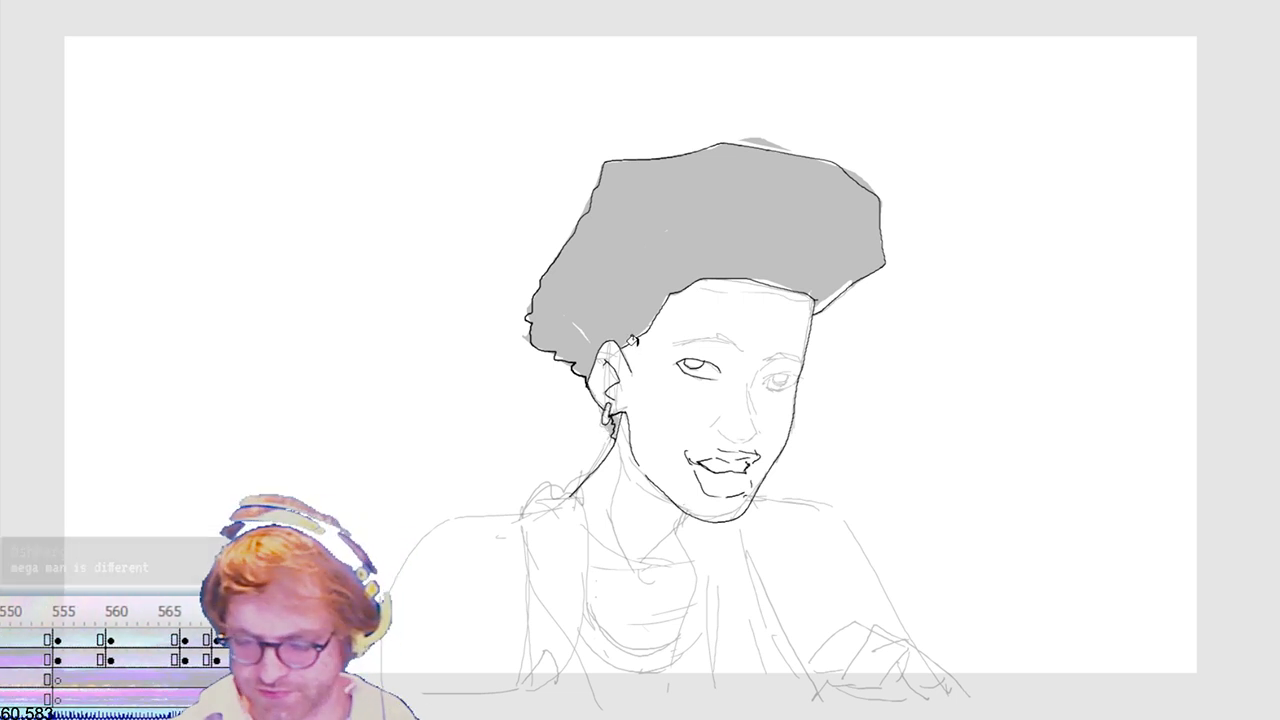
{"action": "left_click", "coordinate": [629, 305]}
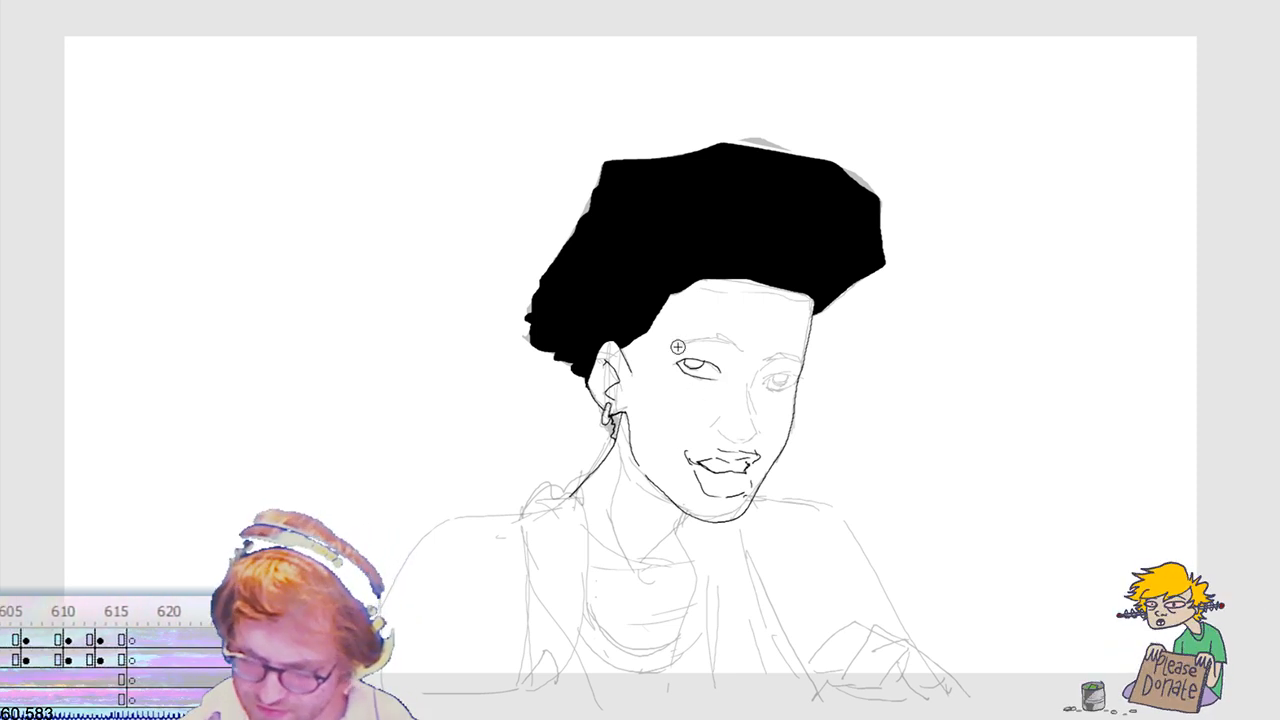
Step: Ink both arched eyebrows as solid black shapes, and ink the far eye and the nose
{"action": "mouse_move", "coordinate": [673, 345]}
{"action": "left_mouse_down"}
{"action": "mouse_move", "coordinate": [743, 349]}
{"action": "mouse_move", "coordinate": [688, 338]}
{"action": "left_mouse_up"}
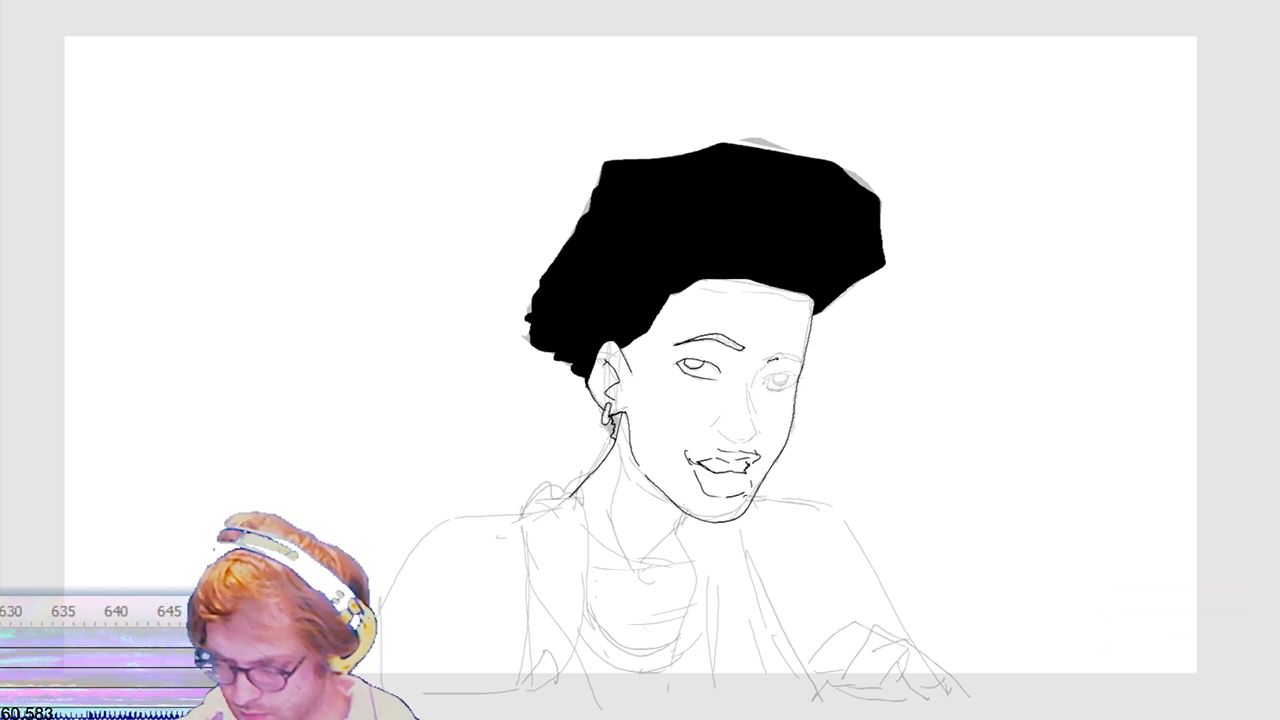
{"action": "left_click_drag", "start_coordinate": [786, 361], "coordinate": [768, 358]}
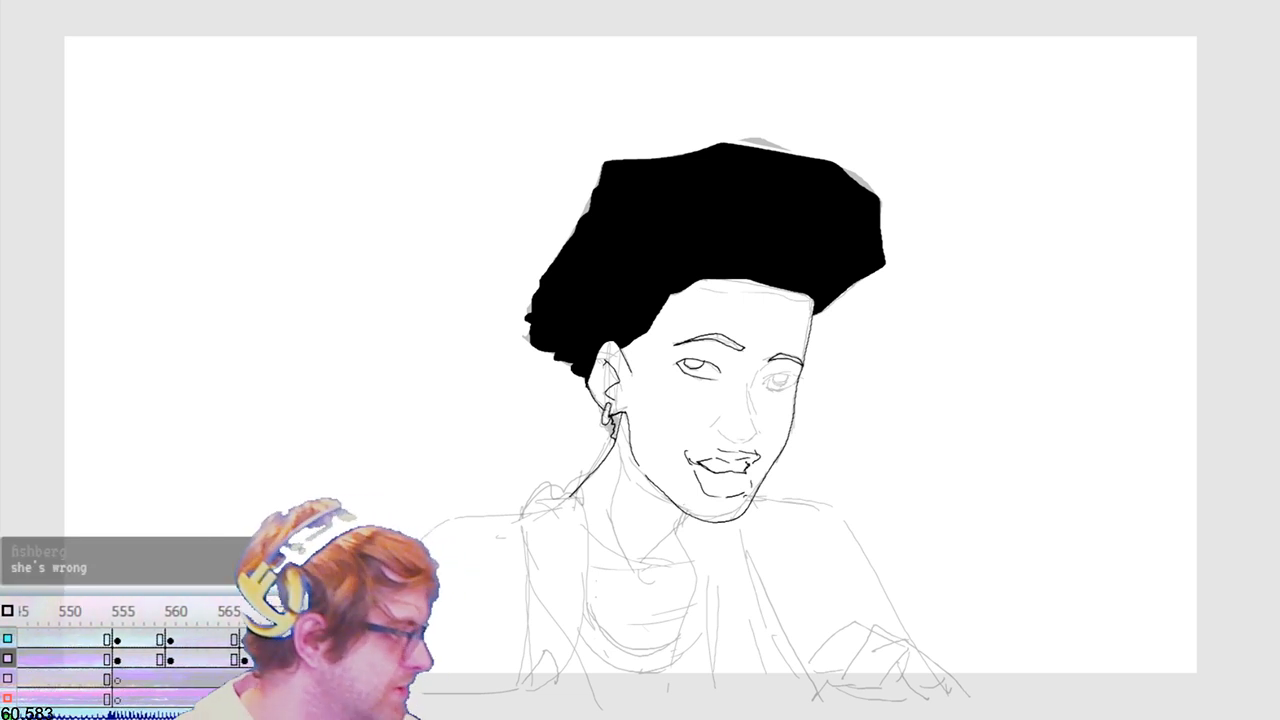
{"action": "key", "text": "Left"}
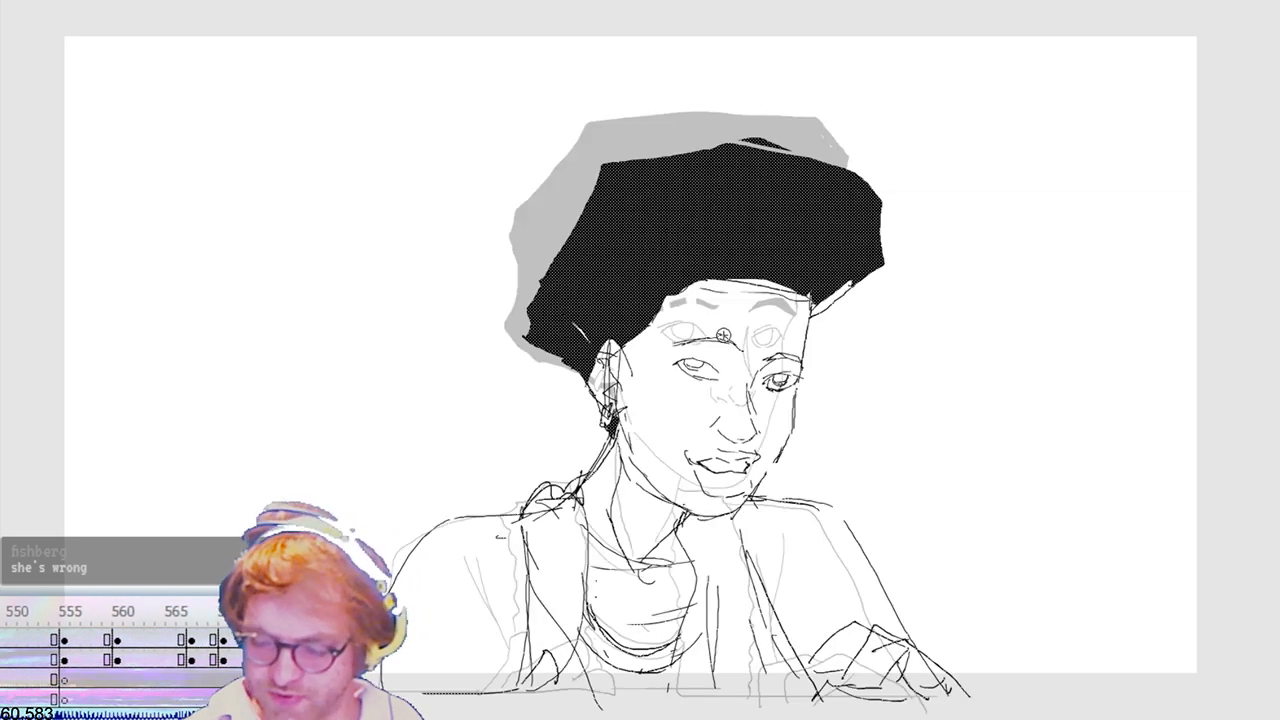
{"action": "key", "text": "Right"}
{"action": "left_click_drag", "start_coordinate": [677, 341], "coordinate": [744, 349]}
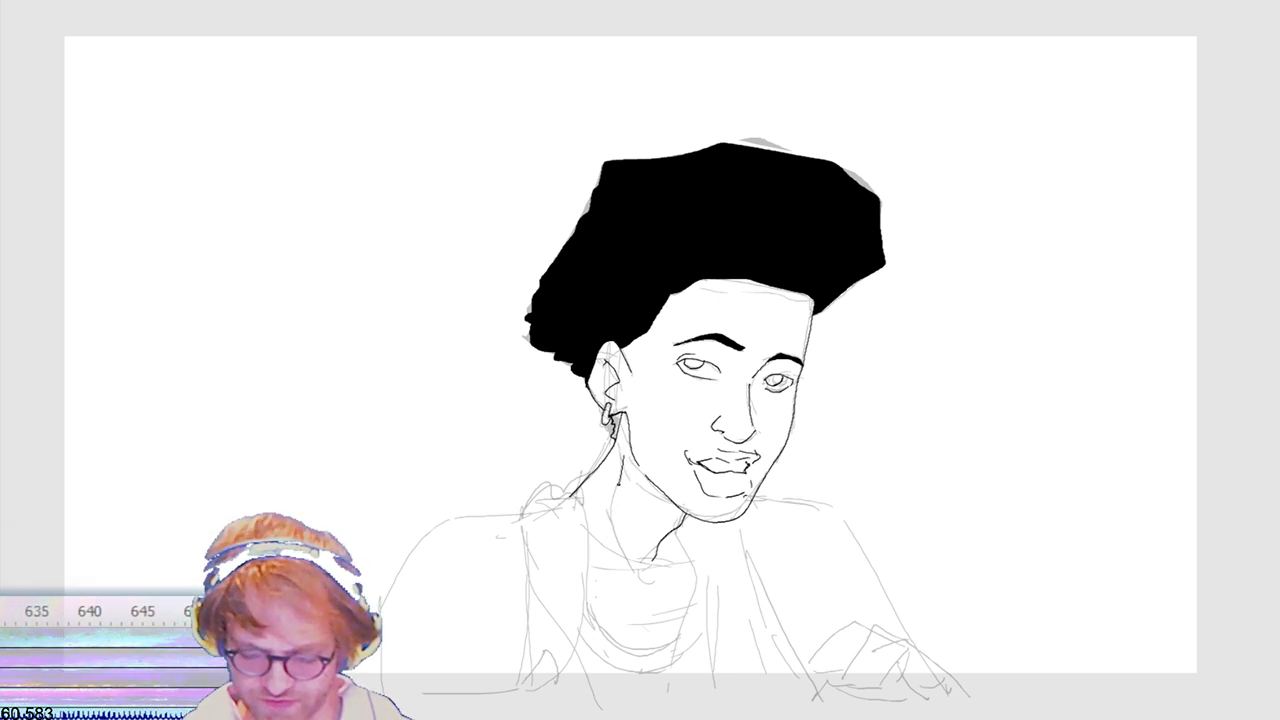
Step: Fill the hair patch behind the earring, and ink the shirt folds with the ruffled jacket edges around the neck
{"action": "left_click_drag", "start_coordinate": [607, 412], "coordinate": [614, 430]}
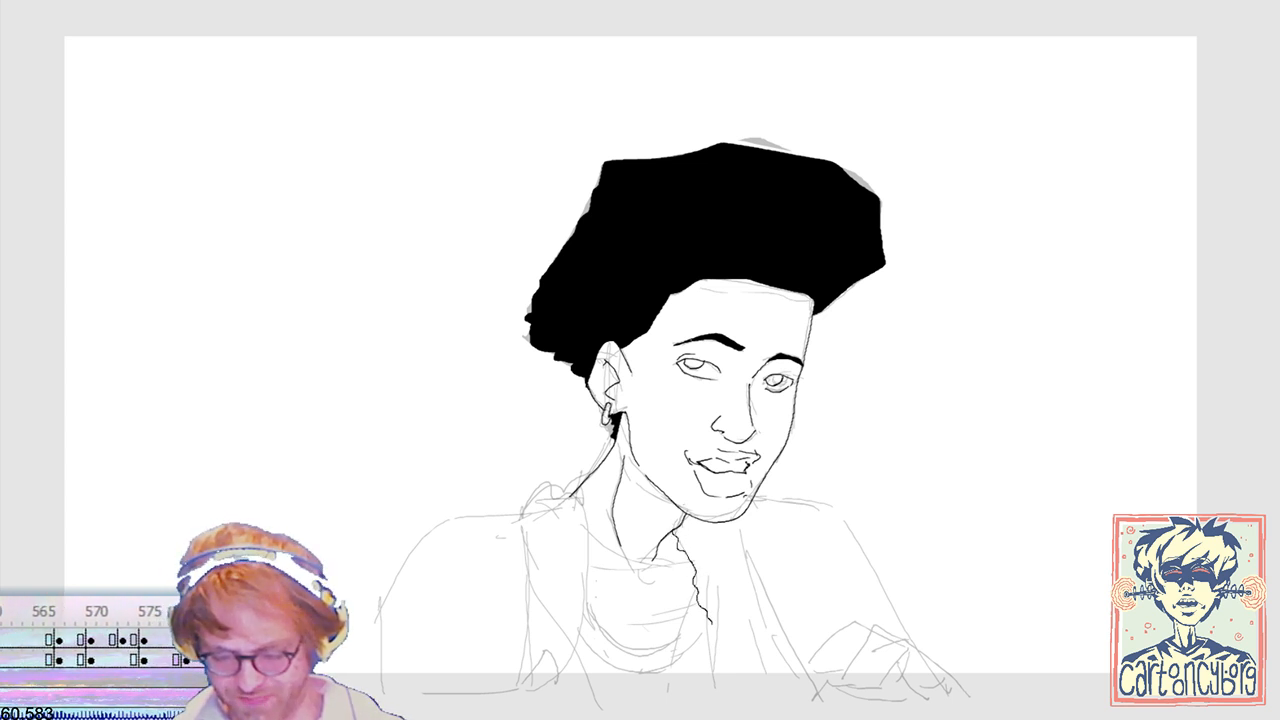
{"action": "left_click_drag", "start_coordinate": [712, 682], "coordinate": [728, 705]}
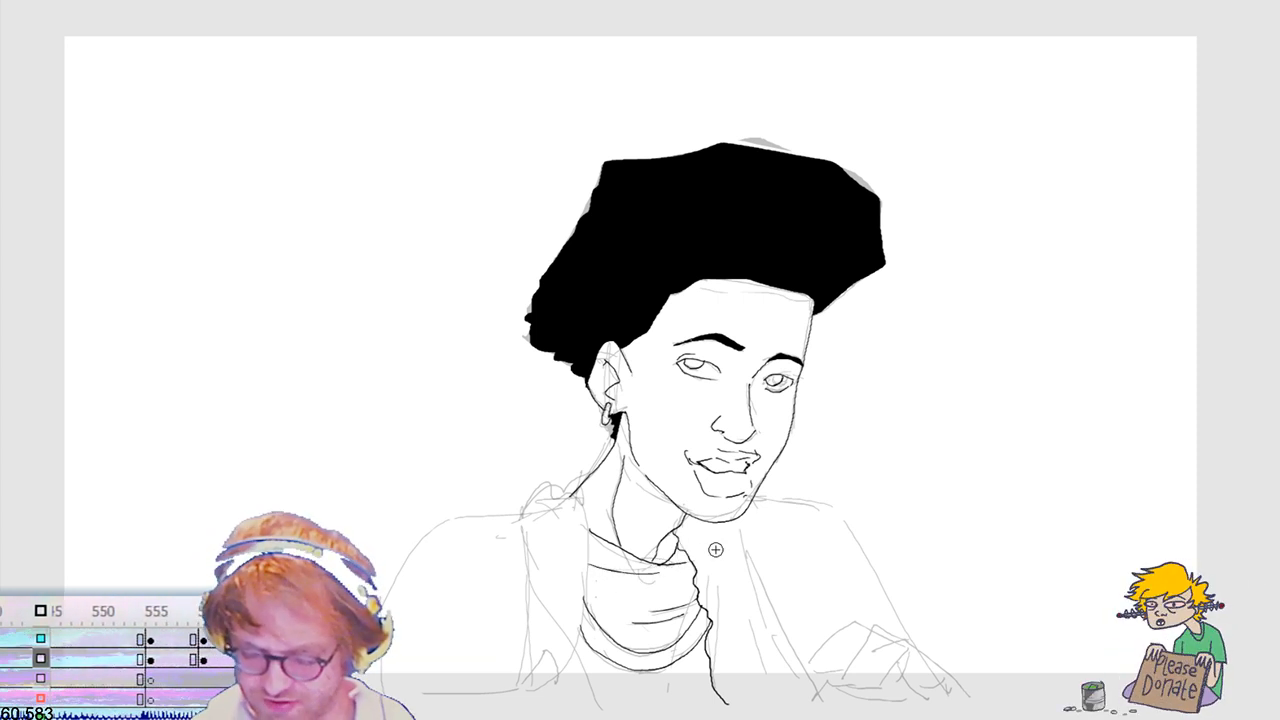
{"action": "left_click_drag", "start_coordinate": [587, 489], "coordinate": [583, 686]}
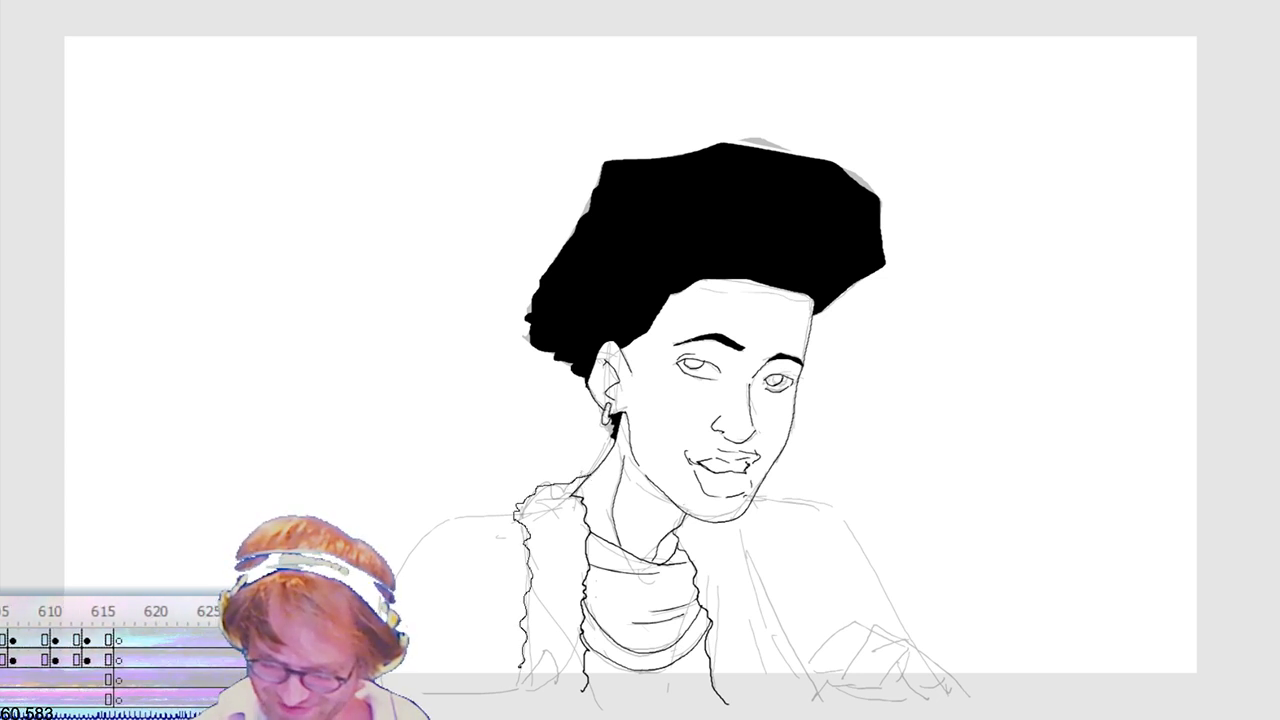
Step: Ink the near sleeve and hand, the far shoulder with its ruffle and hand, and the straight table edge
{"action": "left_click_drag", "start_coordinate": [519, 664], "coordinate": [521, 688]}
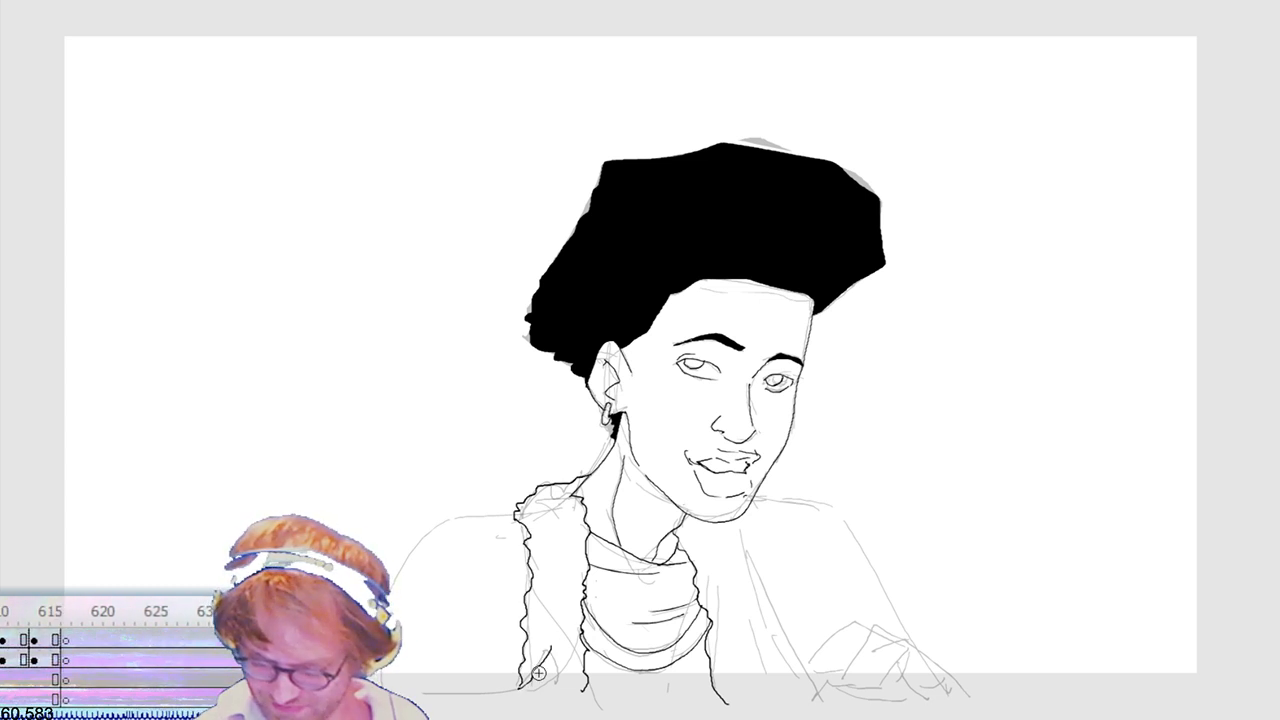
{"action": "left_click_drag", "start_coordinate": [536, 682], "coordinate": [560, 686]}
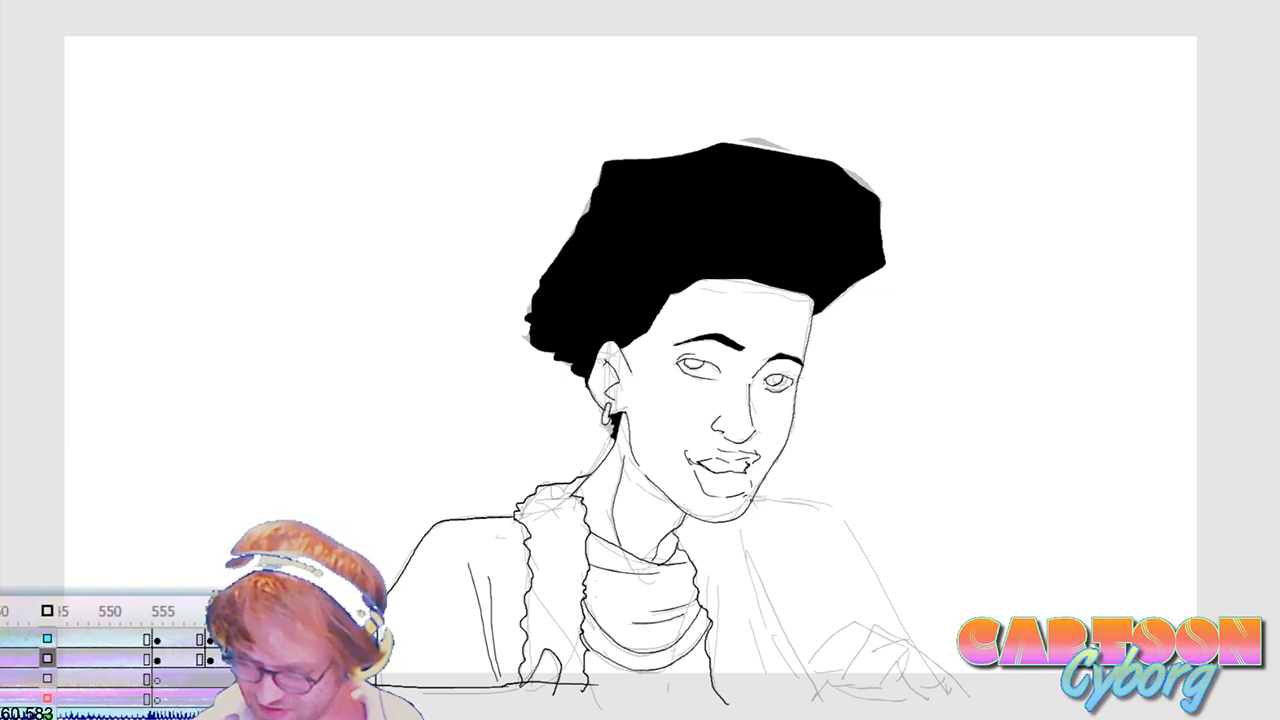
{"action": "mouse_move", "coordinate": [785, 500]}
{"action": "left_mouse_down"}
{"action": "mouse_move", "coordinate": [882, 575]}
{"action": "mouse_move", "coordinate": [825, 507]}
{"action": "mouse_move", "coordinate": [752, 501]}
{"action": "left_mouse_up"}
{"action": "key", "text": "ctrl+z"}
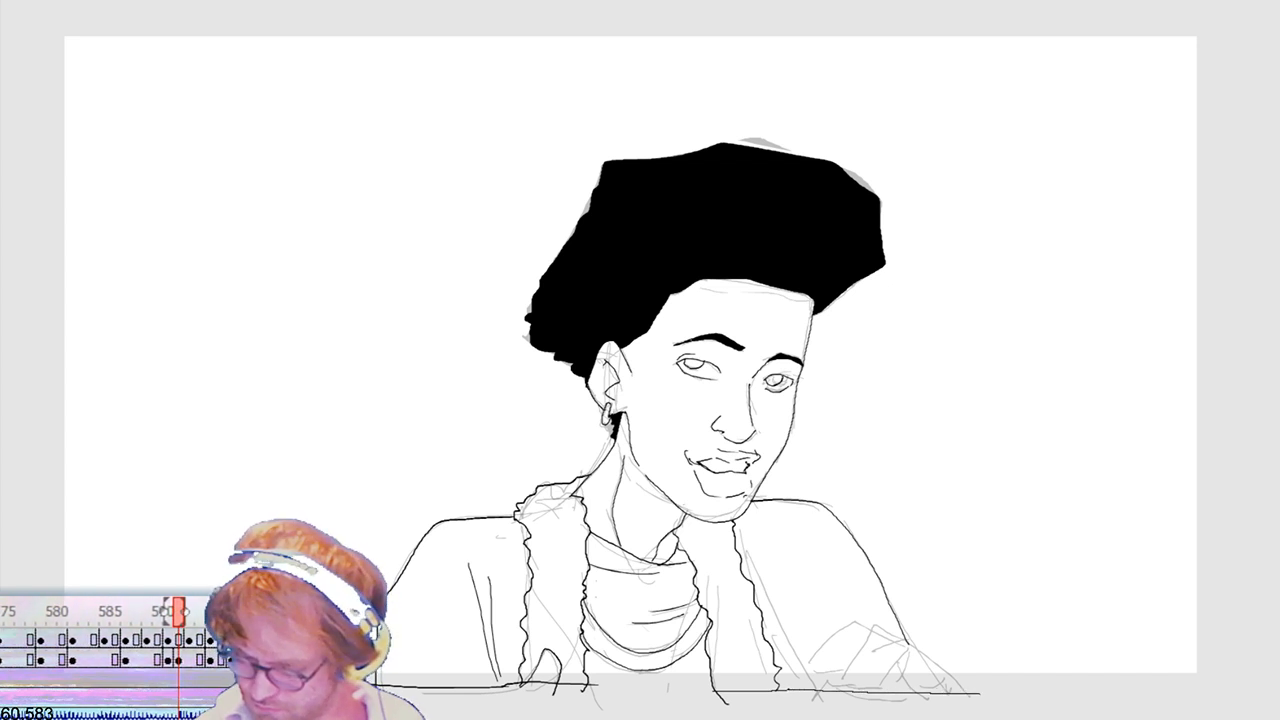
{"action": "left_click_drag", "start_coordinate": [732, 690], "coordinate": [980, 693]}
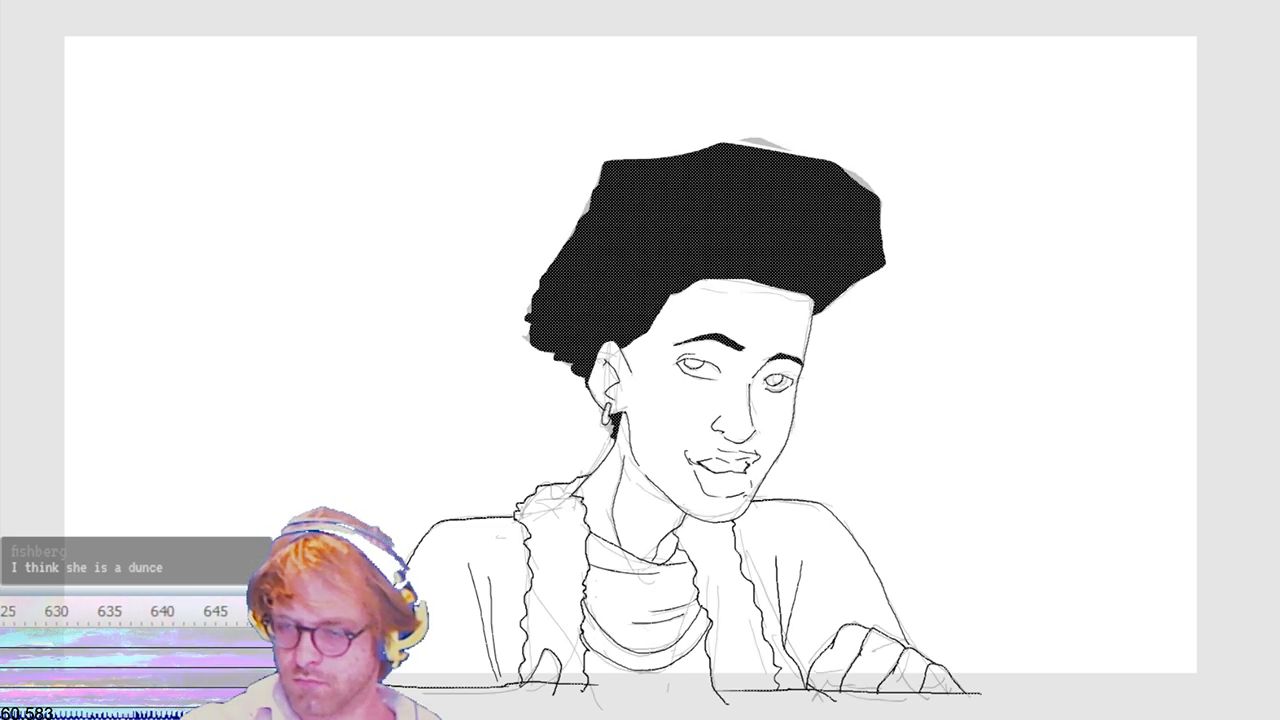
Step: Go to the next rough sketch with the open black mouth, select the lower face and stretch the jaw slightly downward
{"action": "key", "text": "."}
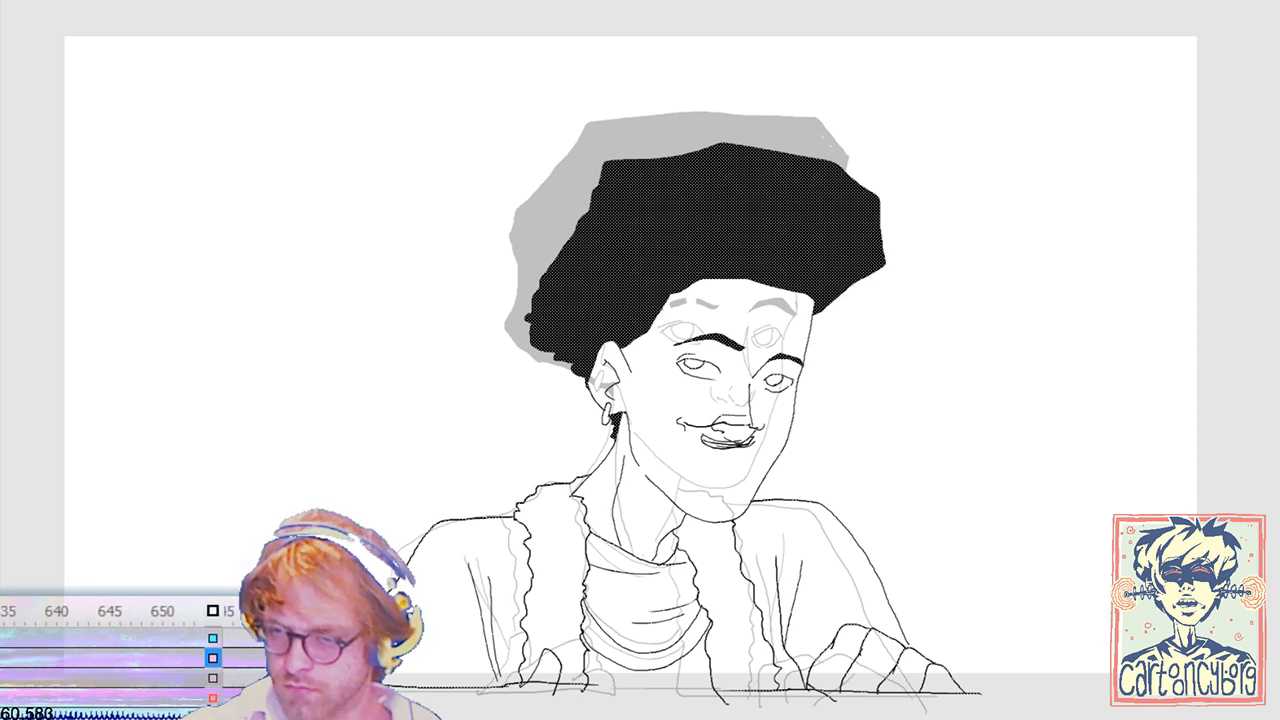
{"action": "key", "text": "."}
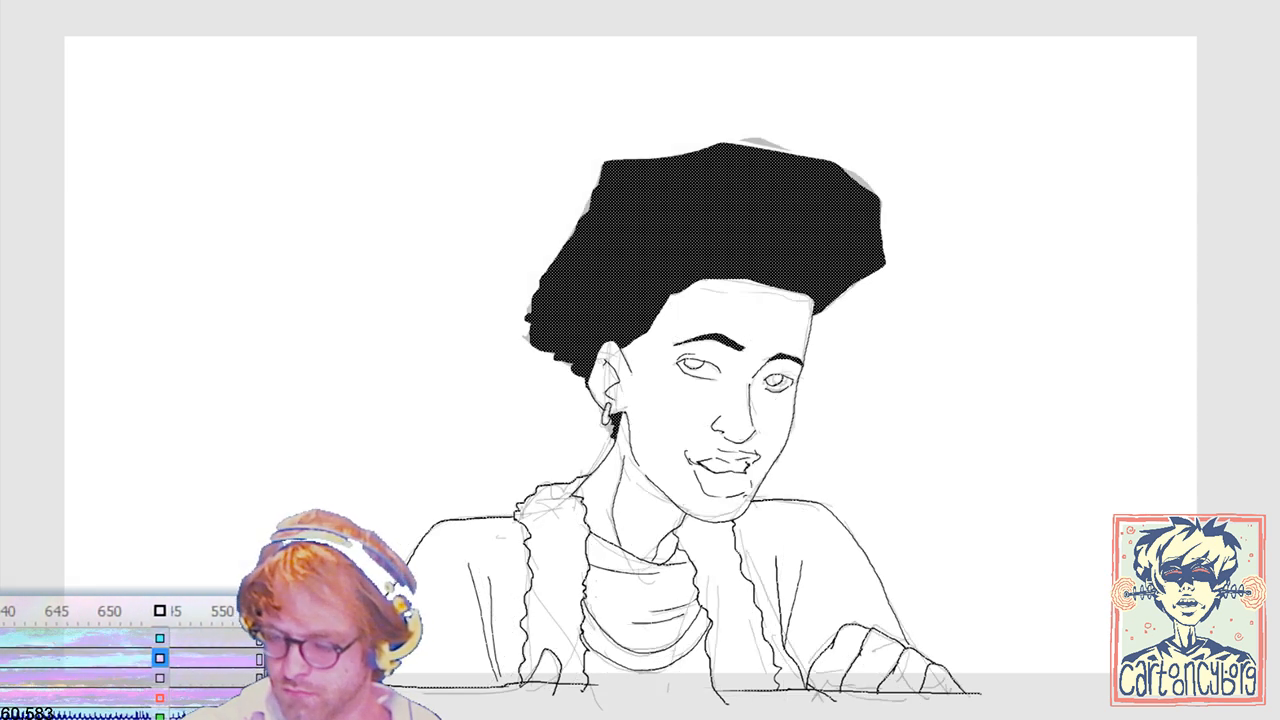
{"action": "key", "text": "."}
{"action": "key", "text": "."}
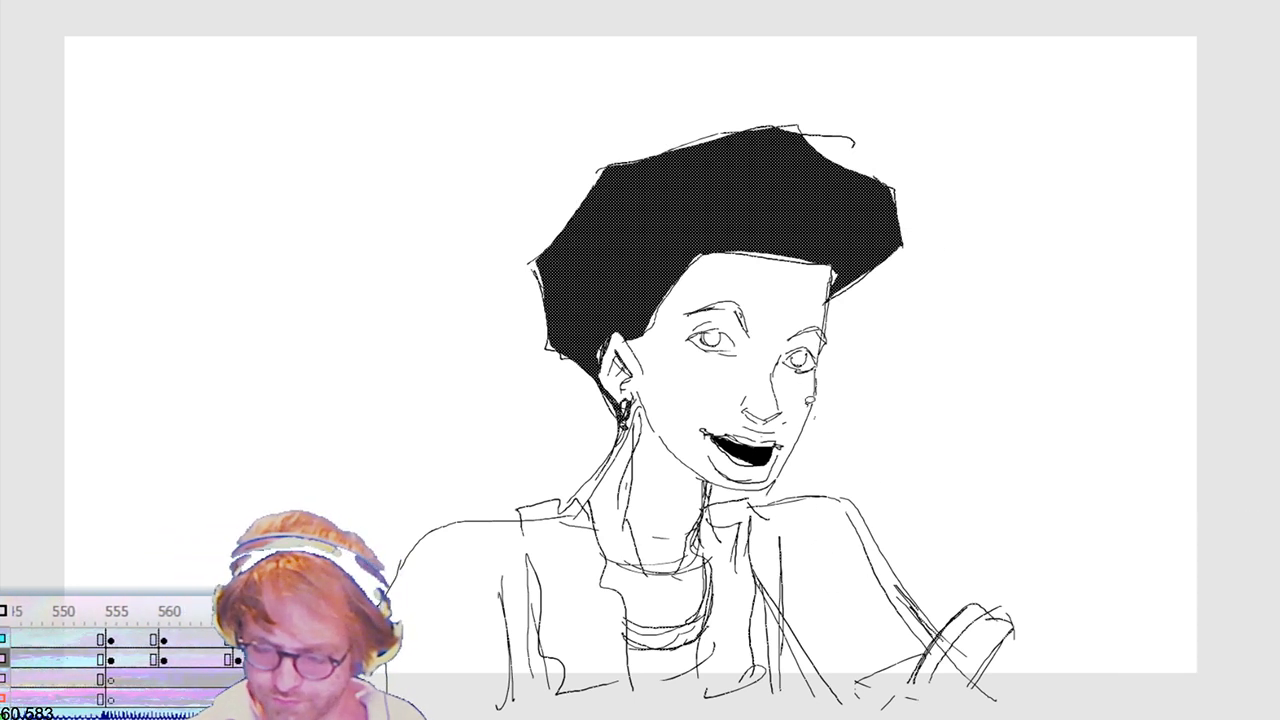
{"action": "mouse_move", "coordinate": [824, 407]}
{"action": "left_mouse_down"}
{"action": "mouse_move", "coordinate": [815, 456]}
{"action": "mouse_move", "coordinate": [747, 494]}
{"action": "mouse_move", "coordinate": [704, 464]}
{"action": "mouse_move", "coordinate": [688, 474]}
{"action": "mouse_move", "coordinate": [657, 442]}
{"action": "left_mouse_up"}
{"action": "left_click_drag", "start_coordinate": [648, 383], "coordinate": [737, 376]}
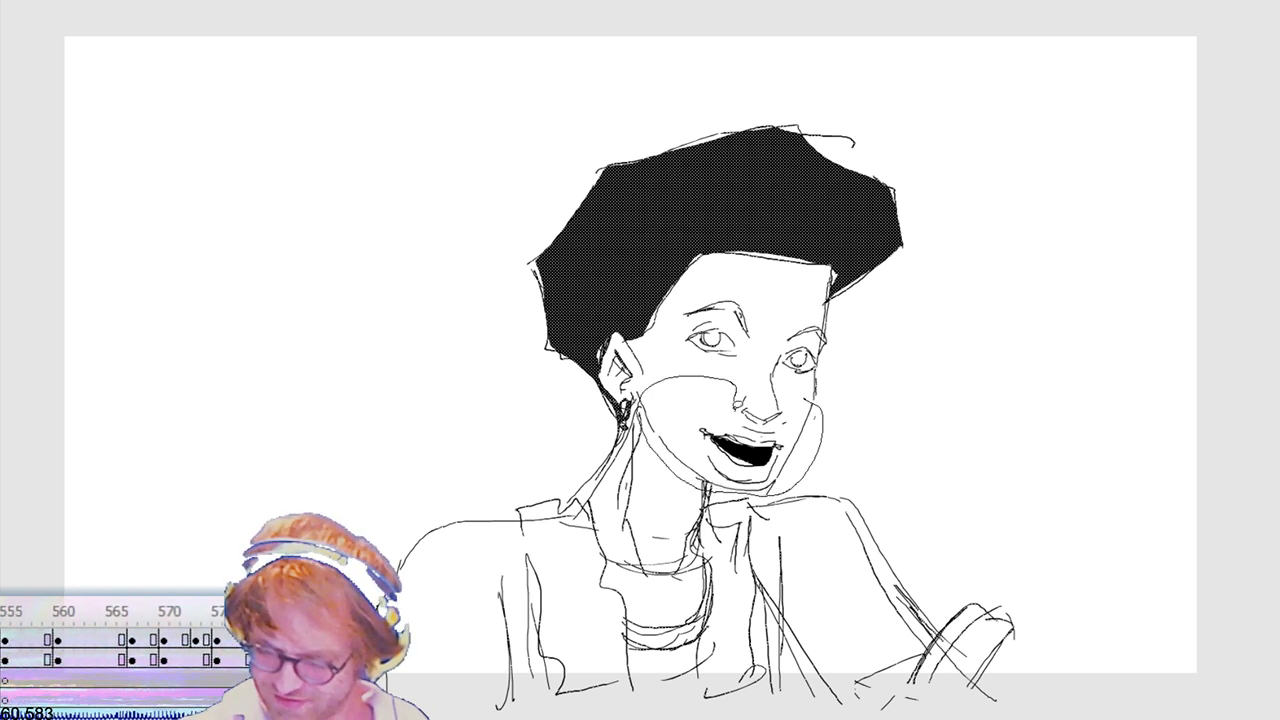
{"action": "key", "text": "ctrl+t"}
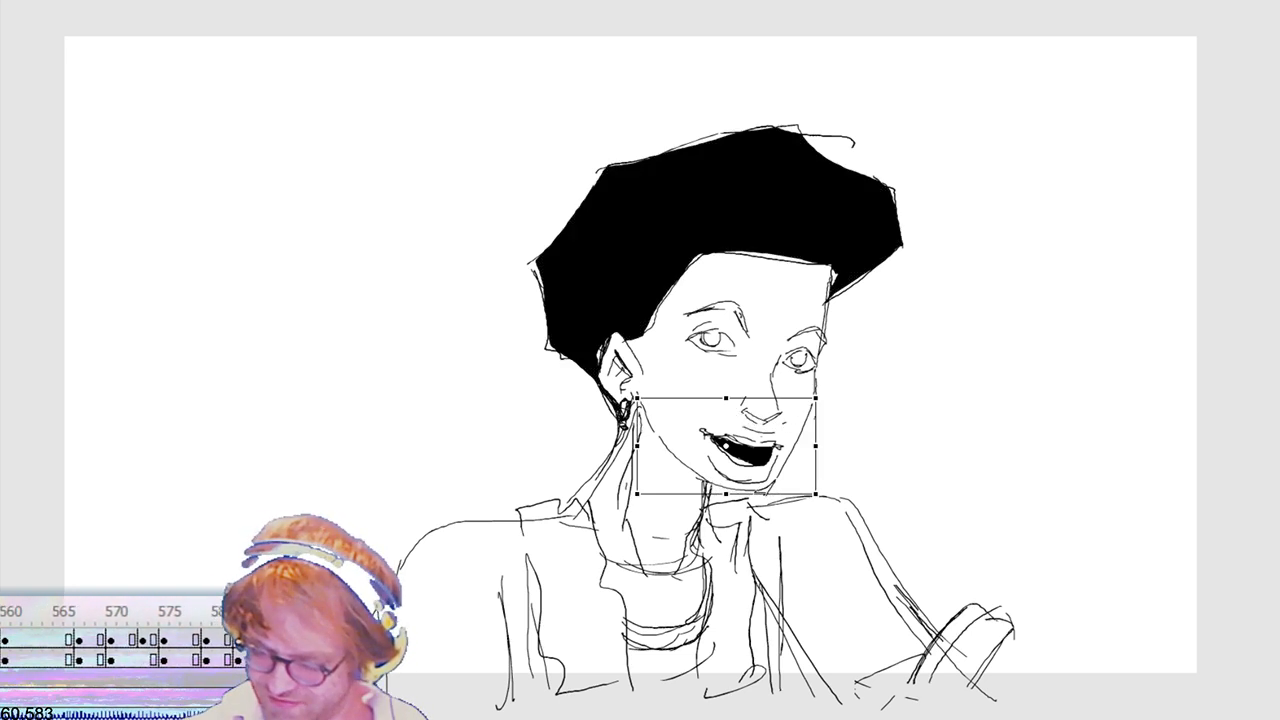
{"action": "left_click_drag", "start_coordinate": [726, 495], "coordinate": [741, 521]}
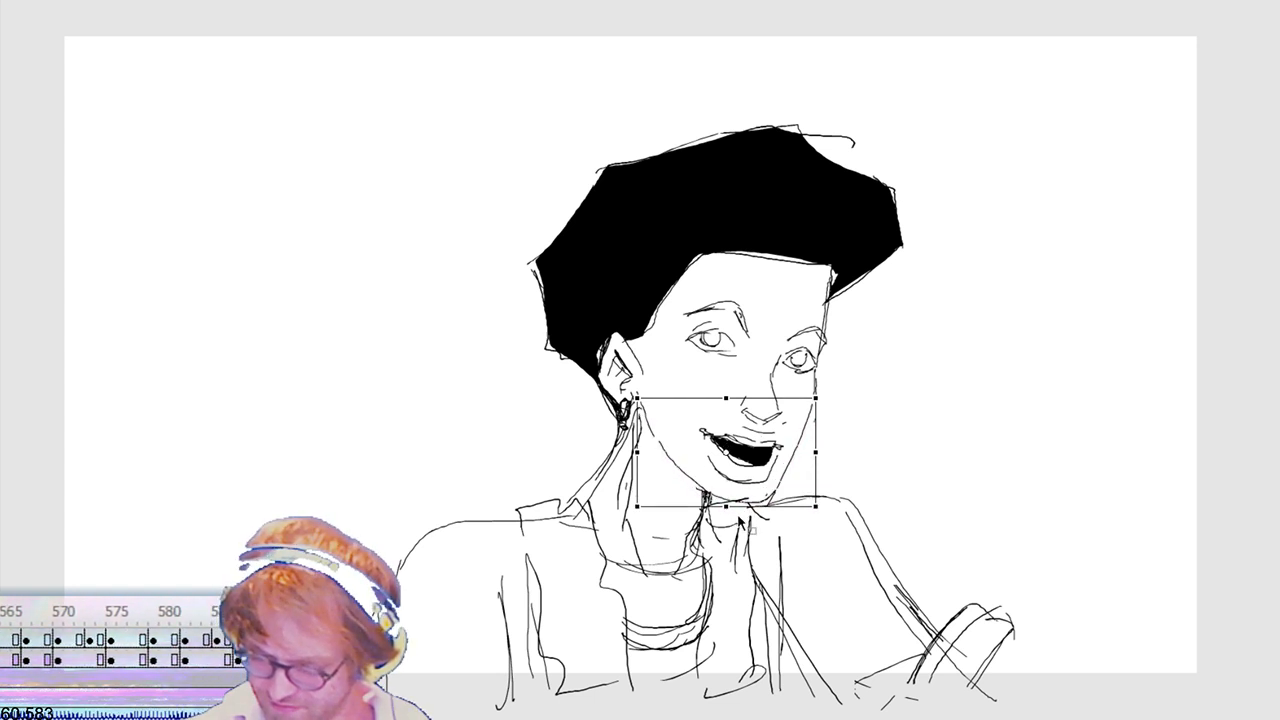
{"action": "key", "text": "Return"}
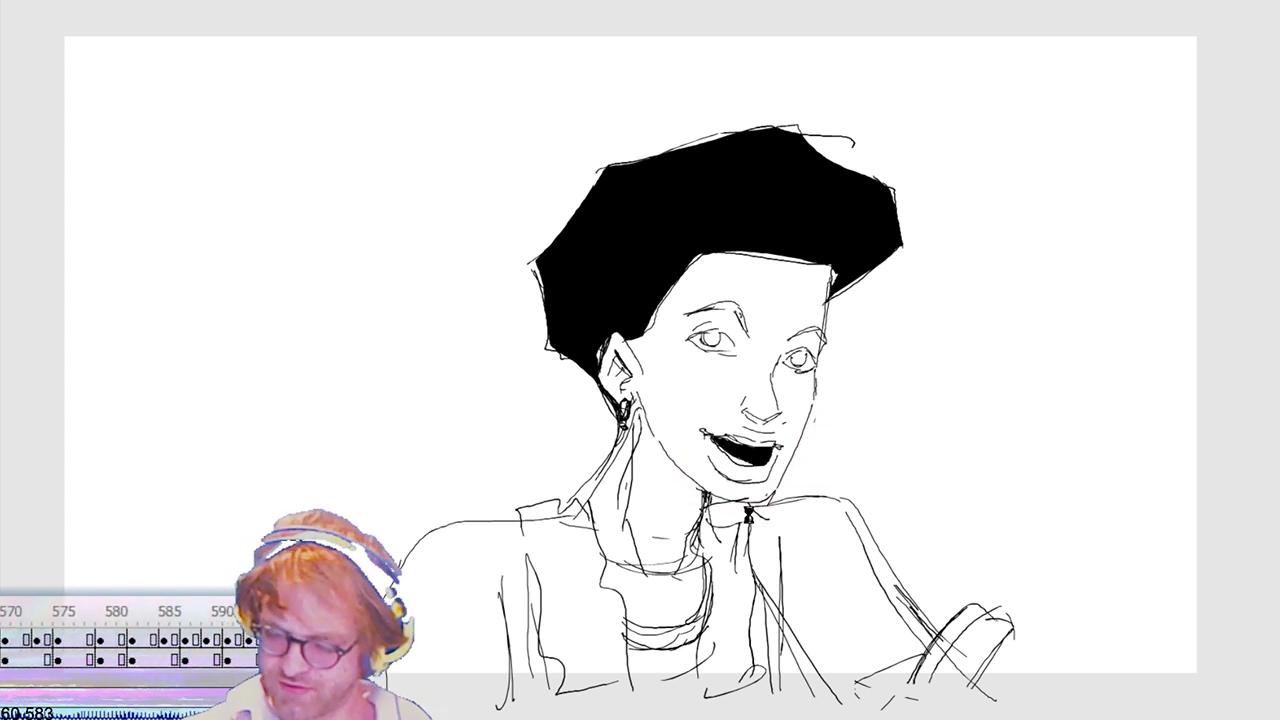
Step: Fine-tune the jaw's transformation by extending the selected lower face slightly further down
{"action": "key", "text": "ctrl+t"}
{"action": "left_click_drag", "start_coordinate": [751, 507], "coordinate": [723, 512]}
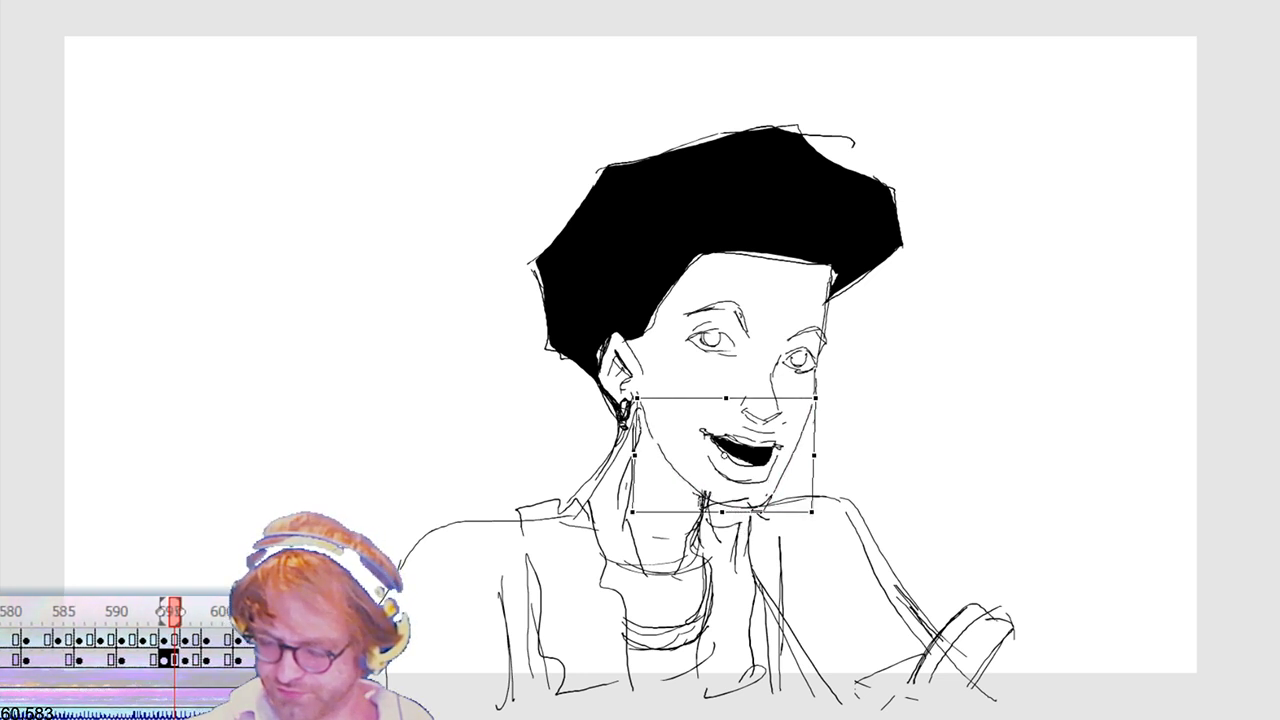
{"action": "key", "text": "period"}
{"action": "key", "text": "comma"}
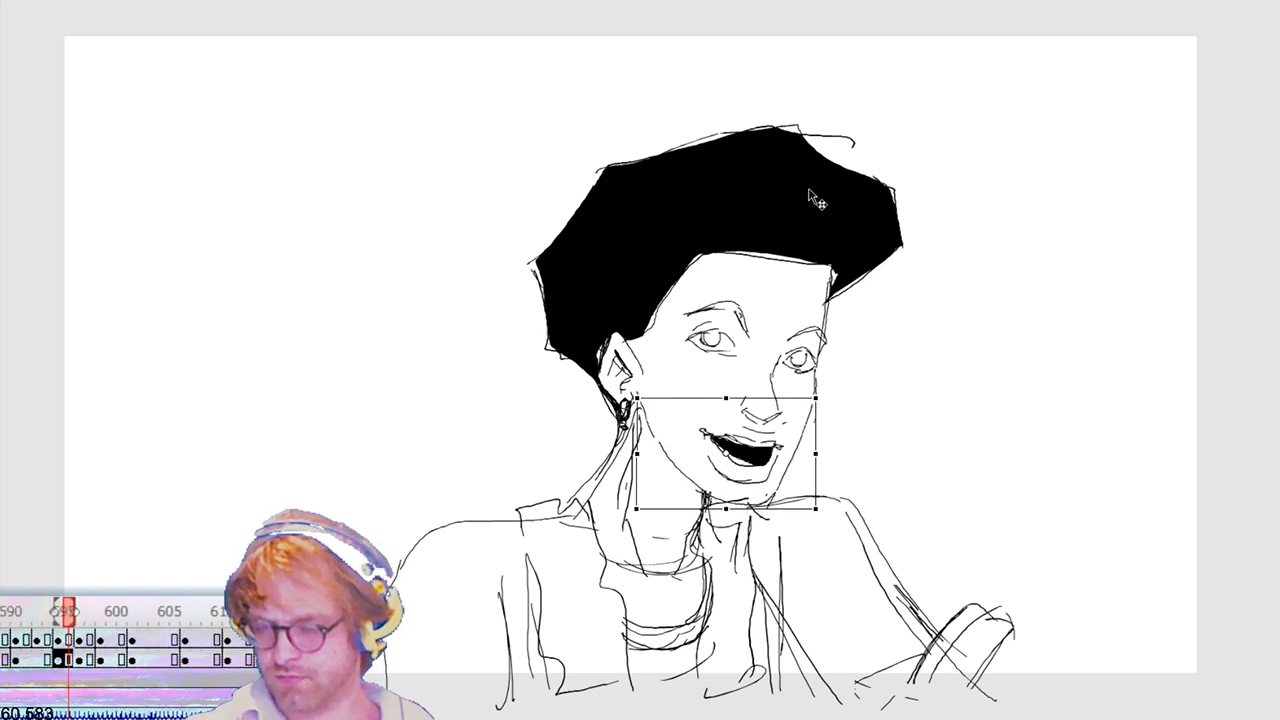
Step: On the following rough sketch with the raised hand, stretch the lower face downward and skew its near side slightly upward
{"action": "key", "text": "period"}
{"action": "key", "text": "ctrl+a"}
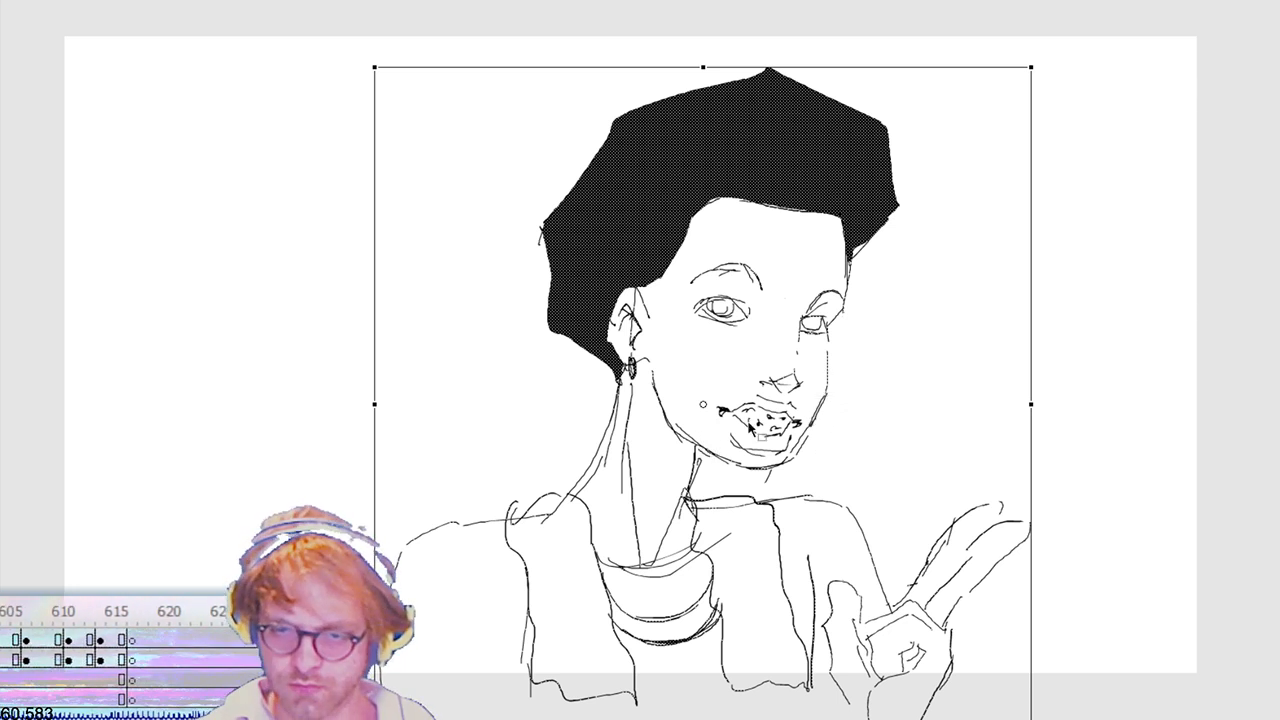
{"action": "left_click_drag", "start_coordinate": [853, 354], "coordinate": [678, 475]}
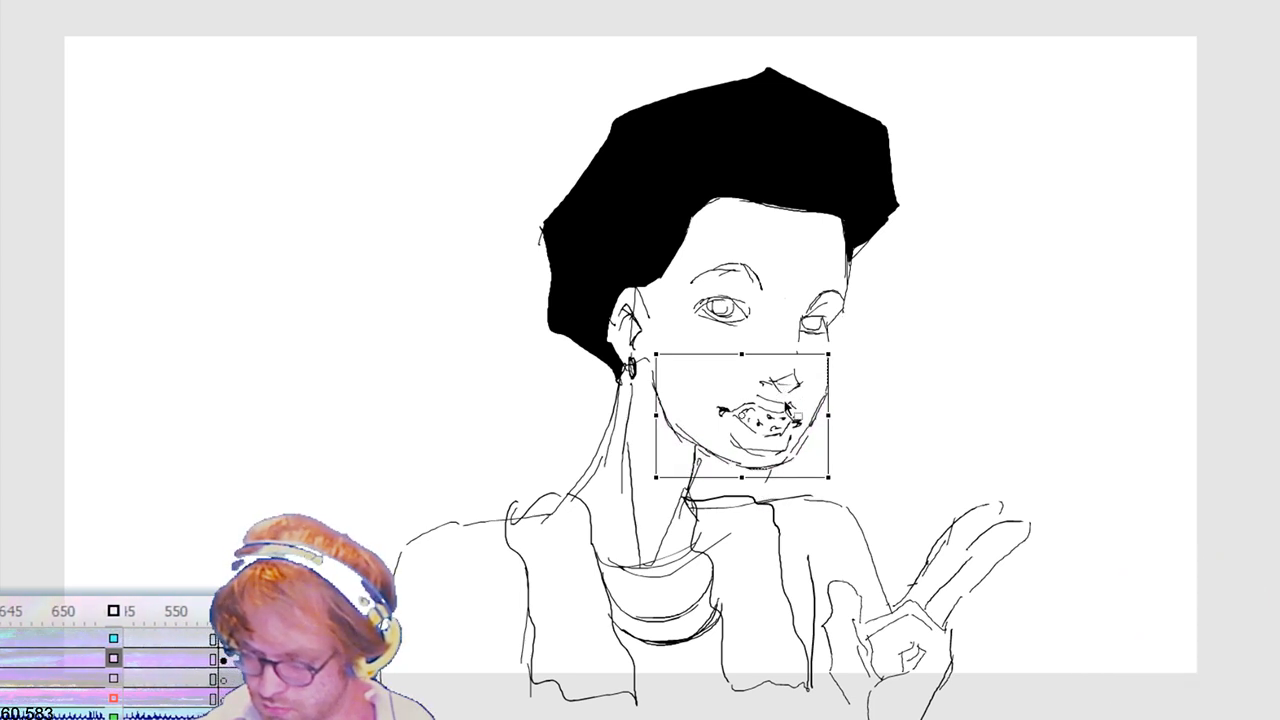
{"action": "left_click_drag", "start_coordinate": [741, 479], "coordinate": [742, 491]}
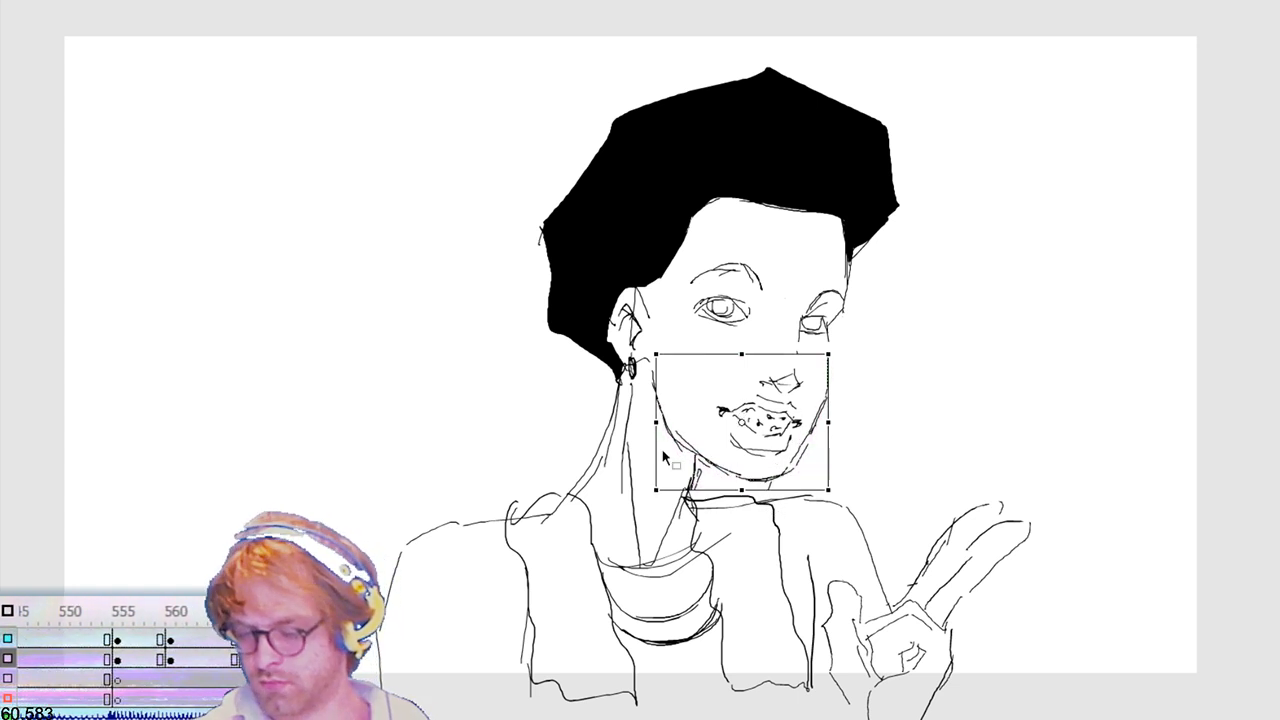
{"action": "left_click_drag", "start_coordinate": [653, 450], "coordinate": [652, 437]}
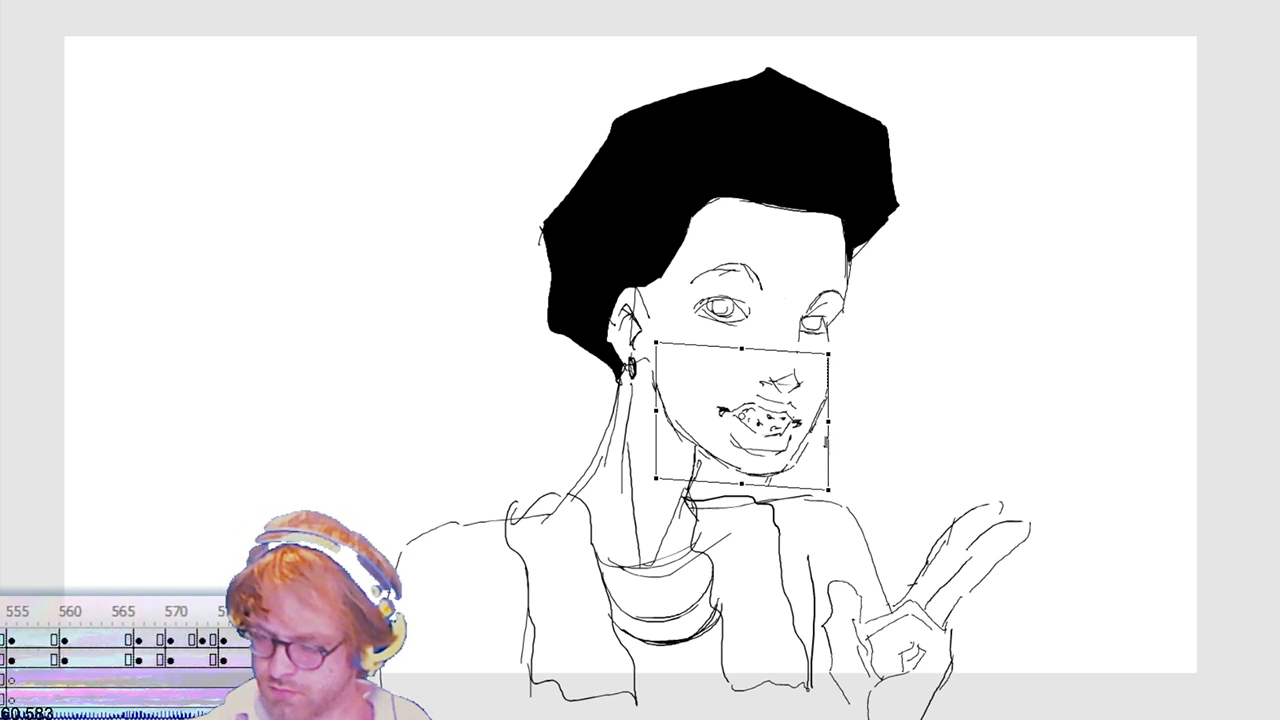
{"action": "left_click", "coordinate": [852, 537]}
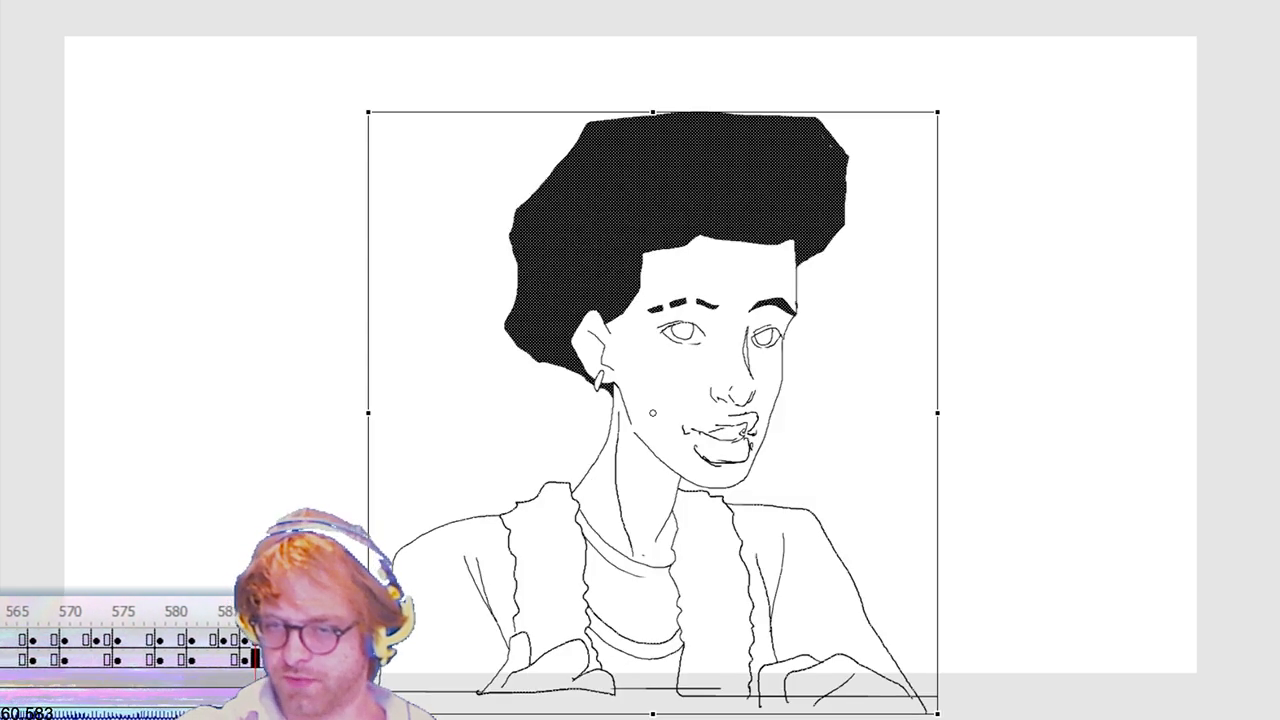
Step: On the inked frame with the open mouth, redraw the lips nearly closed with a raised chin, and stretch the lower face slightly downward
{"action": "key", "text": "Return"}
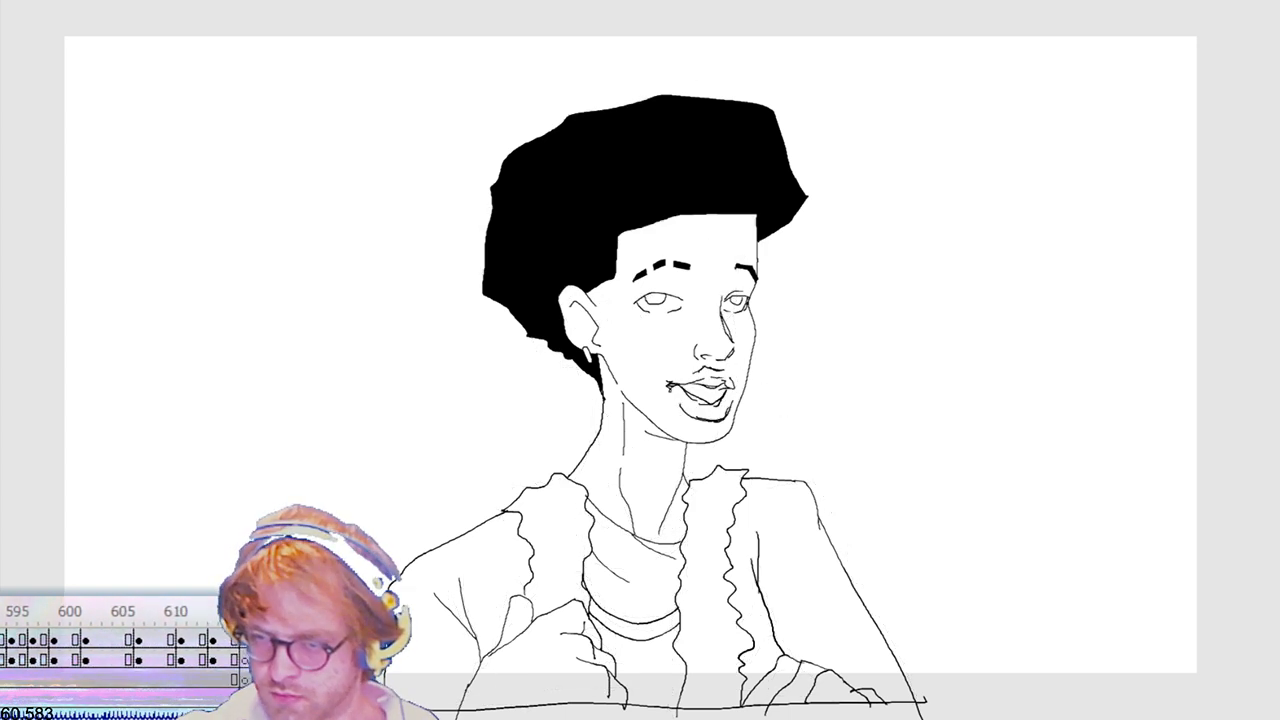
{"action": "key", "text": "ctrl+a"}
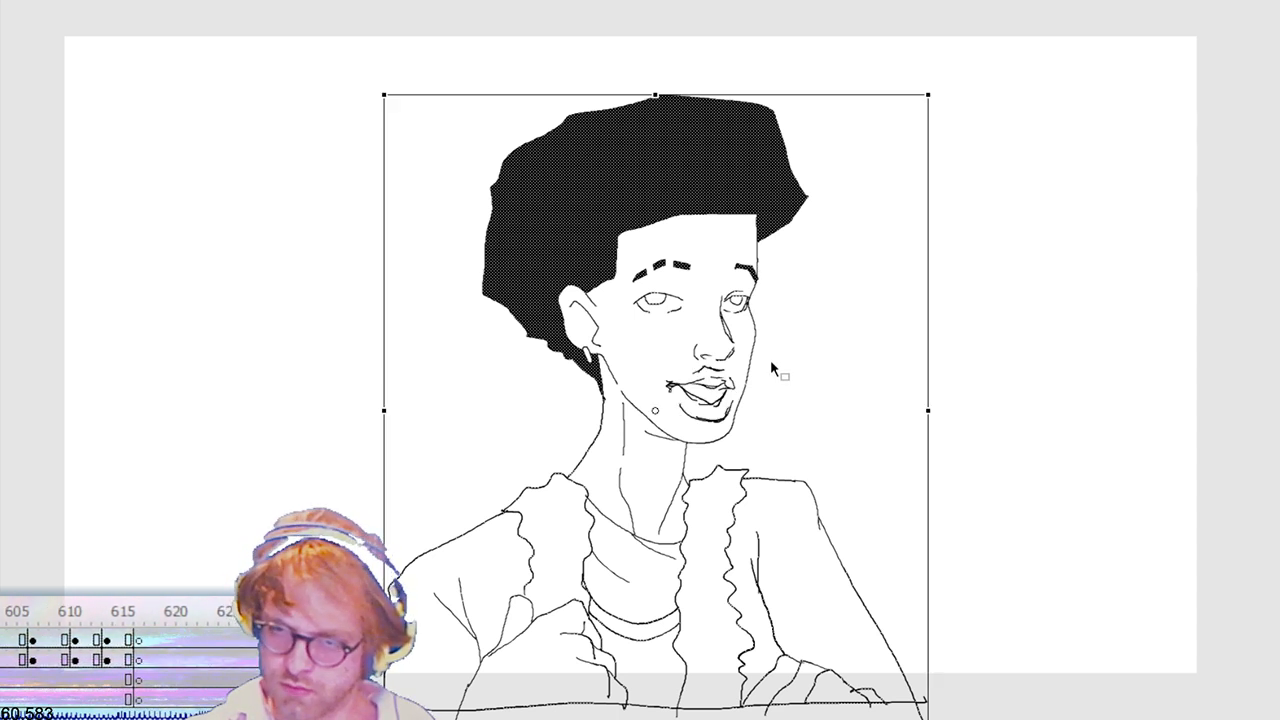
{"action": "key", "text": "l"}
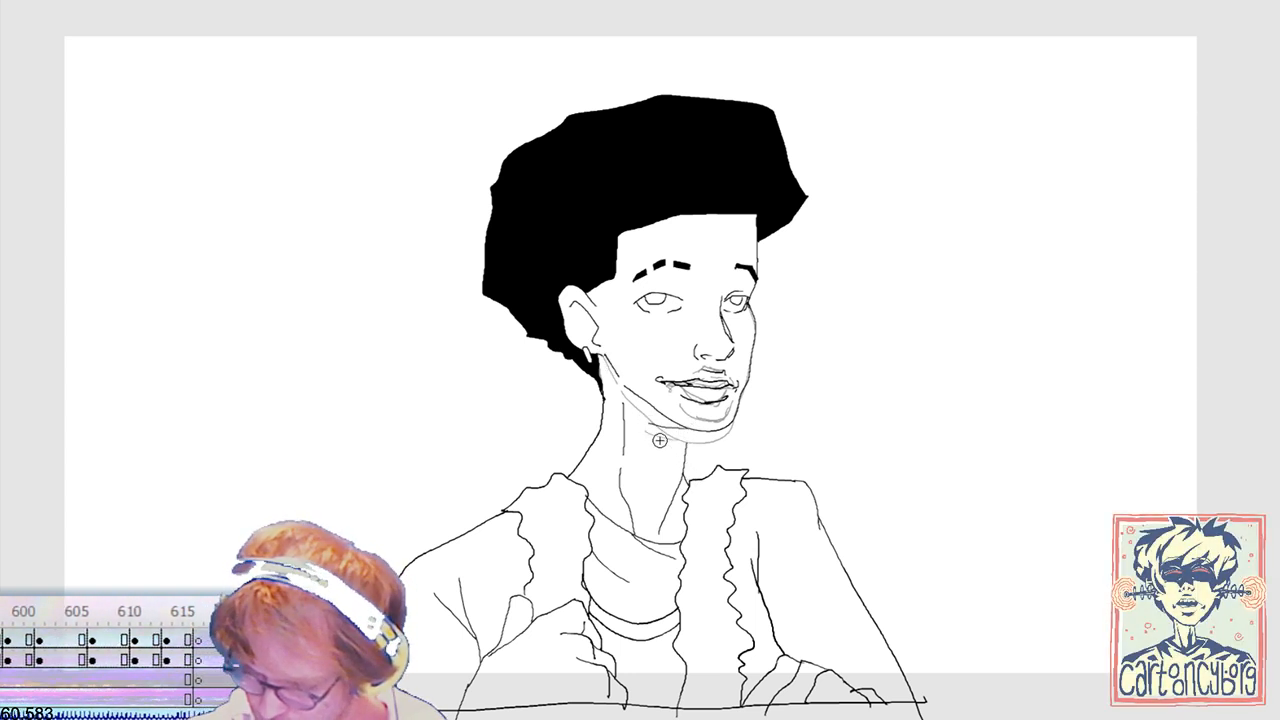
{"action": "left_click", "coordinate": [712, 437]}
{"action": "left_click_drag", "start_coordinate": [688, 432], "coordinate": [690, 436]}
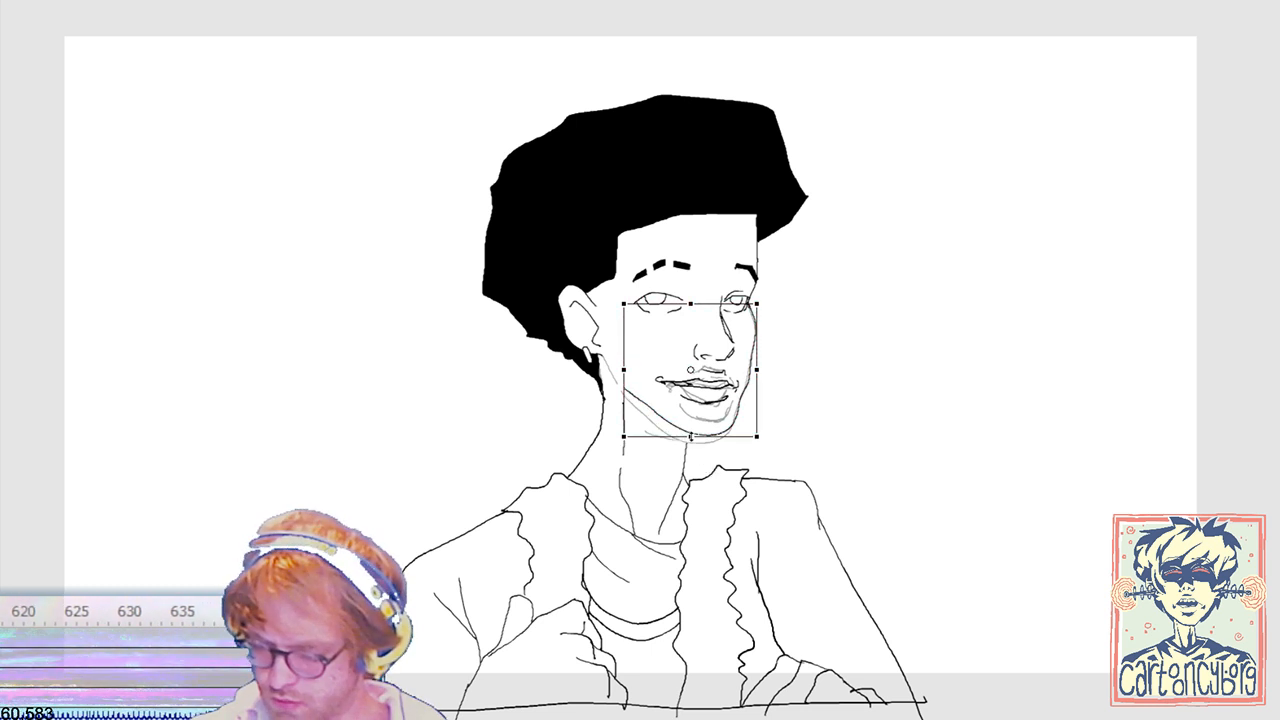
{"action": "left_click", "coordinate": [767, 447]}
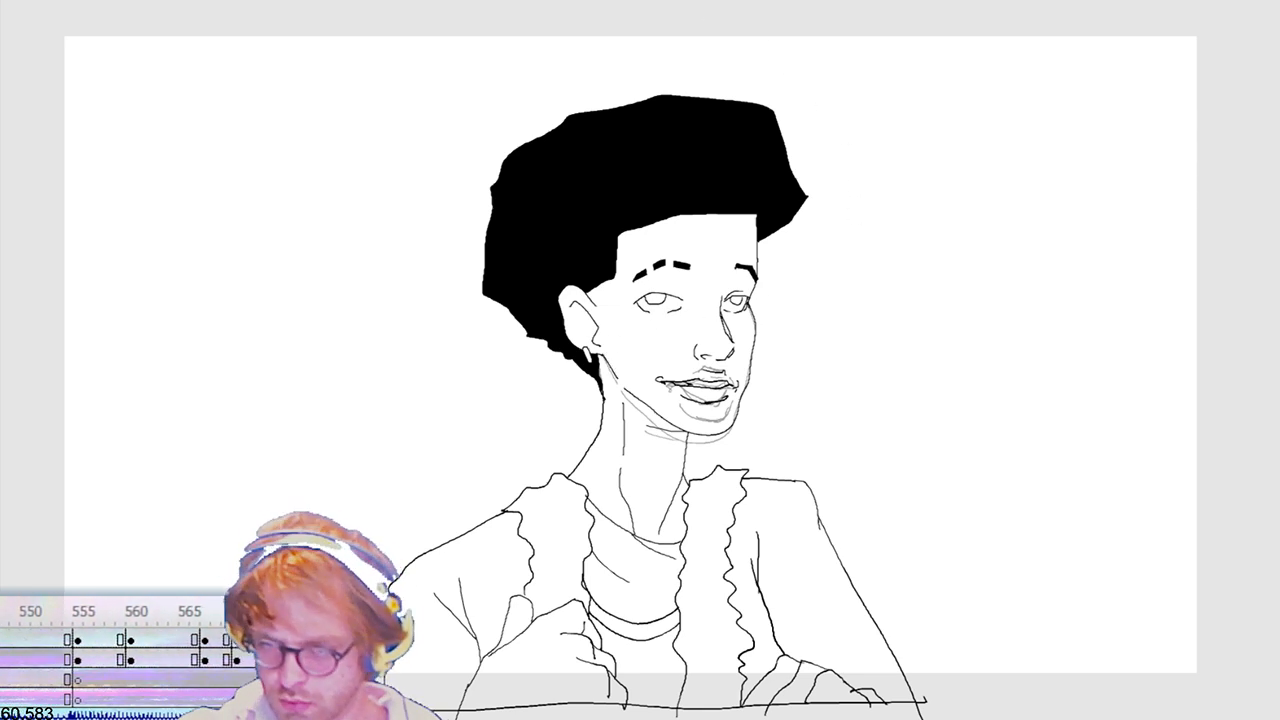
{"action": "key", "text": "space"}
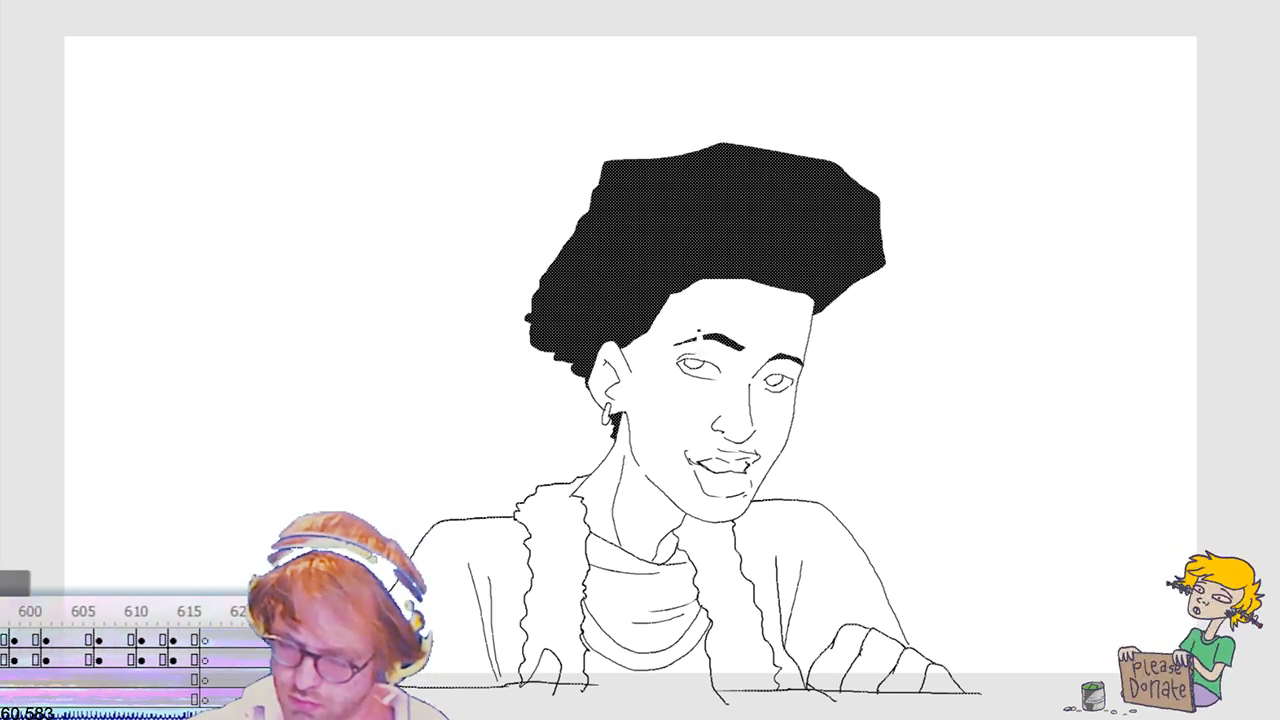
Step: Finish the slit in the near eyebrow, and ink the forehead, cheek and jaw outline on the next open-mouthed rough sketch
{"action": "left_click_drag", "start_coordinate": [722, 331], "coordinate": [726, 346]}
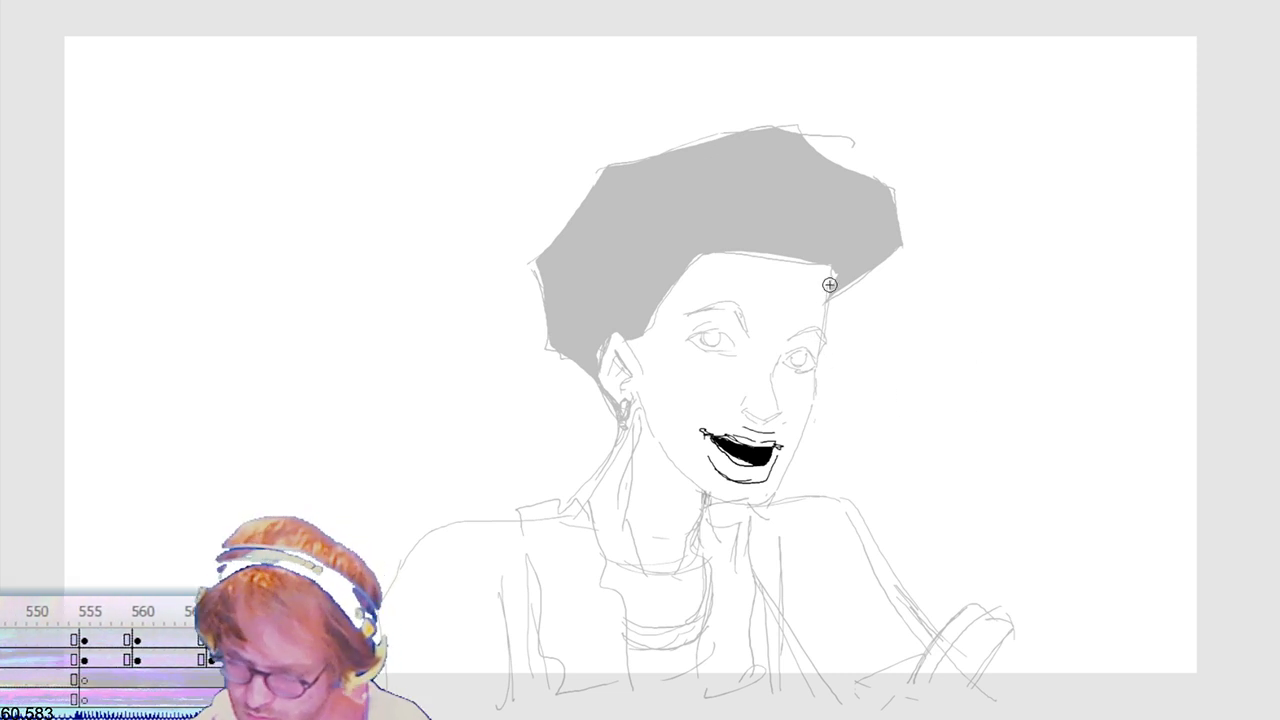
{"action": "key", "text": "ctrl+z"}
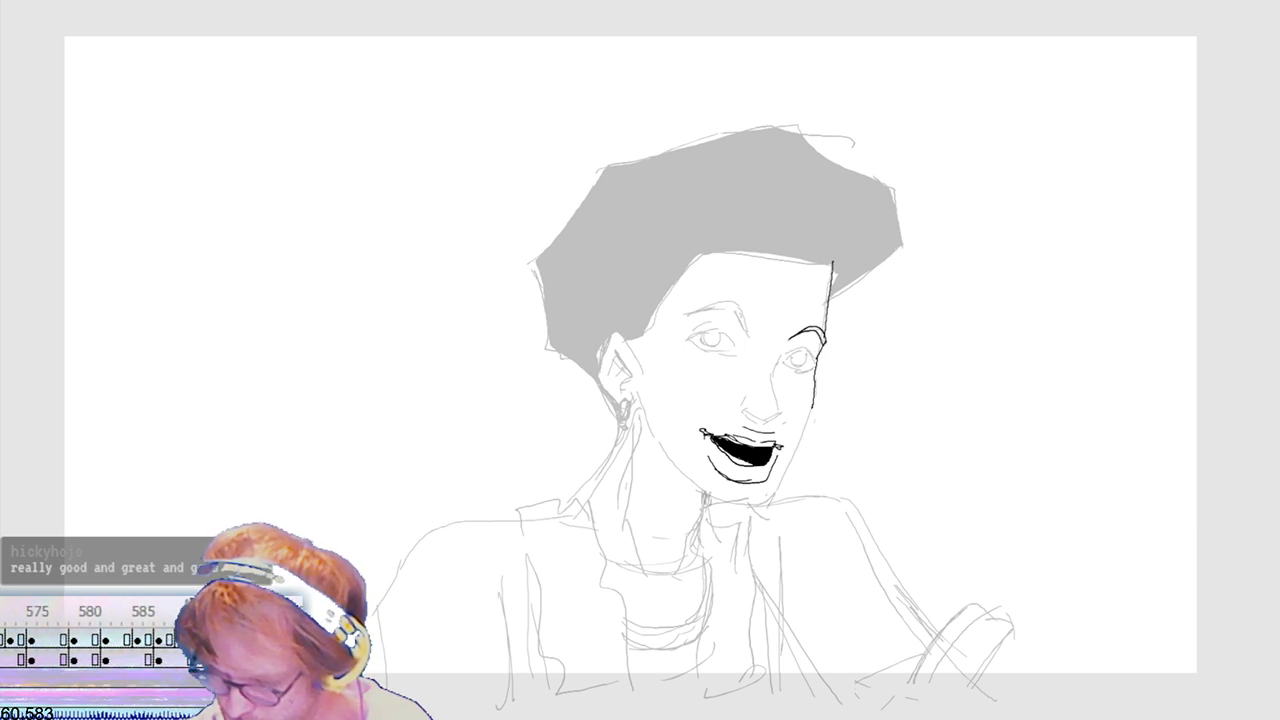
{"action": "key", "text": "ctrl+z"}
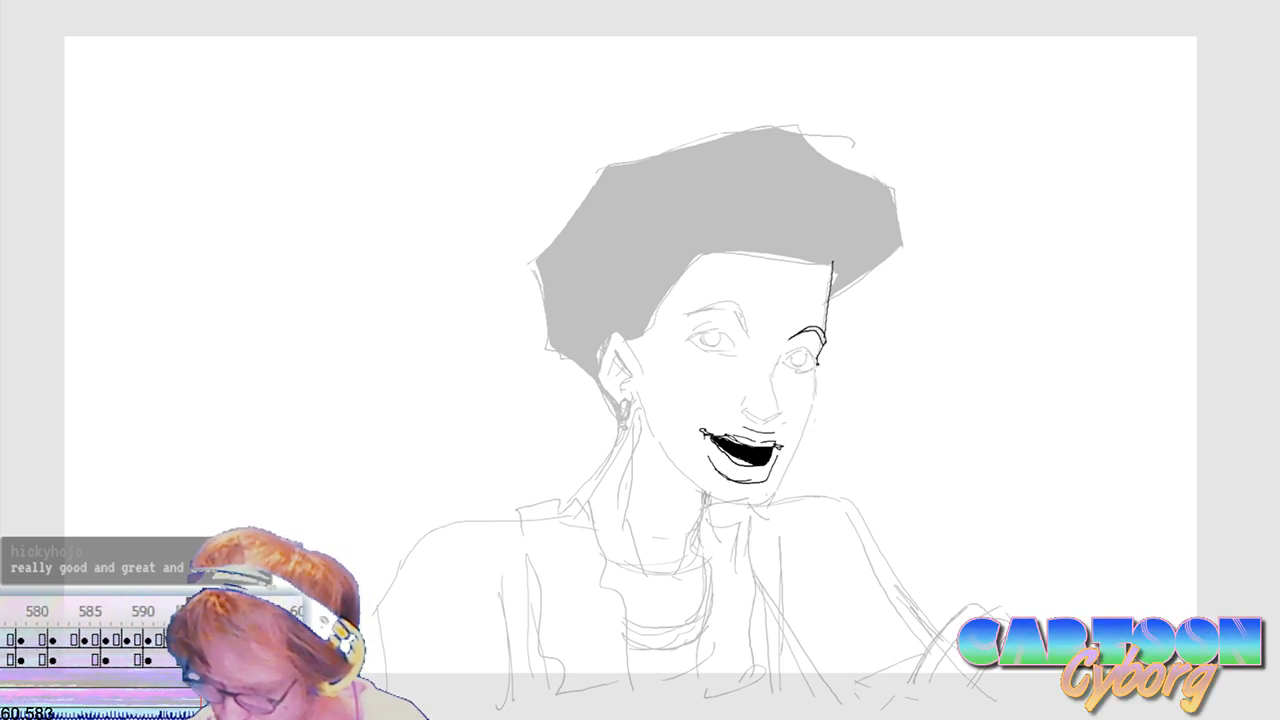
{"action": "left_click_drag", "start_coordinate": [812, 412], "coordinate": [772, 505]}
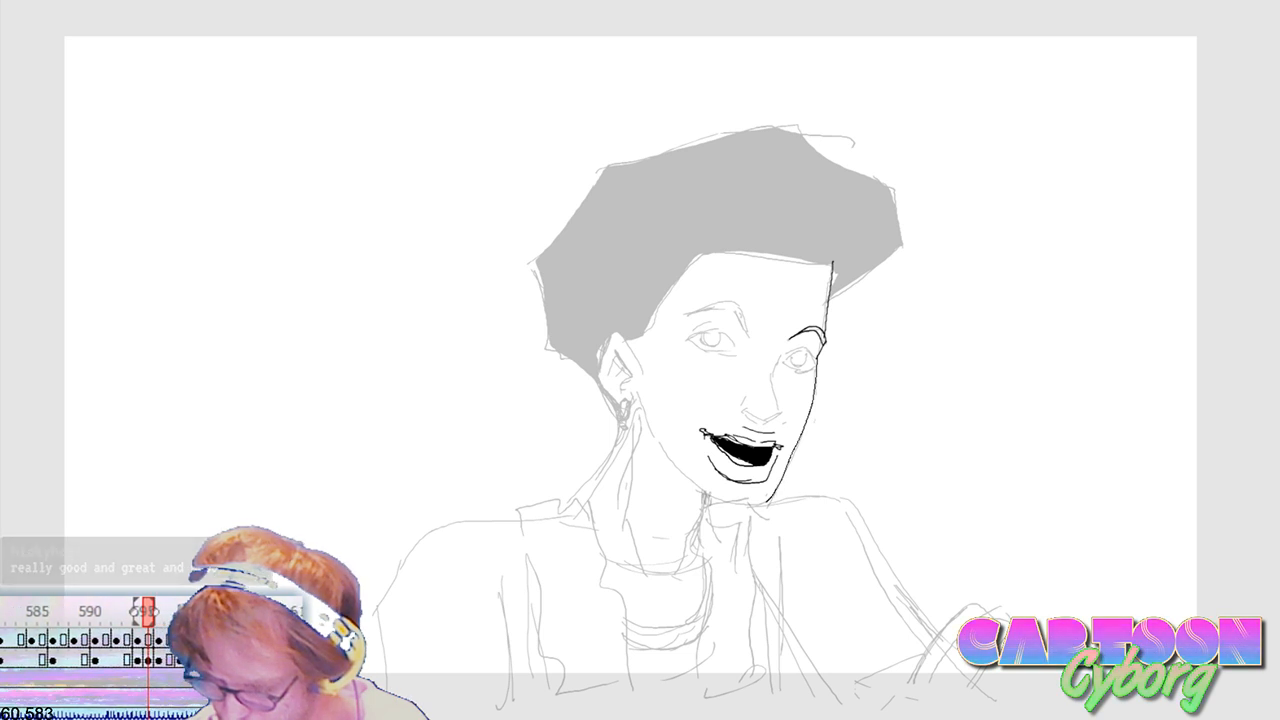
{"action": "left_click_drag", "start_coordinate": [664, 440], "coordinate": [725, 503]}
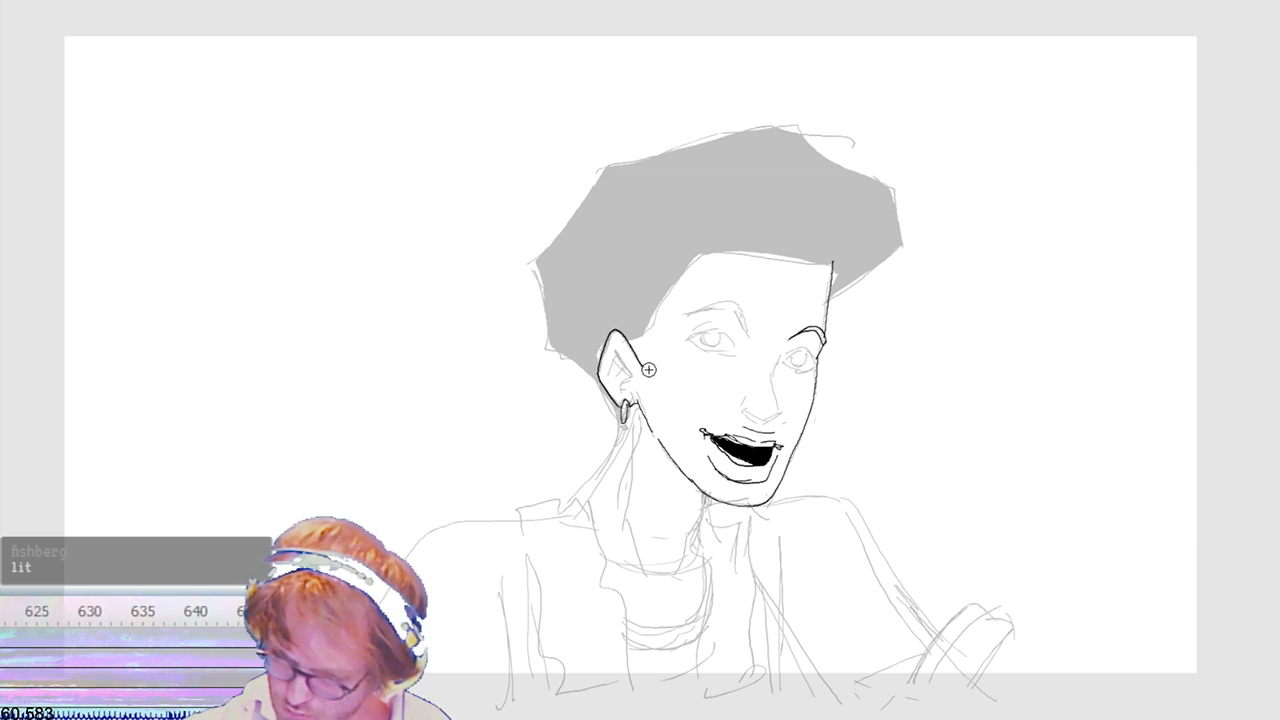
Step: Ink the hair's outline and fill it solid black, and line the ear, eyebrows, eyes and nose over the sketch
{"action": "left_click_drag", "start_coordinate": [638, 336], "coordinate": [687, 268]}
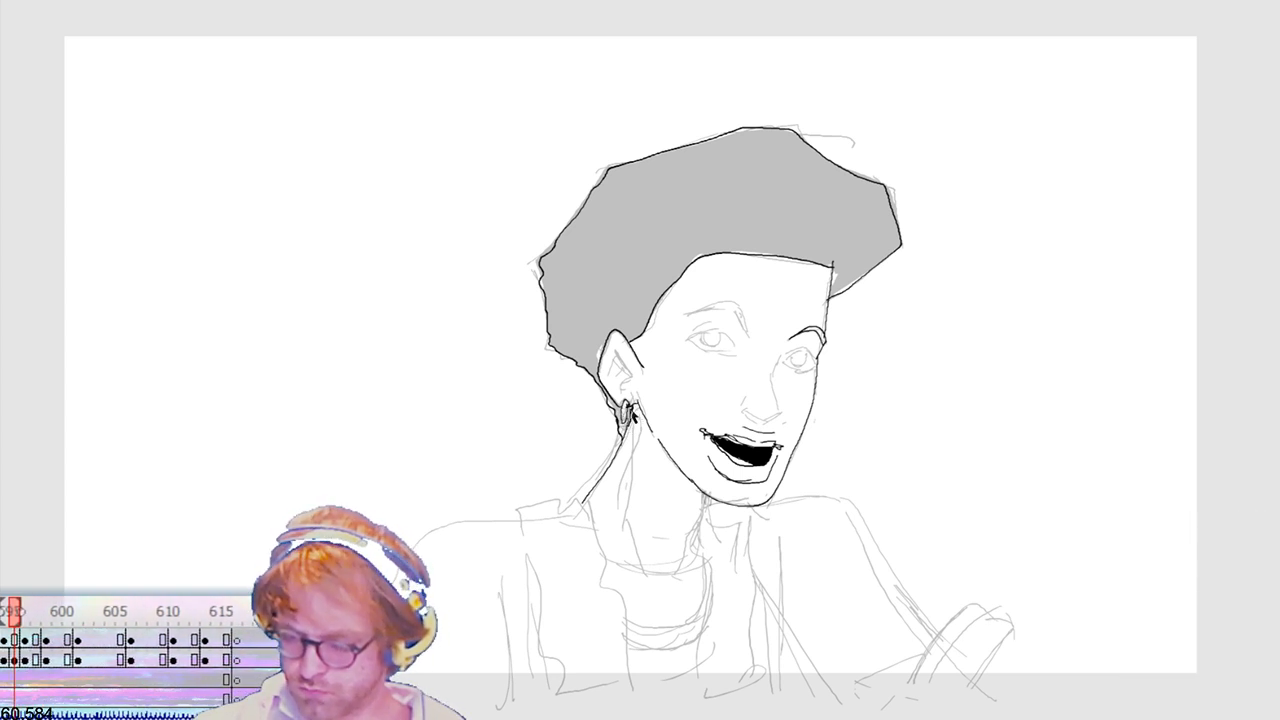
{"action": "left_click", "coordinate": [626, 407]}
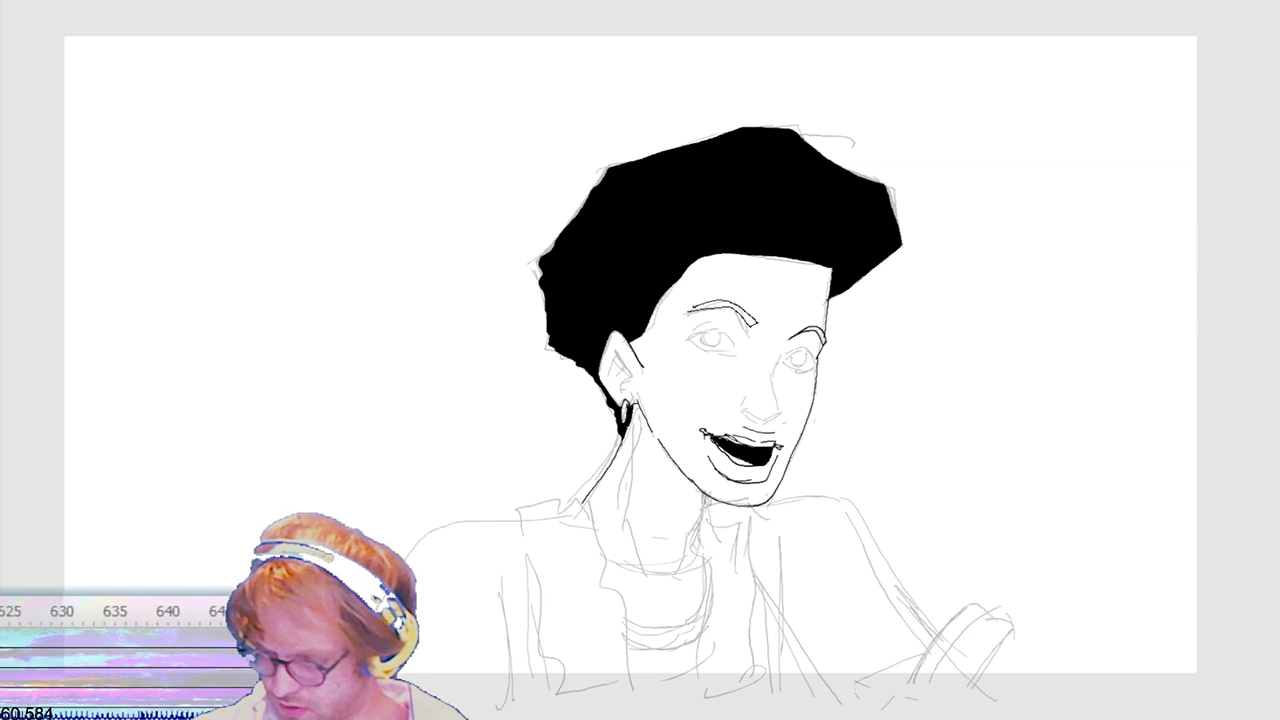
{"action": "key", "text": "ctrl+z"}
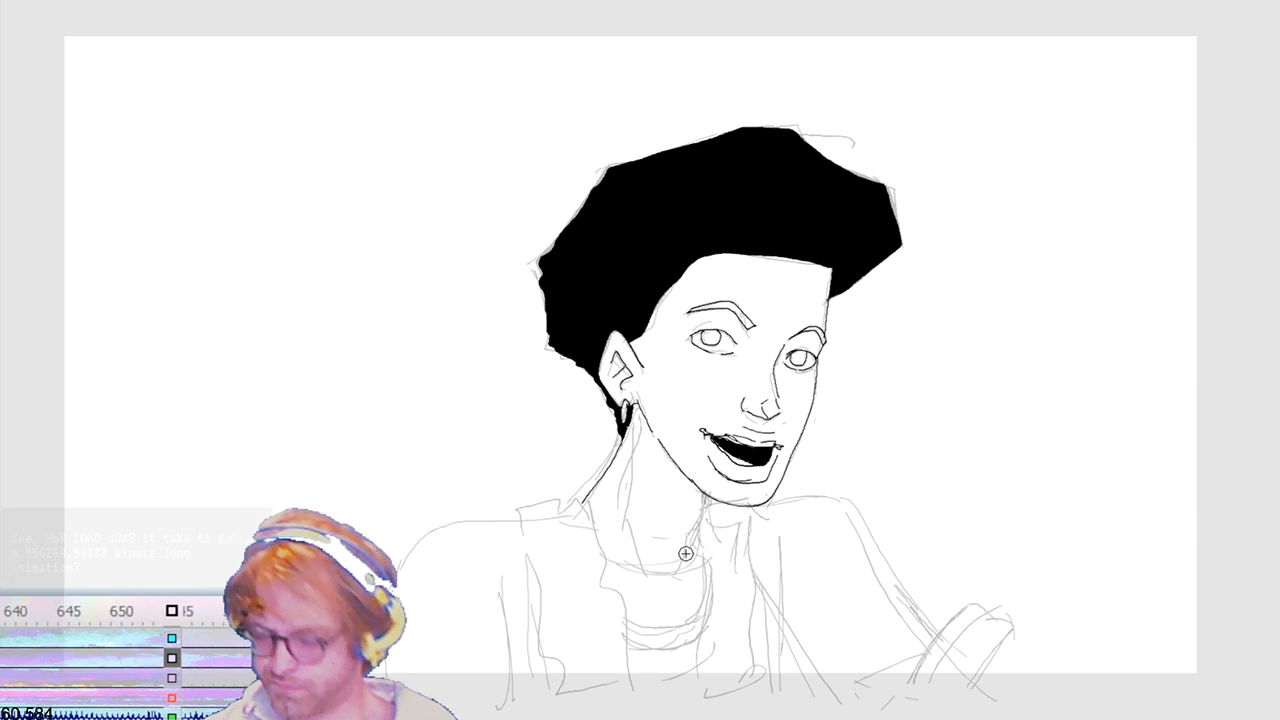
Step: Ink the front of the neck below the chin and the wavy outer edge of the far collar down to the table
{"action": "left_click_drag", "start_coordinate": [703, 515], "coordinate": [682, 549]}
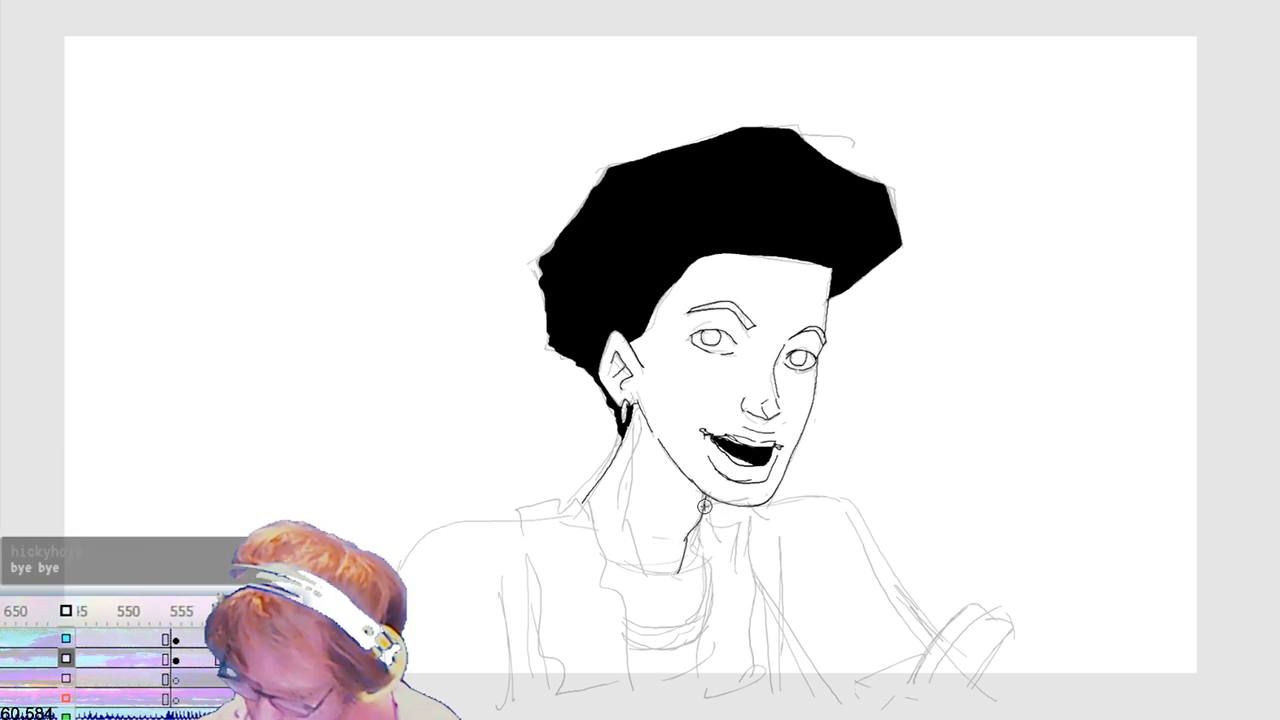
{"action": "left_click_drag", "start_coordinate": [752, 505], "coordinate": [748, 585]}
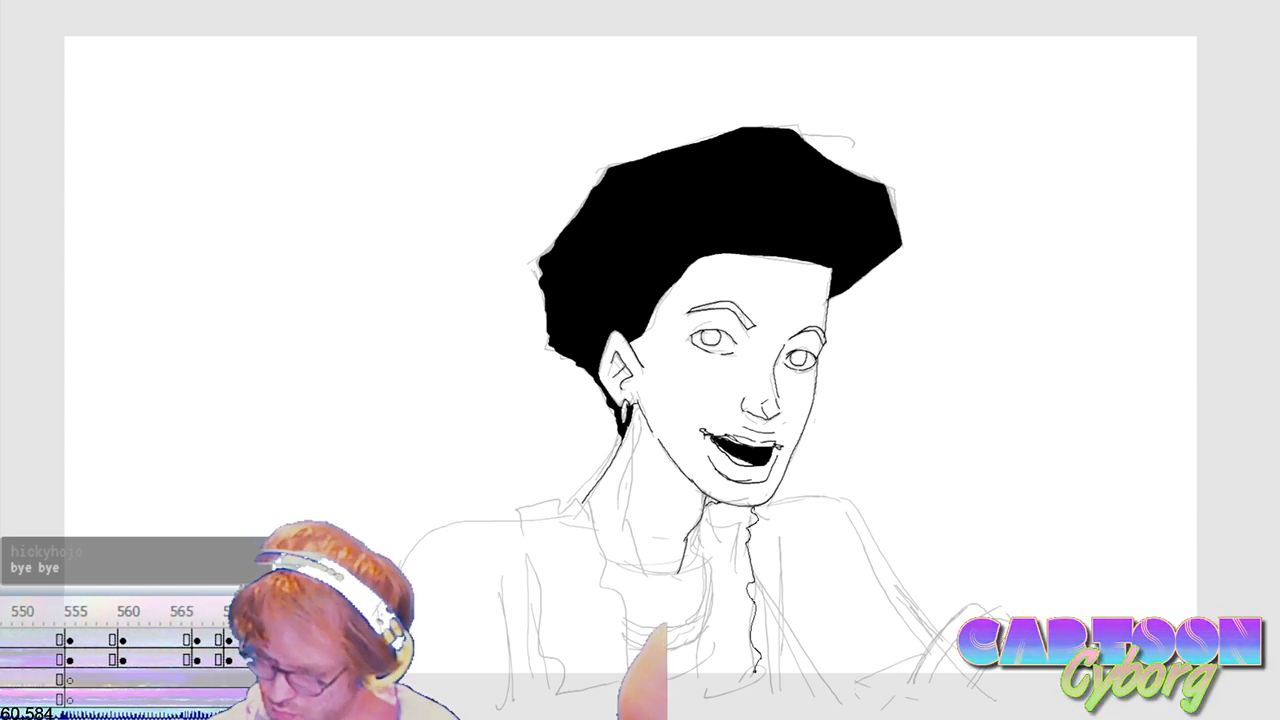
{"action": "left_click_drag", "start_coordinate": [752, 506], "coordinate": [755, 712]}
Step: Ink the resting hand's raised fingers and its rounded thumb shape, redrawing the thumb until it closes cleanly
{"action": "left_click_drag", "start_coordinate": [911, 686], "coordinate": [921, 664]}
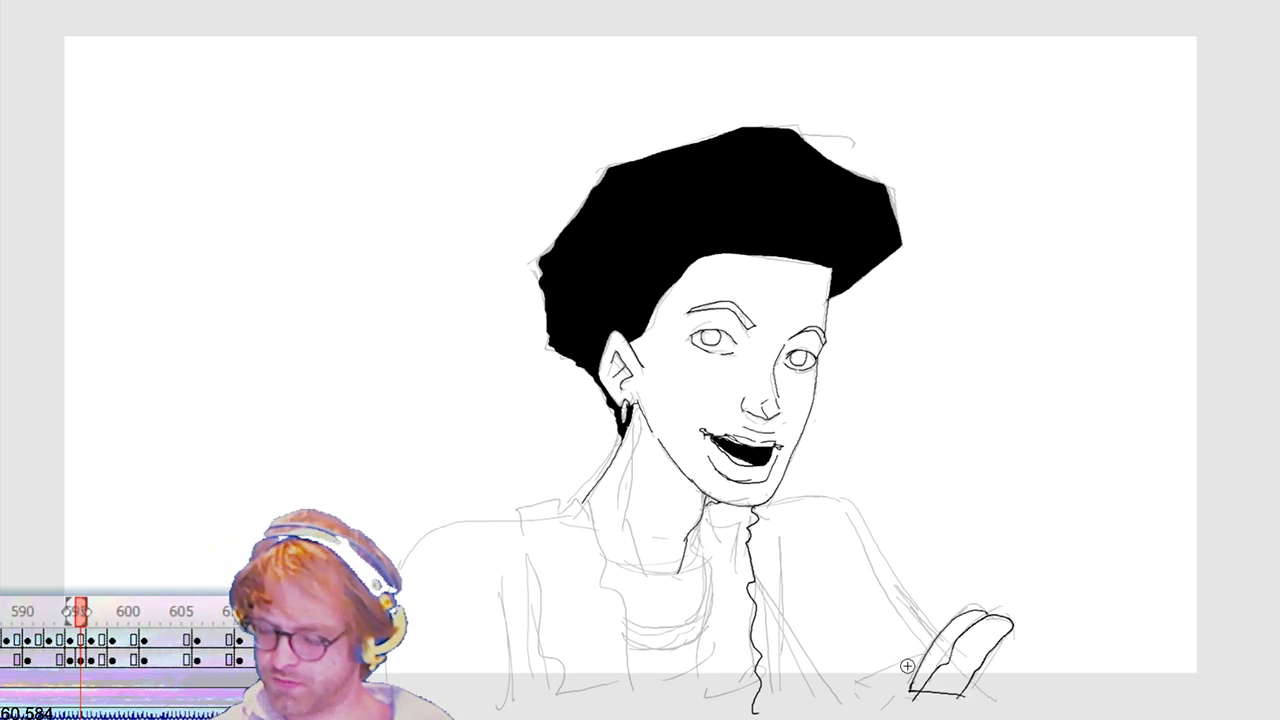
{"action": "left_click_drag", "start_coordinate": [855, 690], "coordinate": [892, 662]}
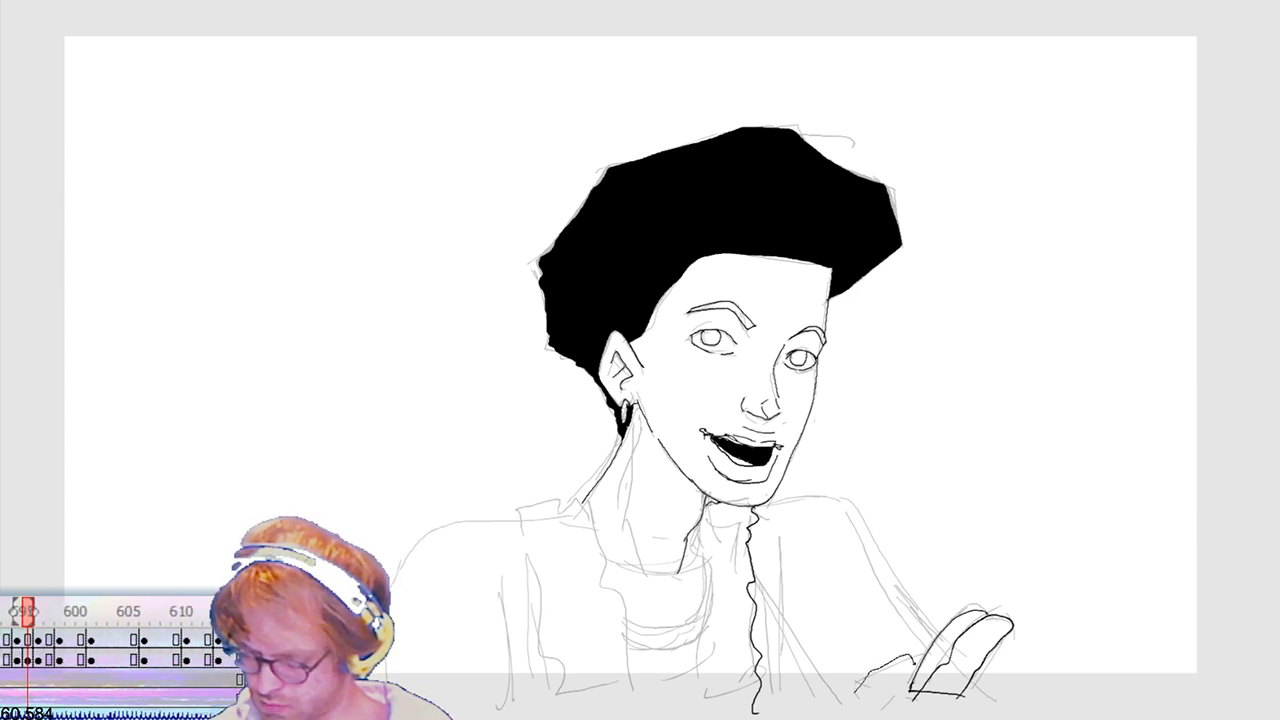
{"action": "key", "text": "ctrl+z"}
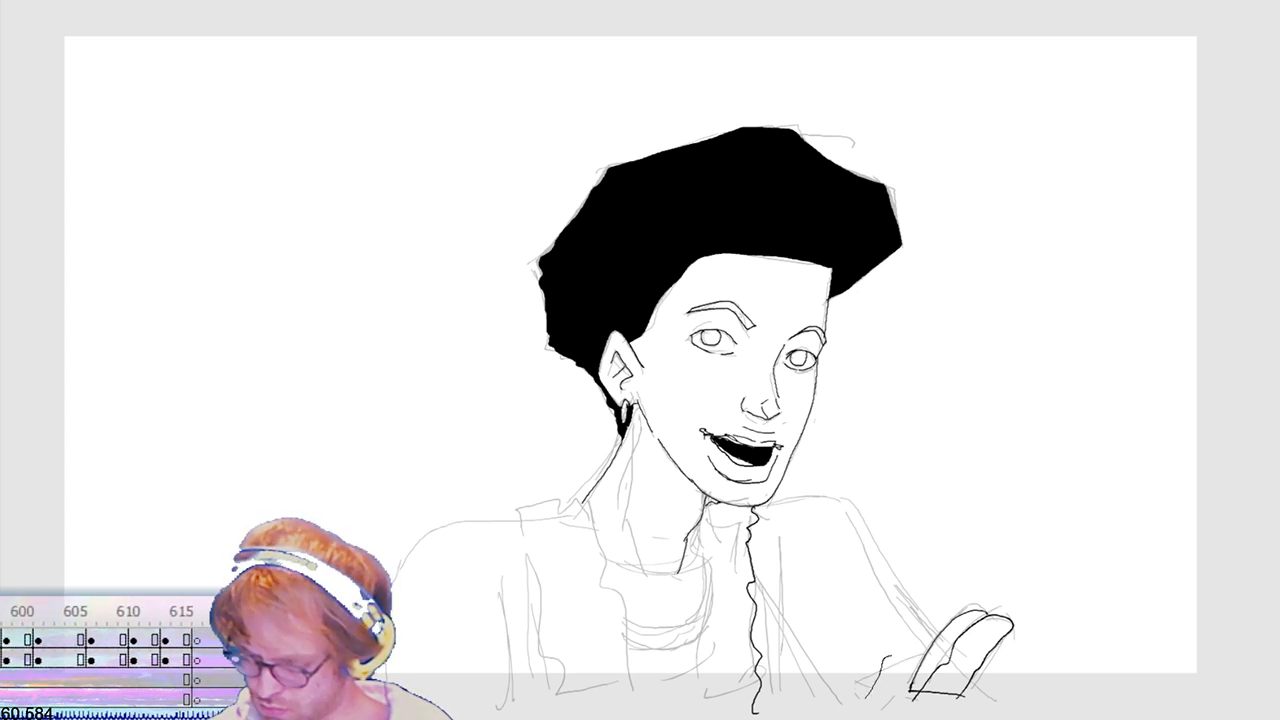
{"action": "left_click_drag", "start_coordinate": [856, 693], "coordinate": [908, 658]}
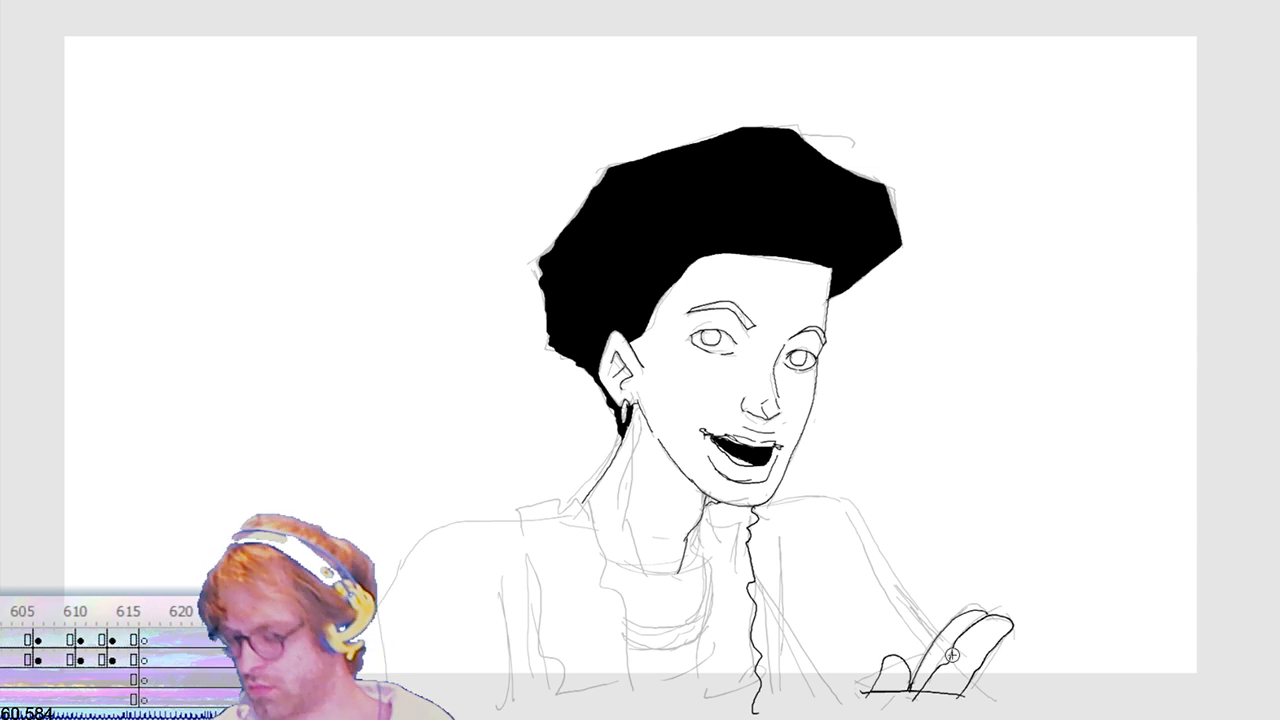
{"action": "key", "text": "ctrl+z"}
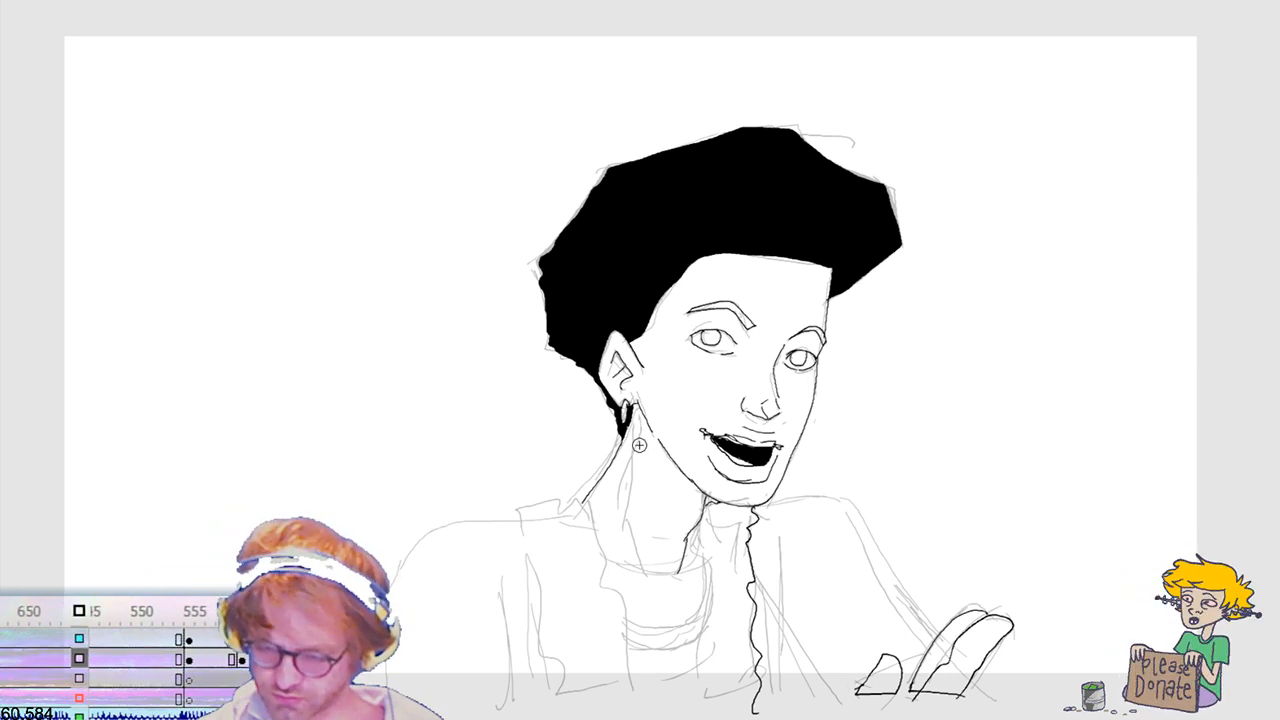
Step: Ink the neck's inner line, the wavy fur collar edges on both sides, and the near shoulder and sleeve
{"action": "left_click_drag", "start_coordinate": [628, 504], "coordinate": [632, 531]}
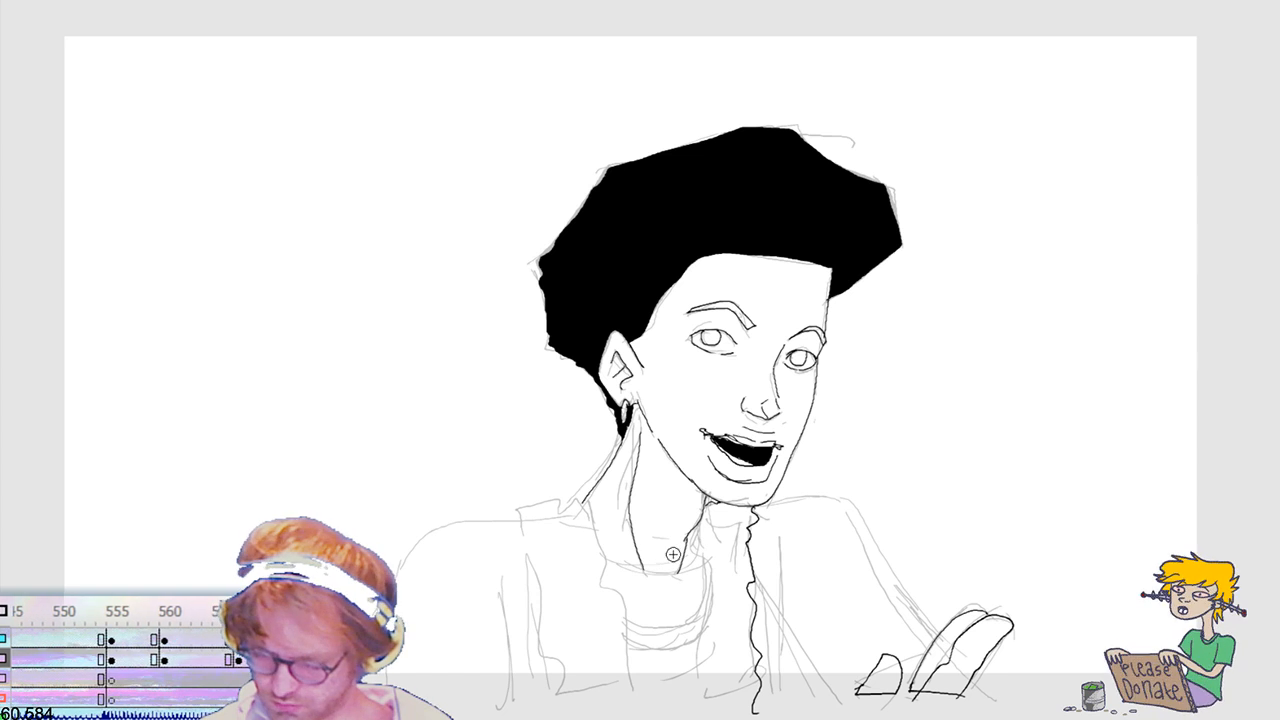
{"action": "left_click_drag", "start_coordinate": [700, 524], "coordinate": [692, 543]}
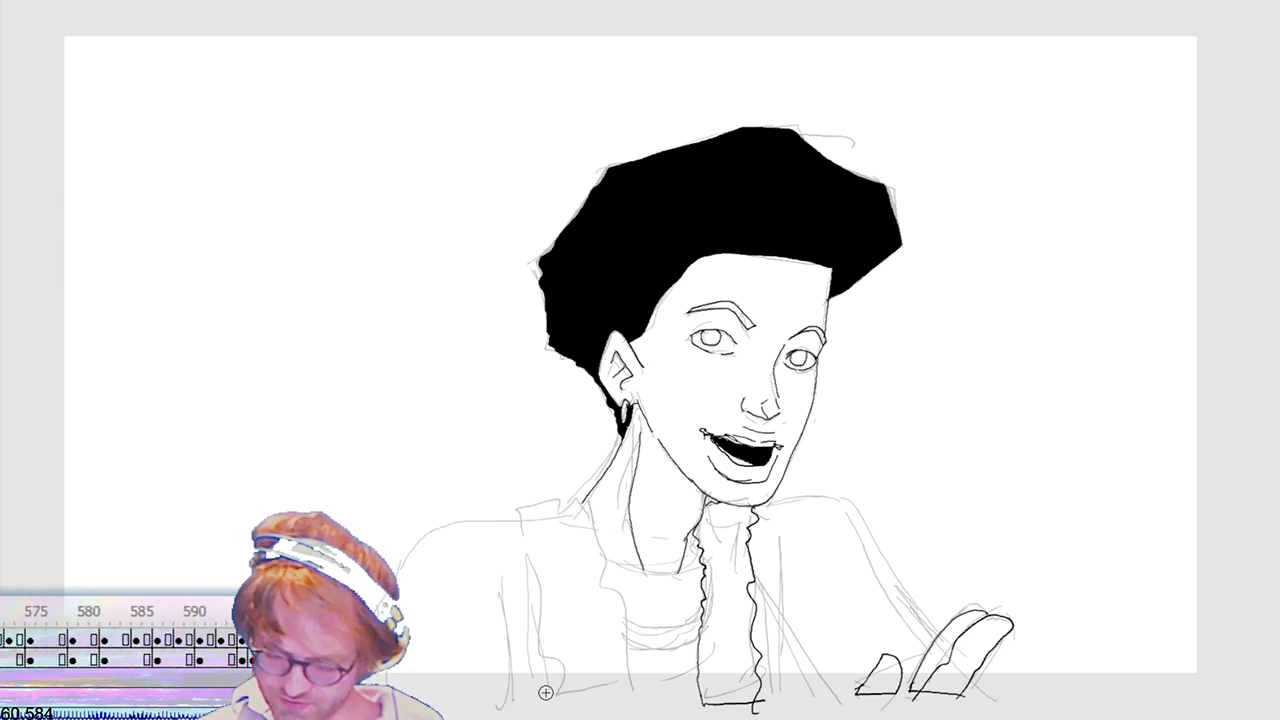
{"action": "left_click_drag", "start_coordinate": [545, 690], "coordinate": [545, 655]}
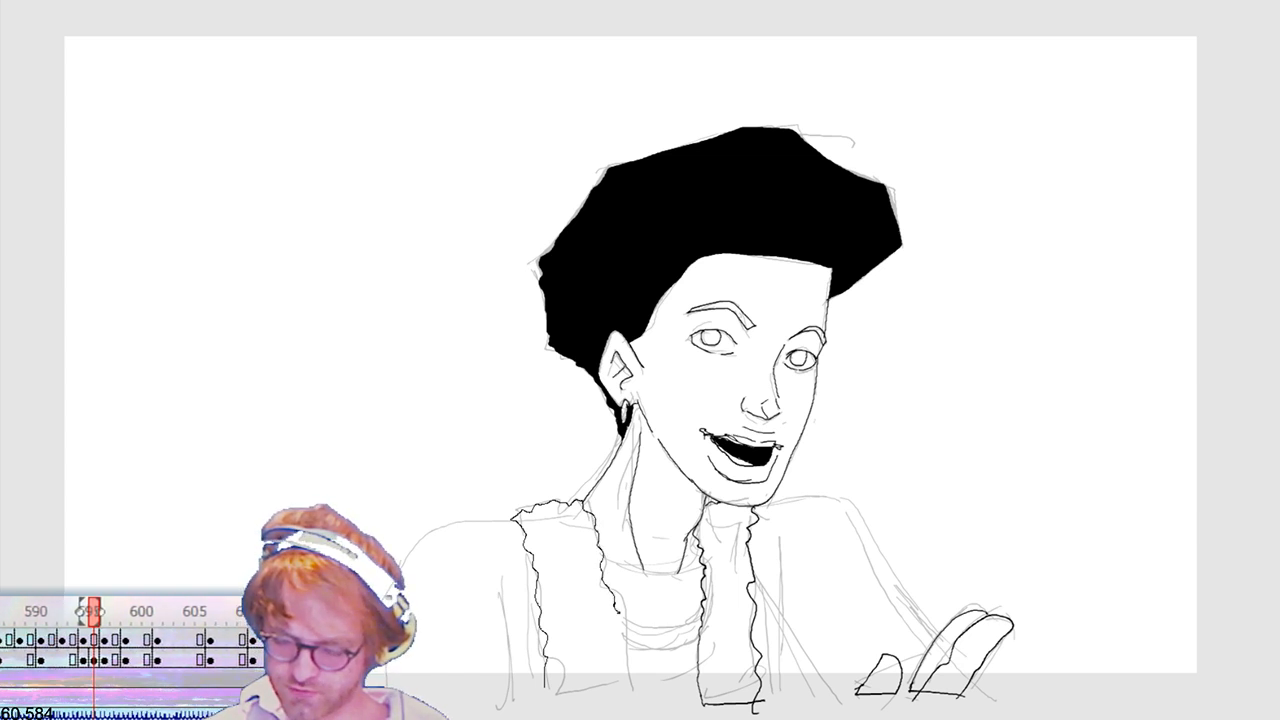
{"action": "left_click_drag", "start_coordinate": [622, 644], "coordinate": [632, 688]}
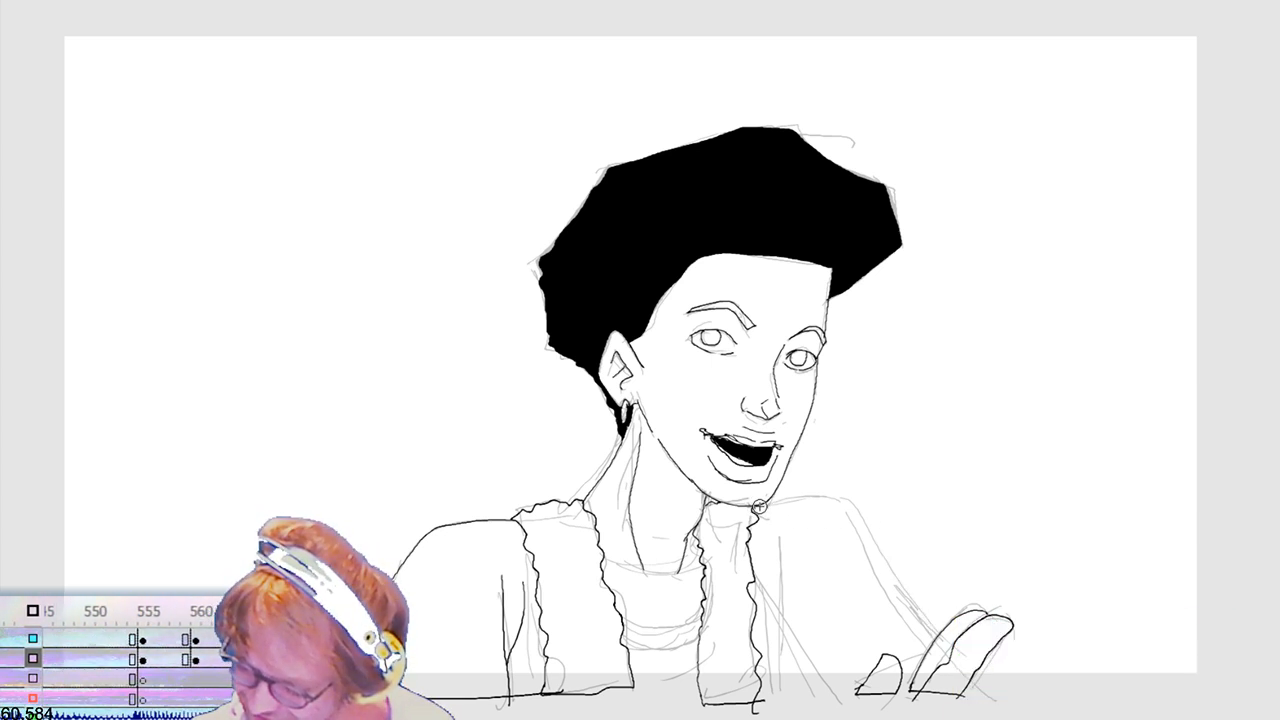
Step: Ink the far shoulder and arm, redrawing the shoulder curve, and add the sleeve folds, shirt neckline and table edge
{"action": "left_click_drag", "start_coordinate": [762, 506], "coordinate": [824, 494]}
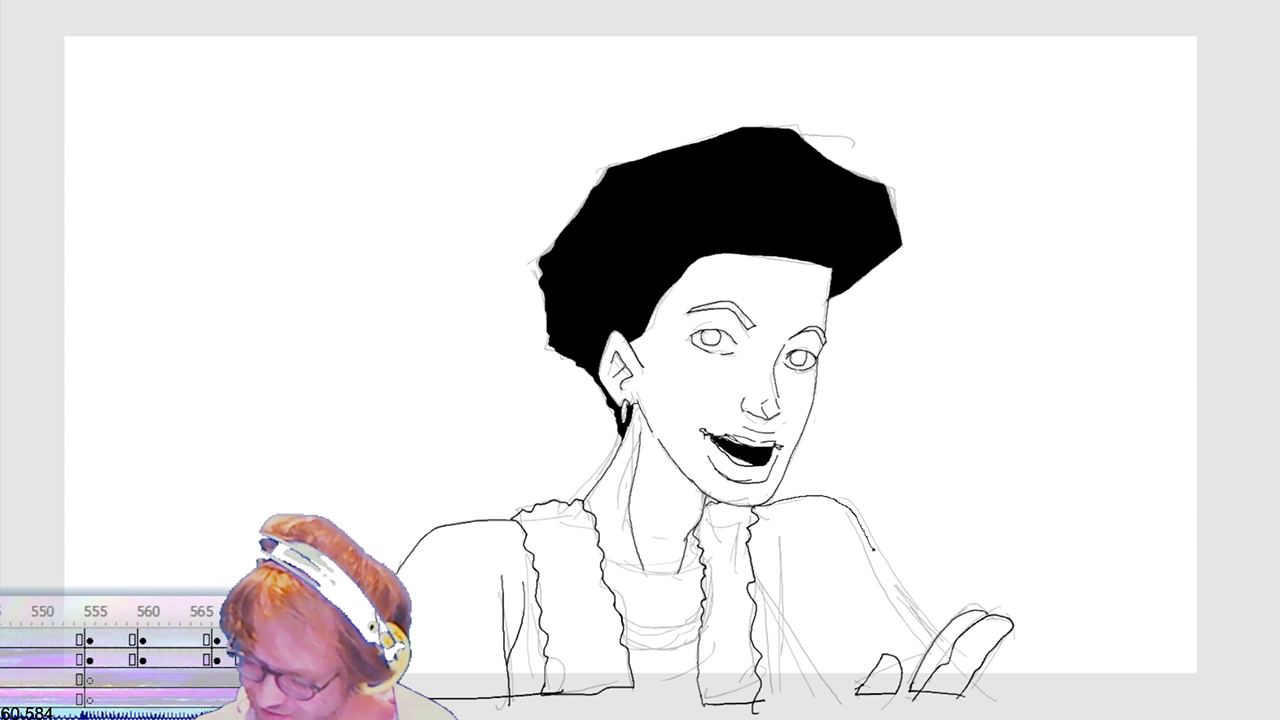
{"action": "key", "text": "ctrl+z"}
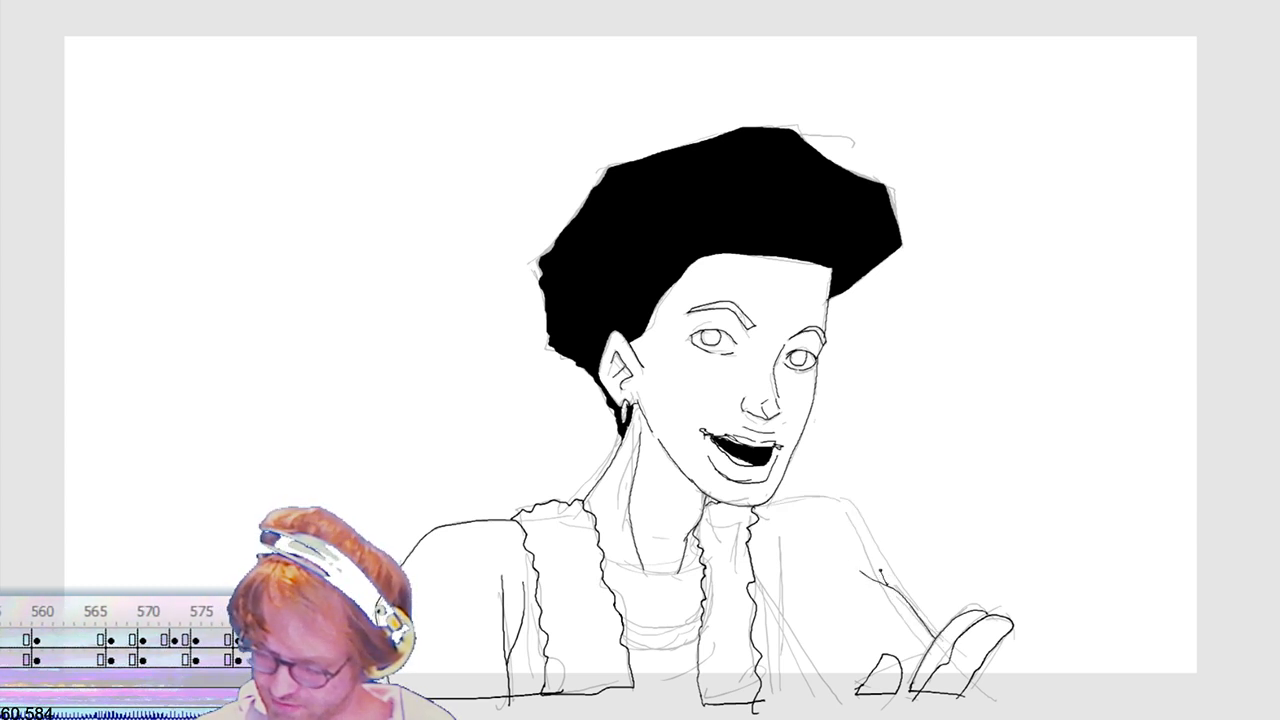
{"action": "left_click_drag", "start_coordinate": [884, 580], "coordinate": [857, 512]}
{"action": "key", "text": "ctrl+z"}
{"action": "mouse_move", "coordinate": [890, 588]}
{"action": "left_mouse_down"}
{"action": "mouse_move", "coordinate": [840, 499]}
{"action": "mouse_move", "coordinate": [777, 499]}
{"action": "mouse_move", "coordinate": [845, 490]}
{"action": "left_mouse_up"}
{"action": "key", "text": "ctrl+z"}
{"action": "key", "text": "ctrl+z"}
{"action": "mouse_move", "coordinate": [762, 498]}
{"action": "left_mouse_down"}
{"action": "mouse_move", "coordinate": [842, 499]}
{"action": "mouse_move", "coordinate": [900, 596]}
{"action": "left_mouse_up"}
{"action": "left_click_drag", "start_coordinate": [778, 556], "coordinate": [778, 700]}
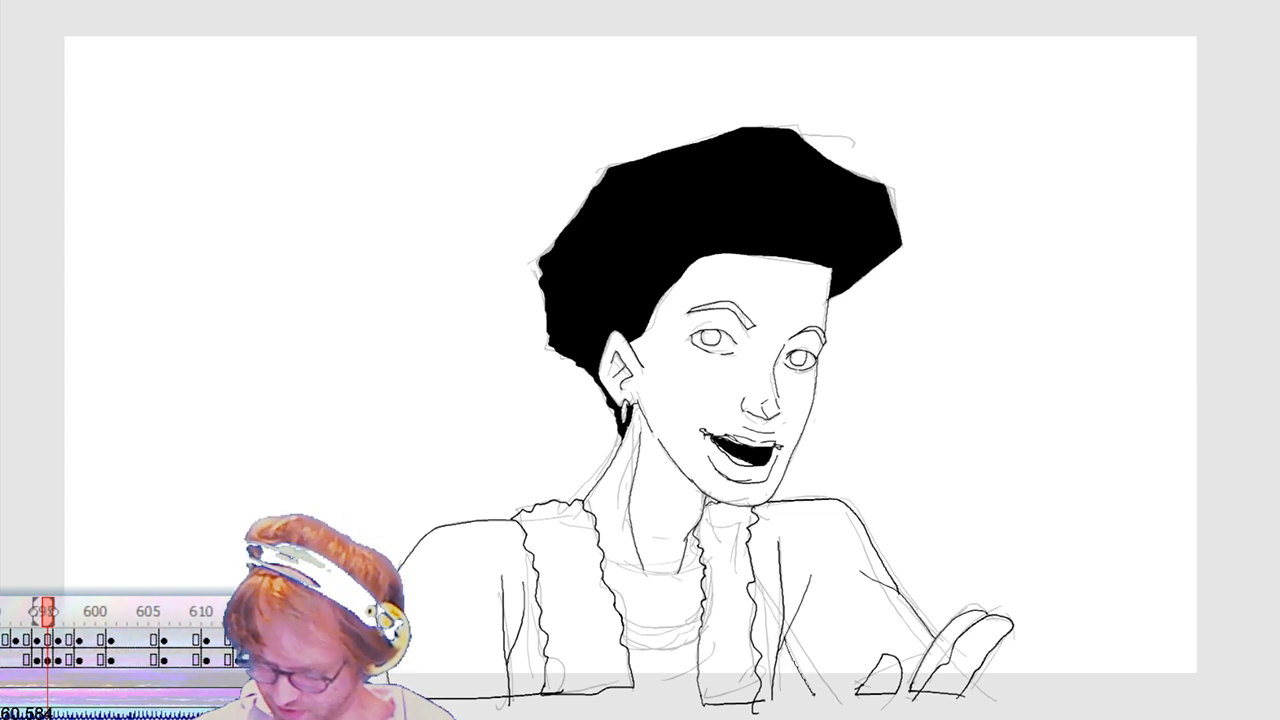
{"action": "left_click_drag", "start_coordinate": [812, 698], "coordinate": [944, 700]}
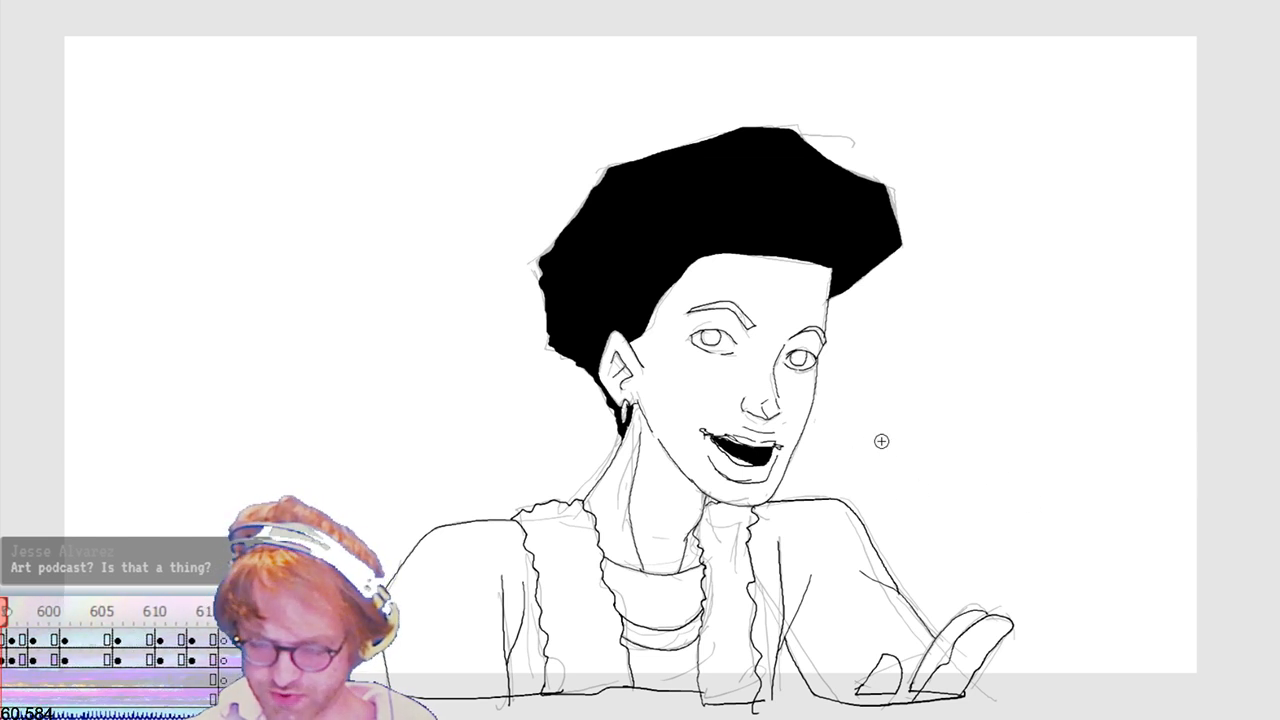
Step: Go to the next rough sketch with the raised hand and bared teeth, and ink the near jawline from ear to chin
{"action": "left_click", "coordinate": [727, 212]}
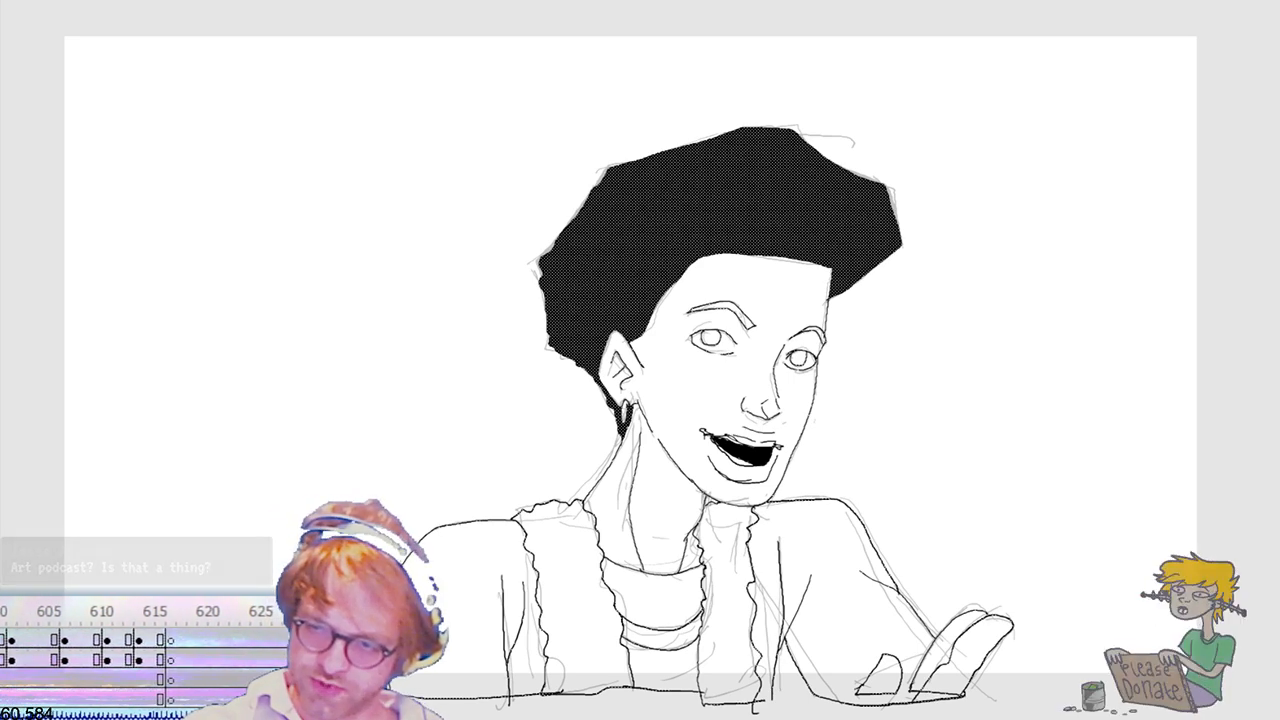
{"action": "key", "text": "Right"}
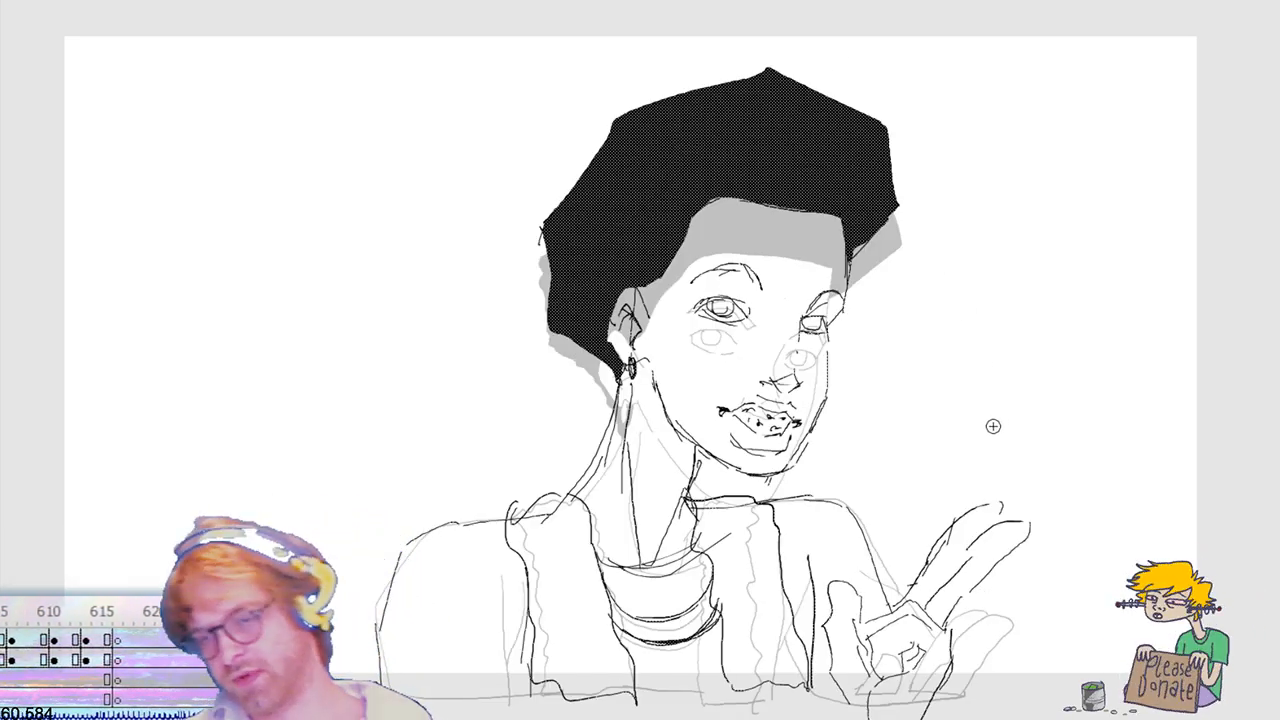
{"action": "key", "text": "Right"}
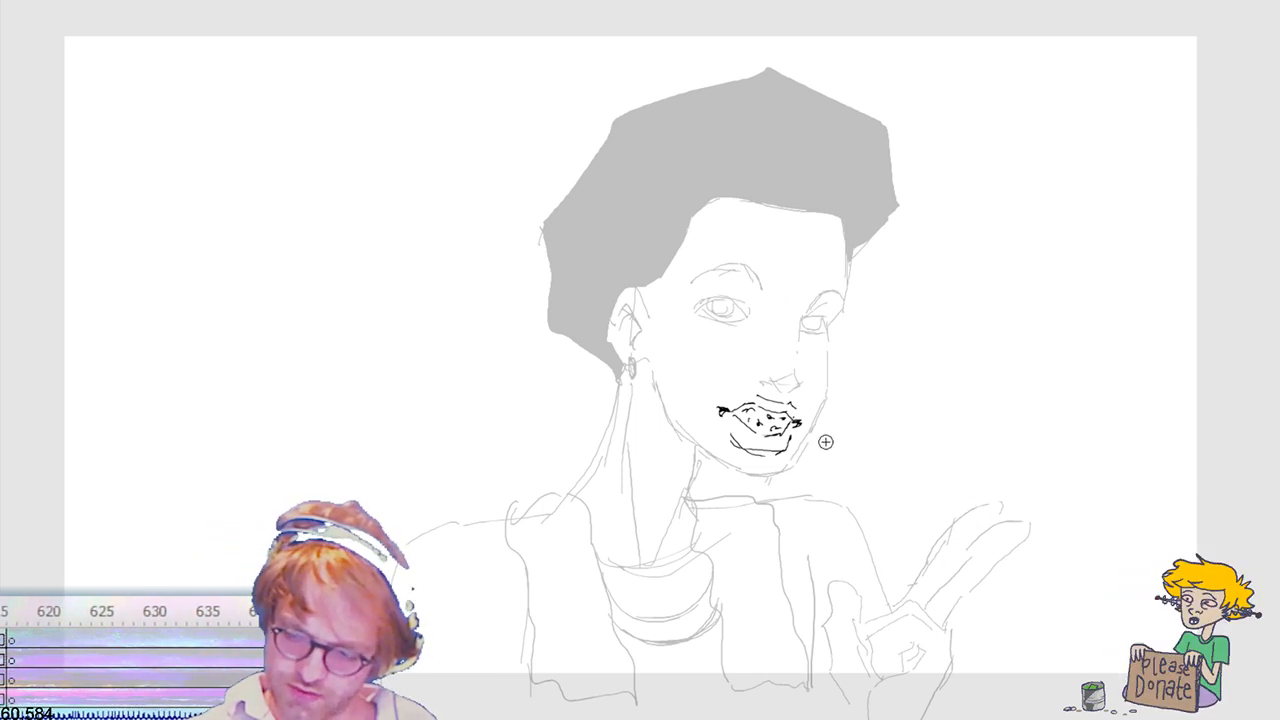
{"action": "mouse_move", "coordinate": [651, 359]}
{"action": "left_mouse_down"}
{"action": "mouse_move", "coordinate": [670, 422]}
{"action": "mouse_move", "coordinate": [730, 466]}
{"action": "left_mouse_up"}
{"action": "key", "text": "ctrl+z"}
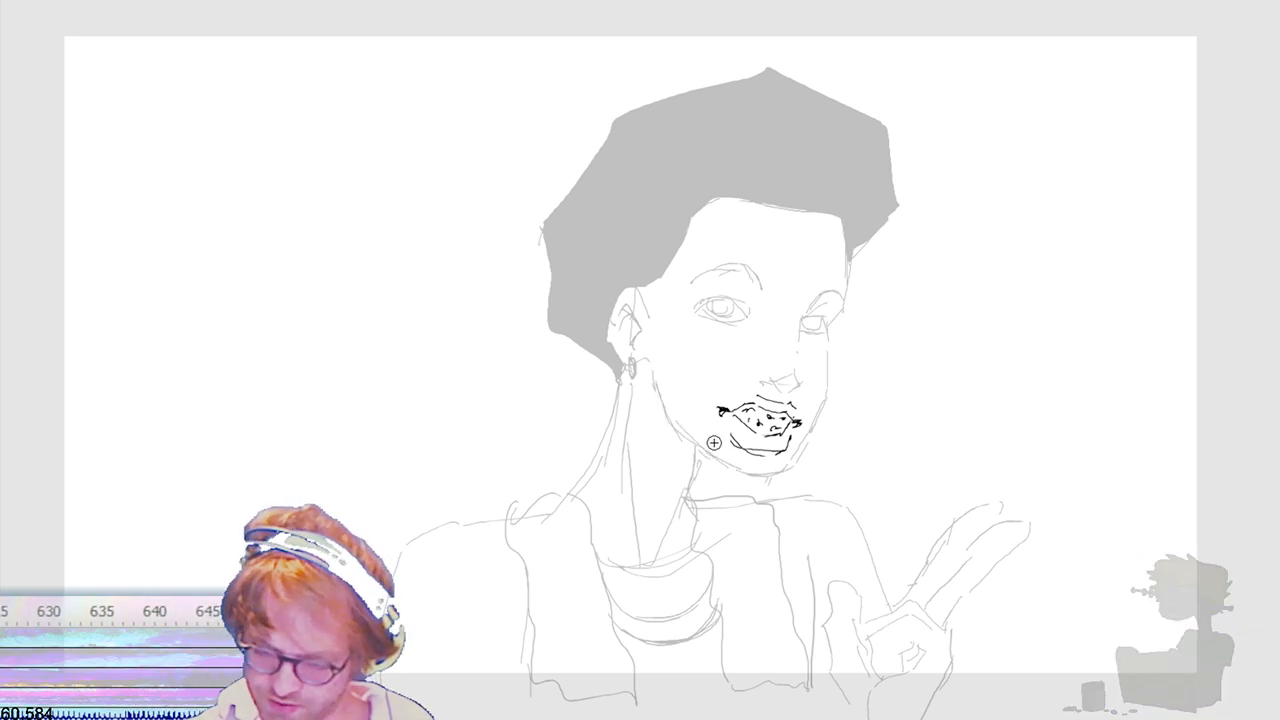
{"action": "left_click_drag", "start_coordinate": [651, 361], "coordinate": [660, 403]}
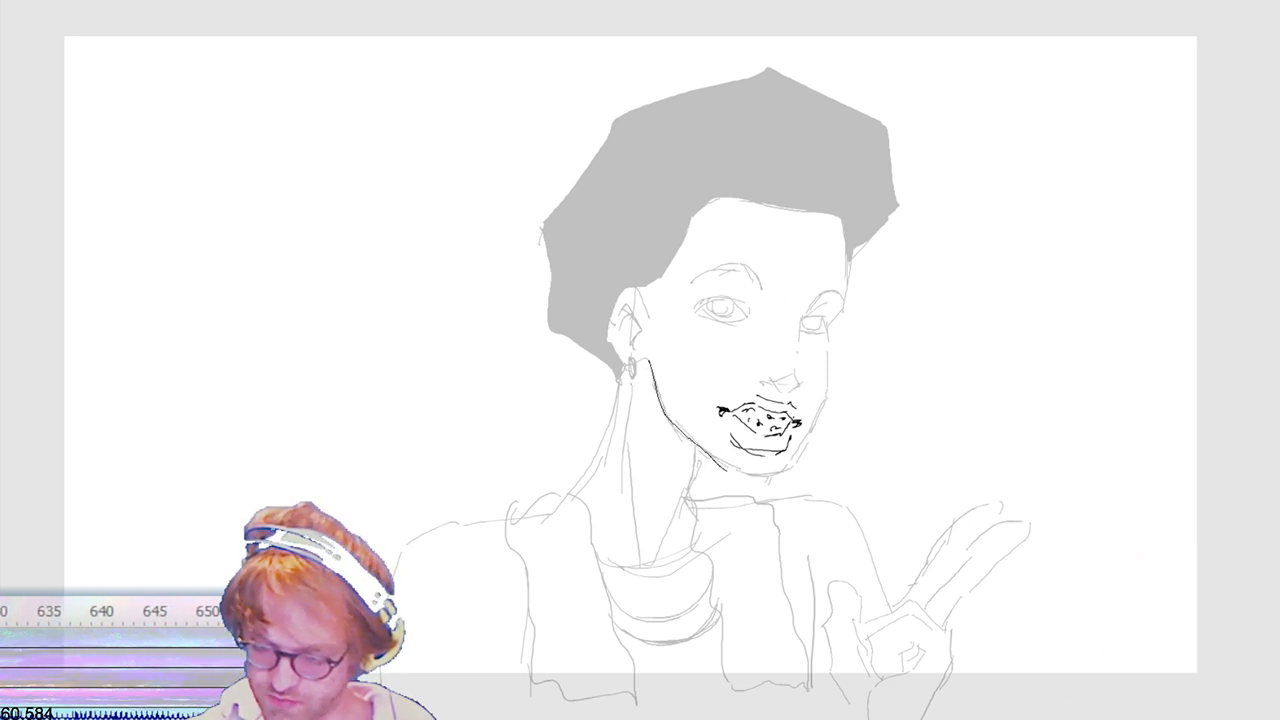
{"action": "left_click_drag", "start_coordinate": [727, 468], "coordinate": [768, 480]}
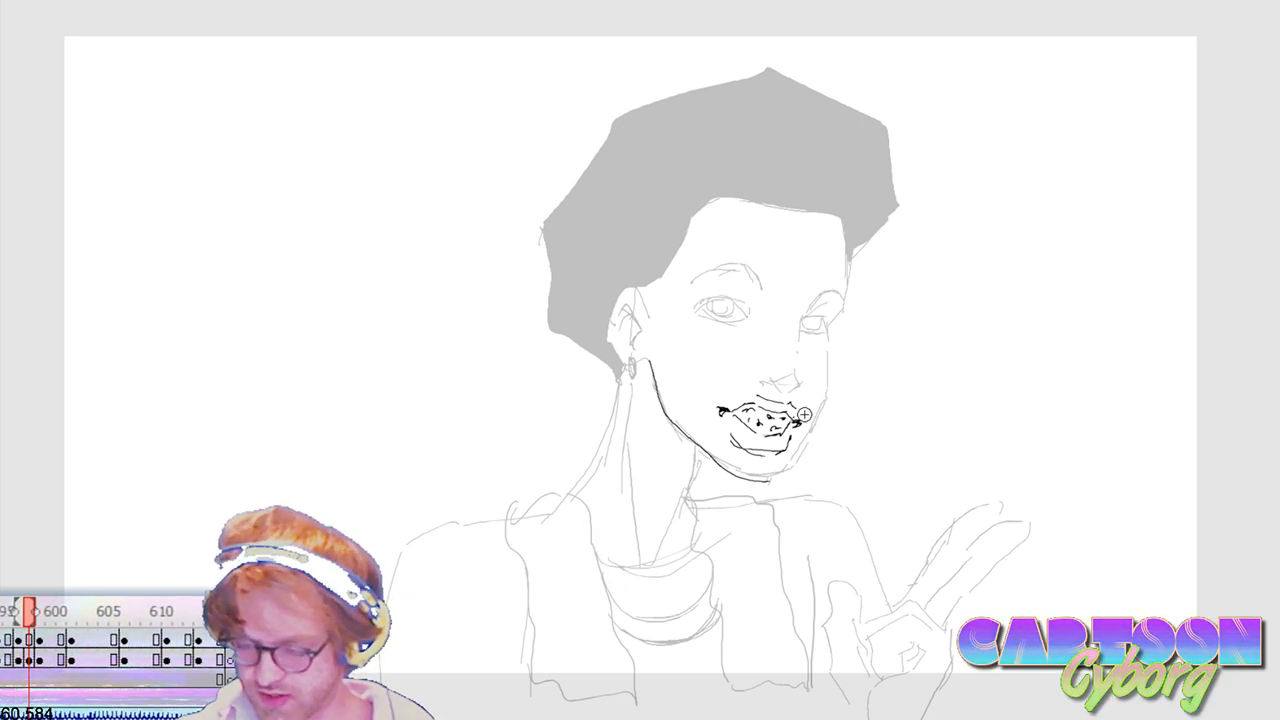
Step: Ink the far cheek from the eye to the chin, redrawing it and adjusting the line to meet the jaw
{"action": "left_click_drag", "start_coordinate": [828, 318], "coordinate": [808, 435]}
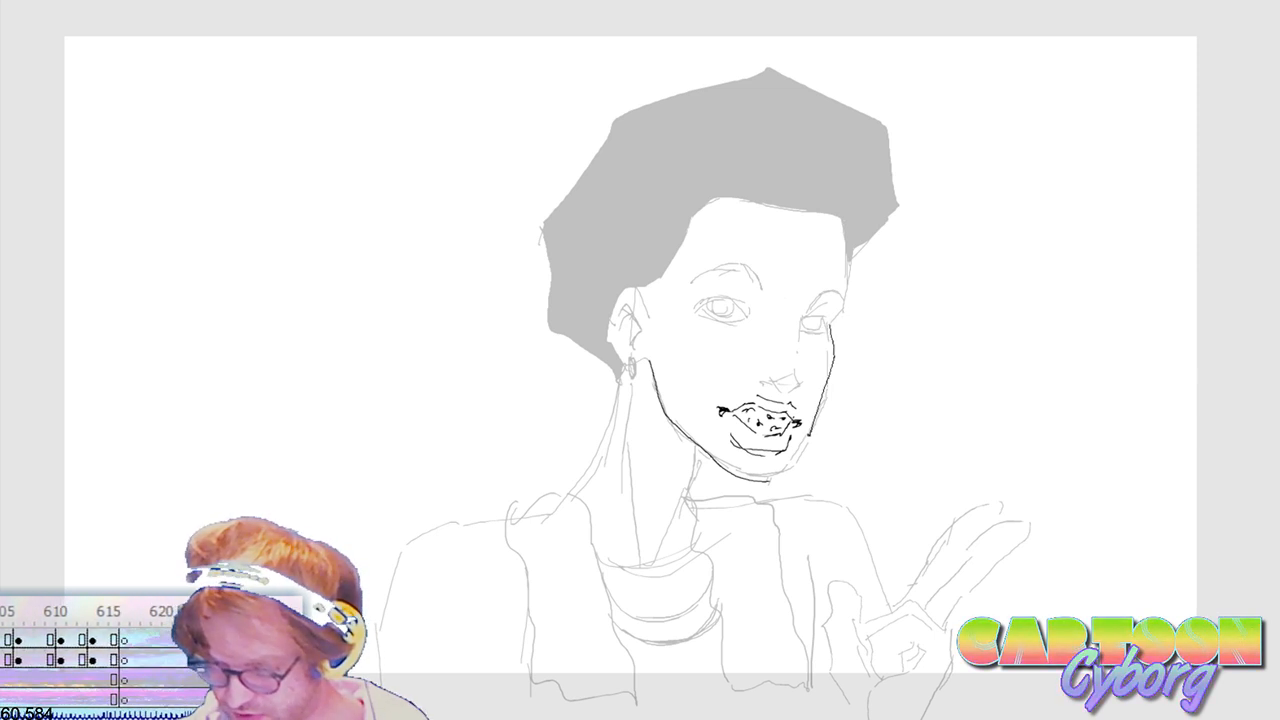
{"action": "key", "text": "ctrl+z"}
{"action": "key", "text": "ctrl+z"}
{"action": "mouse_move", "coordinate": [829, 328]}
{"action": "left_mouse_down"}
{"action": "mouse_move", "coordinate": [826, 398]}
{"action": "mouse_move", "coordinate": [780, 473]}
{"action": "left_mouse_up"}
{"action": "key", "text": "ctrl+z"}
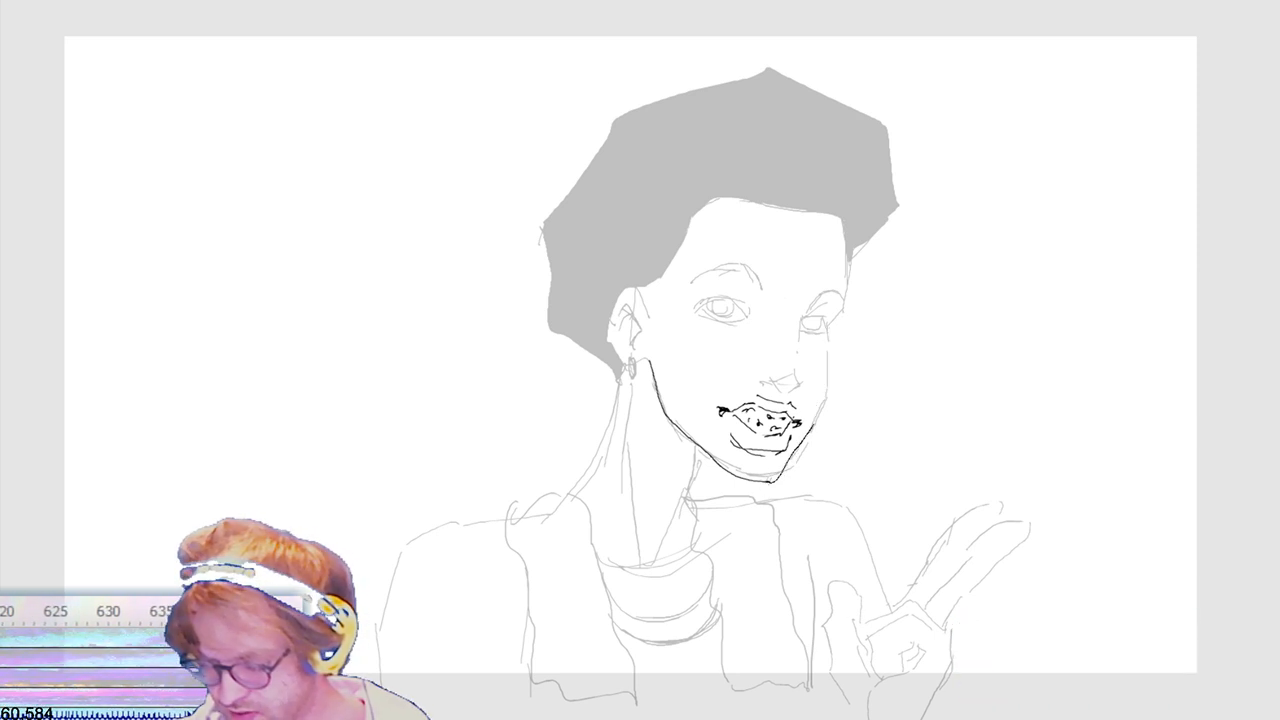
{"action": "left_click_drag", "start_coordinate": [829, 351], "coordinate": [828, 331]}
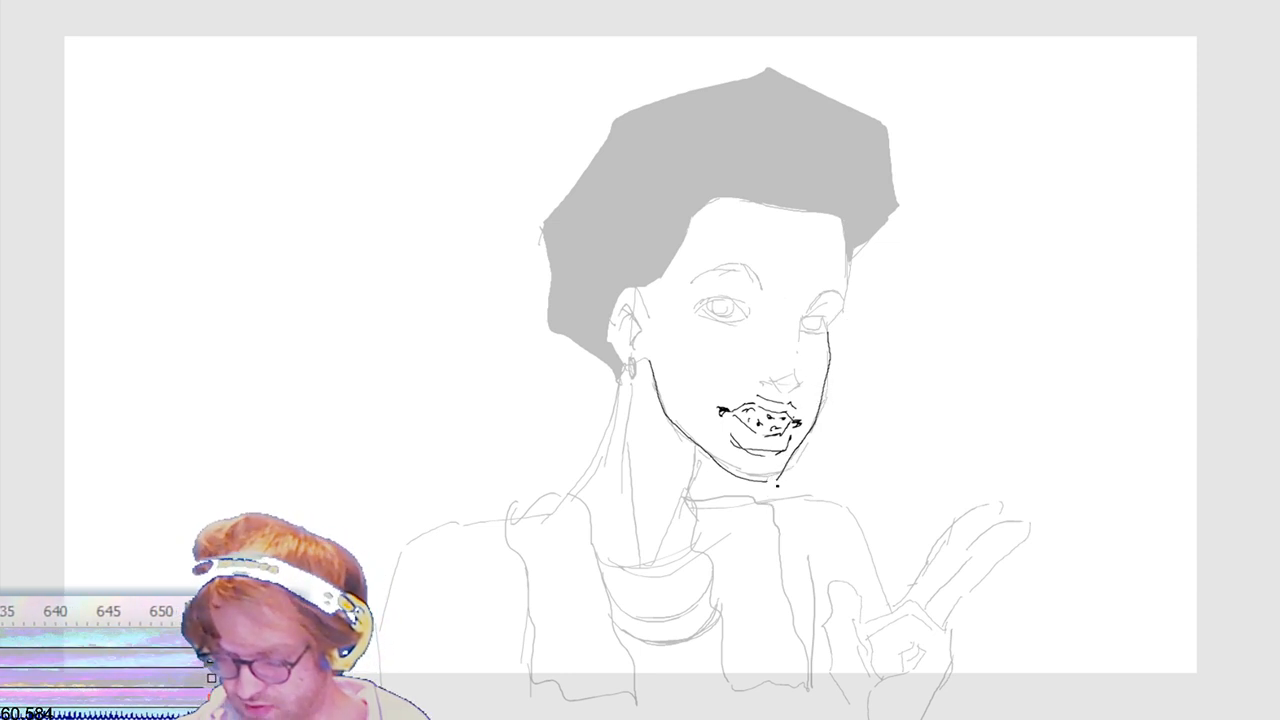
{"action": "left_click", "coordinate": [778, 484]}
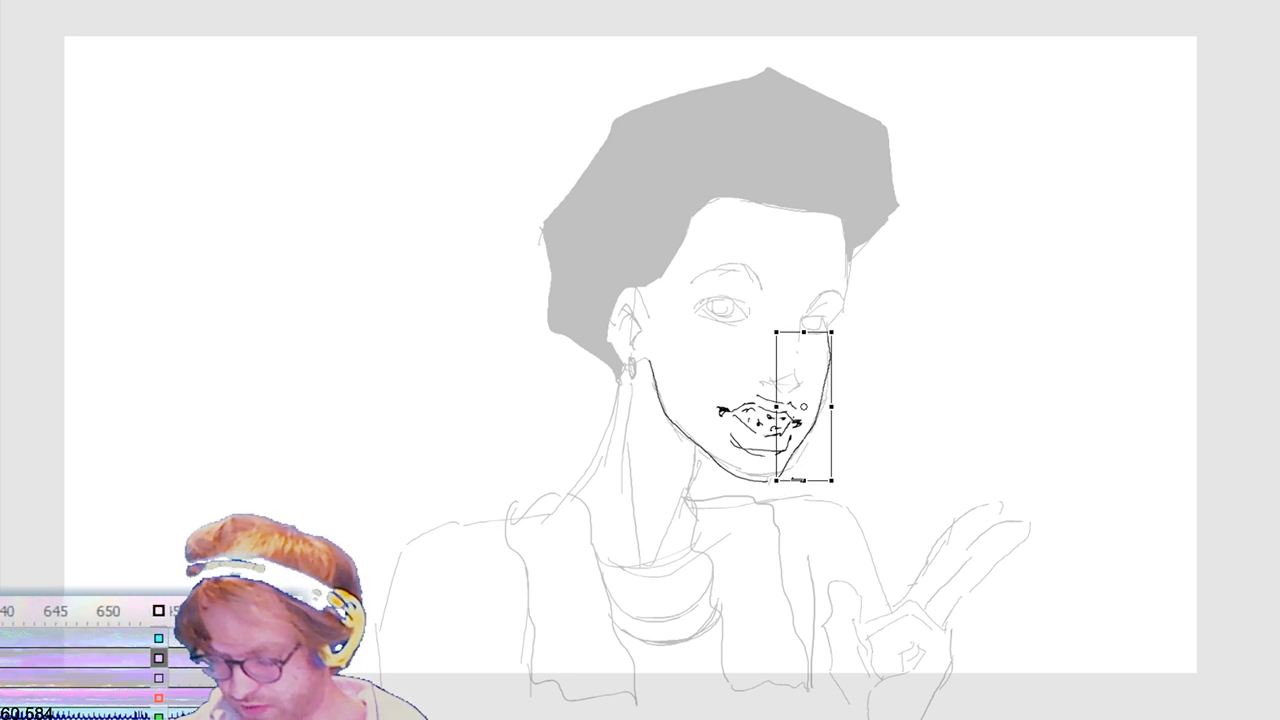
{"action": "left_click_drag", "start_coordinate": [869, 457], "coordinate": [874, 490]}
{"action": "key", "text": "b"}
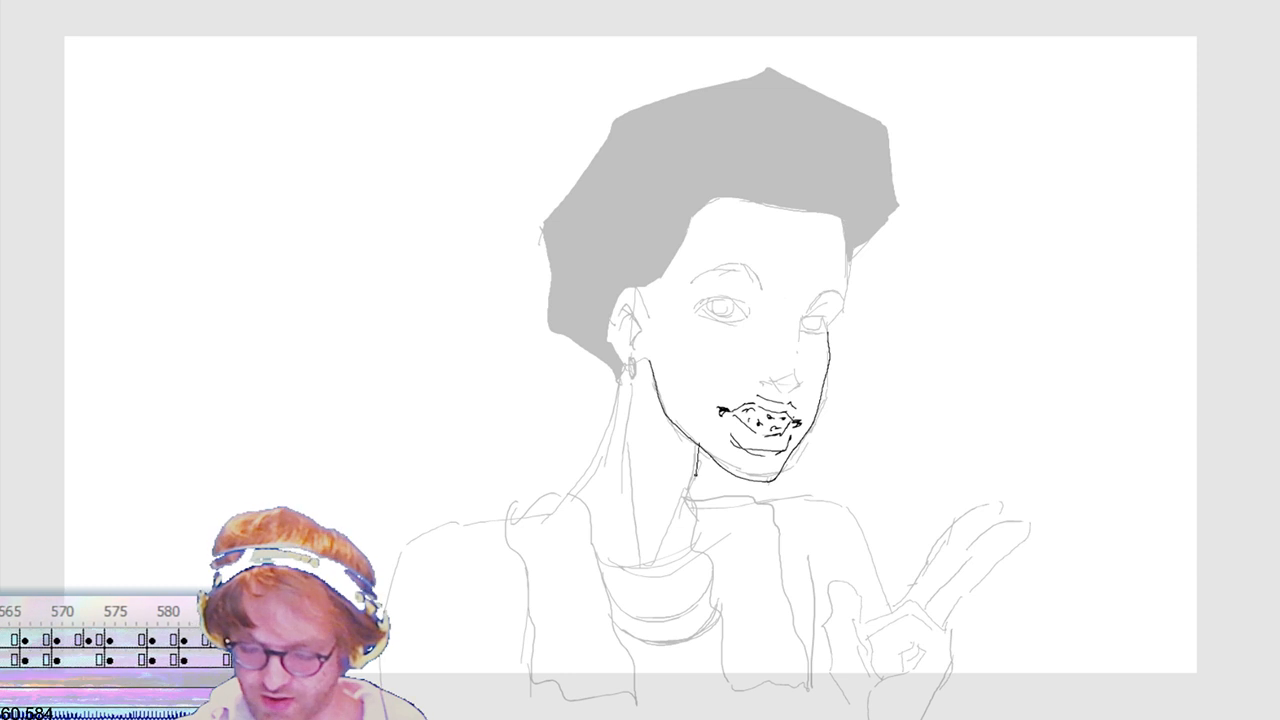
Step: Ink the neck's front, inner muscle and back lines from the jaw and ear down to the collar
{"action": "left_click_drag", "start_coordinate": [696, 476], "coordinate": [661, 540]}
{"action": "key", "text": "ctrl+z"}
{"action": "left_click_drag", "start_coordinate": [693, 467], "coordinate": [657, 543]}
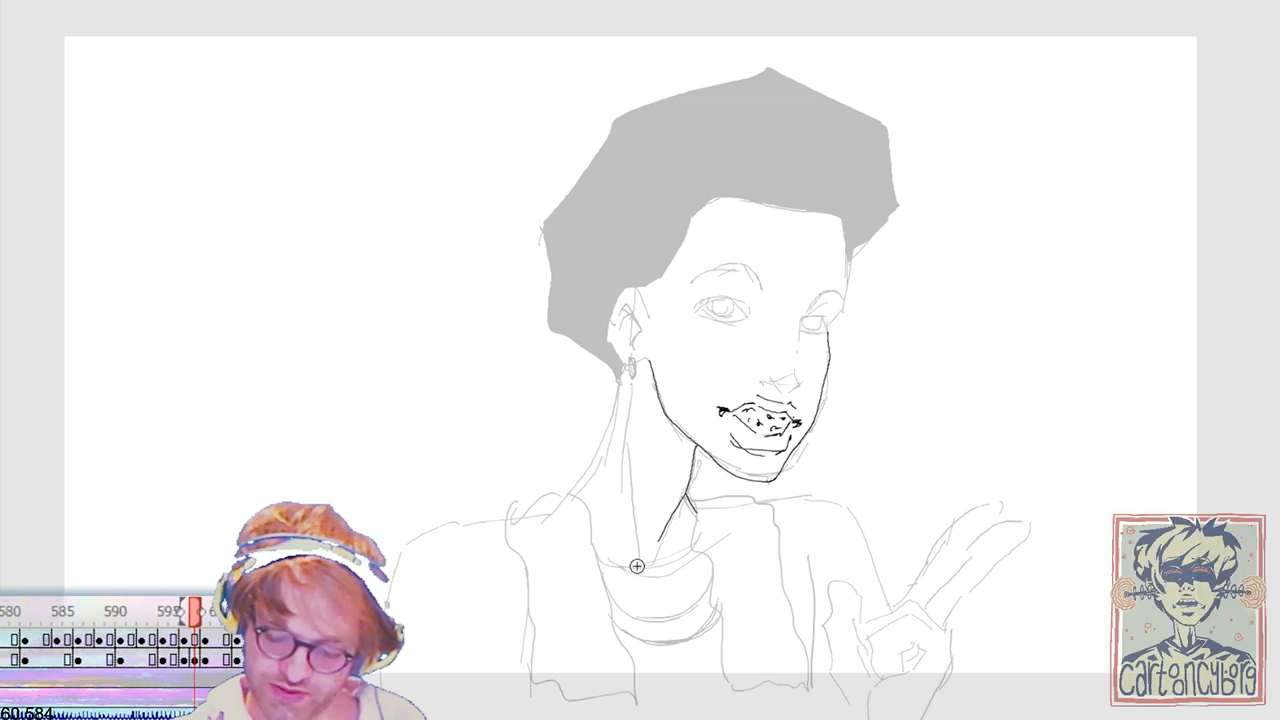
{"action": "left_click_drag", "start_coordinate": [638, 564], "coordinate": [627, 382]}
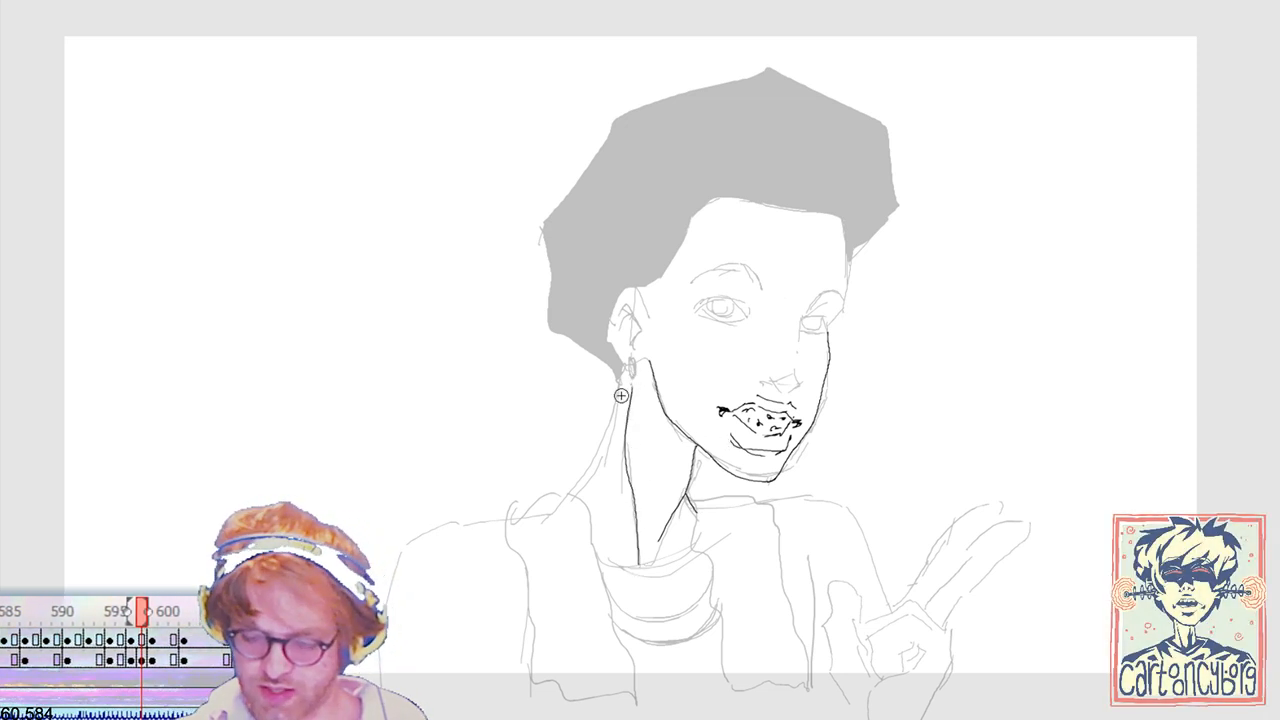
{"action": "key", "text": "ctrl+z"}
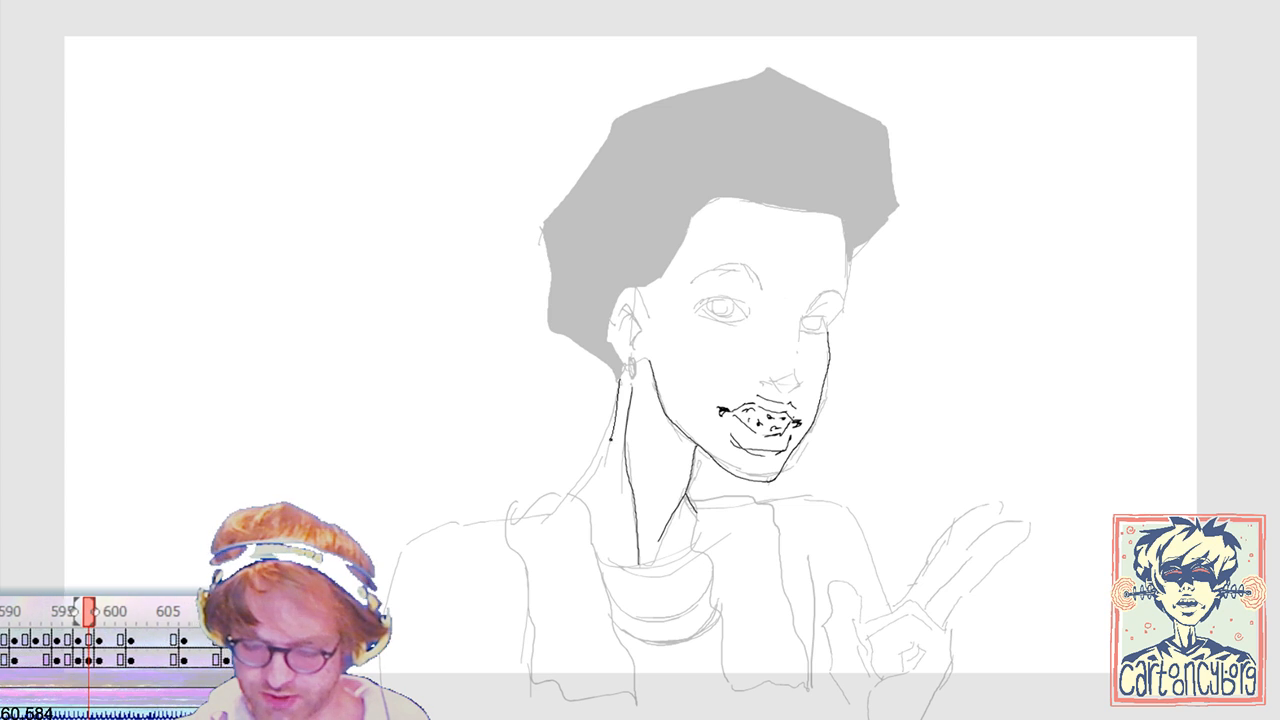
{"action": "left_click_drag", "start_coordinate": [622, 384], "coordinate": [578, 494]}
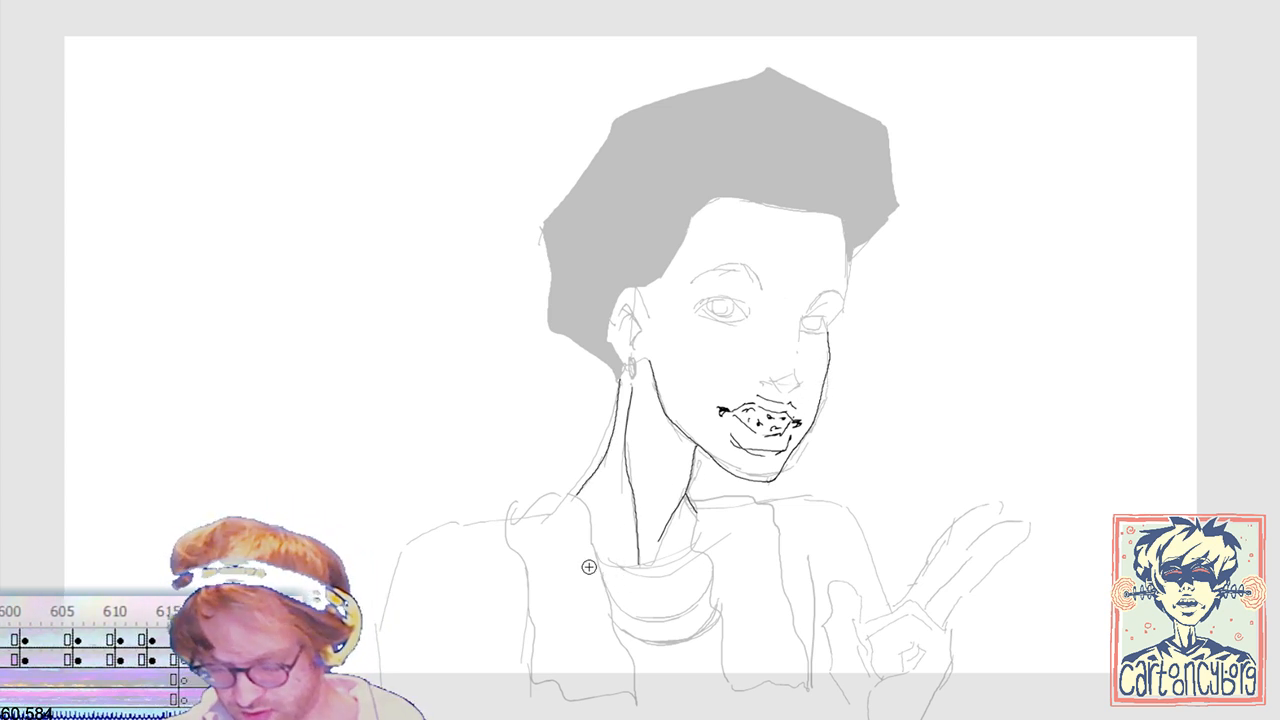
Step: Ink the clothing over the rough sketch: both ruffled collar strips, the draped neckline folds and the jacket sleeve with its creases
{"action": "left_click_drag", "start_coordinate": [638, 695], "coordinate": [597, 541]}
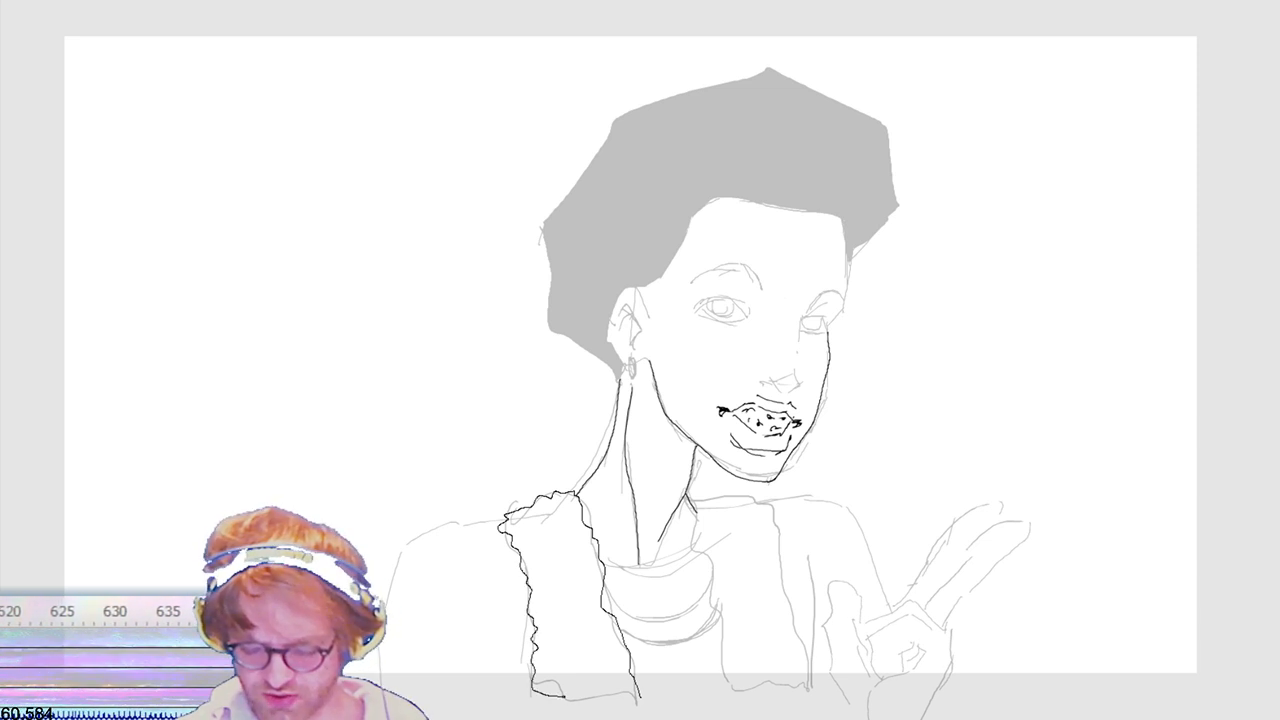
{"action": "left_click_drag", "start_coordinate": [622, 689], "coordinate": [645, 690]}
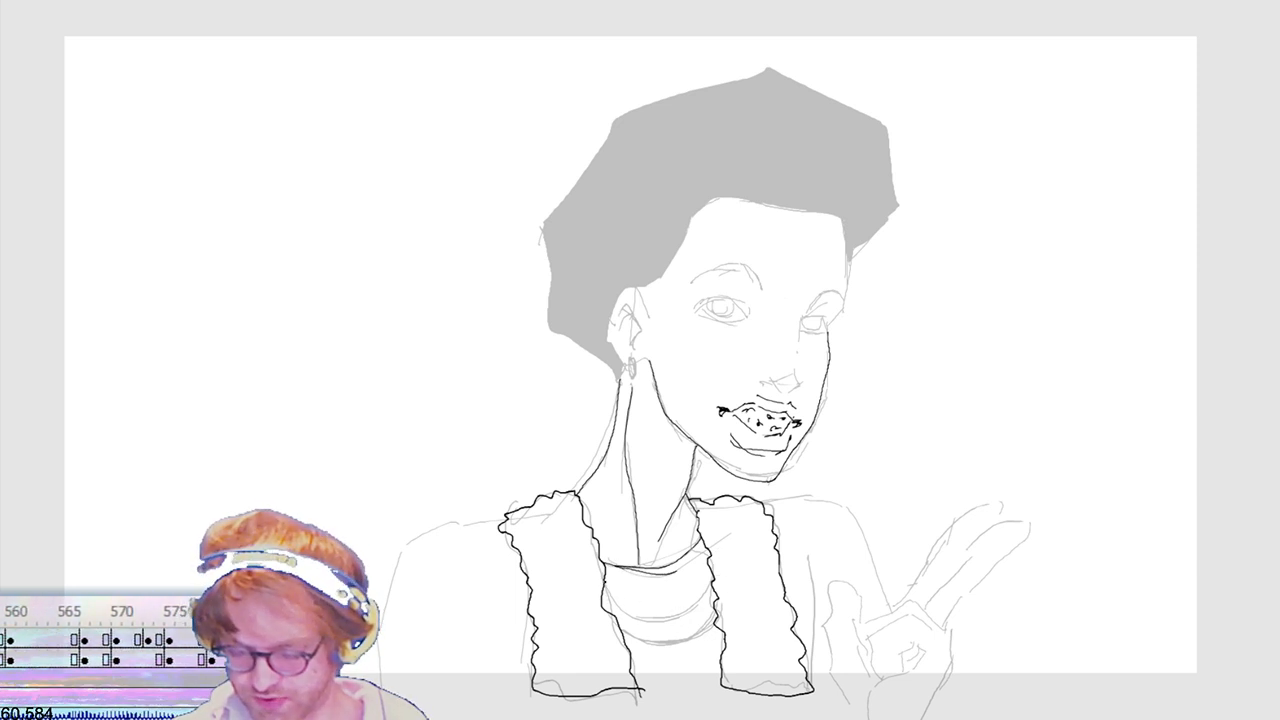
{"action": "left_click_drag", "start_coordinate": [604, 588], "coordinate": [668, 588]}
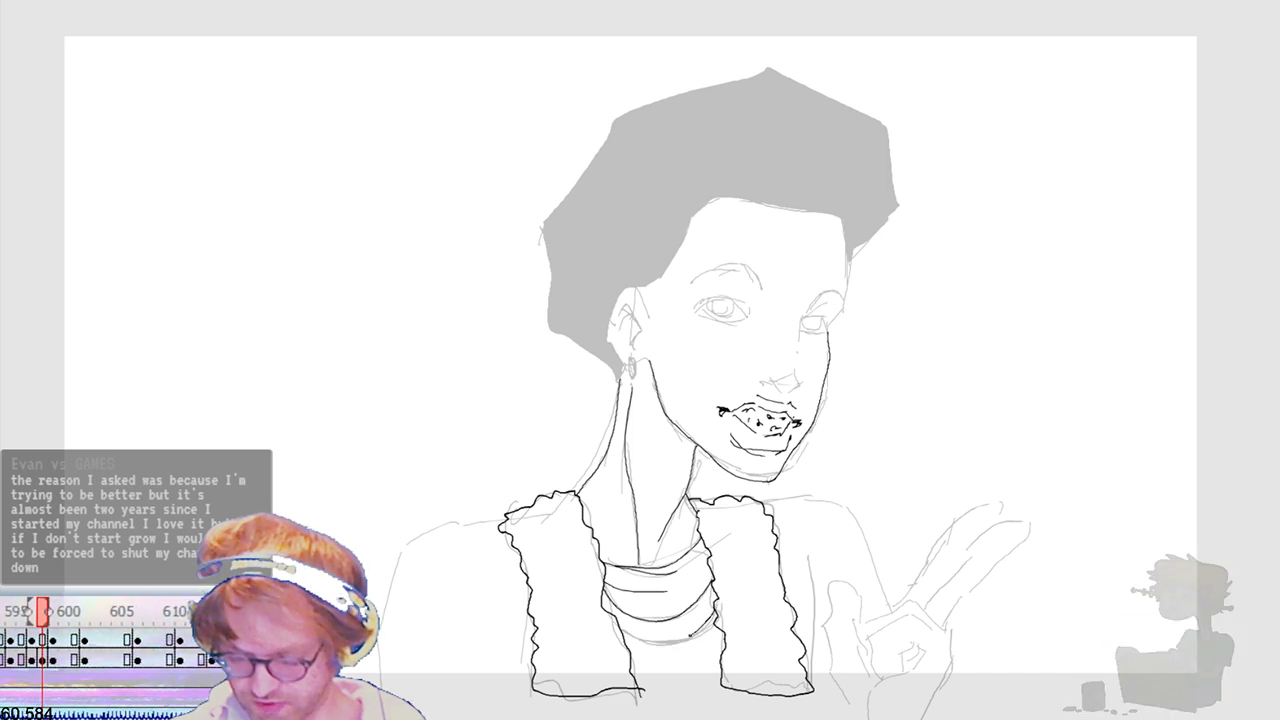
{"action": "left_click_drag", "start_coordinate": [663, 641], "coordinate": [681, 640]}
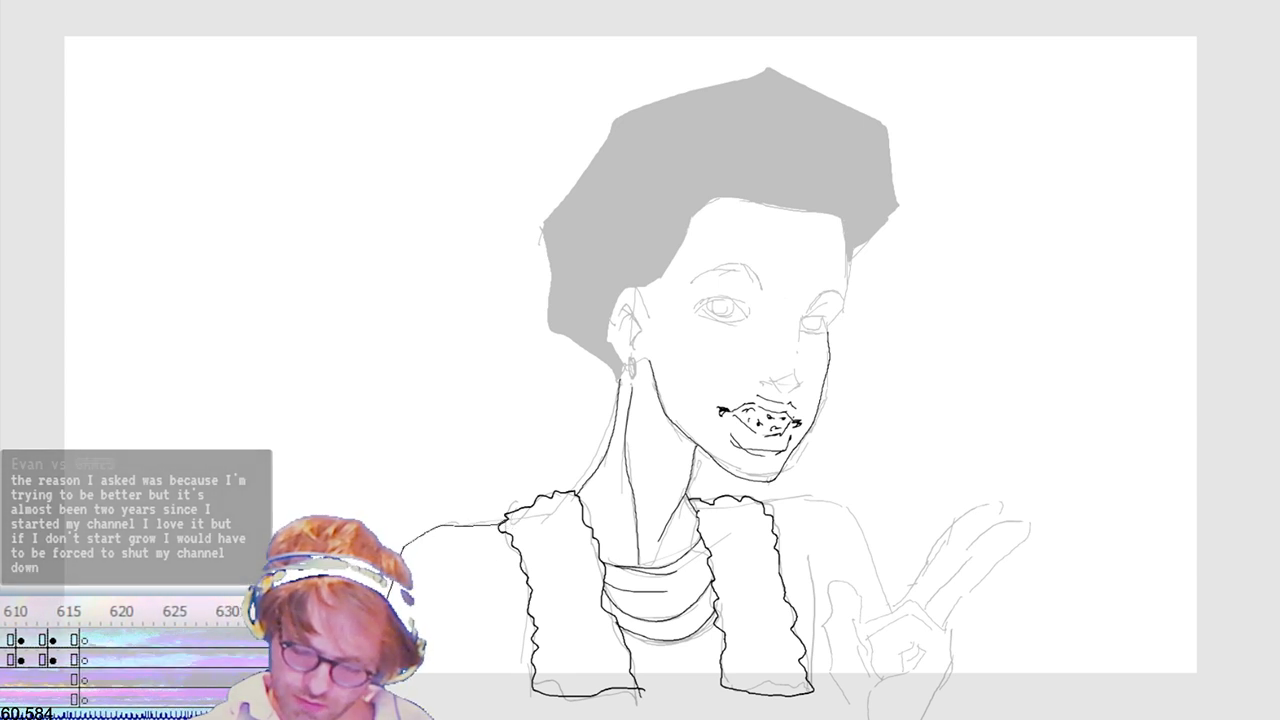
{"action": "left_click_drag", "start_coordinate": [496, 689], "coordinate": [490, 654]}
{"action": "mouse_move", "coordinate": [458, 568]}
{"action": "left_mouse_down"}
{"action": "mouse_move", "coordinate": [497, 682]}
{"action": "mouse_move", "coordinate": [490, 566]}
{"action": "left_mouse_up"}
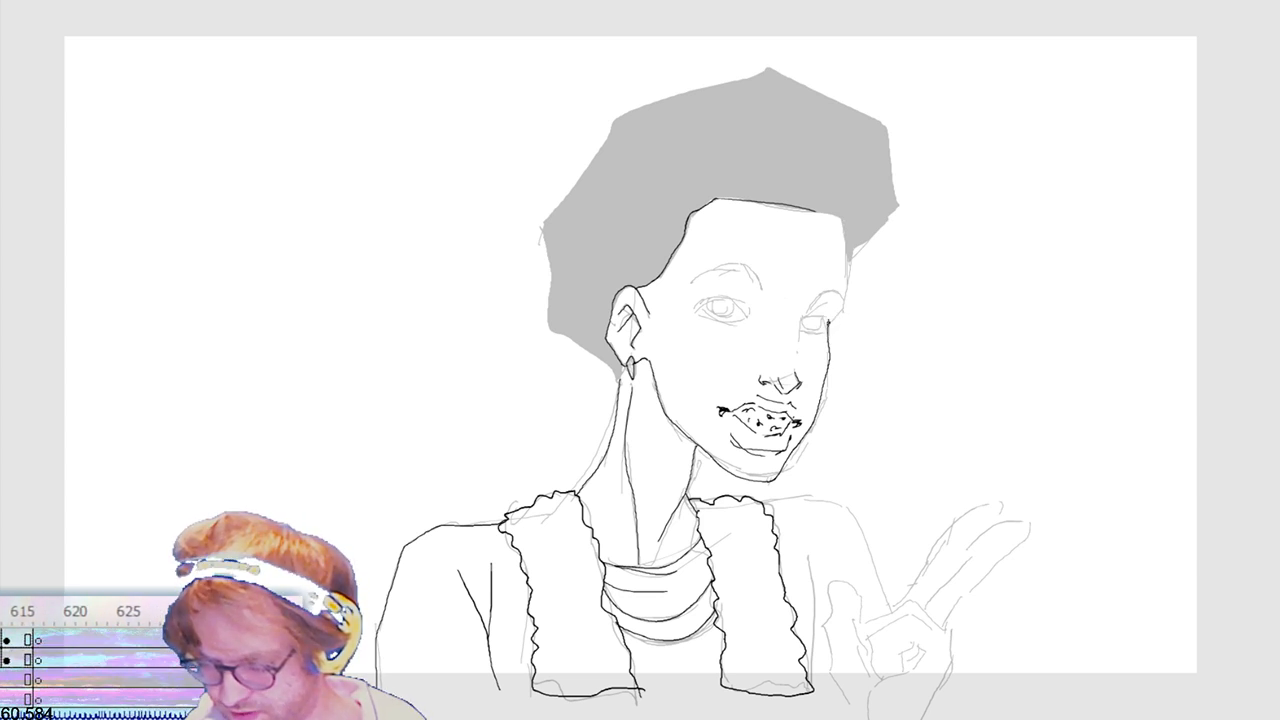
Step: Ink the hairline and outer hair contour around the head and fill the enclosed hair shape with black
{"action": "left_click_drag", "start_coordinate": [845, 274], "coordinate": [846, 294]}
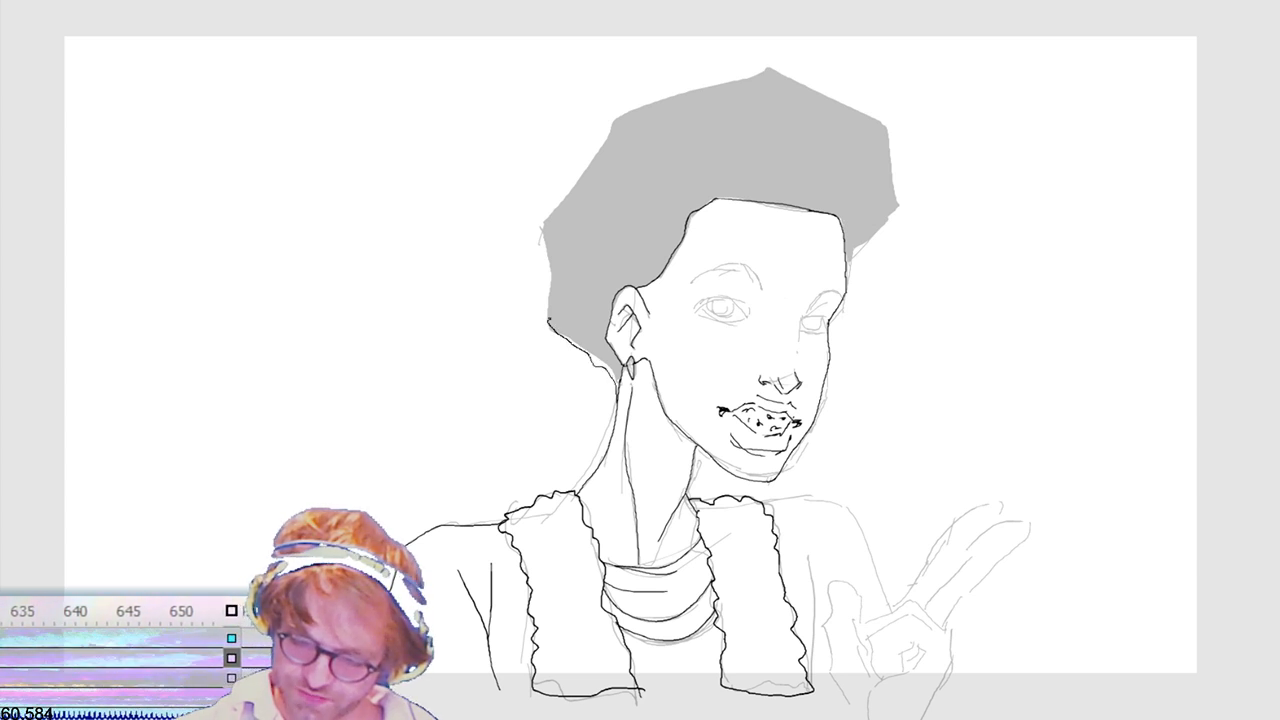
{"action": "mouse_move", "coordinate": [612, 125]}
{"action": "left_mouse_down"}
{"action": "mouse_move", "coordinate": [736, 80]}
{"action": "mouse_move", "coordinate": [878, 120]}
{"action": "mouse_move", "coordinate": [892, 210]}
{"action": "mouse_move", "coordinate": [852, 258]}
{"action": "left_mouse_up"}
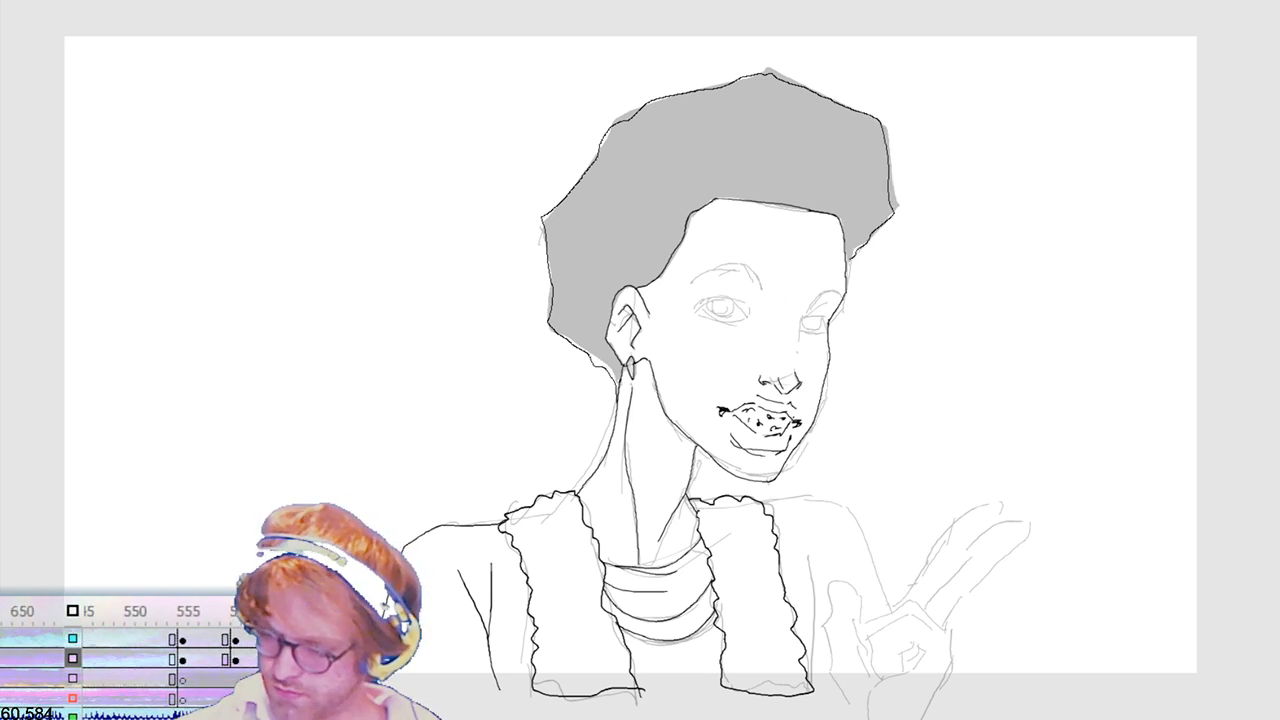
{"action": "left_click", "coordinate": [866, 218]}
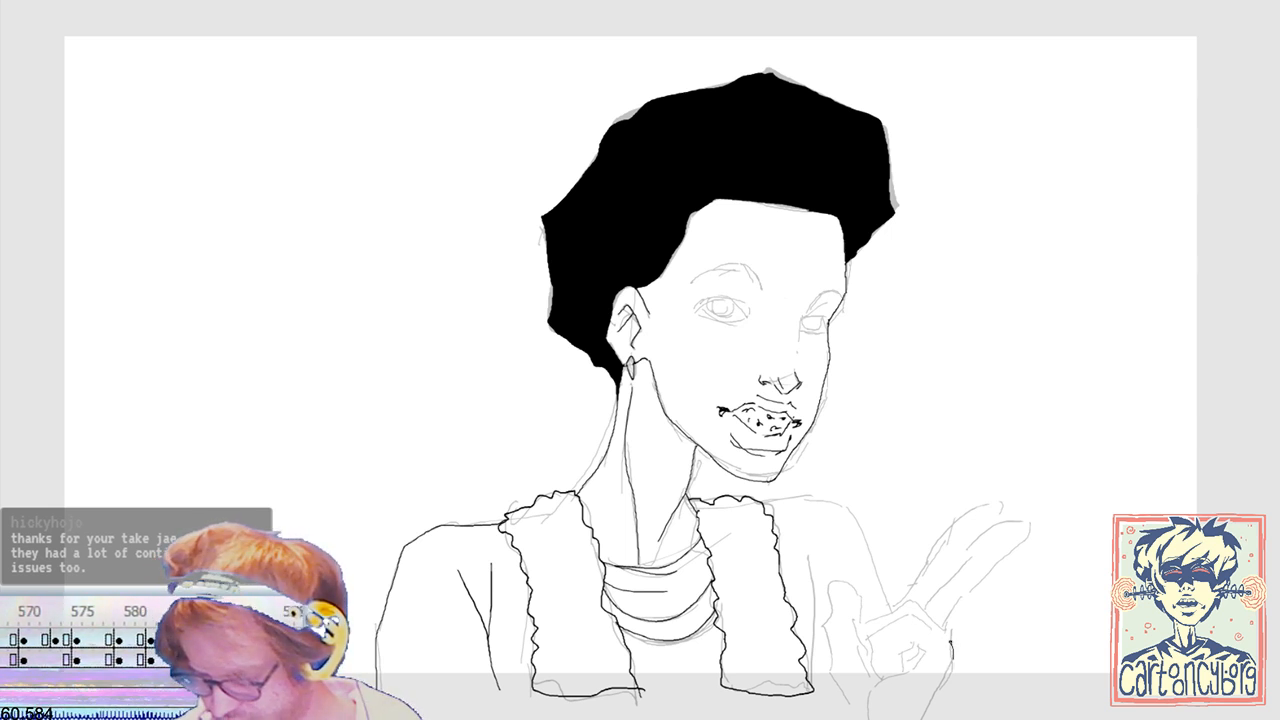
Step: Ink the curled fist of the raised hand and its two extended fingers, undoing and redrawing the finger strokes
{"action": "mouse_move", "coordinate": [895, 623]}
{"action": "left_mouse_down"}
{"action": "mouse_move", "coordinate": [872, 641]}
{"action": "mouse_move", "coordinate": [874, 668]}
{"action": "mouse_move", "coordinate": [890, 680]}
{"action": "mouse_move", "coordinate": [920, 660]}
{"action": "left_mouse_up"}
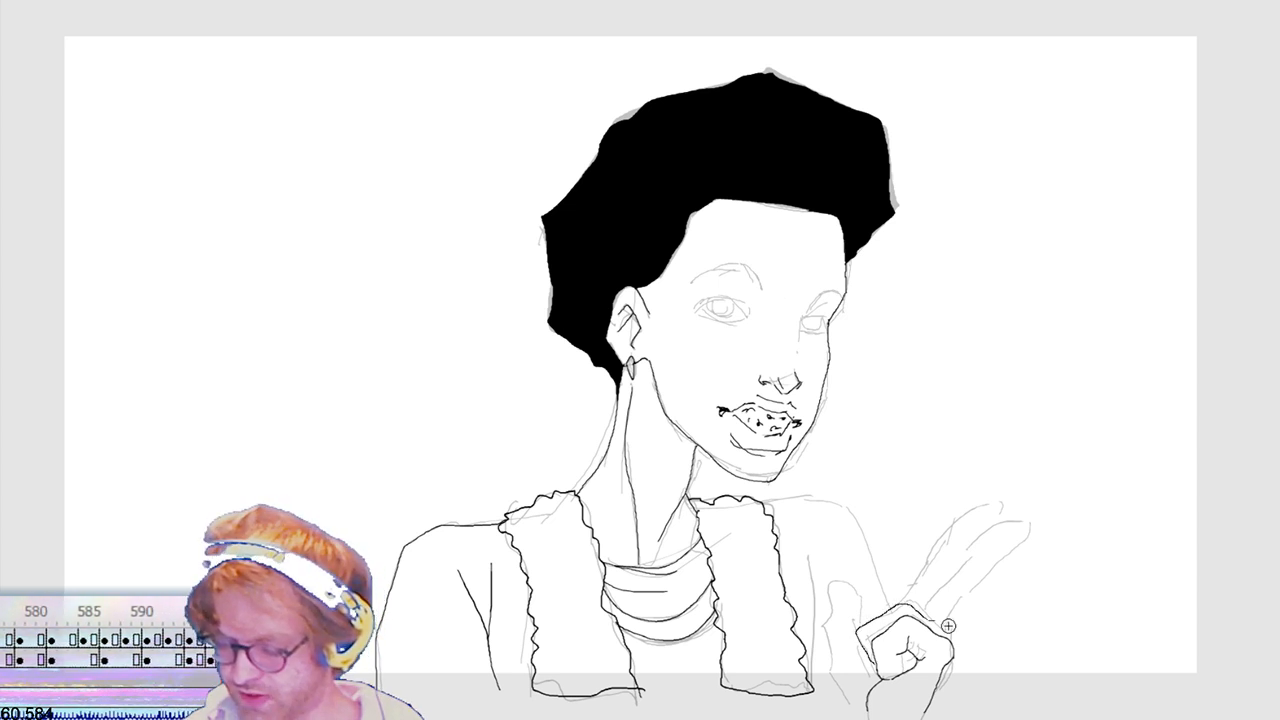
{"action": "key", "text": "ctrl+z"}
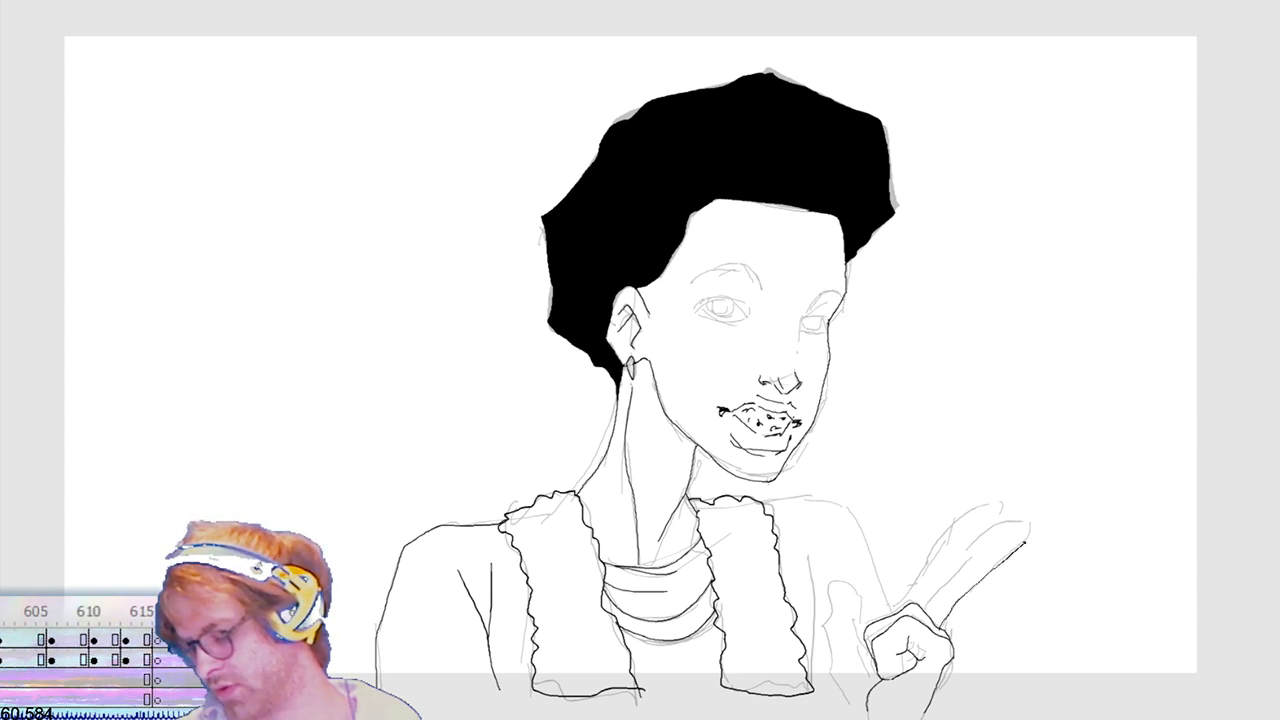
{"action": "key", "text": "ctrl+z"}
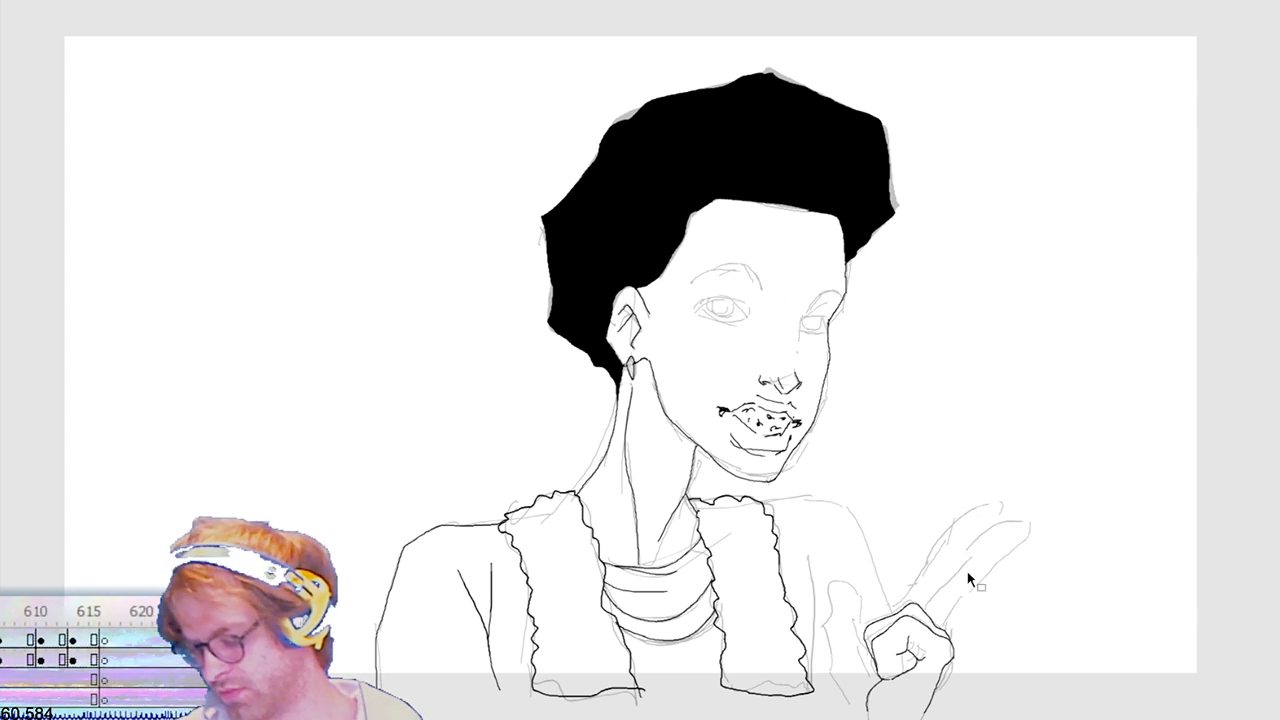
{"action": "mouse_move", "coordinate": [925, 608]}
{"action": "left_mouse_down"}
{"action": "mouse_move", "coordinate": [952, 572]}
{"action": "mouse_move", "coordinate": [922, 606]}
{"action": "mouse_move", "coordinate": [938, 592]}
{"action": "left_mouse_up"}
{"action": "key", "text": "ctrl+z"}
{"action": "key", "text": "ctrl+z"}
{"action": "key", "text": "ctrl+z"}
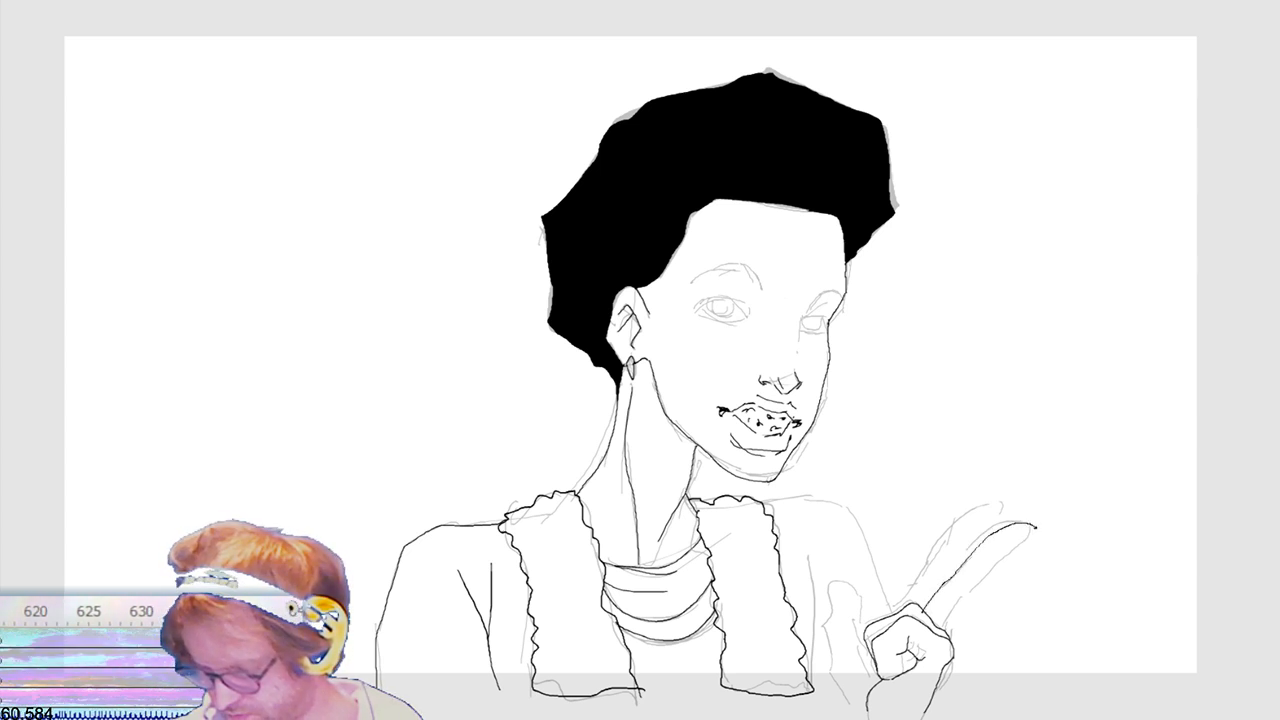
{"action": "left_click_drag", "start_coordinate": [1036, 527], "coordinate": [973, 596]}
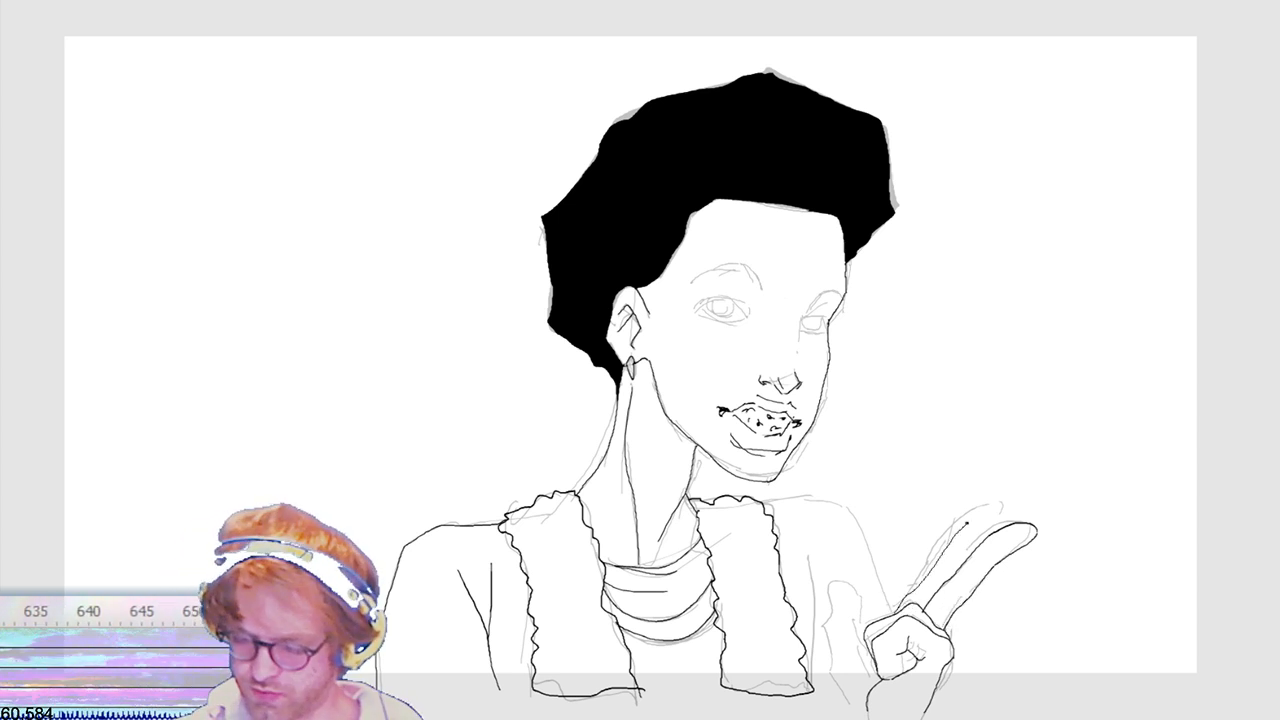
{"action": "left_click_drag", "start_coordinate": [991, 509], "coordinate": [1001, 506]}
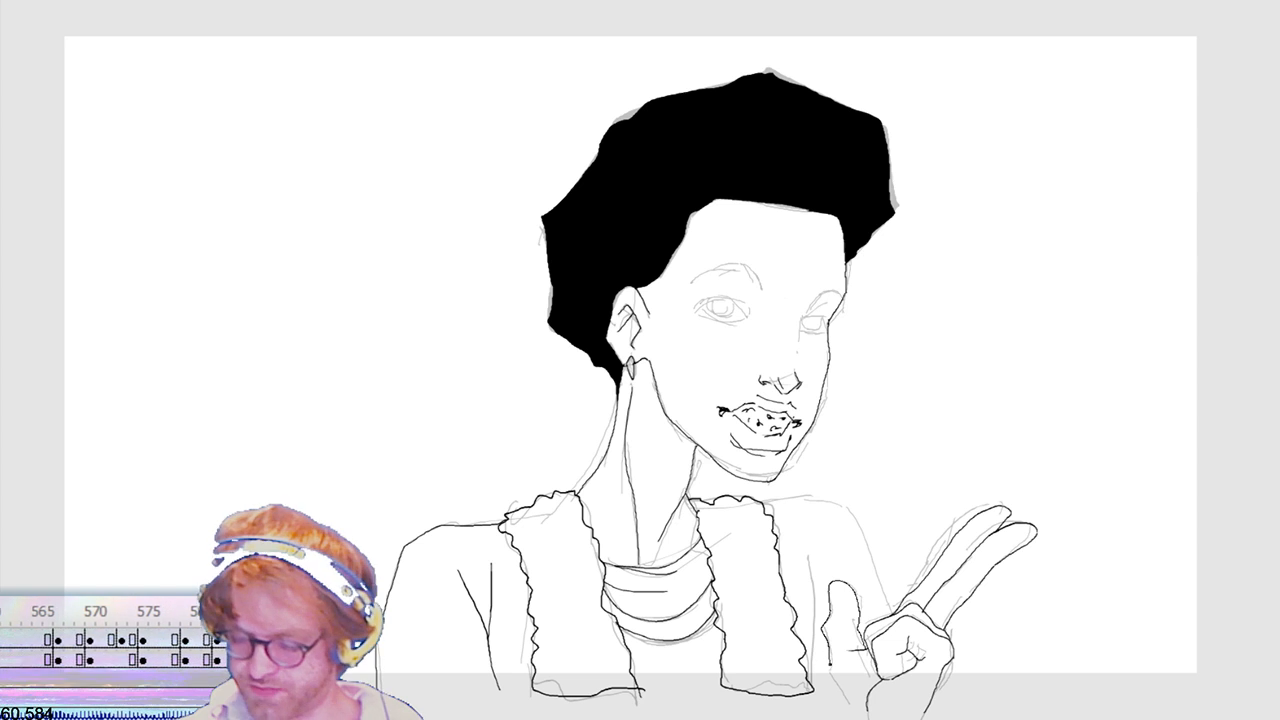
Step: Ink the lower edge of the wrist beneath the raised hand, undoing the stray strokes
{"action": "left_click_drag", "start_coordinate": [860, 705], "coordinate": [912, 706]}
{"action": "key", "text": "ctrl+z"}
{"action": "key", "text": "ctrl+z"}
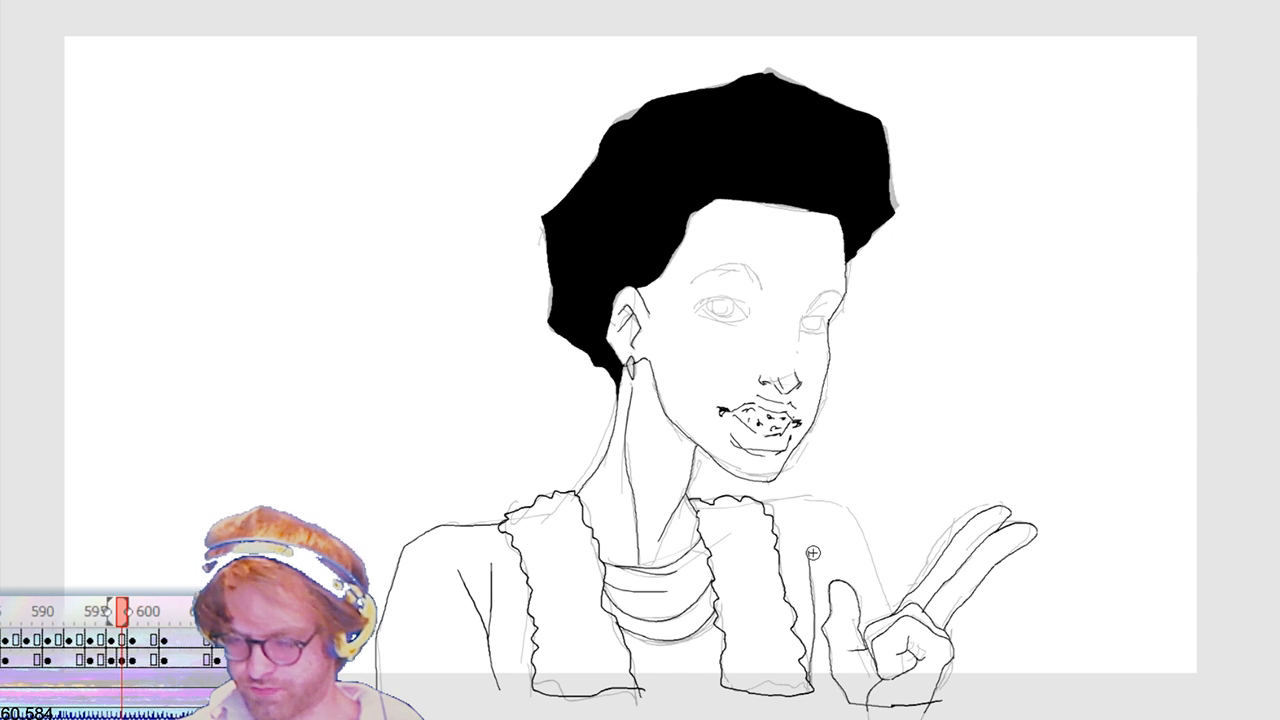
Step: Ink the bottom line of the jacket between the sleeves and the shoulder contour on the raised-hand side
{"action": "left_click_drag", "start_coordinate": [530, 688], "coordinate": [484, 688]}
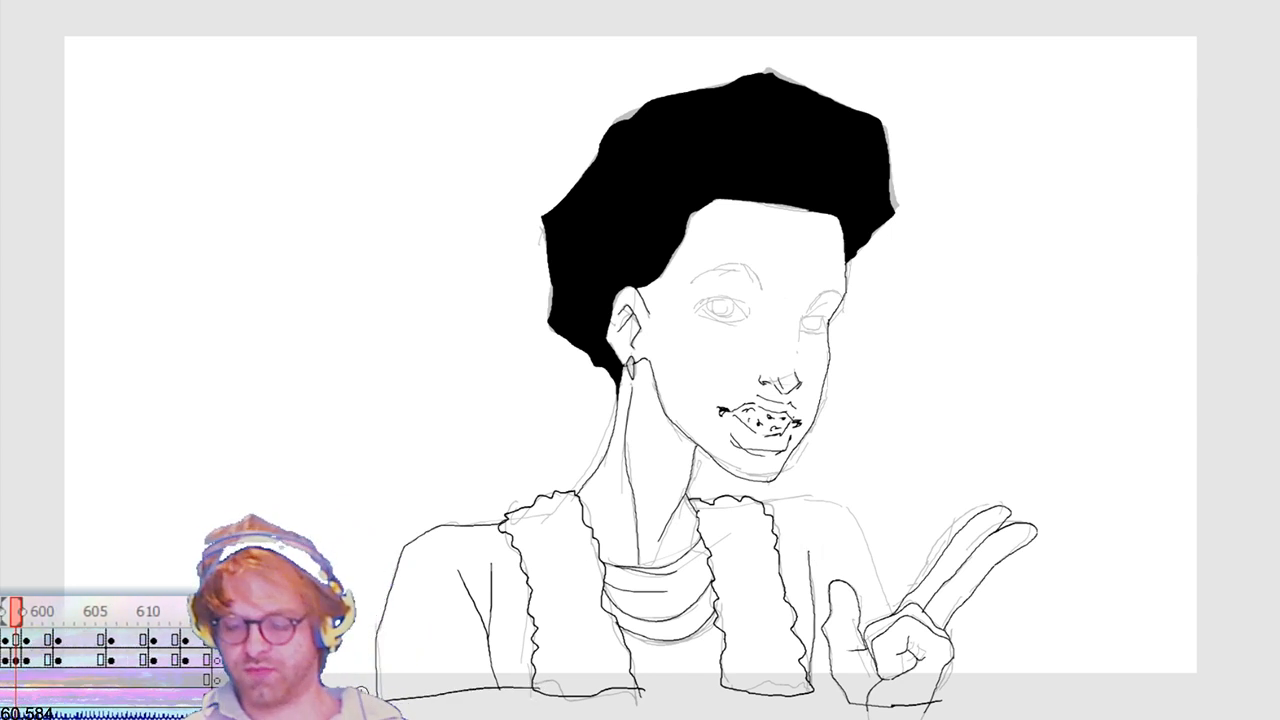
{"action": "left_click_drag", "start_coordinate": [640, 688], "coordinate": [746, 684]}
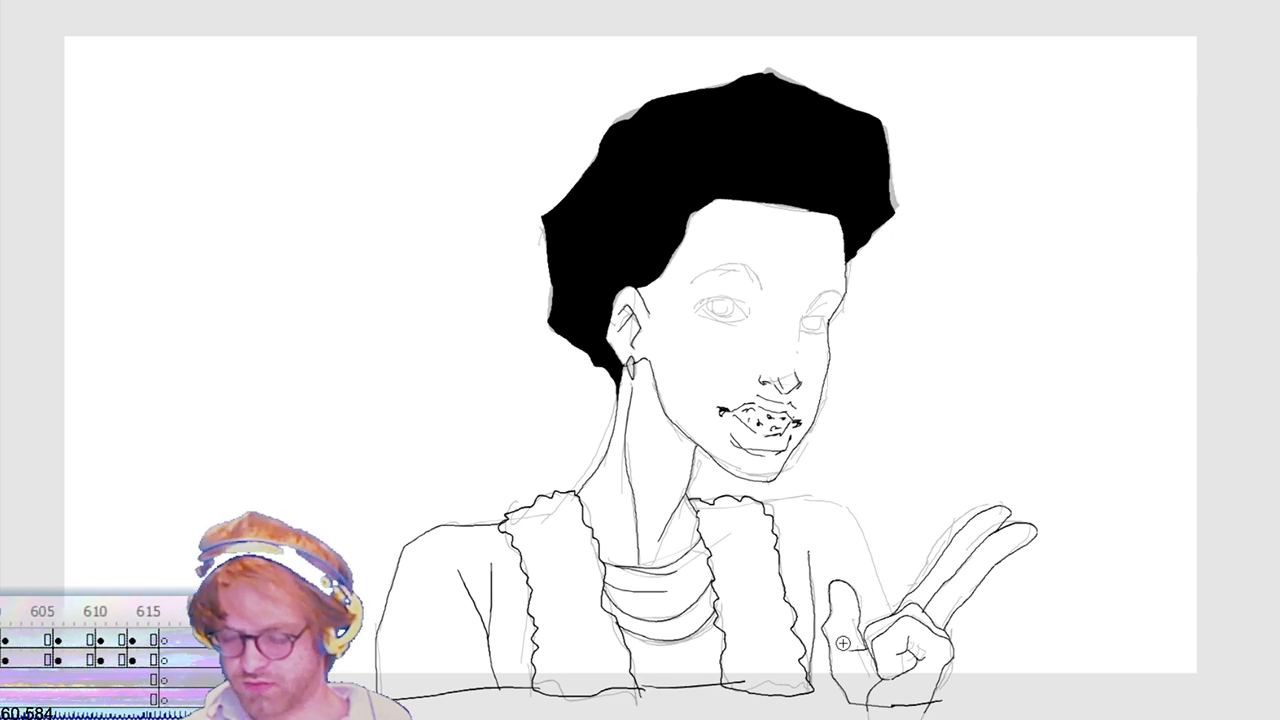
{"action": "left_click_drag", "start_coordinate": [806, 499], "coordinate": [860, 522]}
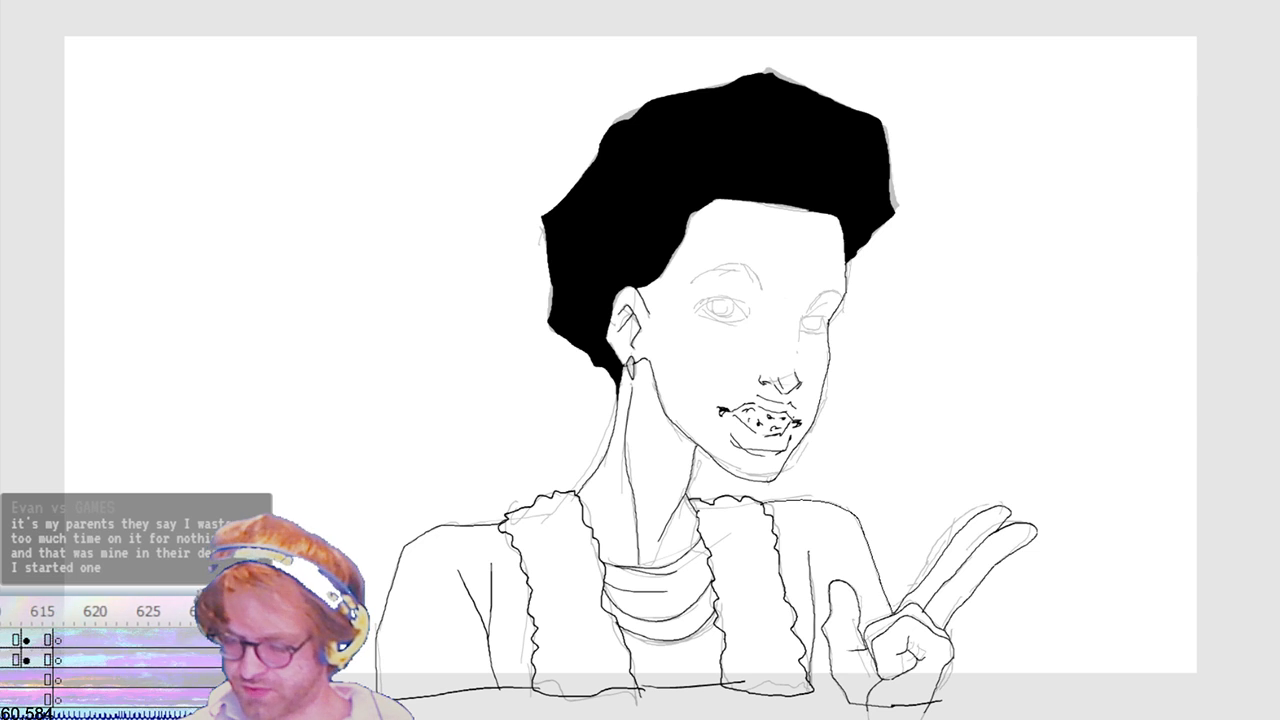
{"action": "left_click_drag", "start_coordinate": [844, 693], "coordinate": [806, 692]}
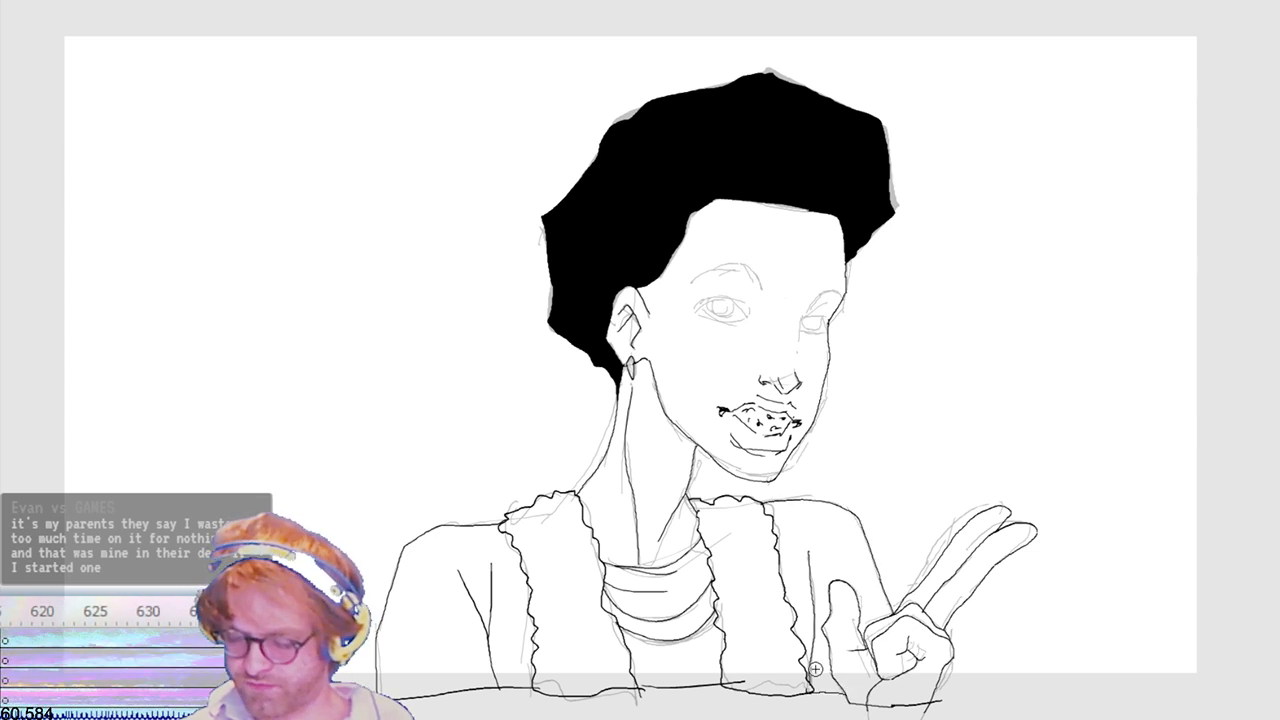
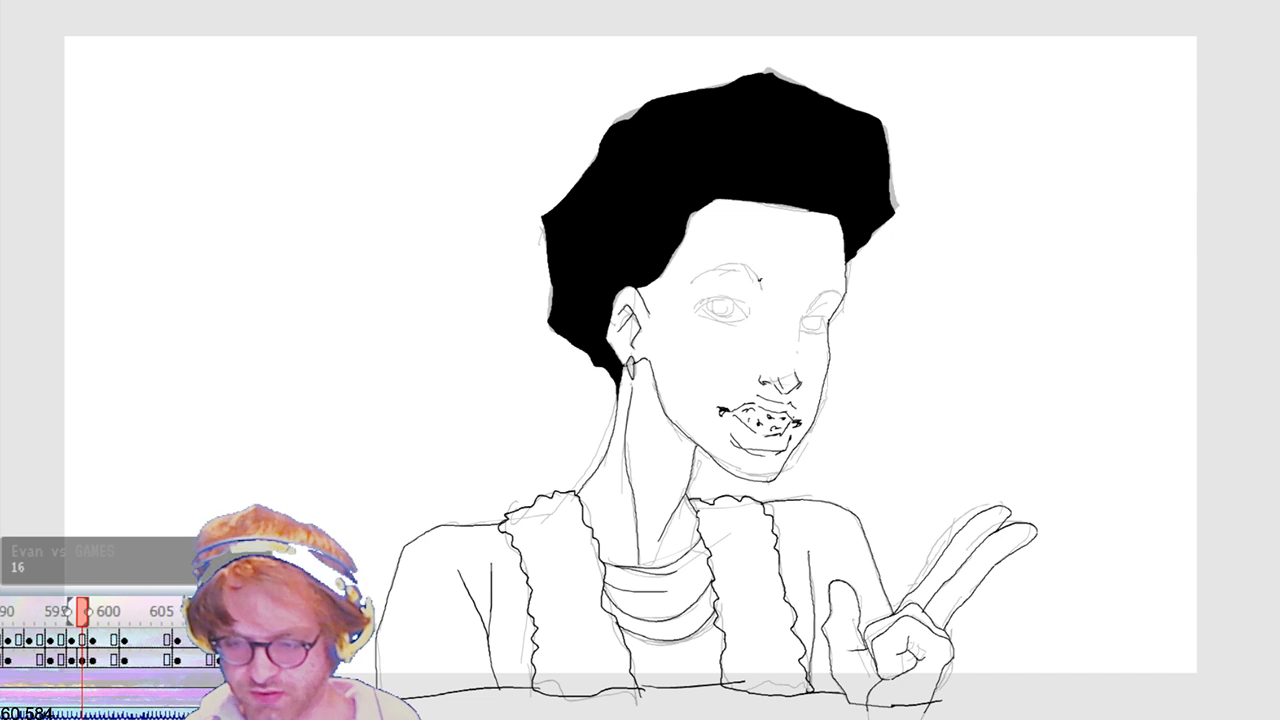
Step: Ink both arched eyebrows over the sketch, undoing the rough first strokes and thickening the shapes
{"action": "left_click_drag", "start_coordinate": [693, 277], "coordinate": [760, 279]}
{"action": "key", "text": "ctrl+z"}
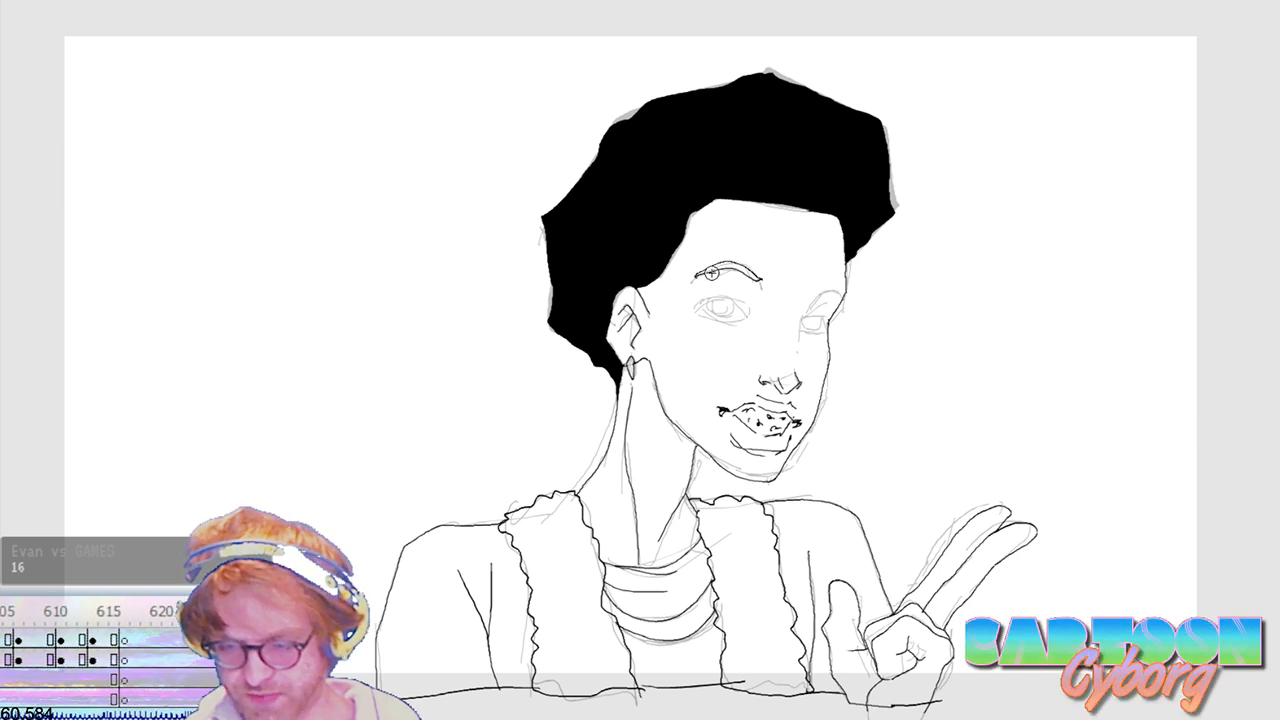
{"action": "key", "text": "ctrl+z"}
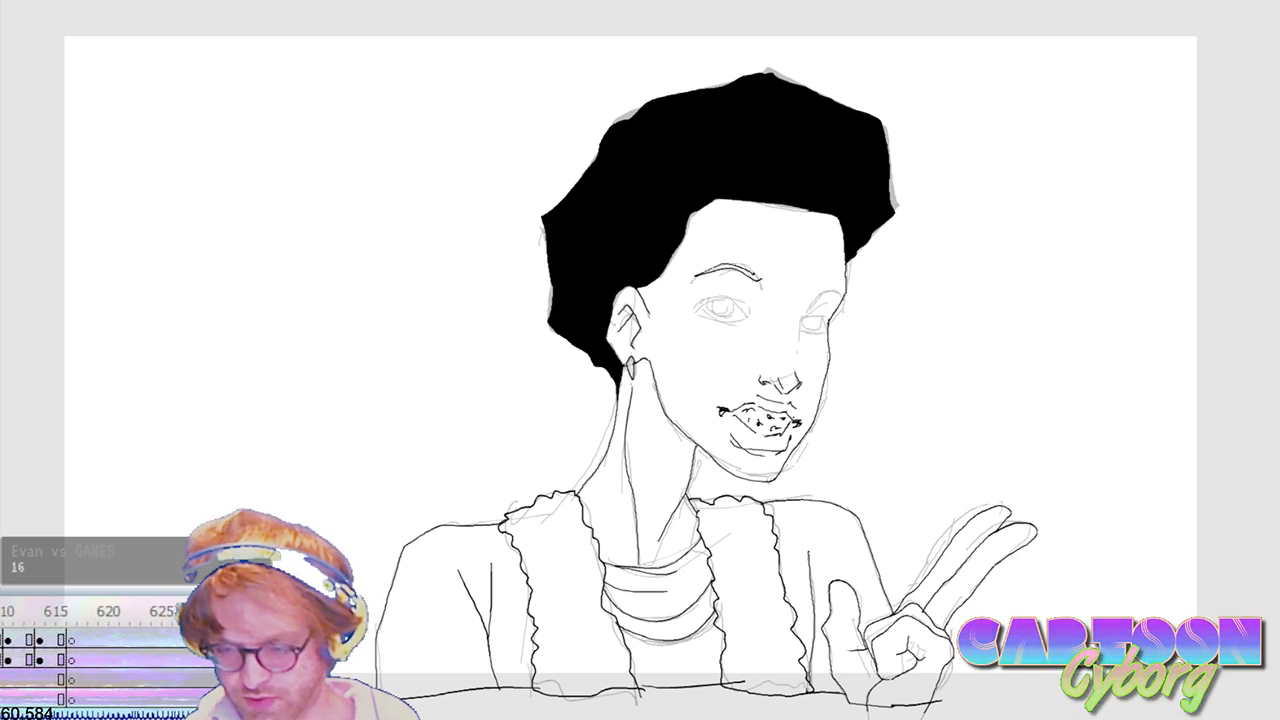
{"action": "mouse_move", "coordinate": [694, 276]}
{"action": "left_mouse_down"}
{"action": "mouse_move", "coordinate": [756, 281]}
{"action": "mouse_move", "coordinate": [756, 270]}
{"action": "left_mouse_up"}
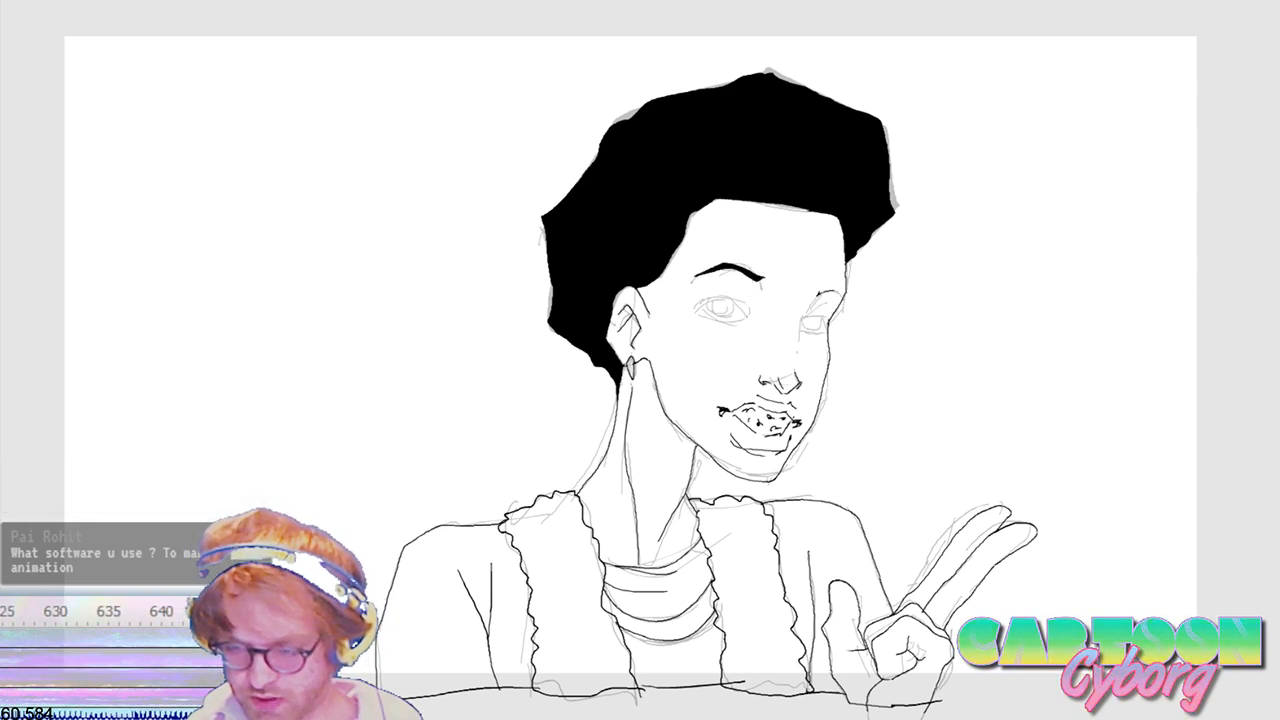
{"action": "left_click_drag", "start_coordinate": [844, 298], "coordinate": [837, 288]}
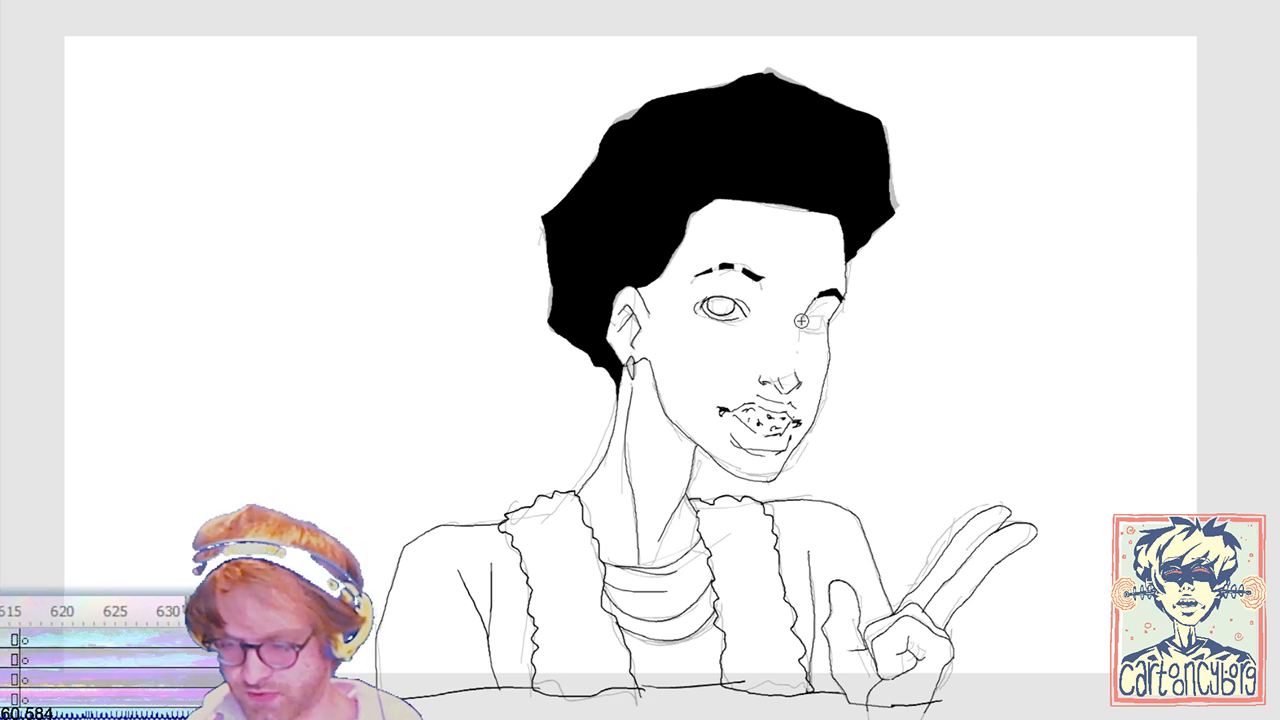
Step: Ink the nose bridge line running down beside the far eye, undoing and redrawing the stroke
{"action": "key", "text": "ctrl+z"}
{"action": "mouse_move", "coordinate": [797, 356]}
{"action": "left_mouse_down"}
{"action": "mouse_move", "coordinate": [793, 319]}
{"action": "mouse_move", "coordinate": [820, 297]}
{"action": "left_mouse_up"}
{"action": "key", "text": "ctrl+z"}
{"action": "key", "text": "ctrl+z"}
{"action": "left_click_drag", "start_coordinate": [796, 346], "coordinate": [819, 298]}
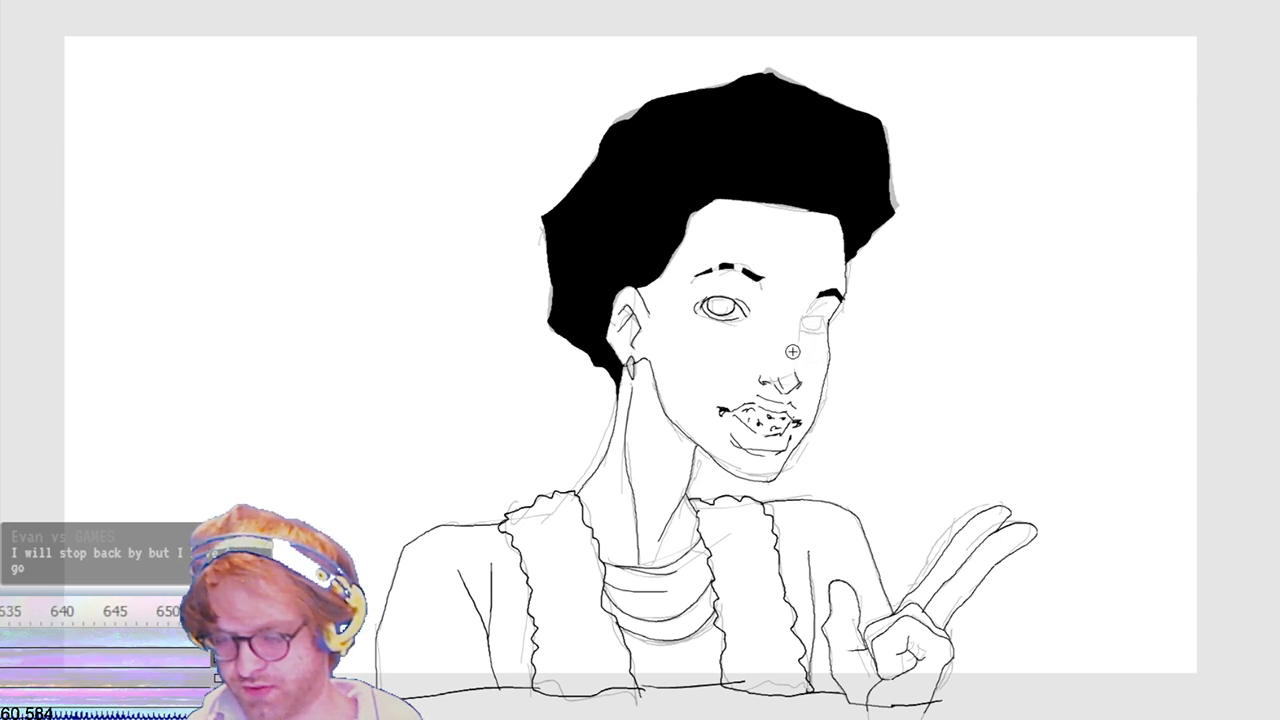
{"action": "left_click_drag", "start_coordinate": [792, 351], "coordinate": [801, 312]}
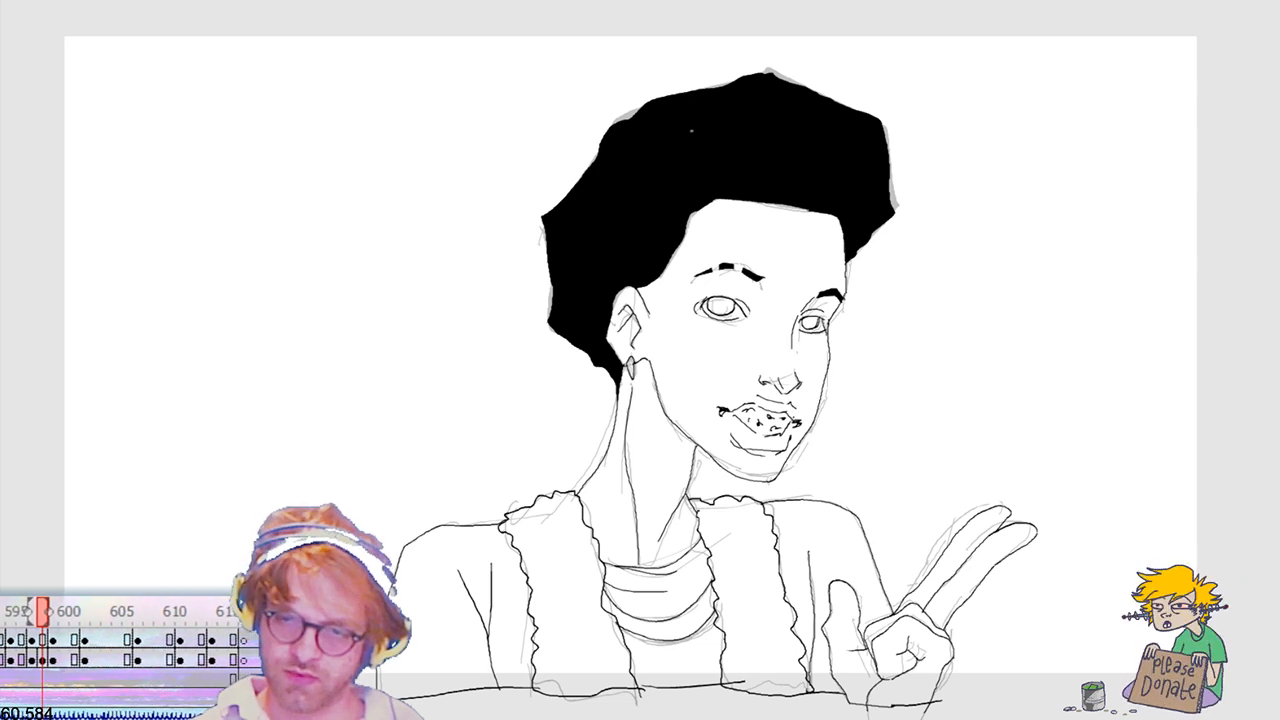
Step: Advance through the frames to the front-facing rough pose with the open mouth and ink its first ruffled collar strip
{"action": "left_click", "coordinate": [16, 660]}
{"action": "key", "text": "period"}
{"action": "key", "text": "period"}
{"action": "key", "text": "period"}
{"action": "key", "text": "period"}
{"action": "key", "text": "period"}
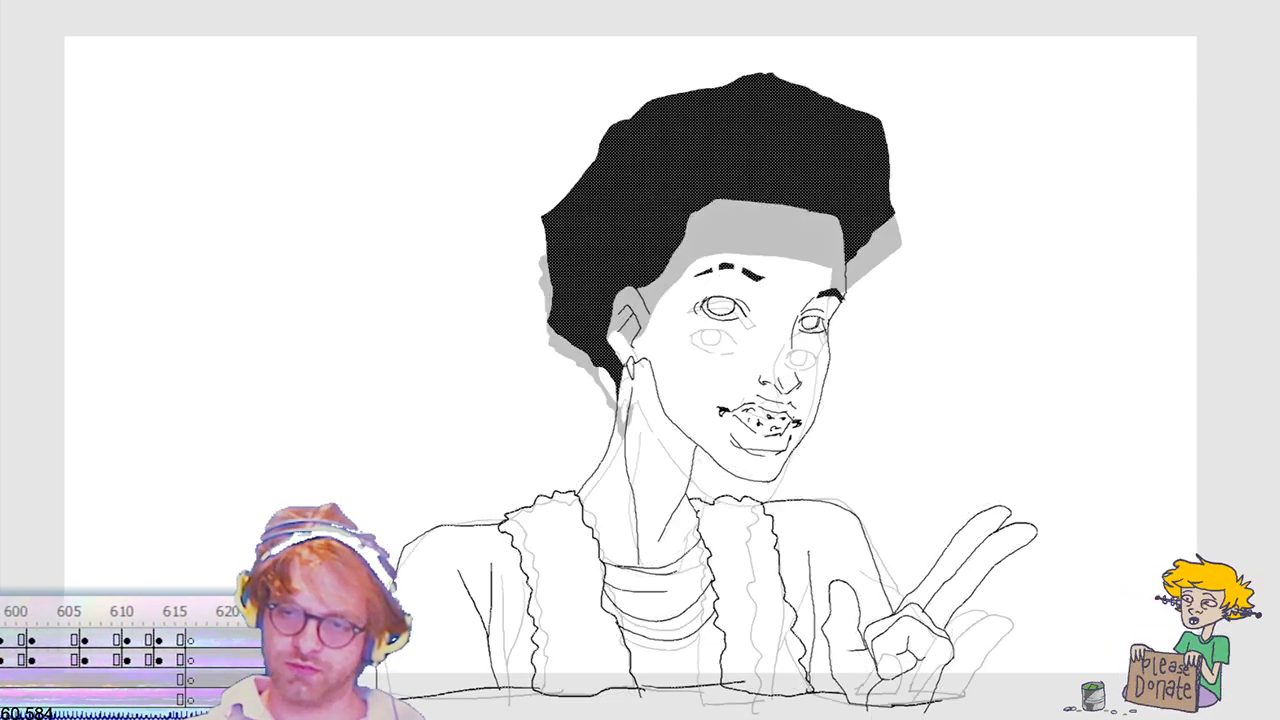
{"action": "key", "text": "period"}
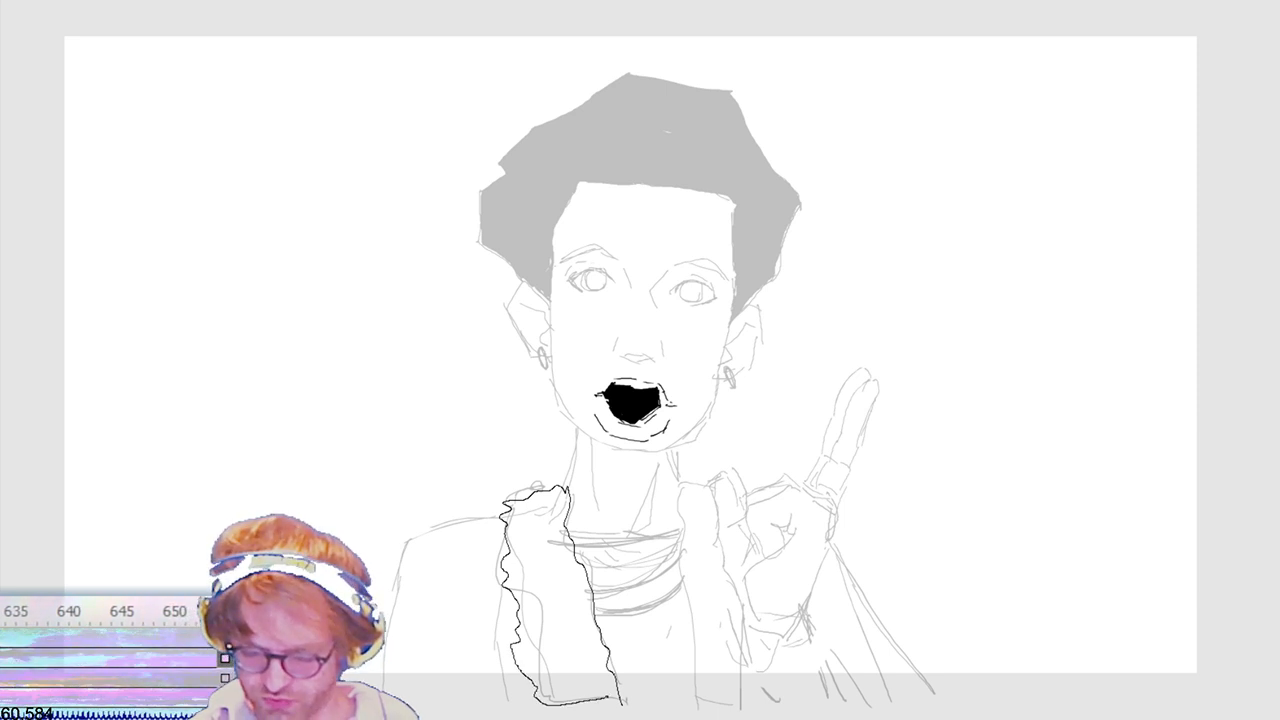
{"action": "left_click_drag", "start_coordinate": [626, 684], "coordinate": [625, 688]}
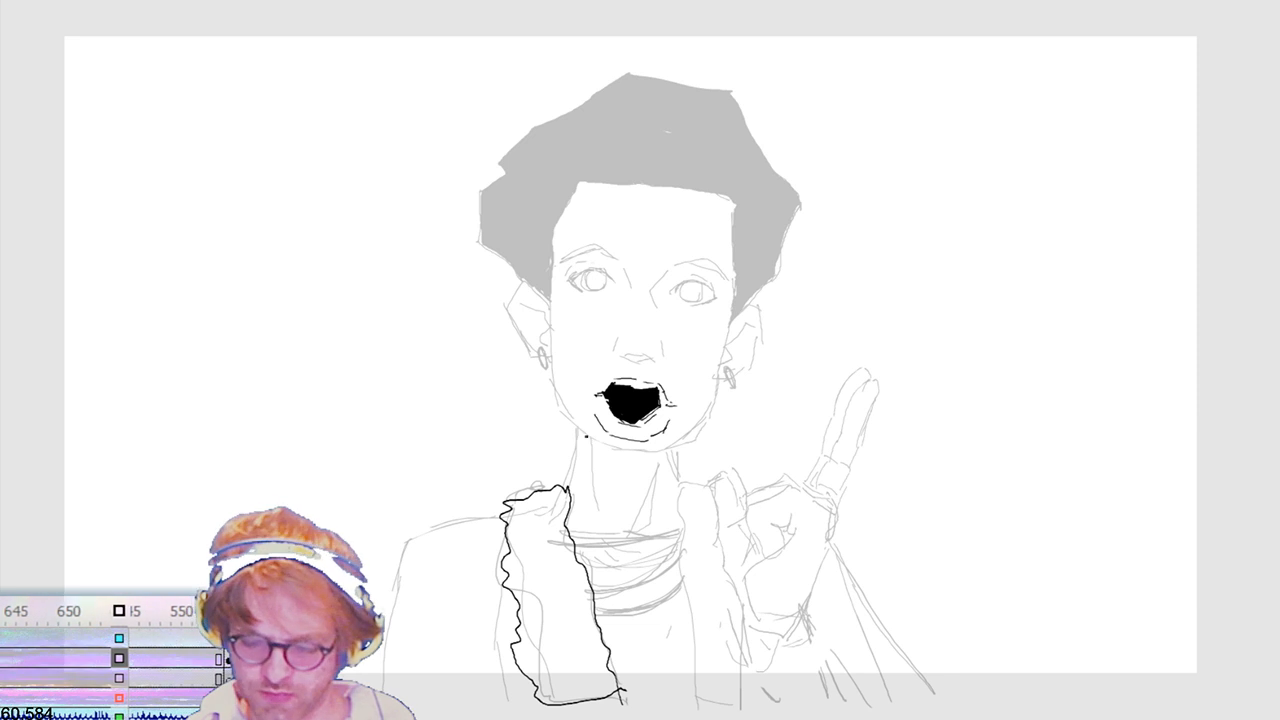
{"action": "key", "text": "ctrl+z"}
{"action": "left_click_drag", "start_coordinate": [626, 462], "coordinate": [588, 442]}
{"action": "key", "text": "ctrl+z"}
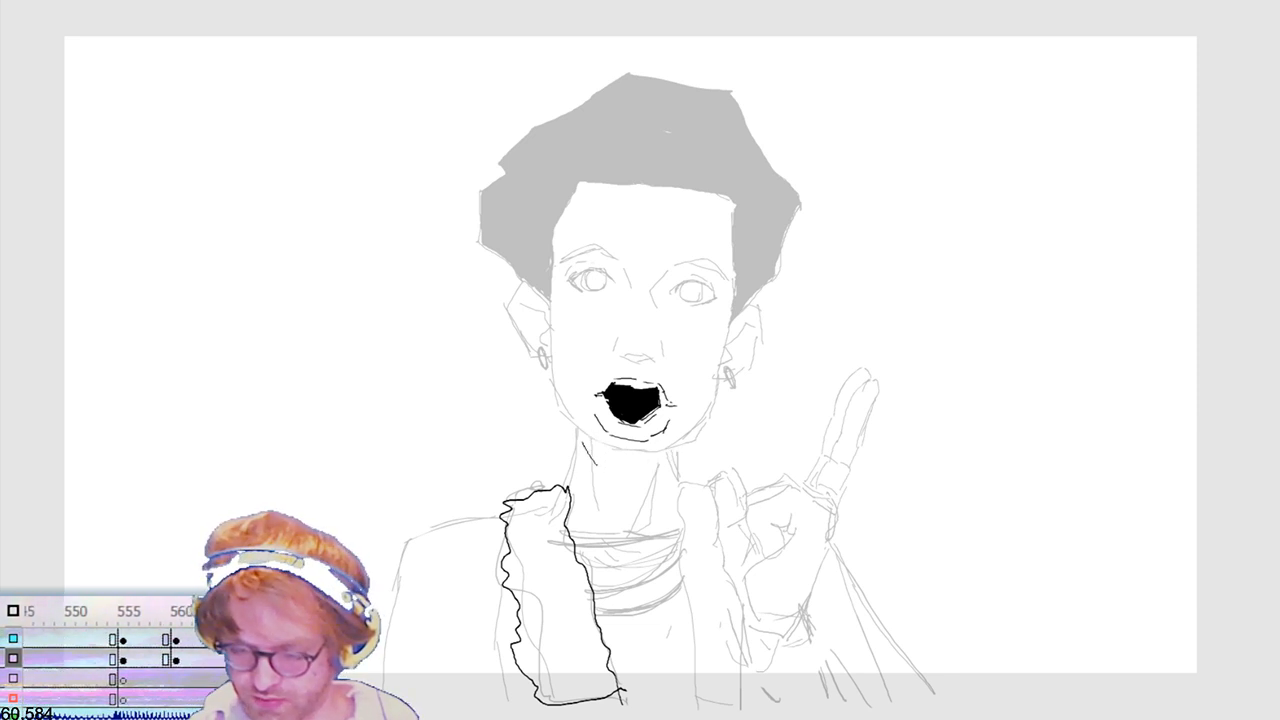
{"action": "key", "text": "ctrl+z"}
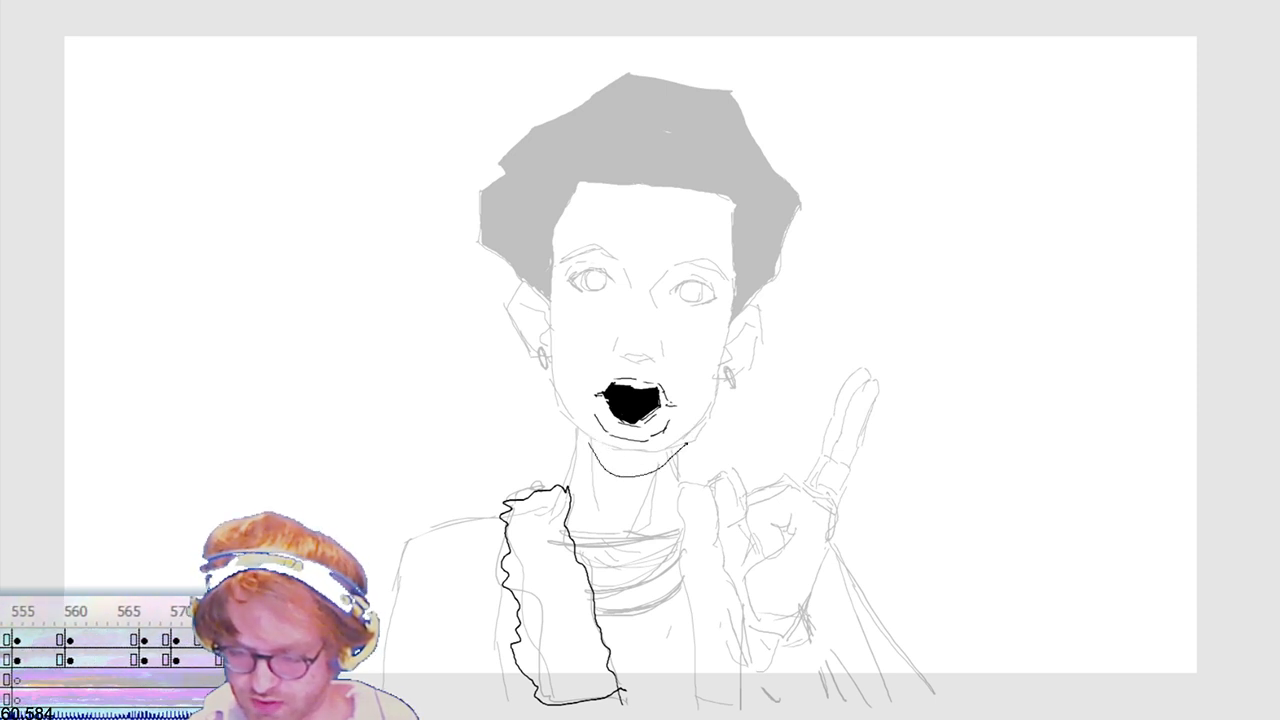
{"action": "left_click_drag", "start_coordinate": [668, 472], "coordinate": [718, 380]}
{"action": "key", "text": "ctrl+z"}
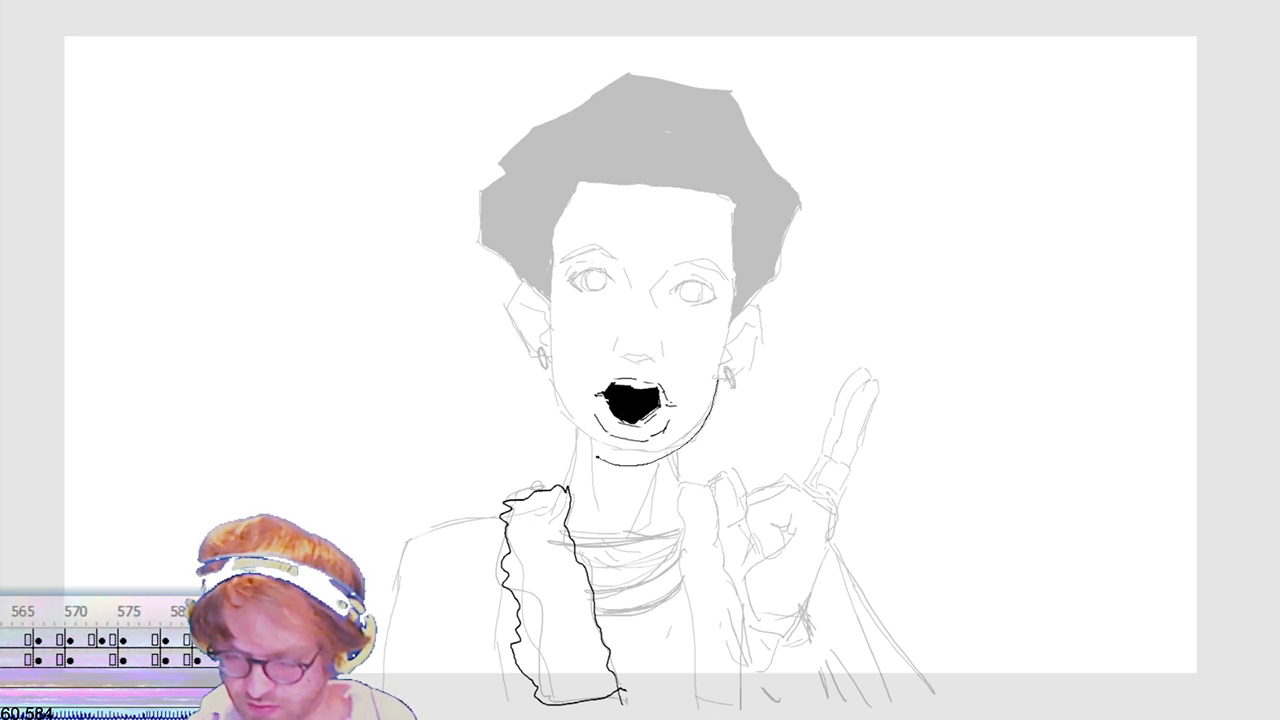
{"action": "left_click_drag", "start_coordinate": [597, 457], "coordinate": [592, 454]}
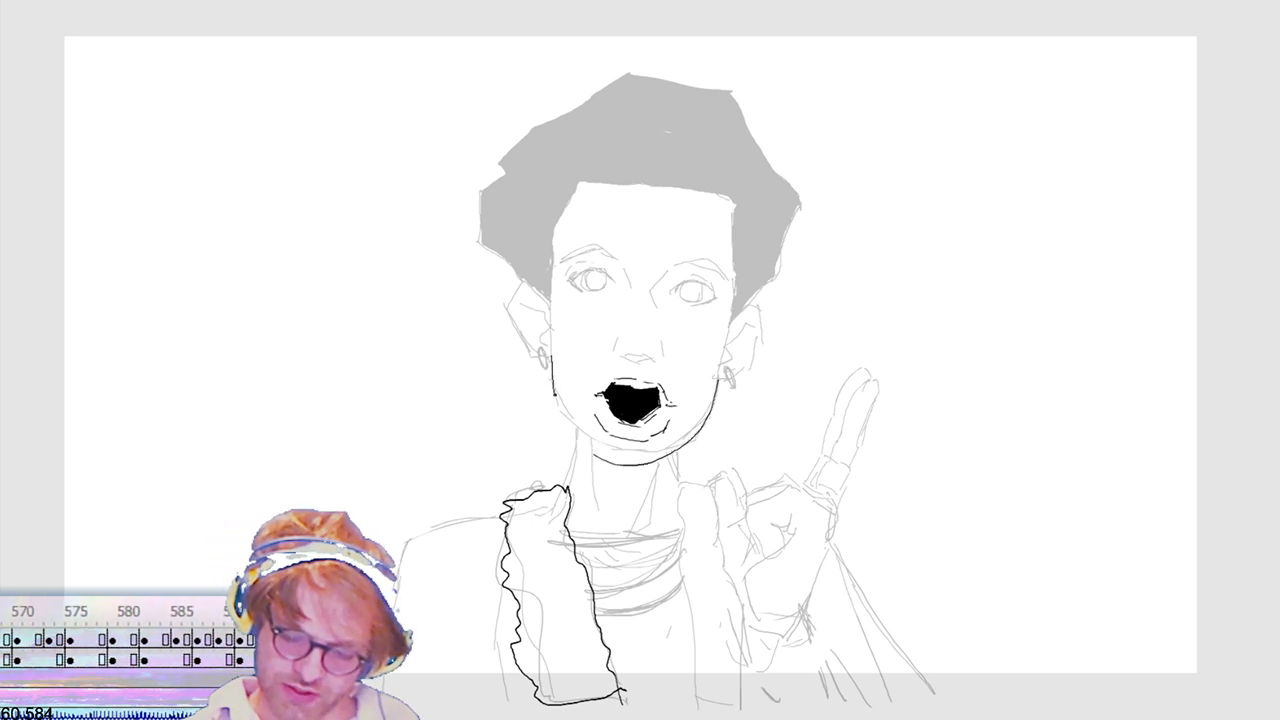
{"action": "left_click_drag", "start_coordinate": [603, 459], "coordinate": [617, 467]}
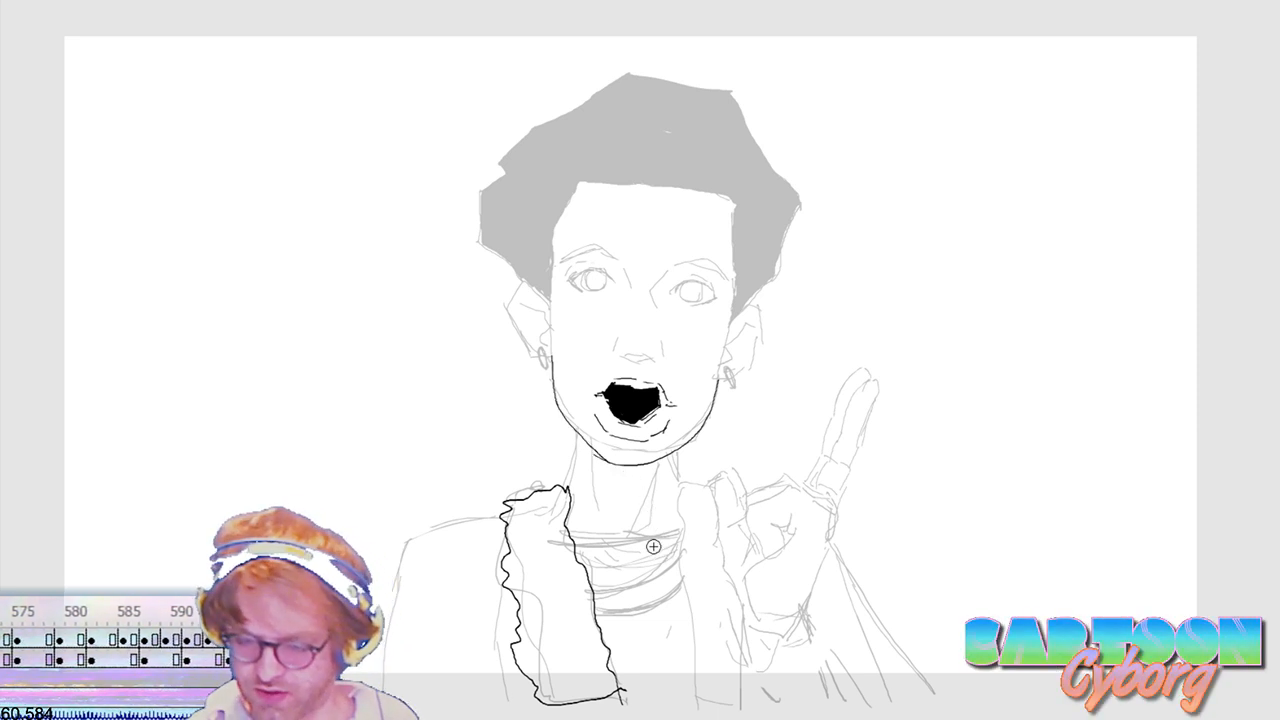
{"action": "key", "text": "ctrl+z"}
{"action": "key", "text": "ctrl+z"}
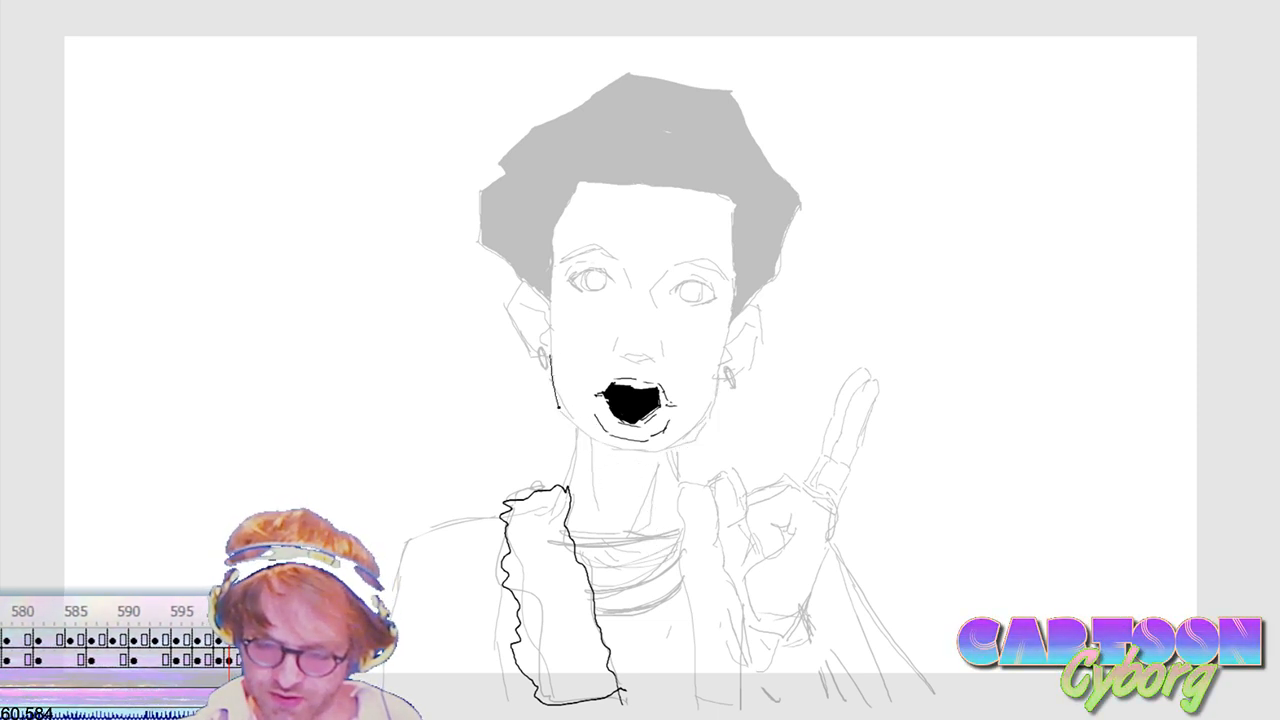
Step: Ink the jawline from ear to ear and both ears with their earrings, undoing and redrawing uneven strokes
{"action": "left_click_drag", "start_coordinate": [550, 356], "coordinate": [620, 466]}
{"action": "key", "text": "ctrl+z"}
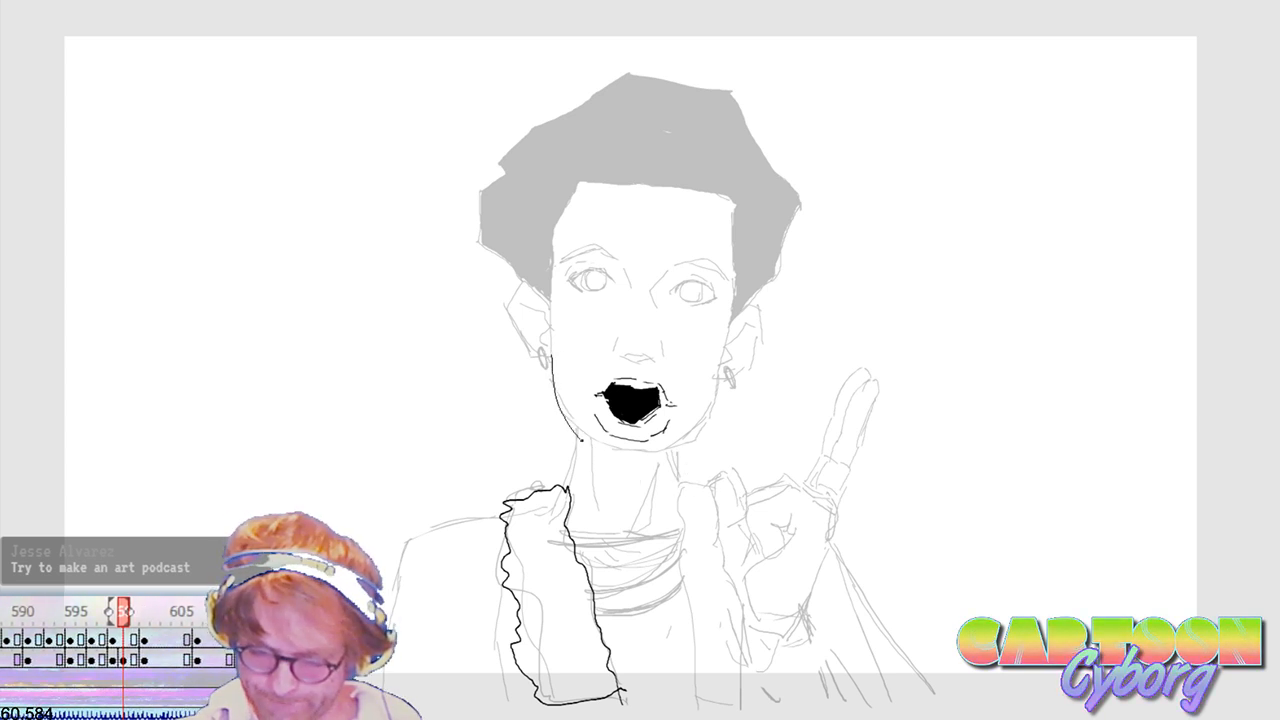
{"action": "mouse_move", "coordinate": [552, 354]}
{"action": "left_mouse_down"}
{"action": "mouse_move", "coordinate": [648, 465]}
{"action": "mouse_move", "coordinate": [705, 412]}
{"action": "mouse_move", "coordinate": [650, 461]}
{"action": "left_mouse_up"}
{"action": "key", "text": "ctrl+z"}
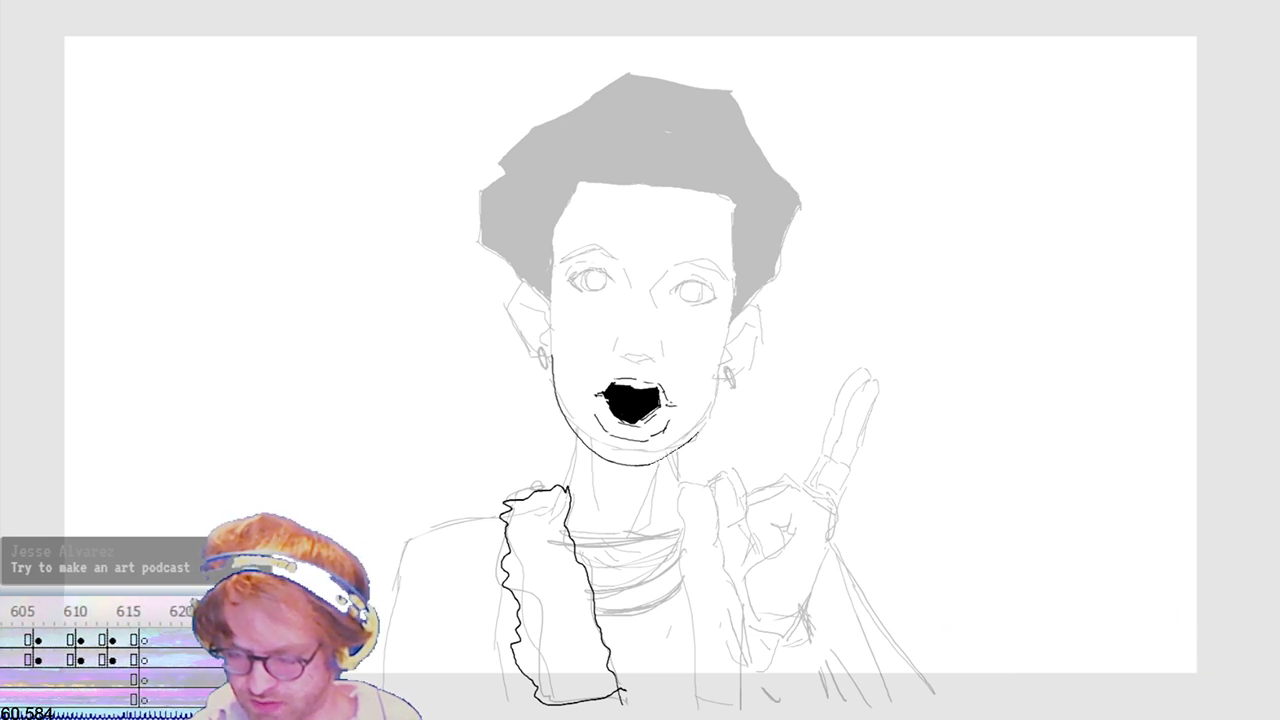
{"action": "key", "text": "ctrl+z"}
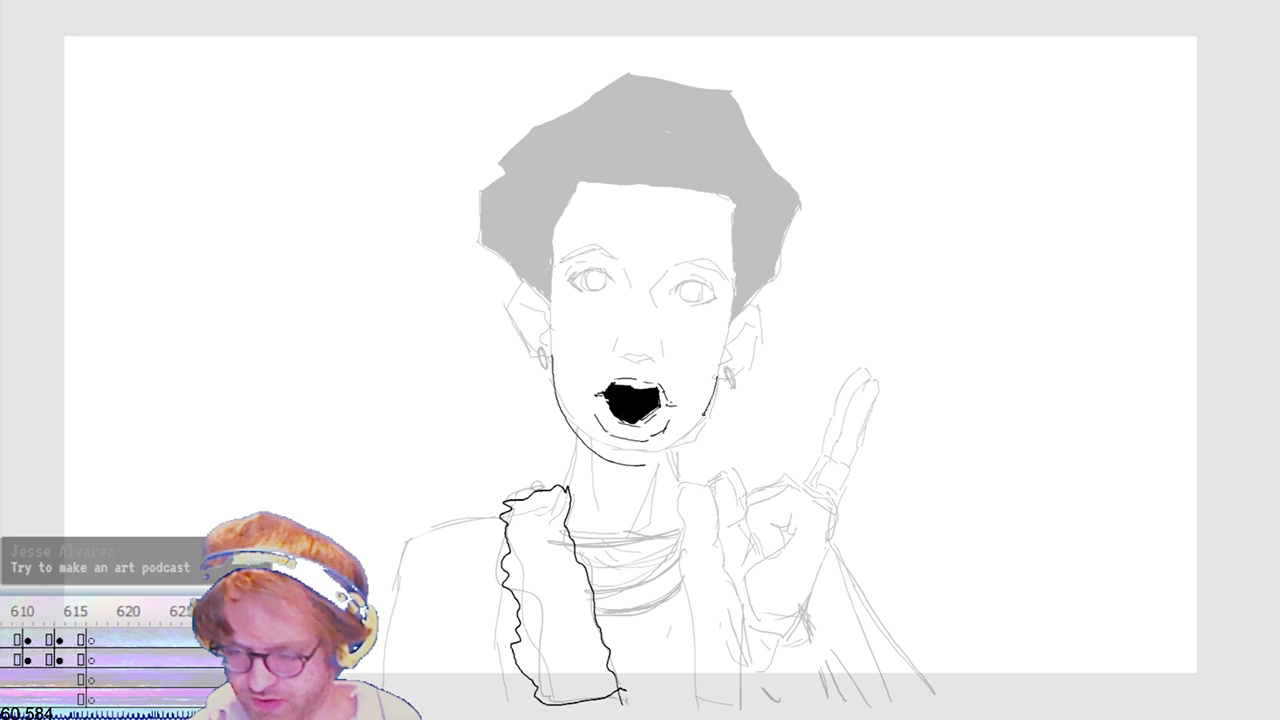
{"action": "left_click_drag", "start_coordinate": [694, 426], "coordinate": [716, 384]}
{"action": "key", "text": "ctrl+z"}
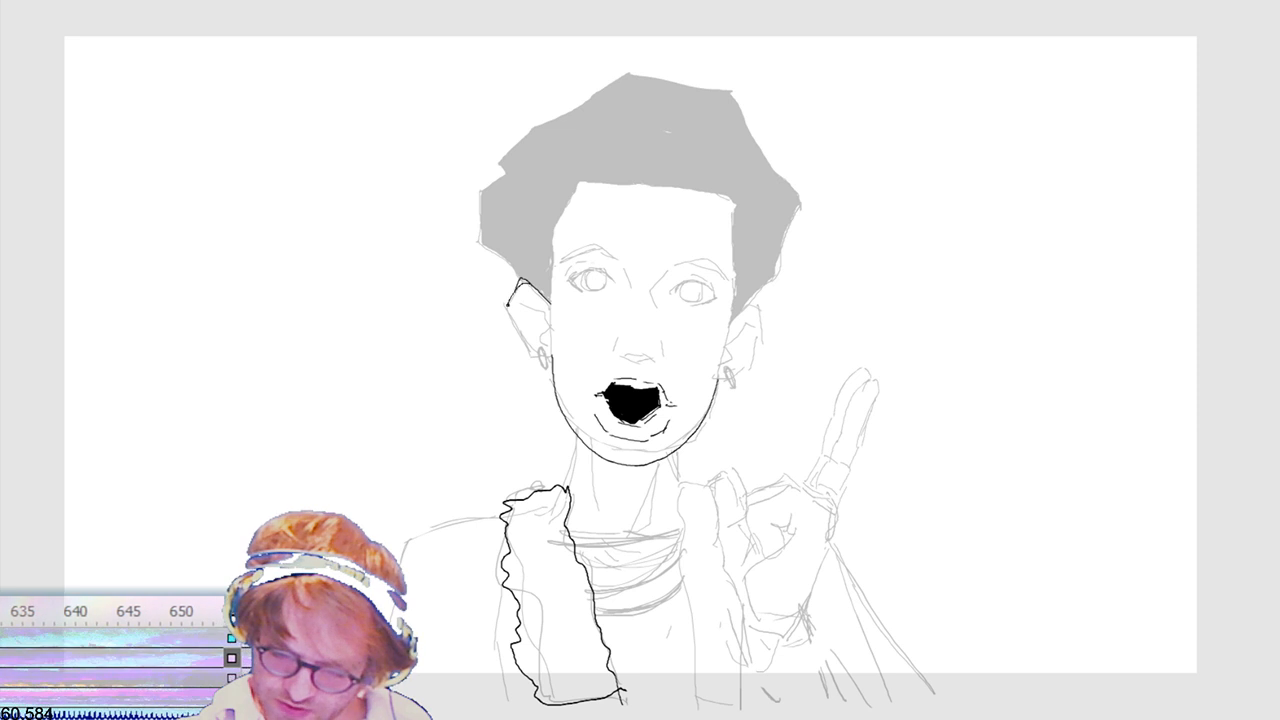
{"action": "key", "text": "ctrl+z"}
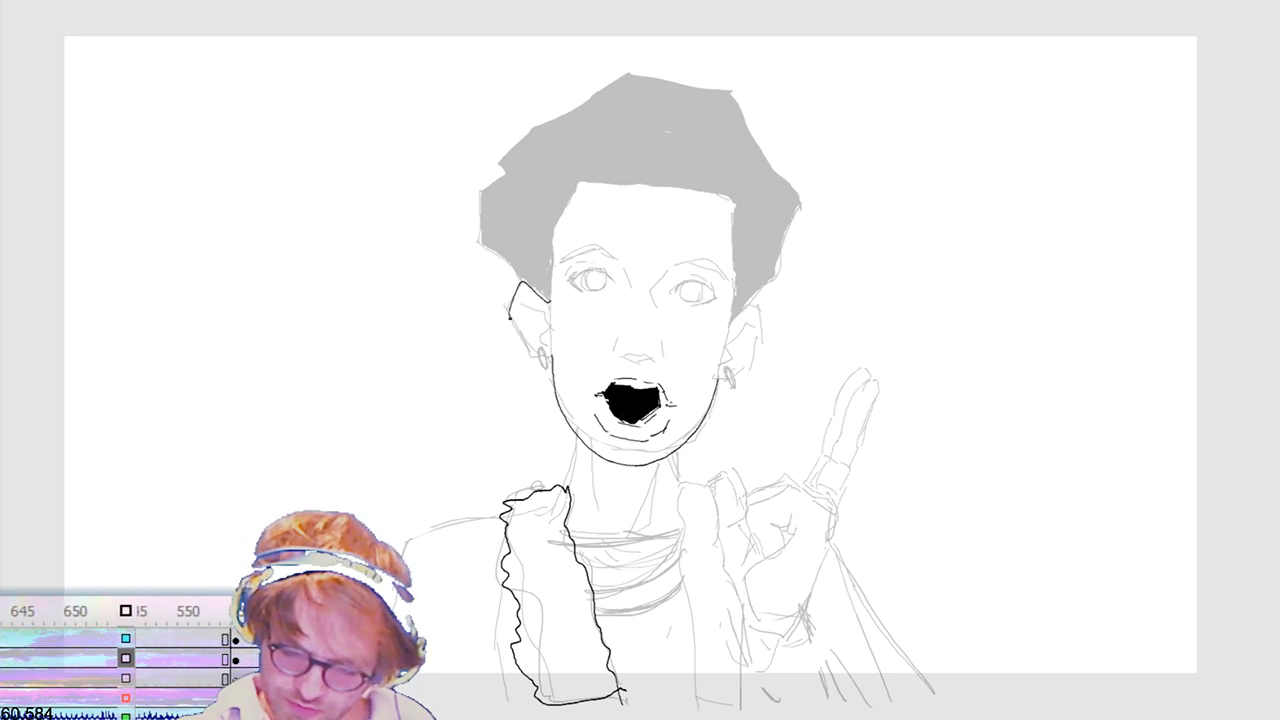
{"action": "left_click_drag", "start_coordinate": [508, 318], "coordinate": [531, 358]}
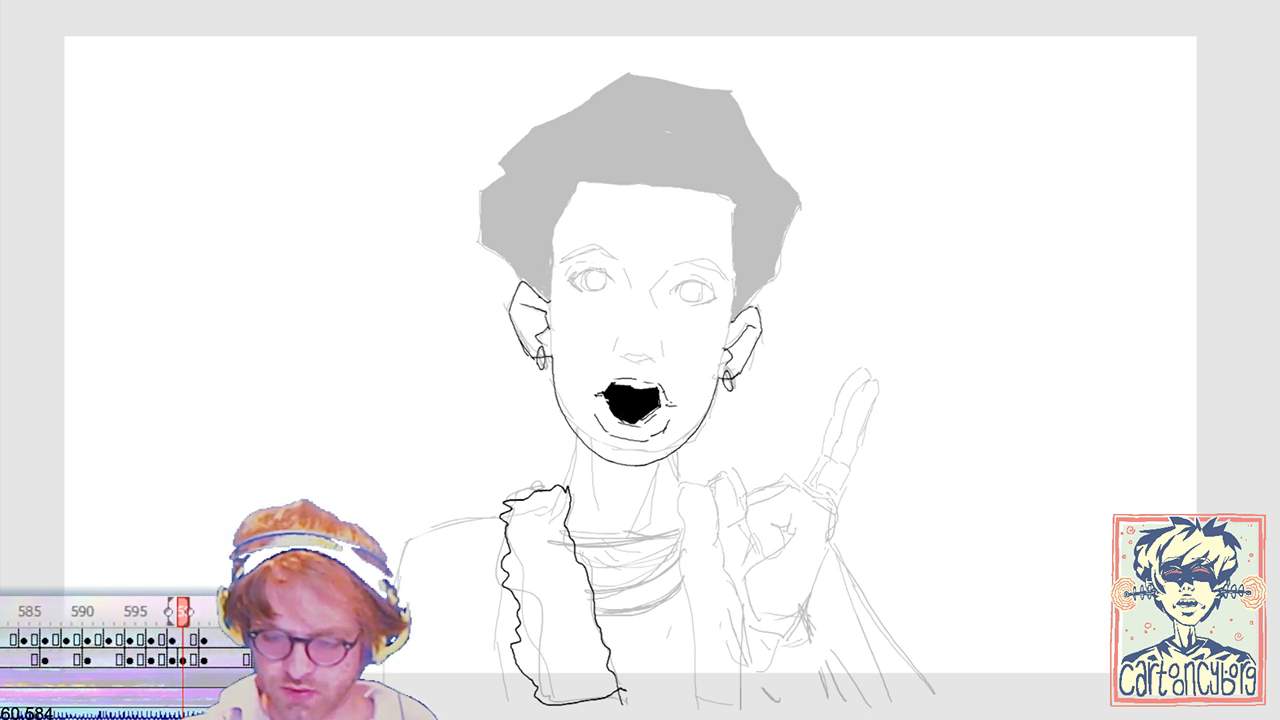
Step: Outline the hairline and hair and fill the hair solid black, and ink the eyes, nose and black eyebrows
{"action": "mouse_move", "coordinate": [555, 252]}
{"action": "left_mouse_down"}
{"action": "mouse_move", "coordinate": [578, 184]}
{"action": "mouse_move", "coordinate": [712, 192]}
{"action": "left_mouse_up"}
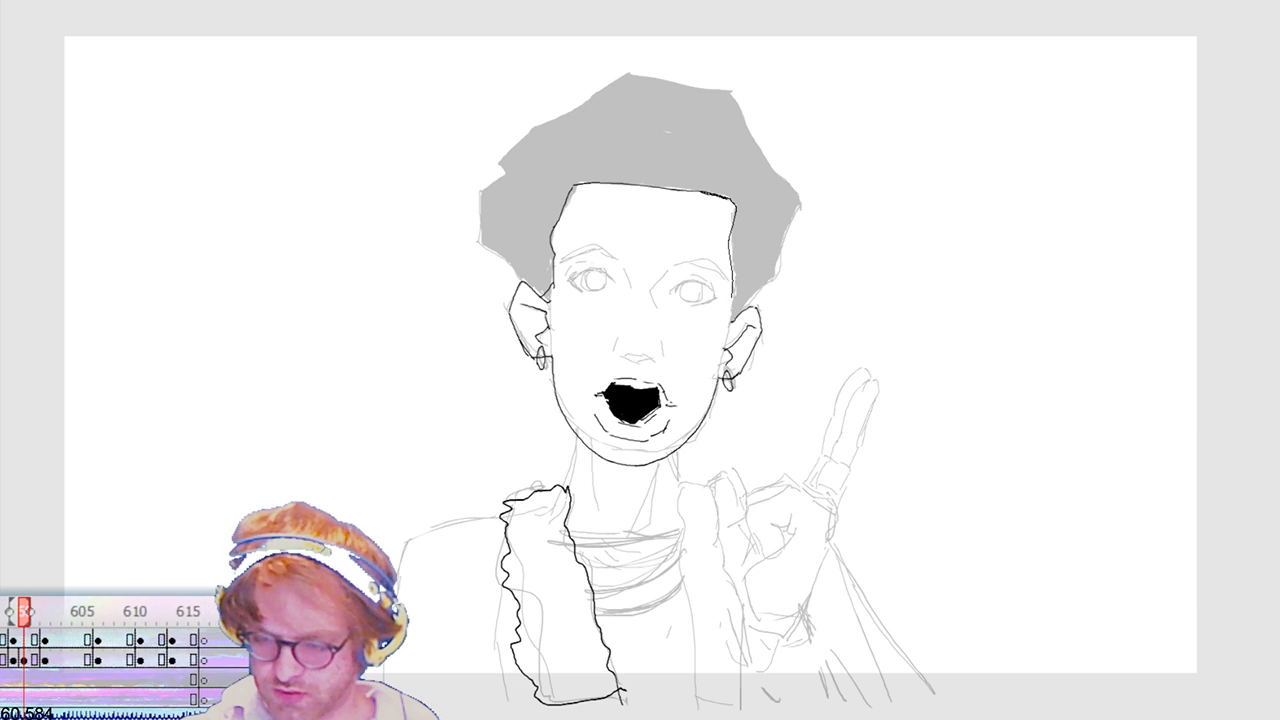
{"action": "left_click_drag", "start_coordinate": [712, 192], "coordinate": [740, 312]}
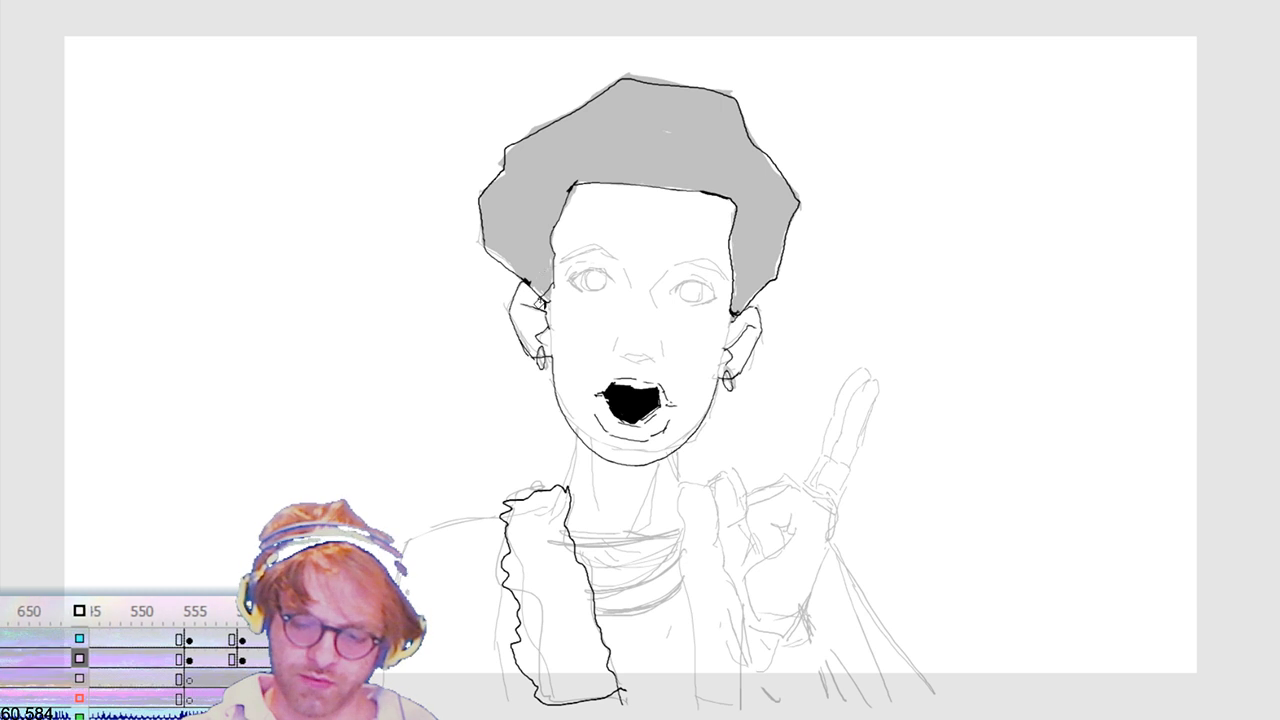
{"action": "left_click", "coordinate": [538, 290]}
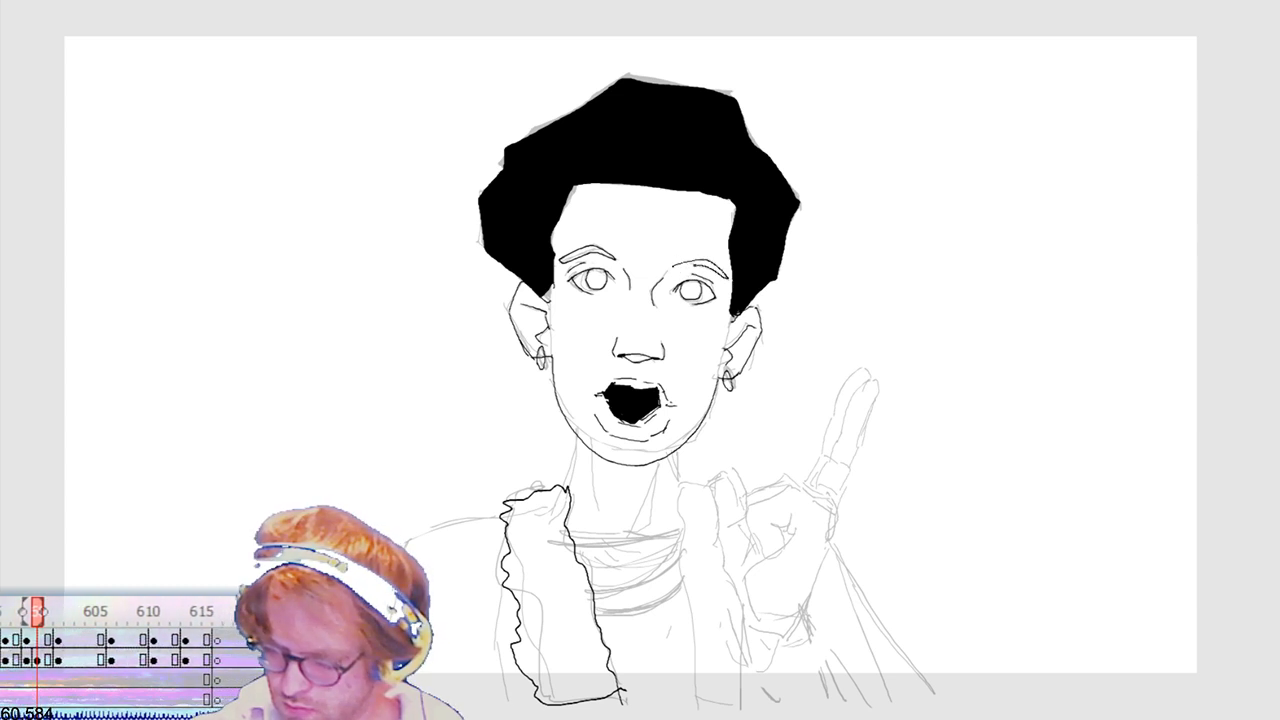
{"action": "mouse_move", "coordinate": [560, 261]}
{"action": "left_mouse_down"}
{"action": "mouse_move", "coordinate": [612, 249]}
{"action": "mouse_move", "coordinate": [728, 274]}
{"action": "left_mouse_up"}
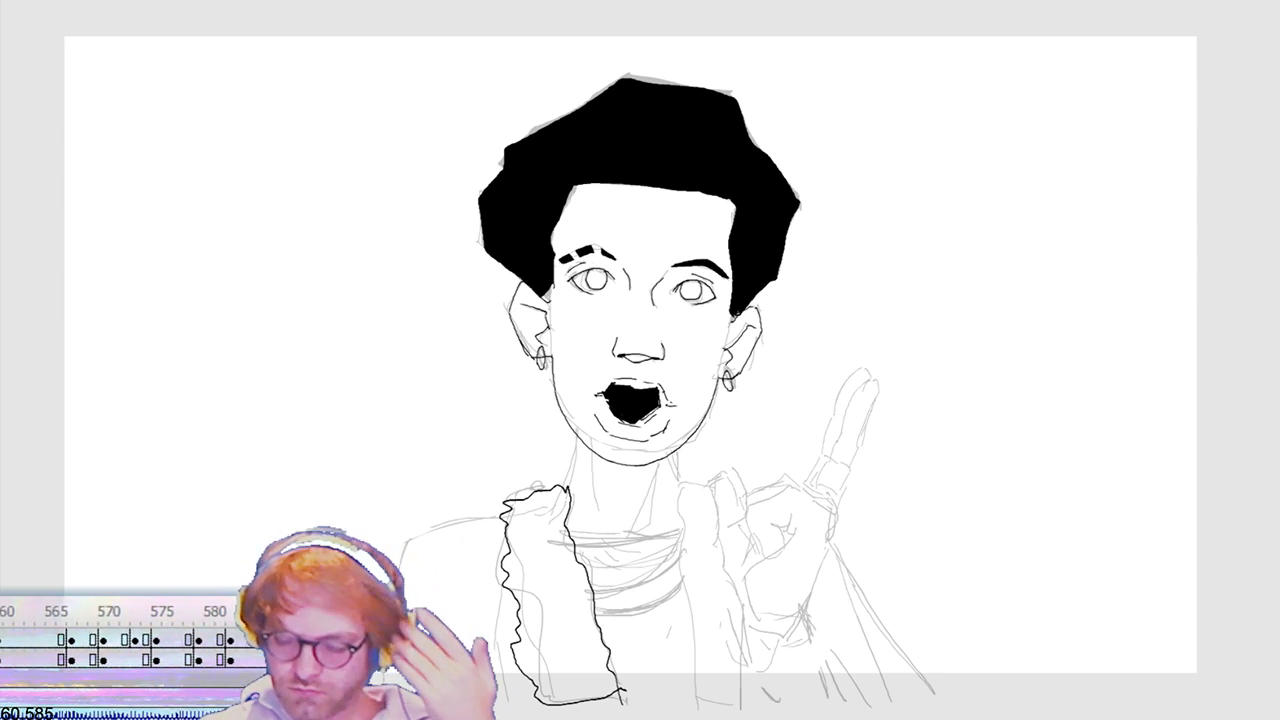
Step: Ink the shoulder and sleeve with its folds on the lowered-arm side, plus the bottom line of the jacket
{"action": "left_click_drag", "start_coordinate": [486, 558], "coordinate": [498, 657]}
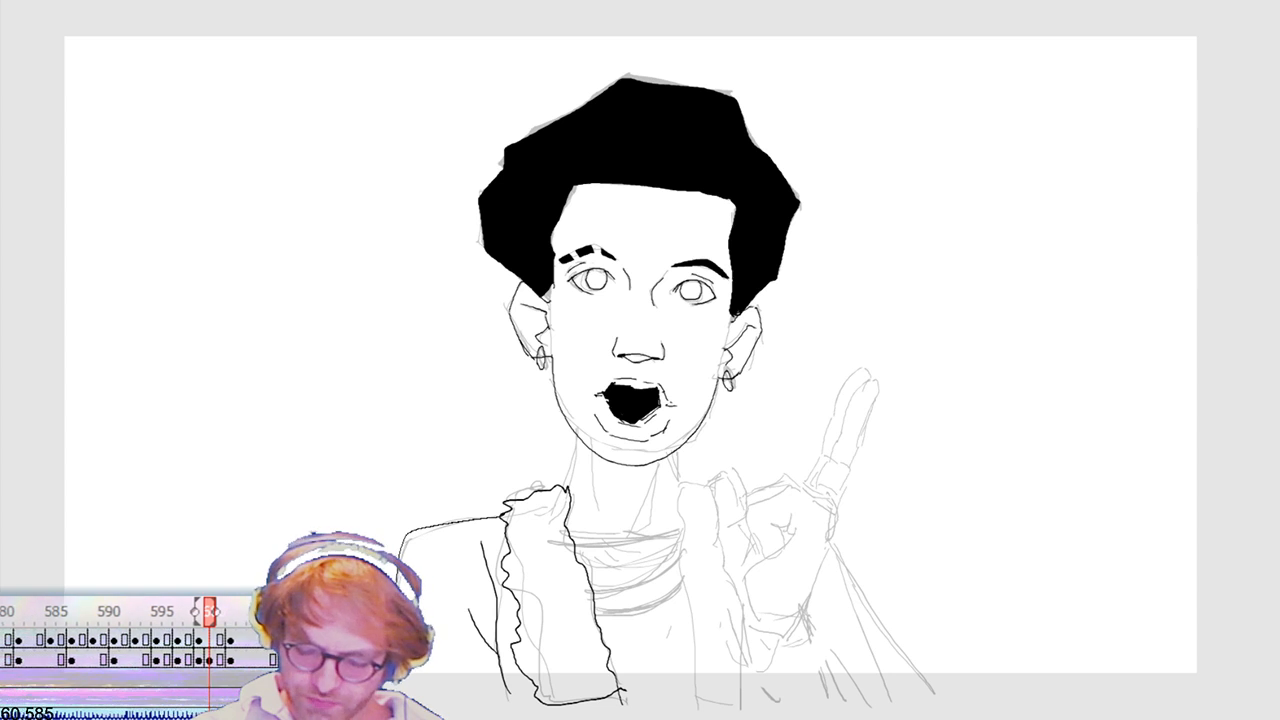
{"action": "left_click_drag", "start_coordinate": [508, 700], "coordinate": [678, 700]}
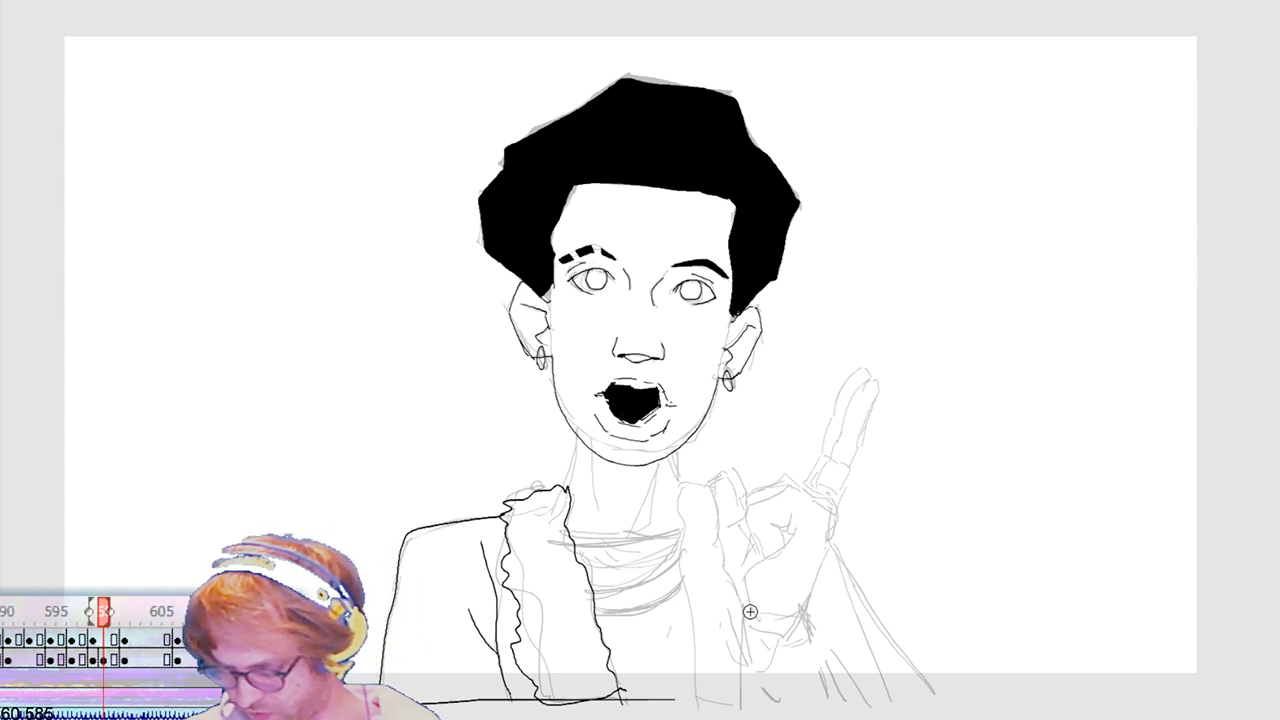
Step: Ink the raised hand with its thumb, curled fingers and two extended fingers, and add the ruffled cuff at the wrist
{"action": "left_click_drag", "start_coordinate": [749, 614], "coordinate": [727, 589]}
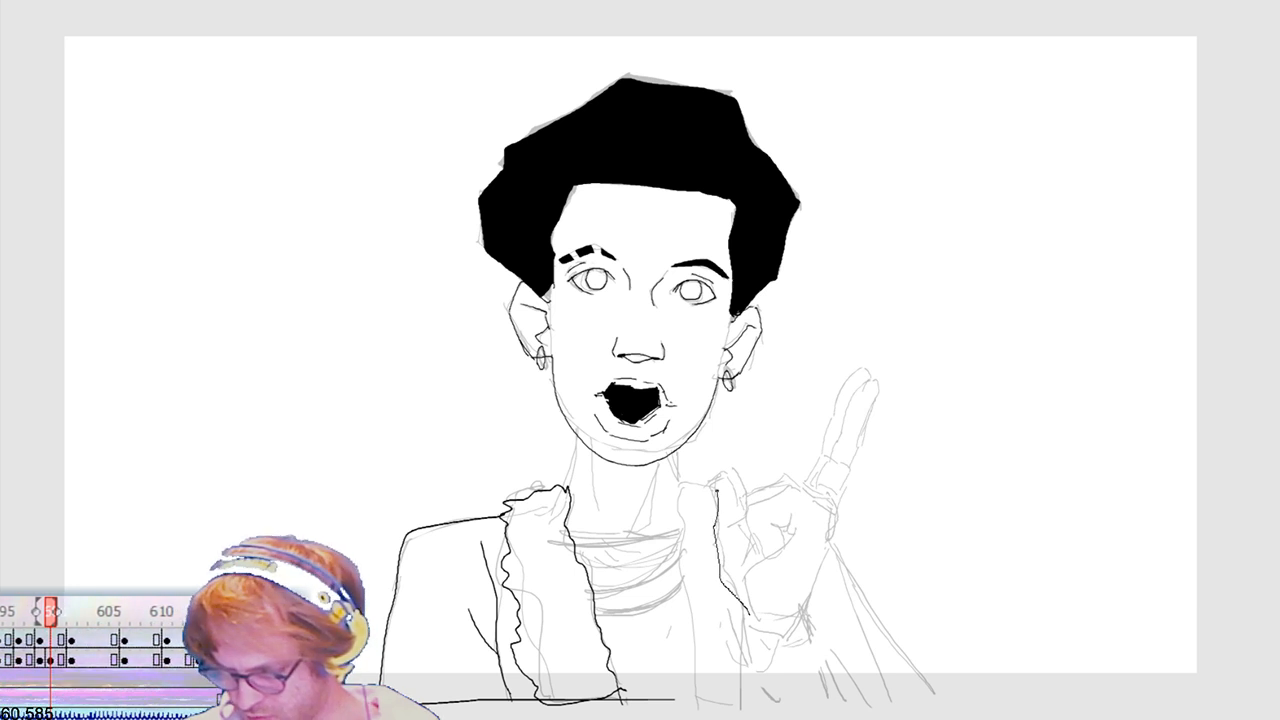
{"action": "left_click_drag", "start_coordinate": [716, 486], "coordinate": [748, 612]}
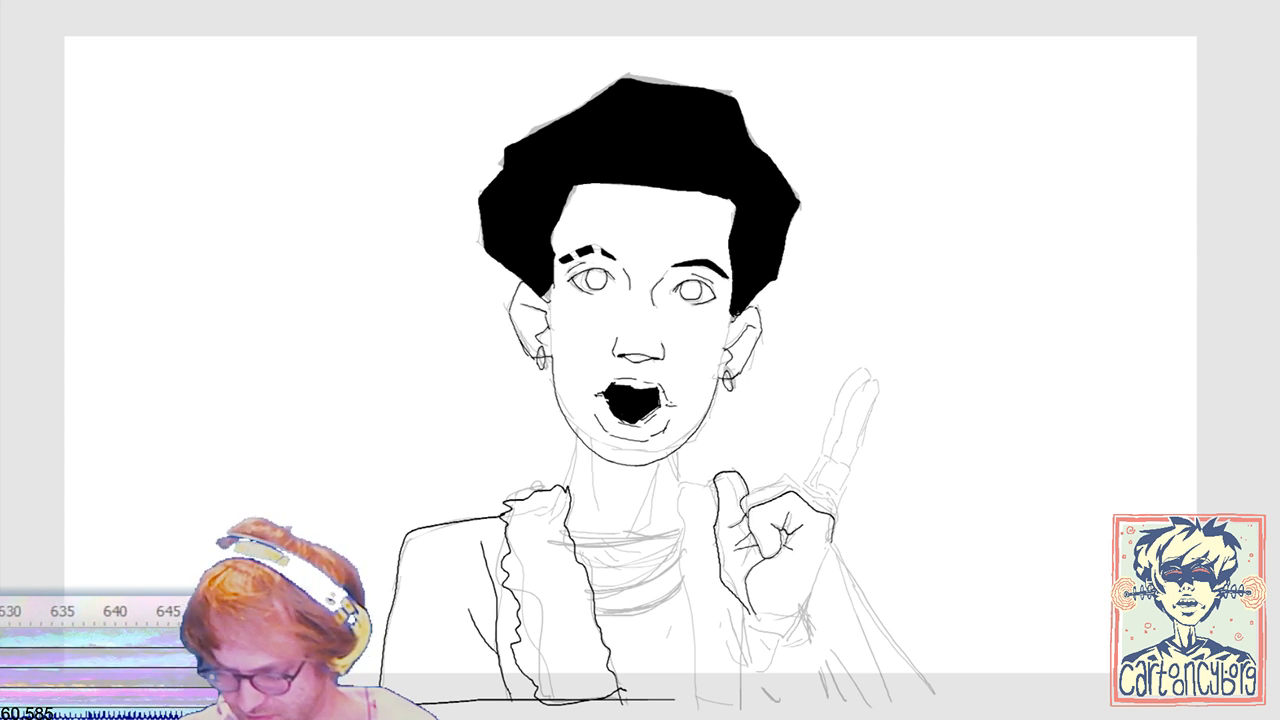
{"action": "left_click_drag", "start_coordinate": [742, 480], "coordinate": [836, 516]}
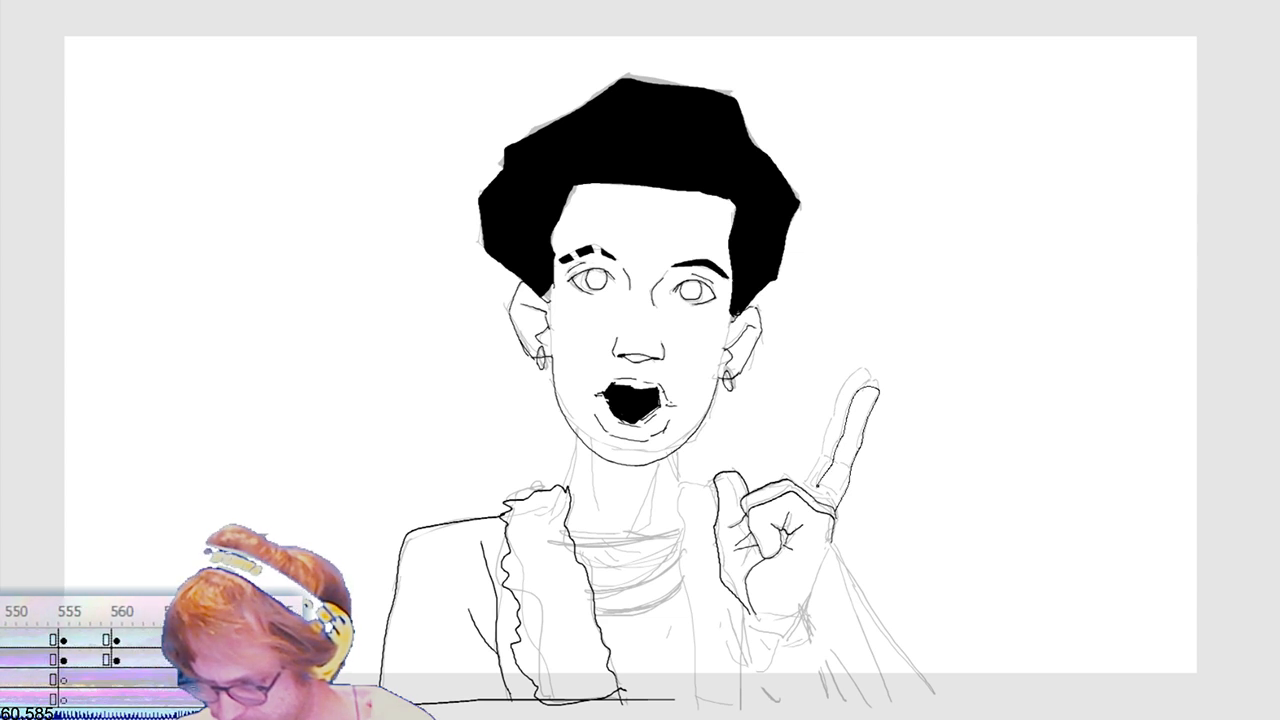
{"action": "key", "text": "ctrl+z"}
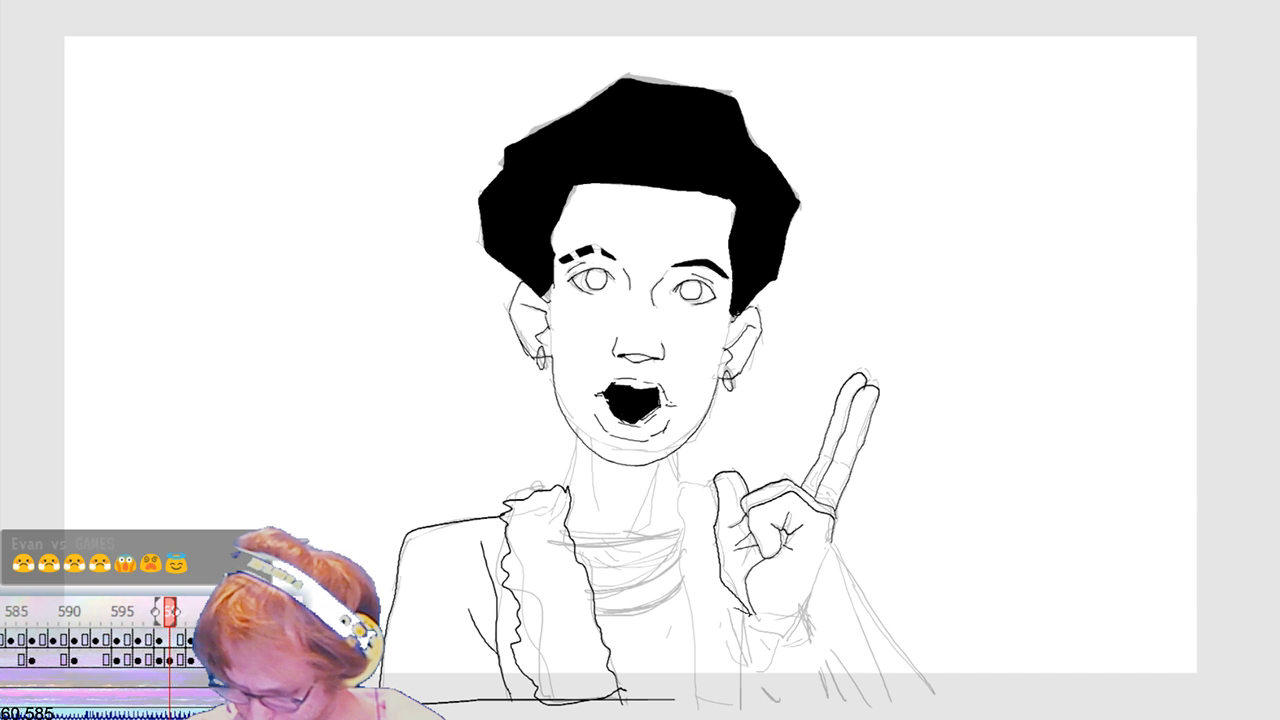
{"action": "left_click_drag", "start_coordinate": [730, 678], "coordinate": [812, 664]}
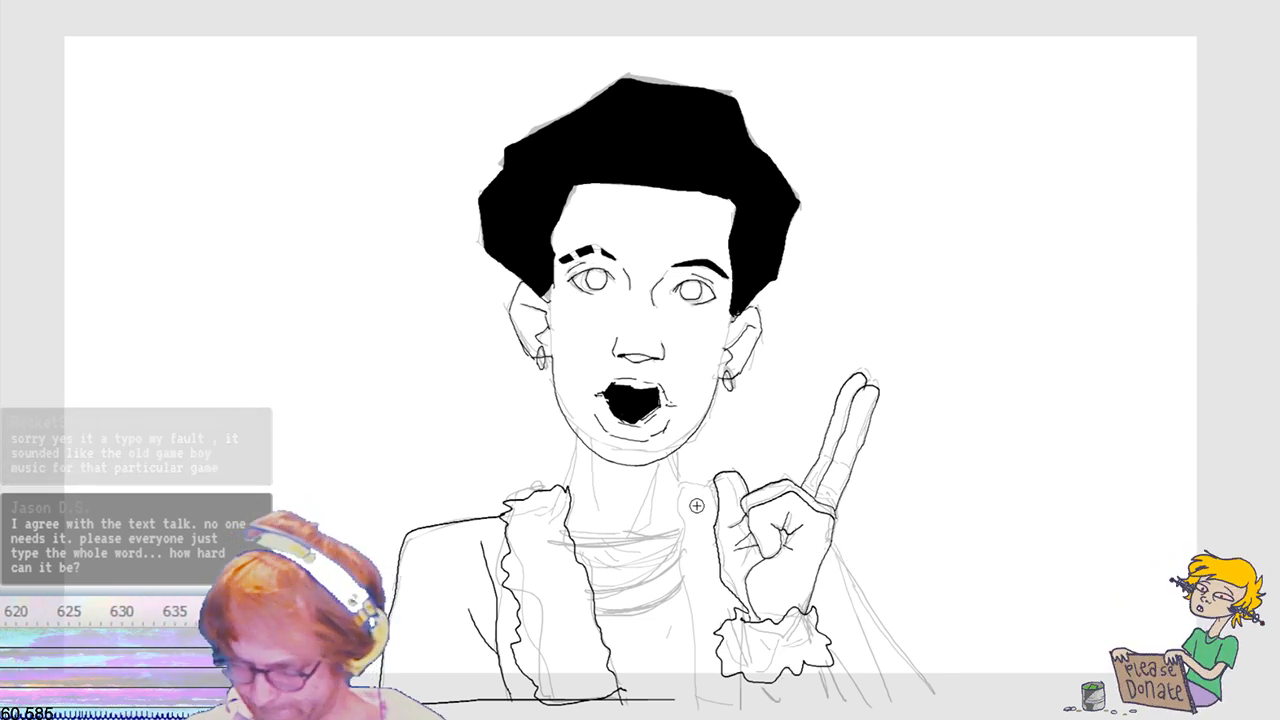
Step: Ink the neck, neckline and second ruffled collar strip, and complete the raised arm's sleeve, redrawing its outer edge
{"action": "left_click_drag", "start_coordinate": [682, 515], "coordinate": [700, 703]}
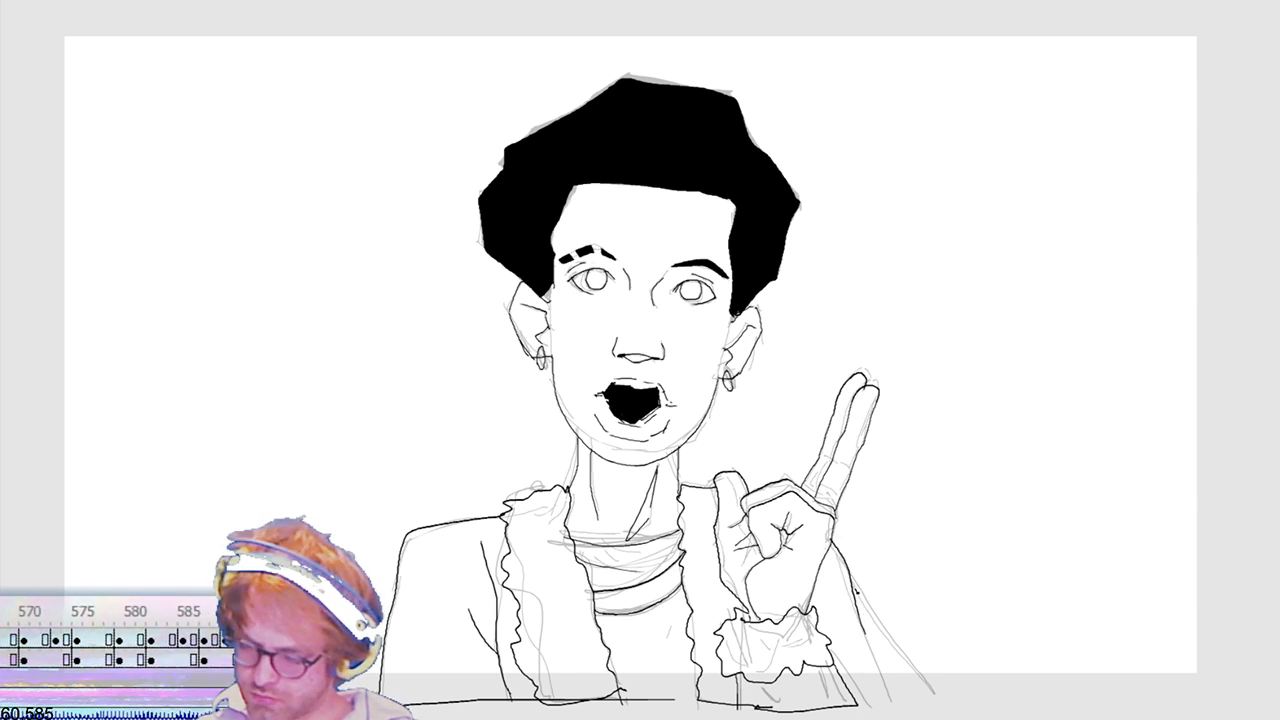
{"action": "left_click_drag", "start_coordinate": [855, 591], "coordinate": [938, 704]}
{"action": "key", "text": "ctrl+z"}
{"action": "mouse_move", "coordinate": [855, 592]}
{"action": "left_mouse_down"}
{"action": "mouse_move", "coordinate": [928, 703]}
{"action": "mouse_move", "coordinate": [830, 704]}
{"action": "left_mouse_up"}
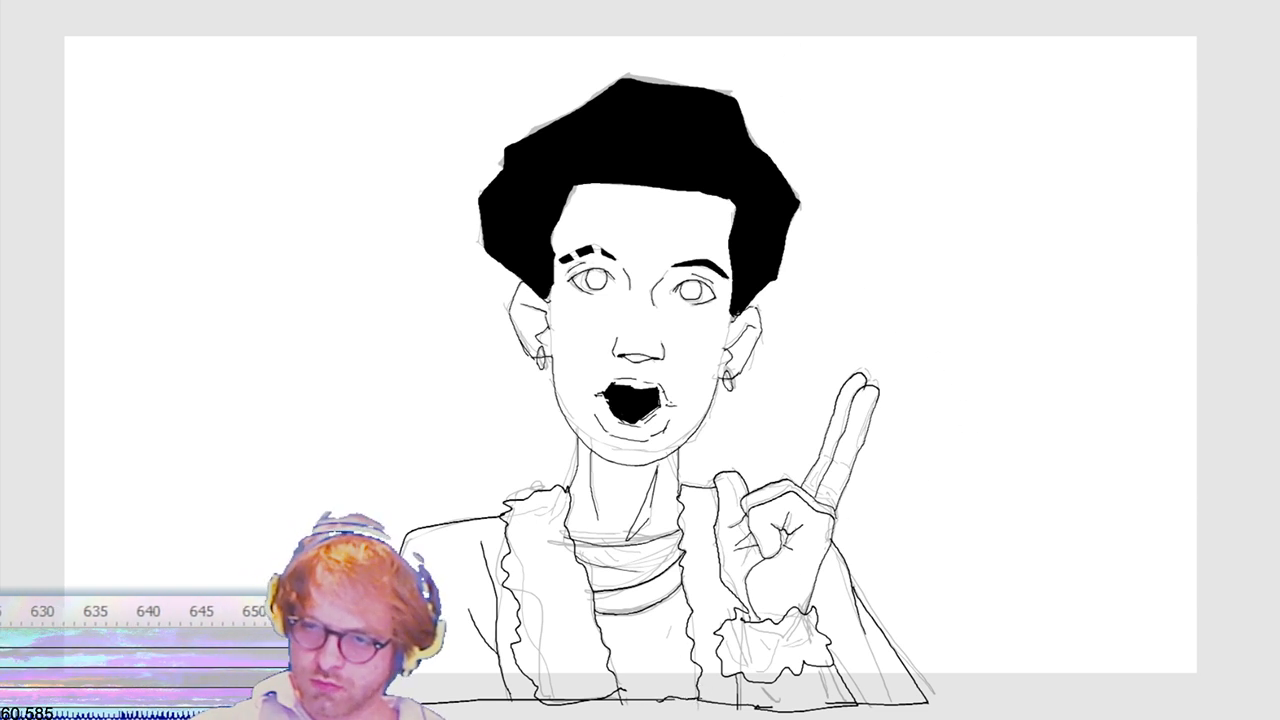
Step: Advance to the tilted-head rough pose with the outstretched two-finger hand and ink the opposite shoulder and sleeve with fabric folds
{"action": "left_click", "coordinate": [812, 1]}
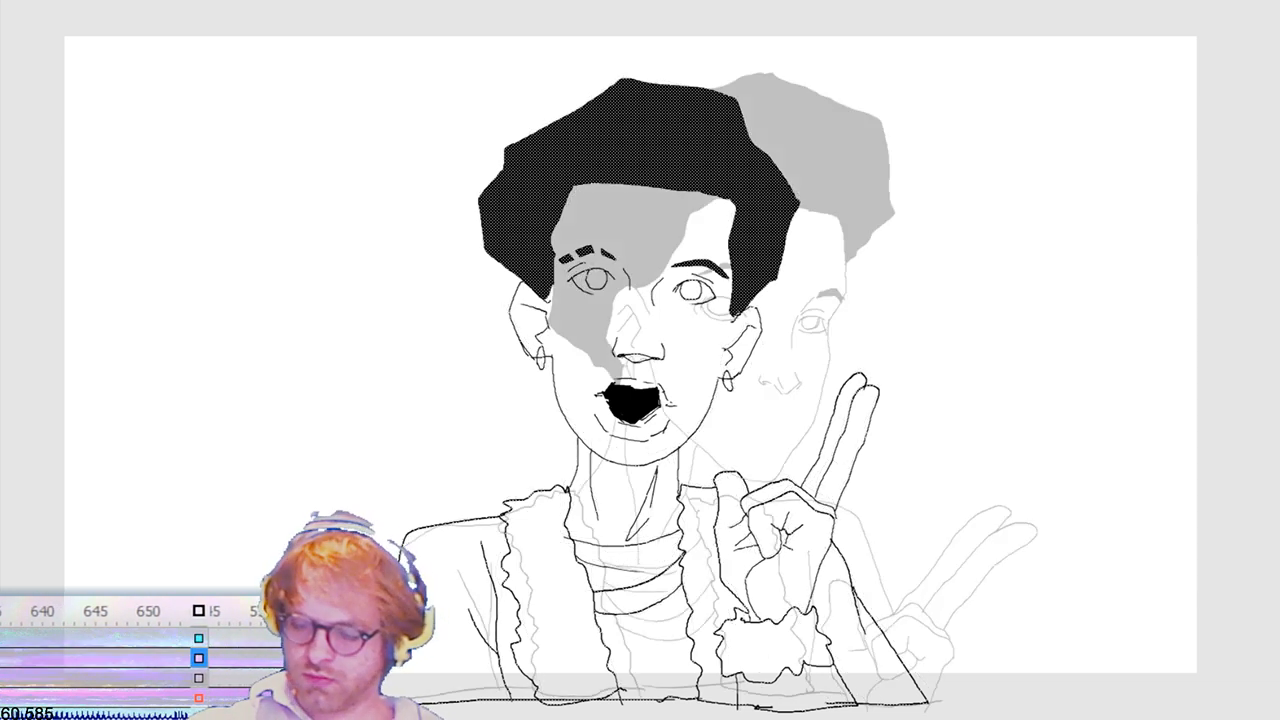
{"action": "key", "text": "period"}
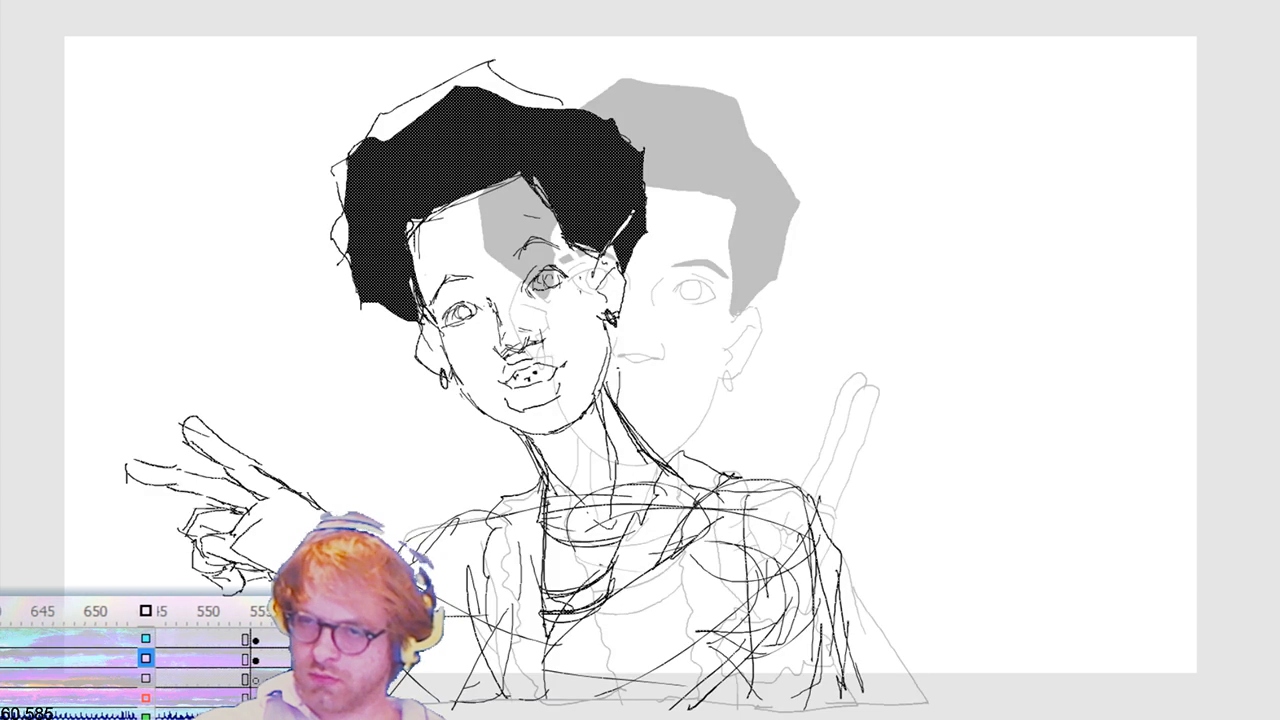
{"action": "key", "text": "period"}
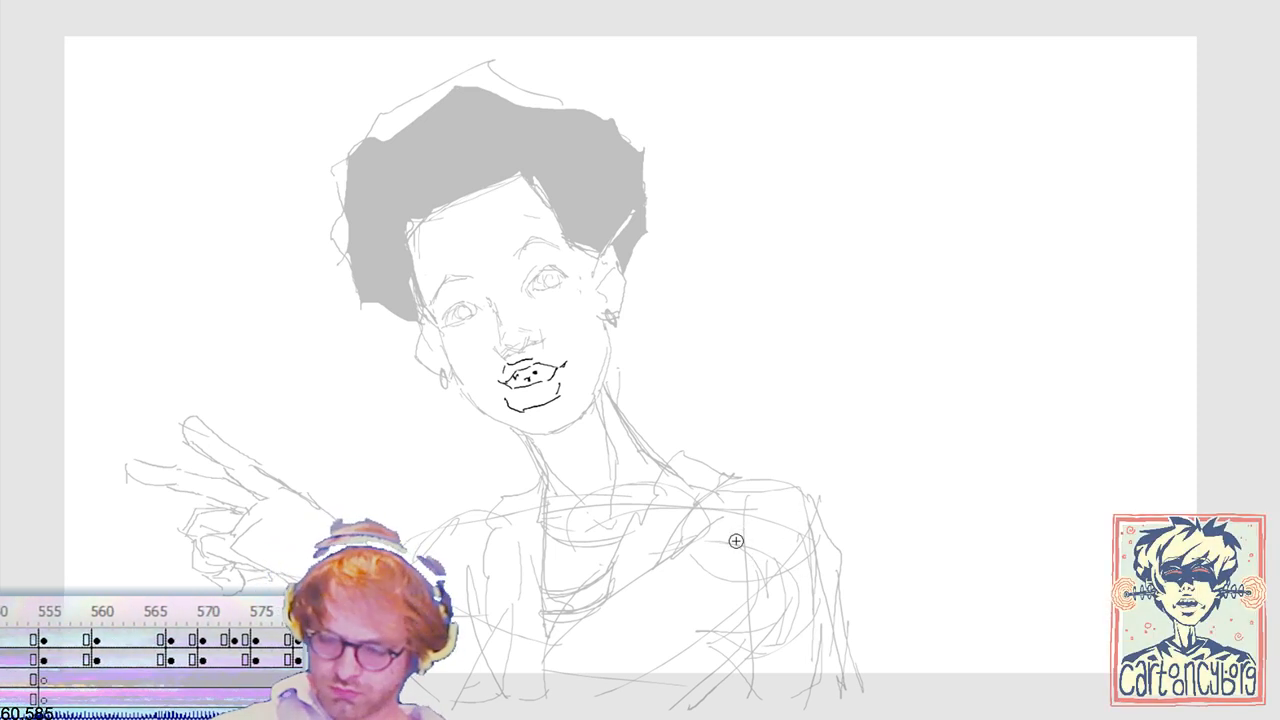
{"action": "left_click_drag", "start_coordinate": [723, 517], "coordinate": [687, 549]}
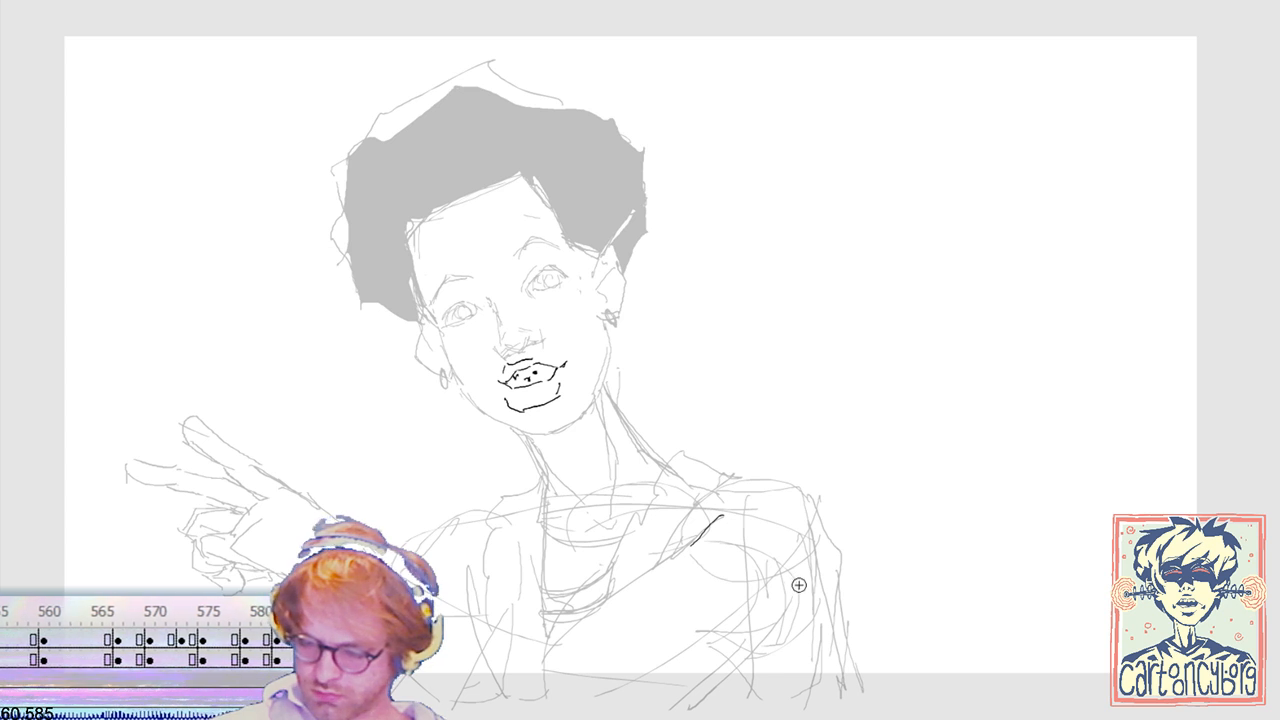
{"action": "mouse_move", "coordinate": [791, 567]}
{"action": "left_mouse_down"}
{"action": "mouse_move", "coordinate": [774, 618]}
{"action": "mouse_move", "coordinate": [758, 563]}
{"action": "left_mouse_up"}
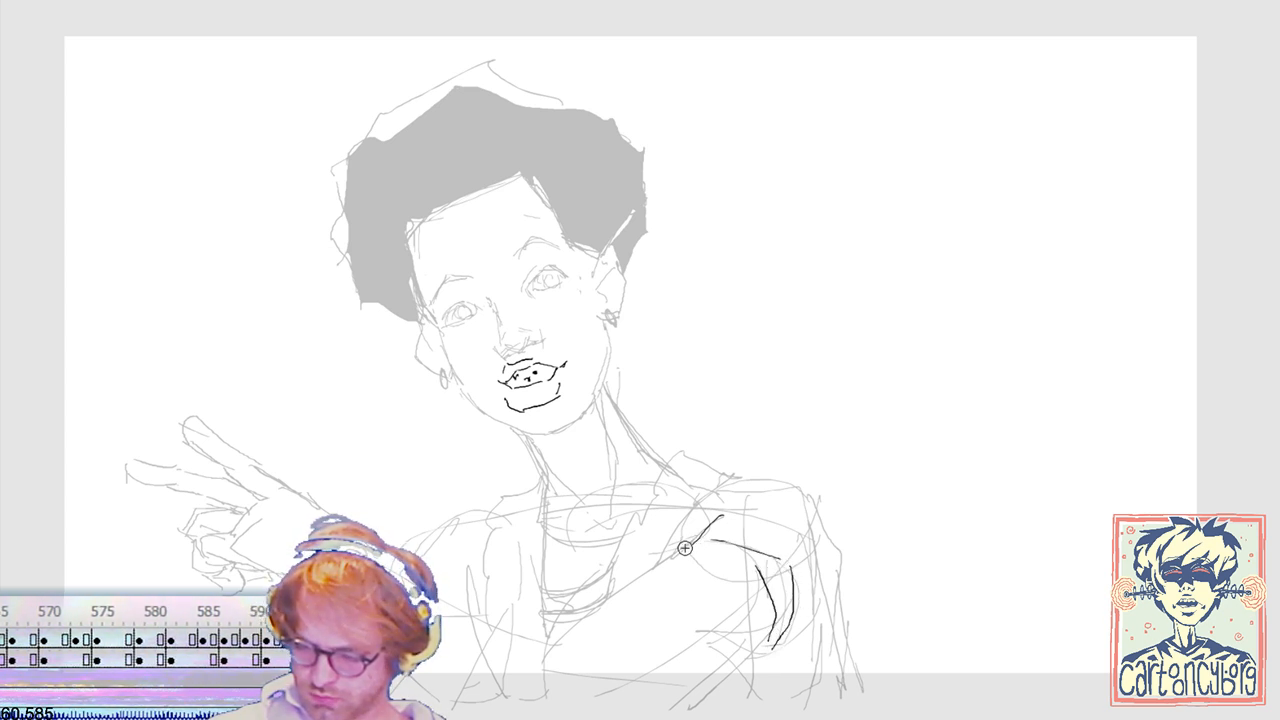
{"action": "left_click_drag", "start_coordinate": [697, 512], "coordinate": [783, 515]}
{"action": "mouse_move", "coordinate": [689, 518]}
{"action": "left_mouse_down"}
{"action": "mouse_move", "coordinate": [749, 489]}
{"action": "mouse_move", "coordinate": [731, 478]}
{"action": "mouse_move", "coordinate": [809, 496]}
{"action": "mouse_move", "coordinate": [840, 607]}
{"action": "mouse_move", "coordinate": [827, 654]}
{"action": "mouse_move", "coordinate": [842, 661]}
{"action": "mouse_move", "coordinate": [821, 628]}
{"action": "mouse_move", "coordinate": [793, 718]}
{"action": "left_mouse_up"}
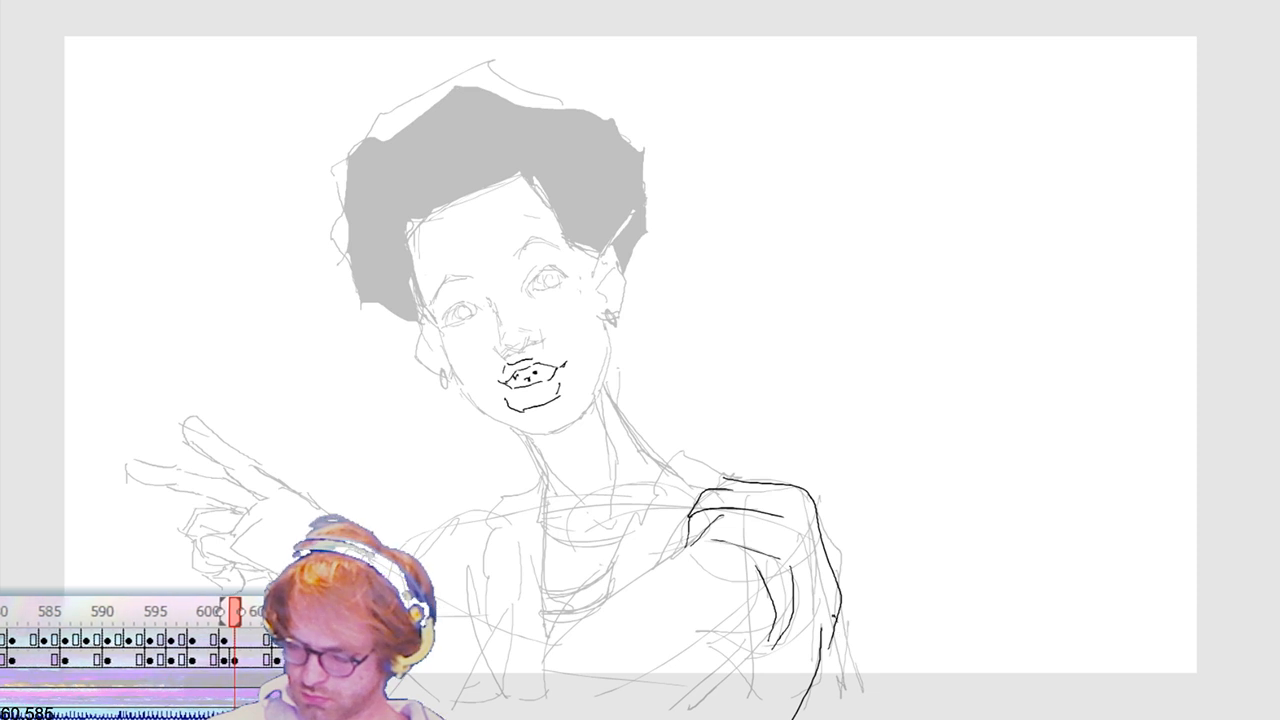
{"action": "left_click_drag", "start_coordinate": [838, 618], "coordinate": [862, 708]}
{"action": "left_click_drag", "start_coordinate": [766, 662], "coordinate": [698, 718]}
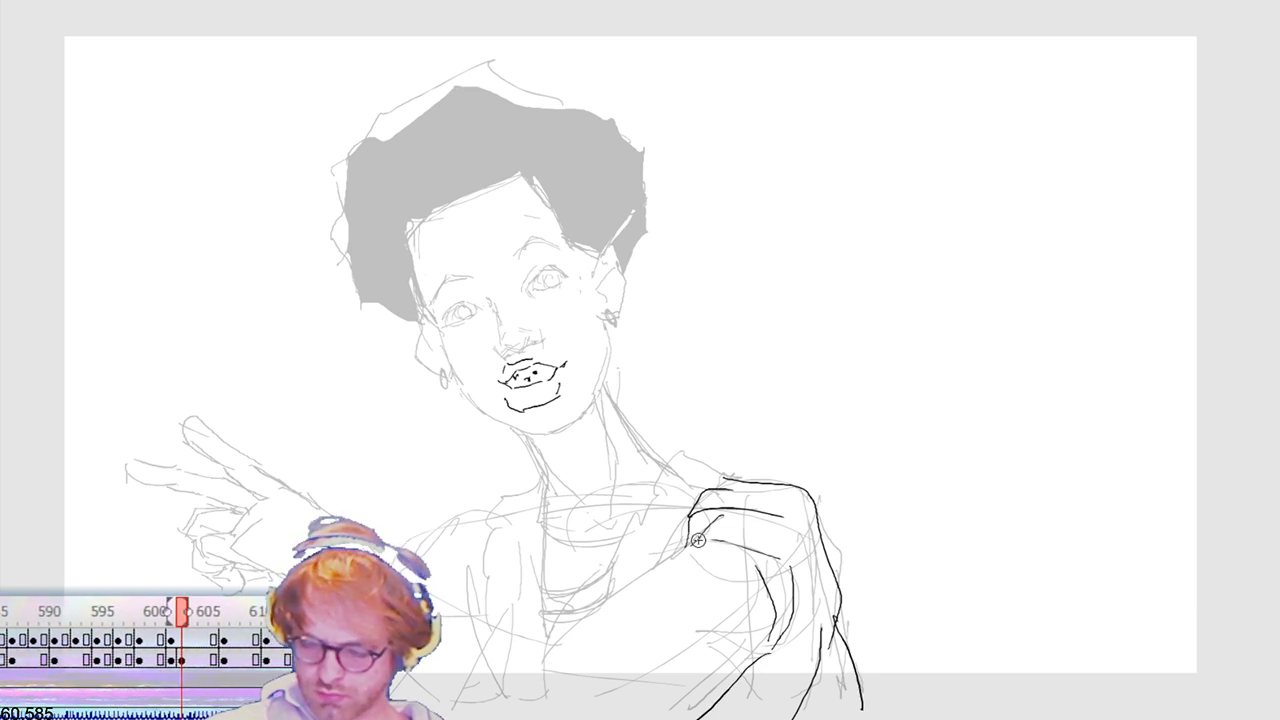
Step: Ink the diagonal jacket edges meeting at the chest with their folds, the bottom line, and the ruffled collar strip below the neck
{"action": "mouse_move", "coordinate": [668, 560]}
{"action": "left_mouse_down"}
{"action": "mouse_move", "coordinate": [563, 652]}
{"action": "mouse_move", "coordinate": [599, 682]}
{"action": "mouse_move", "coordinate": [564, 651]}
{"action": "left_mouse_up"}
{"action": "left_click_drag", "start_coordinate": [576, 694], "coordinate": [563, 660]}
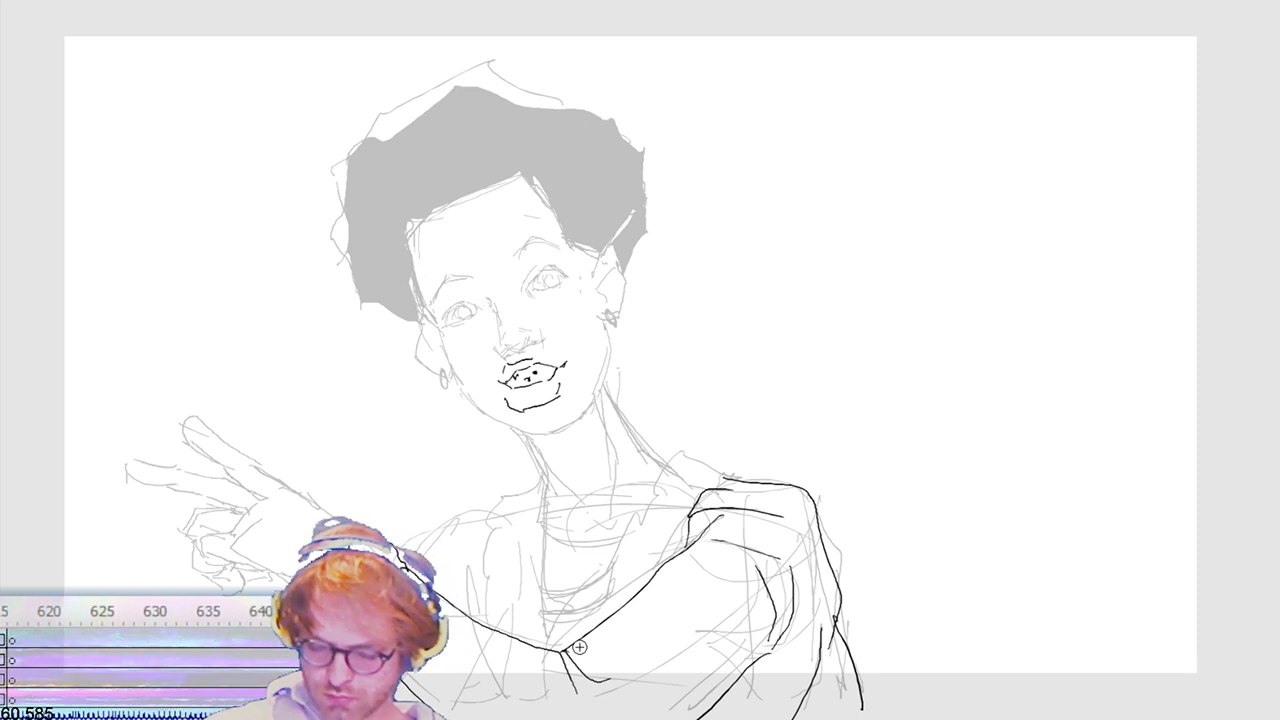
{"action": "mouse_move", "coordinate": [495, 716]}
{"action": "left_mouse_down"}
{"action": "mouse_move", "coordinate": [615, 717]}
{"action": "mouse_move", "coordinate": [880, 697]}
{"action": "left_mouse_up"}
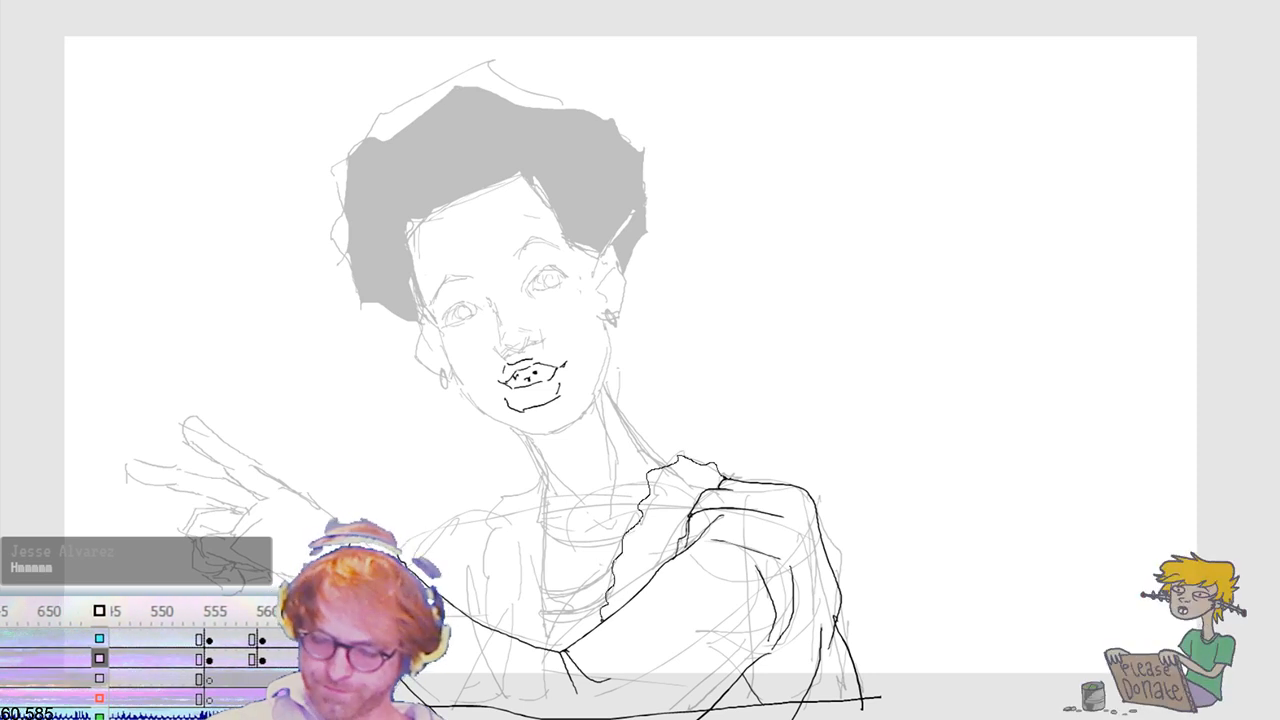
{"action": "left_click_drag", "start_coordinate": [638, 524], "coordinate": [601, 618]}
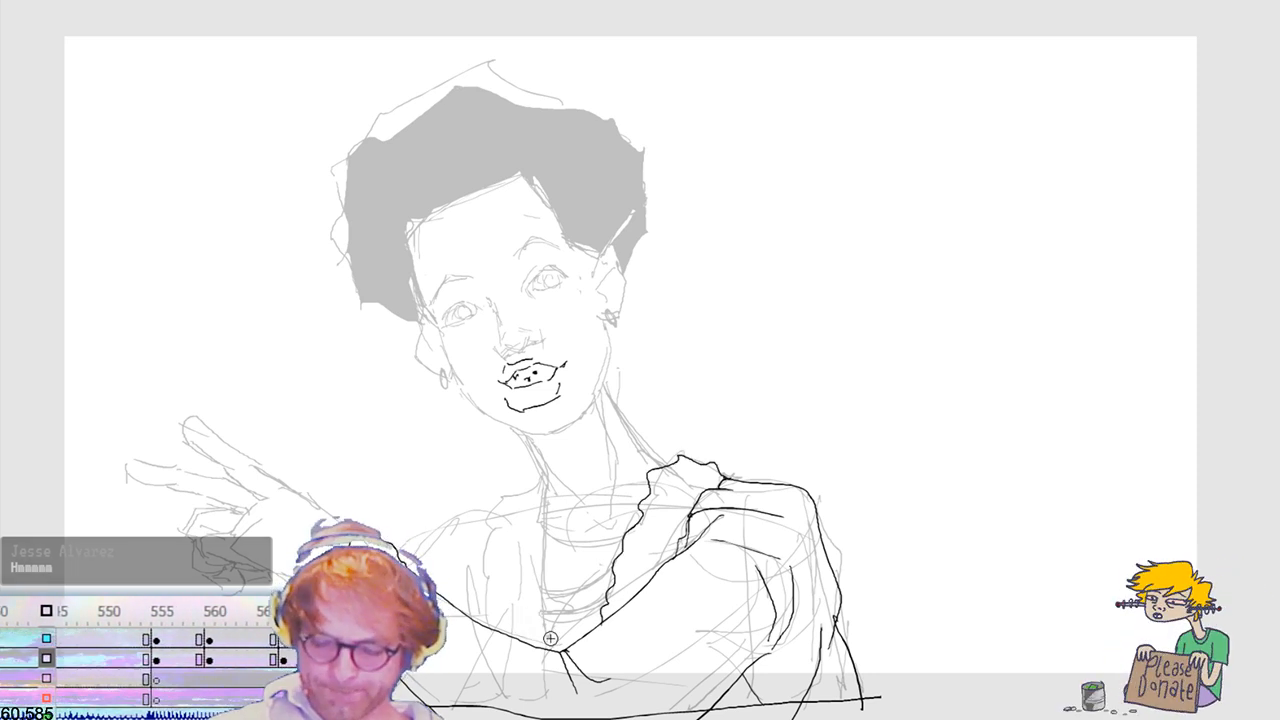
Step: Ink the second ruffled collar strip and adjoining shoulder, plus the outstretched hand's lower extended finger and curled fingers
{"action": "mouse_move", "coordinate": [543, 590]}
{"action": "left_mouse_down"}
{"action": "mouse_move", "coordinate": [545, 479]}
{"action": "mouse_move", "coordinate": [498, 500]}
{"action": "mouse_move", "coordinate": [486, 610]}
{"action": "left_mouse_up"}
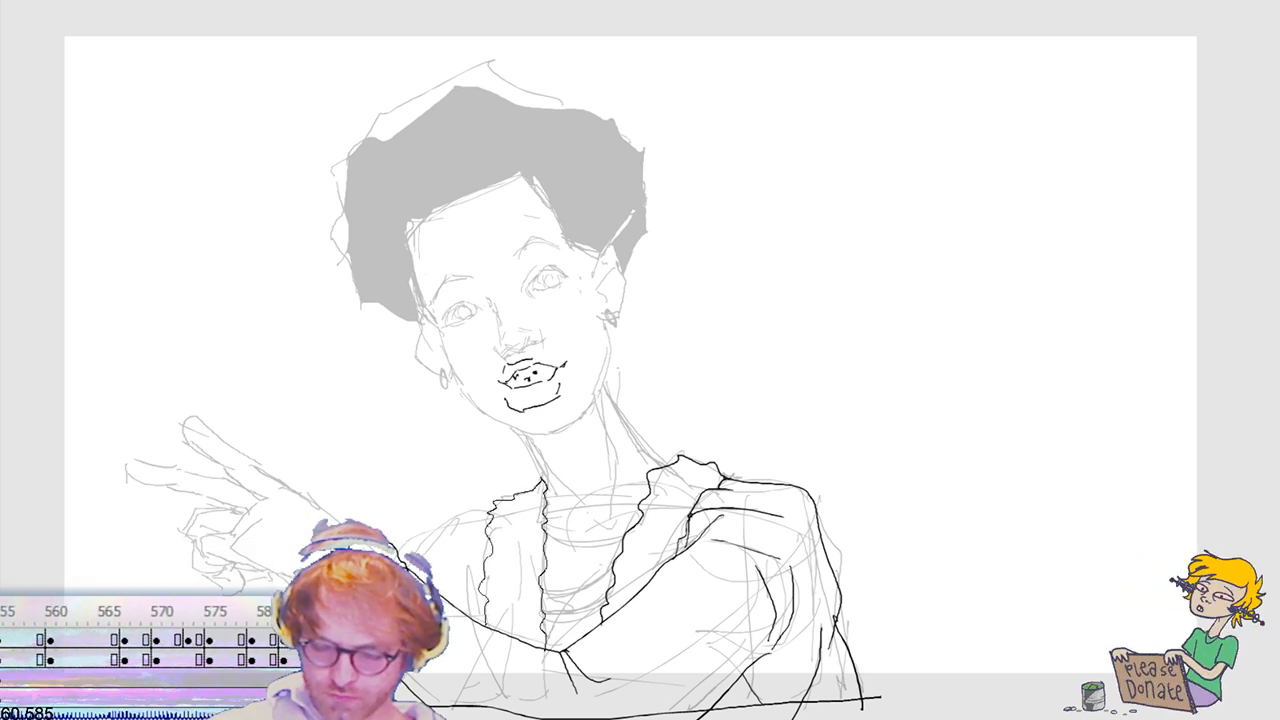
{"action": "left_click_drag", "start_coordinate": [545, 478], "coordinate": [543, 648]}
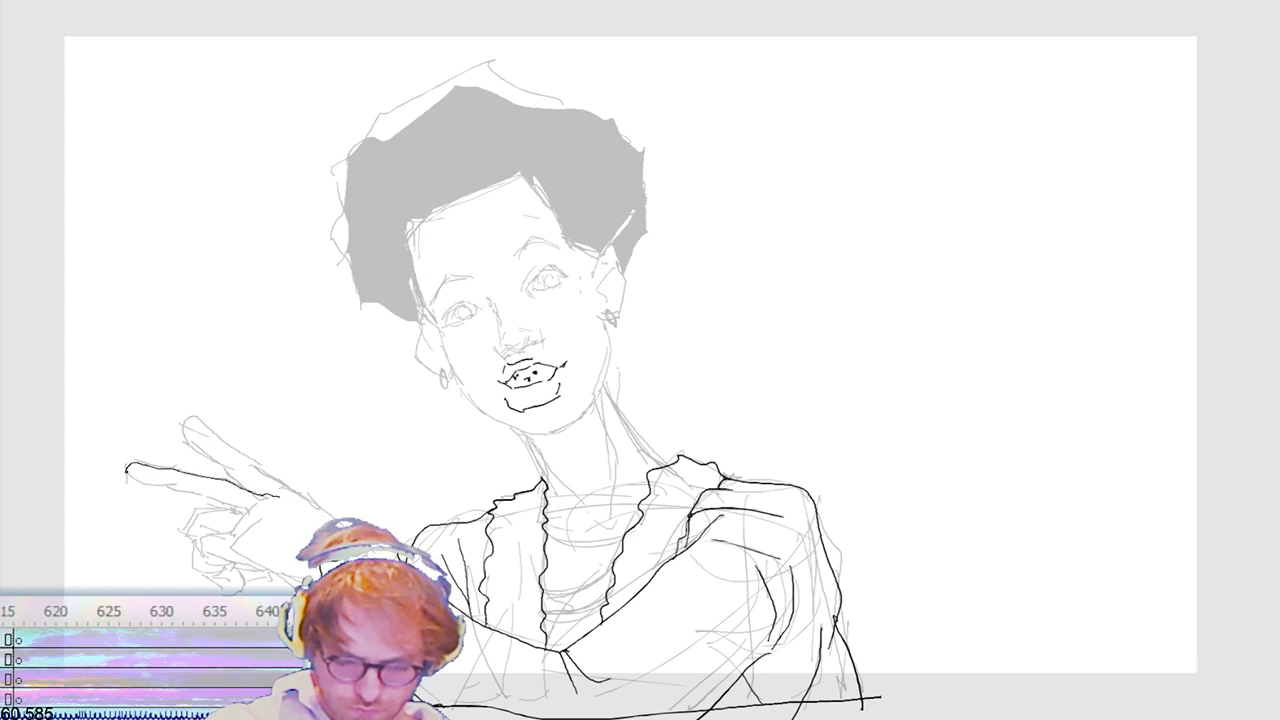
{"action": "left_click_drag", "start_coordinate": [152, 486], "coordinate": [254, 508]}
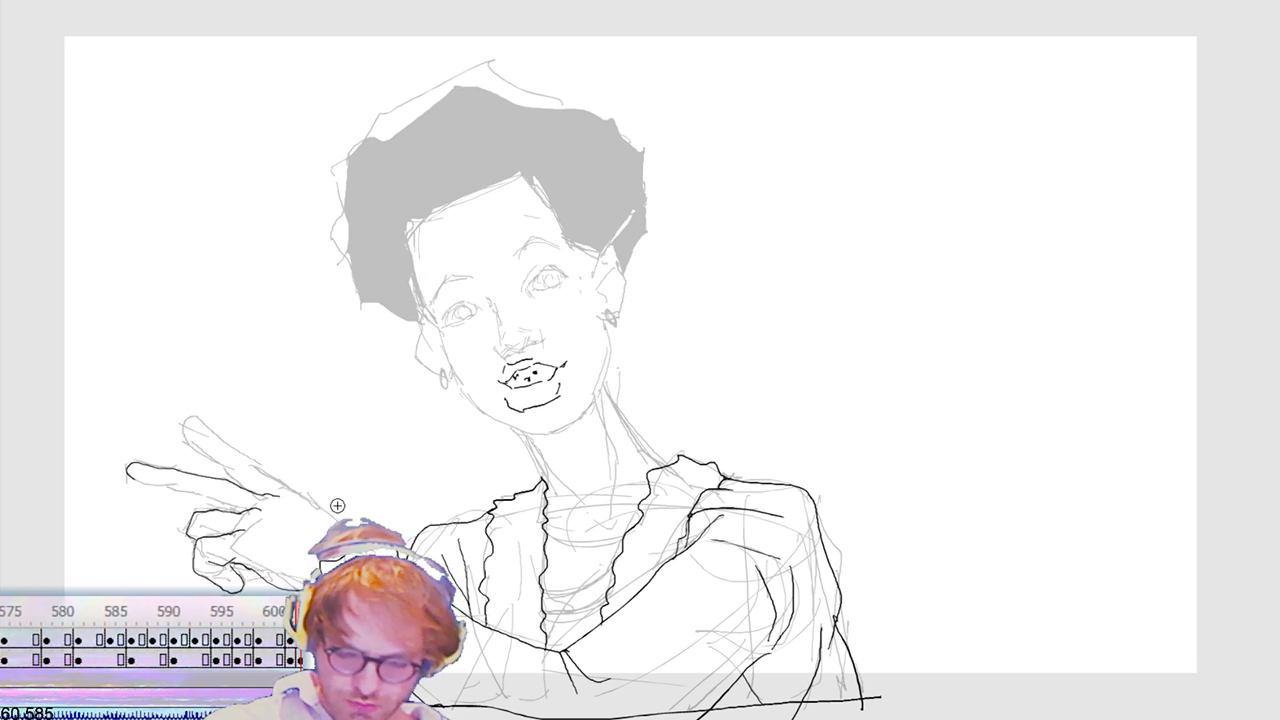
{"action": "mouse_move", "coordinate": [265, 525]}
{"action": "left_mouse_down"}
{"action": "mouse_move", "coordinate": [209, 536]}
{"action": "mouse_move", "coordinate": [239, 525]}
{"action": "left_mouse_up"}
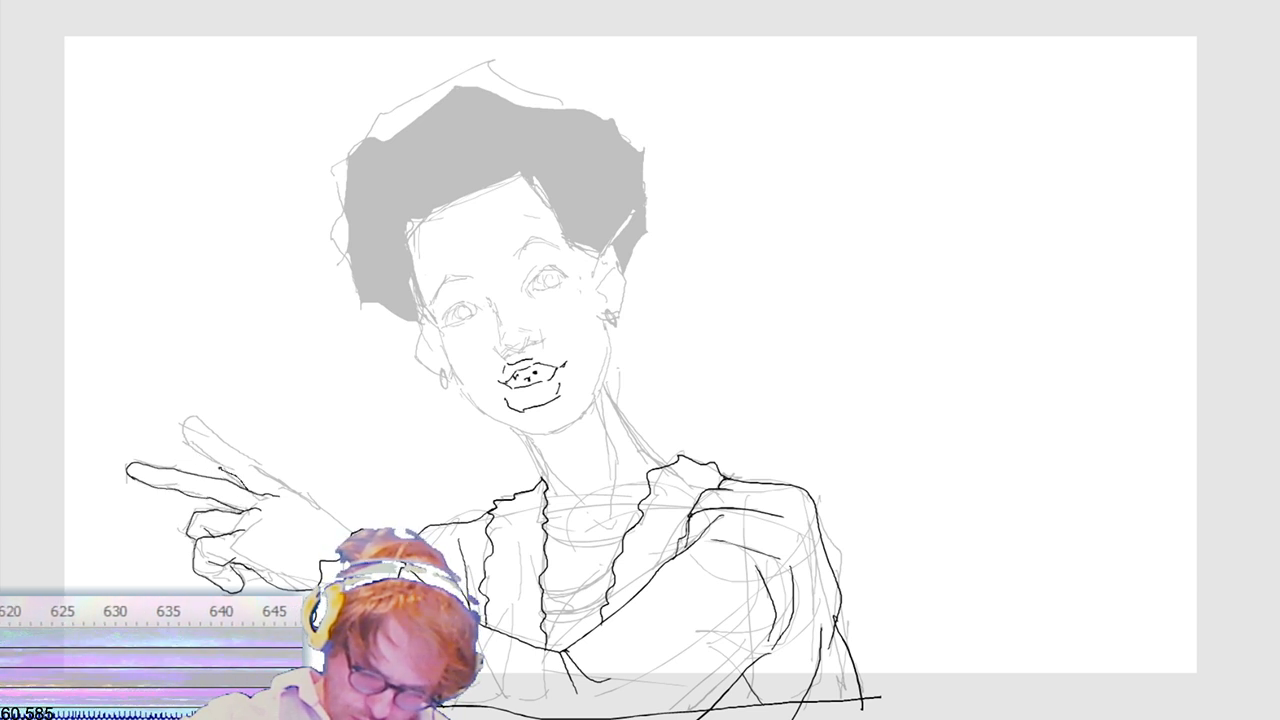
Step: Ink the upper extended finger and the back of the hand, reworking the fingertip's rounded end
{"action": "mouse_move", "coordinate": [179, 437]}
{"action": "left_mouse_down"}
{"action": "mouse_move", "coordinate": [188, 423]}
{"action": "mouse_move", "coordinate": [232, 448]}
{"action": "left_mouse_up"}
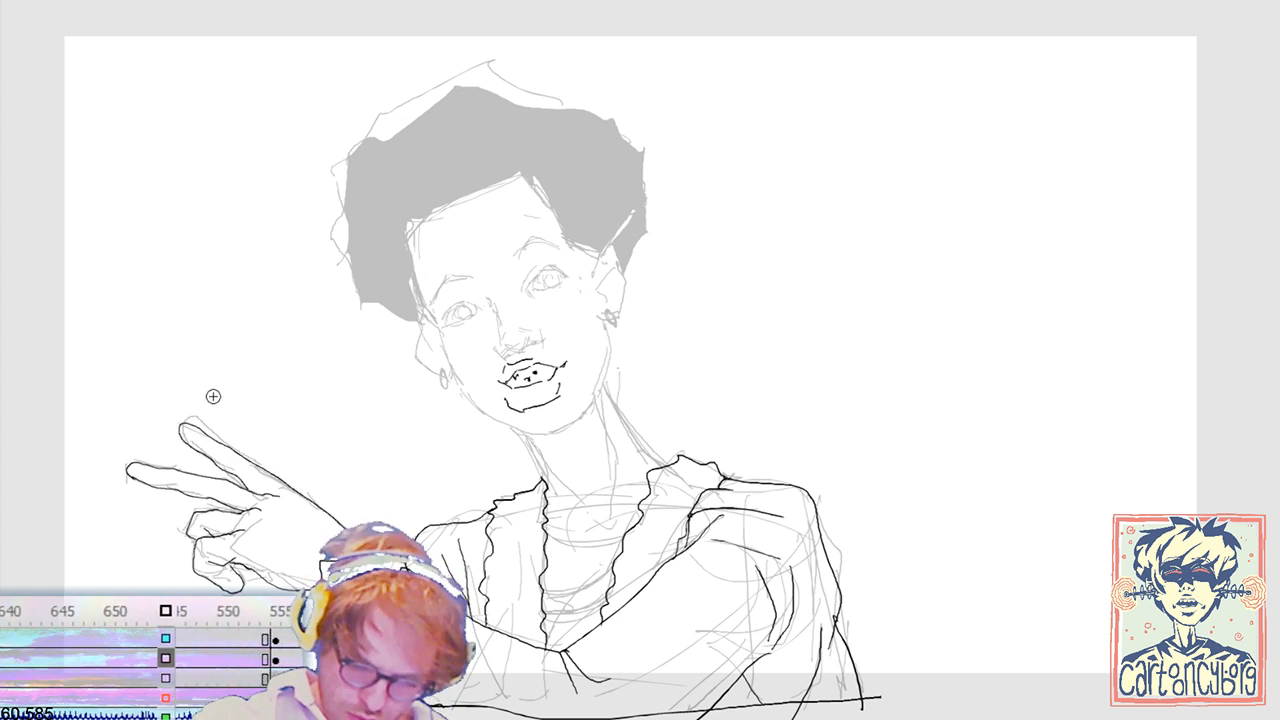
{"action": "left_click_drag", "start_coordinate": [234, 445], "coordinate": [181, 421]}
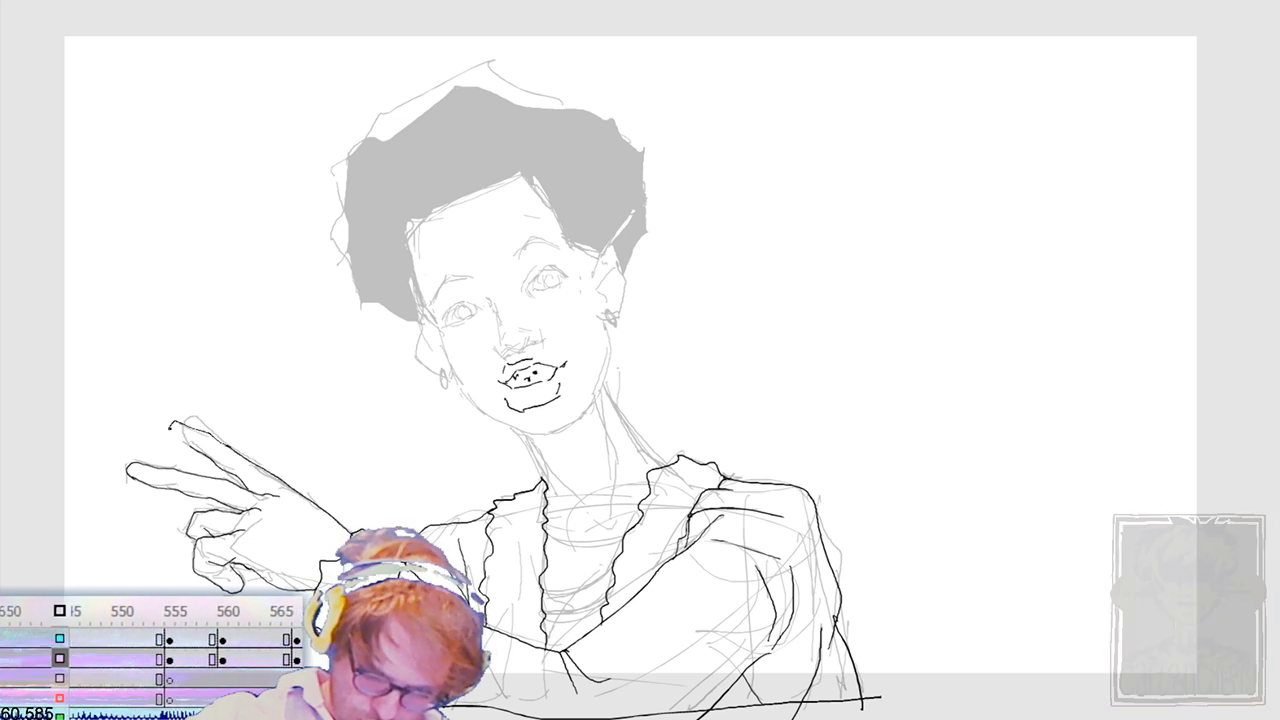
{"action": "key", "text": "ctrl+z"}
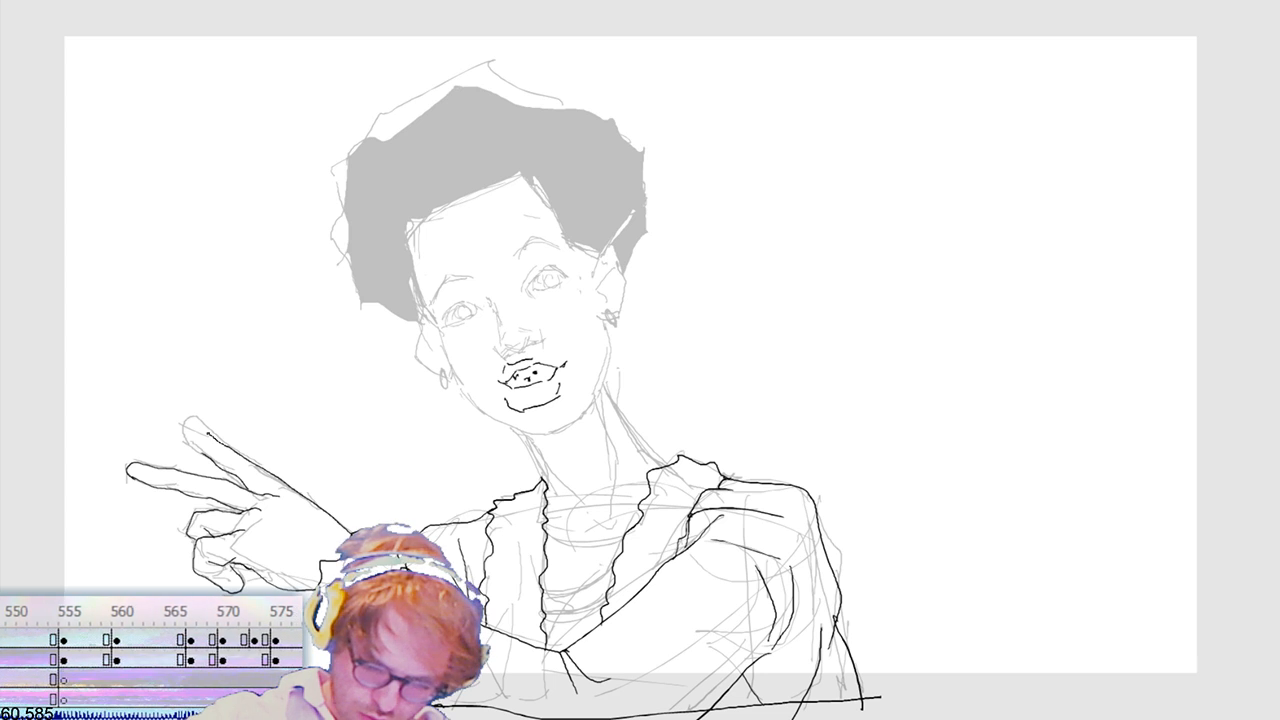
{"action": "left_click_drag", "start_coordinate": [184, 446], "coordinate": [197, 423]}
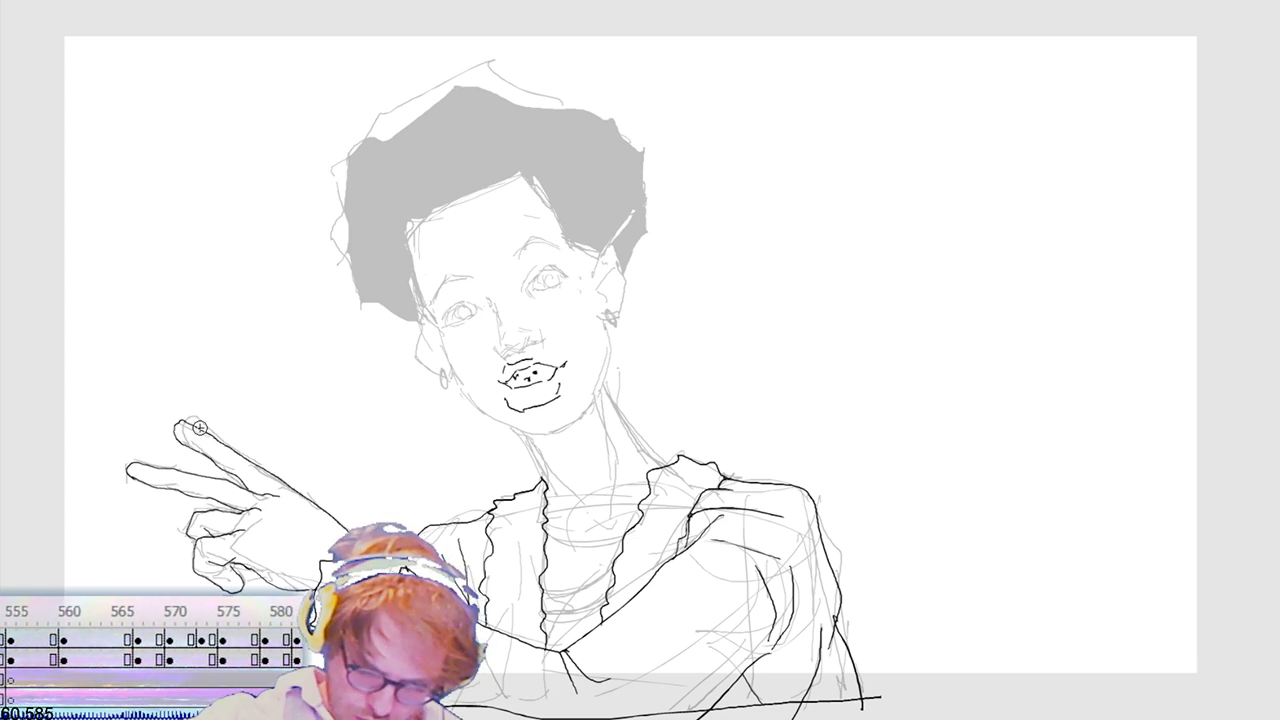
{"action": "key", "text": "ctrl+z"}
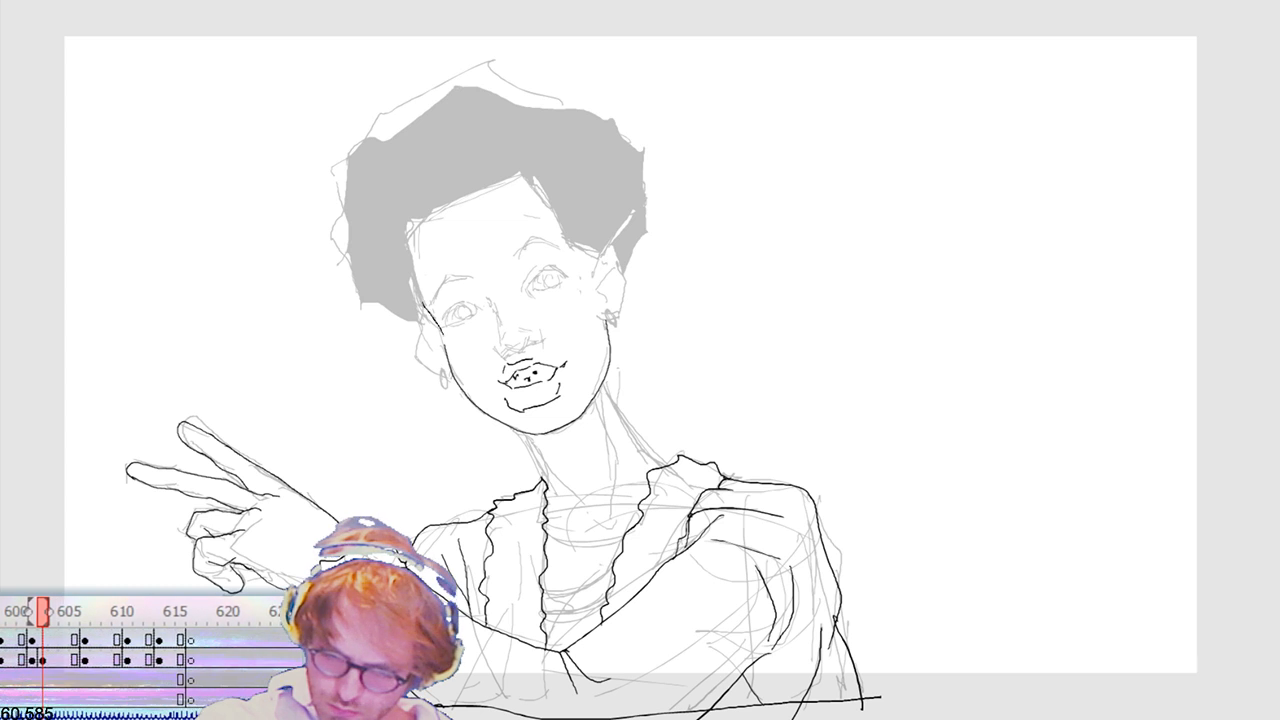
Step: Ink the jawline and angular hairline, and add the nose and both ears with their earrings
{"action": "left_click_drag", "start_coordinate": [412, 266], "coordinate": [401, 224]}
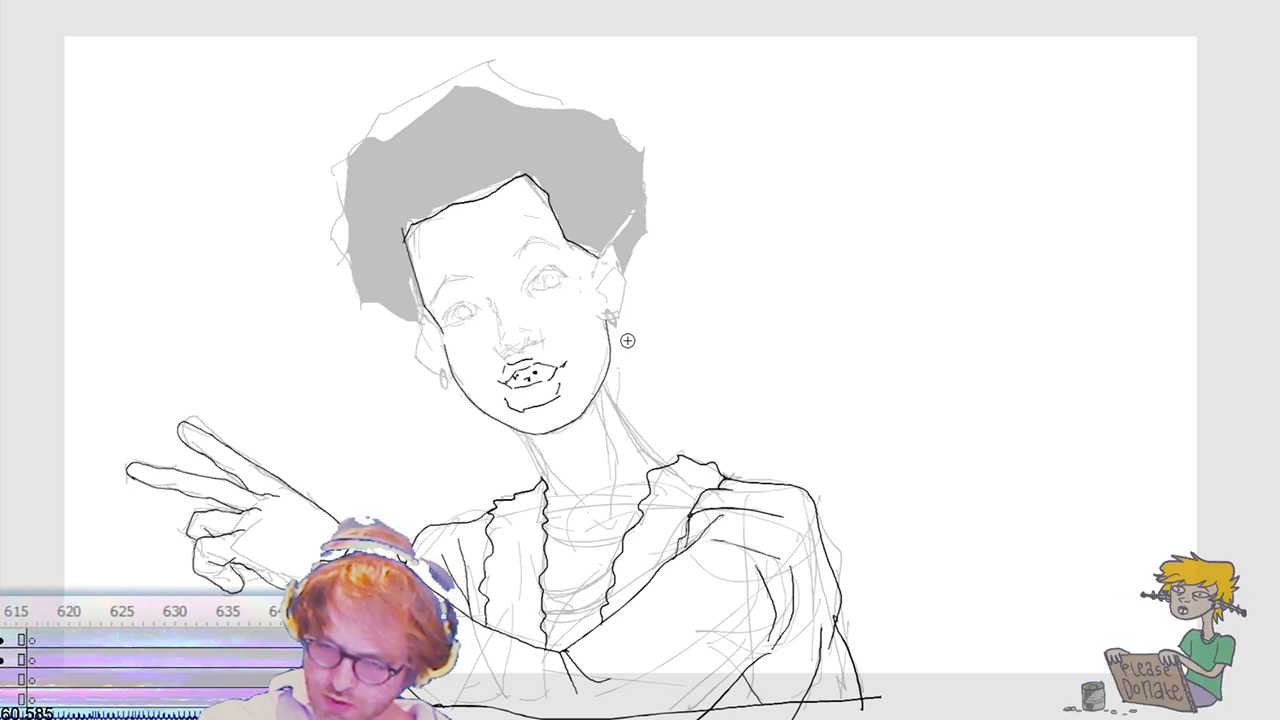
{"action": "mouse_move", "coordinate": [595, 262]}
{"action": "left_mouse_down"}
{"action": "mouse_move", "coordinate": [610, 247]}
{"action": "mouse_move", "coordinate": [619, 315]}
{"action": "left_mouse_up"}
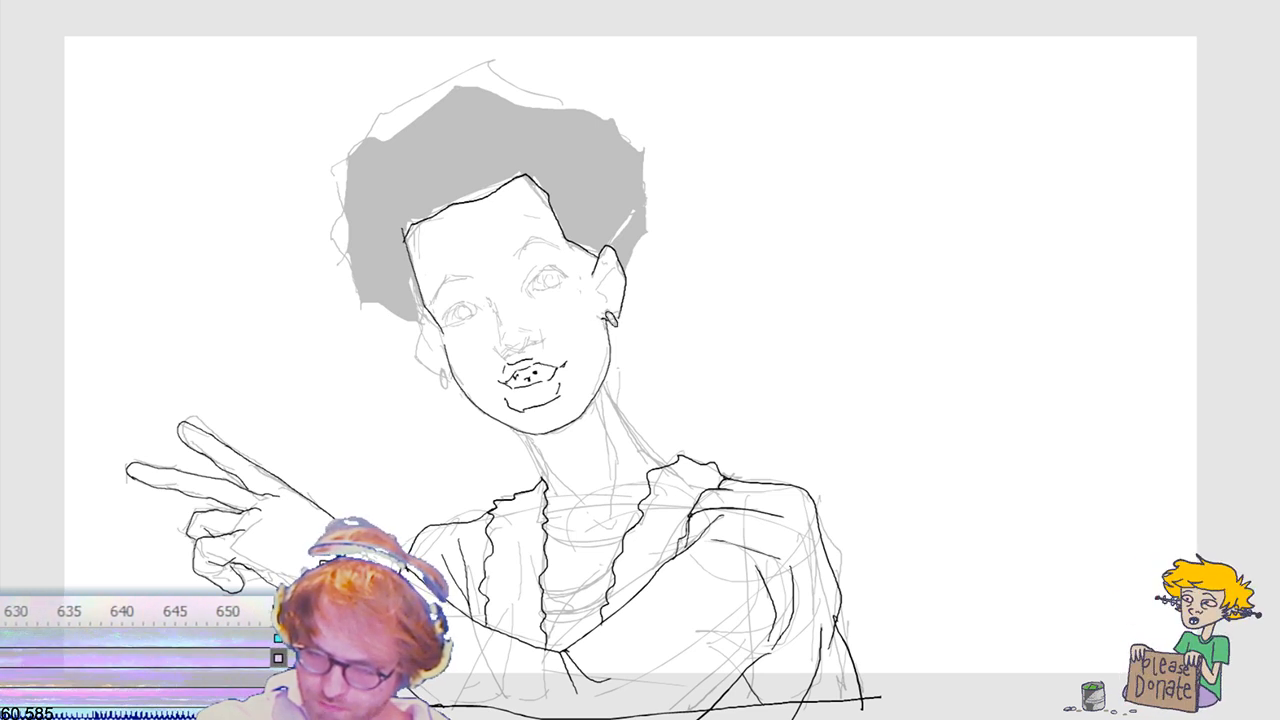
{"action": "left_click_drag", "start_coordinate": [606, 314], "coordinate": [612, 324]}
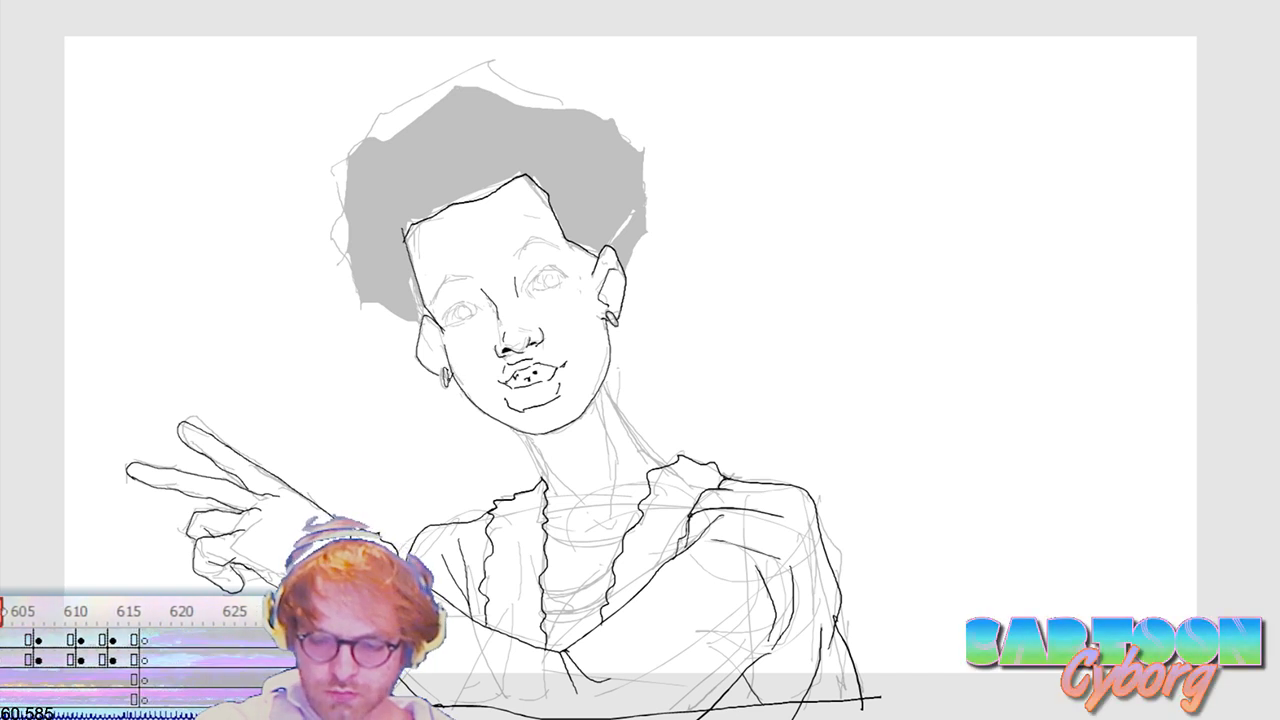
{"action": "left_click_drag", "start_coordinate": [443, 366], "coordinate": [446, 386]}
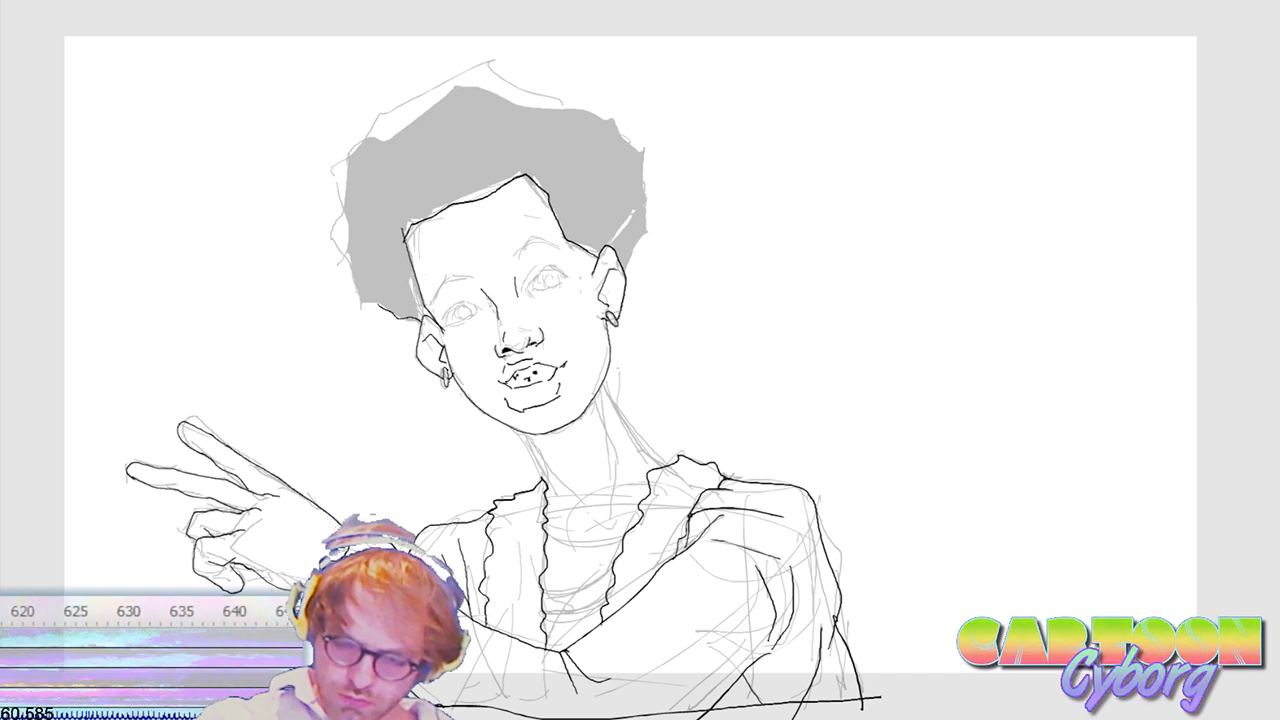
Step: Ink the jagged outer contour of the hair and fill the enclosed hair shape with black
{"action": "left_click_drag", "start_coordinate": [358, 250], "coordinate": [351, 300]}
{"action": "mouse_move", "coordinate": [349, 205]}
{"action": "left_mouse_down"}
{"action": "mouse_move", "coordinate": [353, 142]}
{"action": "mouse_move", "coordinate": [393, 135]}
{"action": "mouse_move", "coordinate": [462, 83]}
{"action": "mouse_move", "coordinate": [530, 104]}
{"action": "left_mouse_up"}
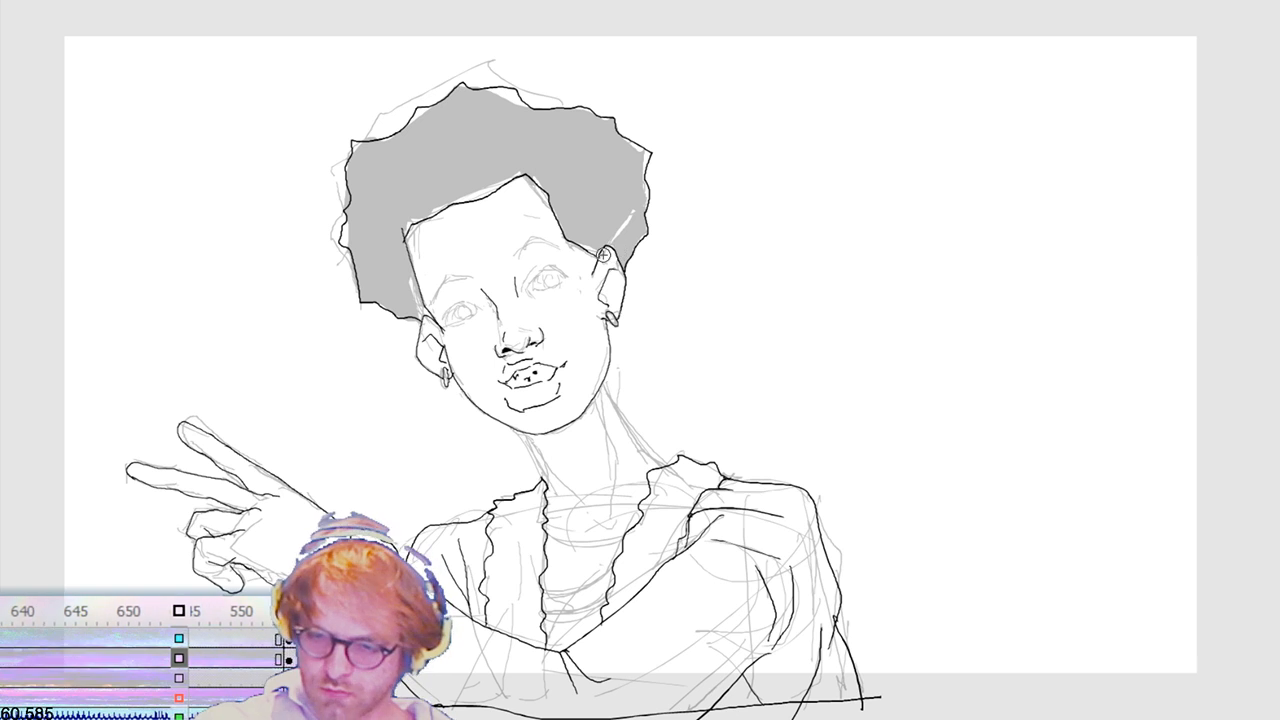
{"action": "left_click", "coordinate": [589, 200]}
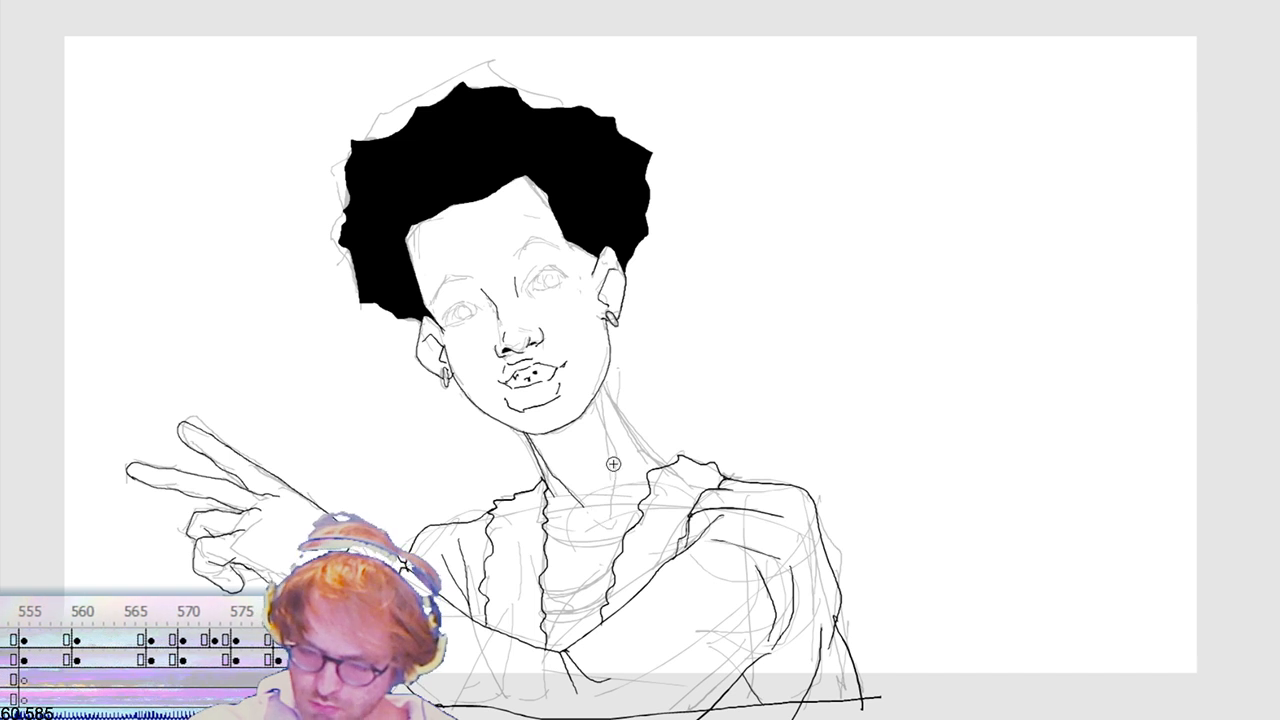
Step: Ink the neck and neckline bands, and draw both eyes with solid black eyebrows and the ruffled wrist cuff
{"action": "mouse_move", "coordinate": [609, 518]}
{"action": "left_mouse_down"}
{"action": "mouse_move", "coordinate": [617, 481]}
{"action": "mouse_move", "coordinate": [594, 403]}
{"action": "mouse_move", "coordinate": [604, 382]}
{"action": "left_mouse_up"}
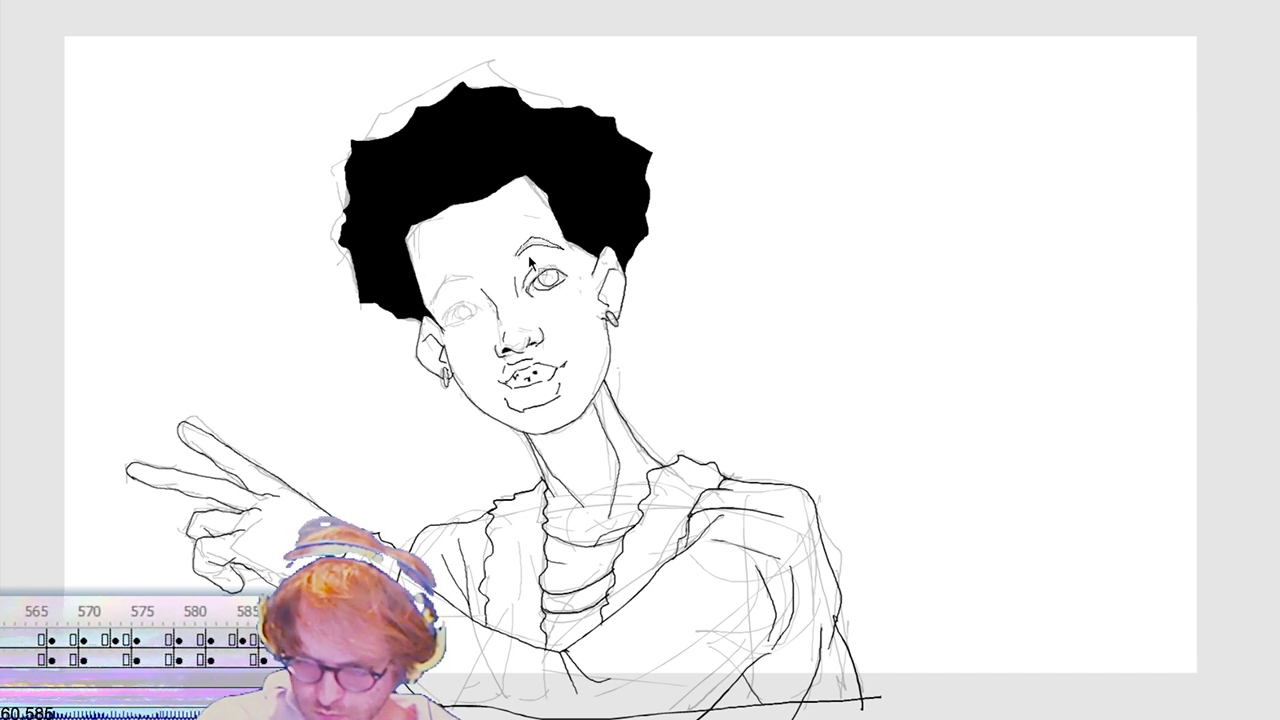
{"action": "key", "text": "ctrl+z"}
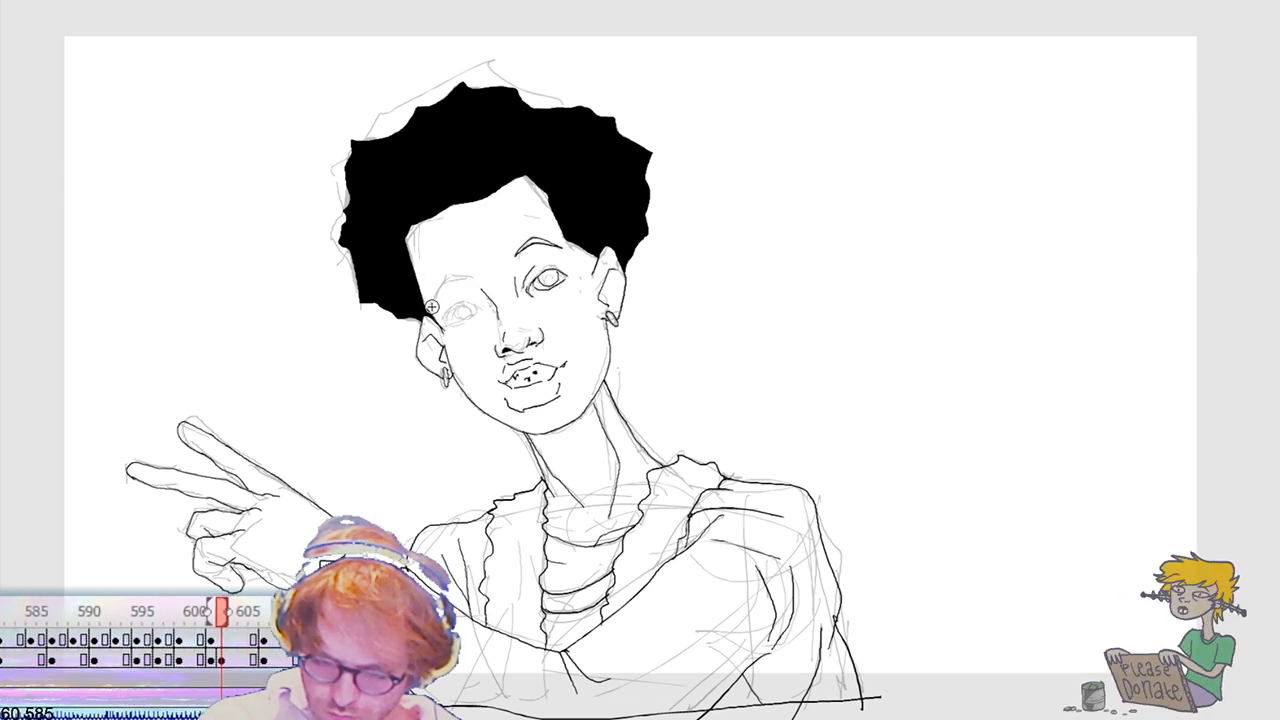
{"action": "mouse_move", "coordinate": [432, 306]}
{"action": "left_mouse_down"}
{"action": "mouse_move", "coordinate": [446, 279]}
{"action": "mouse_move", "coordinate": [472, 275]}
{"action": "mouse_move", "coordinate": [441, 288]}
{"action": "mouse_move", "coordinate": [556, 248]}
{"action": "left_mouse_up"}
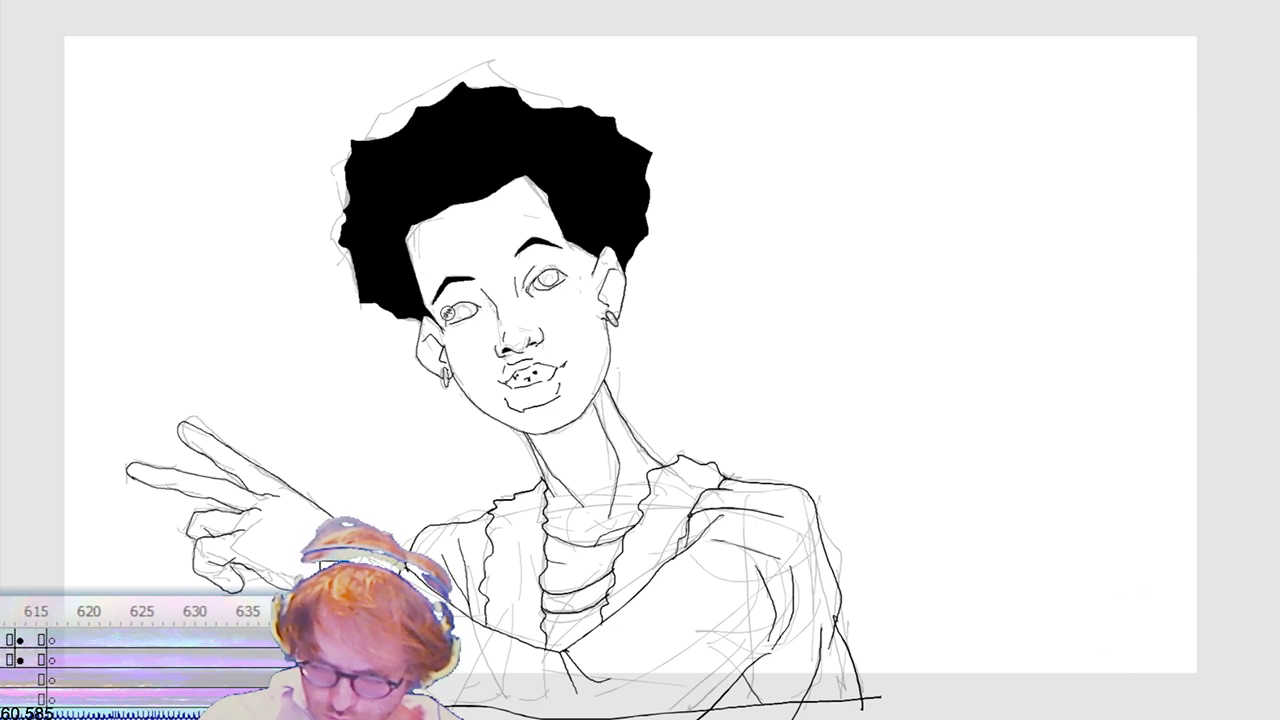
{"action": "left_click_drag", "start_coordinate": [458, 303], "coordinate": [455, 305]}
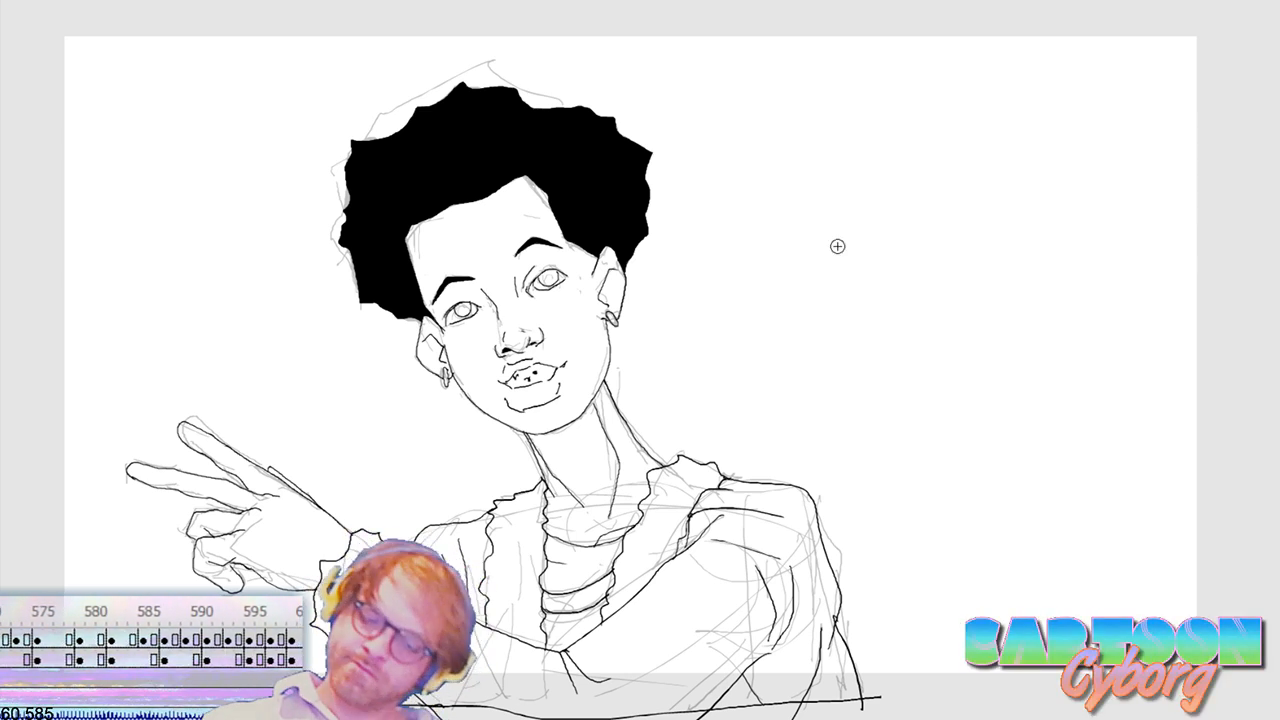
Step: Step through the neighbouring frames to compare the inked tilted-head pose with the rough and finished poses
{"action": "key", "text": "Right"}
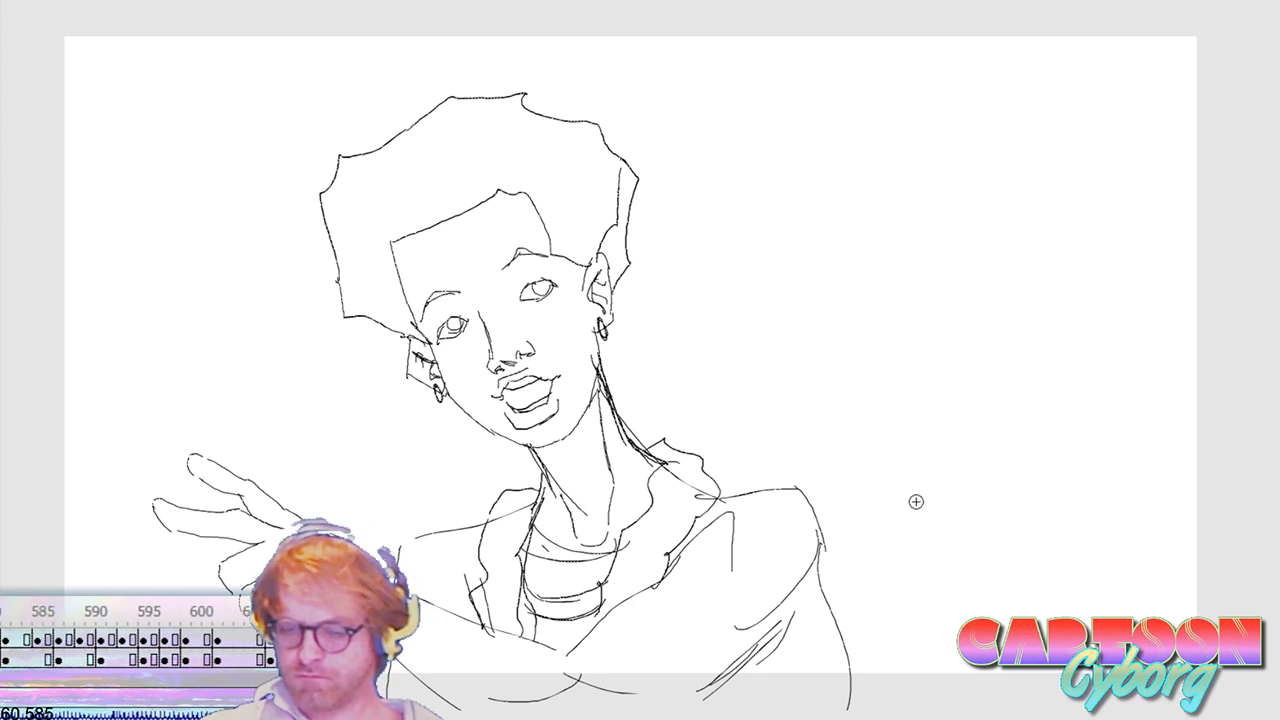
{"action": "key", "text": "Right"}
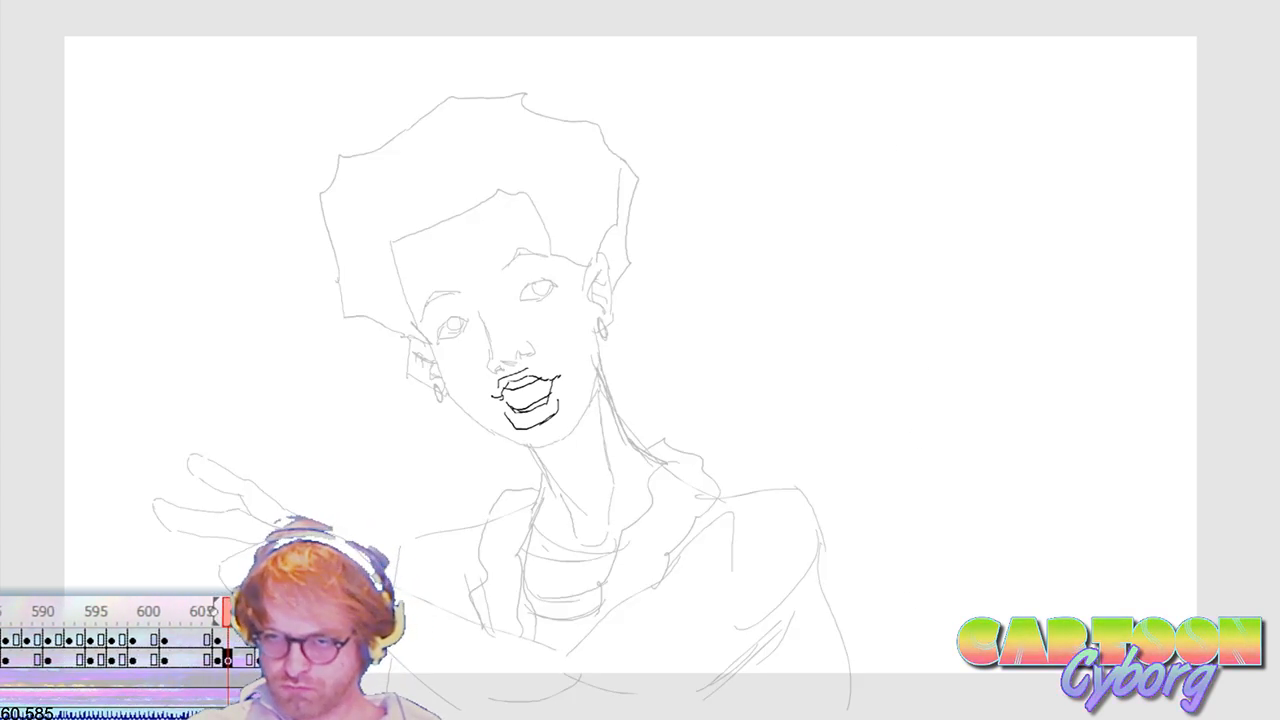
{"action": "key", "text": "Right"}
{"action": "key", "text": "Right"}
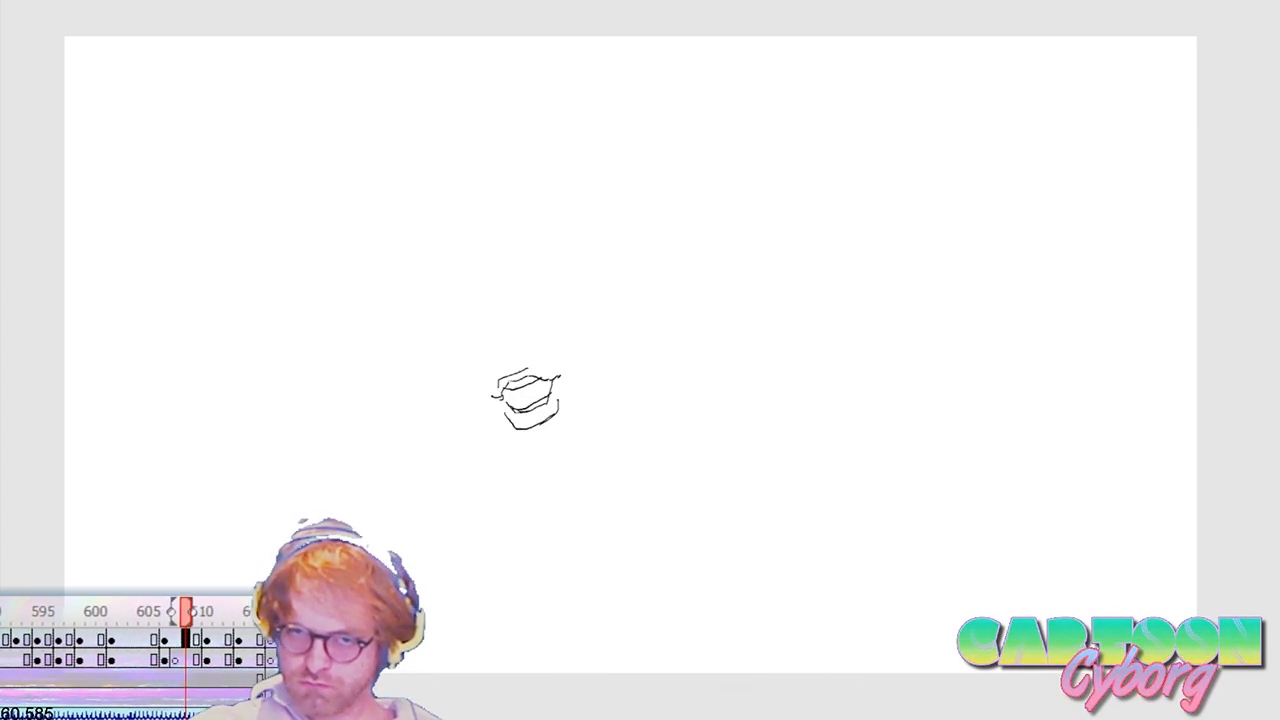
{"action": "key", "text": "Right"}
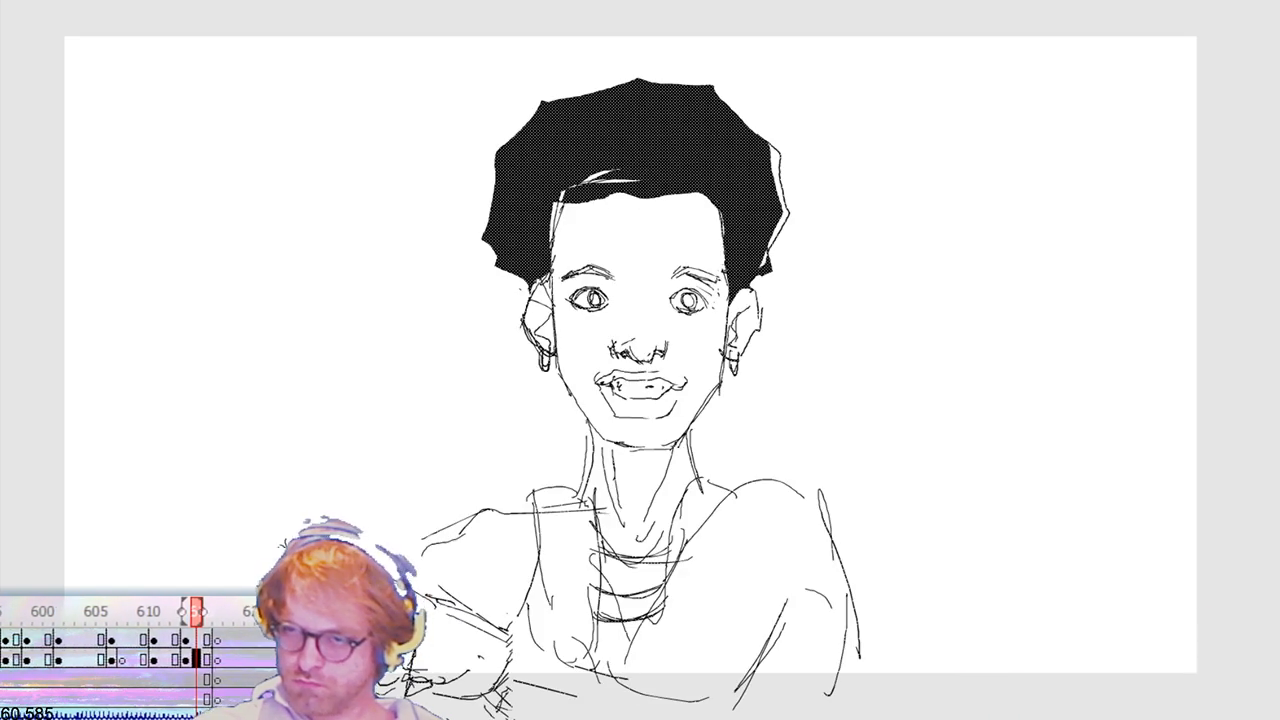
{"action": "key", "text": "Left"}
{"action": "key", "text": "Right"}
{"action": "key", "text": "Left"}
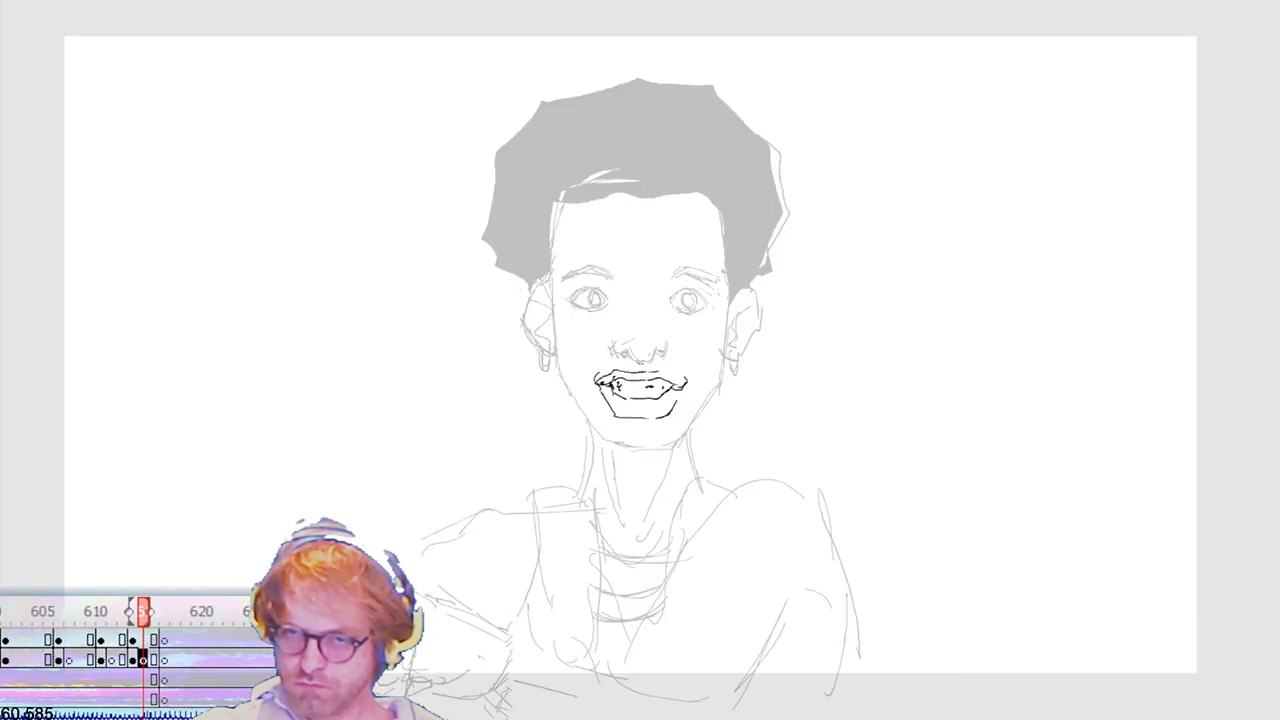
{"action": "key", "text": "Right"}
{"action": "key", "text": "Right"}
{"action": "key", "text": "Right"}
{"action": "key", "text": "Right"}
{"action": "key", "text": "Right"}
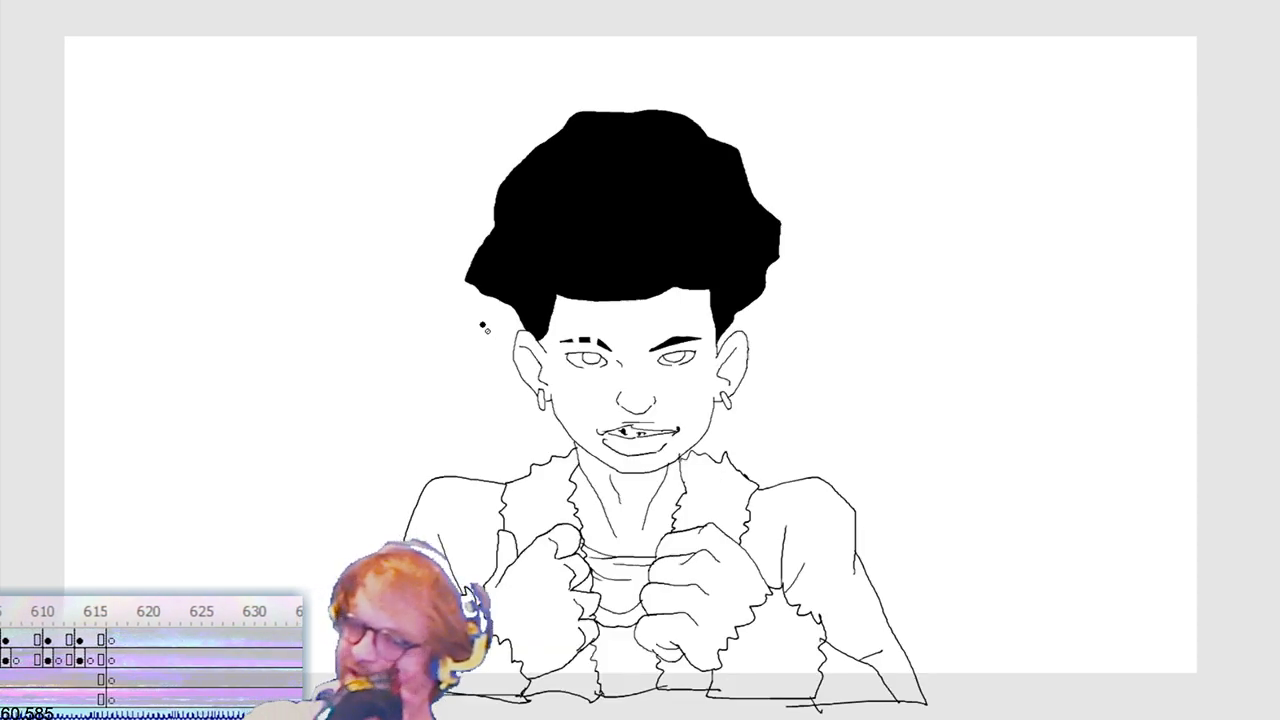
{"action": "key", "text": "Right"}
{"action": "key", "text": "Right"}
{"action": "key", "text": "Right"}
{"action": "key", "text": "Right"}
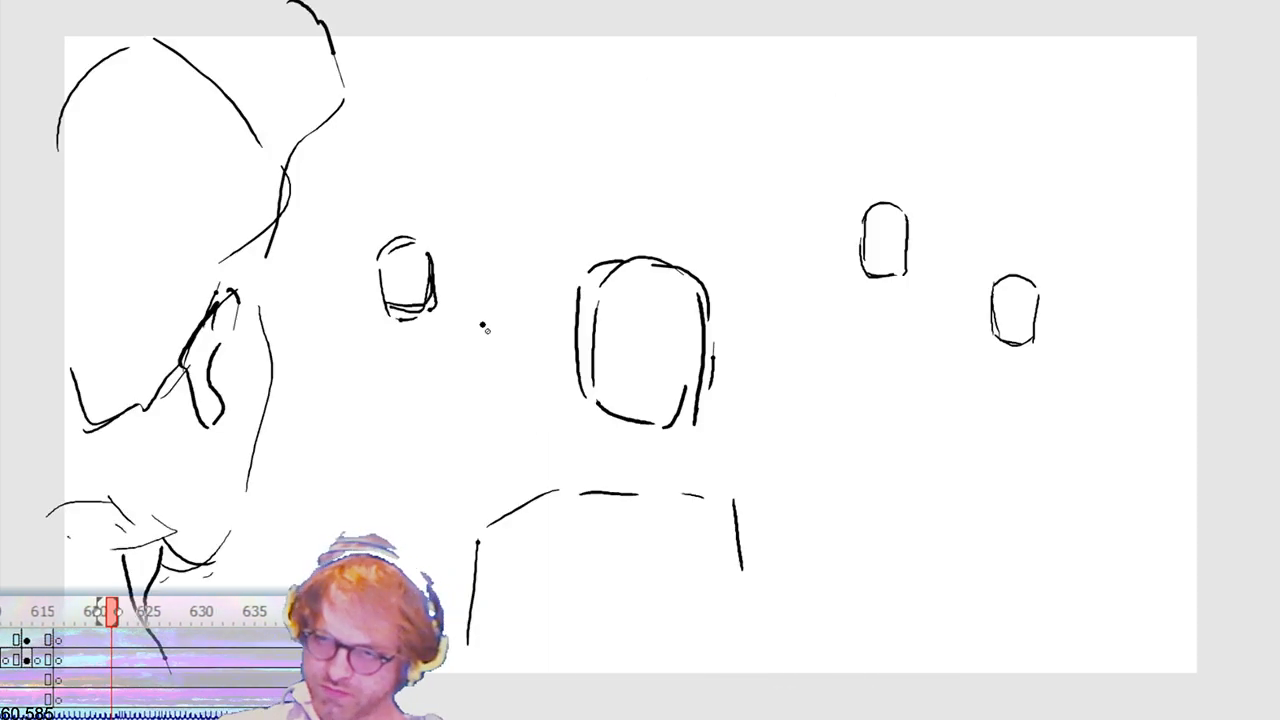
Step: Cut gaps into the eyebrow on the outstretched hand's side, and compare it with the finished front-facing pose
{"action": "key", "text": "Right"}
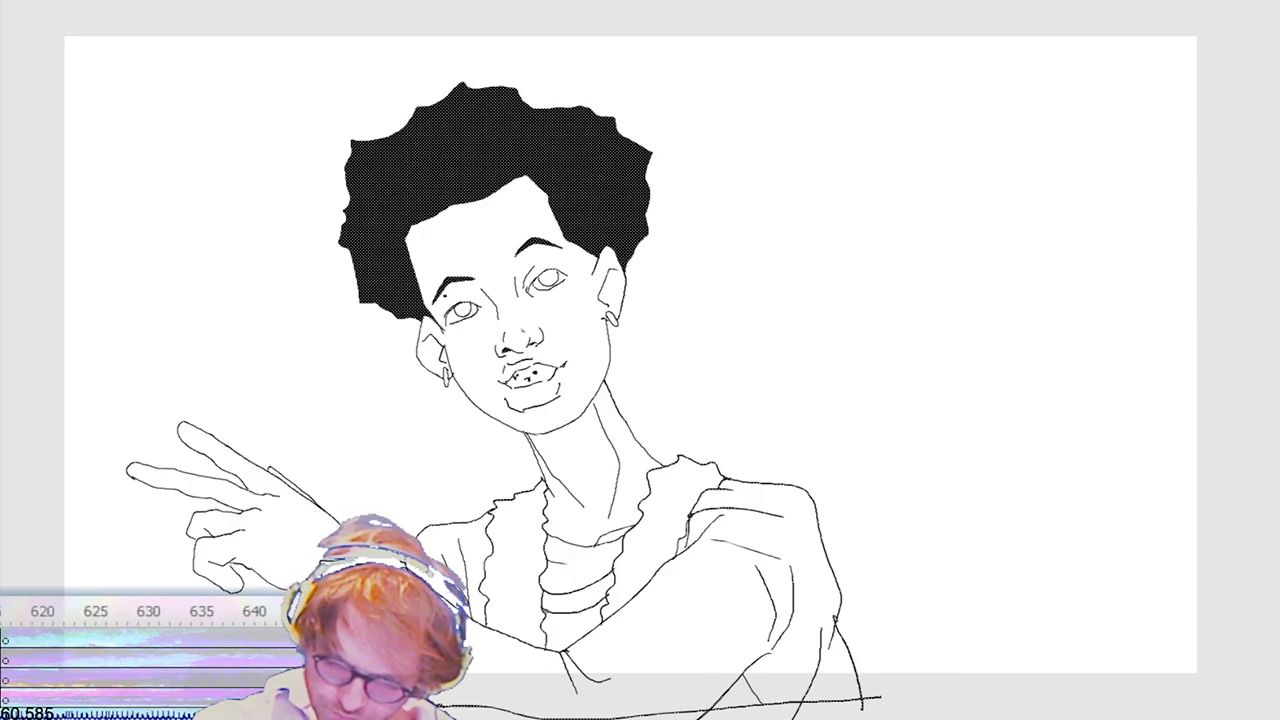
{"action": "key", "text": "Right"}
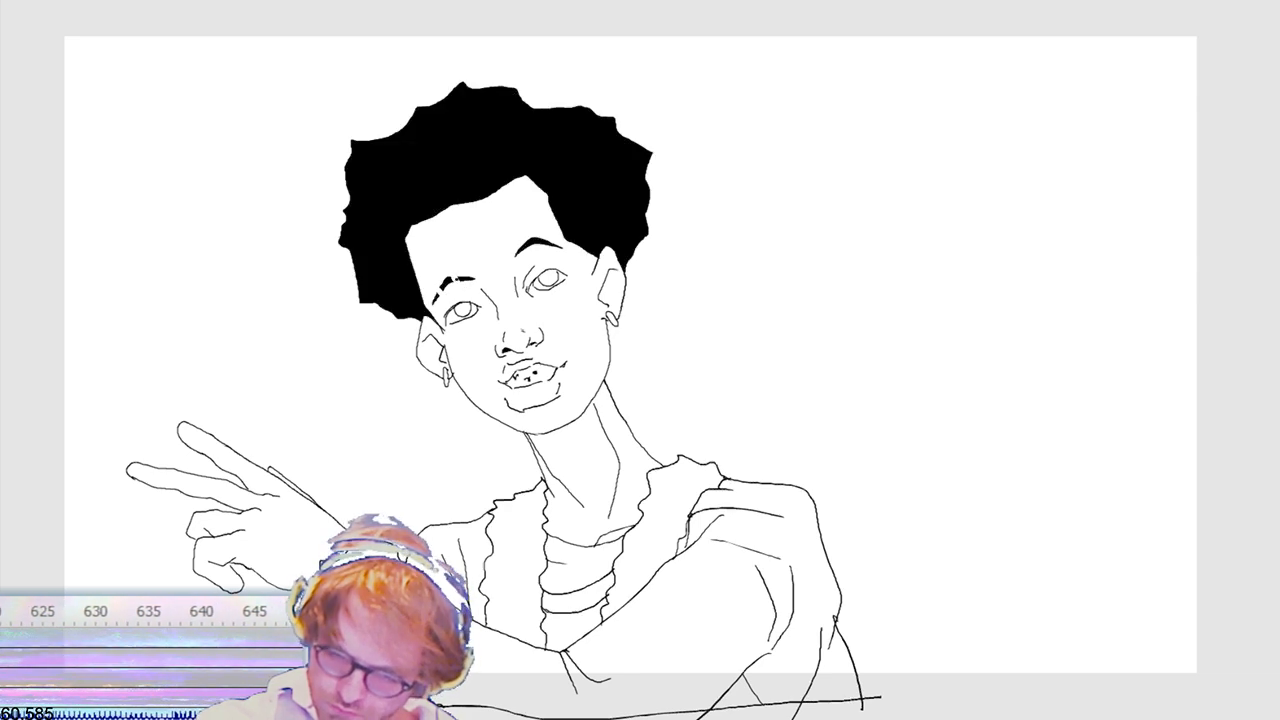
{"action": "key", "text": "Right"}
{"action": "key", "text": "Right"}
{"action": "key", "text": "Right"}
{"action": "key", "text": "Right"}
{"action": "key", "text": "Right"}
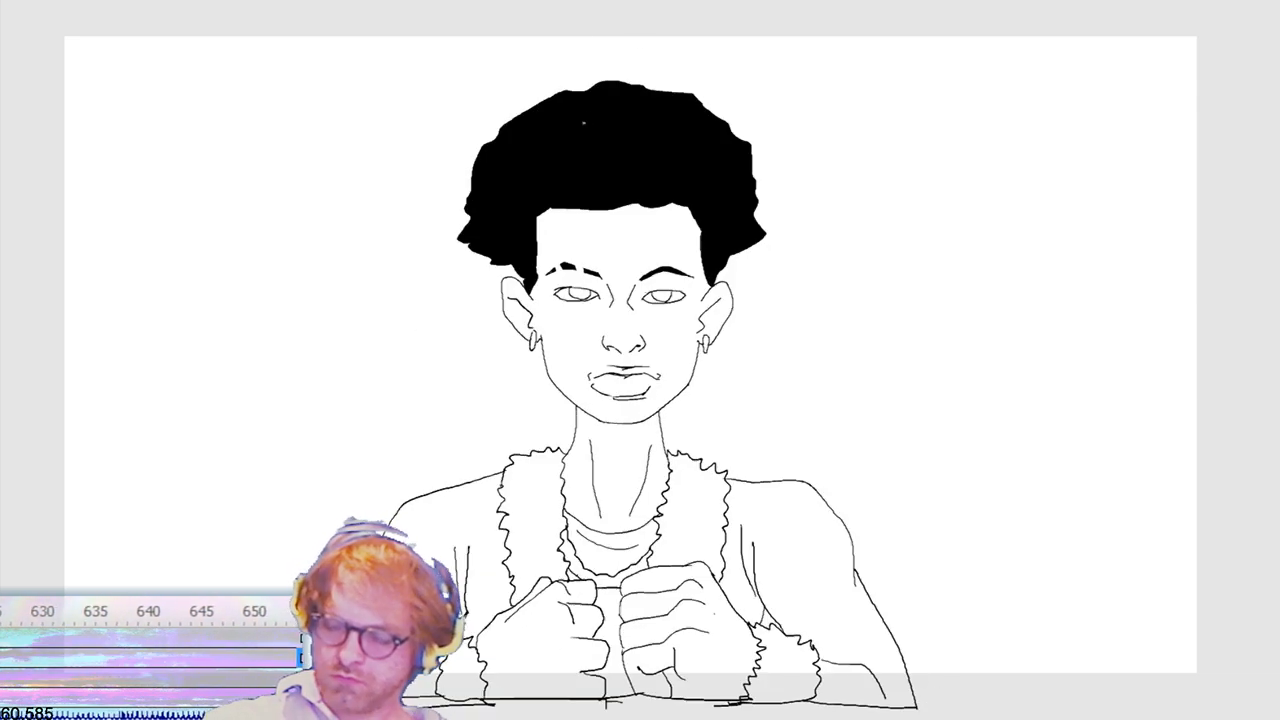
{"action": "key", "text": "Right"}
{"action": "key", "text": "Right"}
{"action": "key", "text": "Right"}
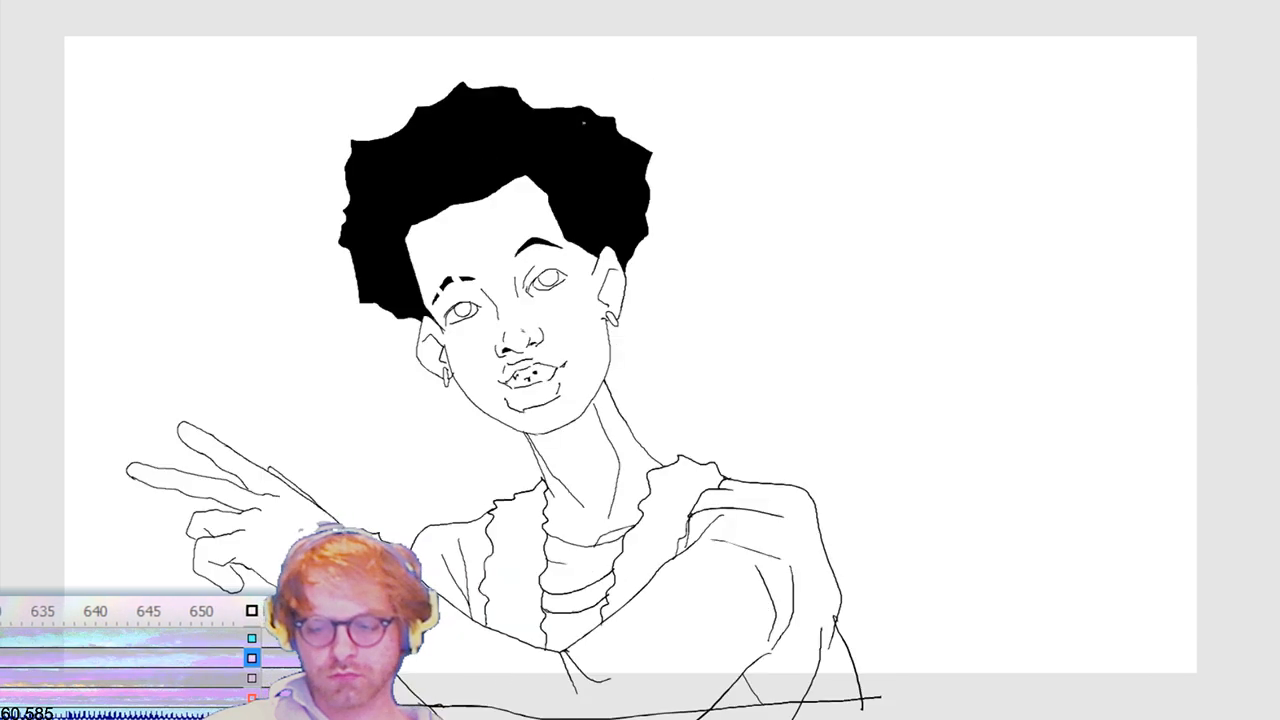
{"action": "key", "text": "Right"}
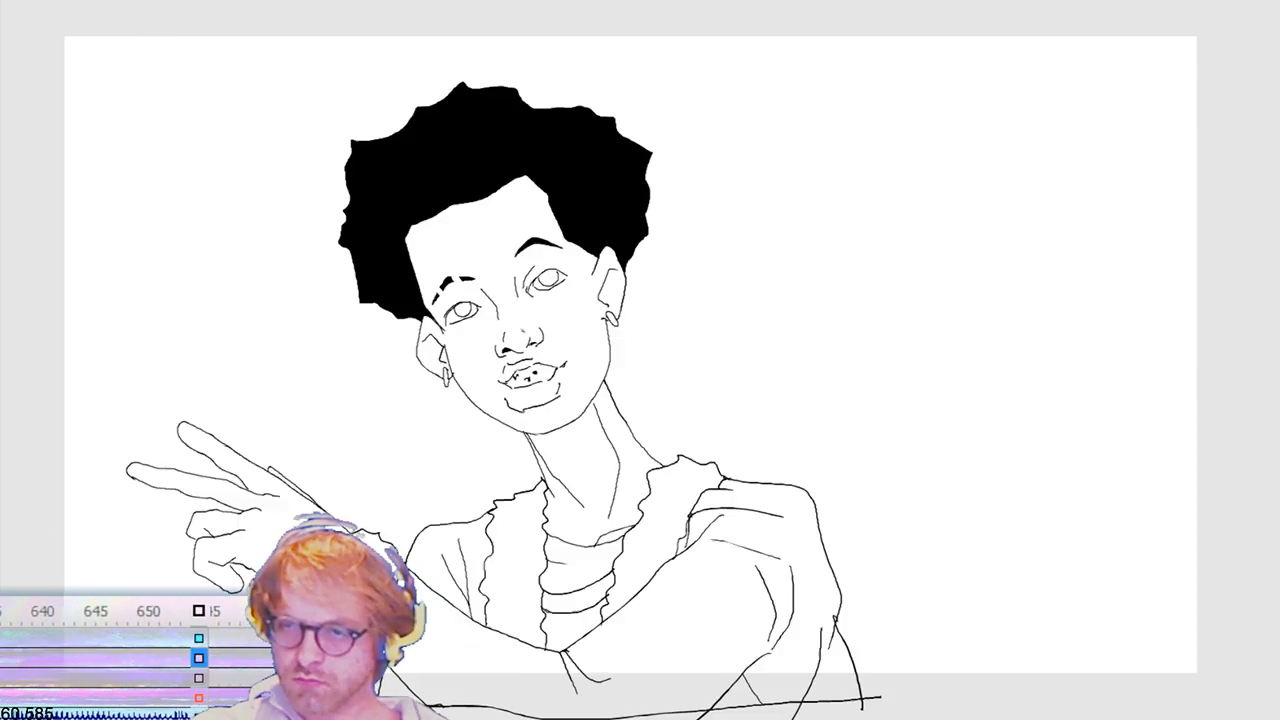
{"action": "key", "text": "Right"}
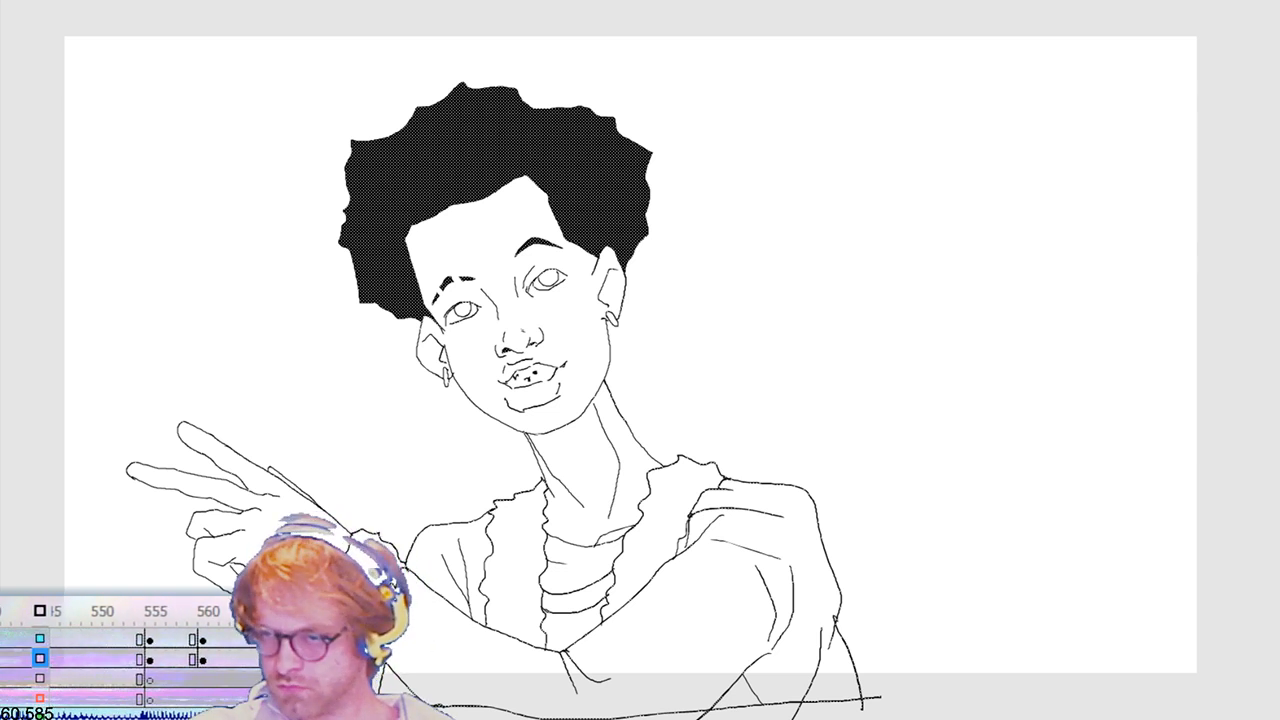
Step: Advance to the open-mouthed tilted-head rough pose and ink the ear with its earring and the jawline
{"action": "key", "text": "Right"}
{"action": "key", "text": "Right"}
{"action": "key", "text": "Right"}
{"action": "key", "text": "Right"}
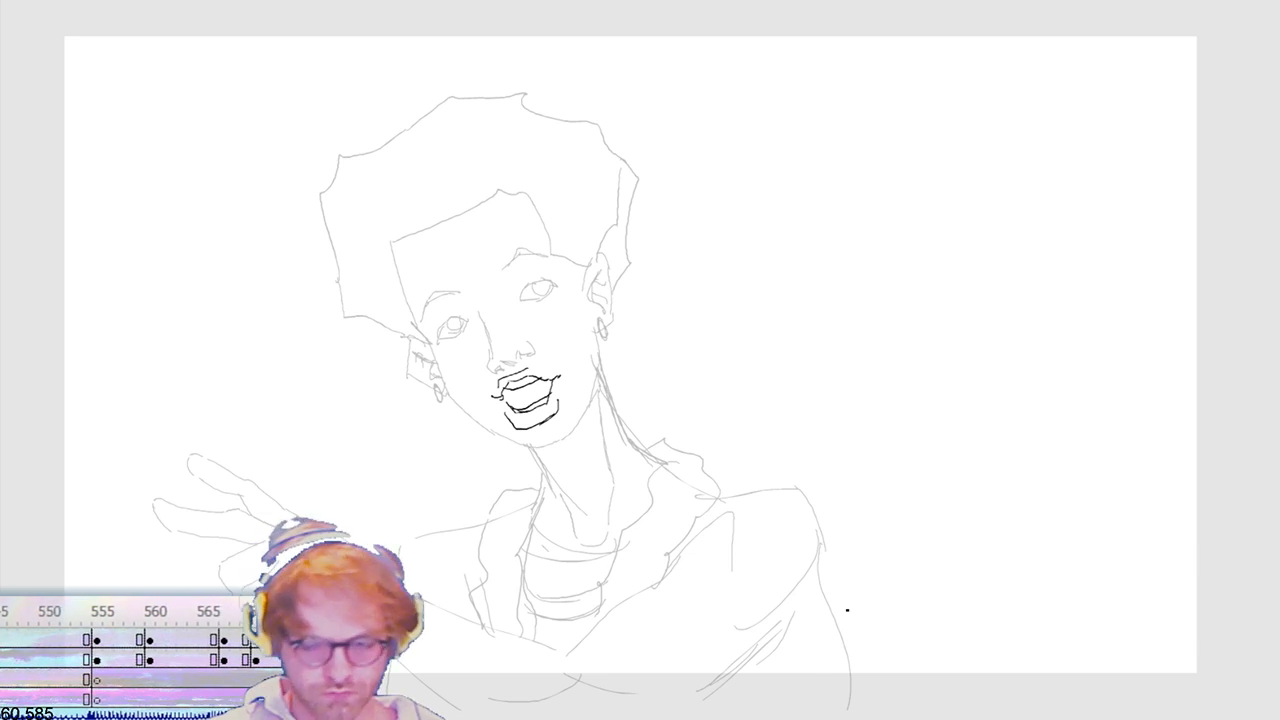
{"action": "key", "text": "Right"}
{"action": "key", "text": "Right"}
{"action": "key", "text": "Right"}
{"action": "key", "text": "Right"}
{"action": "key", "text": "Right"}
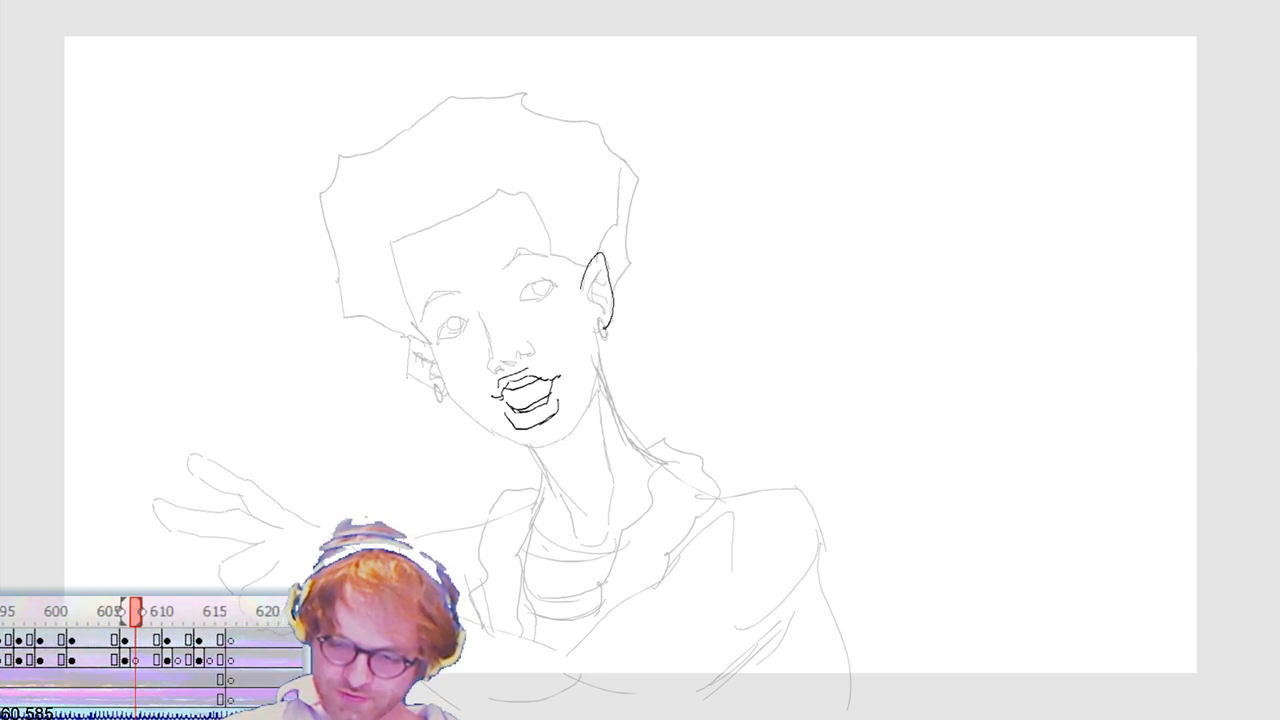
{"action": "left_click_drag", "start_coordinate": [602, 328], "coordinate": [597, 330]}
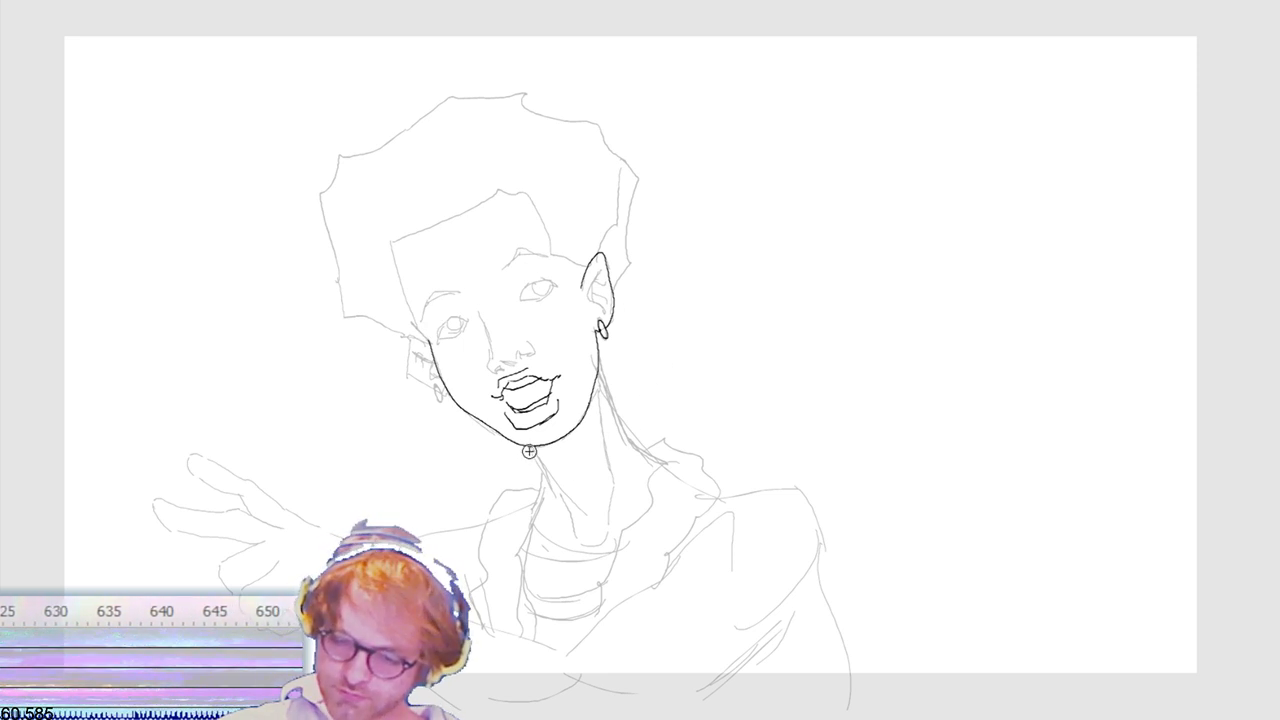
Step: Ink the neck and throat lines and the ruffled outer collar edge on the outstretched hand's side
{"action": "left_click_drag", "start_coordinate": [530, 447], "coordinate": [587, 522]}
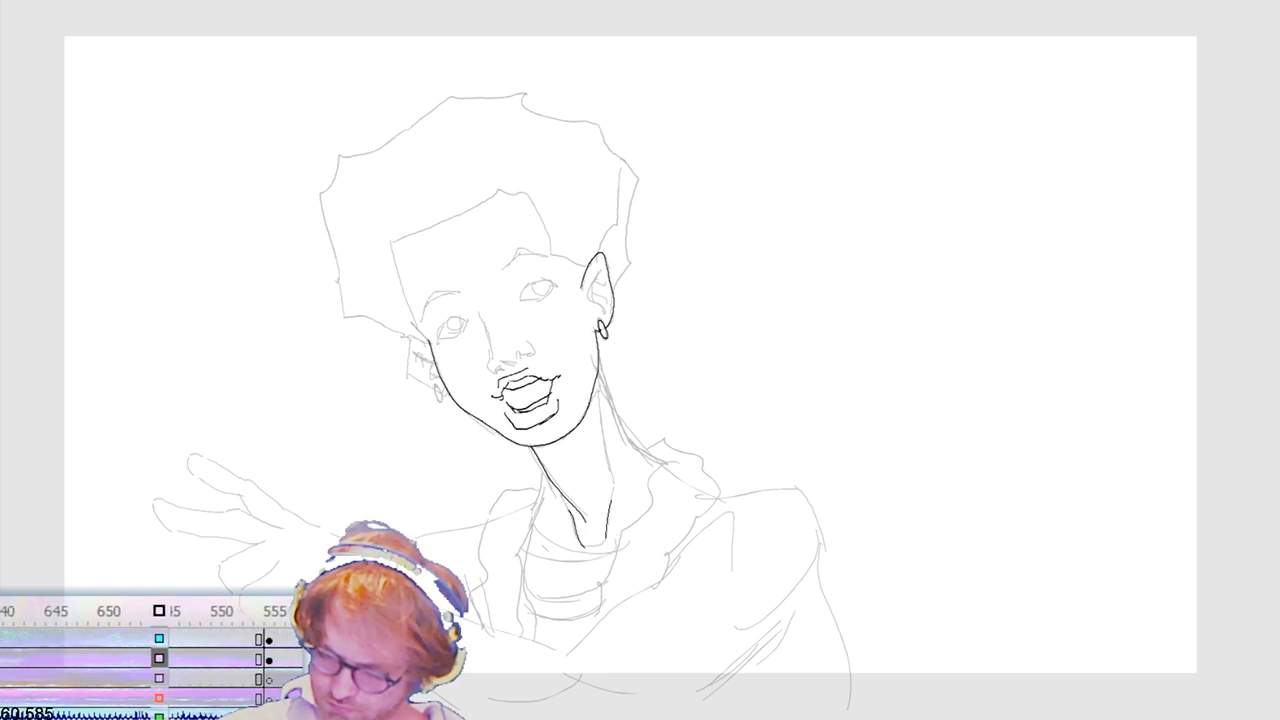
{"action": "mouse_move", "coordinate": [607, 458]}
{"action": "left_mouse_down"}
{"action": "mouse_move", "coordinate": [600, 387]}
{"action": "mouse_move", "coordinate": [628, 438]}
{"action": "mouse_move", "coordinate": [663, 465]}
{"action": "left_mouse_up"}
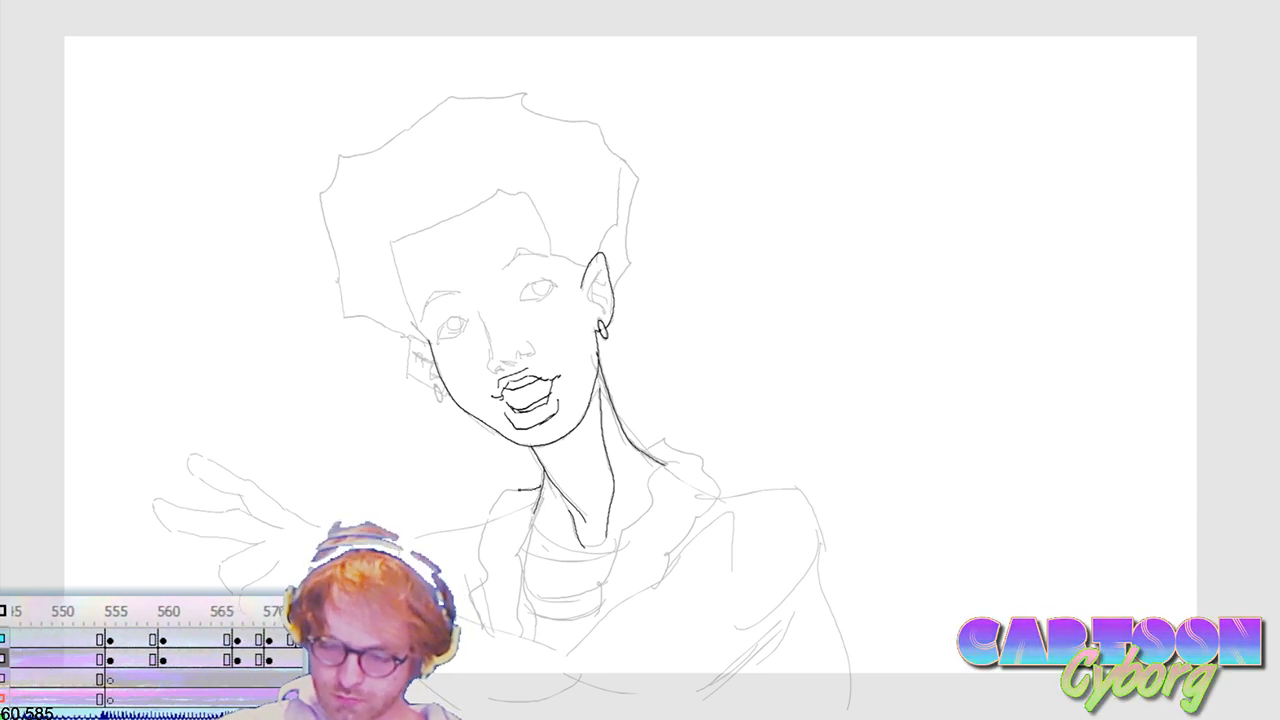
{"action": "mouse_move", "coordinate": [519, 490]}
{"action": "left_mouse_down"}
{"action": "mouse_move", "coordinate": [487, 509]}
{"action": "mouse_move", "coordinate": [481, 628]}
{"action": "left_mouse_up"}
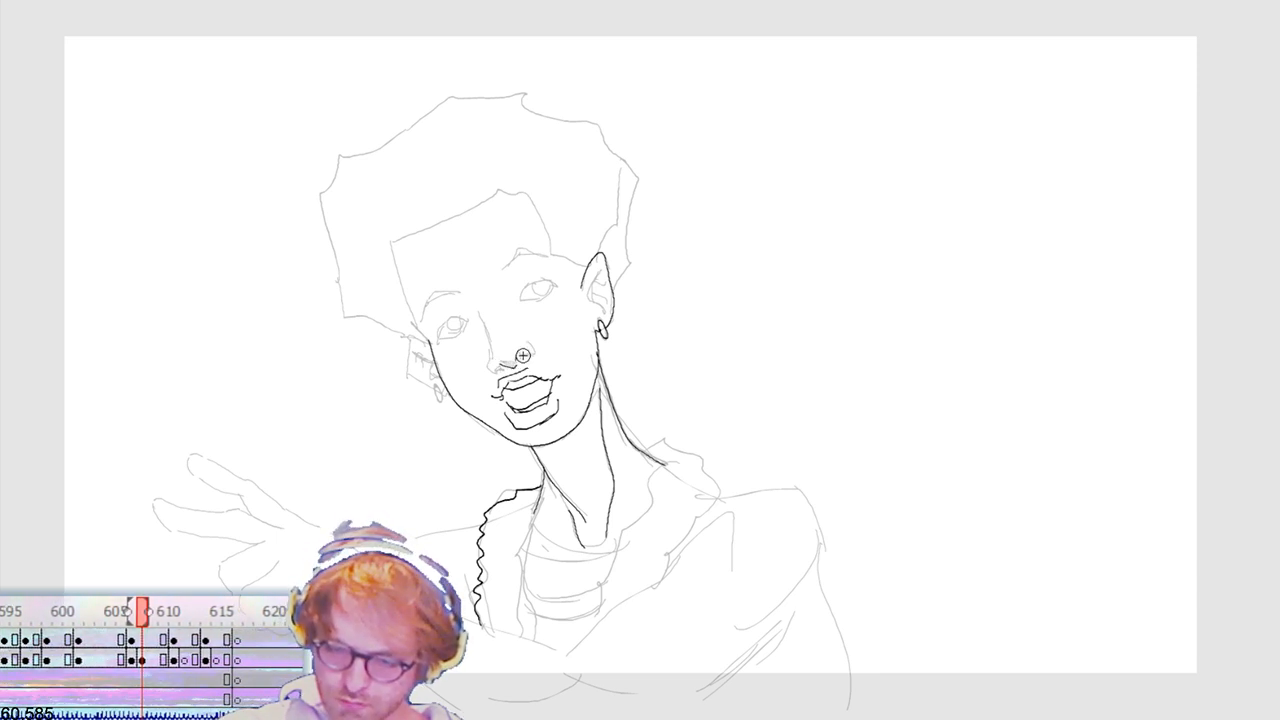
Step: Ink the nose and both eyes with their irises over the rough face
{"action": "mouse_move", "coordinate": [520, 358]}
{"action": "left_mouse_down"}
{"action": "mouse_move", "coordinate": [532, 355]}
{"action": "mouse_move", "coordinate": [497, 372]}
{"action": "left_mouse_up"}
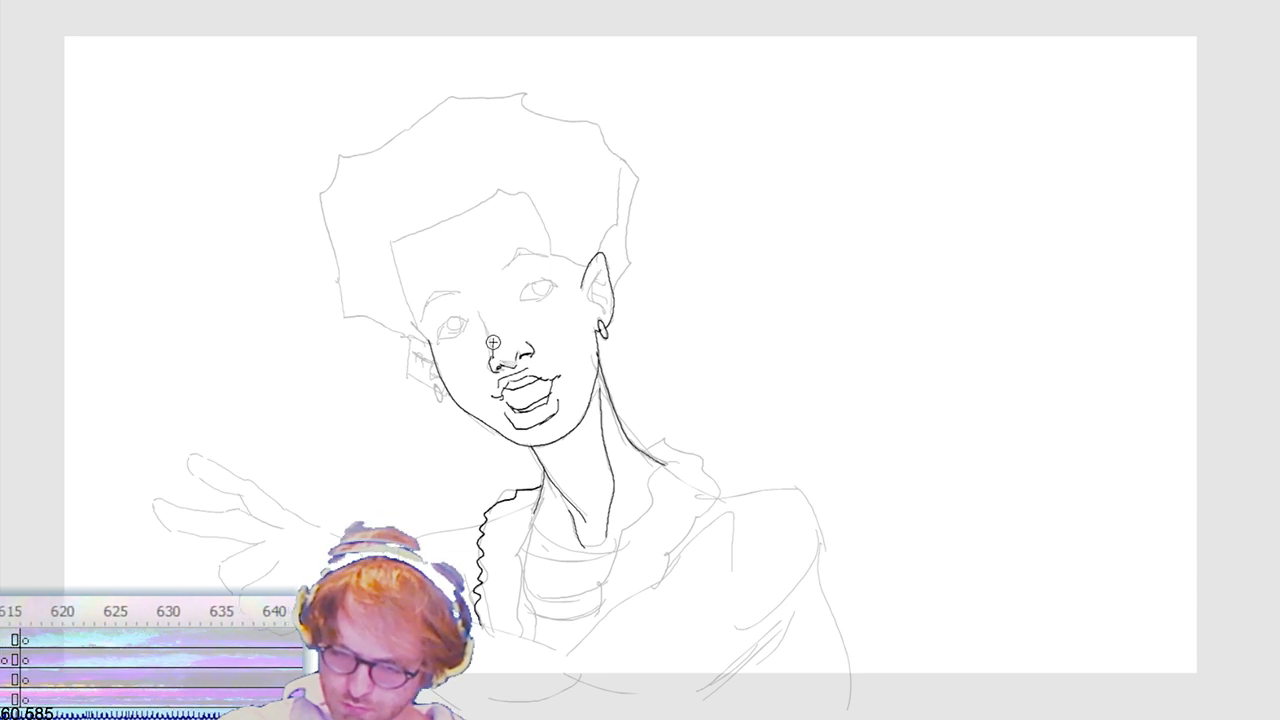
{"action": "left_click_drag", "start_coordinate": [491, 344], "coordinate": [478, 311]}
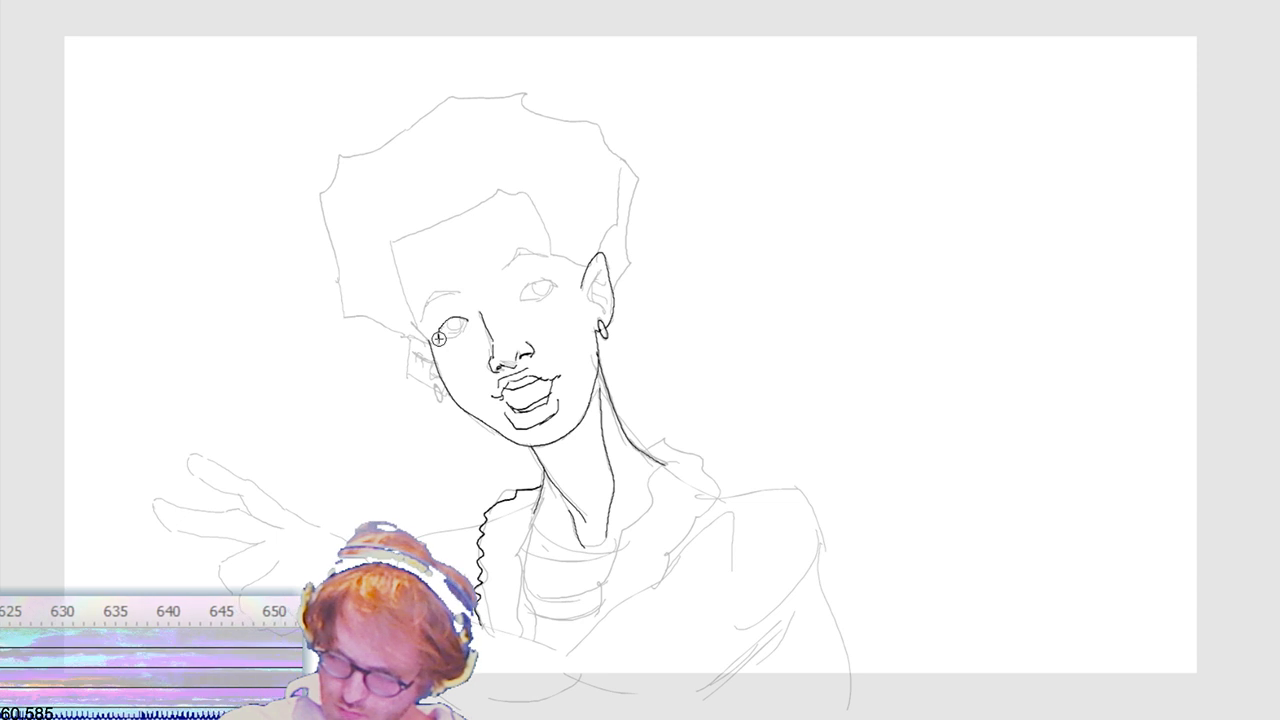
{"action": "left_click_drag", "start_coordinate": [439, 339], "coordinate": [465, 331]}
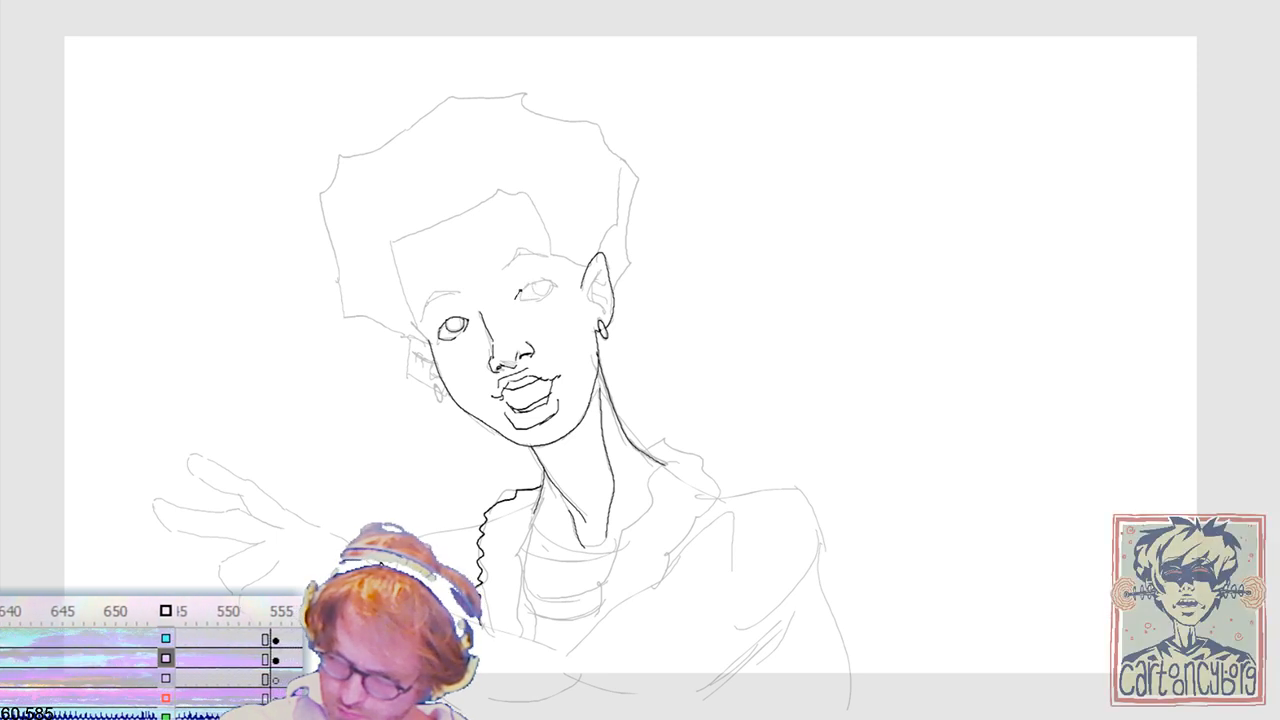
{"action": "left_click_drag", "start_coordinate": [522, 288], "coordinate": [551, 290]}
{"action": "key", "text": "ctrl+z"}
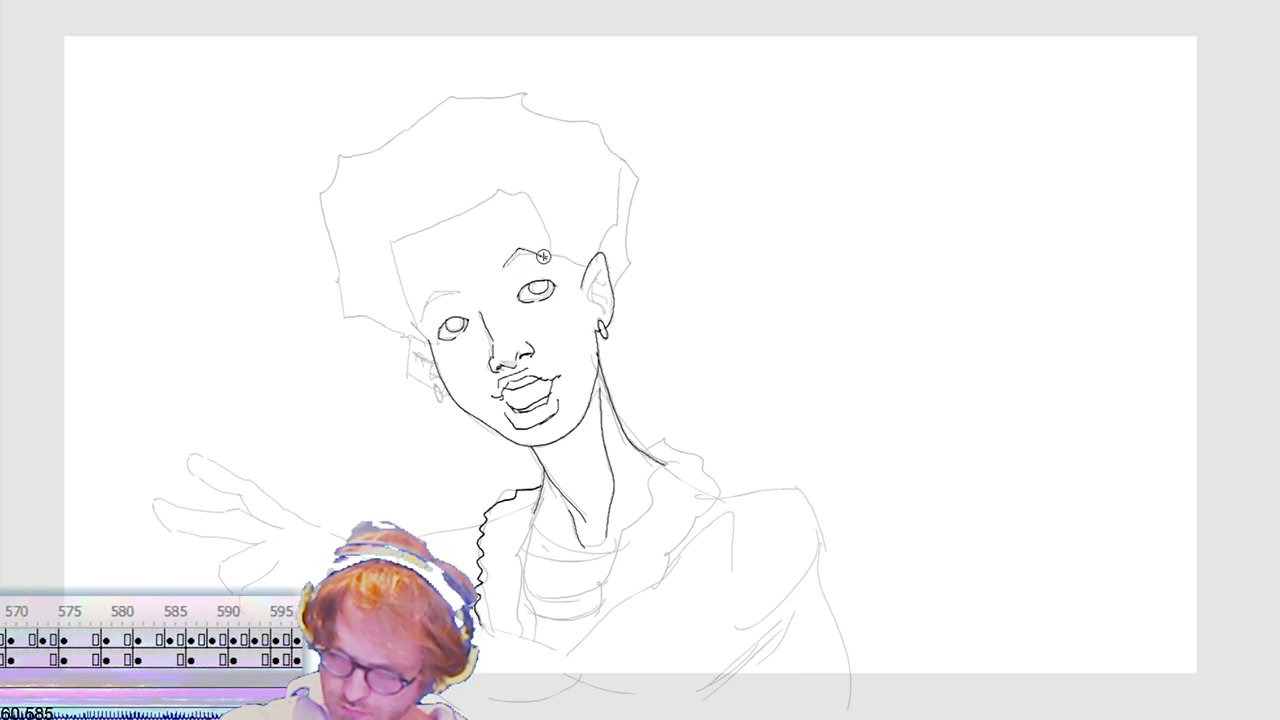
Step: Draw both eyebrows as solid black shapes and ink the hairline down the temples
{"action": "left_click_drag", "start_coordinate": [543, 256], "coordinate": [503, 265]}
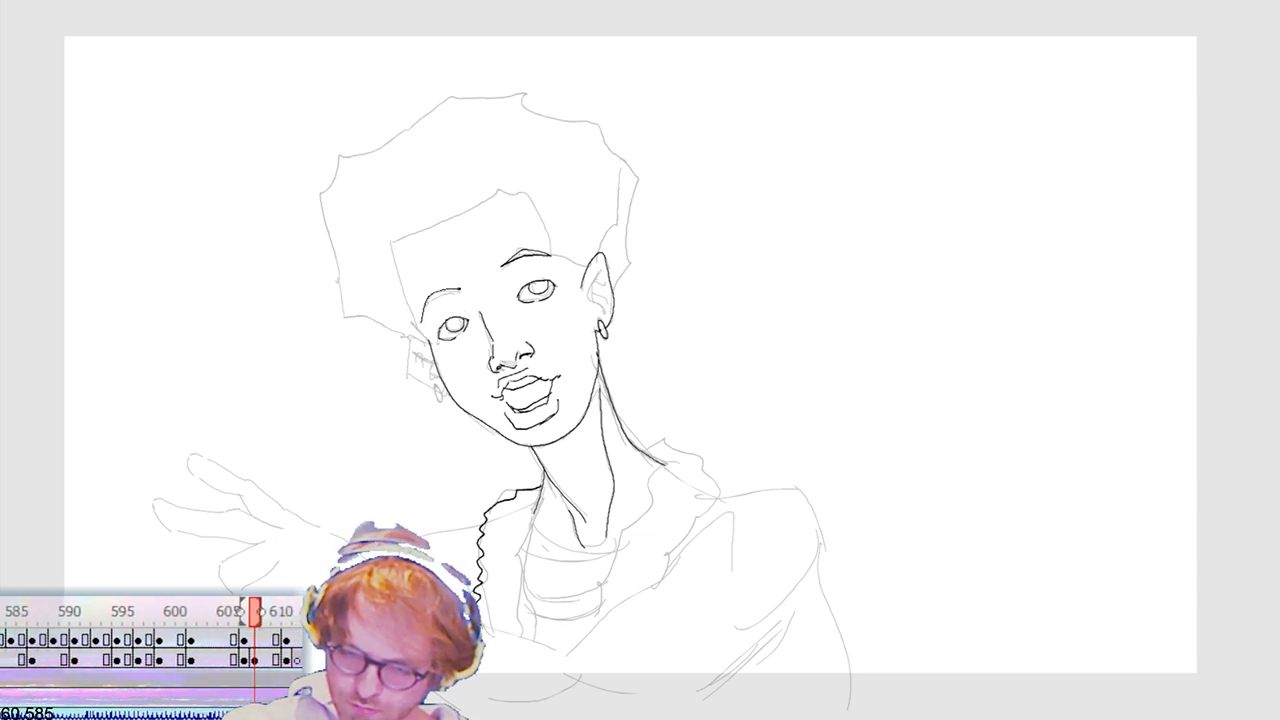
{"action": "left_click_drag", "start_coordinate": [458, 291], "coordinate": [419, 326]}
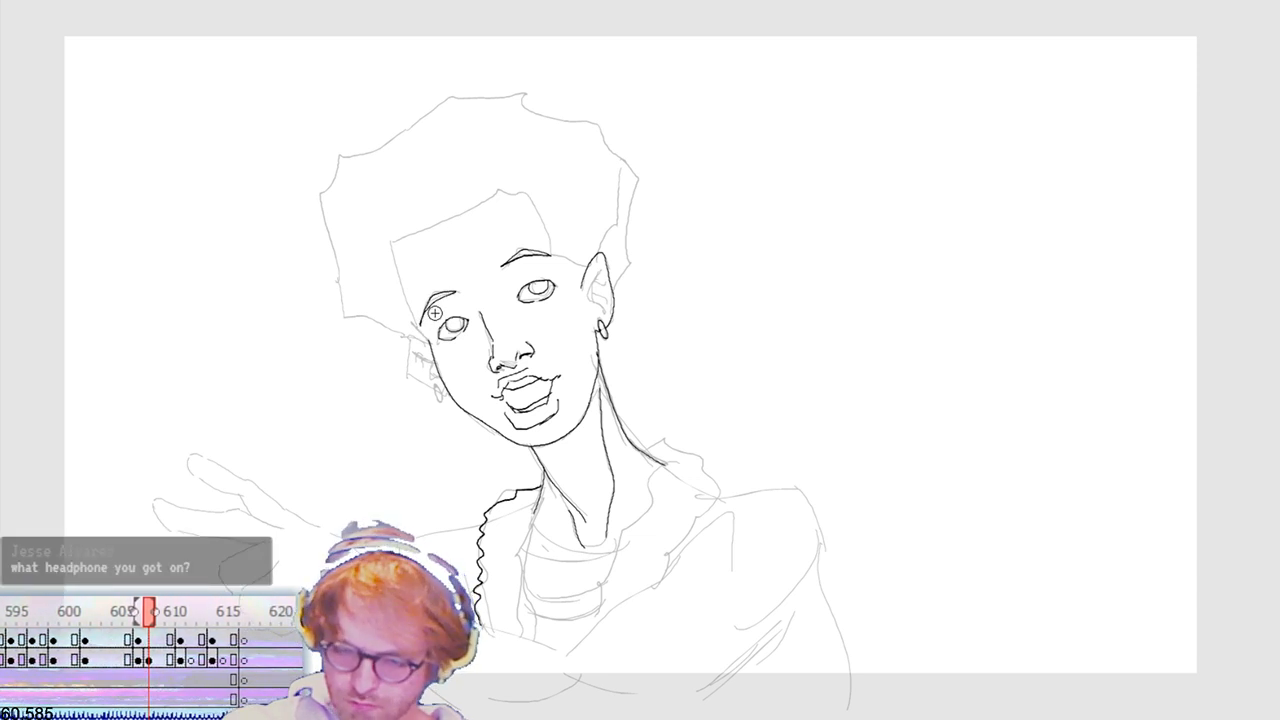
{"action": "left_click_drag", "start_coordinate": [422, 320], "coordinate": [548, 257]}
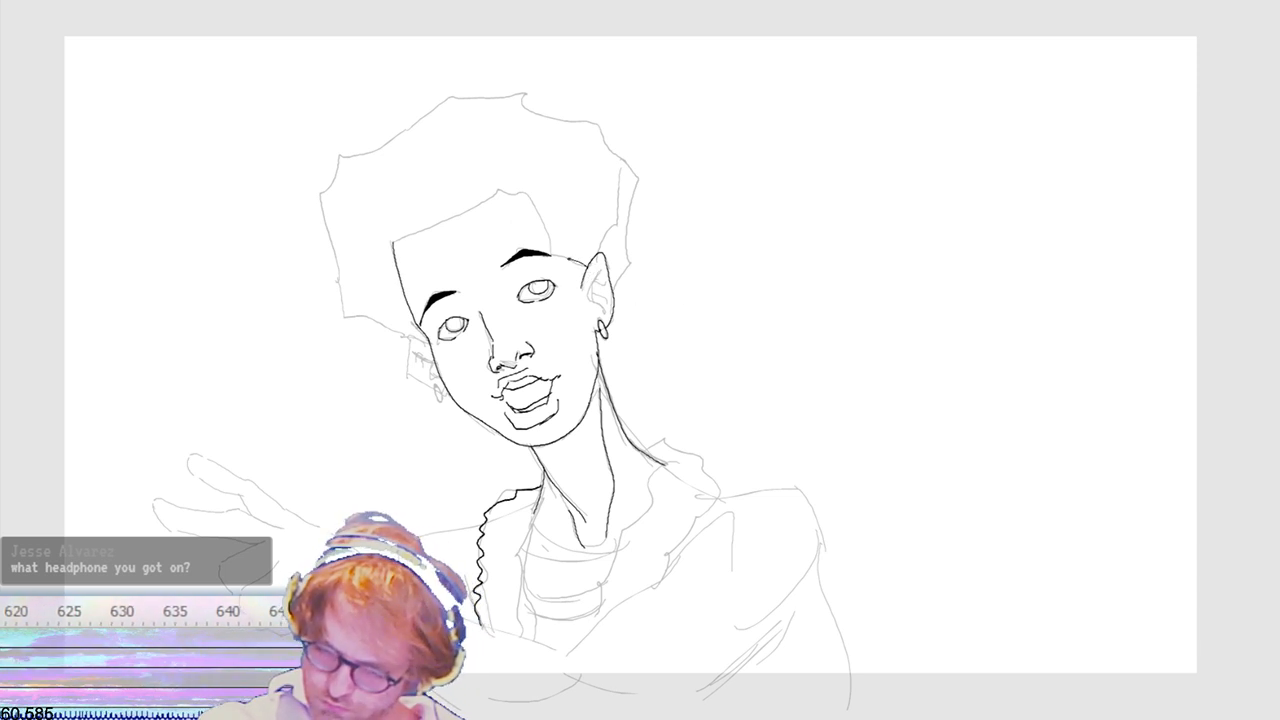
Step: Ink the hairline across the forehead and the jagged outer hair outline, and fill the hair solid black
{"action": "mouse_move", "coordinate": [548, 230]}
{"action": "left_mouse_down"}
{"action": "mouse_move", "coordinate": [533, 202]}
{"action": "mouse_move", "coordinate": [497, 193]}
{"action": "mouse_move", "coordinate": [392, 243]}
{"action": "left_mouse_up"}
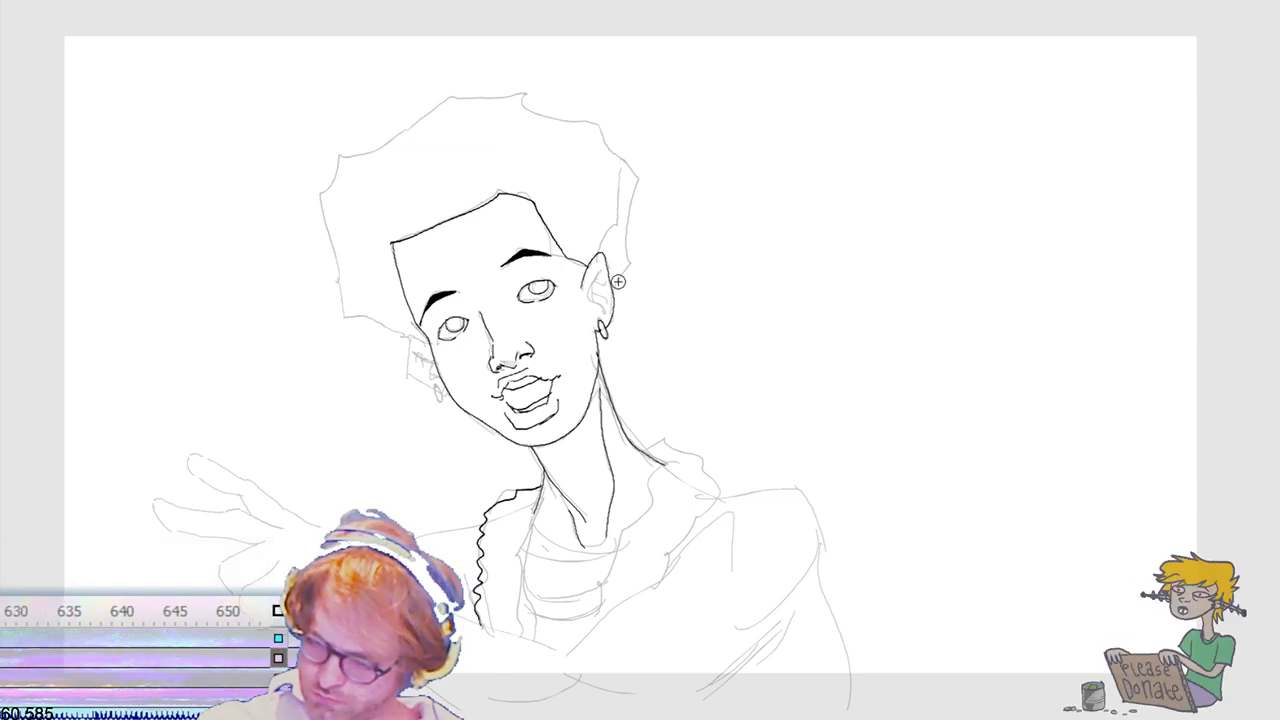
{"action": "mouse_move", "coordinate": [612, 286]}
{"action": "left_mouse_down"}
{"action": "mouse_move", "coordinate": [619, 230]}
{"action": "mouse_move", "coordinate": [637, 180]}
{"action": "mouse_move", "coordinate": [604, 130]}
{"action": "mouse_move", "coordinate": [524, 95]}
{"action": "mouse_move", "coordinate": [442, 104]}
{"action": "mouse_move", "coordinate": [341, 160]}
{"action": "mouse_move", "coordinate": [323, 210]}
{"action": "mouse_move", "coordinate": [345, 312]}
{"action": "mouse_move", "coordinate": [410, 334]}
{"action": "left_mouse_up"}
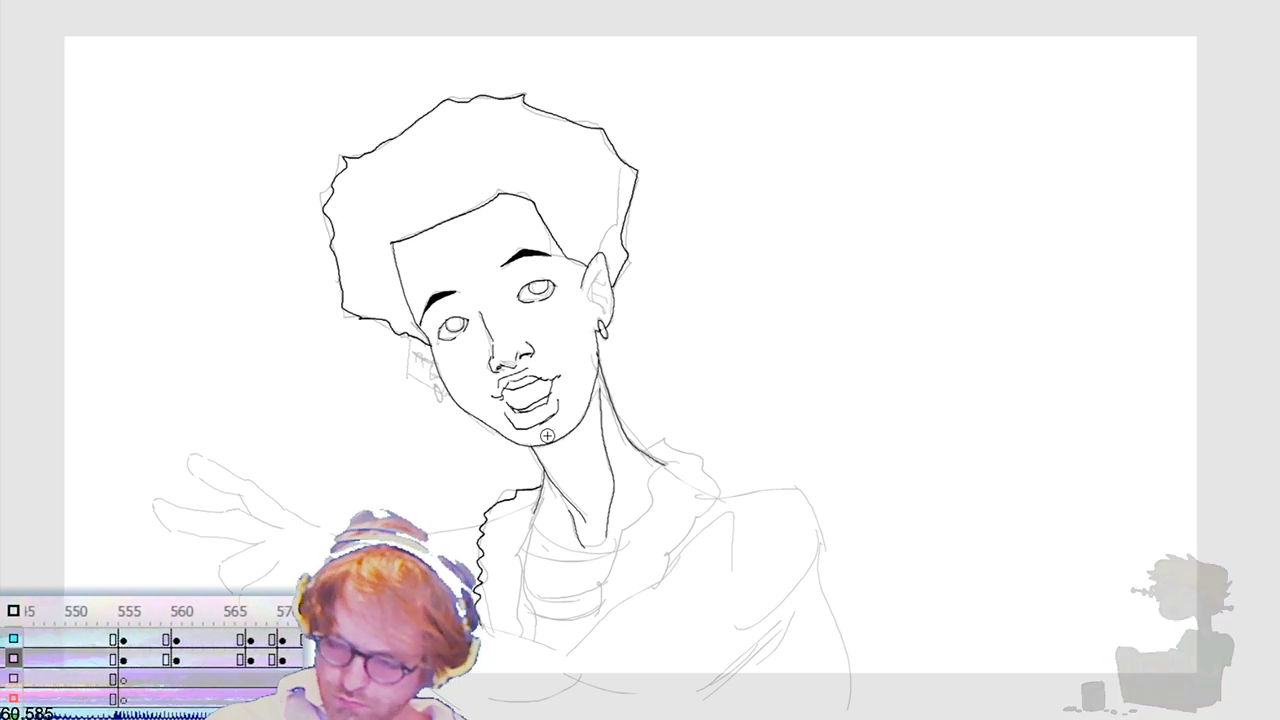
{"action": "left_click", "coordinate": [609, 242]}
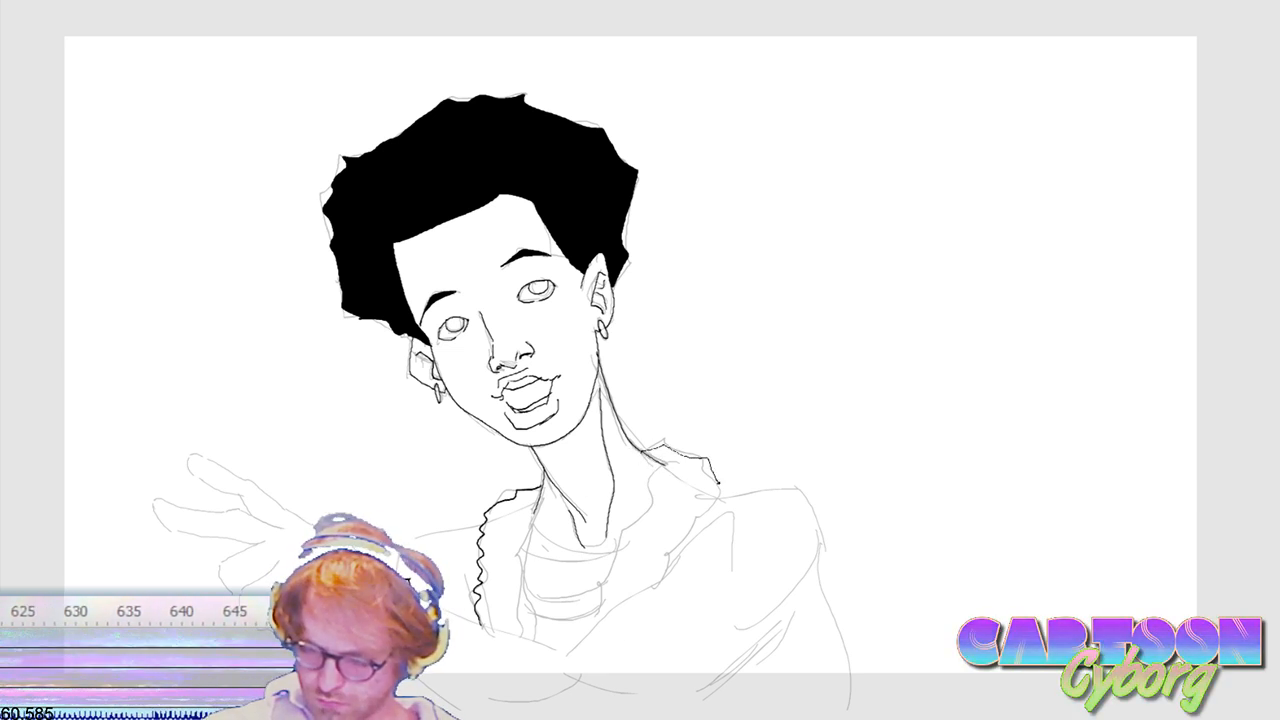
Step: Ink the other collar's ruffled edge and the shoulder and sleeve of the arm crossing the chest, including its fold lines
{"action": "left_click_drag", "start_coordinate": [645, 447], "coordinate": [668, 570]}
{"action": "left_click_drag", "start_coordinate": [714, 482], "coordinate": [800, 494]}
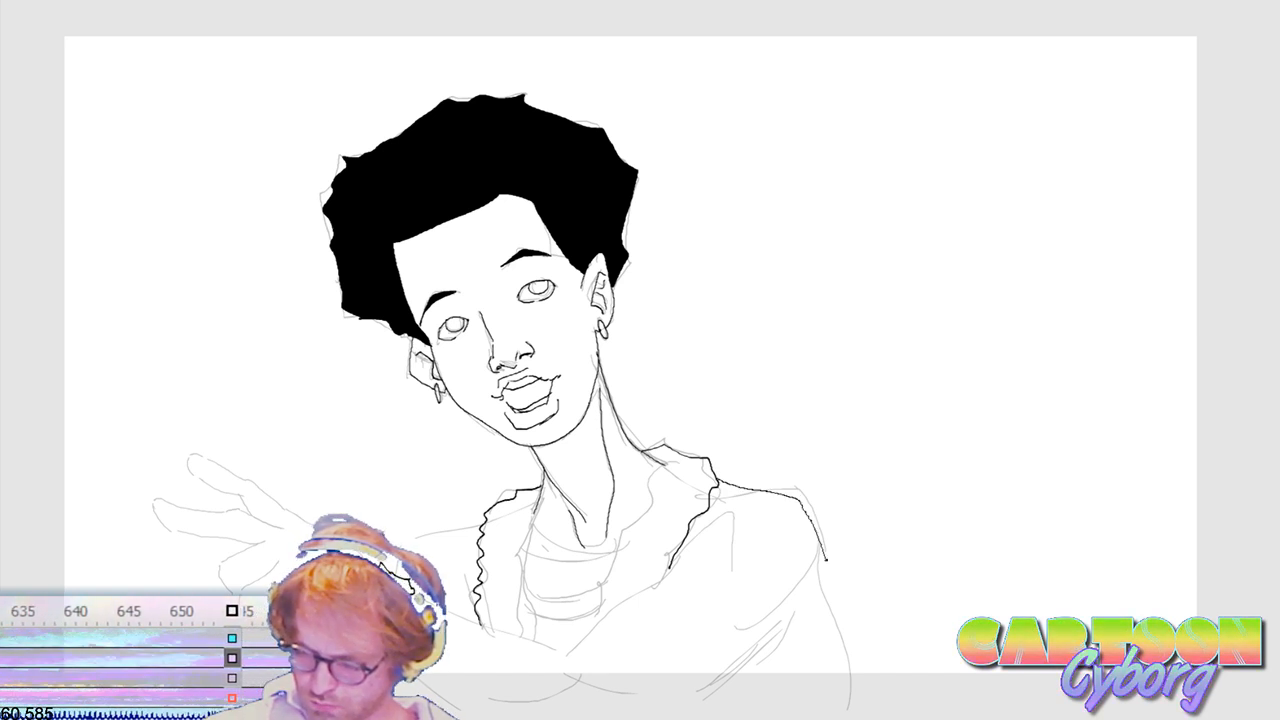
{"action": "left_click_drag", "start_coordinate": [655, 712], "coordinate": [718, 482]}
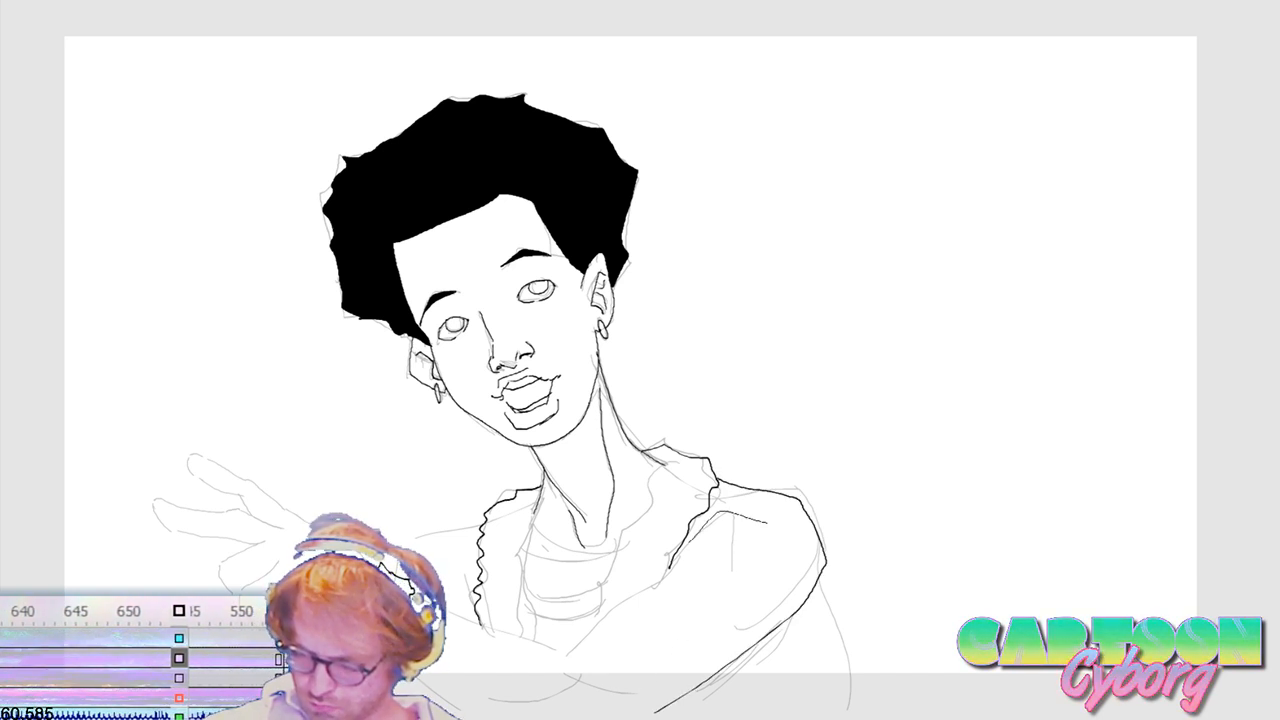
{"action": "left_click_drag", "start_coordinate": [665, 569], "coordinate": [780, 533]}
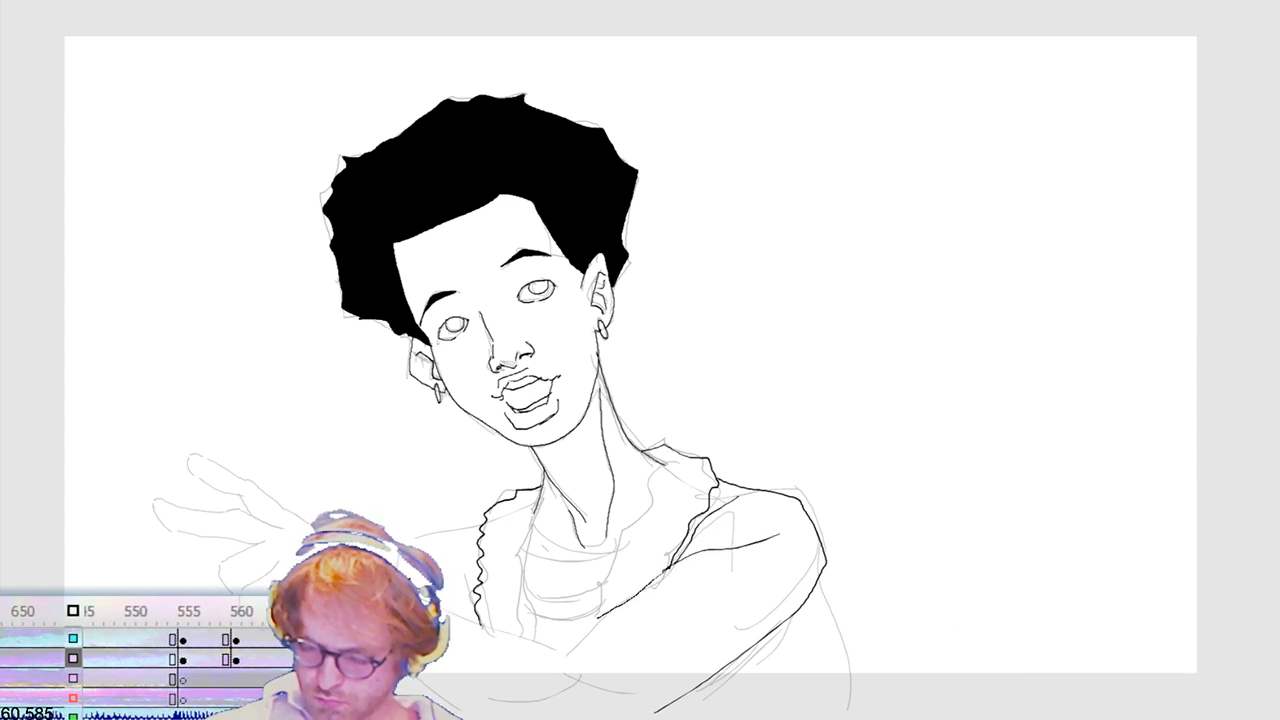
{"action": "mouse_move", "coordinate": [575, 688]}
{"action": "left_mouse_down"}
{"action": "mouse_move", "coordinate": [556, 643]}
{"action": "mouse_move", "coordinate": [456, 623]}
{"action": "mouse_move", "coordinate": [487, 627]}
{"action": "left_mouse_up"}
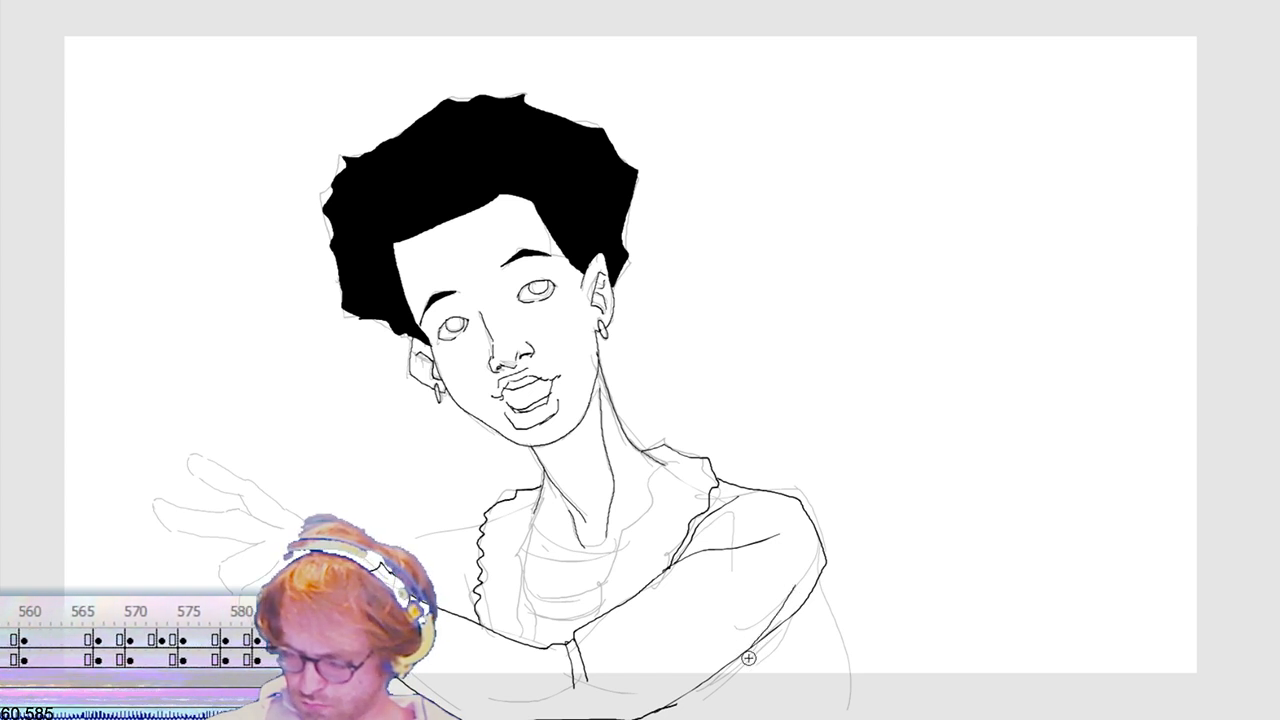
Step: Ink the garment's back edge below the crossing arm's shoulder and the loose fold under its sleeve
{"action": "mouse_move", "coordinate": [748, 658]}
{"action": "left_mouse_down"}
{"action": "mouse_move", "coordinate": [827, 624]}
{"action": "mouse_move", "coordinate": [822, 580]}
{"action": "mouse_move", "coordinate": [855, 718]}
{"action": "left_mouse_up"}
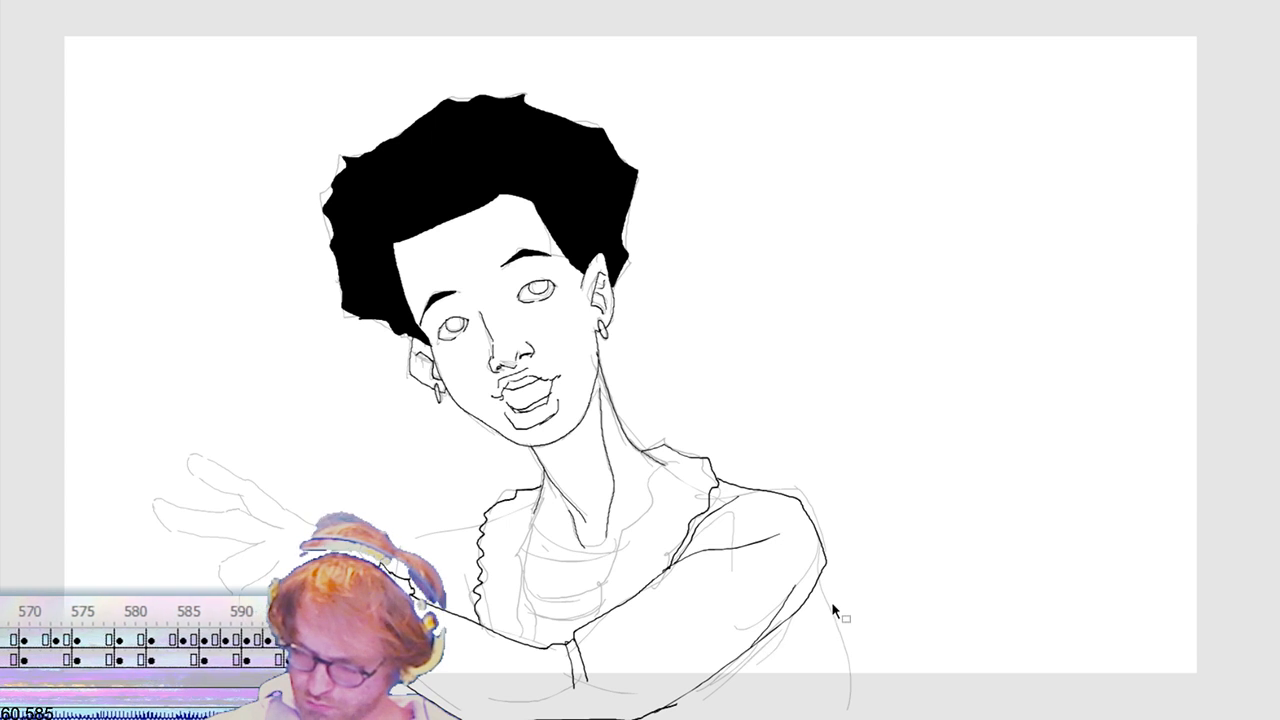
{"action": "left_click_drag", "start_coordinate": [826, 580], "coordinate": [830, 716]}
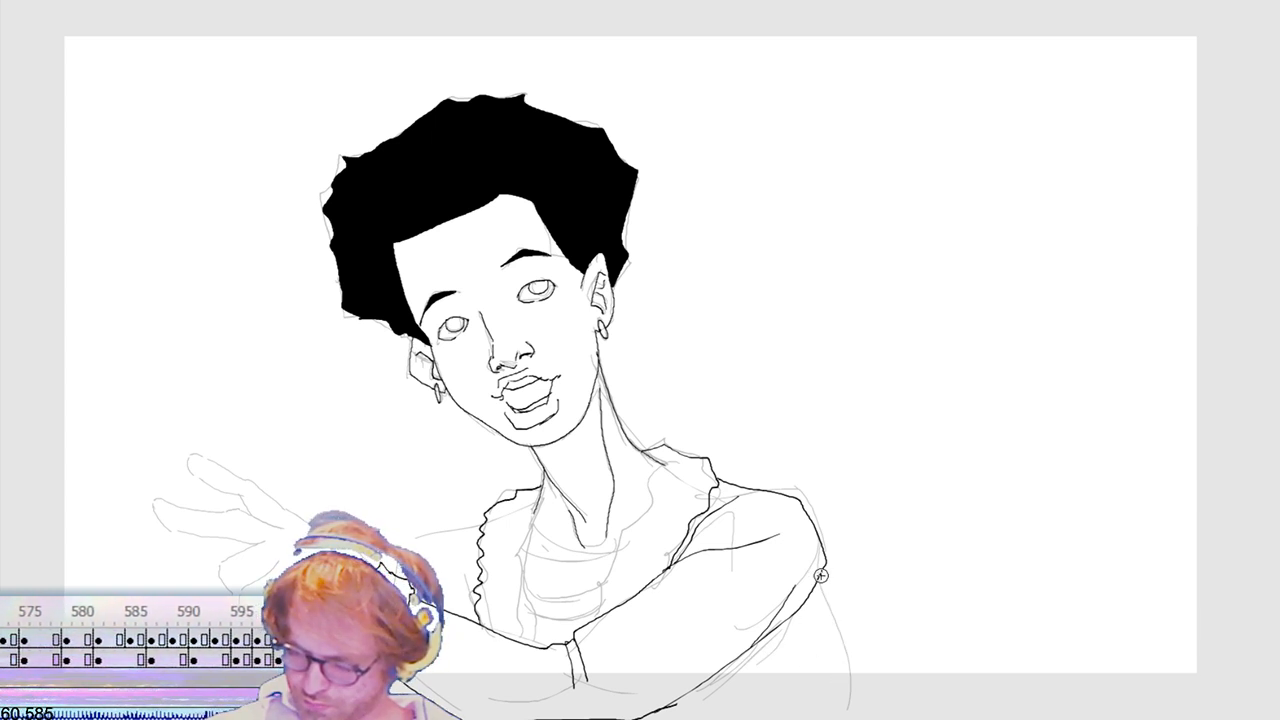
{"action": "left_click_drag", "start_coordinate": [824, 582], "coordinate": [846, 704]}
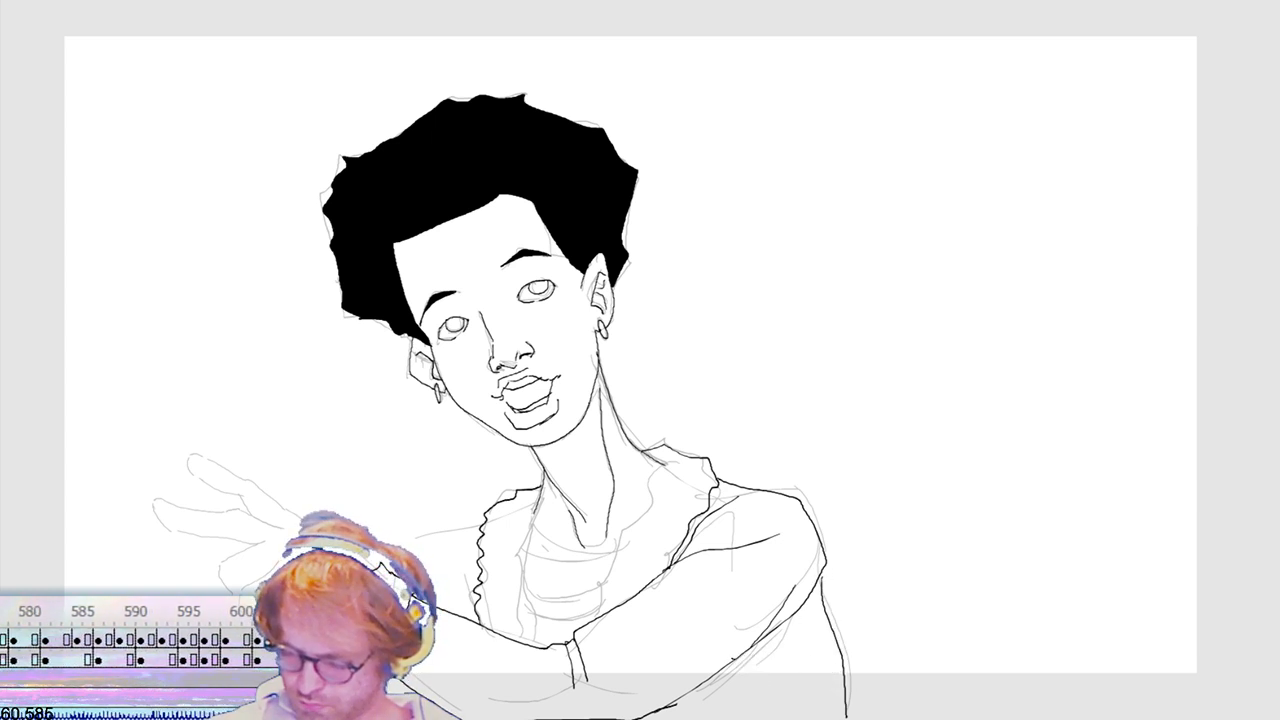
{"action": "left_click_drag", "start_coordinate": [740, 660], "coordinate": [797, 650]}
{"action": "mouse_move", "coordinate": [726, 669]}
{"action": "left_mouse_down"}
{"action": "mouse_move", "coordinate": [818, 624]}
{"action": "mouse_move", "coordinate": [751, 677]}
{"action": "left_mouse_up"}
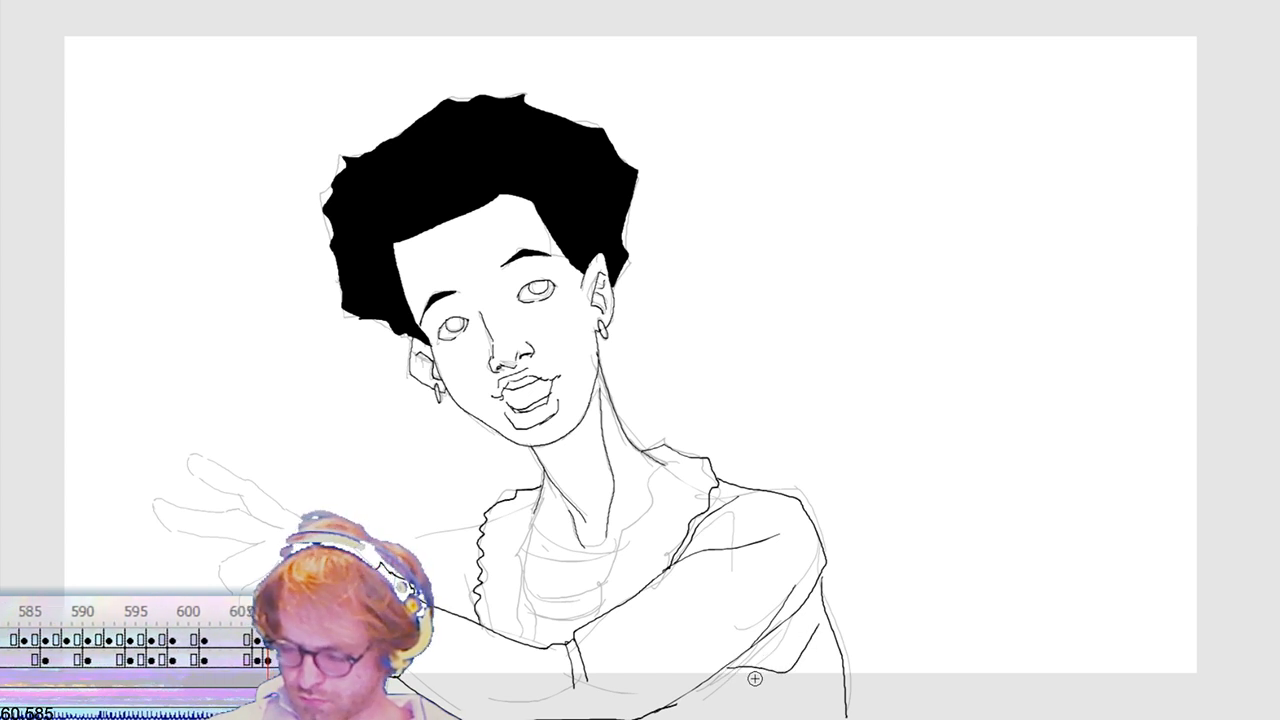
{"action": "key", "text": "ctrl+z"}
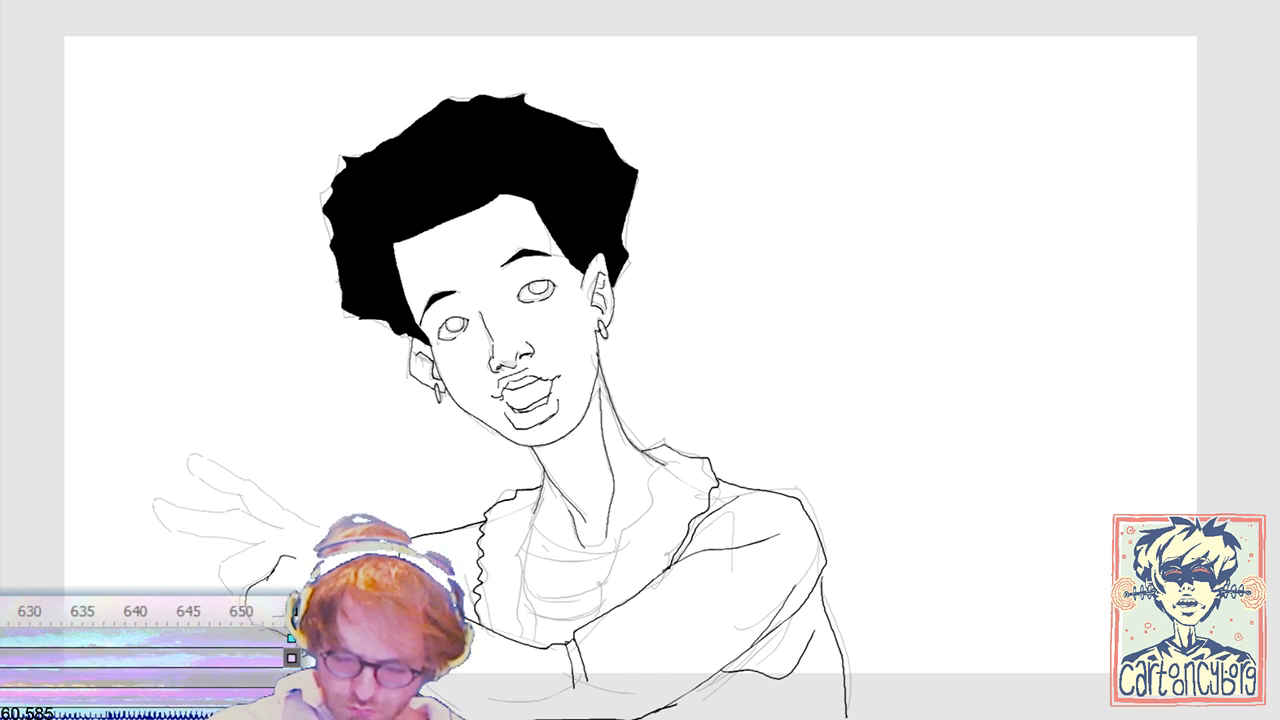
Step: Ink the outstretched hand's thumb and fingers, redrawing the upper finger, and add the inner ruffled collar edge
{"action": "left_click_drag", "start_coordinate": [225, 574], "coordinate": [244, 600]}
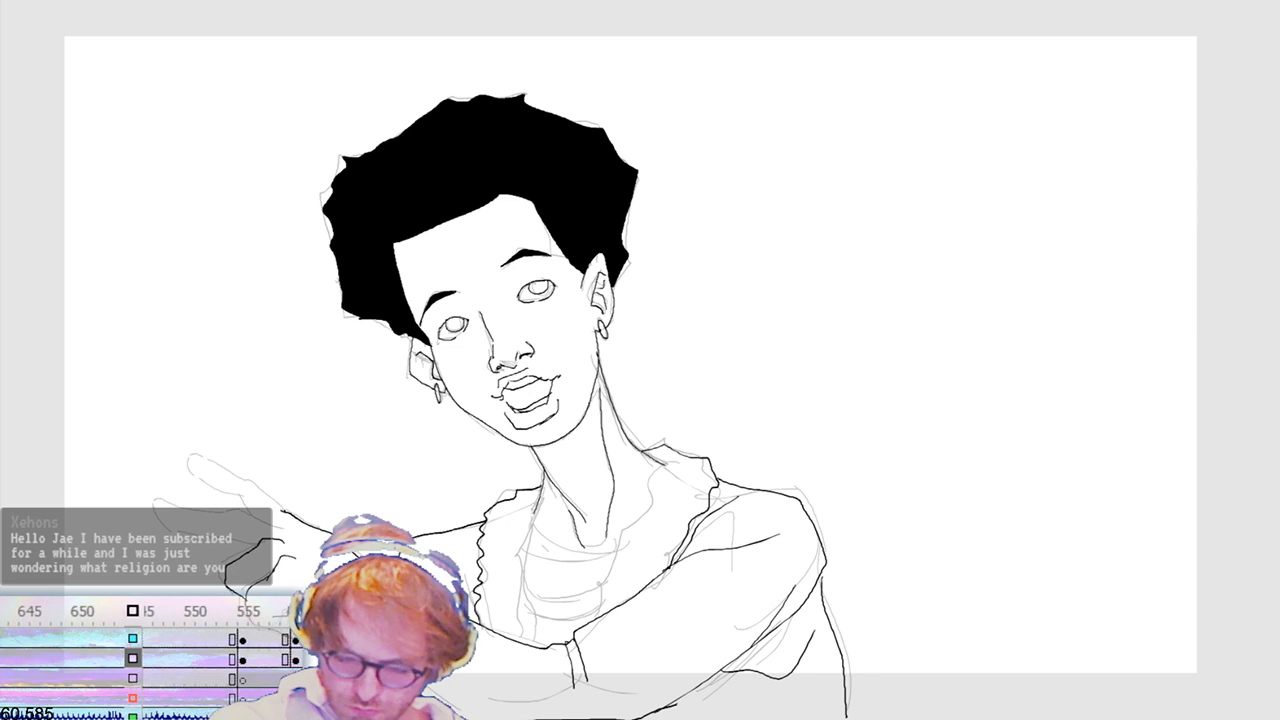
{"action": "left_click_drag", "start_coordinate": [207, 463], "coordinate": [285, 514]}
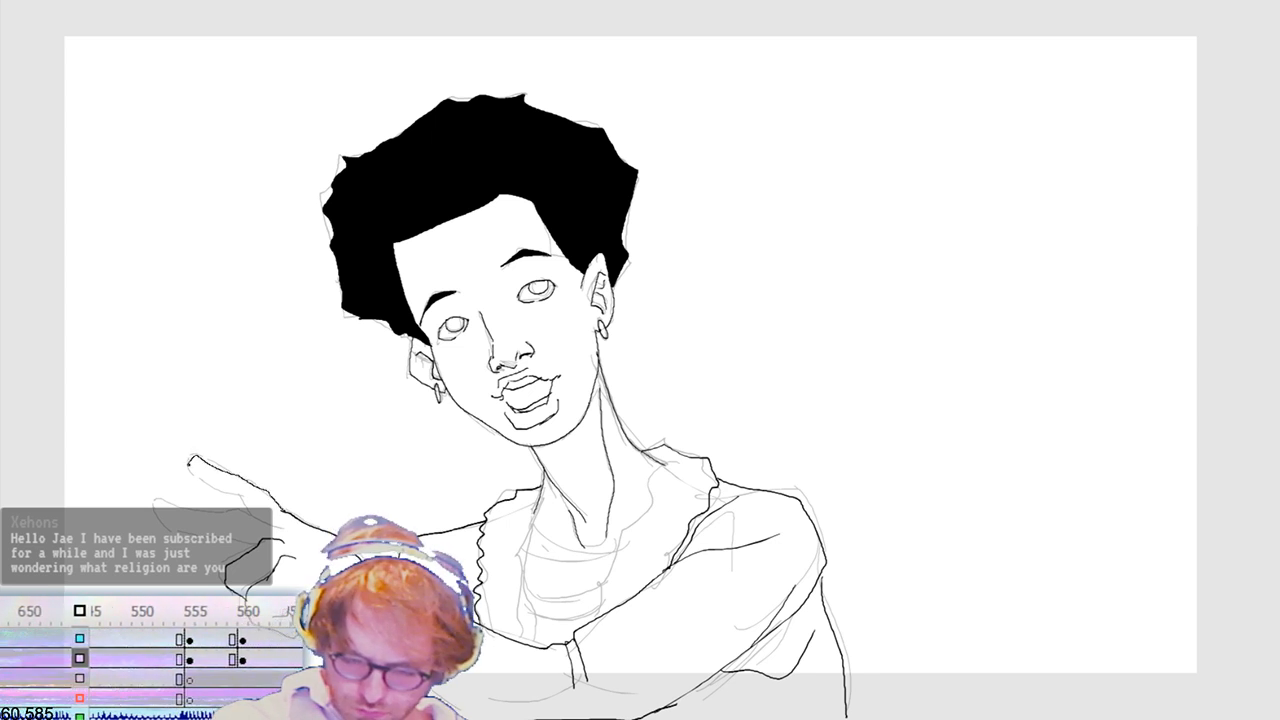
{"action": "left_click_drag", "start_coordinate": [206, 462], "coordinate": [212, 486]}
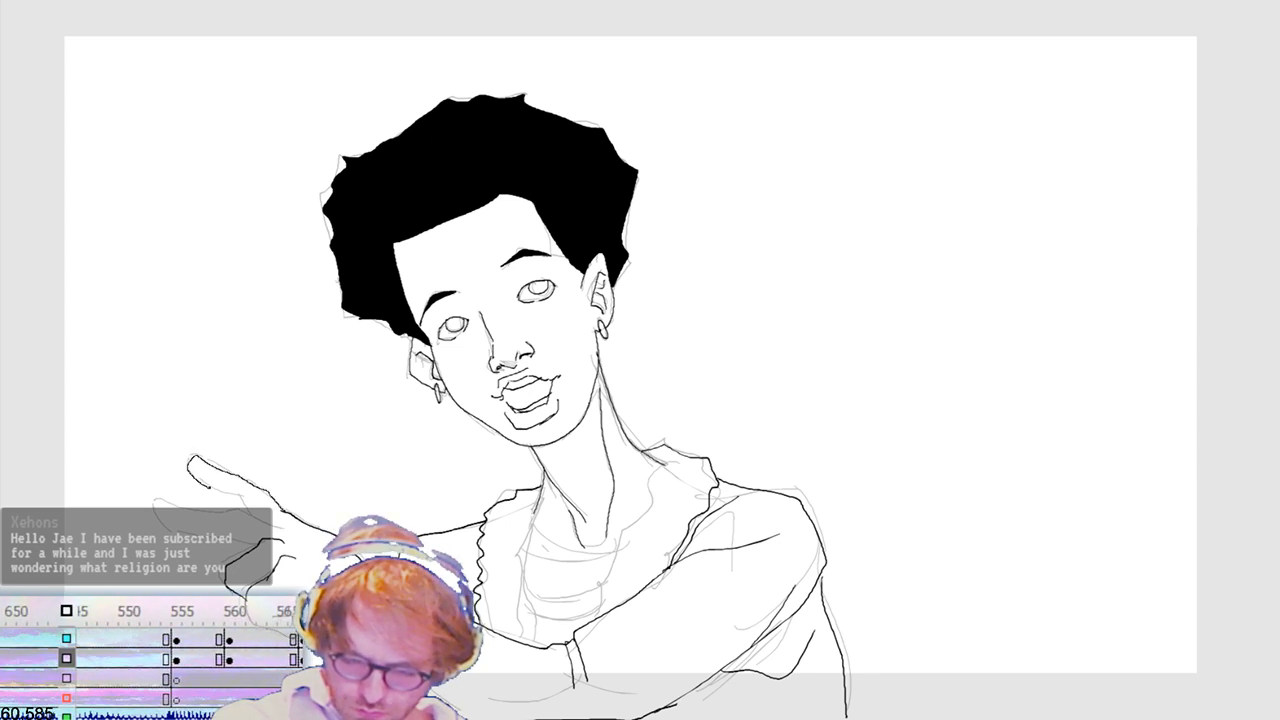
{"action": "double_click", "coordinate": [274, 500]}
{"action": "key", "text": "Delete"}
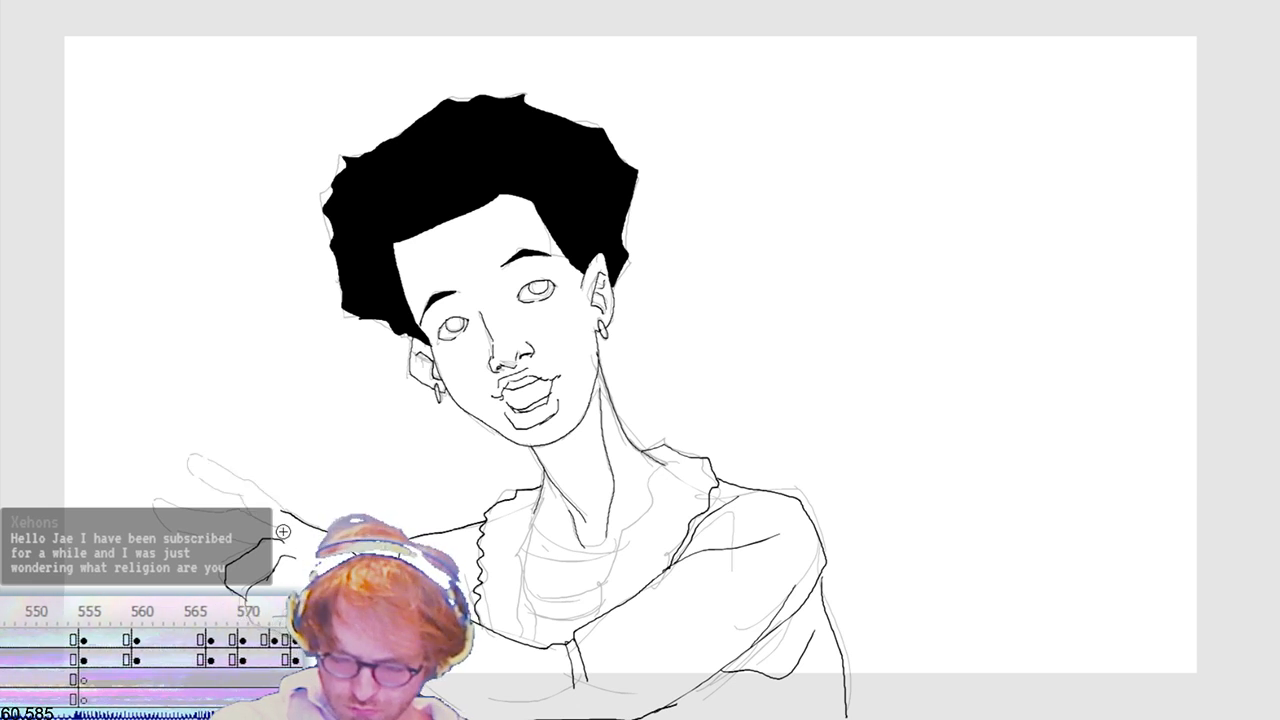
{"action": "mouse_move", "coordinate": [186, 510]}
{"action": "left_mouse_down"}
{"action": "mouse_move", "coordinate": [157, 514]}
{"action": "mouse_move", "coordinate": [234, 545]}
{"action": "mouse_move", "coordinate": [284, 541]}
{"action": "mouse_move", "coordinate": [186, 455]}
{"action": "mouse_move", "coordinate": [184, 466]}
{"action": "mouse_move", "coordinate": [275, 503]}
{"action": "mouse_move", "coordinate": [362, 562]}
{"action": "left_mouse_up"}
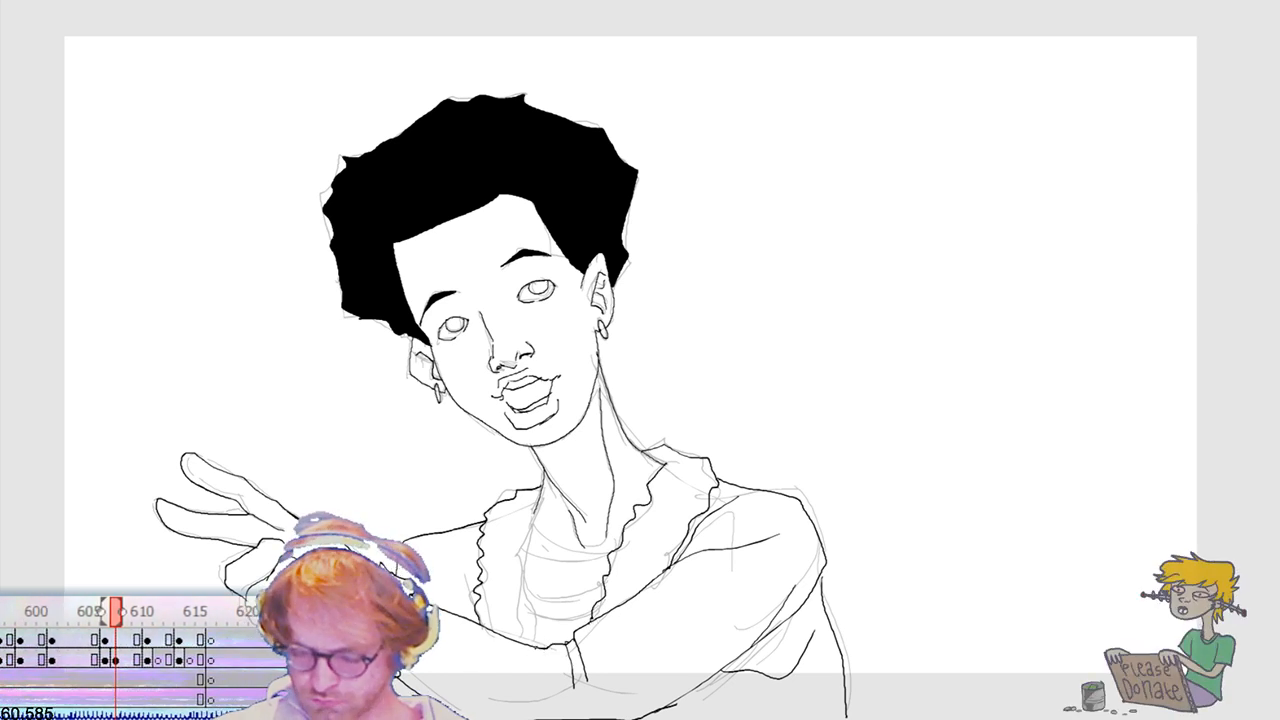
{"action": "mouse_move", "coordinate": [536, 630]}
{"action": "left_mouse_down"}
{"action": "mouse_move", "coordinate": [521, 558]}
{"action": "mouse_move", "coordinate": [533, 506]}
{"action": "left_mouse_up"}
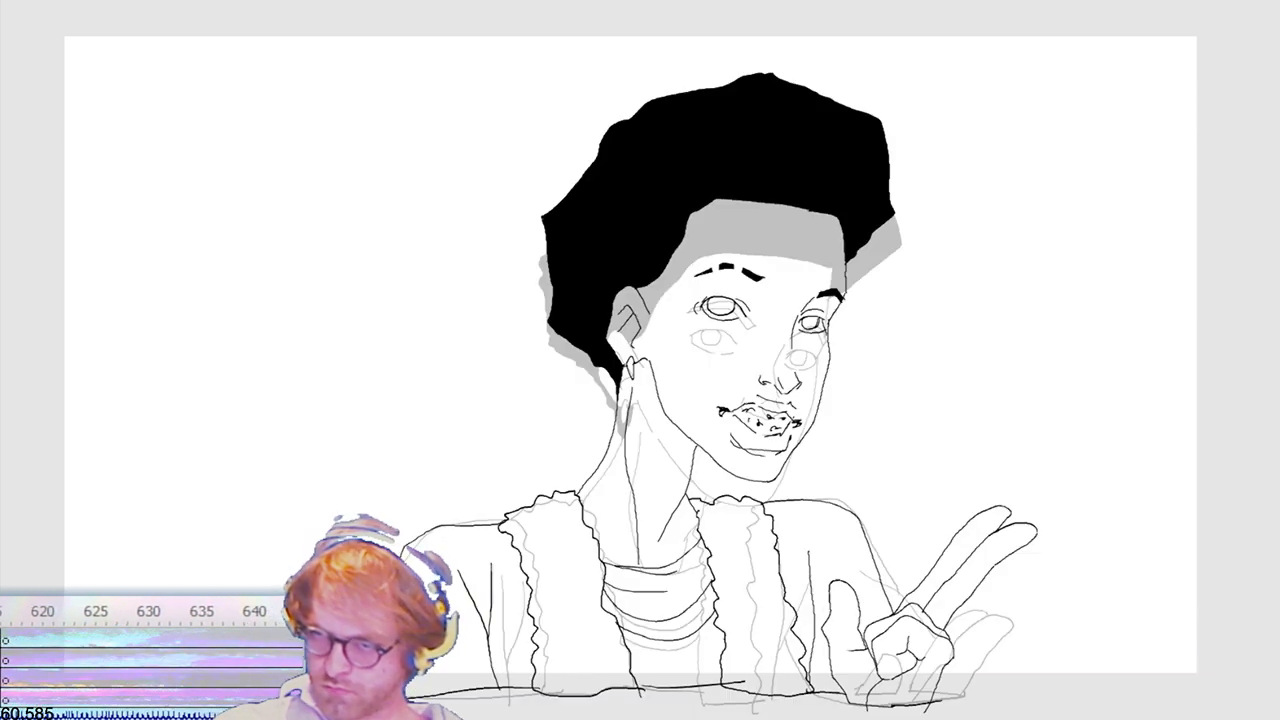
Step: Advance to the closed-mouth tilted-head rough pose and ink the forearm's upper edge and the ruffled collar beside it
{"action": "key", "text": "Escape"}
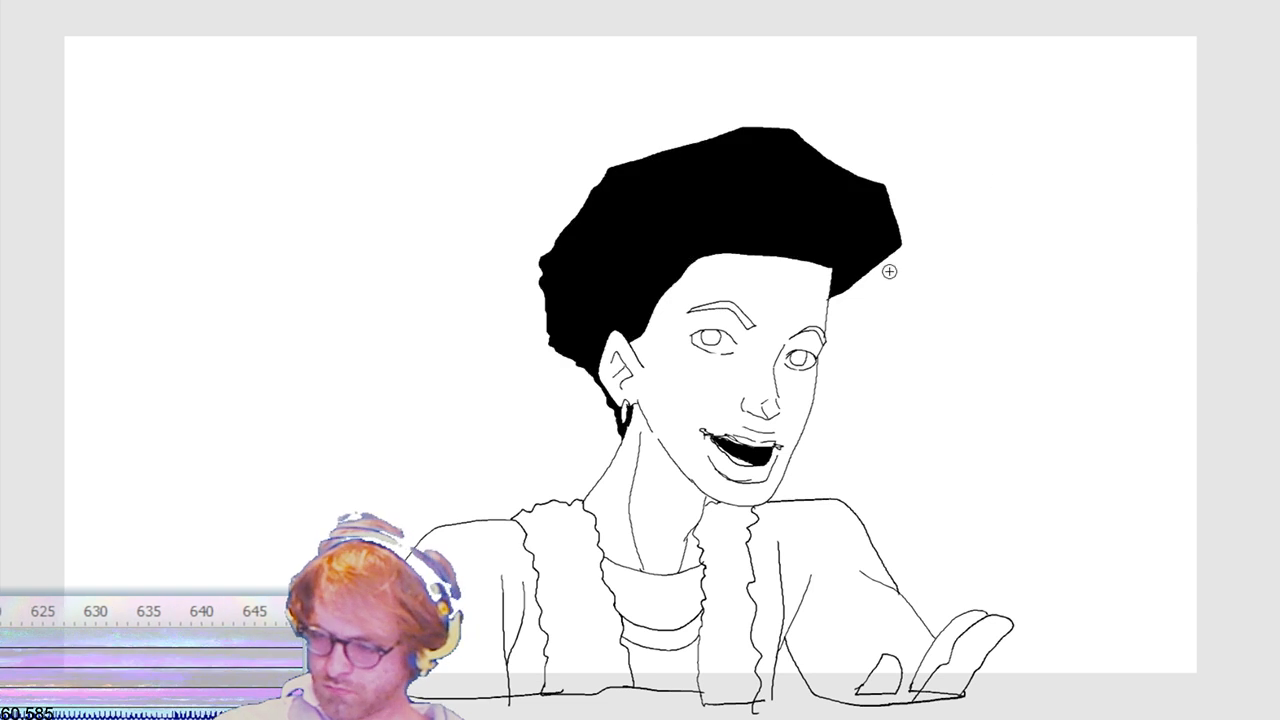
{"action": "left_click", "coordinate": [741, 314]}
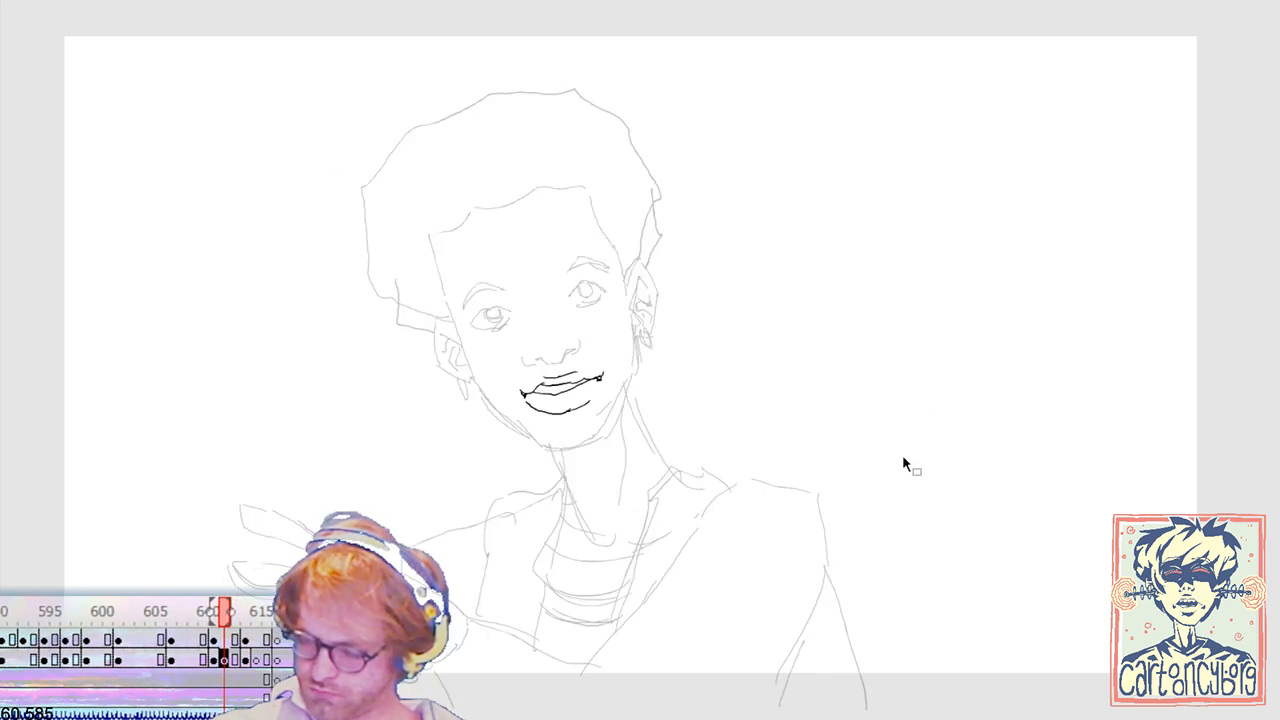
{"action": "mouse_move", "coordinate": [712, 563]}
{"action": "left_mouse_down"}
{"action": "mouse_move", "coordinate": [642, 614]}
{"action": "mouse_move", "coordinate": [583, 678]}
{"action": "left_mouse_up"}
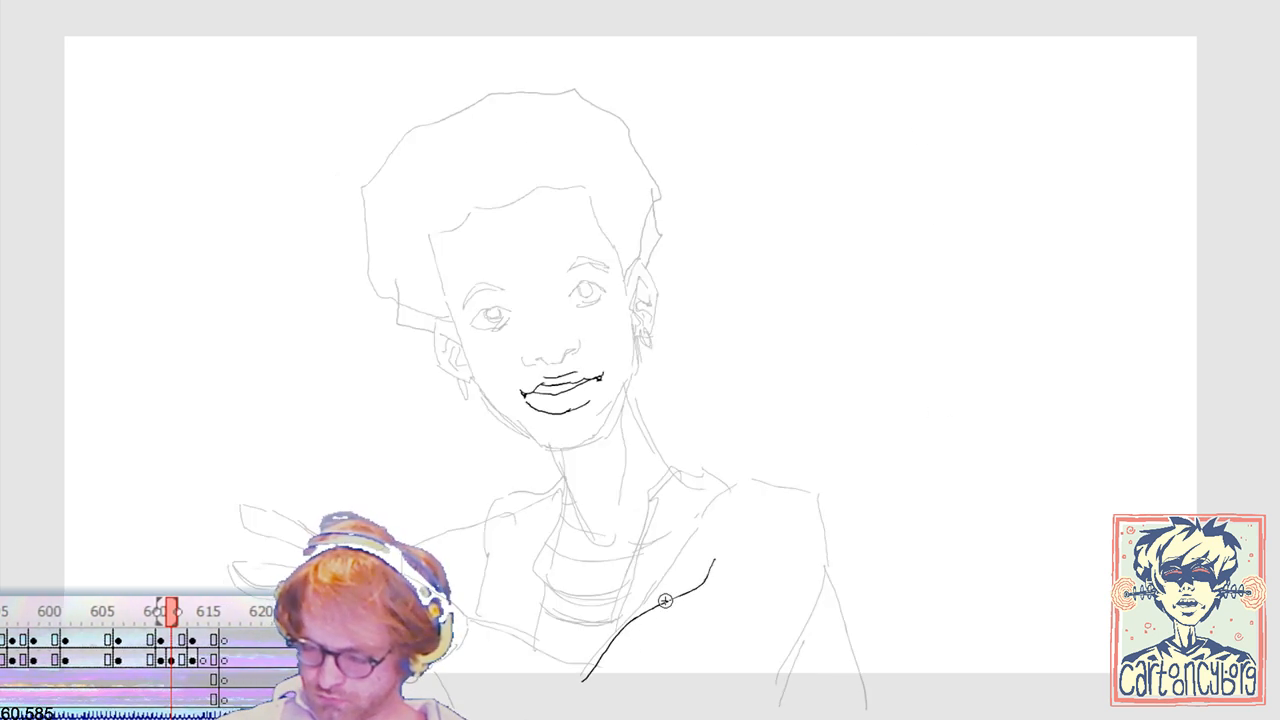
{"action": "left_click_drag", "start_coordinate": [738, 472], "coordinate": [672, 598]}
{"action": "left_click_drag", "start_coordinate": [710, 546], "coordinate": [690, 590]}
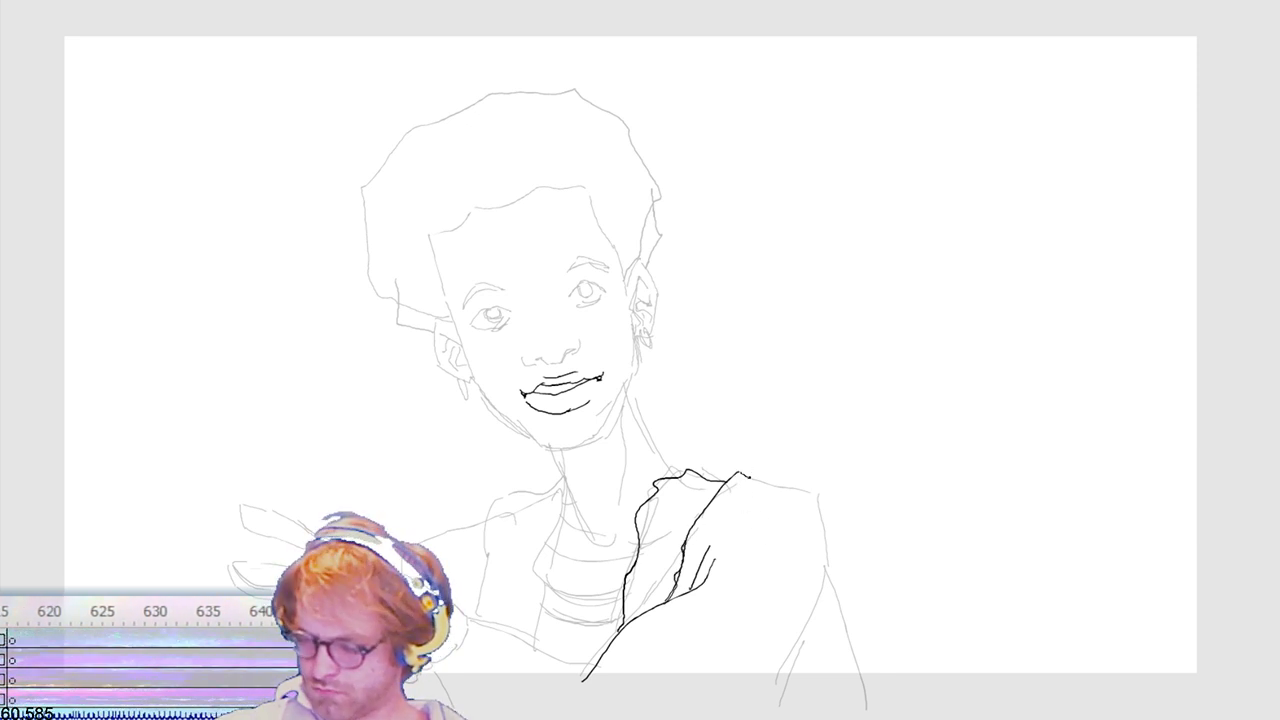
Step: Ink the shoulder and sleeve outline of the crossing arm, with the garment's back and lower edges
{"action": "left_click_drag", "start_coordinate": [778, 648], "coordinate": [742, 700]}
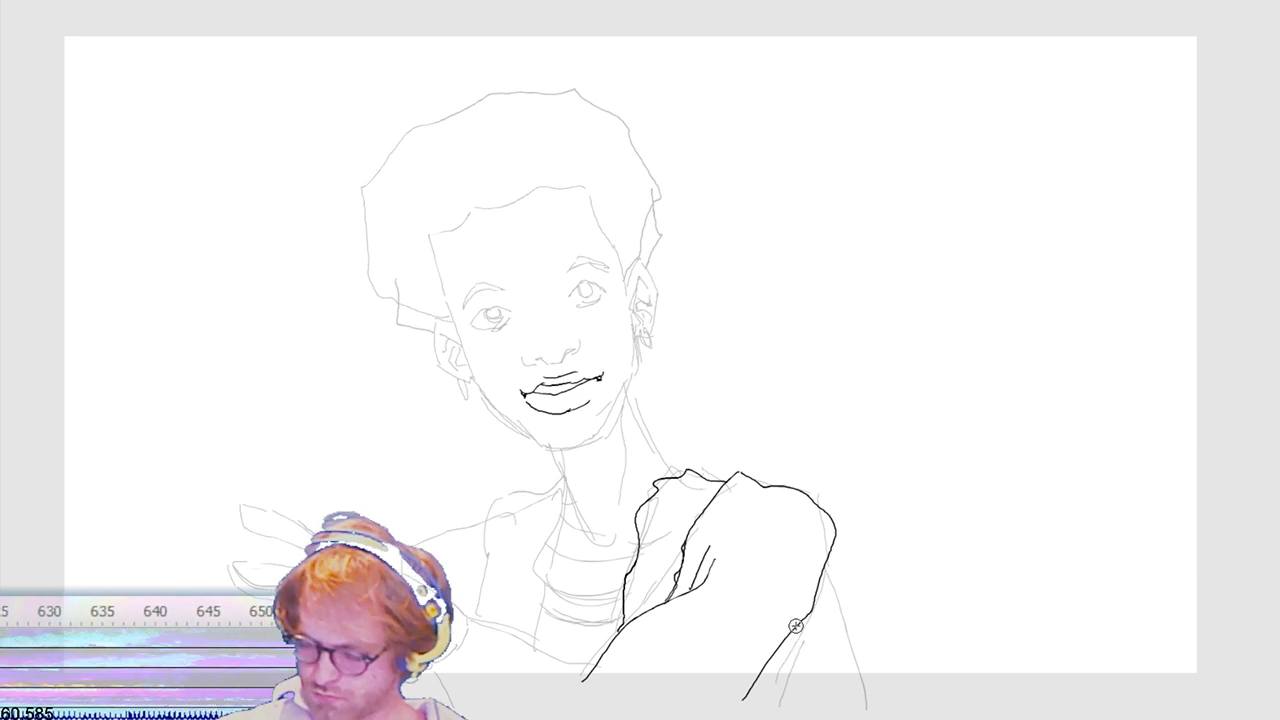
{"action": "left_click_drag", "start_coordinate": [796, 626], "coordinate": [768, 708]}
{"action": "left_click_drag", "start_coordinate": [826, 566], "coordinate": [866, 688]}
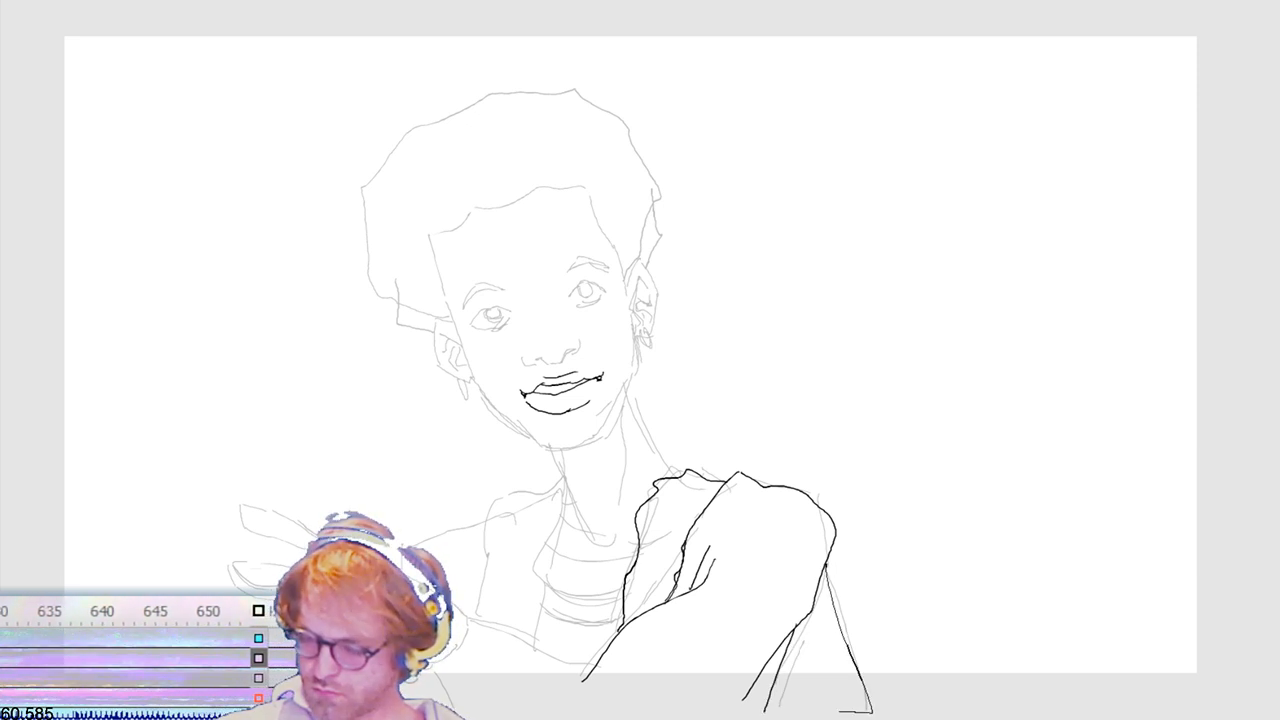
{"action": "left_click_drag", "start_coordinate": [676, 700], "coordinate": [436, 700]}
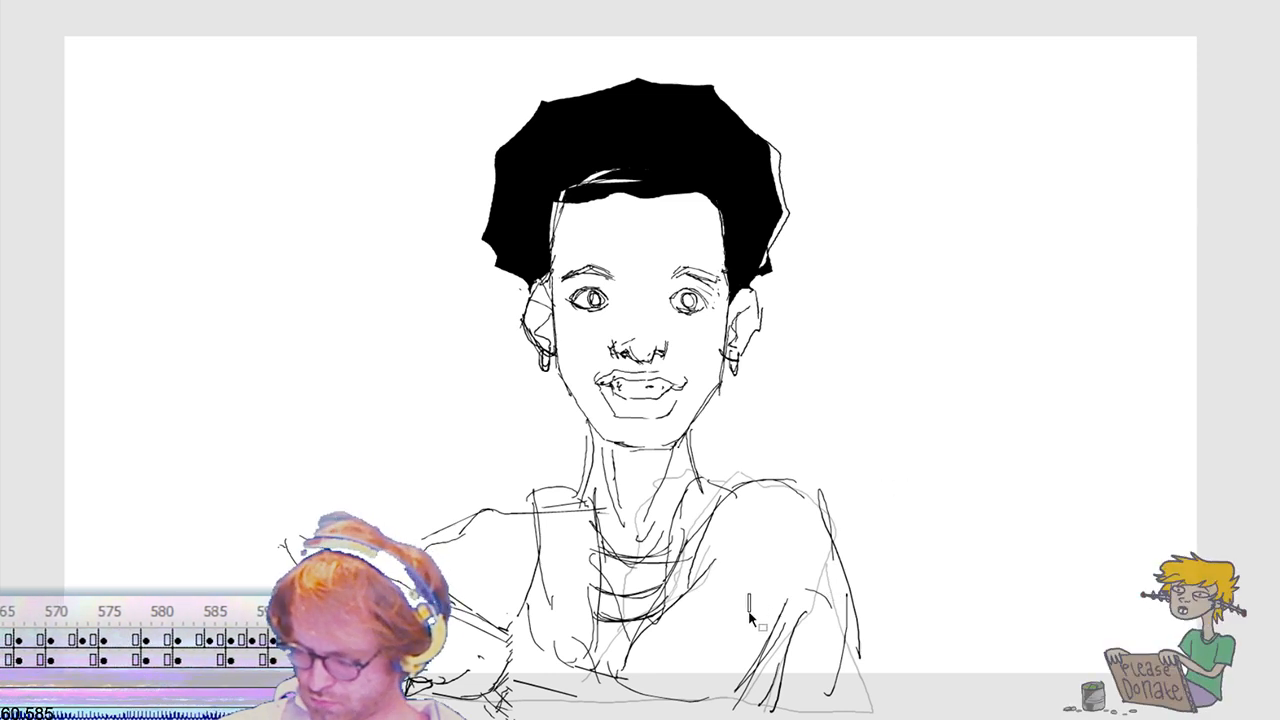
Step: On the closed-mouth tilted-head pose, ink the inner ruffled collar edge on the outstretched-arm side, the jaw, and both ears with earrings
{"action": "left_click_drag", "start_coordinate": [748, 594], "coordinate": [810, 716]}
{"action": "key", "text": "ctrl+d"}
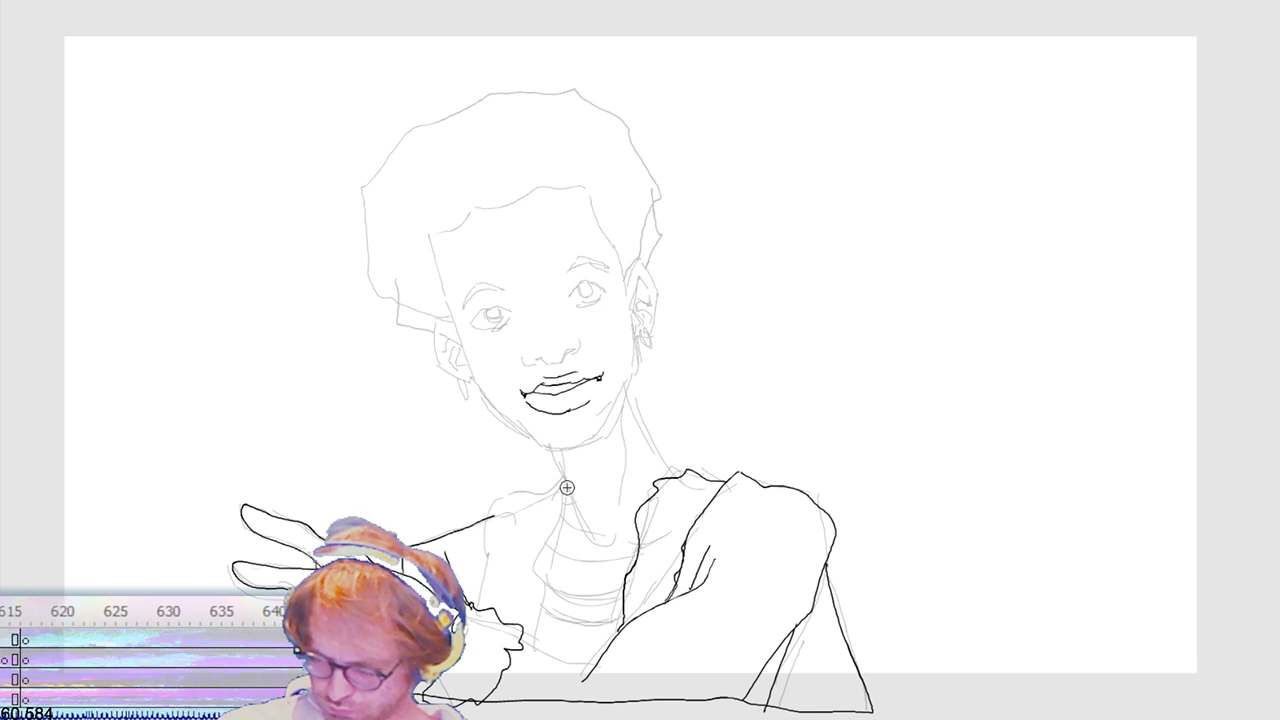
{"action": "left_click_drag", "start_coordinate": [566, 494], "coordinate": [525, 640]}
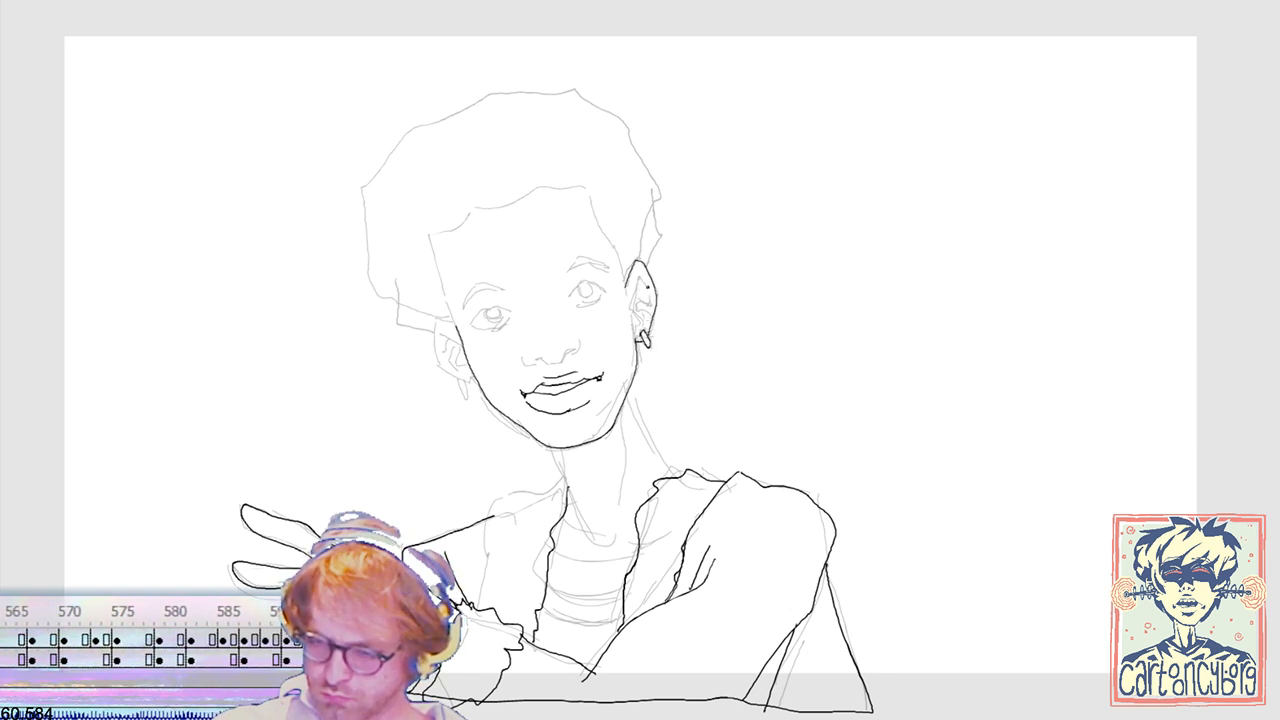
{"action": "mouse_move", "coordinate": [631, 314]}
{"action": "left_mouse_down"}
{"action": "mouse_move", "coordinate": [641, 326]}
{"action": "mouse_move", "coordinate": [635, 300]}
{"action": "mouse_move", "coordinate": [650, 297]}
{"action": "left_mouse_up"}
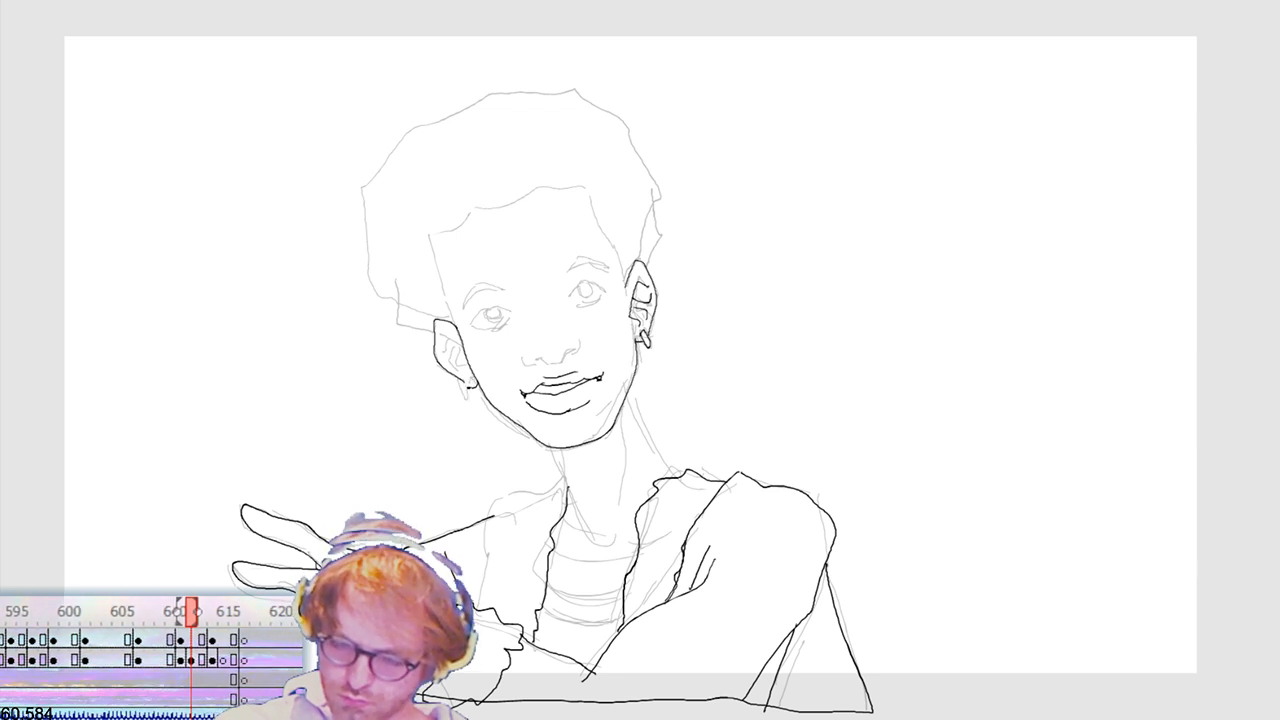
{"action": "left_click_drag", "start_coordinate": [473, 383], "coordinate": [472, 390]}
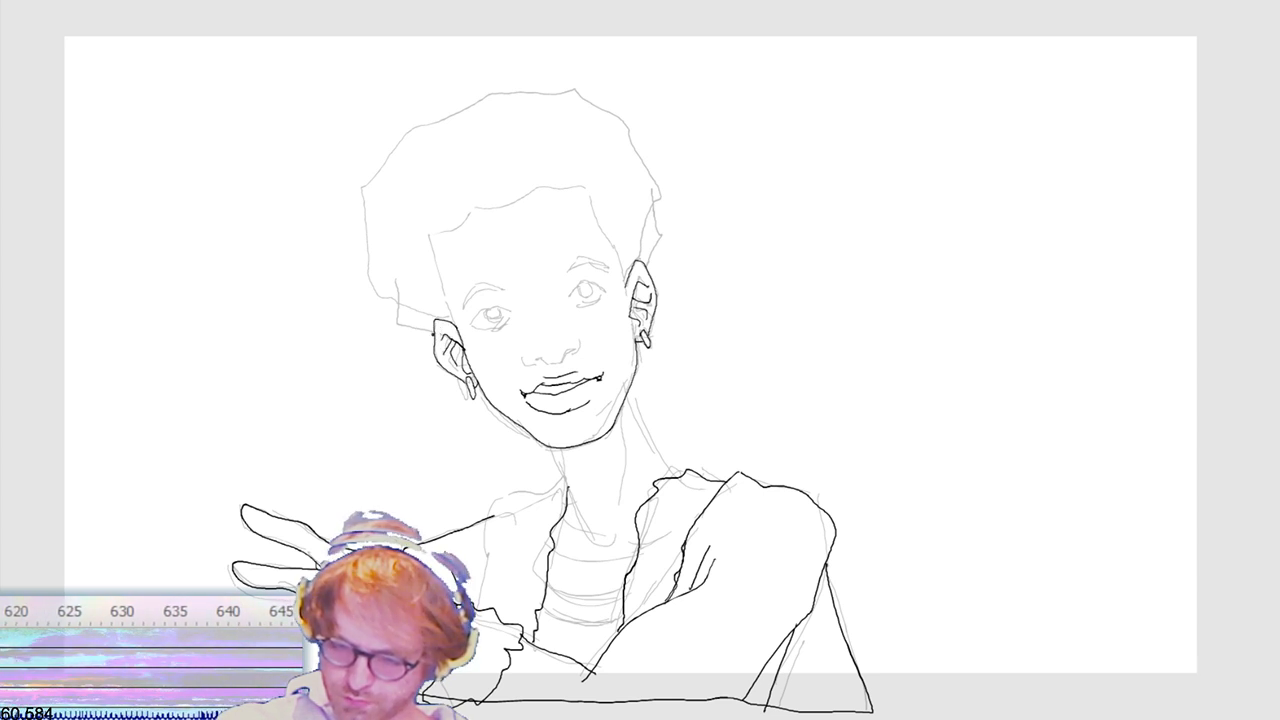
Step: Ink the jagged outer contour of the hair and the hairline around the forehead down to both ears
{"action": "left_click_drag", "start_coordinate": [376, 289], "coordinate": [398, 300]}
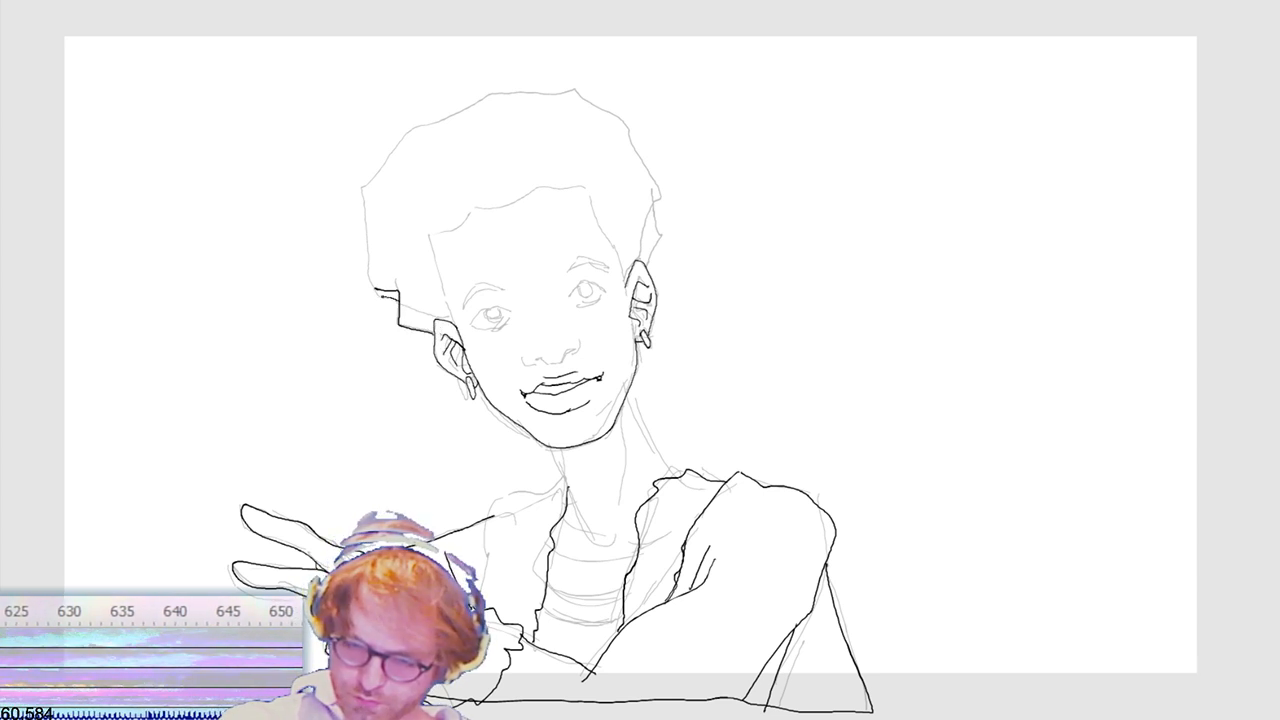
{"action": "left_click_drag", "start_coordinate": [363, 184], "coordinate": [420, 123]}
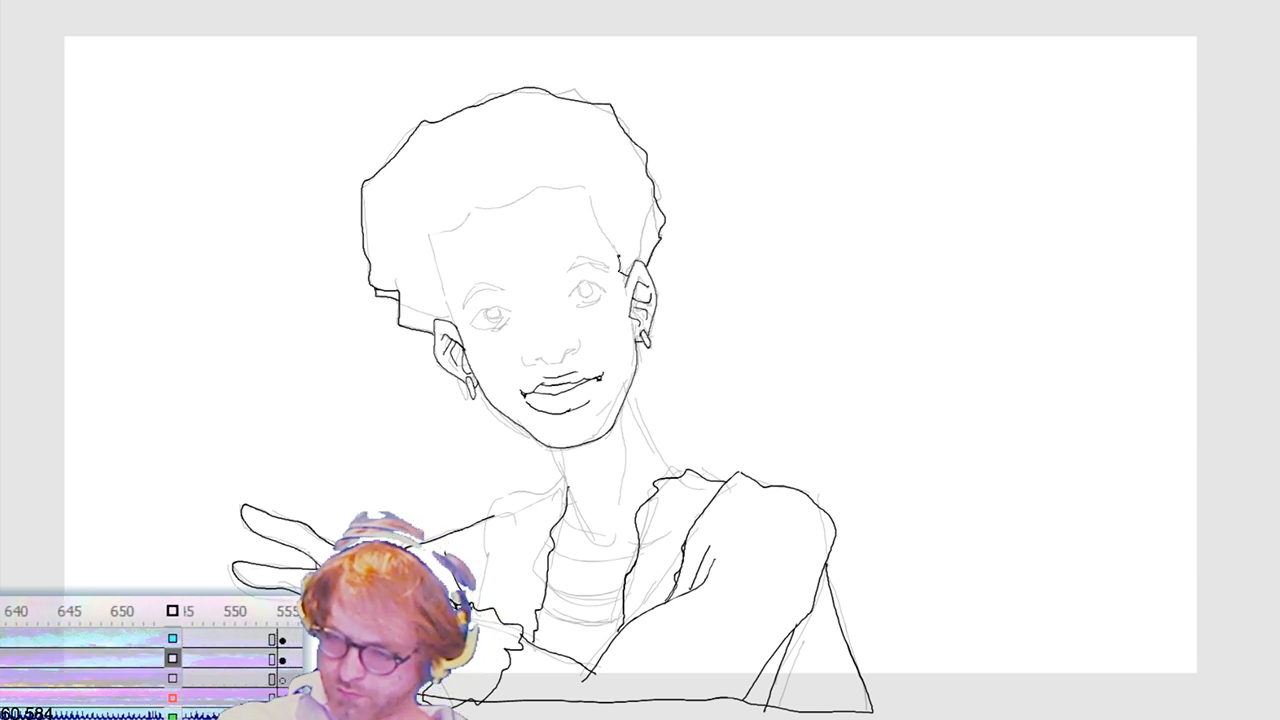
{"action": "mouse_move", "coordinate": [589, 190]}
{"action": "left_mouse_down"}
{"action": "mouse_move", "coordinate": [540, 188]}
{"action": "mouse_move", "coordinate": [438, 233]}
{"action": "mouse_move", "coordinate": [433, 265]}
{"action": "mouse_move", "coordinate": [456, 328]}
{"action": "left_mouse_up"}
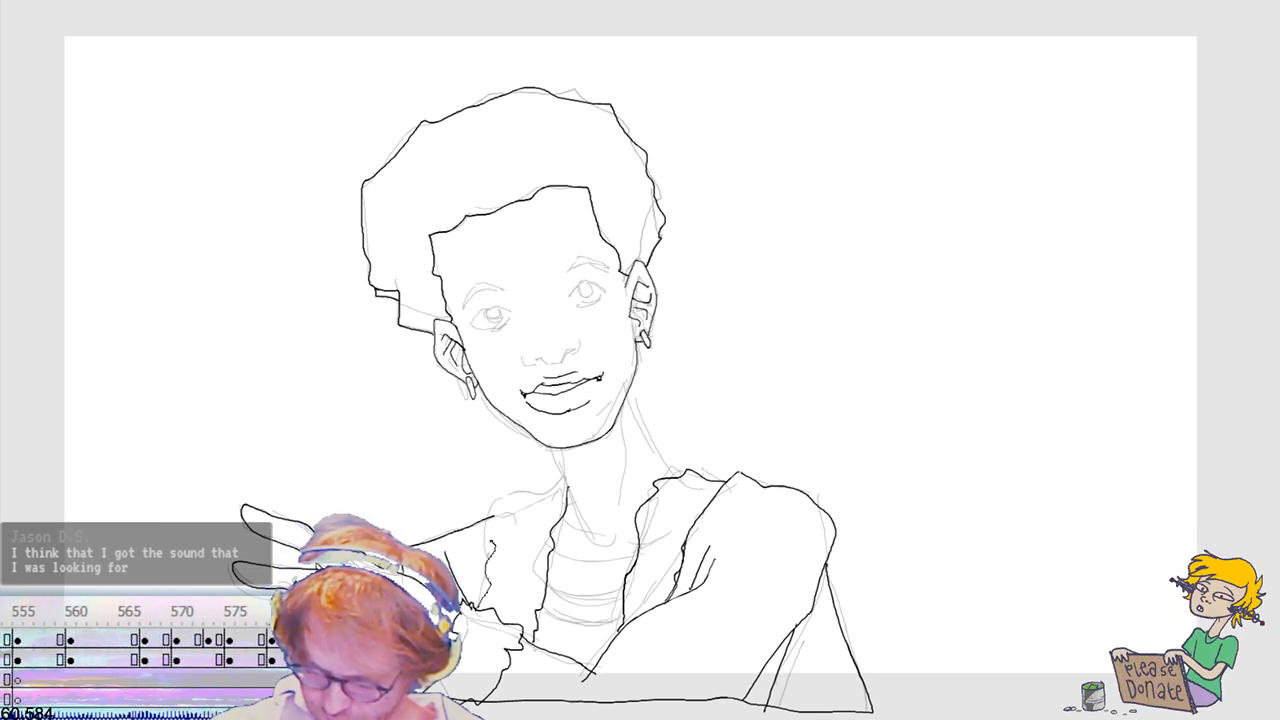
Step: Ink the outer ruffled collar edge beside the outstretched arm, the neck lines, and the stacked neckline bands
{"action": "left_click_drag", "start_coordinate": [497, 514], "coordinate": [487, 575]}
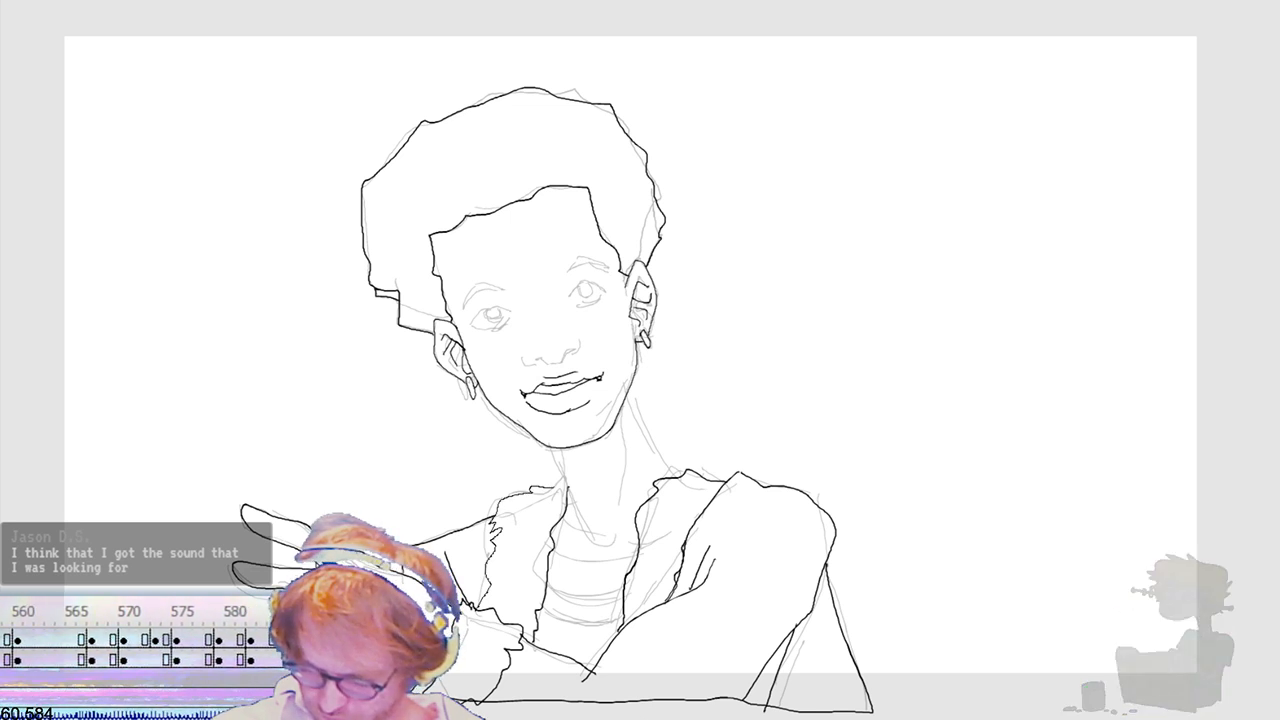
{"action": "left_click_drag", "start_coordinate": [565, 482], "coordinate": [498, 510]}
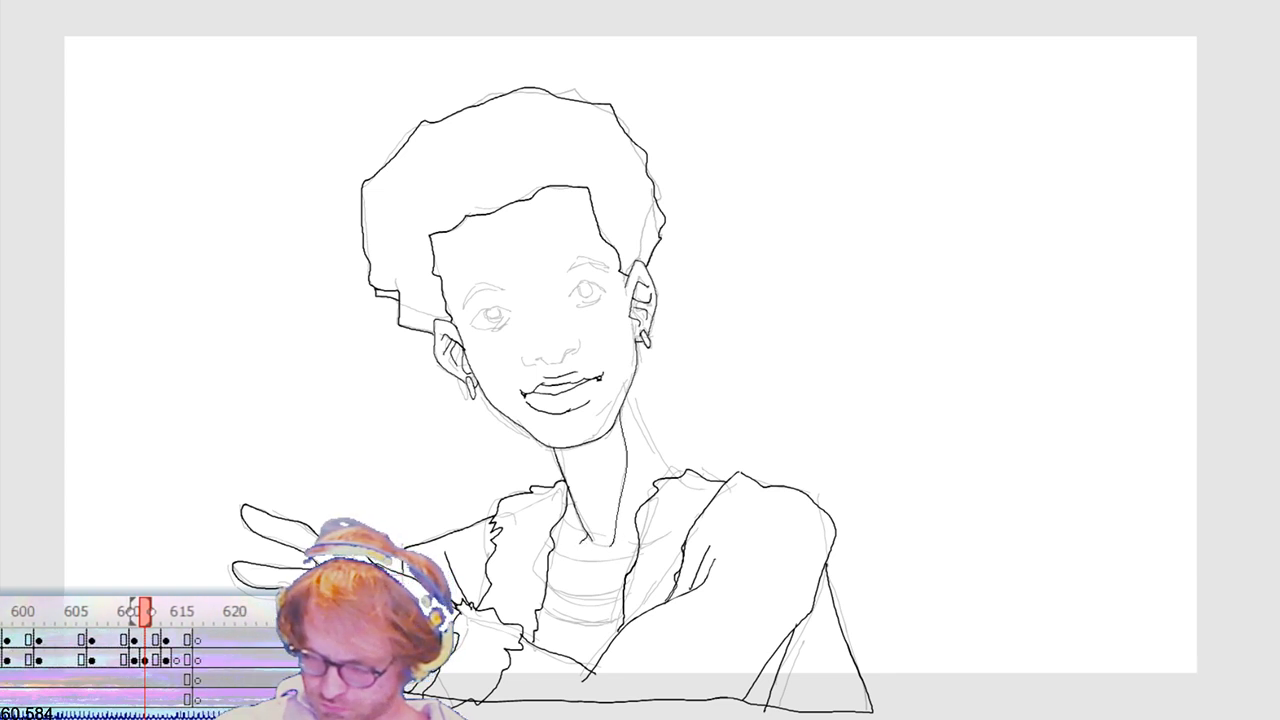
{"action": "left_click_drag", "start_coordinate": [632, 398], "coordinate": [647, 445]}
{"action": "key", "text": "ctrl+z"}
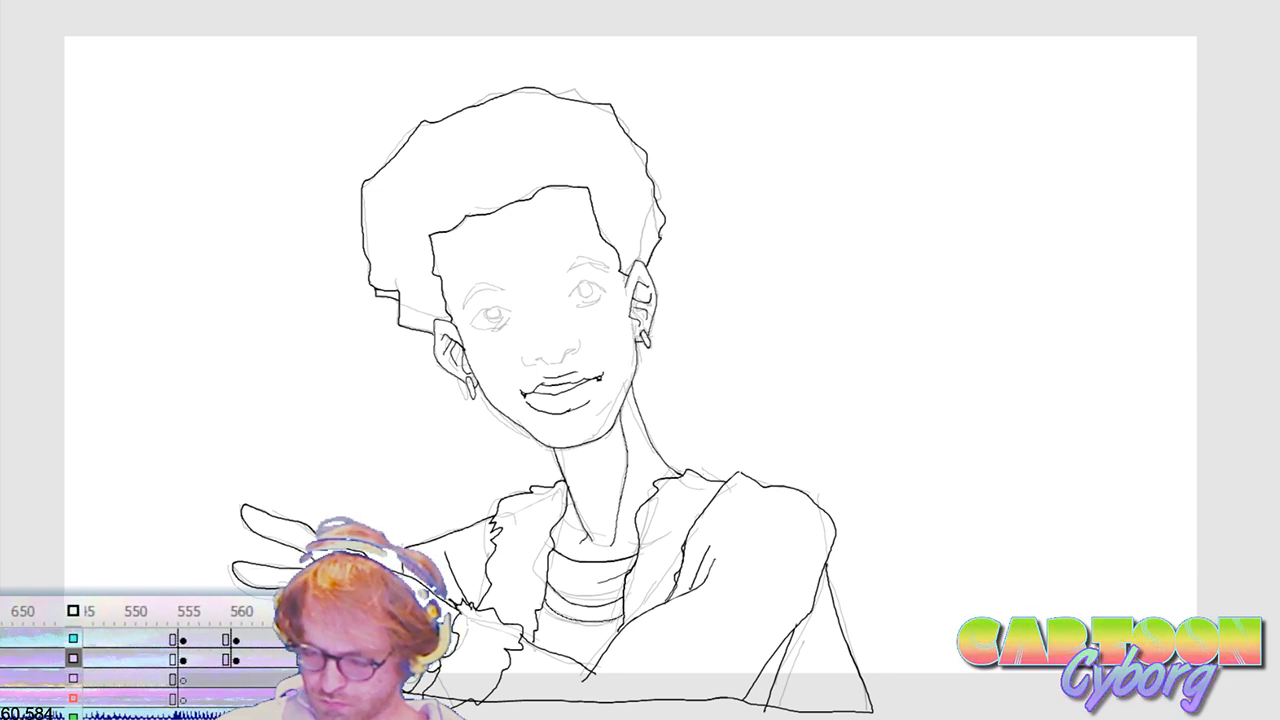
{"action": "left_click_drag", "start_coordinate": [540, 600], "coordinate": [640, 594]}
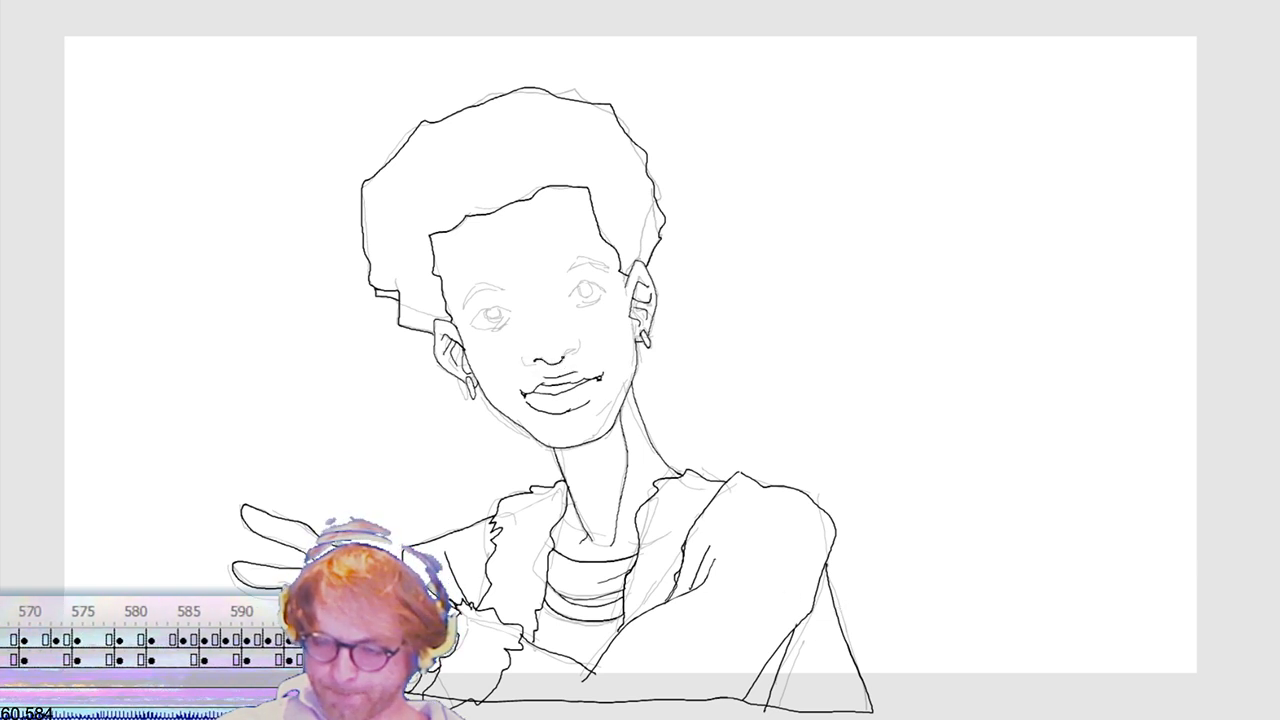
Step: Ink the nose, eyes and thick solid eyebrows, and fill the enclosed hair shape with black
{"action": "left_click_drag", "start_coordinate": [565, 353], "coordinate": [574, 354]}
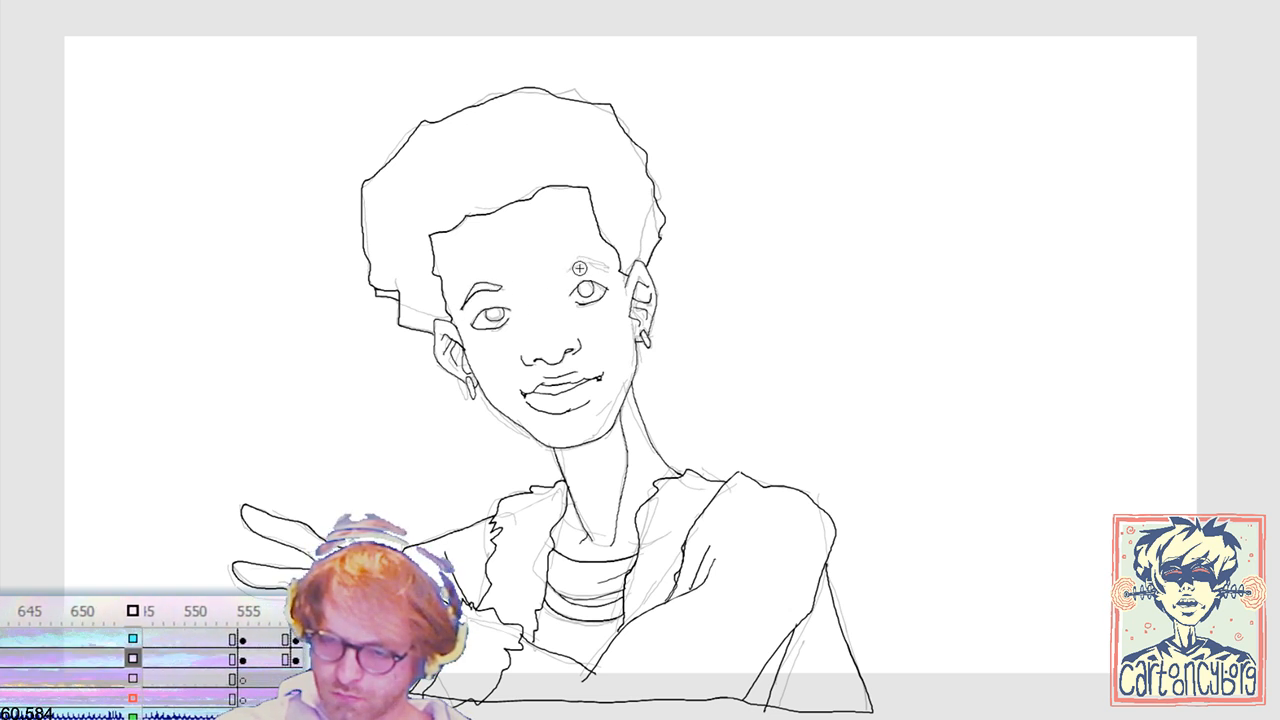
{"action": "left_click_drag", "start_coordinate": [566, 262], "coordinate": [608, 264]}
{"action": "left_click_drag", "start_coordinate": [464, 306], "coordinate": [500, 287]}
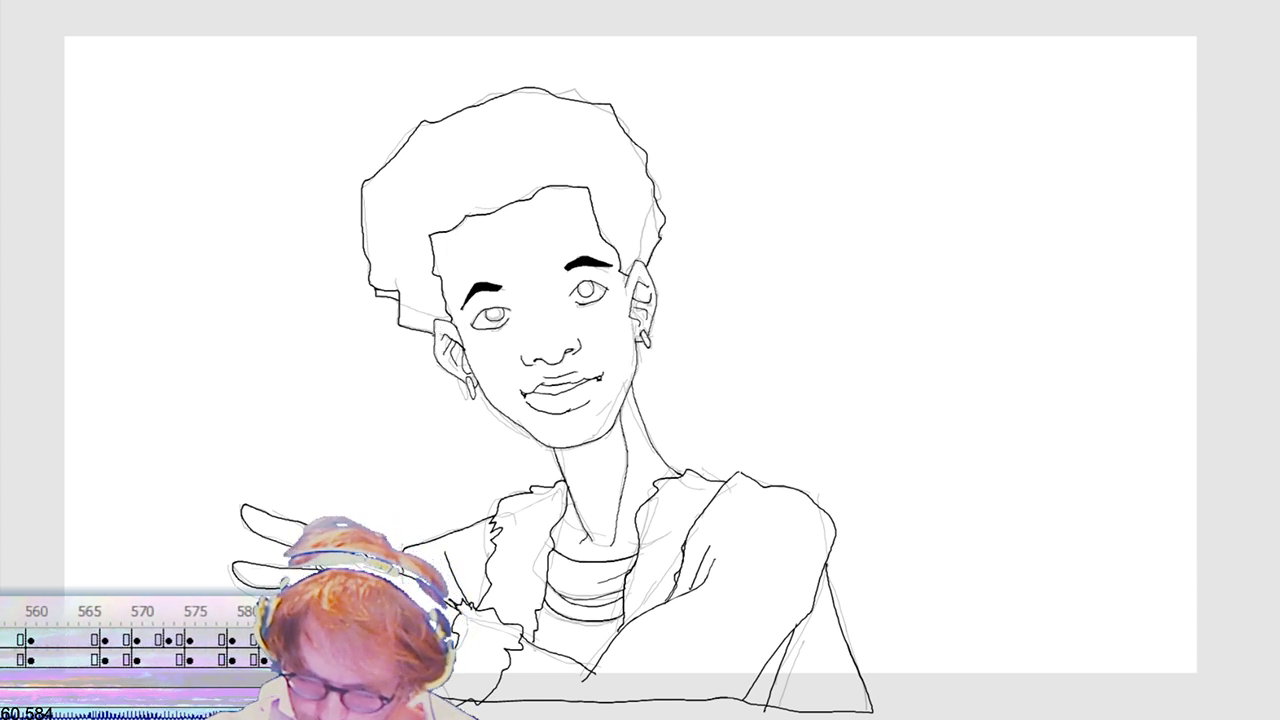
{"action": "left_click", "coordinate": [410, 305]}
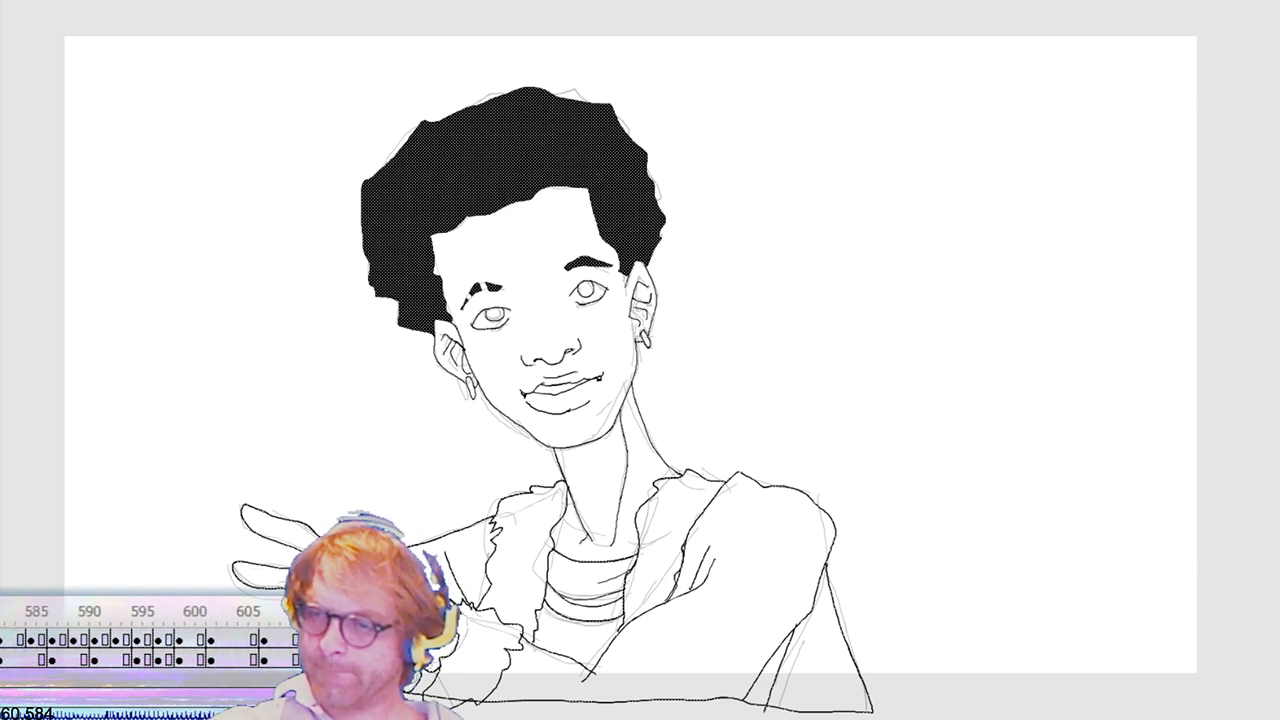
Step: Step through the inked frames and the following rough scenes to review the animation, ending on the open-mouth front-facing rough pose
{"action": "key", "text": "Right"}
{"action": "key", "text": "Right"}
{"action": "key", "text": "Right"}
{"action": "key", "text": "Right"}
{"action": "key", "text": "Right"}
{"action": "key", "text": "Right"}
{"action": "key", "text": "Right"}
{"action": "key", "text": "Right"}
{"action": "key", "text": "Right"}
{"action": "key", "text": "Right"}
{"action": "key", "text": "Right"}
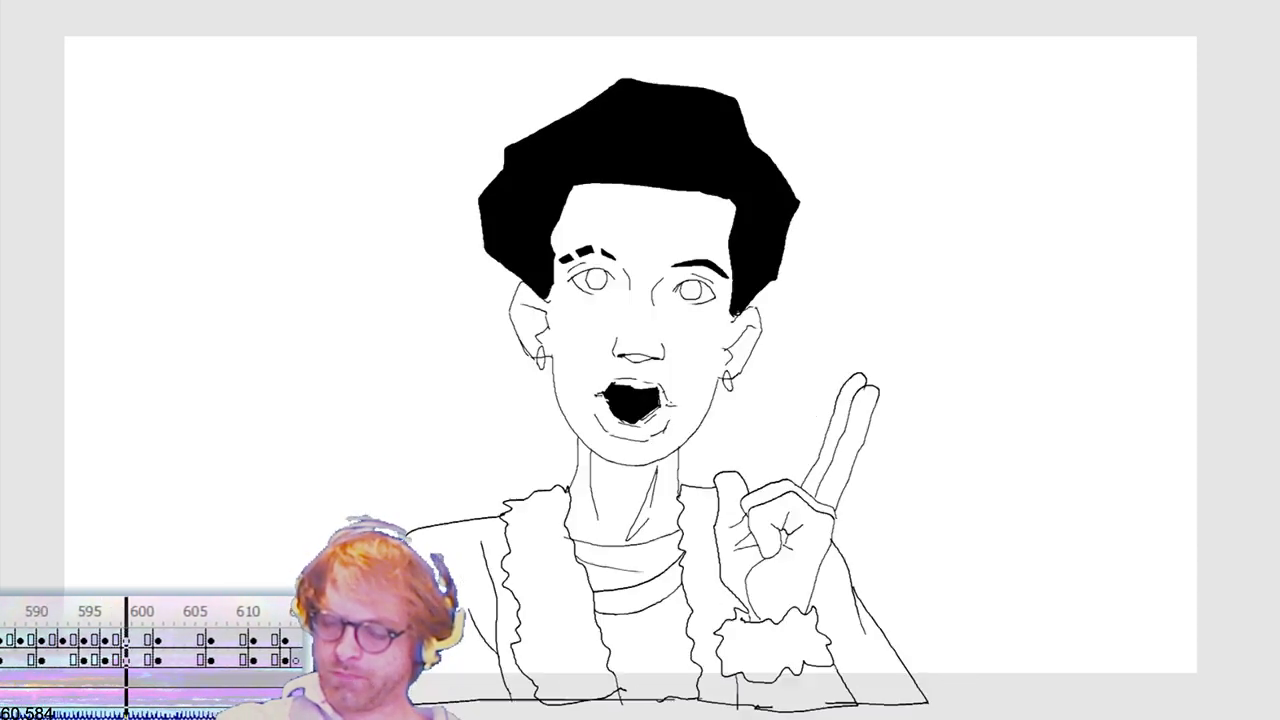
{"action": "key", "text": "Right"}
{"action": "key", "text": "Right"}
{"action": "key", "text": "Right"}
{"action": "key", "text": "Right"}
{"action": "key", "text": "Right"}
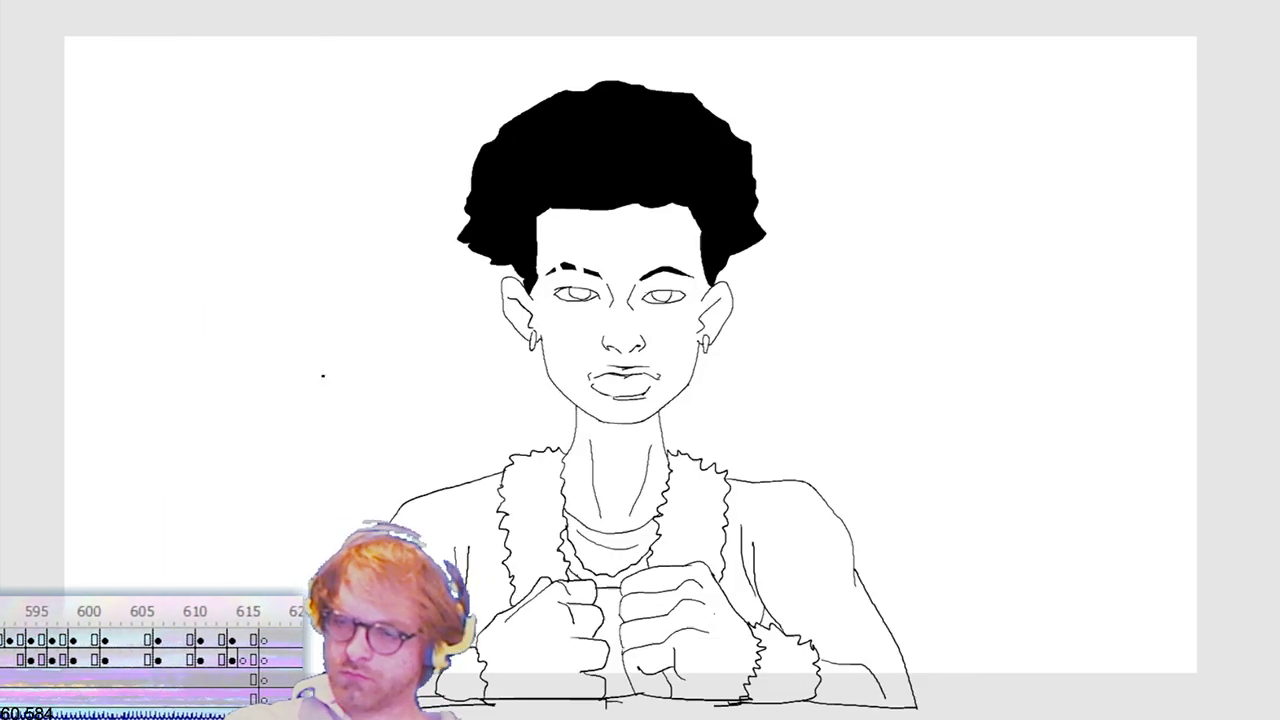
{"action": "key", "text": "Right"}
{"action": "key", "text": "Right"}
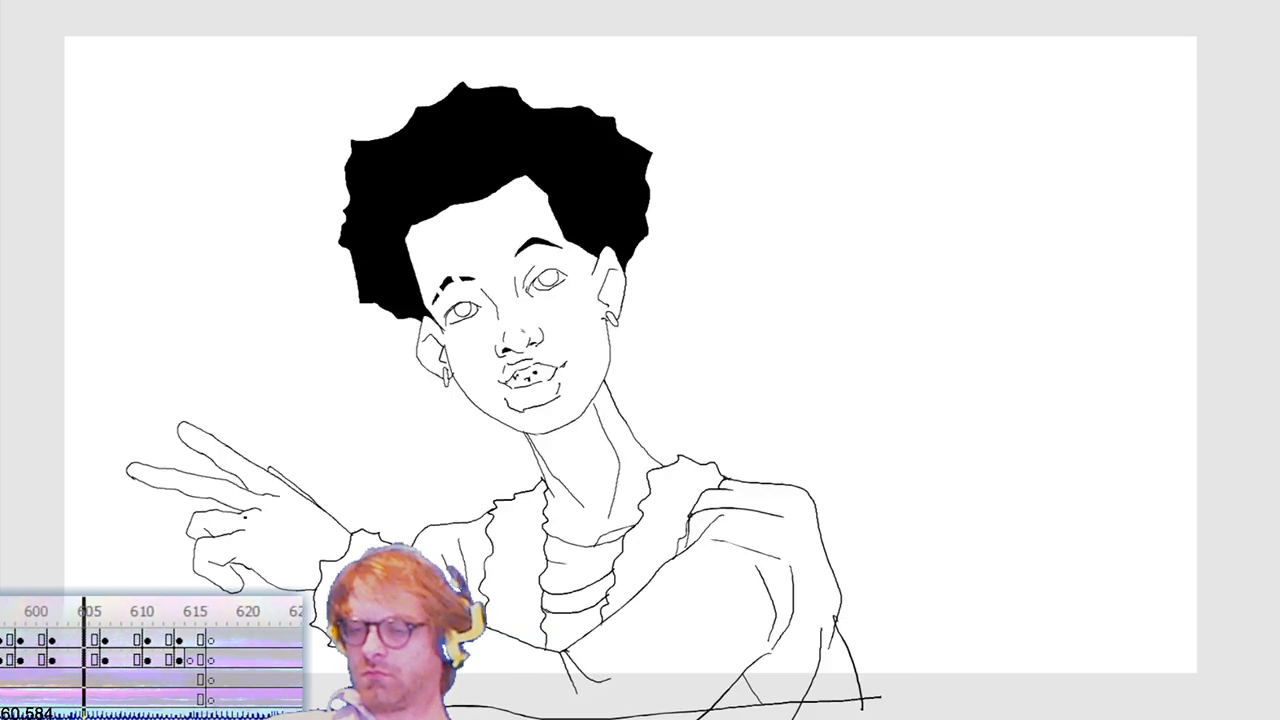
{"action": "key", "text": "Right"}
{"action": "key", "text": "Right"}
{"action": "key", "text": "Right"}
{"action": "key", "text": "Right"}
{"action": "key", "text": "Right"}
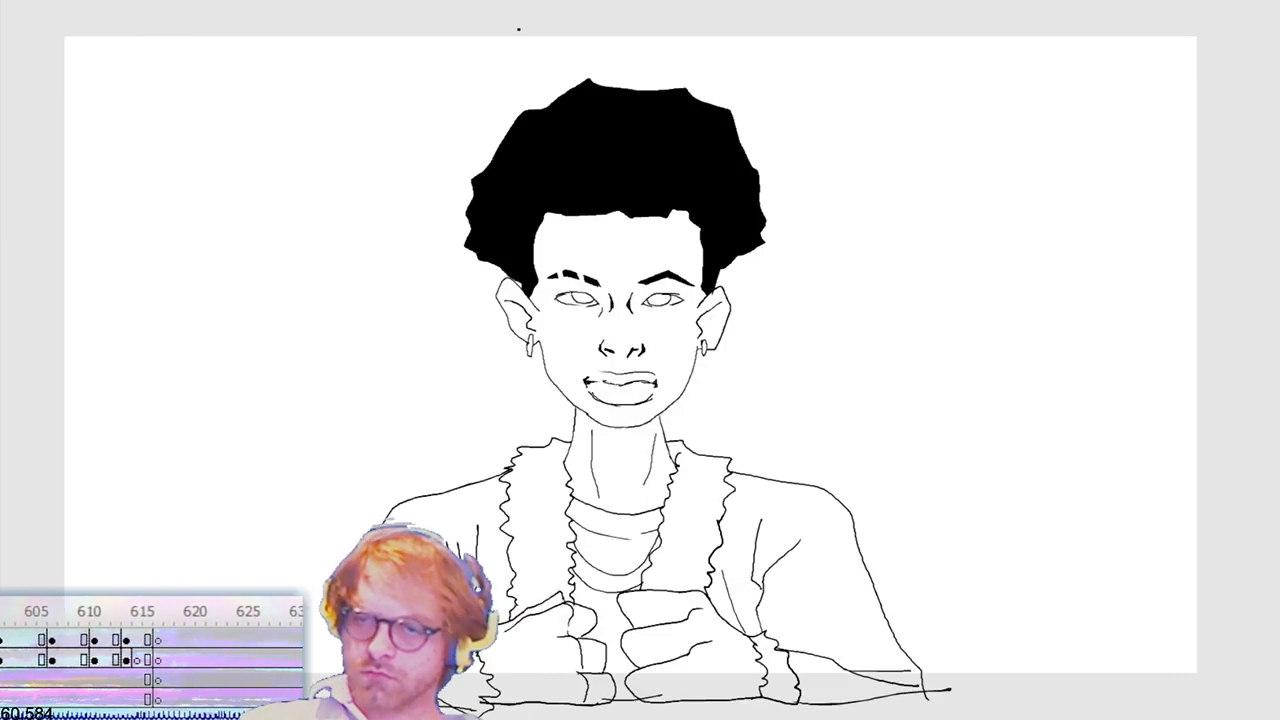
{"action": "key", "text": "Right"}
{"action": "key", "text": "Right"}
{"action": "key", "text": "Right"}
{"action": "key", "text": "Right"}
{"action": "key", "text": "Right"}
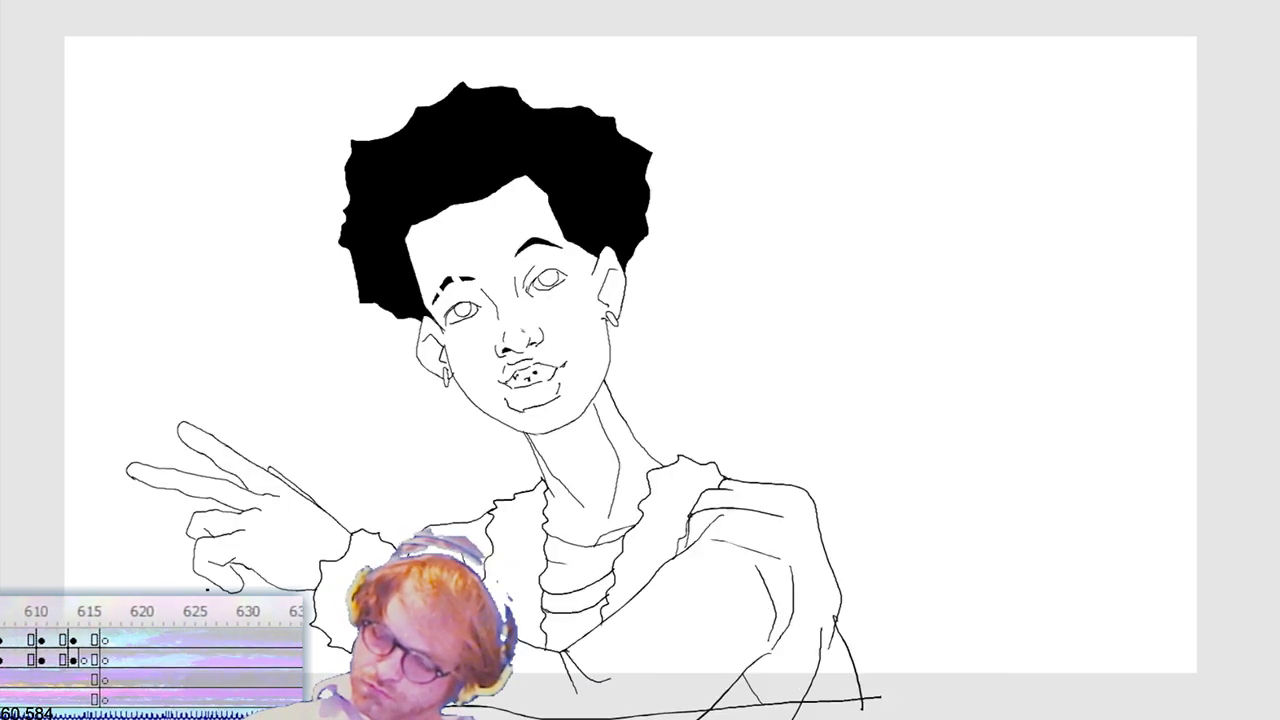
{"action": "key", "text": "Right"}
{"action": "key", "text": "Right"}
{"action": "key", "text": "Right"}
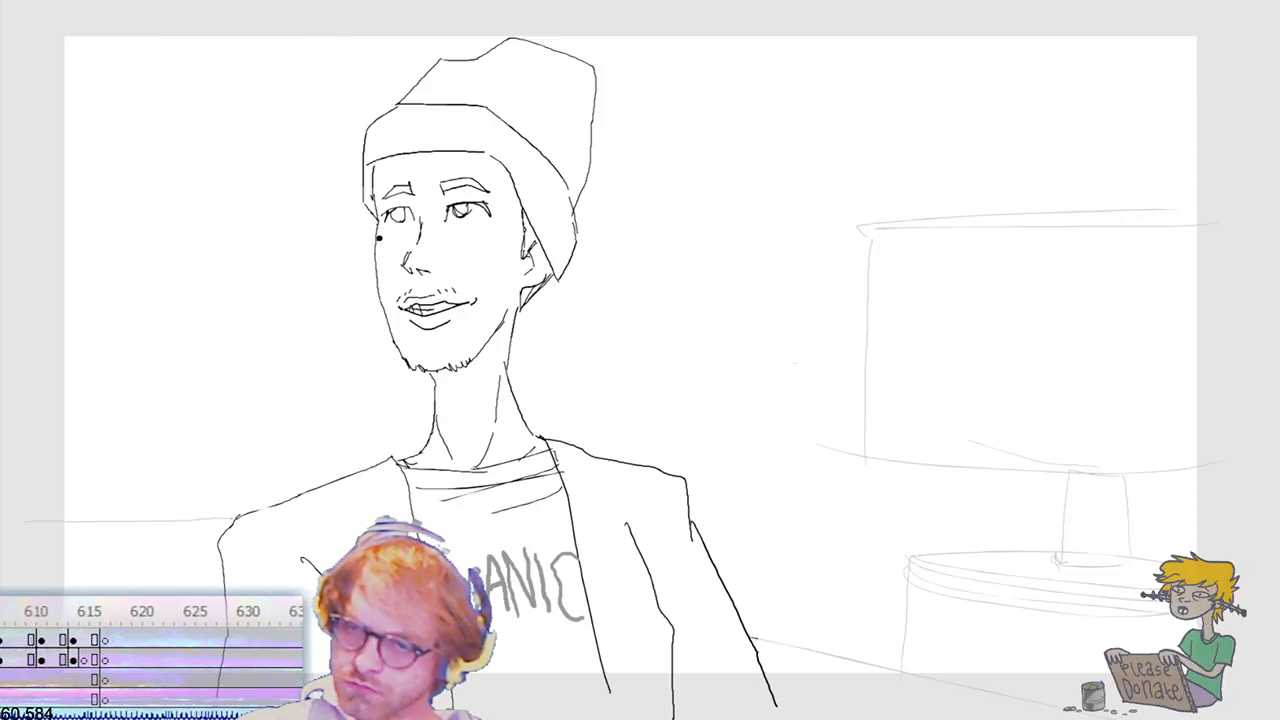
{"action": "key", "text": "Right"}
{"action": "key", "text": "Right"}
{"action": "key", "text": "Right"}
{"action": "key", "text": "Right"}
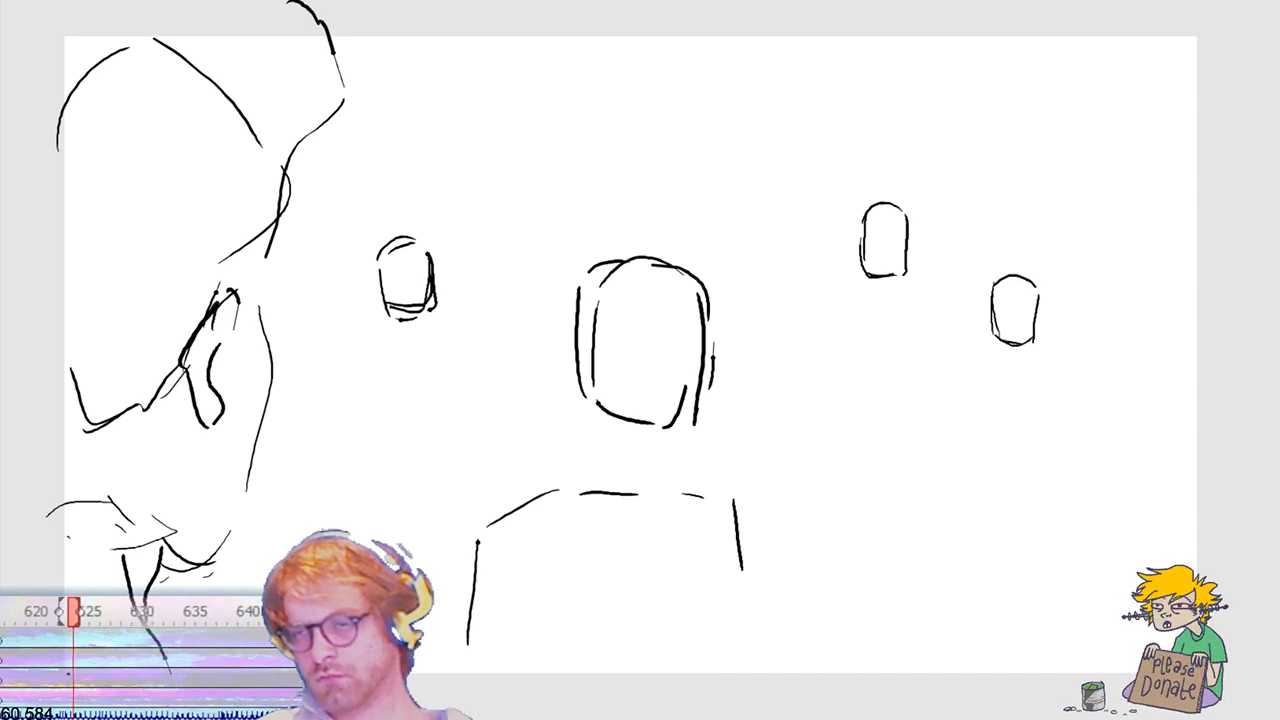
{"action": "key", "text": "Right"}
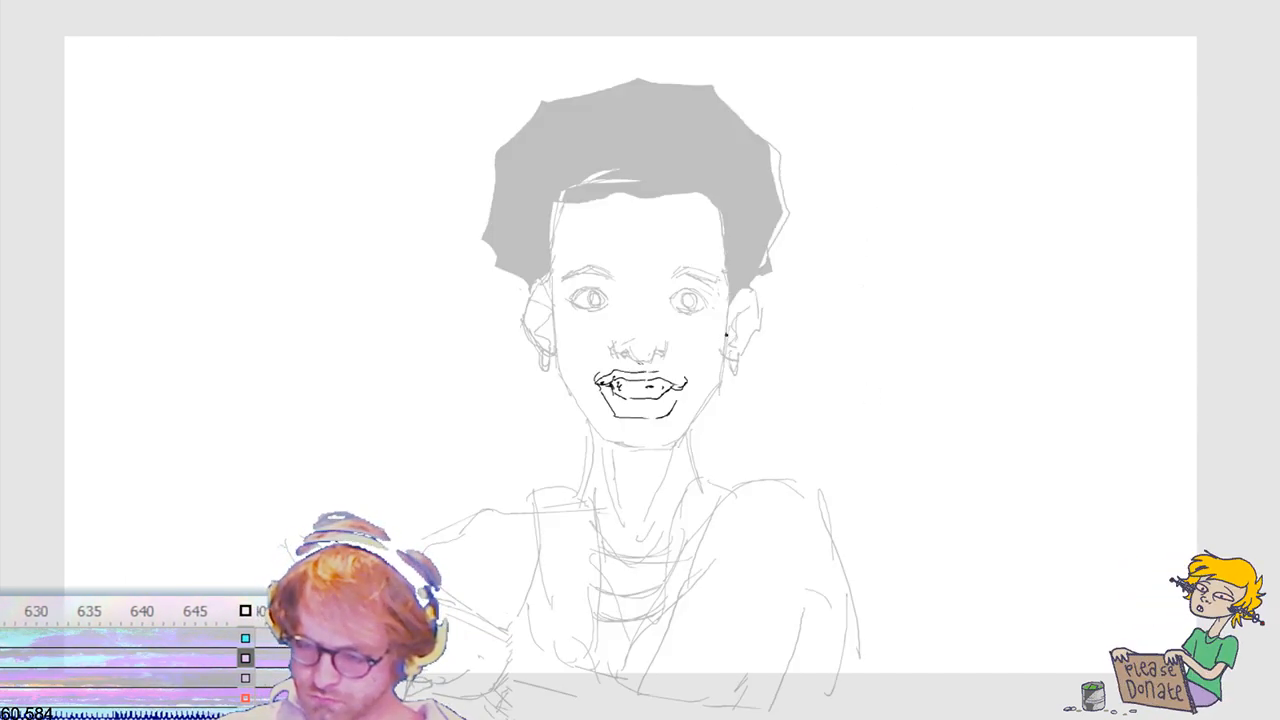
{"action": "mouse_move", "coordinate": [725, 336]}
{"action": "left_mouse_down"}
{"action": "mouse_move", "coordinate": [716, 392]}
{"action": "mouse_move", "coordinate": [681, 440]}
{"action": "mouse_move", "coordinate": [614, 450]}
{"action": "left_mouse_up"}
{"action": "key", "text": "ctrl+z"}
{"action": "key", "text": "ctrl+z"}
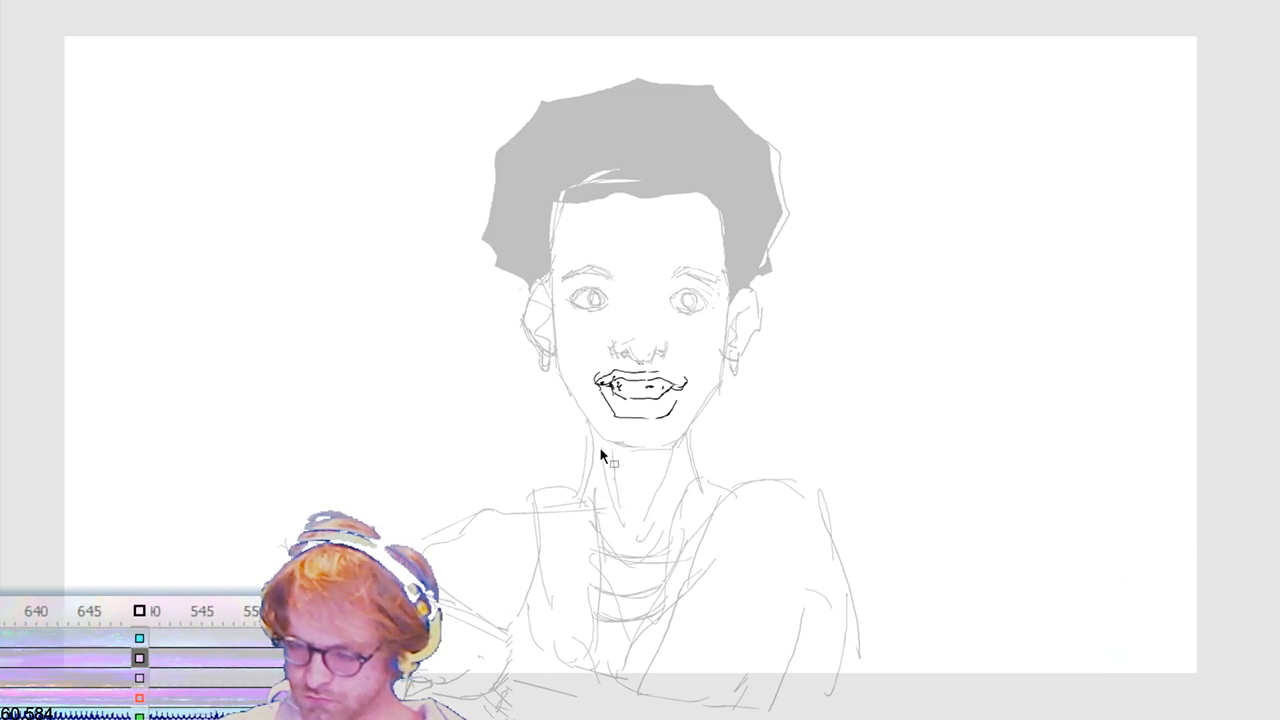
{"action": "mouse_move", "coordinate": [554, 318]}
{"action": "left_mouse_down"}
{"action": "mouse_move", "coordinate": [562, 382]}
{"action": "mouse_move", "coordinate": [588, 422]}
{"action": "left_mouse_up"}
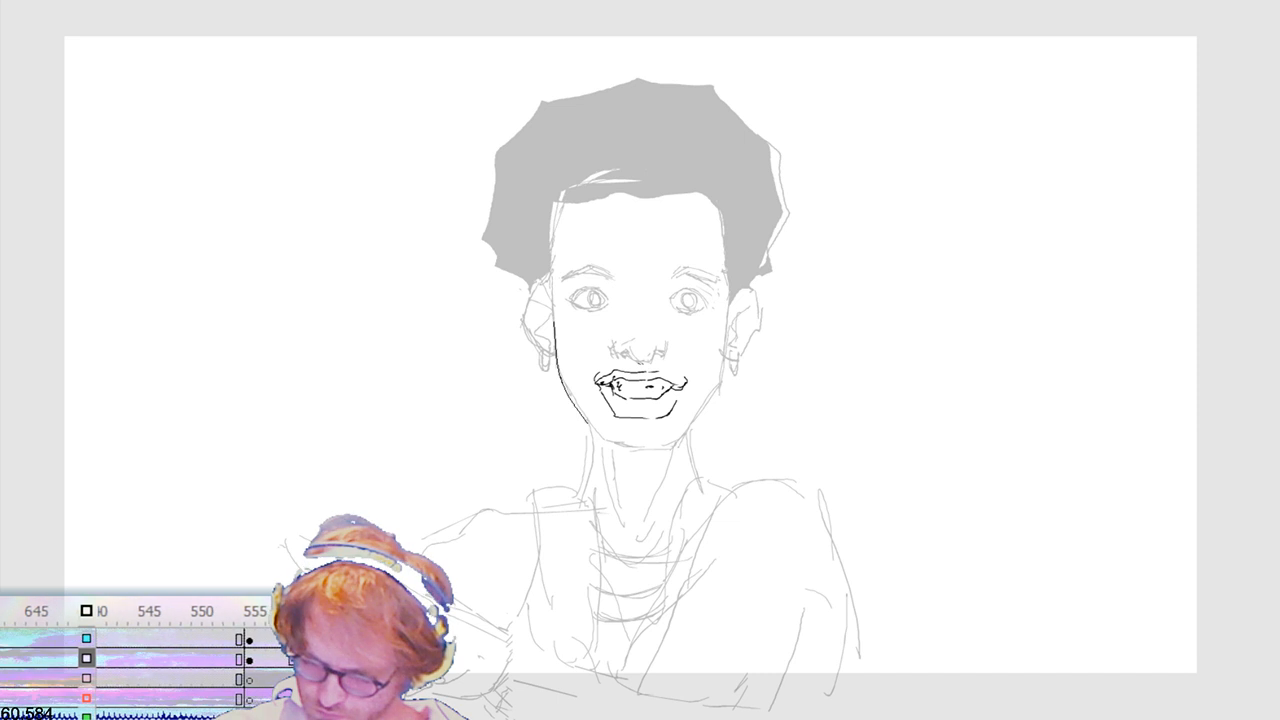
{"action": "key", "text": "ctrl+z"}
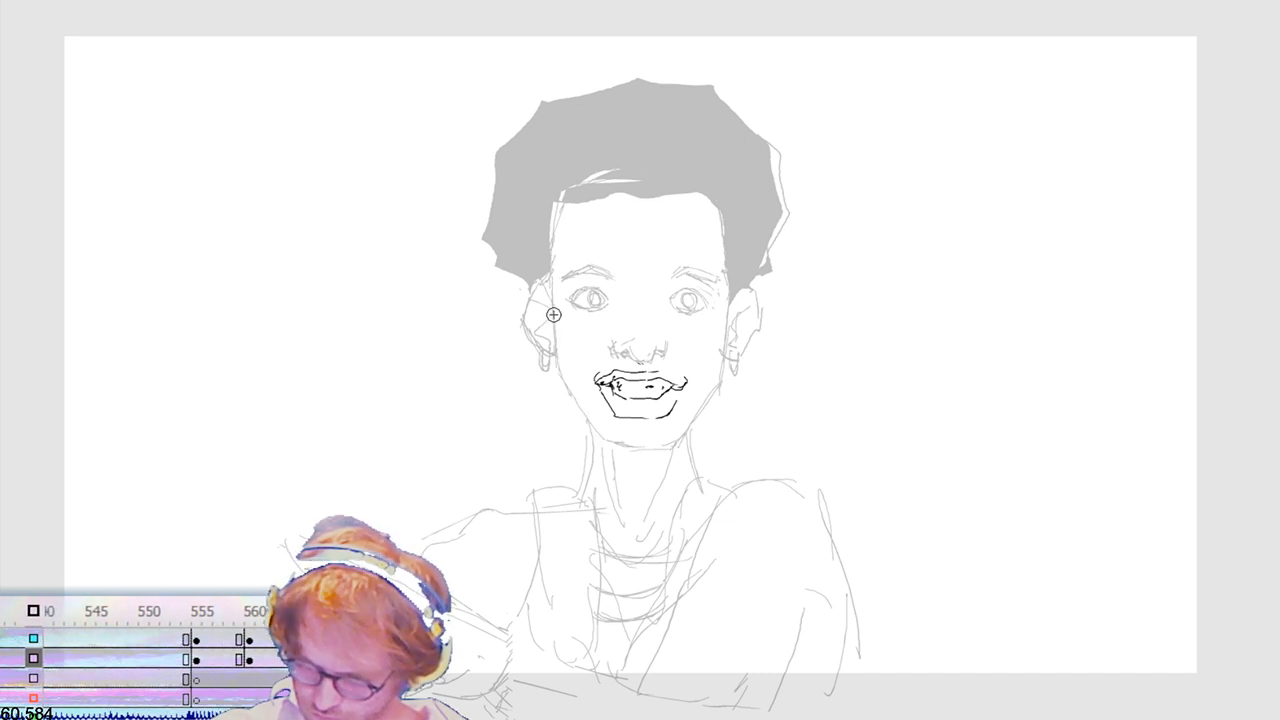
Step: Ink the jawline of the open-mouth pose, the outer ear on the outstretched-arm side, and both hanging earrings
{"action": "left_click_drag", "start_coordinate": [556, 316], "coordinate": [572, 394]}
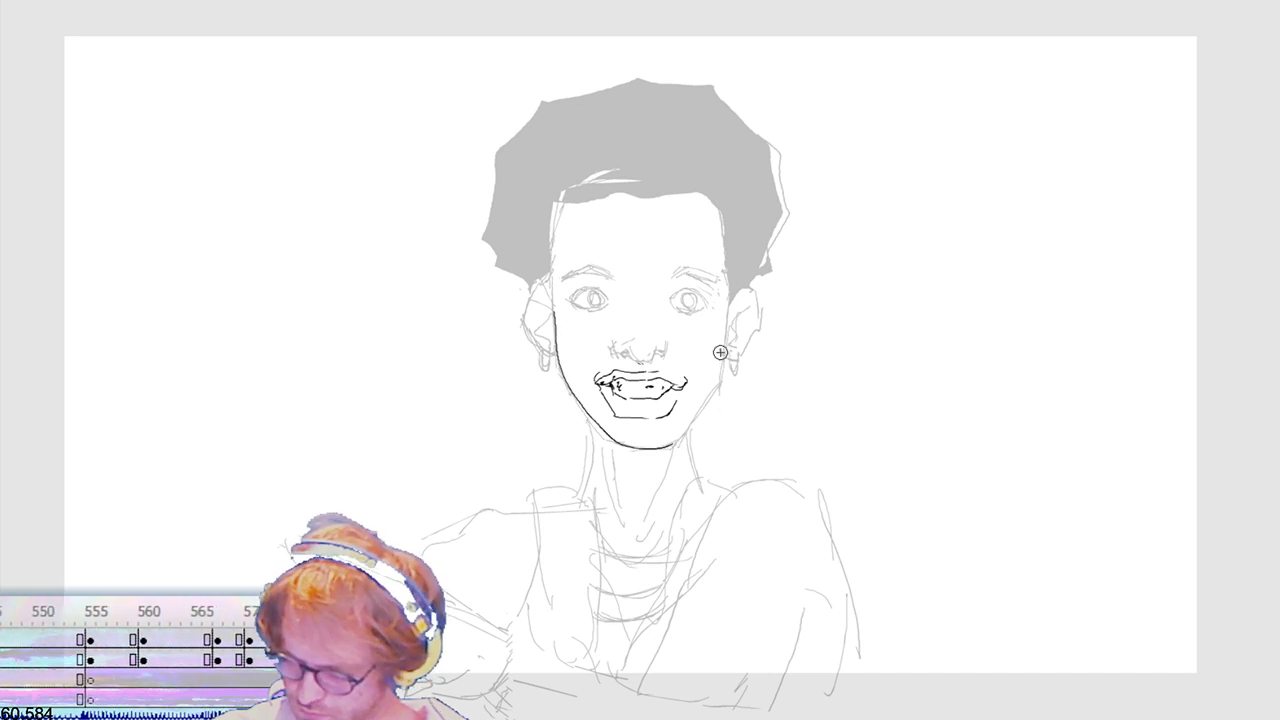
{"action": "left_click_drag", "start_coordinate": [727, 333], "coordinate": [724, 362]}
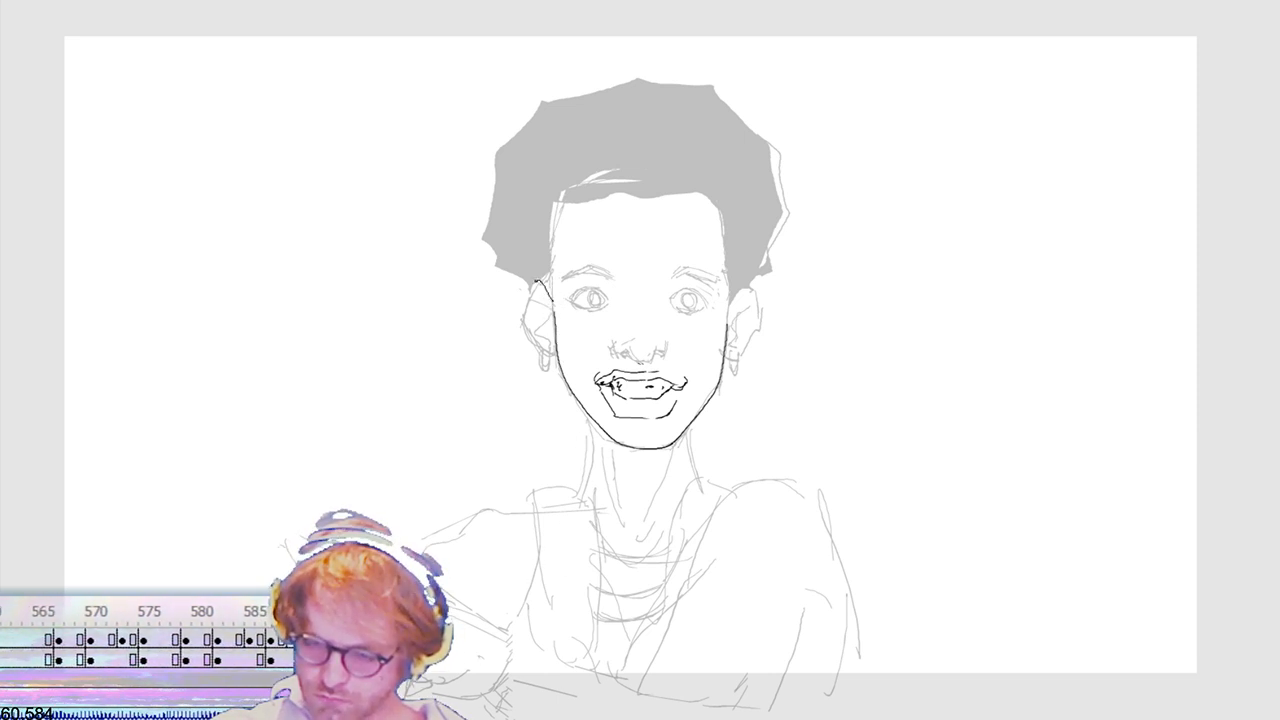
{"action": "left_click_drag", "start_coordinate": [546, 352], "coordinate": [549, 362]}
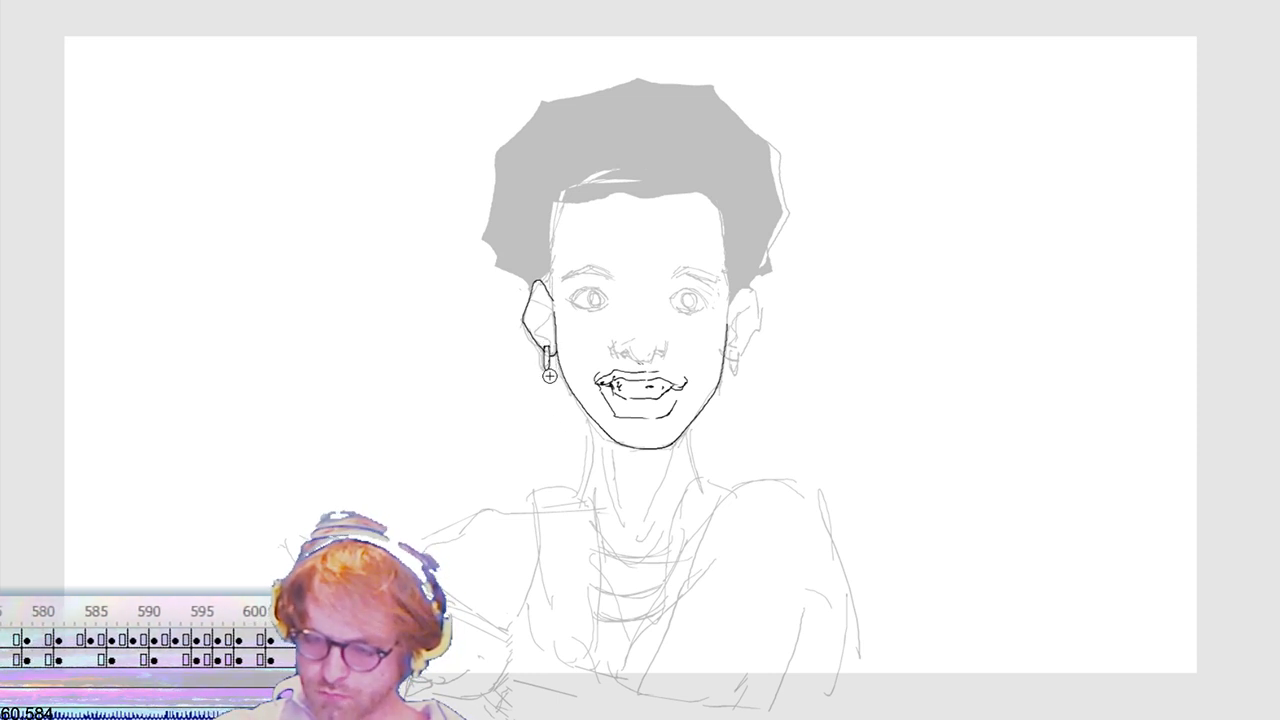
{"action": "left_click_drag", "start_coordinate": [731, 349], "coordinate": [734, 370]}
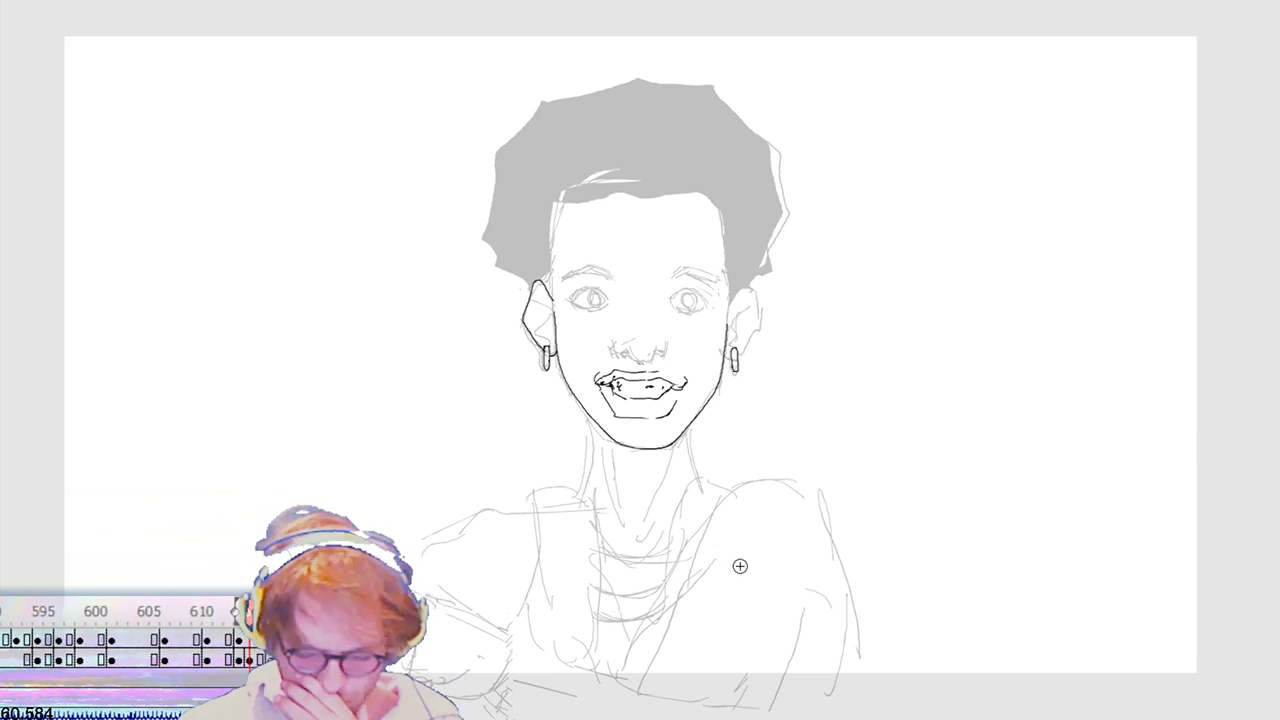
Step: Ink the shoulder and sleeve outline of the crossing arm, redrawing its lower front edge as a straighter line
{"action": "mouse_move", "coordinate": [846, 688]}
{"action": "left_mouse_down"}
{"action": "mouse_move", "coordinate": [849, 598]}
{"action": "mouse_move", "coordinate": [809, 485]}
{"action": "mouse_move", "coordinate": [755, 481]}
{"action": "mouse_move", "coordinate": [727, 488]}
{"action": "mouse_move", "coordinate": [689, 597]}
{"action": "mouse_move", "coordinate": [650, 628]}
{"action": "mouse_move", "coordinate": [634, 704]}
{"action": "left_mouse_up"}
{"action": "left_click_drag", "start_coordinate": [812, 604], "coordinate": [796, 634]}
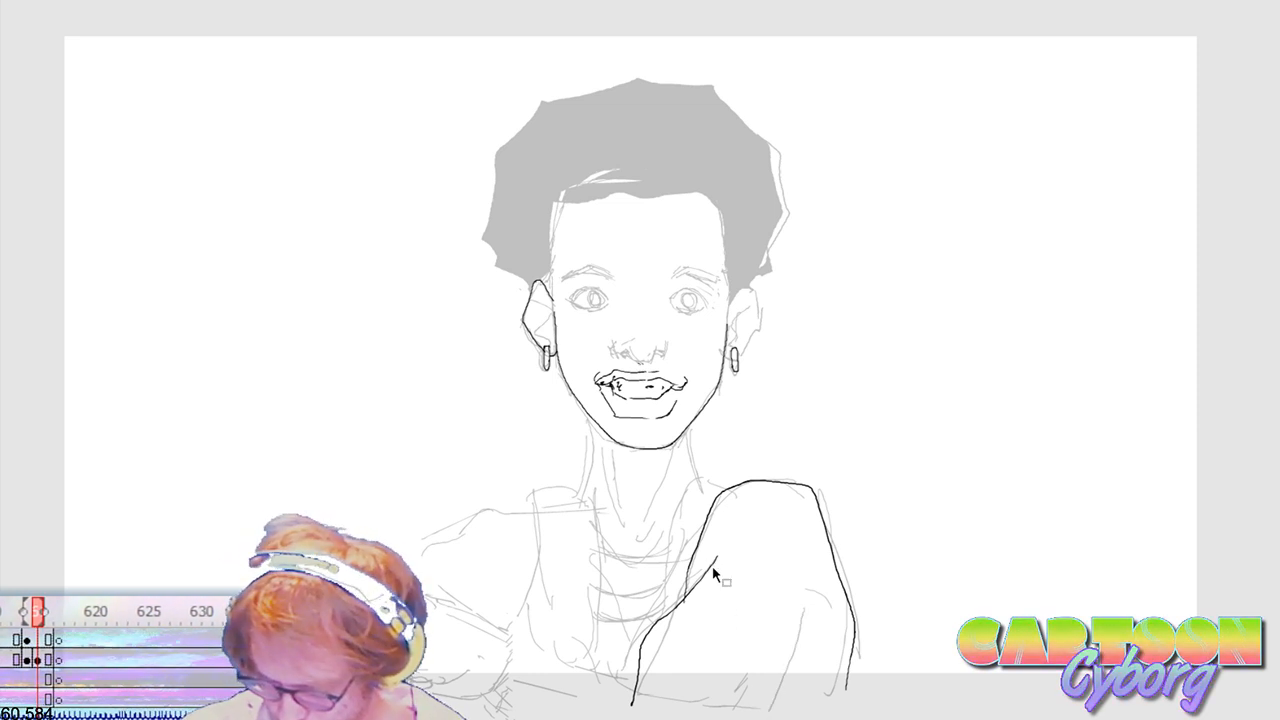
{"action": "scroll", "coordinate": [713, 572], "scroll_direction": "up", "scroll_amount": 3}
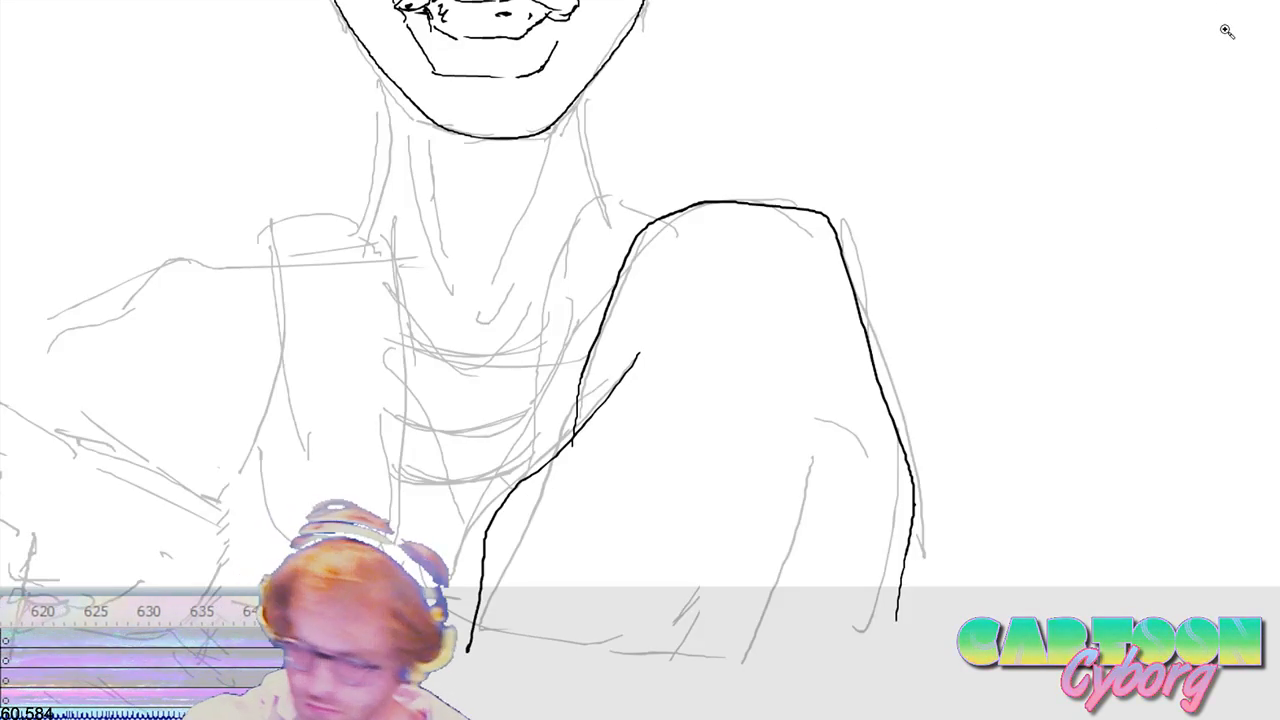
{"action": "scroll", "coordinate": [877, 445], "scroll_direction": "down", "scroll_amount": 2}
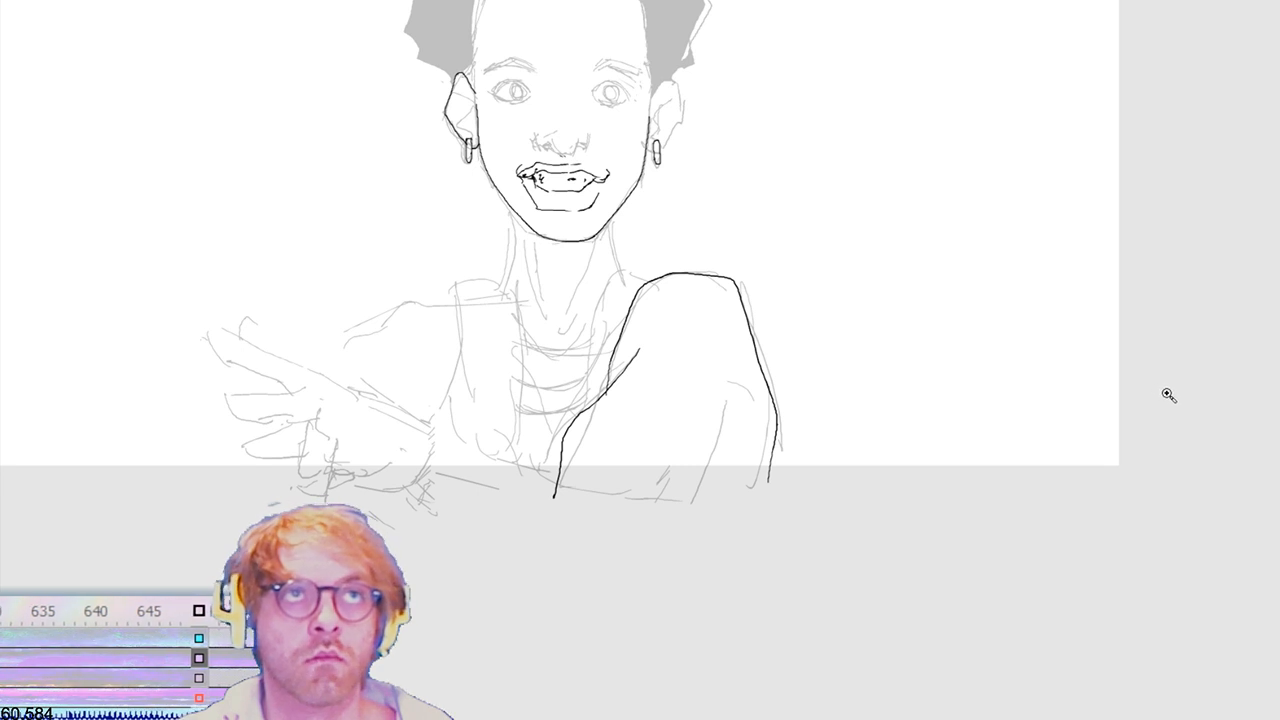
{"action": "scroll", "coordinate": [1274, 386], "scroll_direction": "up", "scroll_amount": 5}
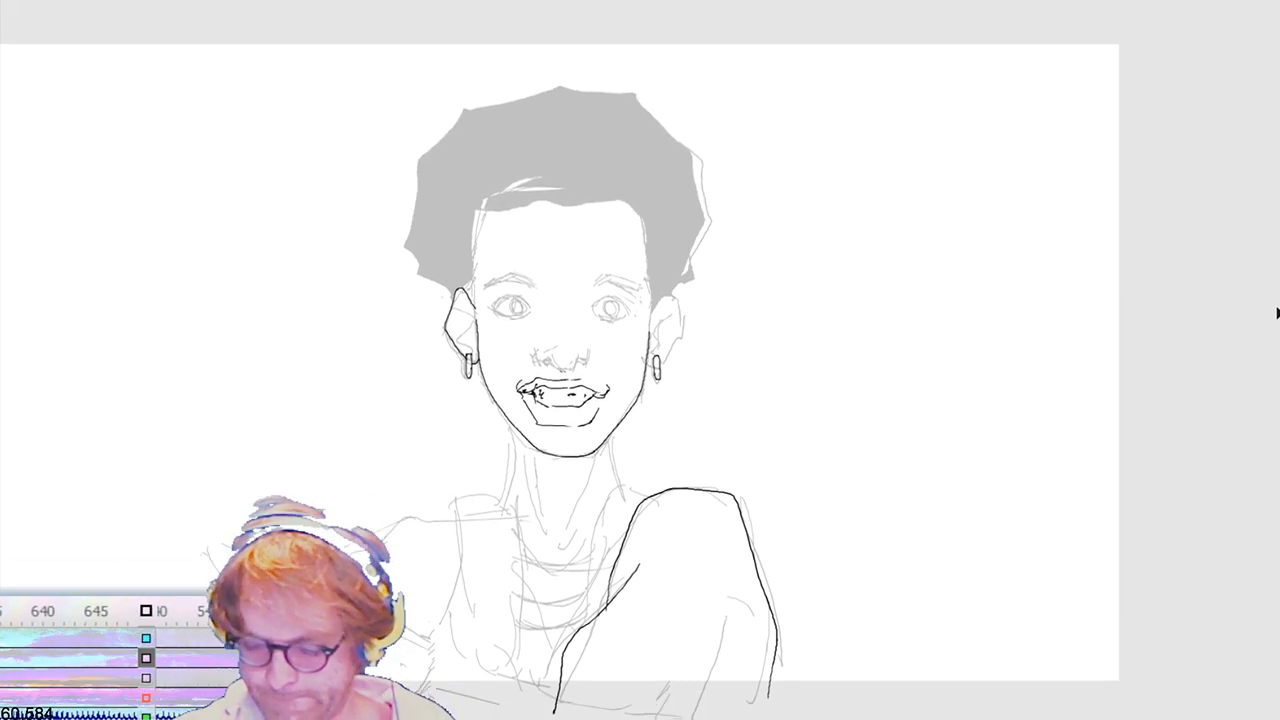
{"action": "scroll", "coordinate": [1277, 313], "scroll_direction": "down", "scroll_amount": 1}
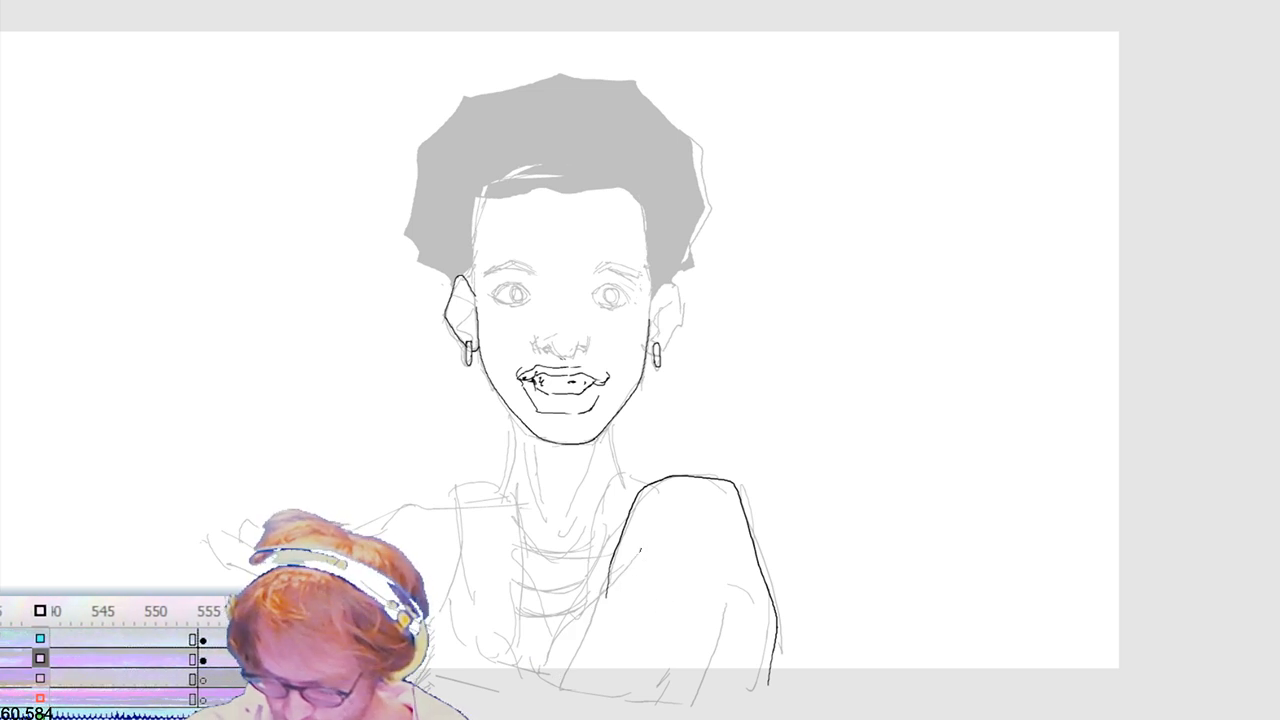
{"action": "mouse_move", "coordinate": [566, 688]}
{"action": "left_mouse_down"}
{"action": "mouse_move", "coordinate": [636, 558]}
{"action": "mouse_move", "coordinate": [611, 600]}
{"action": "left_mouse_up"}
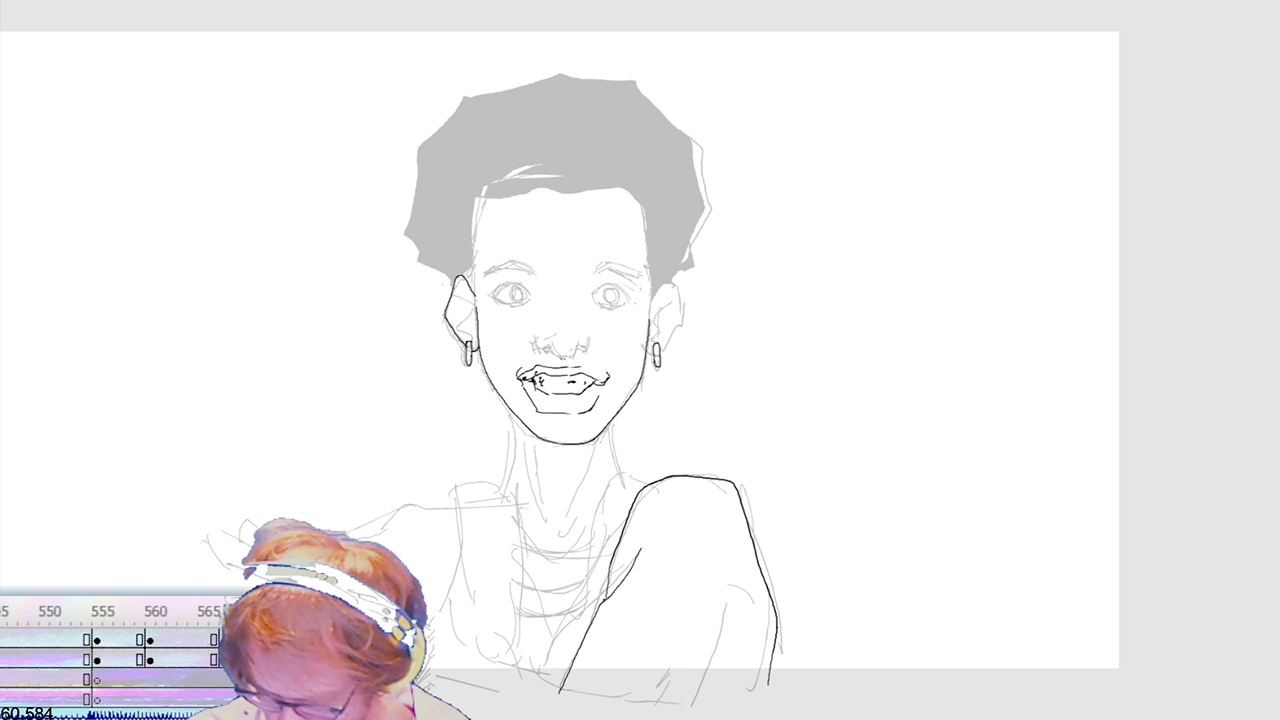
Step: Ink the elbow folds of the crossing sleeve and the wavy ruffled vest edge beside it
{"action": "mouse_move", "coordinate": [725, 600]}
{"action": "left_mouse_down"}
{"action": "mouse_move", "coordinate": [725, 636]}
{"action": "mouse_move", "coordinate": [682, 703]}
{"action": "left_mouse_up"}
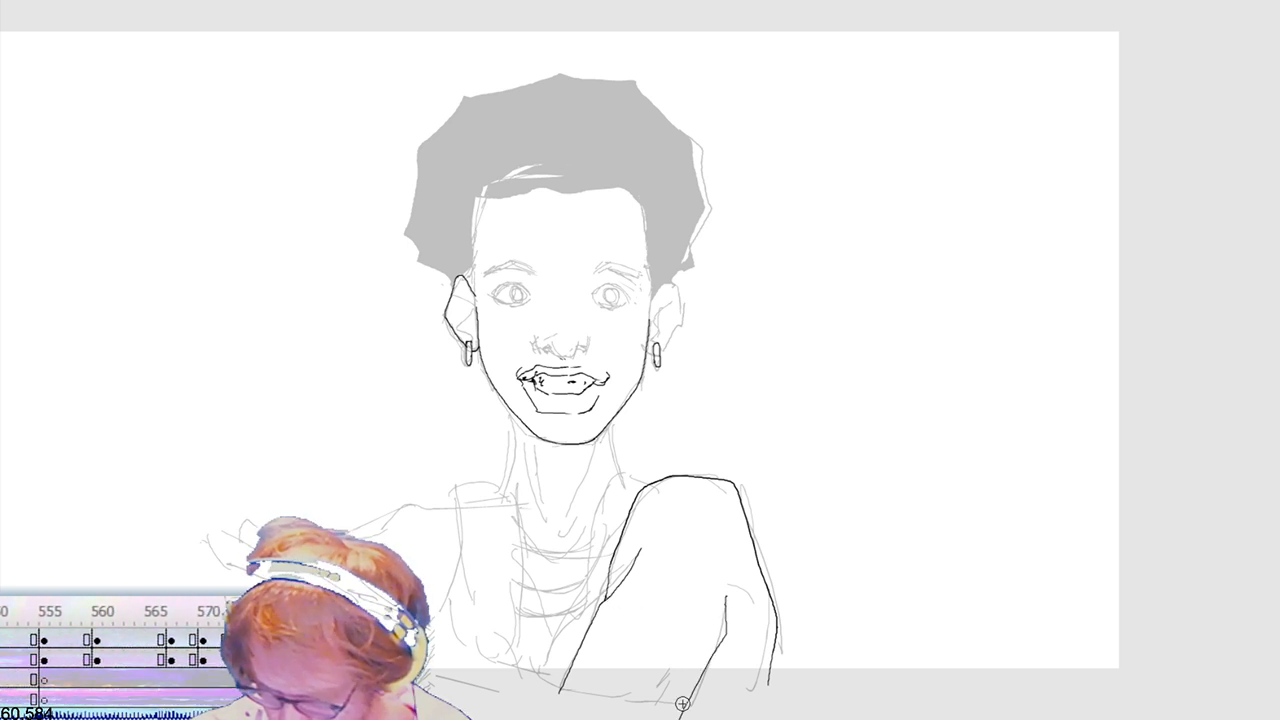
{"action": "left_click_drag", "start_coordinate": [750, 588], "coordinate": [731, 651]}
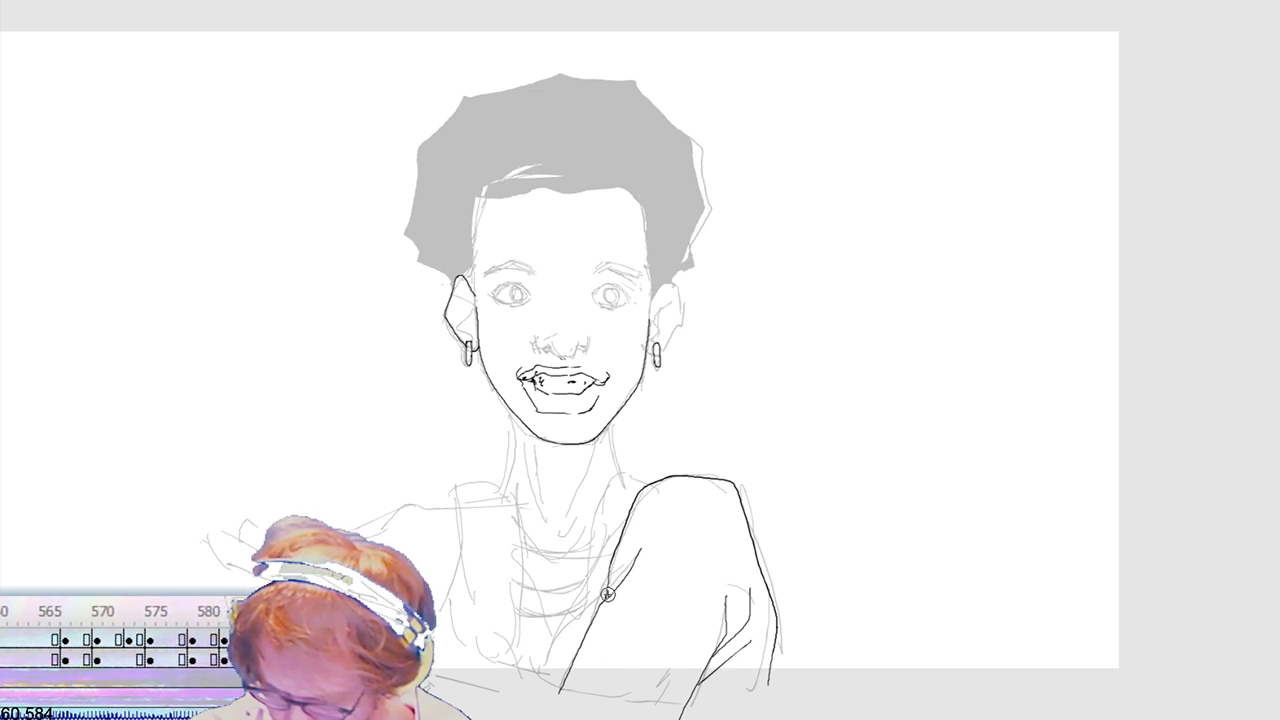
{"action": "mouse_move", "coordinate": [614, 477]}
{"action": "left_mouse_down"}
{"action": "mouse_move", "coordinate": [587, 533]}
{"action": "mouse_move", "coordinate": [583, 603]}
{"action": "left_mouse_up"}
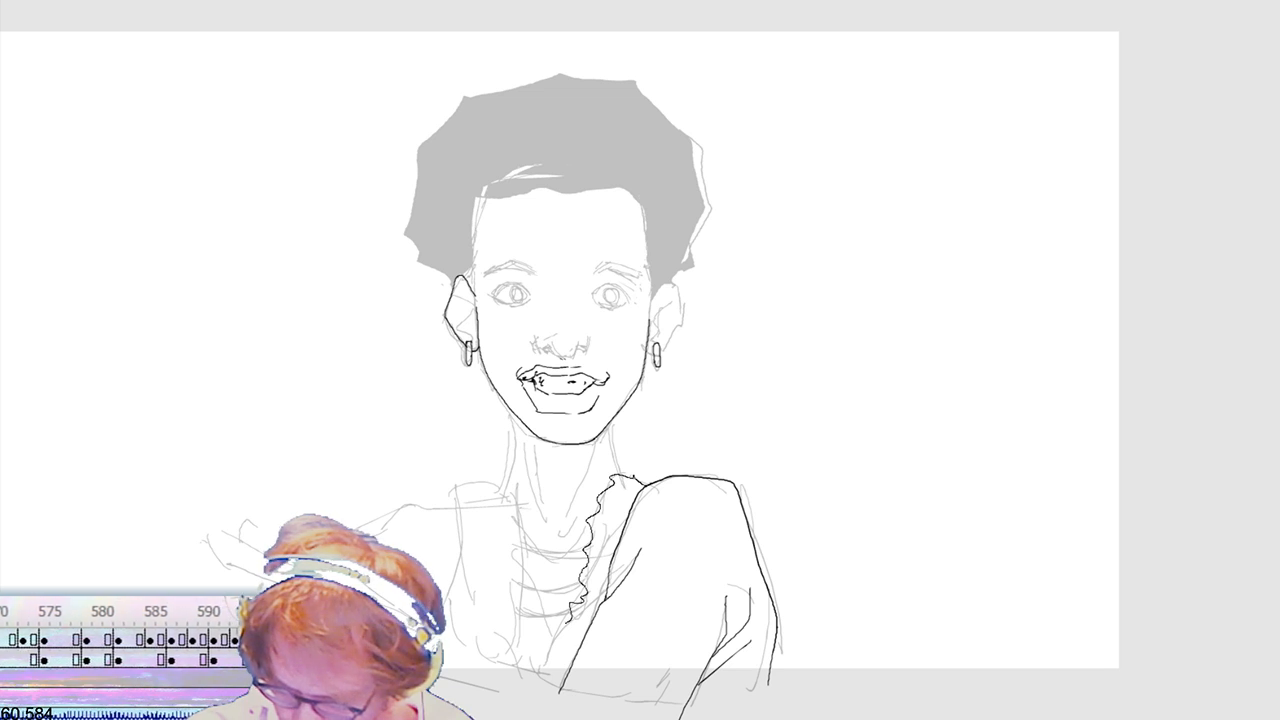
{"action": "left_click_drag", "start_coordinate": [541, 666], "coordinate": [546, 688]}
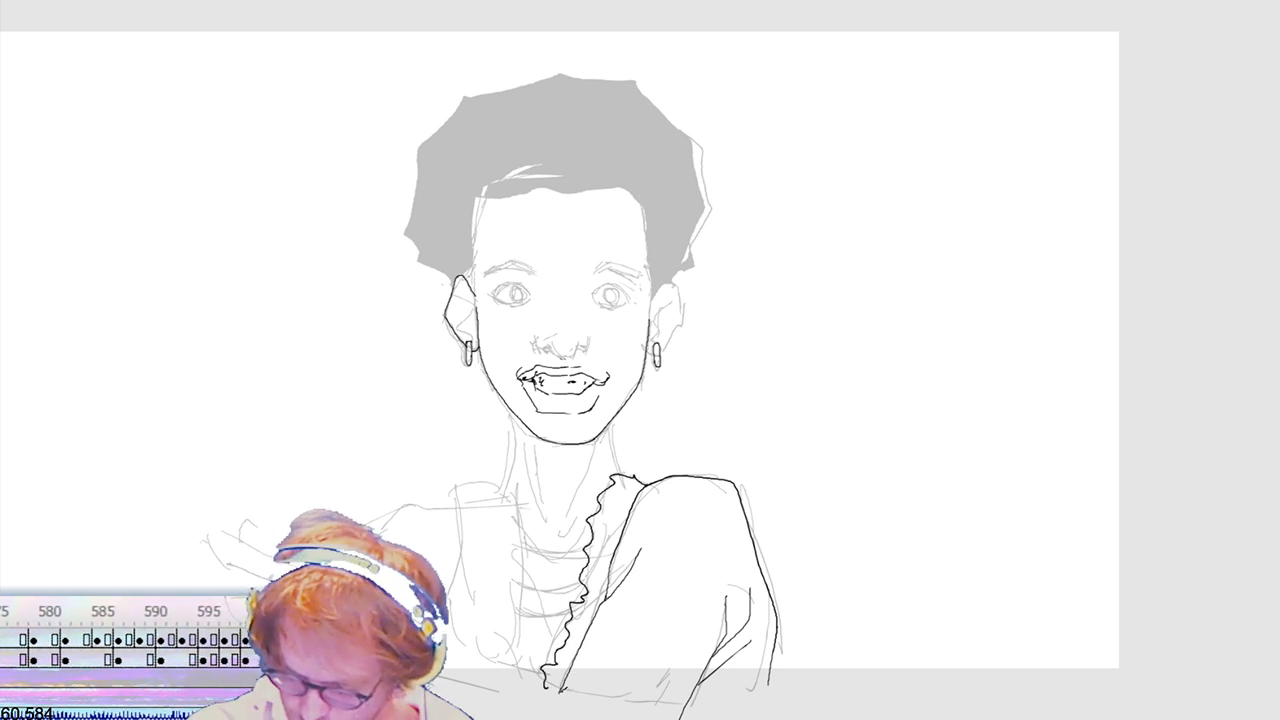
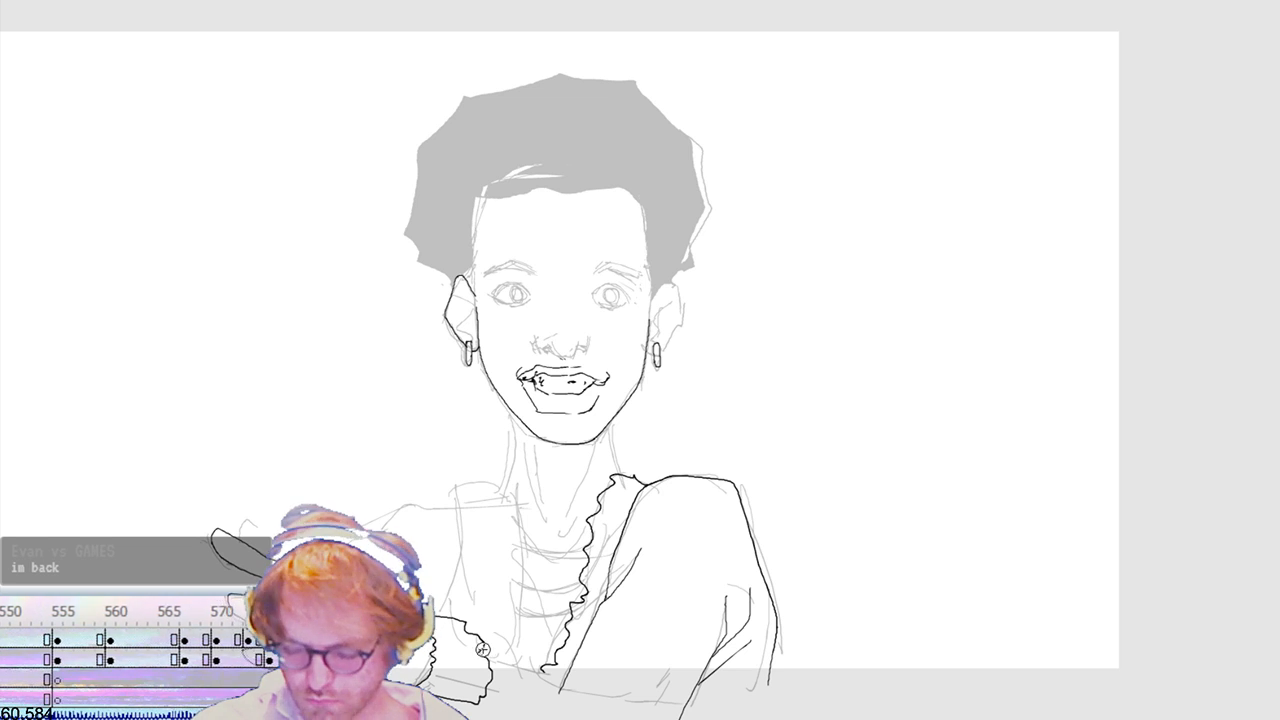
Step: Ink the forearm extending from the ruffled cuff, redrawing its first stroke, and add a straight horizontal line beneath the arms
{"action": "left_click_drag", "start_coordinate": [487, 650], "coordinate": [595, 693]}
{"action": "key", "text": "ctrl+z"}
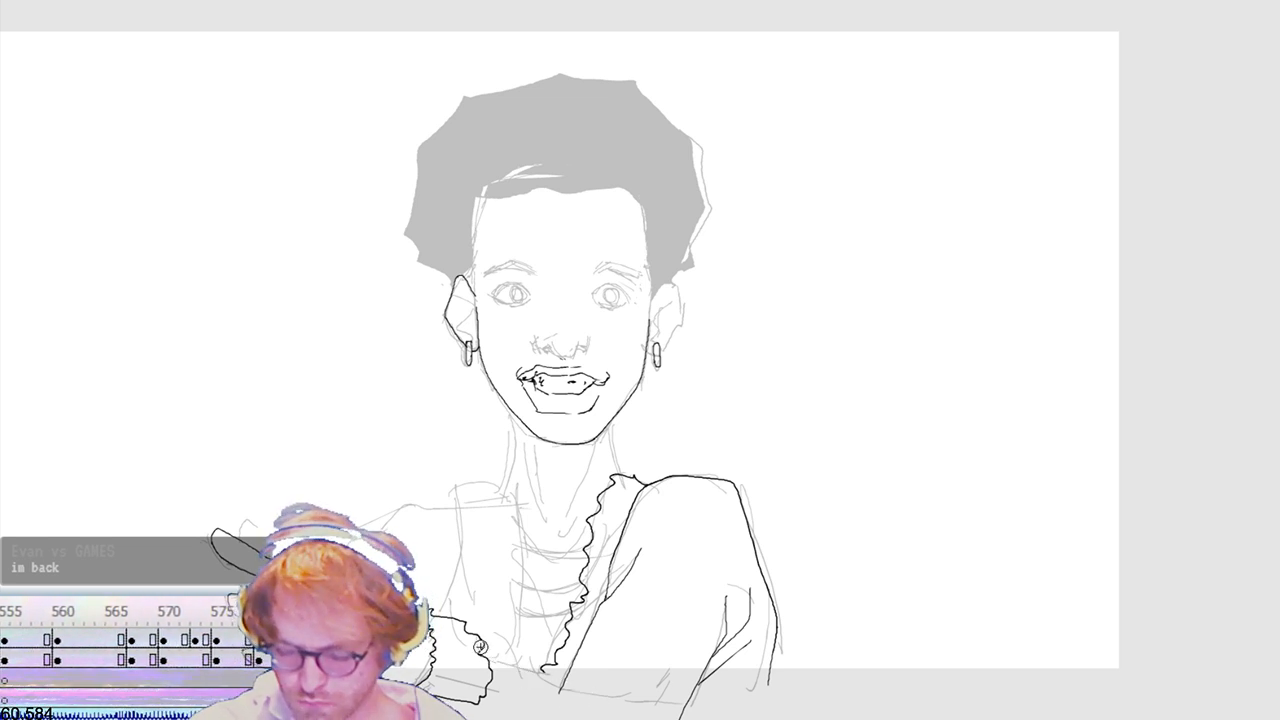
{"action": "left_click_drag", "start_coordinate": [482, 648], "coordinate": [606, 705]}
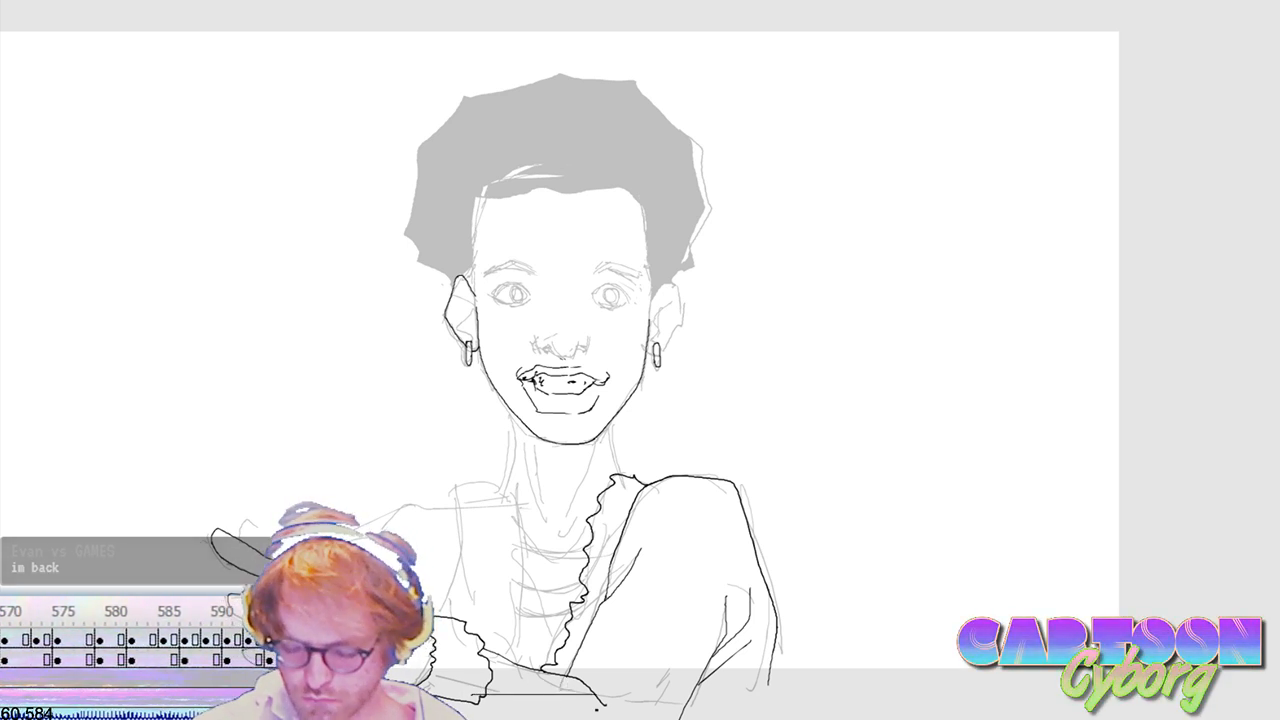
{"action": "left_click_drag", "start_coordinate": [471, 693], "coordinate": [776, 692]}
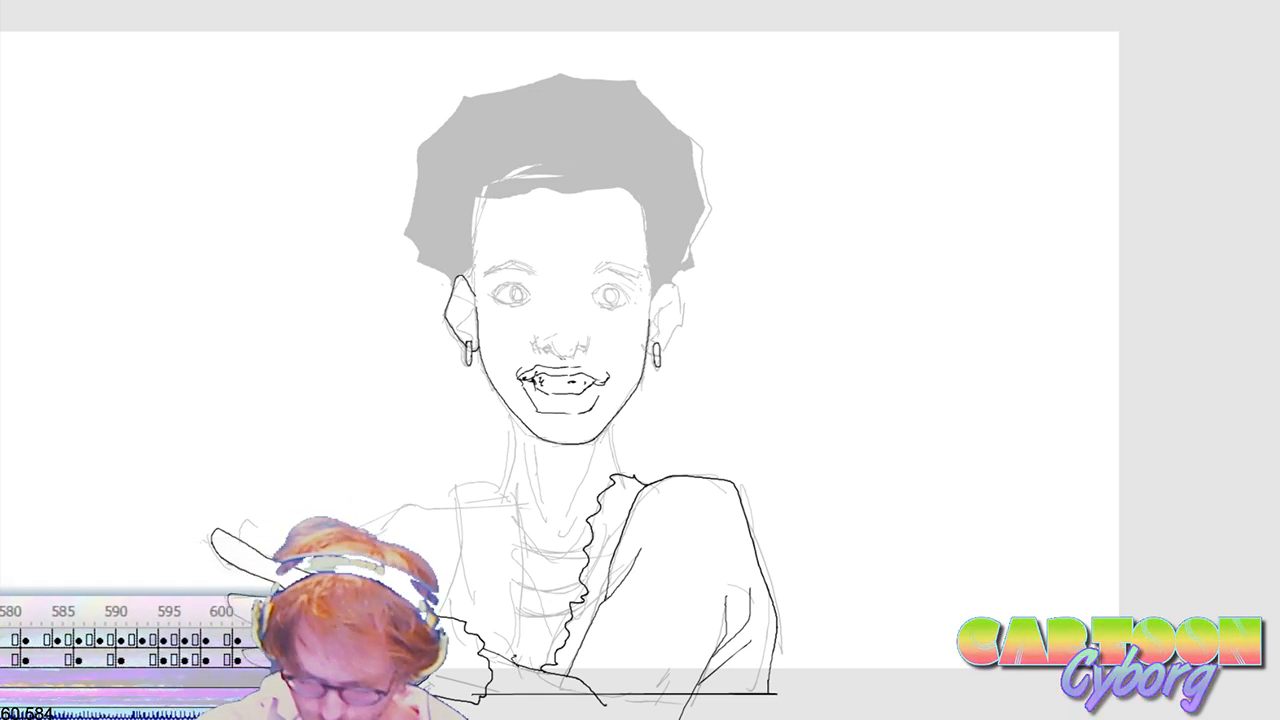
Step: Ink the opposite ruffled vest trim, the neckline folds and the side of the neck
{"action": "mouse_move", "coordinate": [520, 665]}
{"action": "left_mouse_down"}
{"action": "mouse_move", "coordinate": [500, 488]}
{"action": "mouse_move", "coordinate": [458, 528]}
{"action": "mouse_move", "coordinate": [450, 558]}
{"action": "left_mouse_up"}
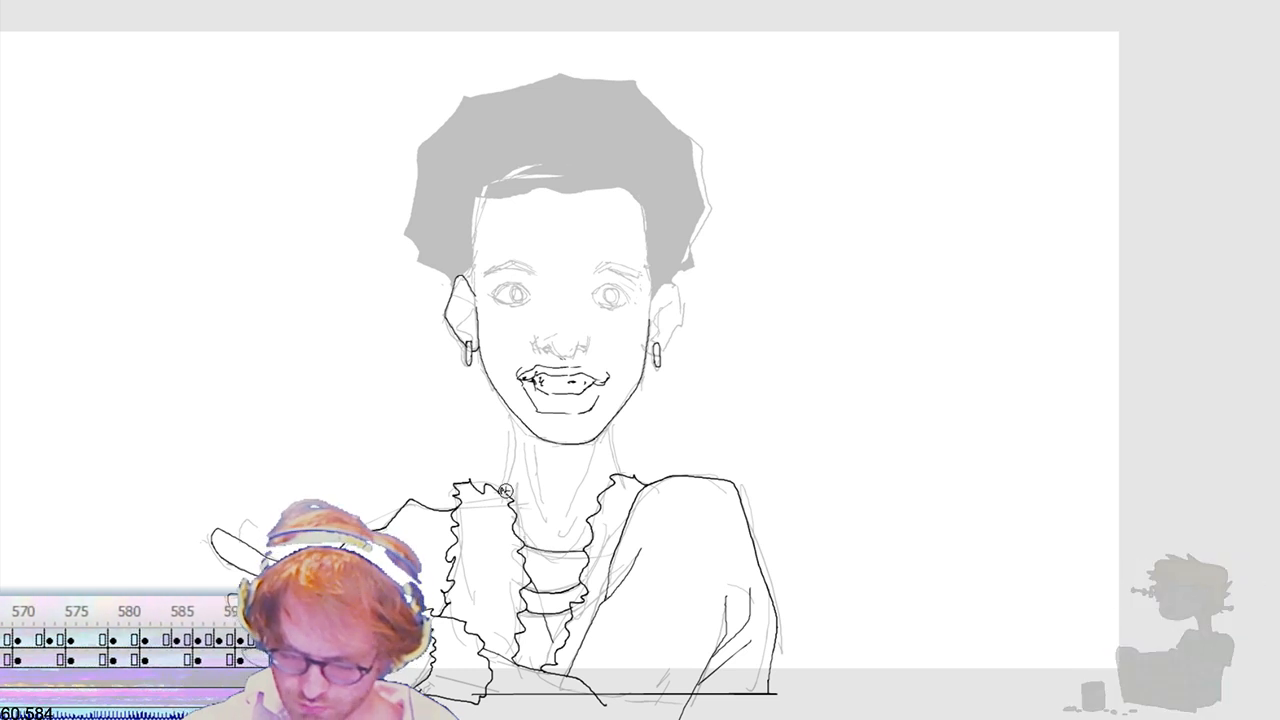
{"action": "left_click_drag", "start_coordinate": [514, 450], "coordinate": [508, 488]}
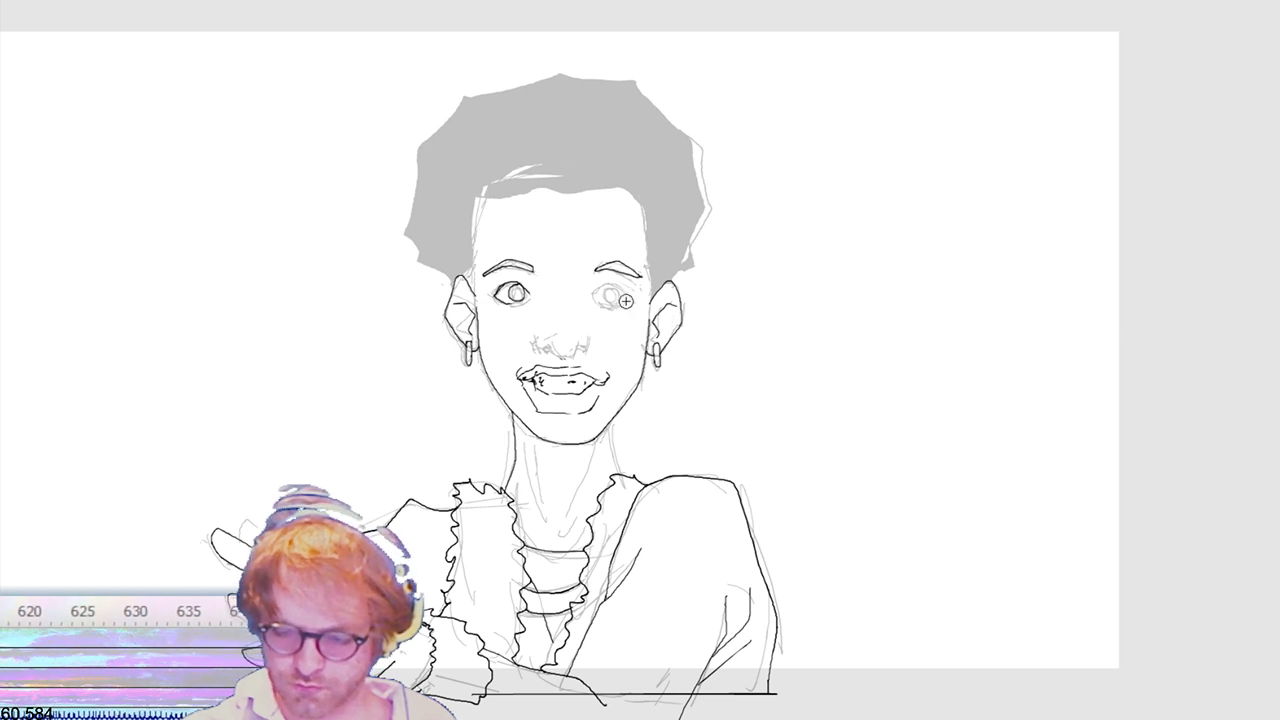
Step: Ink the eyes and nose of the open-mouth pose and make both eyebrows solid black
{"action": "key", "text": "ctrl+z"}
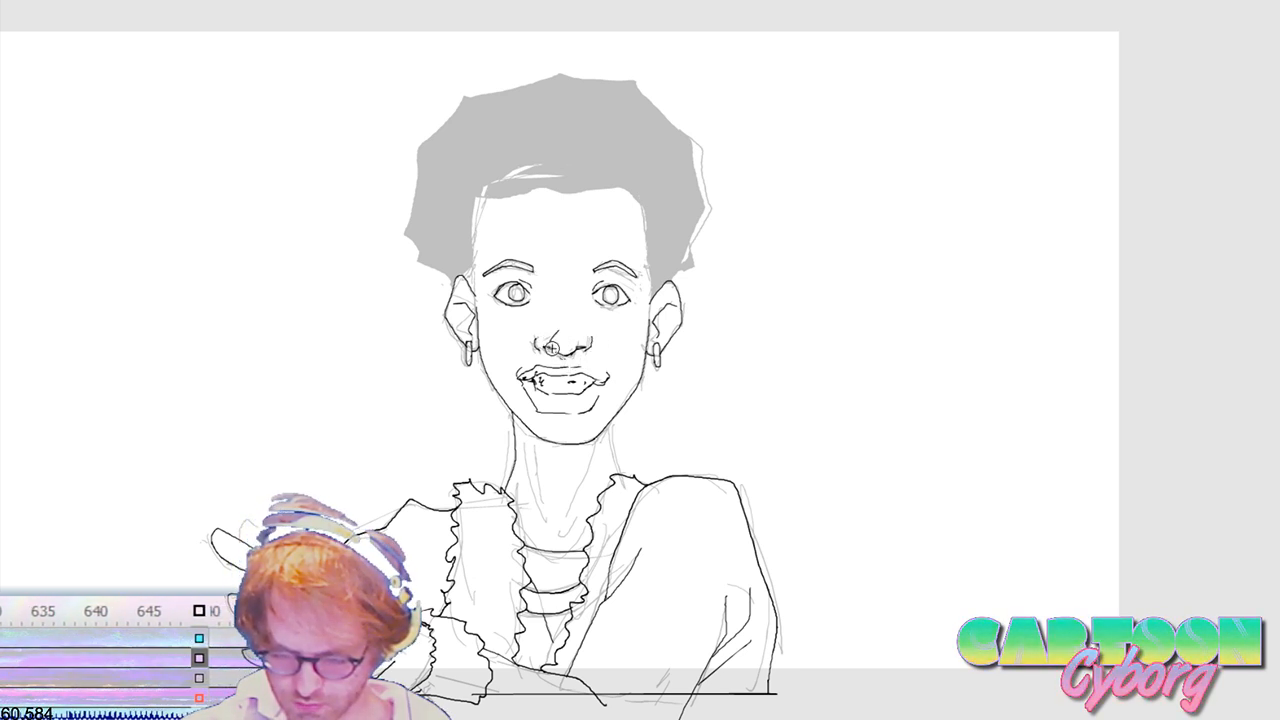
{"action": "mouse_move", "coordinate": [551, 344]}
{"action": "left_mouse_down"}
{"action": "mouse_move", "coordinate": [562, 356]}
{"action": "mouse_move", "coordinate": [586, 348]}
{"action": "left_mouse_up"}
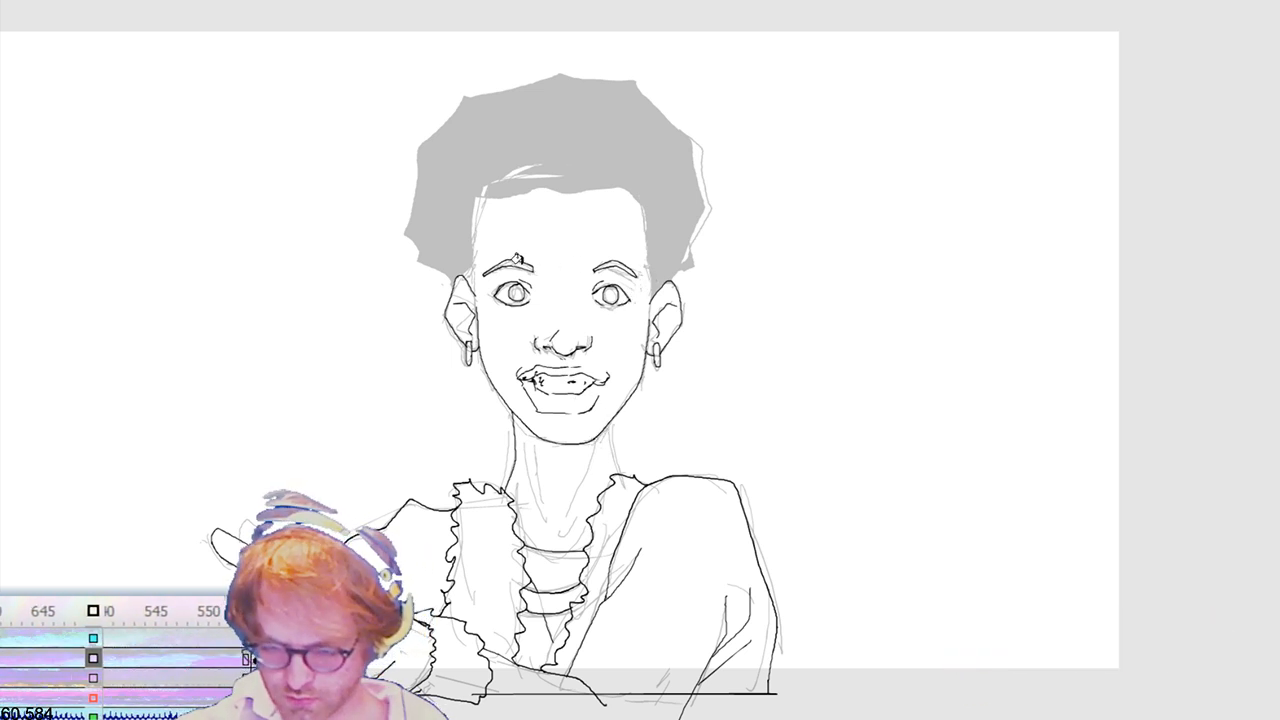
{"action": "left_click_drag", "start_coordinate": [484, 272], "coordinate": [636, 273]}
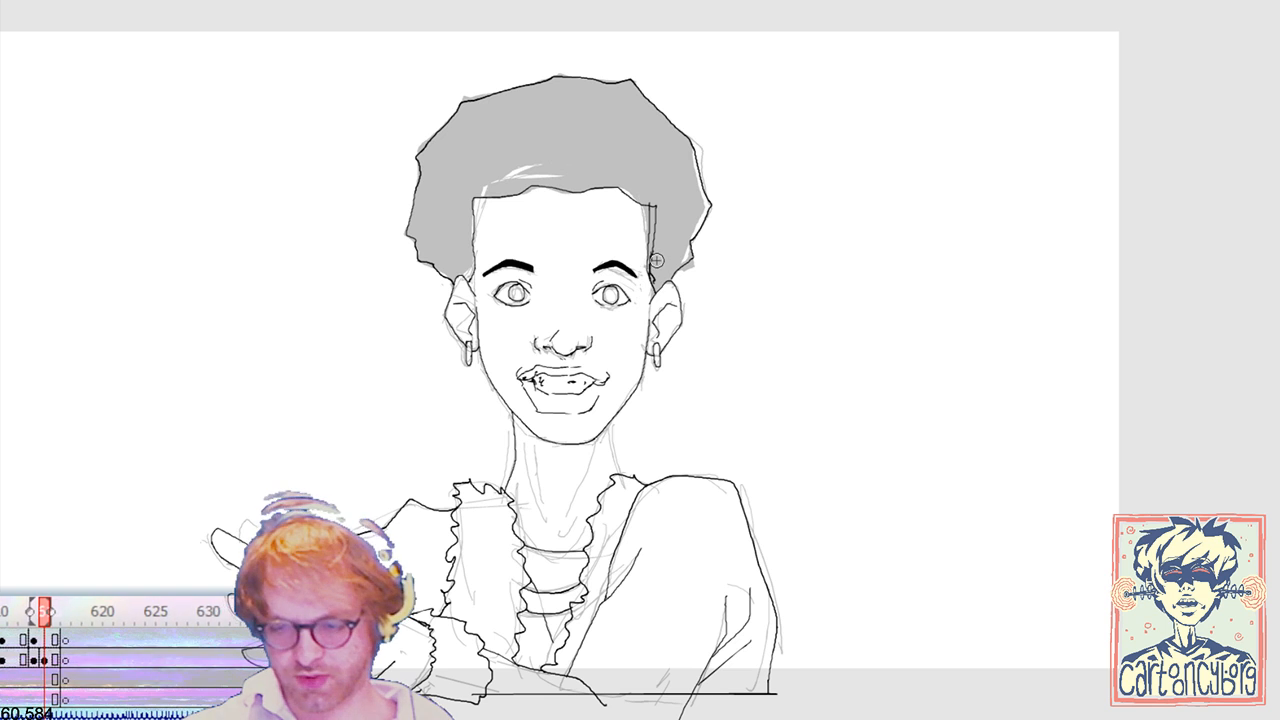
Step: Close the hair outline along the temple and fill the whole hair shape with solid black
{"action": "left_click_drag", "start_coordinate": [651, 207], "coordinate": [651, 262]}
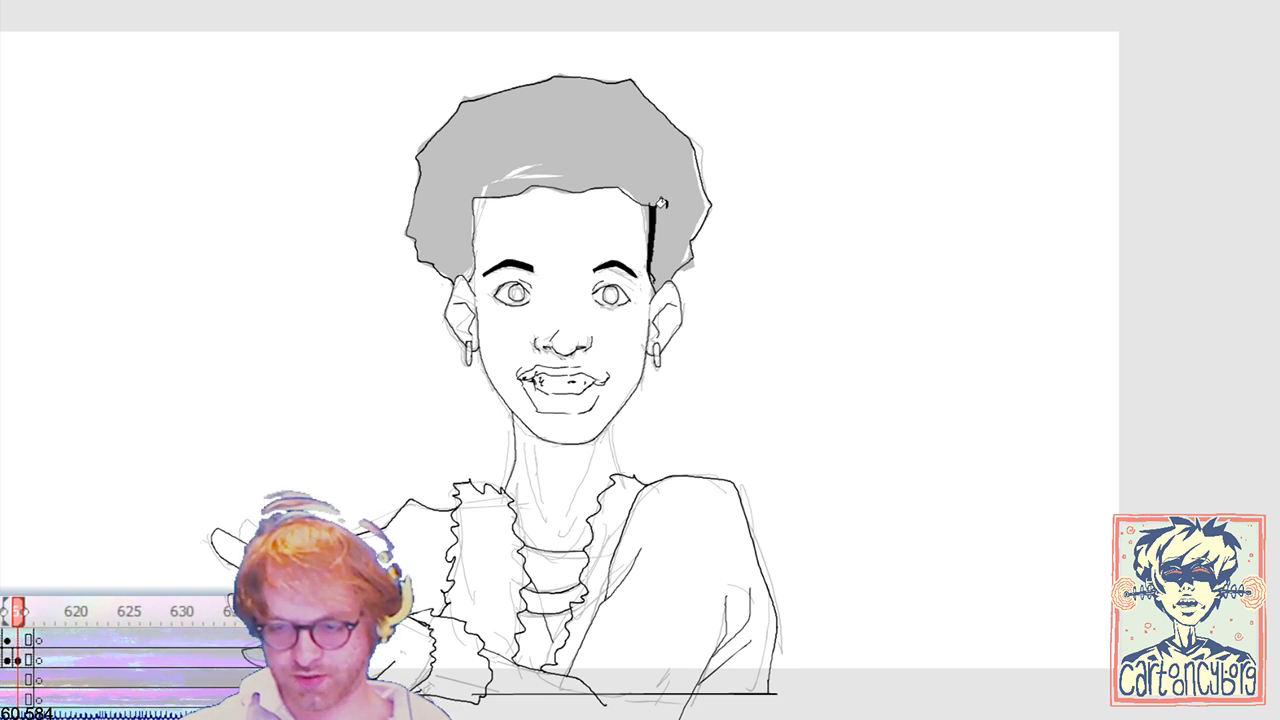
{"action": "key", "text": "g"}
{"action": "left_click", "coordinate": [664, 261]}
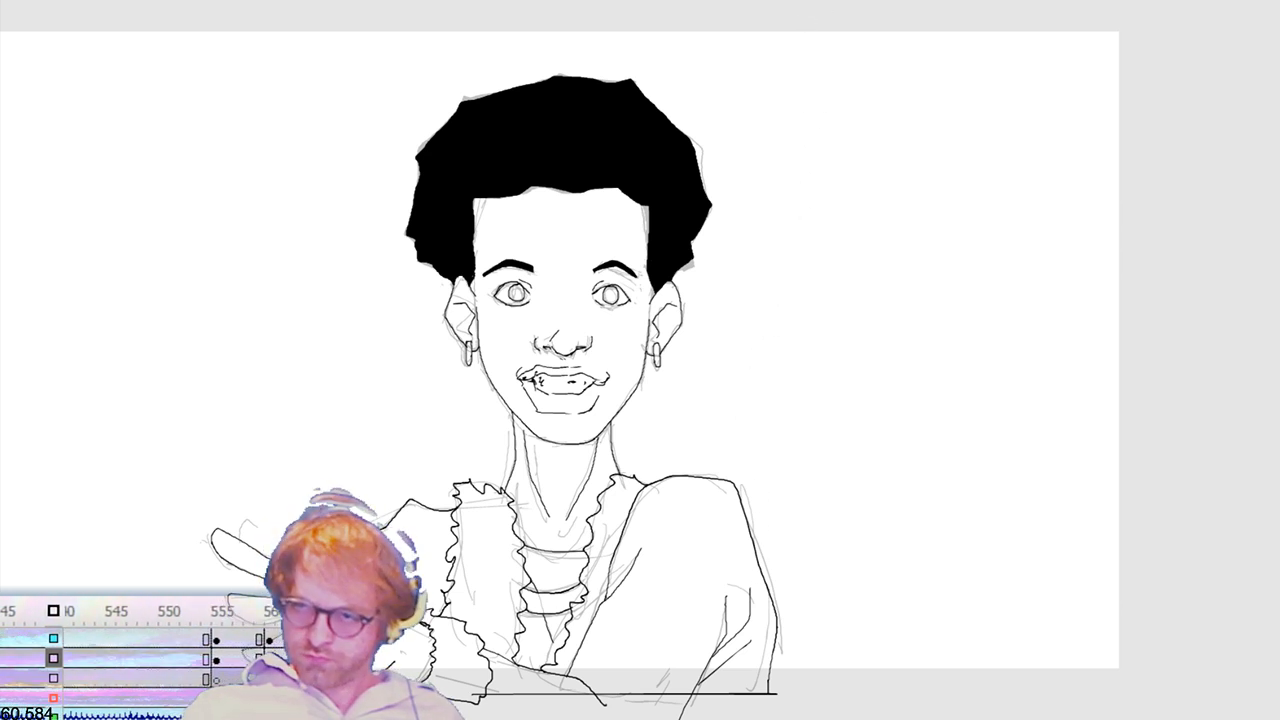
{"action": "left_click", "coordinate": [560, 150]}
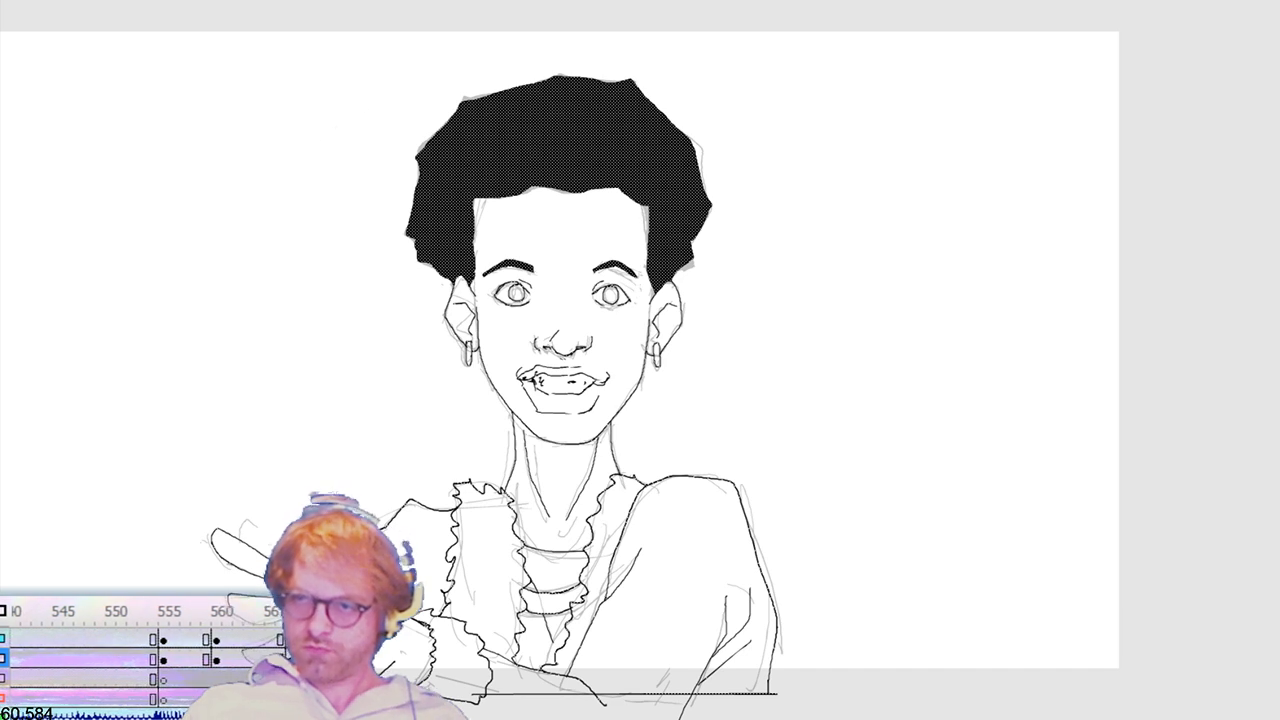
{"action": "key", "text": "Return"}
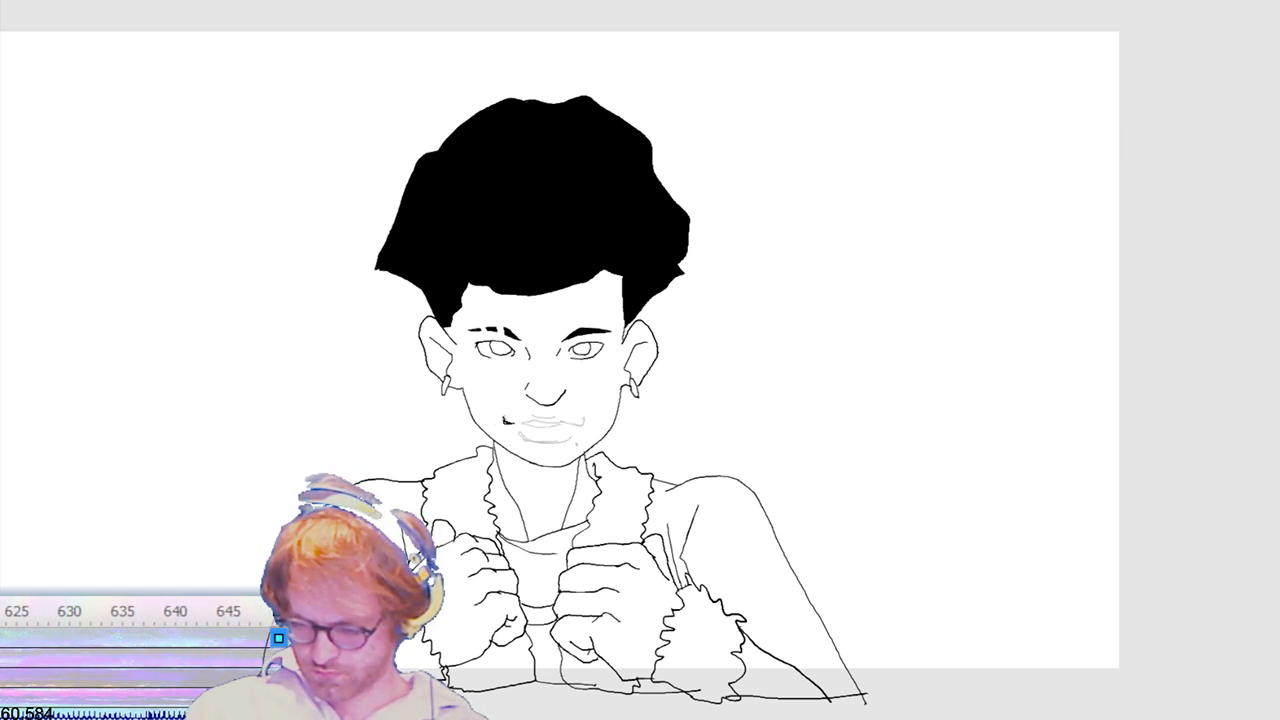
Step: Ink the lips on the raised-fists pose's mouth frames and fill the open mouth with black
{"action": "left_click_drag", "start_coordinate": [505, 422], "coordinate": [523, 424]}
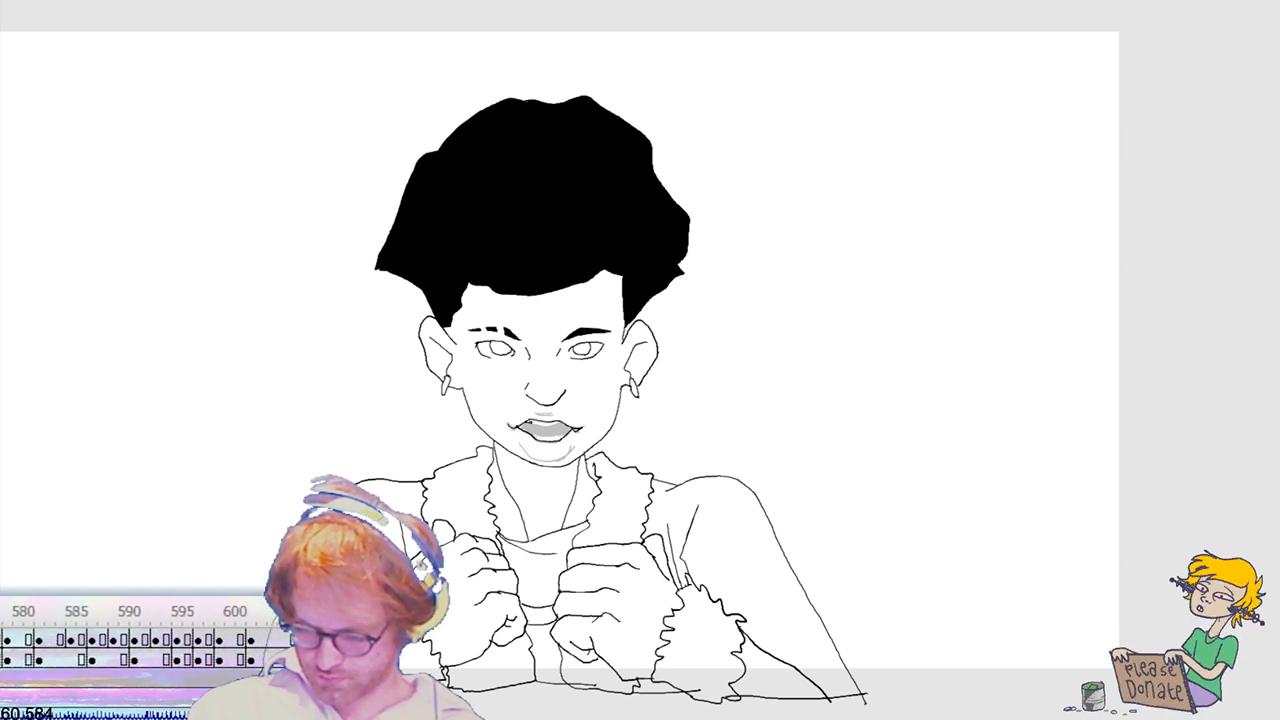
{"action": "mouse_move", "coordinate": [527, 423]}
{"action": "left_mouse_down"}
{"action": "mouse_move", "coordinate": [560, 425]}
{"action": "mouse_move", "coordinate": [550, 415]}
{"action": "left_mouse_up"}
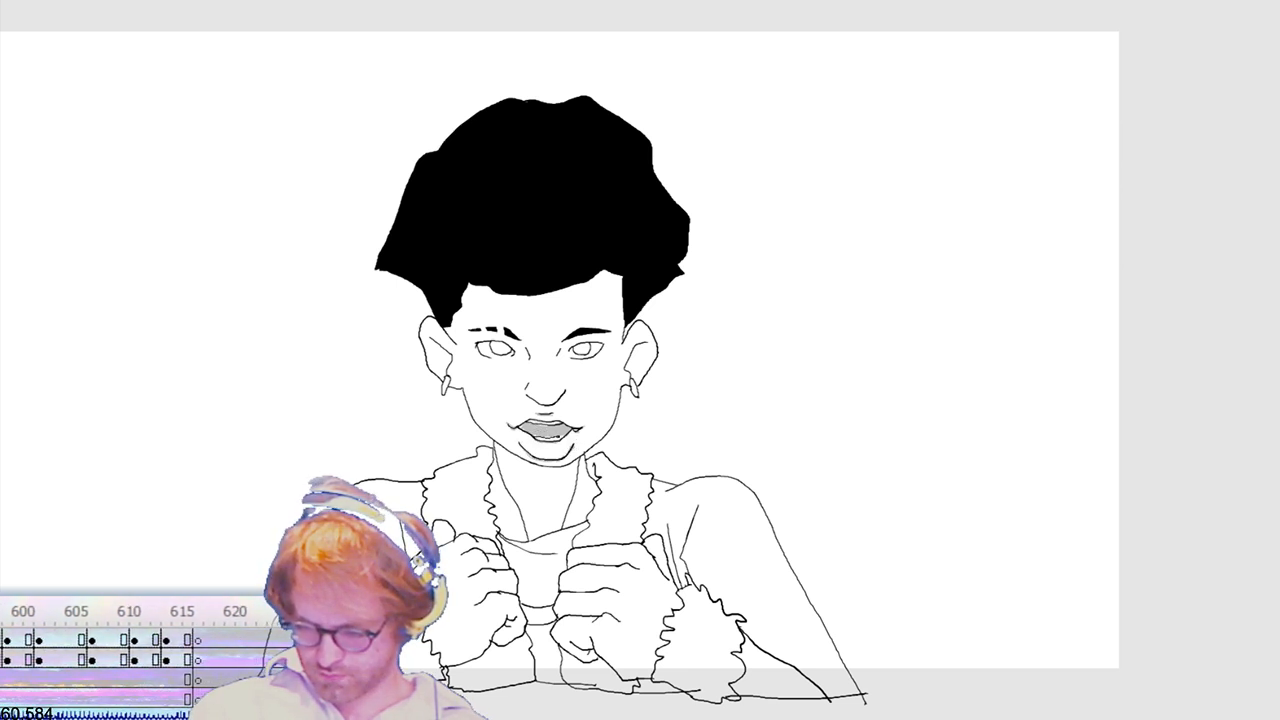
{"action": "left_click", "coordinate": [562, 430]}
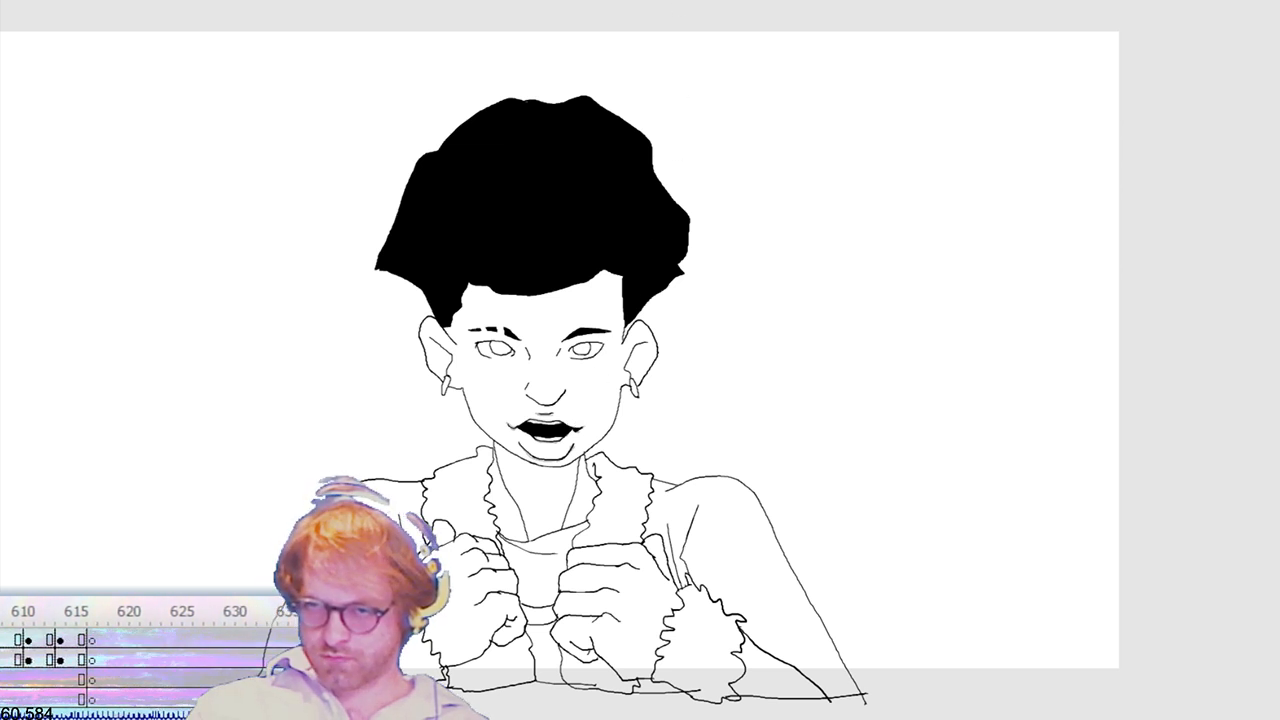
{"action": "key", "text": "ctrl+a"}
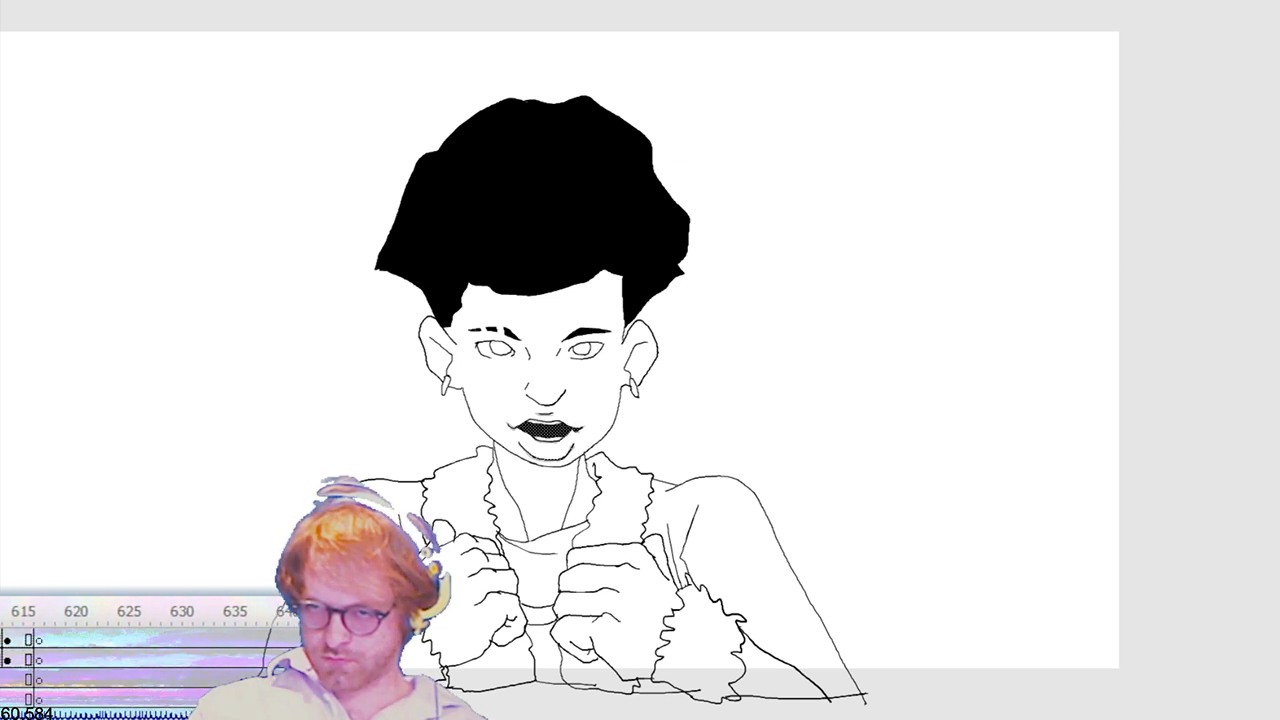
Step: Step forward through the raised-fists mouth frames to review the inked lips, ending on the second raised-fists pose
{"action": "key", "text": "period"}
{"action": "key", "text": "period"}
{"action": "key", "text": "period"}
{"action": "key", "text": "period"}
{"action": "key", "text": "period"}
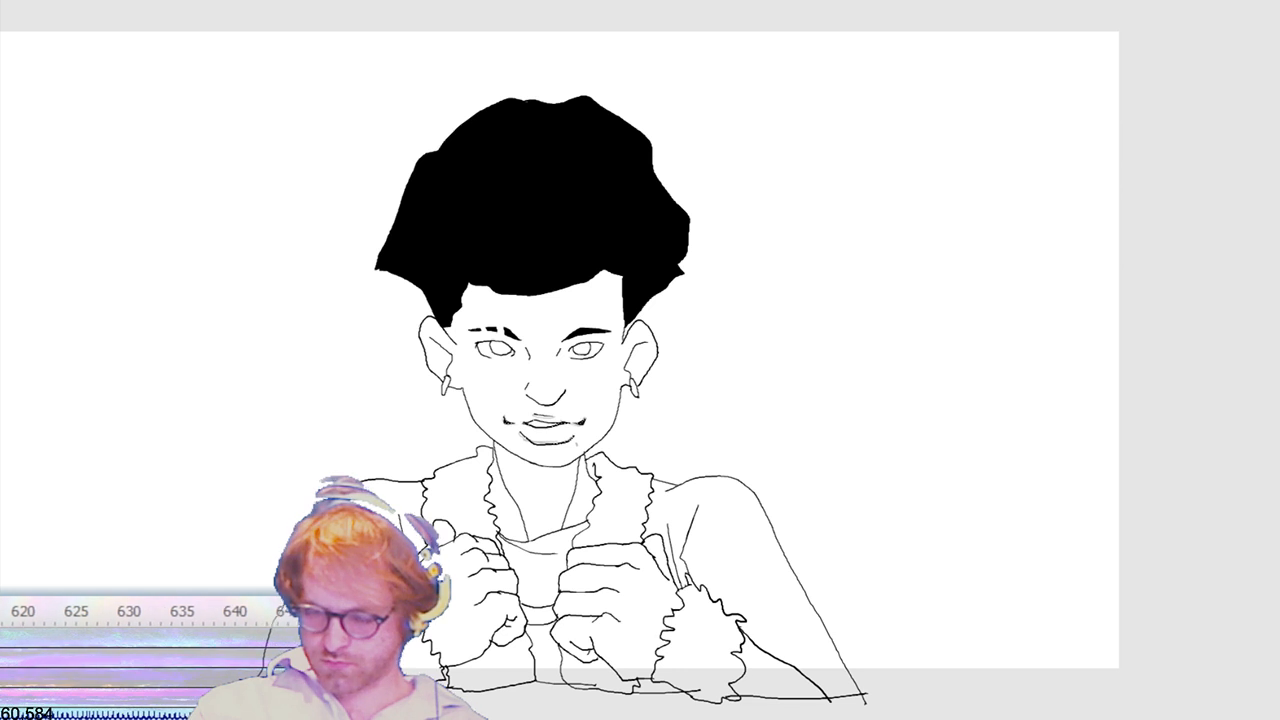
{"action": "key", "text": "period"}
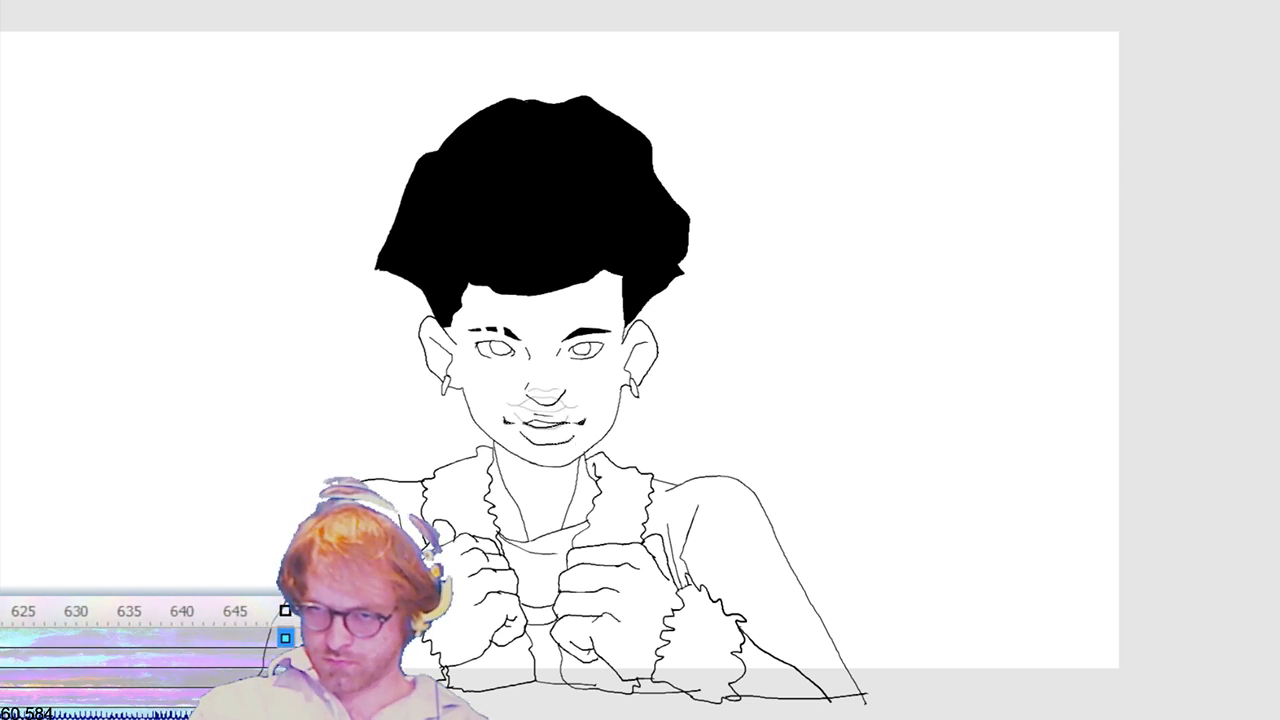
{"action": "key", "text": "period"}
{"action": "key", "text": "period"}
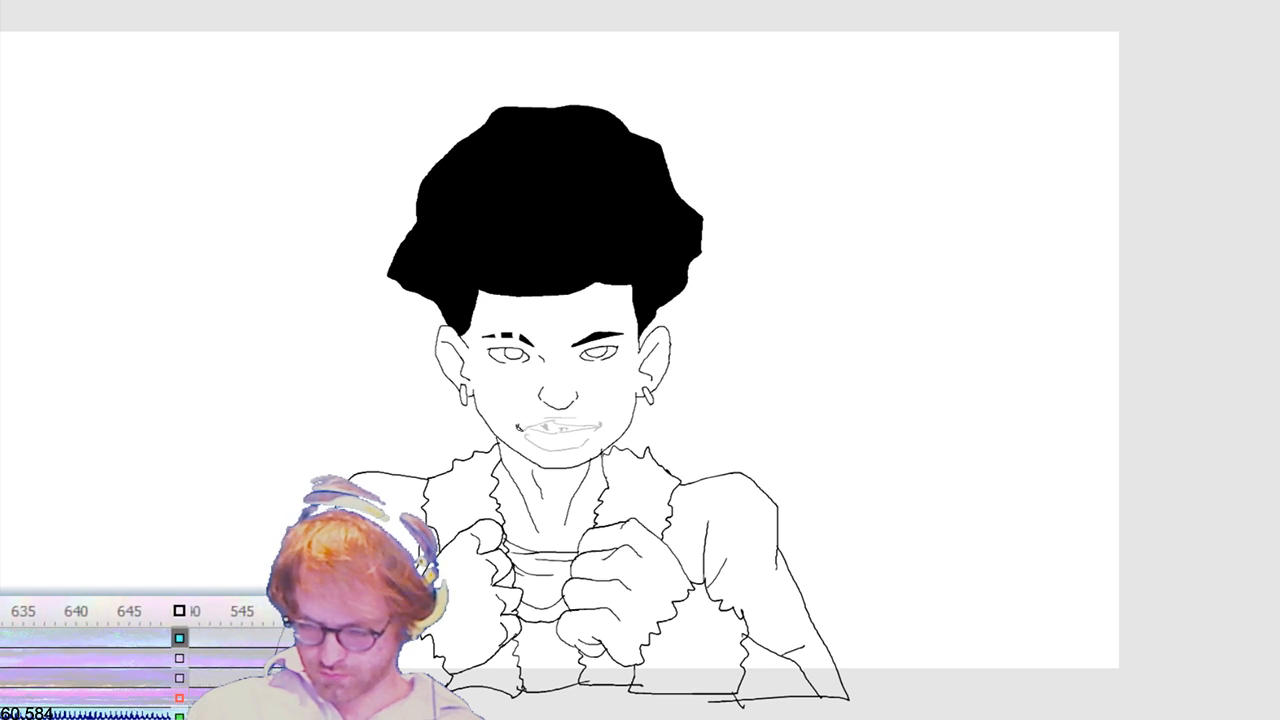
Step: Ink the mouth line, upper lip and lower lip of the second raised-fists pose
{"action": "key", "text": "period"}
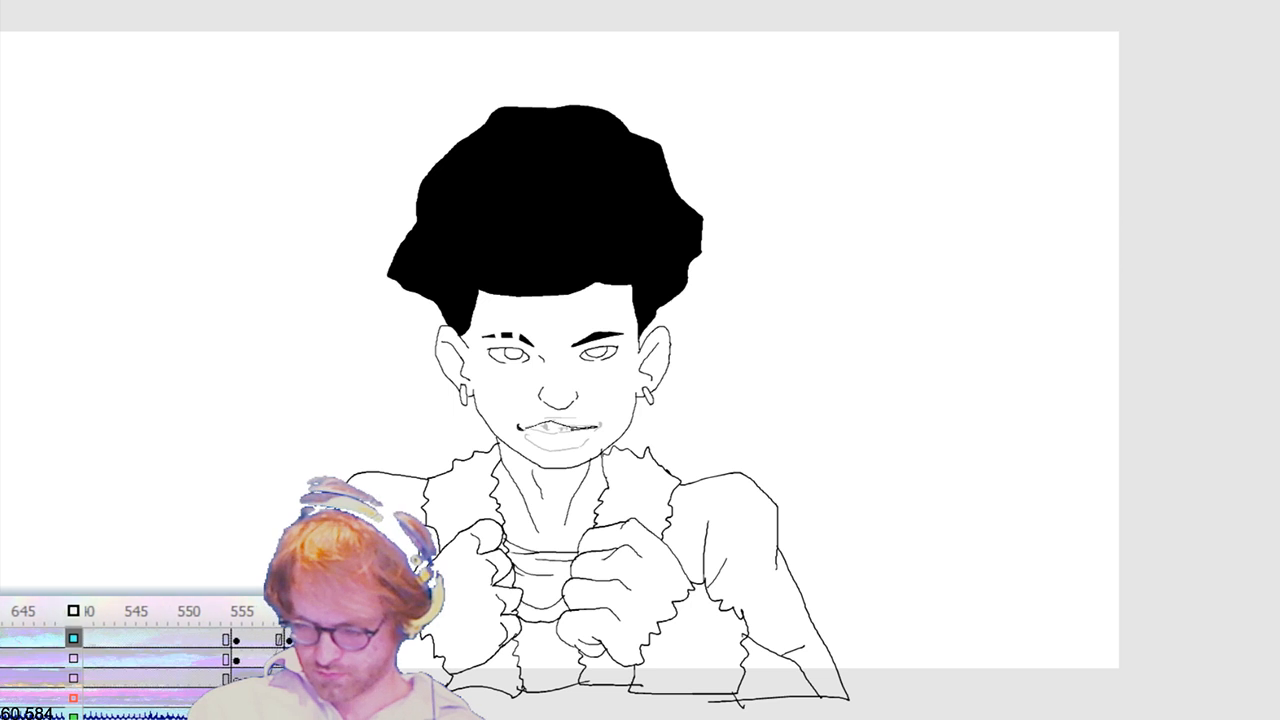
{"action": "key", "text": "period"}
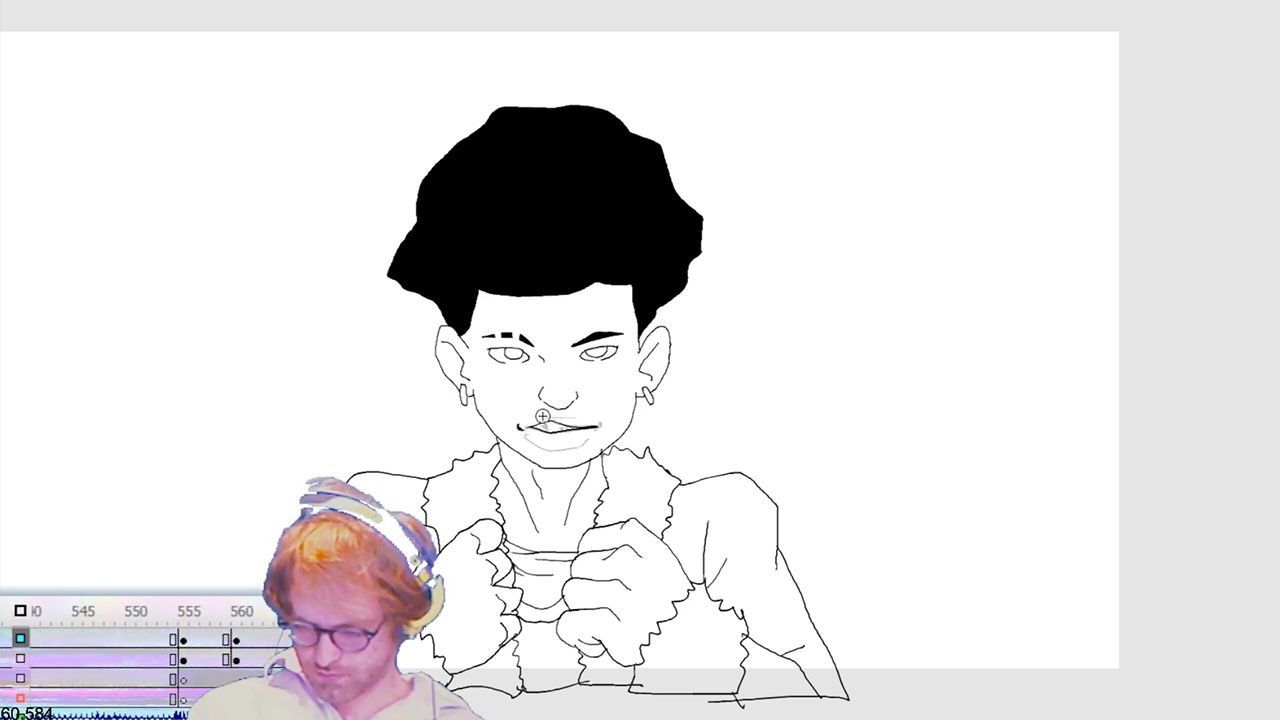
{"action": "mouse_move", "coordinate": [562, 417]}
{"action": "left_mouse_down"}
{"action": "mouse_move", "coordinate": [579, 419]}
{"action": "mouse_move", "coordinate": [532, 438]}
{"action": "mouse_move", "coordinate": [588, 438]}
{"action": "left_mouse_up"}
{"action": "key", "text": "period"}
{"action": "key", "text": "period"}
{"action": "key", "text": "period"}
{"action": "key", "text": "period"}
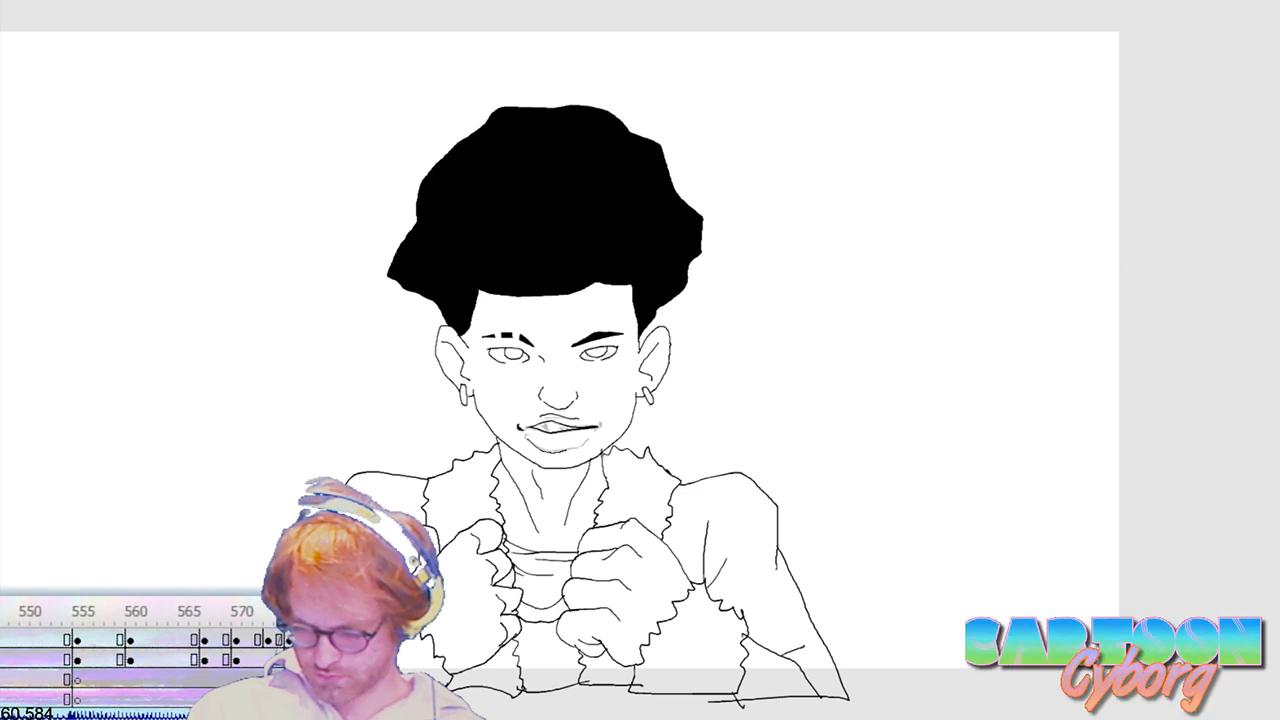
{"action": "key", "text": "period"}
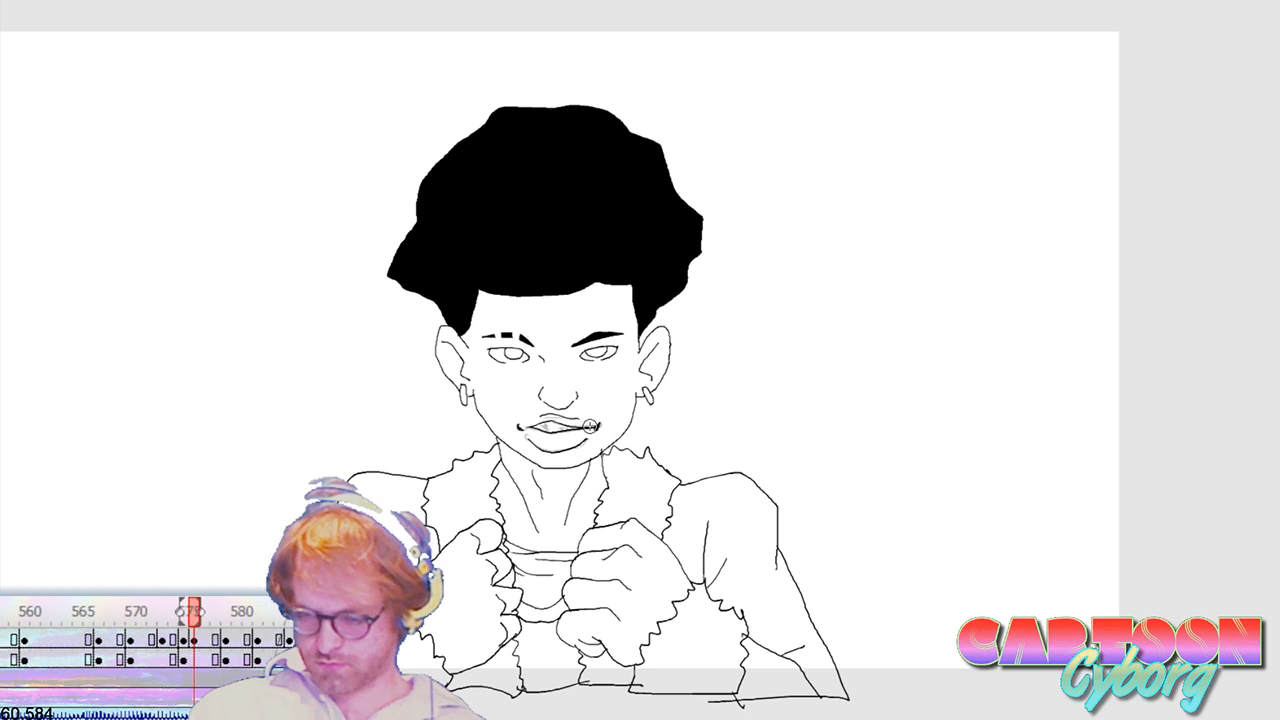
Step: Insert a blank keyframe on the mouth layer for the following turned-head pose
{"action": "left_click", "coordinate": [181, 640]}
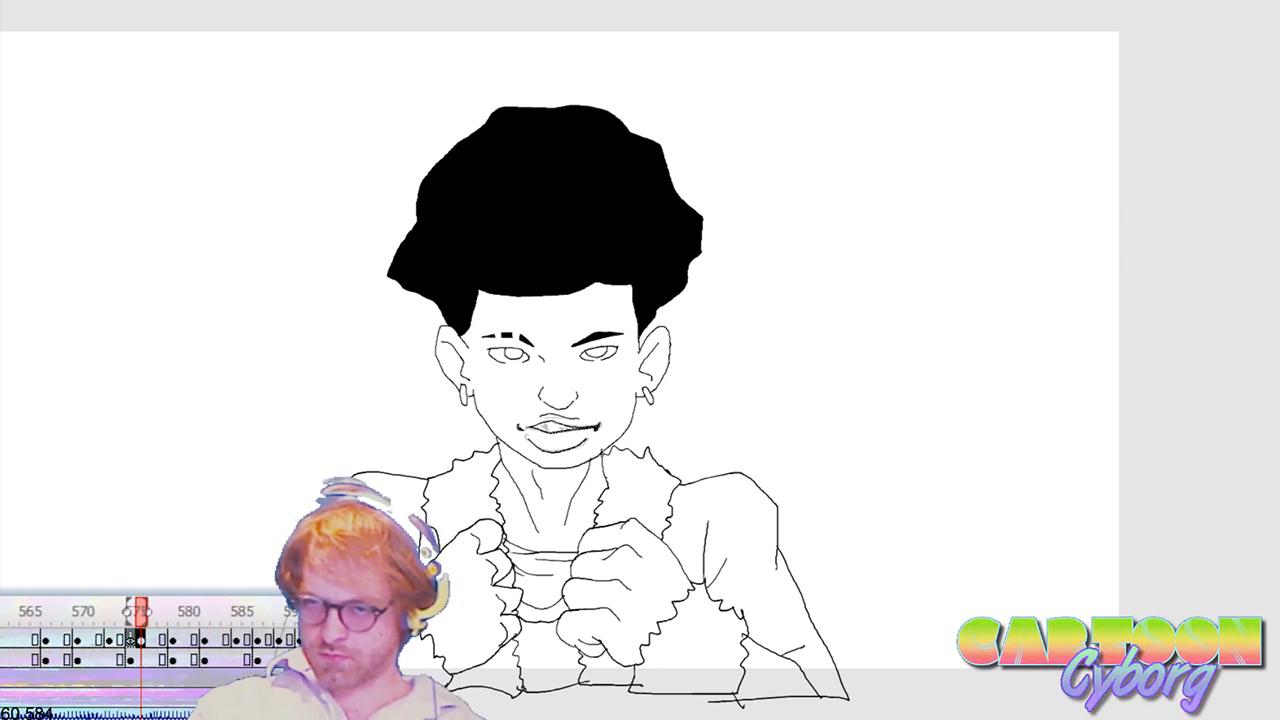
{"action": "left_click_drag", "start_coordinate": [181, 640], "coordinate": [170, 640]}
{"action": "left_click", "coordinate": [170, 640]}
{"action": "key", "text": "F7"}
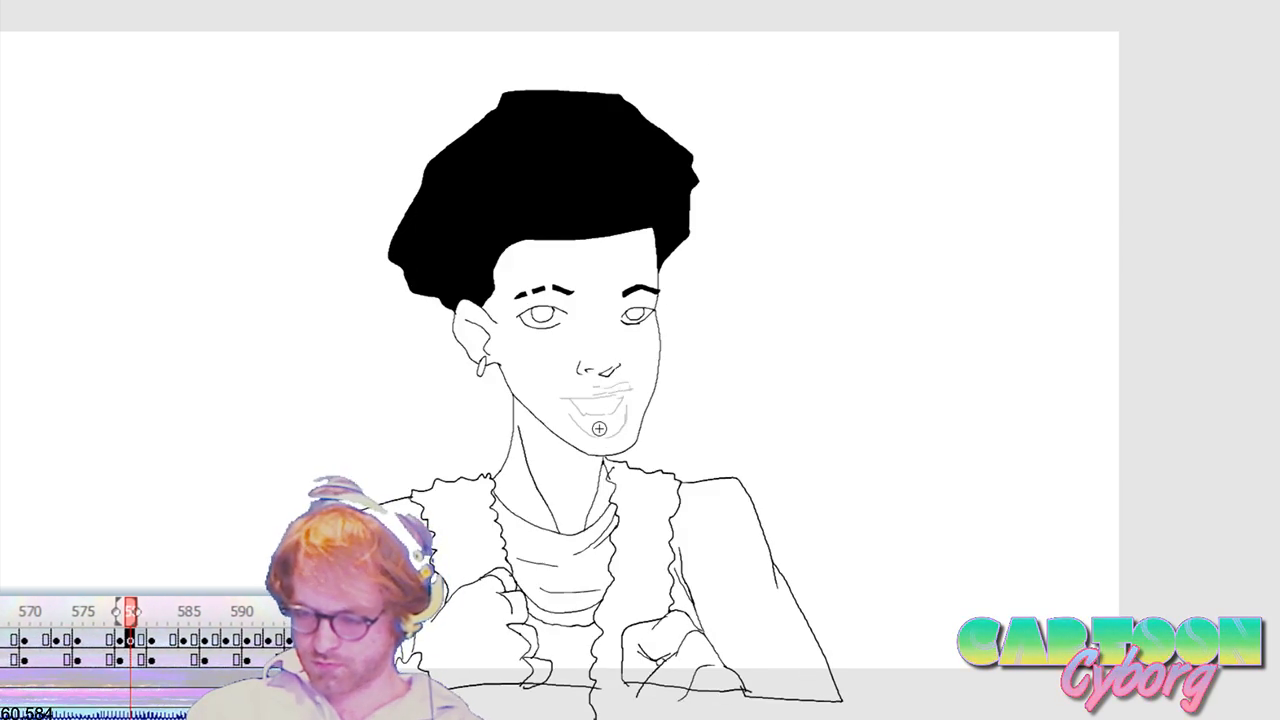
Step: Ink the open mouth on the turned-head pose, redrawing its lower contour and the line beside the lip
{"action": "left_click_drag", "start_coordinate": [563, 399], "coordinate": [631, 390]}
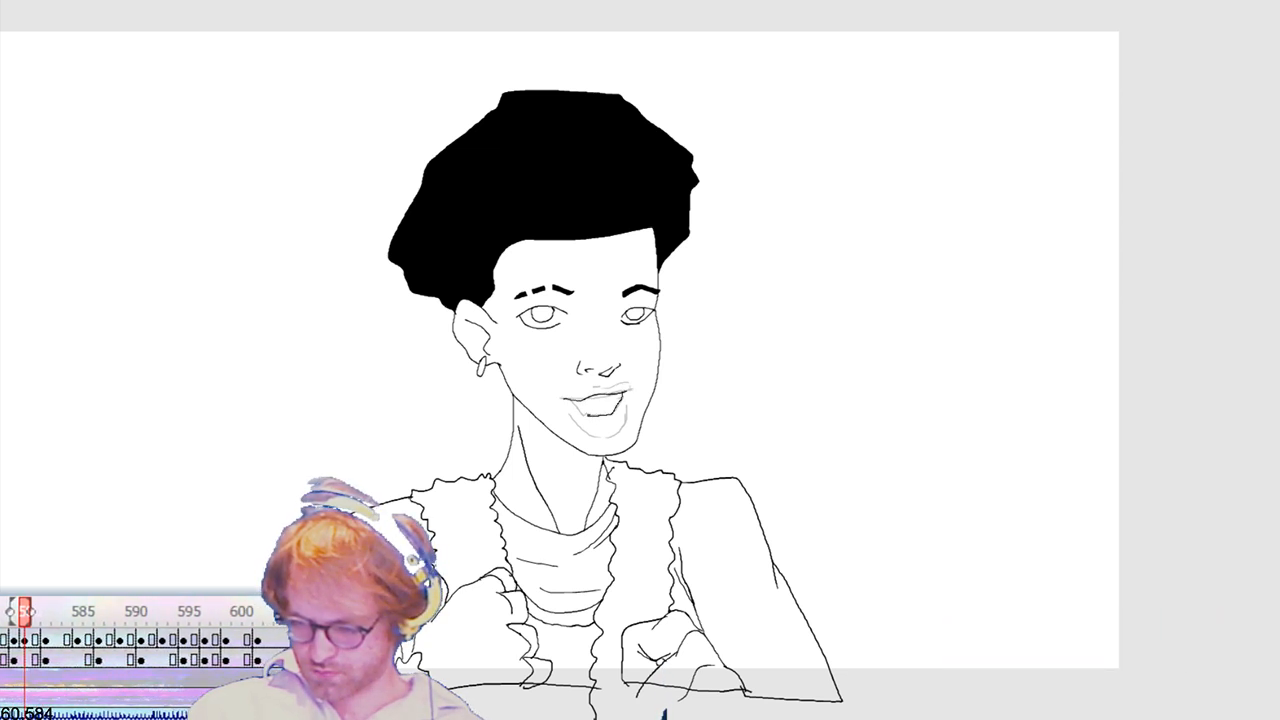
{"action": "key", "text": "."}
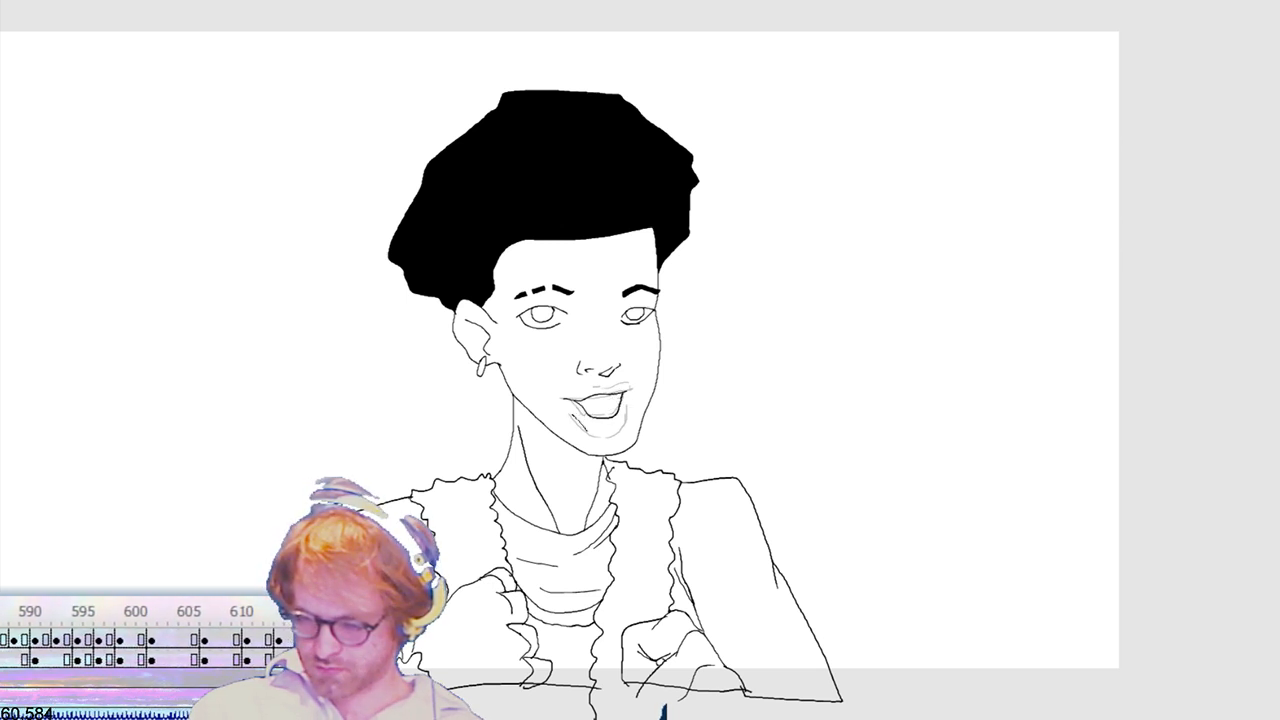
{"action": "left_click_drag", "start_coordinate": [594, 436], "coordinate": [577, 428]}
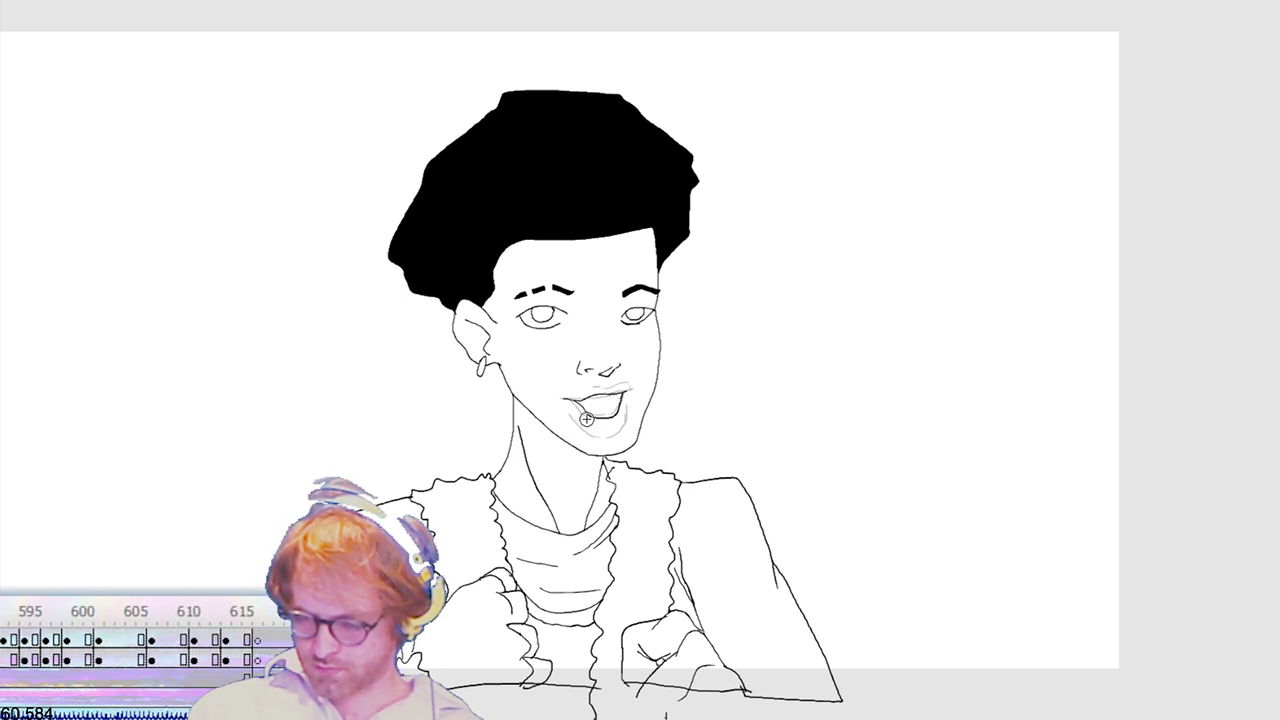
{"action": "key", "text": "."}
{"action": "mouse_move", "coordinate": [572, 402]}
{"action": "left_mouse_down"}
{"action": "mouse_move", "coordinate": [596, 418]}
{"action": "mouse_move", "coordinate": [618, 414]}
{"action": "mouse_move", "coordinate": [606, 384]}
{"action": "mouse_move", "coordinate": [632, 394]}
{"action": "left_mouse_up"}
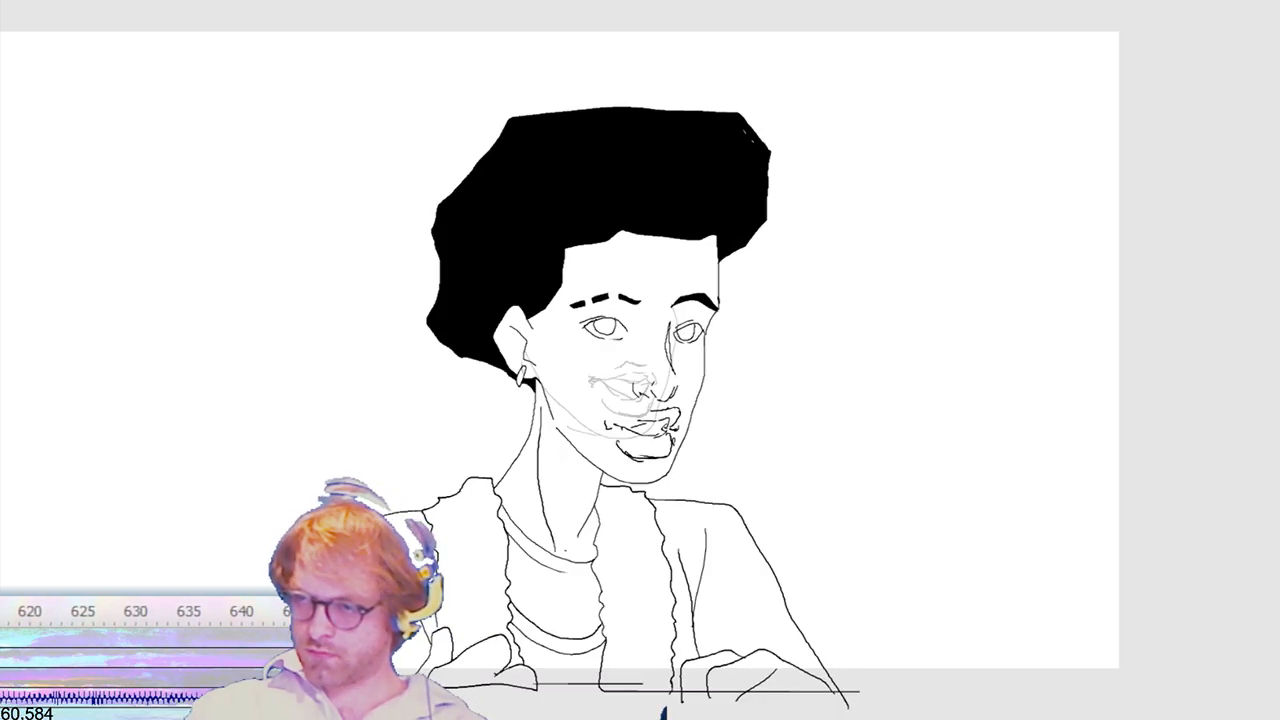
{"action": "key", "text": "Return"}
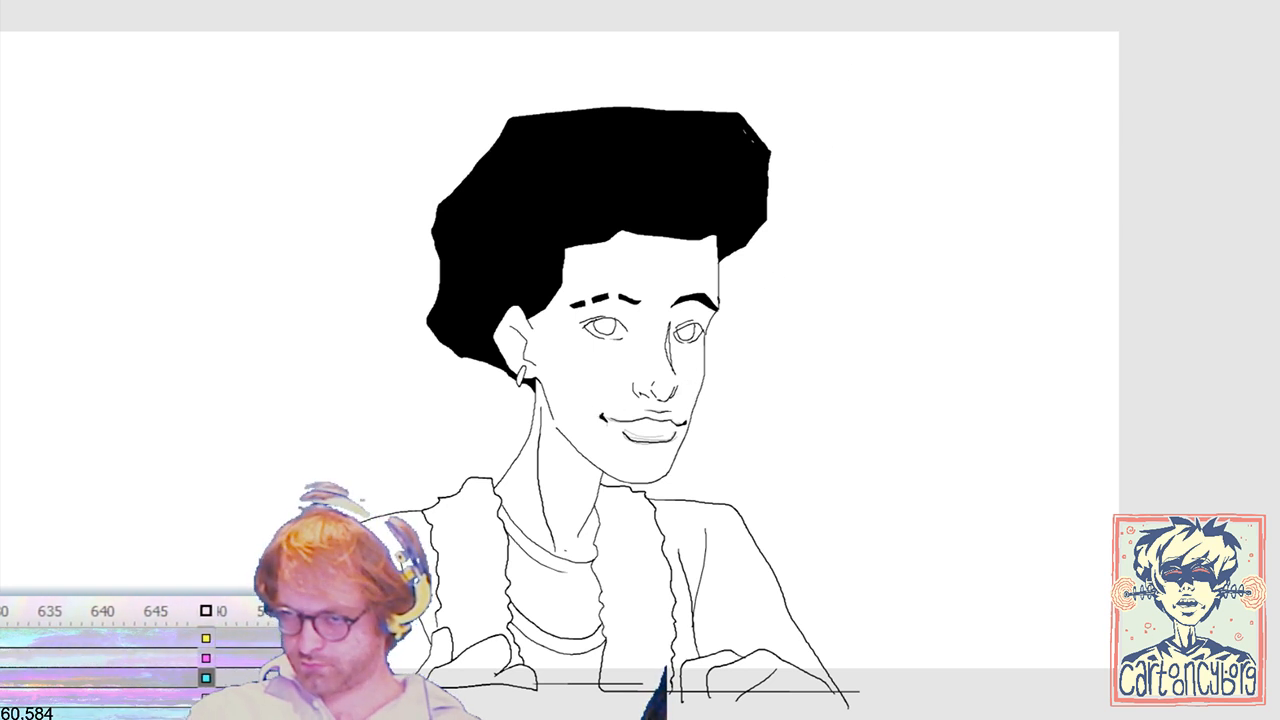
Step: Ink the outline of the slightly open mouth over the rough sketch on the turned, lowered-head pose
{"action": "key", "text": "period"}
{"action": "key", "text": "period"}
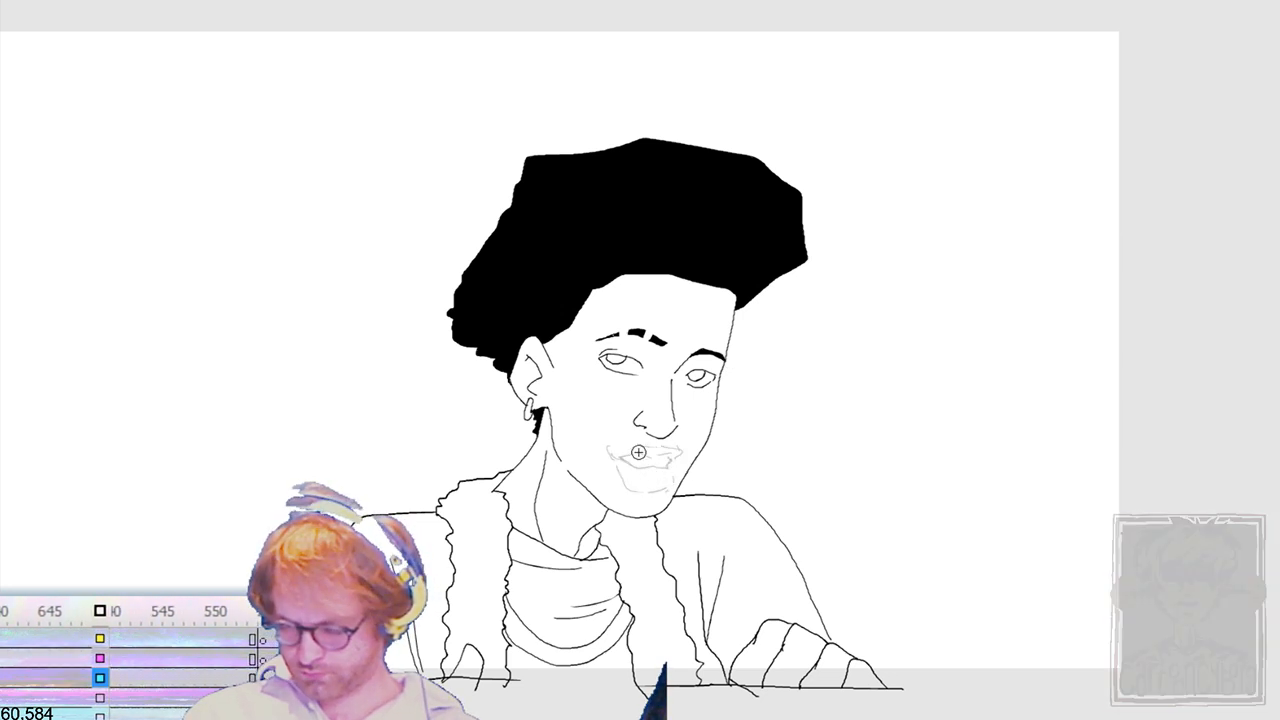
{"action": "key", "text": "period"}
{"action": "key", "text": "period"}
{"action": "key", "text": "period"}
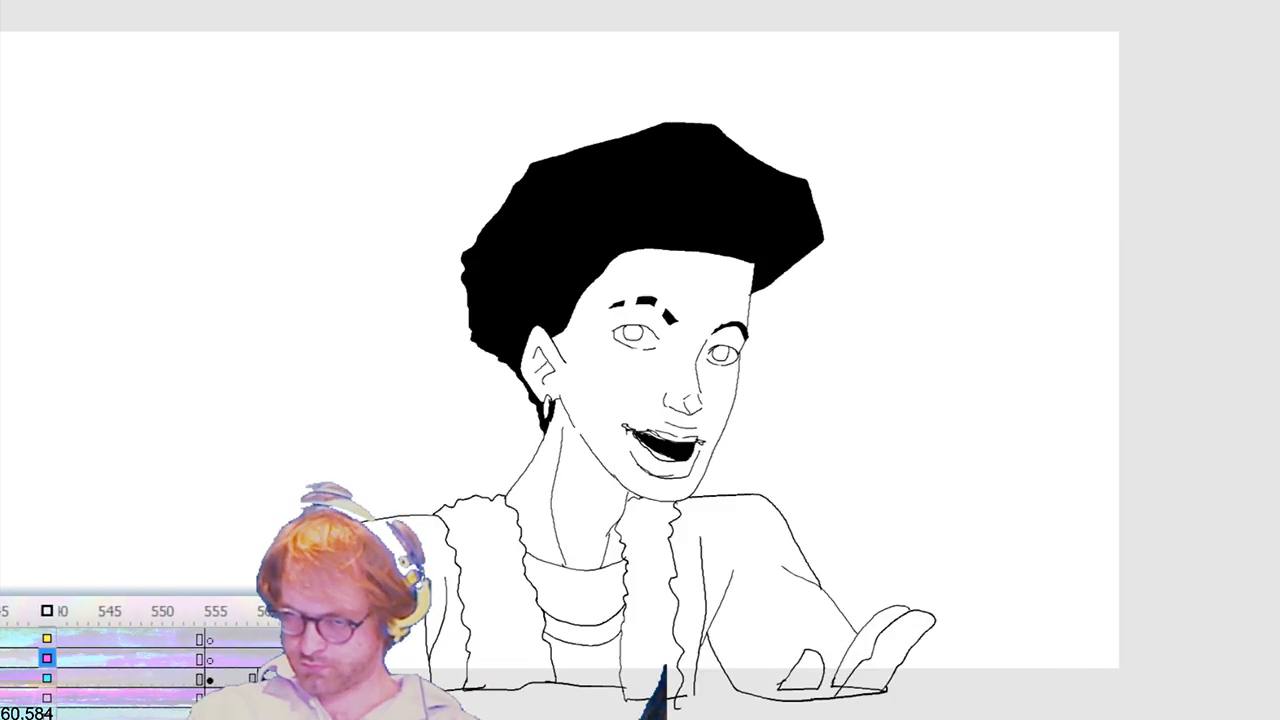
{"action": "key", "text": "period"}
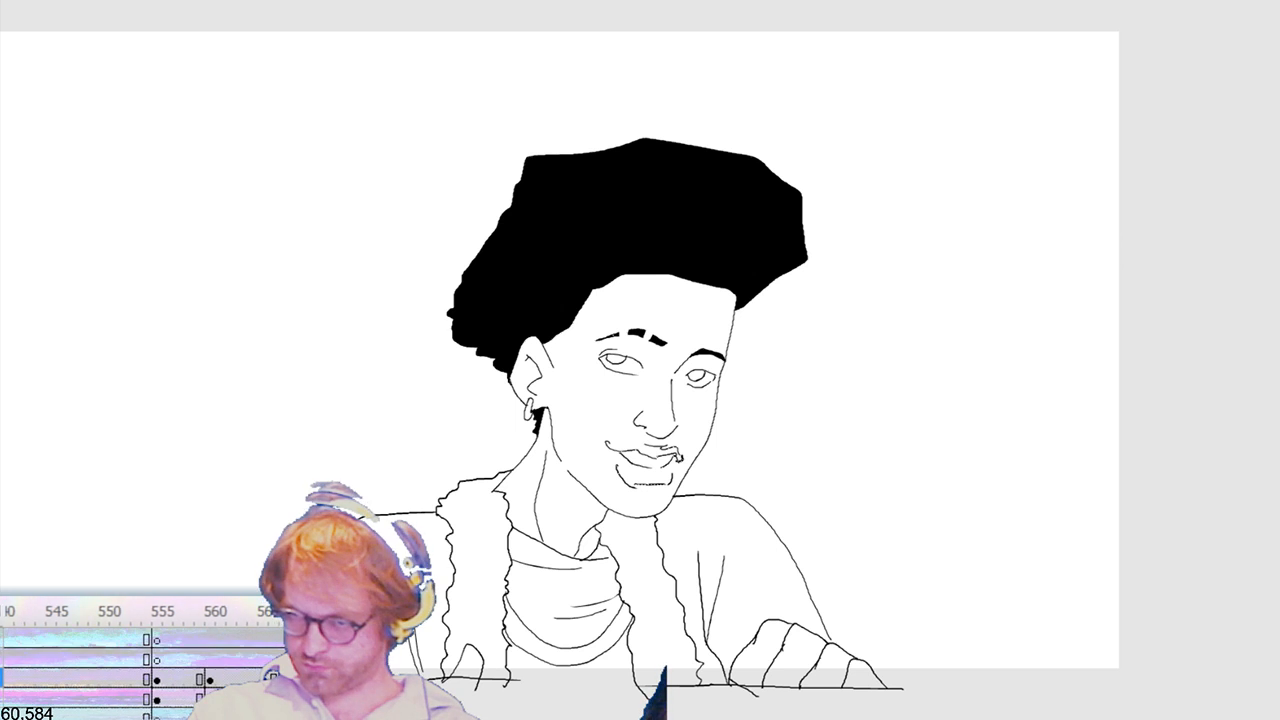
{"action": "key", "text": "period"}
{"action": "key", "text": "period"}
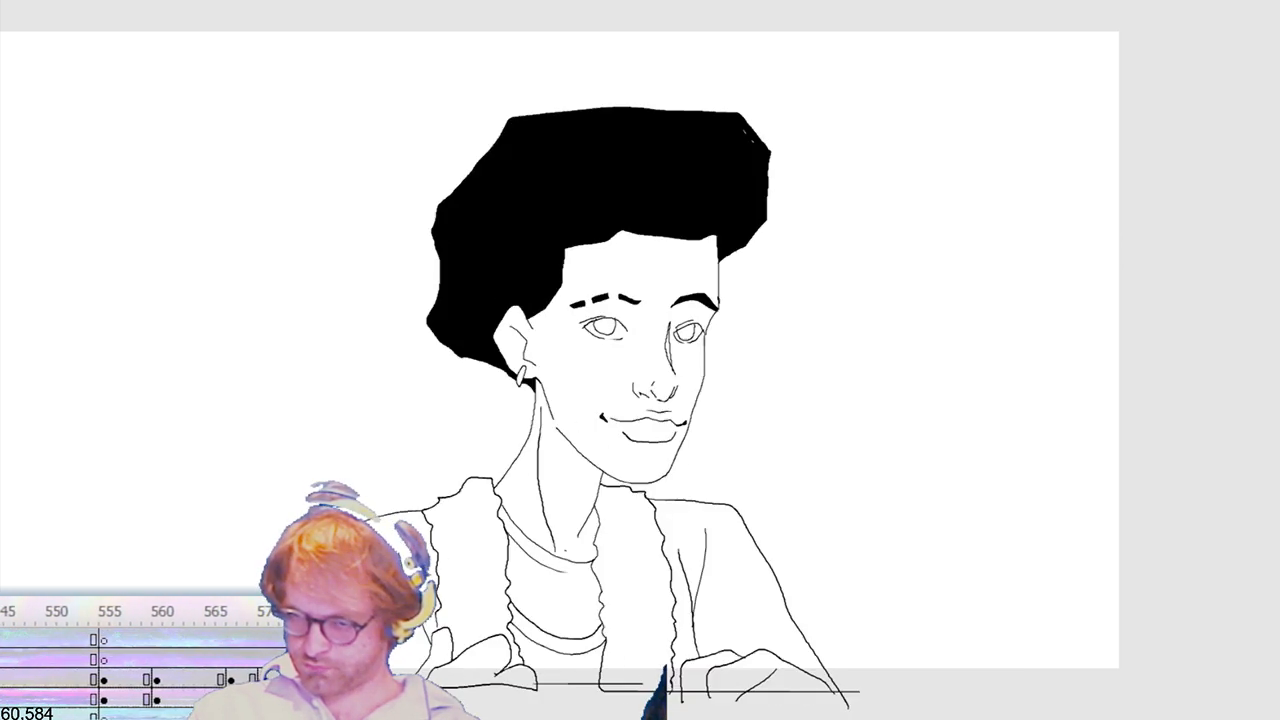
{"action": "key", "text": "period"}
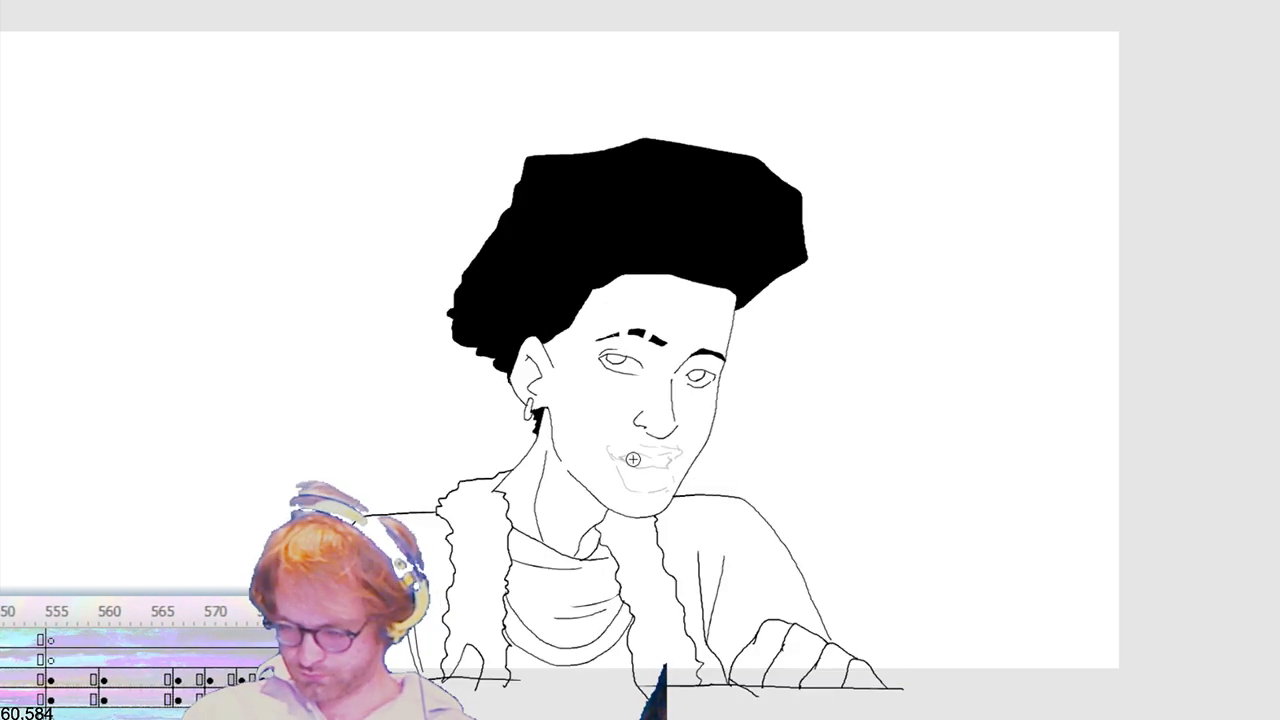
{"action": "left_click_drag", "start_coordinate": [619, 456], "coordinate": [671, 459]}
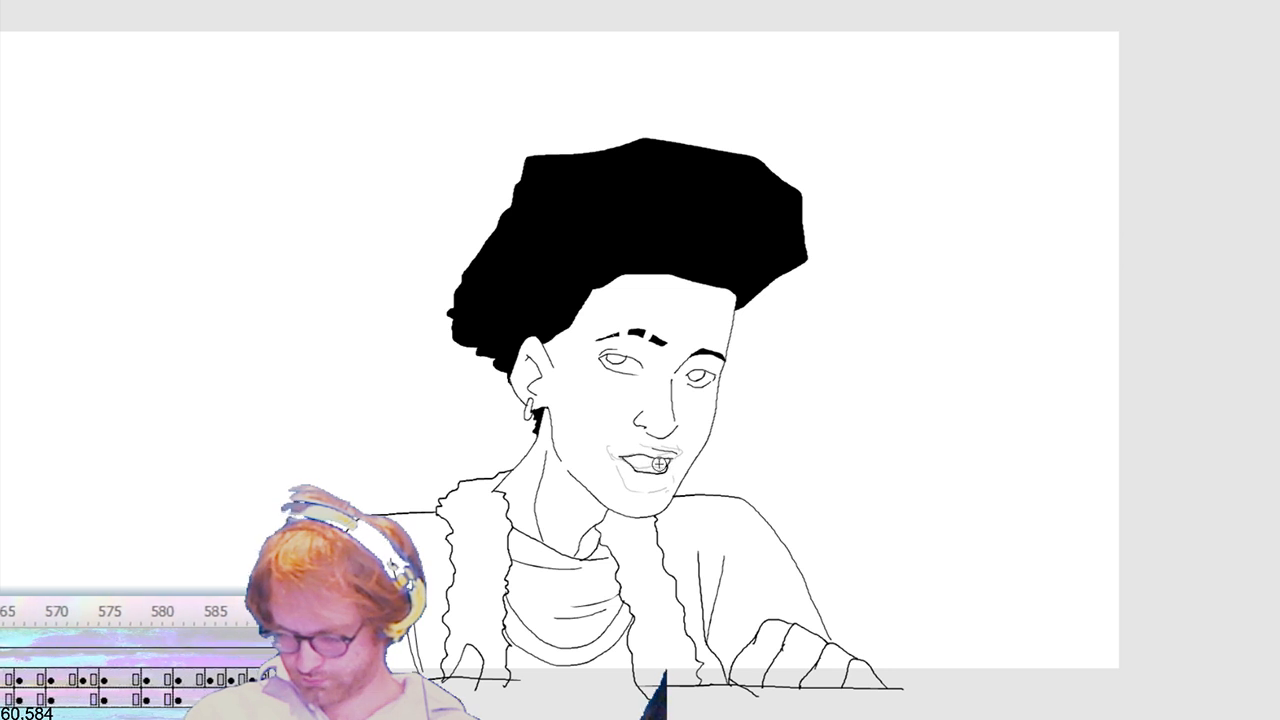
{"action": "left_click", "coordinate": [642, 464]}
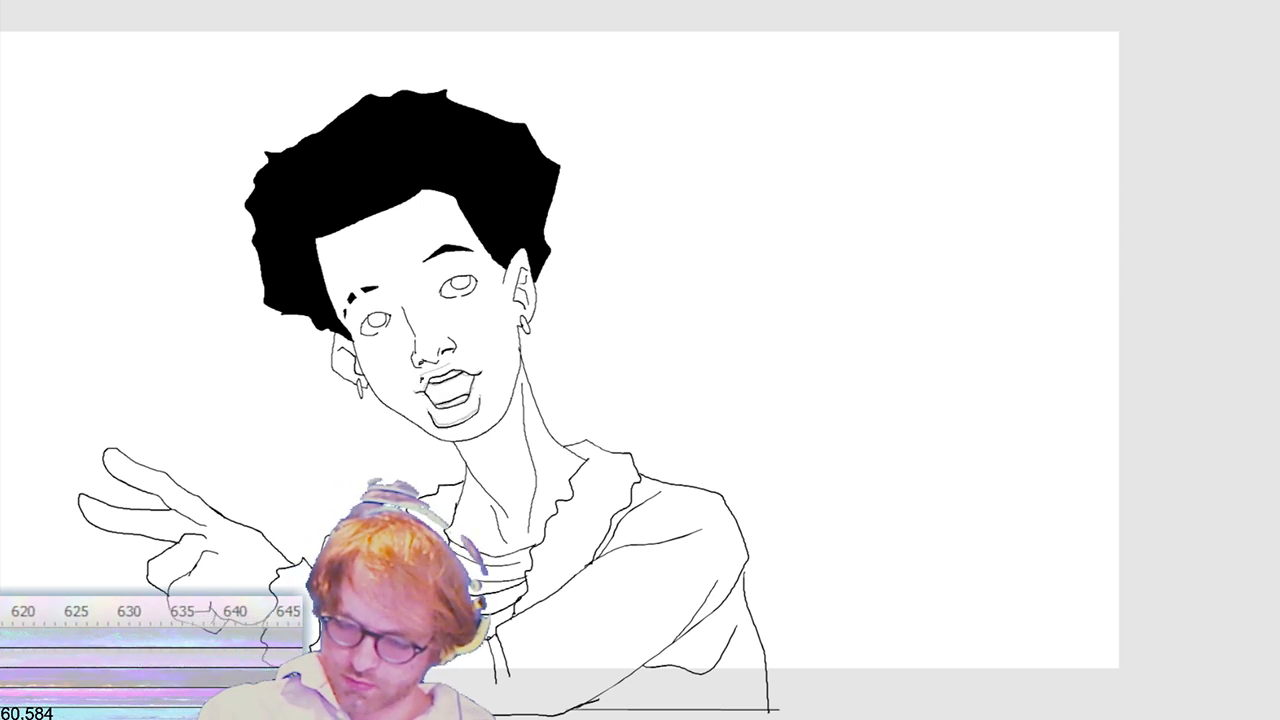
Step: Fill the open mouth black on the tilted-head pose and ink both lips on the smiling tilted-head pose
{"action": "left_click", "coordinate": [452, 388]}
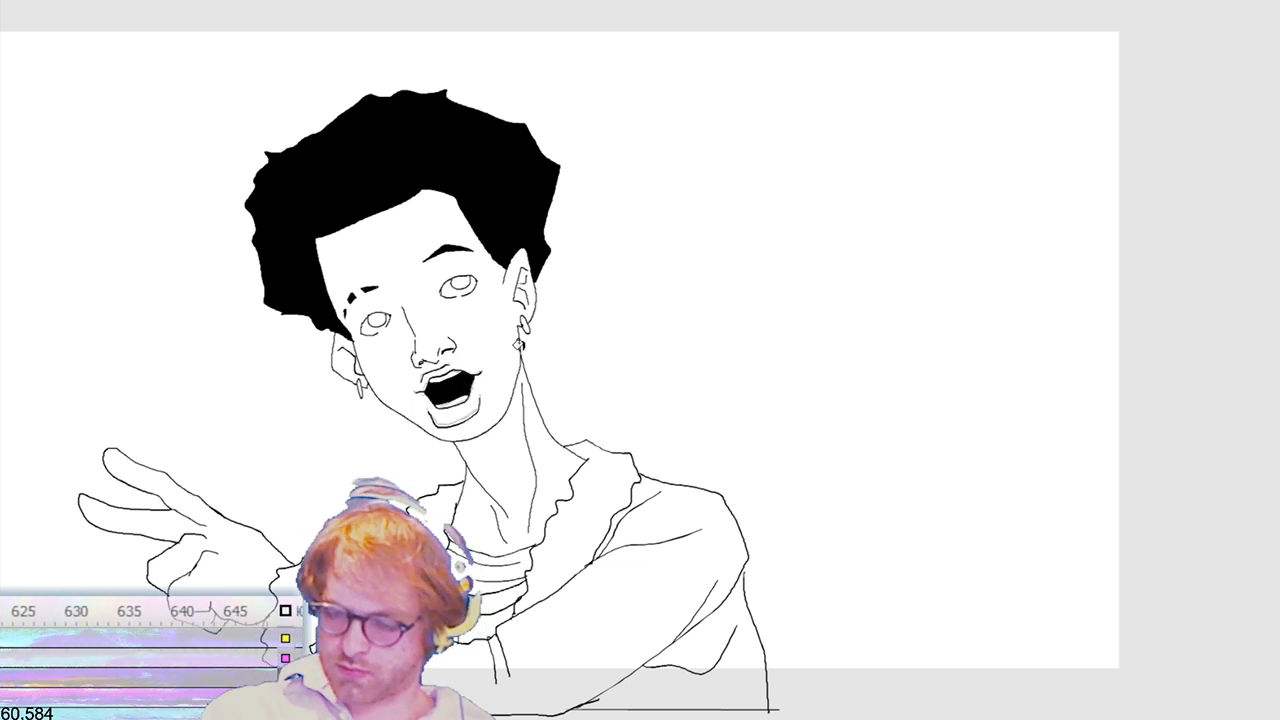
{"action": "left_click", "coordinate": [450, 388]}
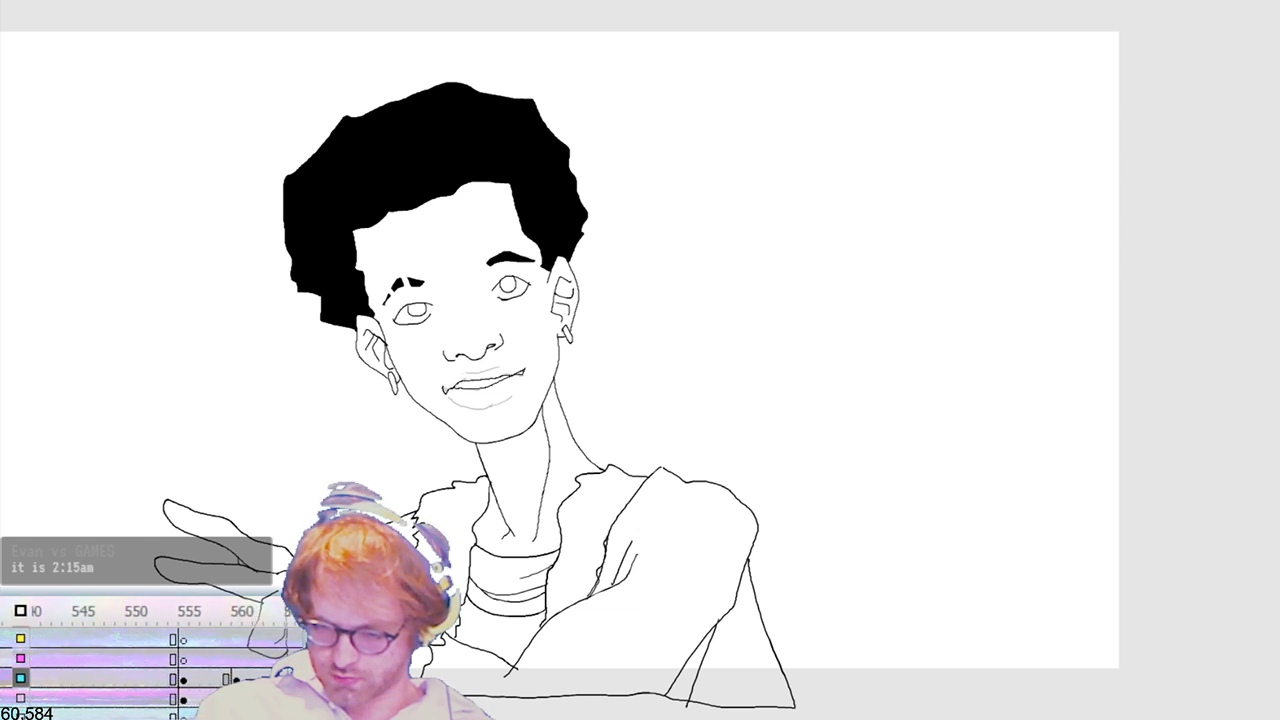
{"action": "left_click_drag", "start_coordinate": [441, 386], "coordinate": [472, 381]}
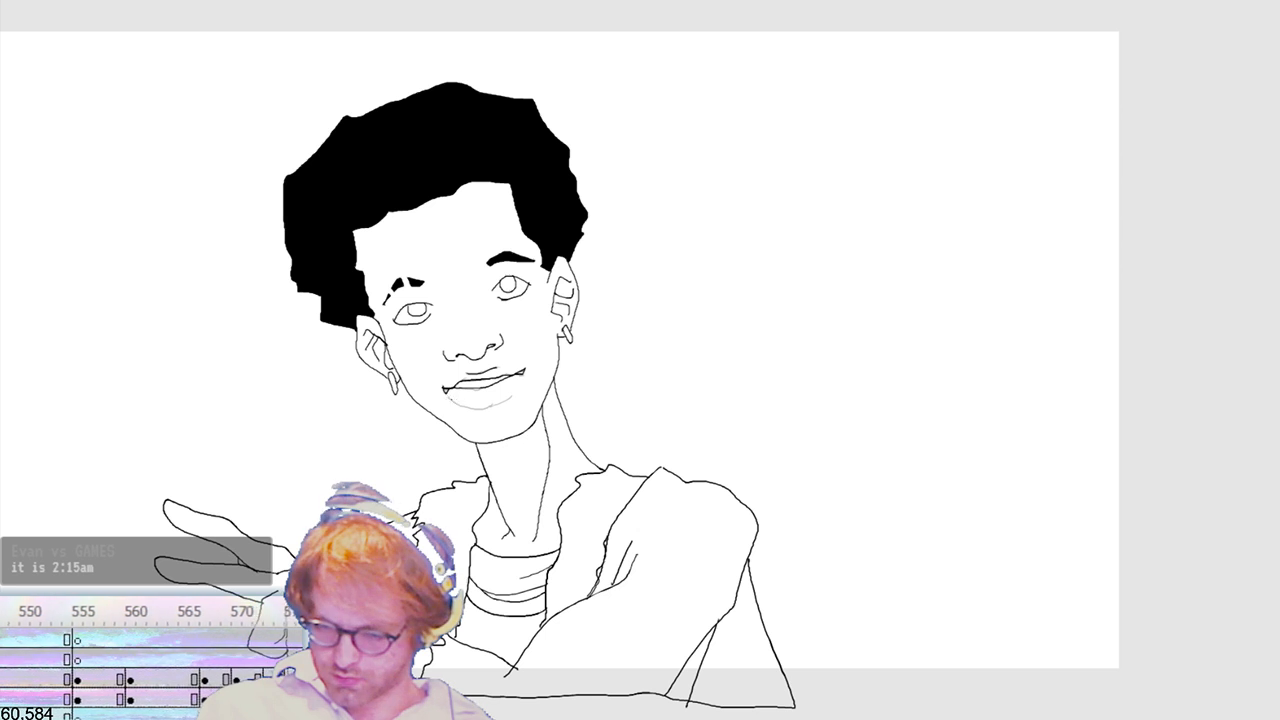
{"action": "mouse_move", "coordinate": [447, 394]}
{"action": "left_mouse_down"}
{"action": "mouse_move", "coordinate": [478, 407]}
{"action": "mouse_move", "coordinate": [511, 396]}
{"action": "left_mouse_up"}
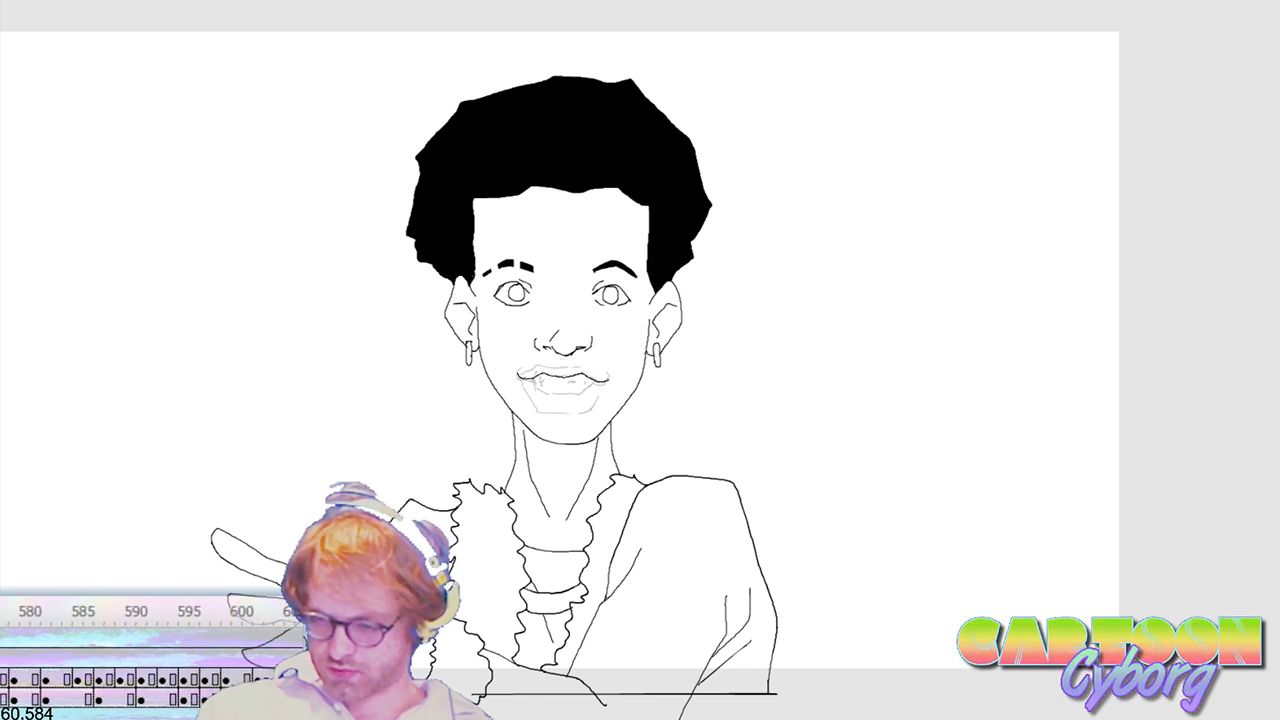
Step: Insert a blank keyframe for the front-facing pose and ink its mouth opening, lower lip and upper lip
{"action": "key", "text": "F7"}
{"action": "mouse_move", "coordinate": [532, 380]}
{"action": "left_mouse_down"}
{"action": "mouse_move", "coordinate": [580, 395]}
{"action": "mouse_move", "coordinate": [608, 380]}
{"action": "mouse_move", "coordinate": [538, 410]}
{"action": "mouse_move", "coordinate": [597, 400]}
{"action": "left_mouse_up"}
{"action": "key", "text": "F7"}
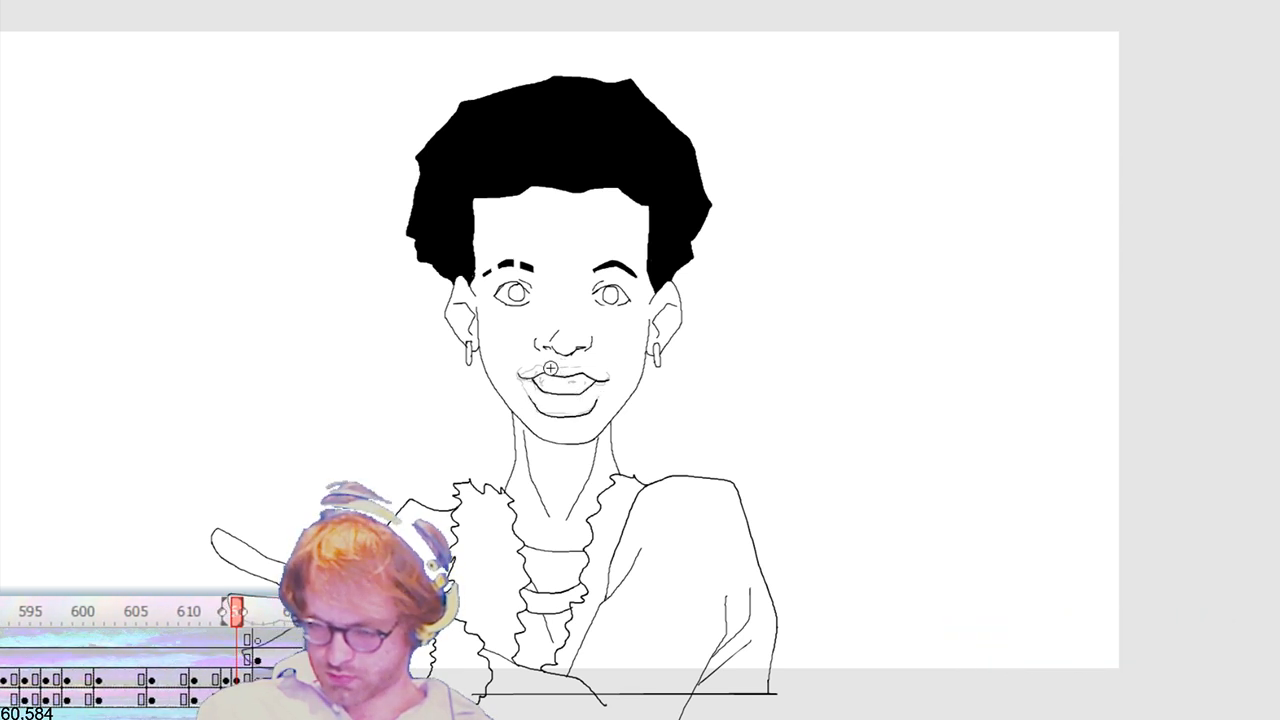
{"action": "left_click_drag", "start_coordinate": [540, 368], "coordinate": [581, 368]}
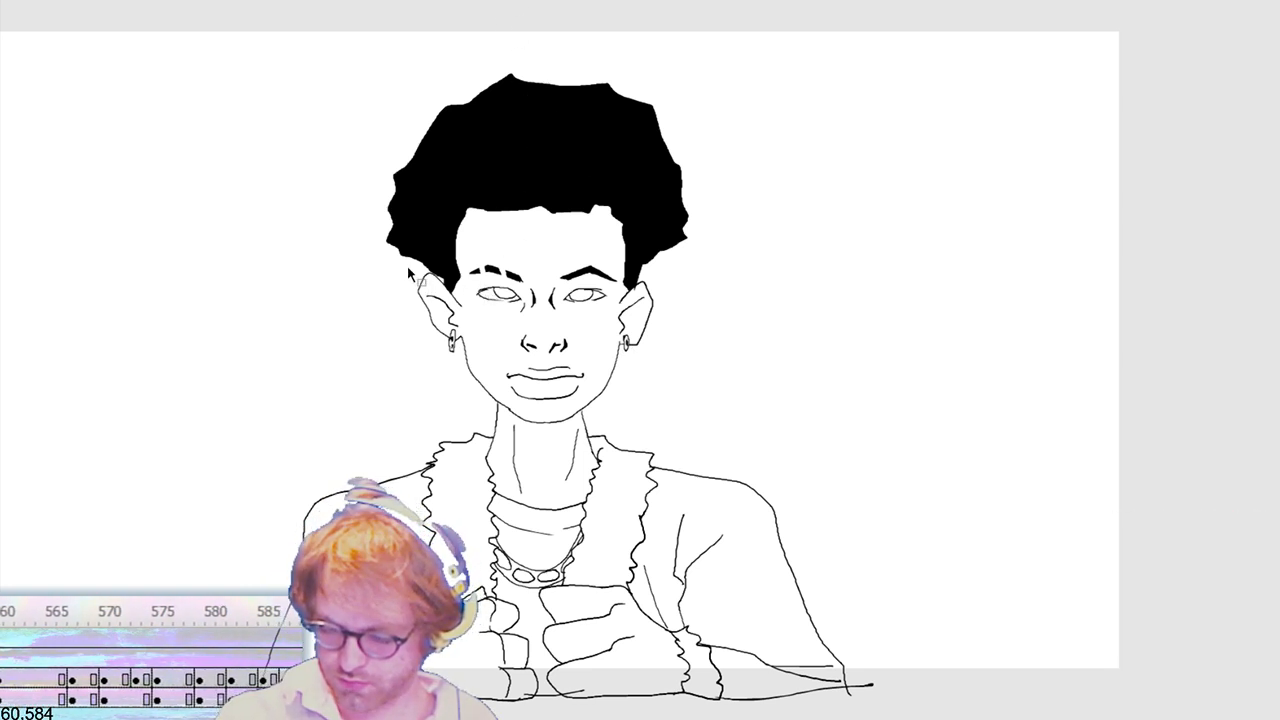
Step: Select the front-facing raised-fists drawing and fill its necklace band solid black around the white beads
{"action": "mouse_move", "coordinate": [406, 268]}
{"action": "left_mouse_down"}
{"action": "mouse_move", "coordinate": [704, 668]}
{"action": "mouse_move", "coordinate": [797, 645]}
{"action": "left_mouse_up"}
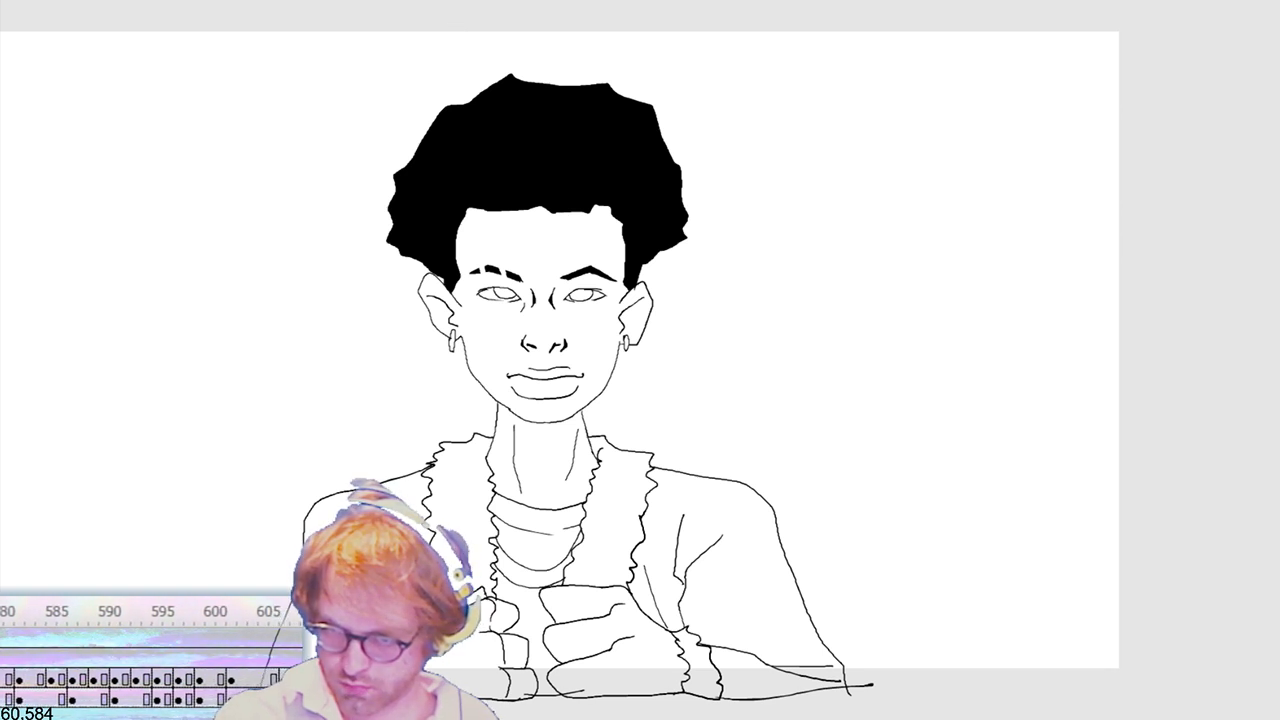
{"action": "left_click", "coordinate": [557, 80]}
{"action": "left_click_drag", "start_coordinate": [304, 333], "coordinate": [336, 430]}
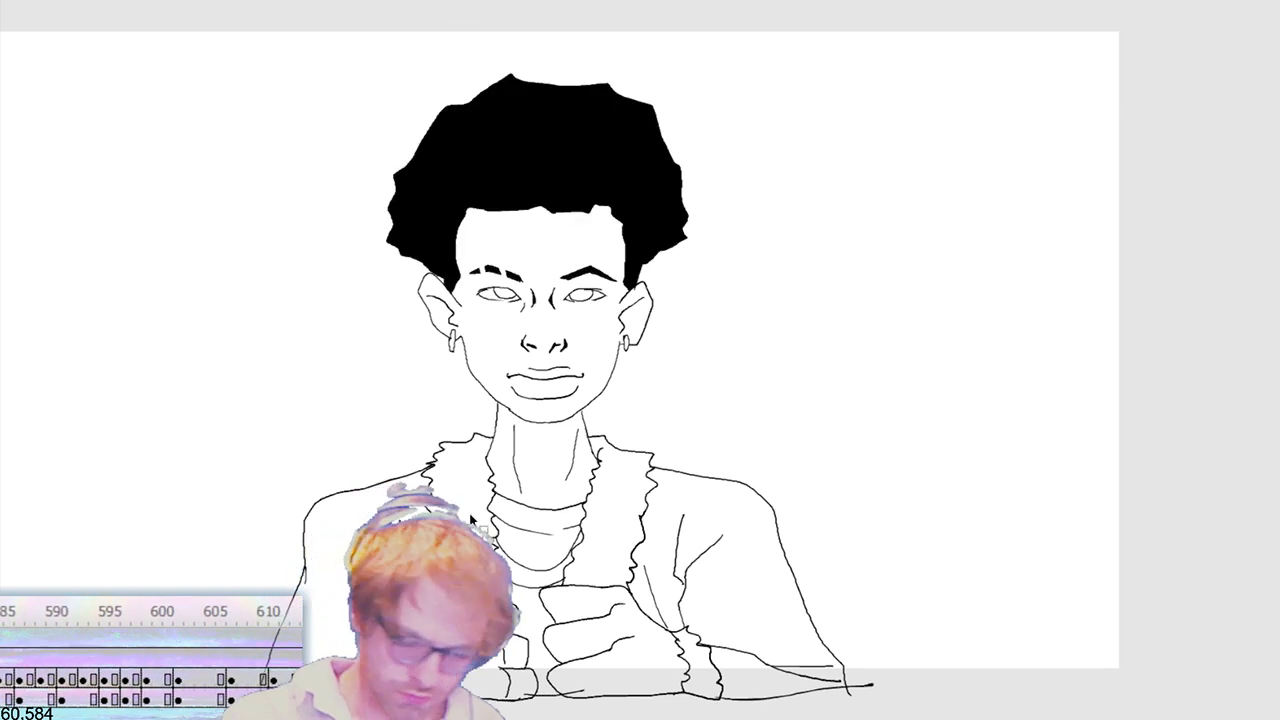
{"action": "key", "text": "k"}
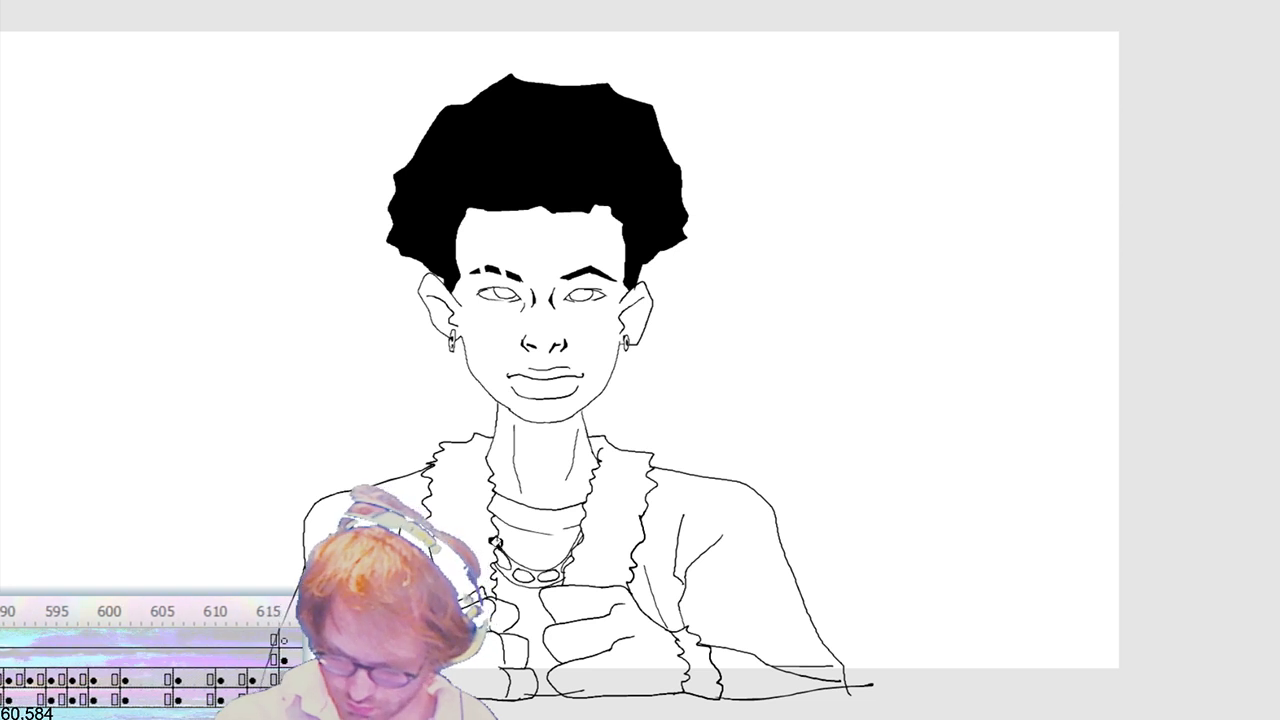
{"action": "left_click", "coordinate": [518, 555]}
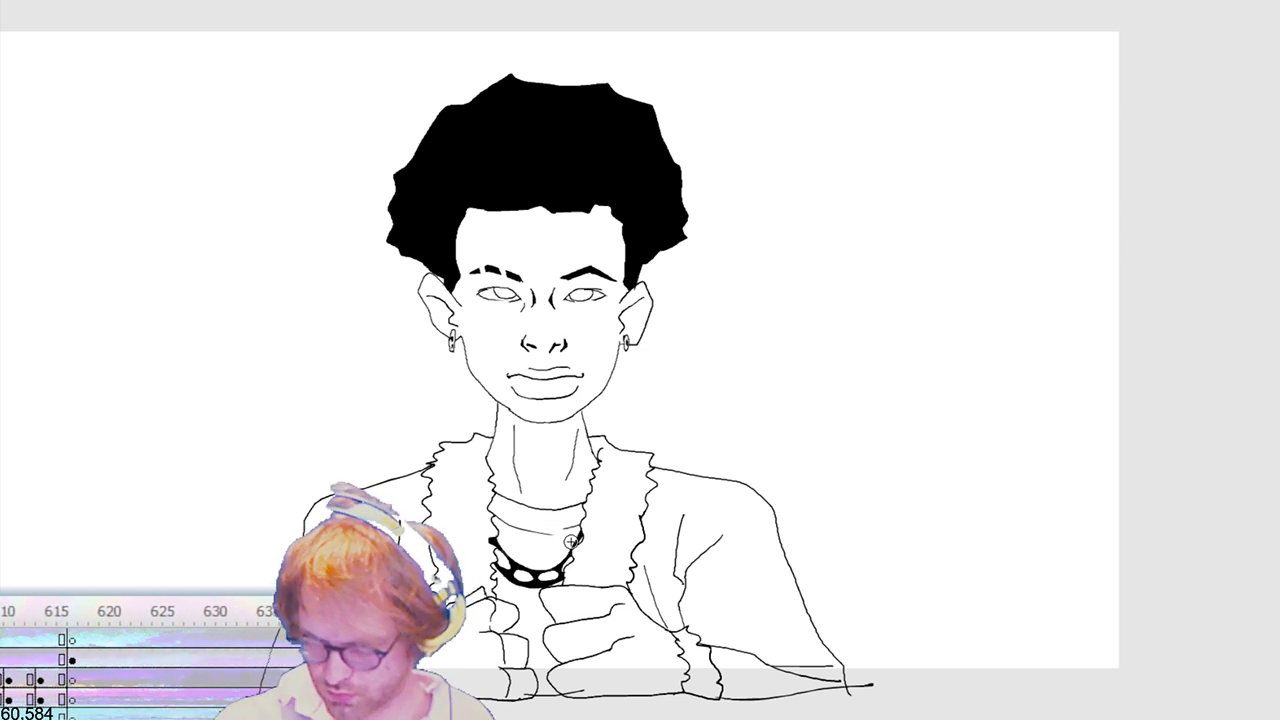
Step: Fill the necklace pieces above the fists solid black on the next raised-fists pose
{"action": "key", "text": "period"}
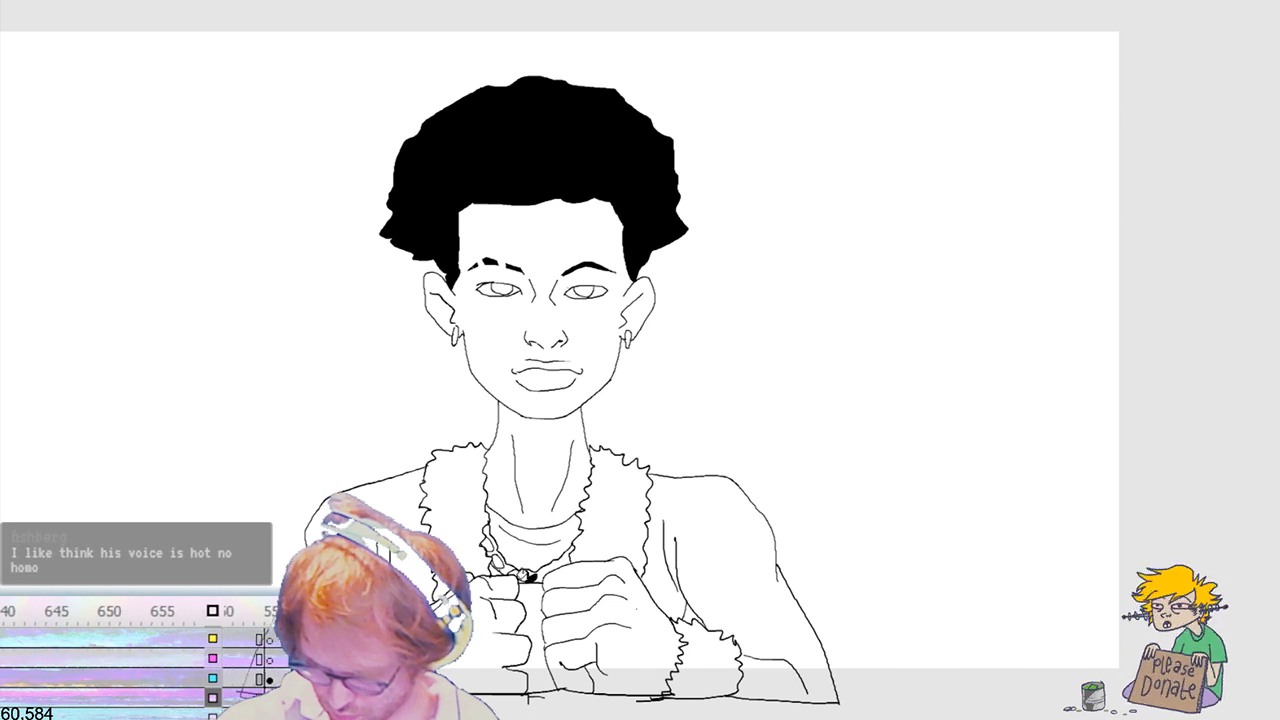
{"action": "left_click", "coordinate": [488, 545]}
{"action": "left_click", "coordinate": [498, 561]}
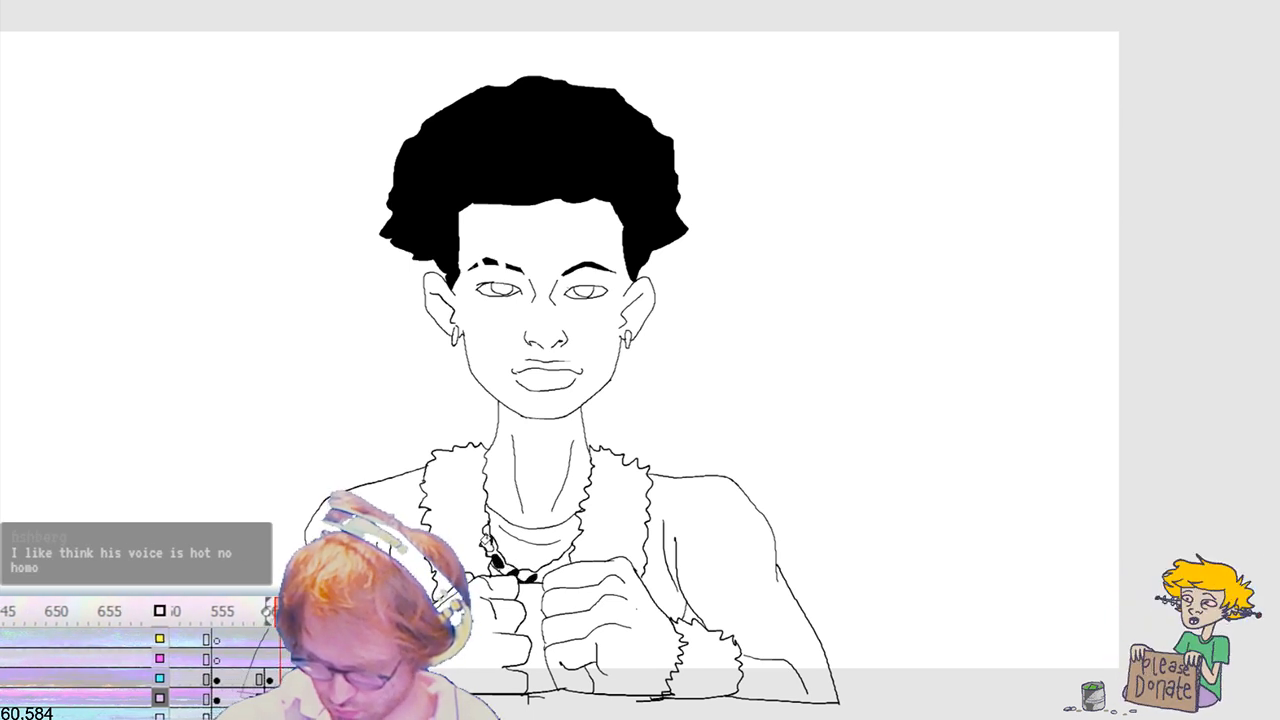
{"action": "left_click", "coordinate": [546, 573]}
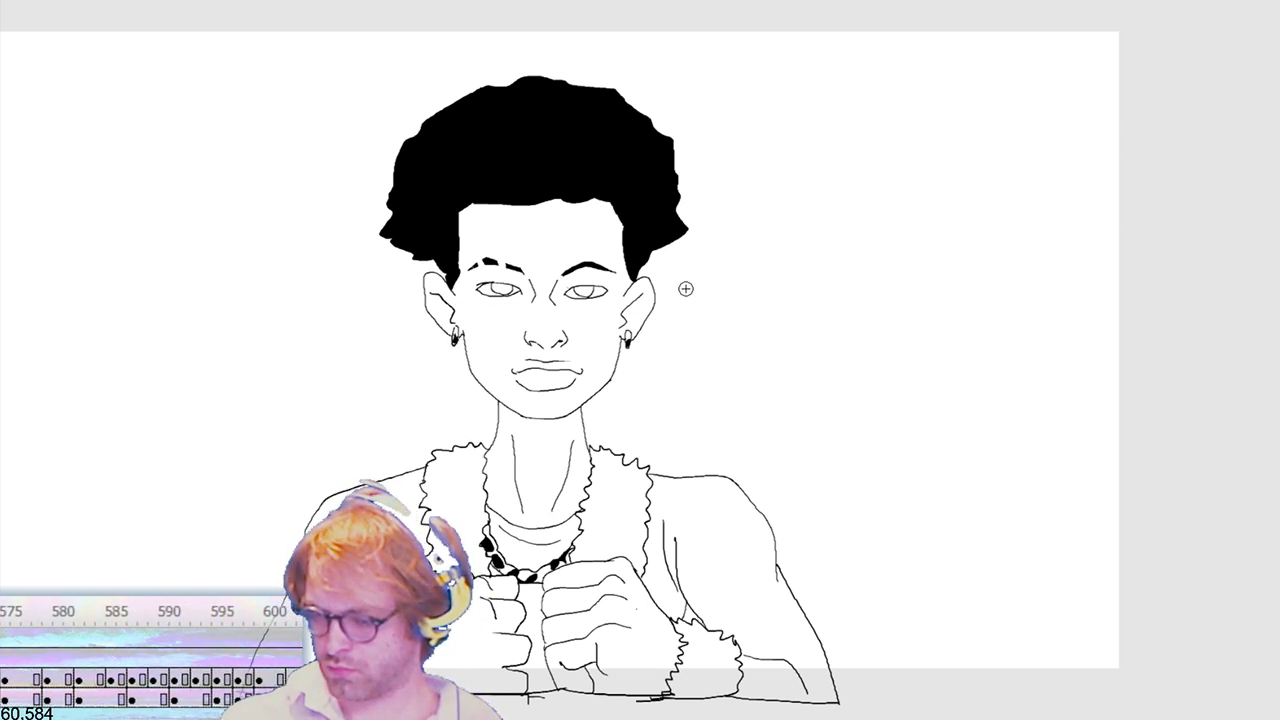
Step: Compare the neighbouring raised-fists frames and ink the necklace segment between the fists on the lowered-head pose
{"action": "key", "text": "comma"}
{"action": "key", "text": "period"}
{"action": "key", "text": "comma"}
{"action": "key", "text": "comma"}
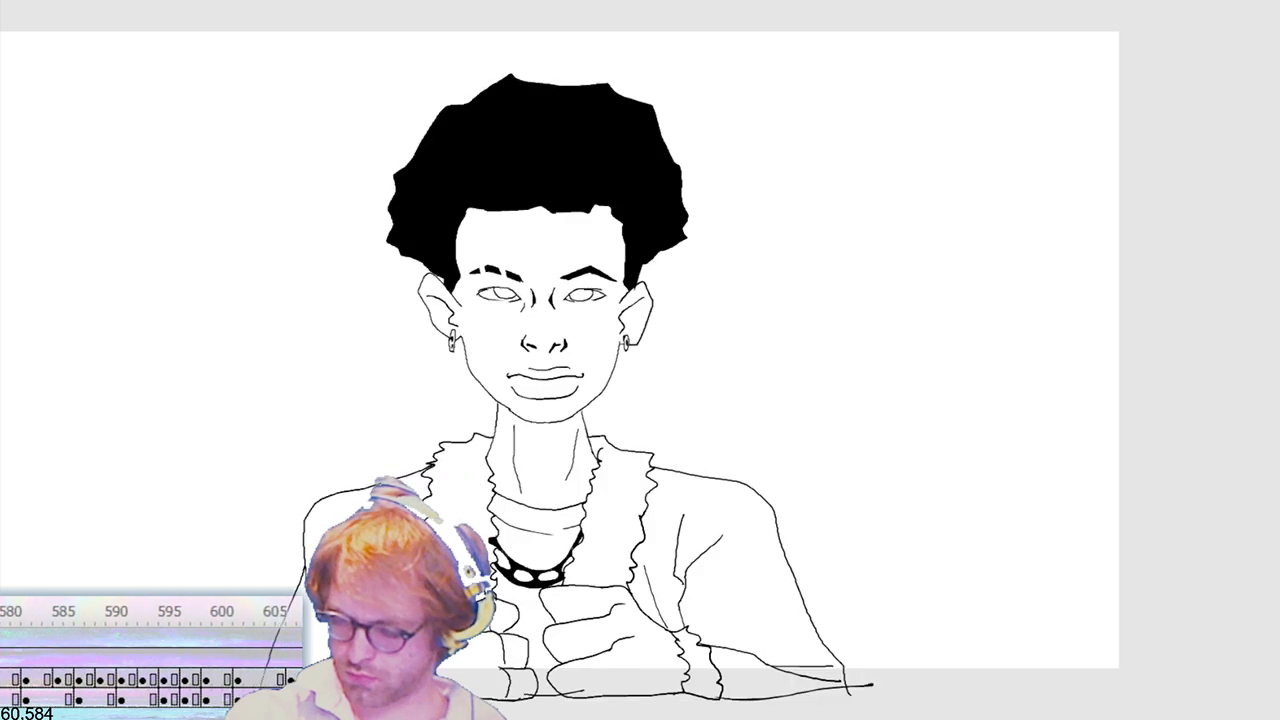
{"action": "key", "text": "period"}
{"action": "key", "text": "period"}
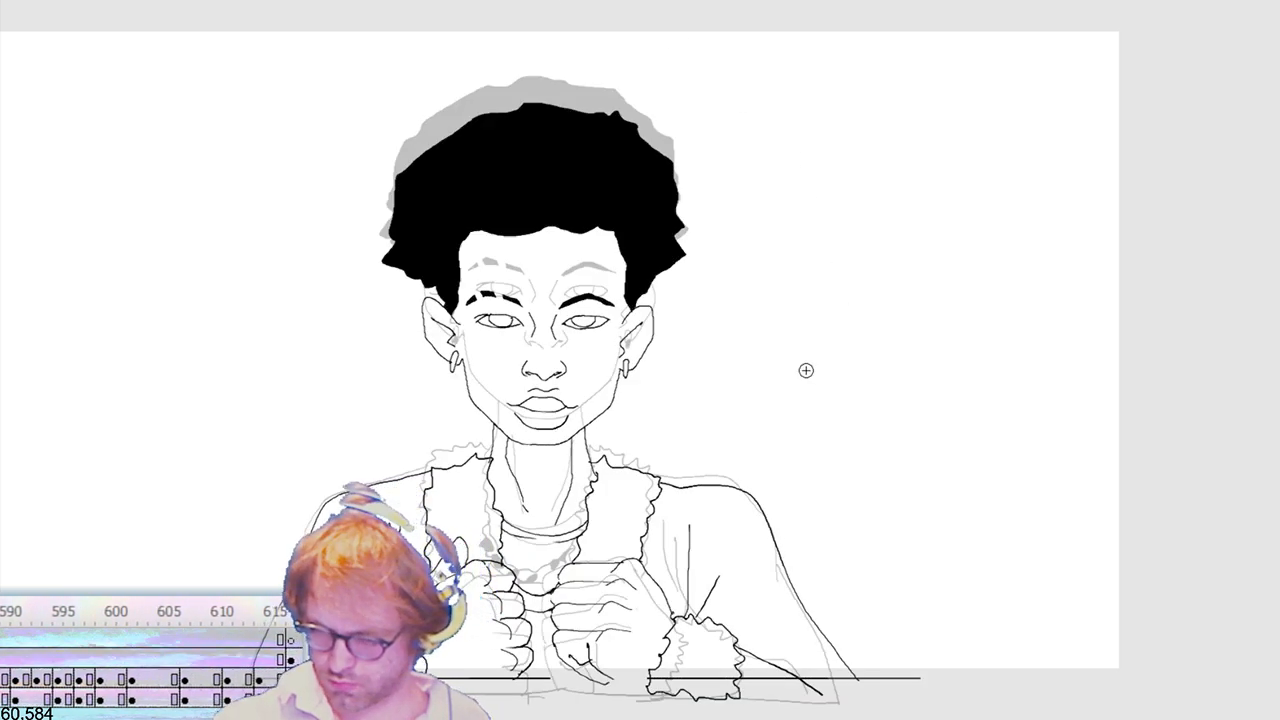
{"action": "key", "text": "period"}
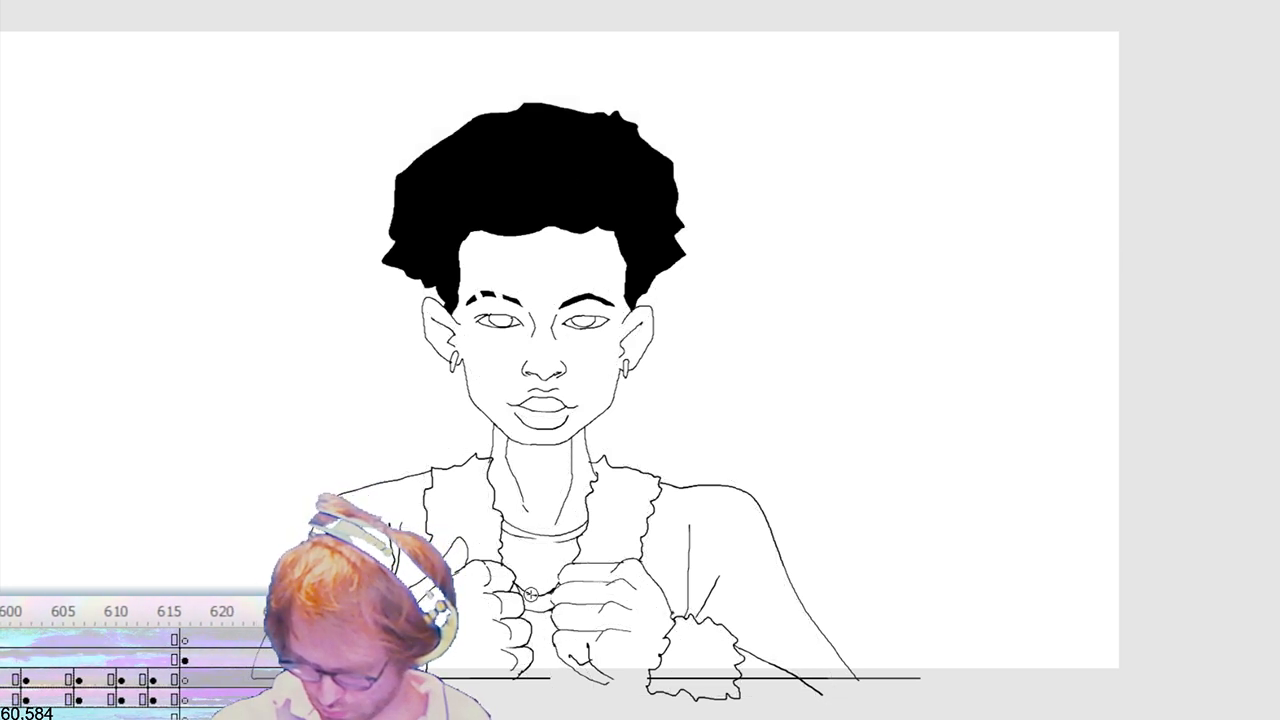
{"action": "mouse_move", "coordinate": [537, 597]}
{"action": "left_mouse_down"}
{"action": "mouse_move", "coordinate": [537, 611]}
{"action": "mouse_move", "coordinate": [547, 604]}
{"action": "left_mouse_up"}
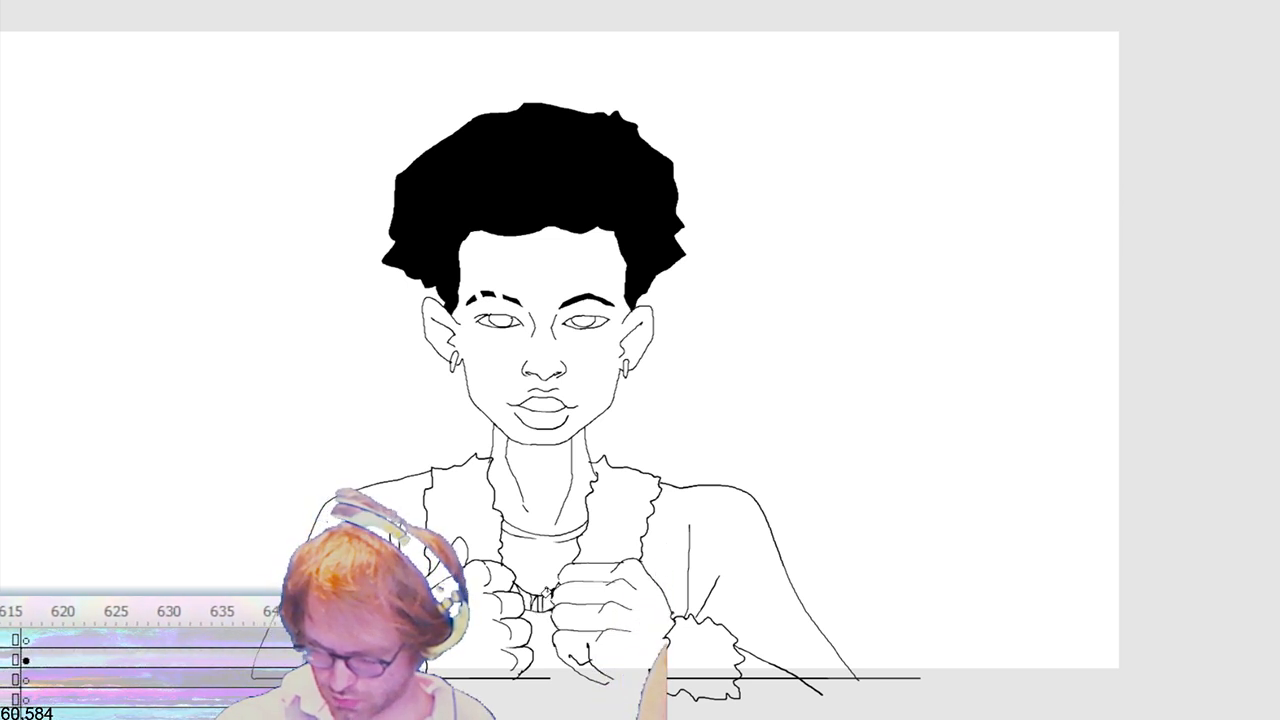
Step: Fill the necklace segments between the fists solid black on the lowered-head pose
{"action": "key", "text": "k"}
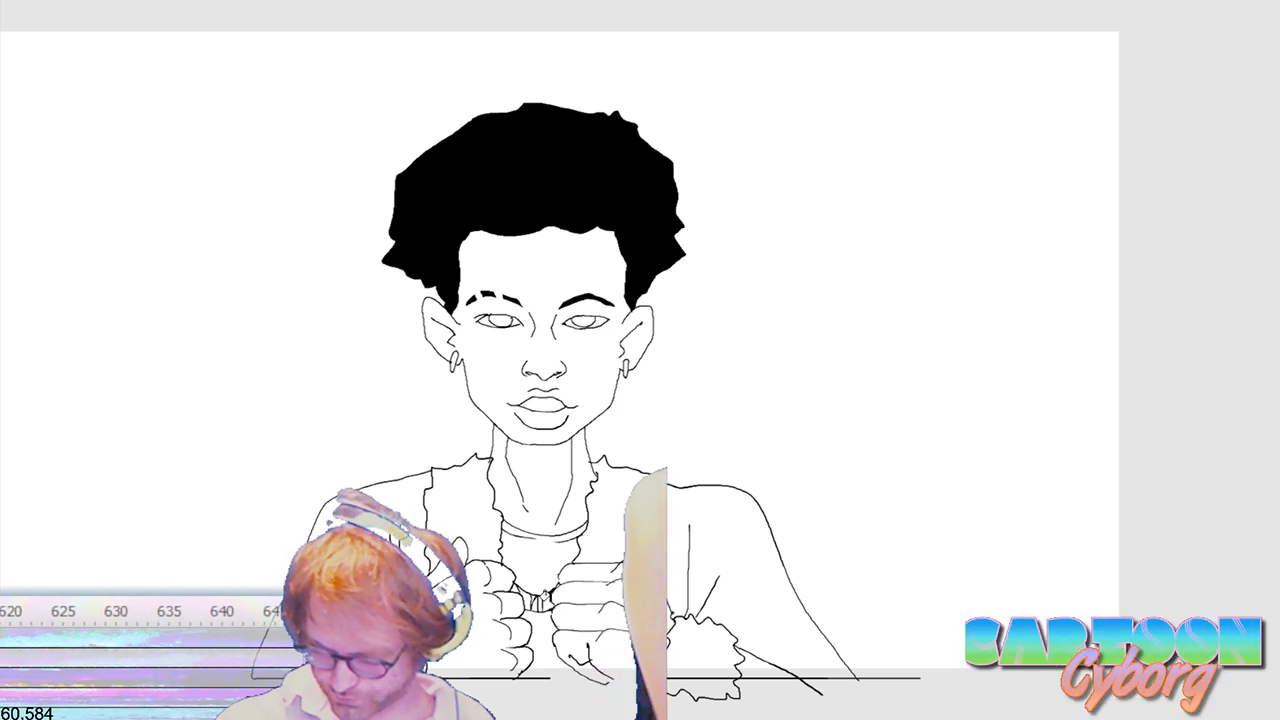
{"action": "left_click", "coordinate": [547, 603]}
{"action": "left_click", "coordinate": [539, 603]}
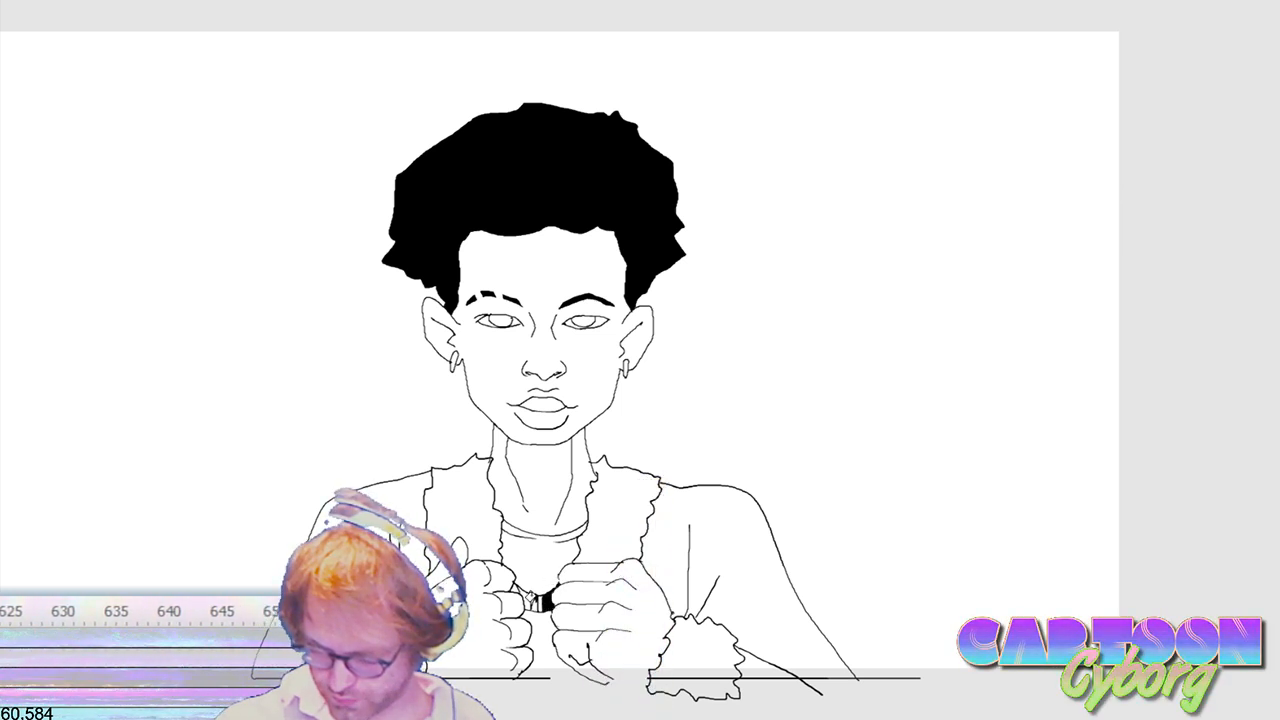
{"action": "left_click", "coordinate": [523, 599]}
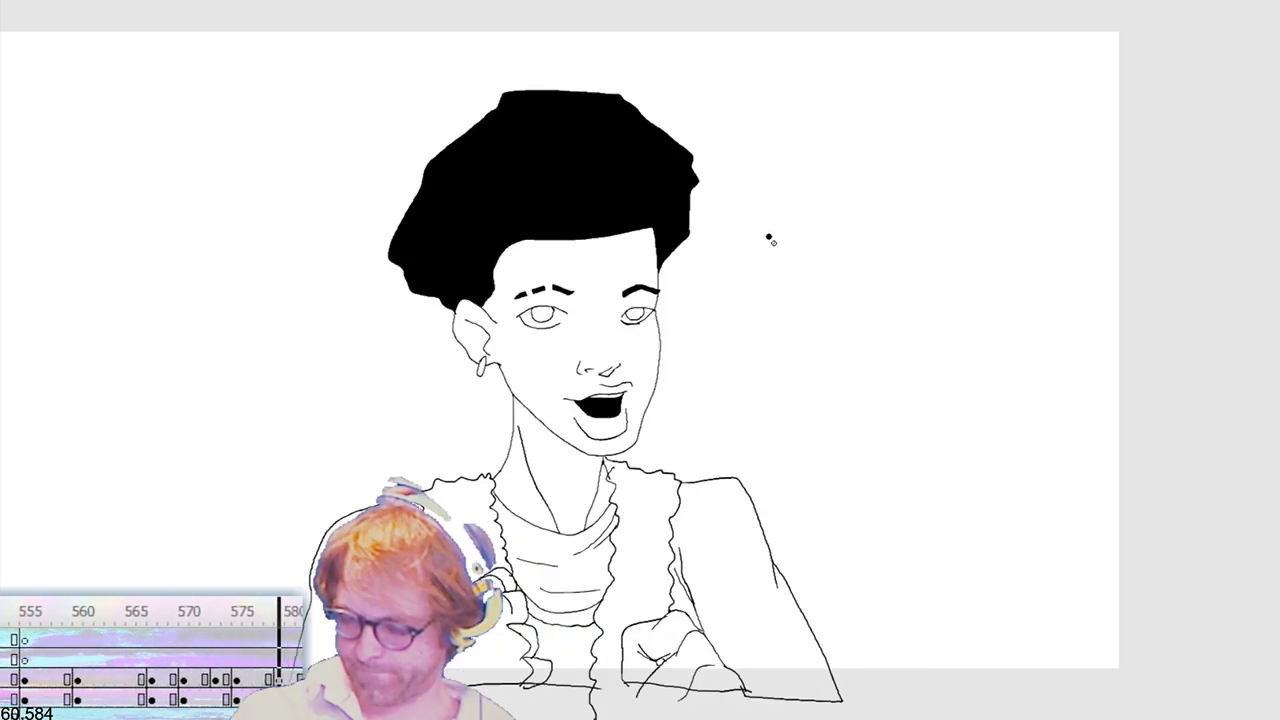
Step: Fill the necklace sections and the earring solid black on the turned-head pose with the wide-open mouth
{"action": "left_click", "coordinate": [640, 139]}
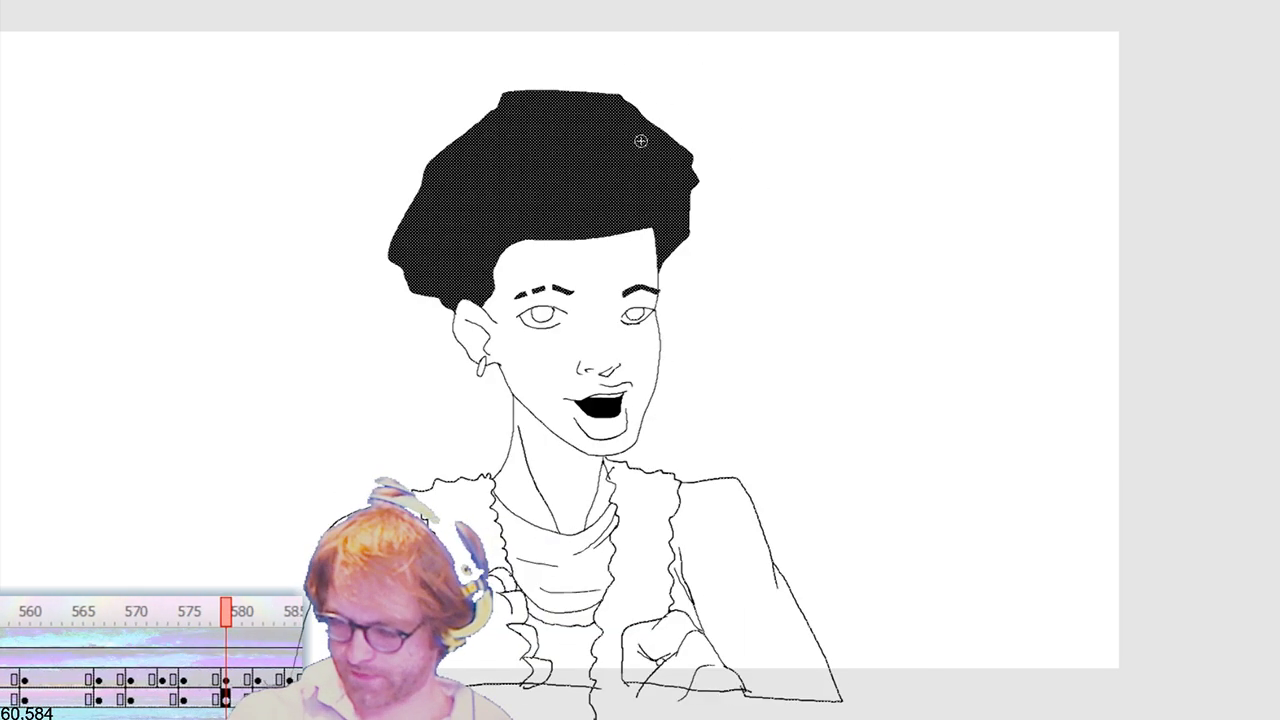
{"action": "left_click", "coordinate": [749, 377]}
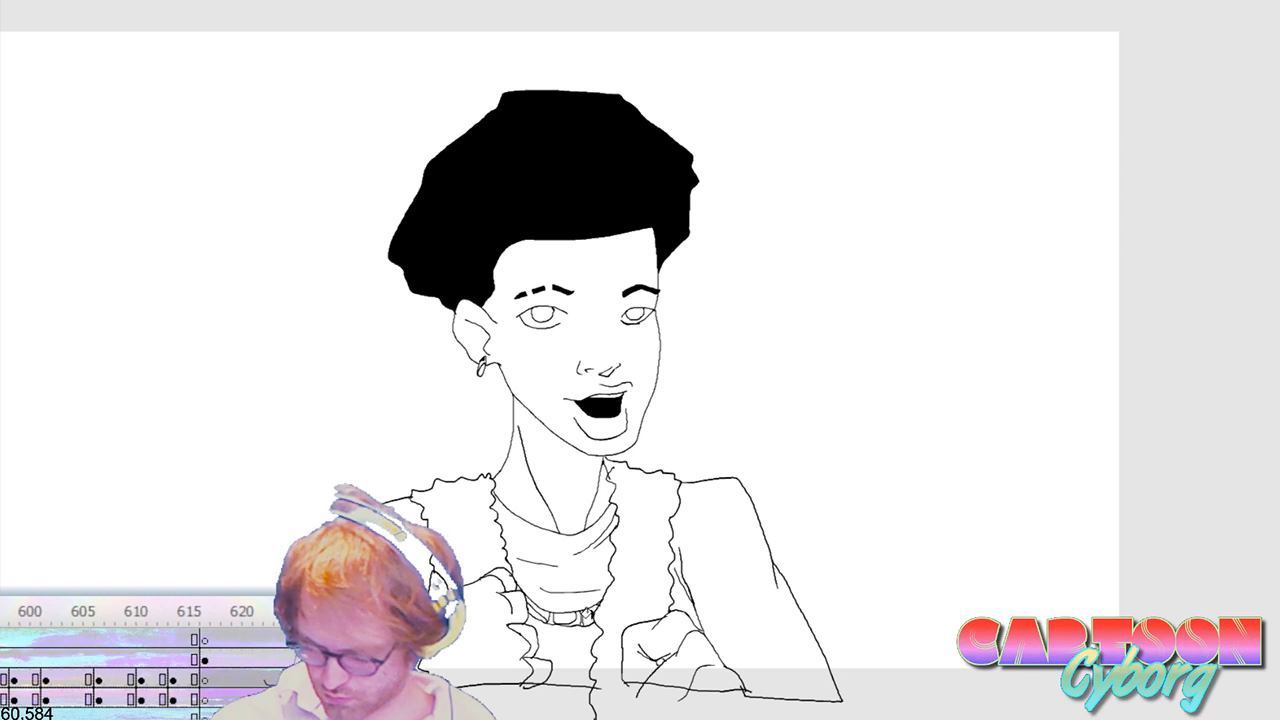
{"action": "left_click", "coordinate": [588, 616]}
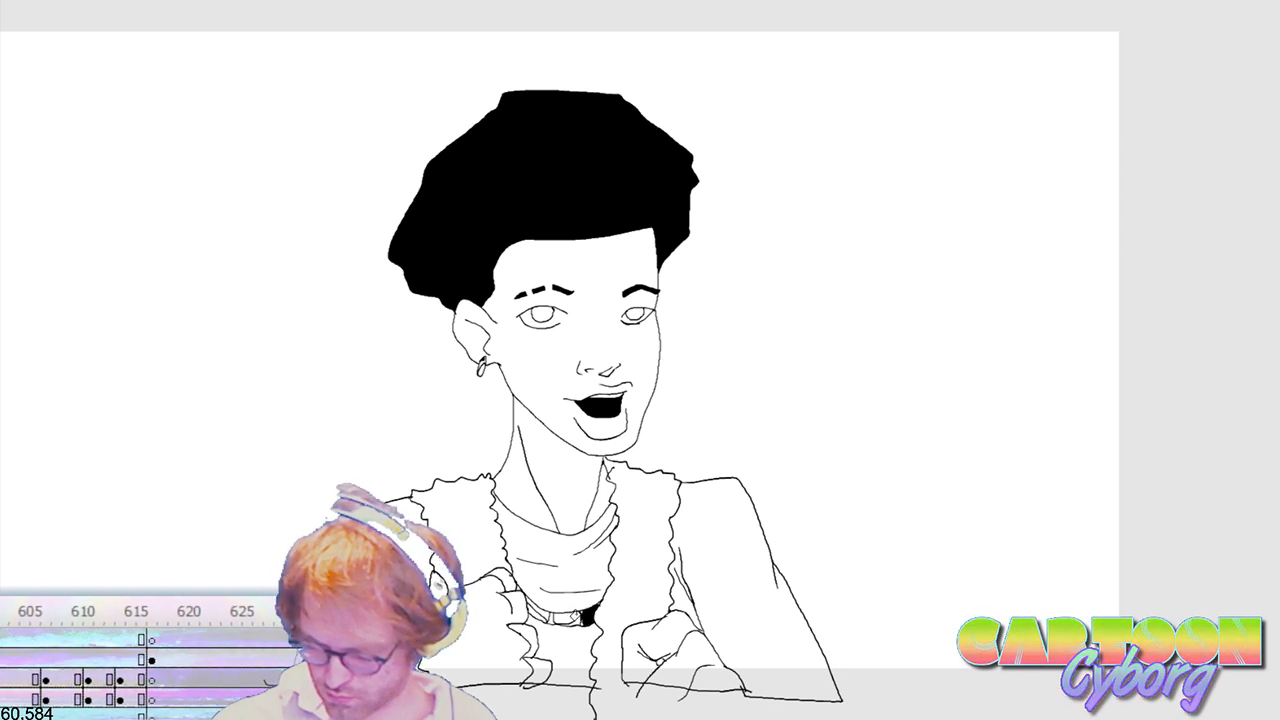
{"action": "left_click", "coordinate": [553, 618]}
{"action": "left_click", "coordinate": [537, 615]}
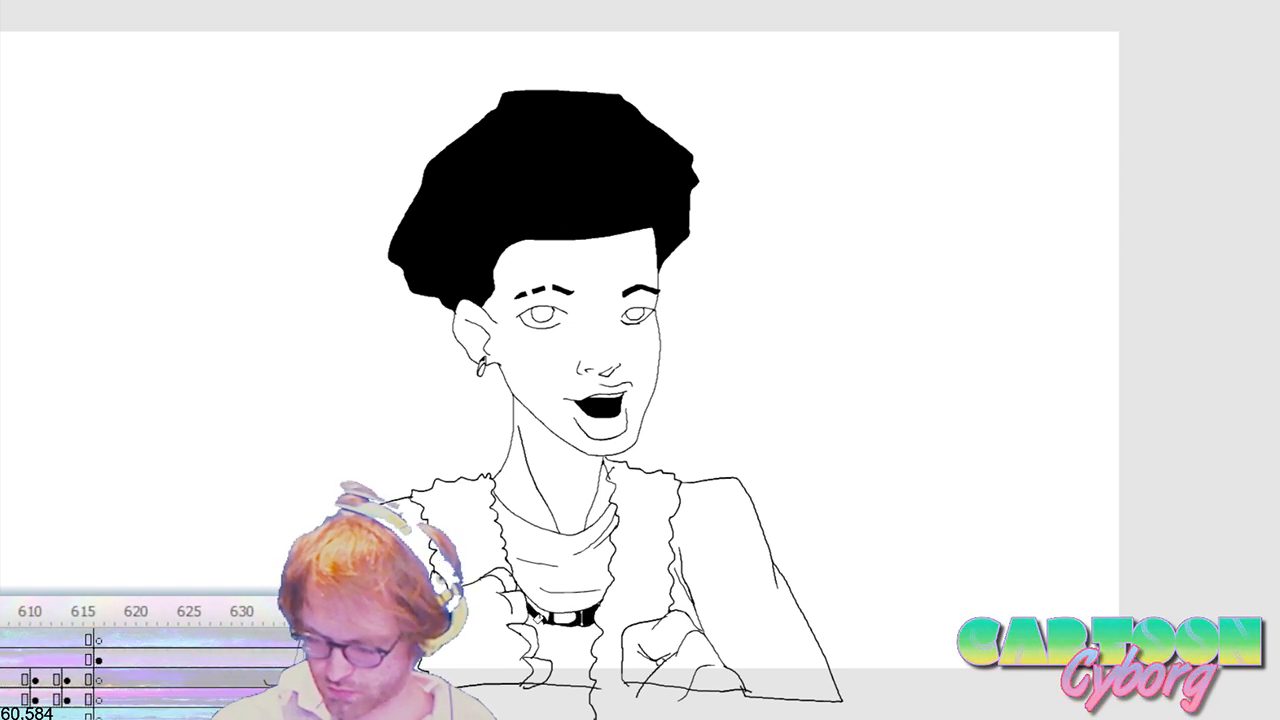
{"action": "left_click", "coordinate": [539, 618]}
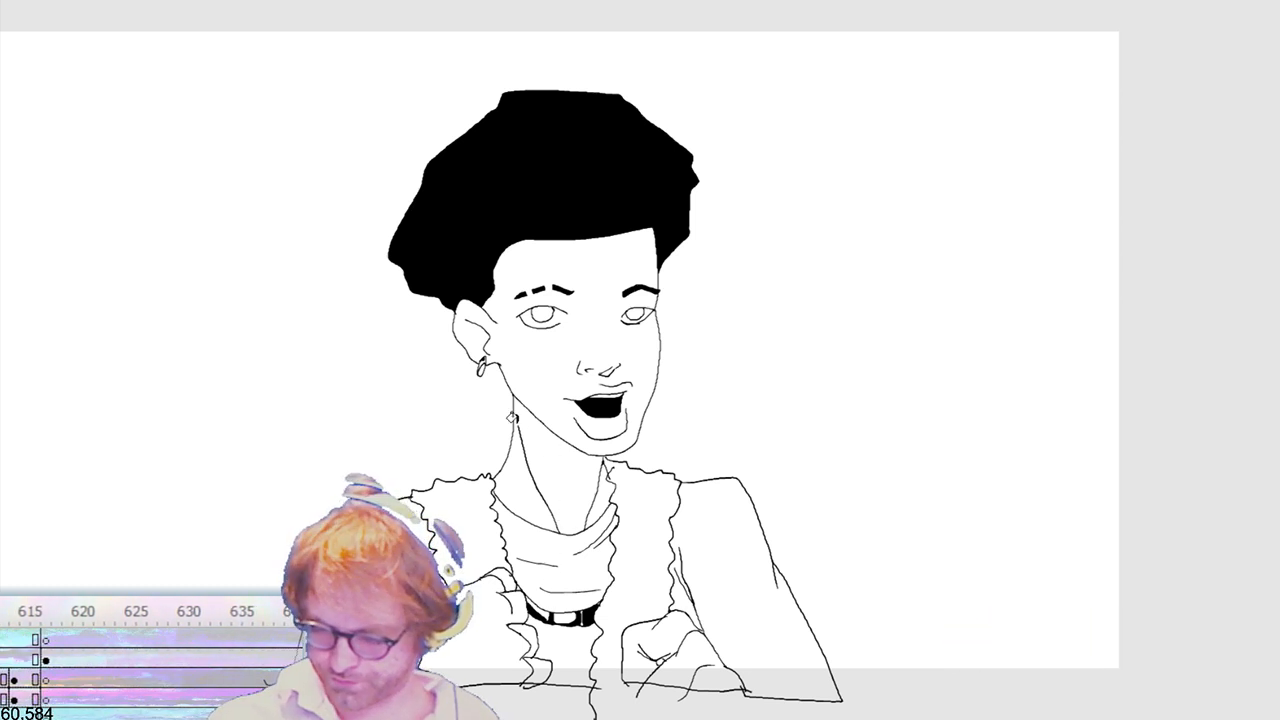
{"action": "left_click", "coordinate": [481, 366]}
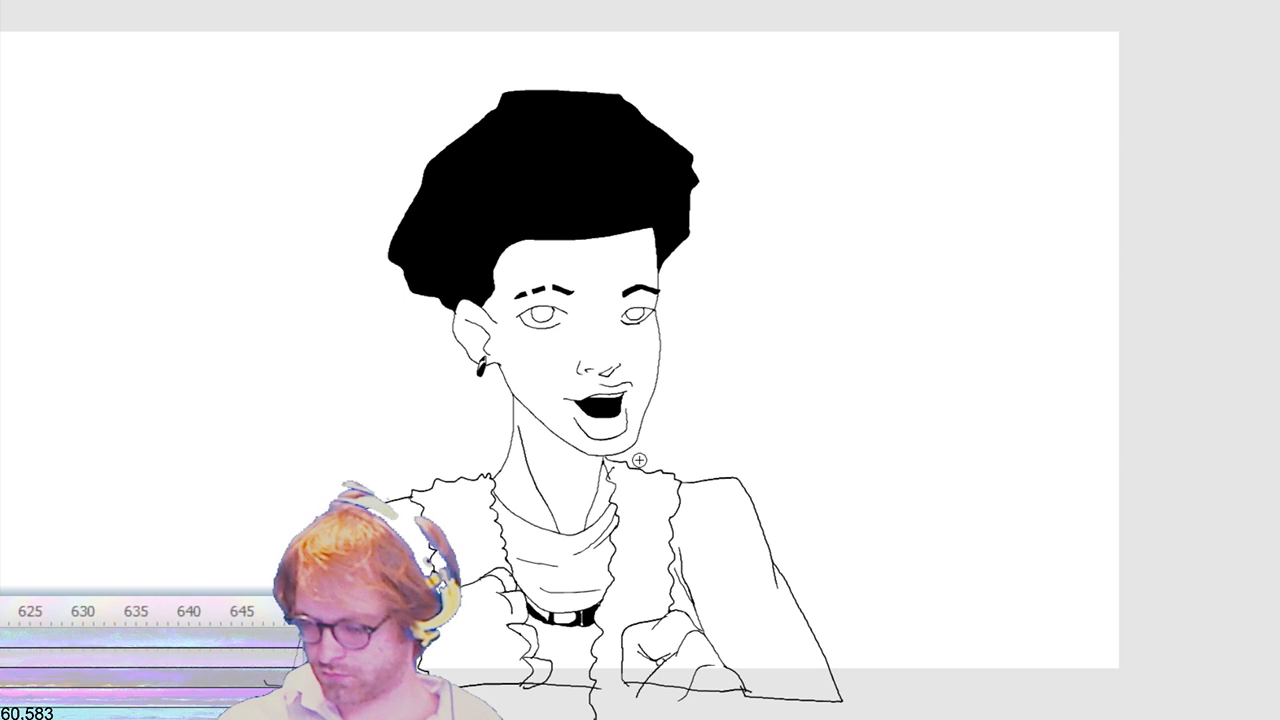
Step: Fill the necklace sections solid black on the next turned-head pose with the slight smile
{"action": "key", "text": "Right"}
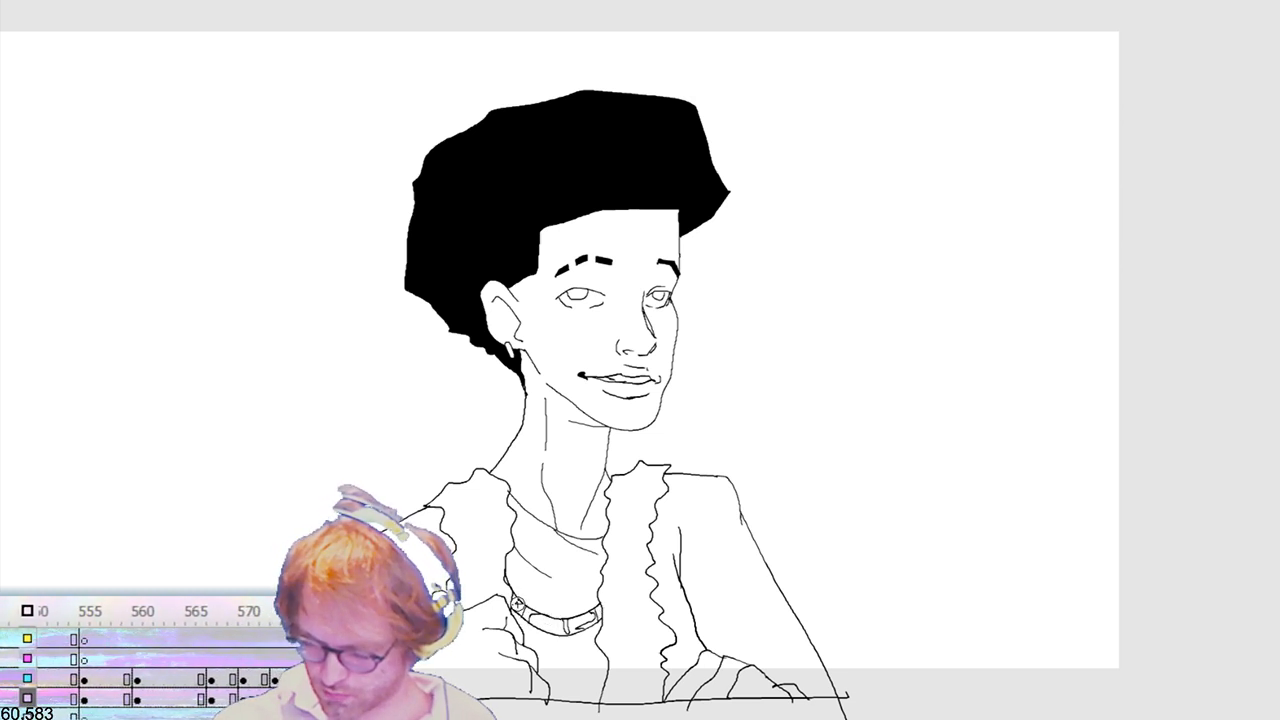
{"action": "mouse_move", "coordinate": [518, 604]}
{"action": "left_mouse_down"}
{"action": "mouse_move", "coordinate": [566, 624]}
{"action": "mouse_move", "coordinate": [598, 616]}
{"action": "left_mouse_up"}
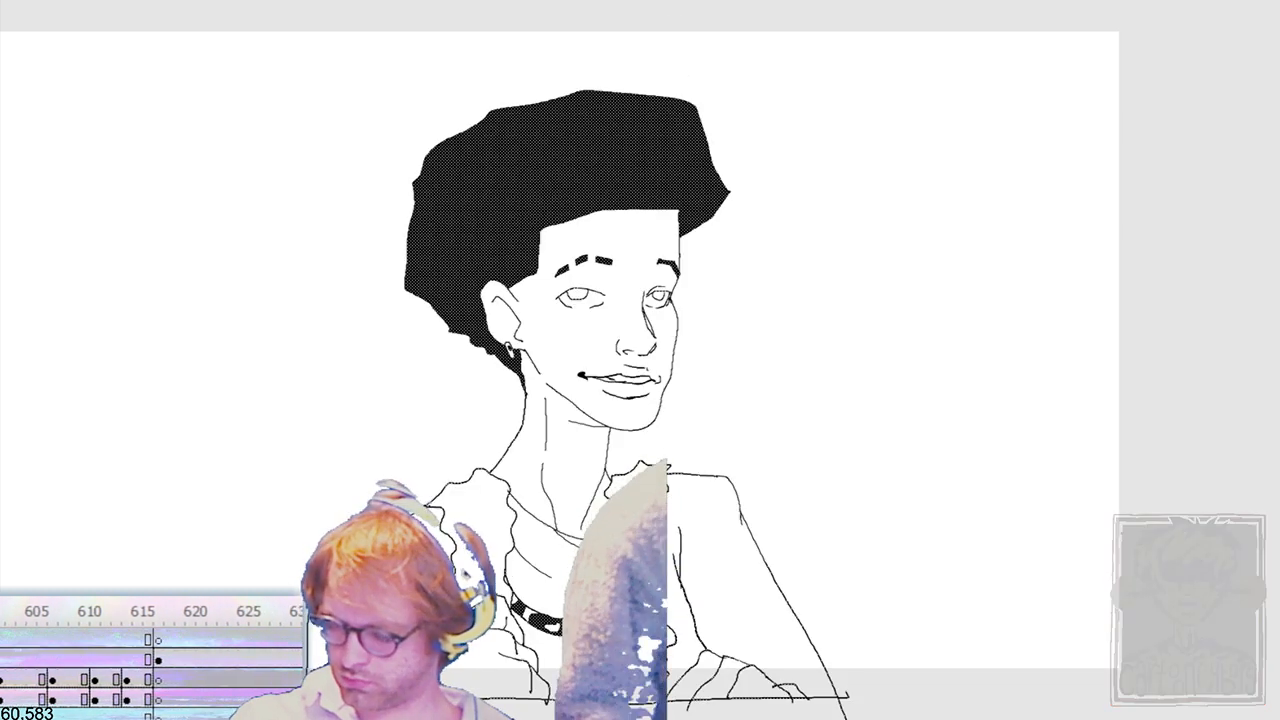
Step: Ink the necklace links on the turned-head pose with slightly parted lips and fill the gaps between them solid black
{"action": "key", "text": "."}
{"action": "left_click_drag", "start_coordinate": [817, 183], "coordinate": [827, 266]}
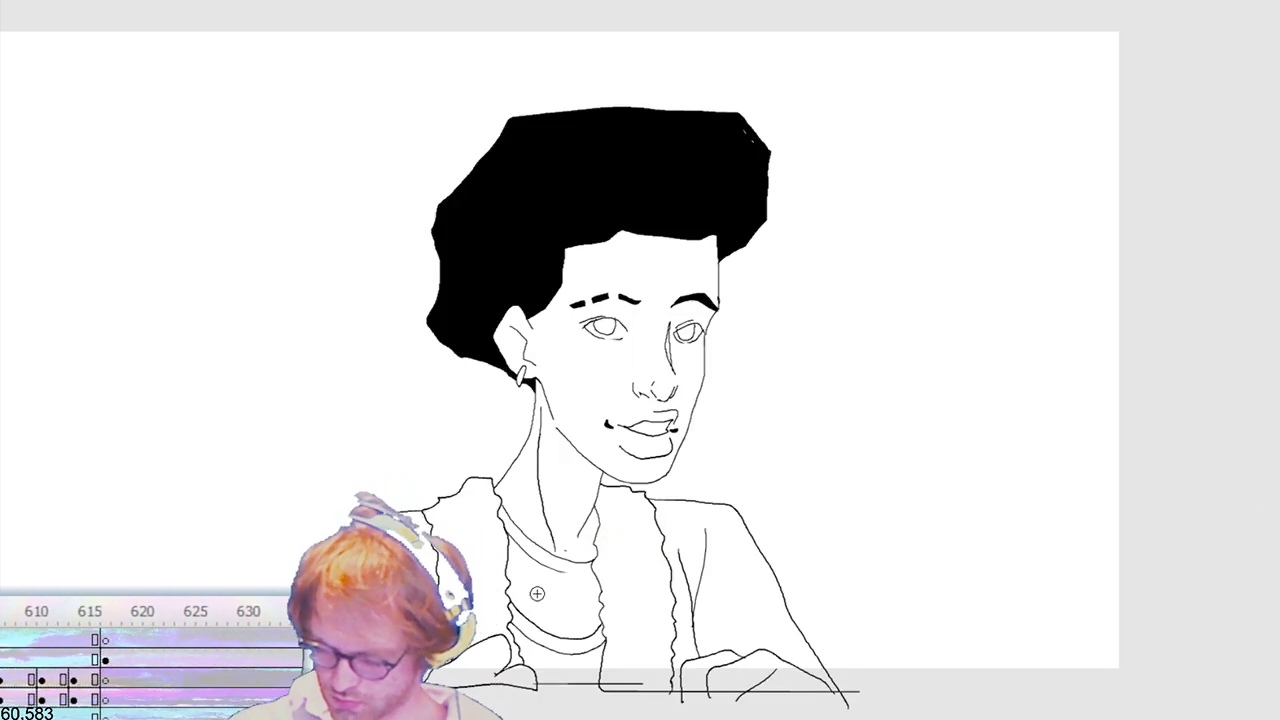
{"action": "key", "text": "b"}
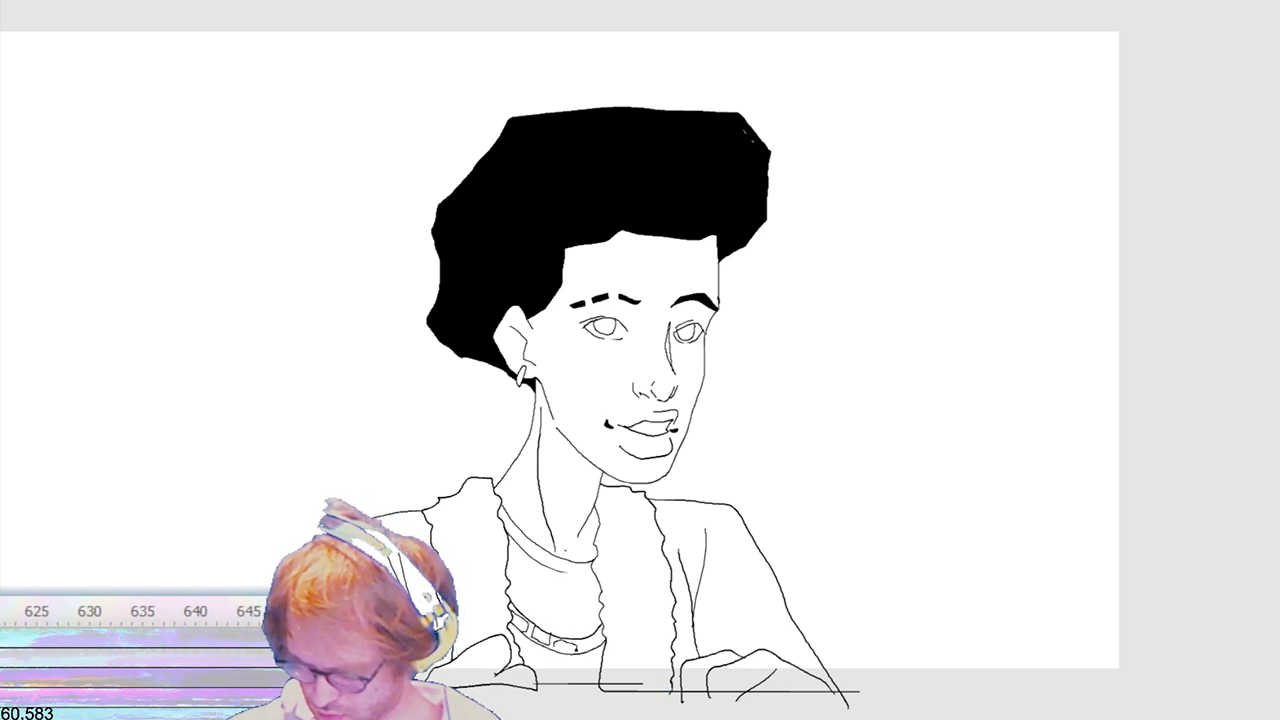
{"action": "left_click_drag", "start_coordinate": [556, 641], "coordinate": [577, 647]}
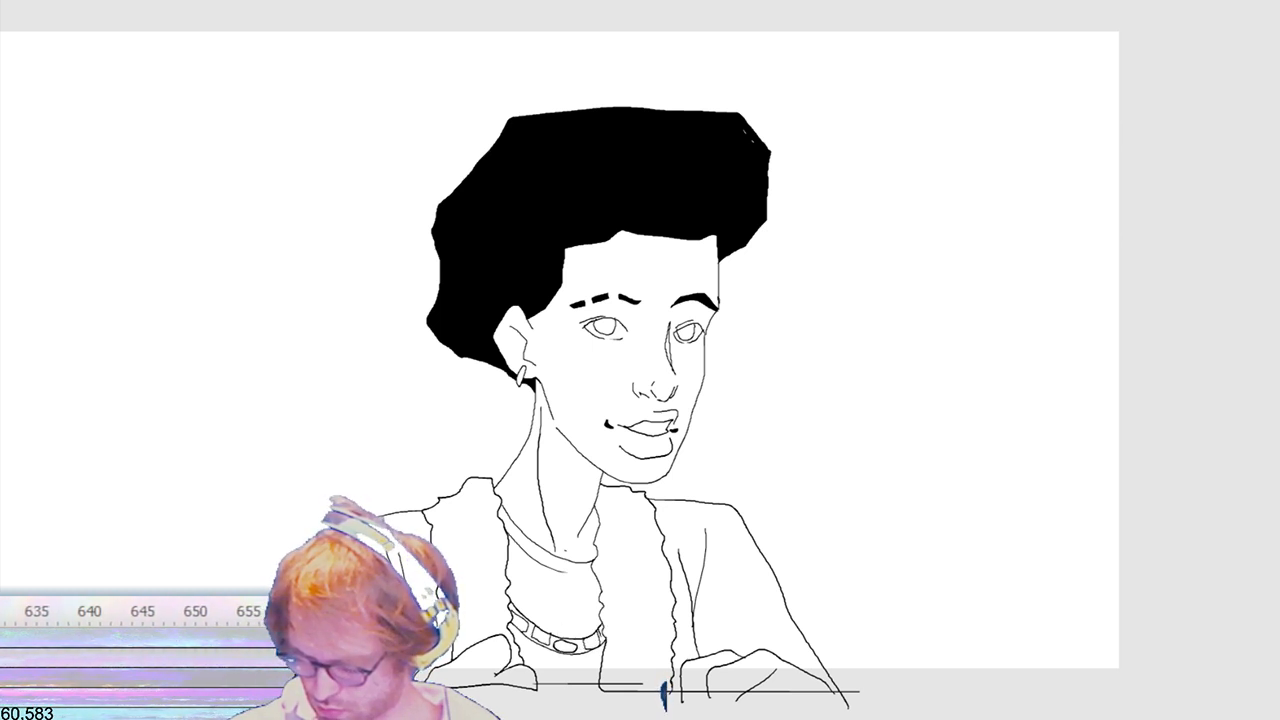
{"action": "mouse_move", "coordinate": [598, 636]}
{"action": "left_mouse_down"}
{"action": "mouse_move", "coordinate": [565, 643]}
{"action": "mouse_move", "coordinate": [512, 624]}
{"action": "left_mouse_up"}
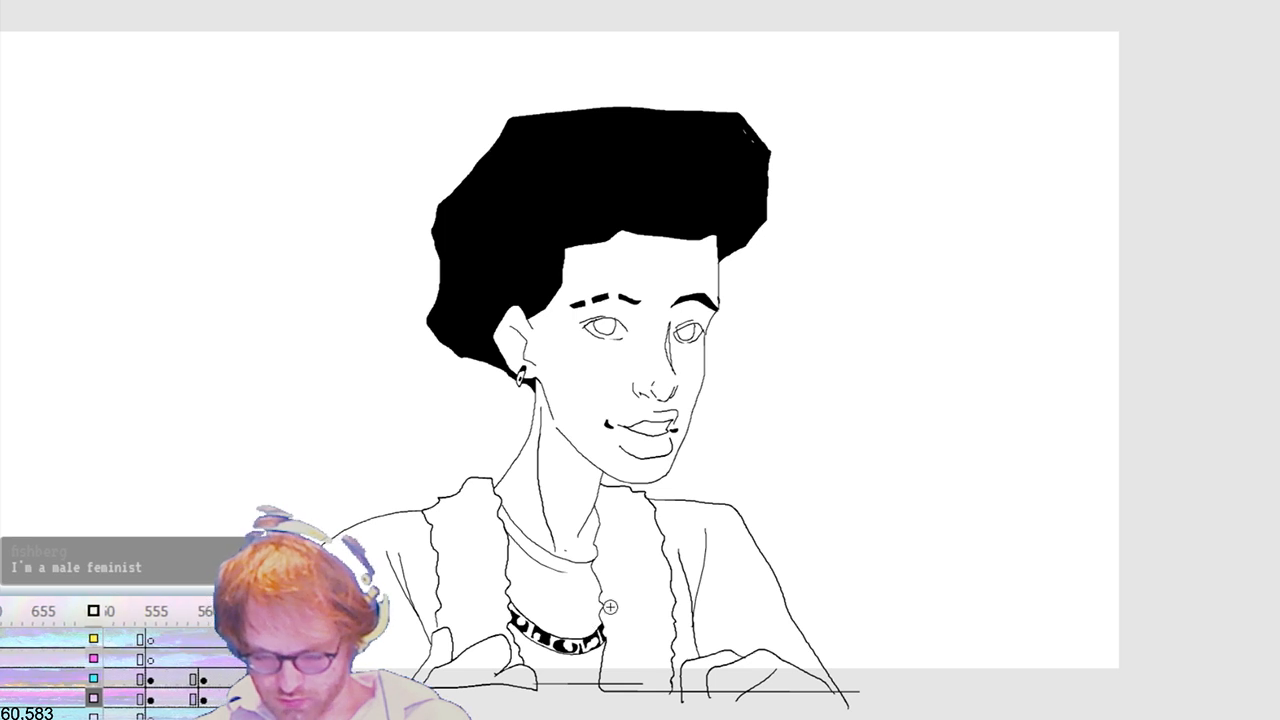
{"action": "left_click", "coordinate": [665, 709]}
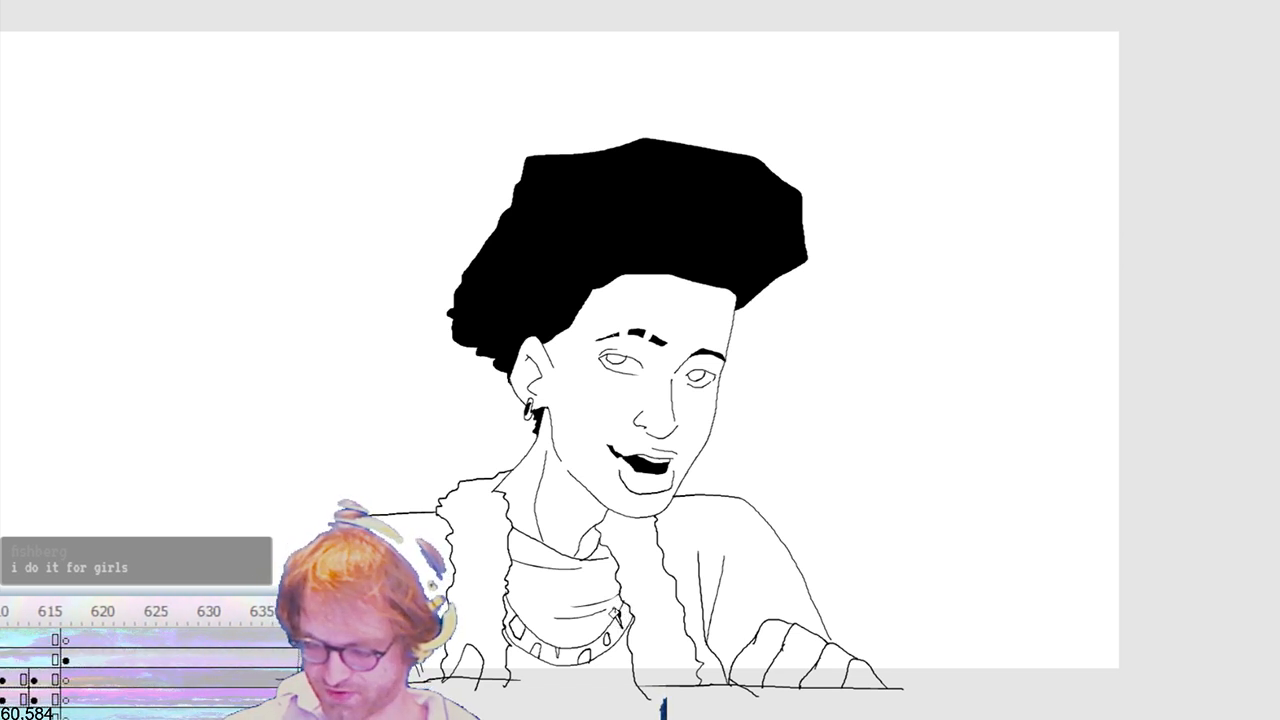
Step: Fill the necklace sections solid black on the tilted-head pose with the open, black-filled mouth
{"action": "left_click", "coordinate": [603, 634]}
{"action": "left_click", "coordinate": [581, 648]}
{"action": "left_click", "coordinate": [560, 655]}
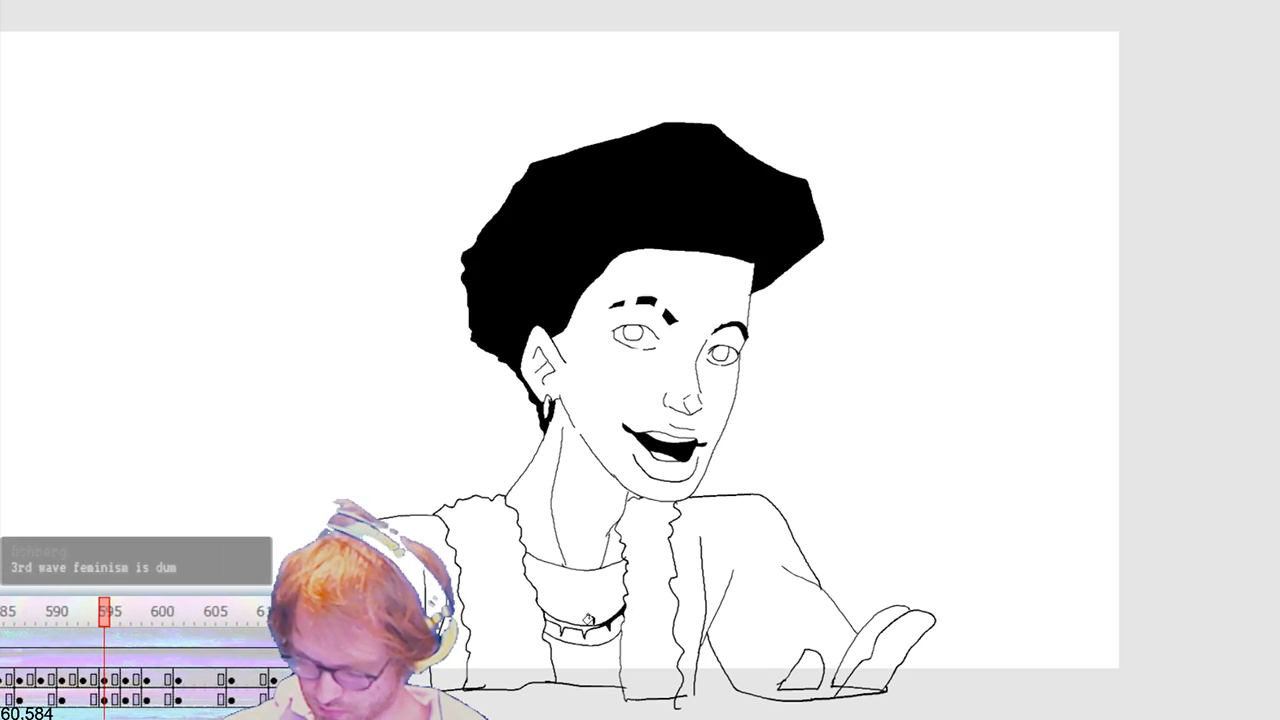
Step: Ink necklace details on the open-mouth pose with the raised flat hand and on the neighbouring two-finger pose
{"action": "left_click_drag", "start_coordinate": [596, 619], "coordinate": [581, 621]}
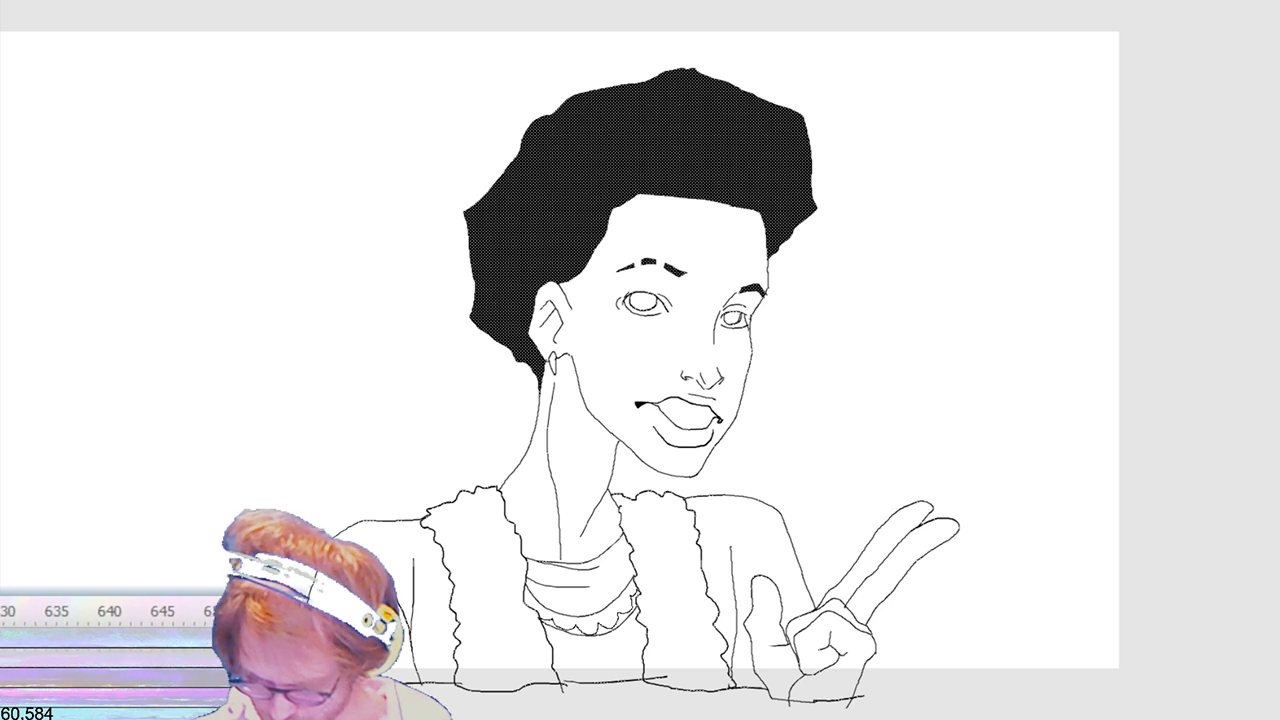
{"action": "left_click", "coordinate": [621, 595]}
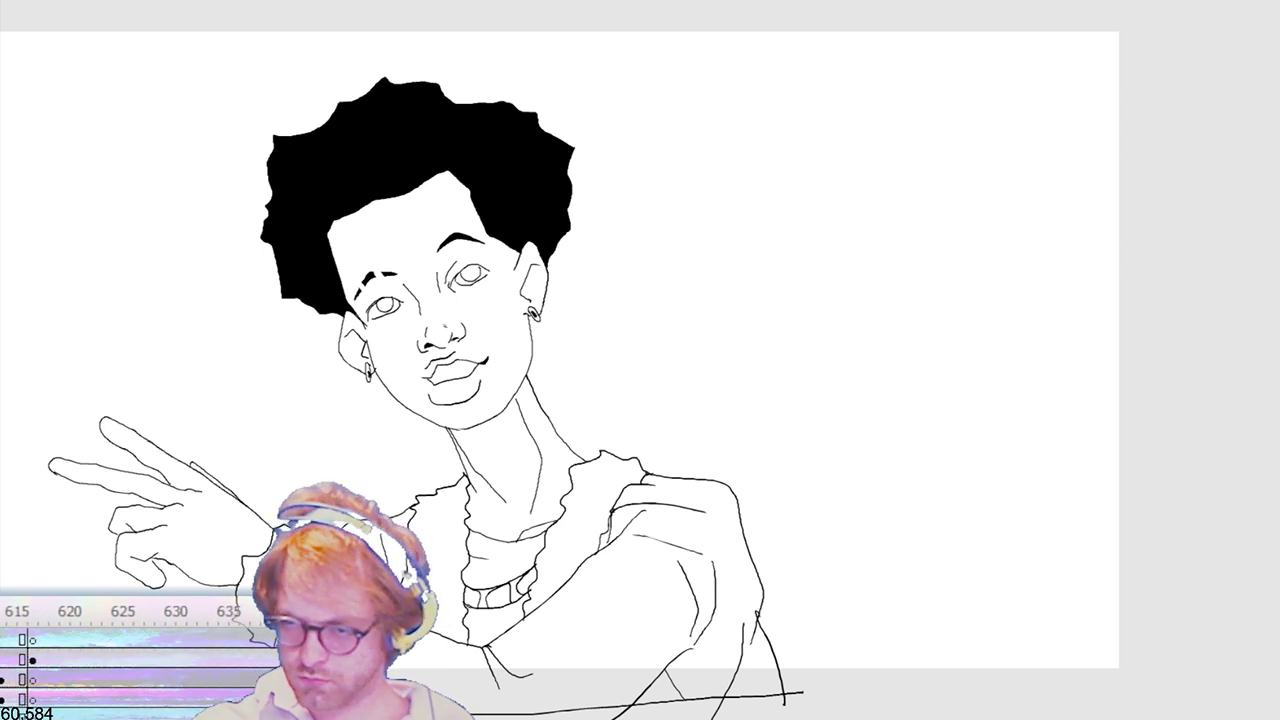
Step: Fill the necklace sections solid black on the crossed-arm two-finger pose with closed lips and on the neighbouring open-mouth pose
{"action": "left_click", "coordinate": [512, 588]}
{"action": "left_click", "coordinate": [486, 595]}
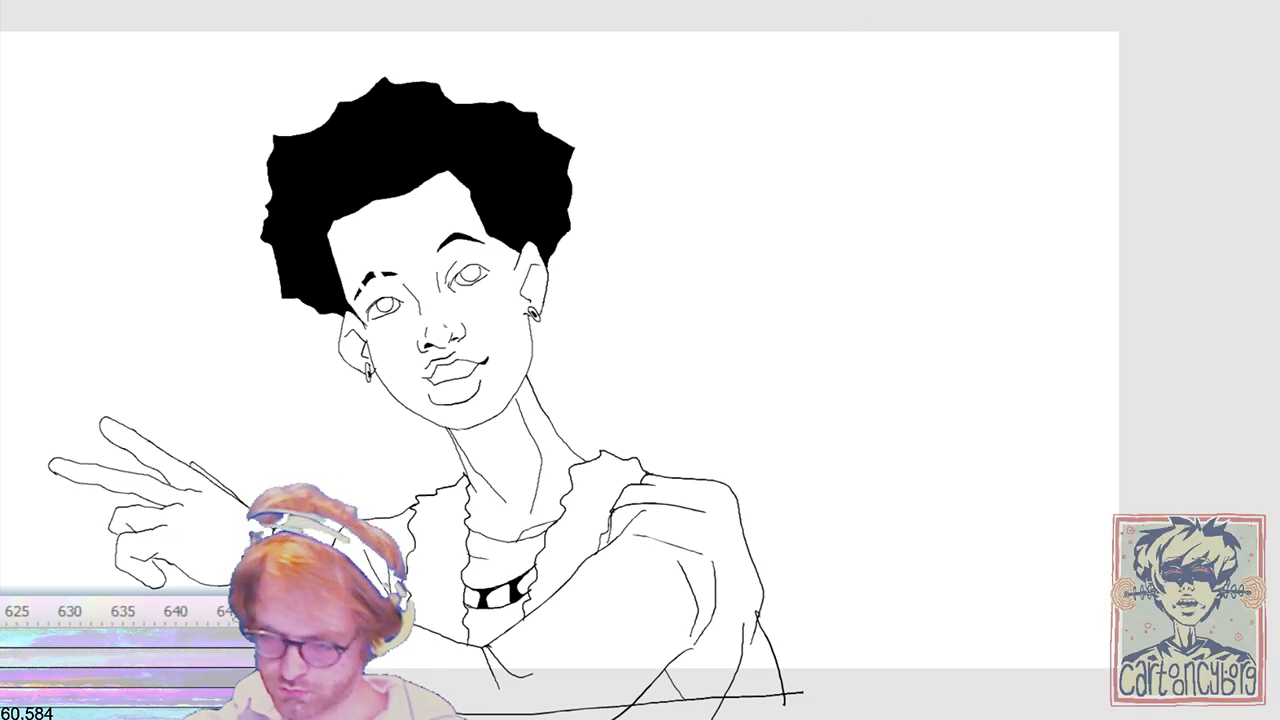
{"action": "key", "text": "."}
{"action": "key", "text": "v"}
{"action": "left_click", "coordinate": [715, 397]}
{"action": "key", "text": "k"}
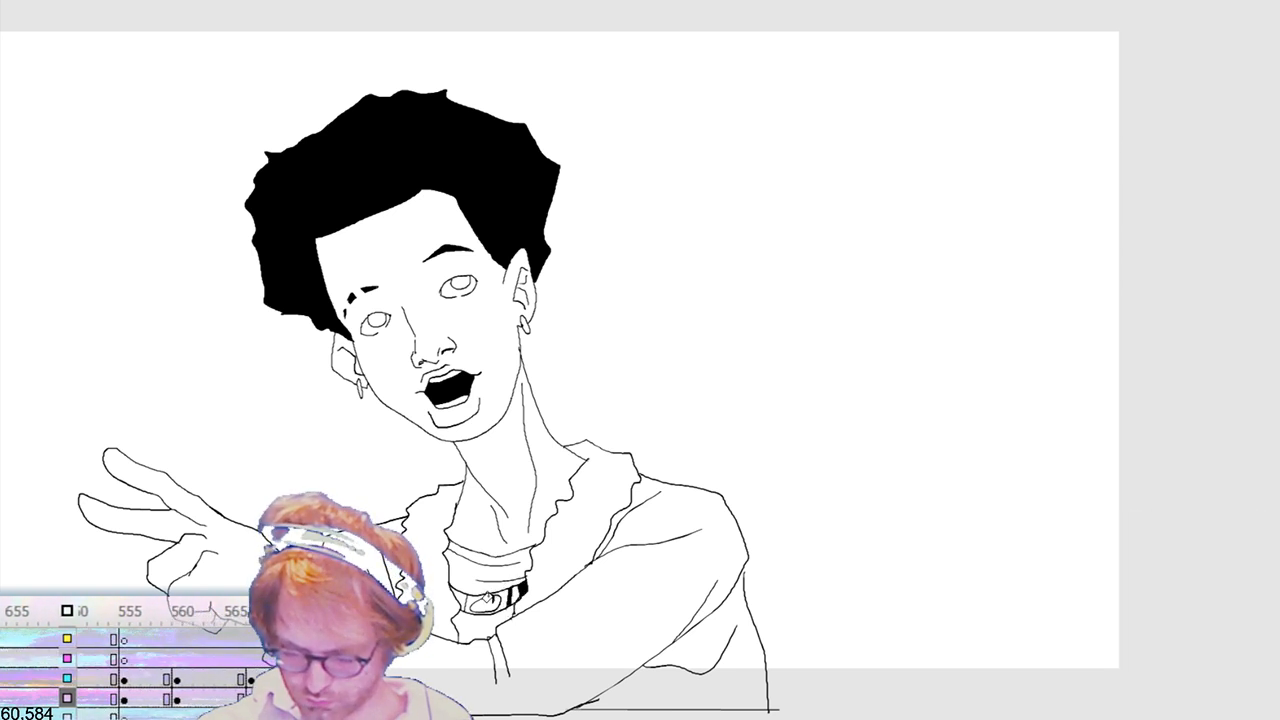
{"action": "left_click", "coordinate": [489, 601]}
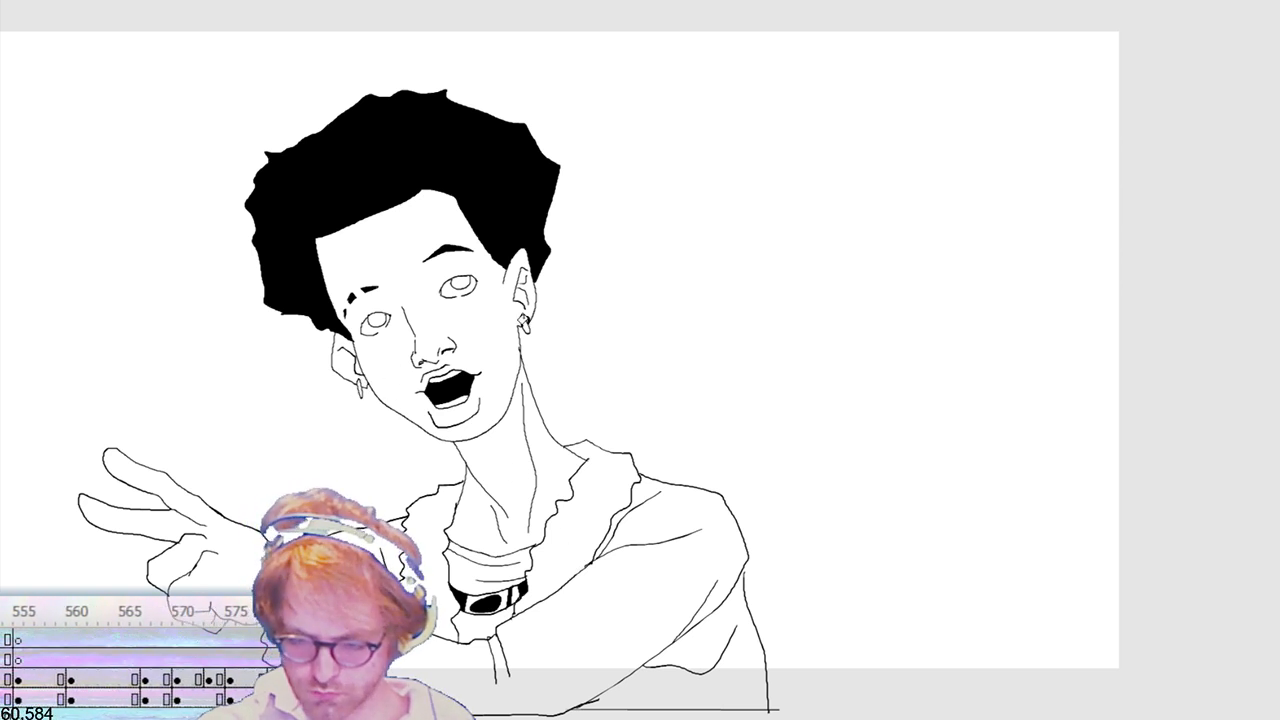
Step: Try filling an earring solid black on the open-mouth crossed-arm pose, and undo the fill
{"action": "left_click", "coordinate": [522, 322]}
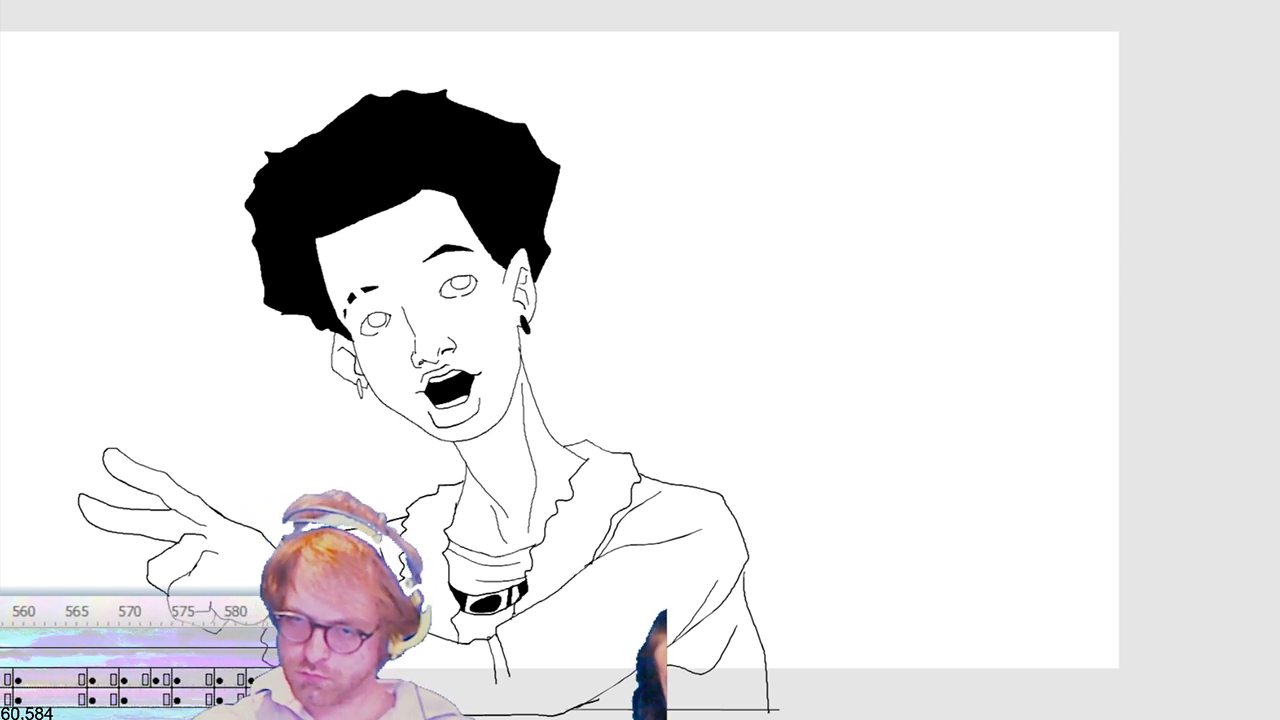
{"action": "key", "text": "space"}
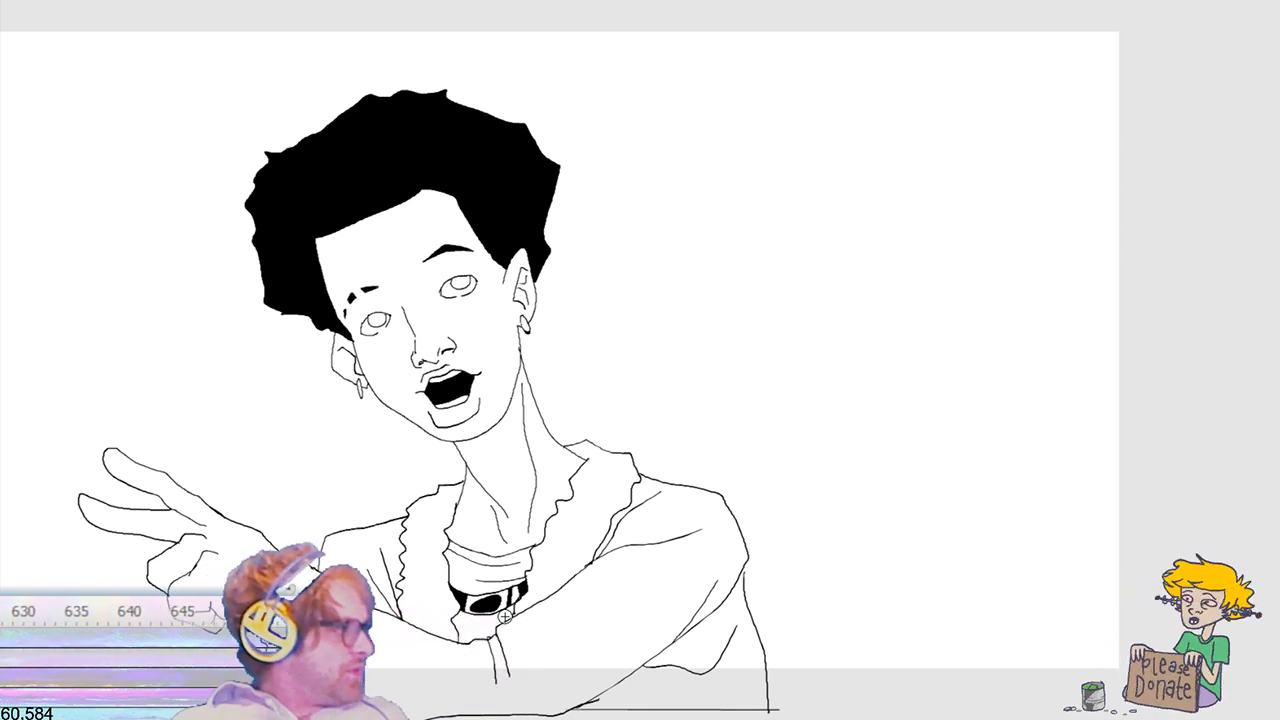
{"action": "left_click_drag", "start_coordinate": [664, 718], "coordinate": [658, 662]}
{"action": "key", "text": "ctrl+z"}
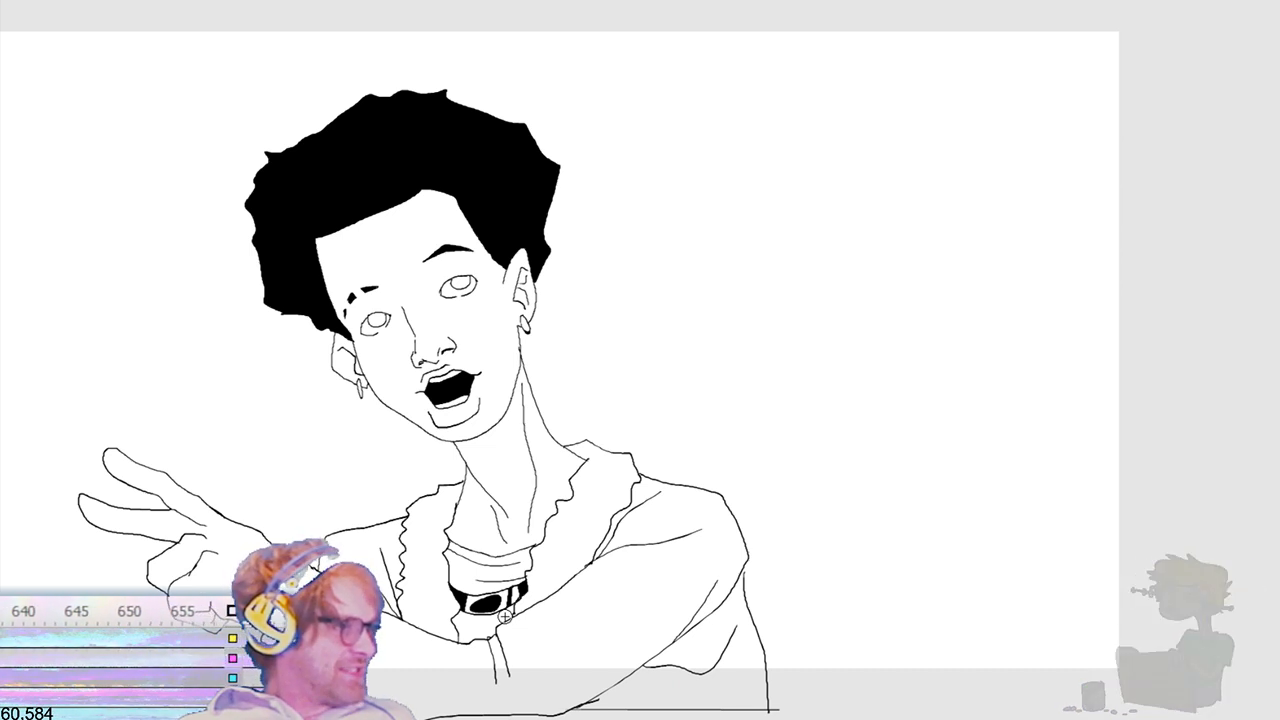
{"action": "left_click_drag", "start_coordinate": [664, 718], "coordinate": [662, 691]}
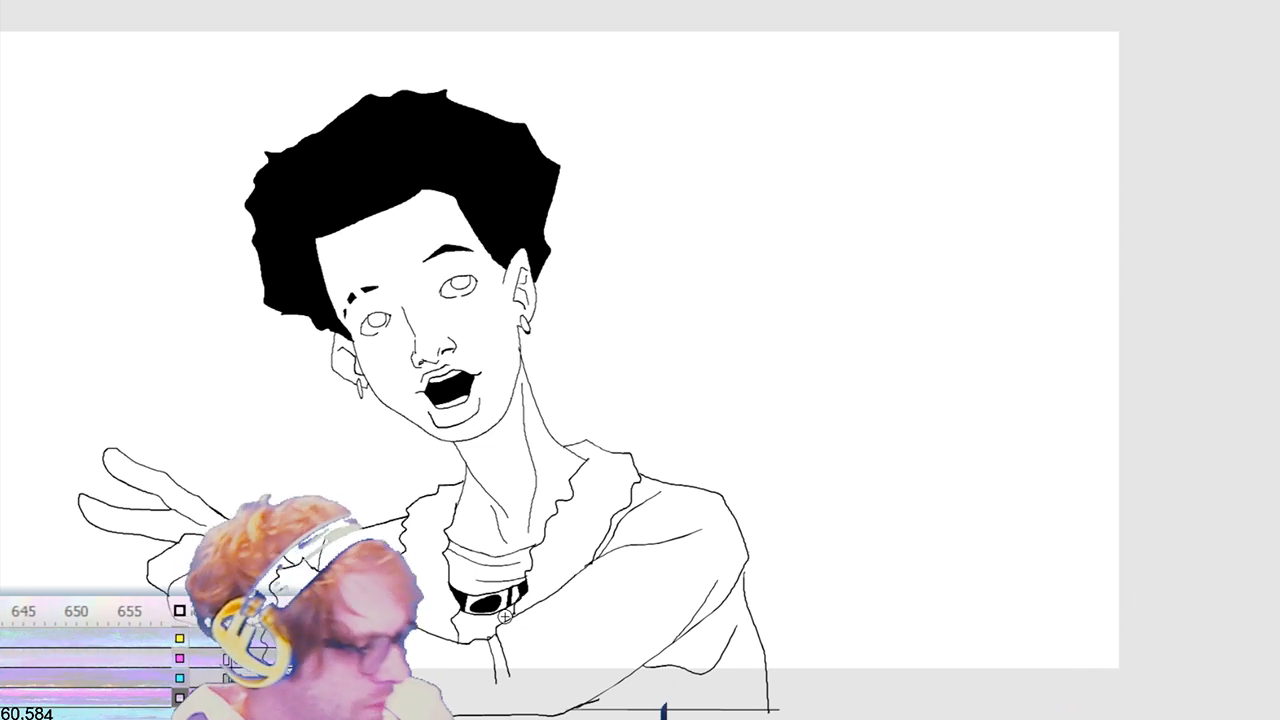
{"action": "key", "text": "ctrl+z"}
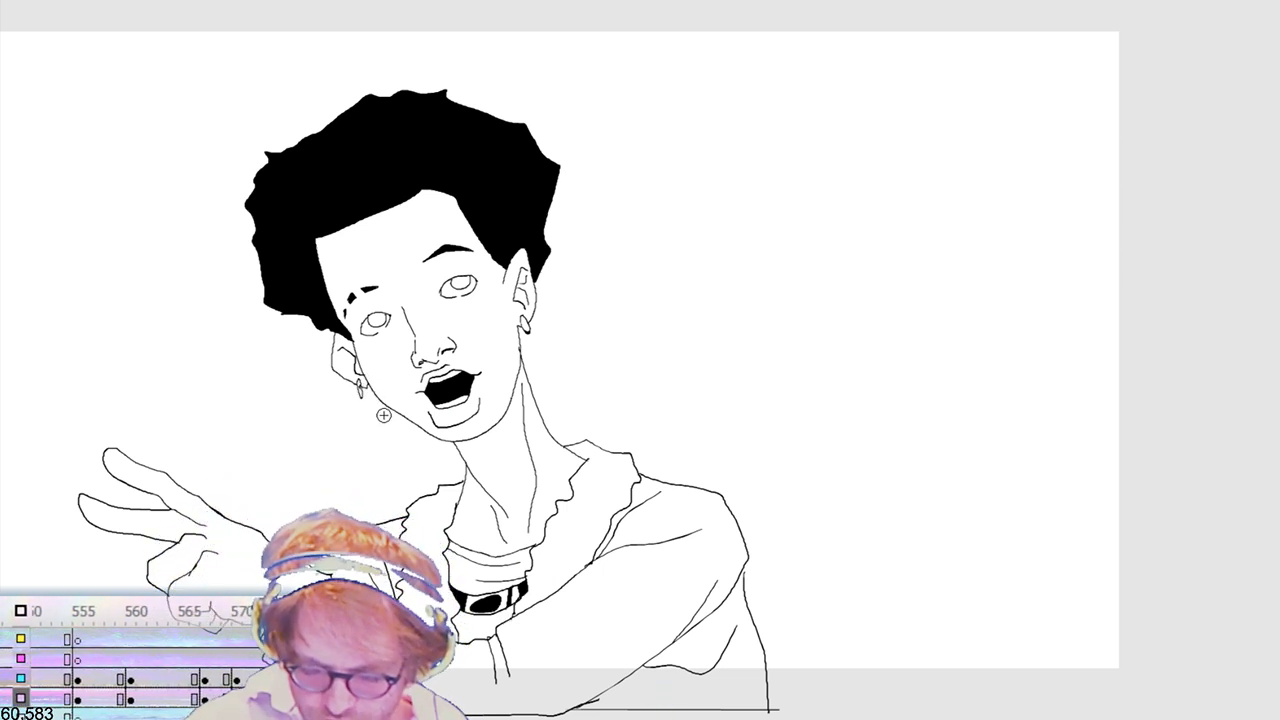
{"action": "key", "text": "space"}
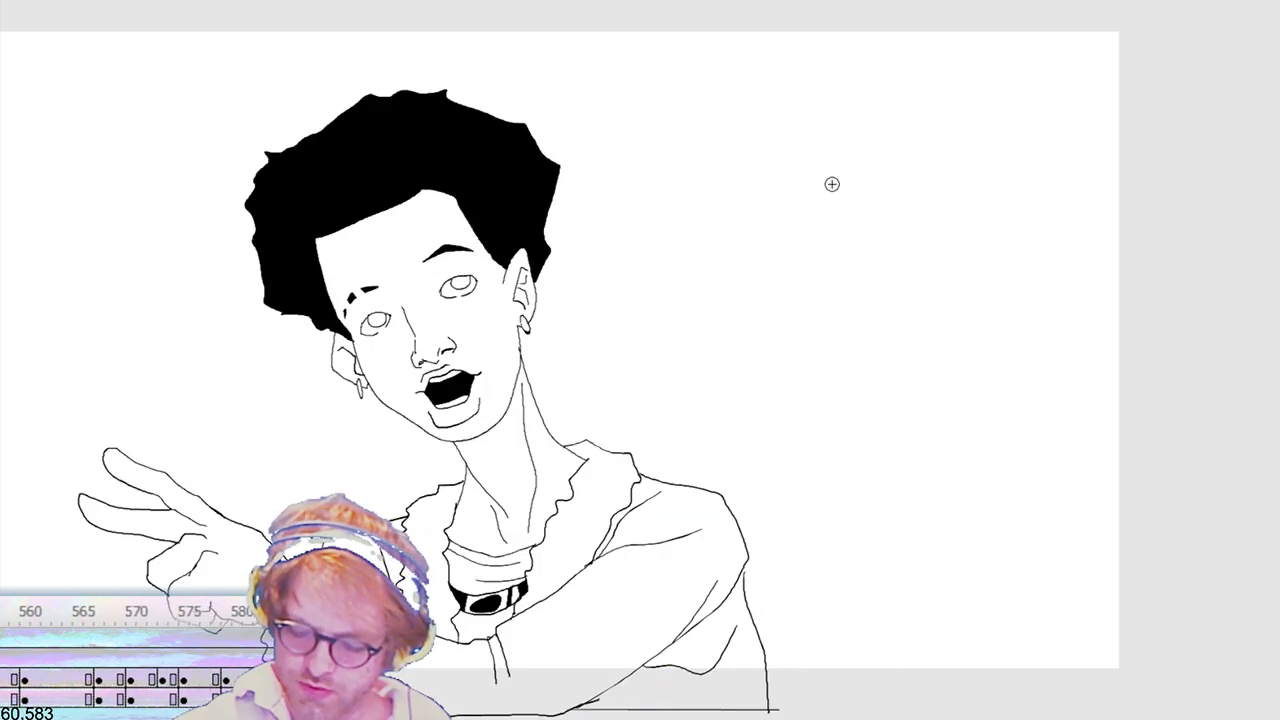
Step: Ink the necklace details on the crossed-arm pose with the closed-mouth smile
{"action": "key", "text": "Right"}
{"action": "key", "text": "Right"}
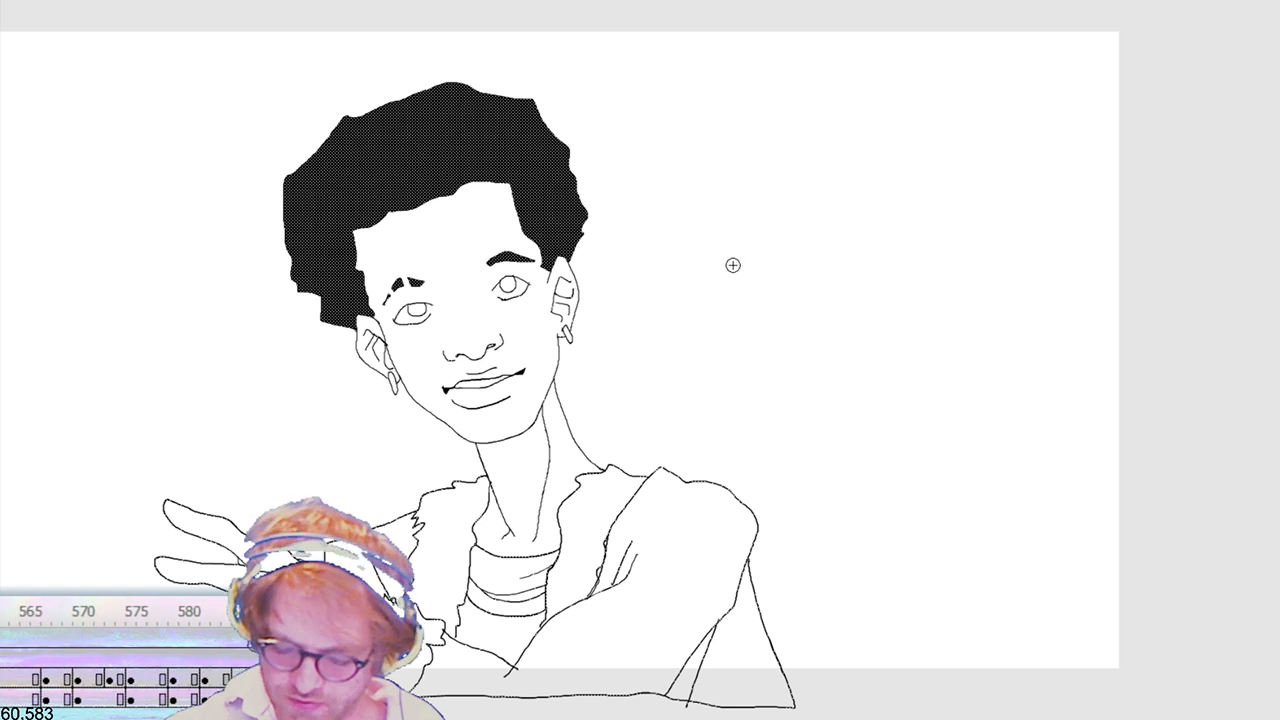
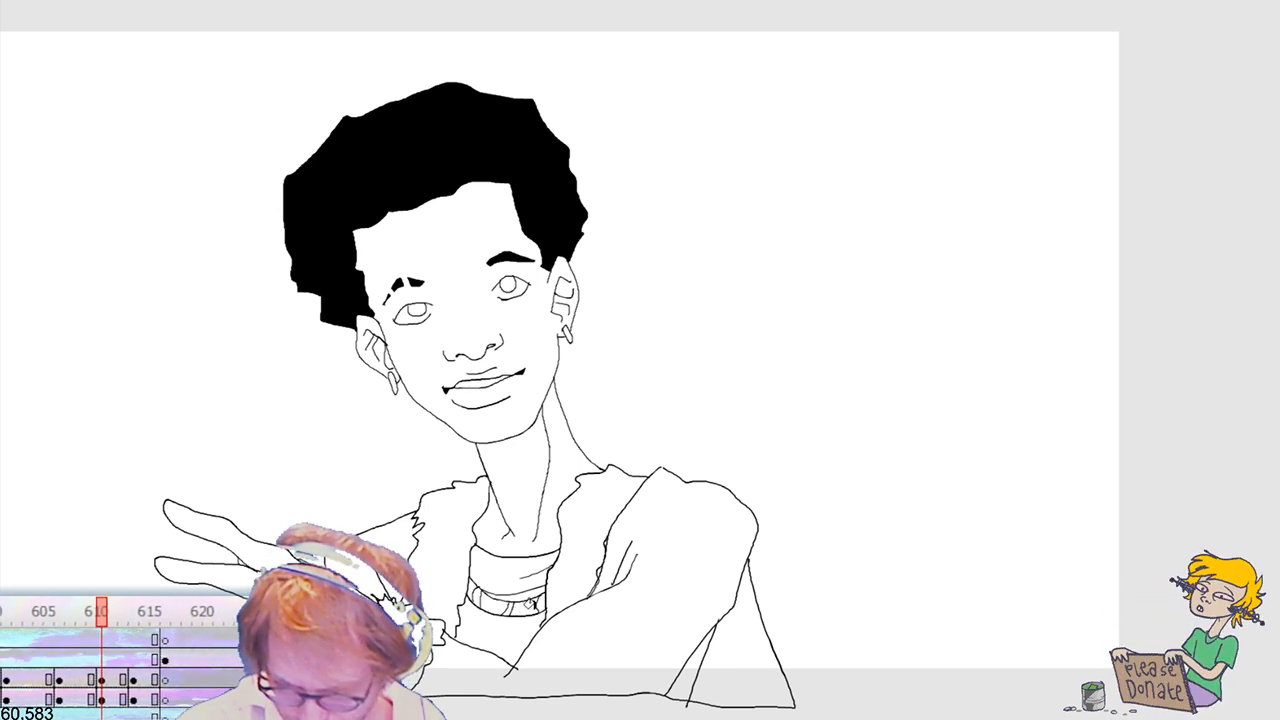
{"action": "left_click_drag", "start_coordinate": [542, 599], "coordinate": [507, 608]}
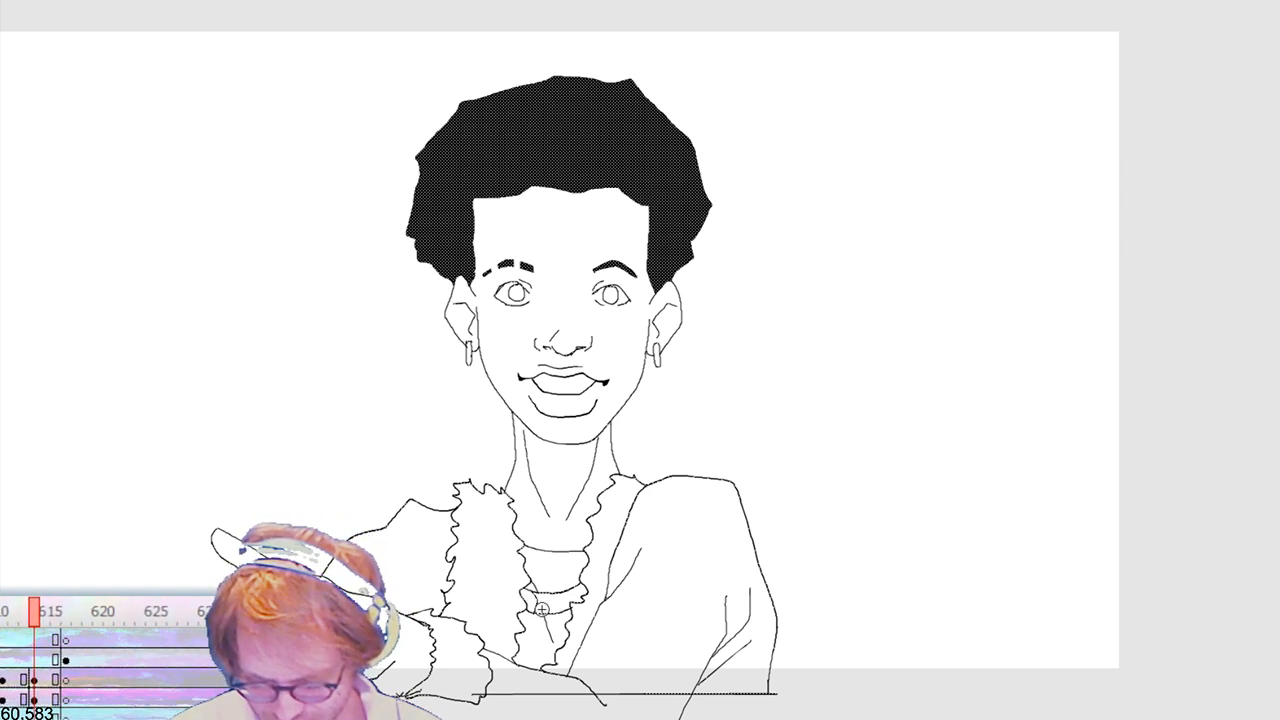
Step: Ink the necklace links on the front-facing smiling pose and fill the gaps between them solid black
{"action": "left_click_drag", "start_coordinate": [542, 609], "coordinate": [546, 615]}
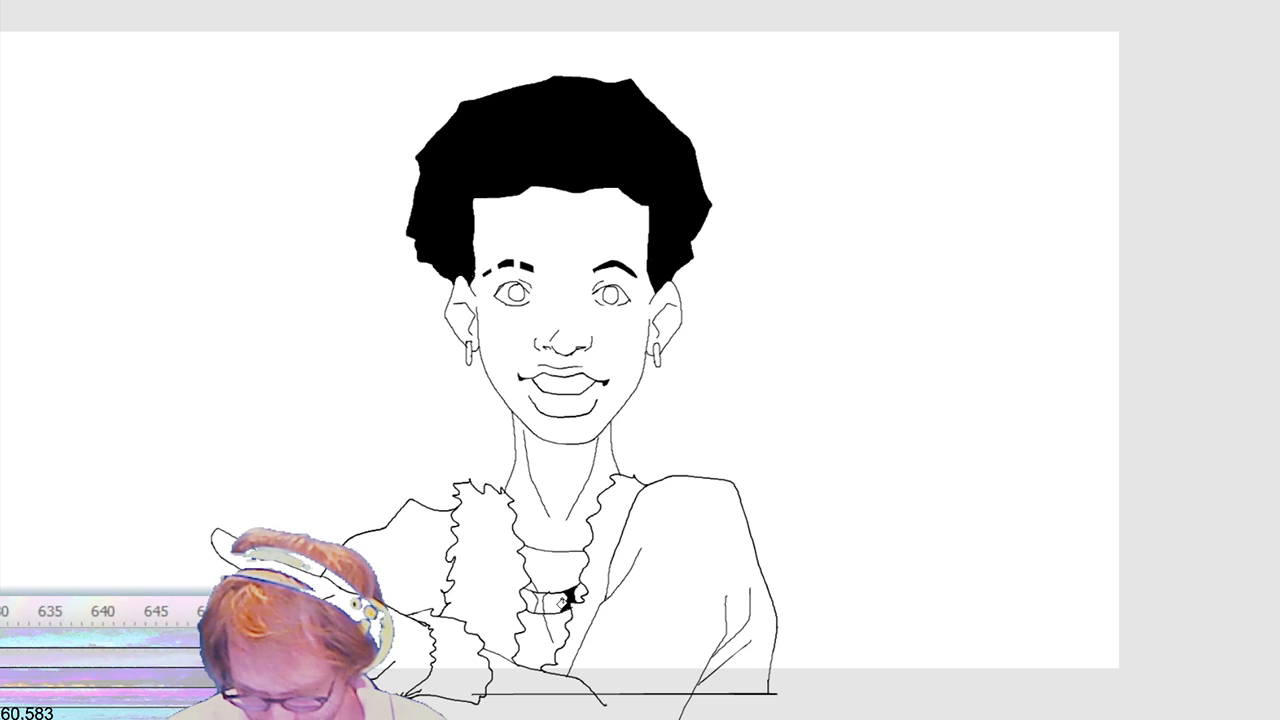
{"action": "mouse_move", "coordinate": [562, 596]}
{"action": "left_mouse_down"}
{"action": "mouse_move", "coordinate": [545, 600]}
{"action": "mouse_move", "coordinate": [553, 614]}
{"action": "mouse_move", "coordinate": [545, 596]}
{"action": "left_mouse_up"}
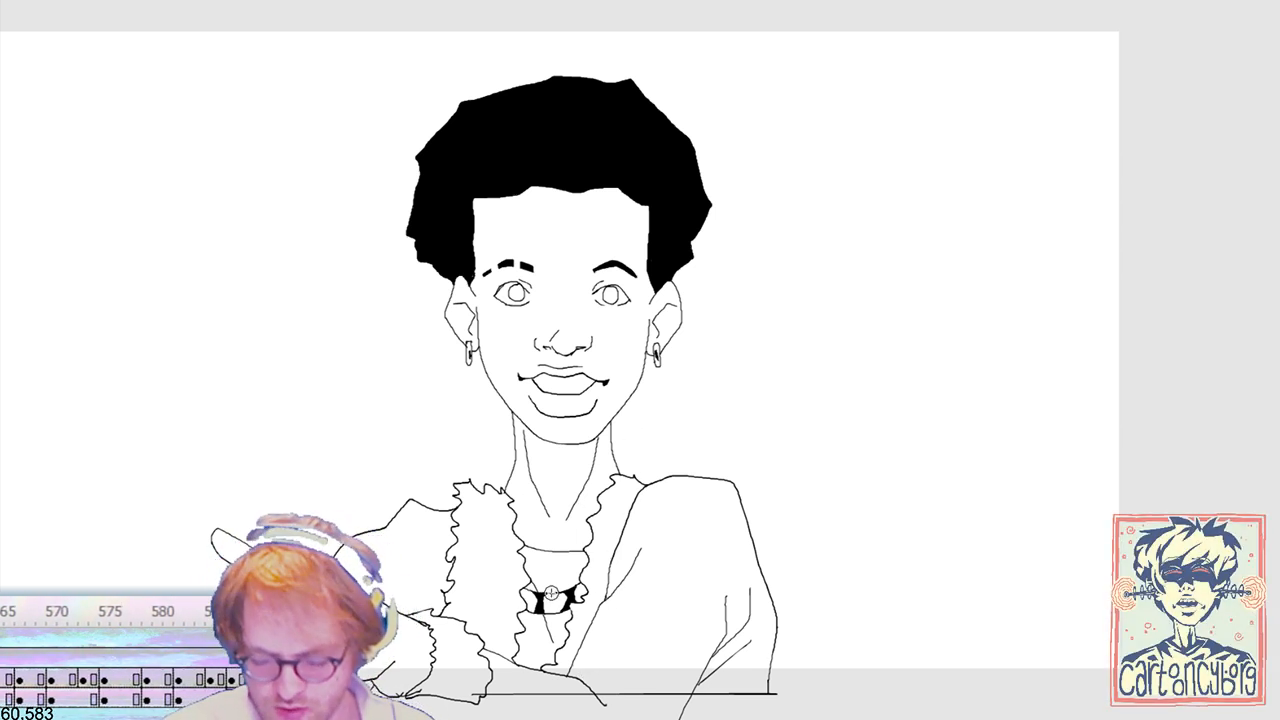
{"action": "key", "text": "b"}
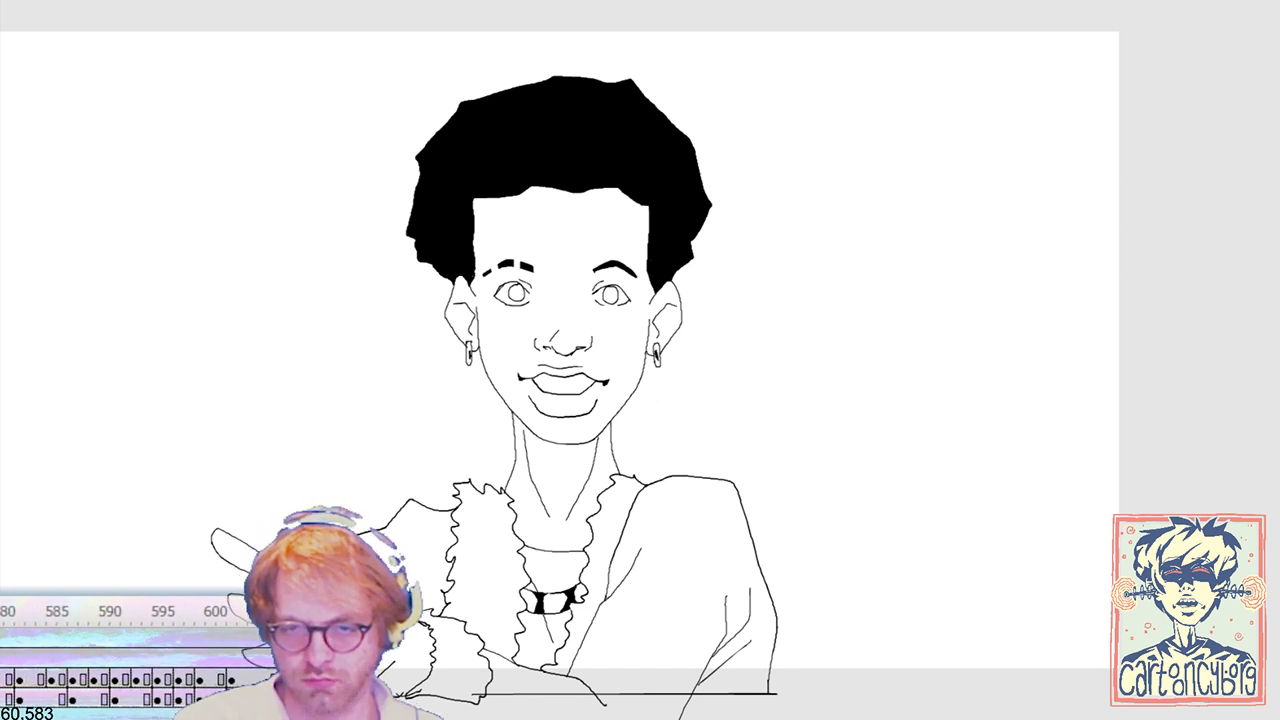
Step: Step through the animation frames to check the necklaces, earrings and mouths from pose to pose
{"action": "key", "text": "period"}
{"action": "key", "text": "period"}
{"action": "key", "text": "period"}
{"action": "key", "text": "period"}
{"action": "key", "text": "period"}
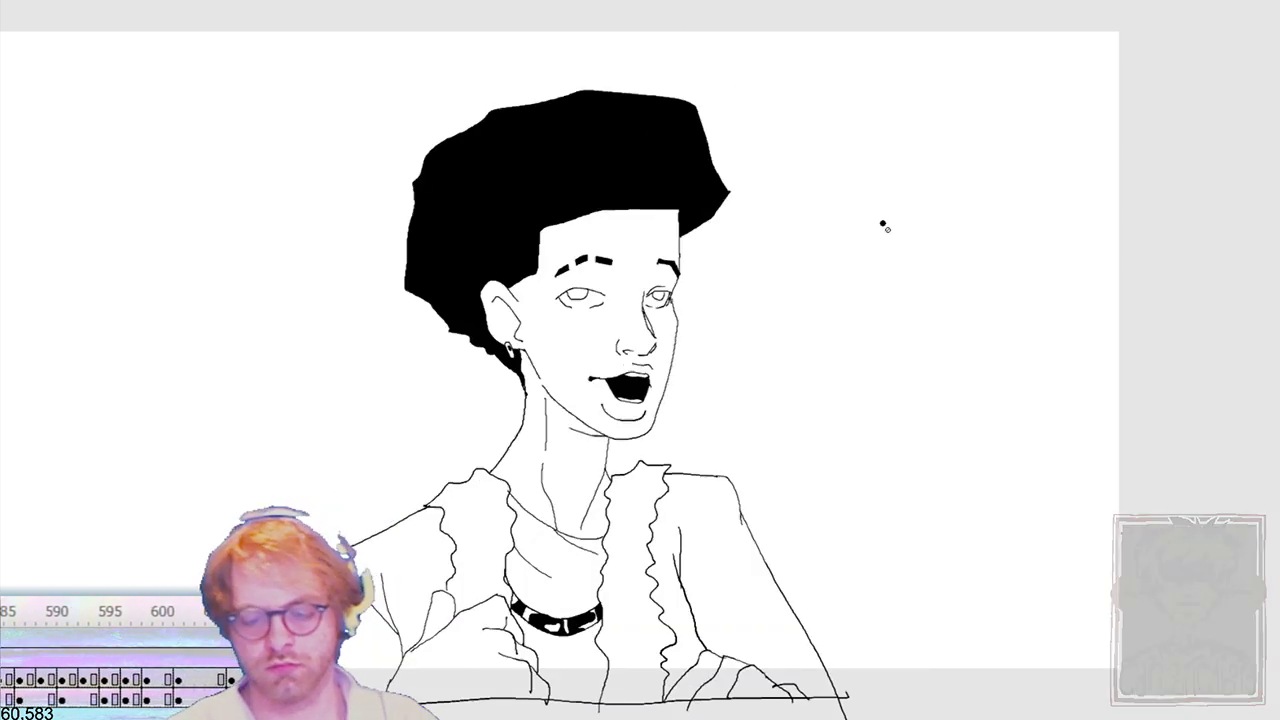
{"action": "key", "text": "period"}
{"action": "key", "text": "period"}
{"action": "key", "text": "period"}
{"action": "key", "text": "period"}
{"action": "key", "text": "period"}
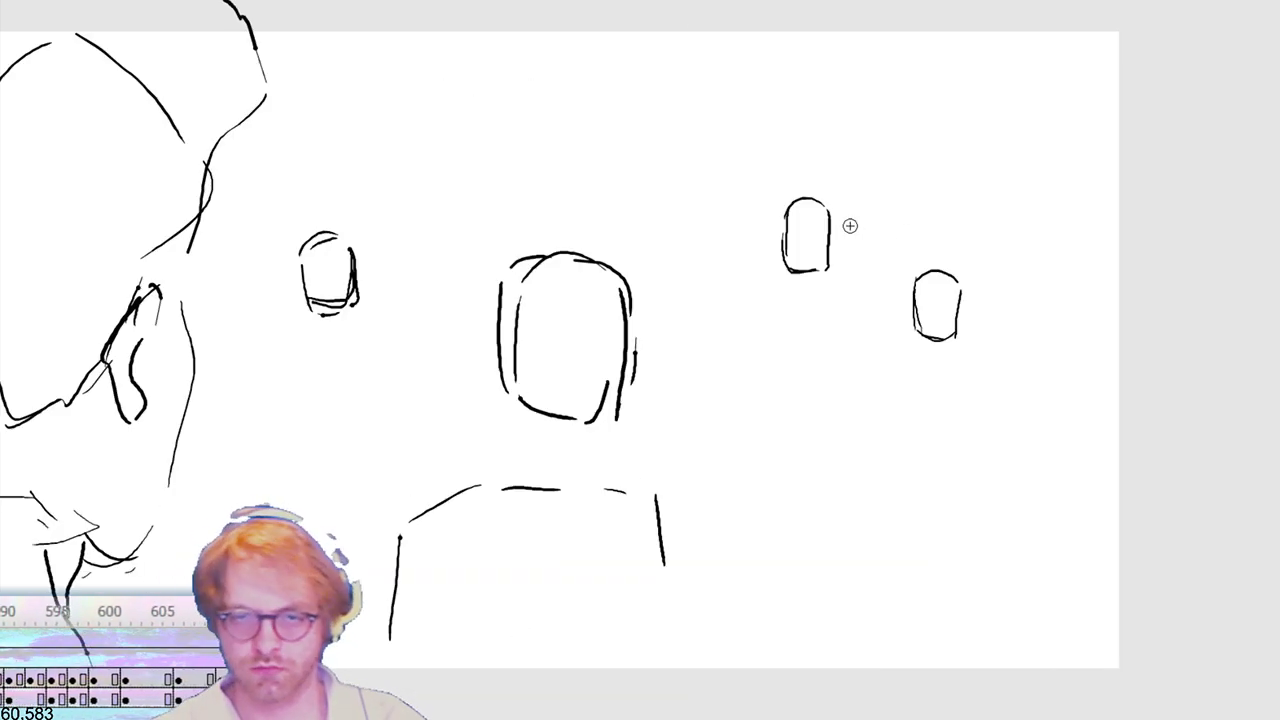
{"action": "key", "text": "period"}
{"action": "key", "text": "period"}
{"action": "key", "text": "period"}
{"action": "key", "text": "period"}
{"action": "key", "text": "period"}
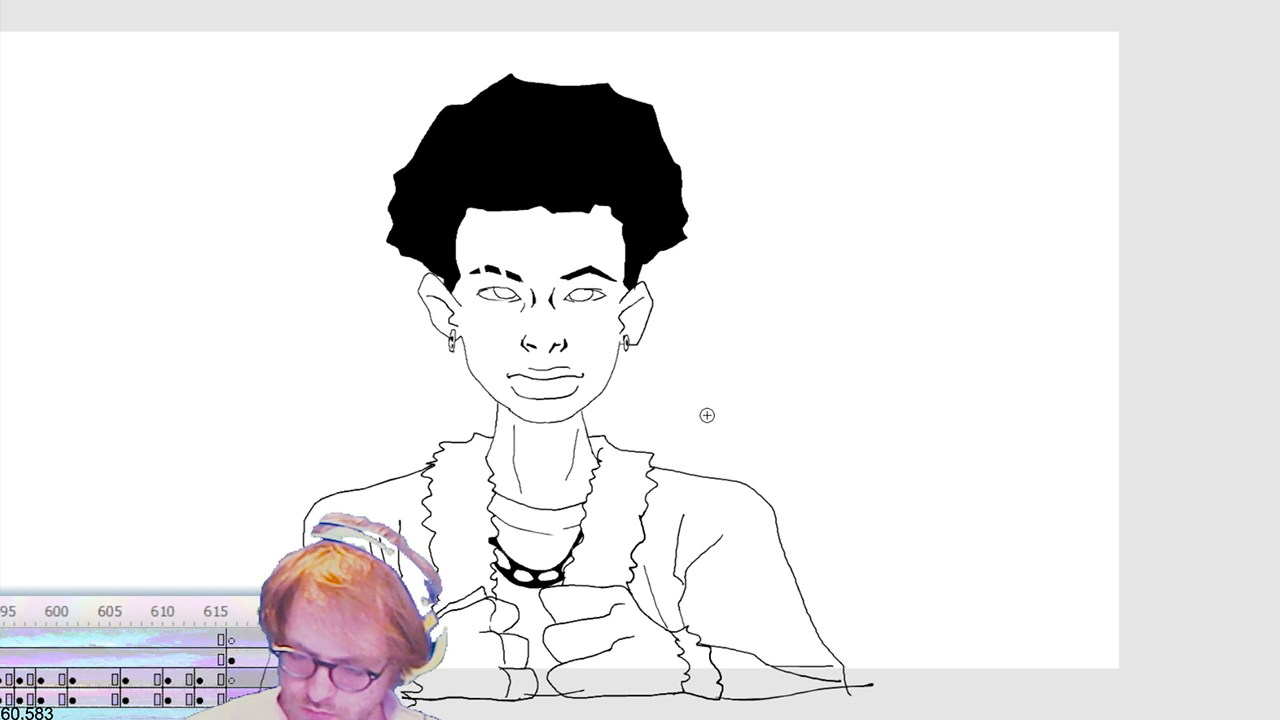
{"action": "key", "text": "period"}
{"action": "key", "text": "period"}
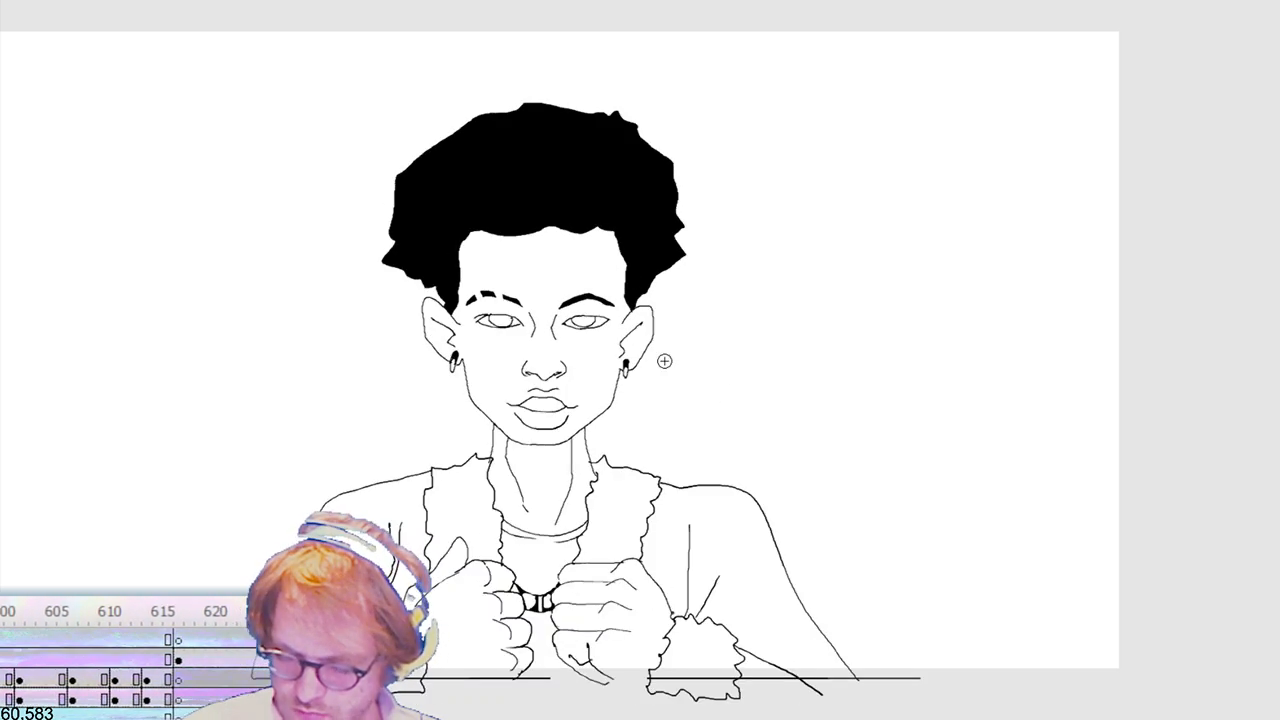
{"action": "key", "text": "period"}
{"action": "key", "text": "period"}
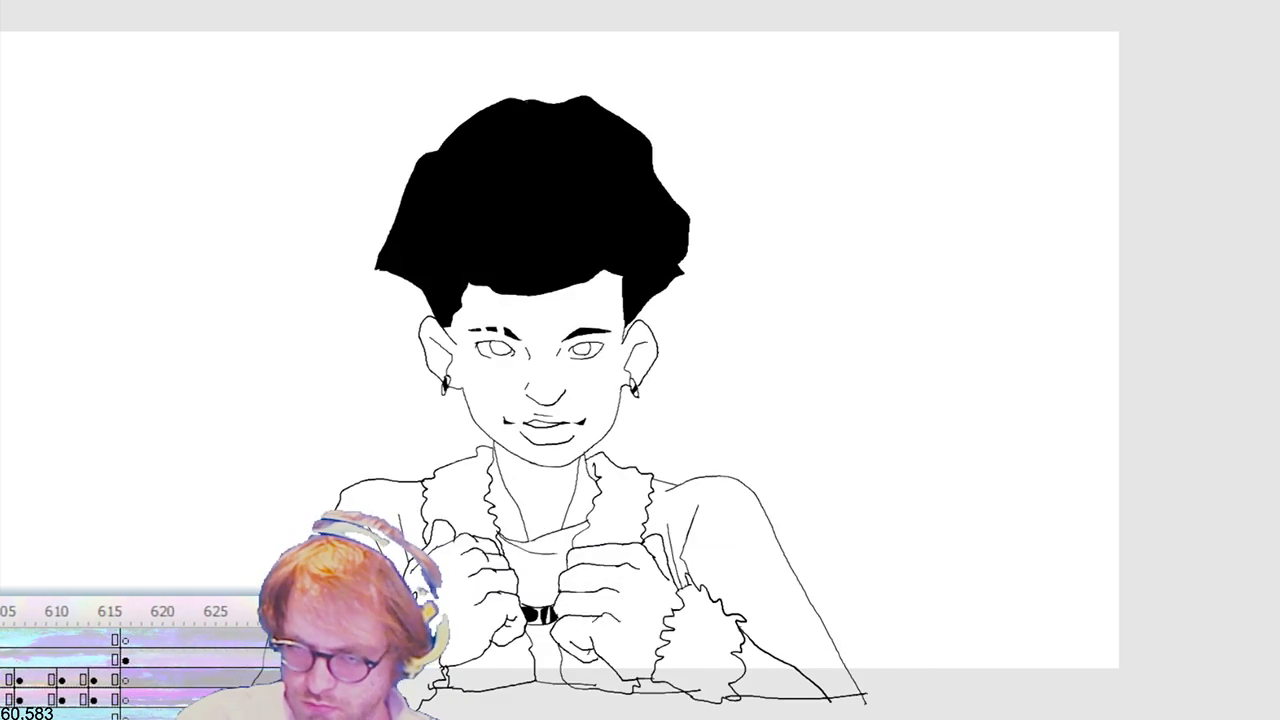
{"action": "key", "text": "period"}
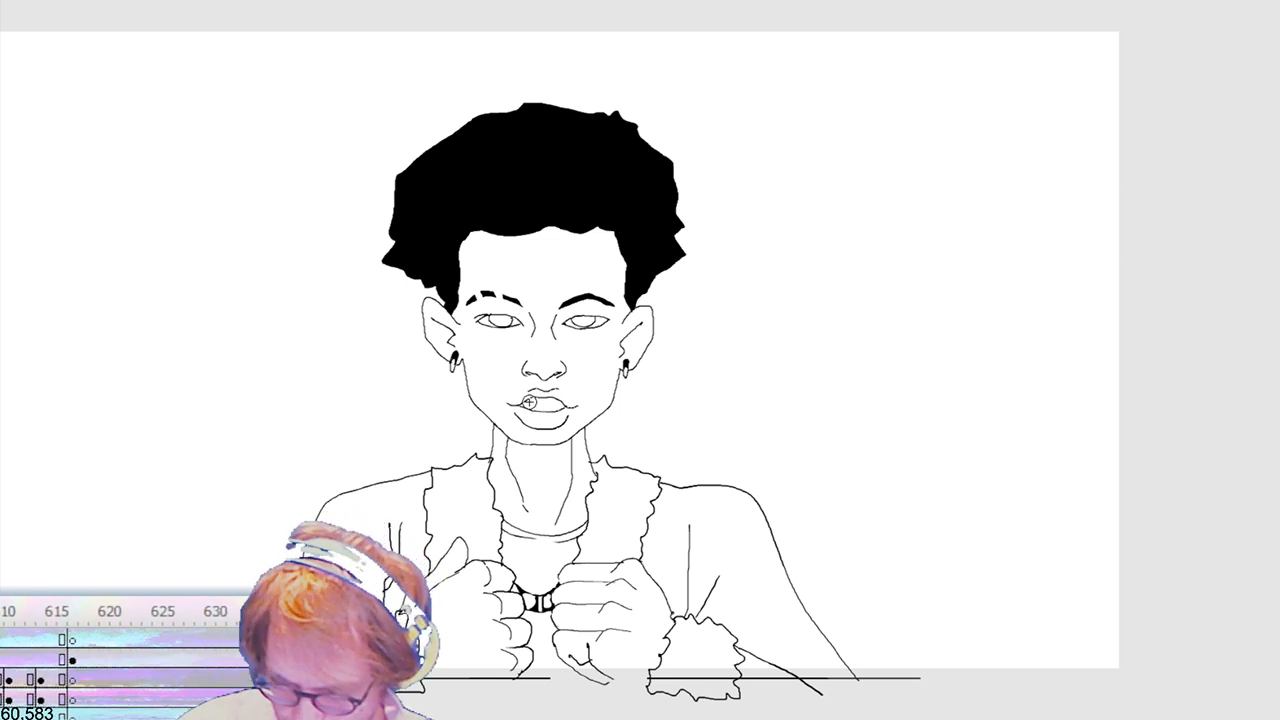
Step: Draw upper teeth in the mouth of the upright raised-fists pose and fill the mouth opening solid black around them
{"action": "key", "text": "period"}
{"action": "key", "text": "period"}
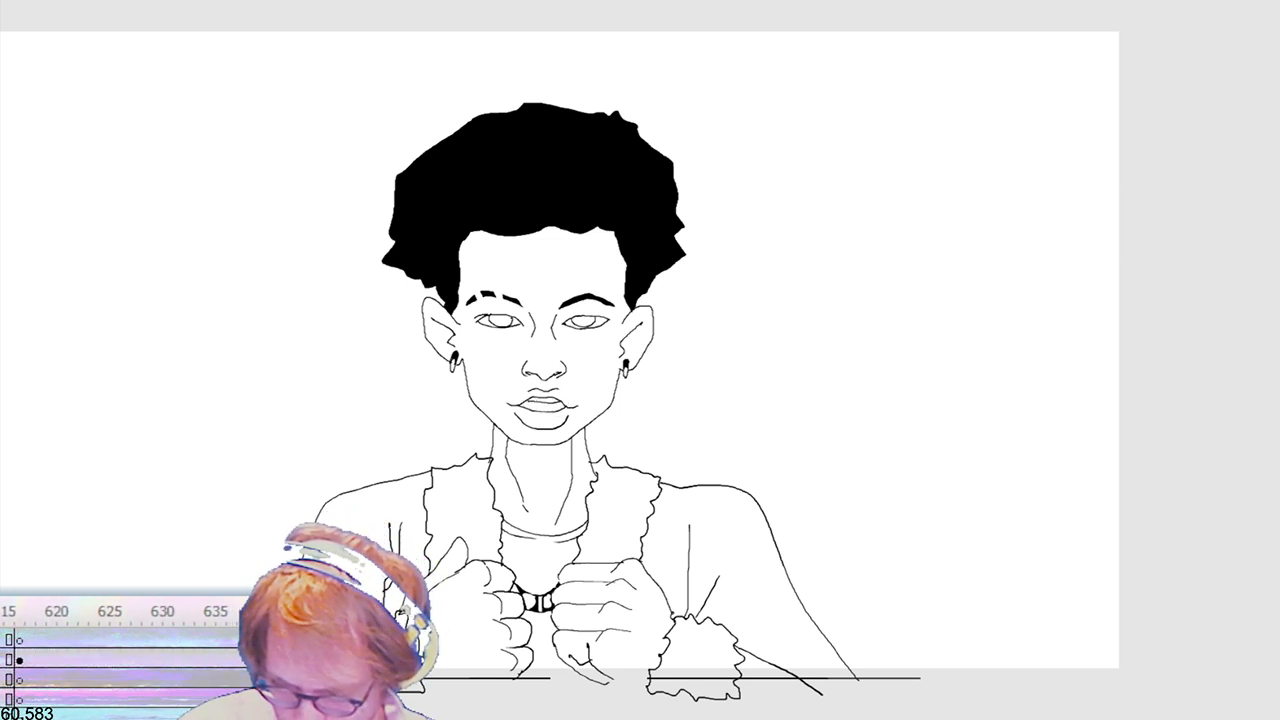
{"action": "left_click", "coordinate": [540, 401]}
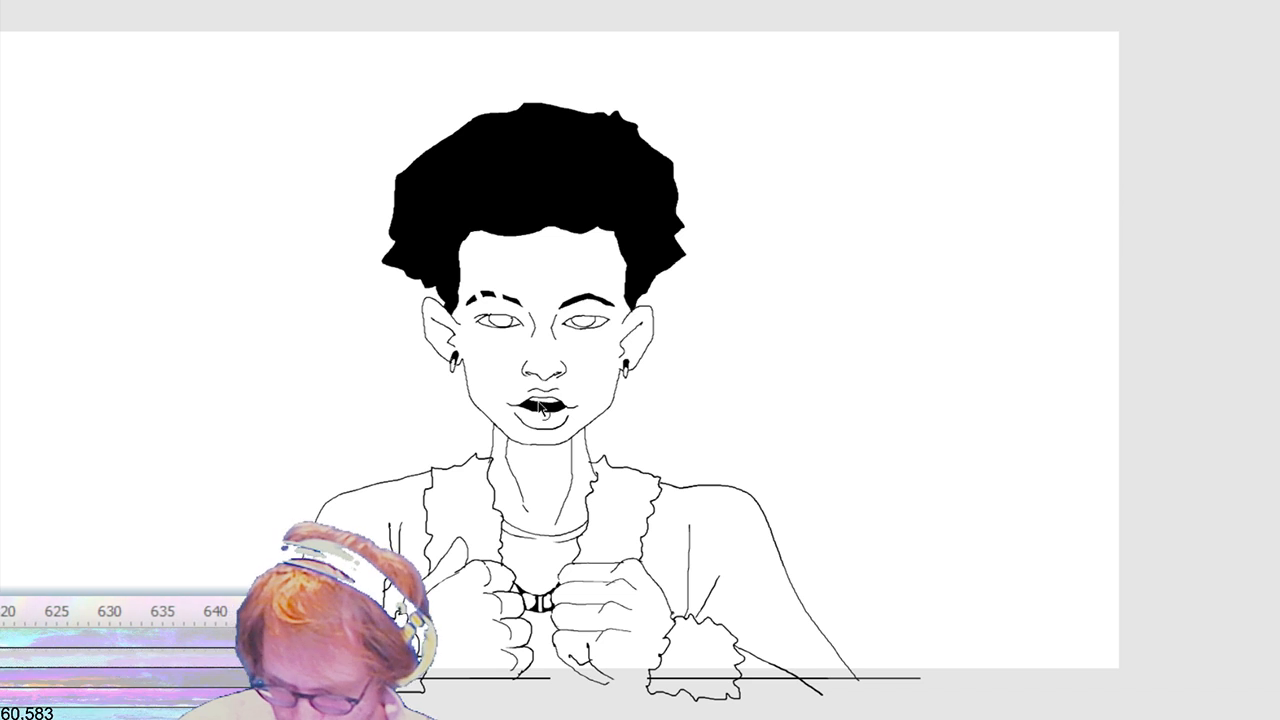
{"action": "left_click", "coordinate": [537, 405]}
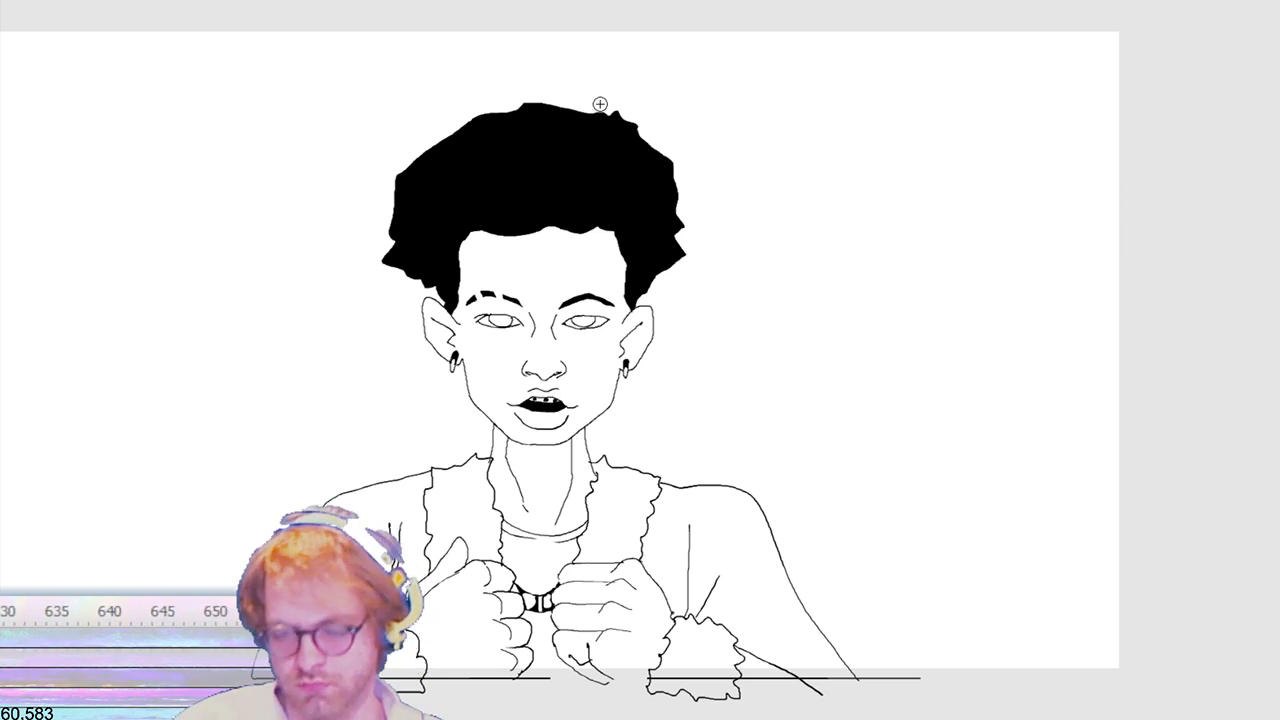
Step: Draw teeth in the slightly open mouth of the head-lowered raised-fists pose and fill the gaps around them solid black
{"action": "key", "text": "period"}
{"action": "key", "text": "period"}
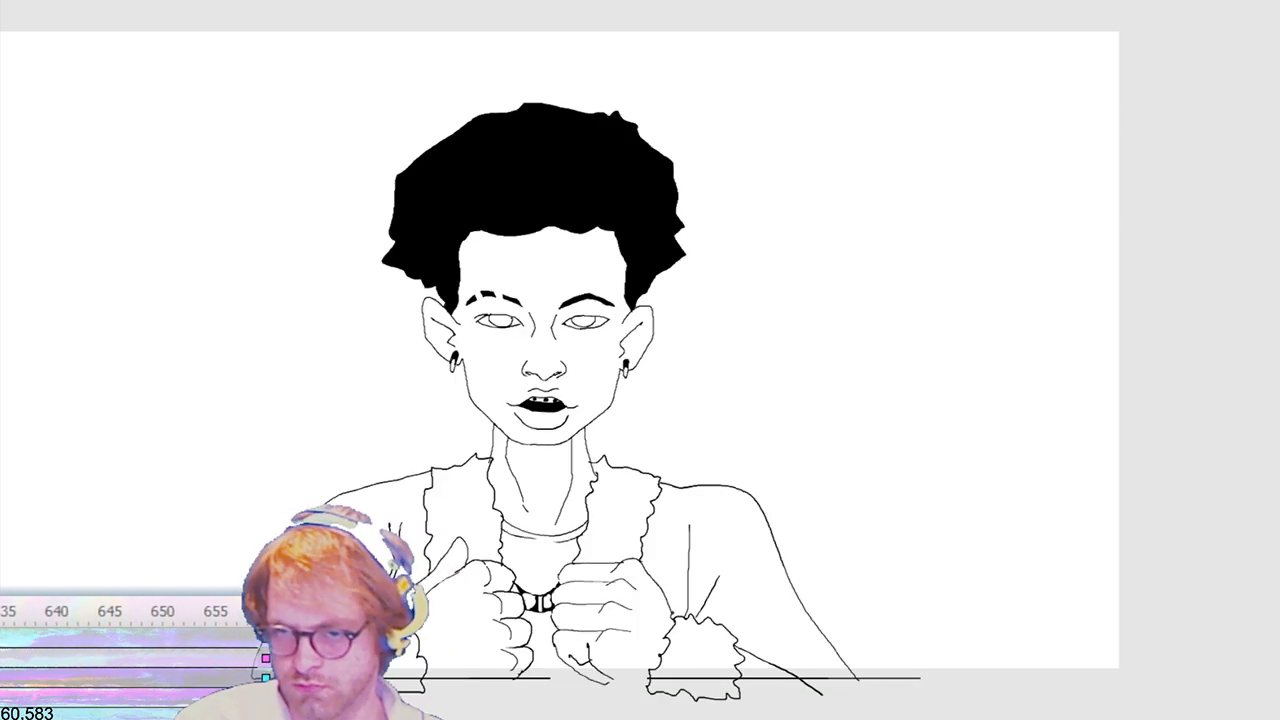
{"action": "key", "text": "period"}
{"action": "key", "text": "period"}
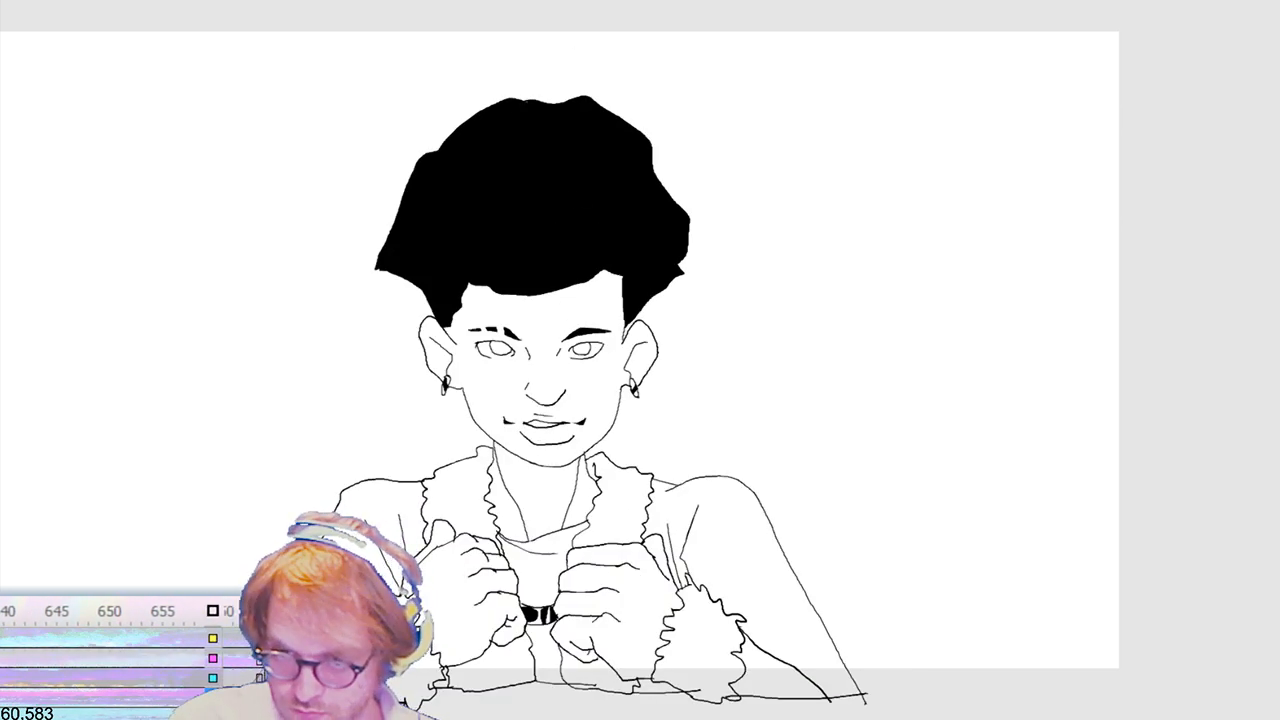
{"action": "key", "text": "period"}
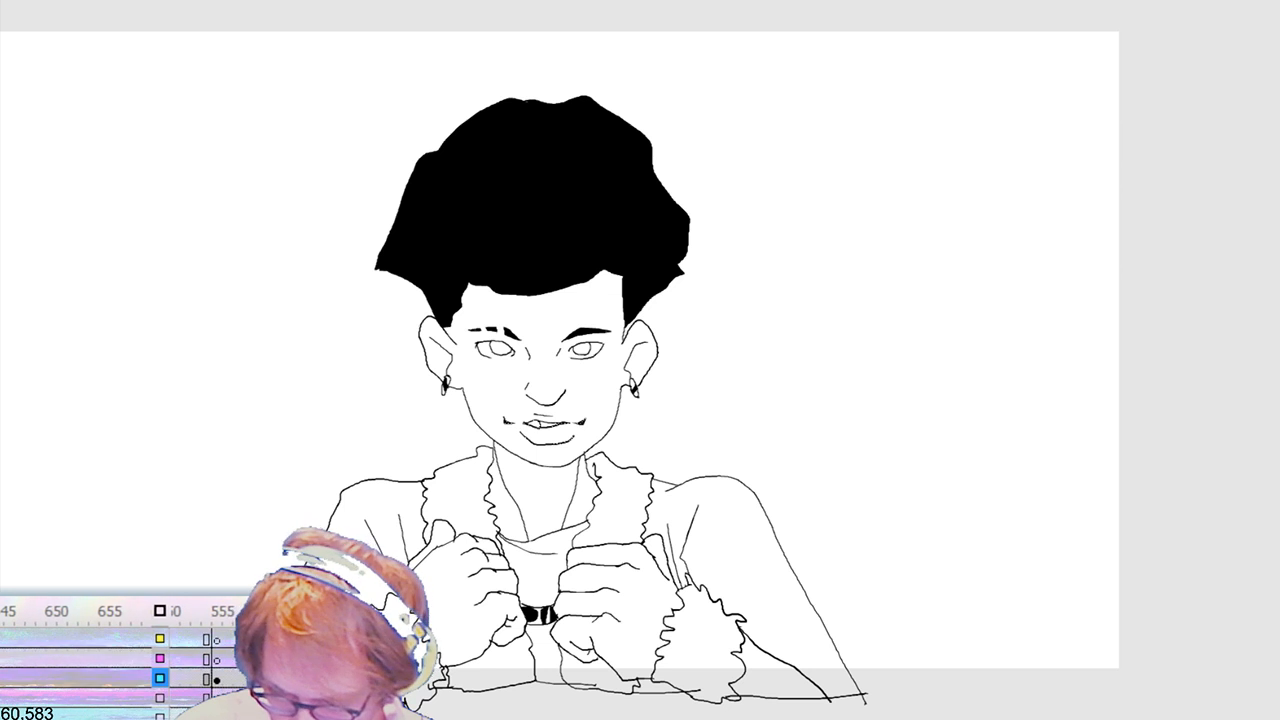
{"action": "key", "text": "period"}
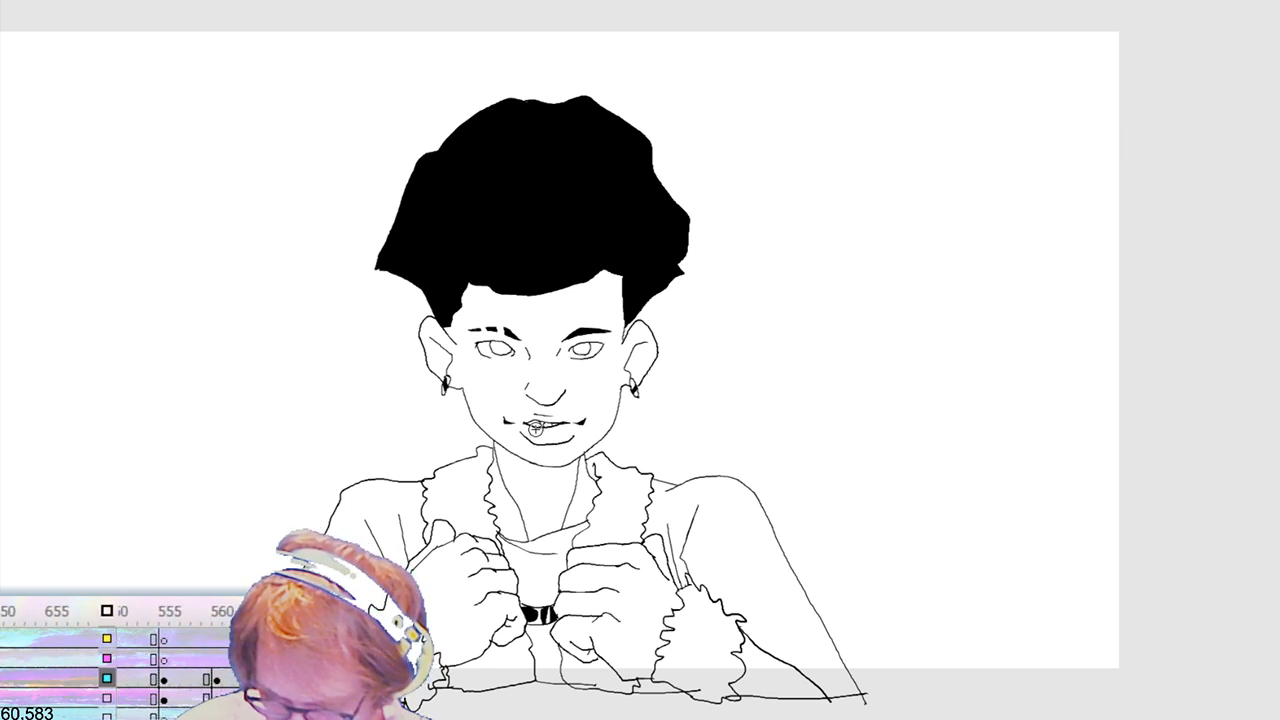
{"action": "key", "text": "period"}
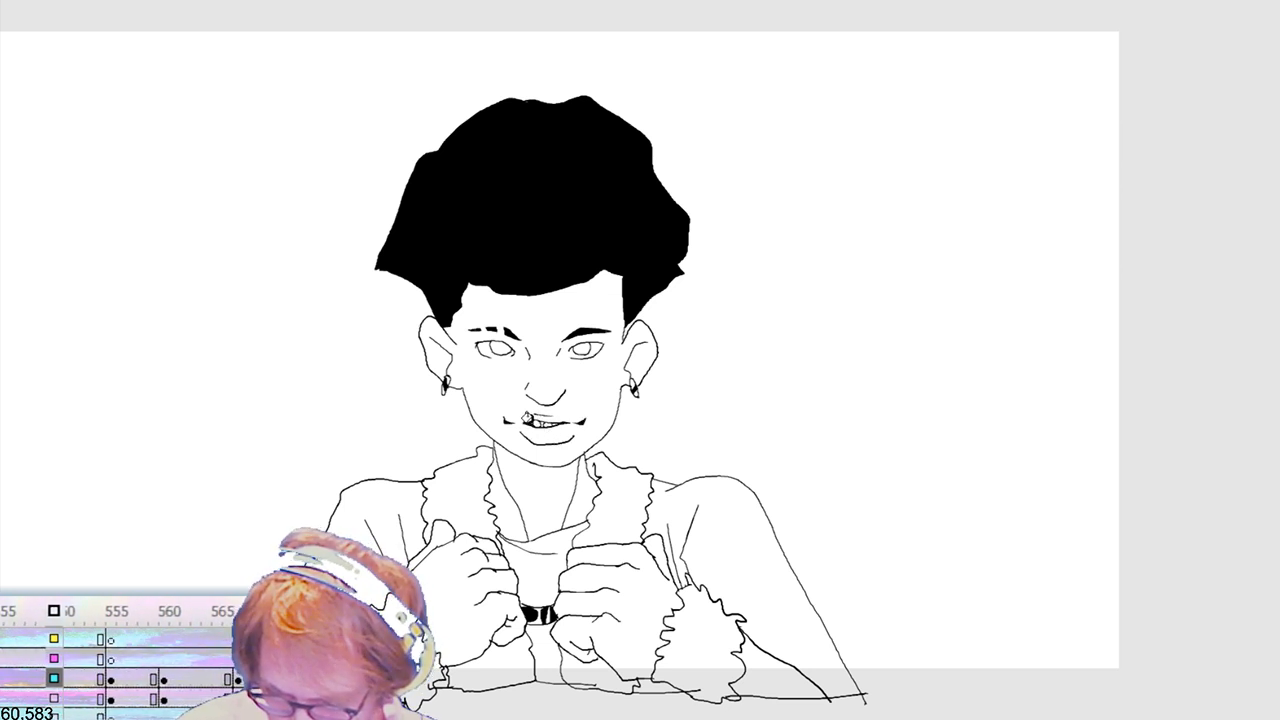
{"action": "key", "text": "period"}
{"action": "key", "text": "period"}
{"action": "key", "text": "period"}
{"action": "key", "text": "period"}
{"action": "key", "text": "period"}
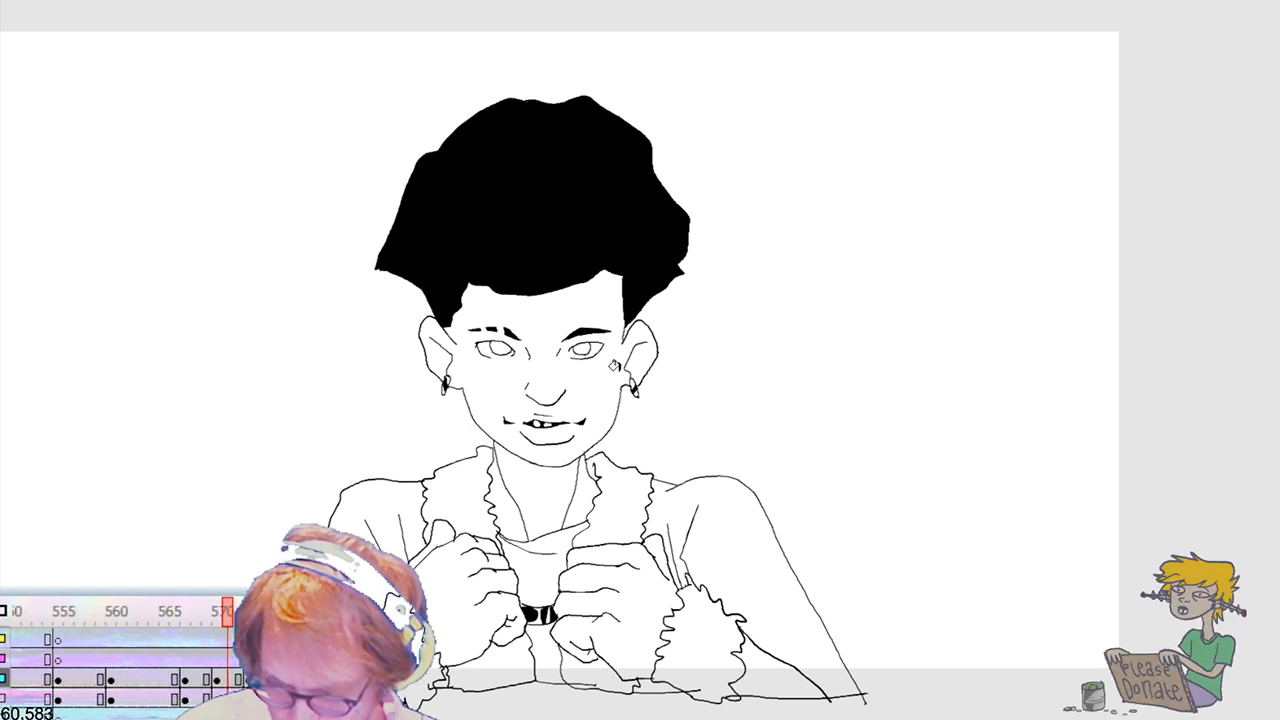
Step: Draw upper teeth along the top of the black wide-open mouth in the head-lowered raised-fists pose
{"action": "key", "text": "period"}
{"action": "key", "text": "period"}
{"action": "key", "text": "period"}
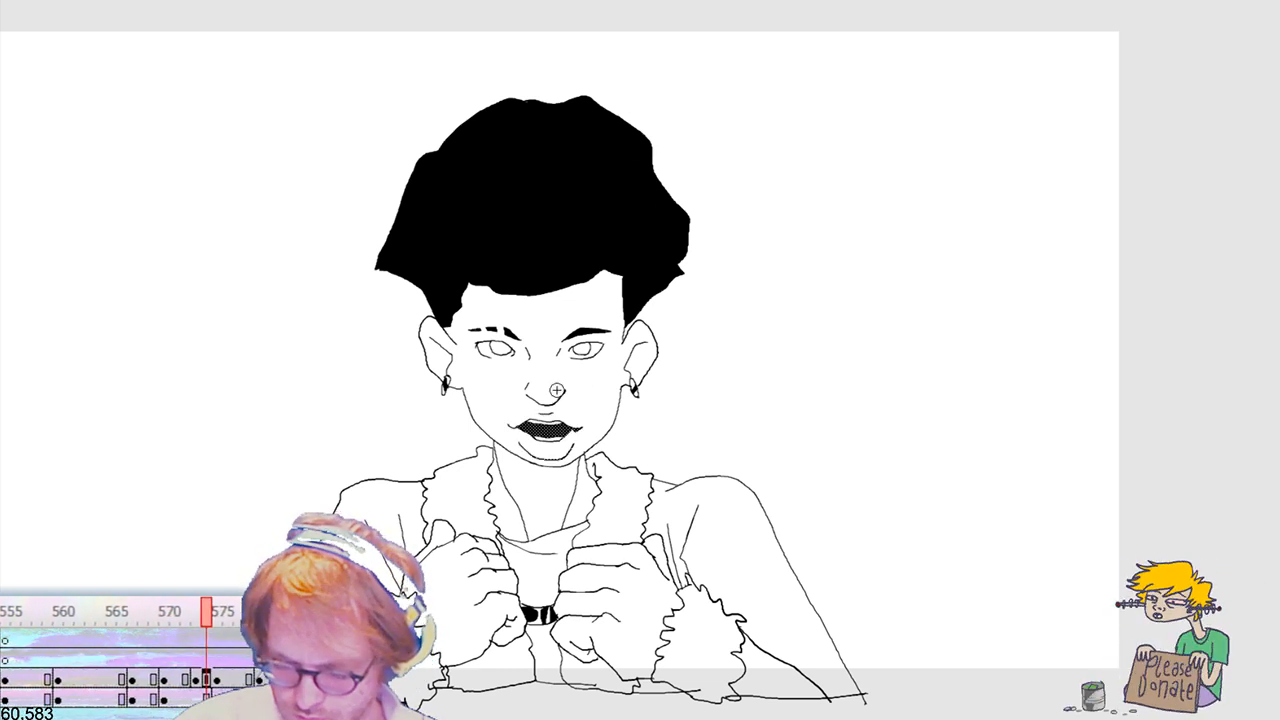
{"action": "key", "text": "period"}
{"action": "key", "text": "period"}
{"action": "key", "text": "period"}
{"action": "key", "text": "period"}
{"action": "key", "text": "period"}
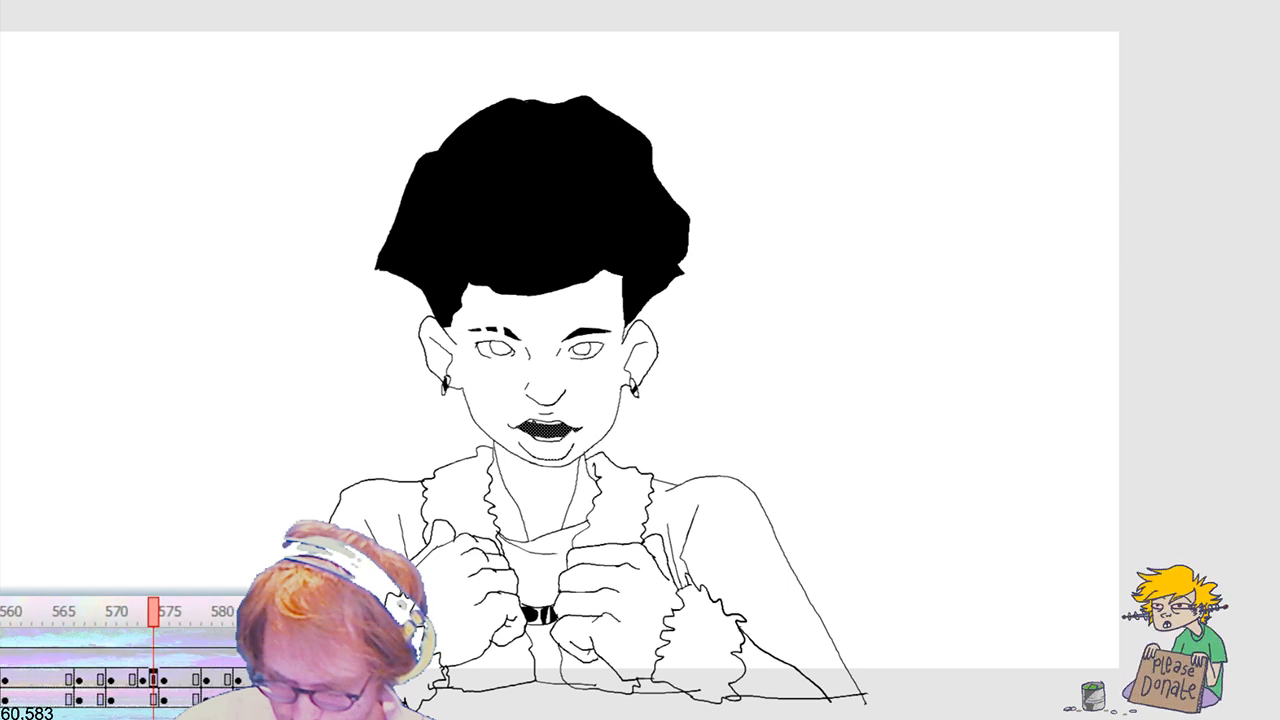
{"action": "left_click_drag", "start_coordinate": [518, 428], "coordinate": [544, 424]}
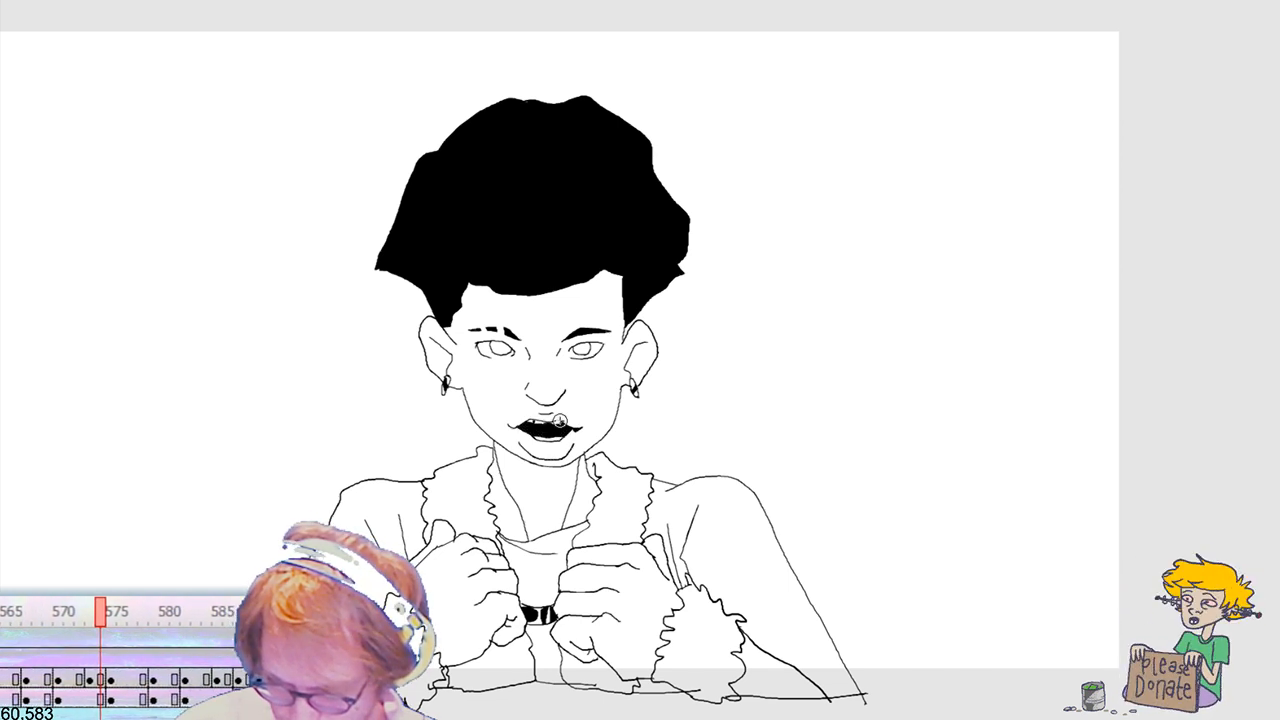
{"action": "key", "text": "comma"}
{"action": "key", "text": "period"}
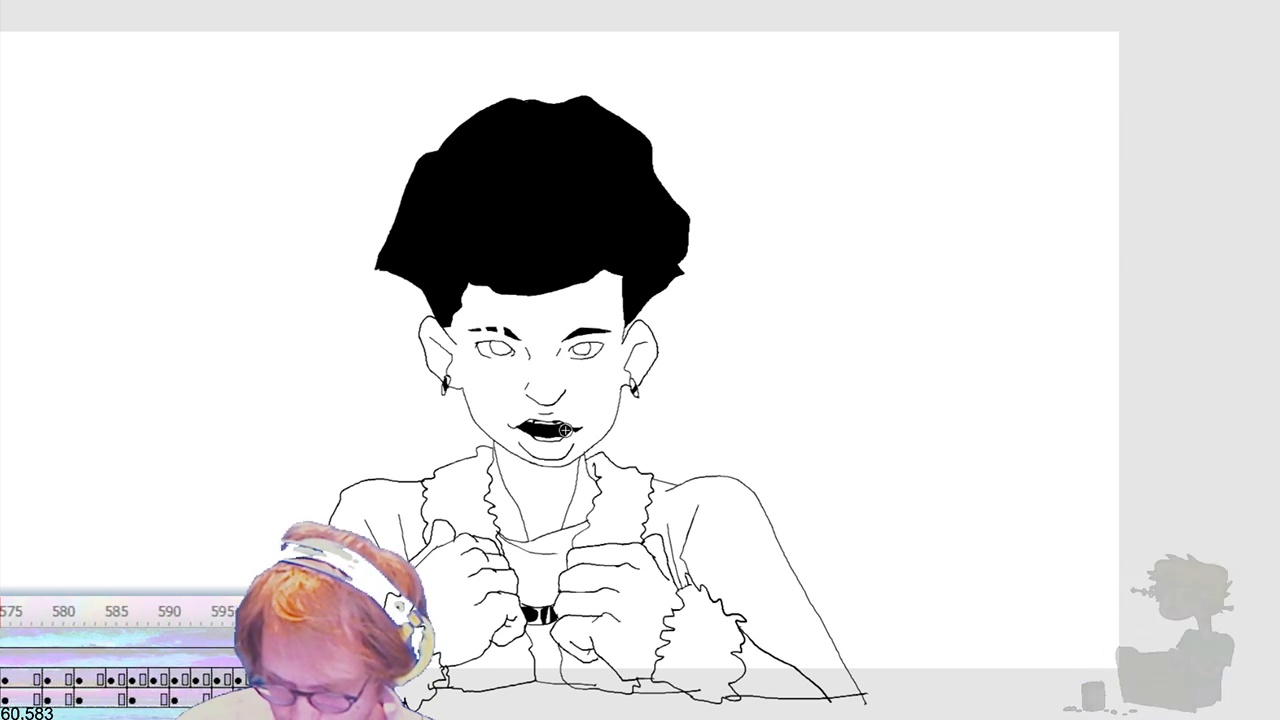
Step: Fill the gaps around the teeth solid black in the lopsided mouth of the smirking raised-fists pose
{"action": "key", "text": "period"}
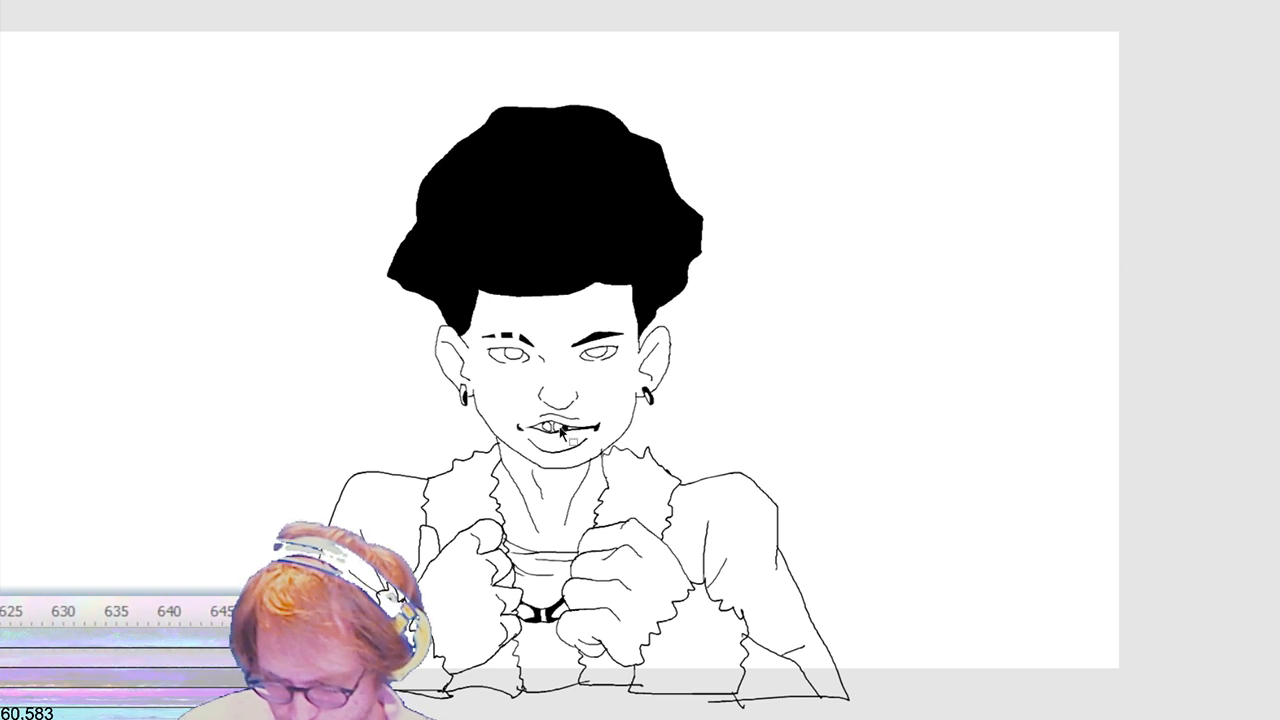
{"action": "mouse_move", "coordinate": [560, 430]}
{"action": "left_mouse_down"}
{"action": "mouse_move", "coordinate": [545, 422]}
{"action": "mouse_move", "coordinate": [568, 420]}
{"action": "left_mouse_up"}
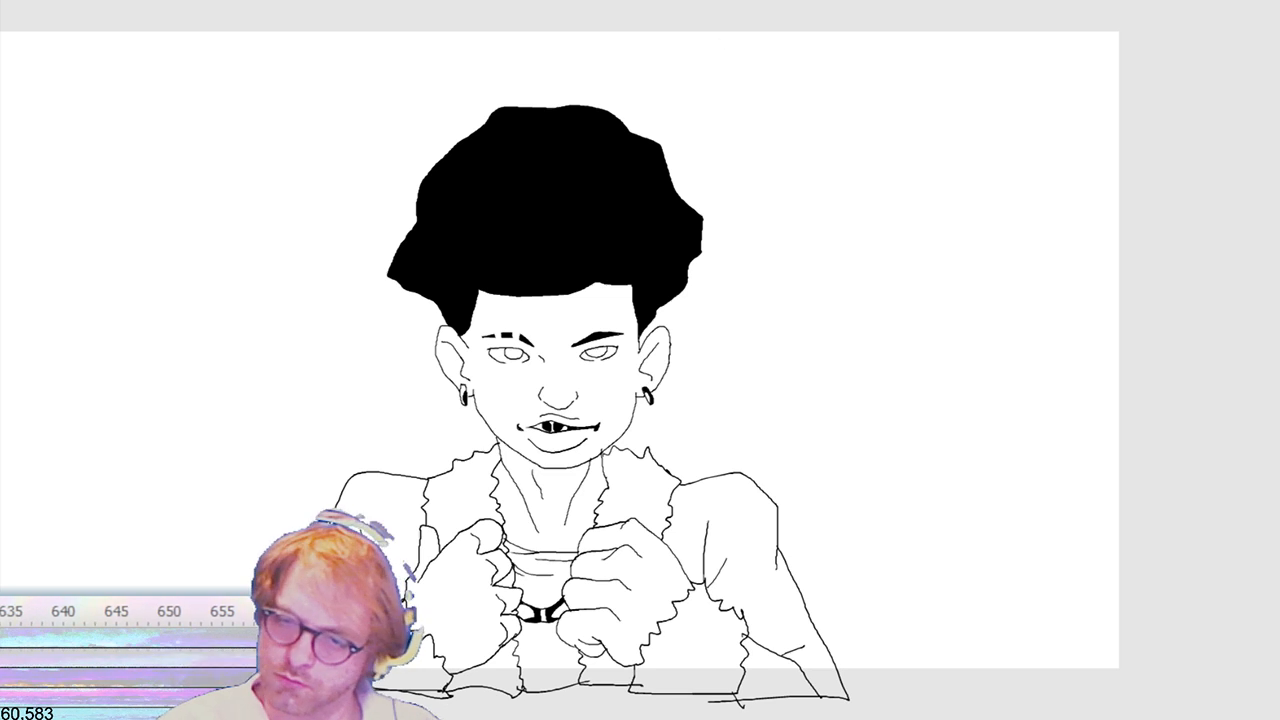
{"action": "key", "text": "space"}
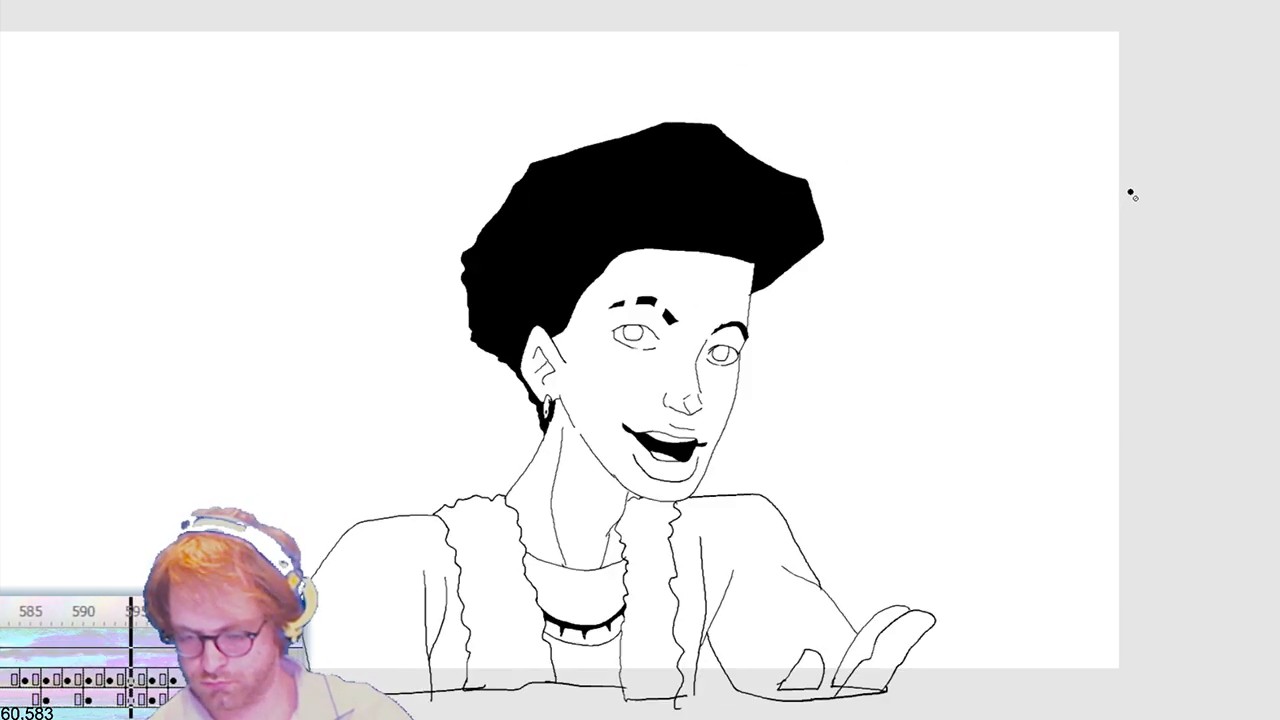
Step: Draw upper teeth over the black mouth fill of the three-quarter laughing pose with the open hand
{"action": "key", "text": "space"}
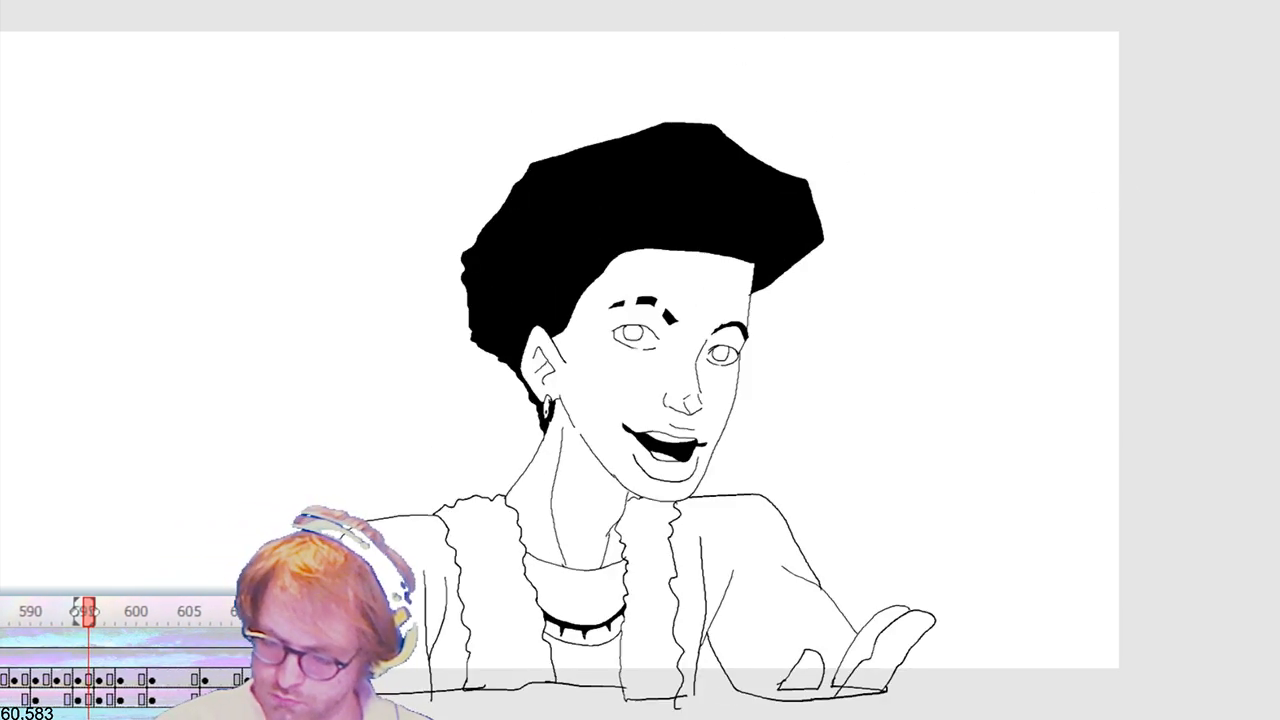
{"action": "left_click_drag", "start_coordinate": [610, 442], "coordinate": [668, 466]}
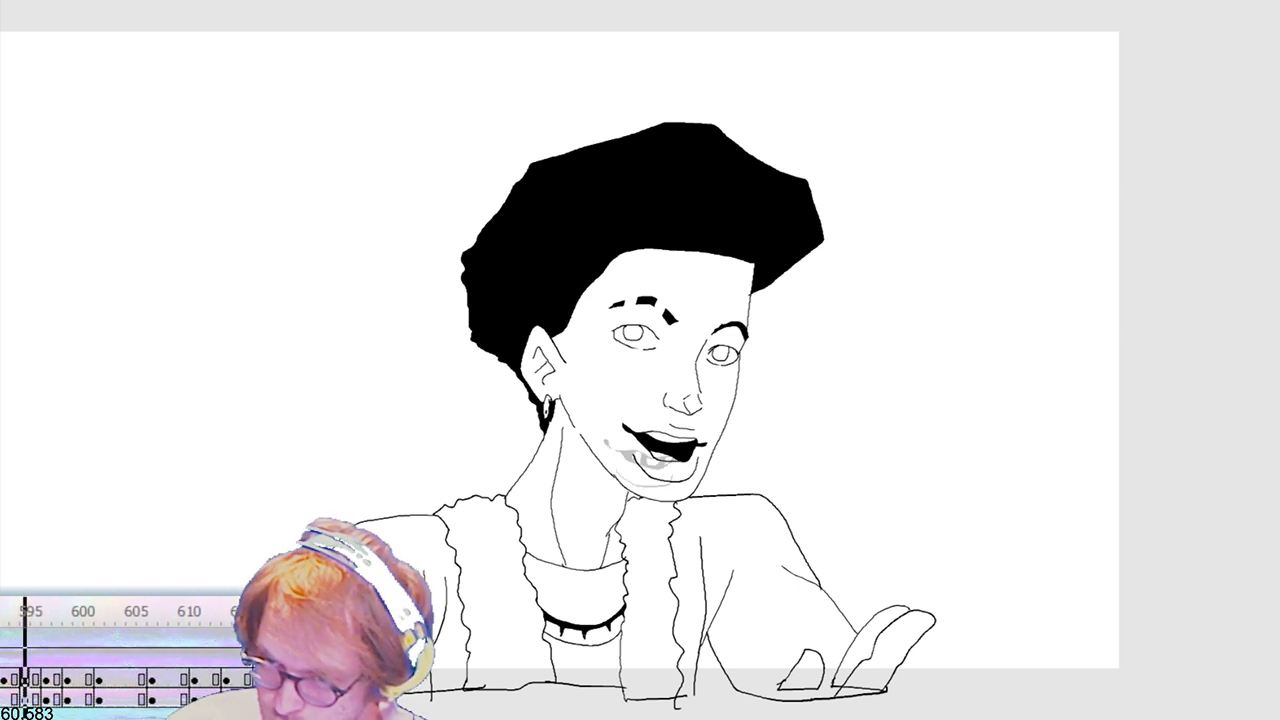
{"action": "left_click", "coordinate": [688, 427]}
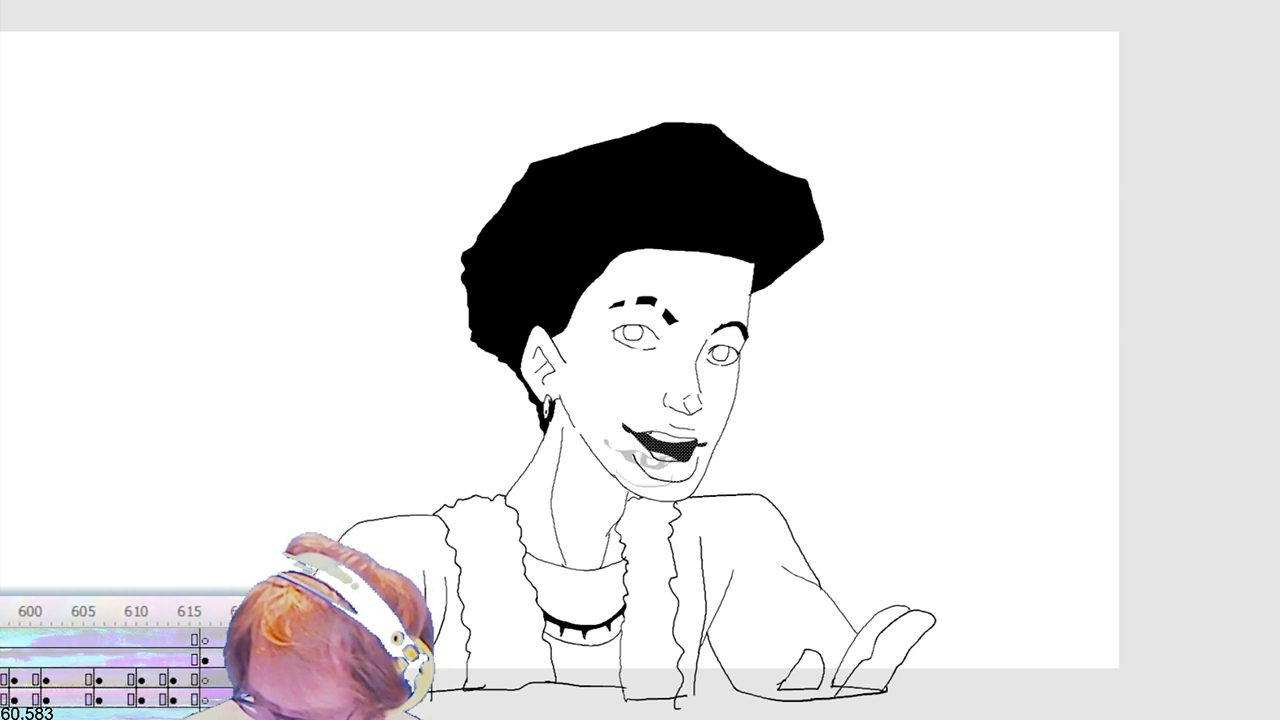
{"action": "left_click", "coordinate": [662, 432]}
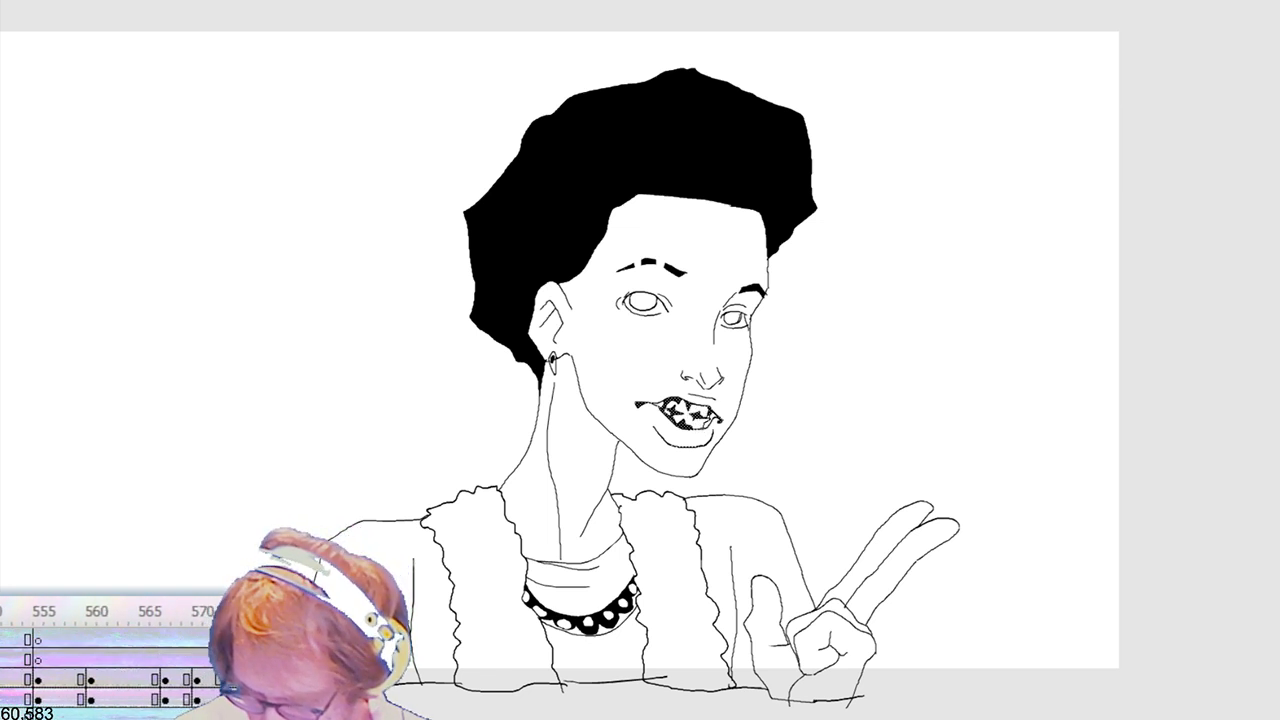
Step: Fill the gaps around the teeth solid black in the mouths of the two poses holding up two fingers
{"action": "left_click", "coordinate": [668, 410]}
{"action": "left_click", "coordinate": [702, 416]}
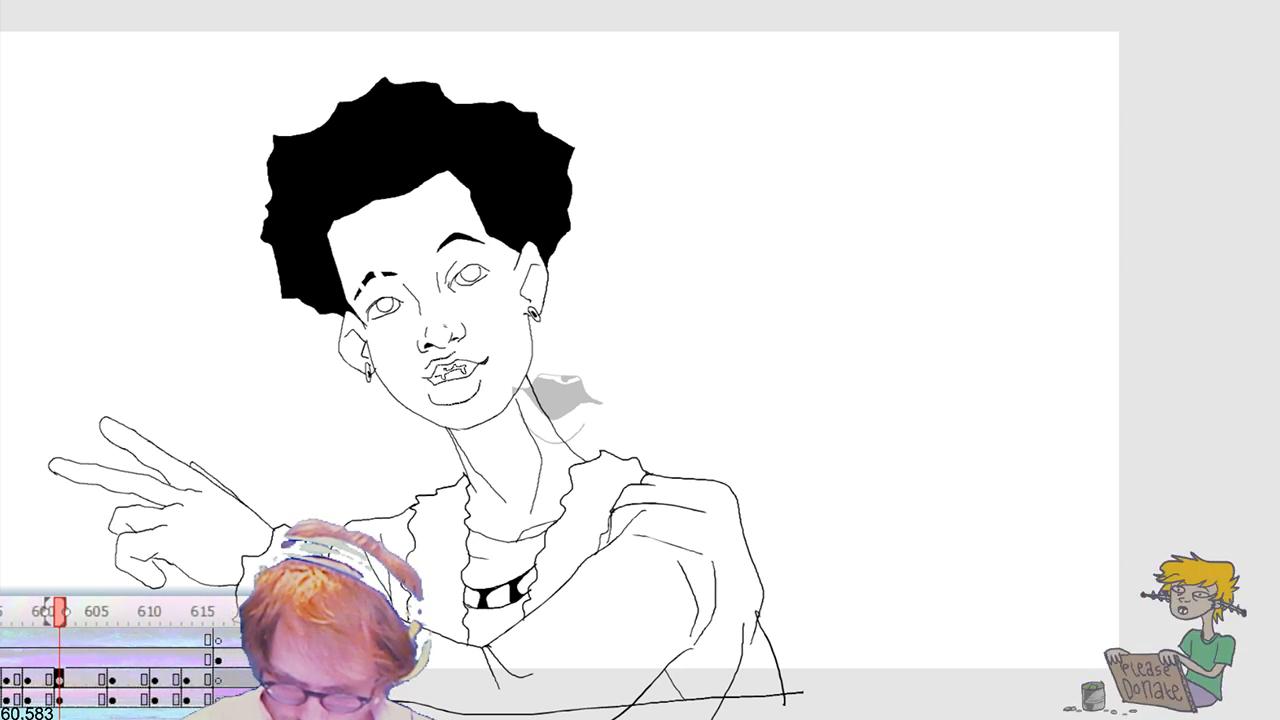
{"action": "mouse_move", "coordinate": [436, 366]}
{"action": "left_mouse_down"}
{"action": "mouse_move", "coordinate": [466, 370]}
{"action": "mouse_move", "coordinate": [438, 377]}
{"action": "left_mouse_up"}
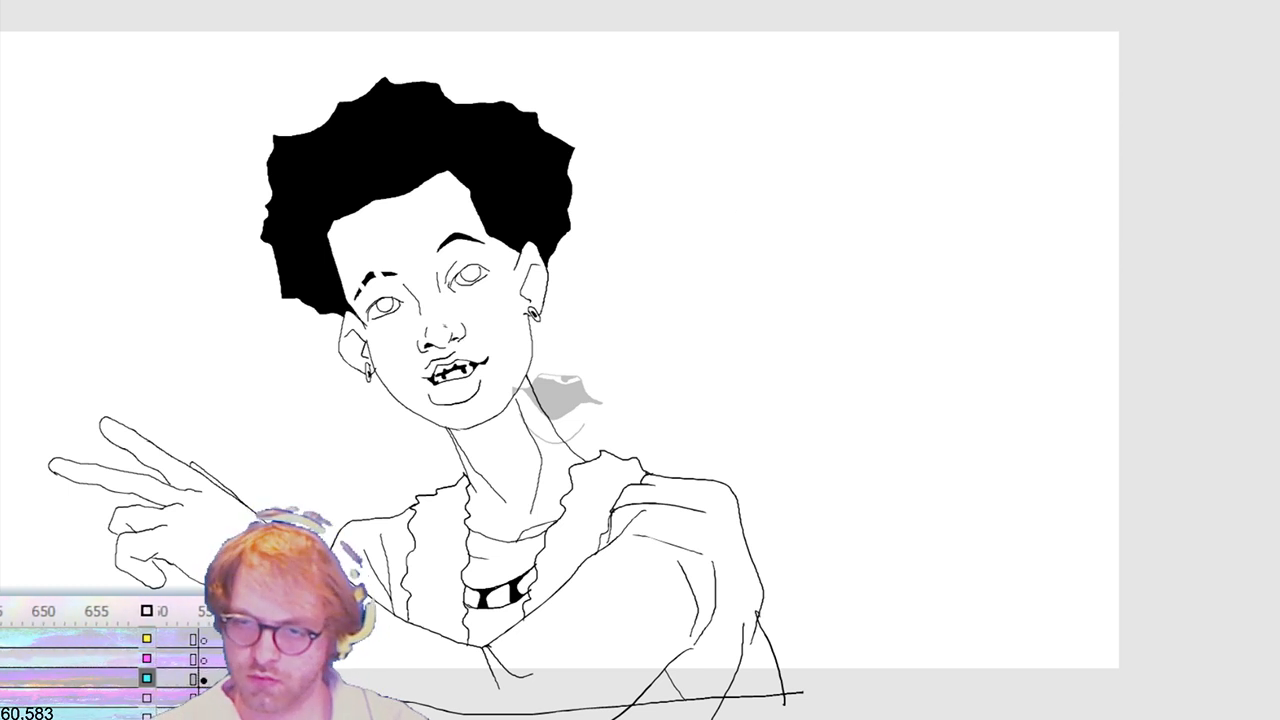
Step: Draw upper teeth in the black wide-open mouth of the tilted-head pose with two fingers extended
{"action": "key", "text": "period"}
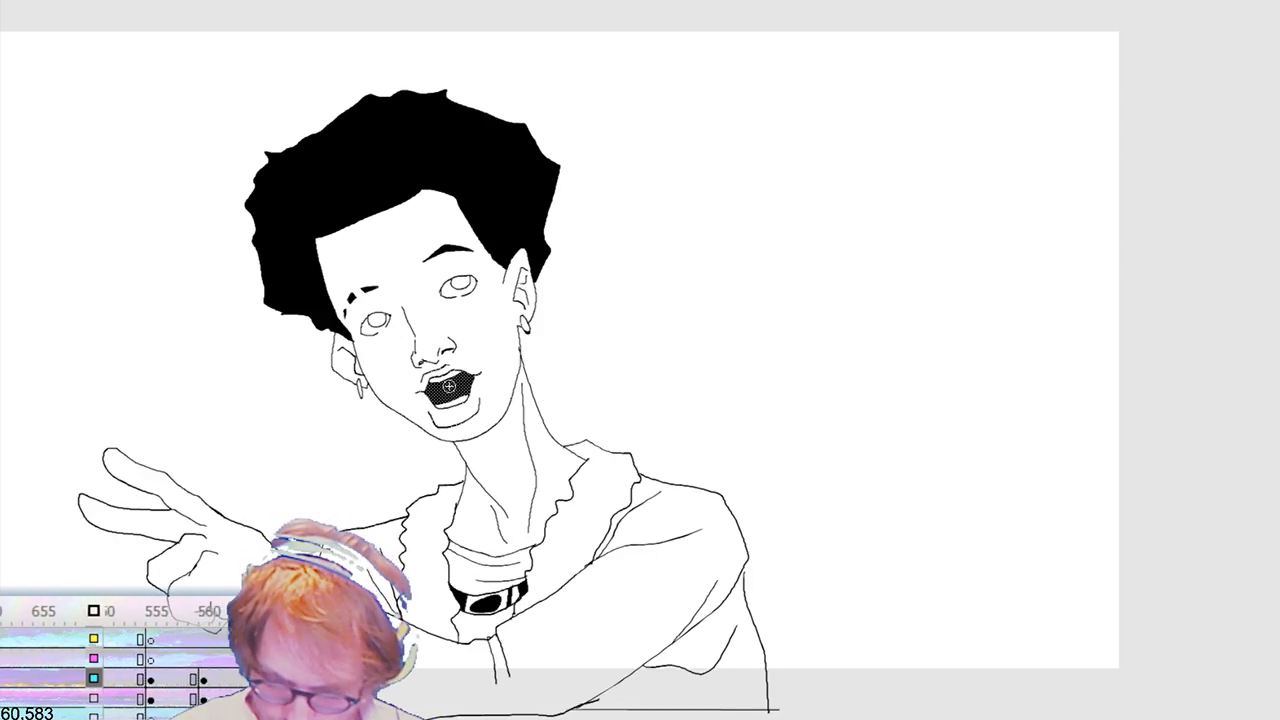
{"action": "key", "text": "period"}
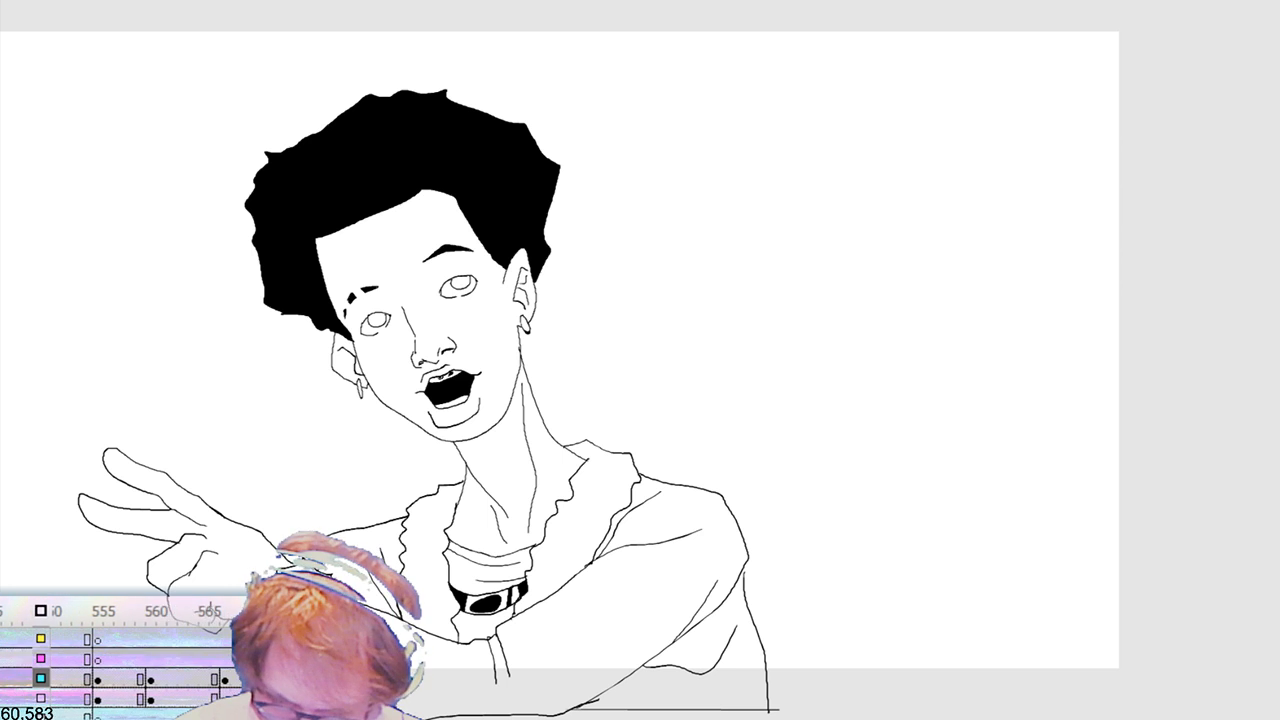
{"action": "key", "text": "period"}
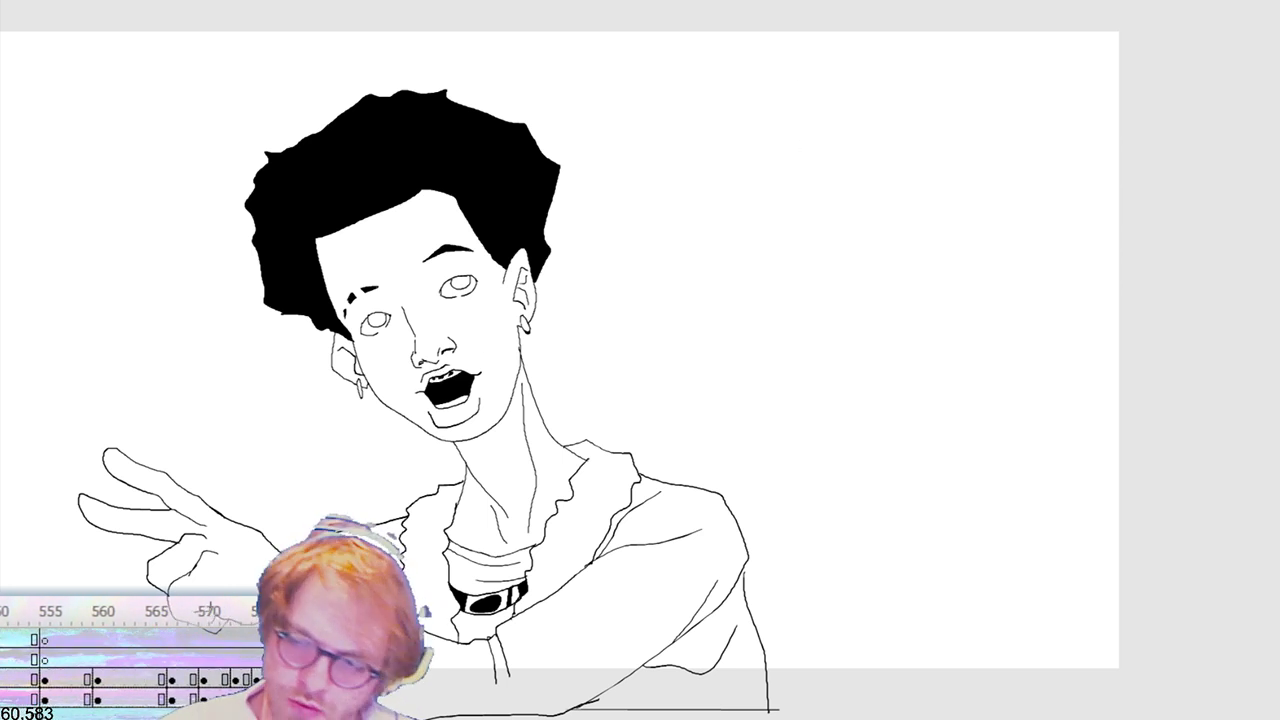
Step: Draw teeth in the narrow smile of the tilted-head pose and fill the gaps around them solid black
{"action": "key", "text": "period"}
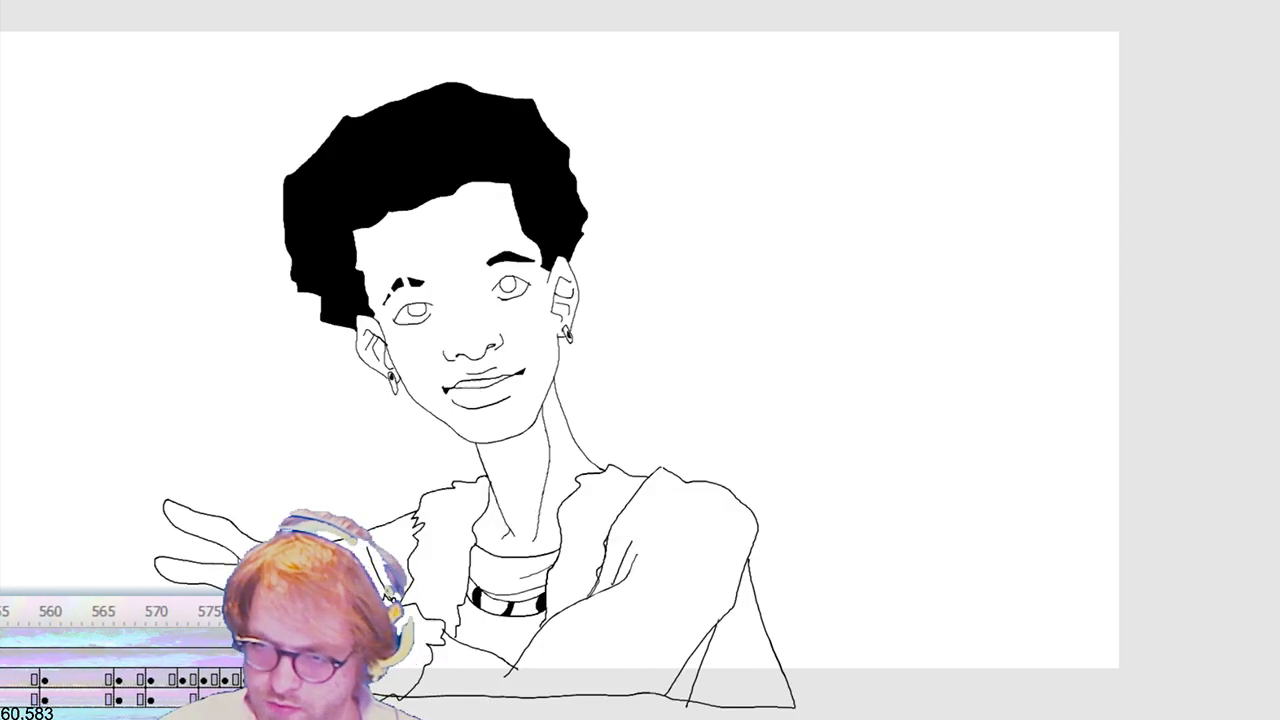
{"action": "key", "text": "period"}
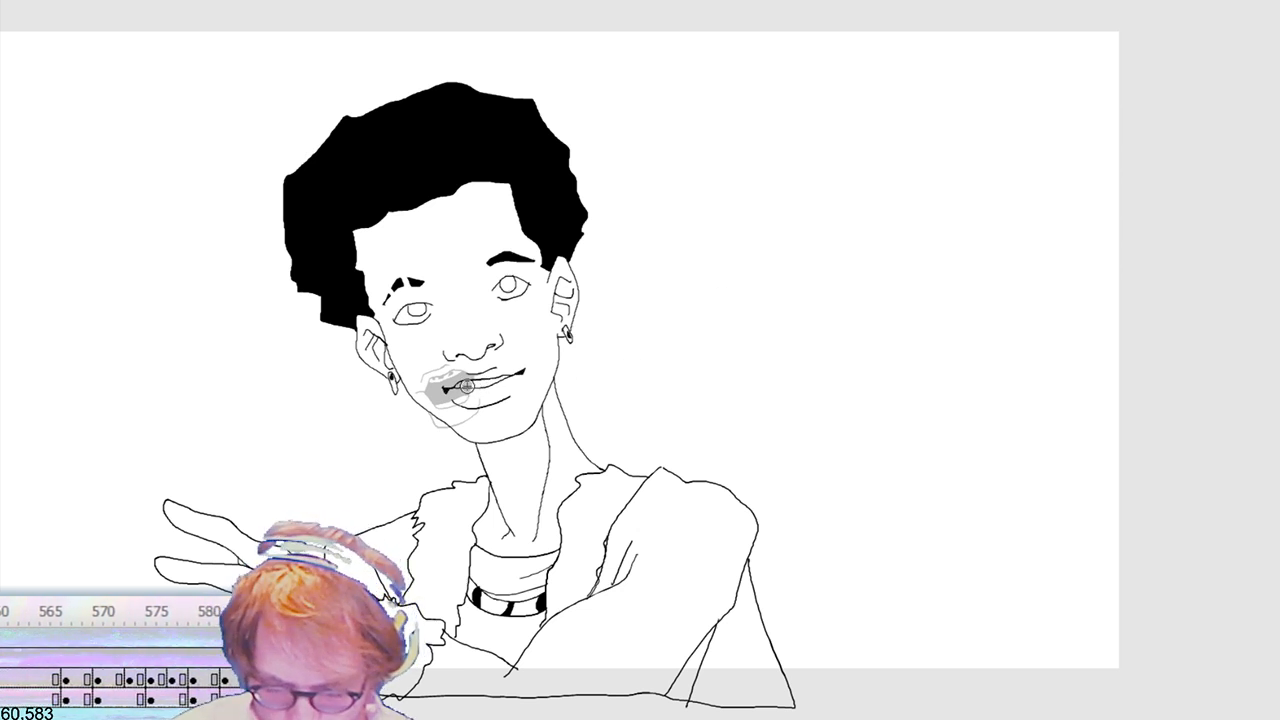
{"action": "key", "text": "period"}
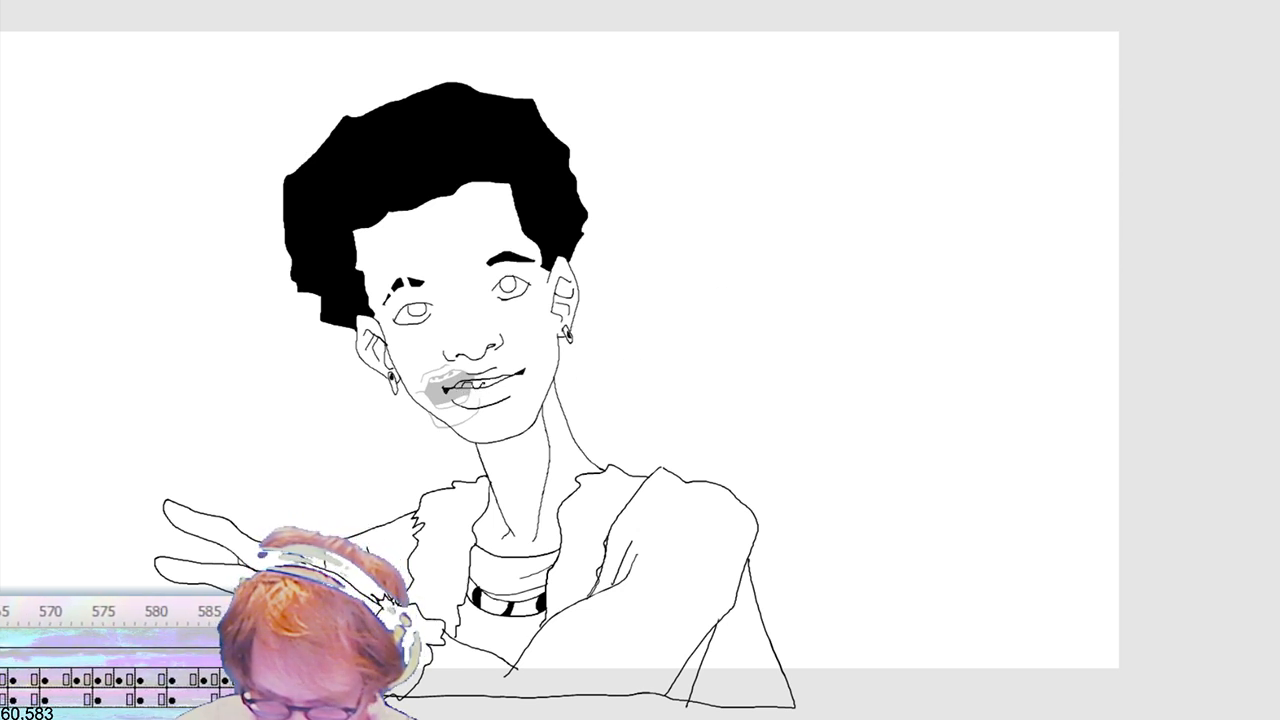
{"action": "key", "text": "period"}
{"action": "key", "text": "period"}
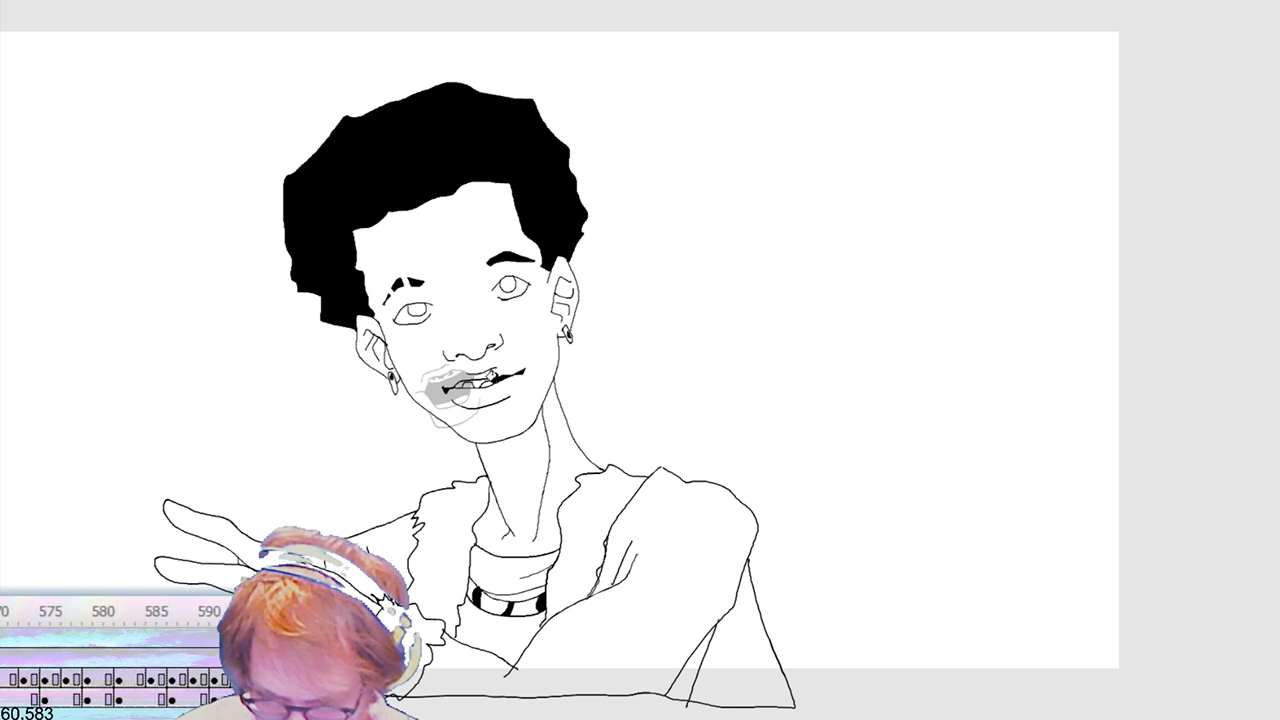
{"action": "key", "text": "period"}
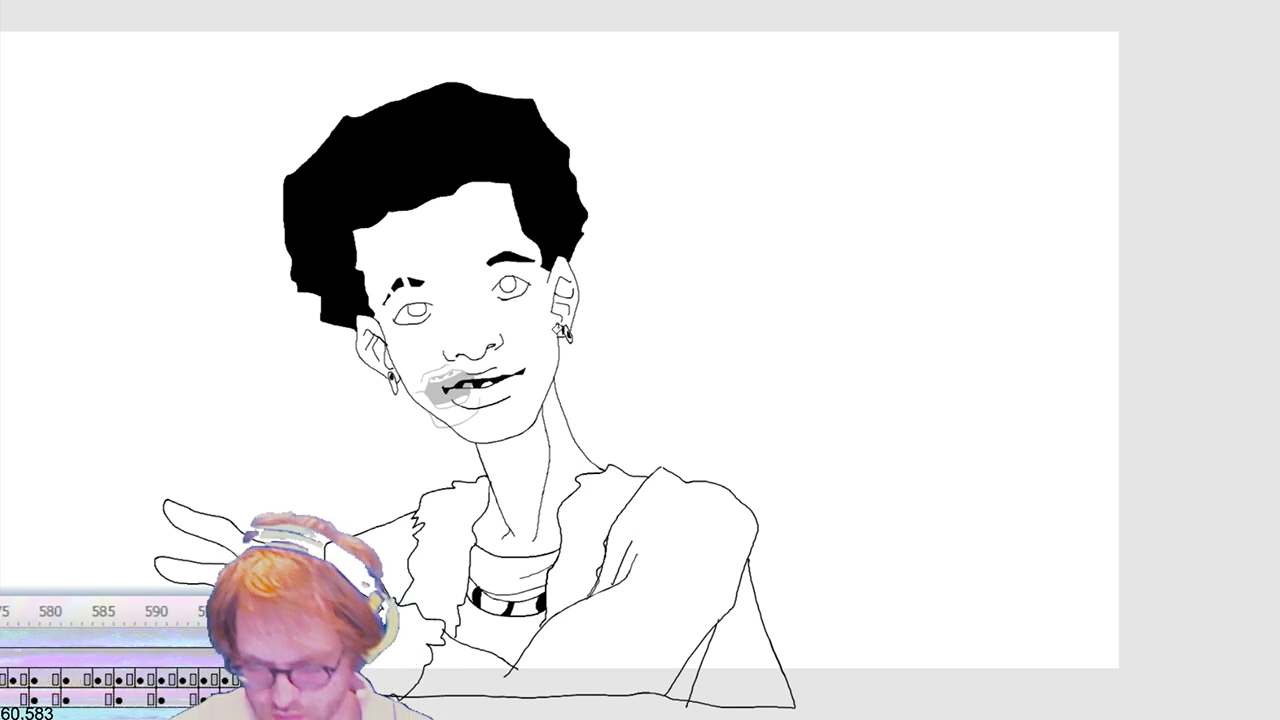
Step: Draw upper and lower teeth inside the parted lips of the front-facing smiling pose
{"action": "key", "text": "period"}
{"action": "key", "text": "period"}
{"action": "key", "text": "period"}
{"action": "key", "text": "period"}
{"action": "key", "text": "period"}
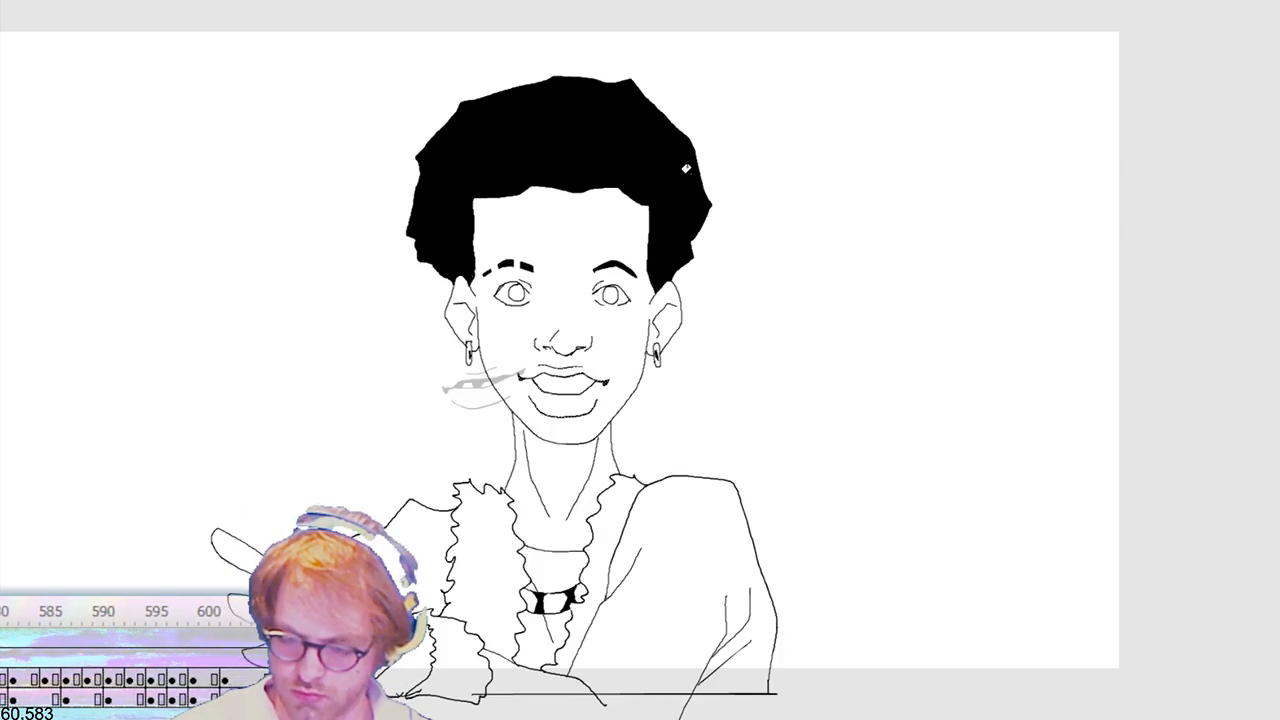
{"action": "key", "text": "period"}
{"action": "key", "text": "period"}
{"action": "key", "text": "period"}
{"action": "key", "text": "period"}
{"action": "key", "text": "period"}
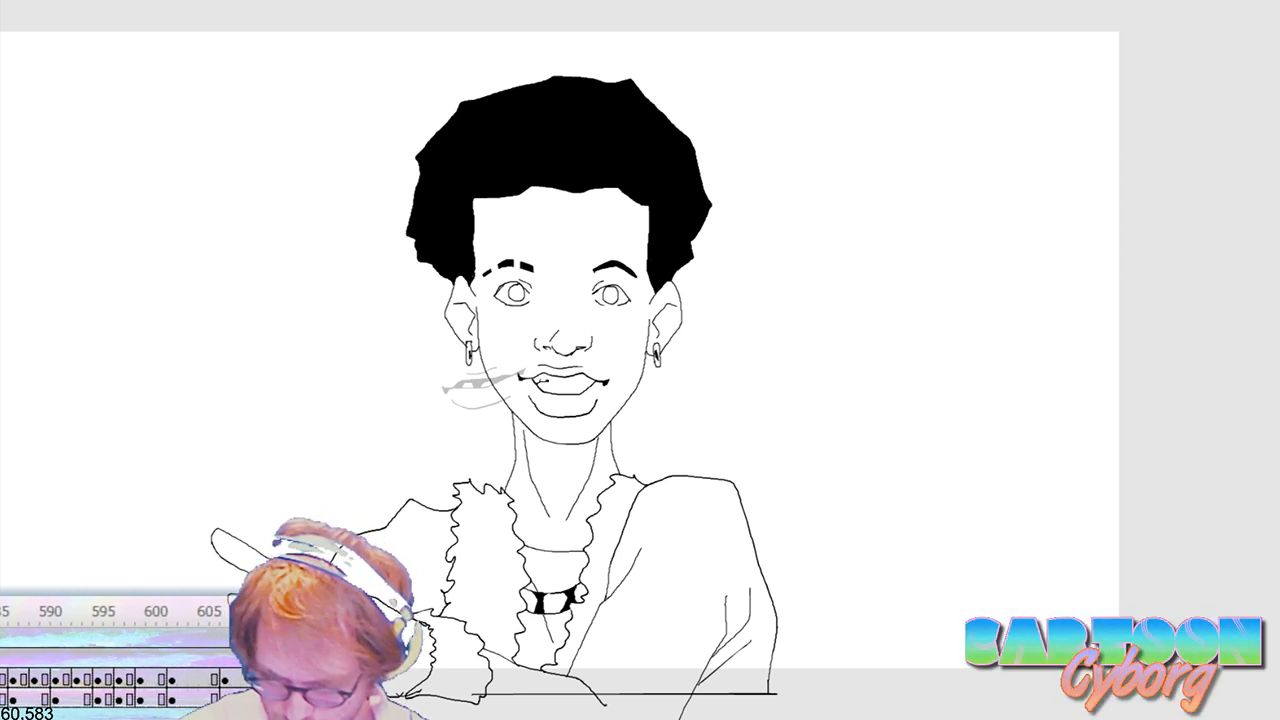
{"action": "key", "text": "period"}
{"action": "key", "text": "period"}
{"action": "key", "text": "period"}
{"action": "key", "text": "period"}
{"action": "key", "text": "period"}
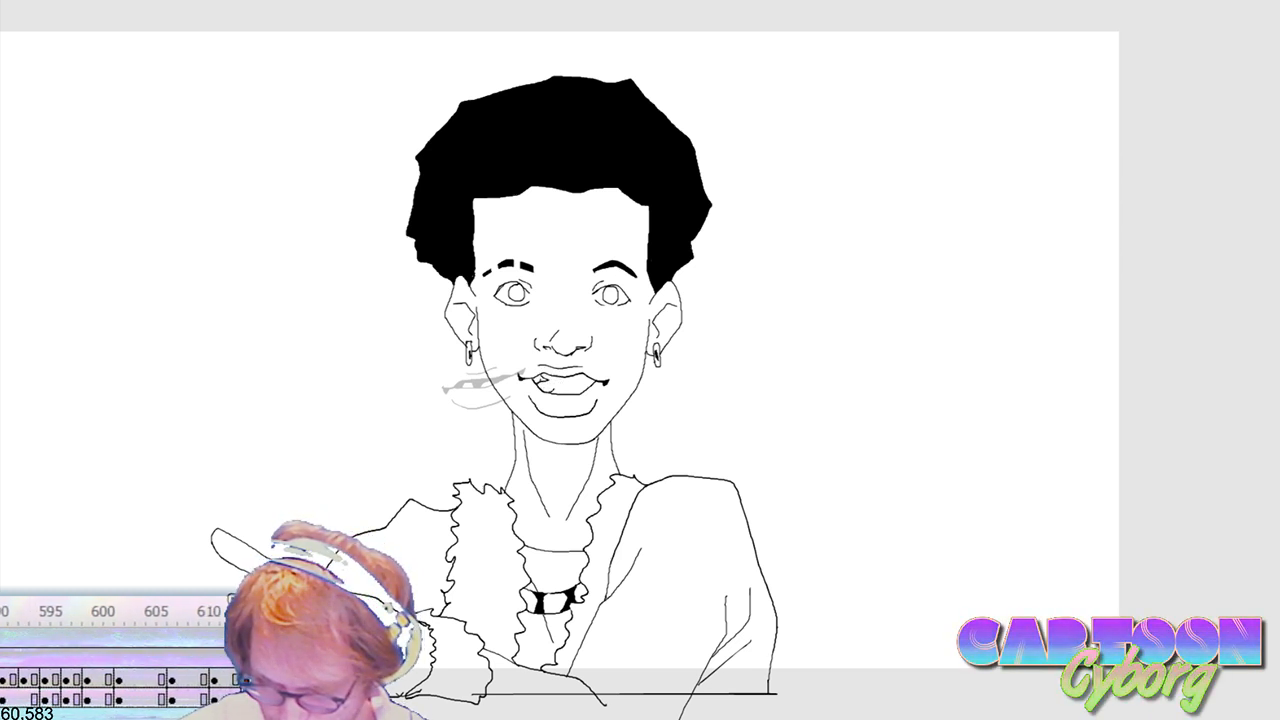
{"action": "key", "text": "period"}
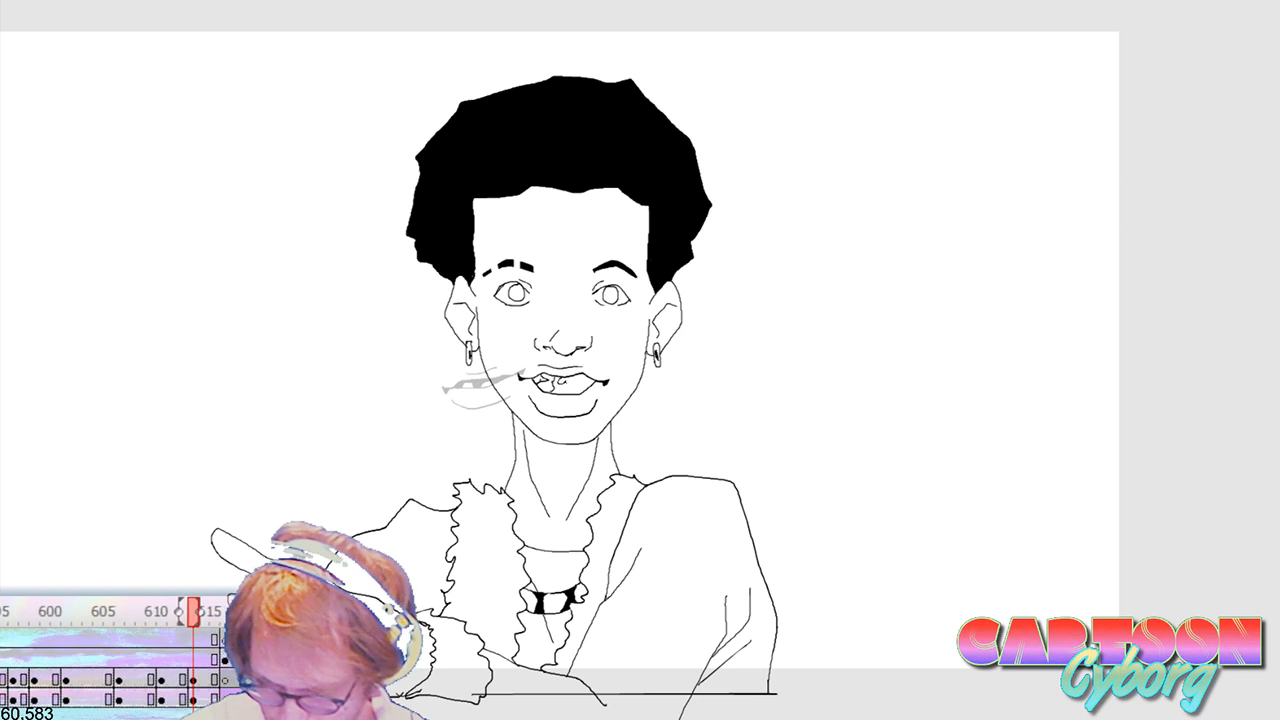
{"action": "key", "text": "period"}
{"action": "key", "text": "period"}
{"action": "key", "text": "period"}
{"action": "key", "text": "period"}
{"action": "key", "text": "period"}
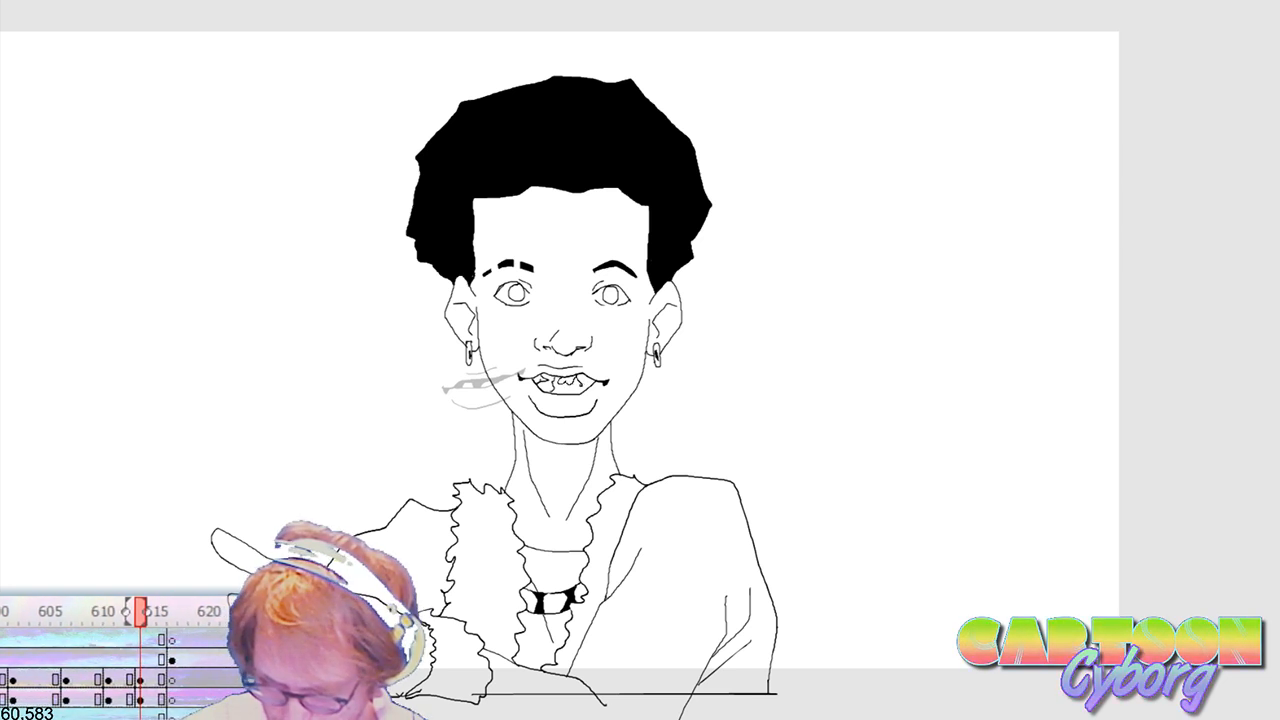
{"action": "key", "text": "period"}
{"action": "key", "text": "period"}
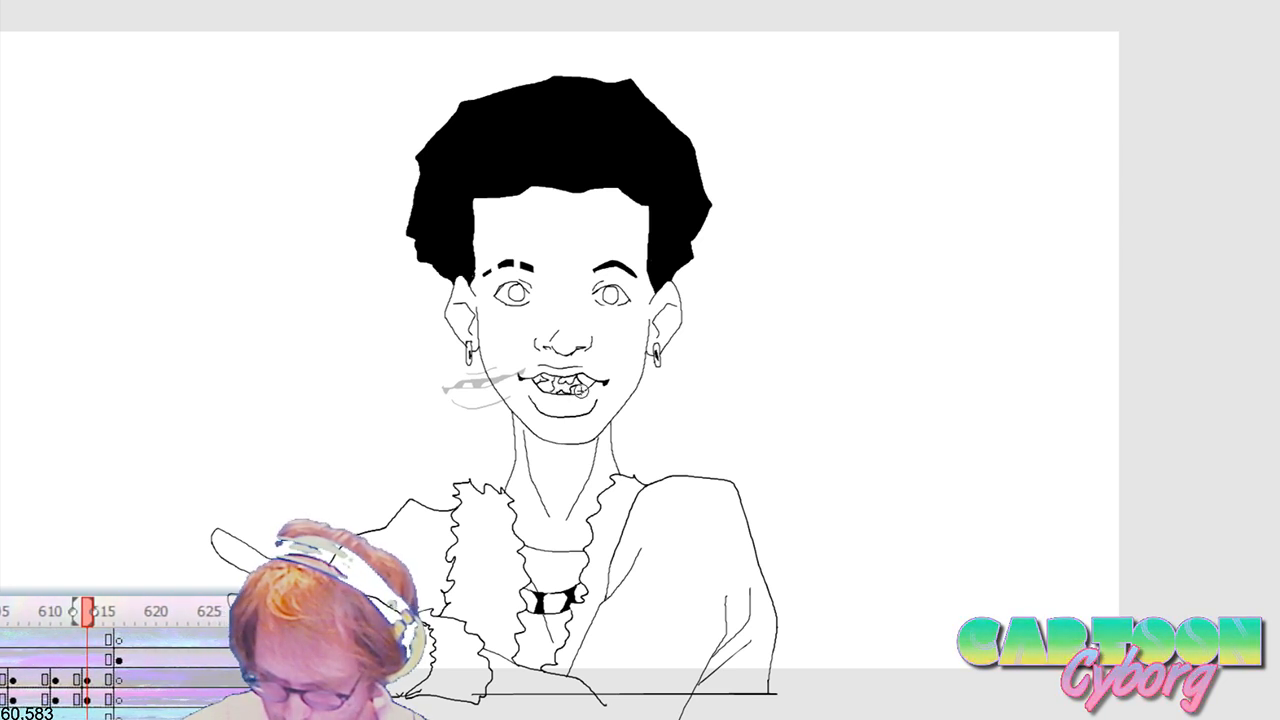